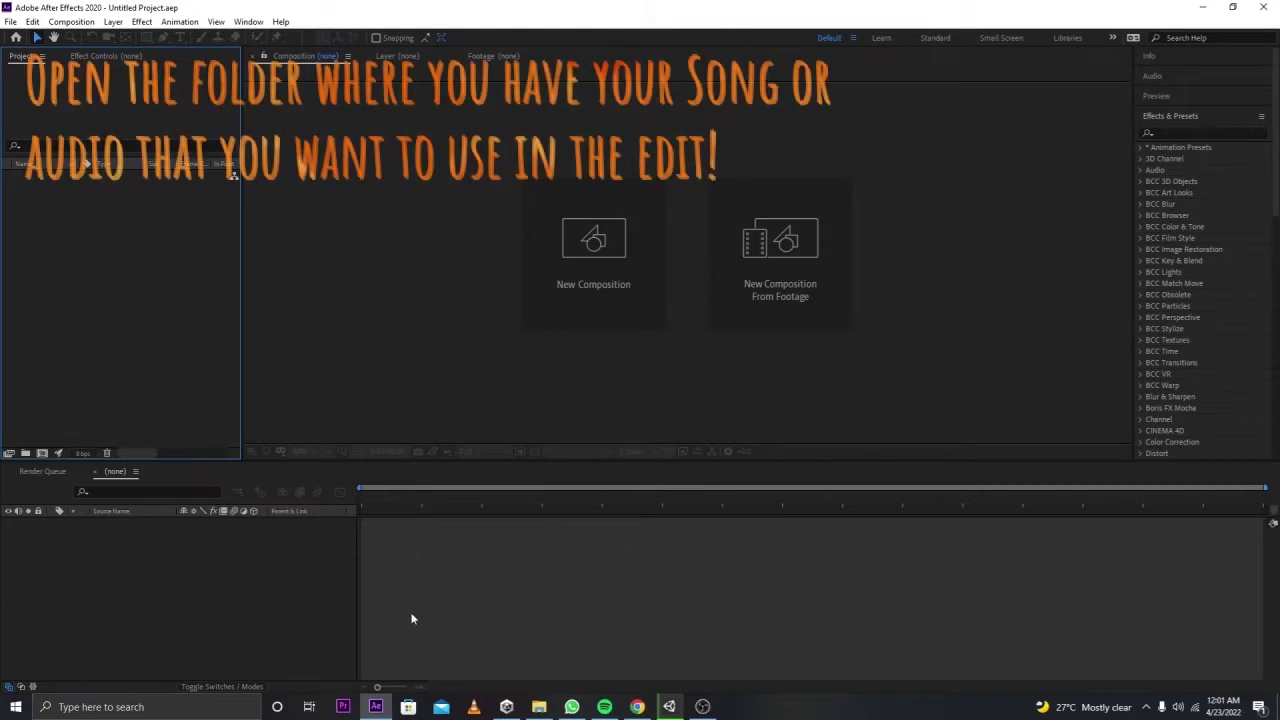
Step: Browse File Explorer to BackupDisk1 (E:) > Edit > Songs > New to find the song
click(550, 700)
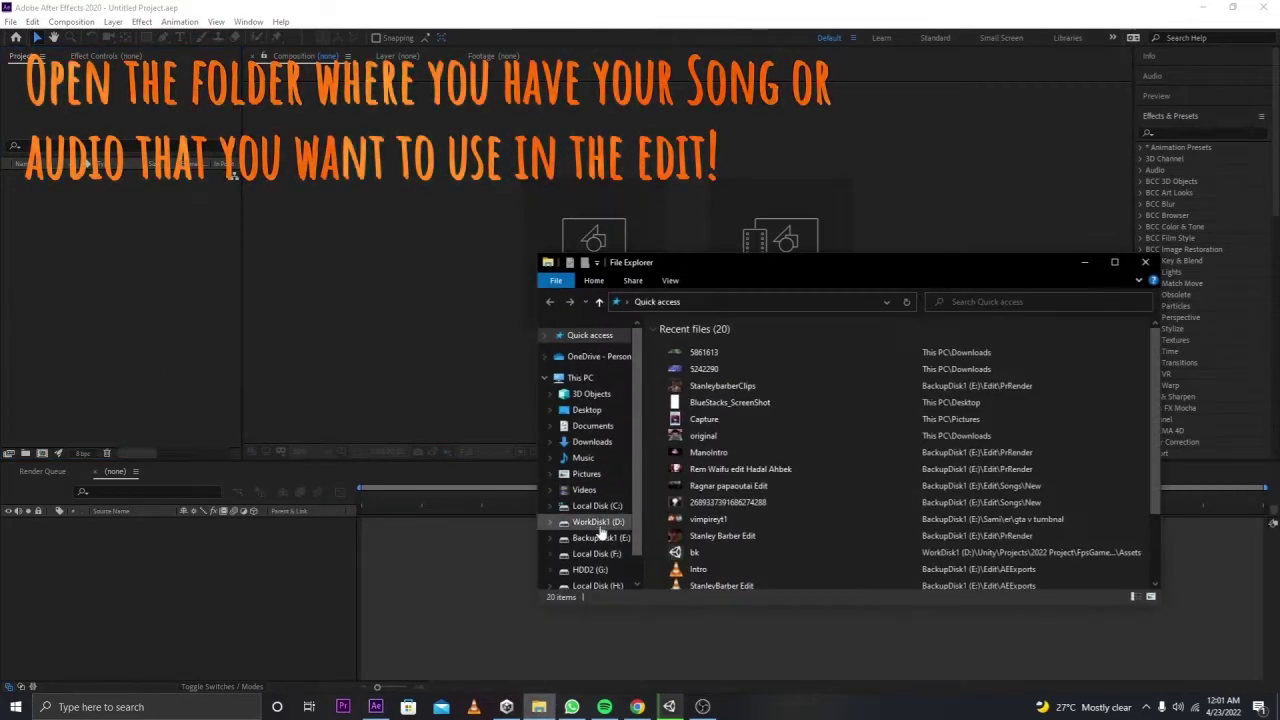
click(601, 540)
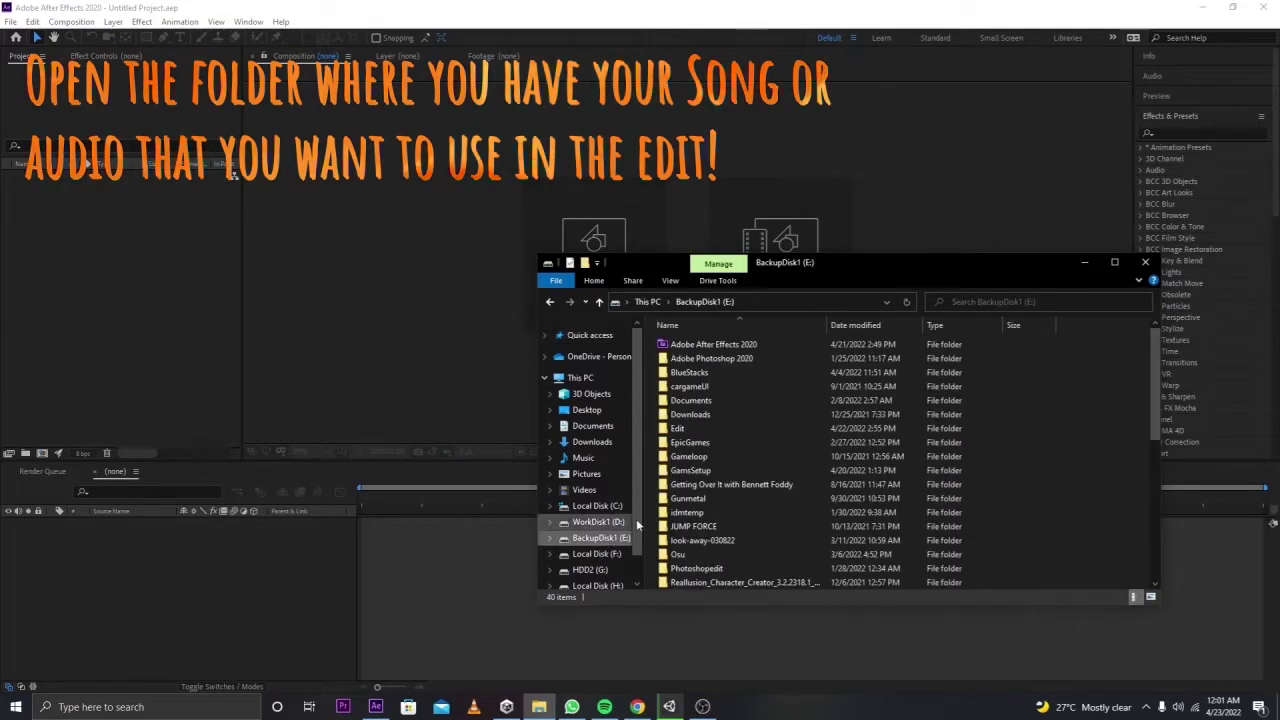
double_click(698, 442)
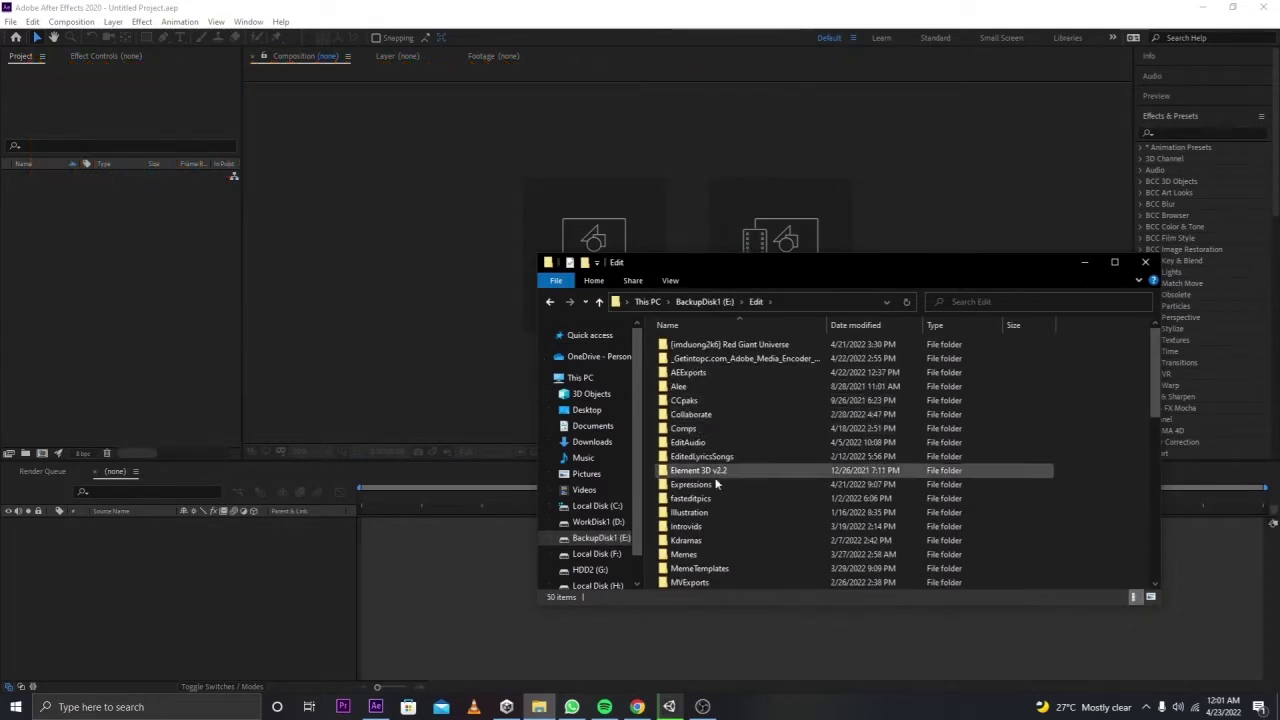
scroll(716, 484, down, 2)
scroll(730, 524, down, 4)
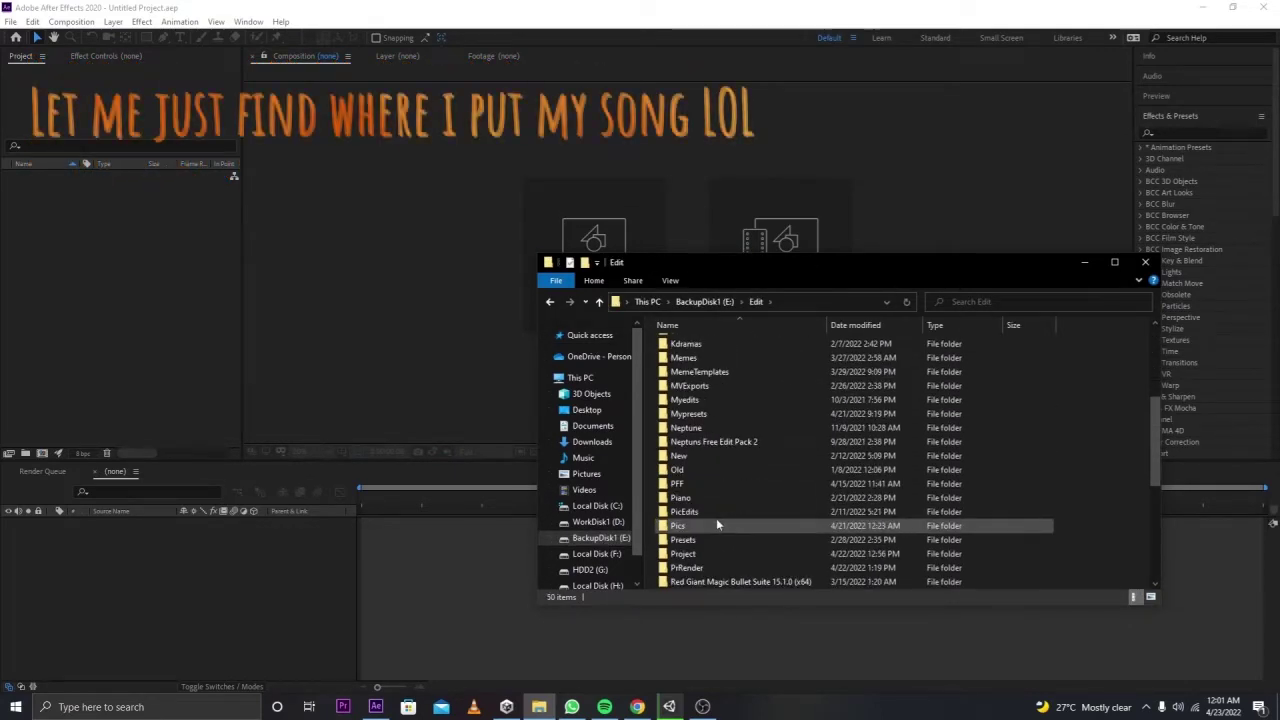
double_click(687, 527)
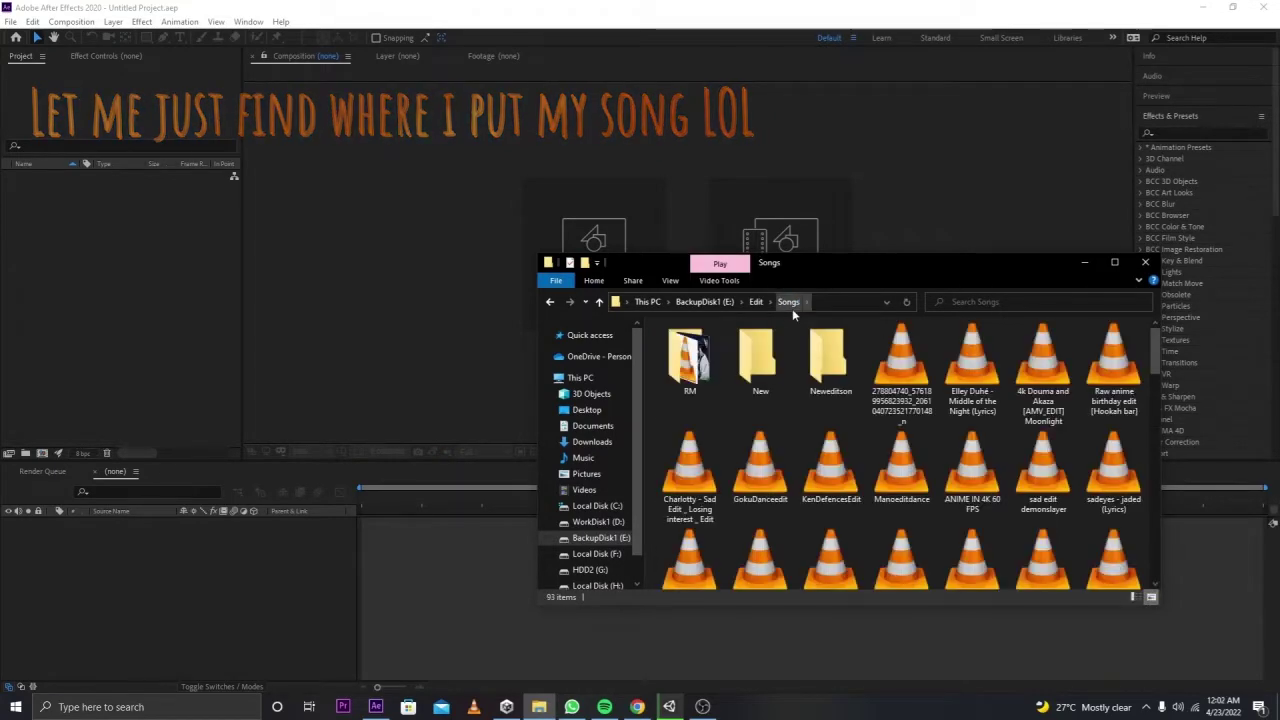
double_click(875, 479)
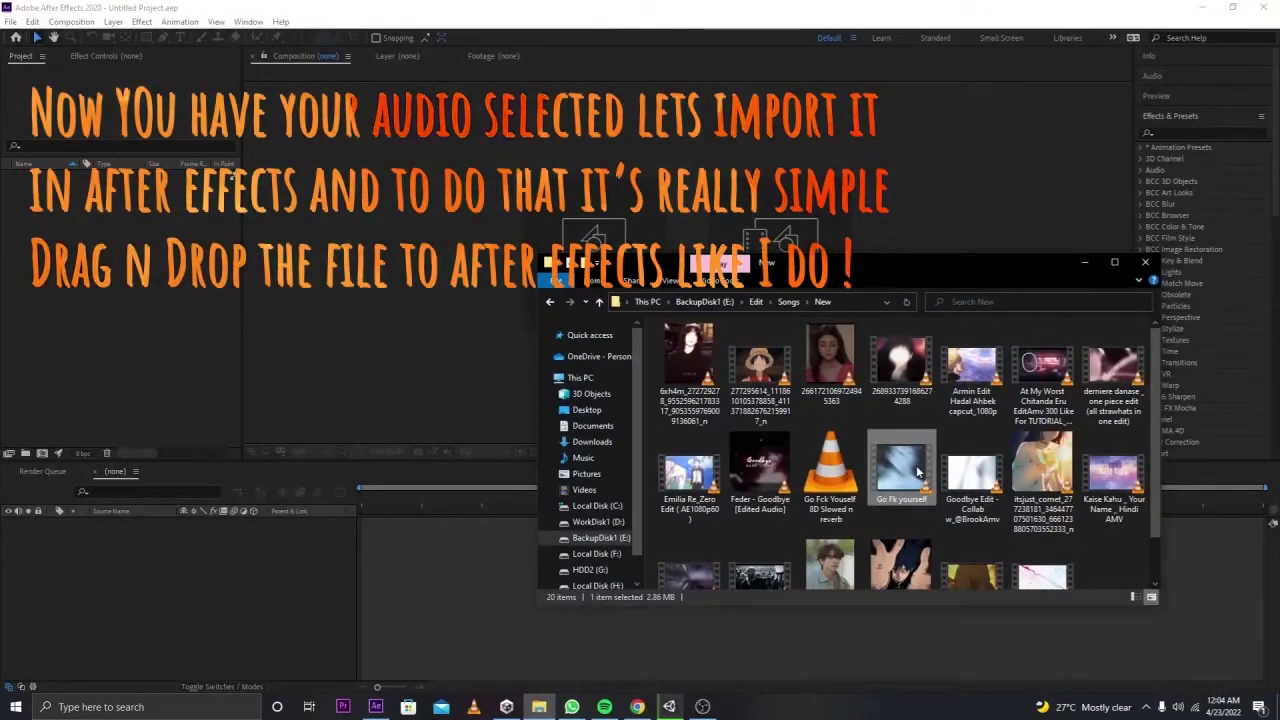
Step: Import the Go Fk yourself song and build a new composition from it
drag(187, 357, 186, 357)
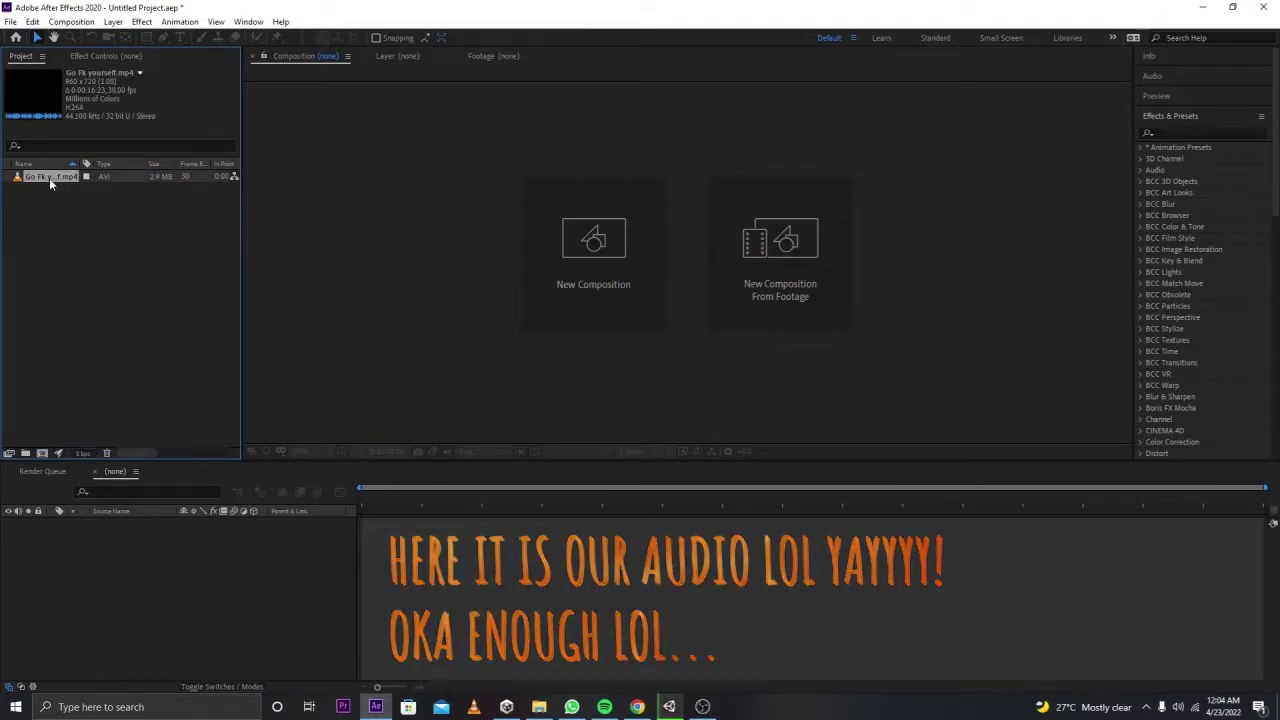
click(60, 222)
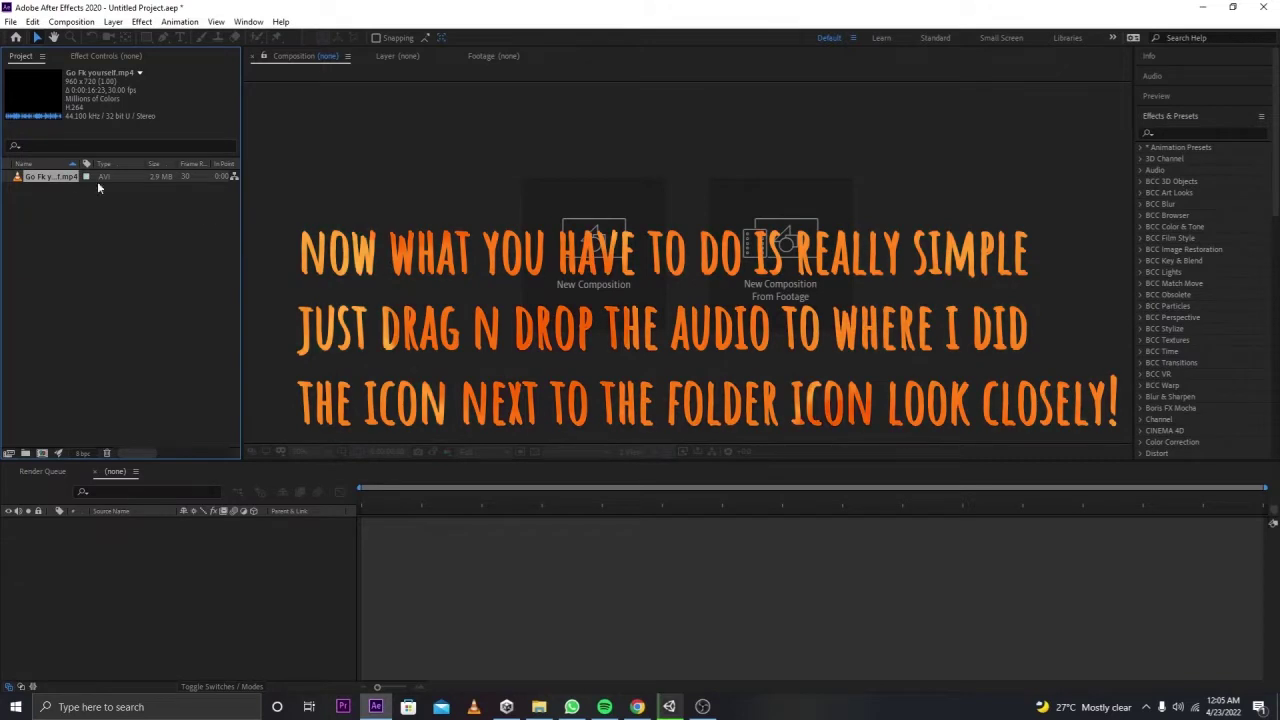
mouse_move(60, 177)
mouse_down()
mouse_move(30, 458)
mouse_move(79, 551)
mouse_move(33, 462)
mouse_move(44, 455)
mouse_up()
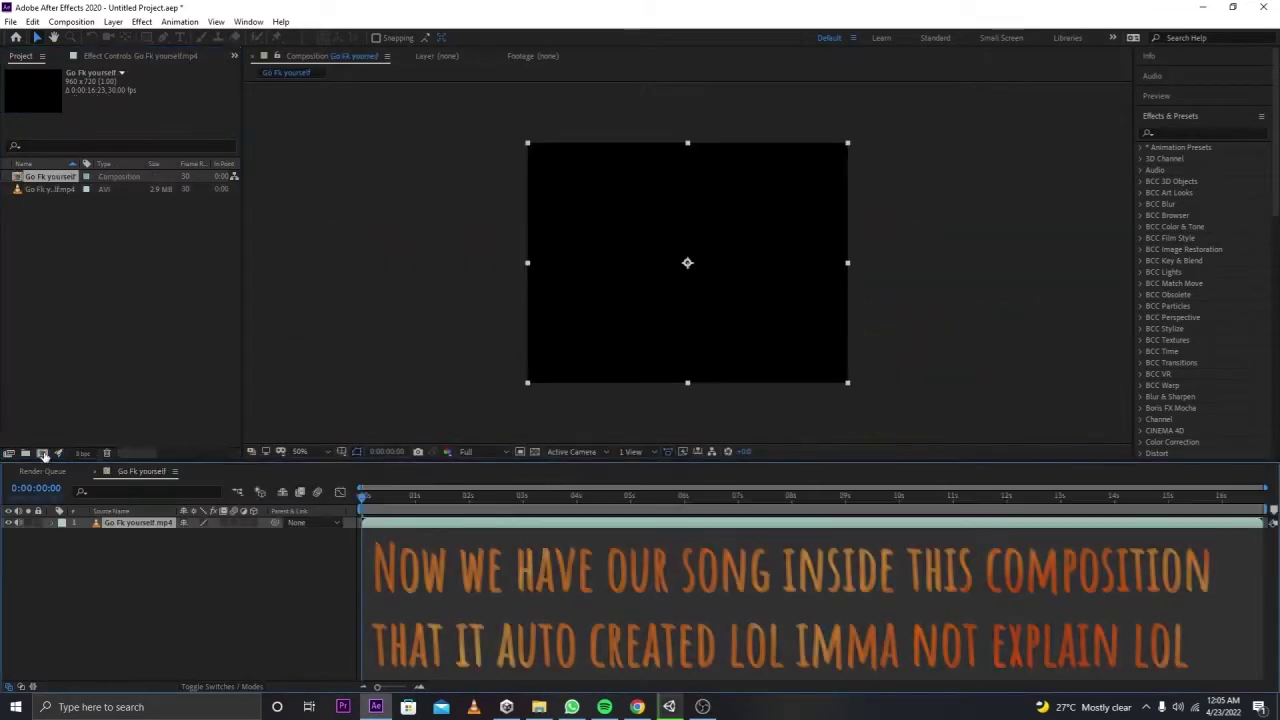
Step: Select the song layer and play the composition to hear the song
click(122, 578)
click(140, 529)
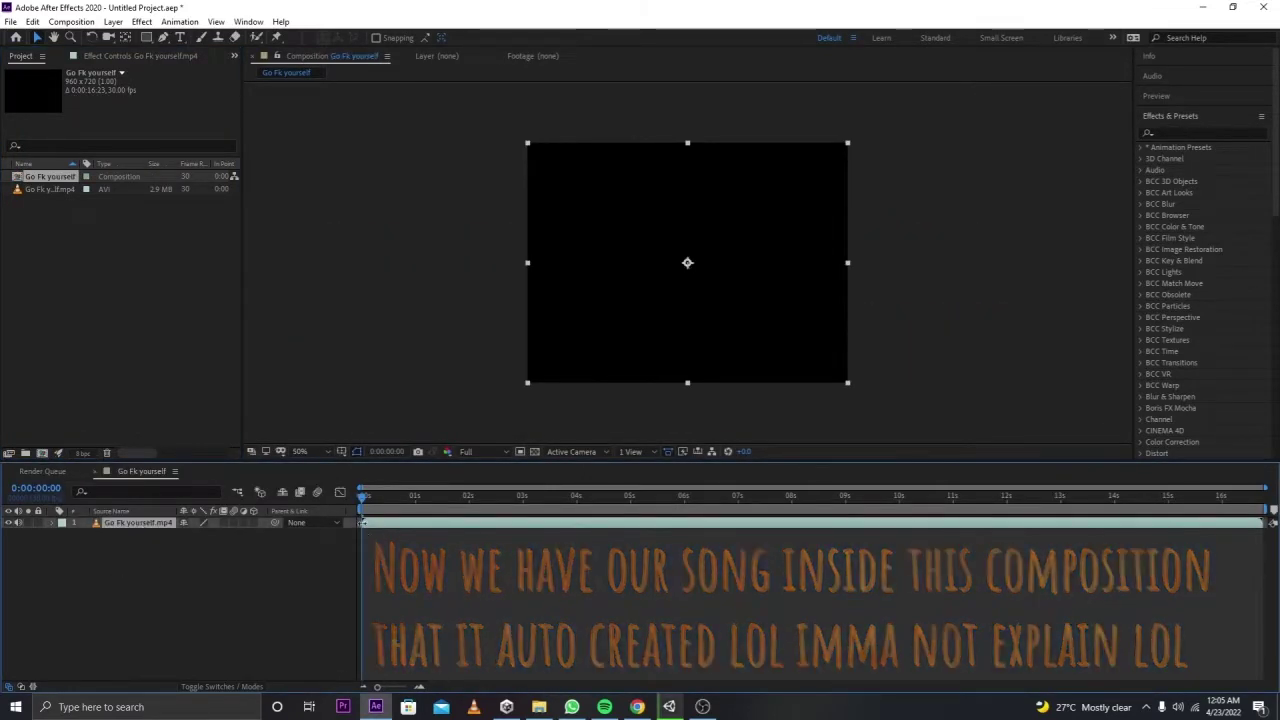
key(space)
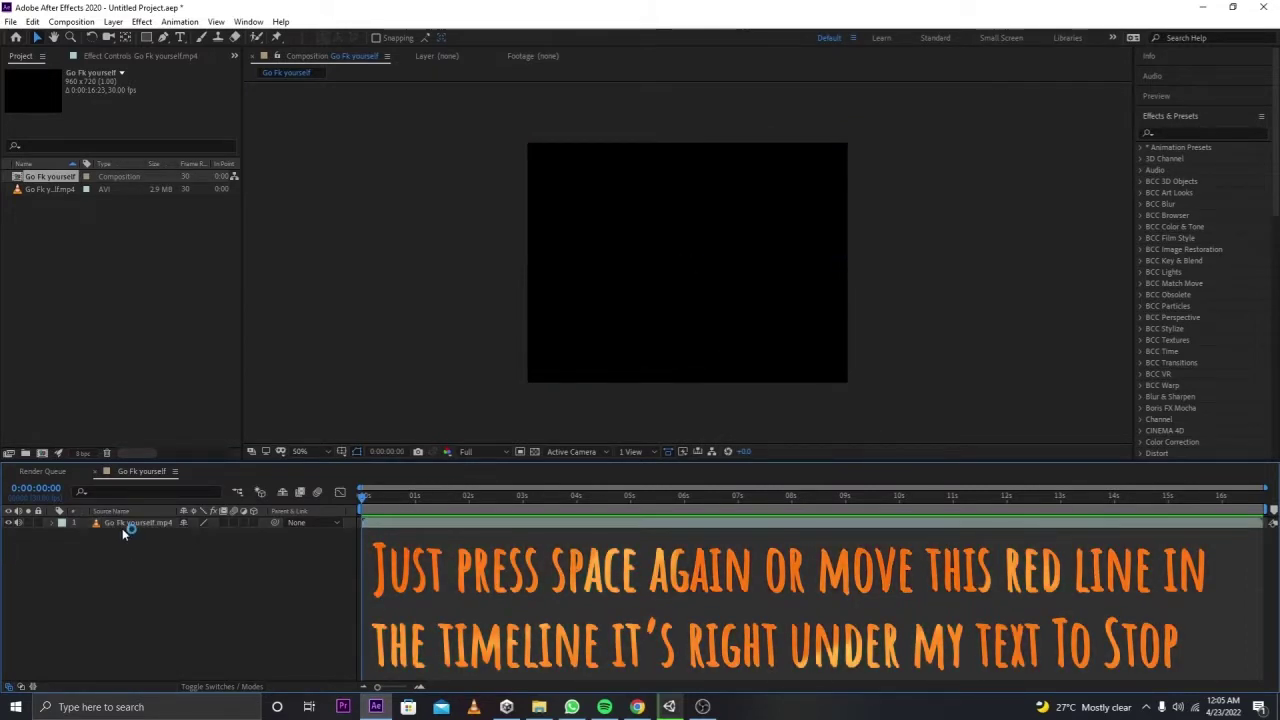
click(162, 597)
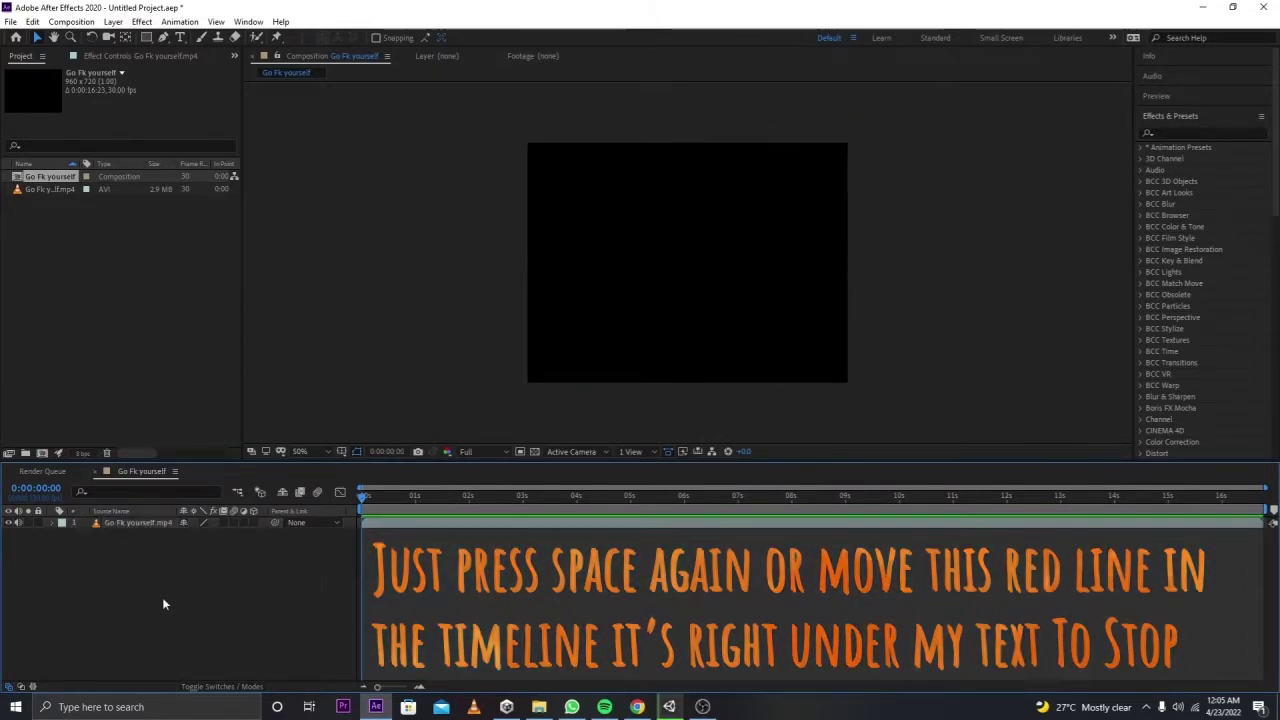
right_click(162, 597)
click(137, 526)
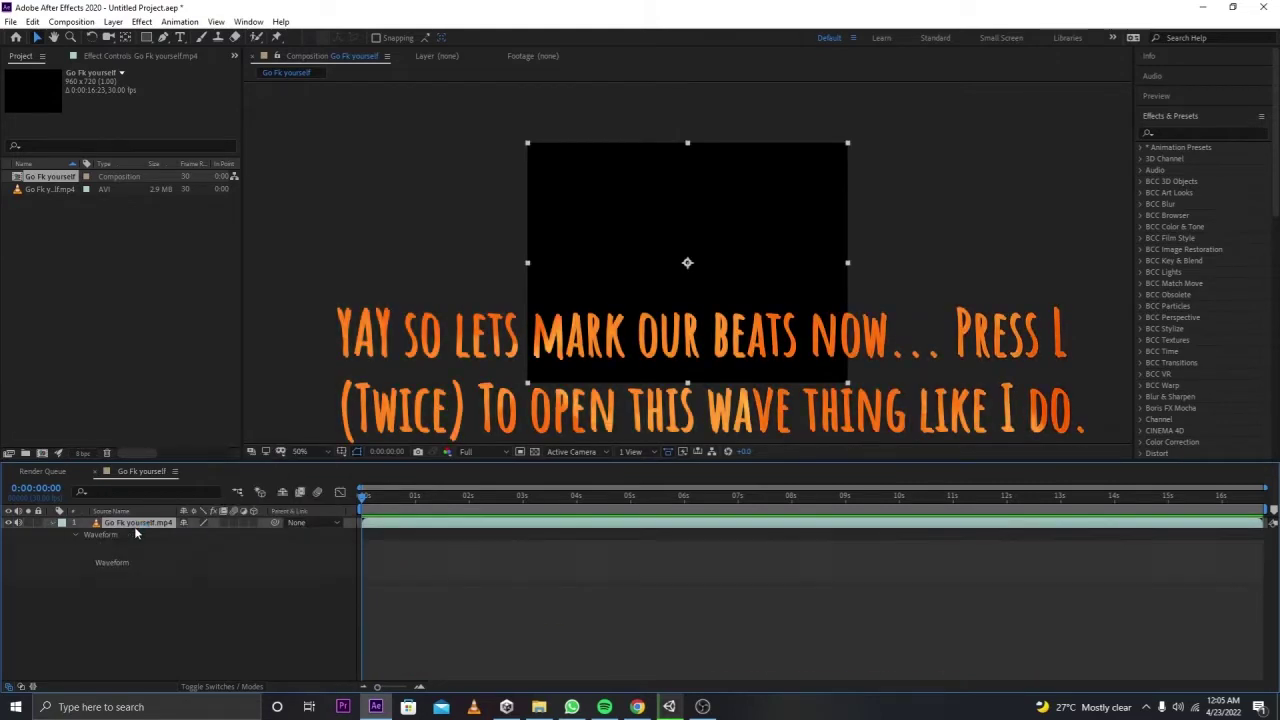
Step: Play the song, add a * marker on each beat, and save as Tutorial EditBk.aep
click(520, 545)
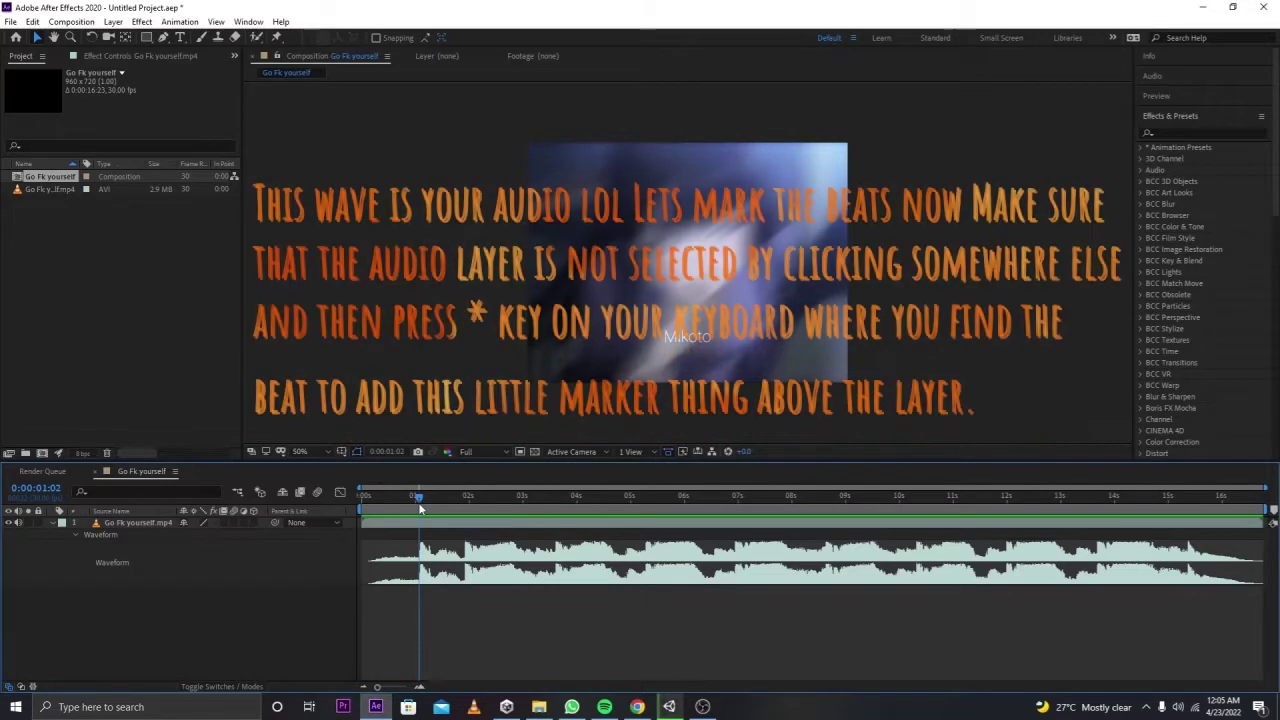
key(space)
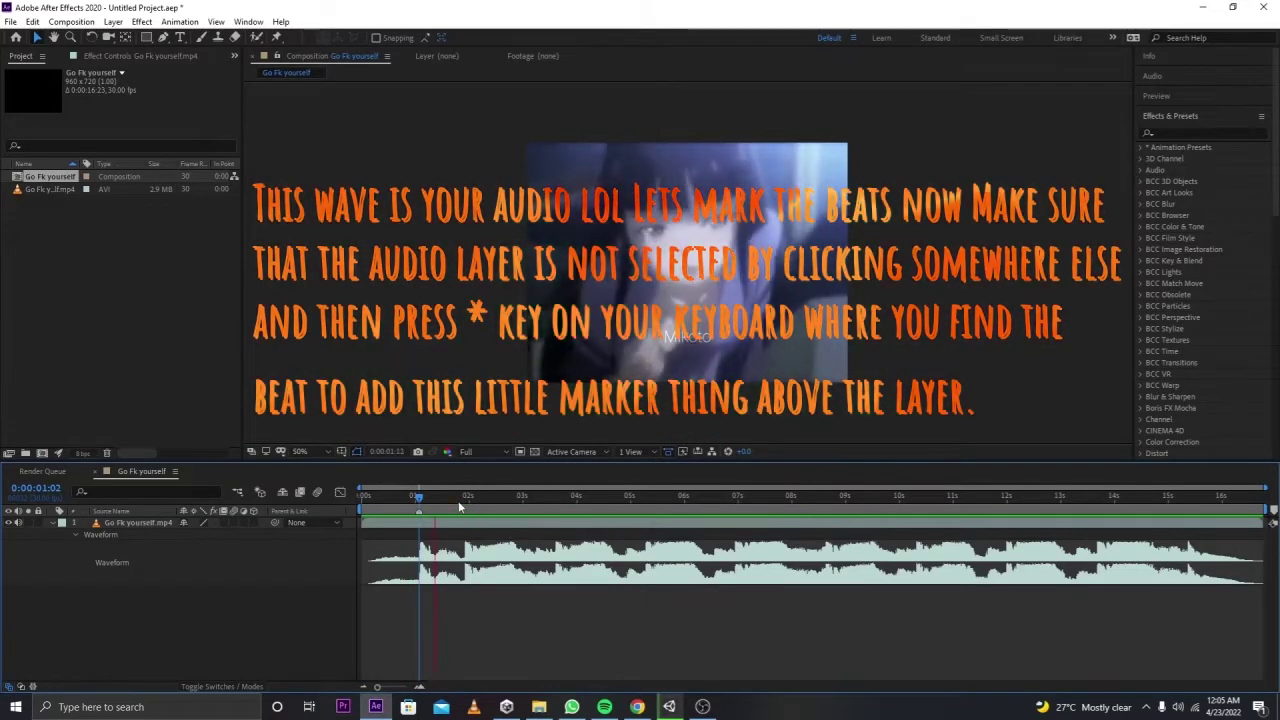
key(KP_Multiply)
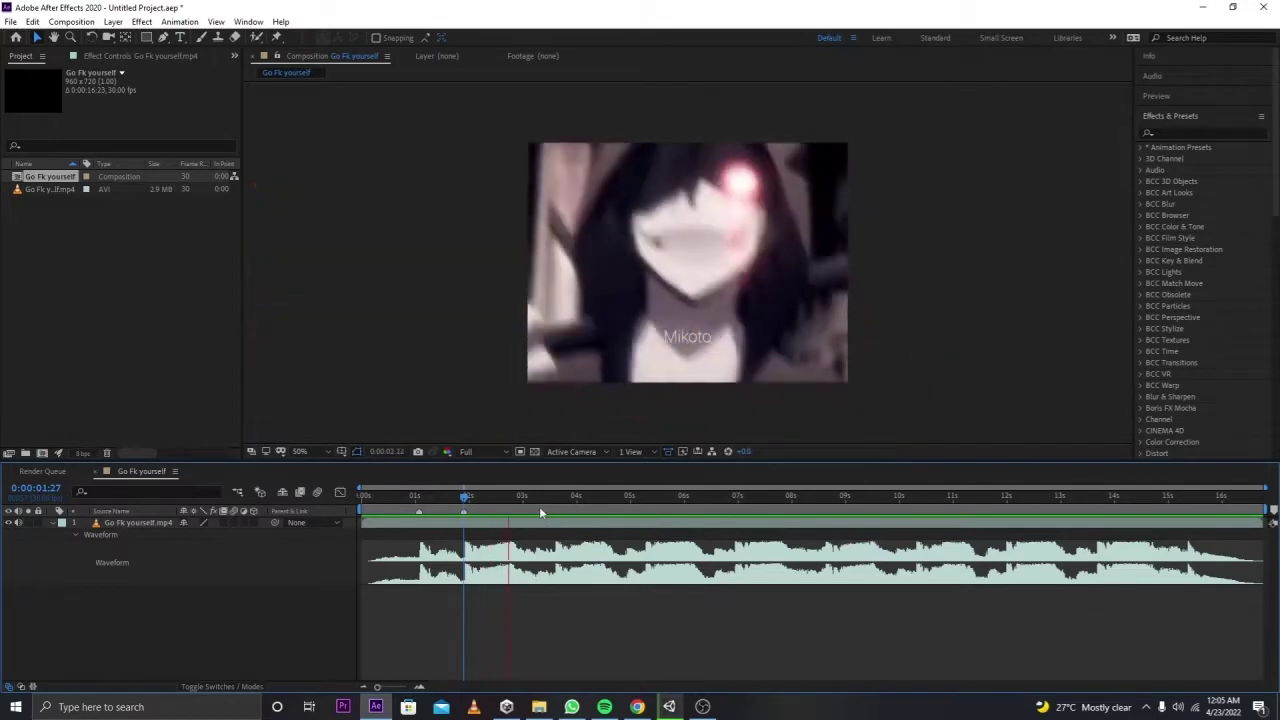
click(507, 497)
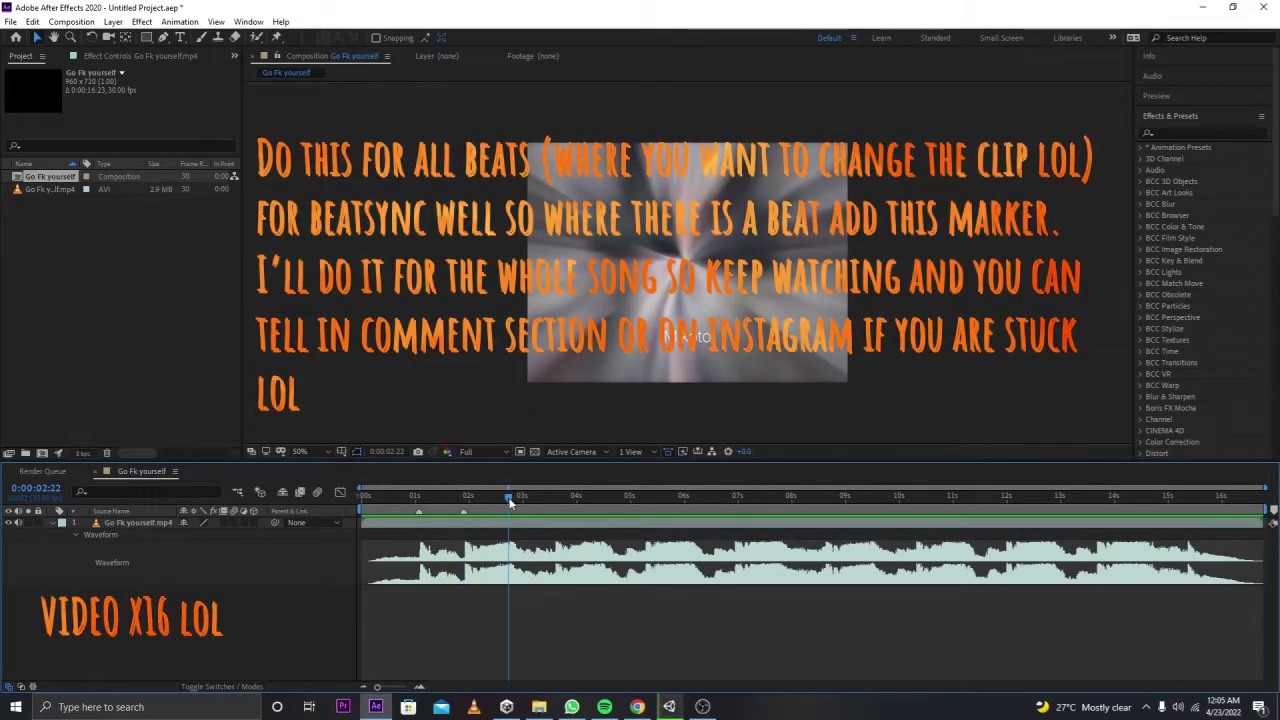
key(KP_Multiply)
click(554, 497)
key(KP_Multiply)
click(597, 497)
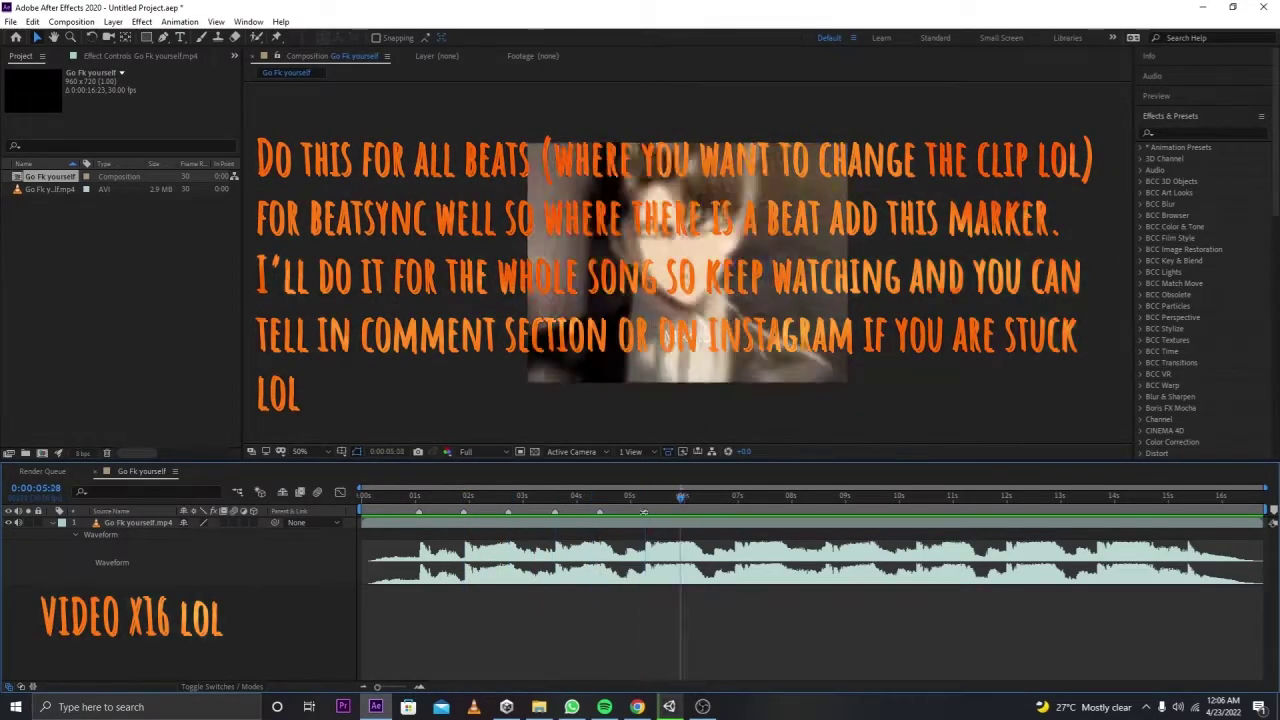
key(ctrl+s)
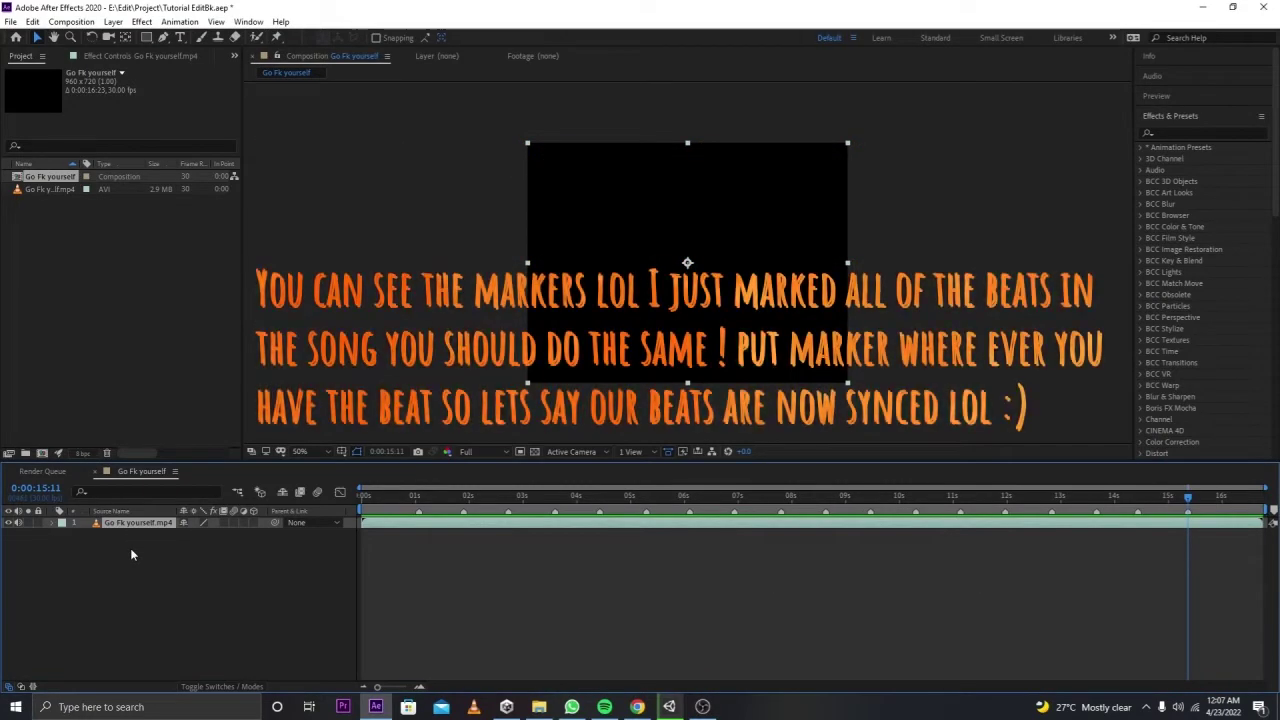
Step: Start precomposing the song layer, then cancel the Pre-compose dialog
key(ctrl+shift+c)
text(Audio)
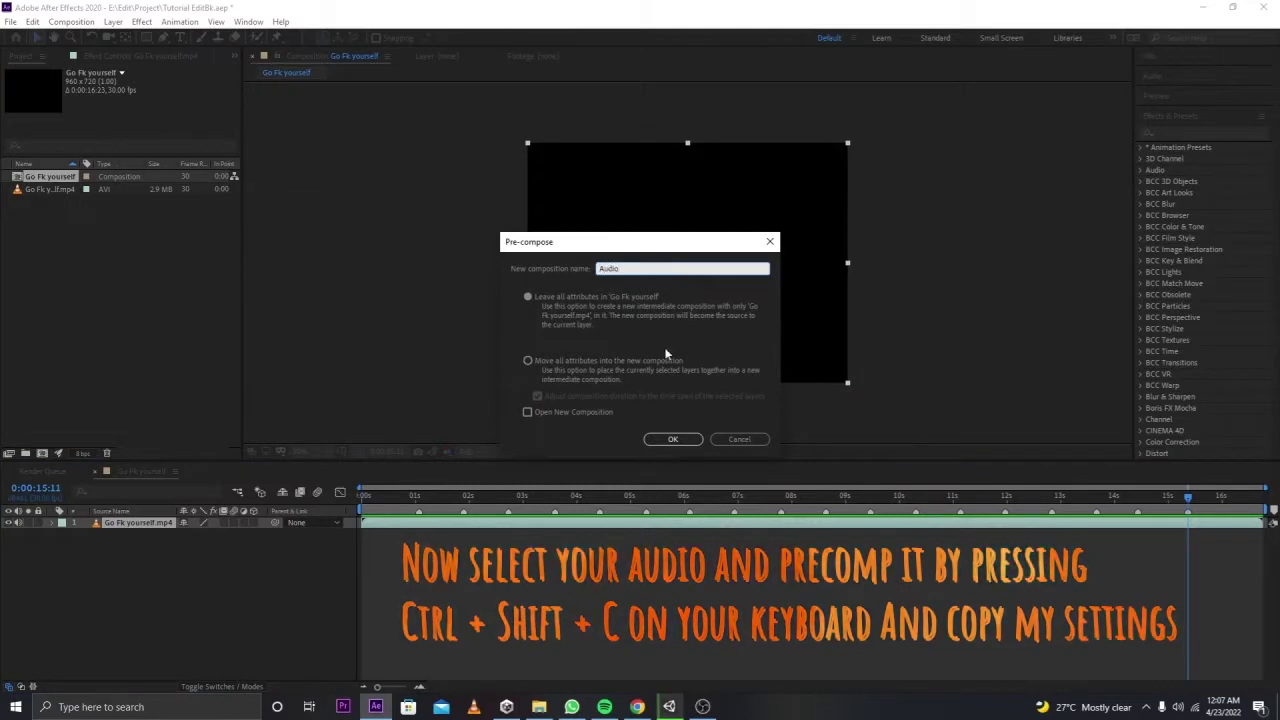
click(641, 360)
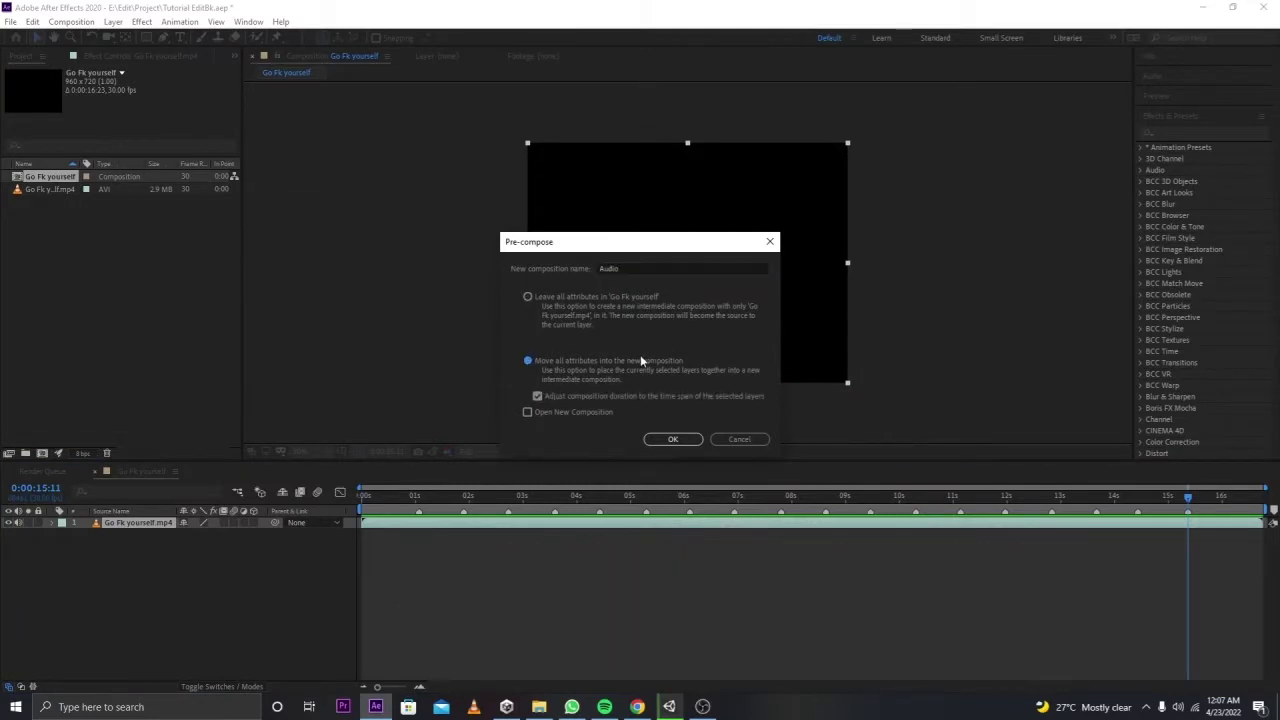
click(737, 440)
Step: Set the composition size to Custom 1920 × 1080 px in Composition Settings
right_click(152, 616)
click(212, 492)
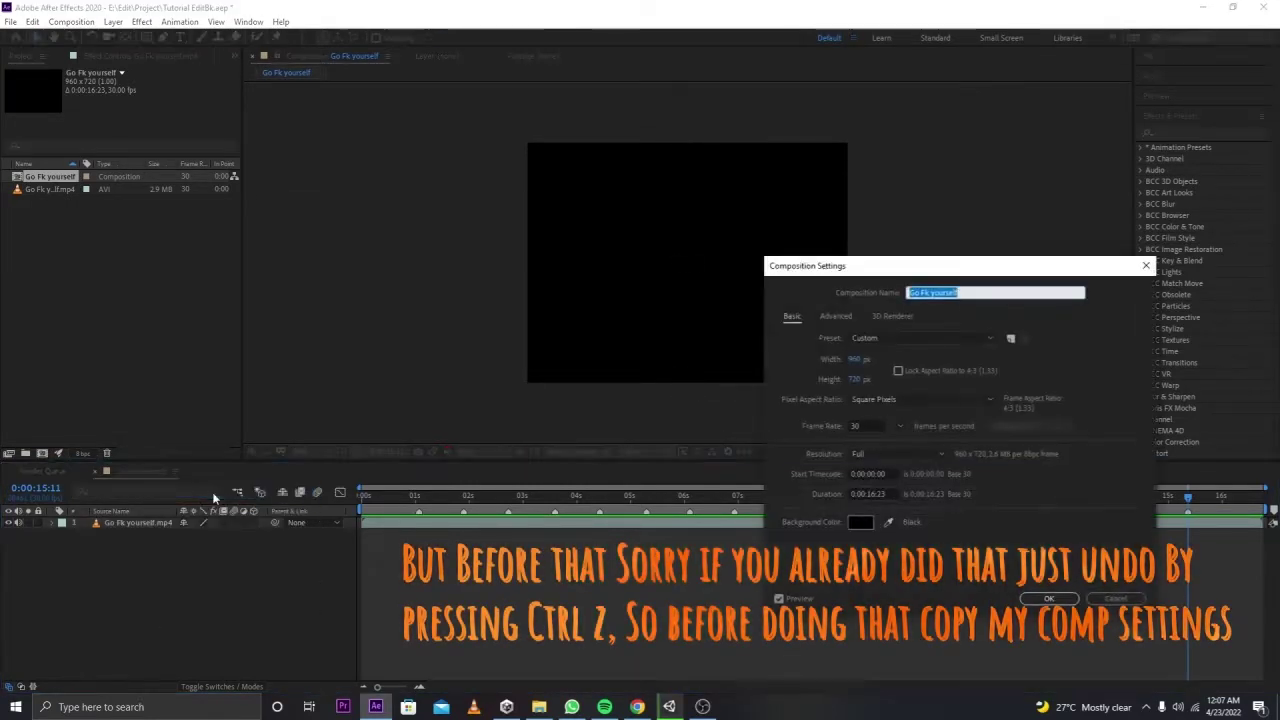
drag(866, 270, 961, 245)
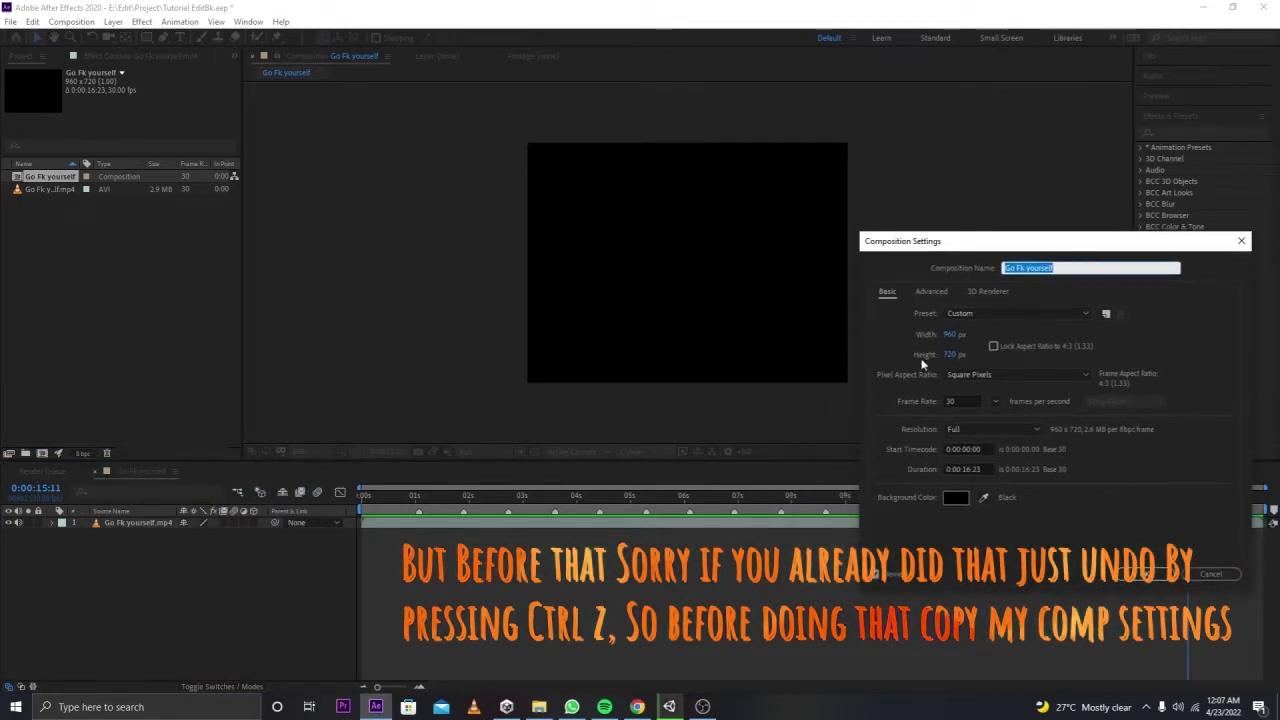
click(960, 313)
click(894, 337)
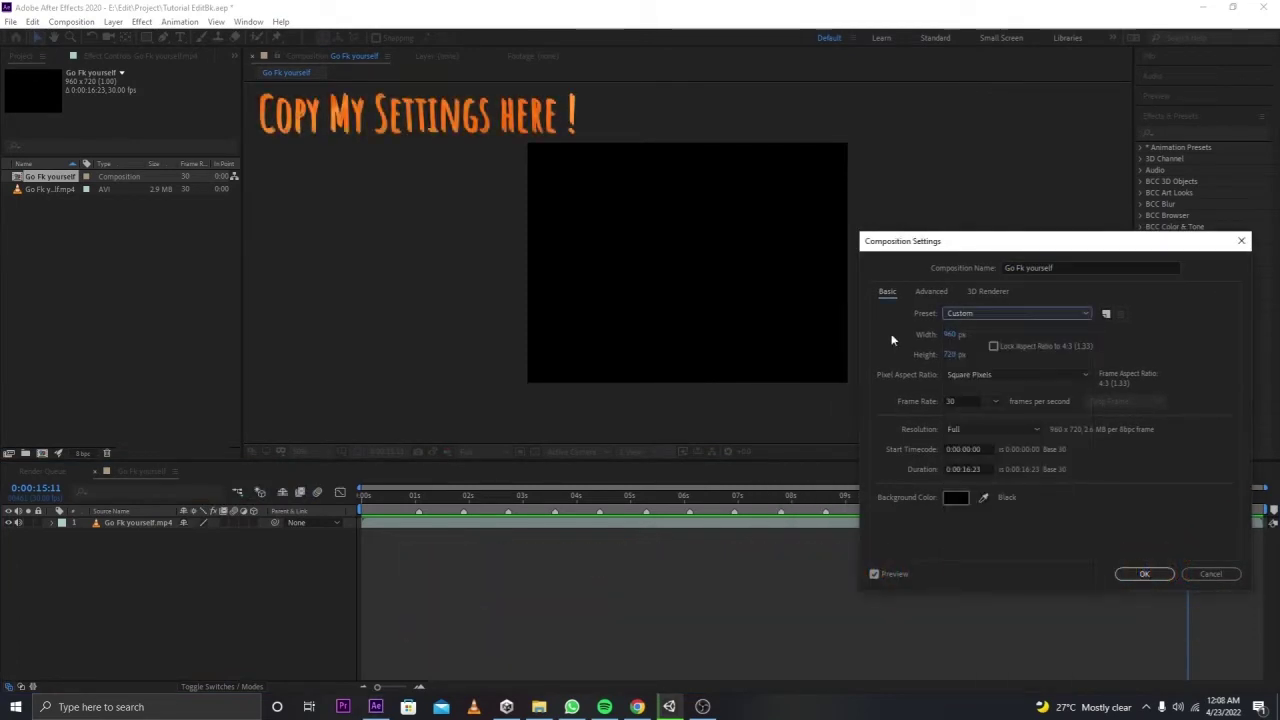
click(950, 334)
text(1920)
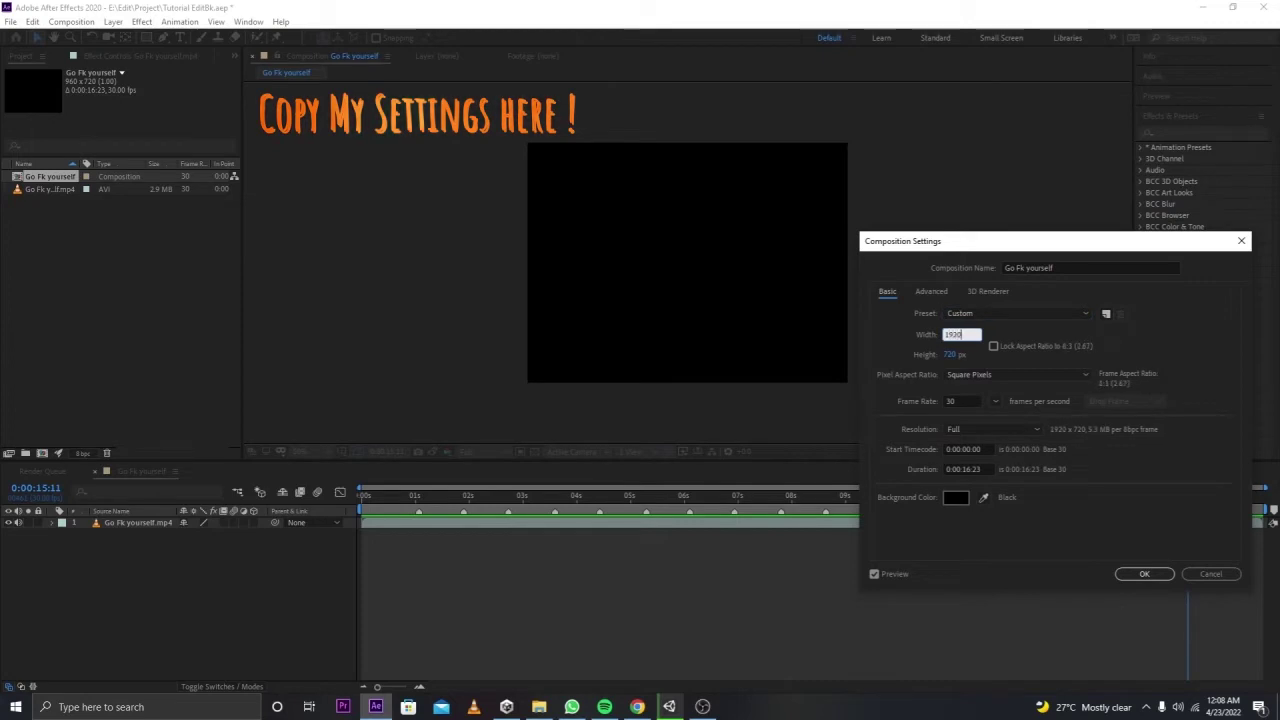
key(Tab)
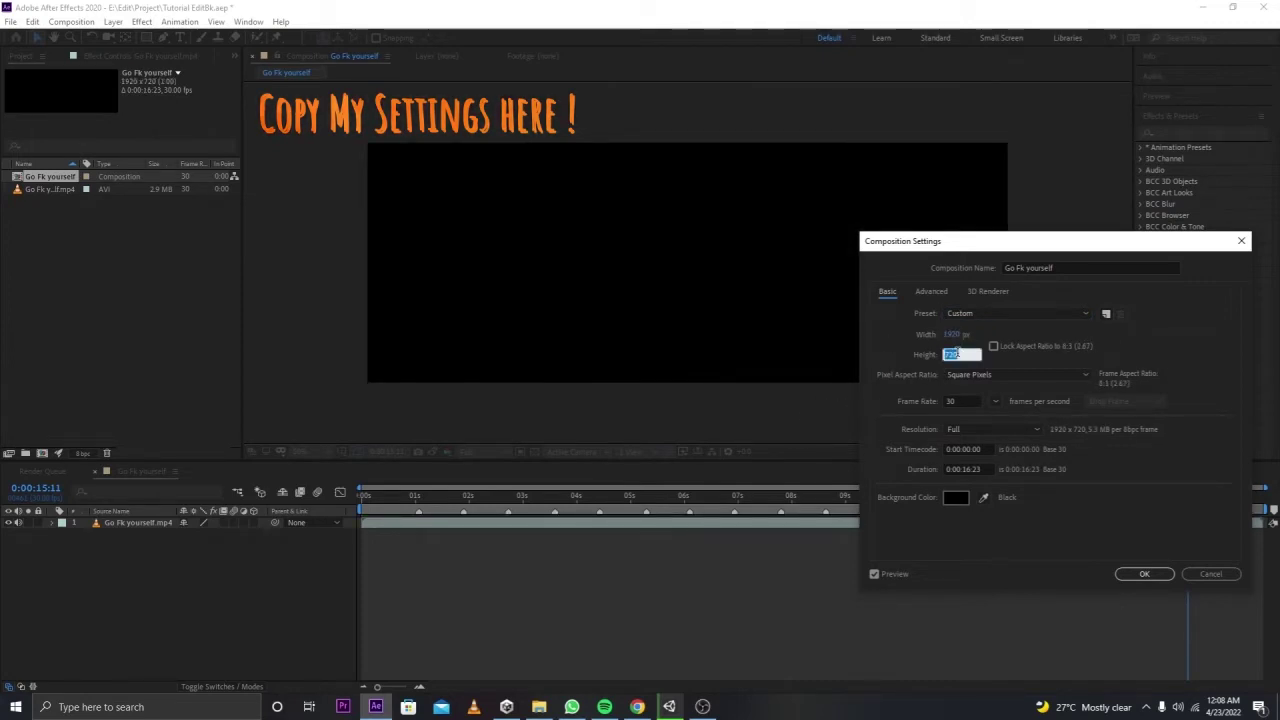
text(1080)
click(889, 350)
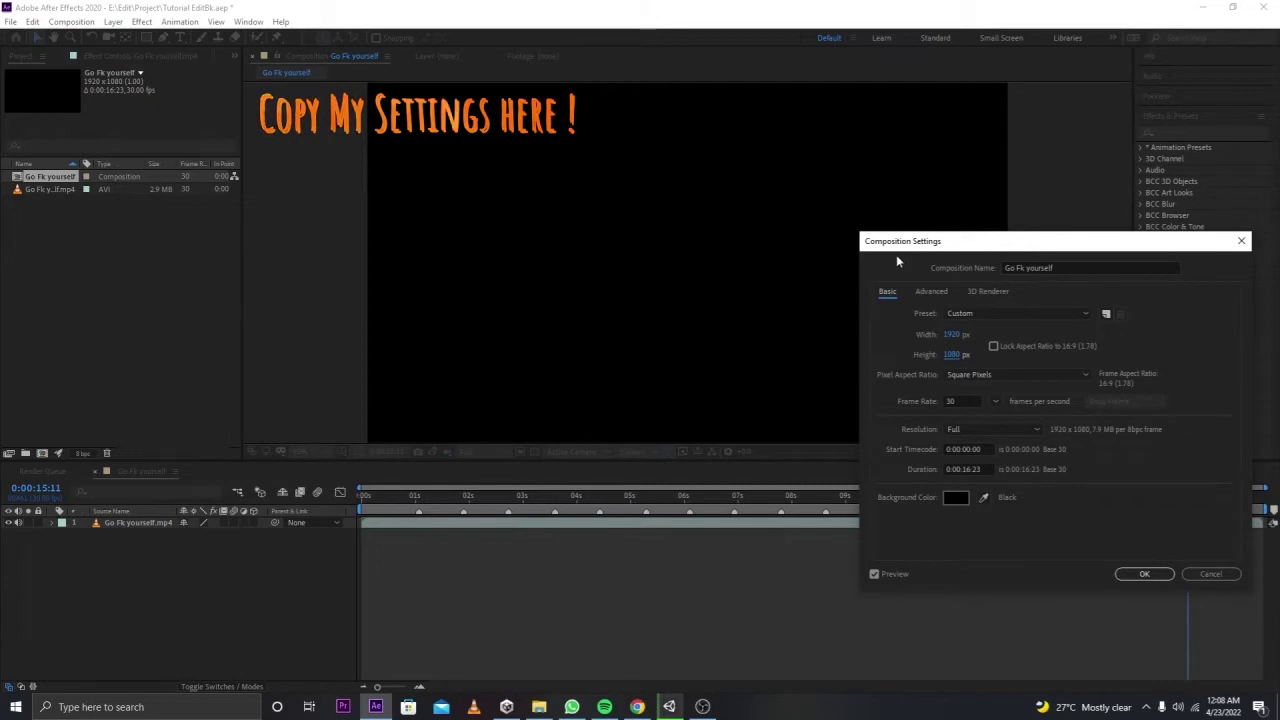
Step: Check the Advanced settings (460° shutter angle, 96° shutter phase) and confirm
drag(913, 244, 919, 312)
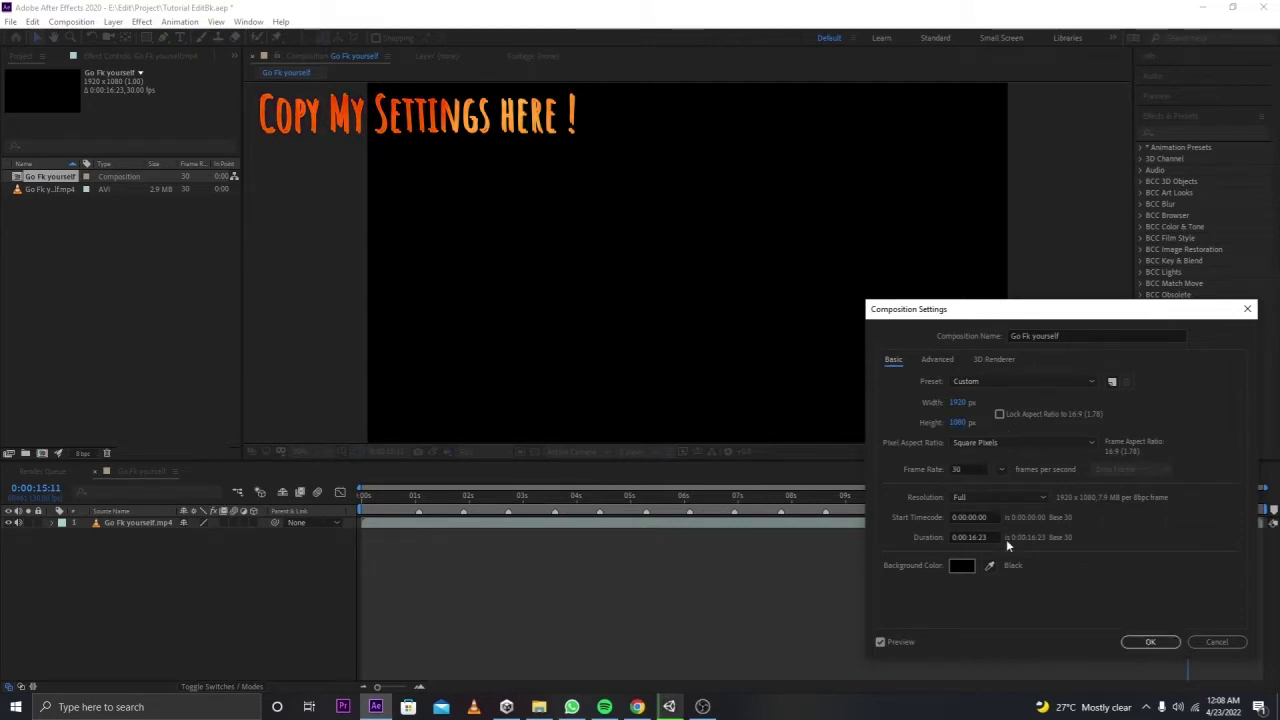
click(938, 360)
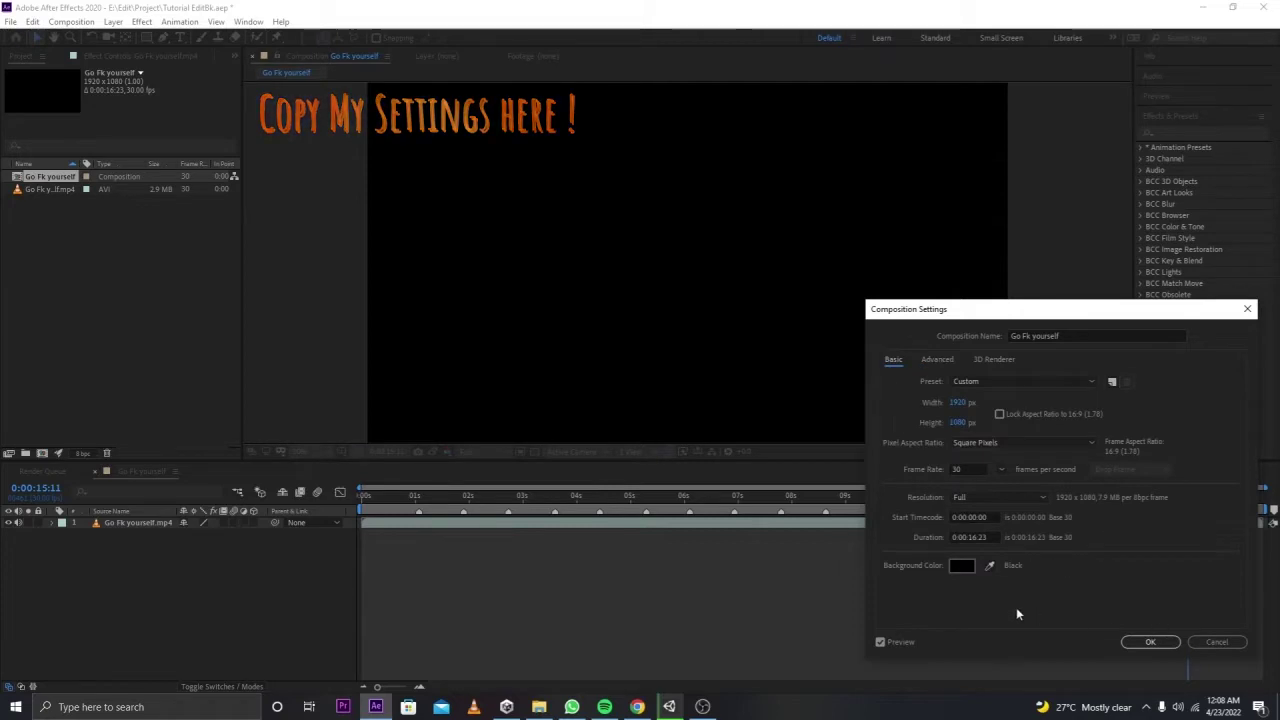
click(1165, 643)
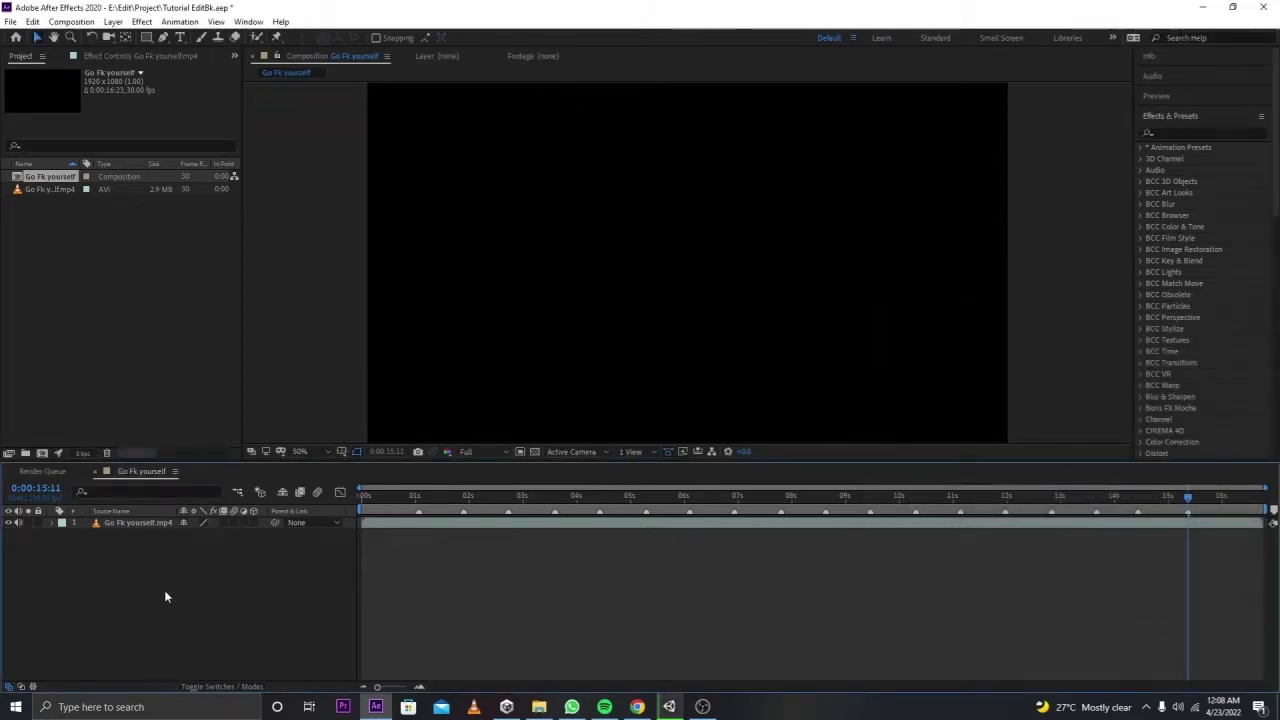
Step: Precompose the song layer into Go Fk yourself.mp4 Comp 1
click(137, 520)
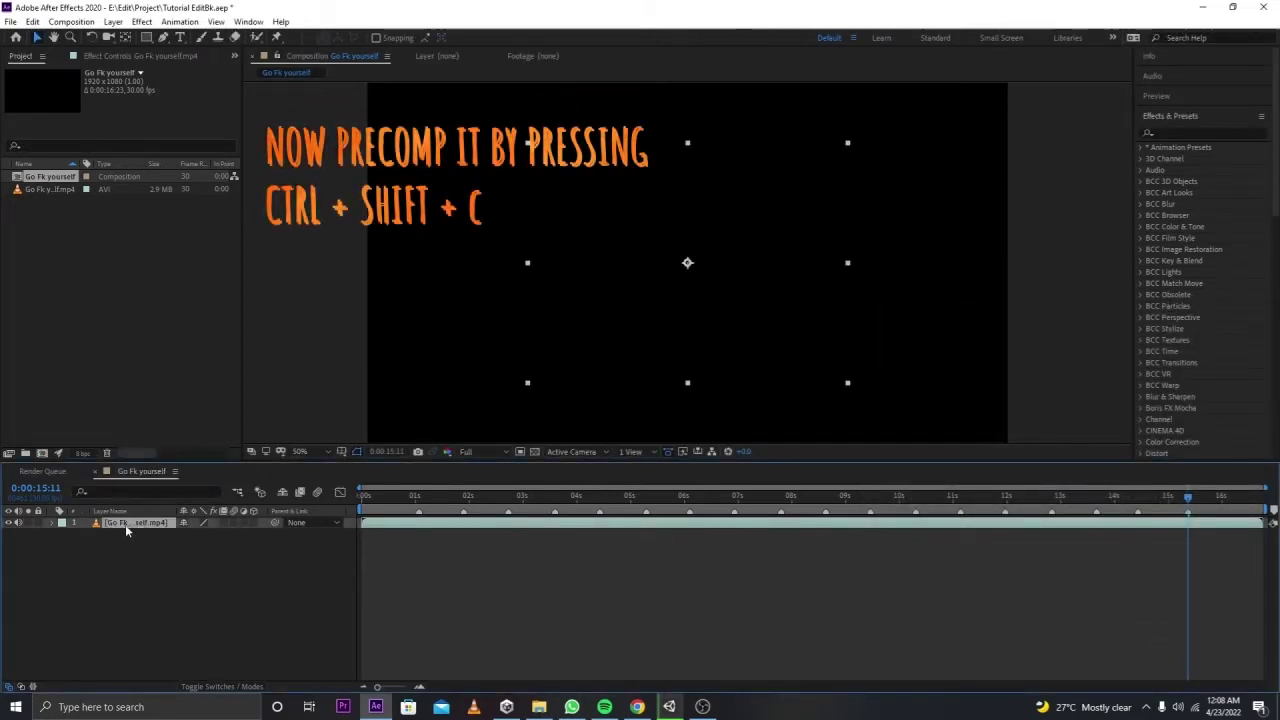
click(125, 545)
click(126, 524)
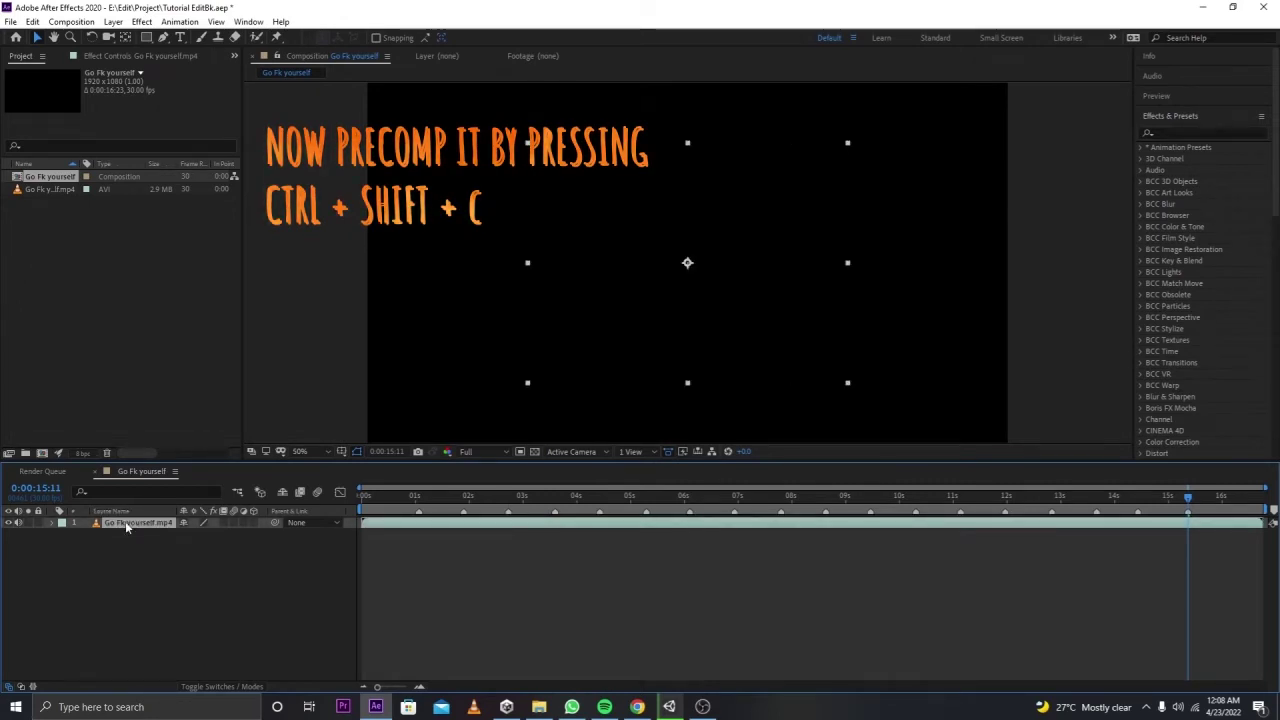
key(ctrl+shift+c)
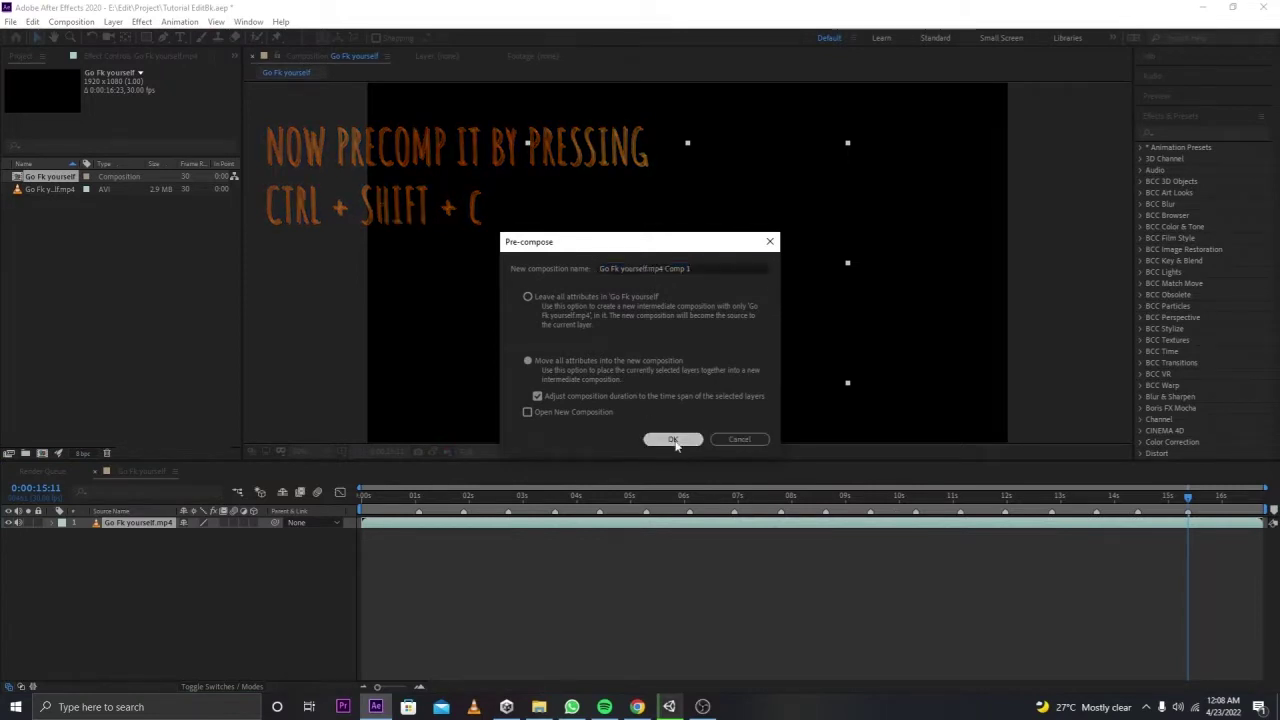
click(673, 440)
Step: Preview from the start, then open the precomp and switch off the clip's video
click(282, 608)
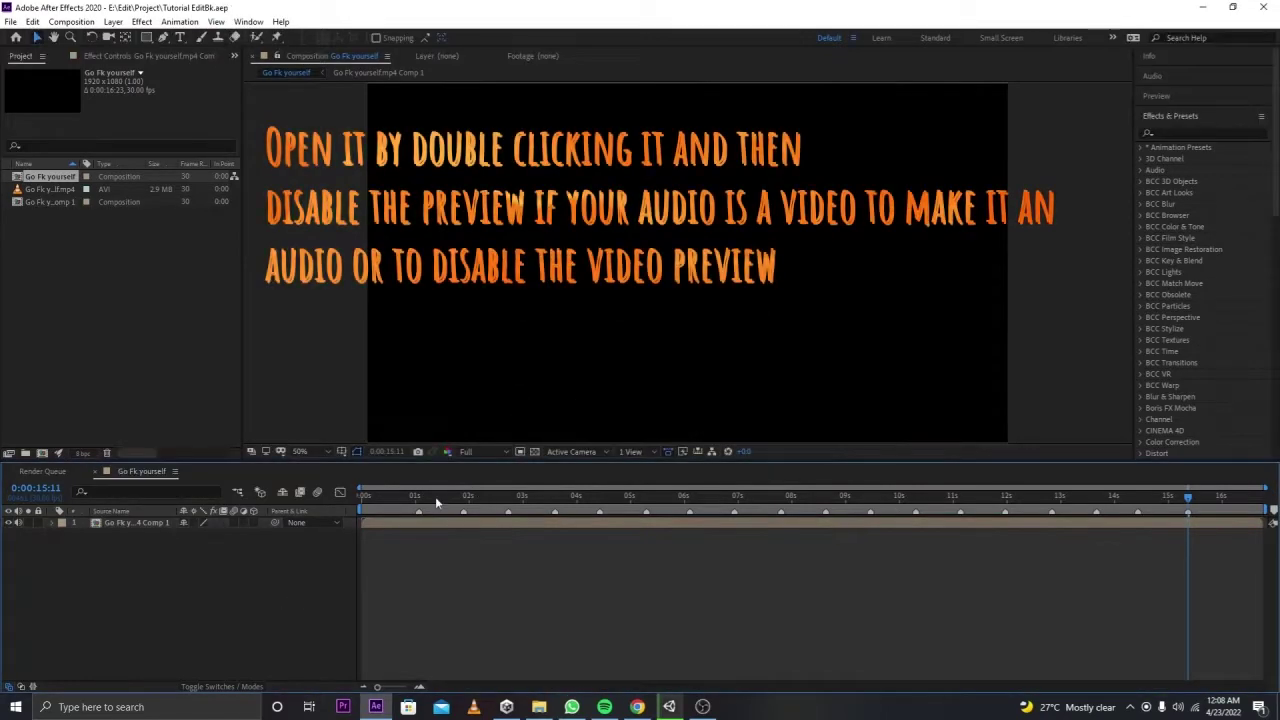
key(Home)
key(space)
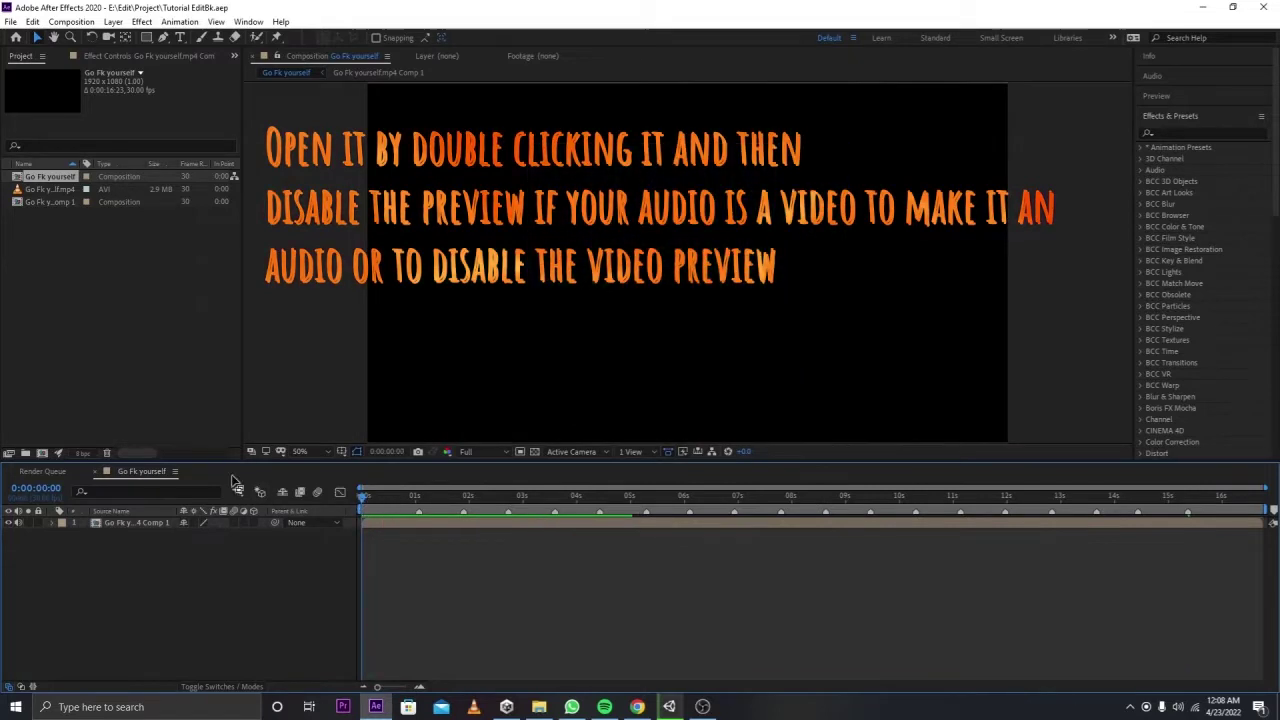
double_click(139, 524)
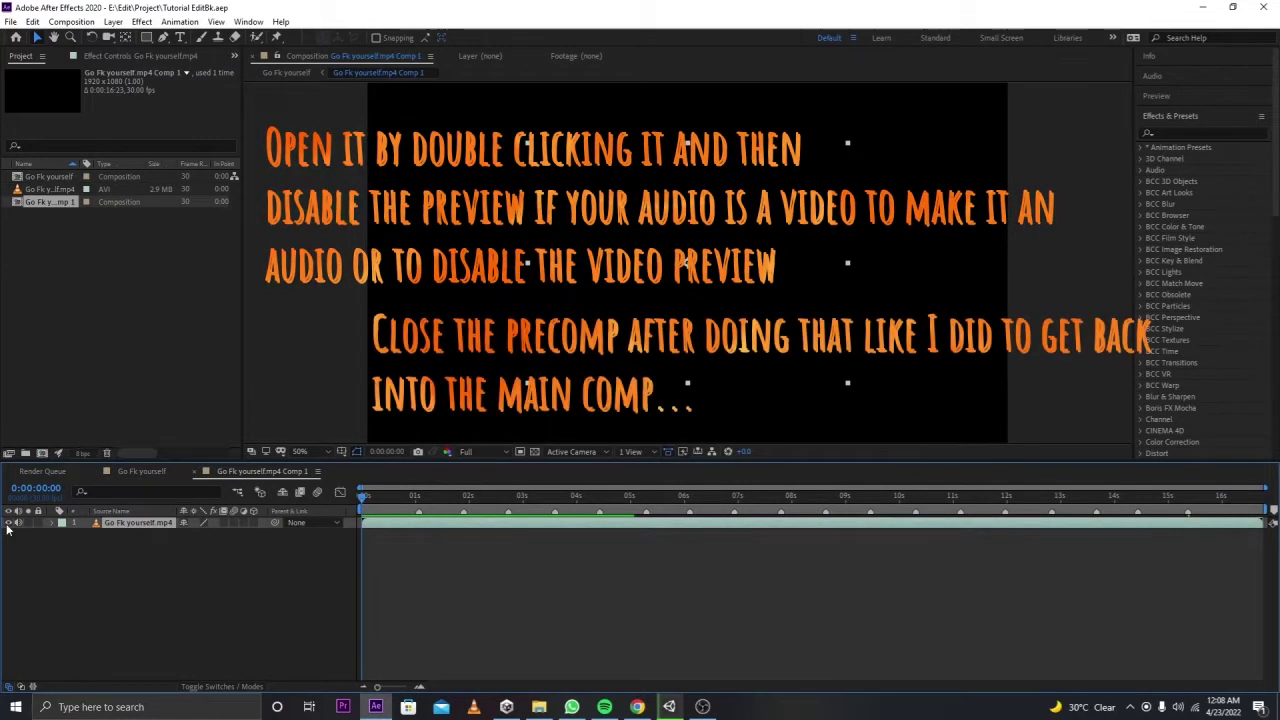
click(194, 471)
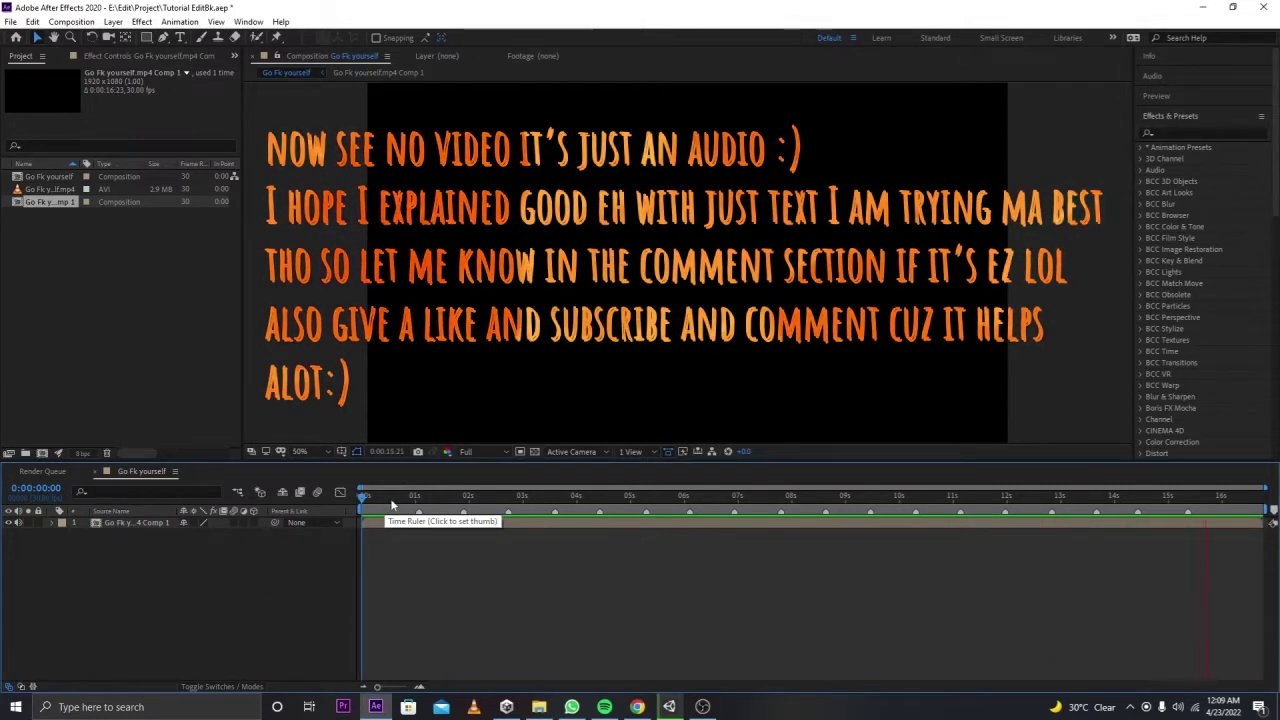
Step: Go to Edit > Twixtored > Tokyo ghoul and drag kaneki twix.mp4 into the Project panel
click(550, 707)
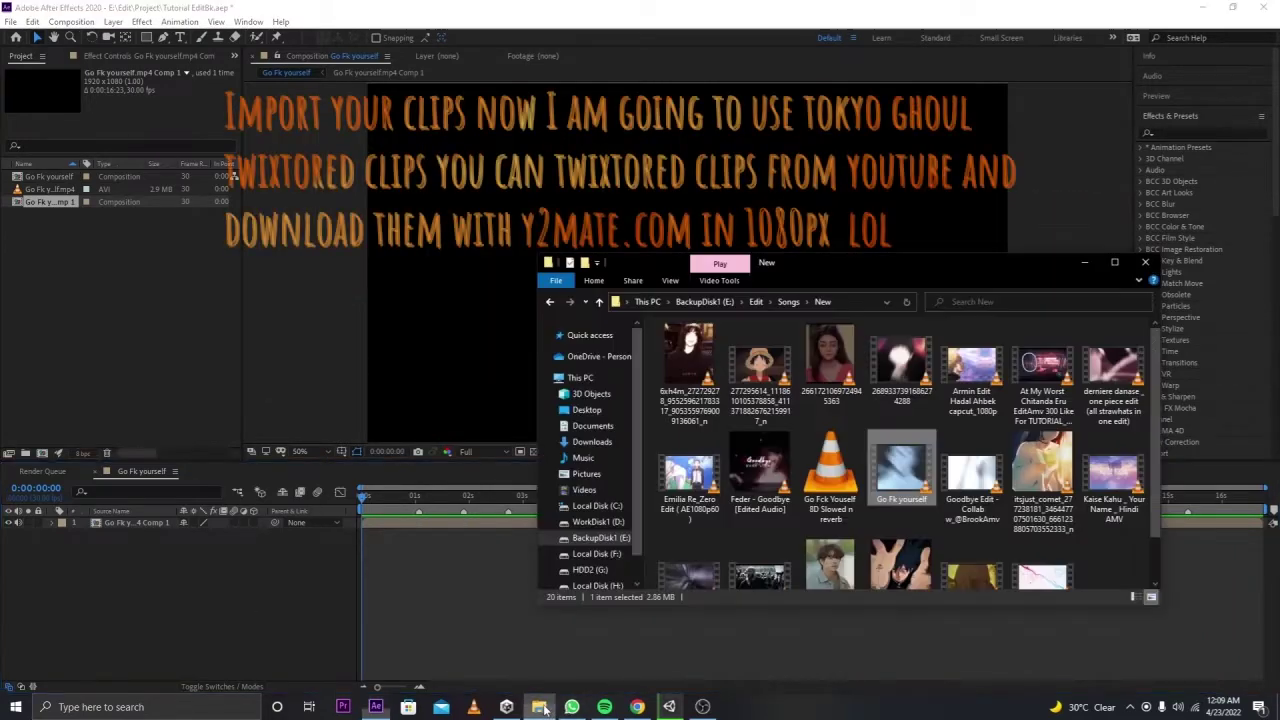
click(757, 301)
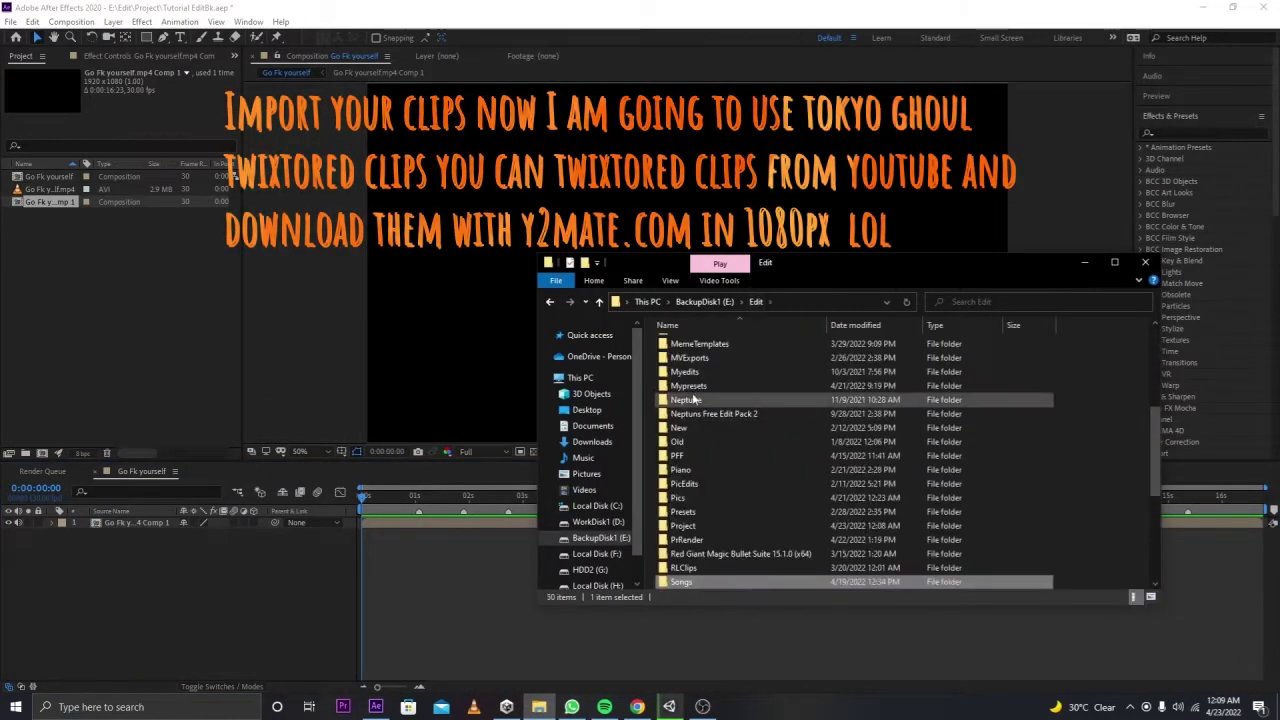
scroll(700, 530, down, 2)
click(690, 554)
double_click(700, 556)
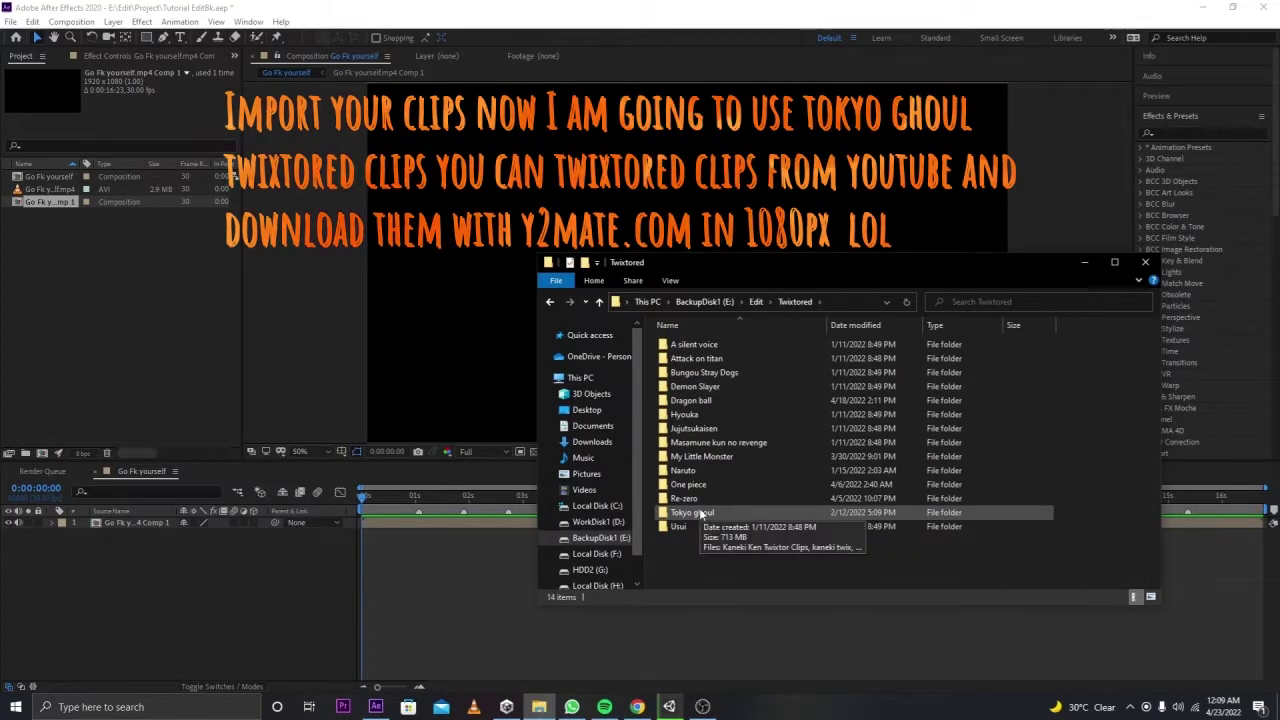
double_click(701, 512)
drag(766, 401, 133, 393)
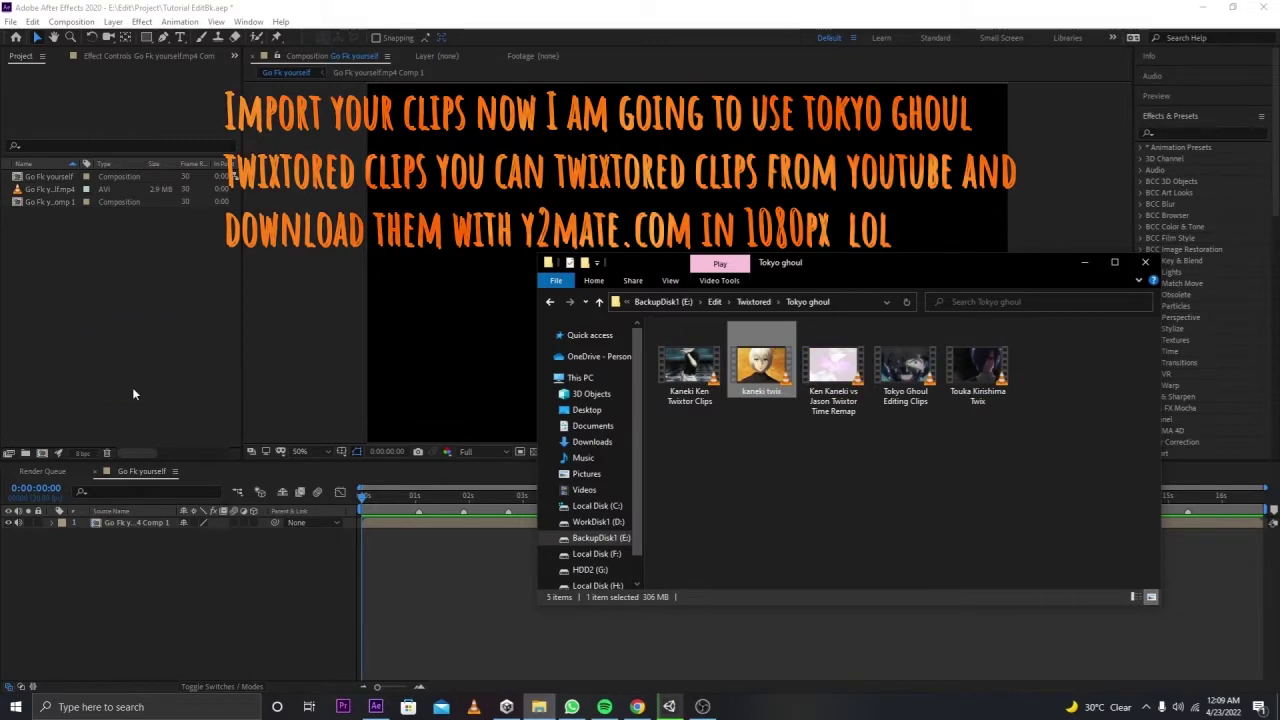
click(142, 563)
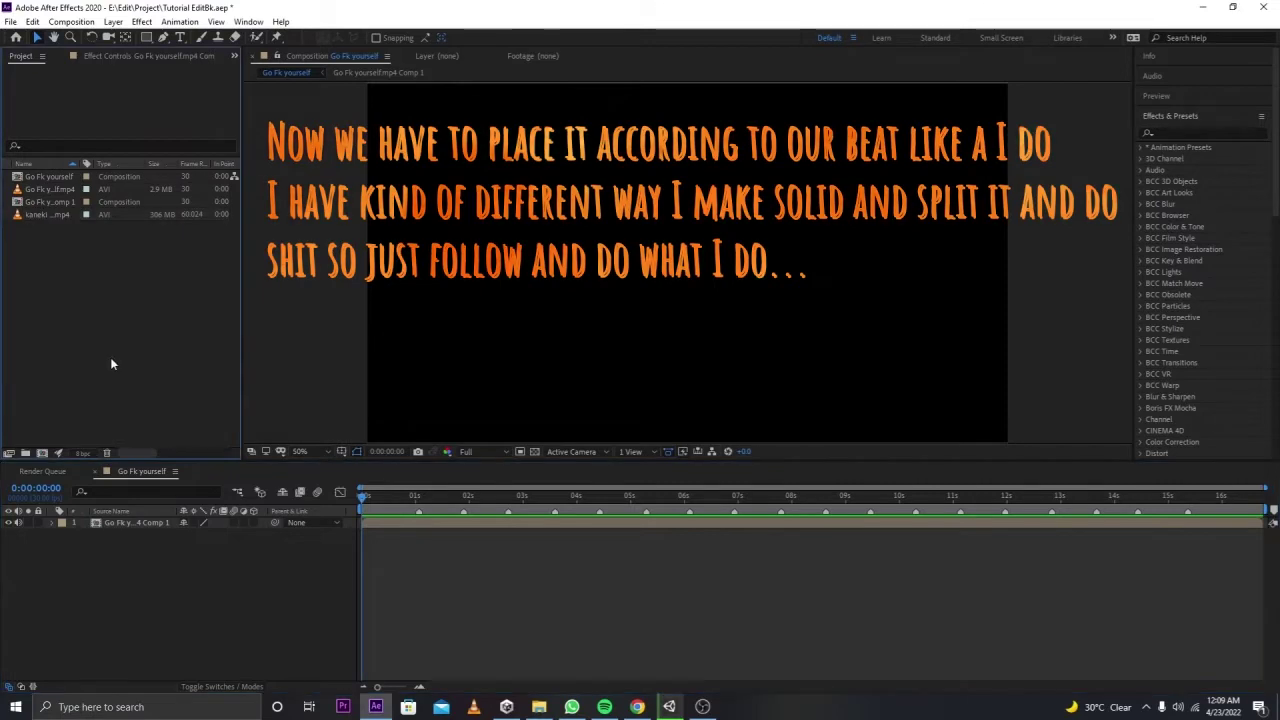
Step: Add a new solid layer named Clips to the Go Fk yourself comp
right_click(156, 590)
mouse_move(217, 421)
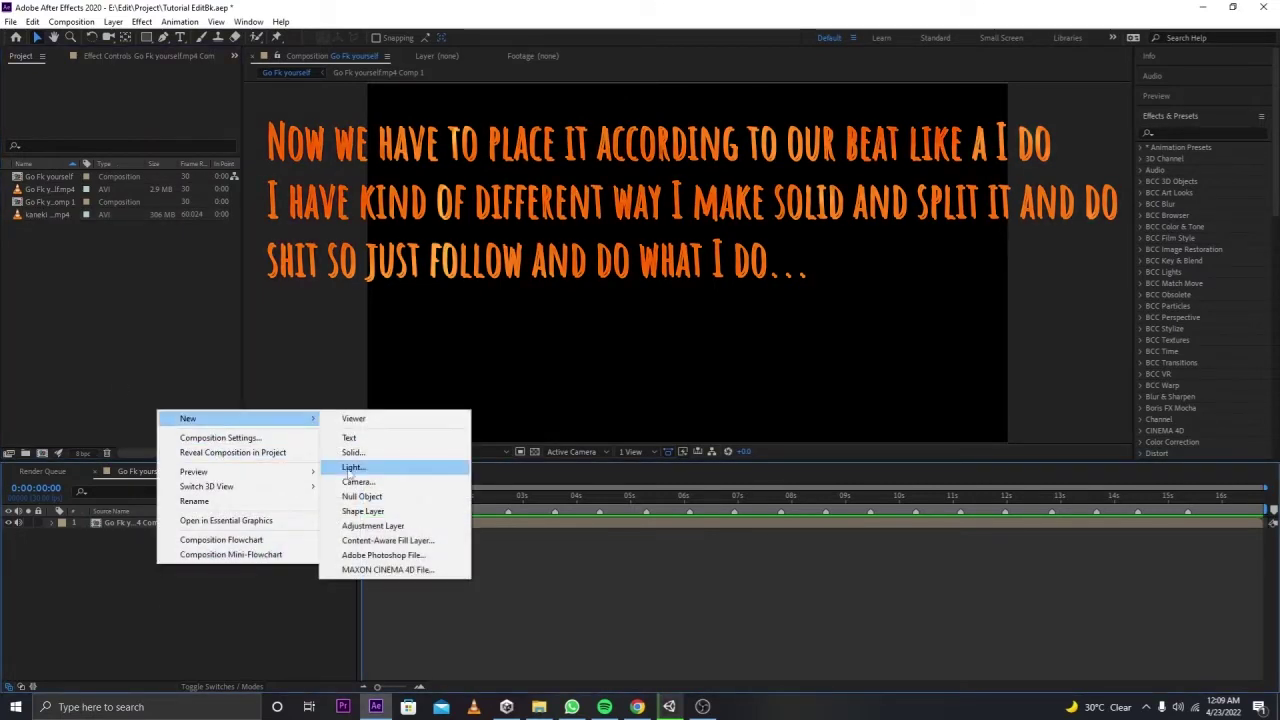
click(362, 456)
text(Clips)
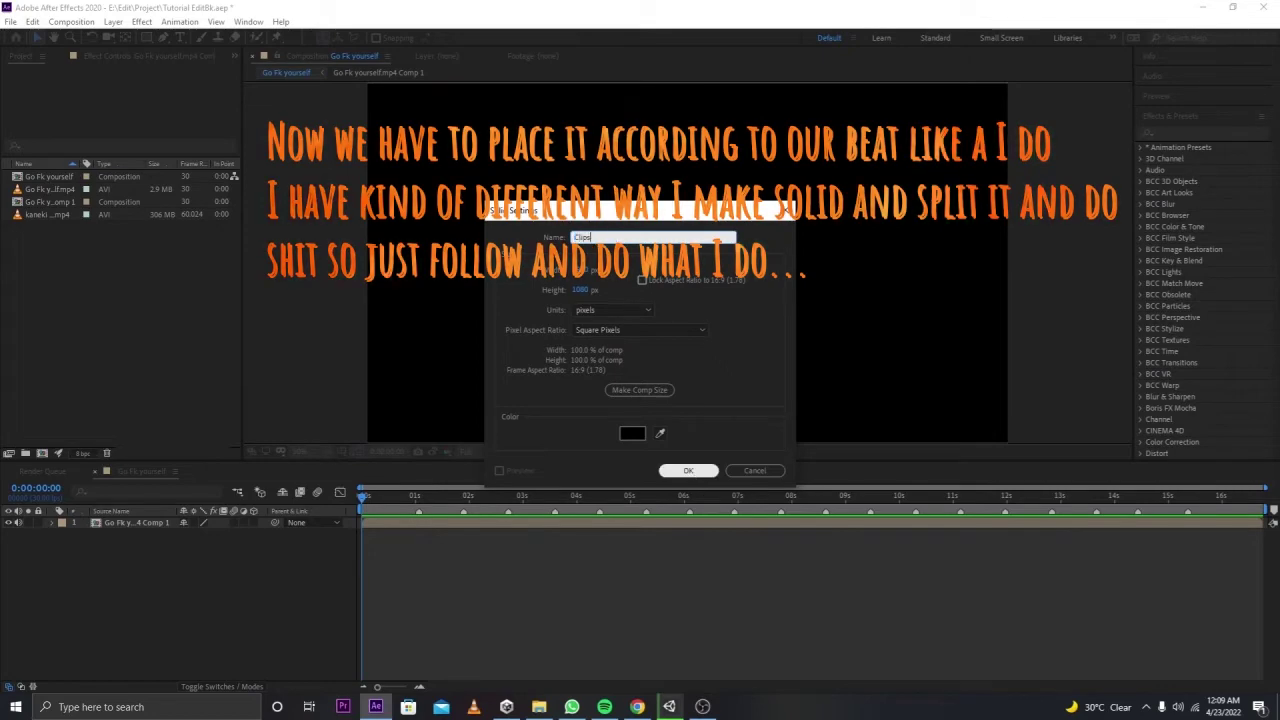
click(688, 470)
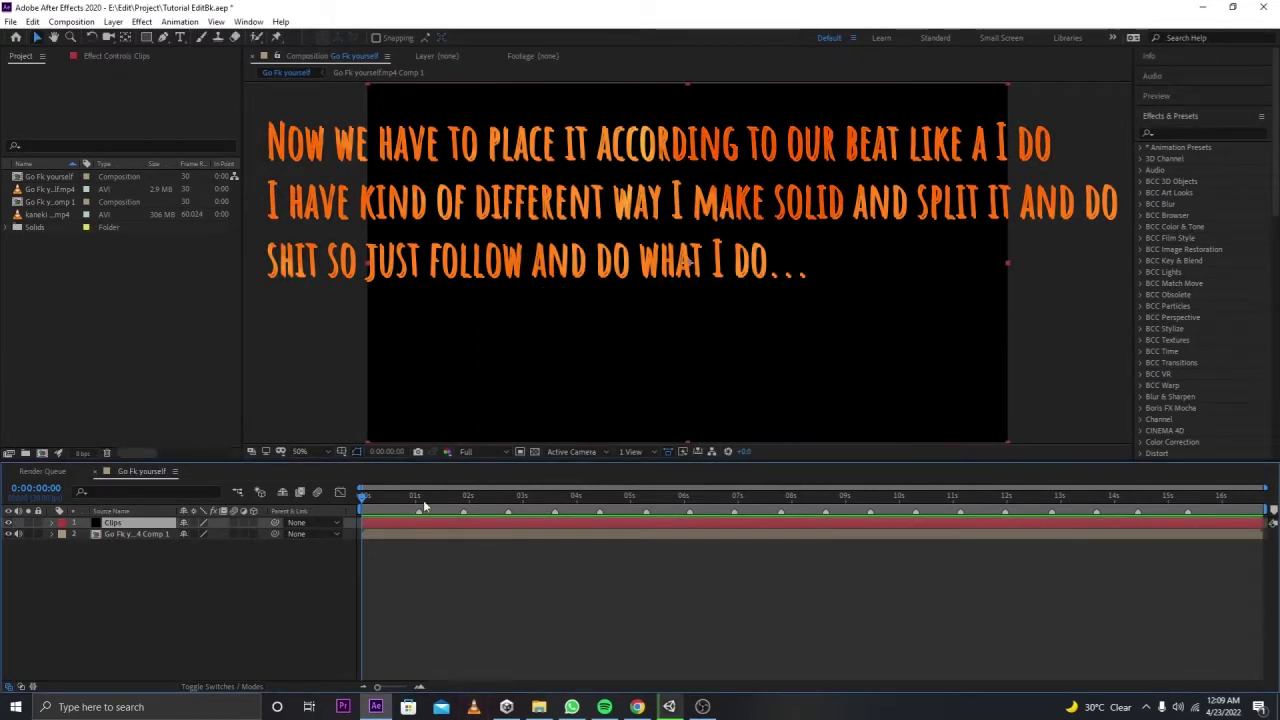
Step: Split the Clips solid with Ctrl+Shift+D at each successive beat marker
key(ctrl+shift+d)
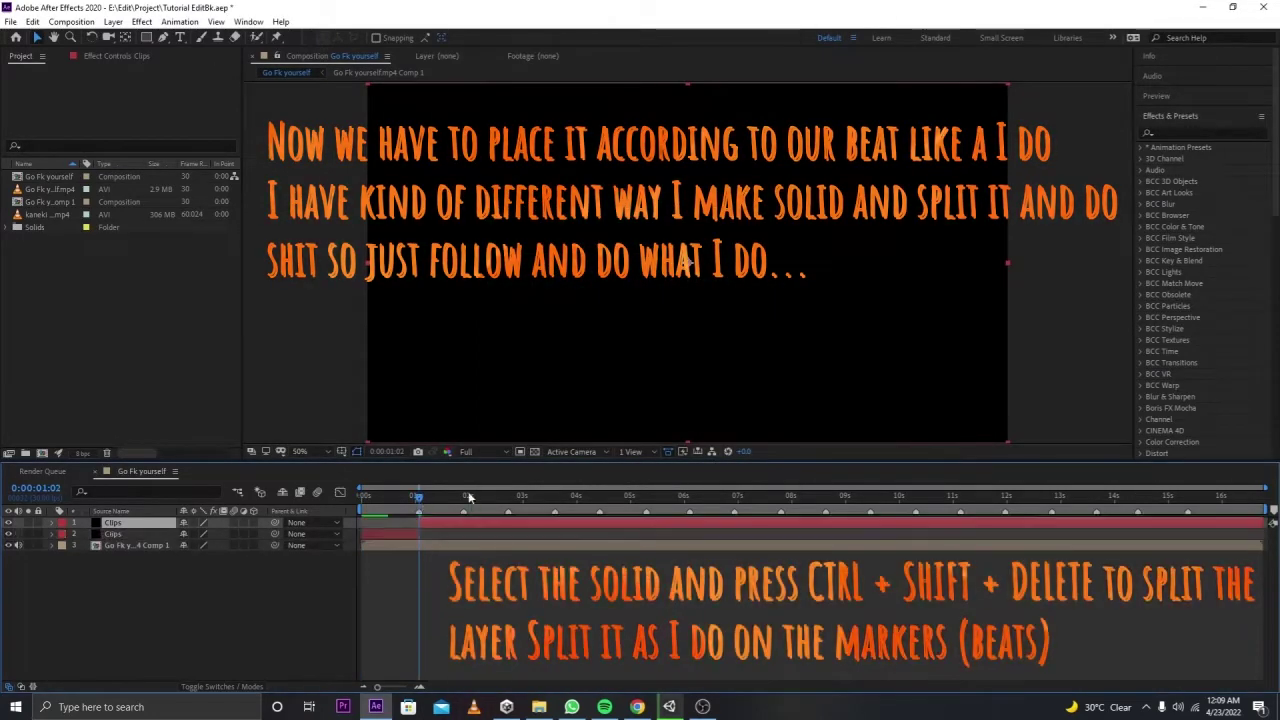
click(464, 497)
key(ctrl+shift+d)
click(508, 496)
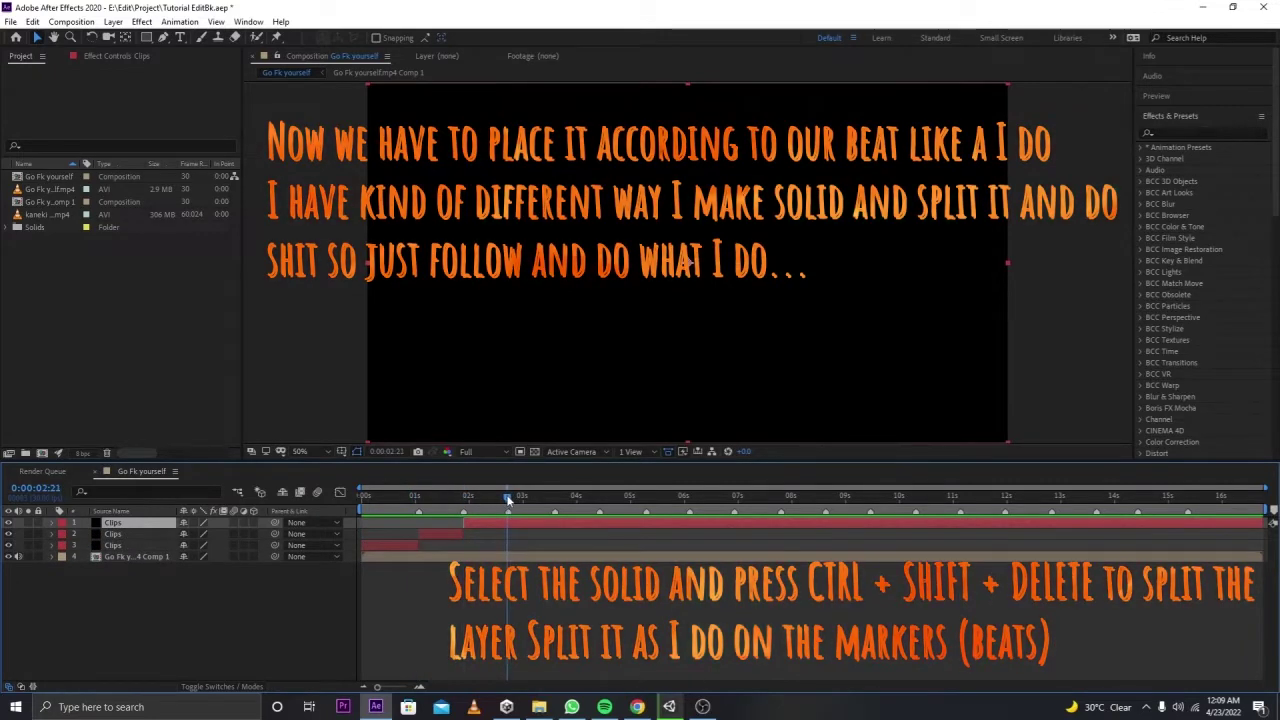
key(ctrl+shift+d)
click(553, 496)
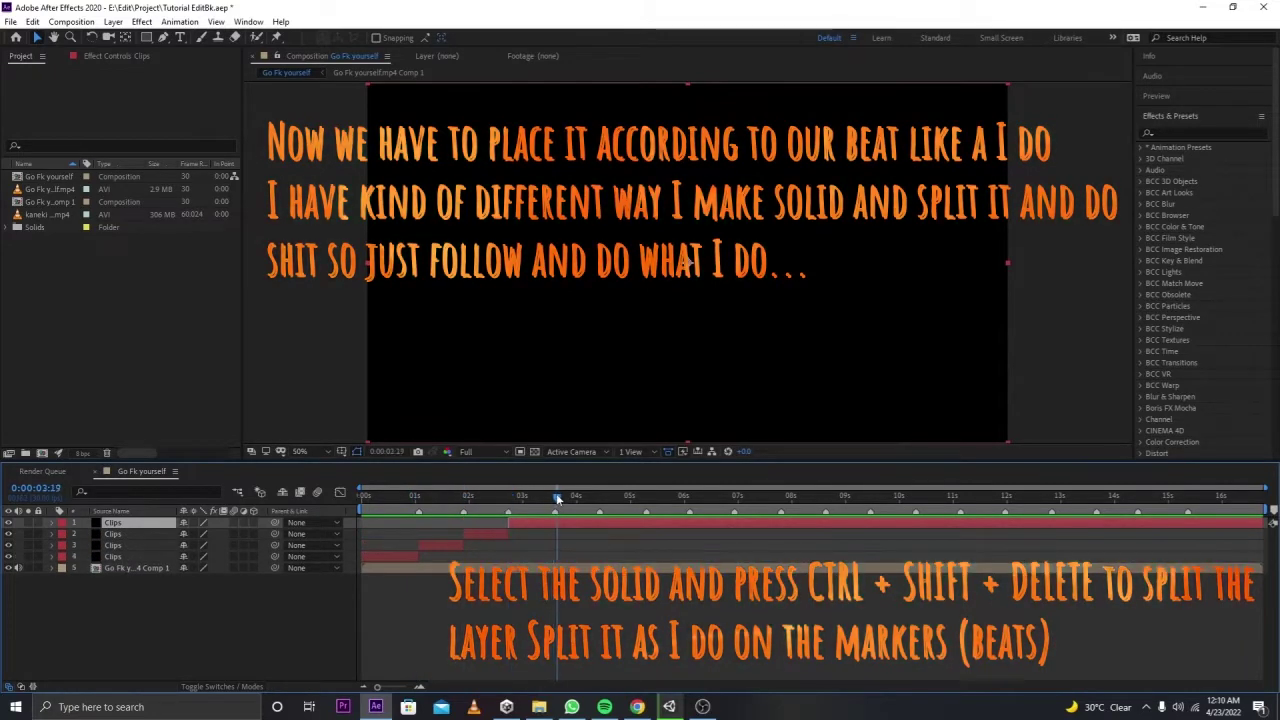
key(ctrl+shift+d)
click(599, 497)
key(ctrl+shift+d)
click(646, 497)
key(ctrl+shift+d)
click(689, 497)
key(ctrl+shift+d)
click(735, 497)
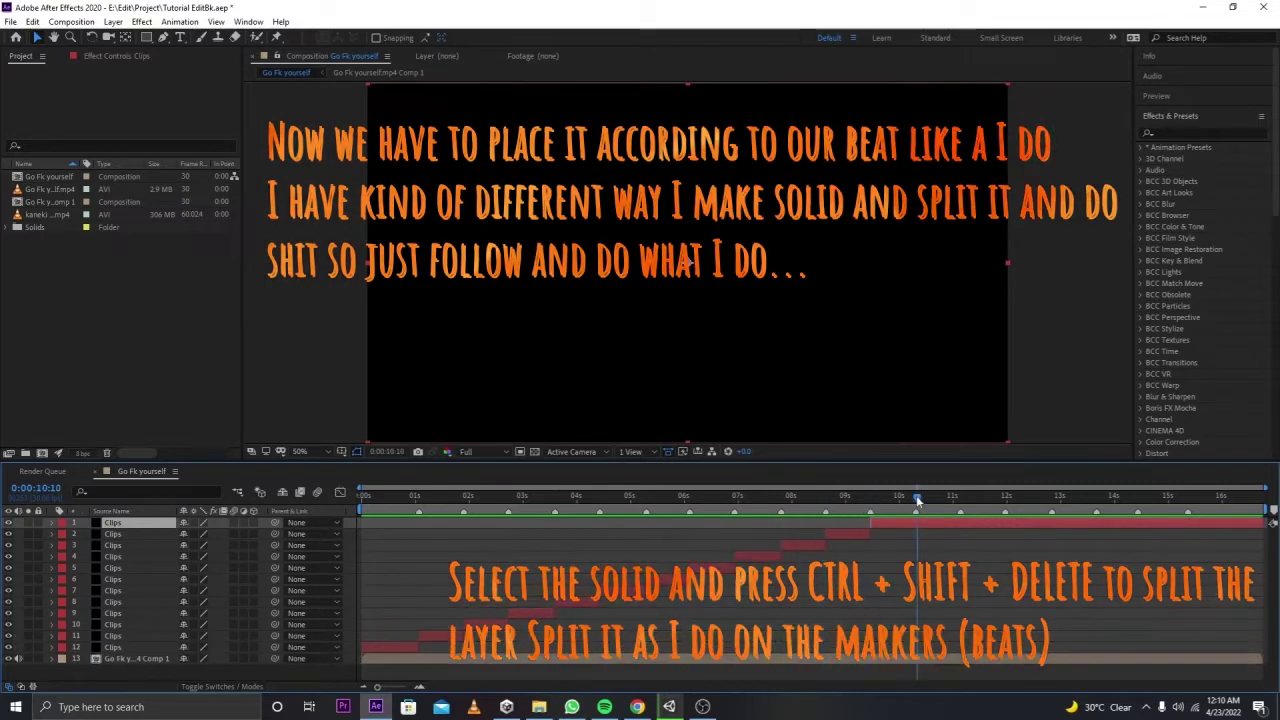
key(ctrl+shift+d)
click(1005, 497)
key(ctrl+shift+d)
click(1051, 497)
key(ctrl+shift+d)
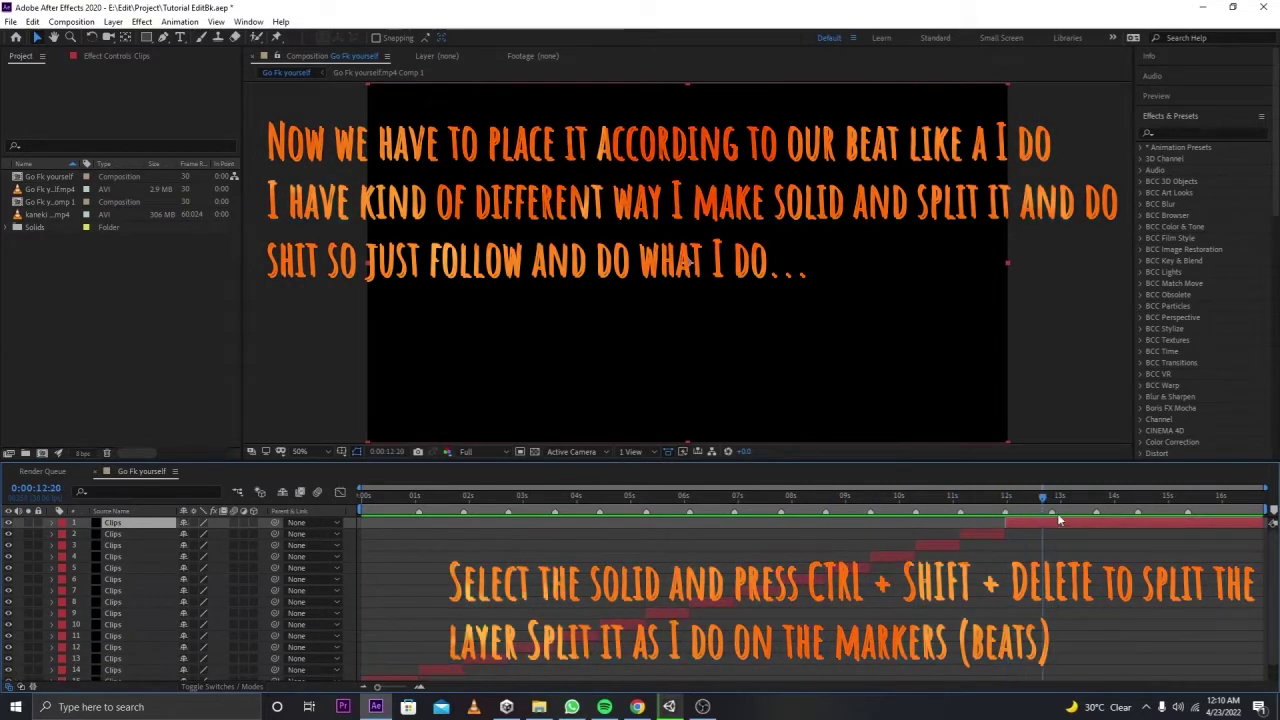
click(1088, 497)
key(ctrl+shift+d)
click(1137, 497)
key(ctrl+shift+d)
click(1188, 497)
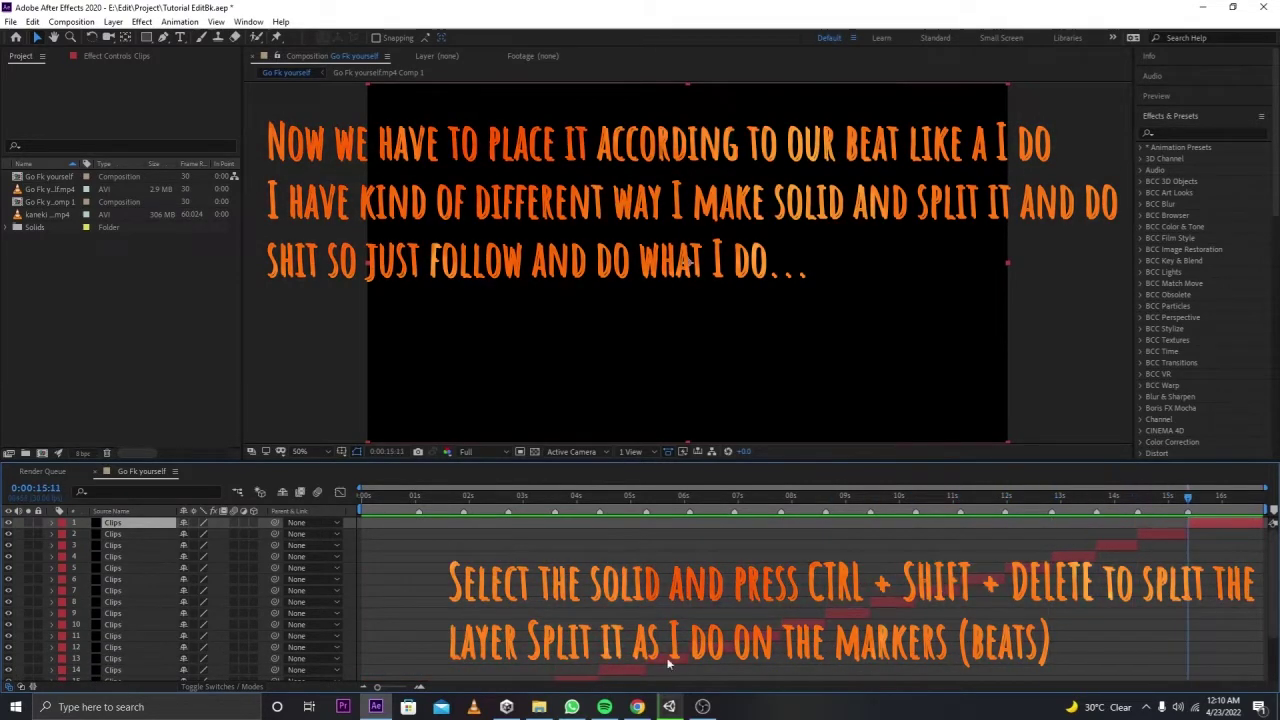
key(ctrl+shift+d)
scroll(406, 648, down, 3)
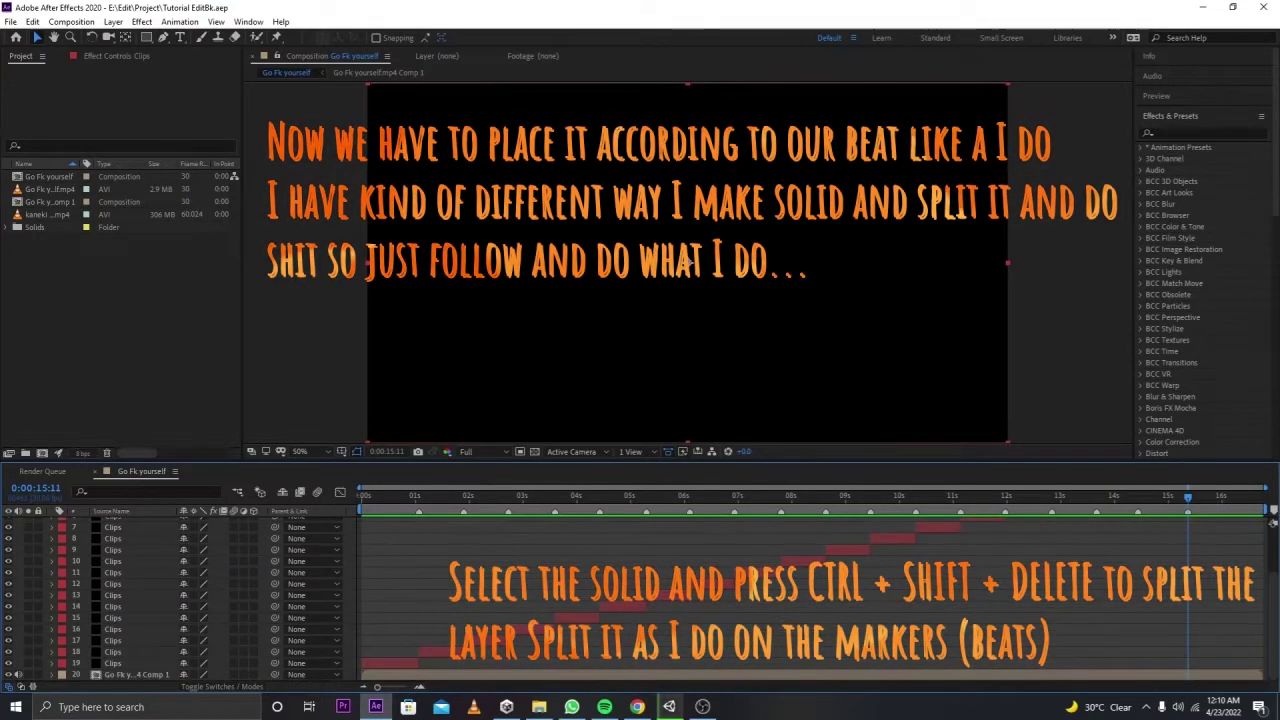
Step: Precompose the bottom Clips layer into Clips Comp 1
key(Home)
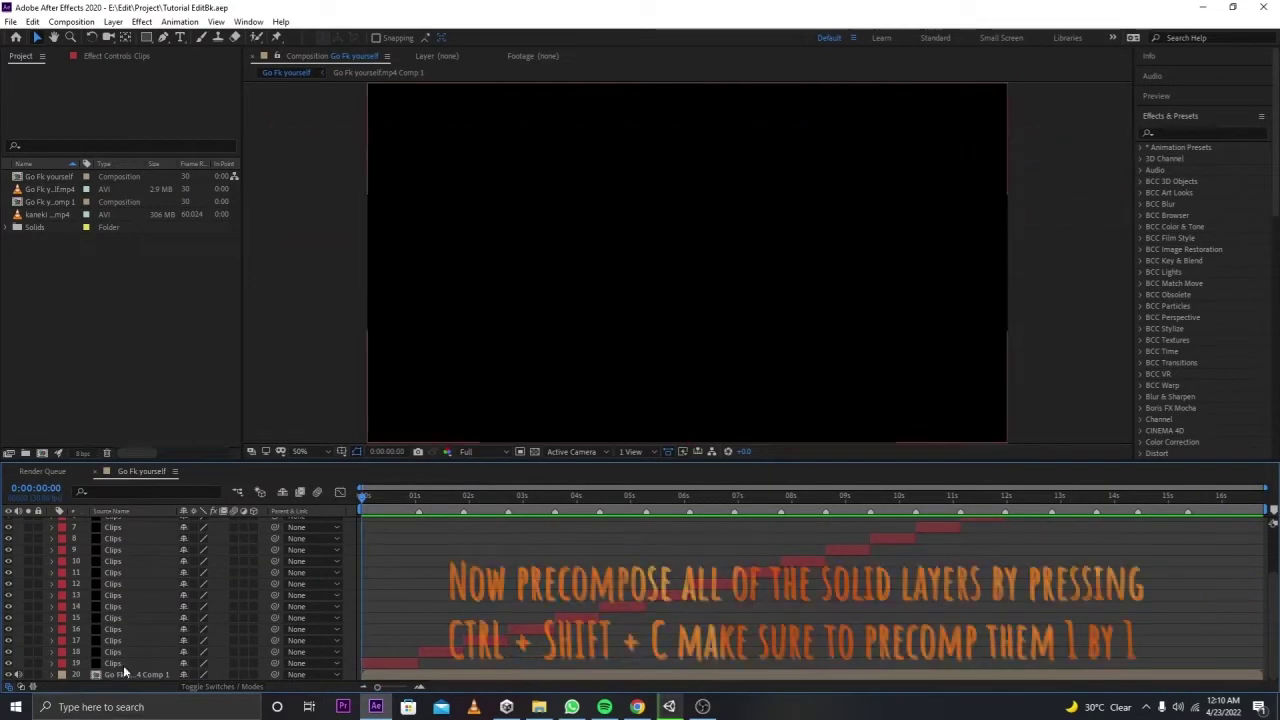
right_click(128, 665)
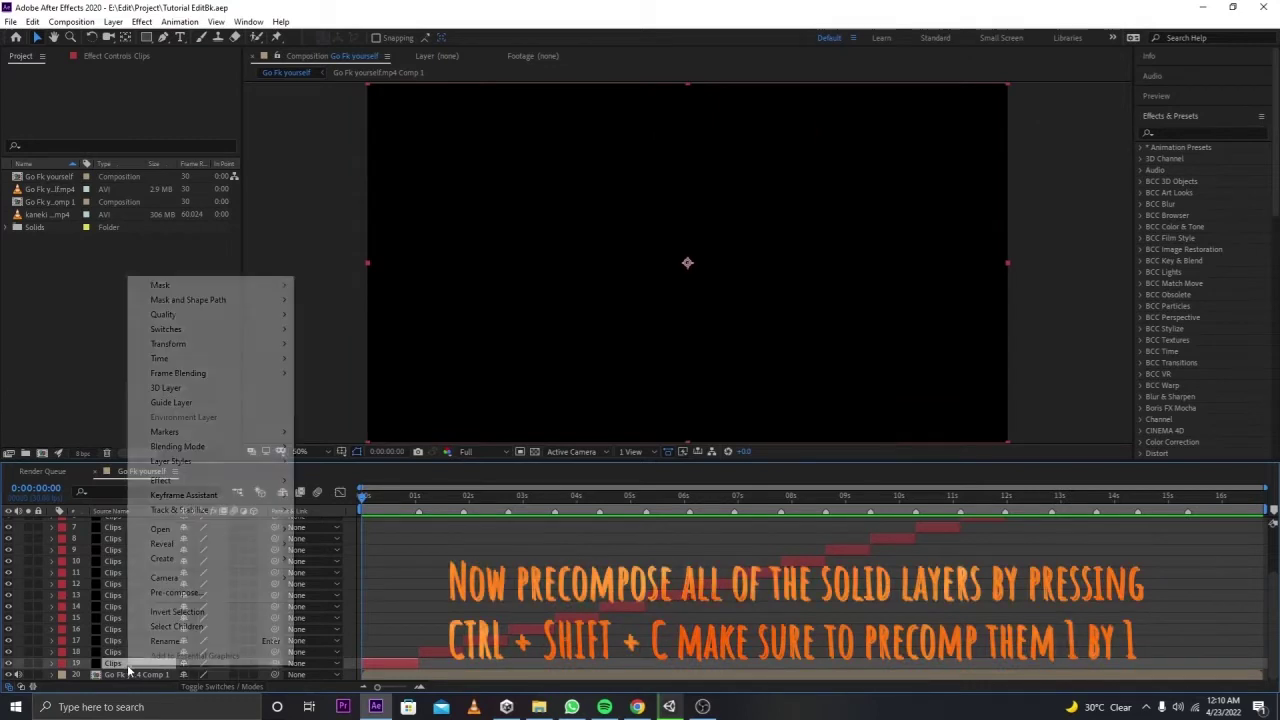
click(178, 594)
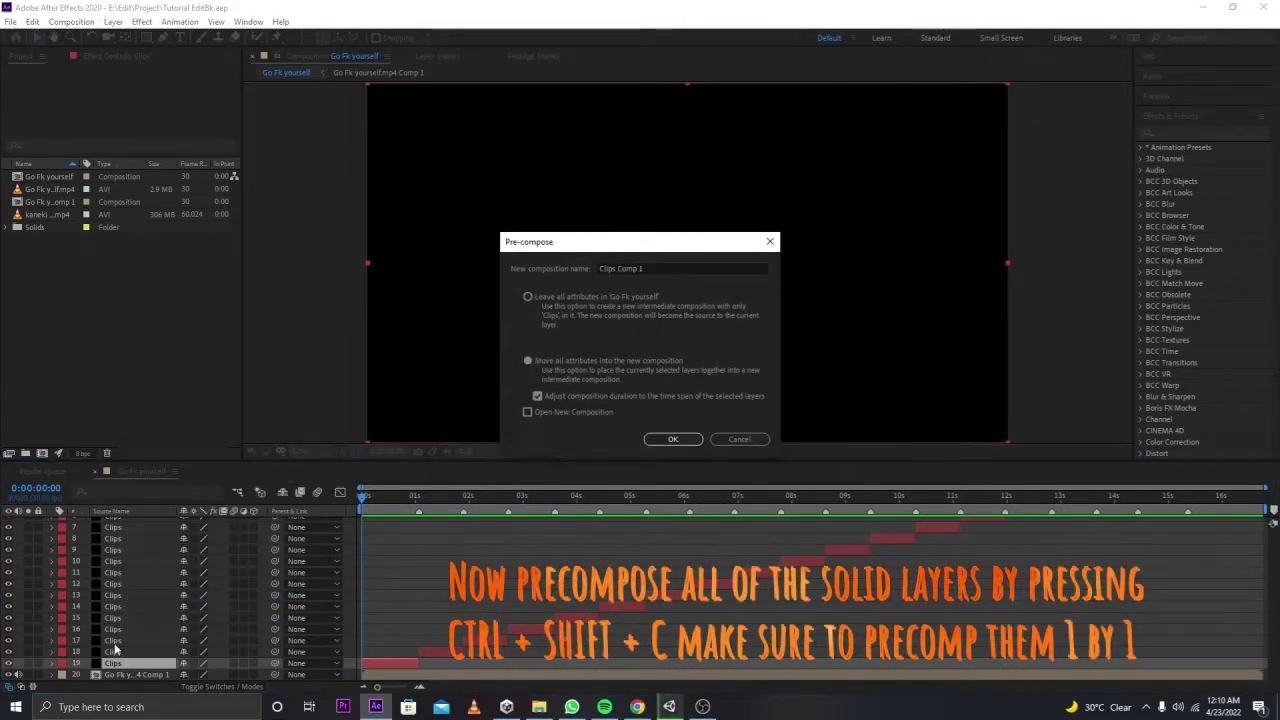
click(672, 440)
Step: Precompose the next Clips layers up with Ctrl+Shift+C, creating Clips Comp 2 and 3
key(ctrl+Up)
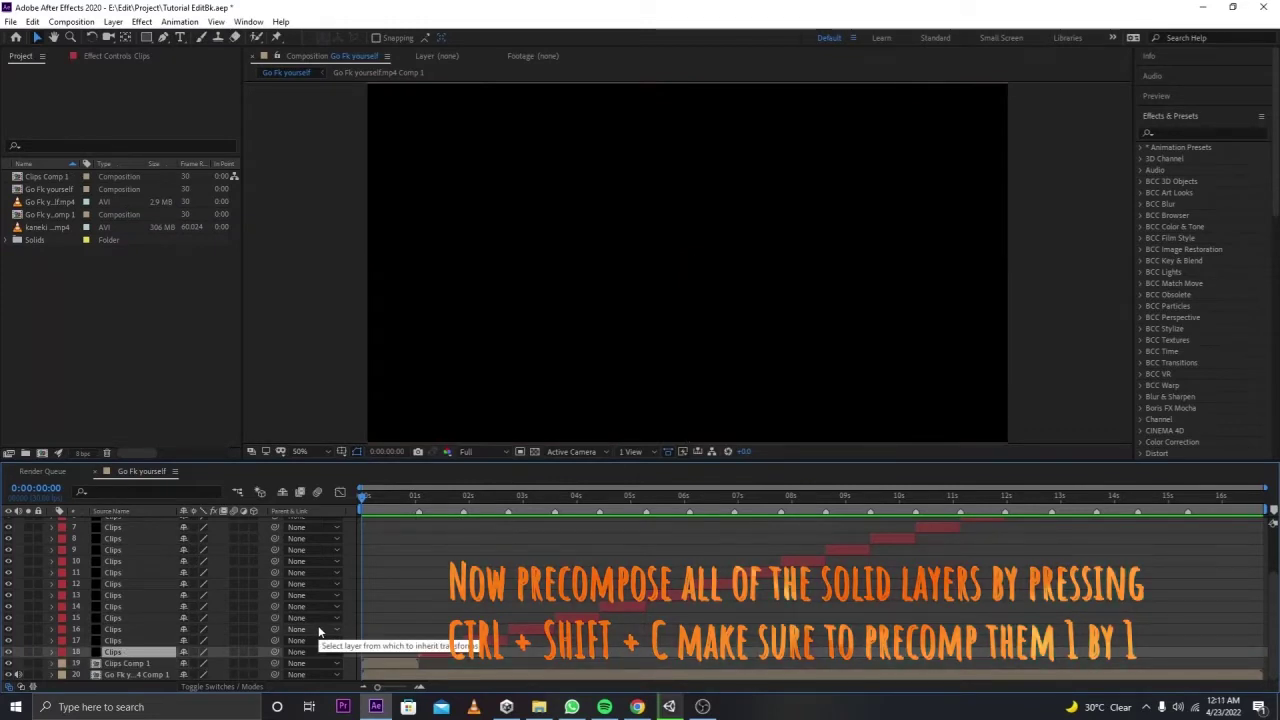
key(ctrl+shift+c)
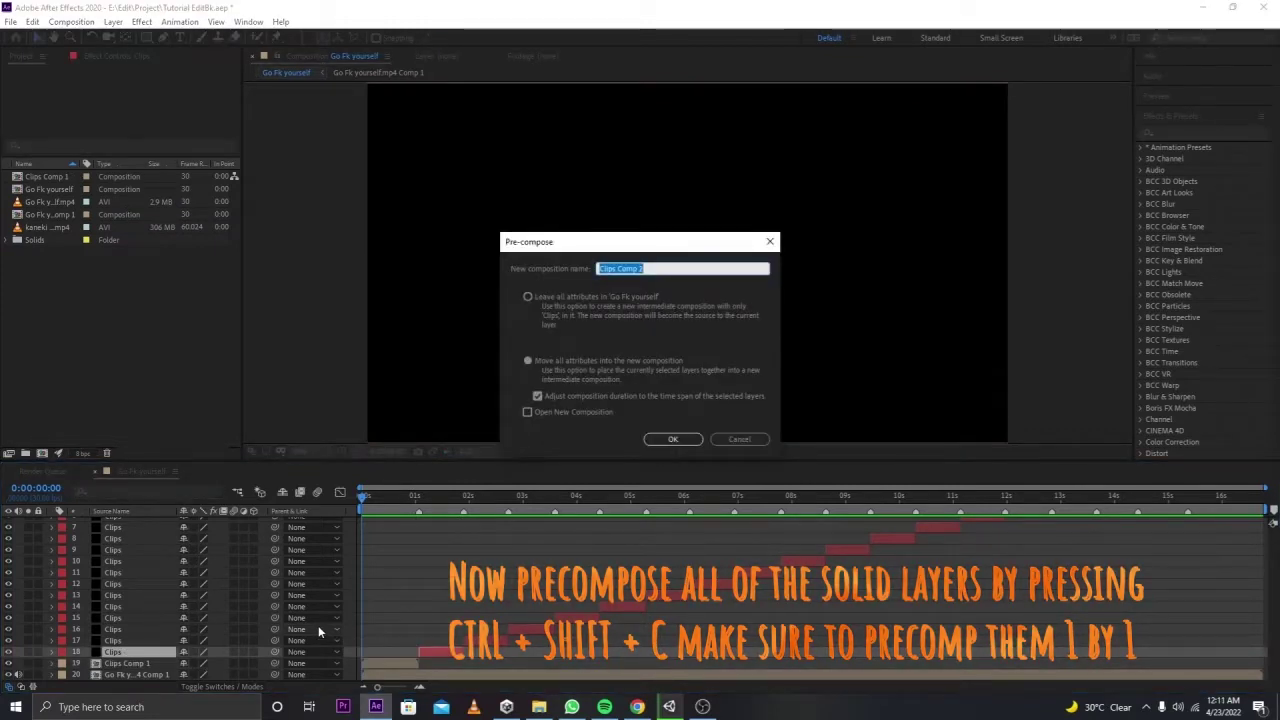
key(Return)
key(ctrl+Up)
key(ctrl+shift+c)
key(Return)
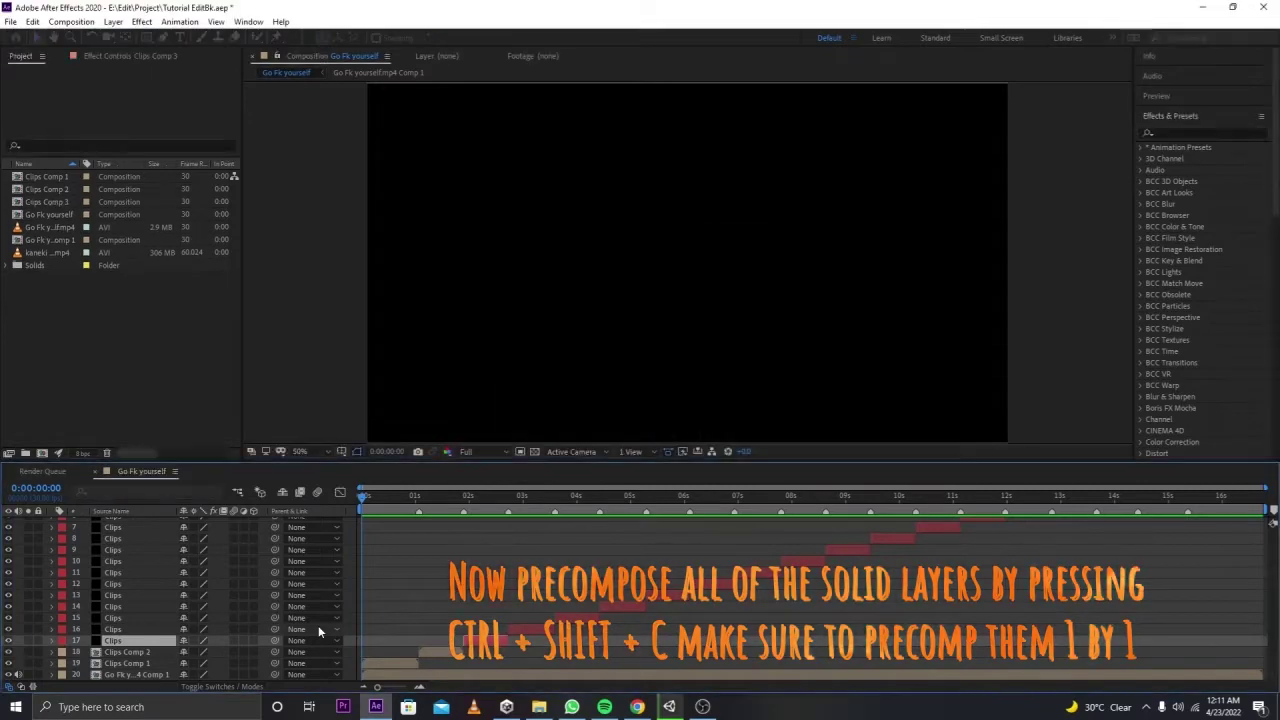
key(ctrl+Up)
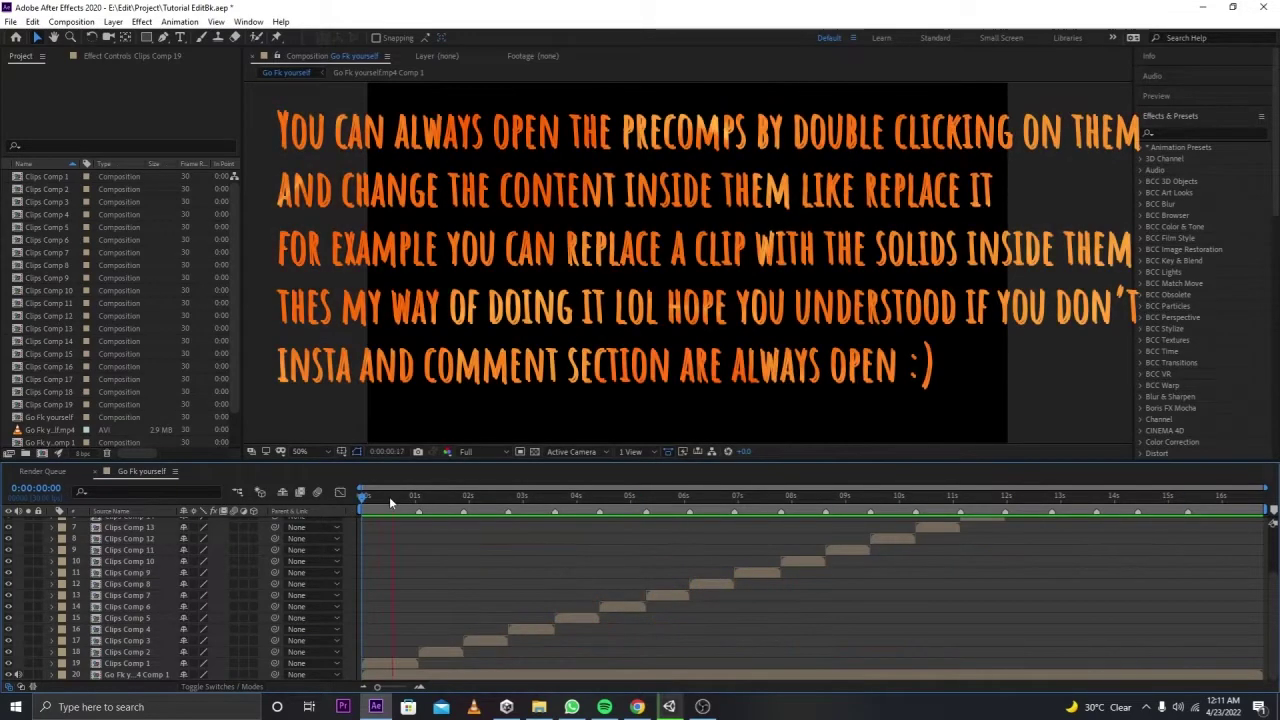
Step: Open the Clips Comp 1 precomp and select its Clips solid
click(130, 652)
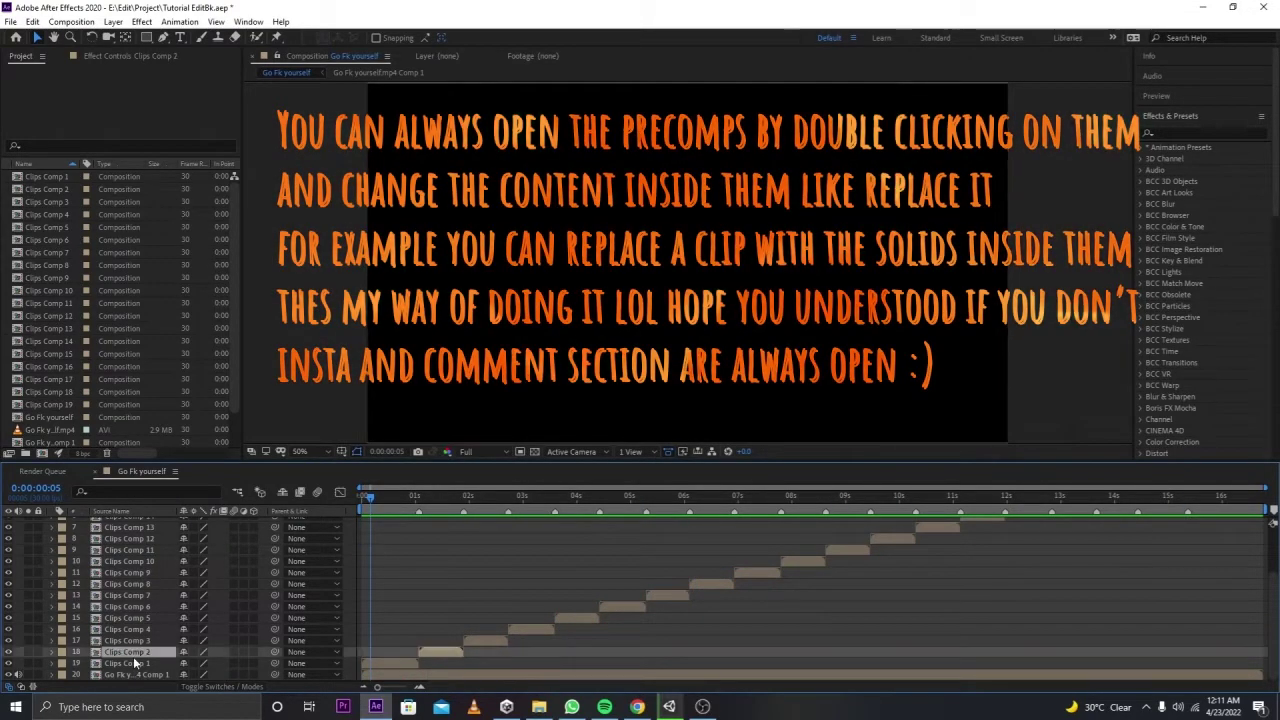
click(130, 663)
double_click(135, 664)
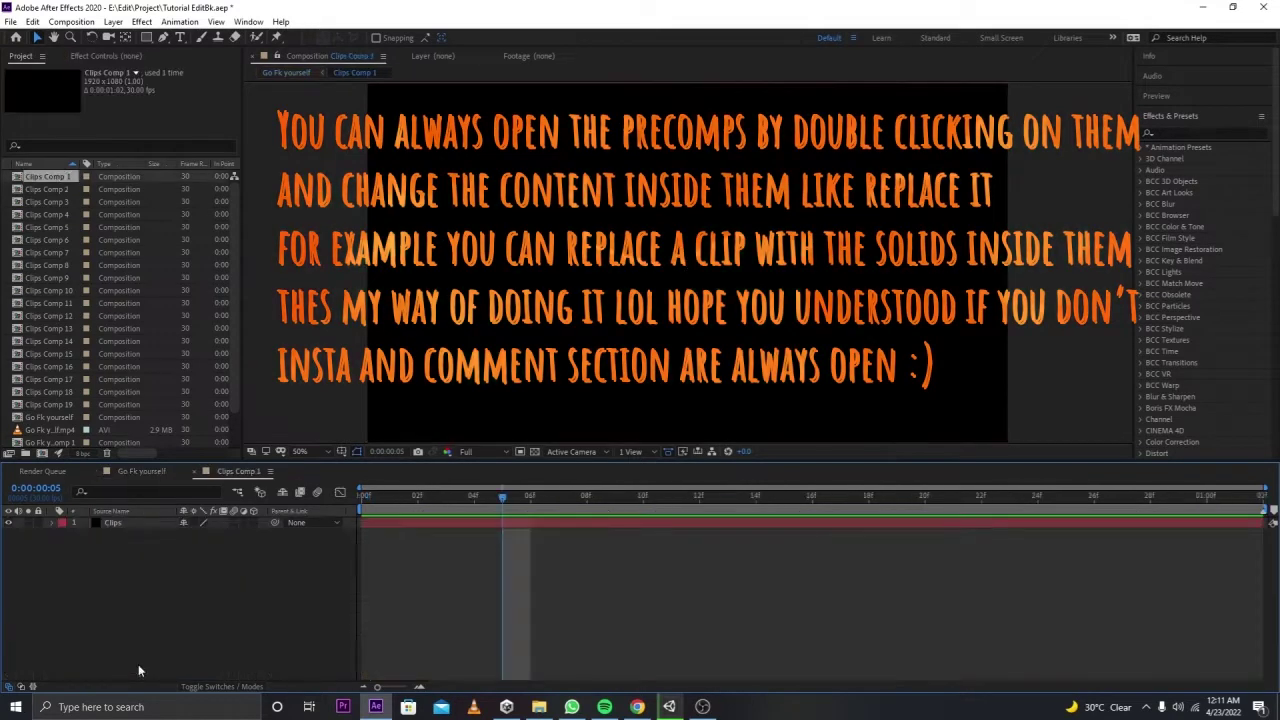
click(123, 523)
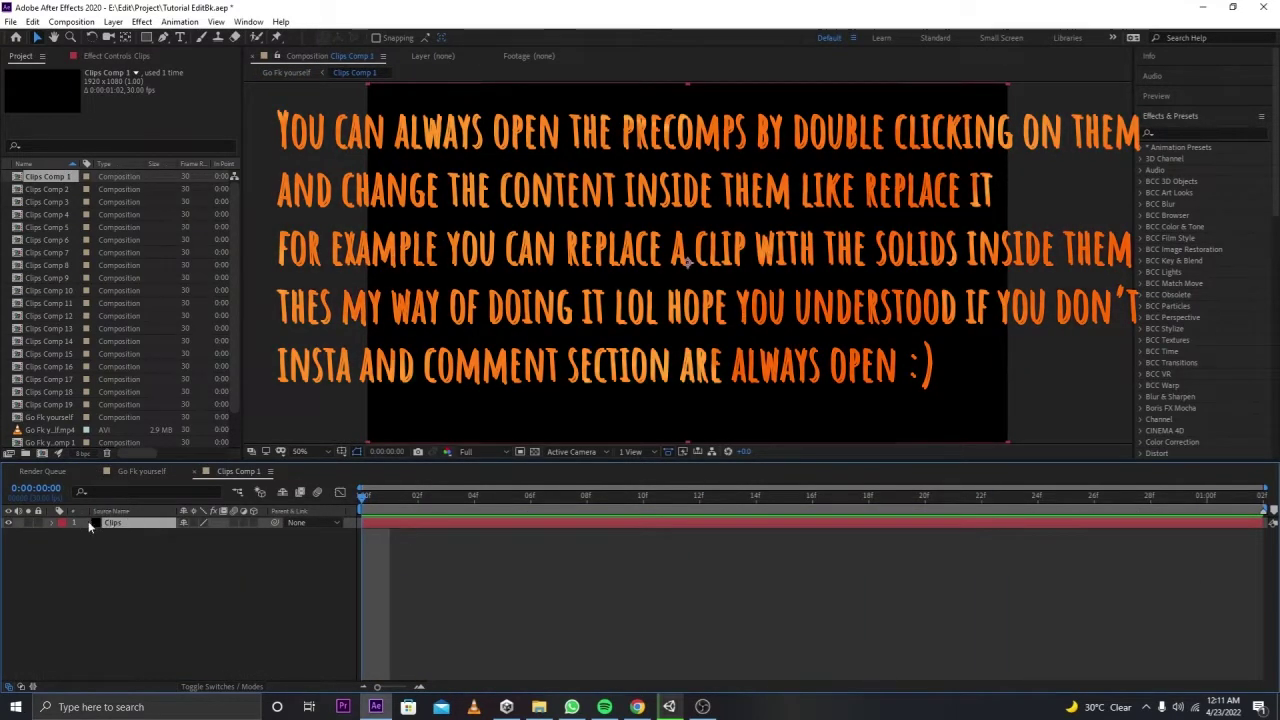
Step: Delete the Clips solid and the empty Solids folder from the Project panel
scroll(45, 396, down, 1)
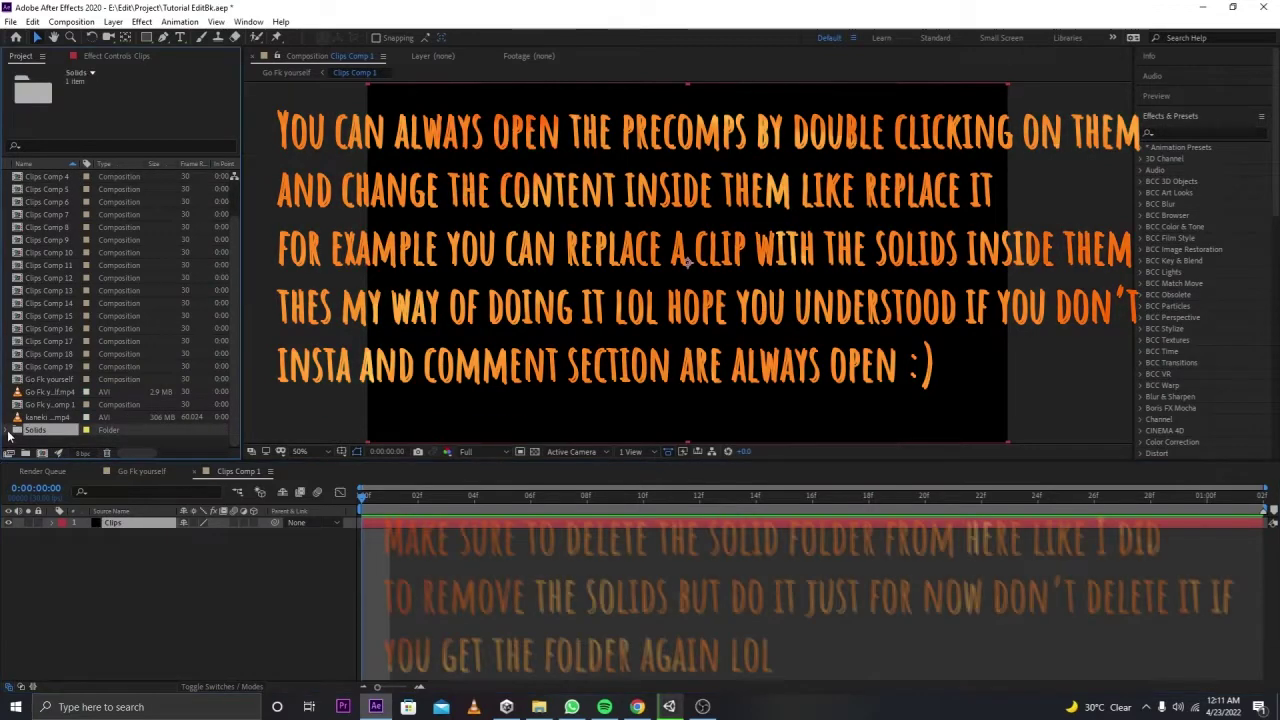
double_click(28, 431)
click(62, 435)
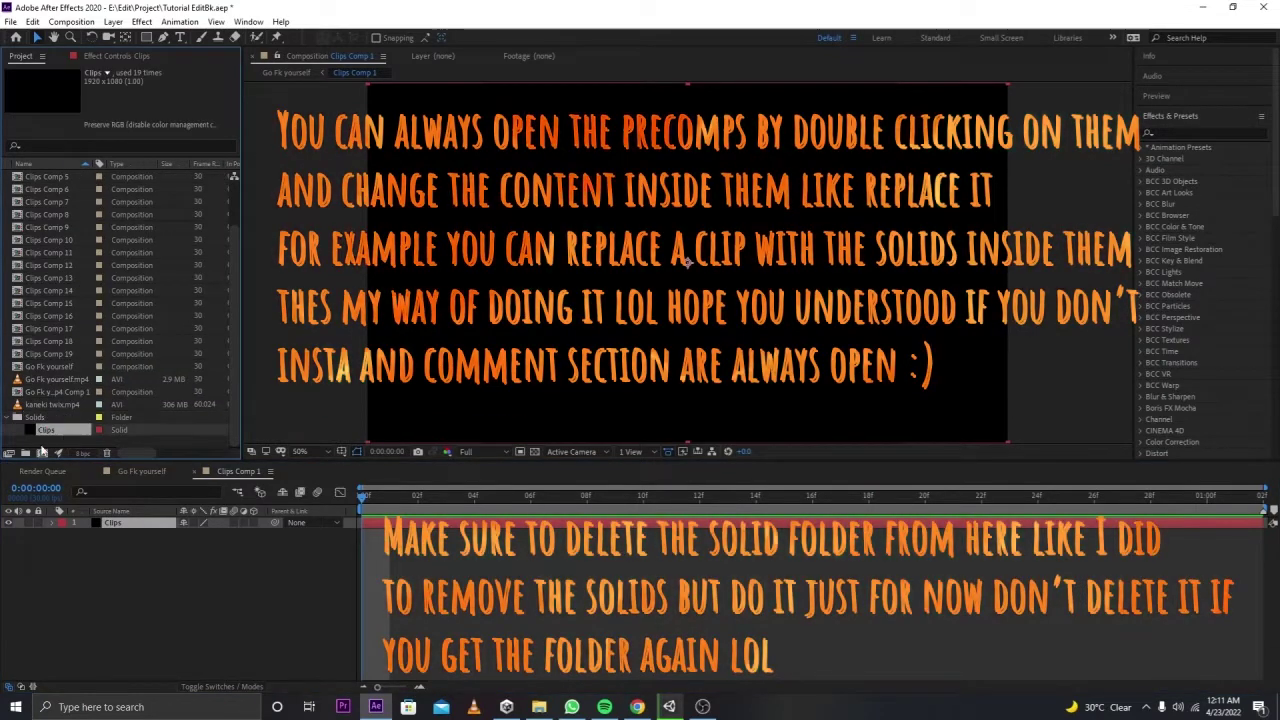
key(Delete)
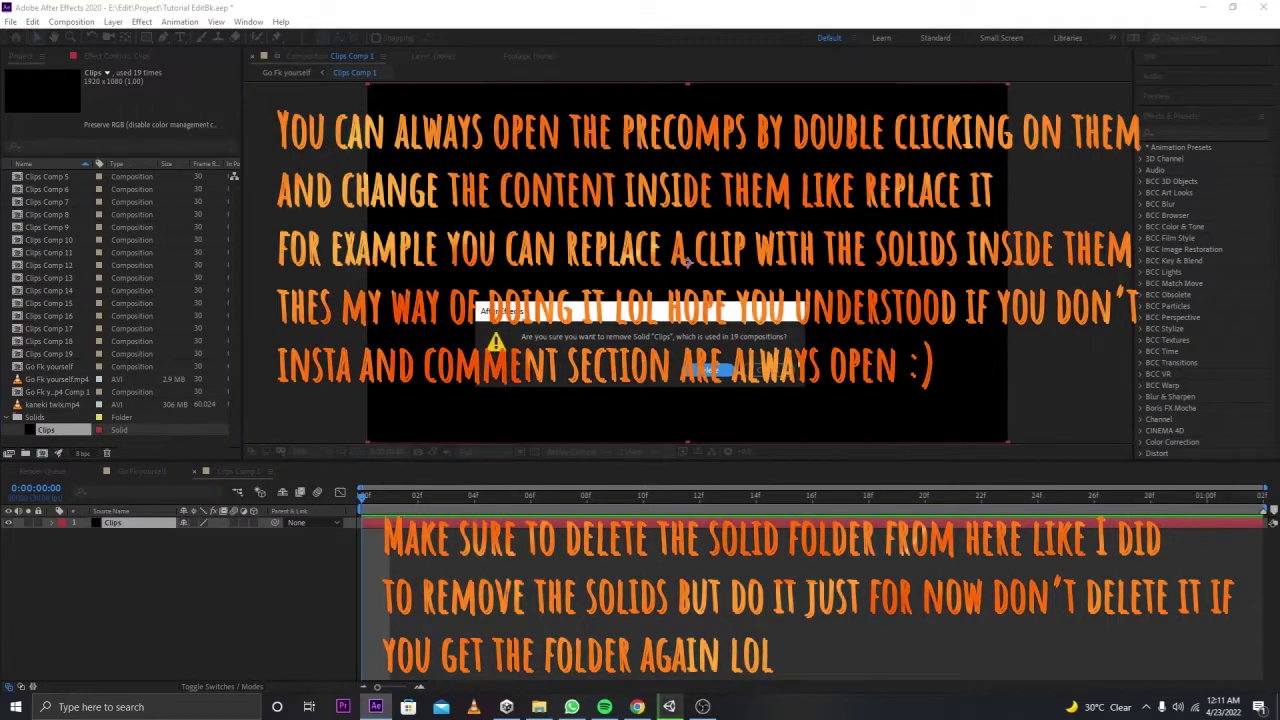
key(Return)
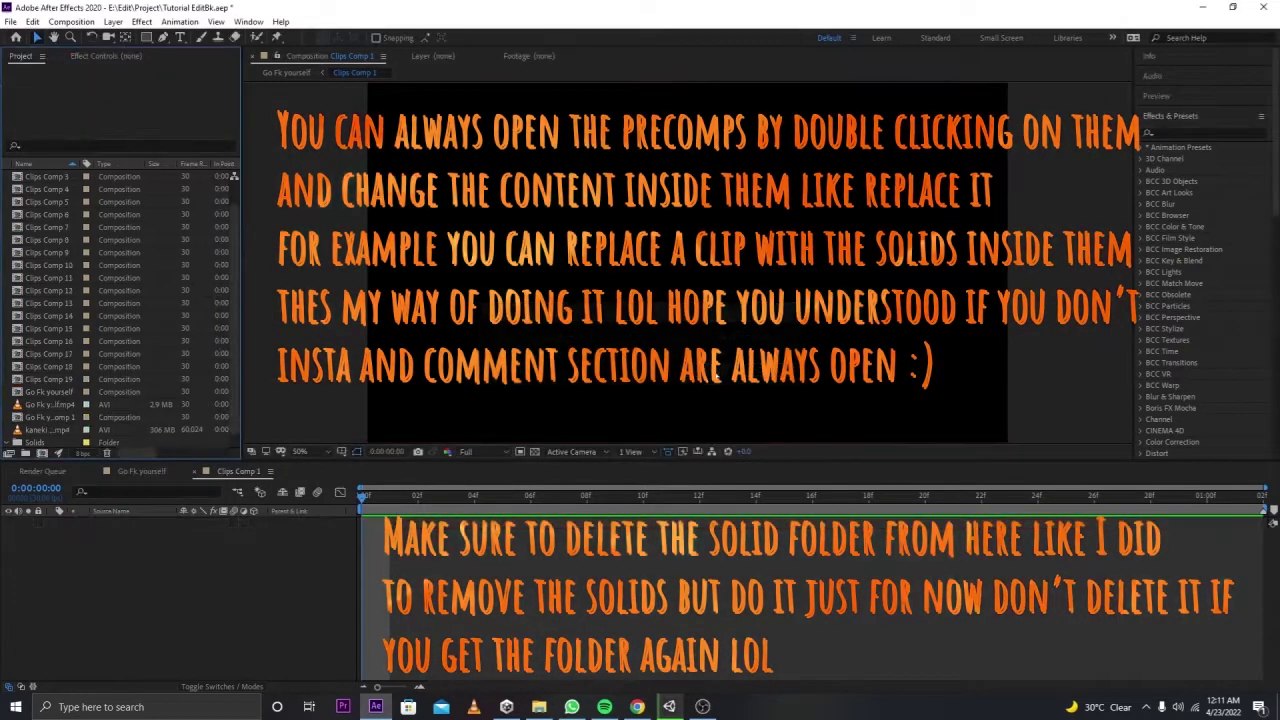
click(40, 443)
key(Delete)
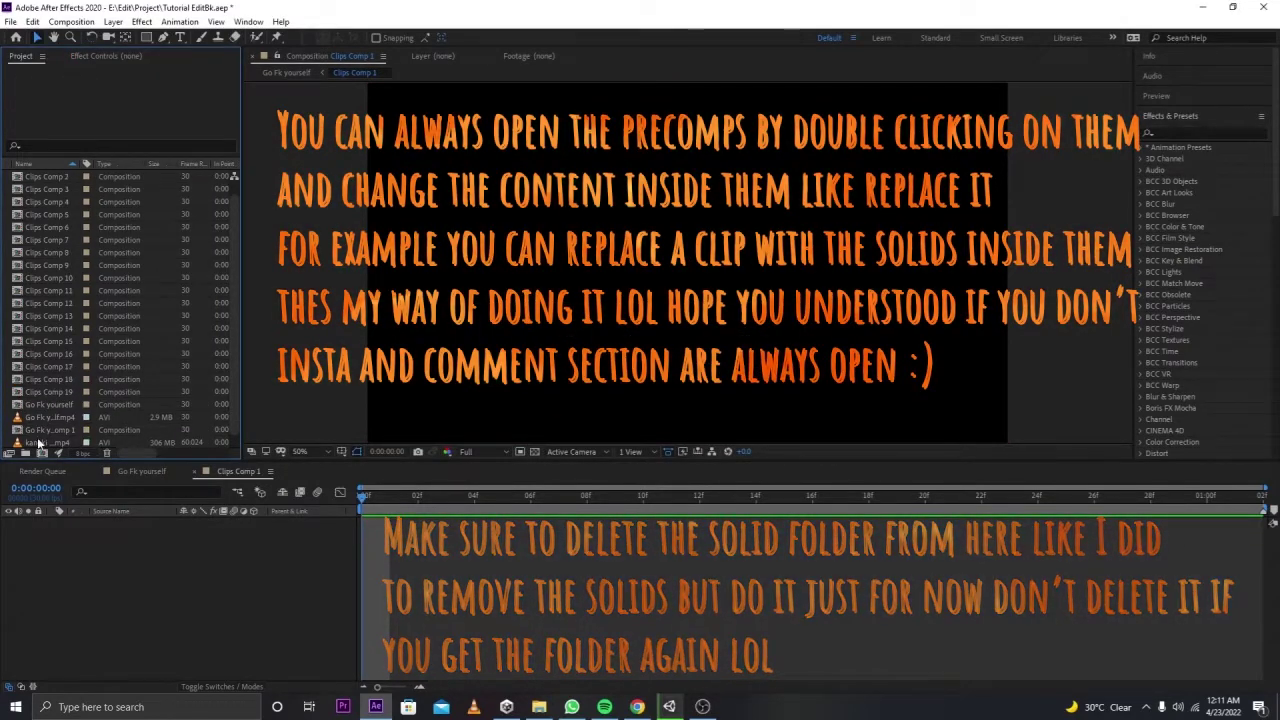
click(140, 471)
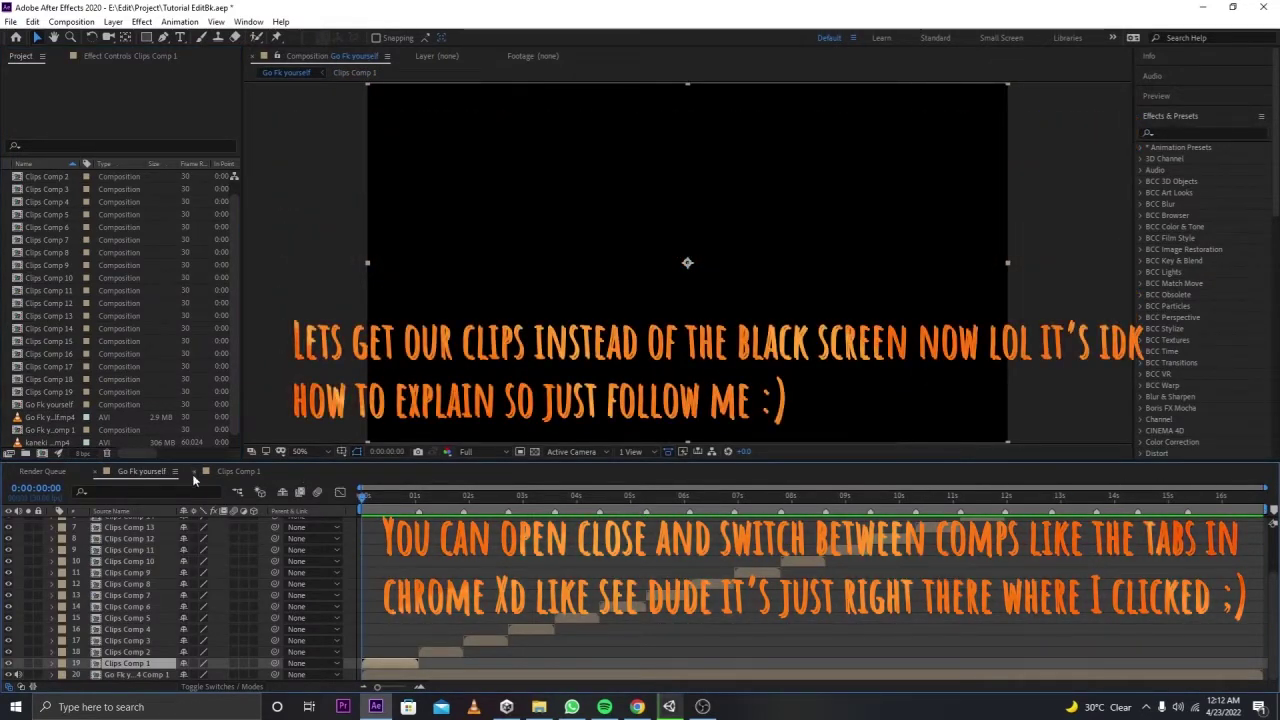
Step: Close Clips Comp 1 and select the kaneki twix.mp4 footage
click(205, 471)
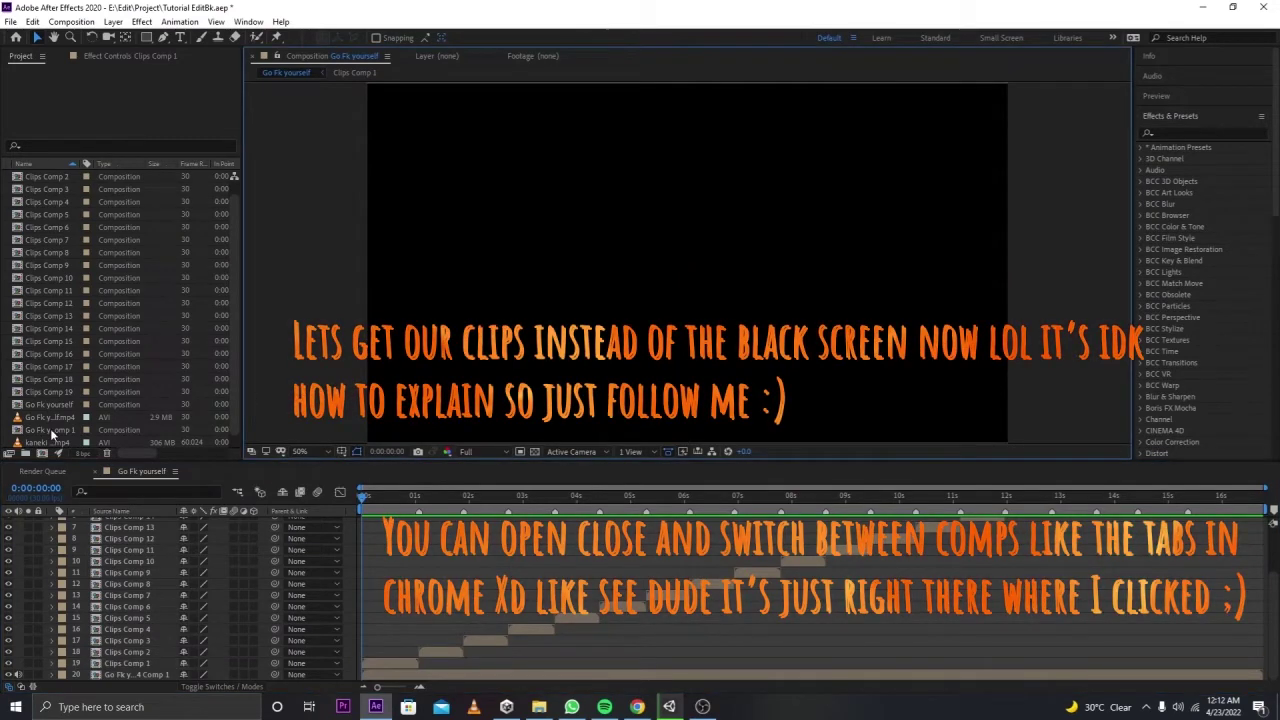
click(53, 431)
right_click(58, 430)
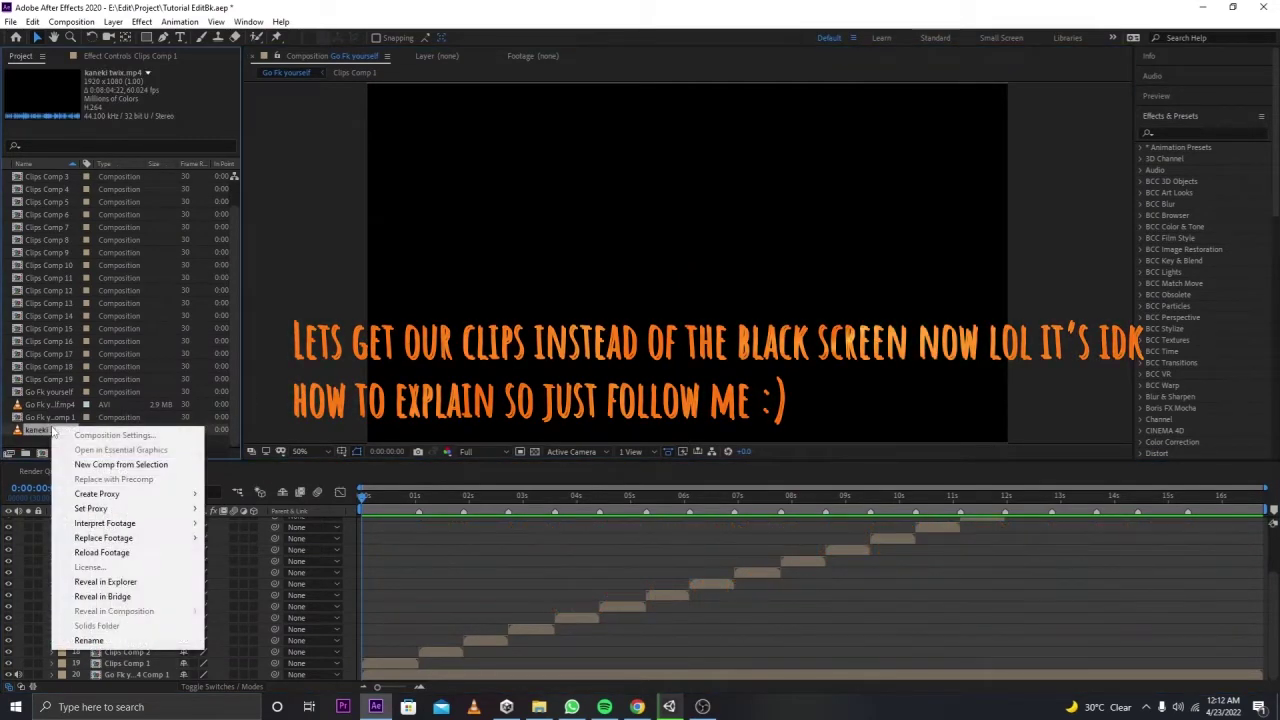
Step: Preview kaneki twix.mp4 in the Footage viewer, then make a kaneki twix composition from it
double_click(38, 432)
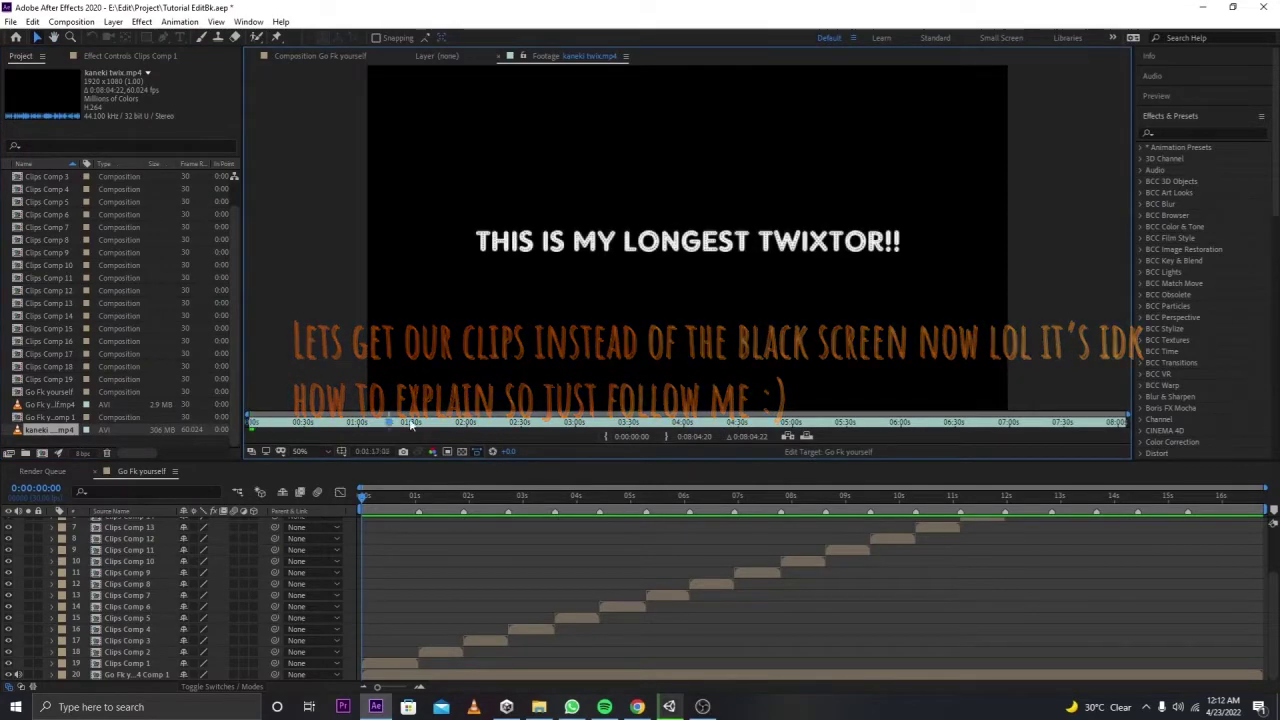
drag(325, 424, 333, 414)
click(163, 436)
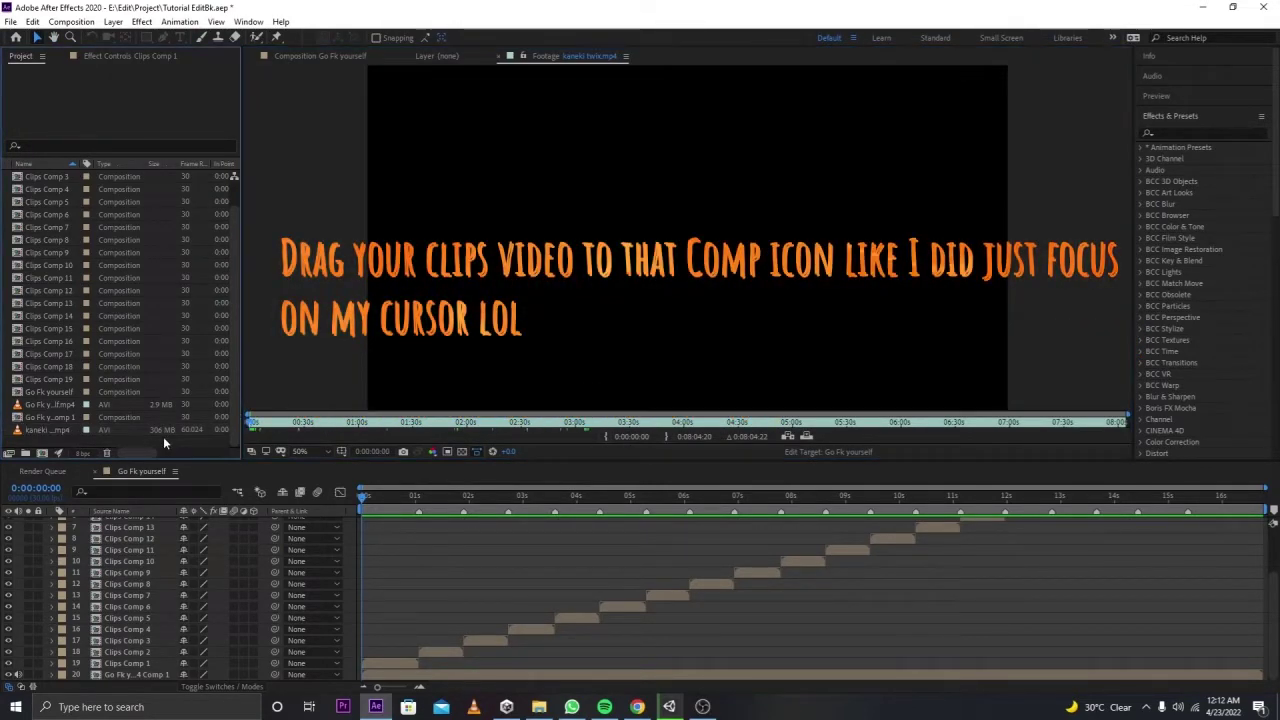
click(330, 56)
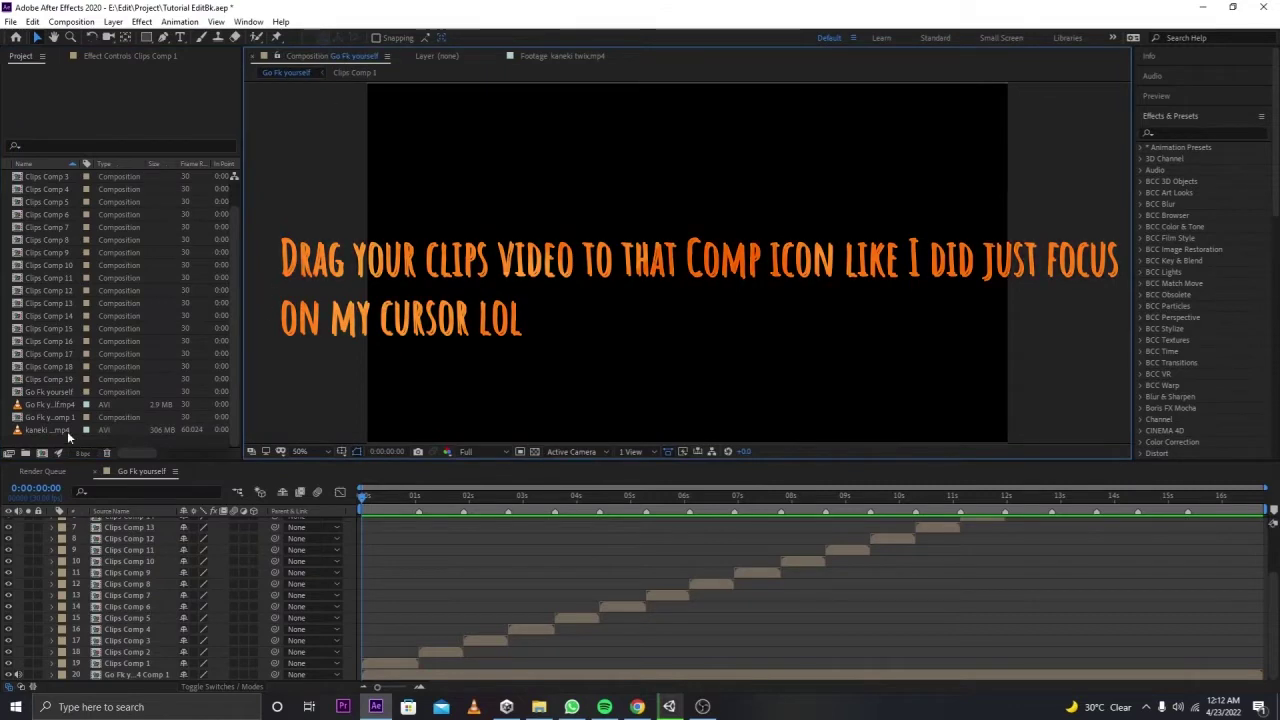
drag(67, 431, 40, 452)
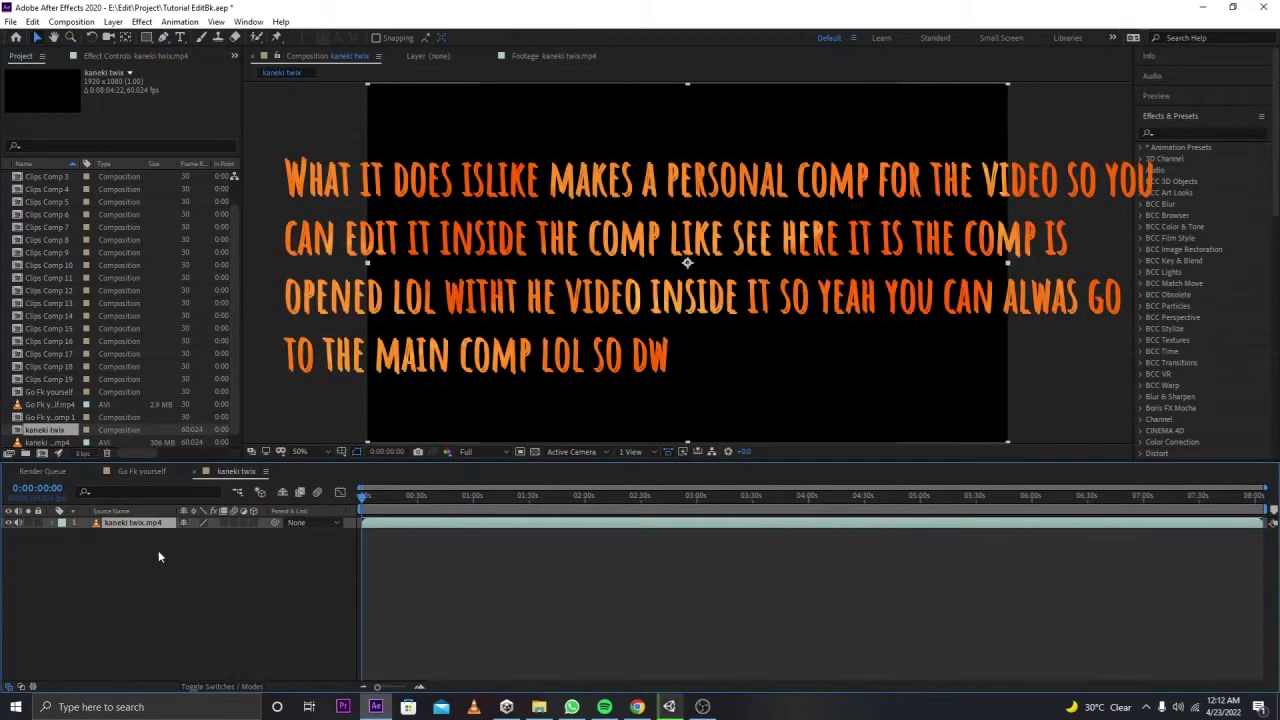
Step: Split the kaneki twix.mp4 layer with Ctrl+Shift+D at successive cut points along the timeline
click(158, 556)
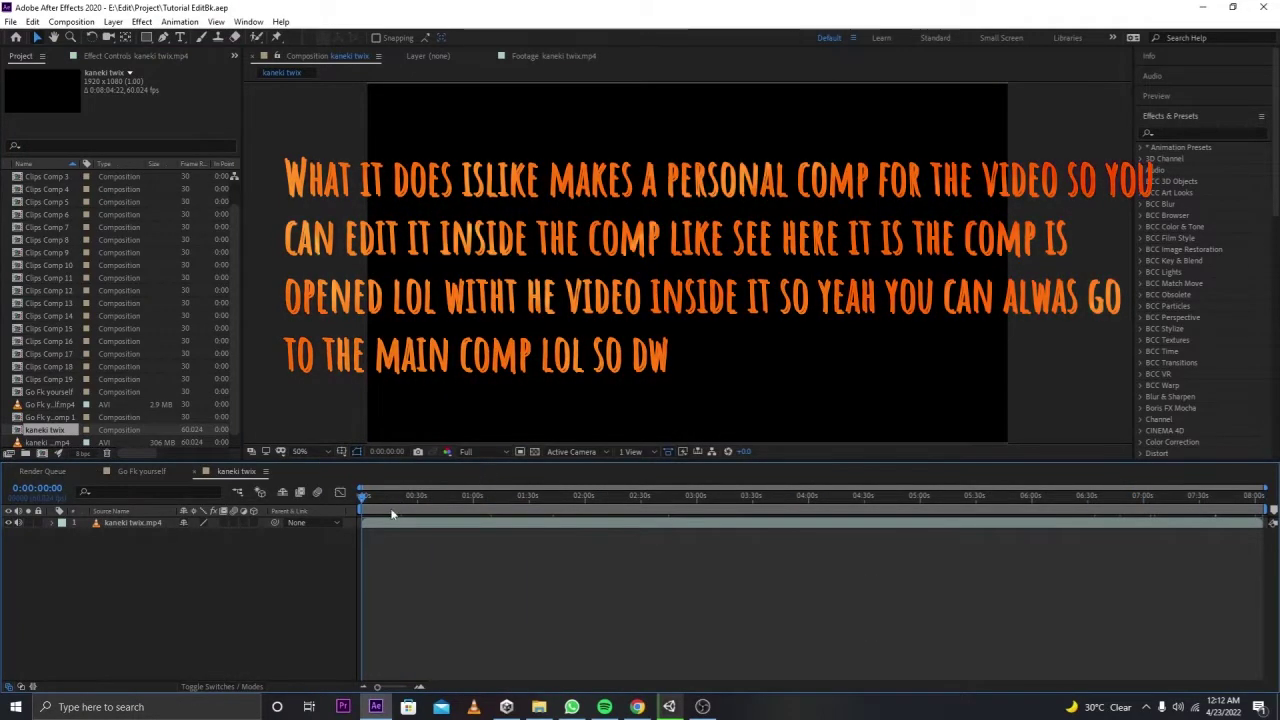
drag(376, 494, 408, 511)
key(ctrl+shift+d)
key(ctrl+shift+d)
key(ctrl+shift+d)
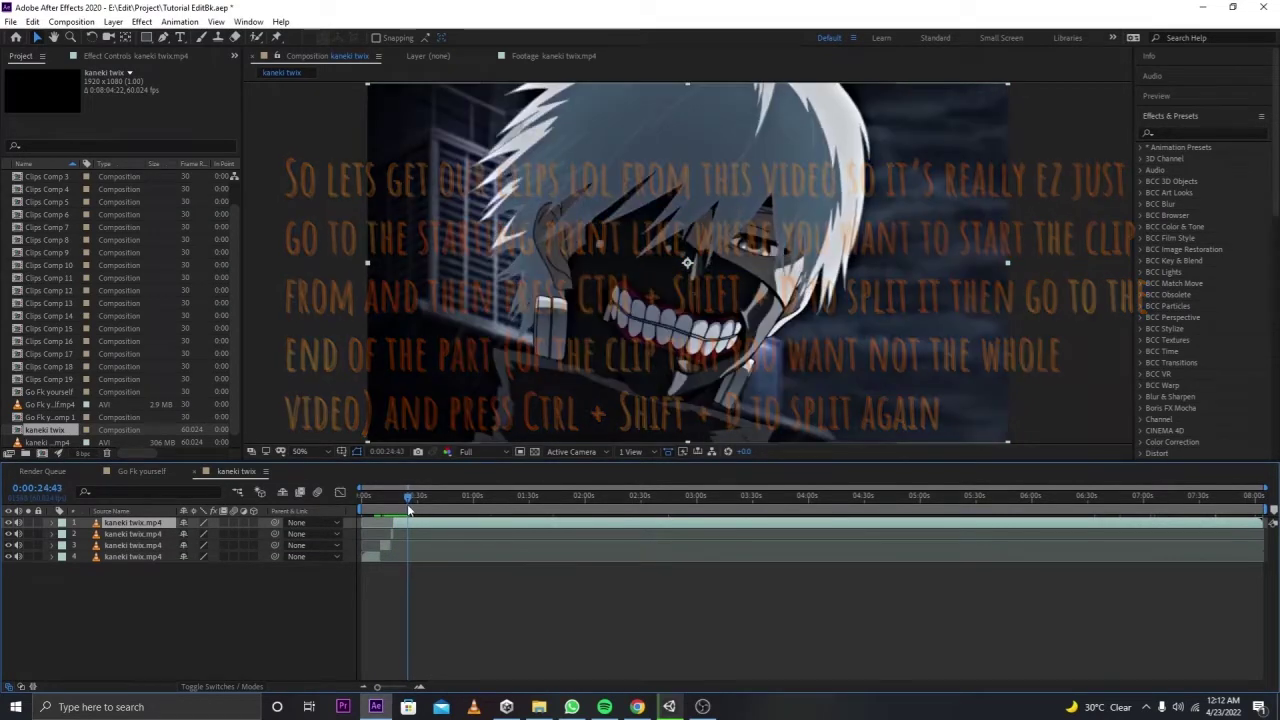
key(ctrl+shift+d)
key(ctrl+shift+d)
drag(408, 511, 438, 504)
key(ctrl+shift+d)
key(ctrl+shift+d)
key(ctrl+shift+d)
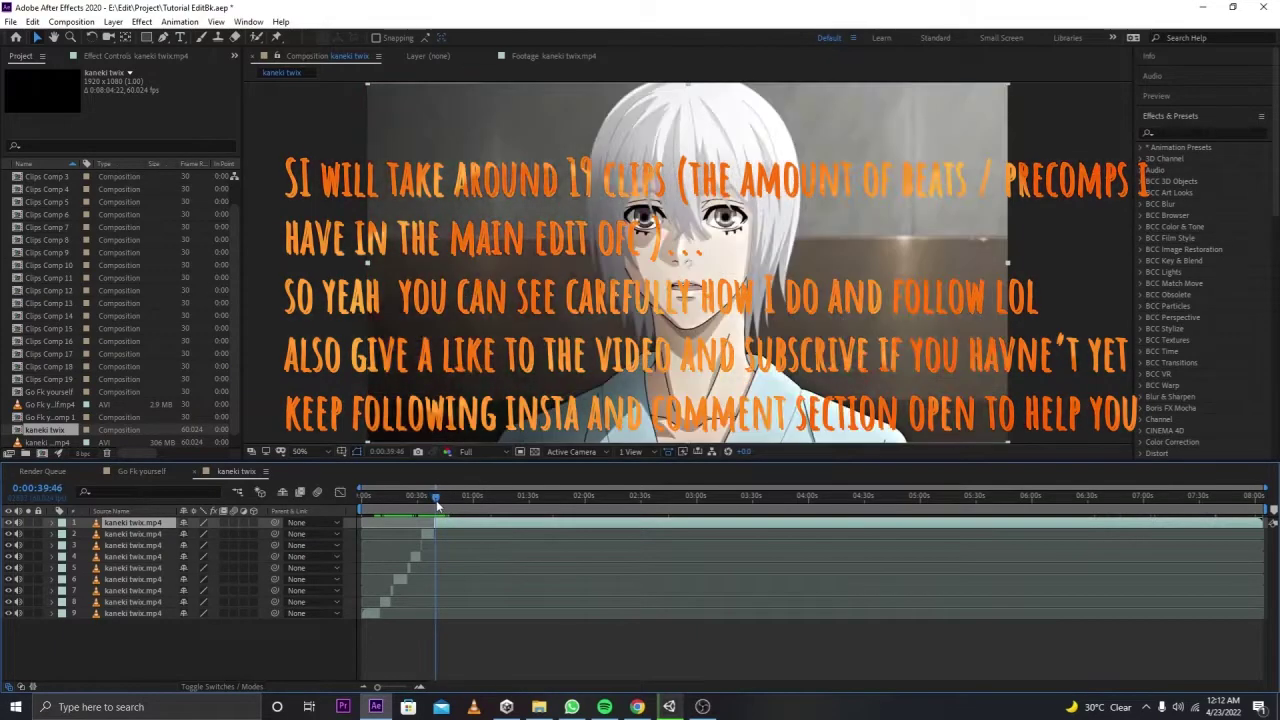
key(ctrl+shift+d)
drag(436, 506, 459, 500)
key(ctrl+shift+d)
key(ctrl+shift+d)
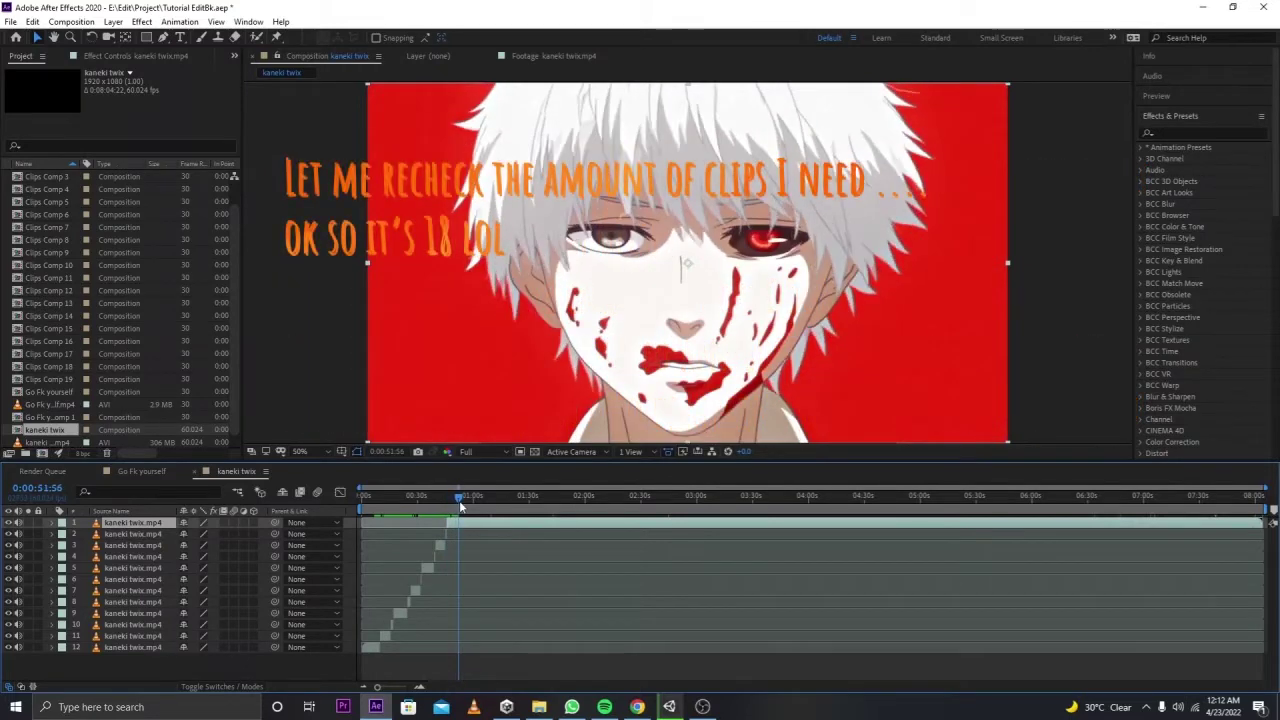
Step: Compare the clip count in the Go Fk yourself comp, then pre-compose bottom layer 13
click(141, 471)
scroll(164, 637, up, 3)
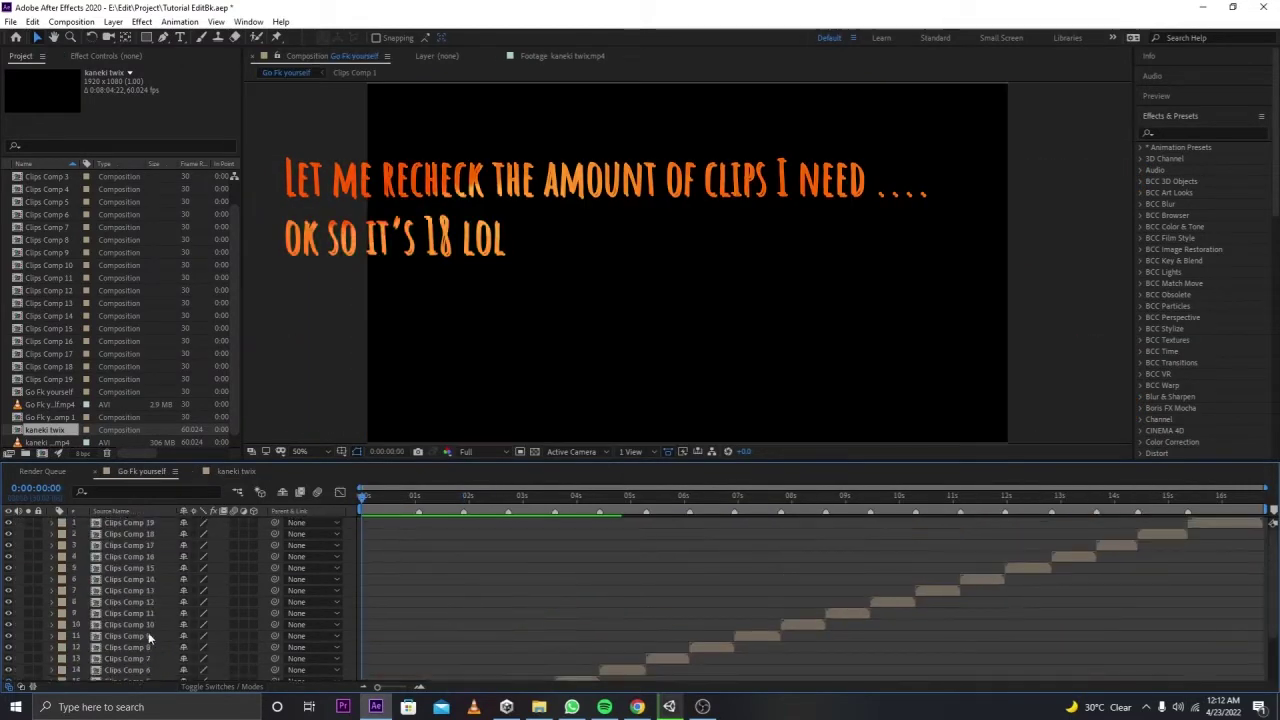
click(236, 471)
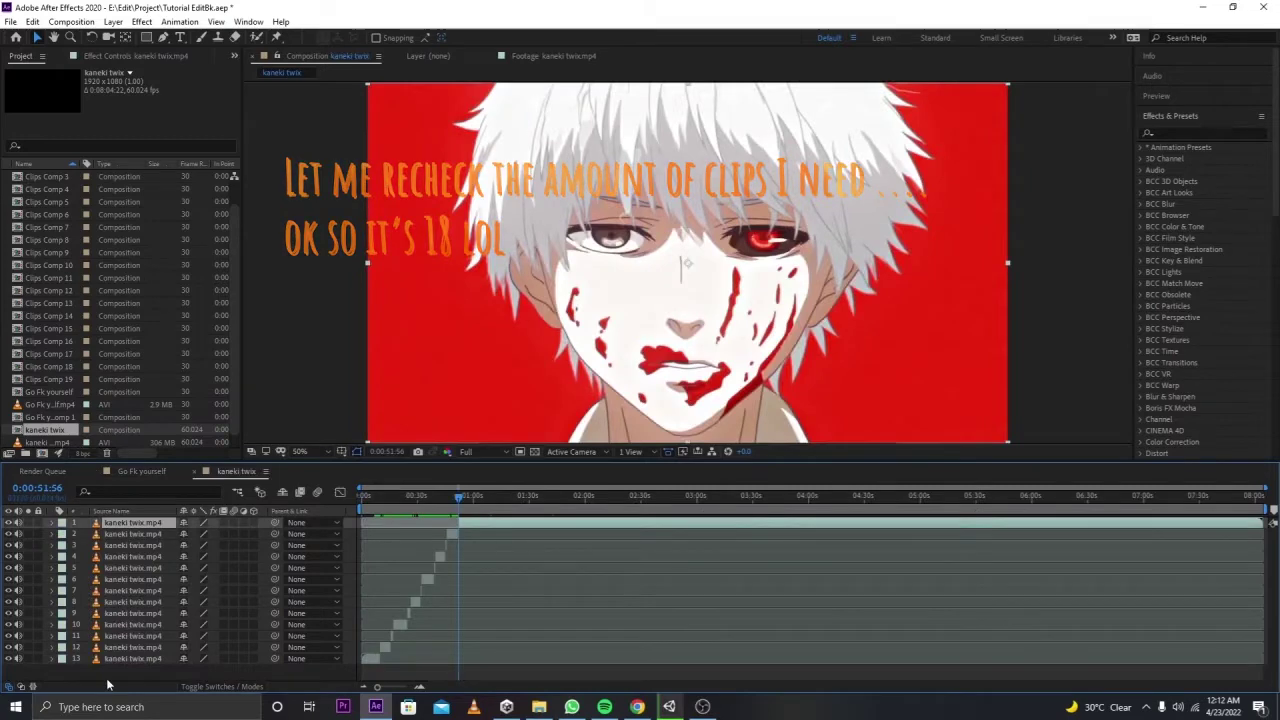
click(153, 660)
key(ctrl+shift+c)
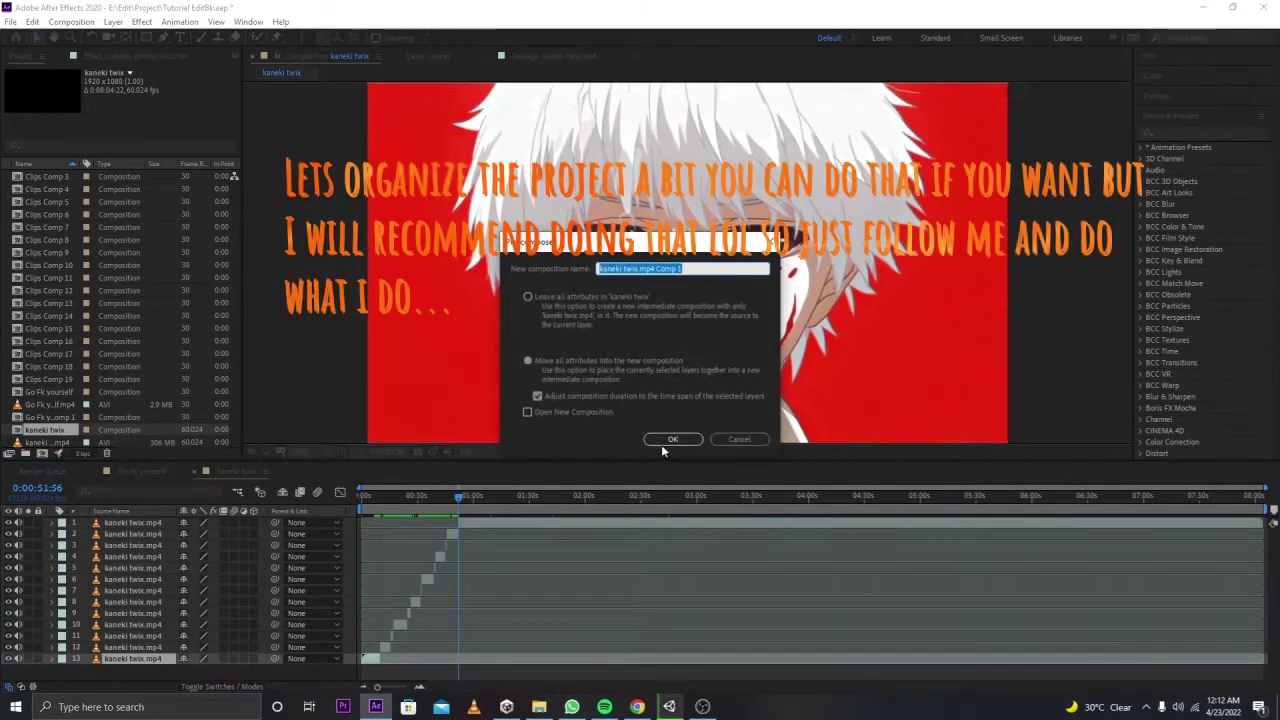
Step: Cancel the pre-compose and select layer 12 with the time at 0:00:11:27
click(661, 440)
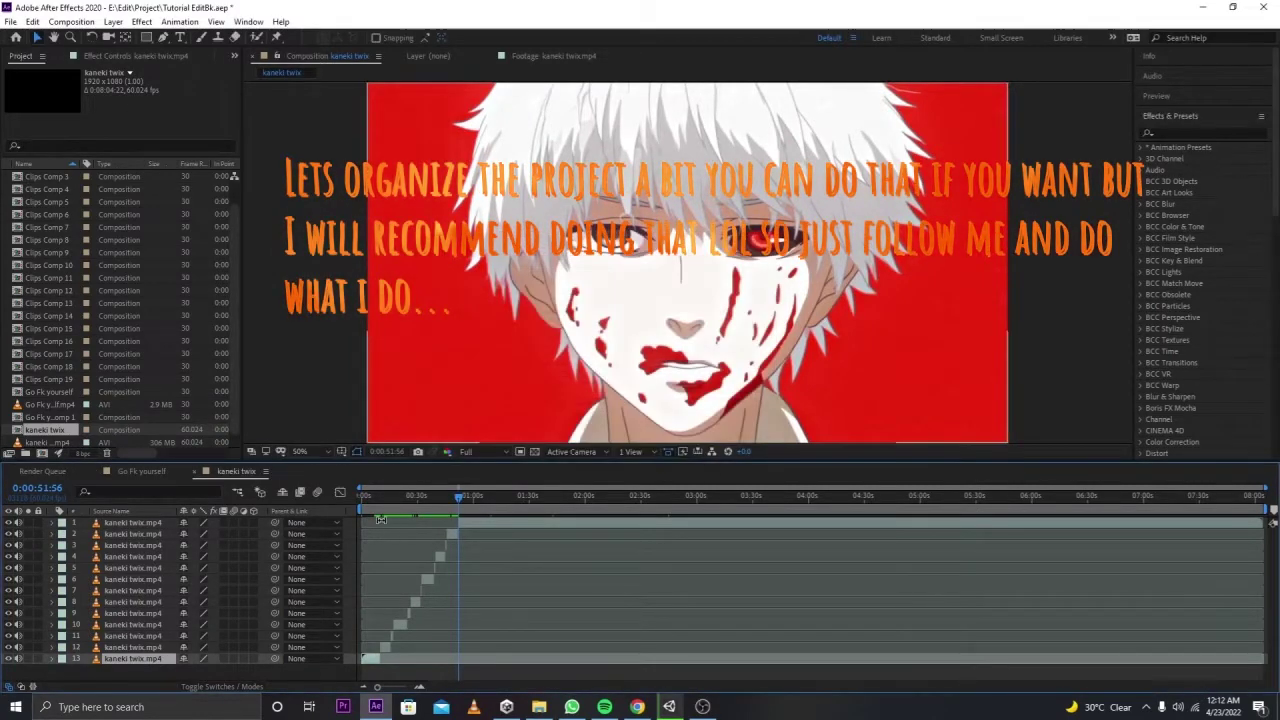
key(Home)
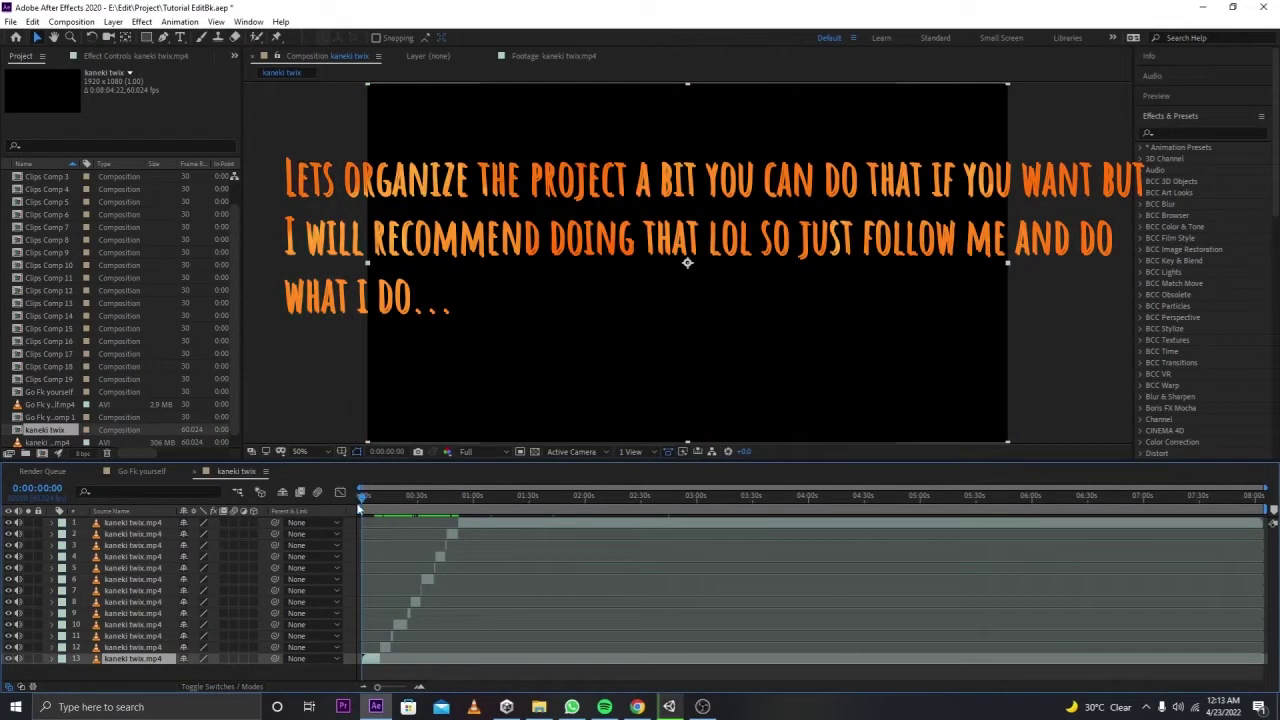
click(381, 498)
click(118, 648)
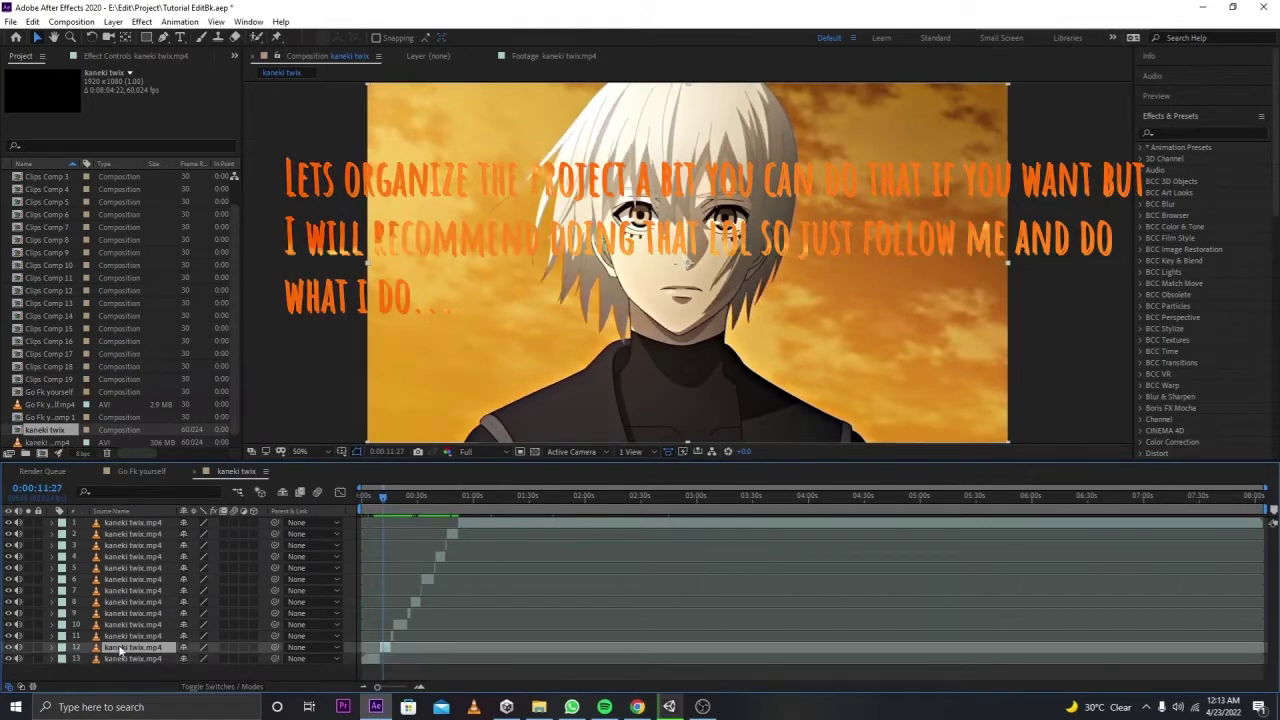
key(ctrl+d)
key(ctrl+z)
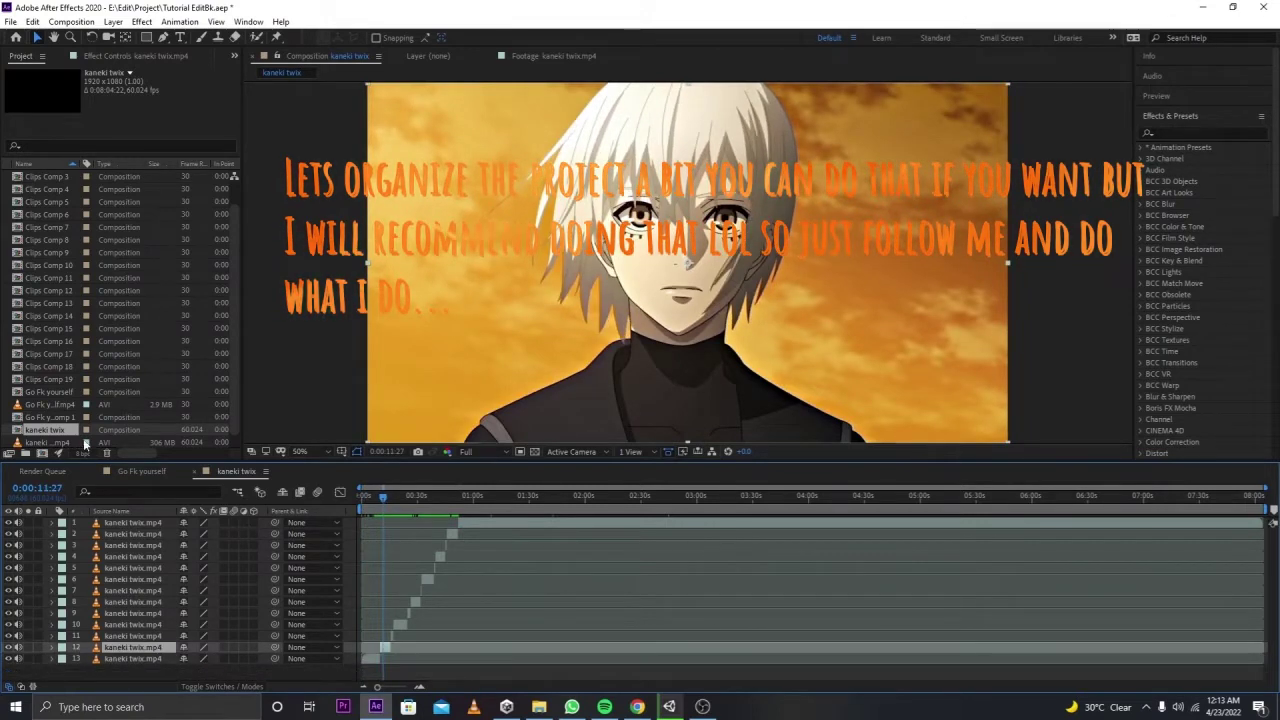
Step: Create a Clips folder holding the Go Fk yourself.mp4 and kaneki twix.mp4 footage
click(66, 430)
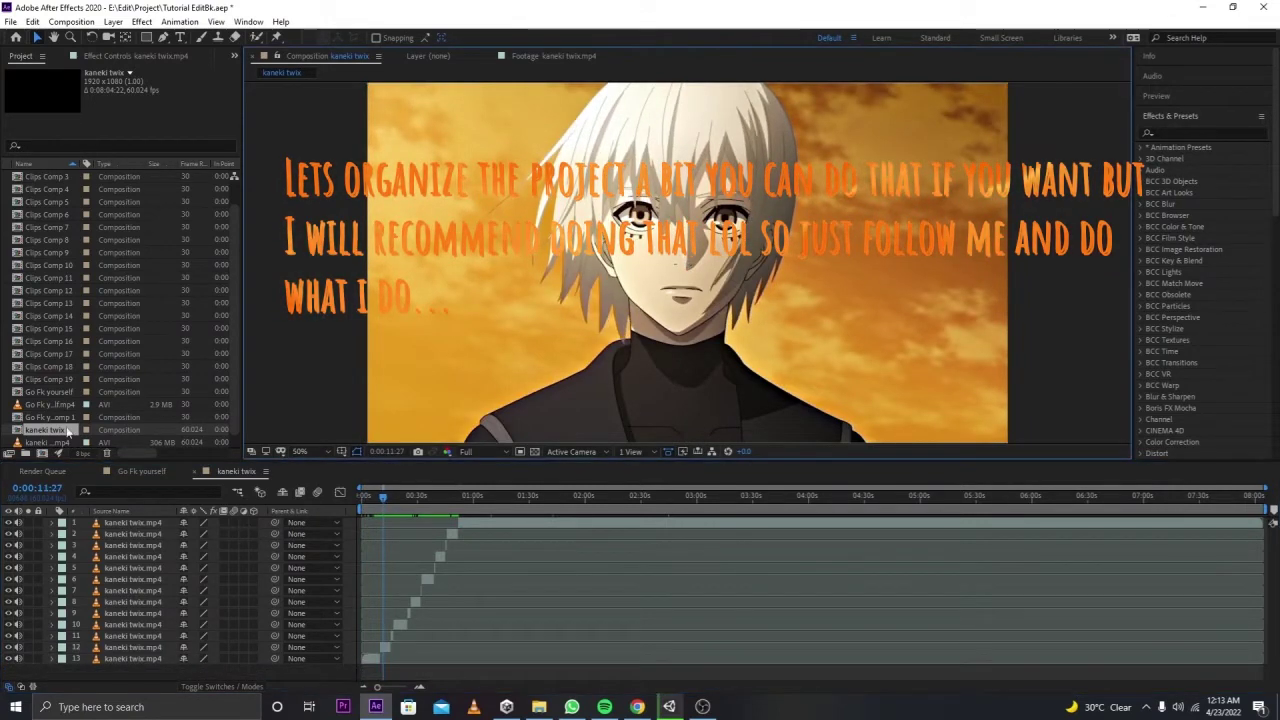
click(24, 454)
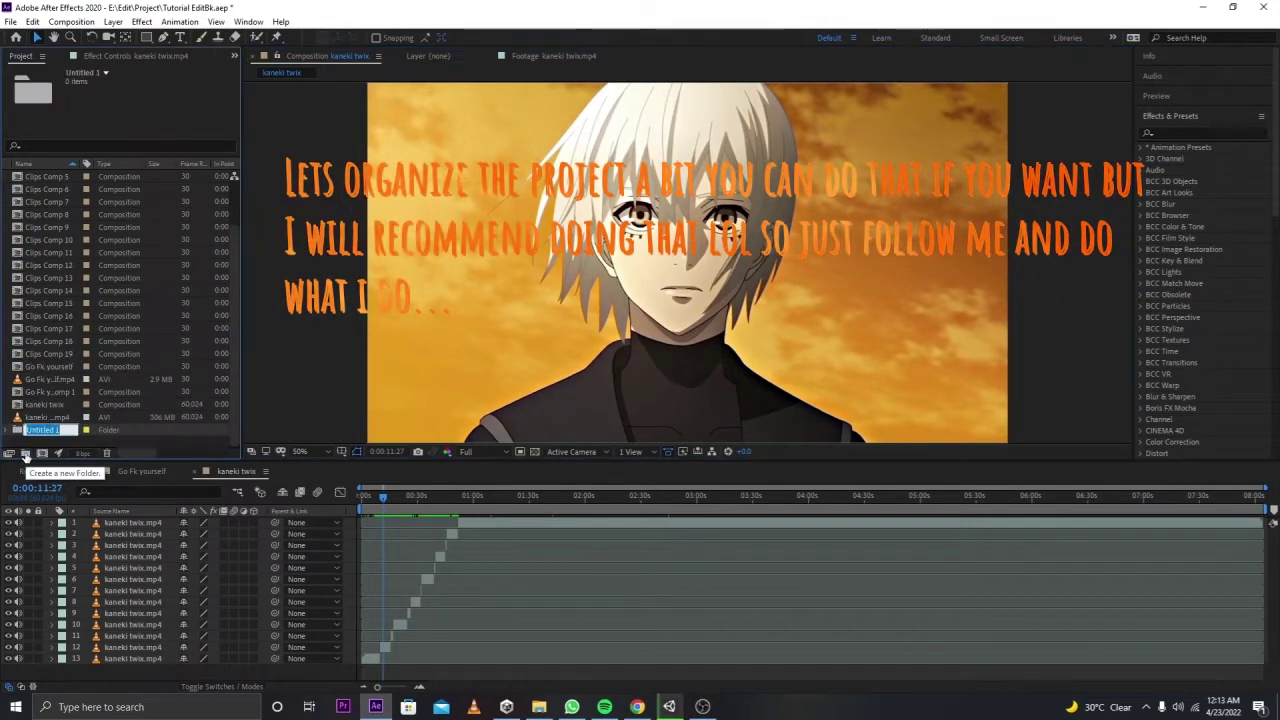
text(Clips)
key(Return)
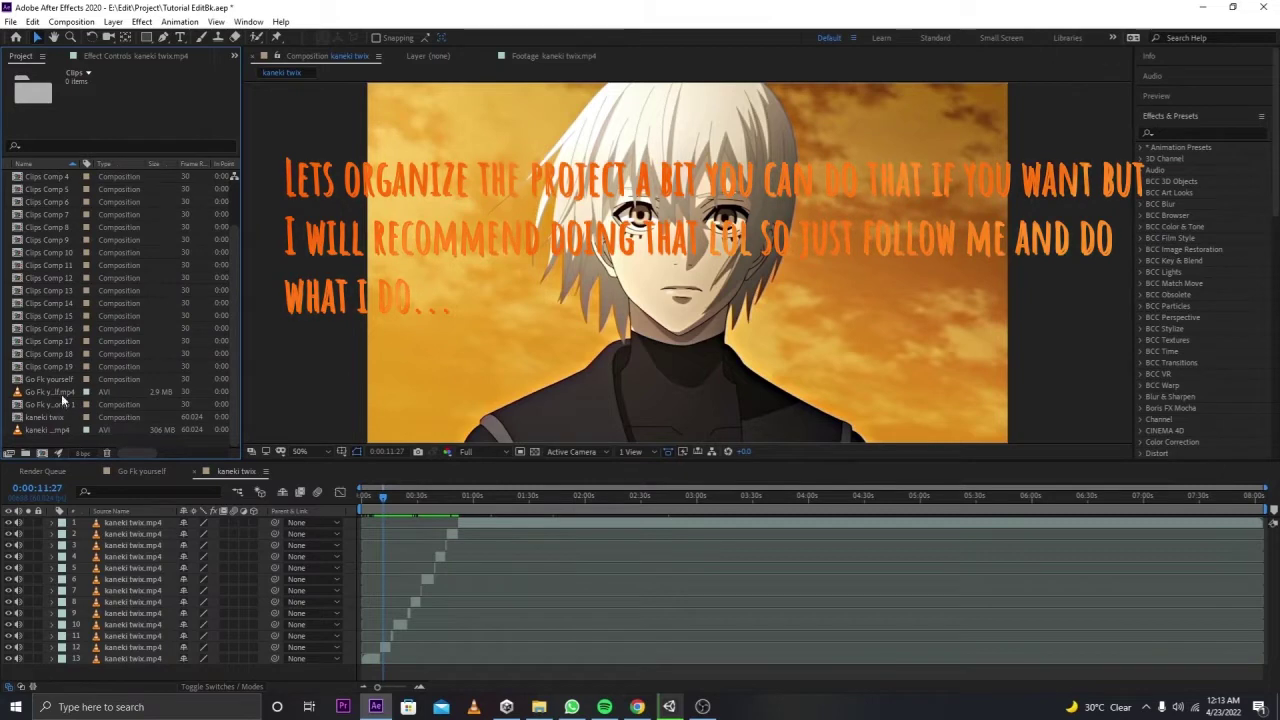
drag(61, 394, 98, 250)
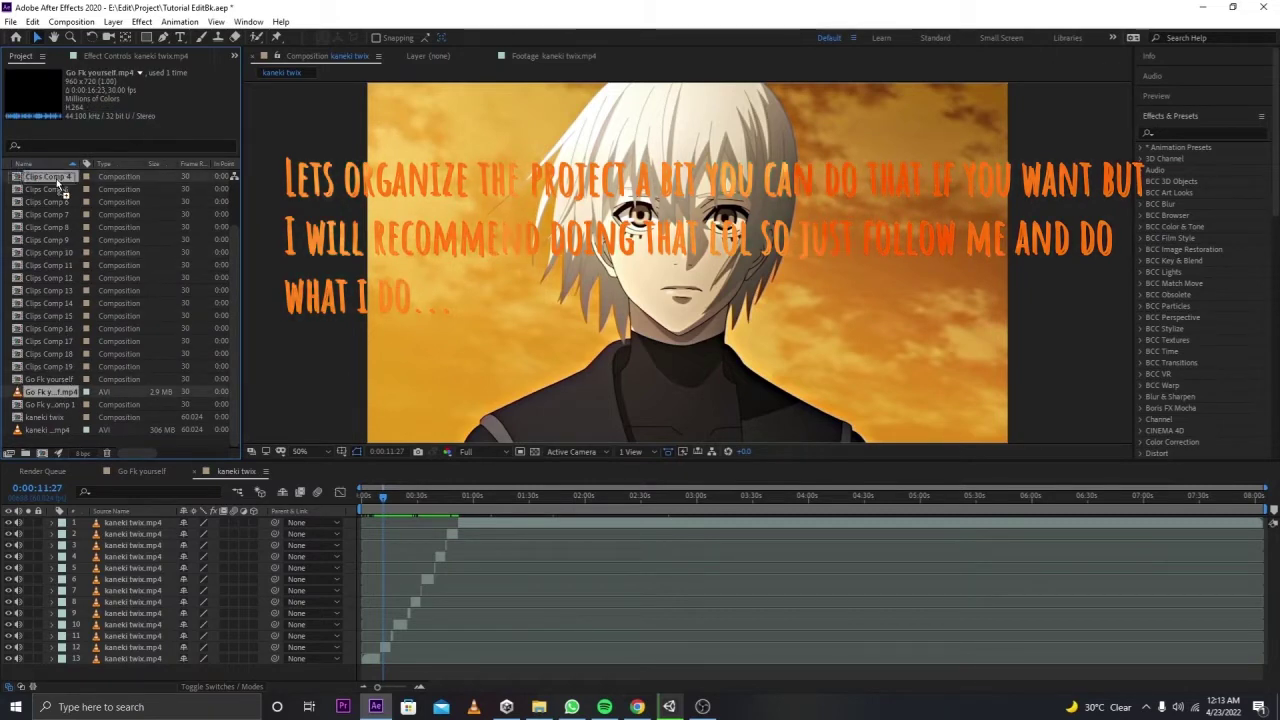
drag(60, 183, 54, 177)
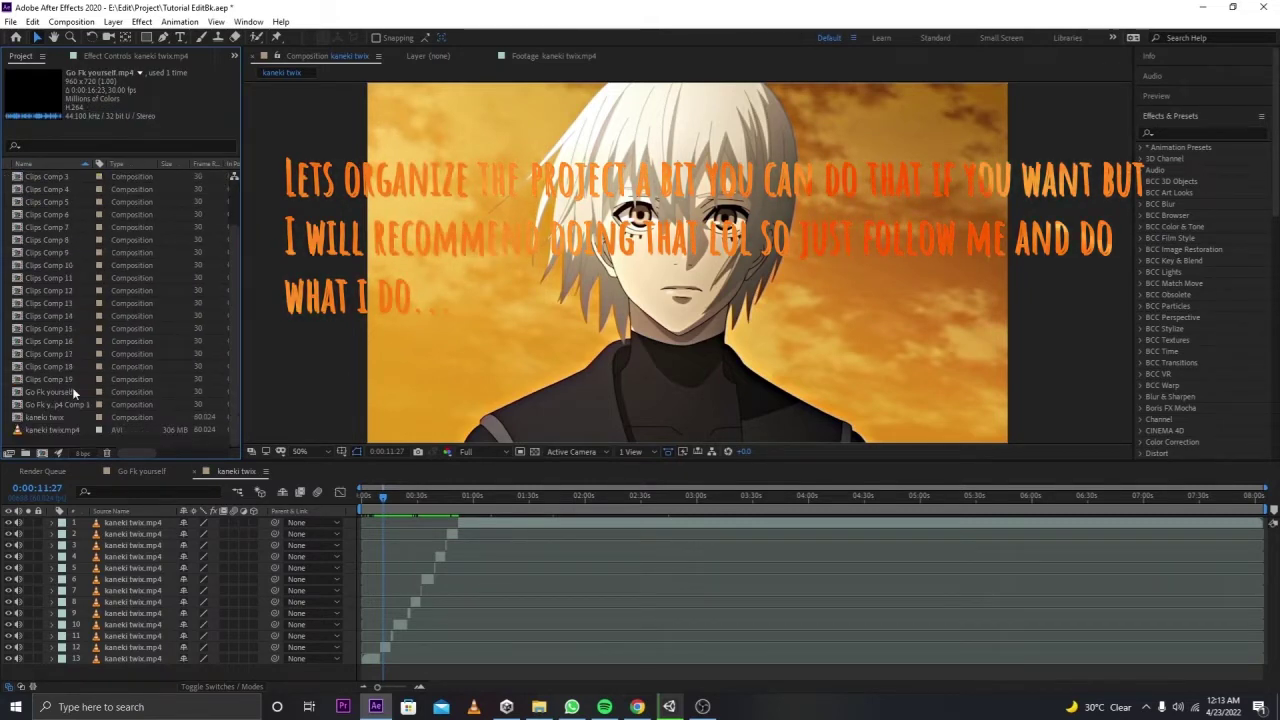
drag(60, 430, 49, 230)
drag(49, 177, 53, 178)
Step: Create a Comps folder and move Clips Comp 1–19 into it
click(35, 446)
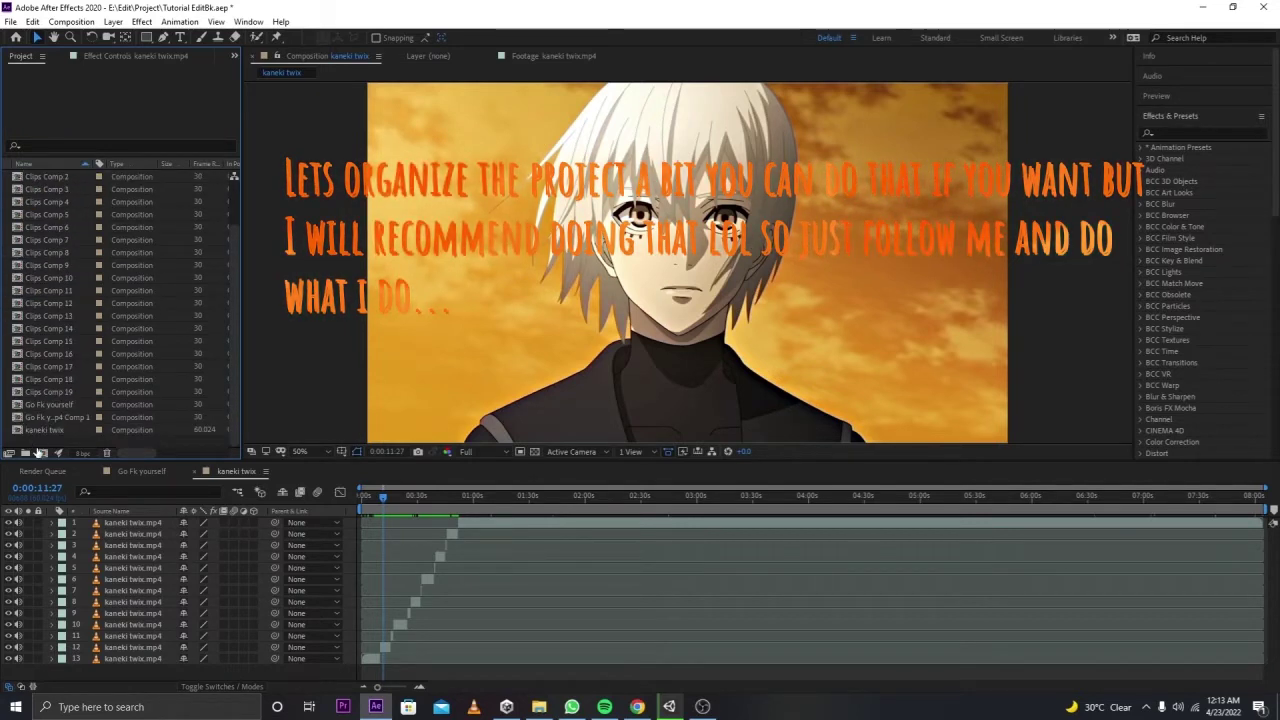
click(26, 453)
text(Com)
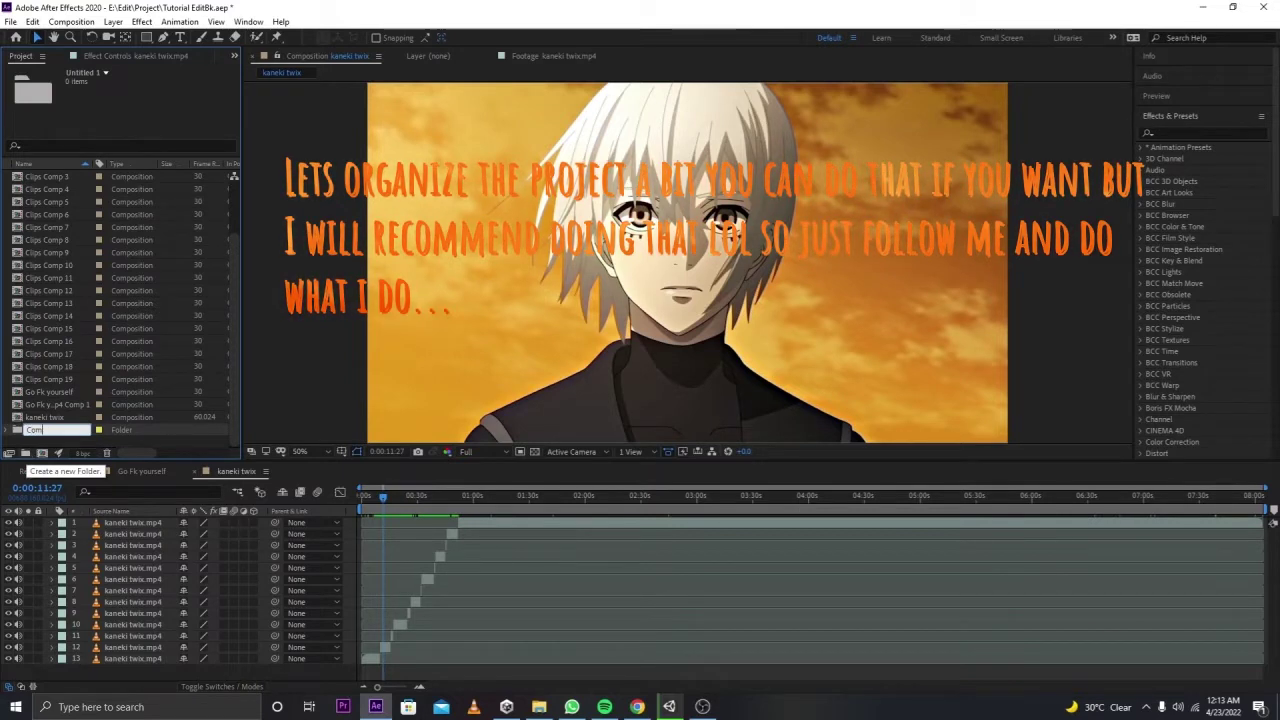
text(ps)
key(Return)
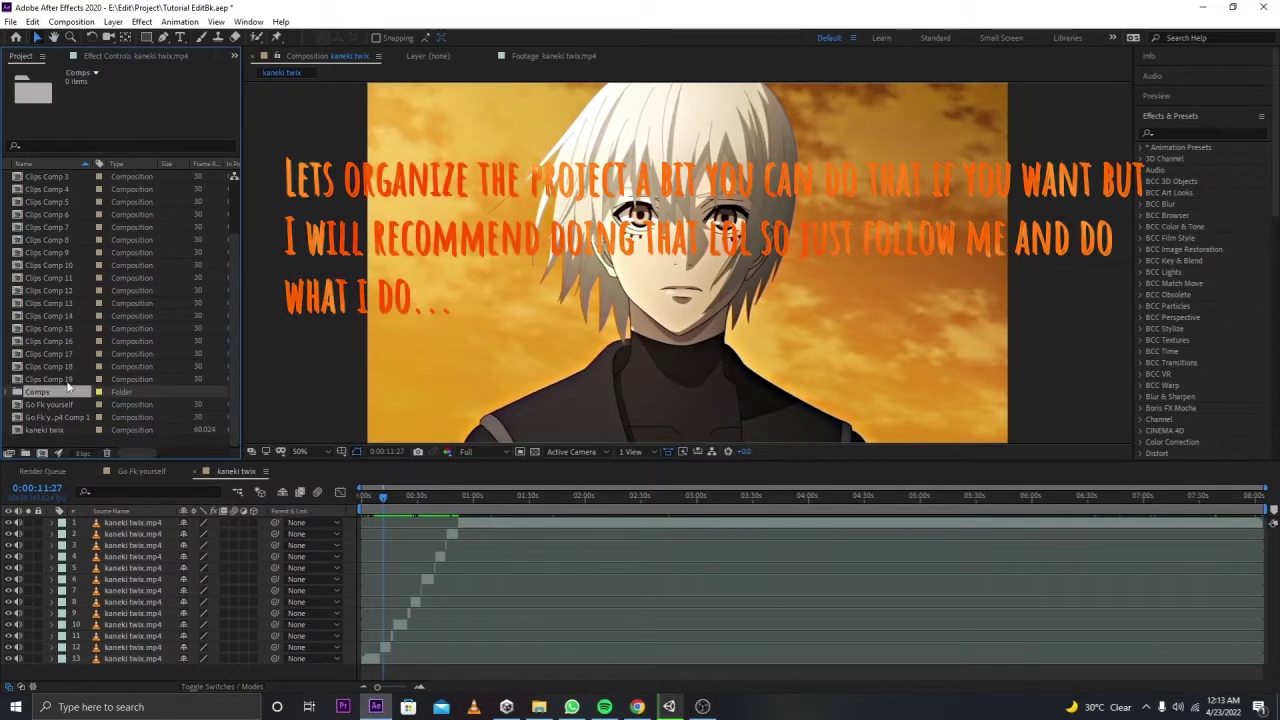
click(67, 375)
scroll(60, 300, up, 3)
click(54, 216)
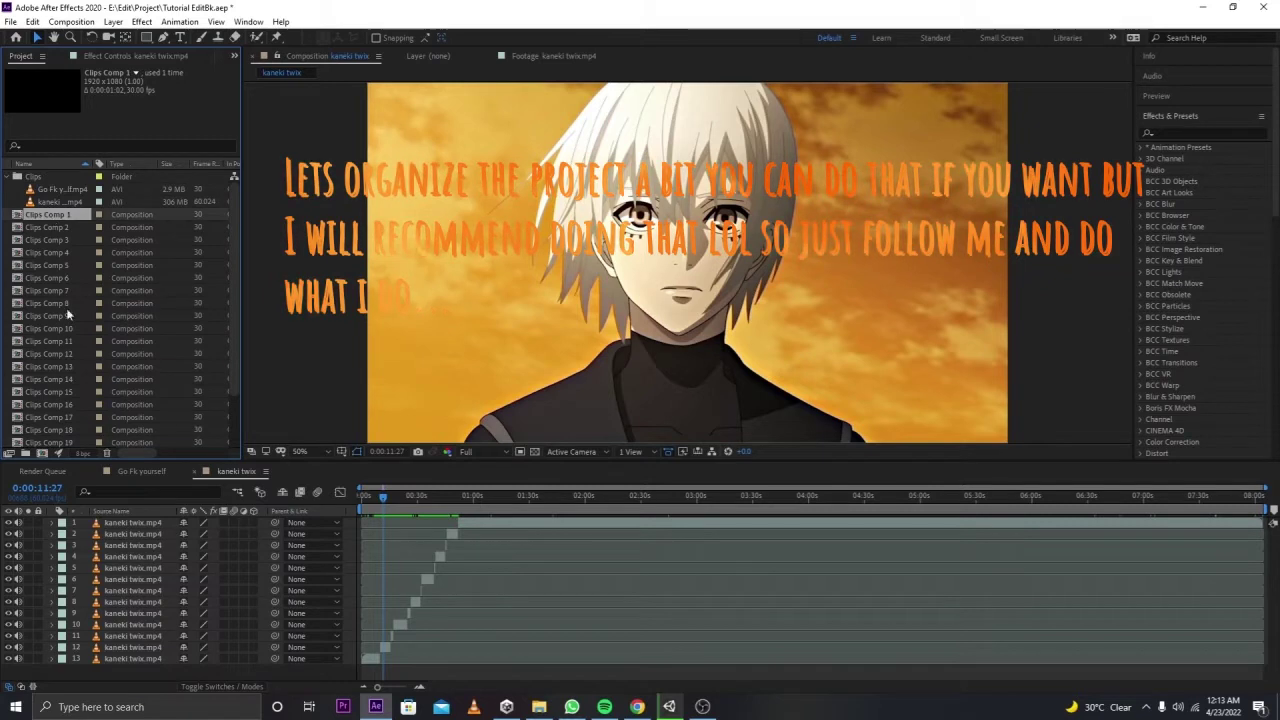
scroll(69, 400, down, 2)
shift+click(52, 380)
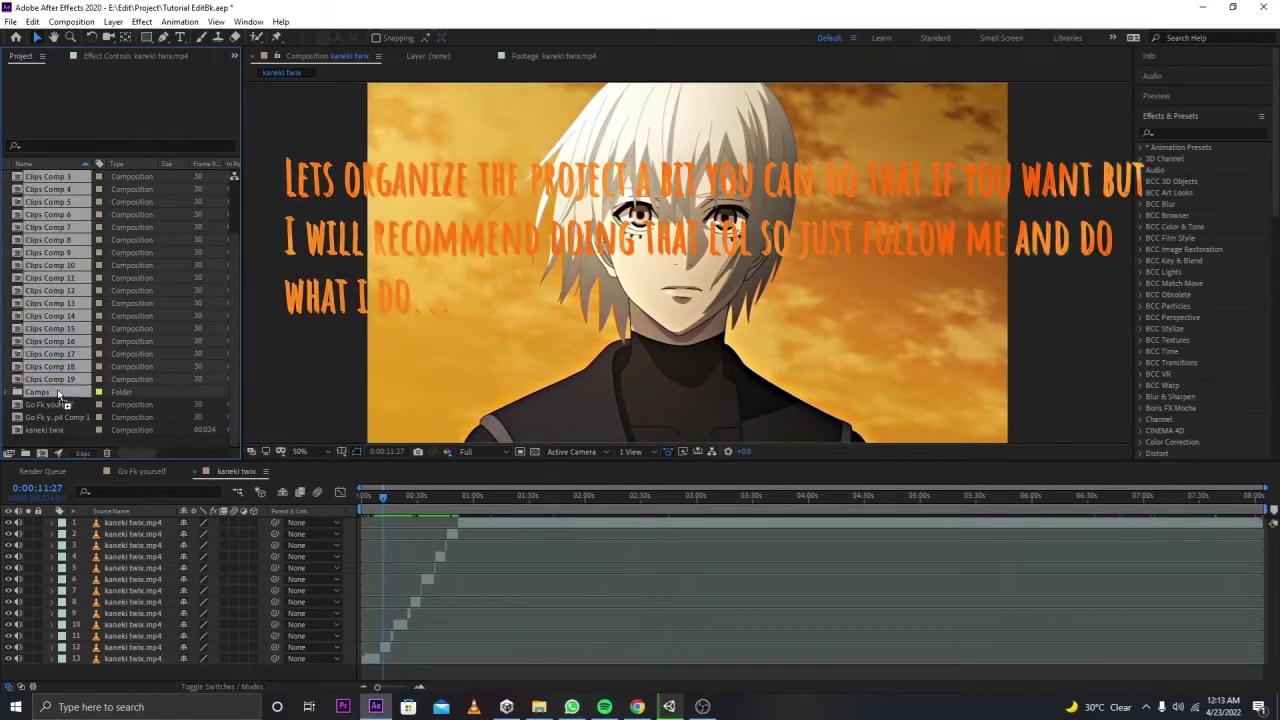
drag(53, 379, 57, 390)
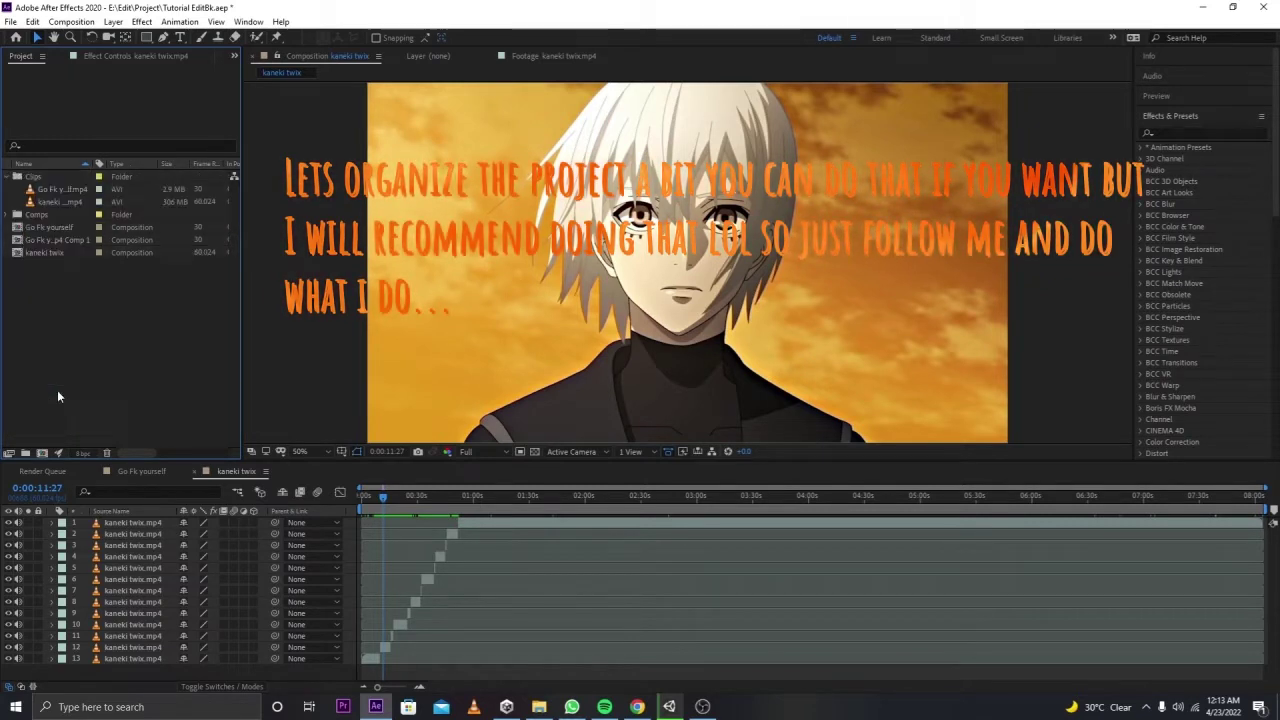
Step: Delete the unused Go Fk yourself.mp4 Comp 1 items from the project
click(75, 241)
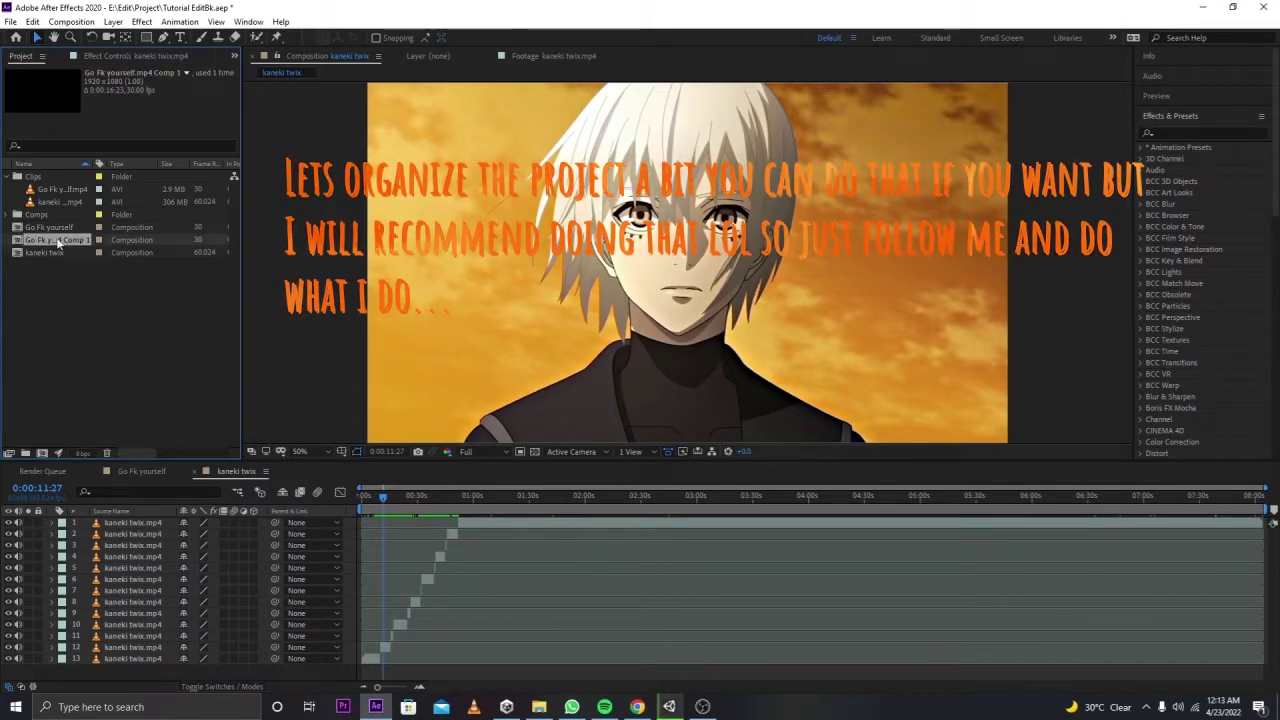
double_click(58, 243)
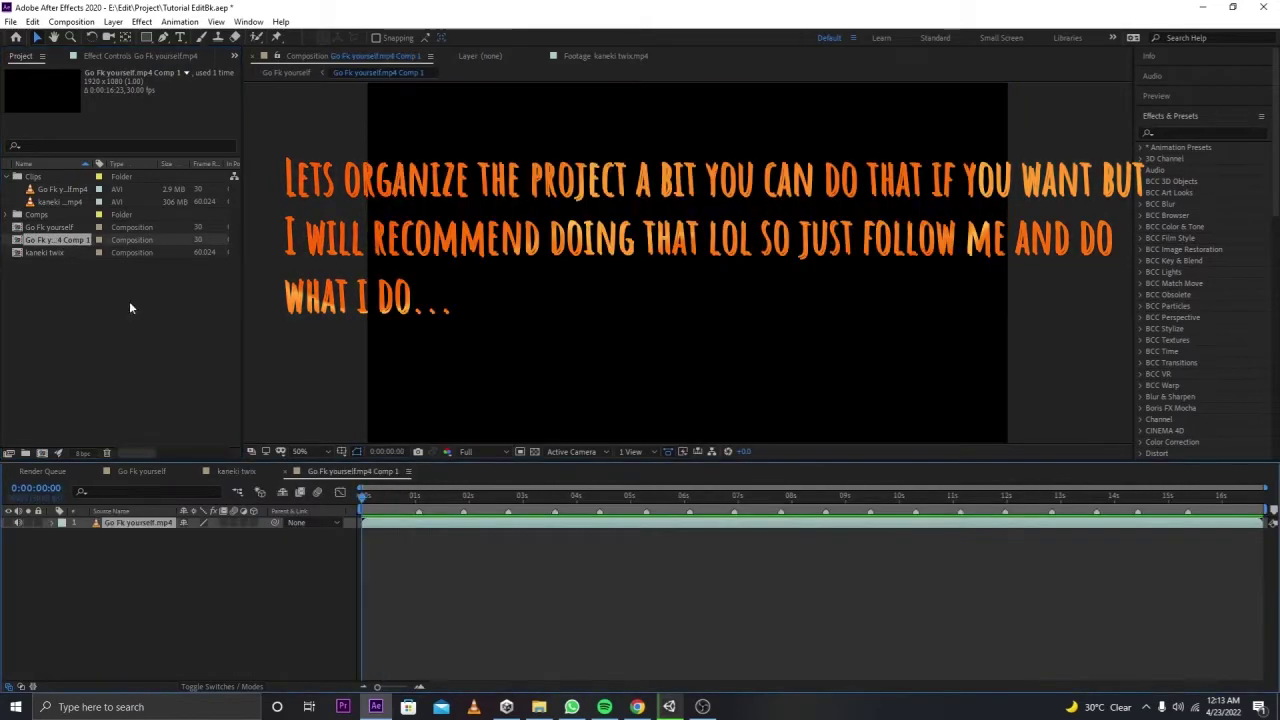
click(296, 472)
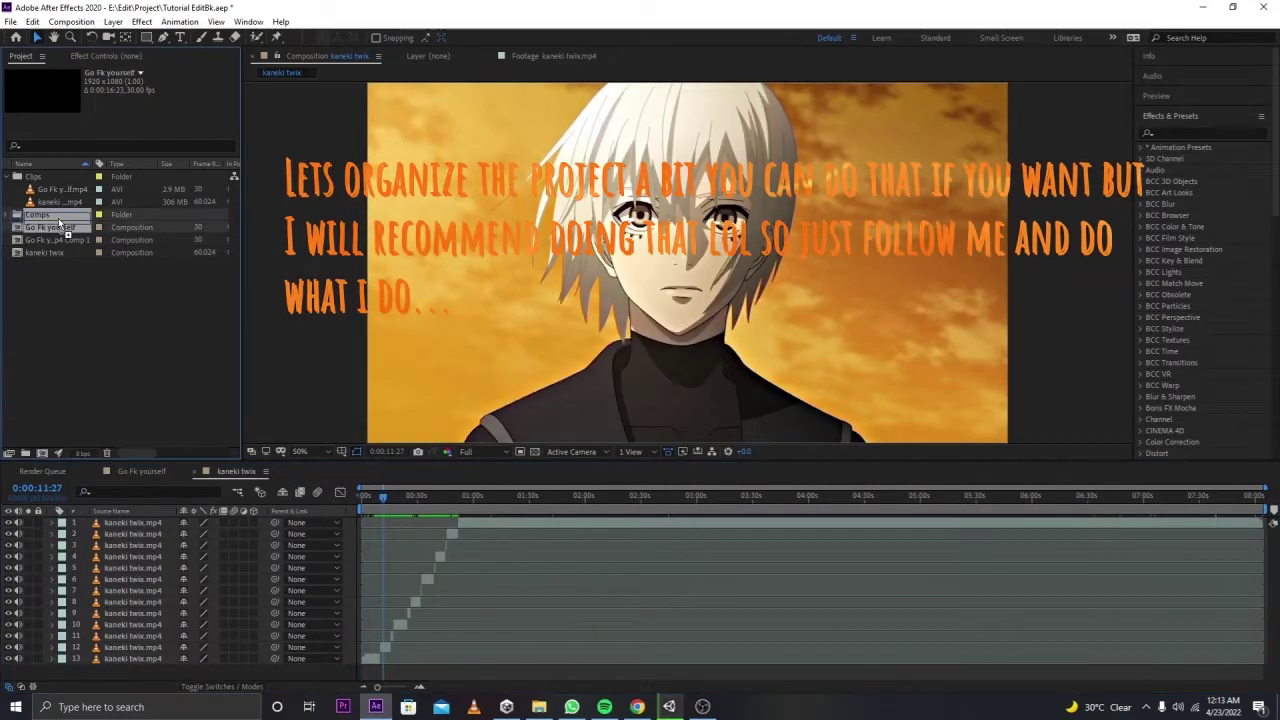
key(Delete)
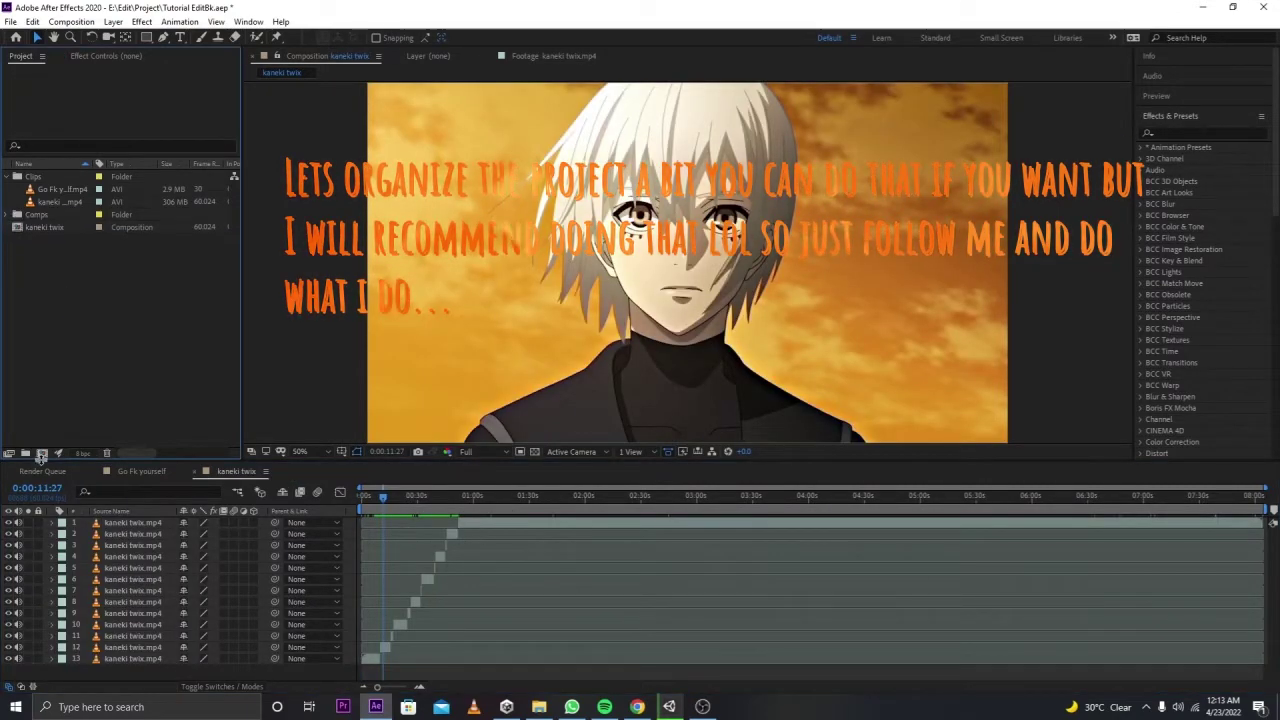
Step: Create a CompsForClips folder and move the kaneki twix comp into it
click(42, 454)
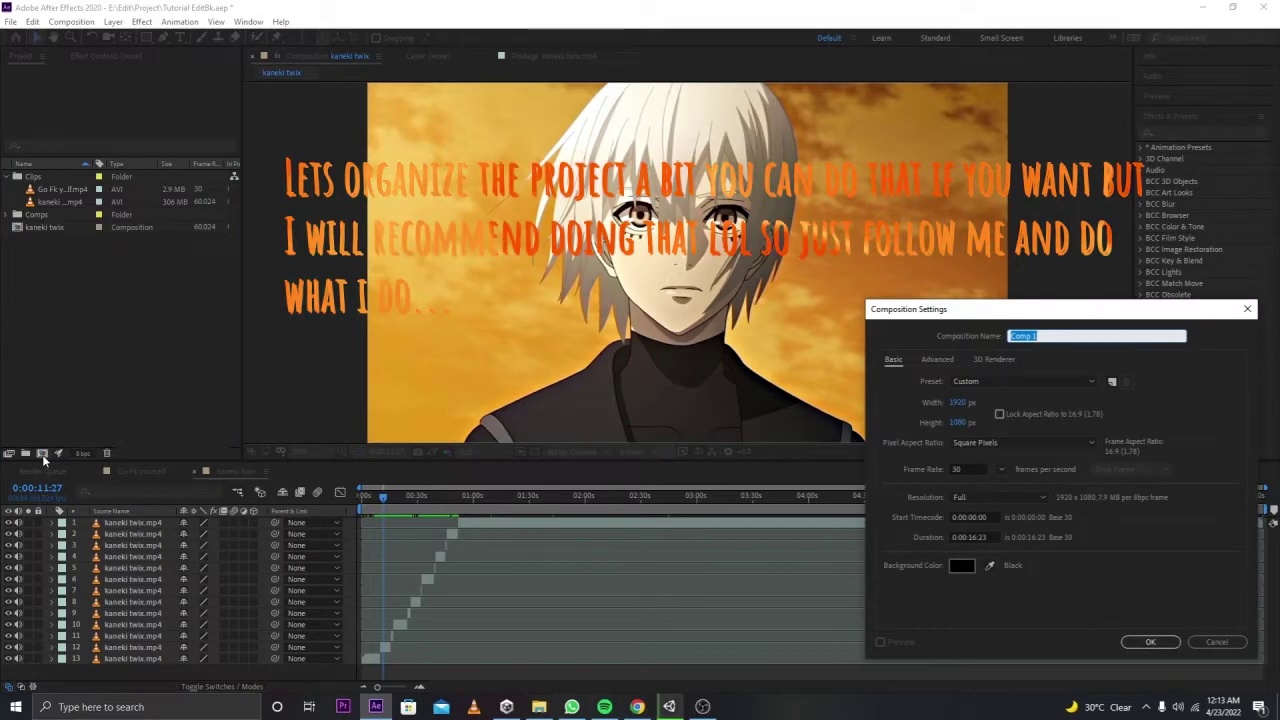
key(Escape)
click(23, 458)
text(CompsFol)
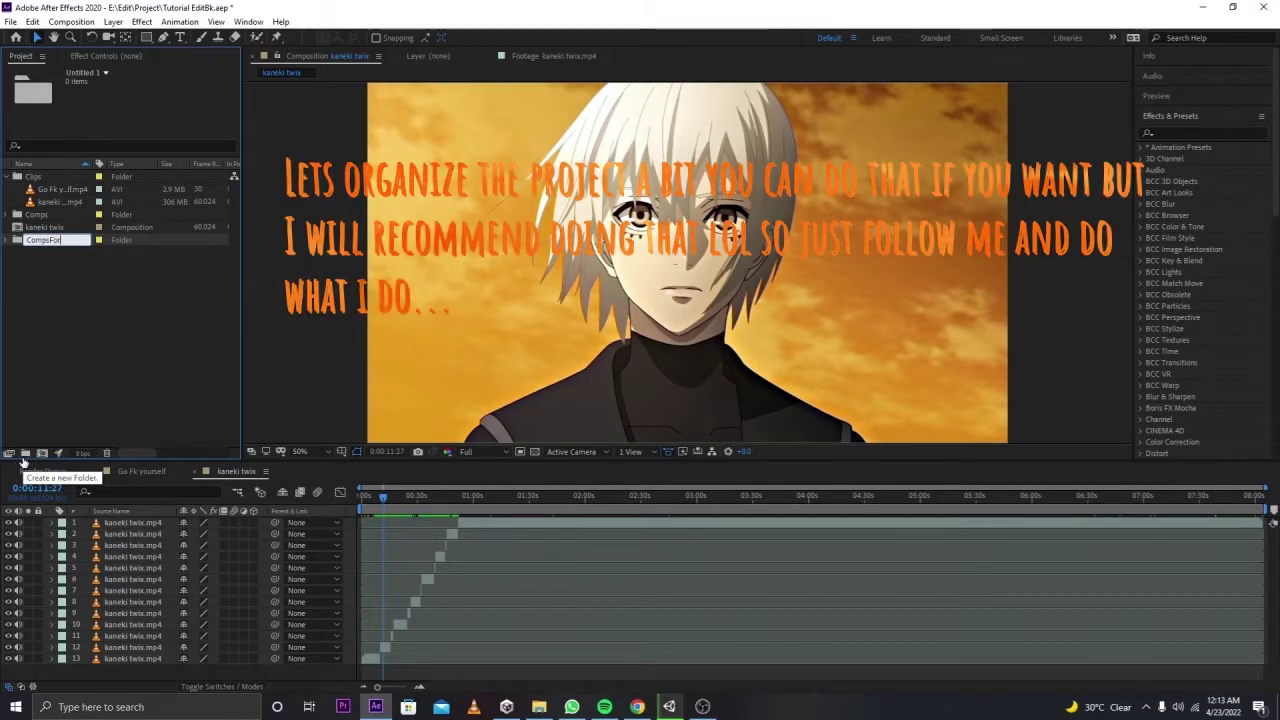
text(Clips)
key(Return)
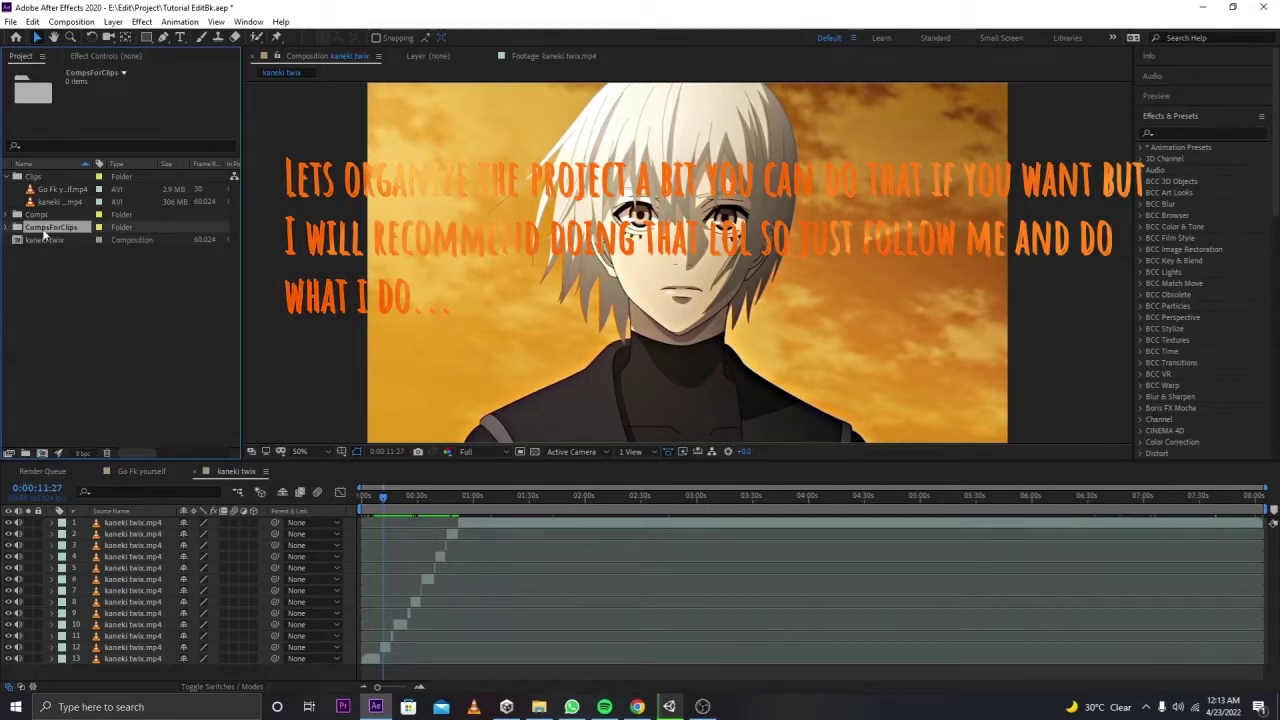
drag(44, 238, 61, 226)
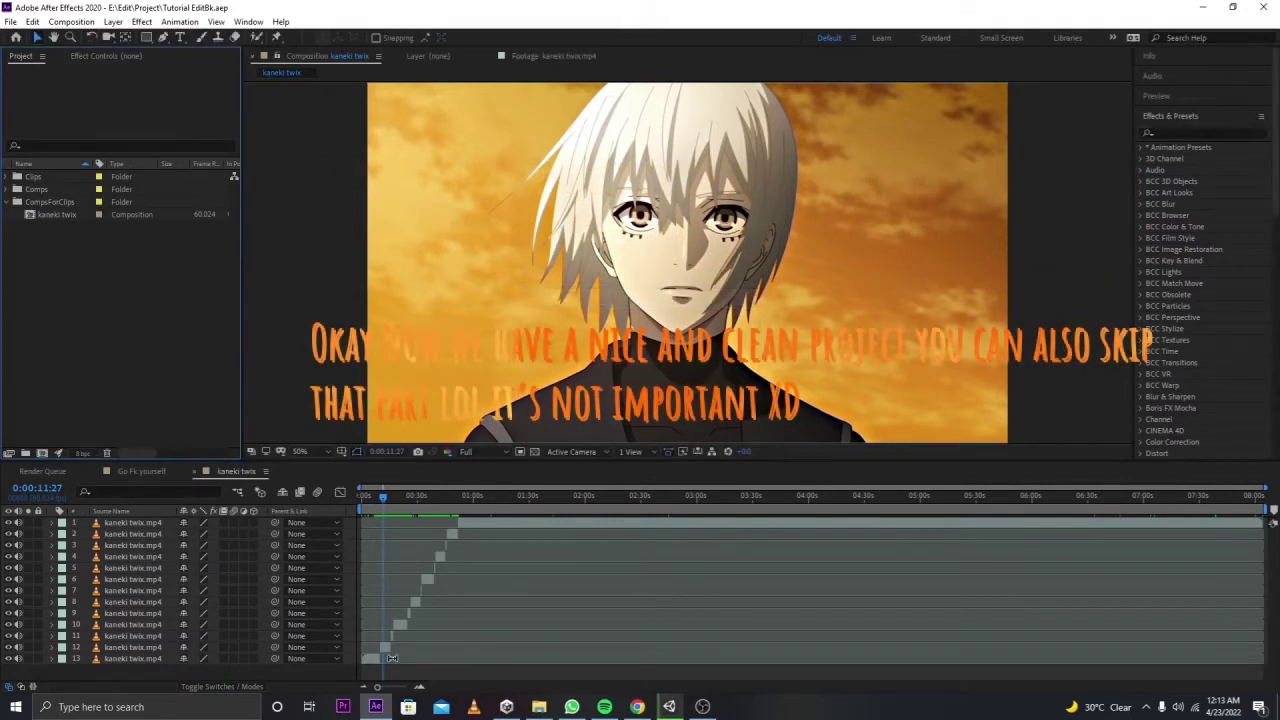
Step: Precompose layer 12 as Comp 1, moving all attributes, and layer 10 as Comp 2
click(133, 647)
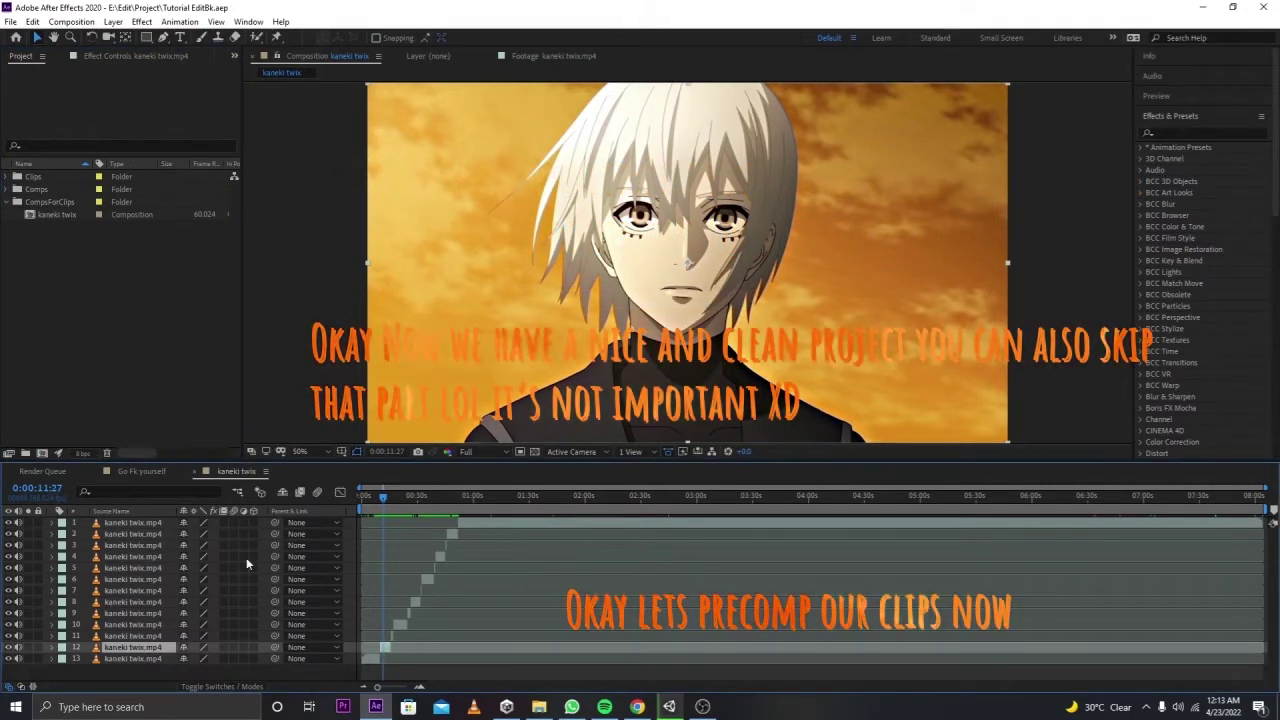
key(ctrl+shift+c)
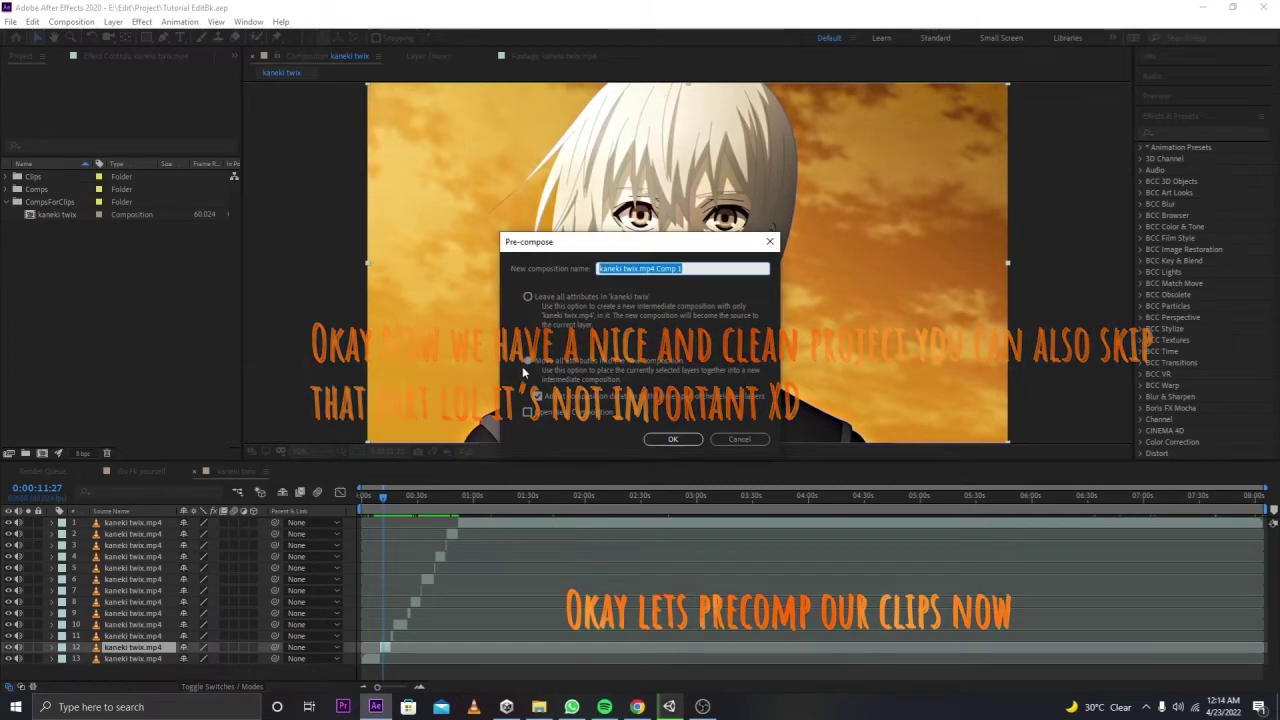
click(525, 364)
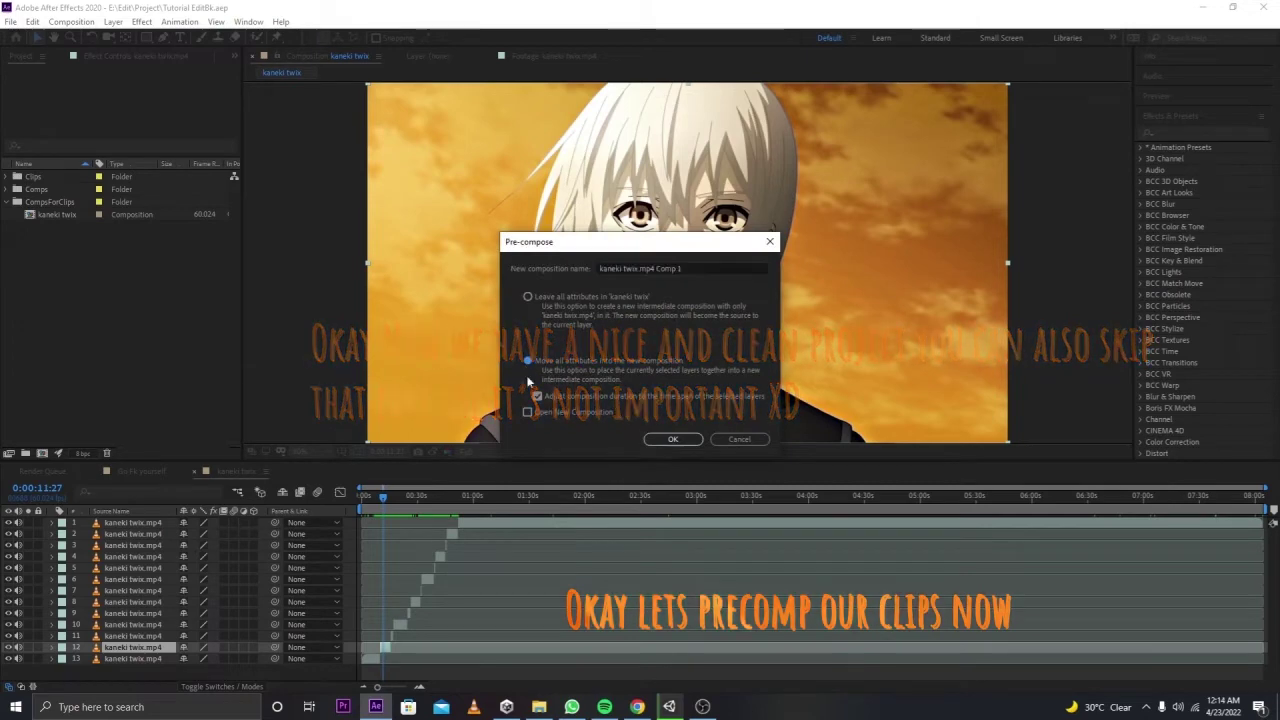
click(676, 441)
click(133, 625)
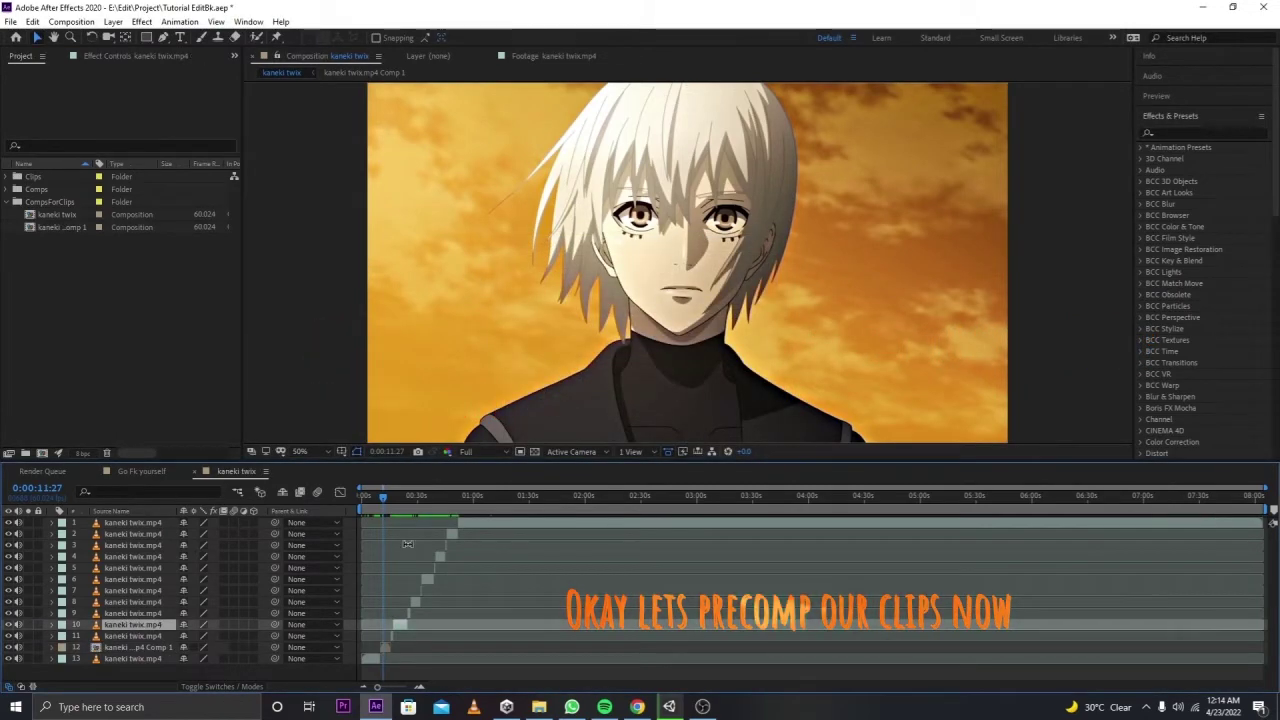
drag(399, 510, 401, 504)
key(ctrl+shift+c)
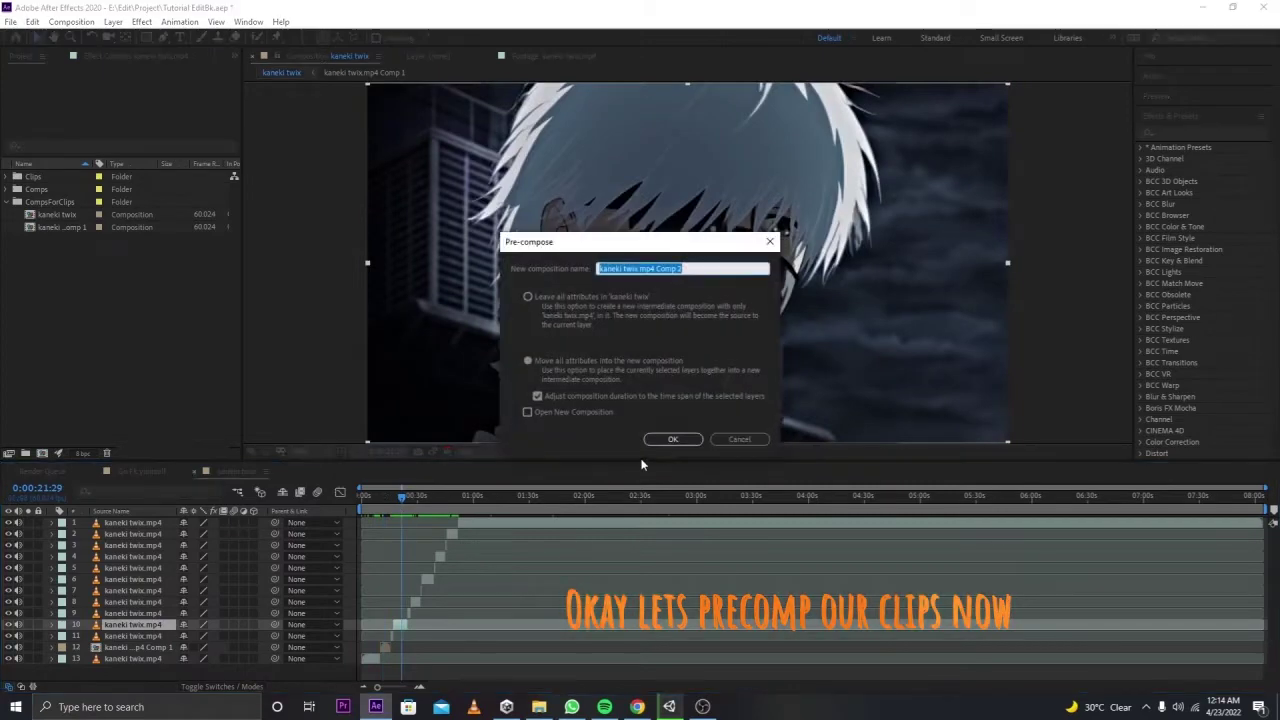
click(658, 443)
Step: Precompose layer 8 as Comp 3 and layer 6 as Comp 4
click(418, 511)
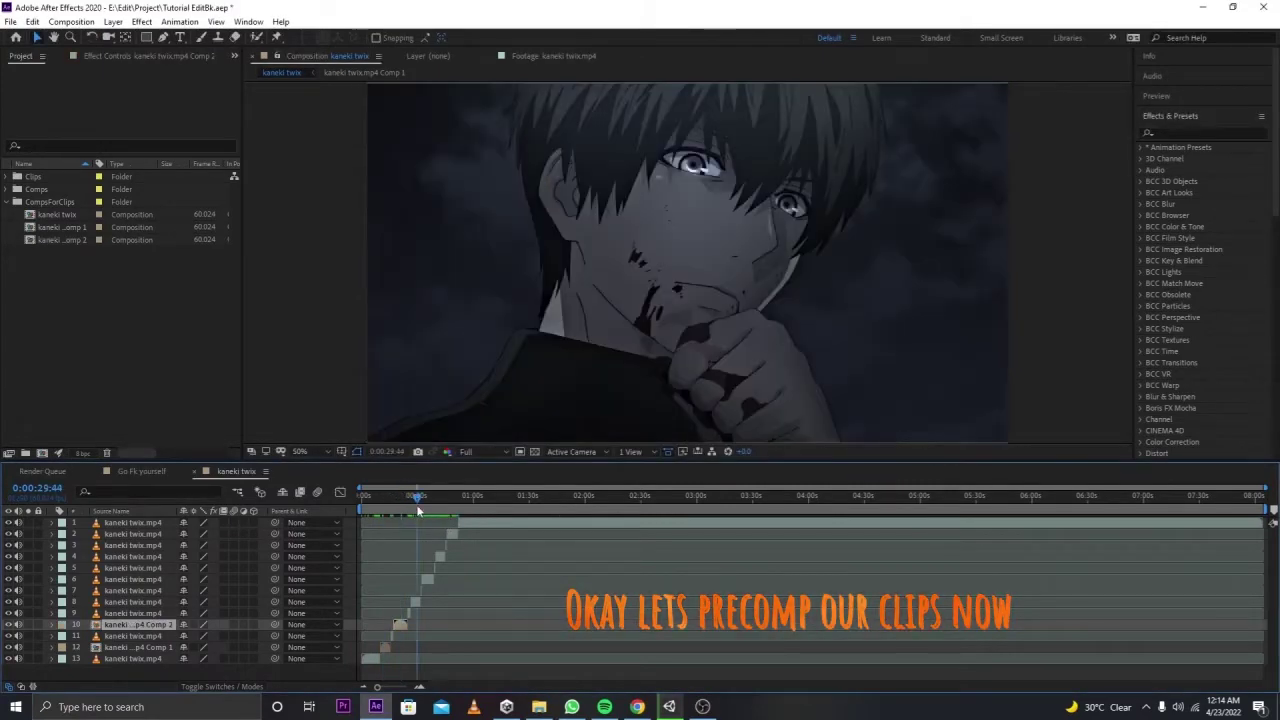
click(133, 602)
key(ctrl+shift+c)
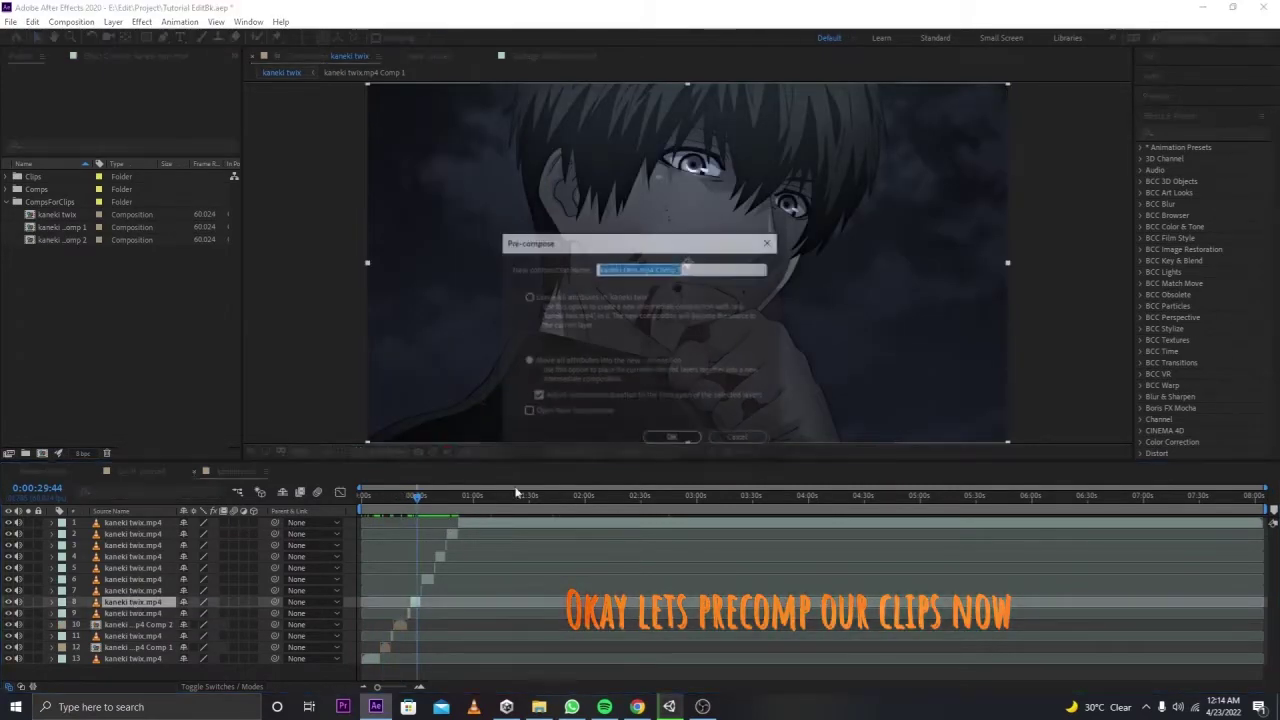
click(663, 442)
click(140, 580)
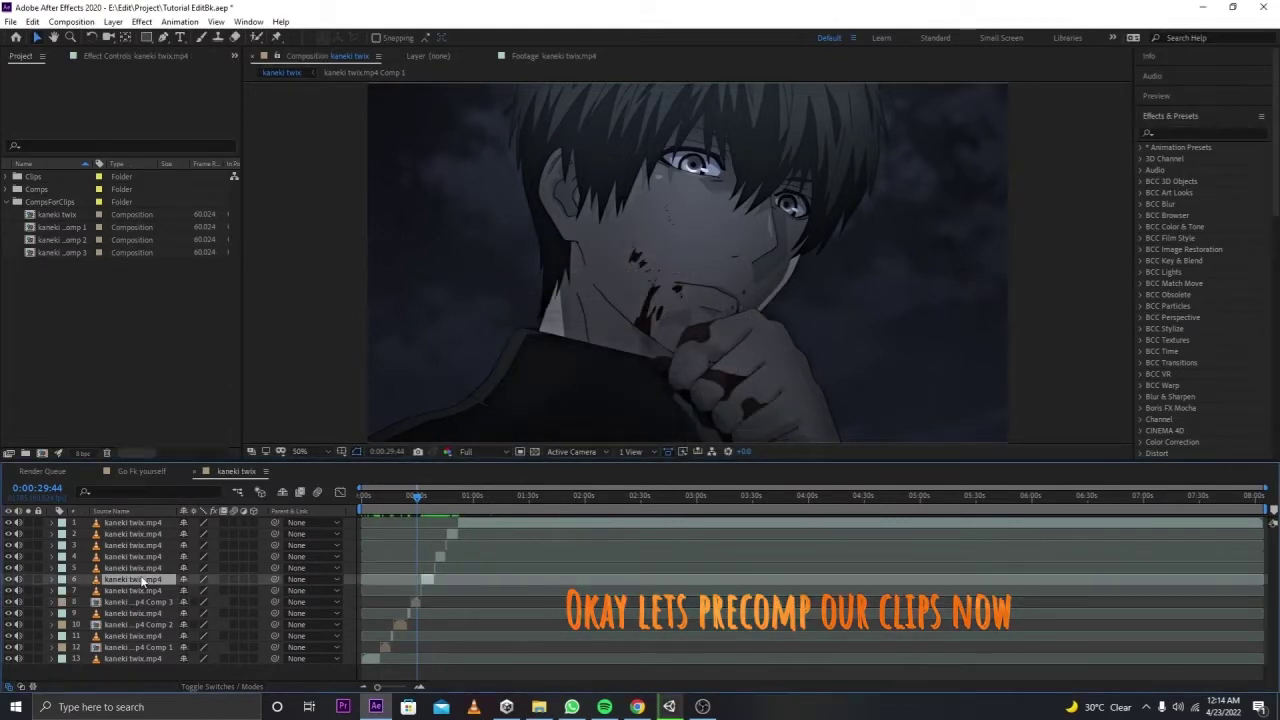
key(ctrl+shift+c)
key(Return)
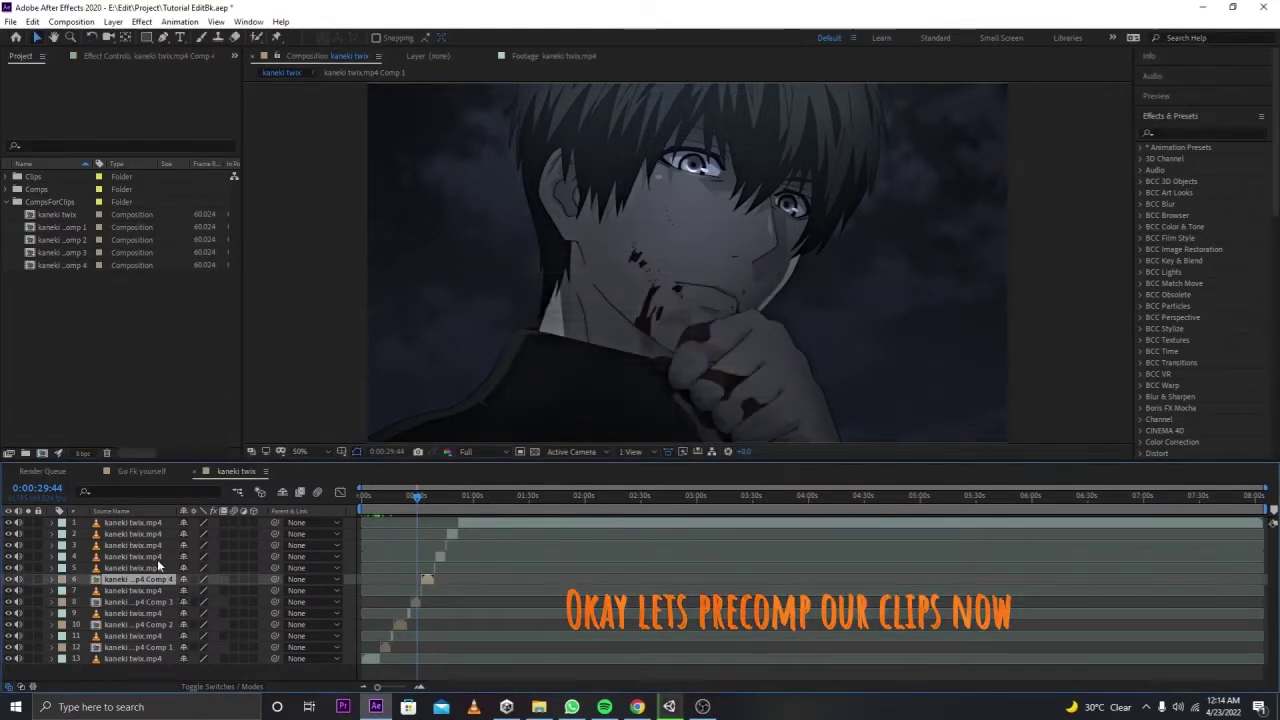
Step: Precompose layers 4 and 2 as Comps 5 and 6, then split the top layer at 0:00:49:26
click(155, 556)
key(ctrl+shift+c)
click(663, 444)
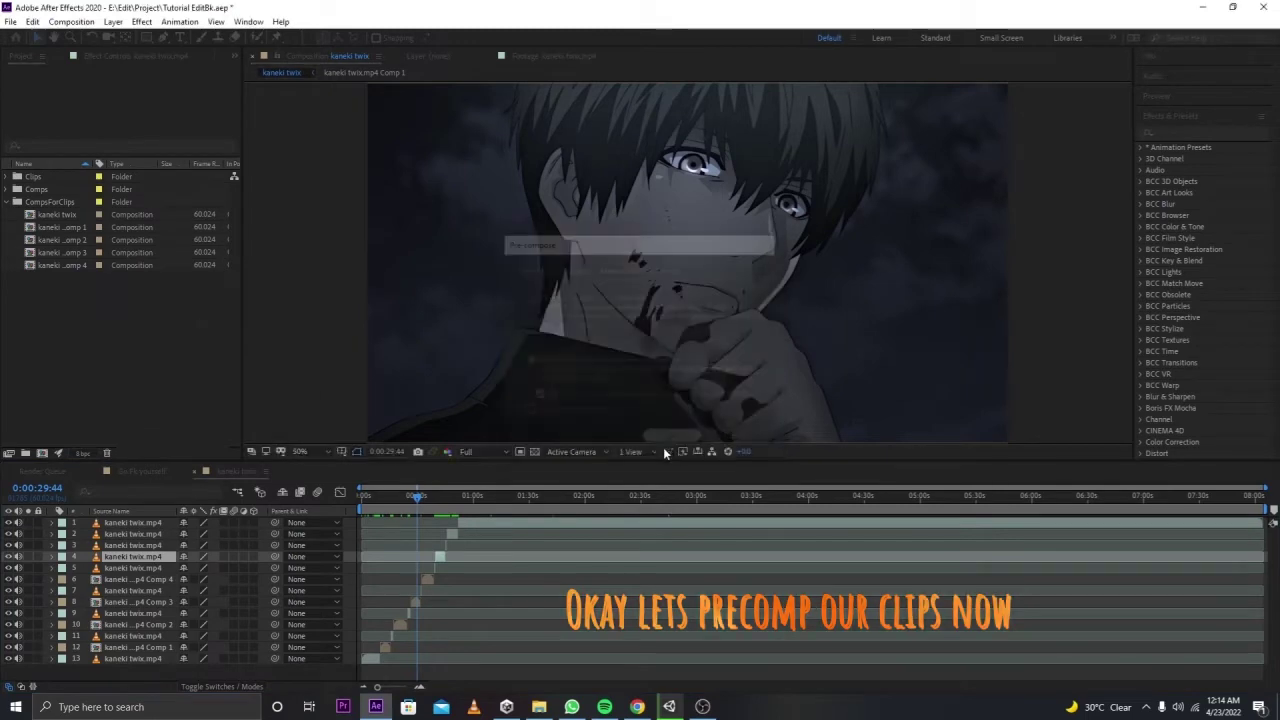
click(152, 534)
key(ctrl+shift+c)
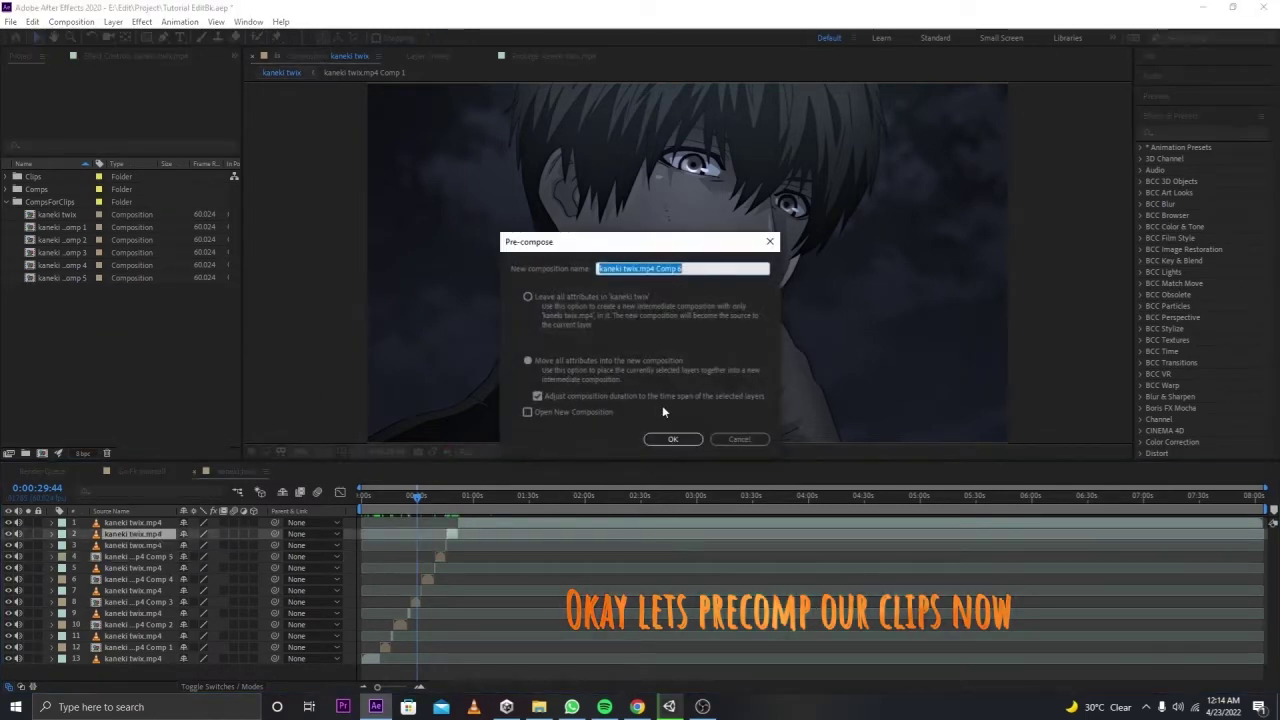
drag(418, 500, 481, 508)
key(ctrl+shift+d)
key(ctrl+shift+d)
key(ctrl+shift+d)
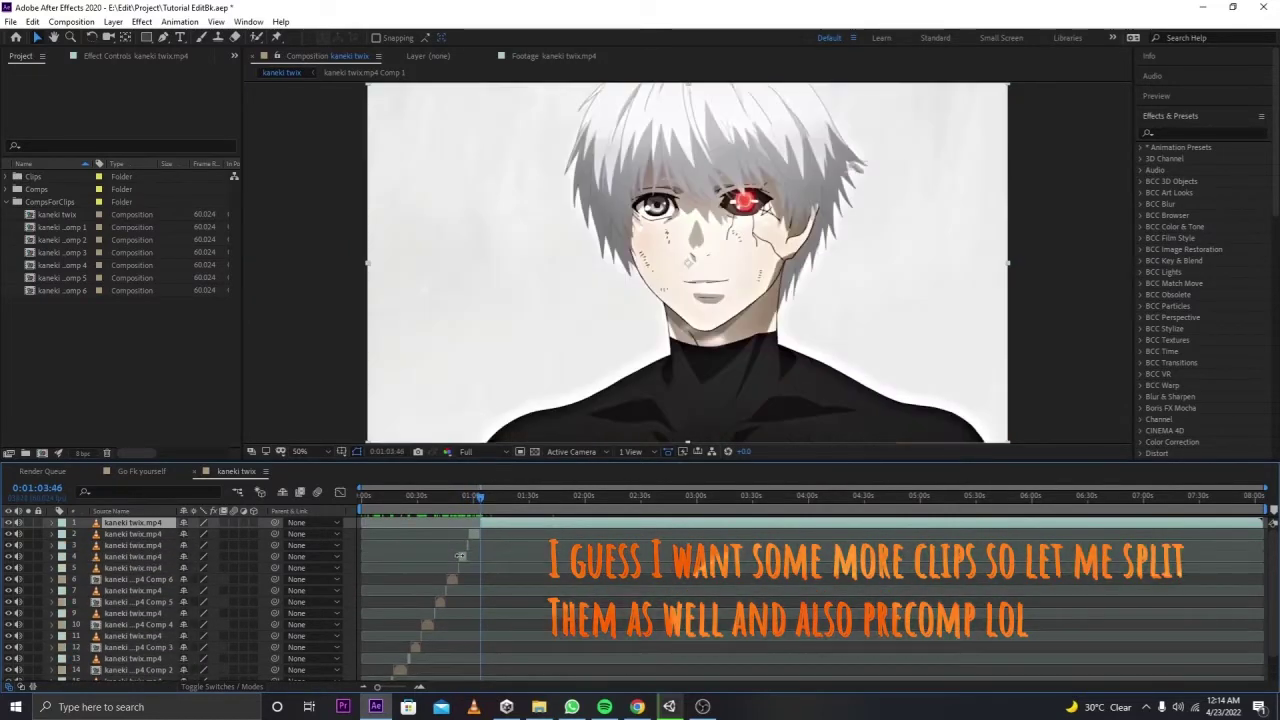
Step: Precompose layer 4 as Comp 7 and layer 2 as Comp 8
click(460, 556)
key(ctrl+shift+c)
click(673, 443)
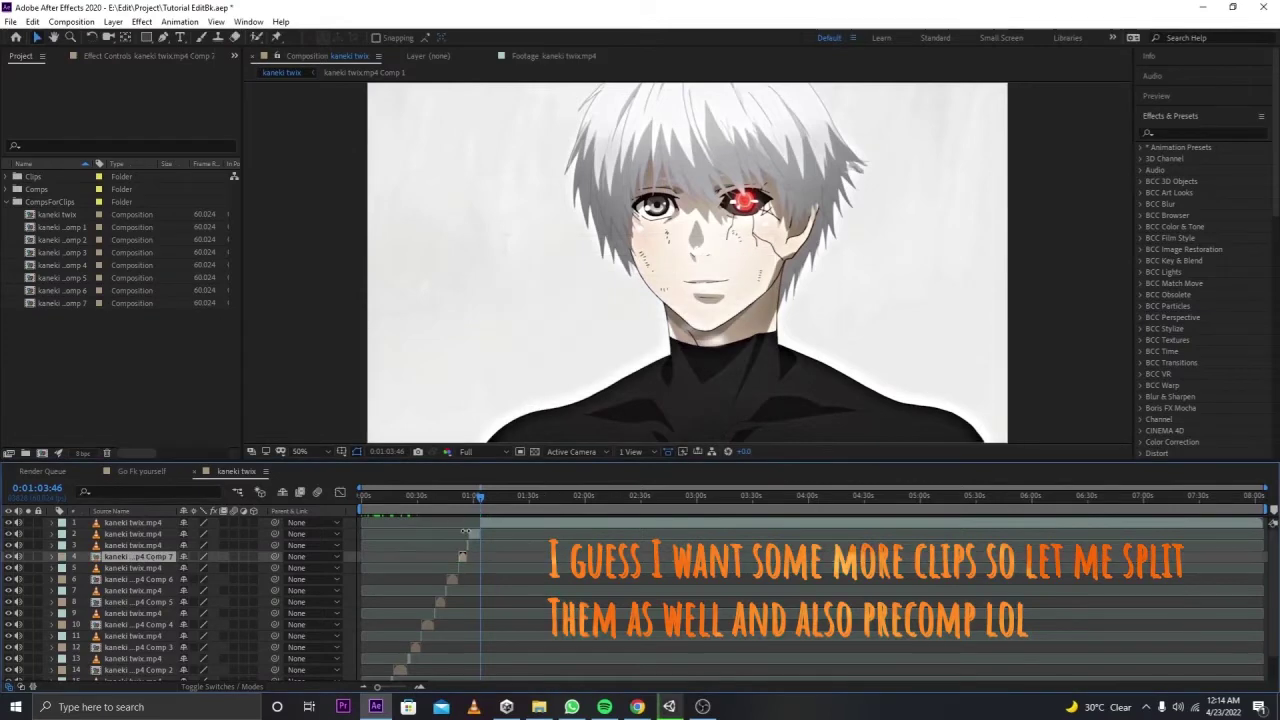
click(474, 537)
key(ctrl+shift+c)
click(673, 443)
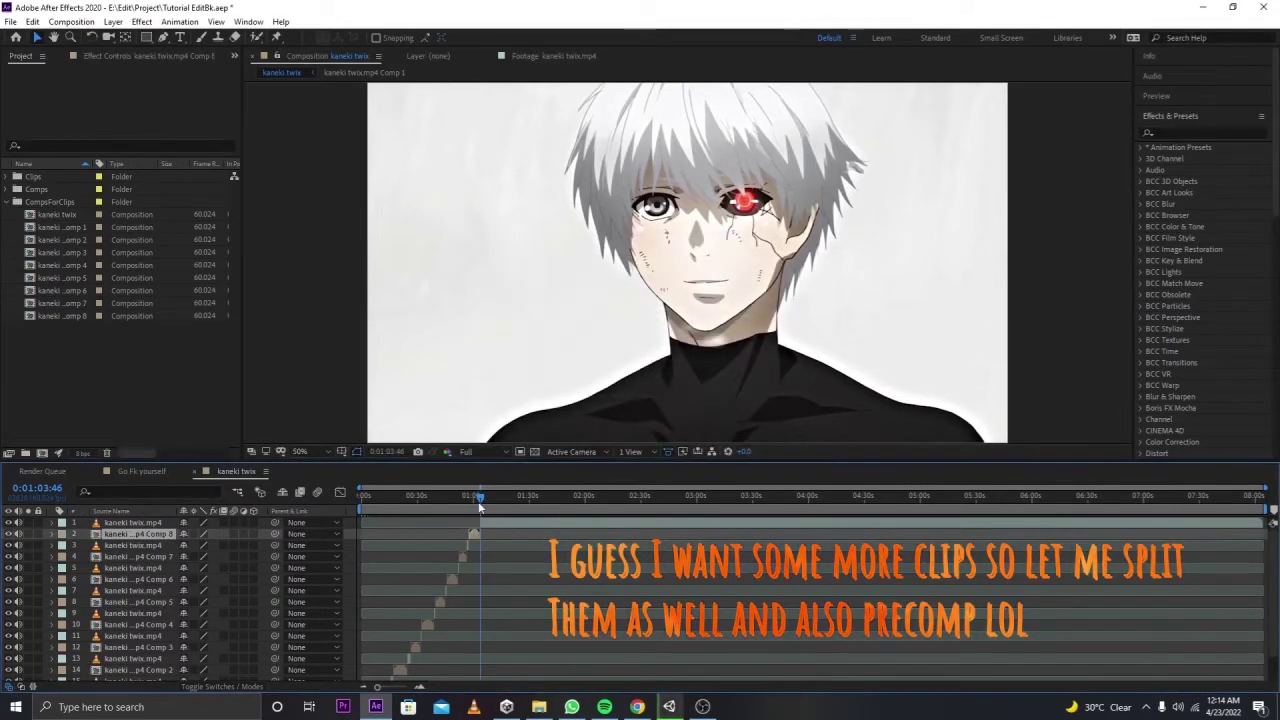
Step: Split the footage at 0:01:13:26 and precompose the piece as Comp 9
click(481, 501)
key(space)
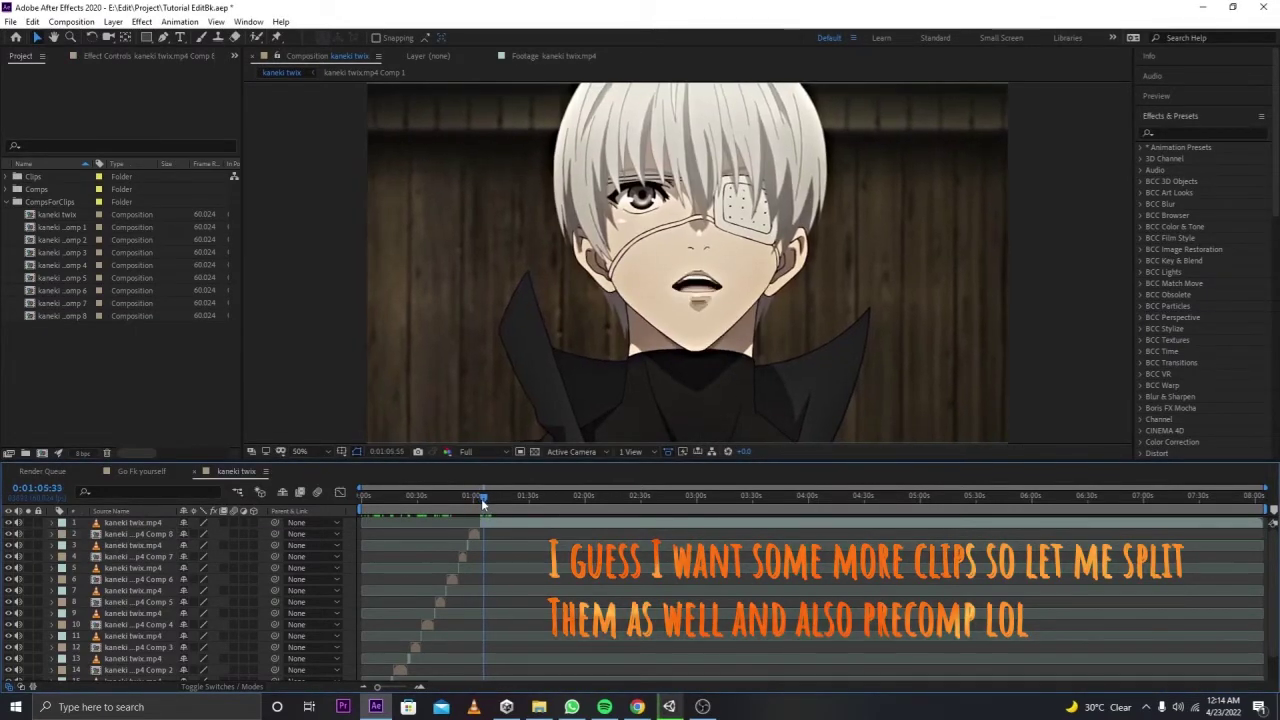
drag(482, 500, 493, 500)
key(ctrl+shift+d)
key(ctrl+shift+d)
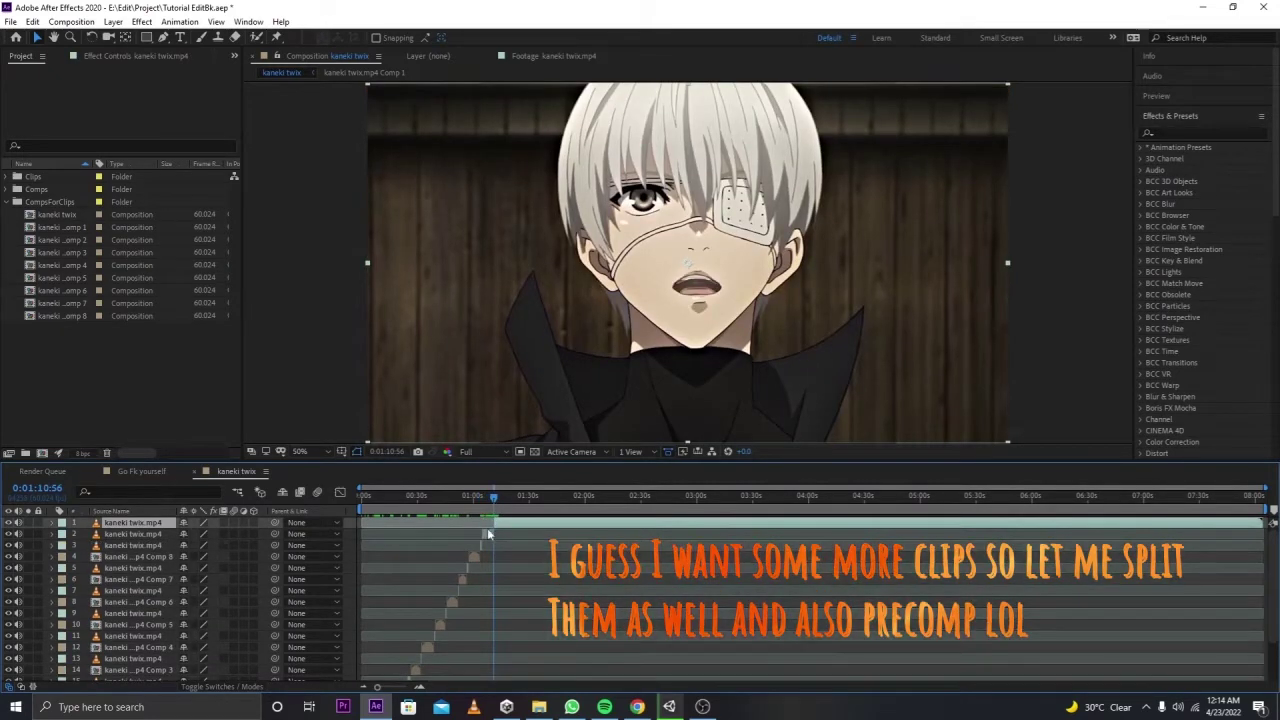
key(ctrl+shift+c)
key(Return)
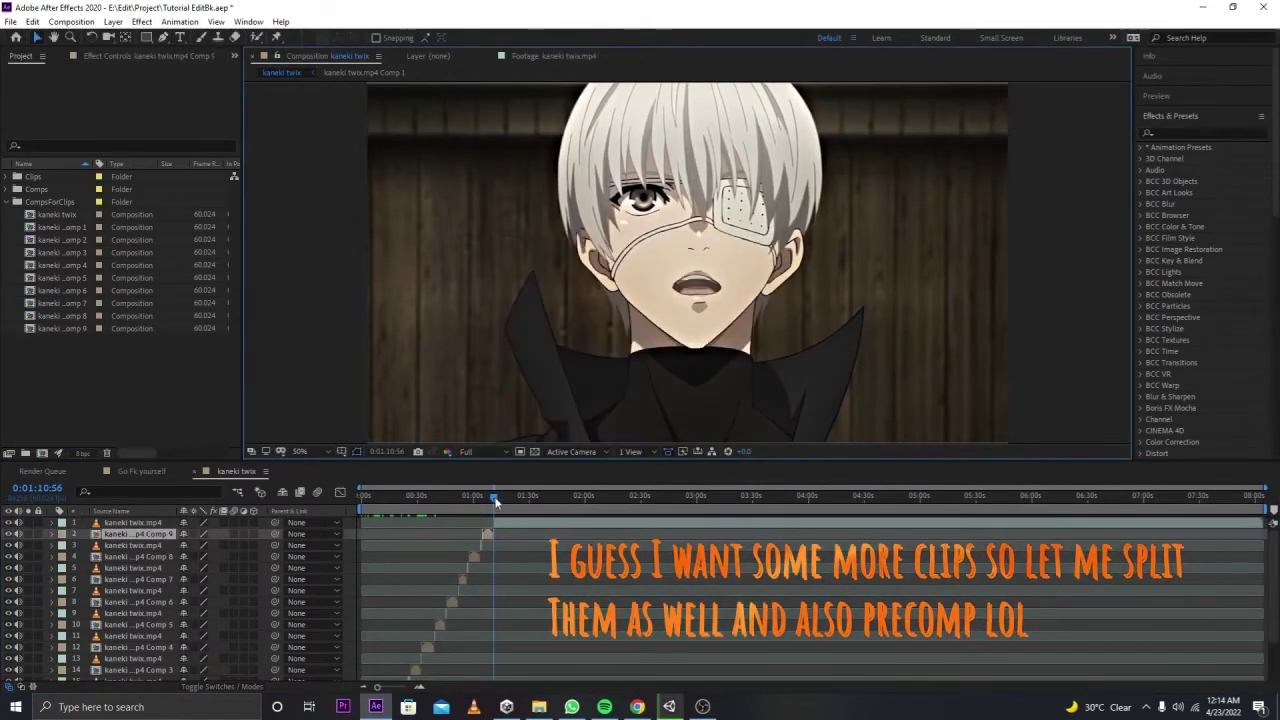
Step: Split the footage at 0:01:15:35 and precompose the piece as Comp 10
drag(495, 500, 497, 497)
click(503, 522)
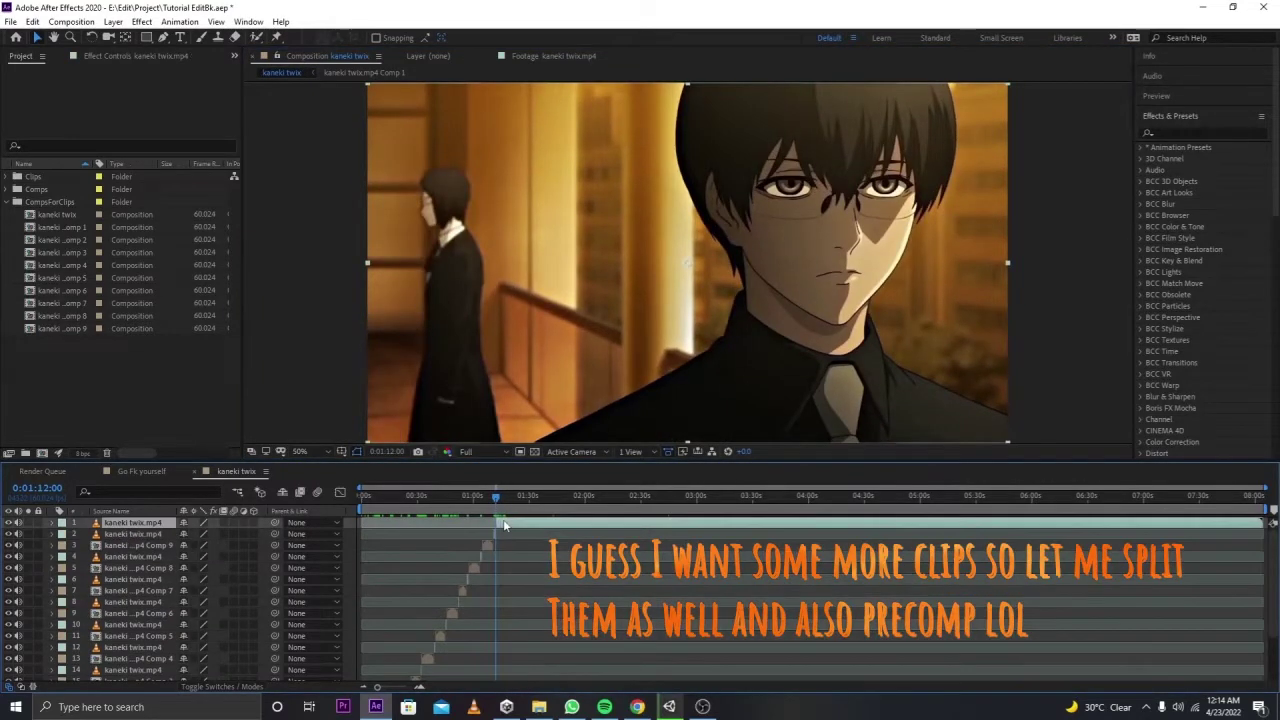
drag(496, 497, 502, 497)
key(ctrl+shift+d)
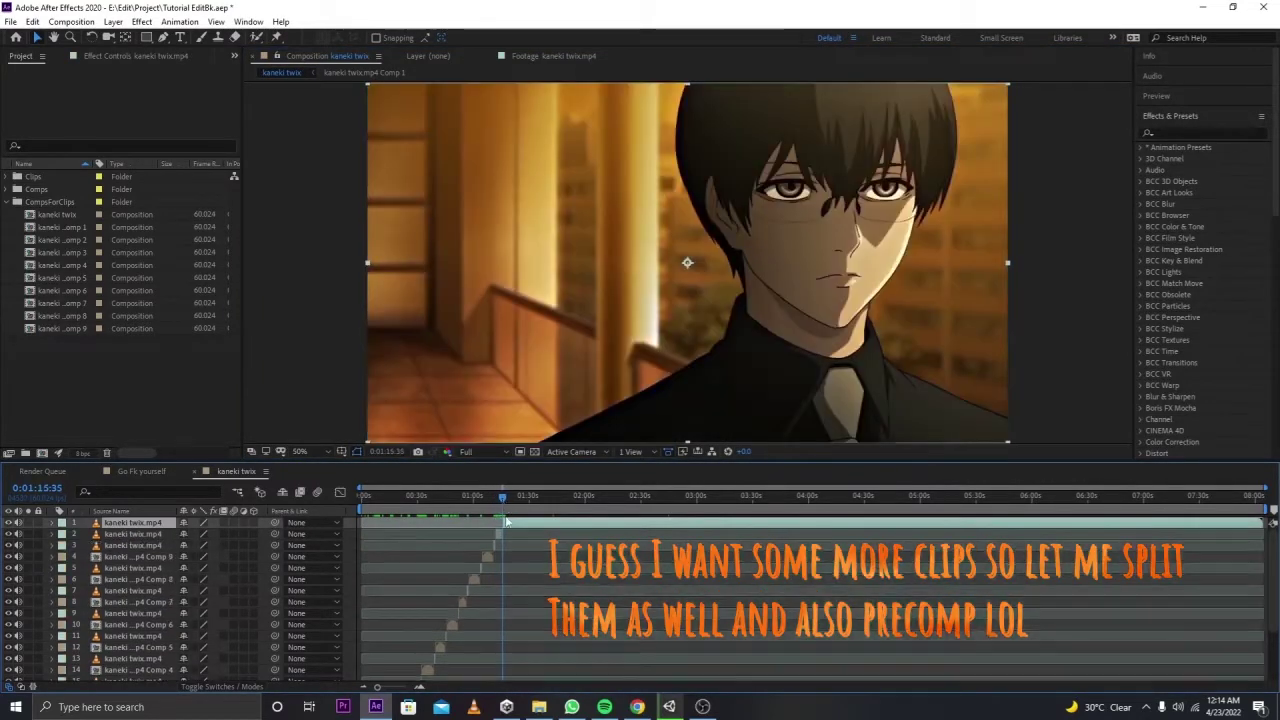
key(ctrl+shift+c)
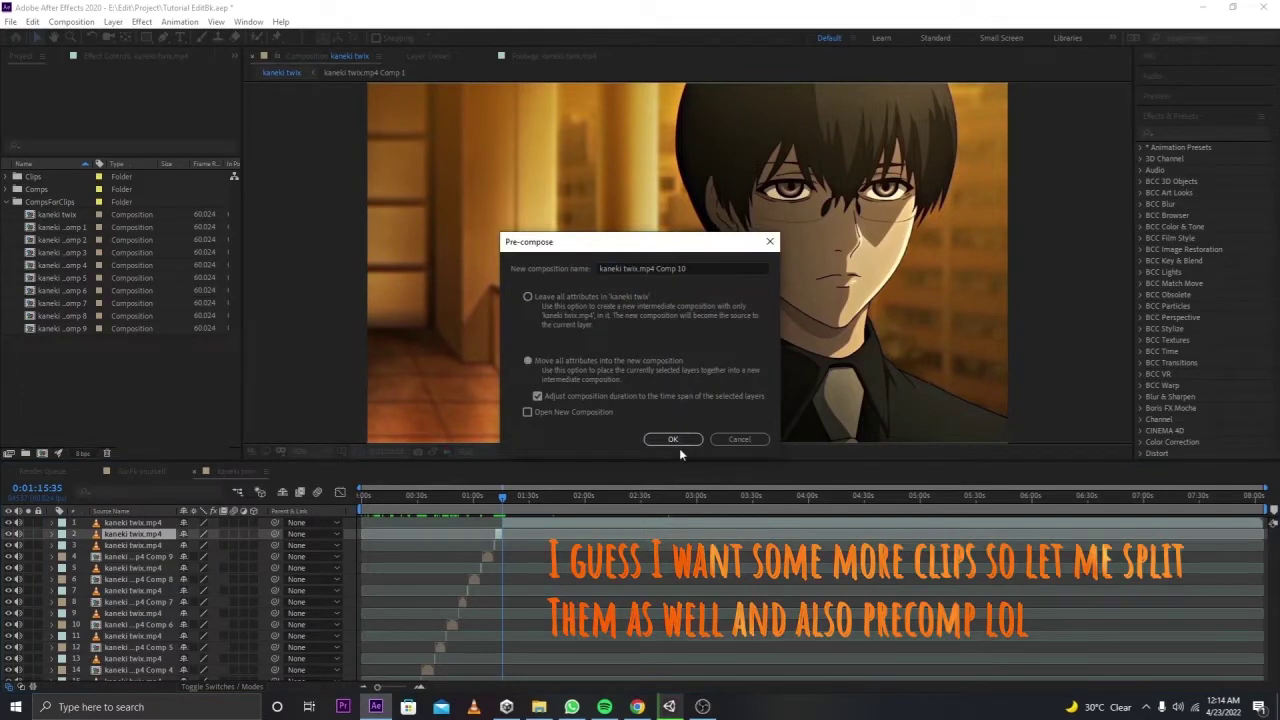
click(679, 446)
Step: Split the footage again up to the 0:01:21:19 cut and precompose the piece as Comp 11
drag(506, 496, 507, 499)
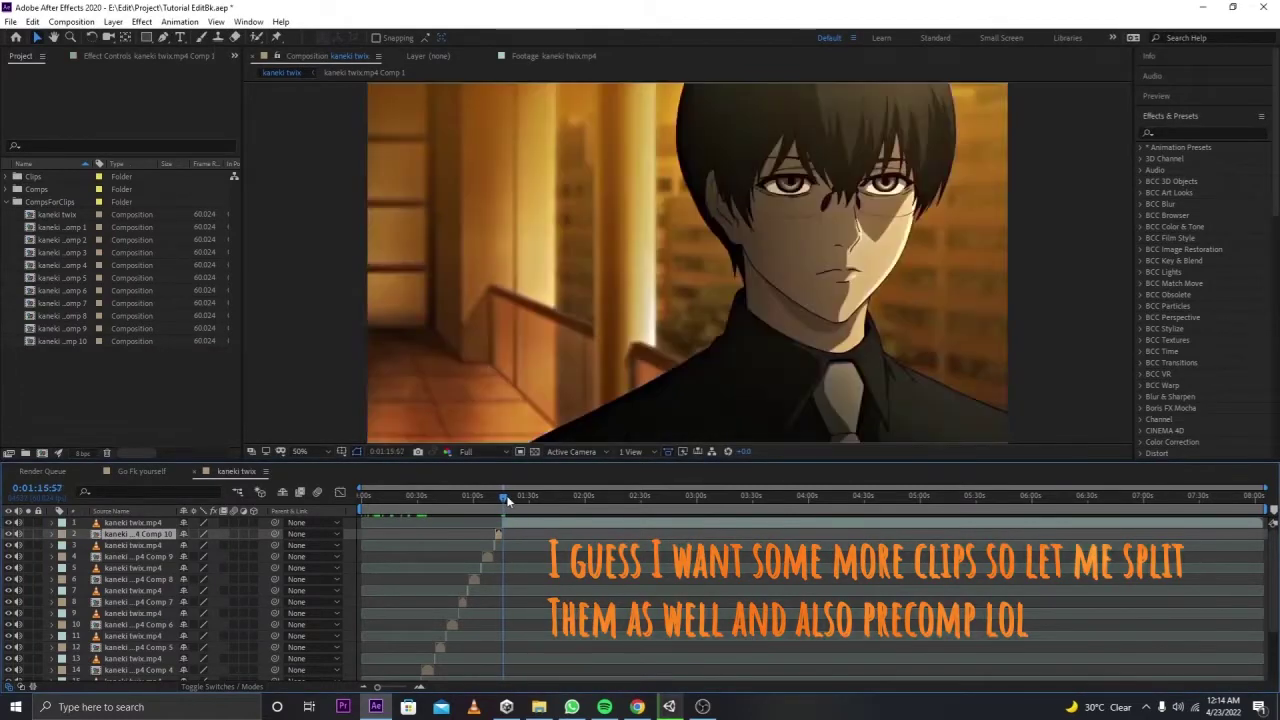
key(space)
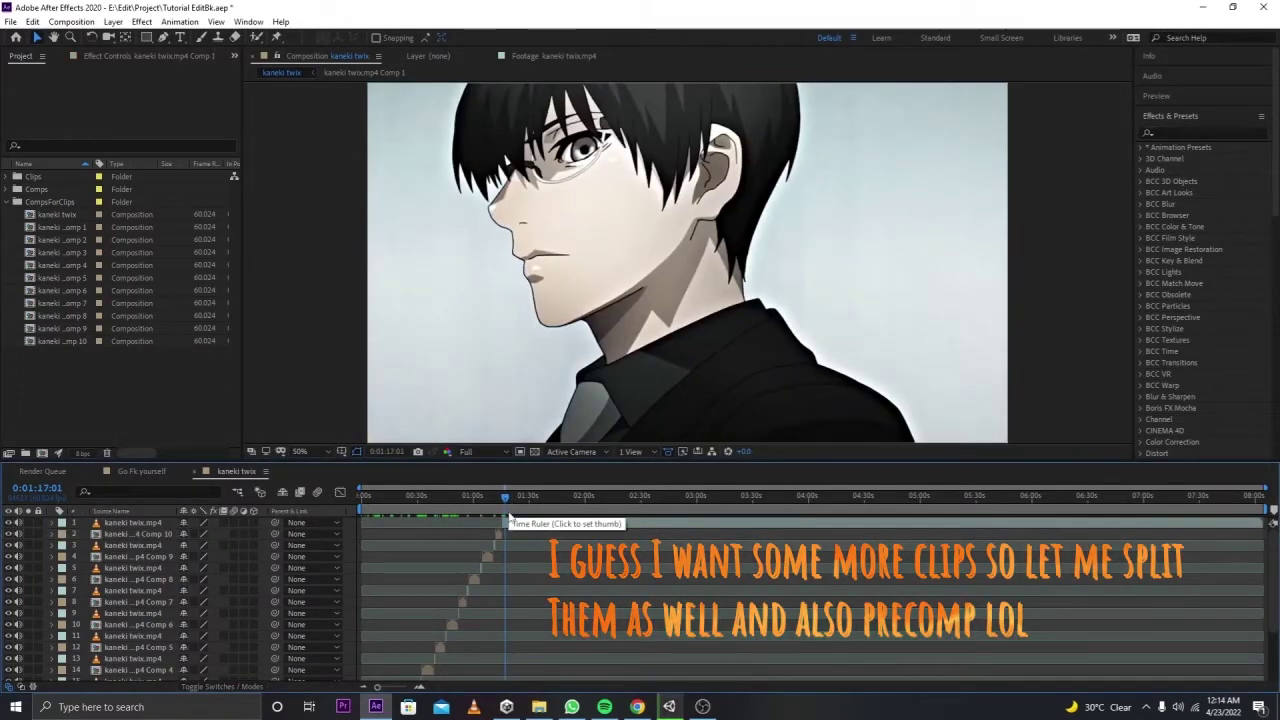
click(512, 522)
key(ctrl+shift+d)
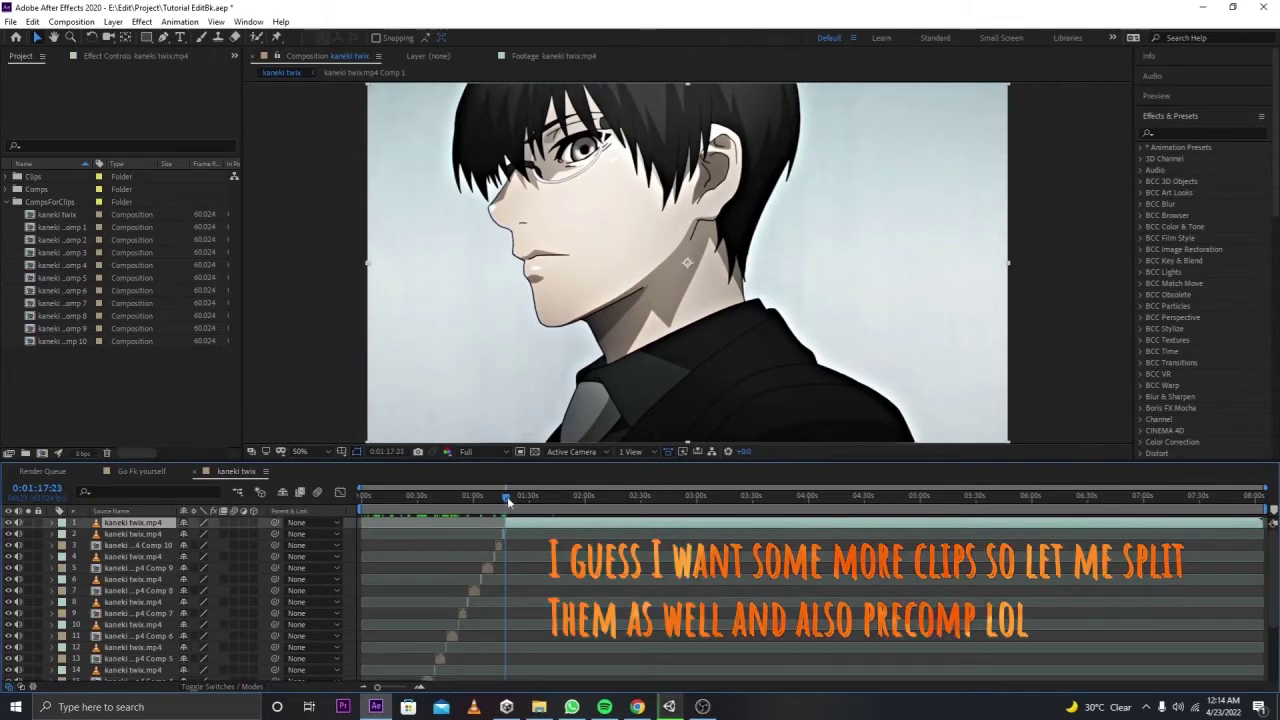
click(514, 497)
drag(514, 497, 513, 498)
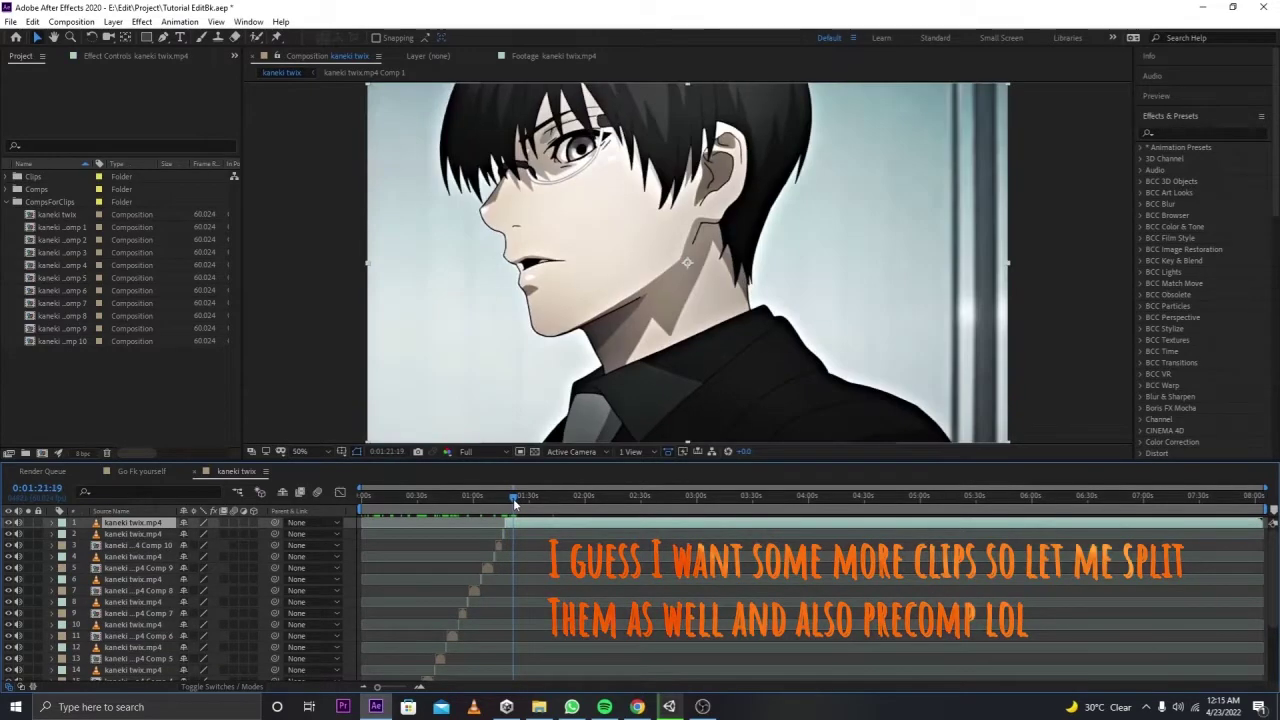
key(ctrl+shift+d)
click(505, 534)
key(ctrl+shift+c)
click(668, 440)
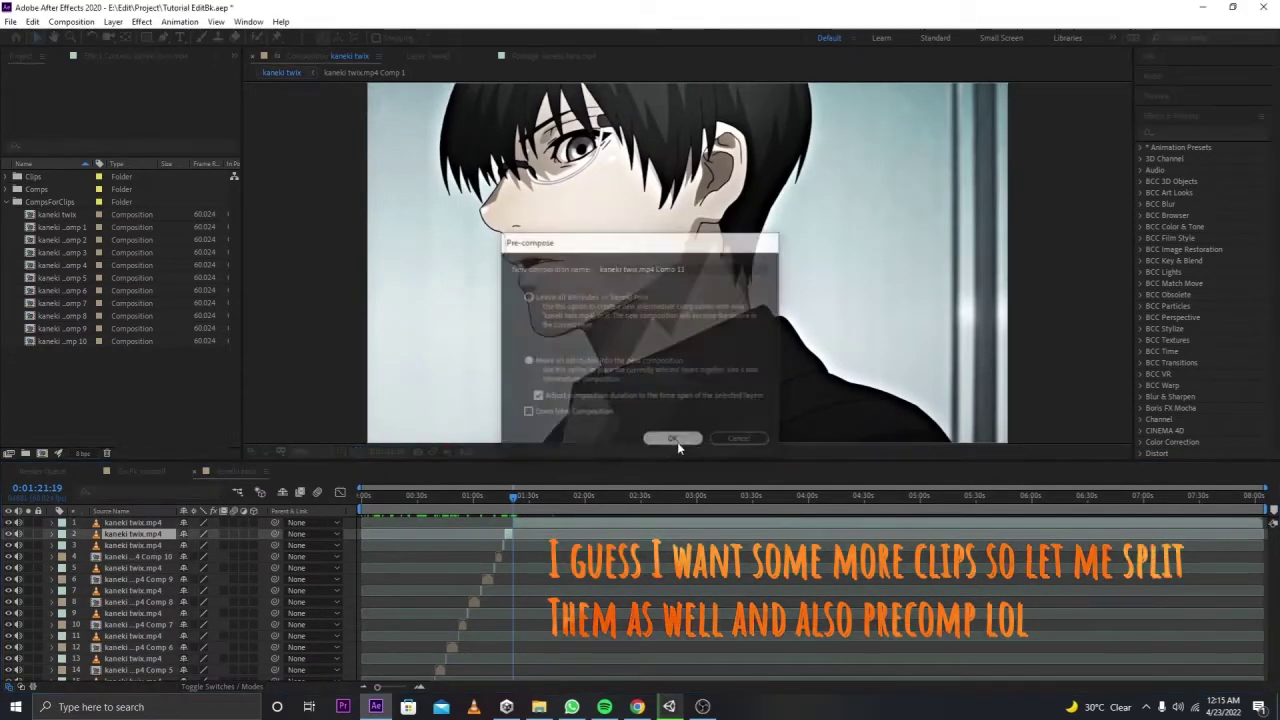
Step: Split the footage at the 0:01:27:02 cut and precompose the piece as Comp 12
click(519, 498)
click(520, 522)
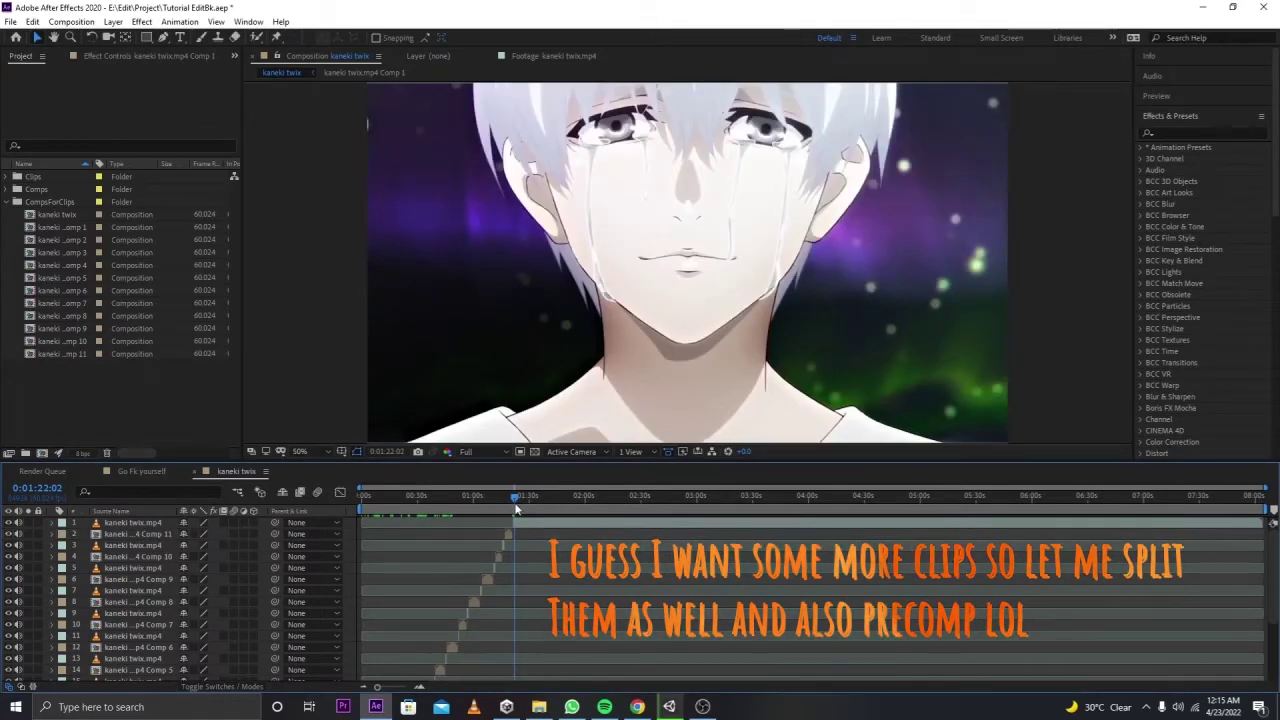
key(ctrl+shift+d)
drag(521, 507, 524, 498)
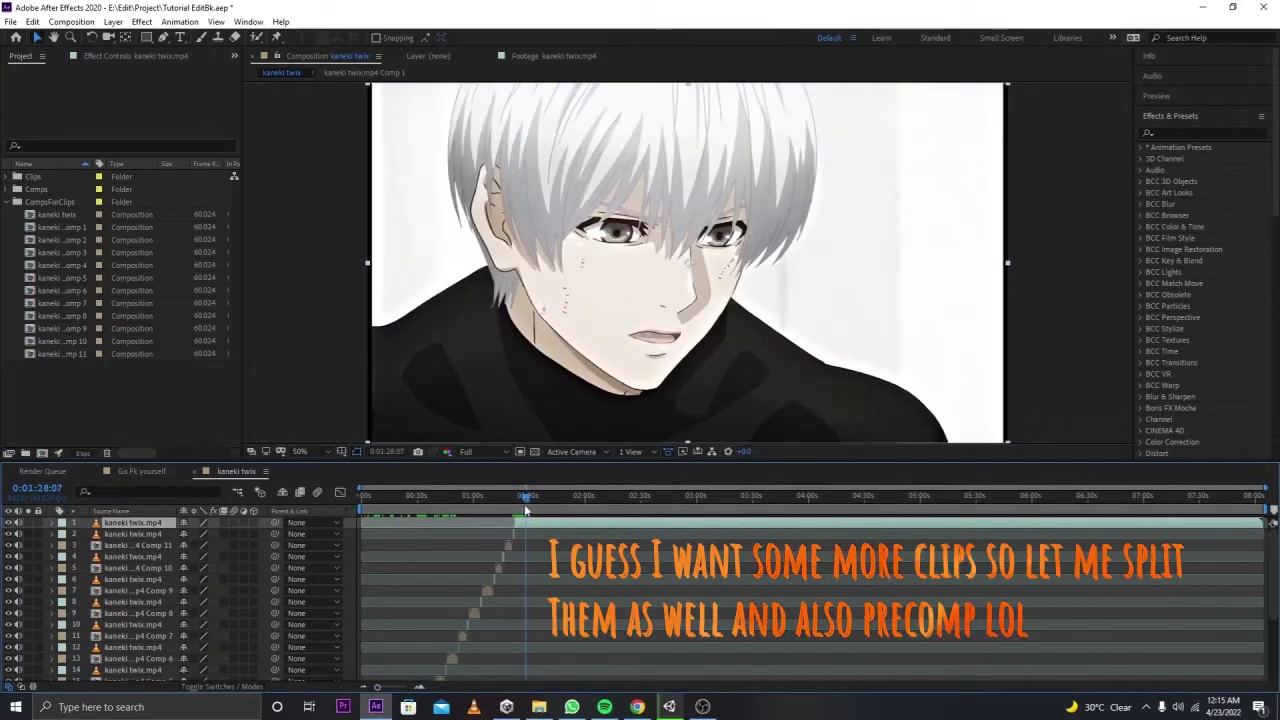
click(523, 523)
key(ctrl+shift+d)
click(520, 534)
key(ctrl+shift+c)
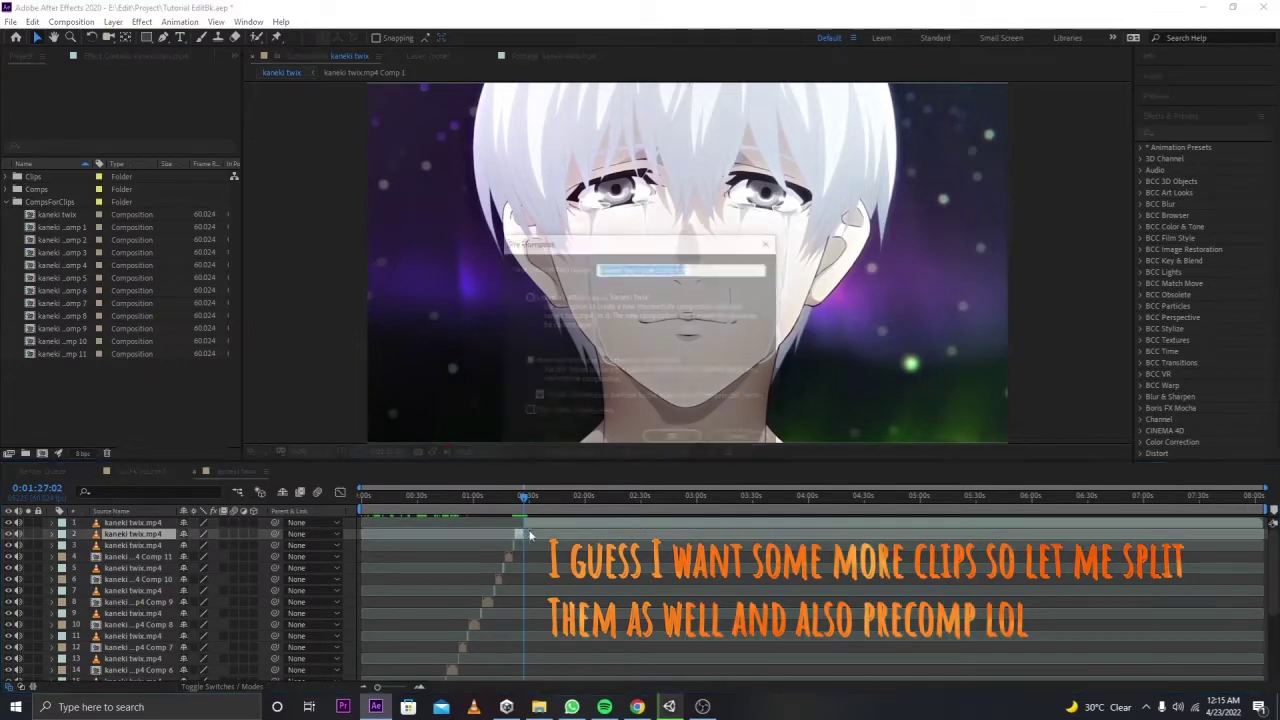
click(671, 439)
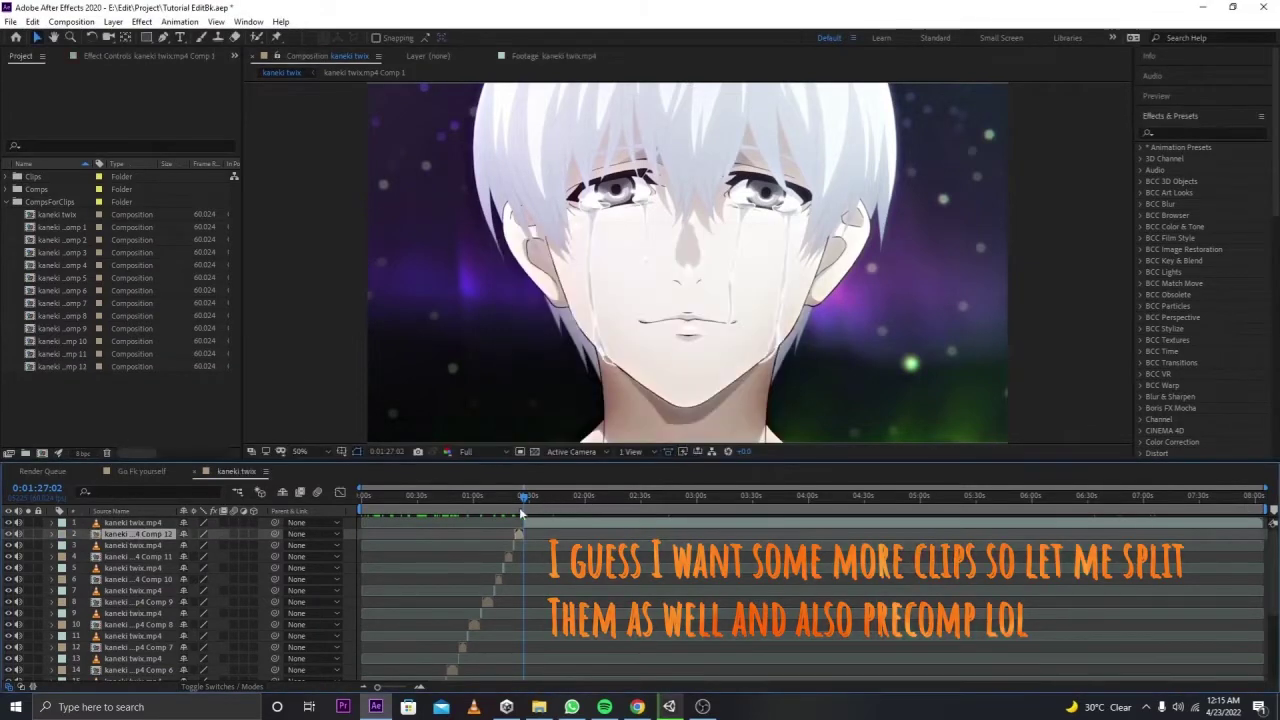
Step: Split the footage at 0:01:28:07 and 0:01:33:29 and precompose the piece as Comp 13
drag(523, 506, 535, 497)
click(525, 522)
key(ctrl+shift+d)
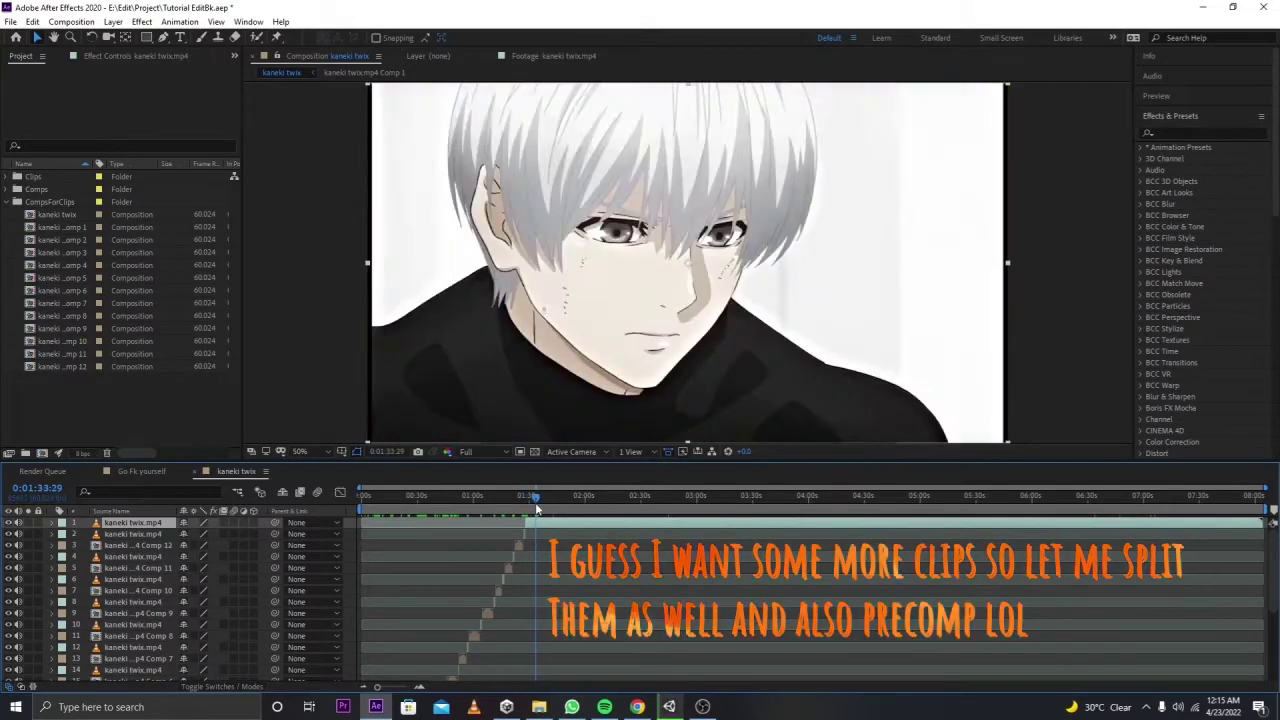
key(ctrl+shift+d)
click(130, 534)
key(ctrl+shift+c)
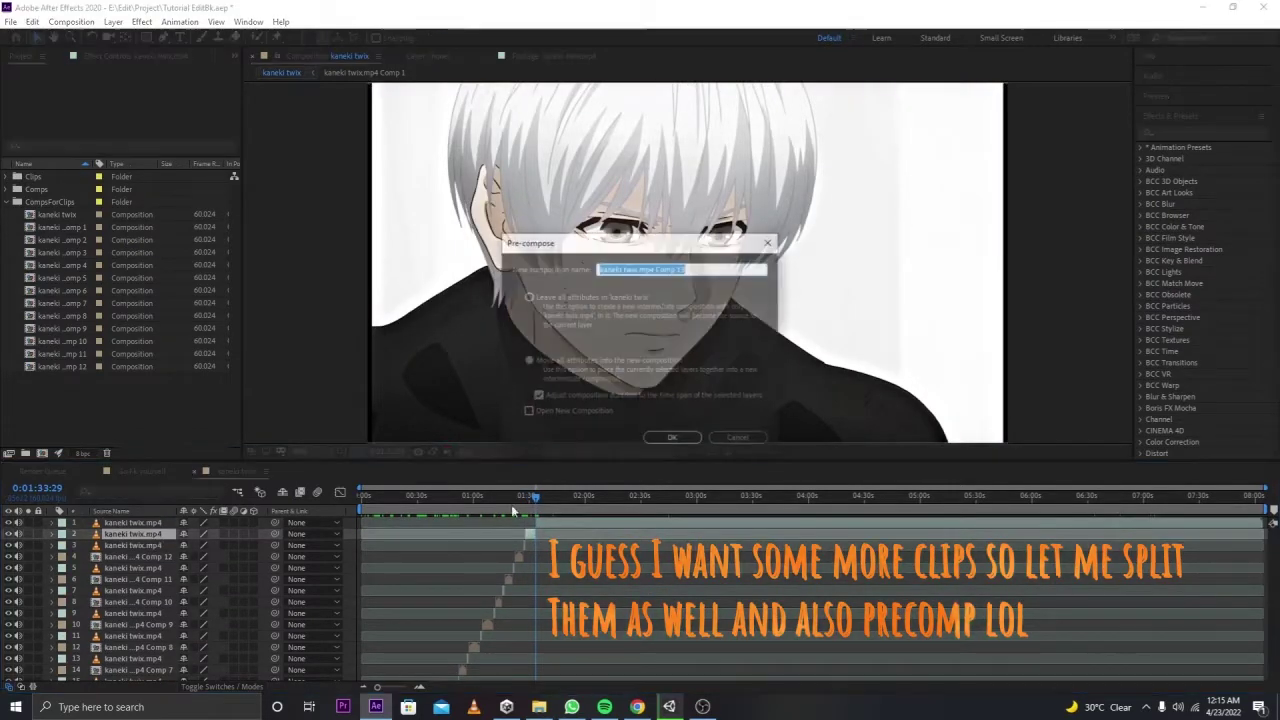
key(Return)
Step: Split the footage at 0:01:34:55 and 0:01:36:43 and precompose the red-eyed shot as Comp 14
click(142, 472)
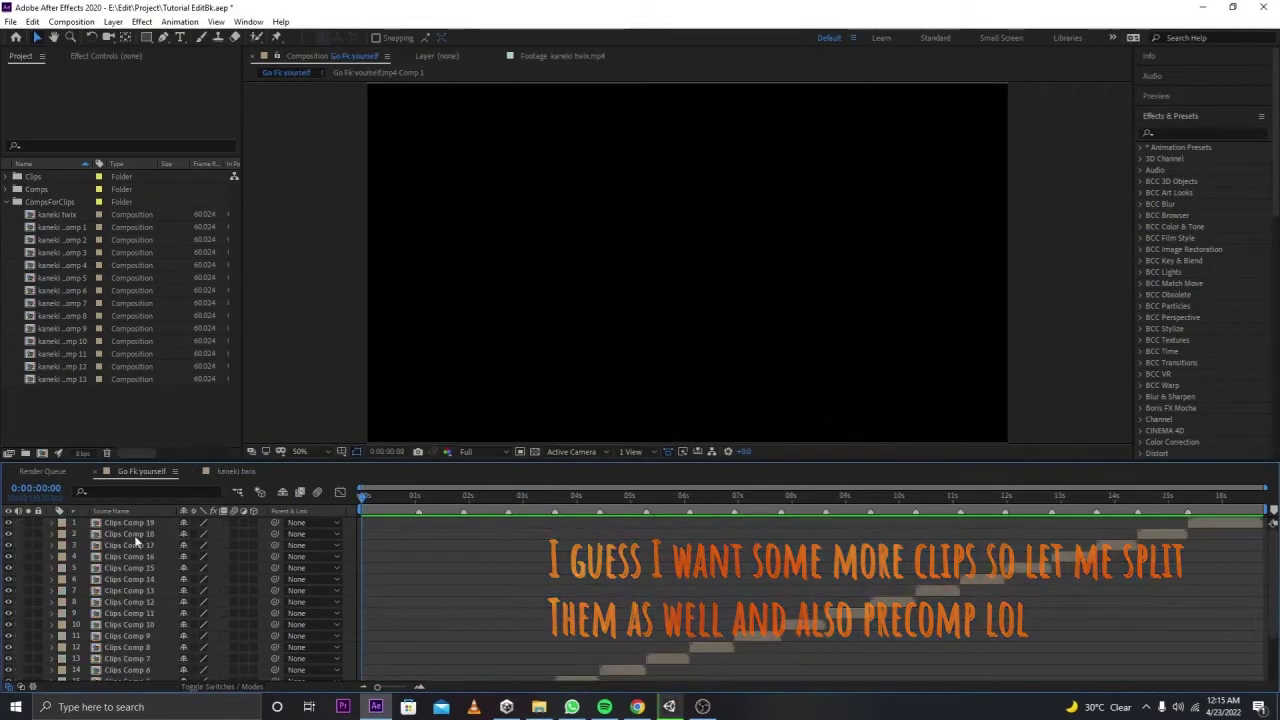
click(236, 471)
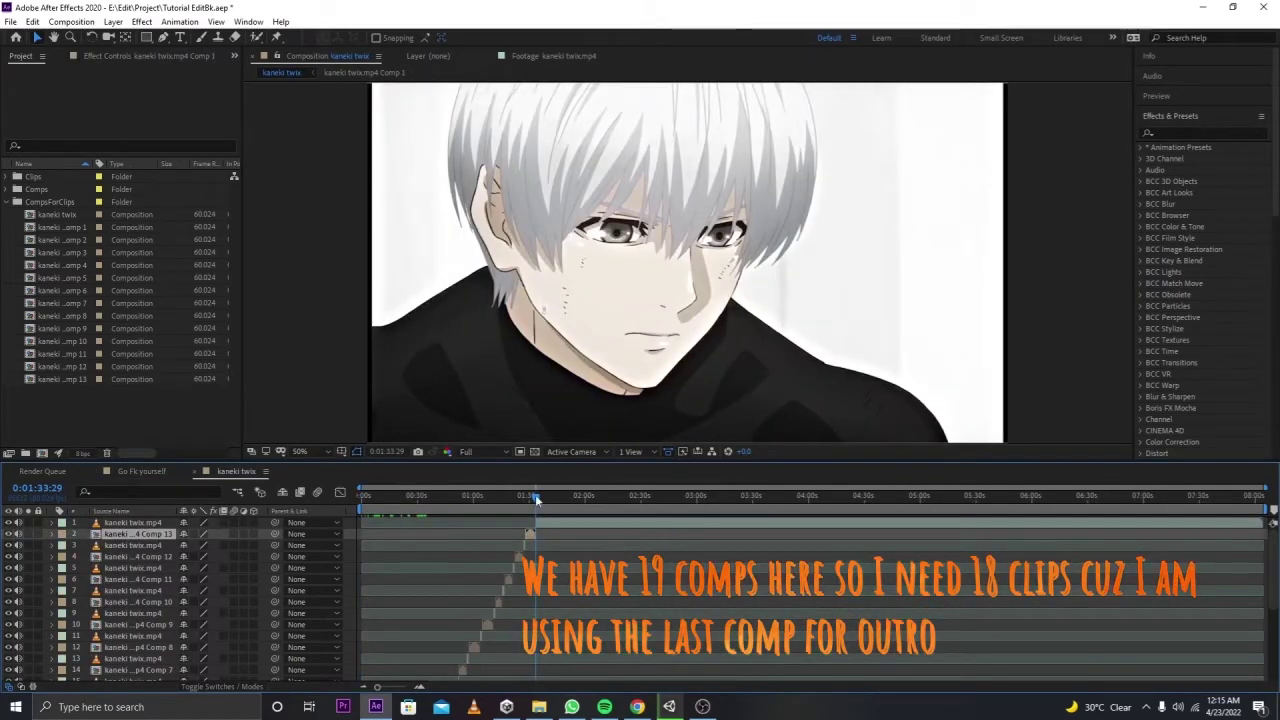
drag(536, 494, 538, 495)
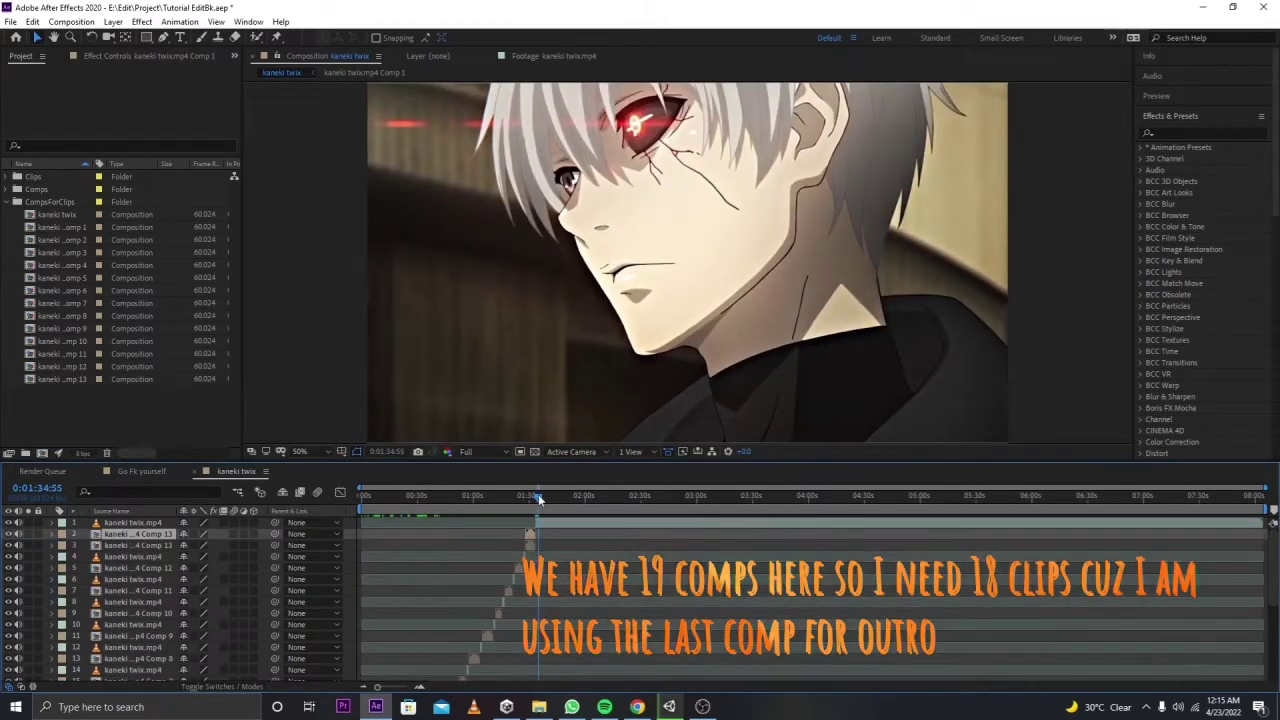
key(ctrl+shift+d)
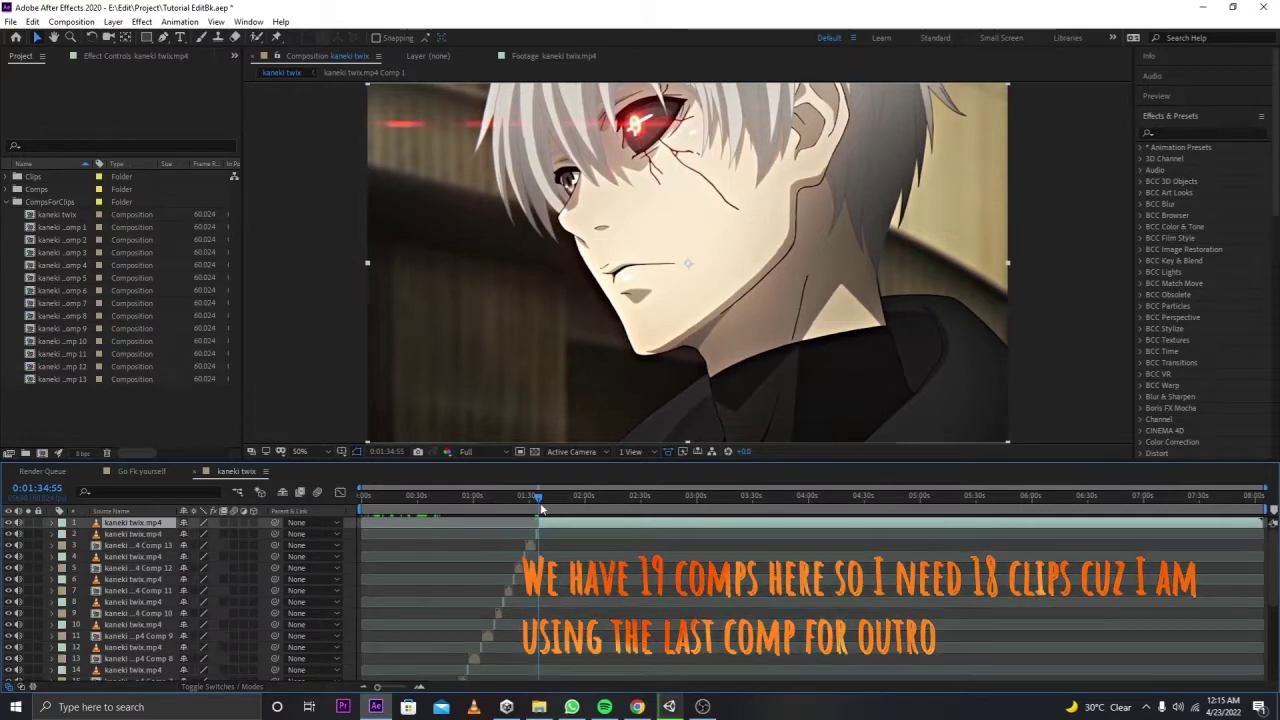
drag(538, 498, 548, 500)
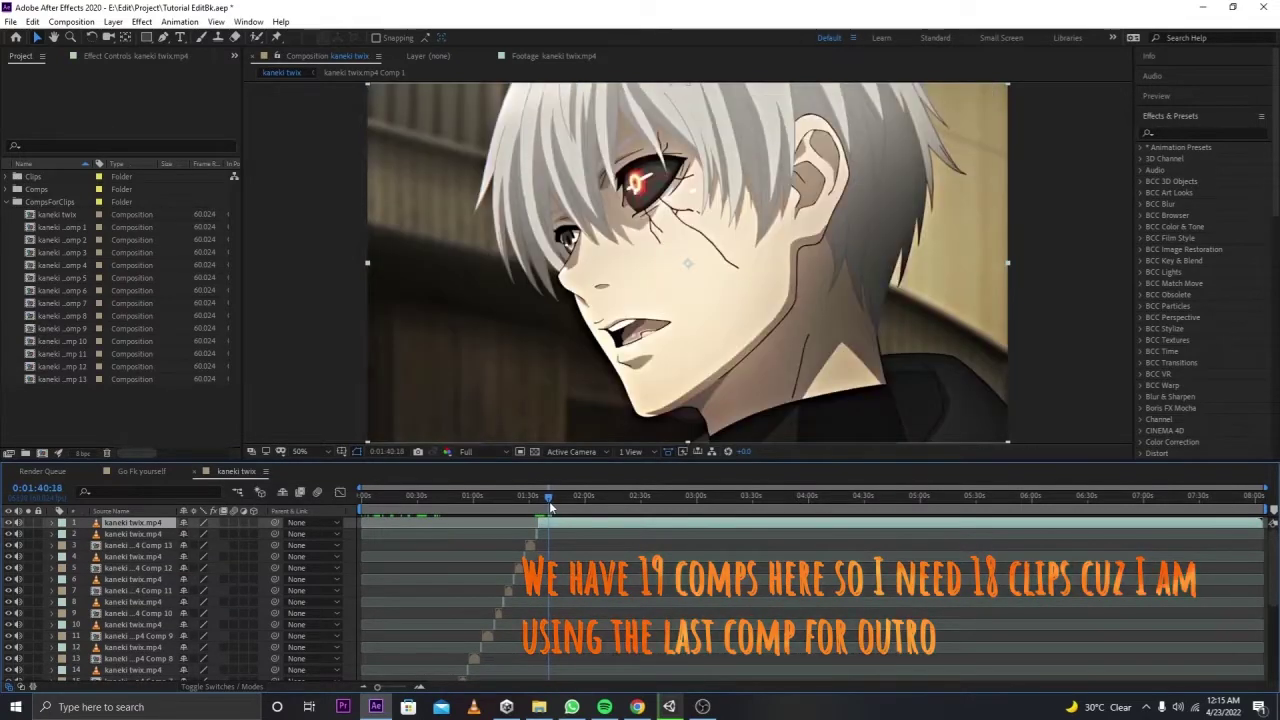
key(ctrl+shift+d)
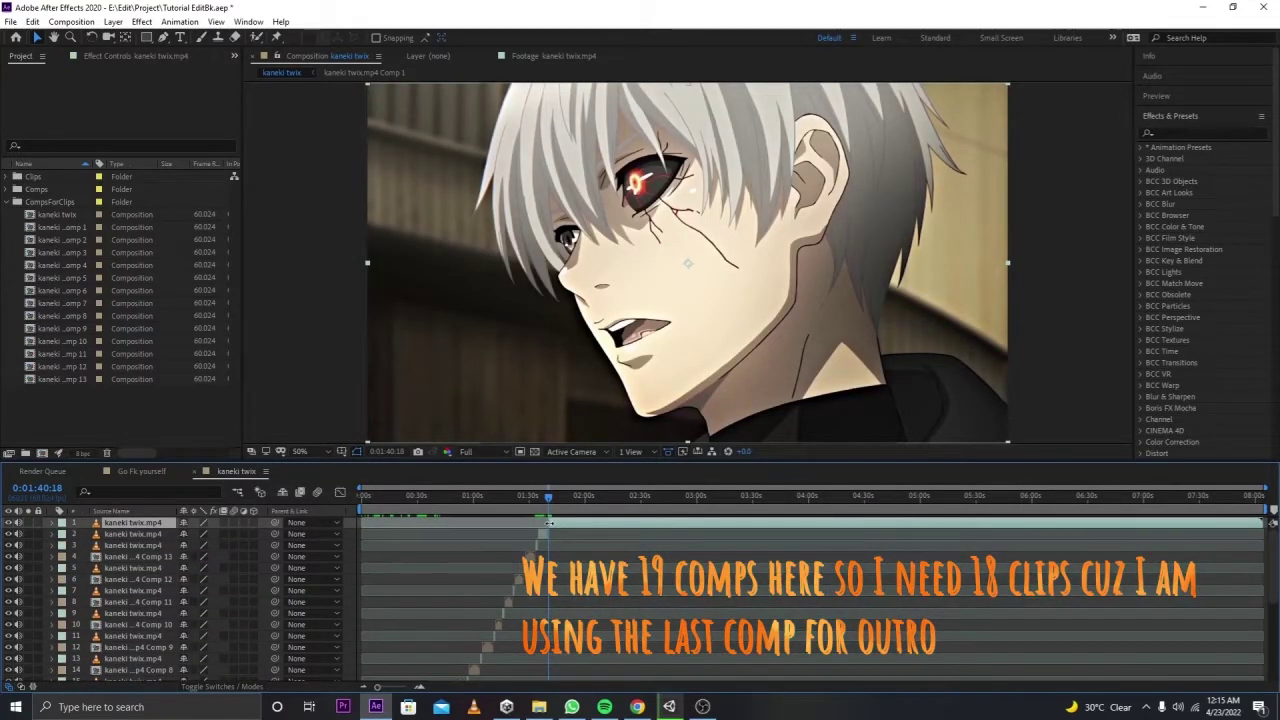
click(544, 532)
key(ctrl+shift+c)
key(Return)
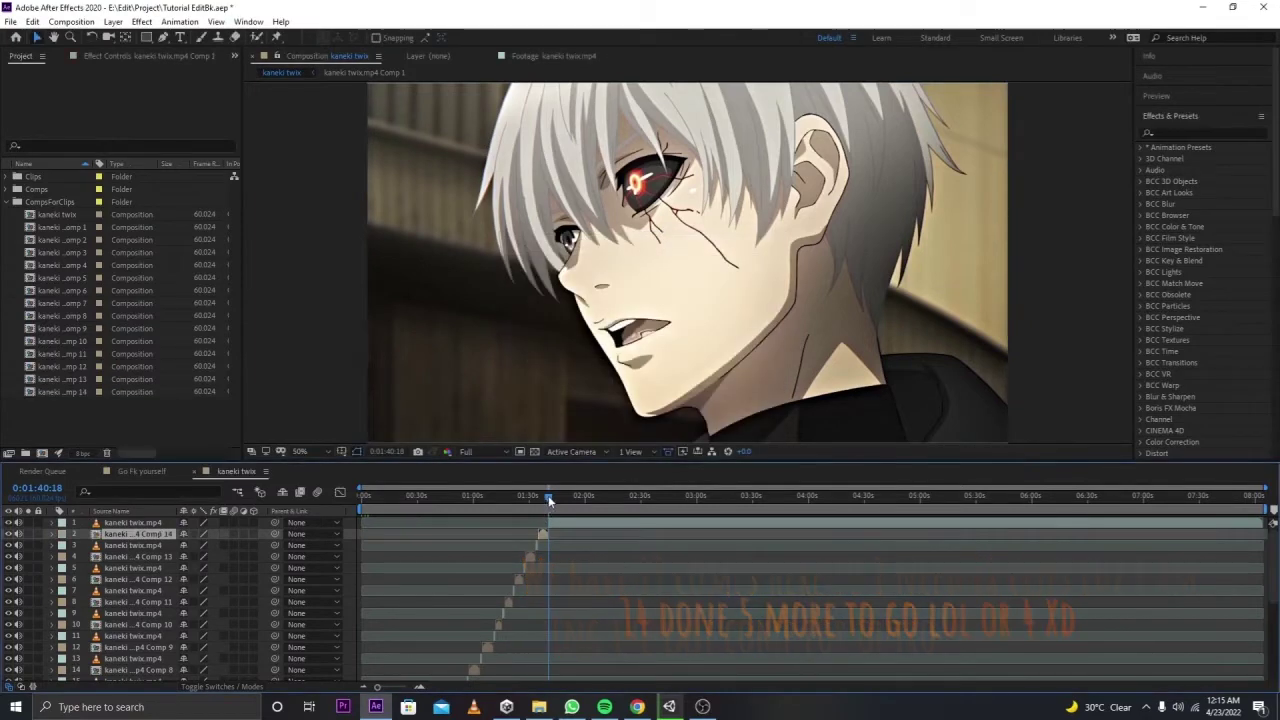
click(553, 498)
Step: Split the footage at 0:01:43:32 and 0:01:44:36 and precompose the piece as Comp 15
drag(553, 498, 558, 498)
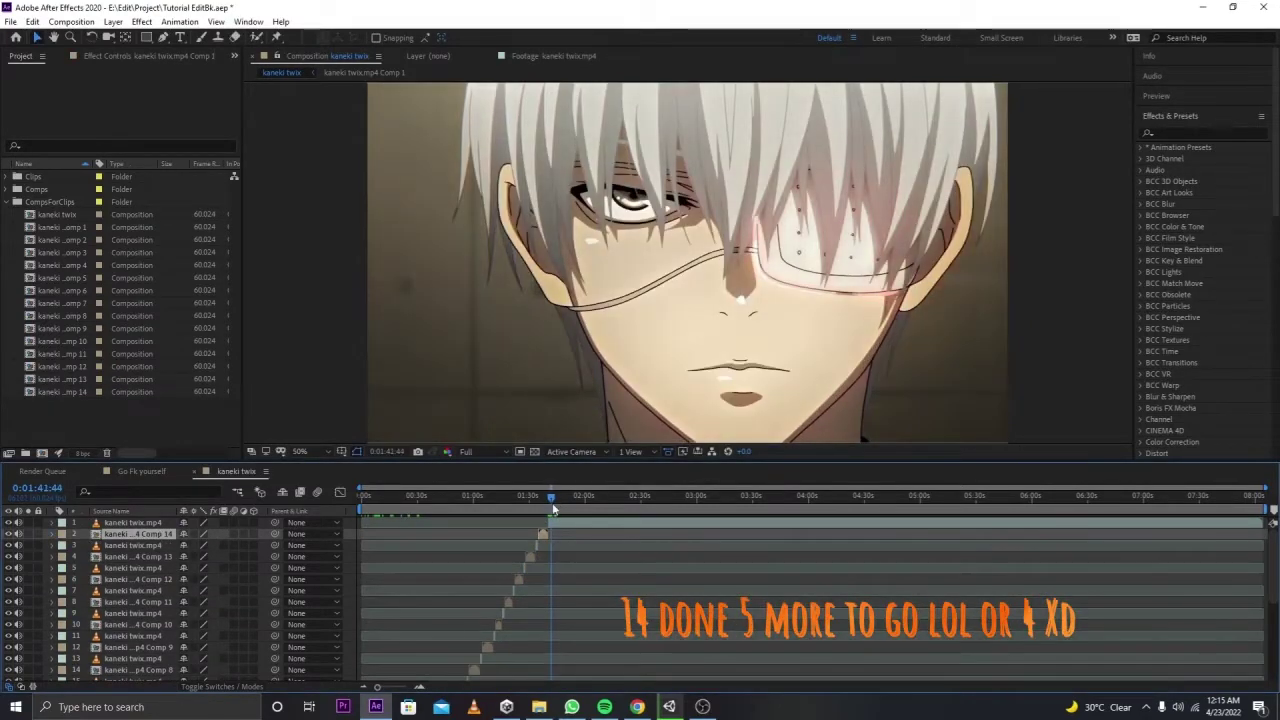
click(556, 522)
click(554, 498)
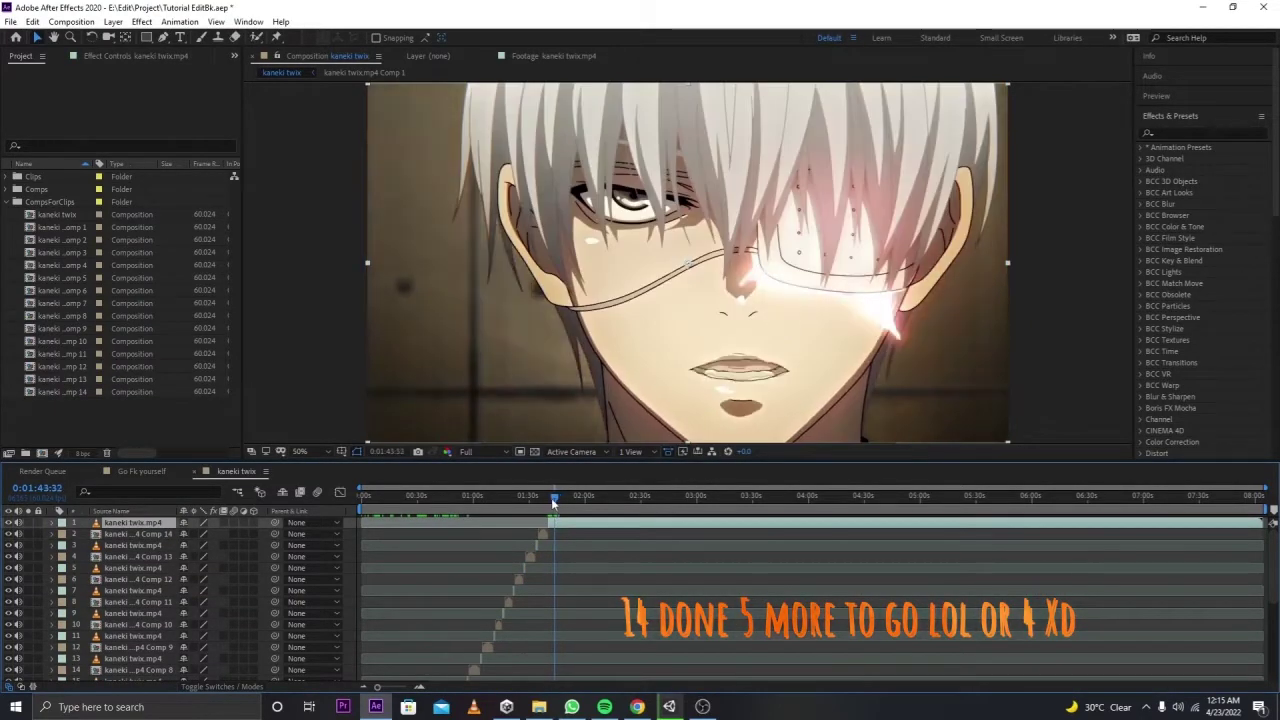
key(ctrl+shift+d)
drag(555, 502, 556, 500)
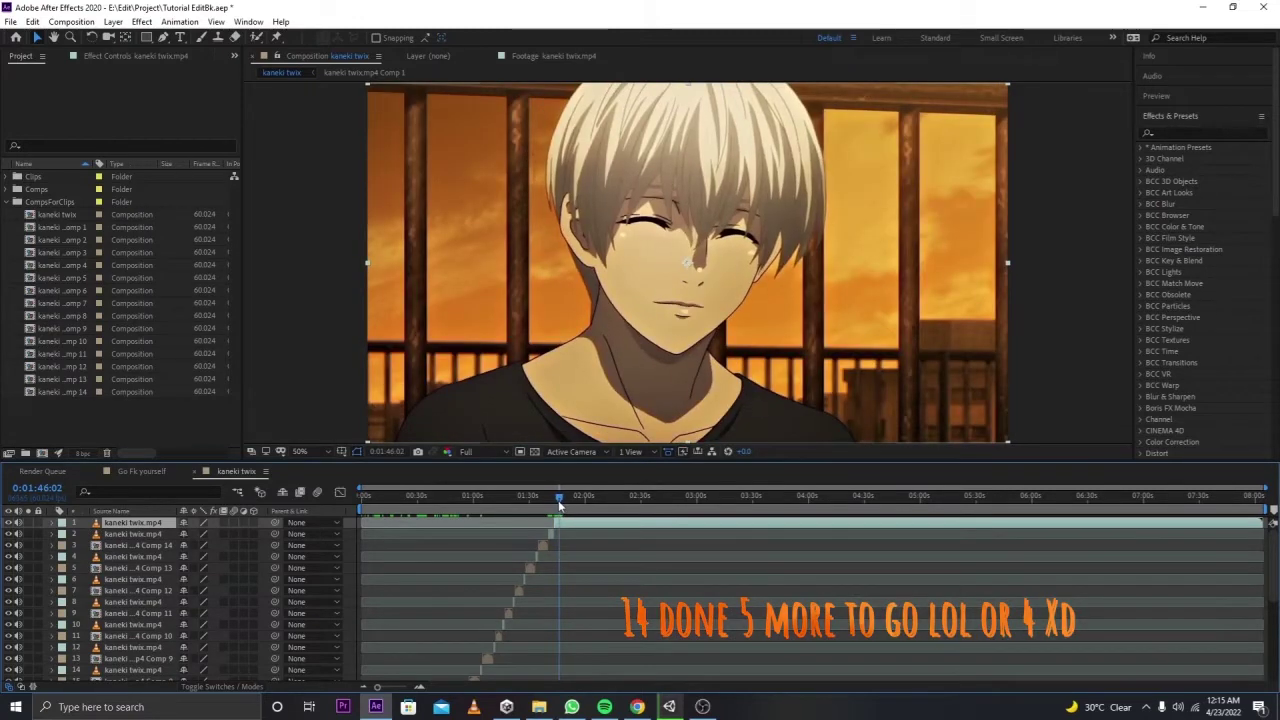
key(ctrl+shift+d)
click(550, 534)
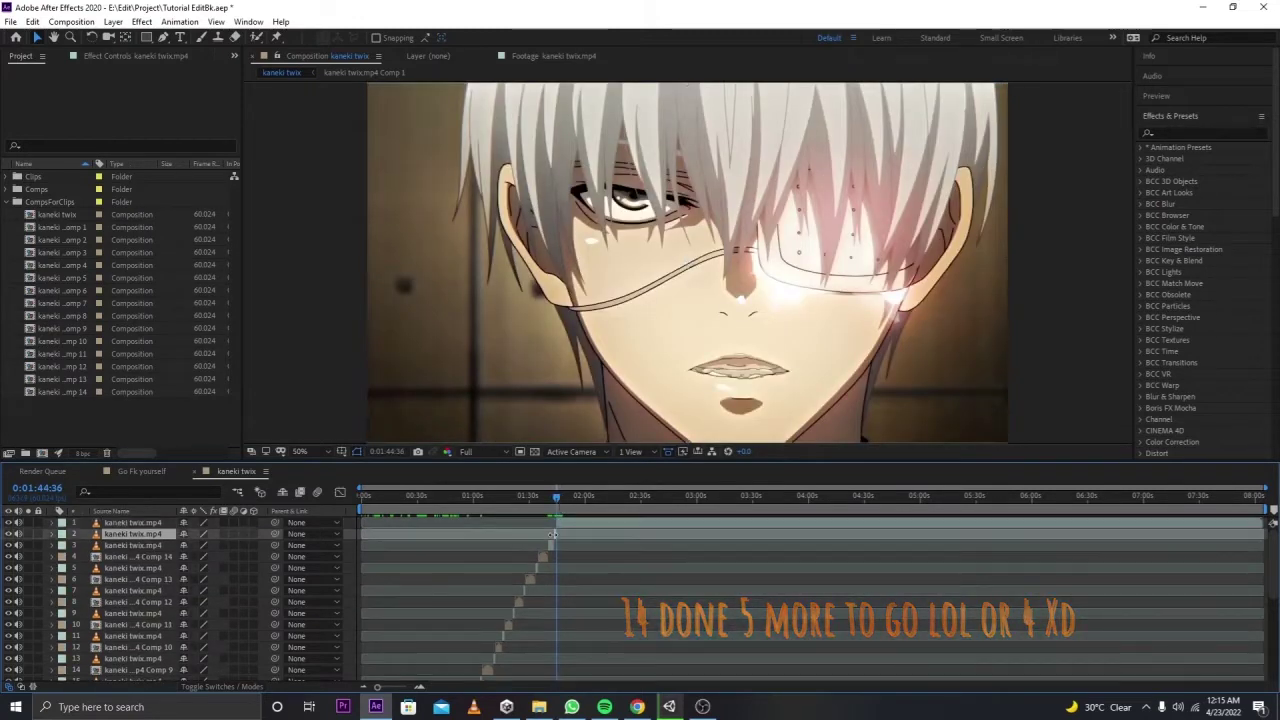
key(ctrl+shift+c)
key(Return)
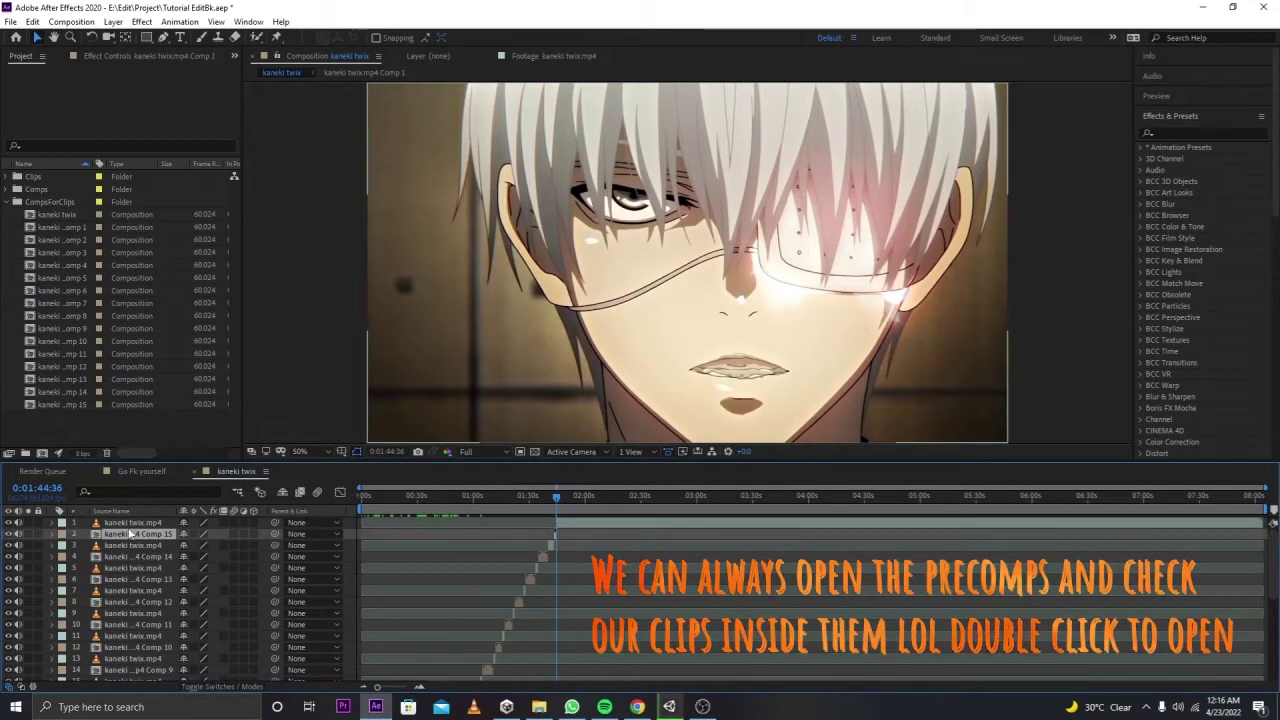
Step: Preview the clip inside Comp 15, then split the footage at the next cut
double_click(130, 533)
drag(434, 515, 376, 520)
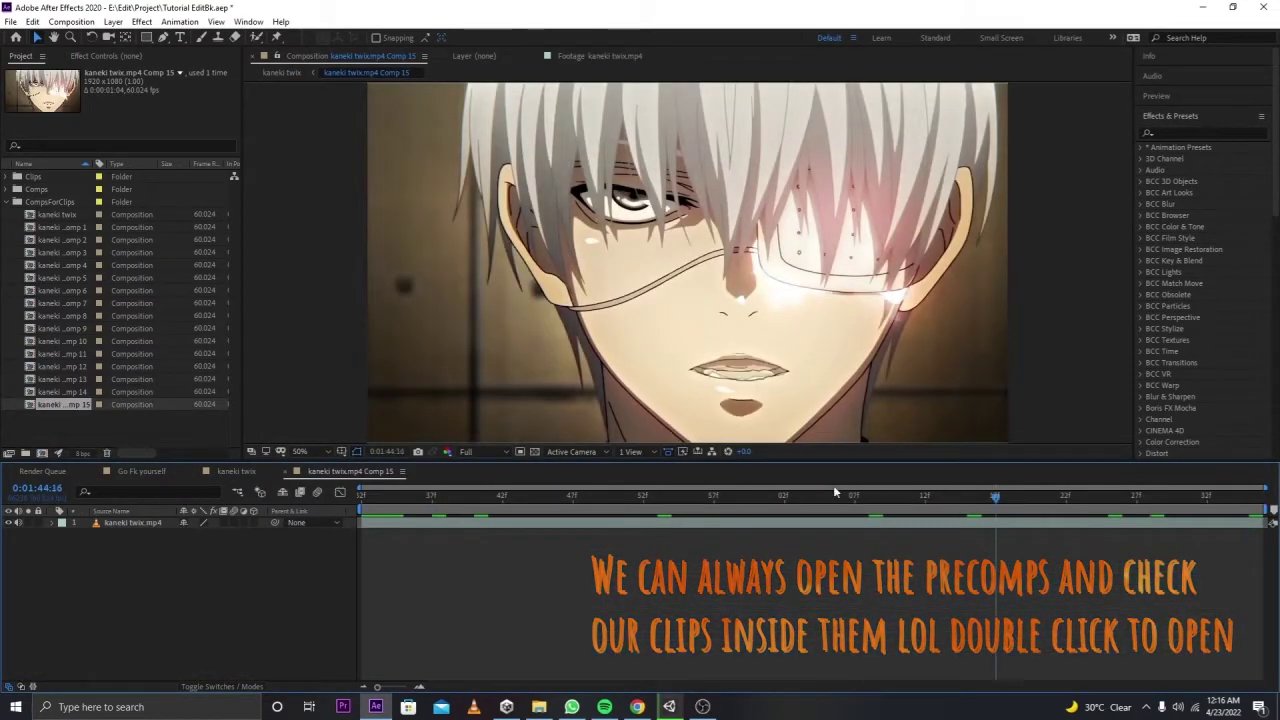
click(289, 471)
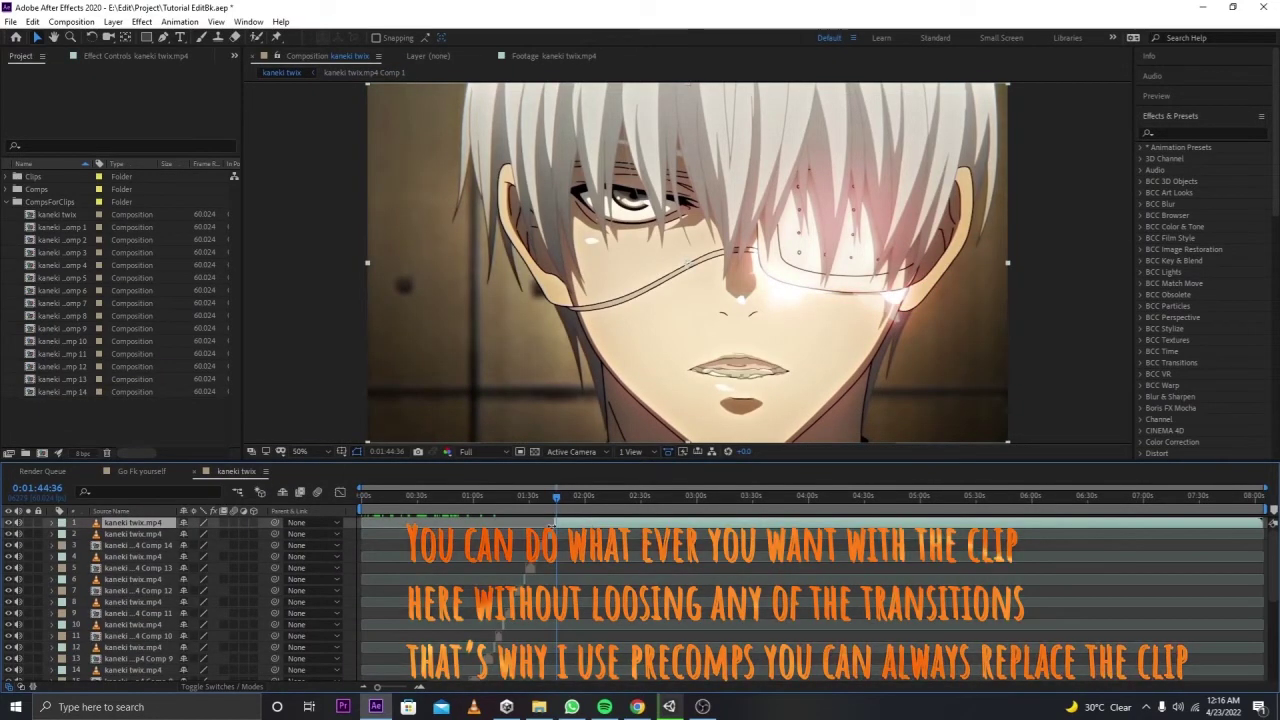
click(552, 512)
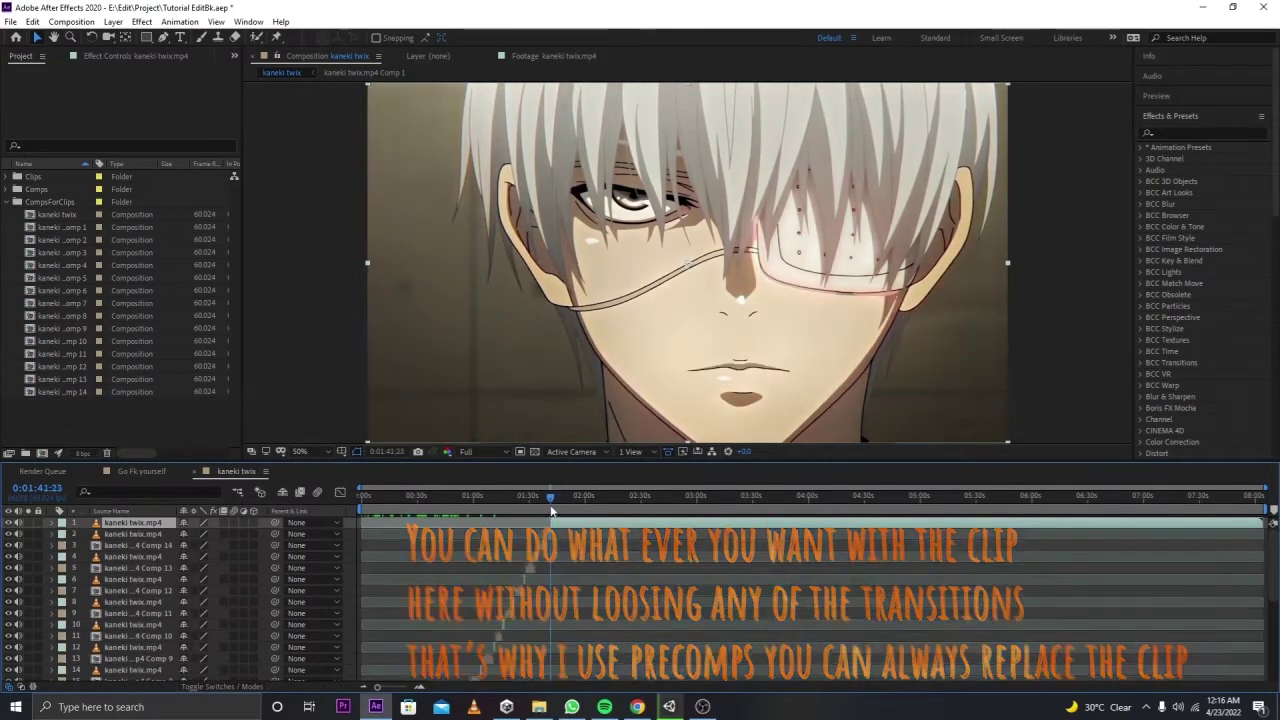
drag(552, 512, 558, 512)
key(ctrl+shift+d)
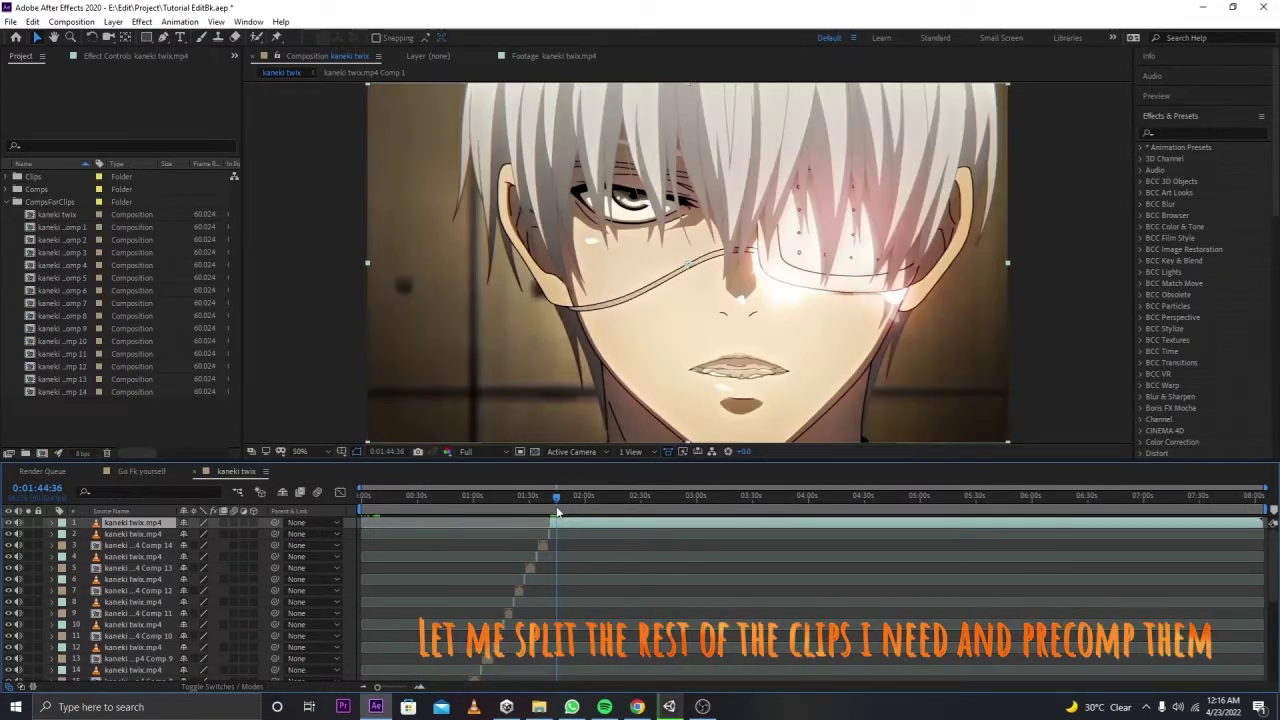
Step: Split the kaneki twix footage at the next beat and precompose the piece as kaneki twix.mp4 Comp 15
key(ctrl+shift+d)
click(551, 532)
key(ctrl+shift+c)
click(651, 440)
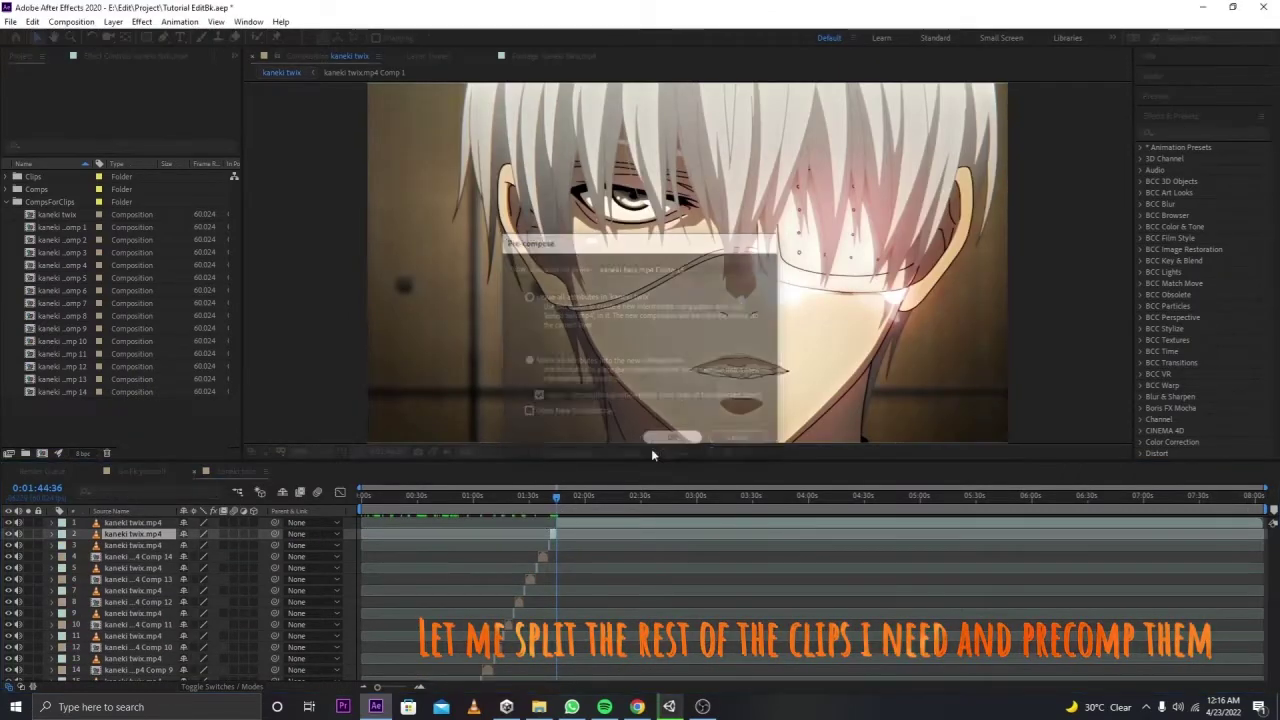
Step: Cut the following beat from the footage and precompose it as kaneki twix.mp4 Comp 16
click(557, 503)
click(556, 522)
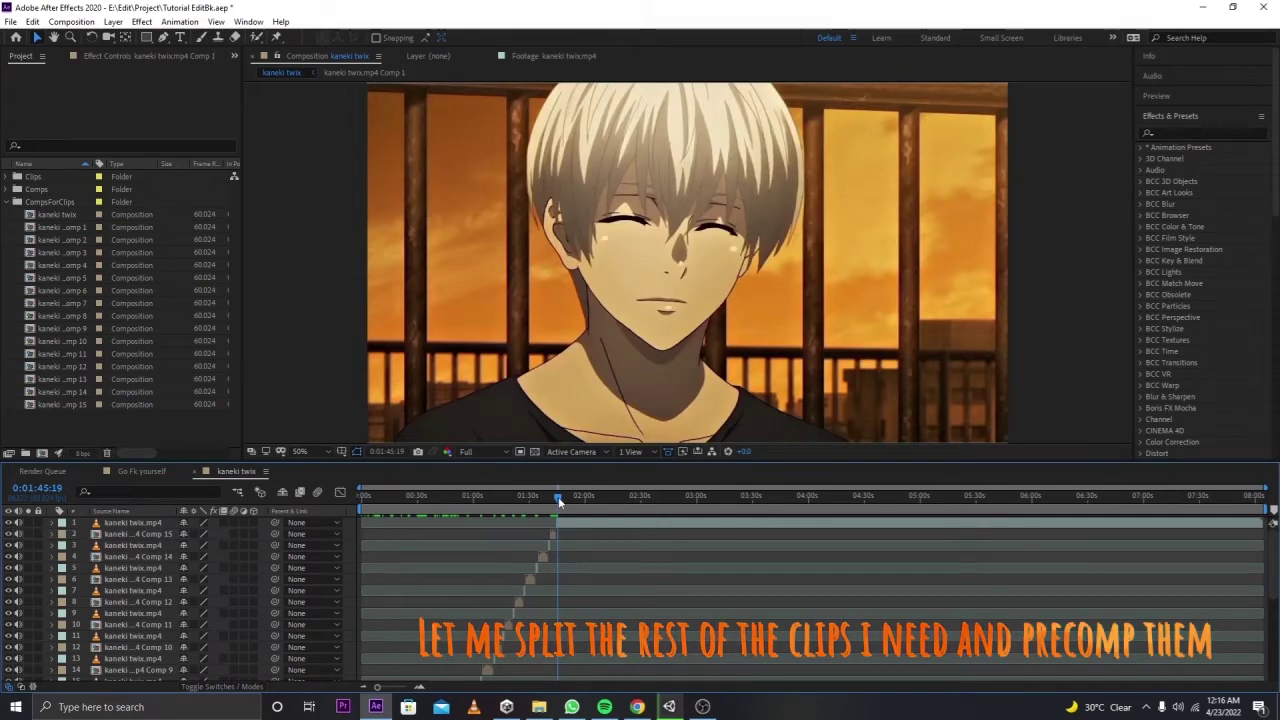
key(ctrl+shift+d)
drag(558, 497, 565, 500)
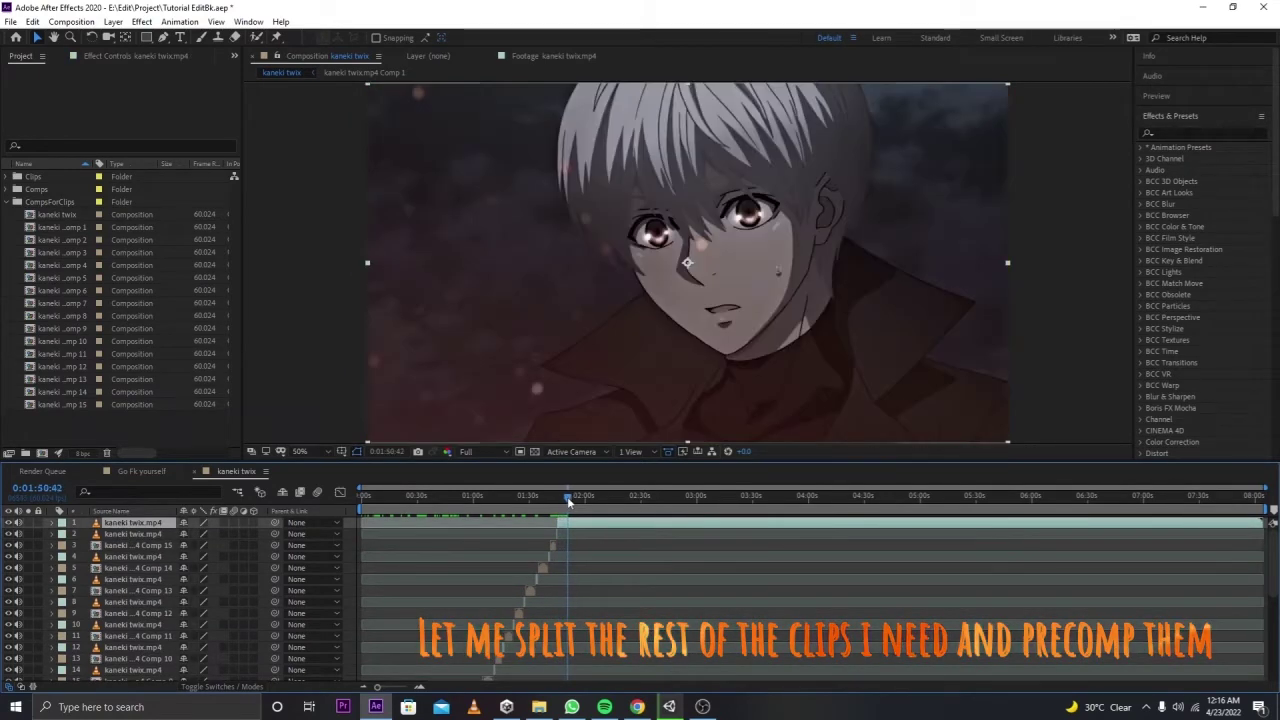
key(ctrl+shift+d)
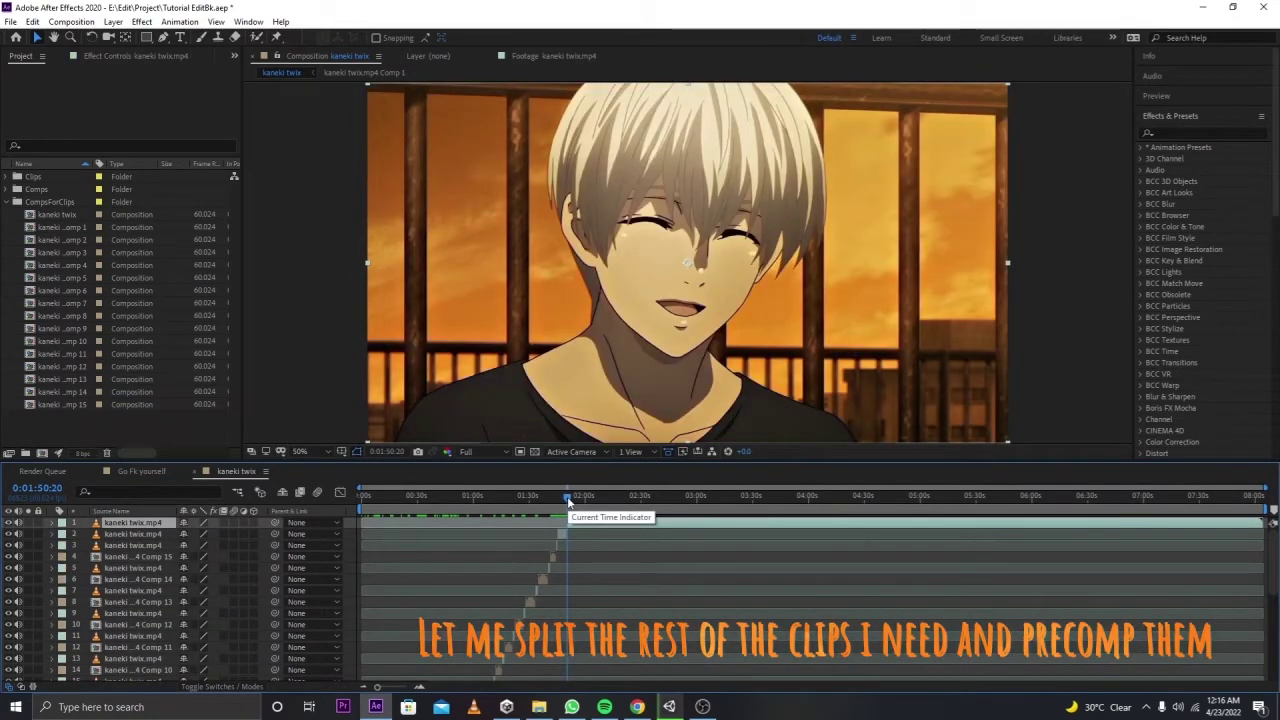
click(519, 534)
key(ctrl+shift+c)
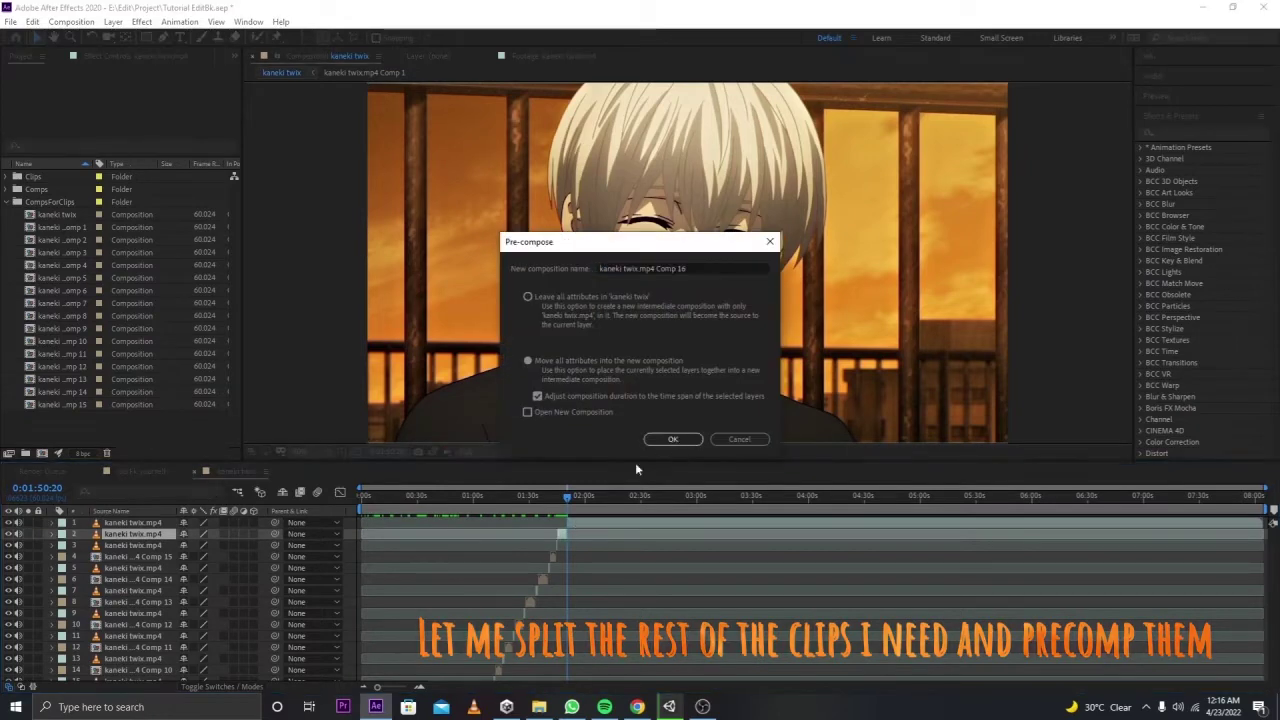
click(673, 440)
Step: Split the footage at 1:56:47 and precompose the piece as kaneki twix.mp4 Comp 17
drag(563, 504, 579, 508)
click(574, 522)
key(ctrl+shift+d)
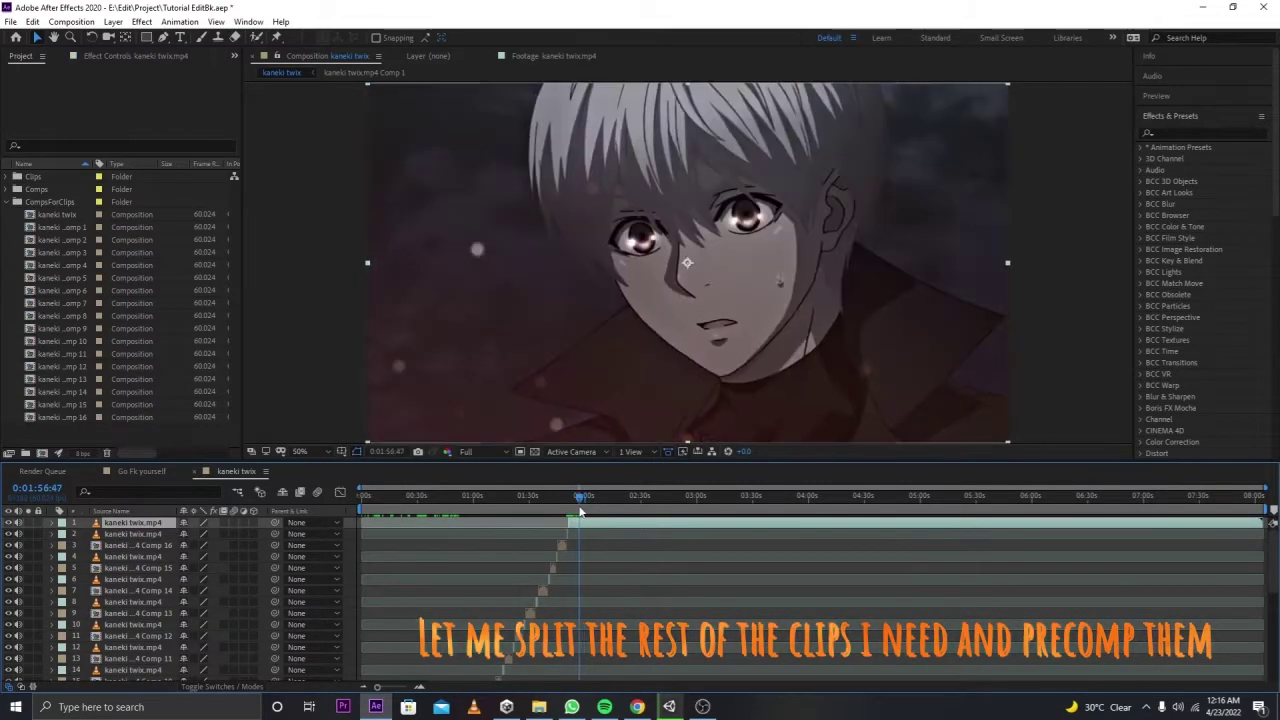
key(ctrl+shift+d)
click(575, 534)
key(ctrl+shift+c)
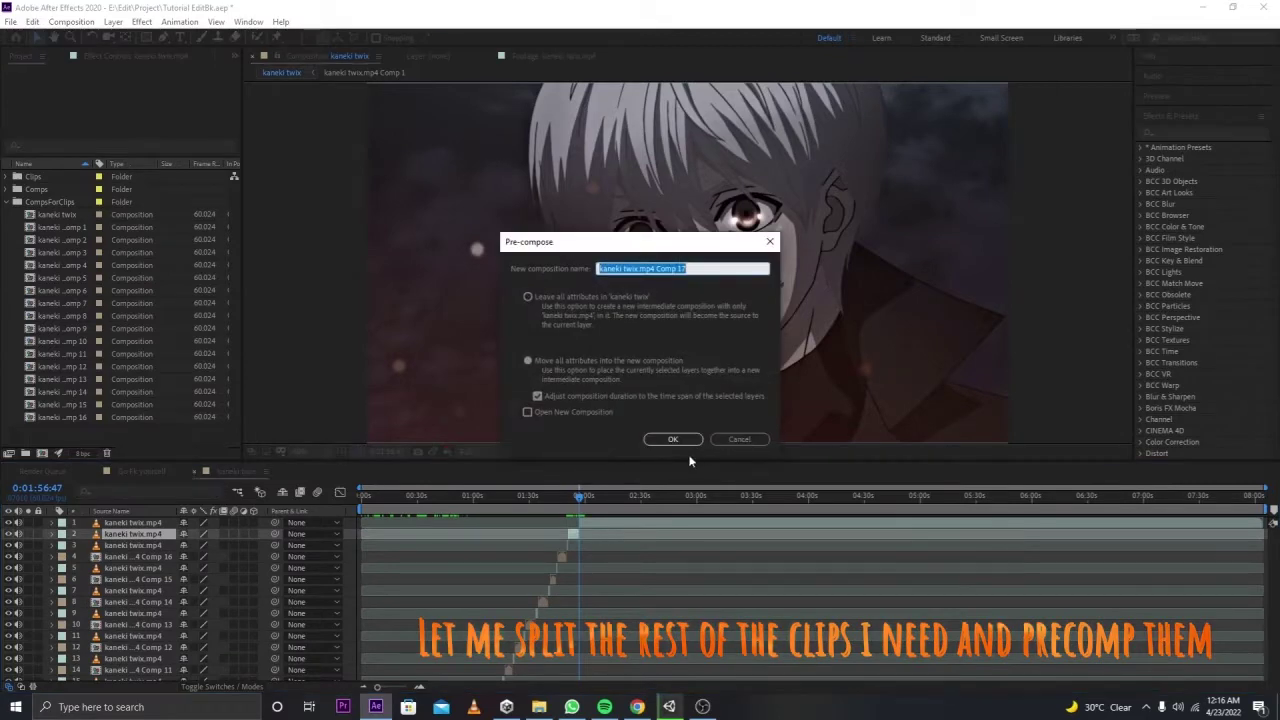
key(Return)
click(586, 506)
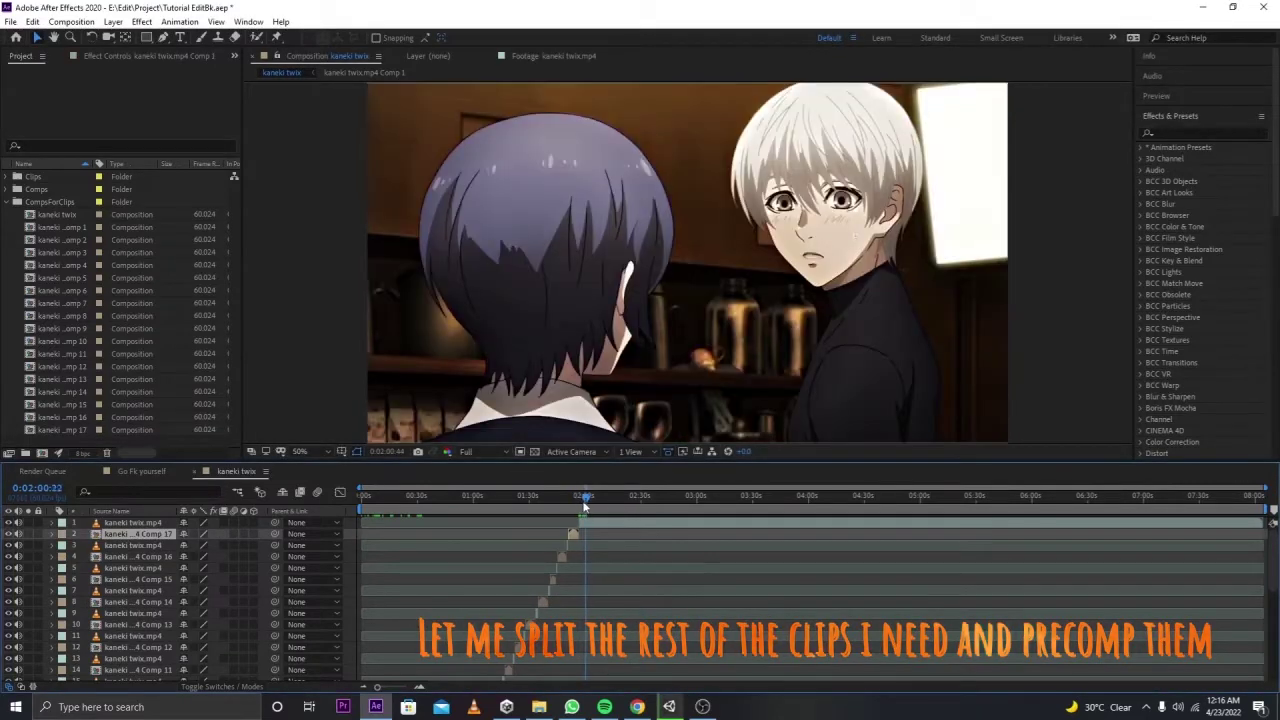
Step: Cut the last beat piece and precompose it as kaneki twix.mp4 Comp 18, then return to Go Fk yourself
click(586, 522)
key(ctrl+shift+d)
drag(586, 506, 596, 506)
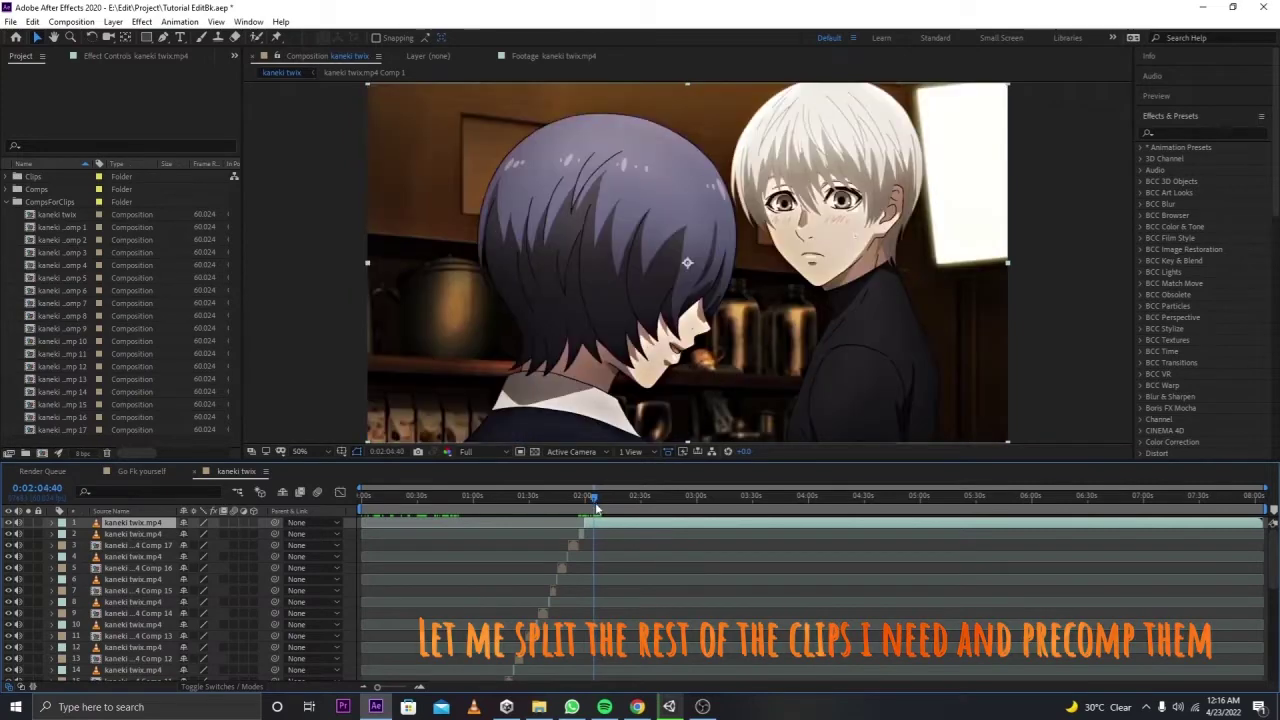
key(ctrl+shift+d)
click(590, 533)
key(ctrl+shift+c)
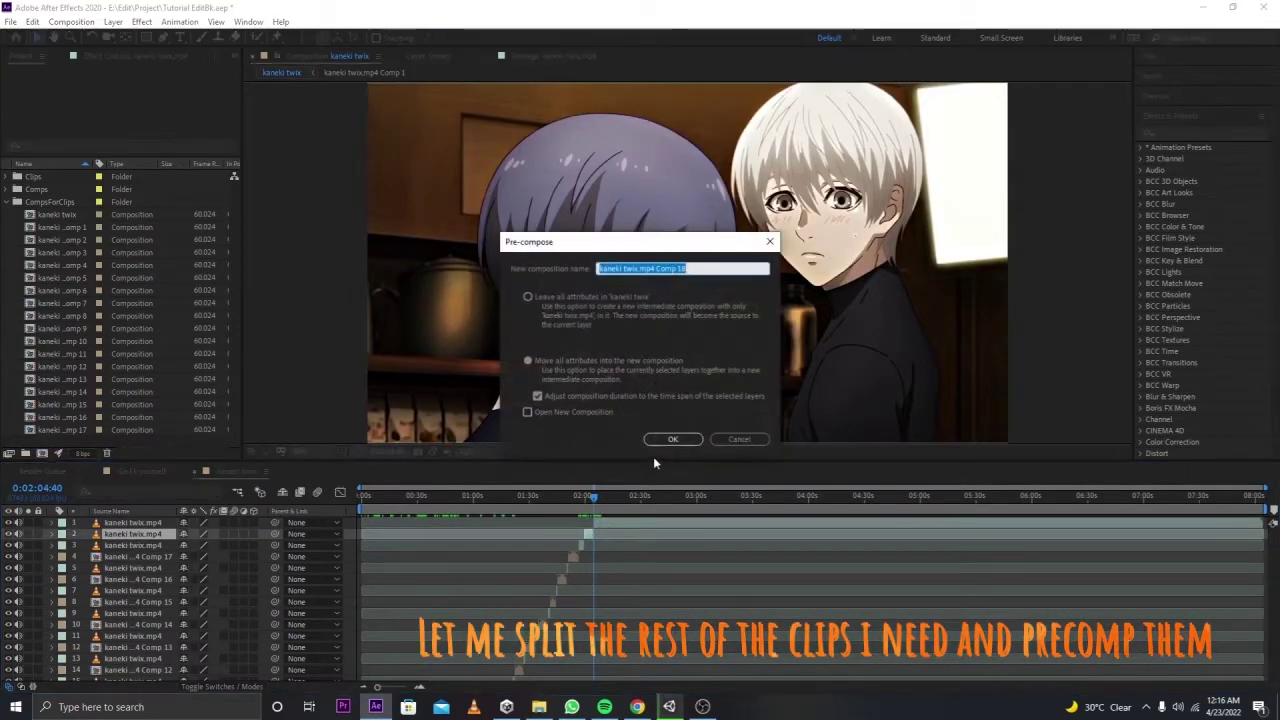
click(666, 437)
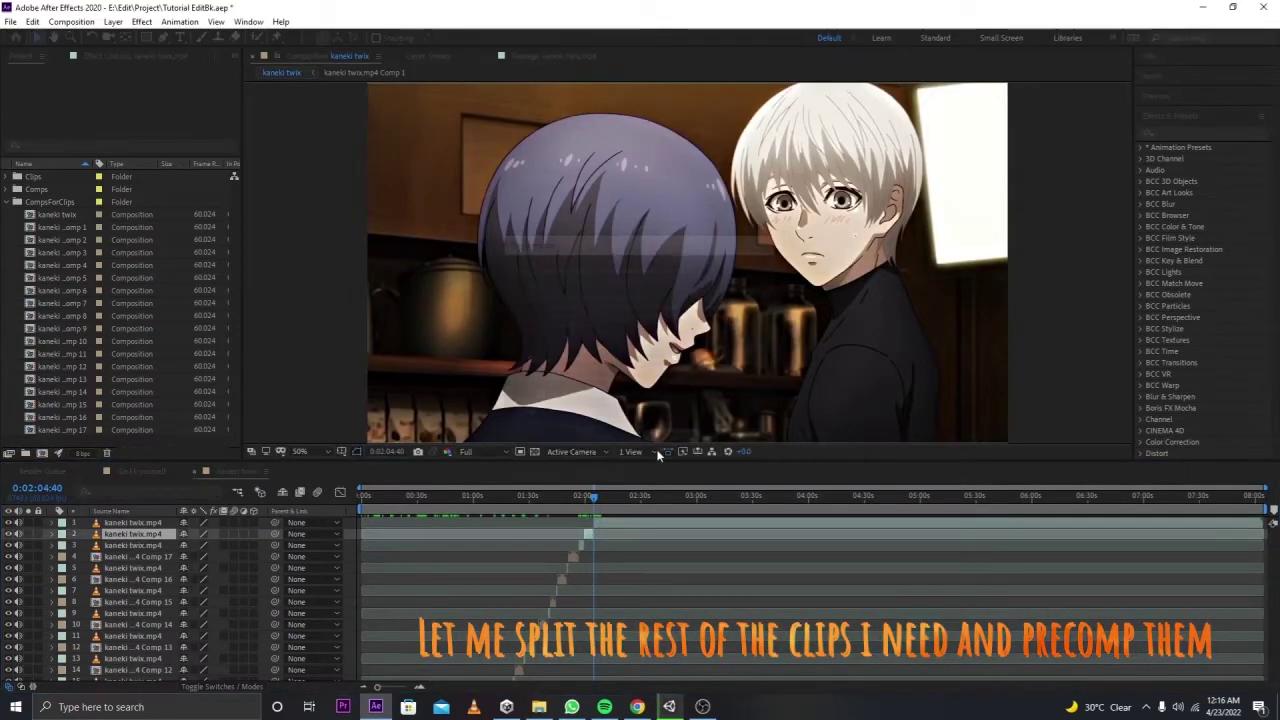
click(141, 471)
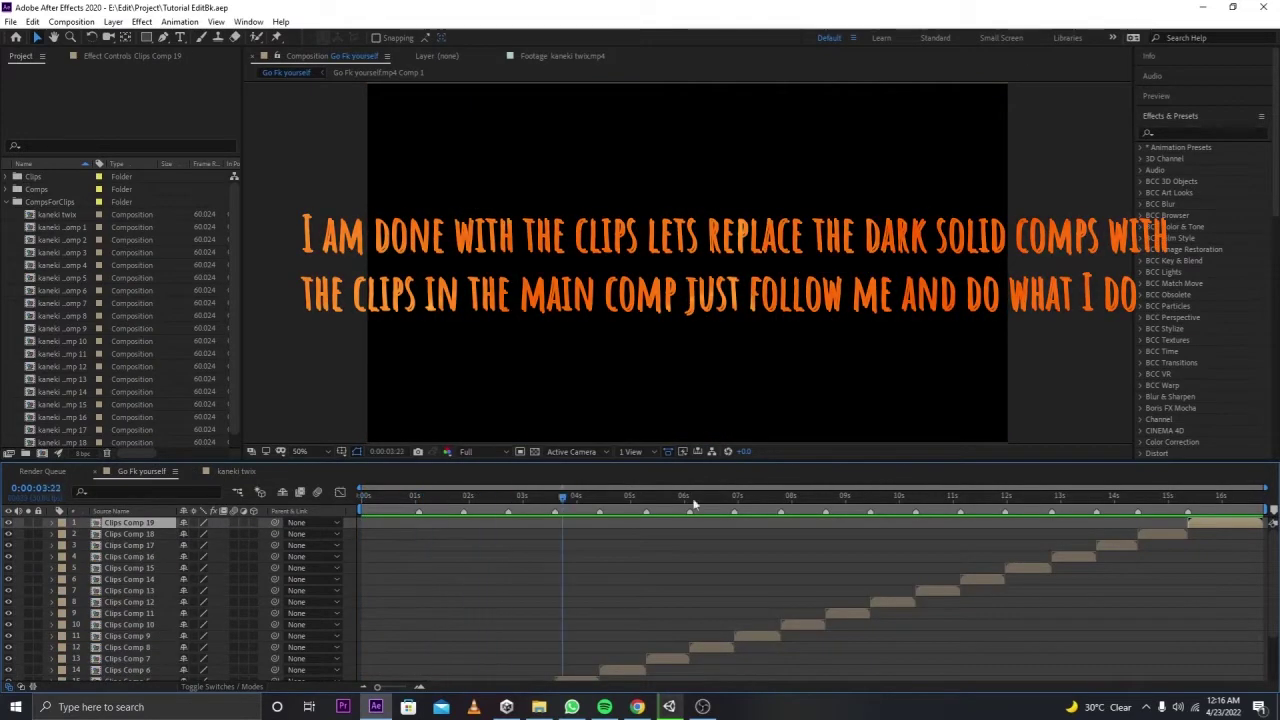
Step: Place the matching kaneki twix clip precomps into Clips Comp 2 and Clips Comp 3
key(End)
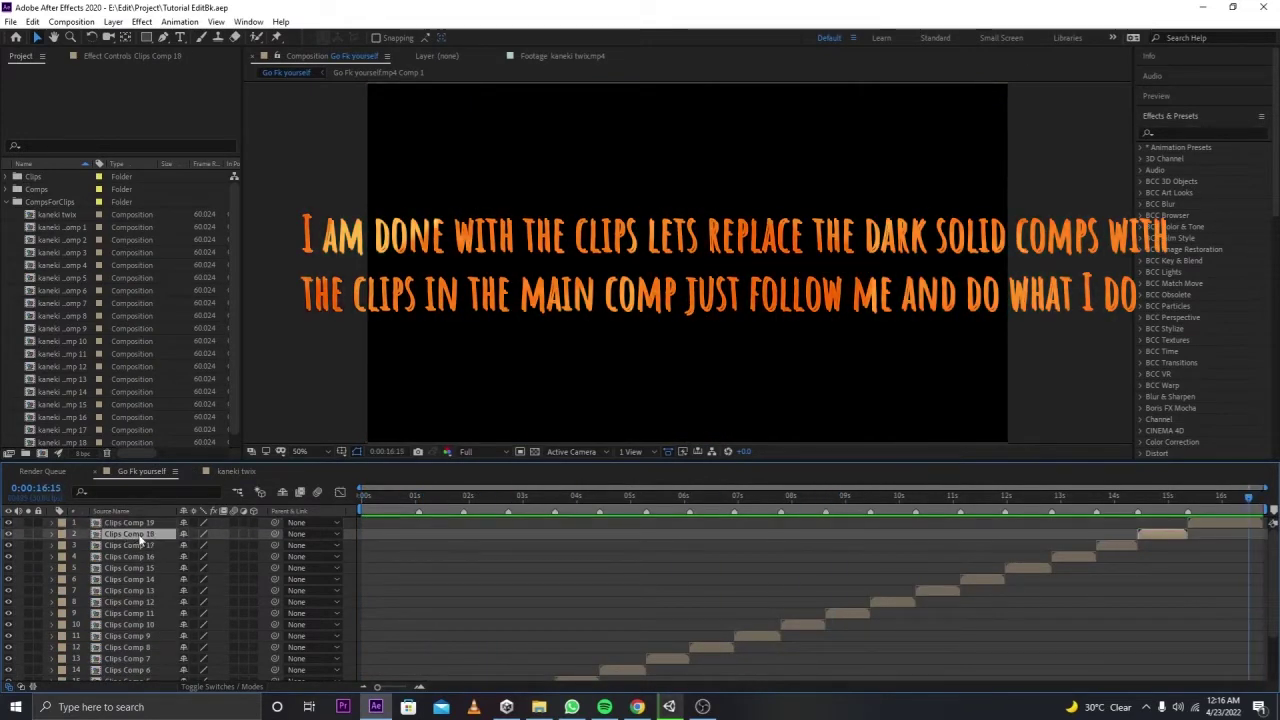
key(Home)
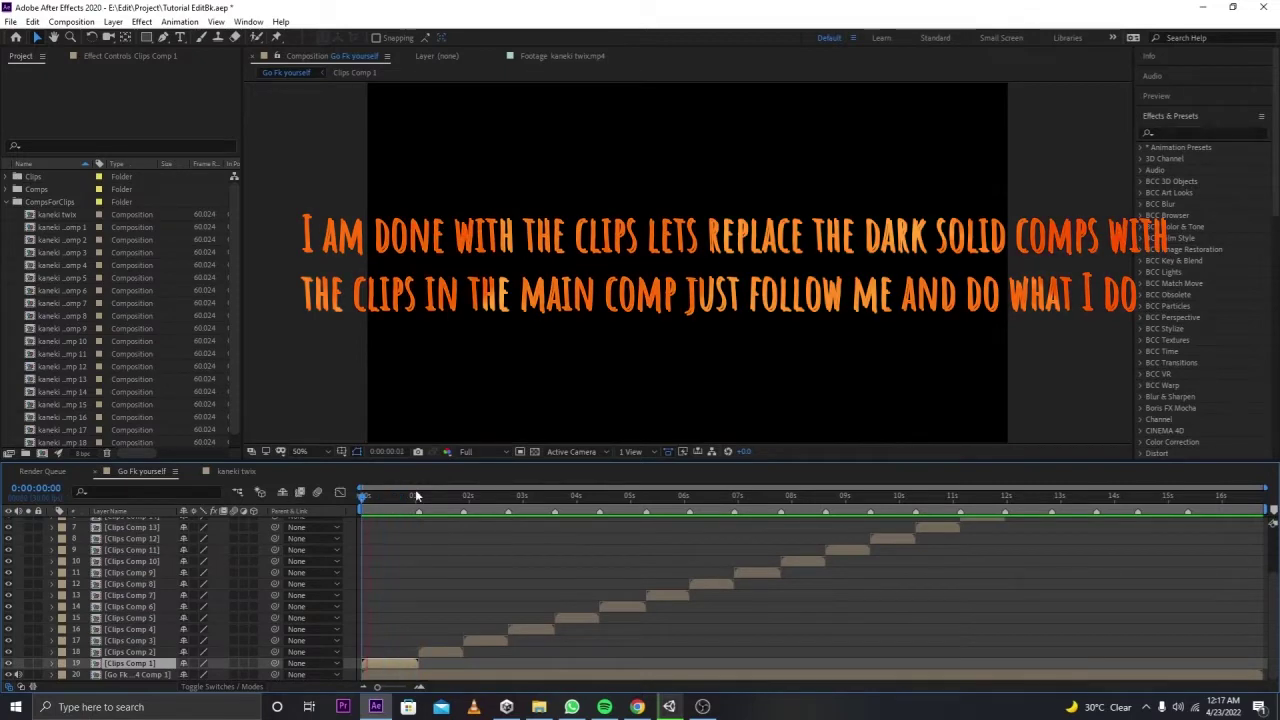
click(433, 497)
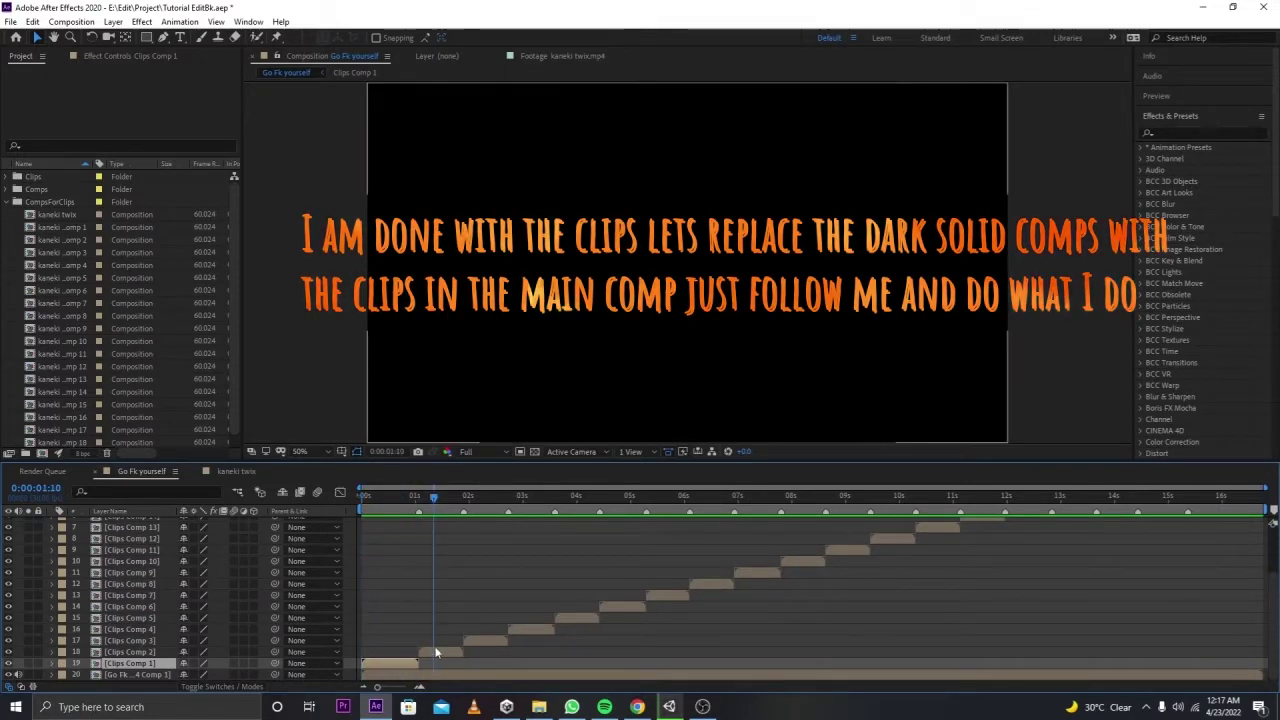
click(130, 651)
double_click(140, 653)
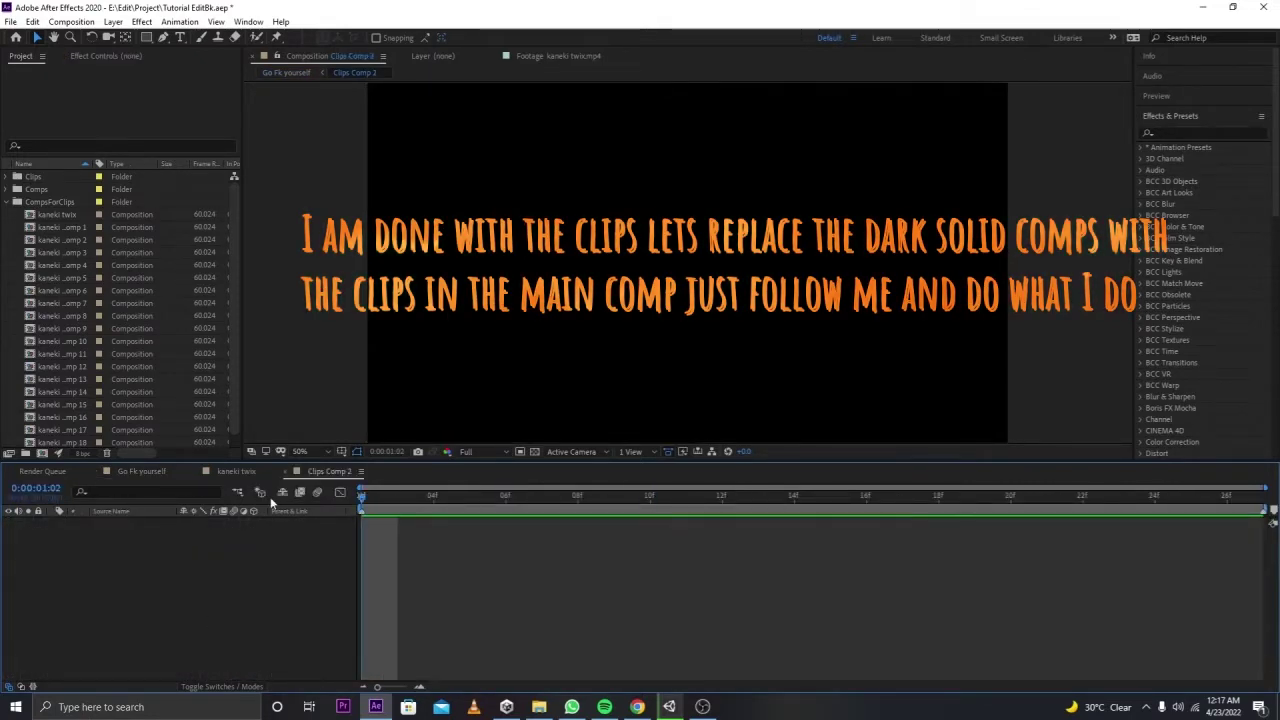
drag(76, 232, 200, 560)
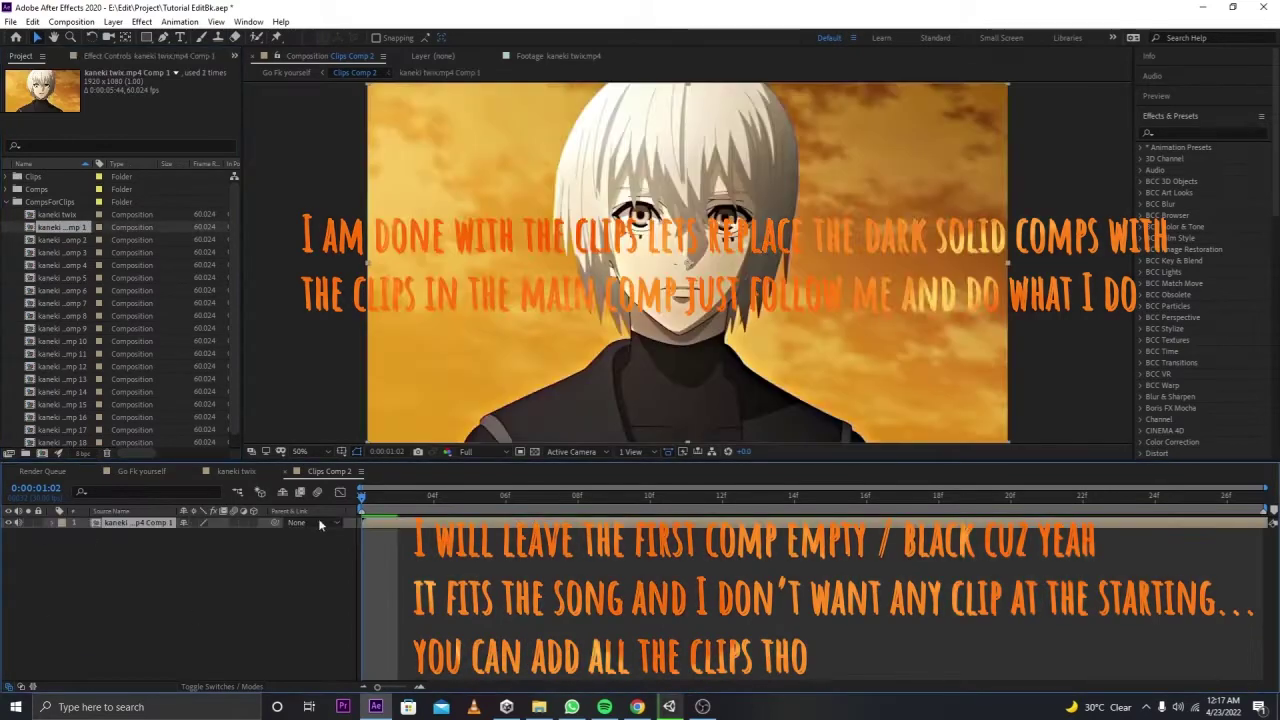
click(285, 473)
click(180, 473)
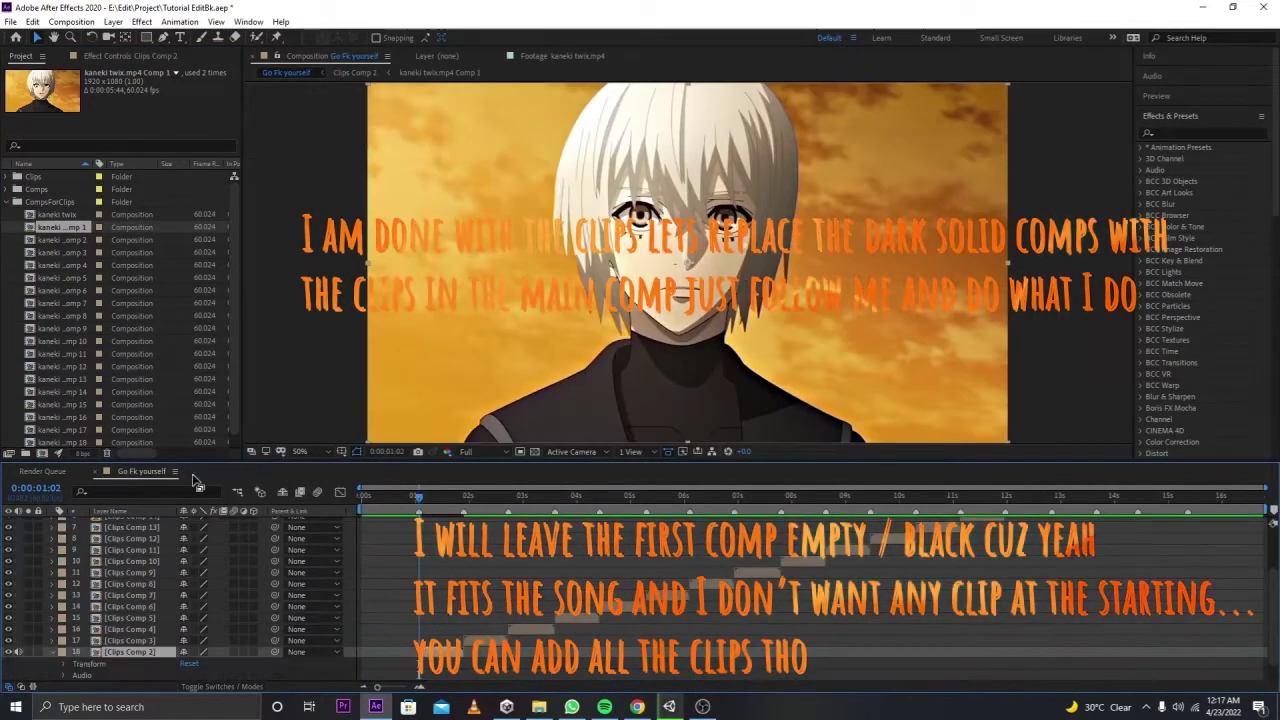
double_click(145, 637)
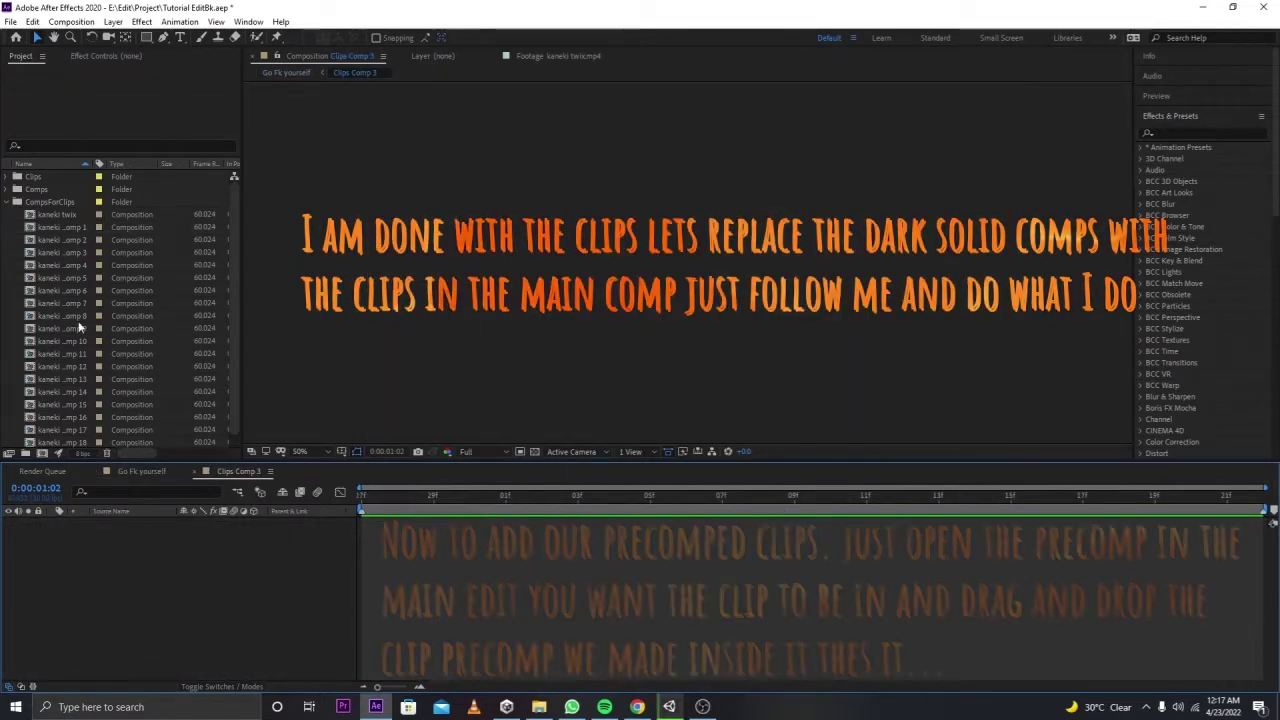
drag(66, 240, 157, 603)
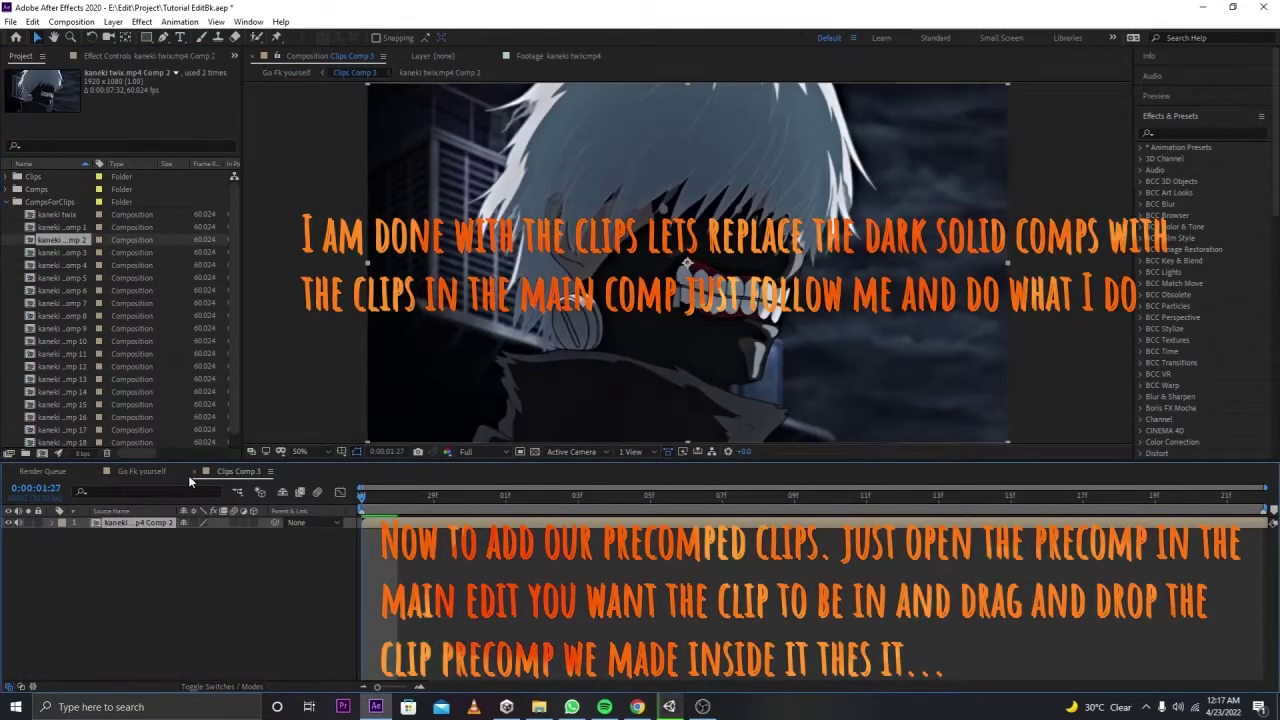
click(196, 471)
Step: Fill Clips Comp 4, 5 and 6 with their matching kaneki twix clip precomps
double_click(139, 625)
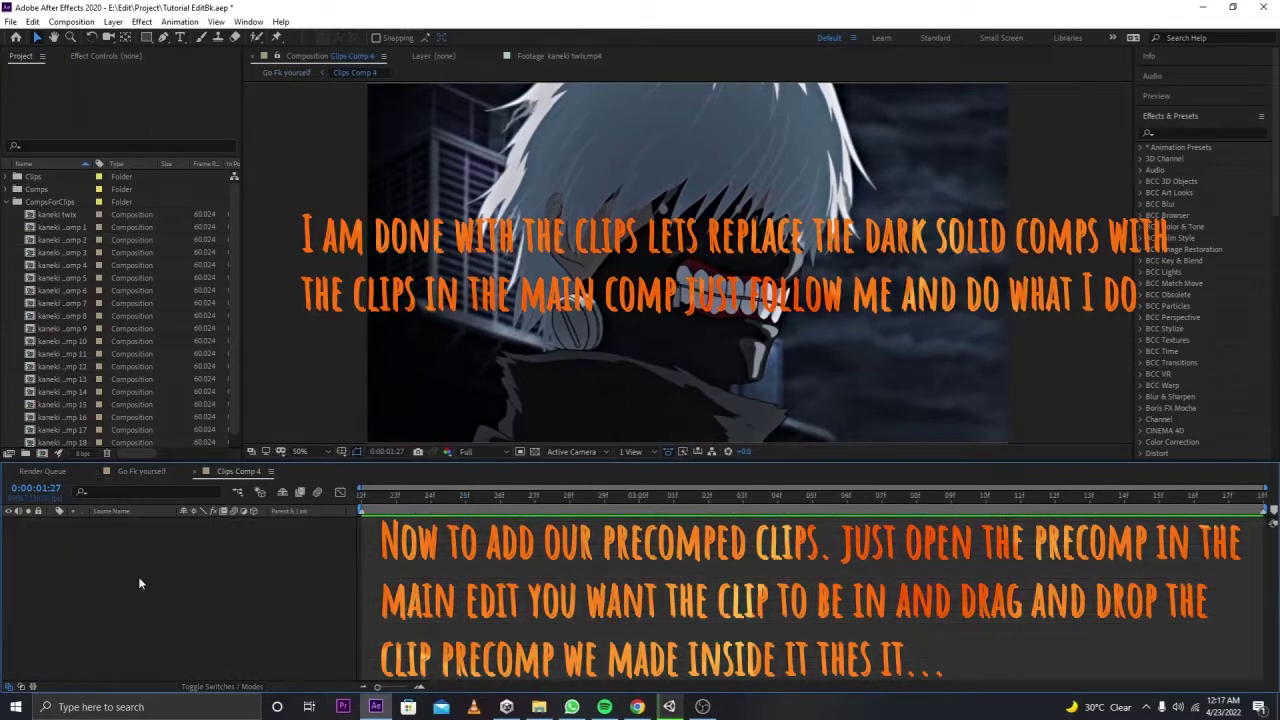
drag(76, 250, 135, 606)
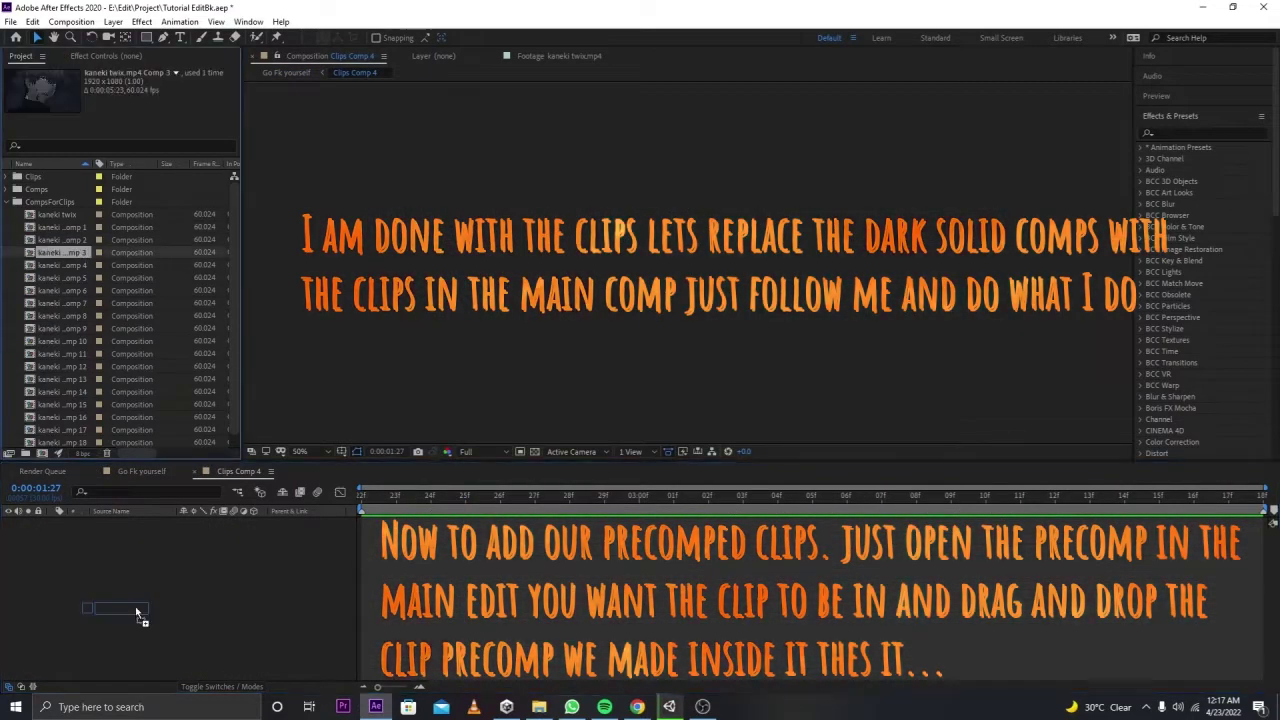
click(197, 472)
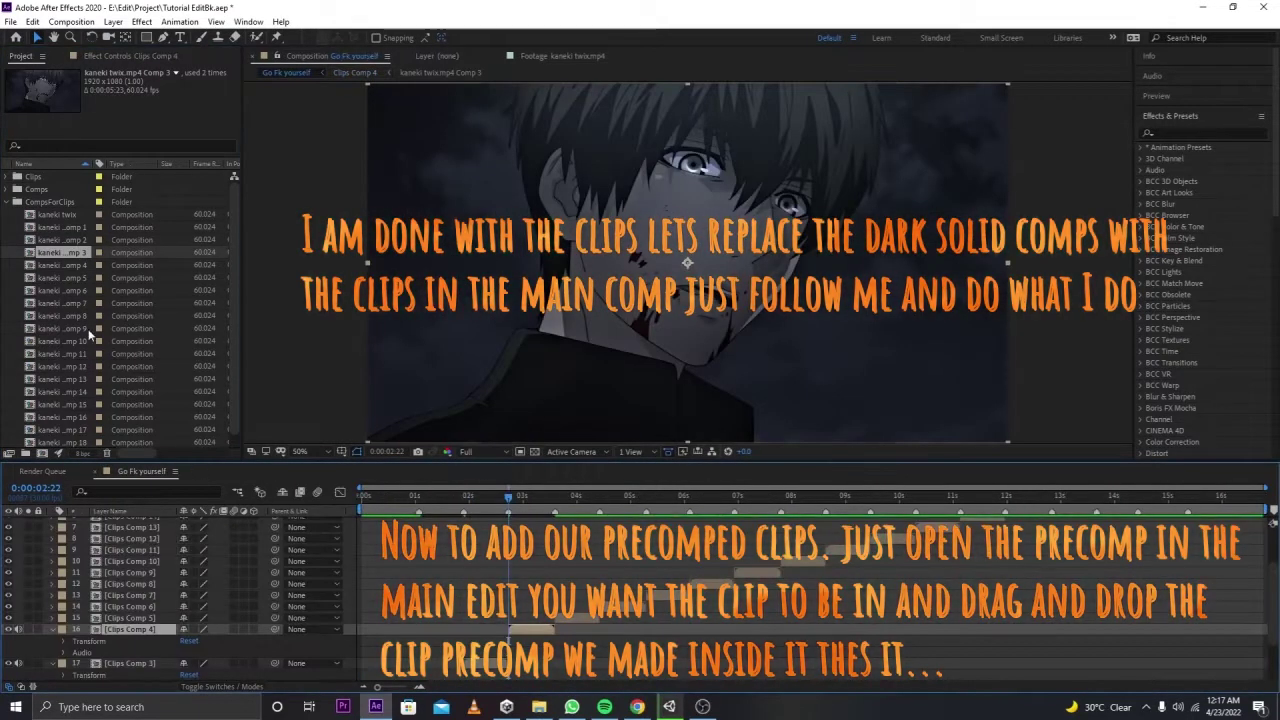
double_click(158, 615)
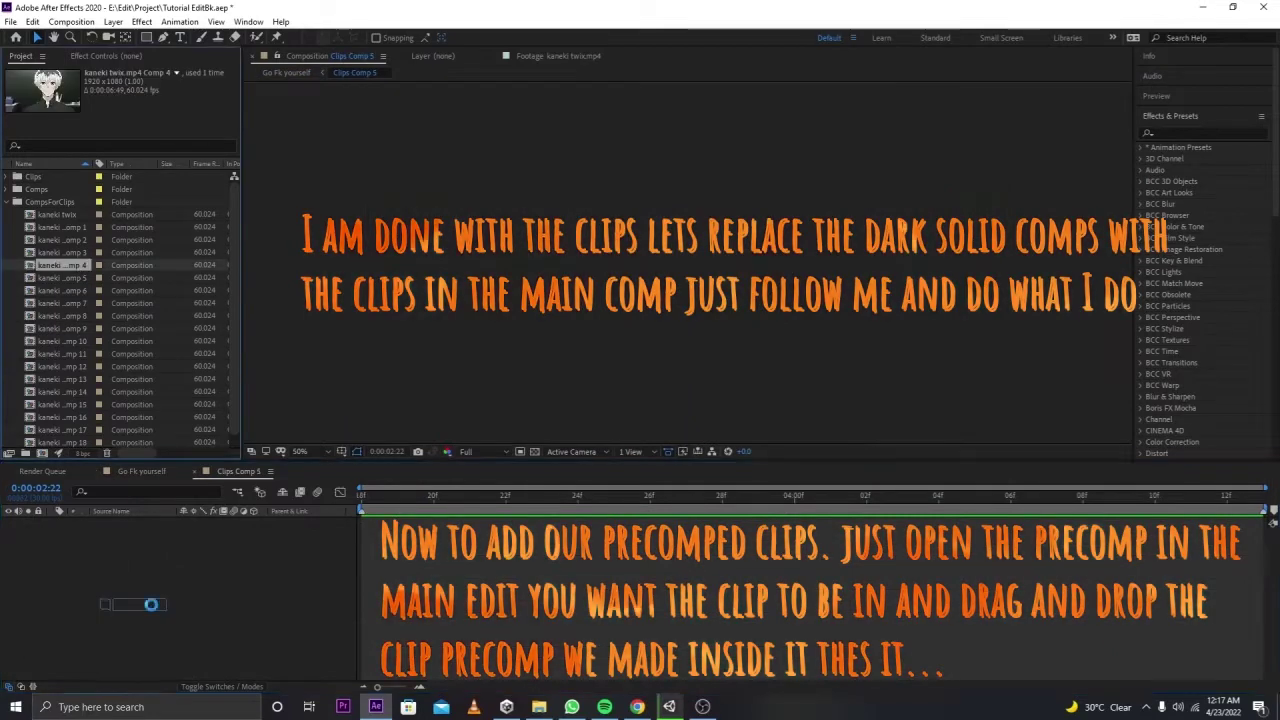
drag(77, 268, 140, 560)
click(197, 471)
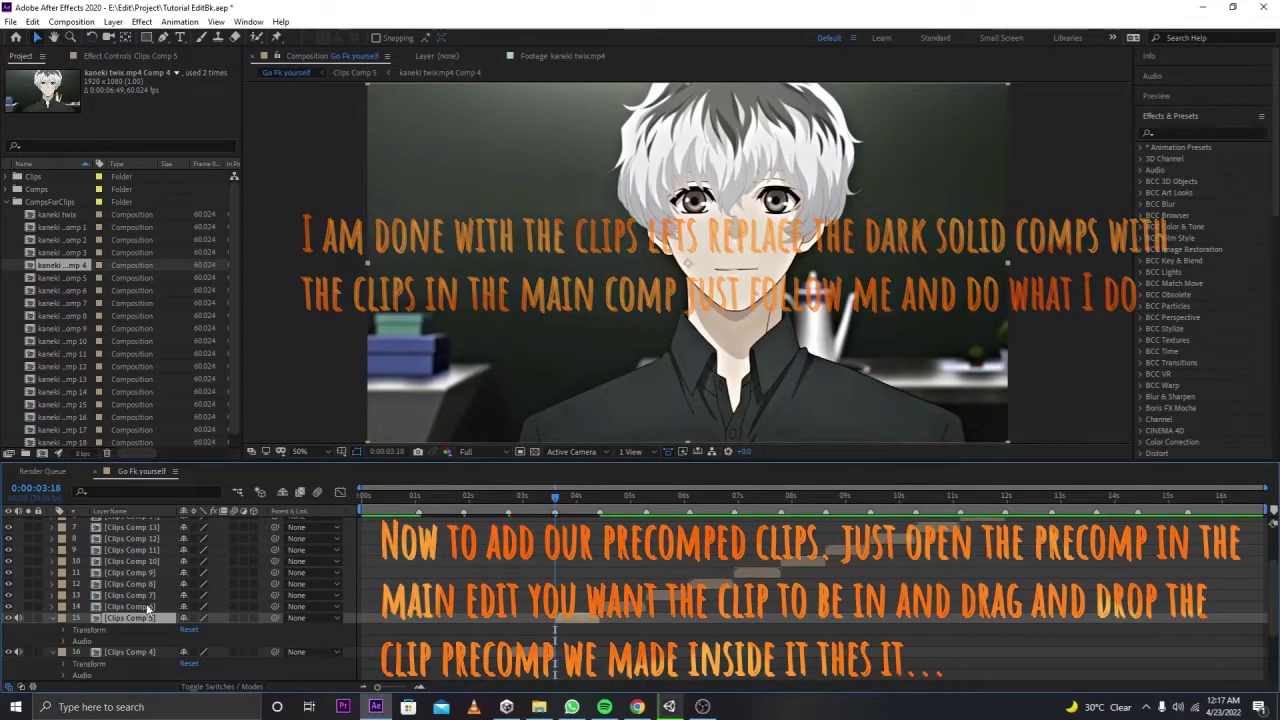
double_click(130, 606)
drag(70, 277, 178, 575)
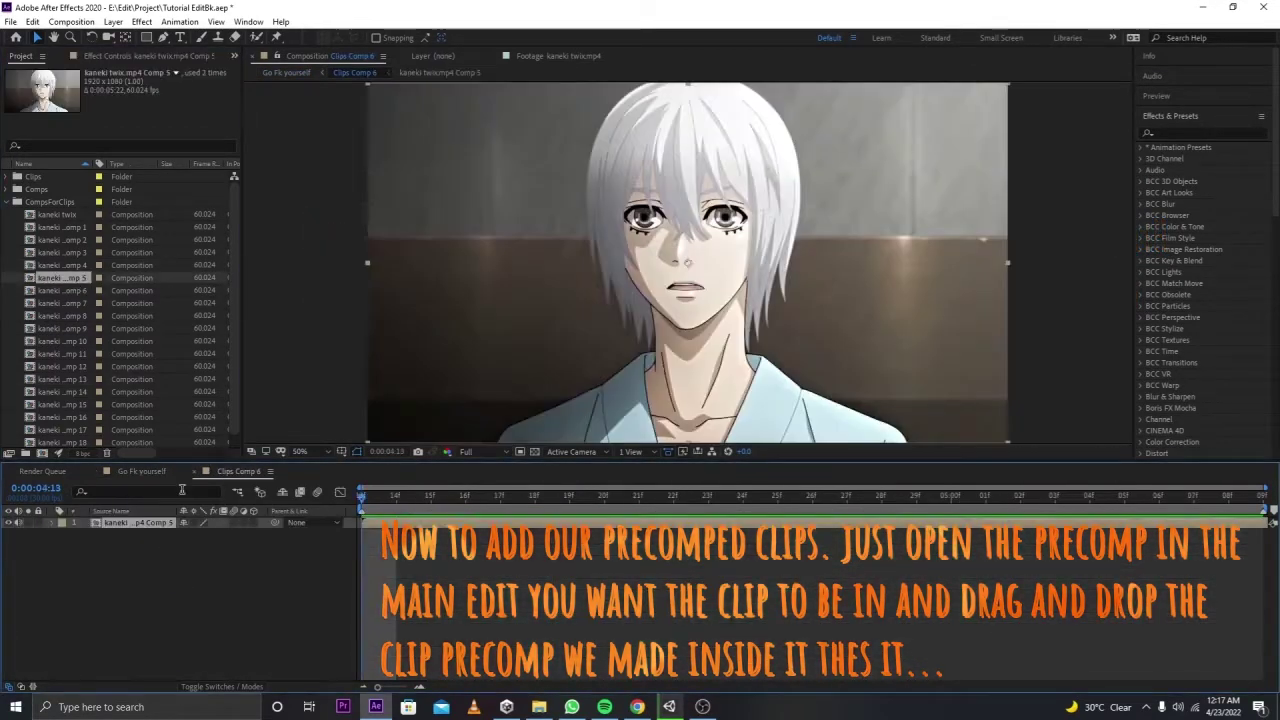
click(193, 471)
Step: Put the matching kaneki twix precomps into Clips Comp 7 and Clips Comp 8
click(165, 596)
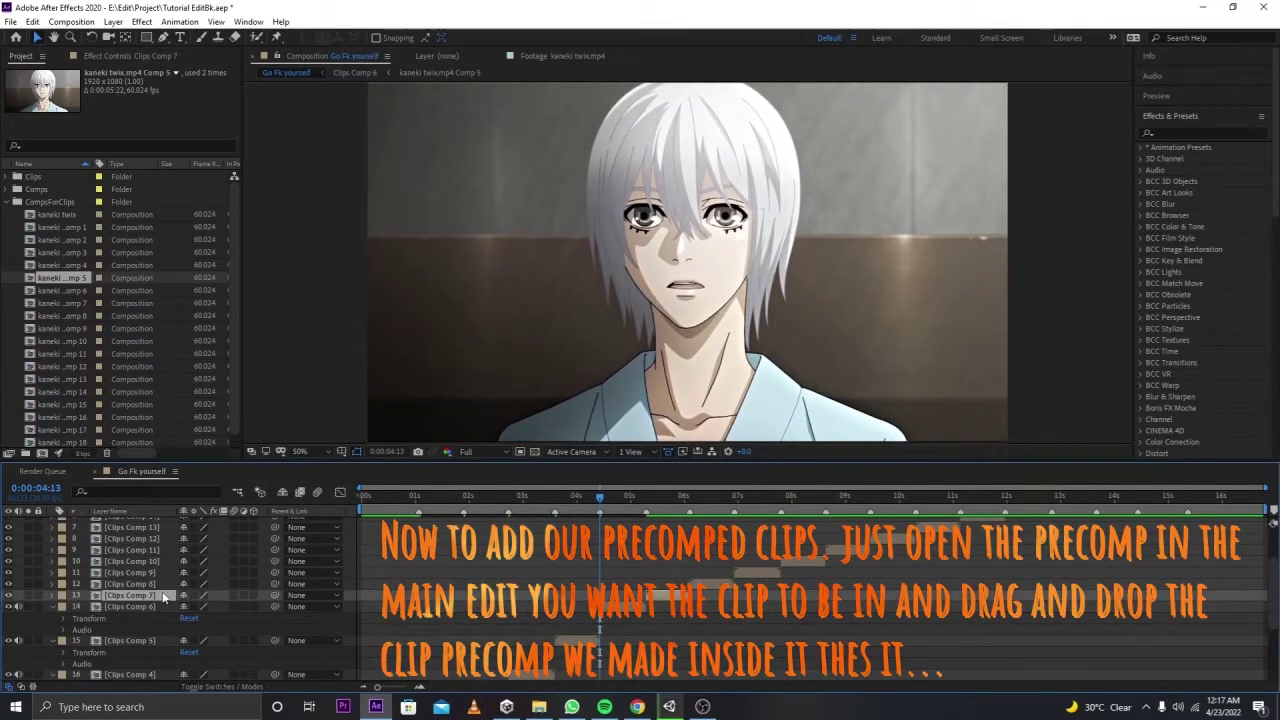
double_click(145, 595)
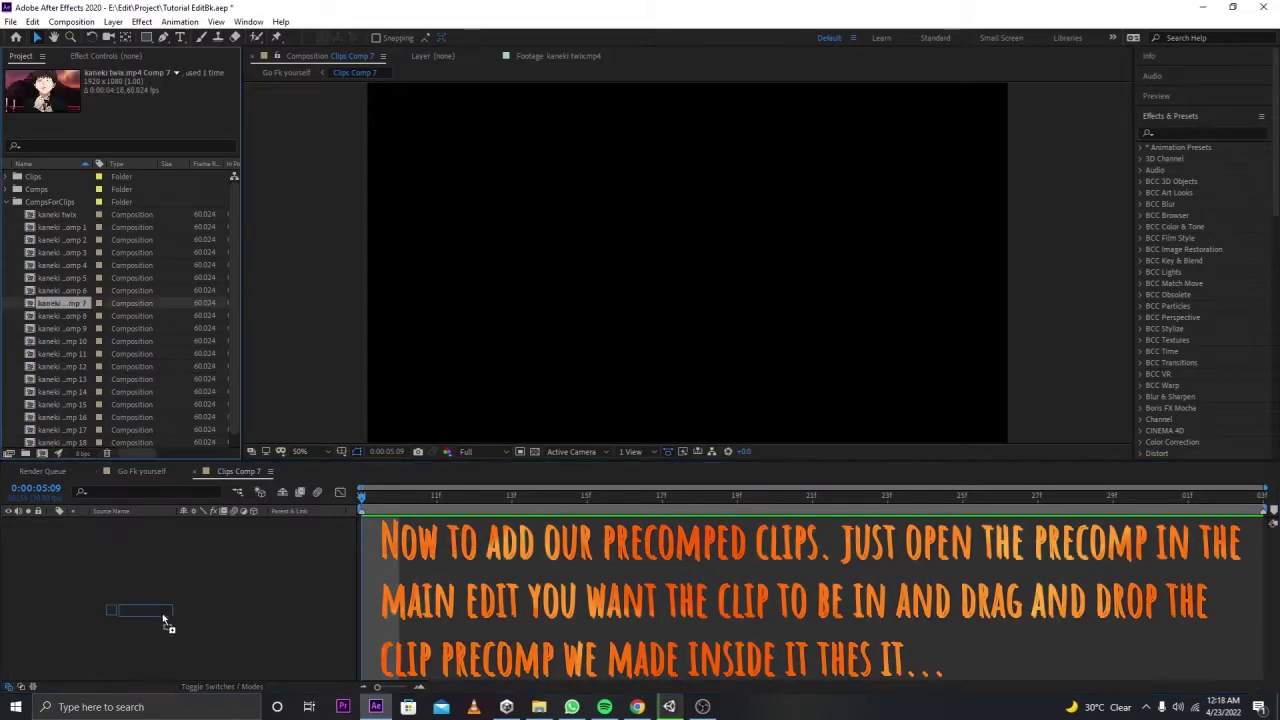
drag(79, 305, 157, 563)
double_click(55, 315)
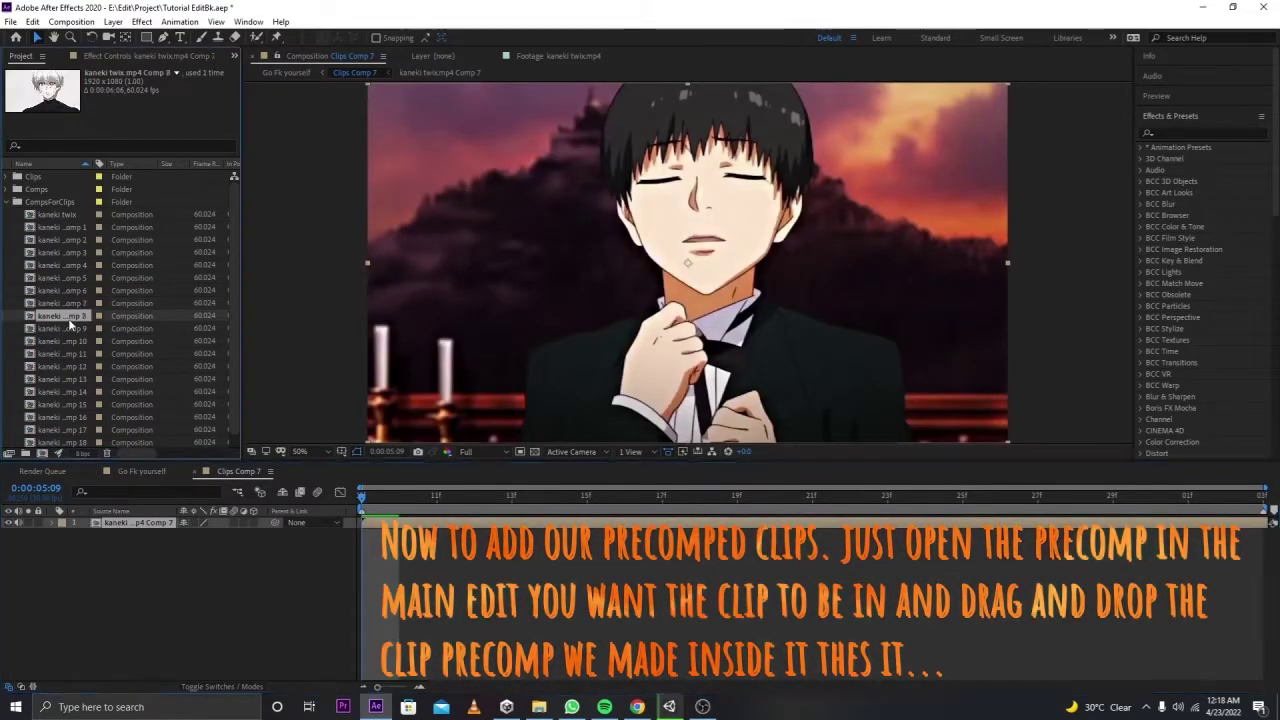
click(157, 472)
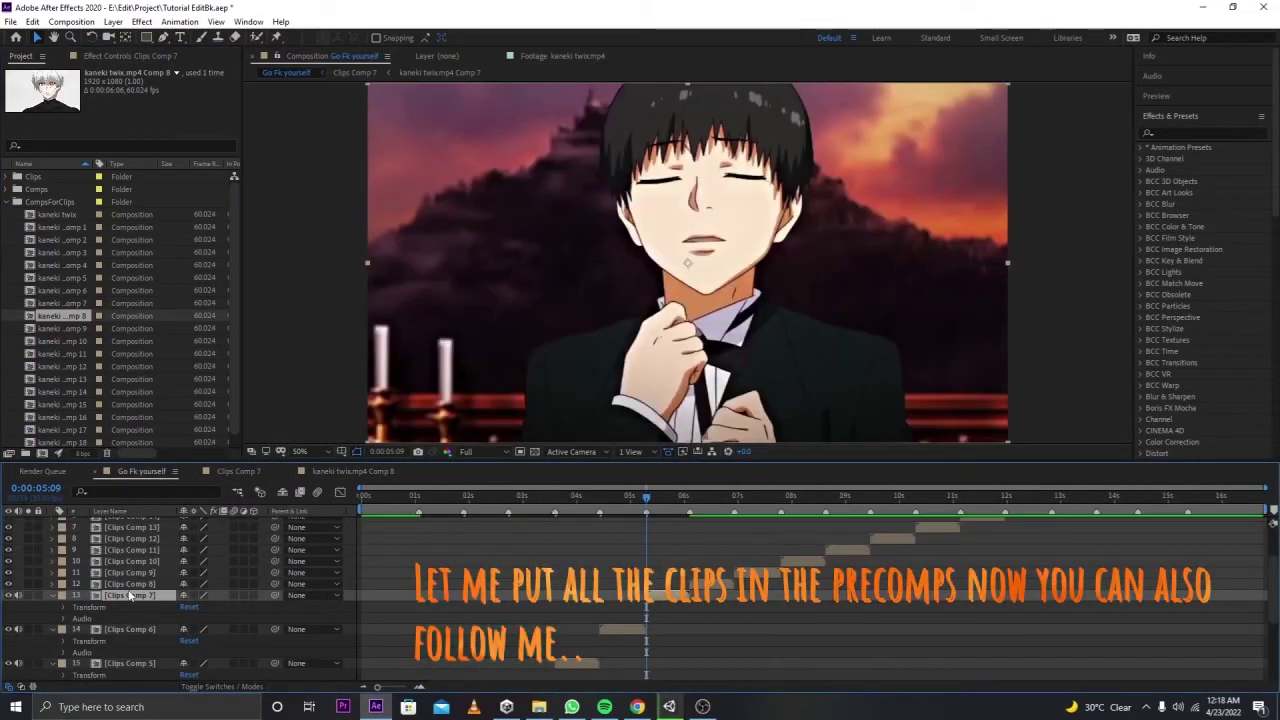
double_click(130, 583)
click(87, 327)
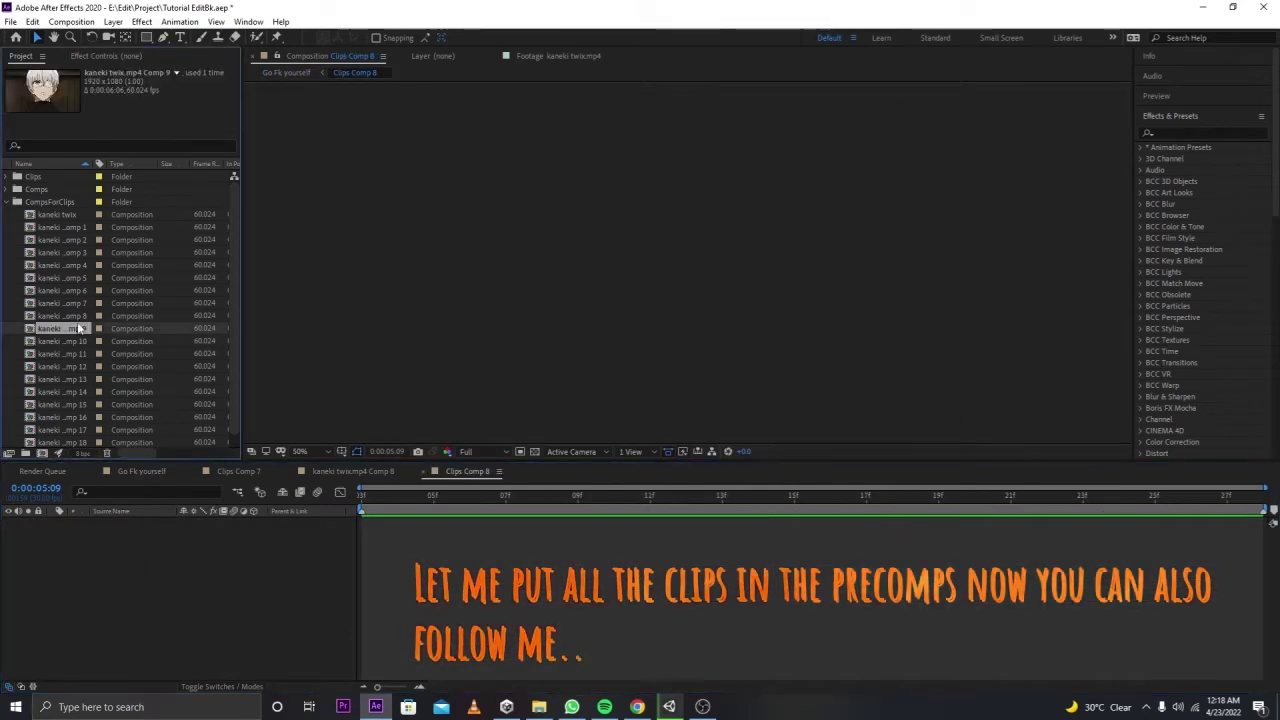
drag(62, 315, 314, 575)
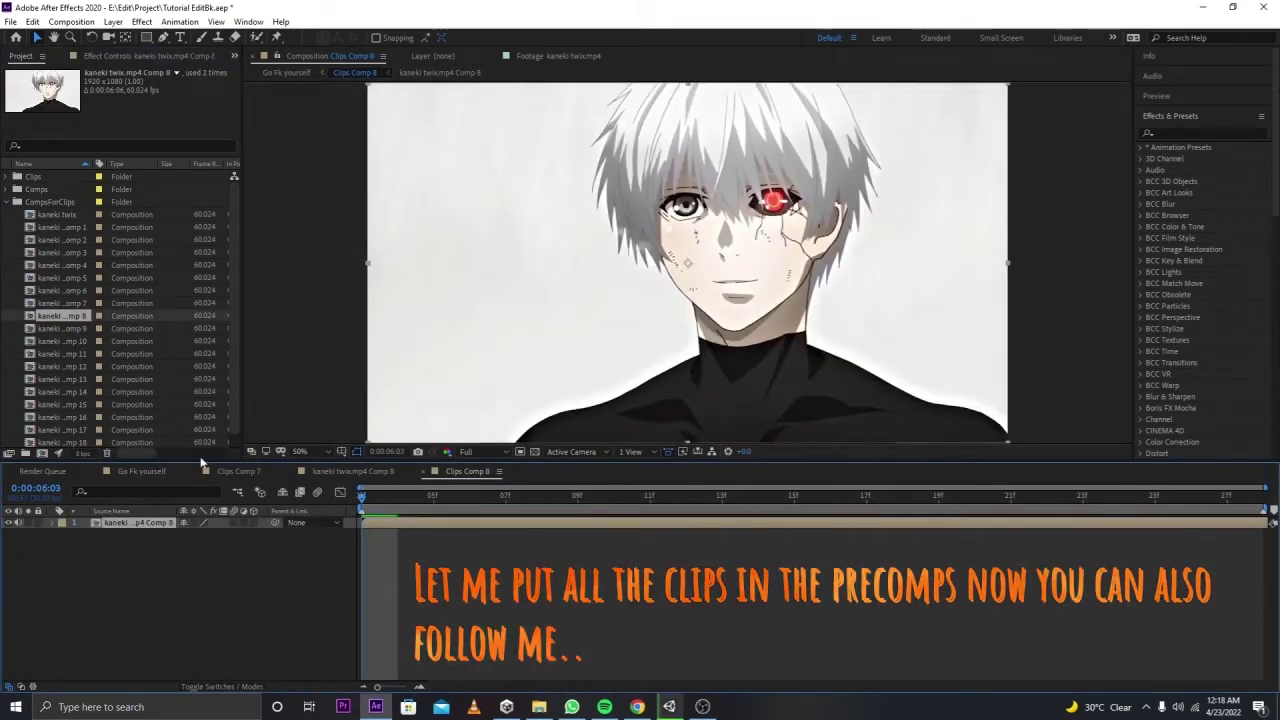
click(141, 471)
Step: Place kaneki twix.mp4 Comp 9, 10 and 11 into Clips Comp 9, 10 and 11
double_click(130, 570)
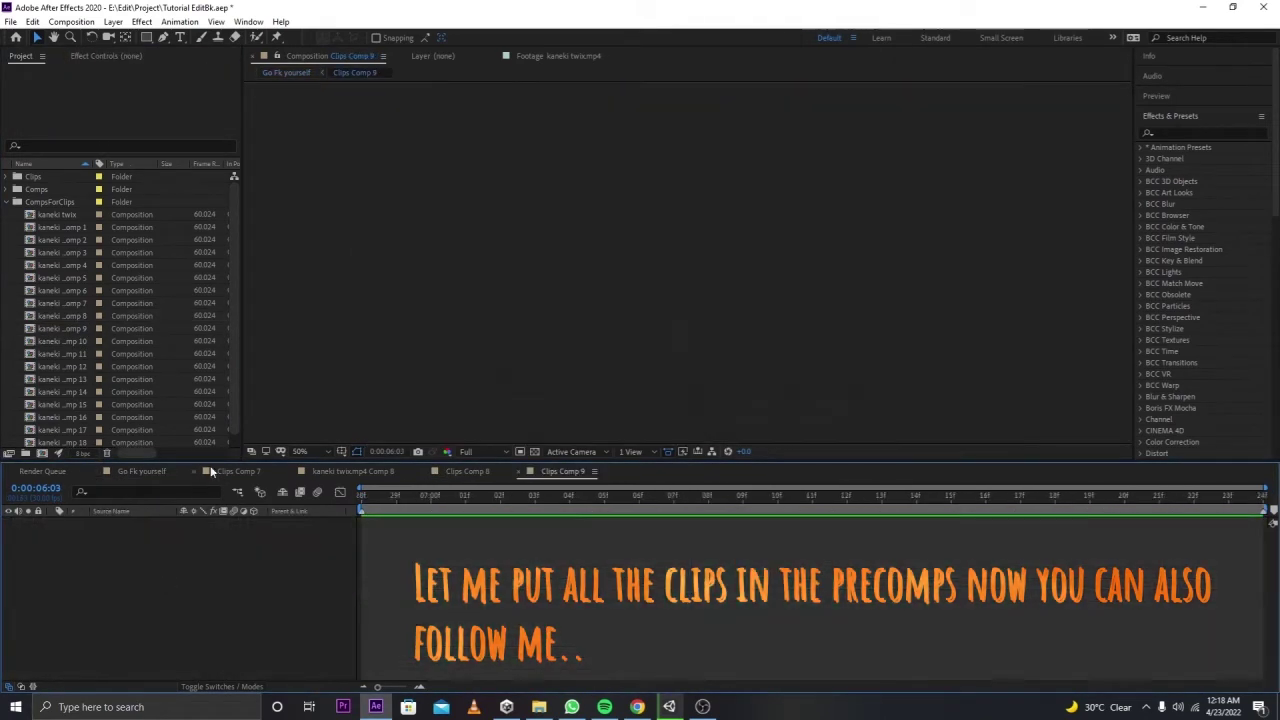
drag(72, 326, 170, 565)
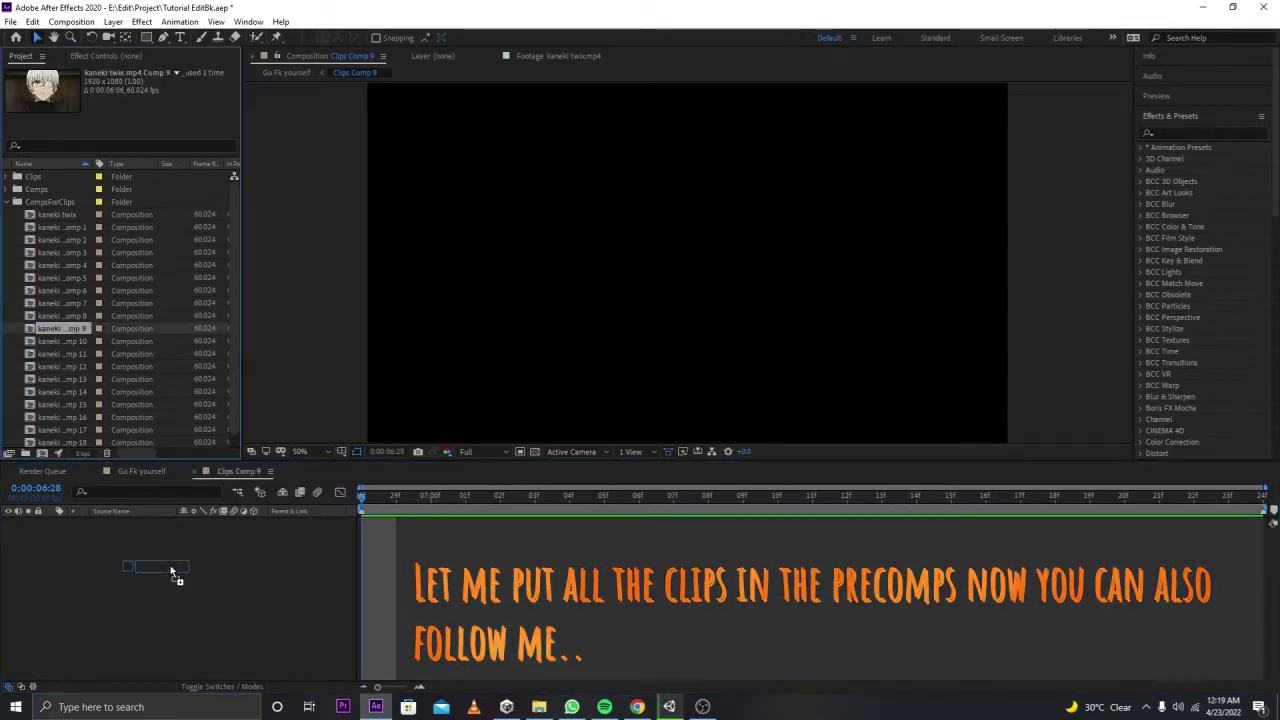
click(207, 471)
double_click(143, 562)
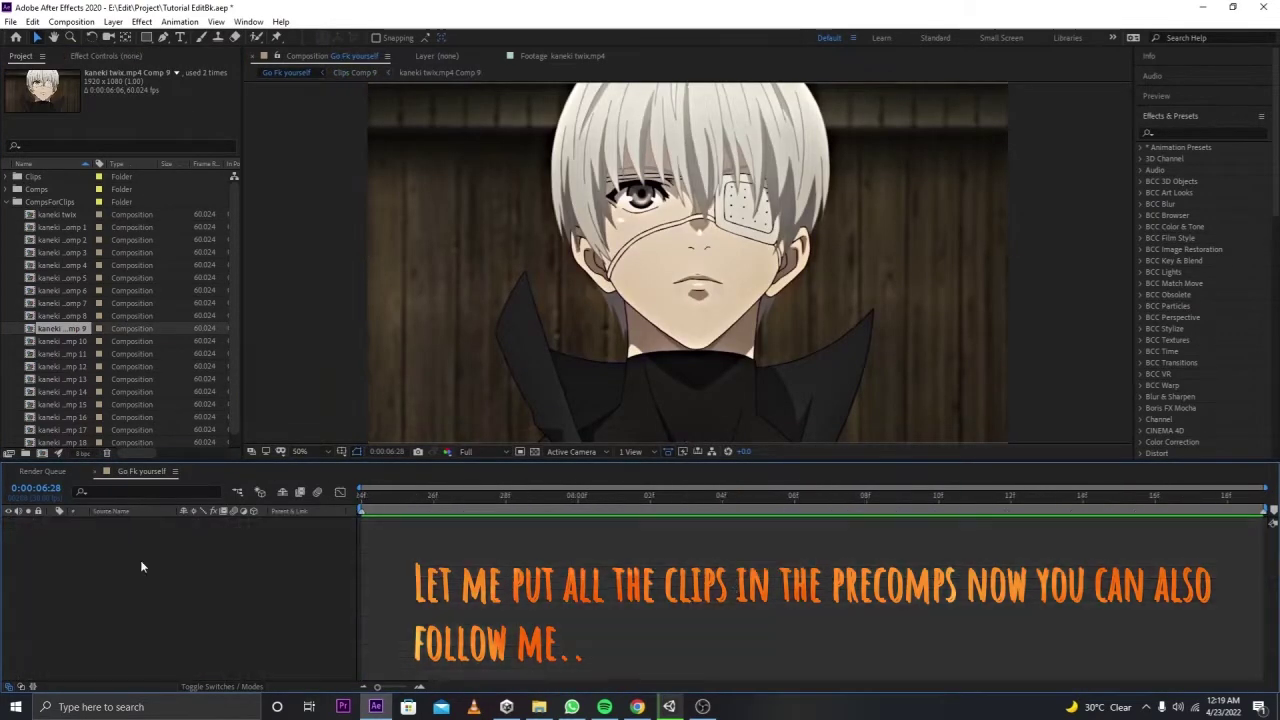
drag(62, 341, 176, 564)
click(195, 472)
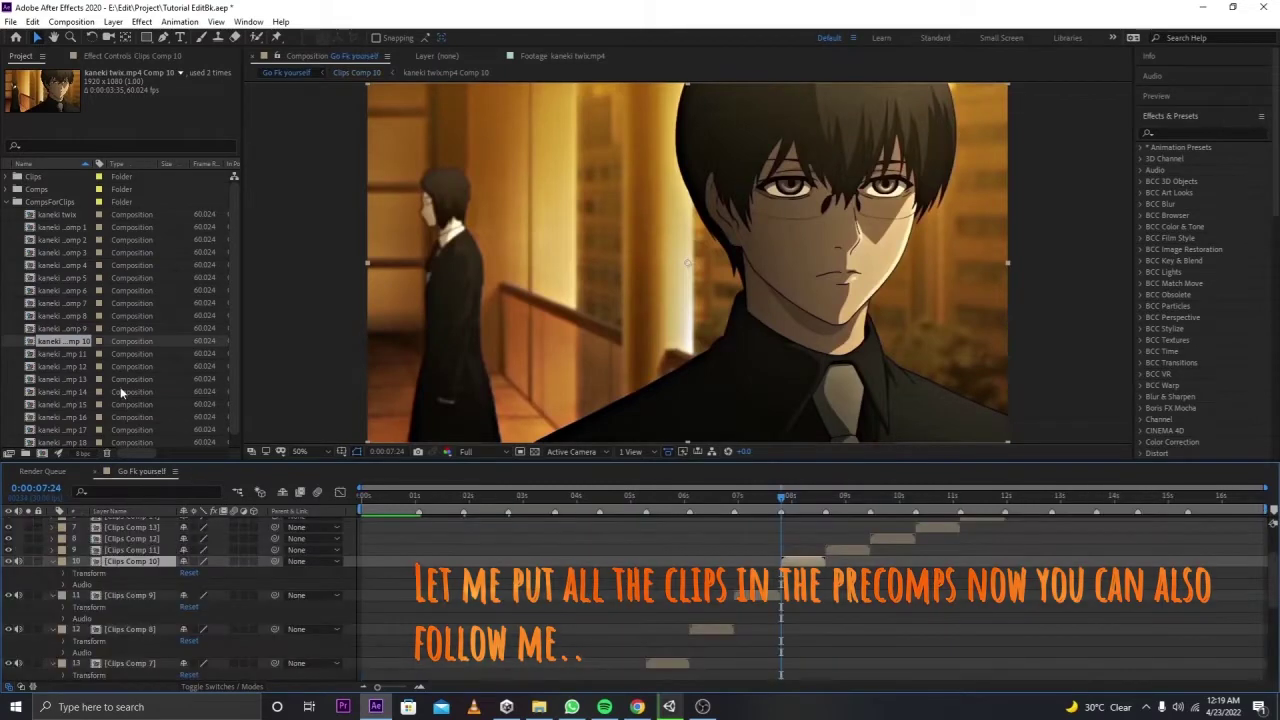
double_click(131, 548)
drag(78, 355, 176, 530)
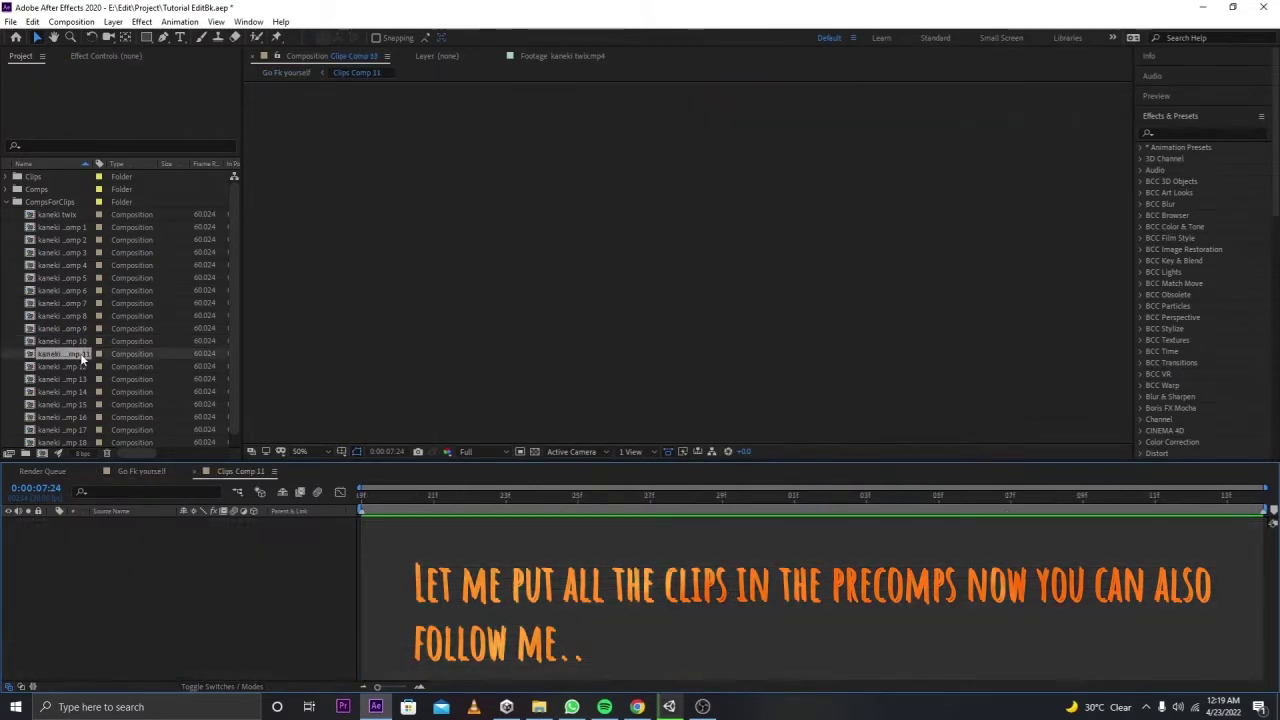
click(194, 471)
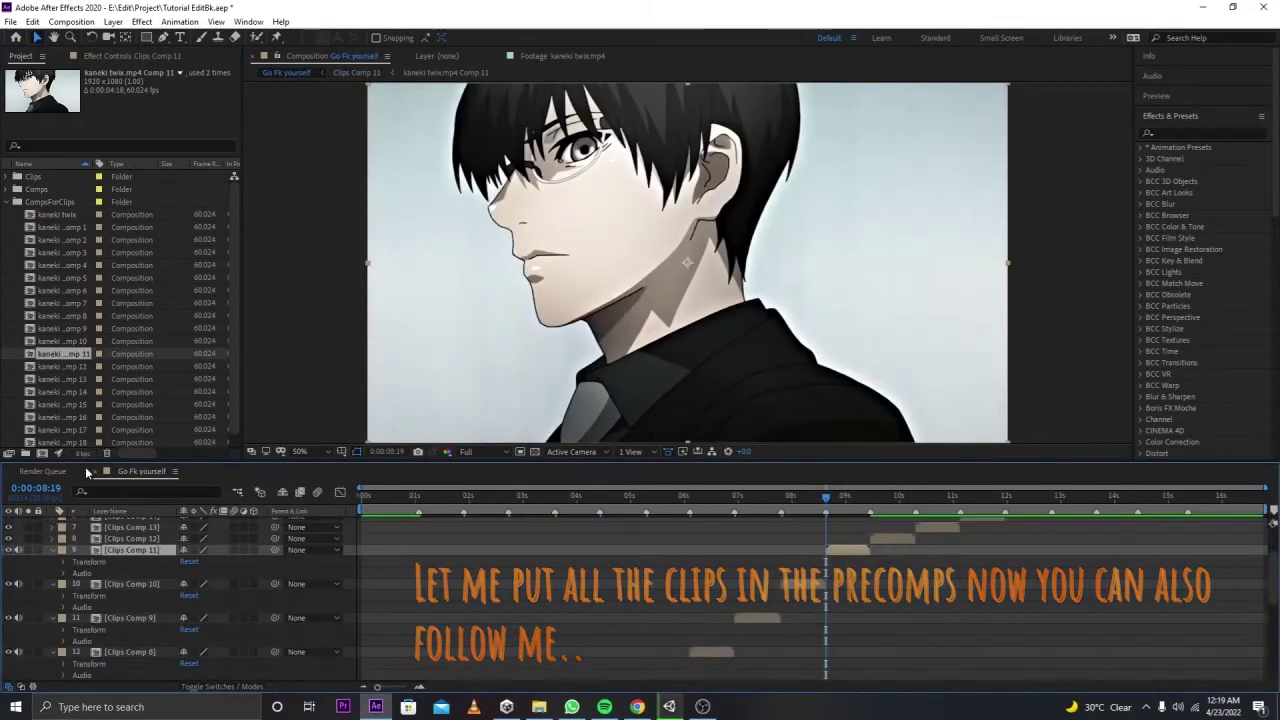
Step: Place kaneki twix.mp4 Comp 12, 13 and 14 into Clips Comp 12, 13 and 14
click(142, 541)
double_click(142, 541)
drag(75, 368, 165, 540)
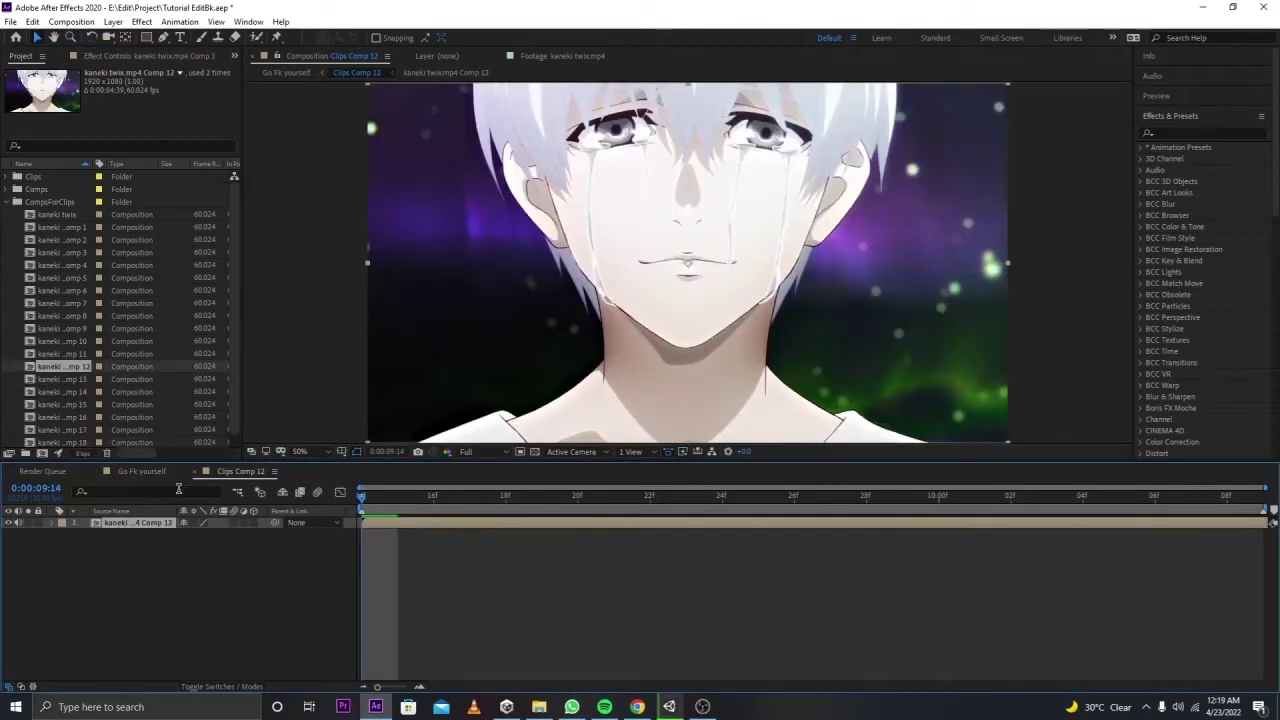
click(194, 471)
double_click(140, 531)
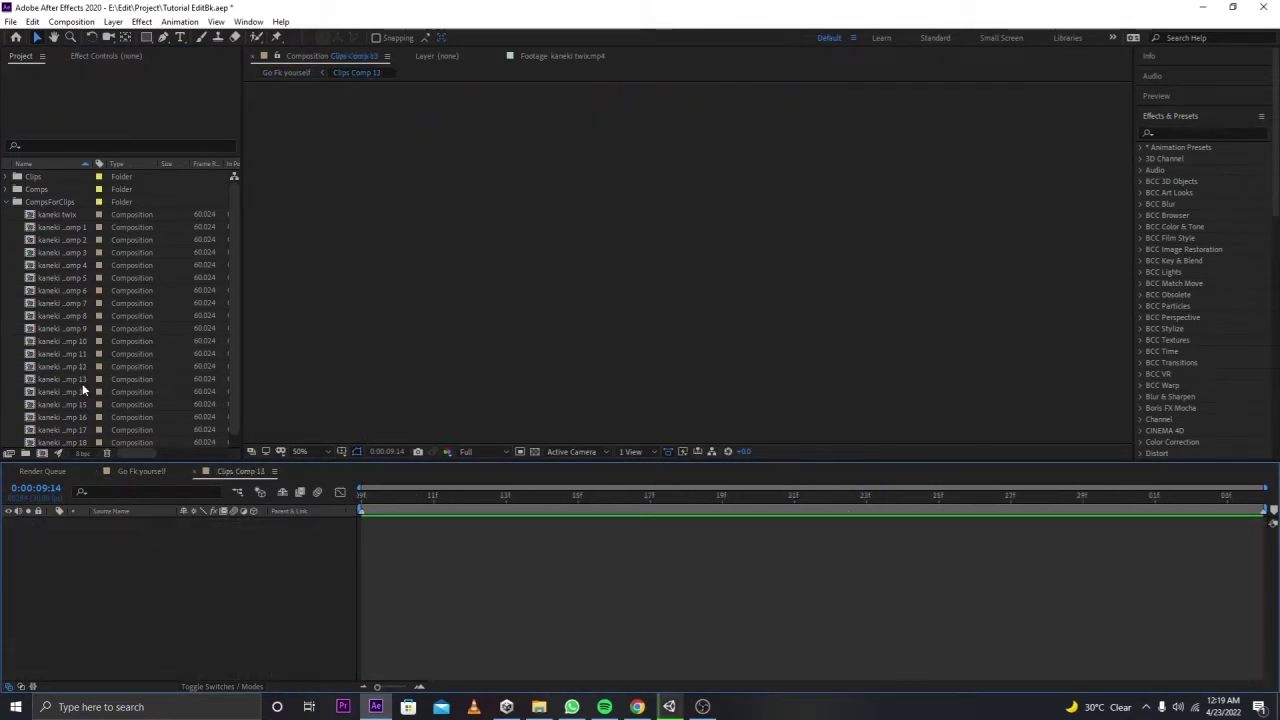
drag(62, 379, 120, 590)
click(194, 471)
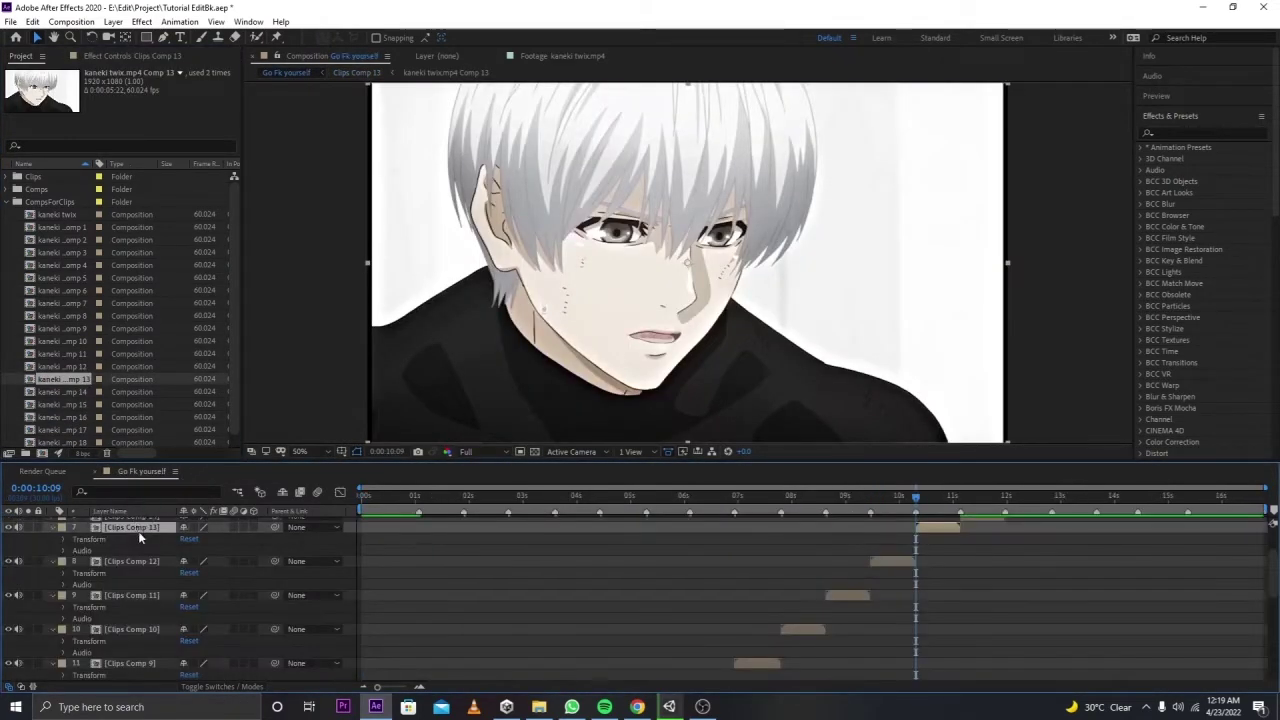
scroll(138, 531, up, 1)
double_click(148, 547)
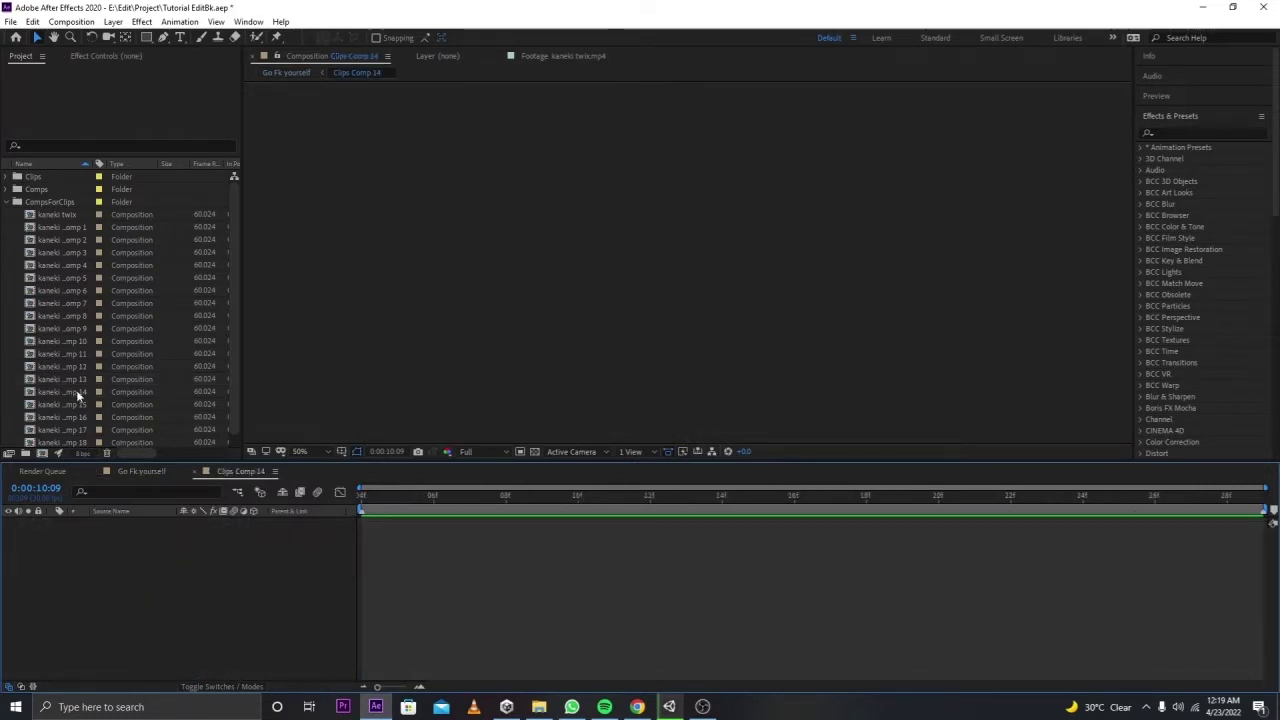
drag(78, 393, 138, 540)
click(196, 471)
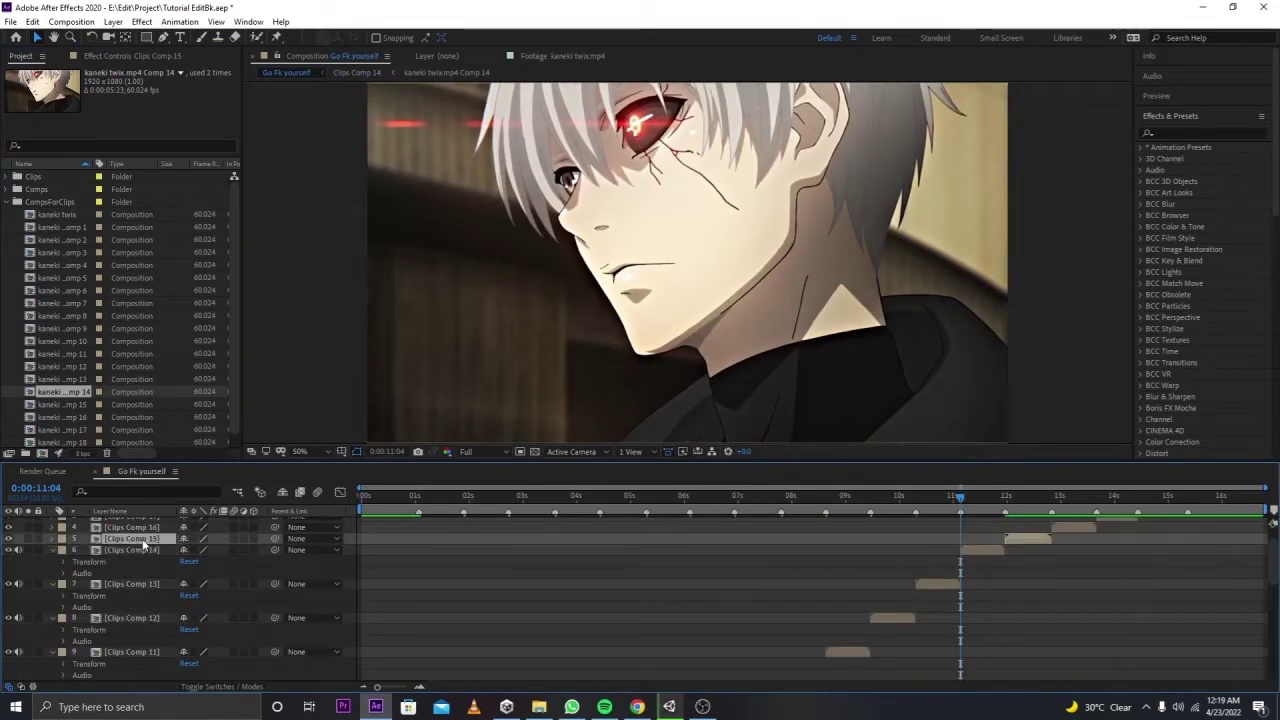
Step: Place kaneki twix.mp4 Comp 15 and 16 into Clips Comp 15 and 16, rechecking Comp 15
double_click(140, 539)
drag(89, 405, 111, 554)
click(196, 471)
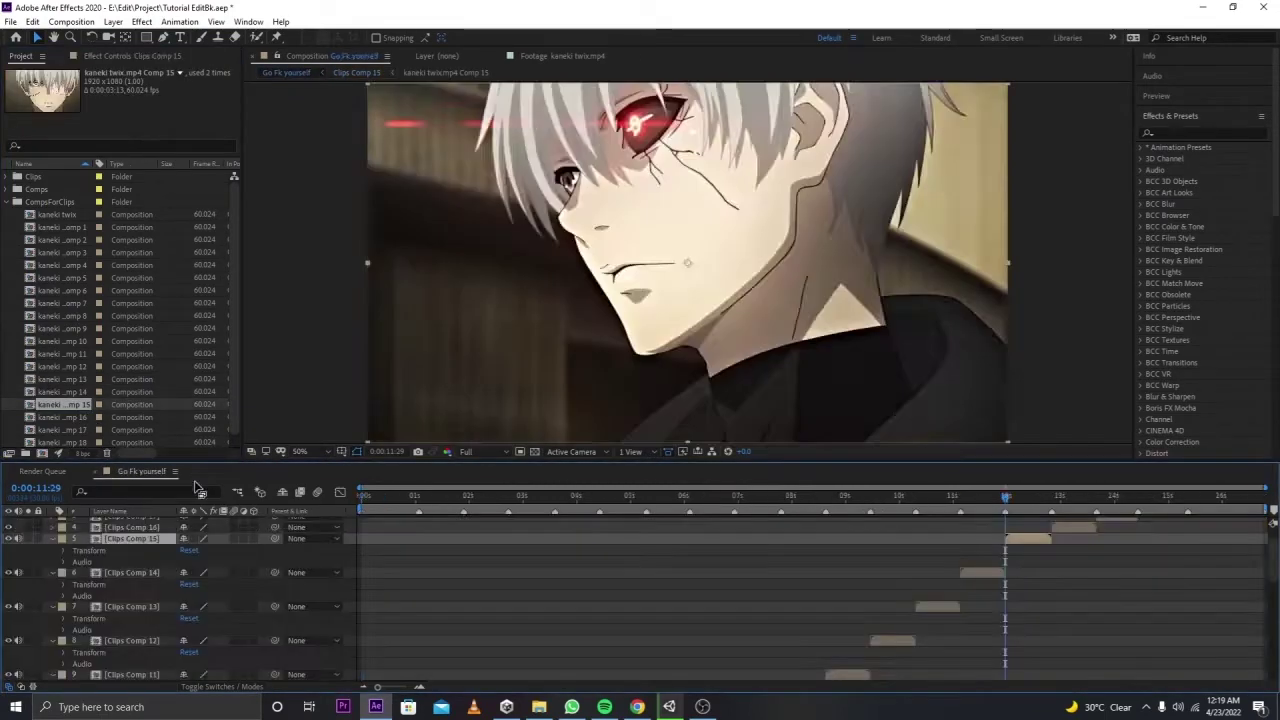
scroll(152, 559, up, 2)
double_click(150, 567)
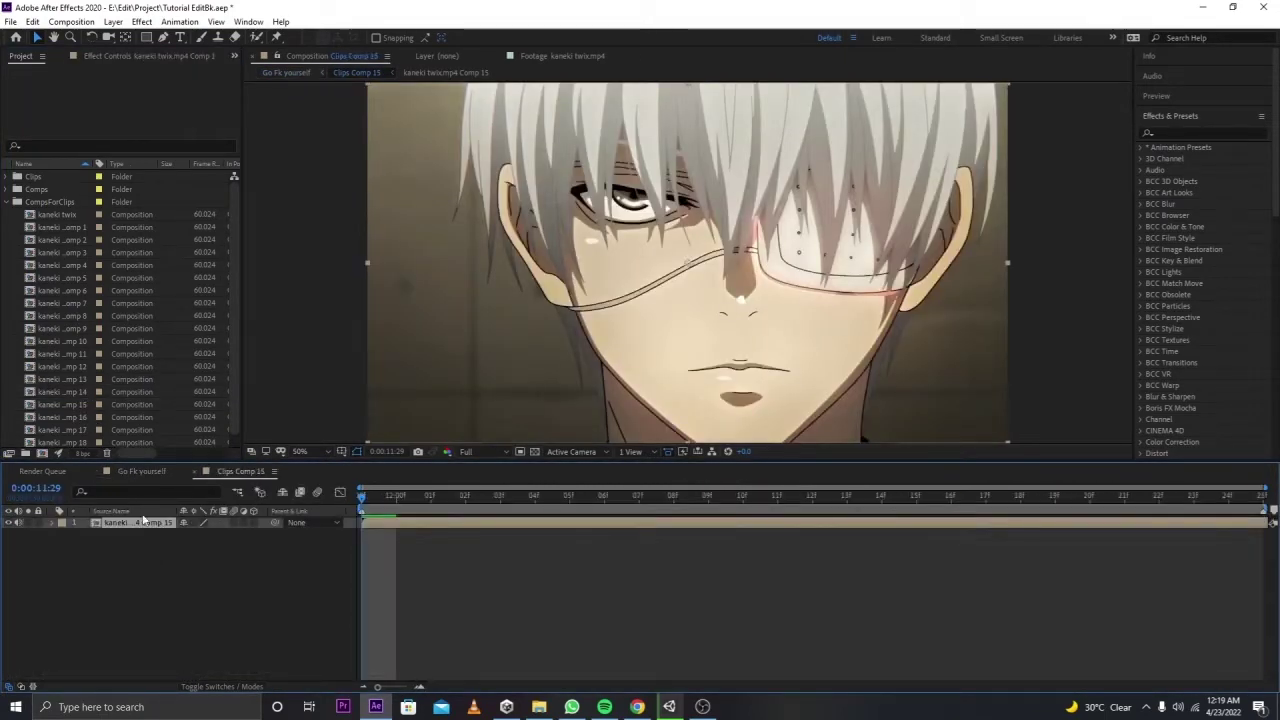
click(196, 471)
double_click(152, 556)
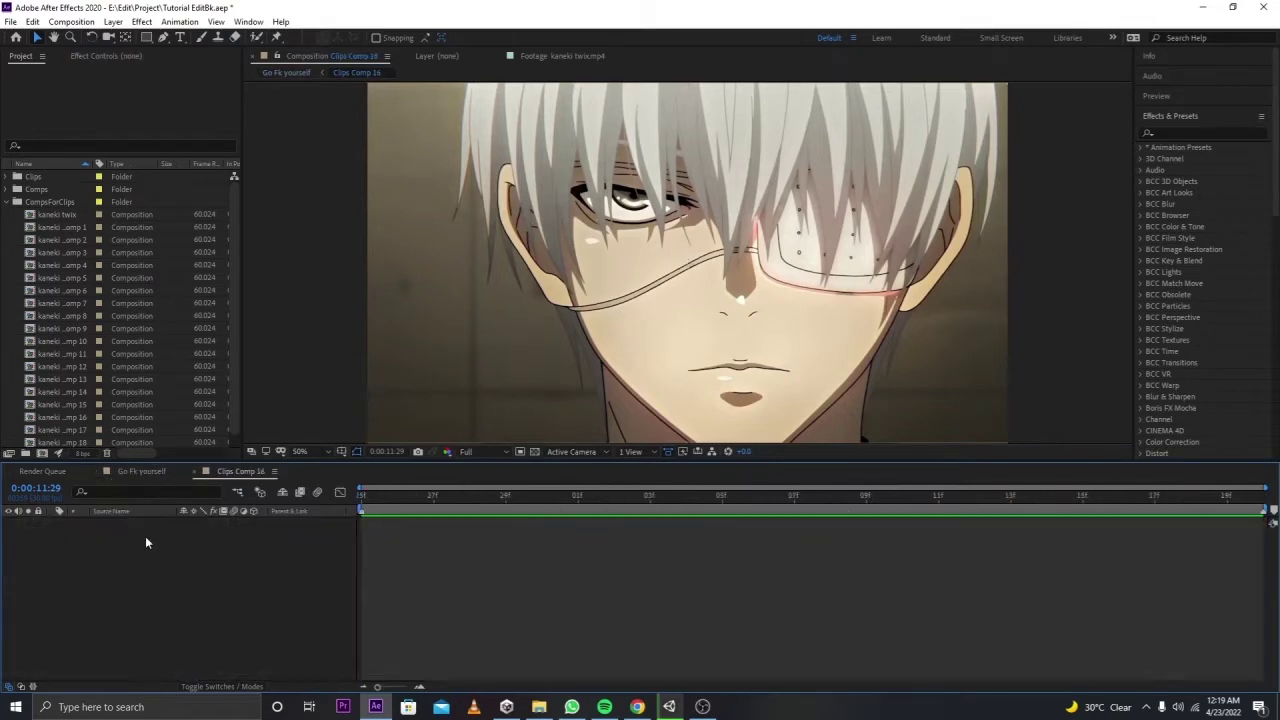
drag(85, 417, 129, 588)
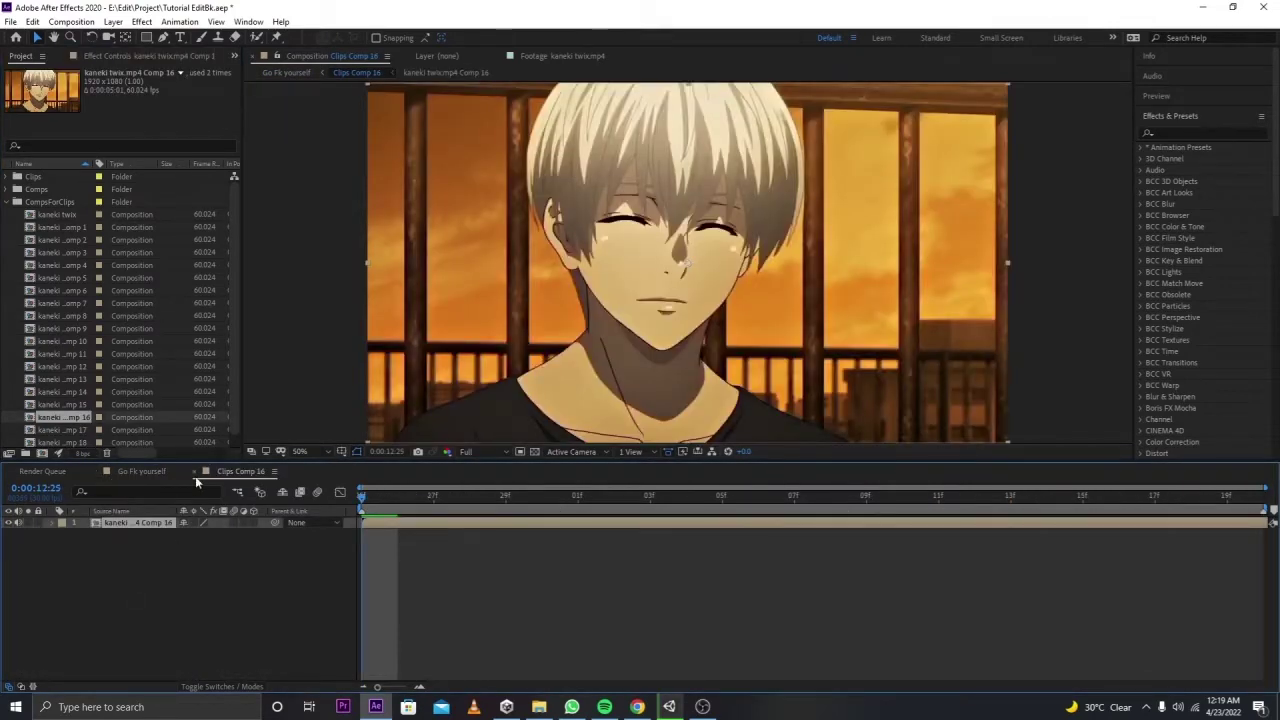
click(195, 471)
Step: Place kaneki twix.mp4 Comp 17 and 18 into Clips Comp 17 and 18
double_click(140, 545)
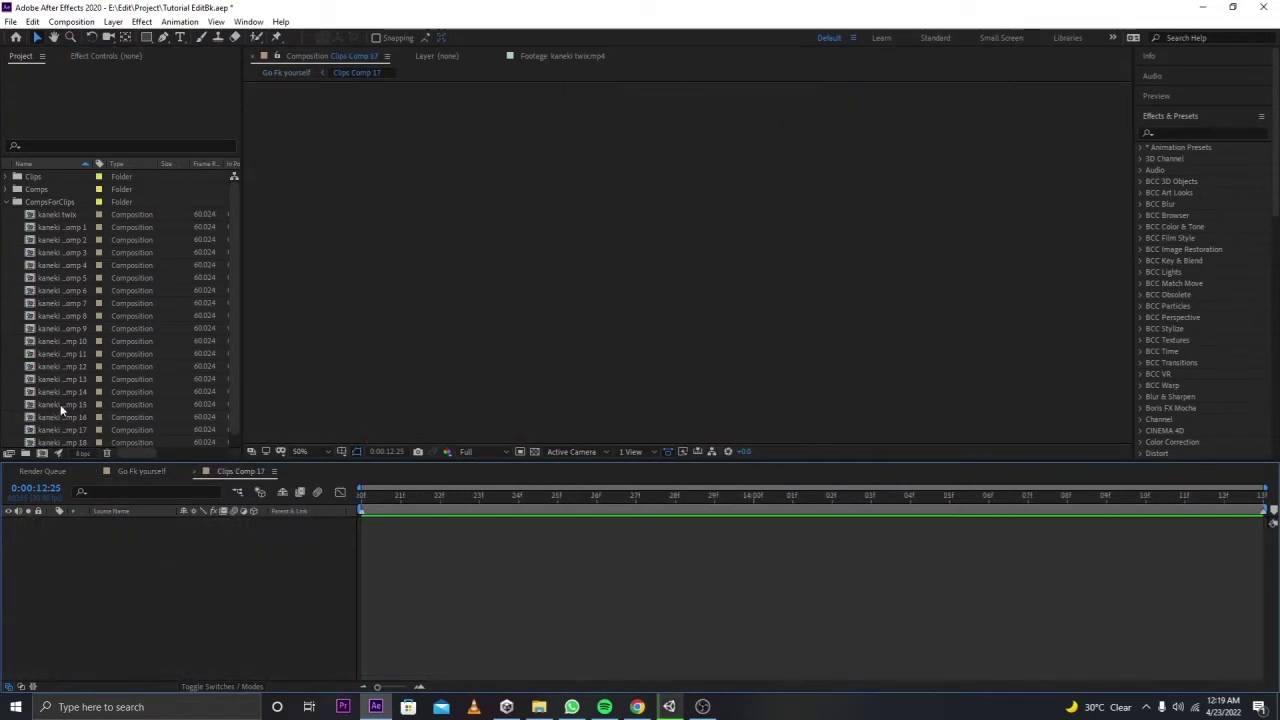
drag(76, 429, 130, 525)
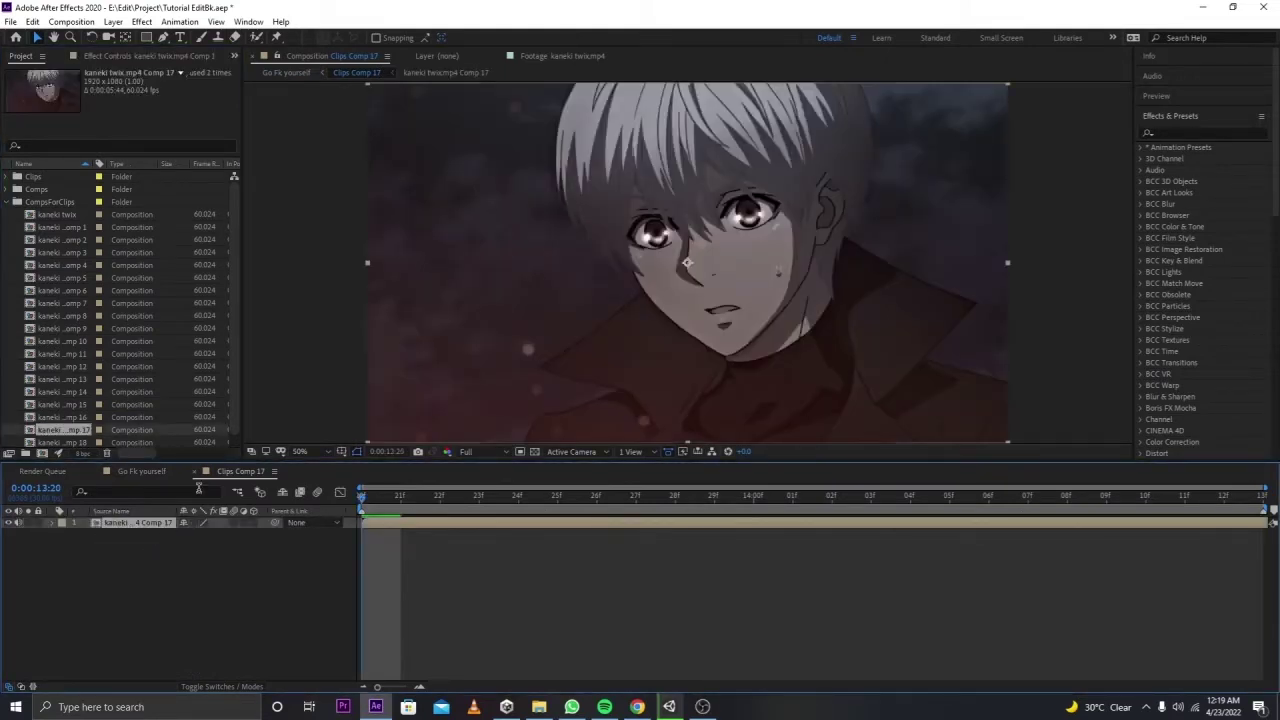
click(196, 472)
scroll(104, 411, down, 1)
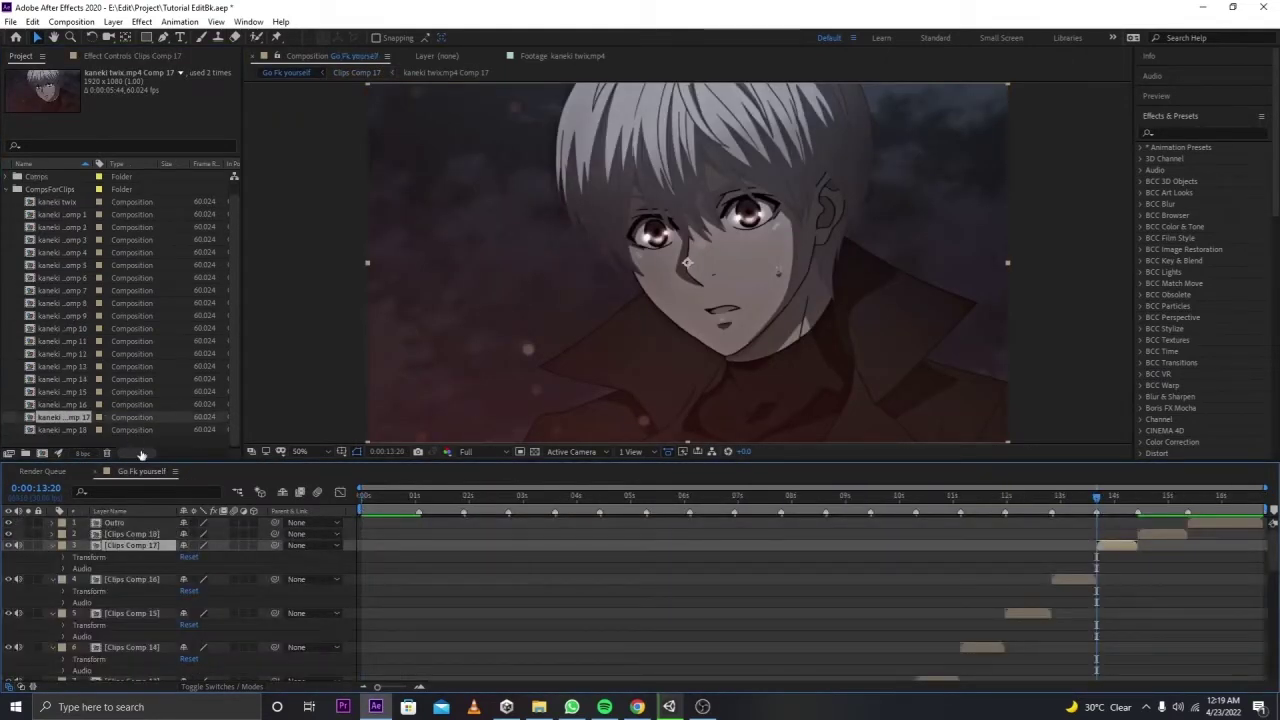
double_click(140, 534)
drag(60, 429, 155, 608)
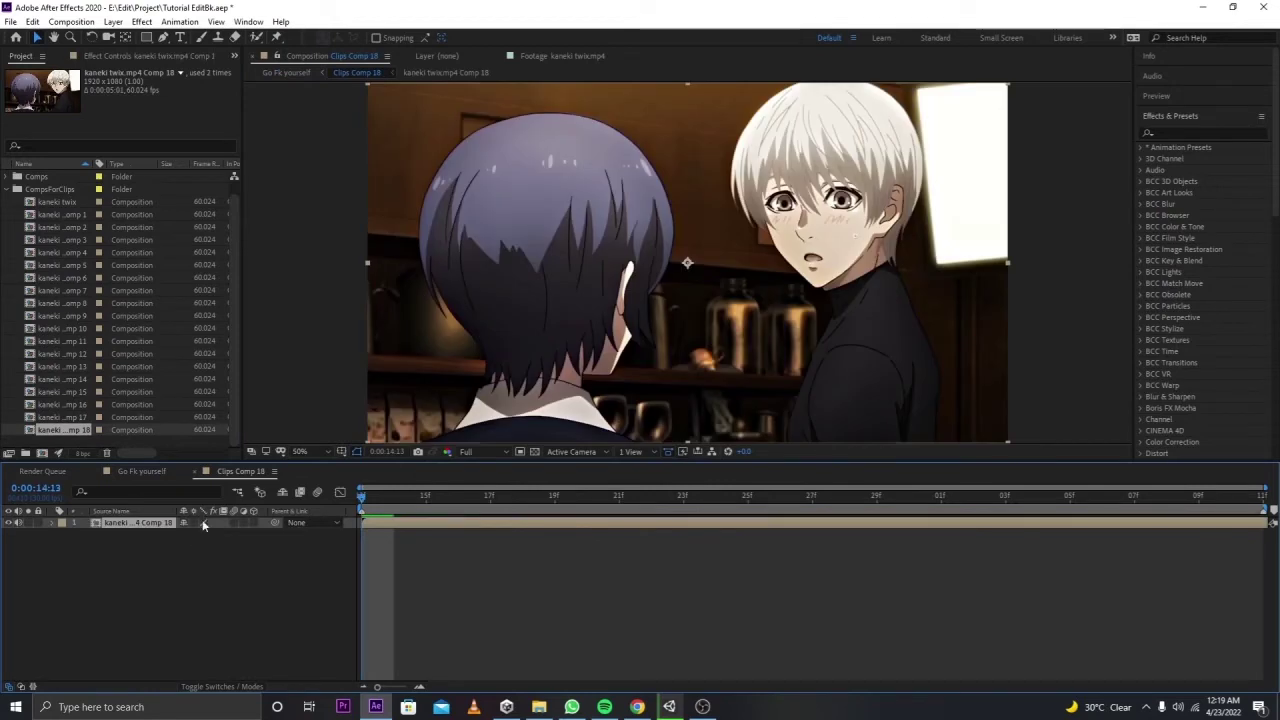
click(198, 476)
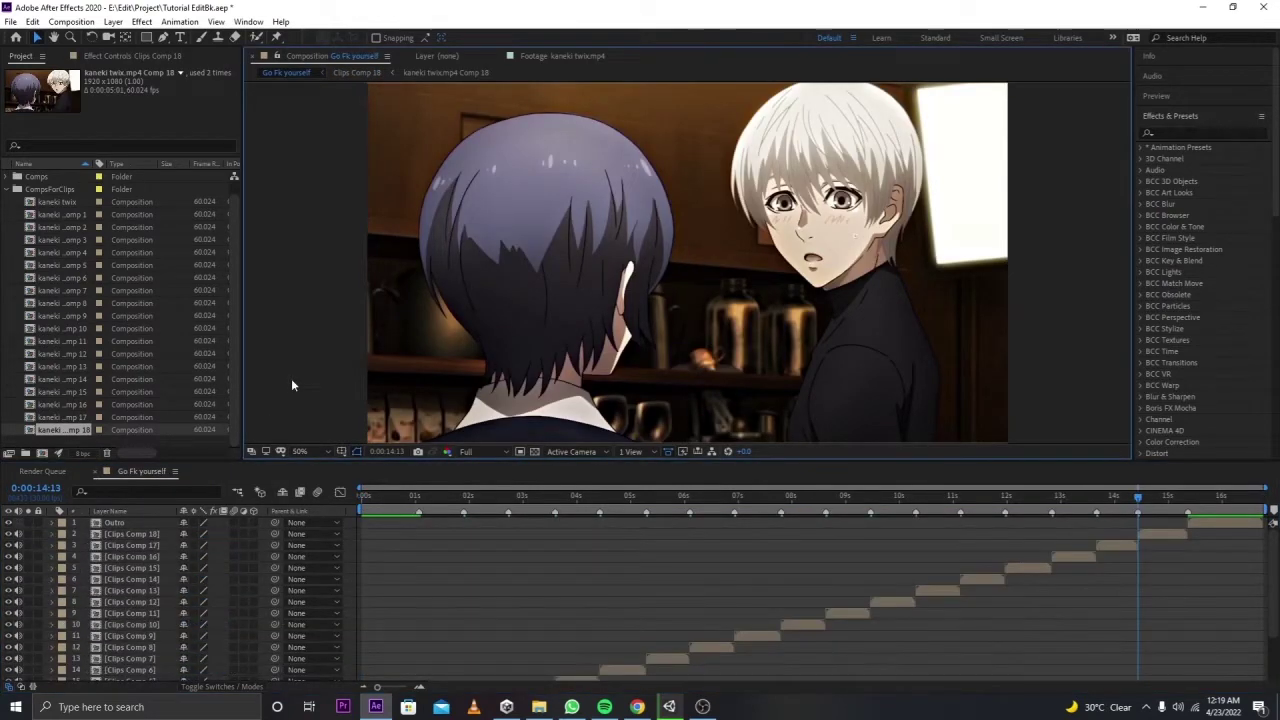
Step: Save the project, then set the time to 0:00:00:28 with the timeline zoomed toward frames
key(ctrl+s)
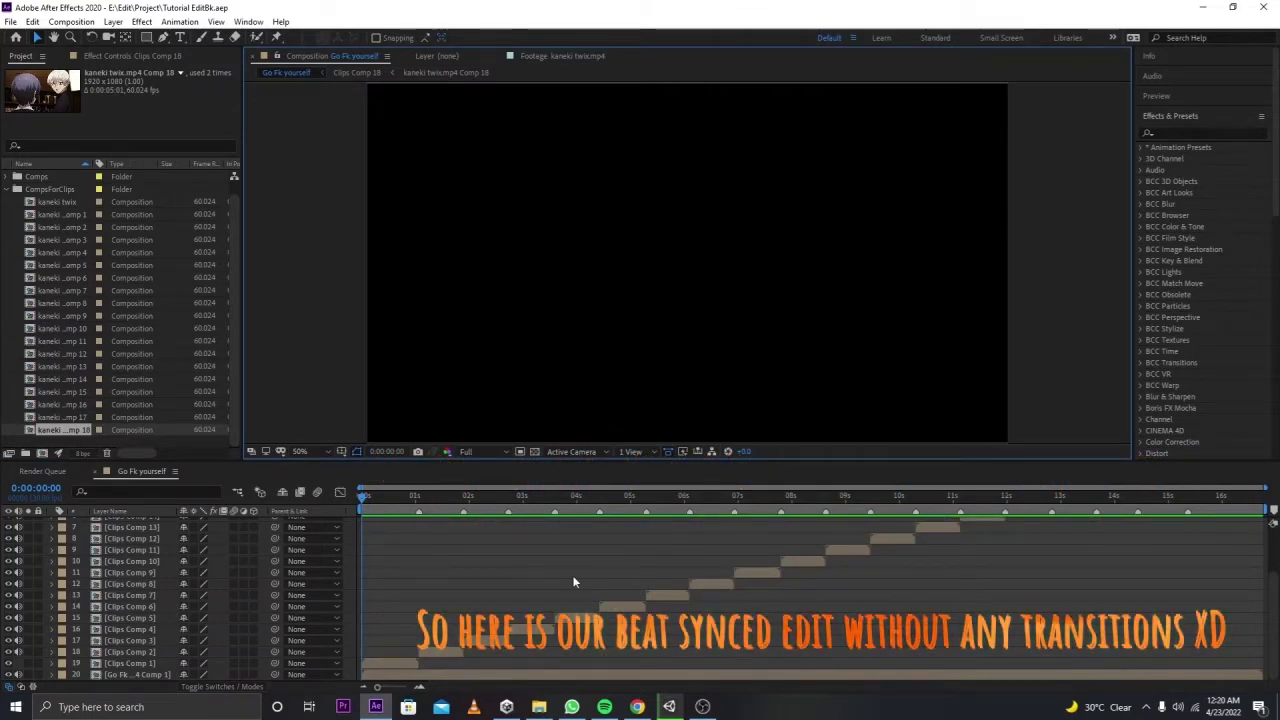
click(418, 497)
drag(418, 499, 412, 498)
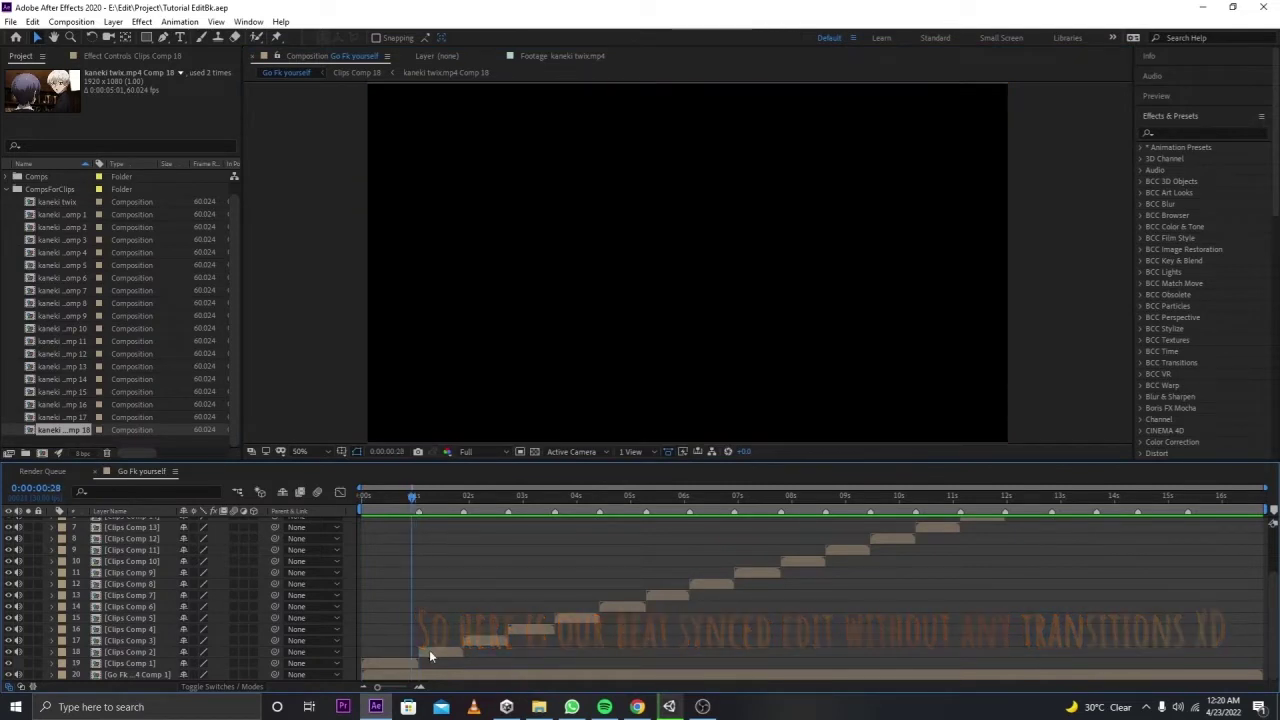
click(420, 689)
Step: Move the current time to 0:00:01:02 and delete the old Null 1 layer
click(420, 689)
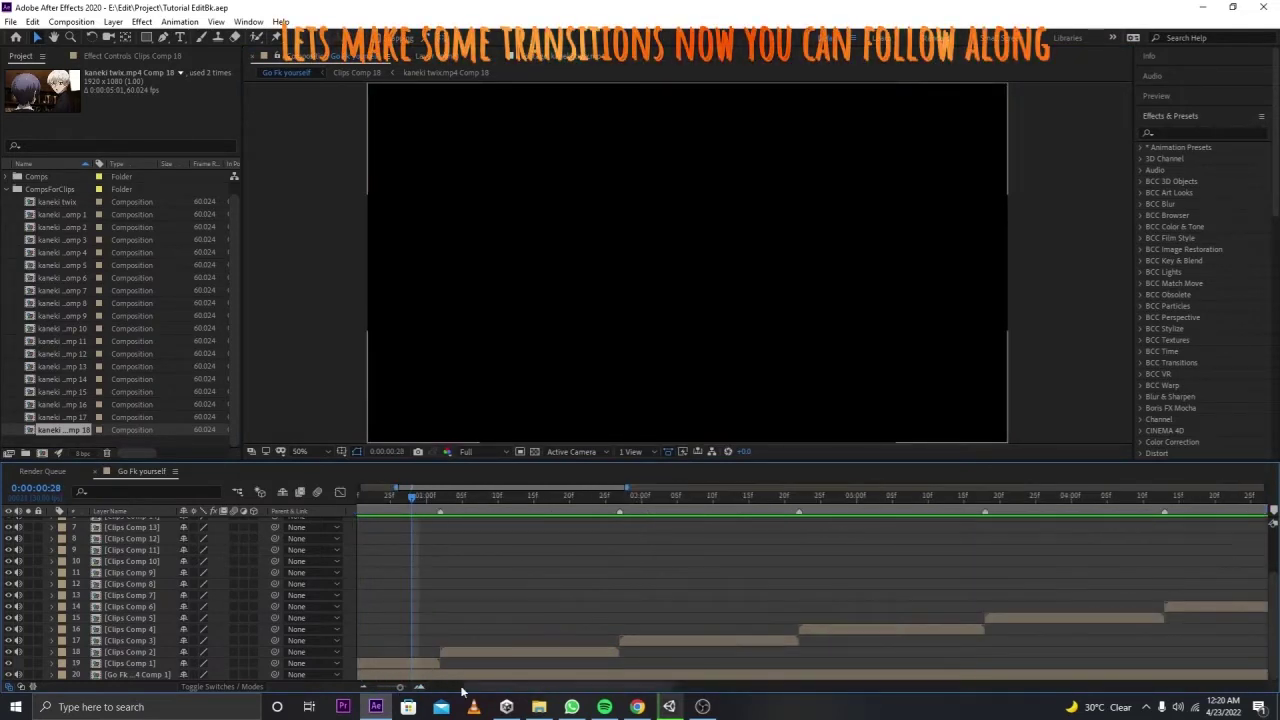
click(486, 651)
drag(414, 497, 437, 497)
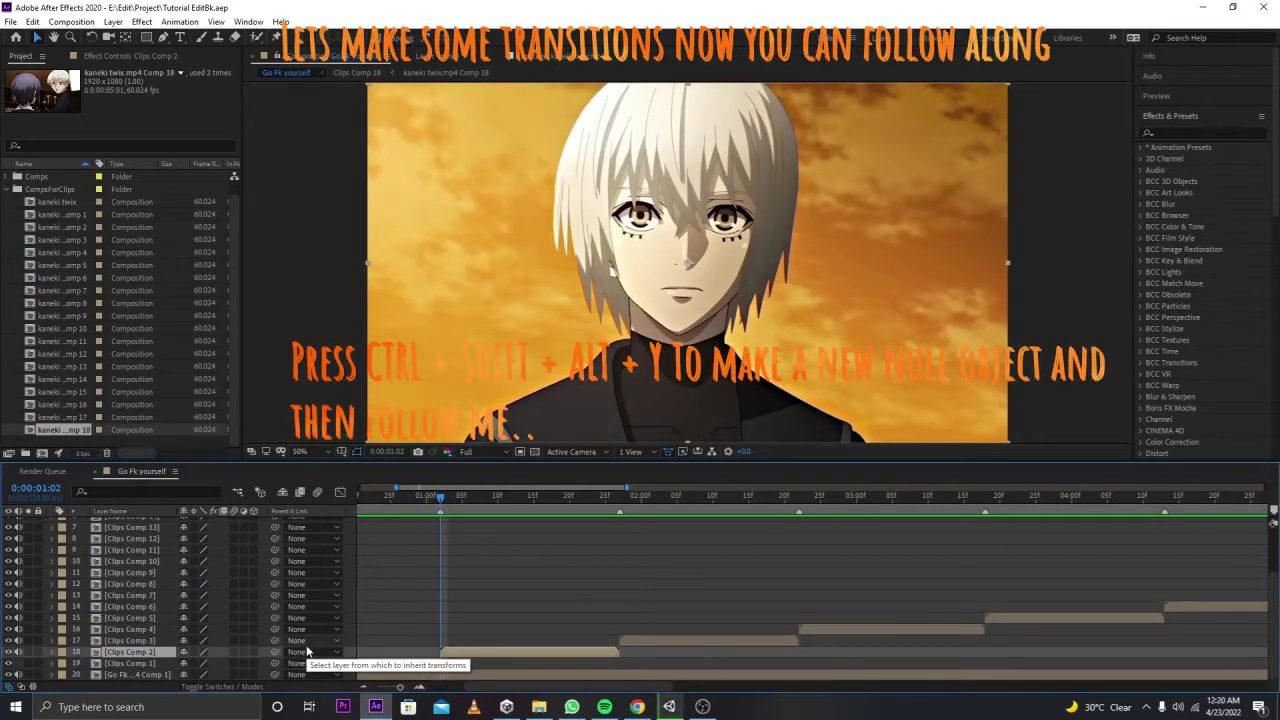
key(ctrl+alt+shift+y)
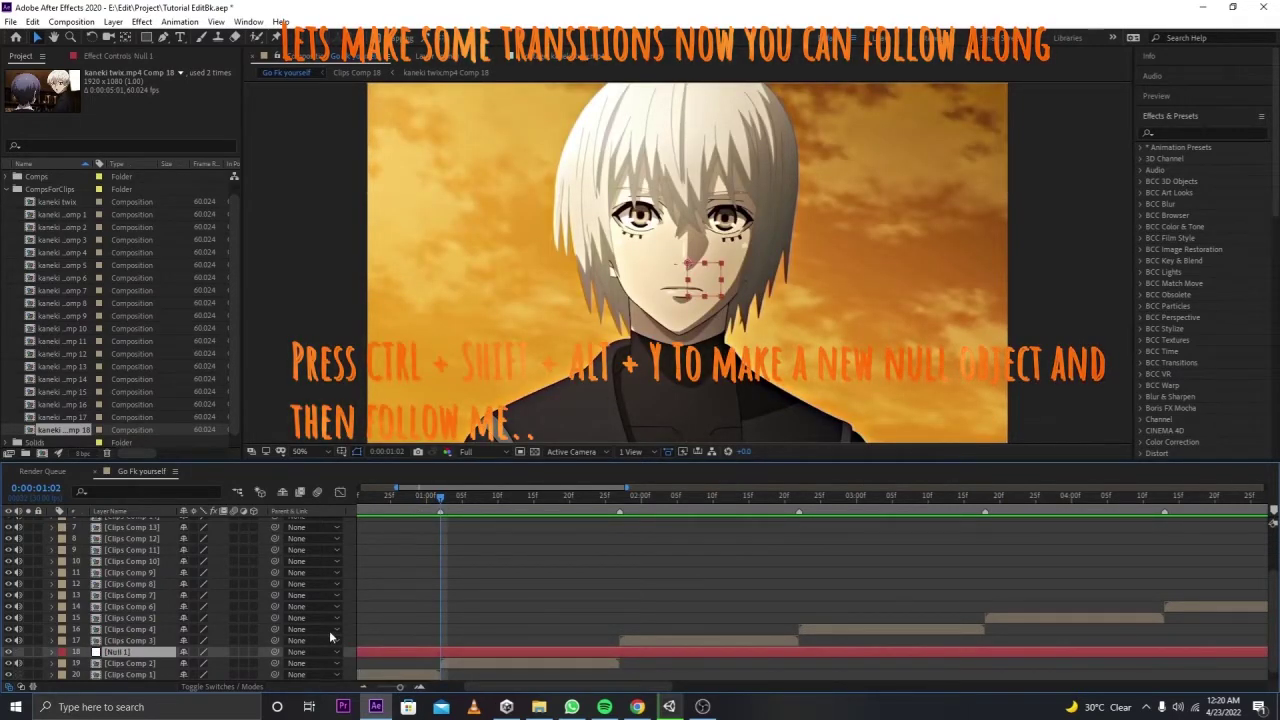
click(130, 651)
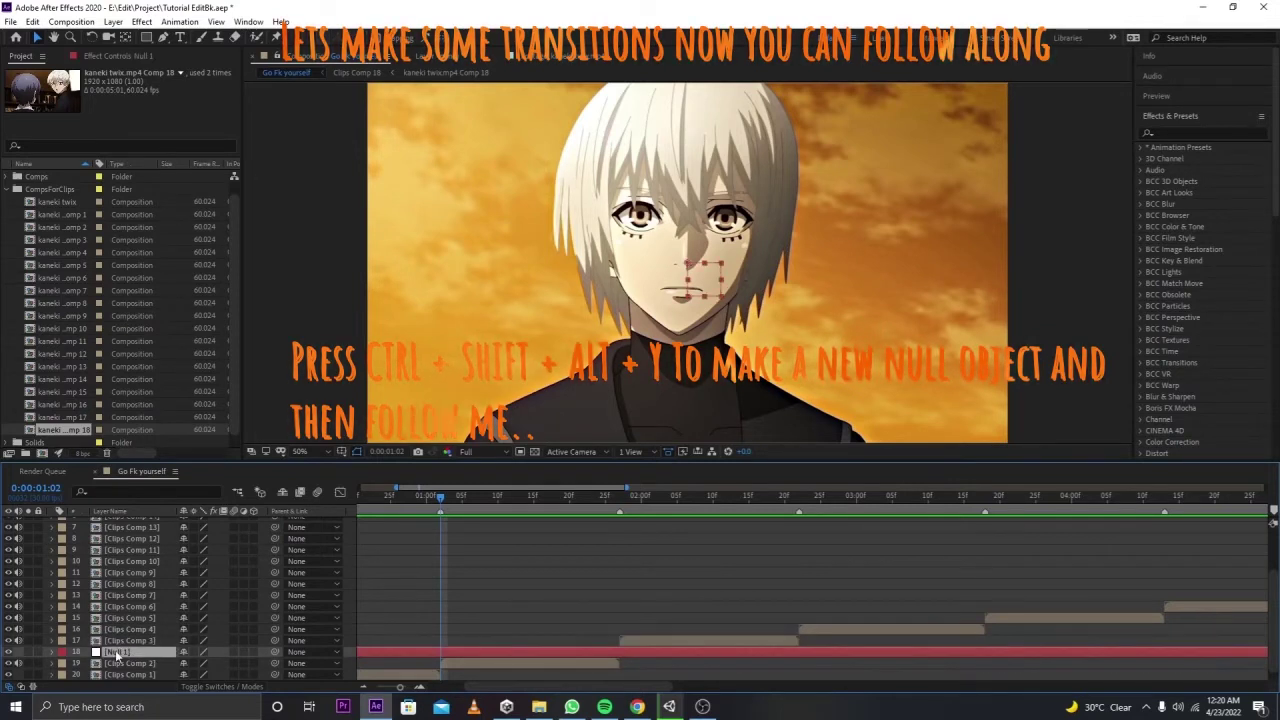
click(112, 511)
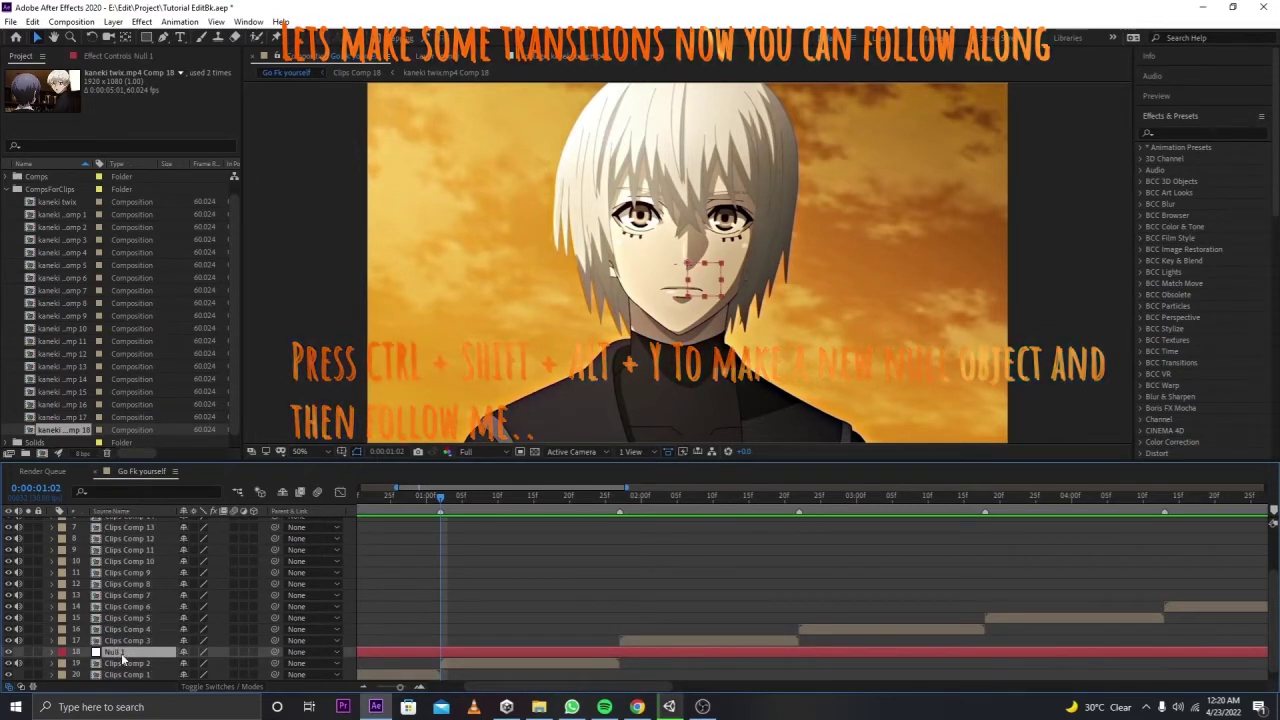
key(Delete)
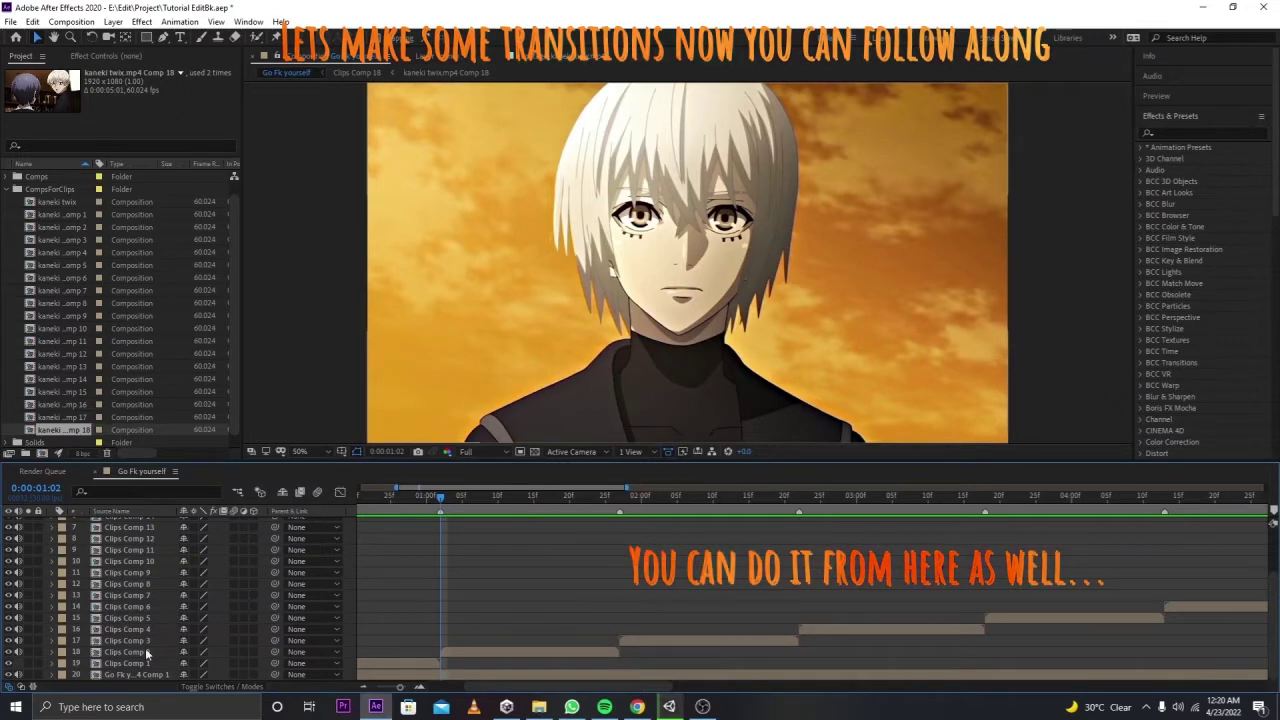
Step: Add a new null object and cut away its part before Clips Comp 2 starts
click(145, 651)
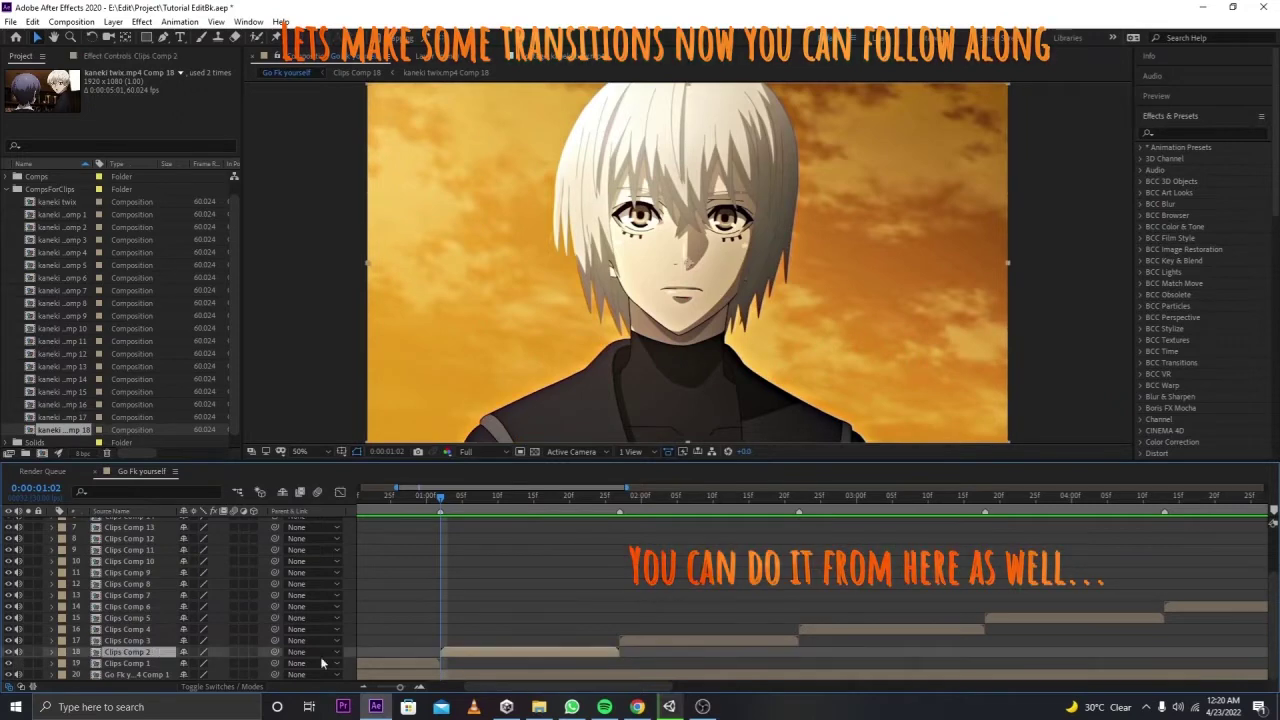
click(113, 21)
mouse_move(135, 37)
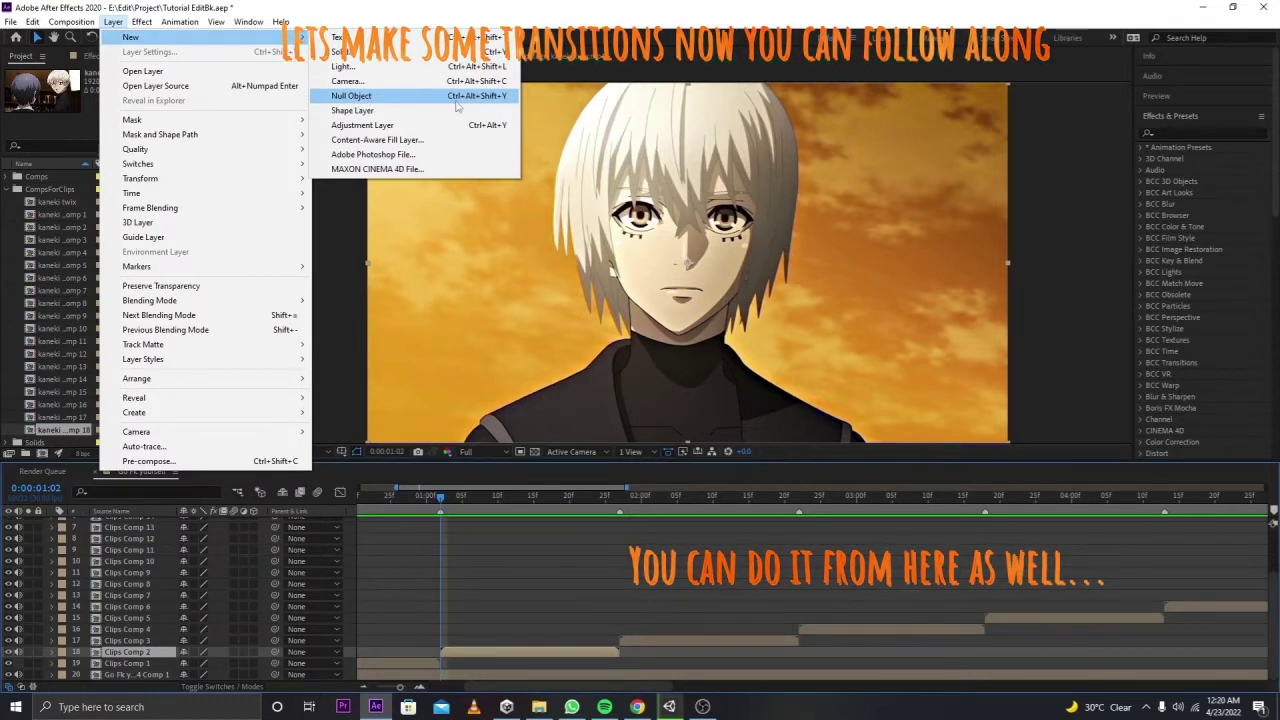
click(450, 98)
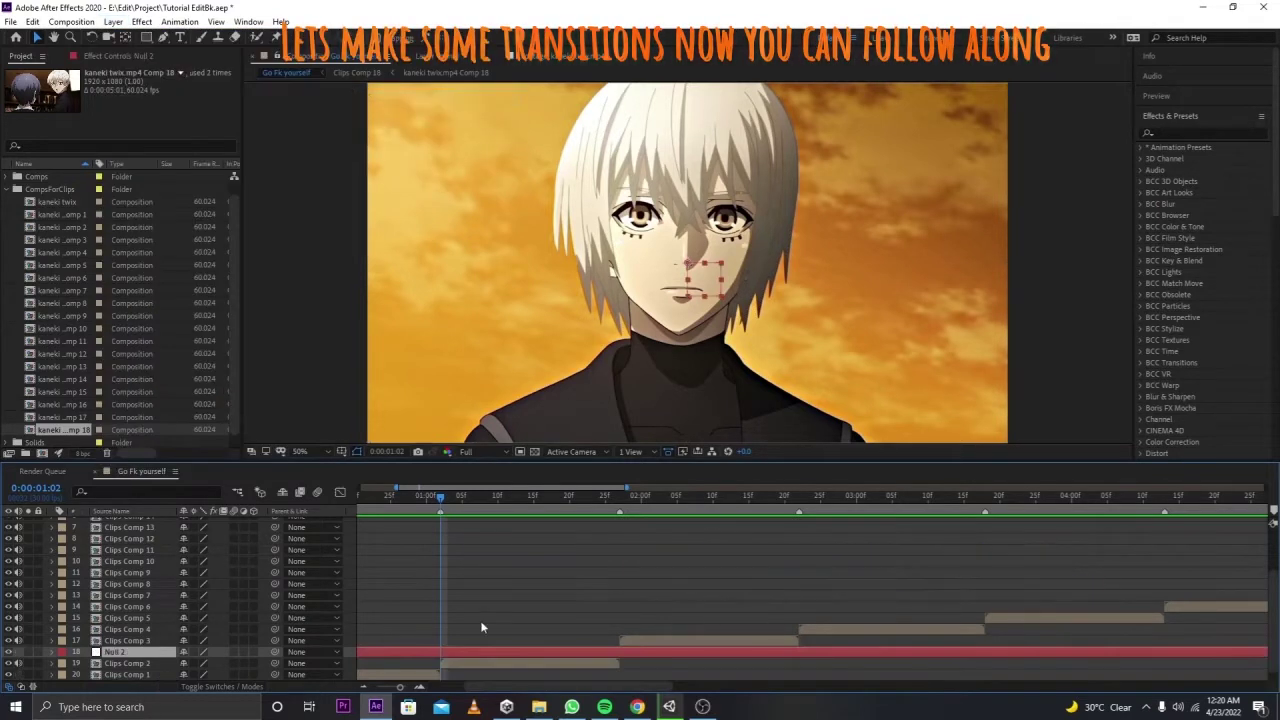
key(ctrl+shift+d)
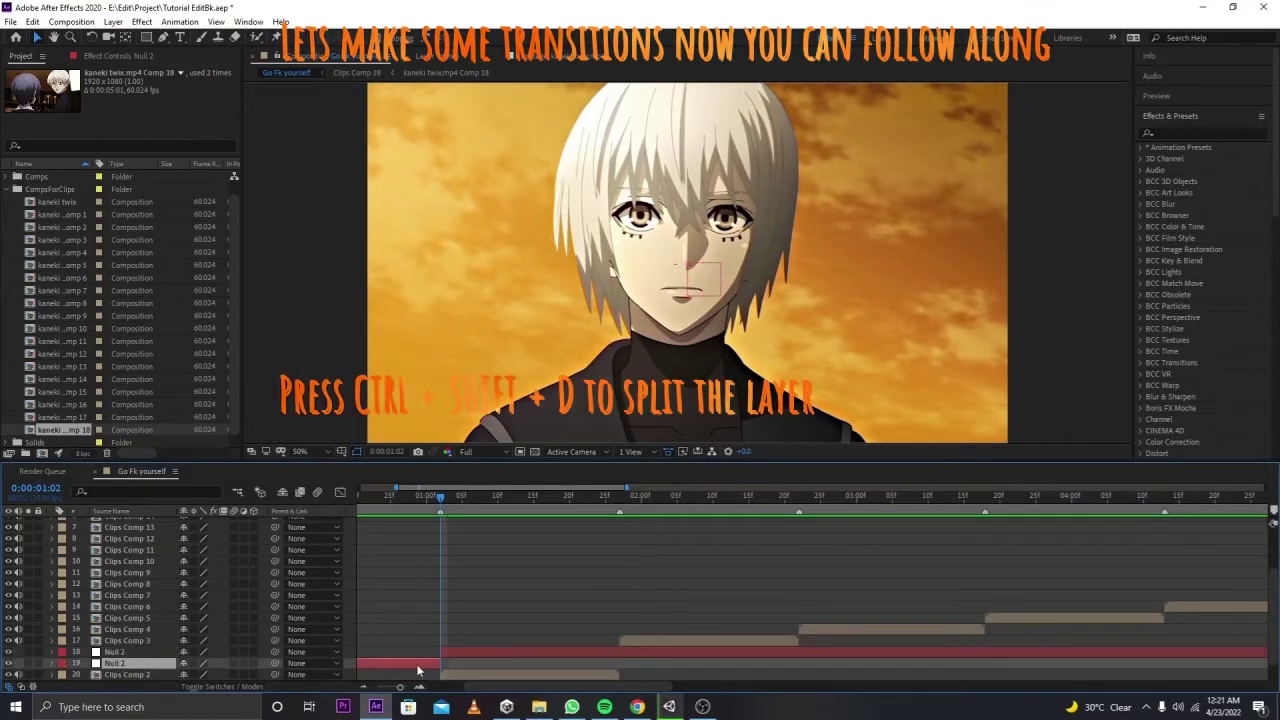
key(Delete)
Step: Trim Null 2 to end where Clips Comp 2 ends, then return to 0:00:01:02
click(618, 498)
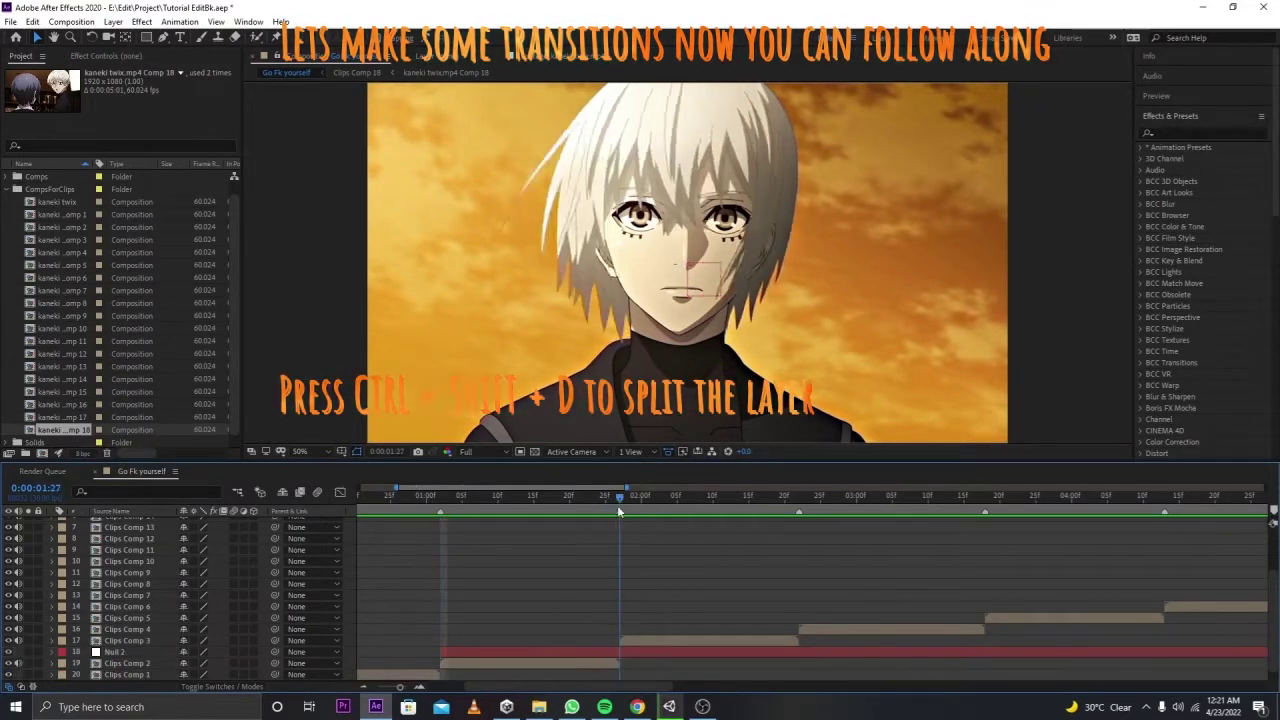
click(602, 655)
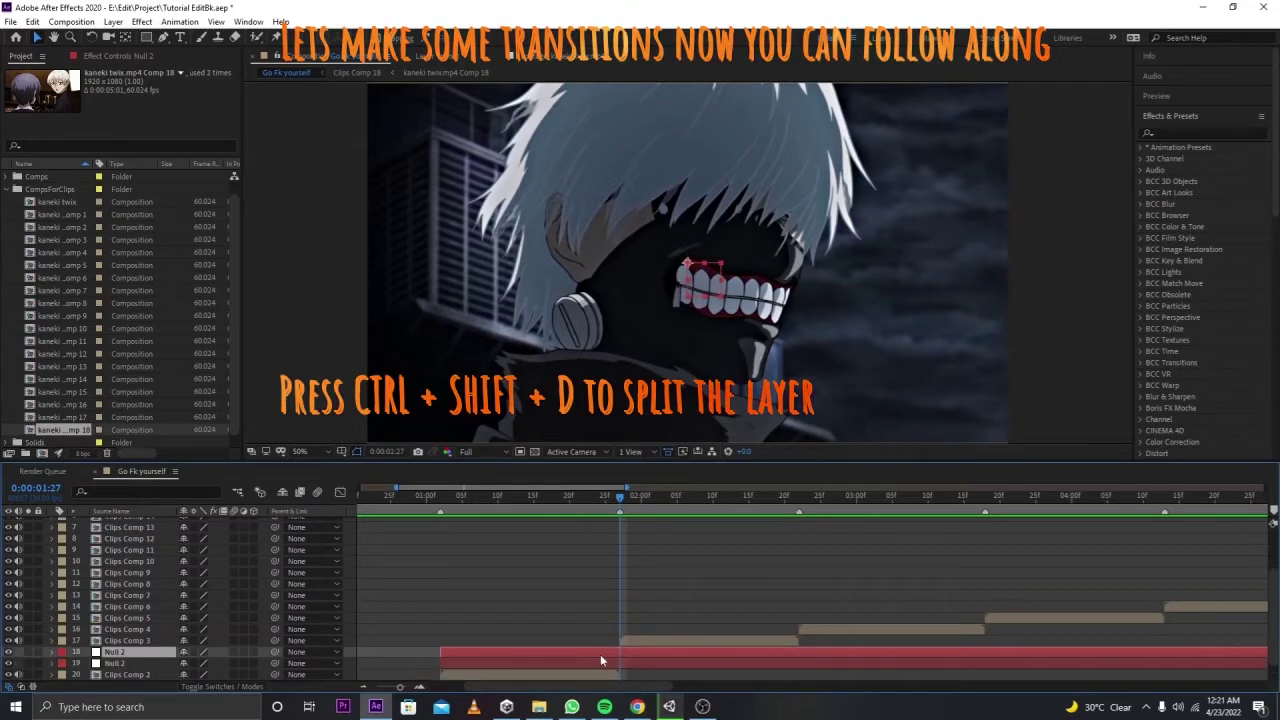
key(ctrl+shift+d)
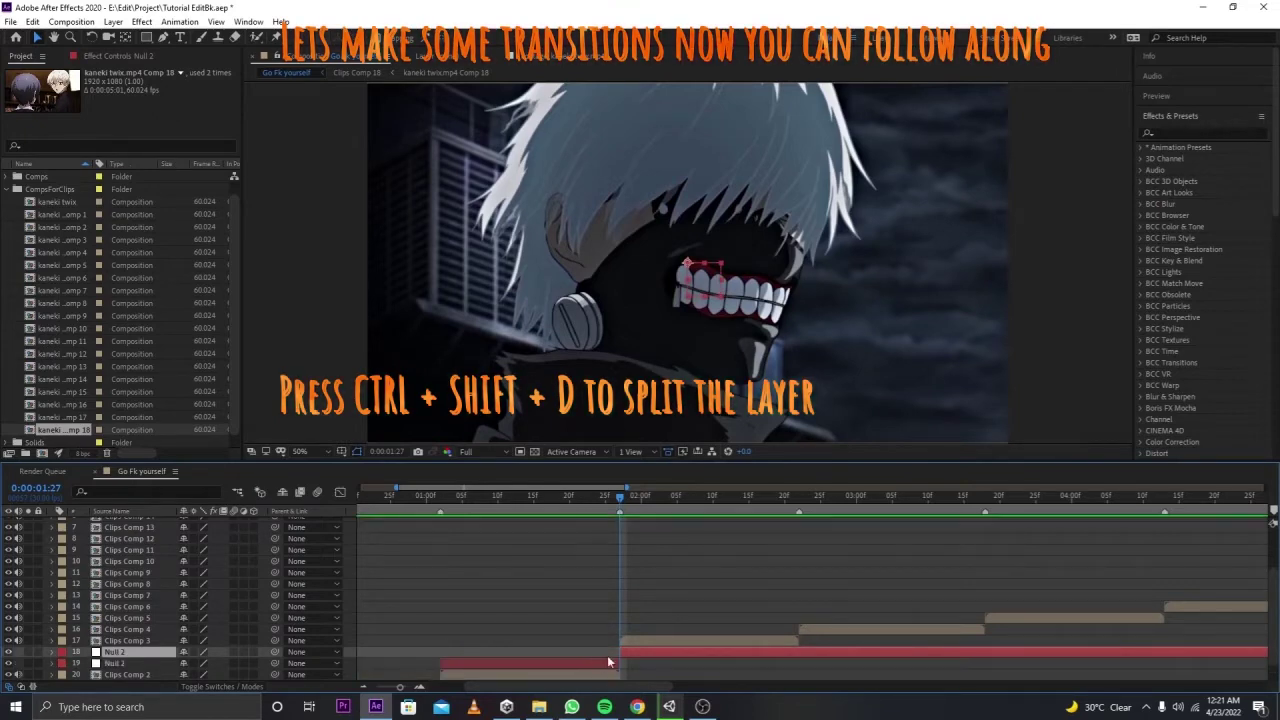
key(Delete)
drag(446, 505, 443, 508)
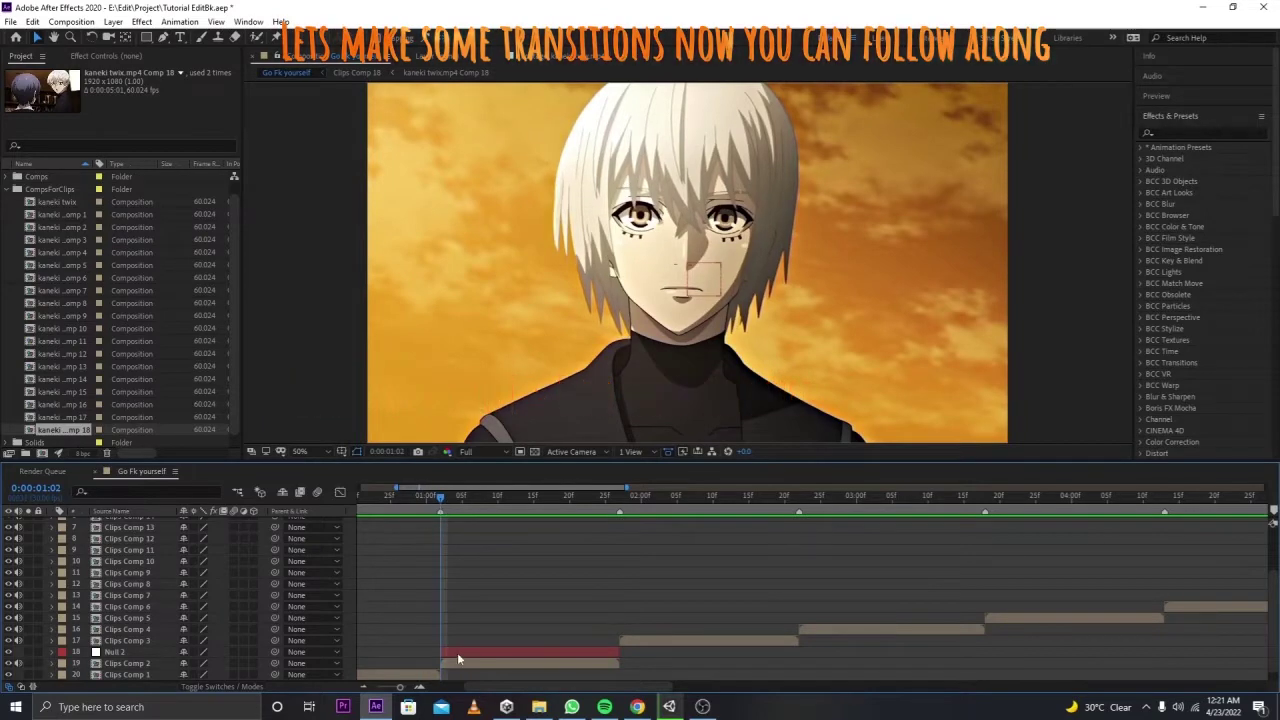
scroll(260, 645, down, 1)
click(249, 652)
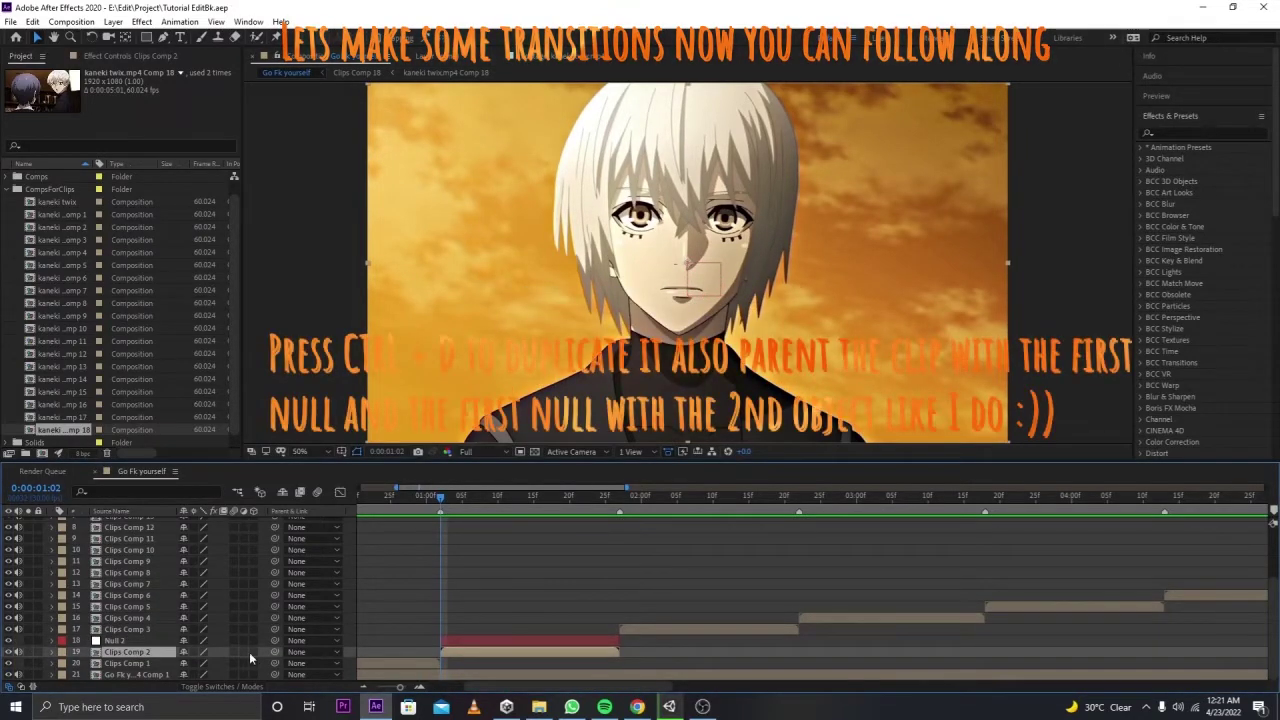
Step: Parent Clips Comp 2 to Null 2, duplicate the null and parent the copy to it
mouse_move(275, 652)
mouse_down()
mouse_move(113, 640)
mouse_move(185, 643)
mouse_up()
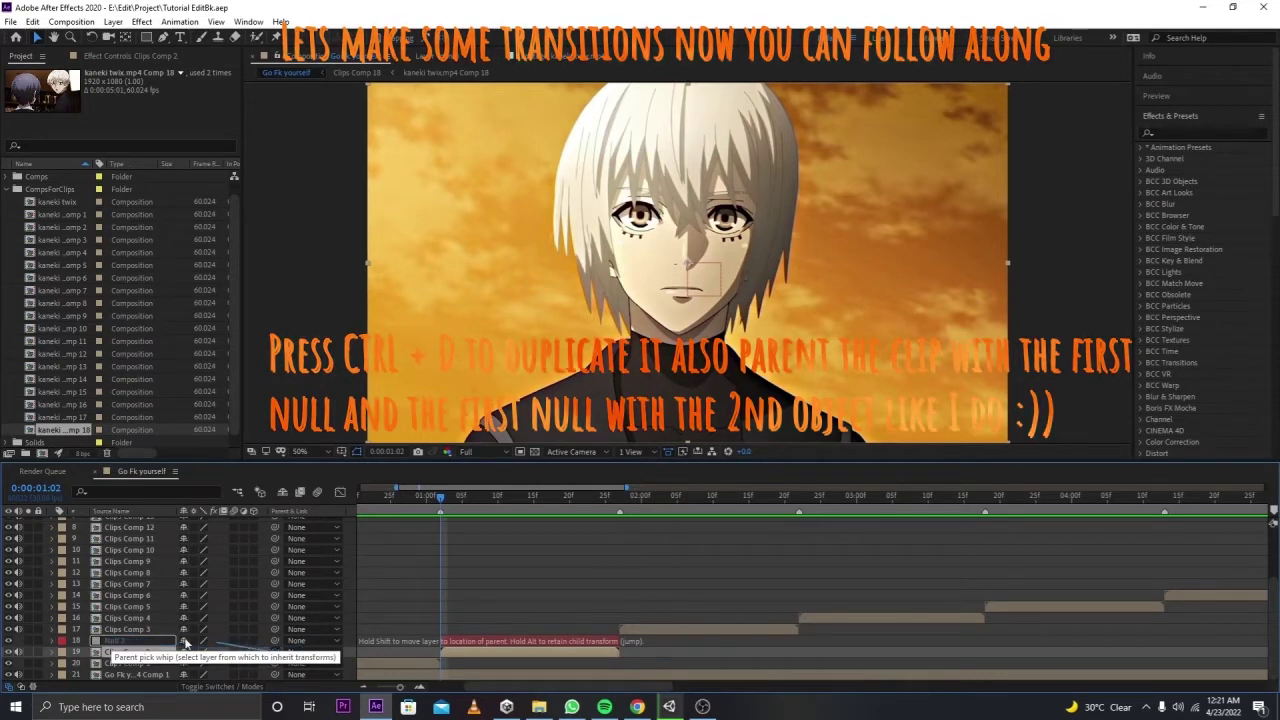
drag(185, 643, 150, 641)
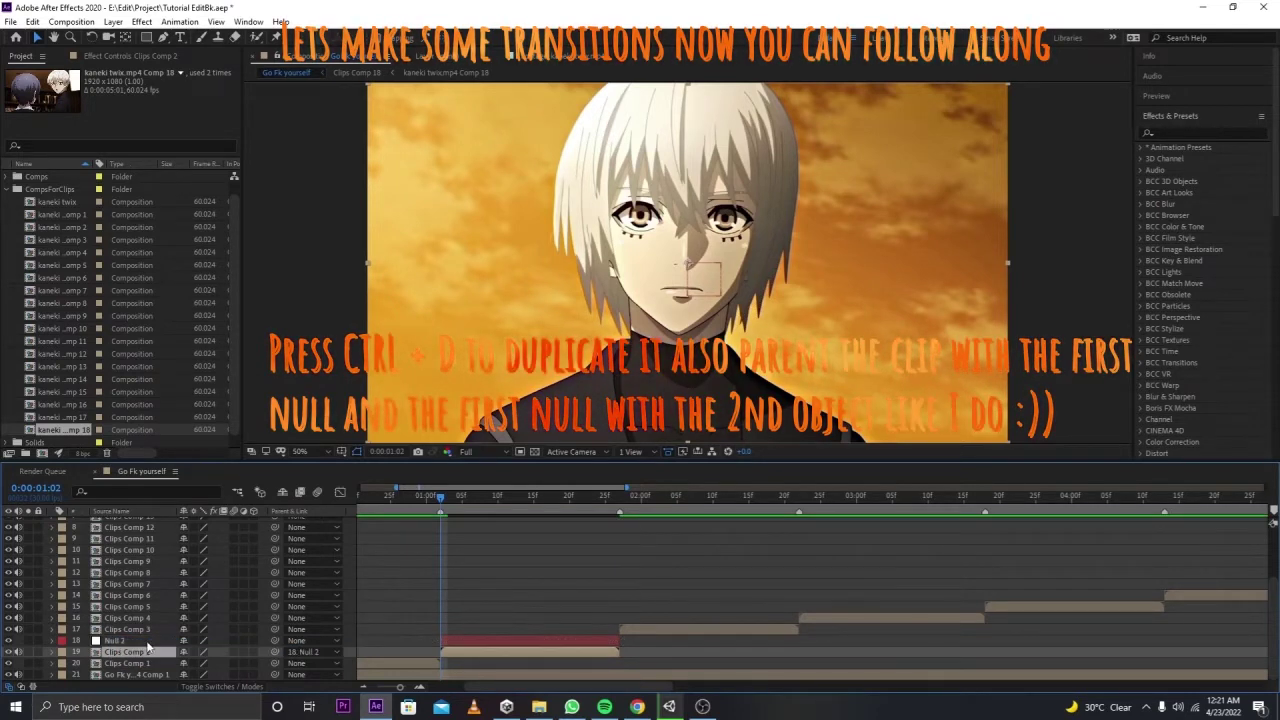
click(150, 641)
key(ctrl+d)
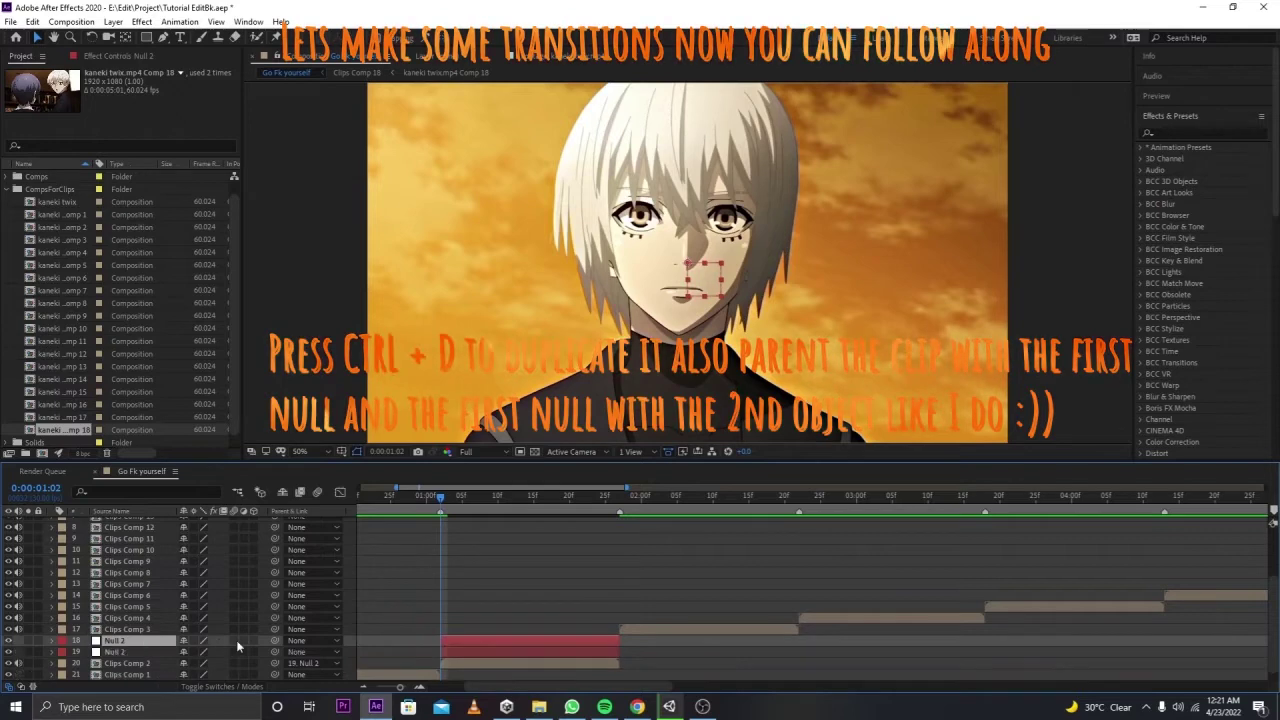
drag(275, 651, 153, 645)
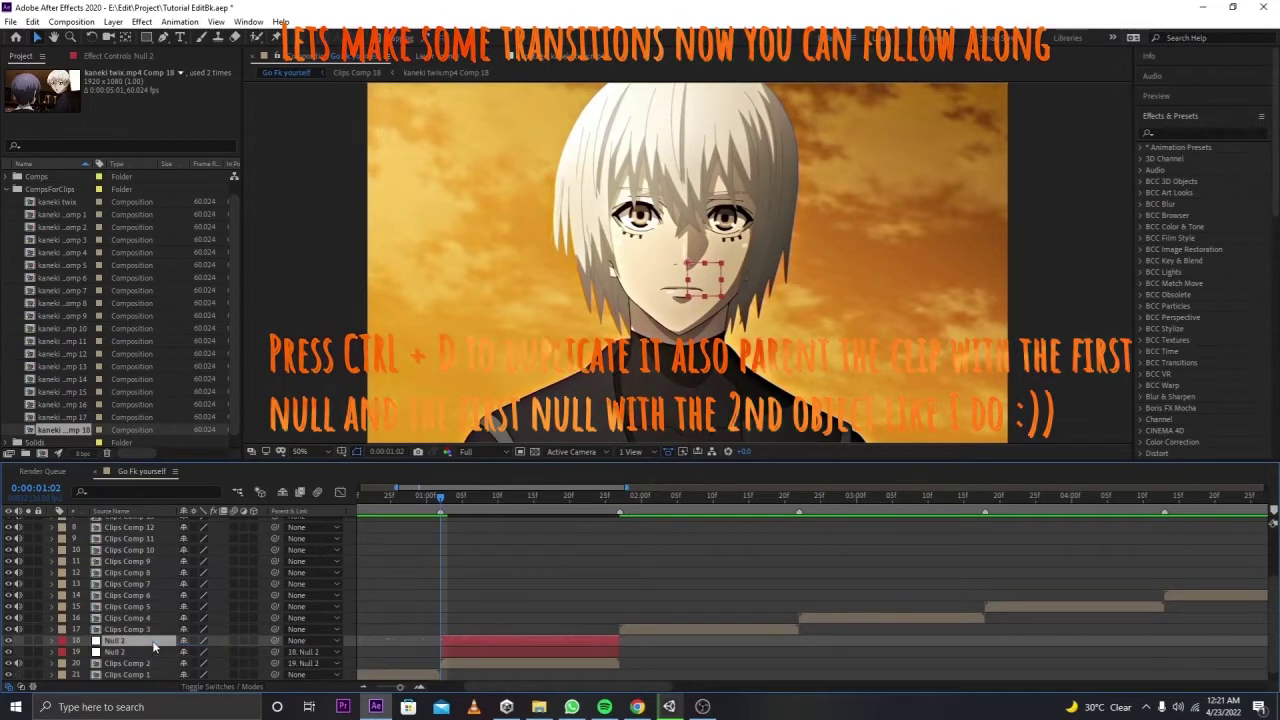
Step: Turn on the Motion Blur switch for all the Clips Comp layers
scroll(236, 598, up, 5)
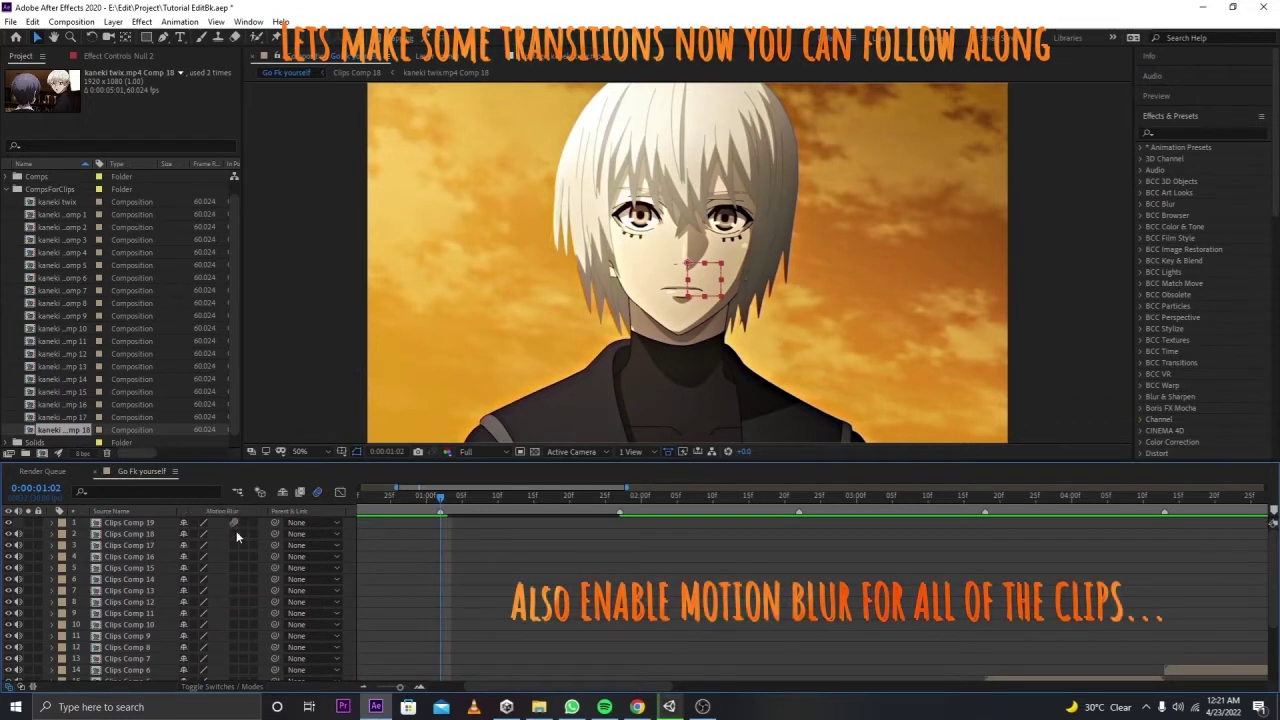
drag(237, 538, 235, 567)
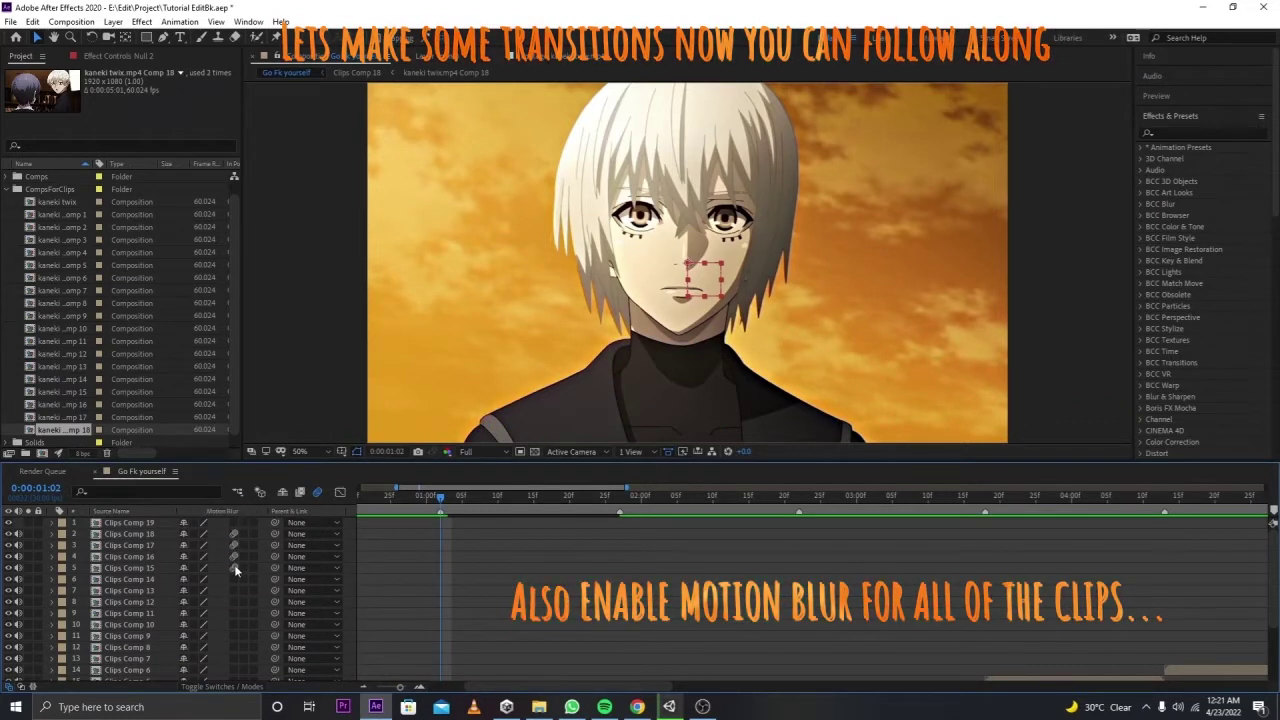
drag(237, 681, 237, 677)
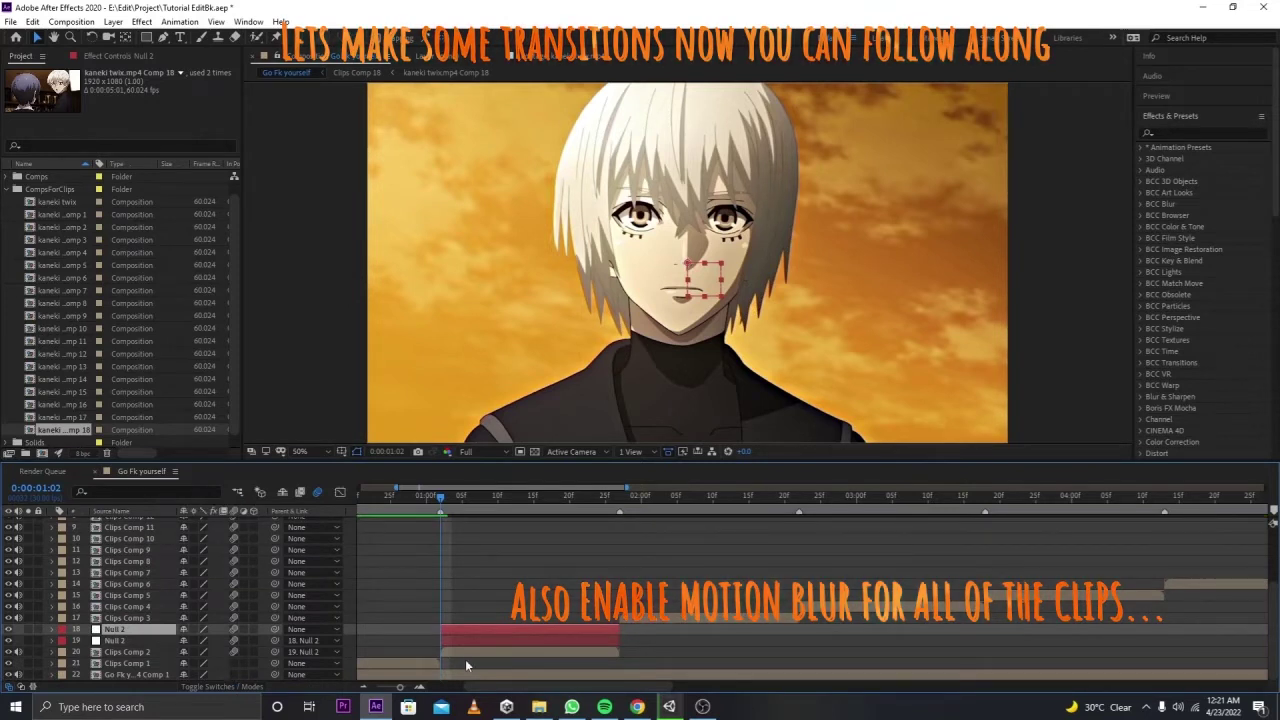
click(463, 653)
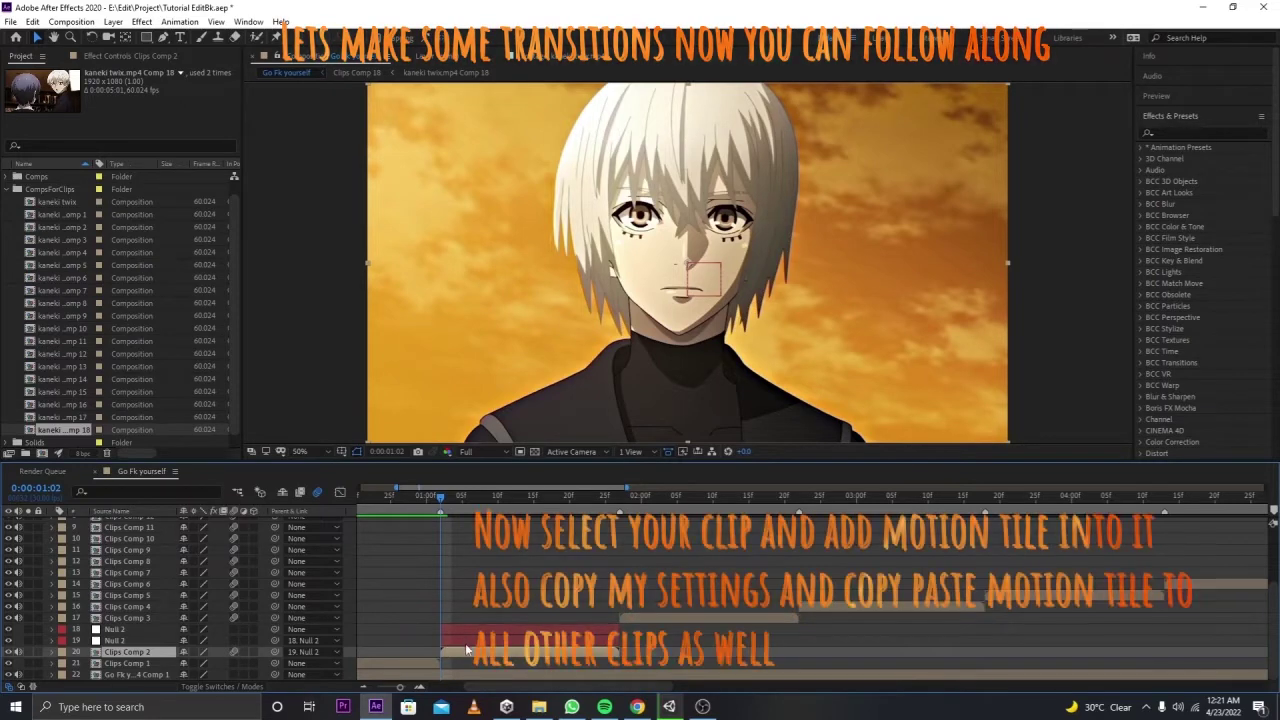
Step: Apply the Motion Tile effect to Clips Comp 2
click(115, 55)
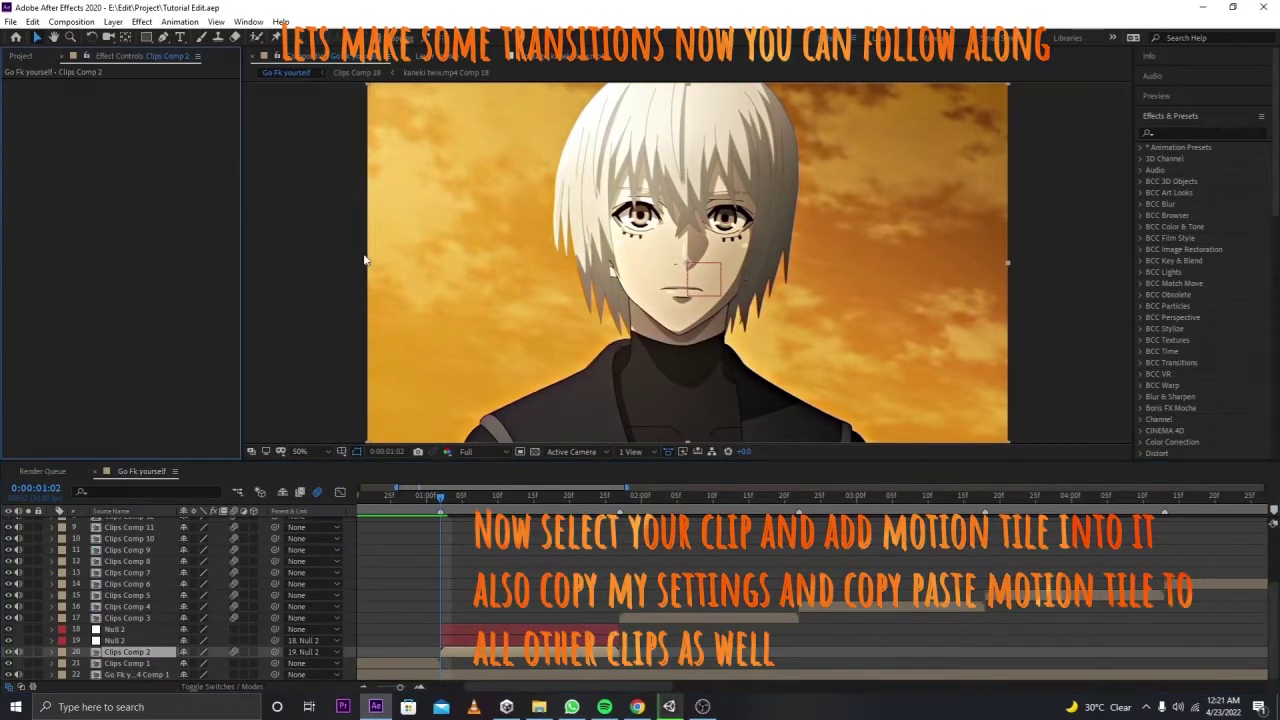
click(1177, 132)
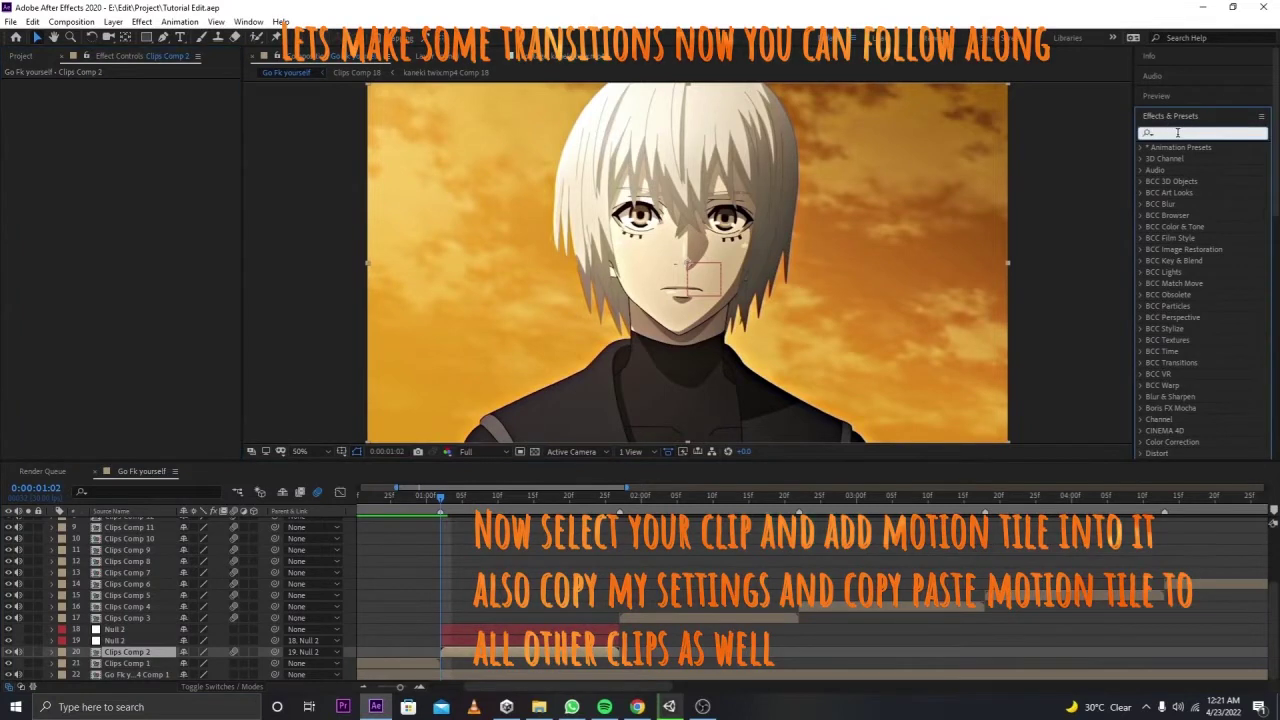
text(motion tile)
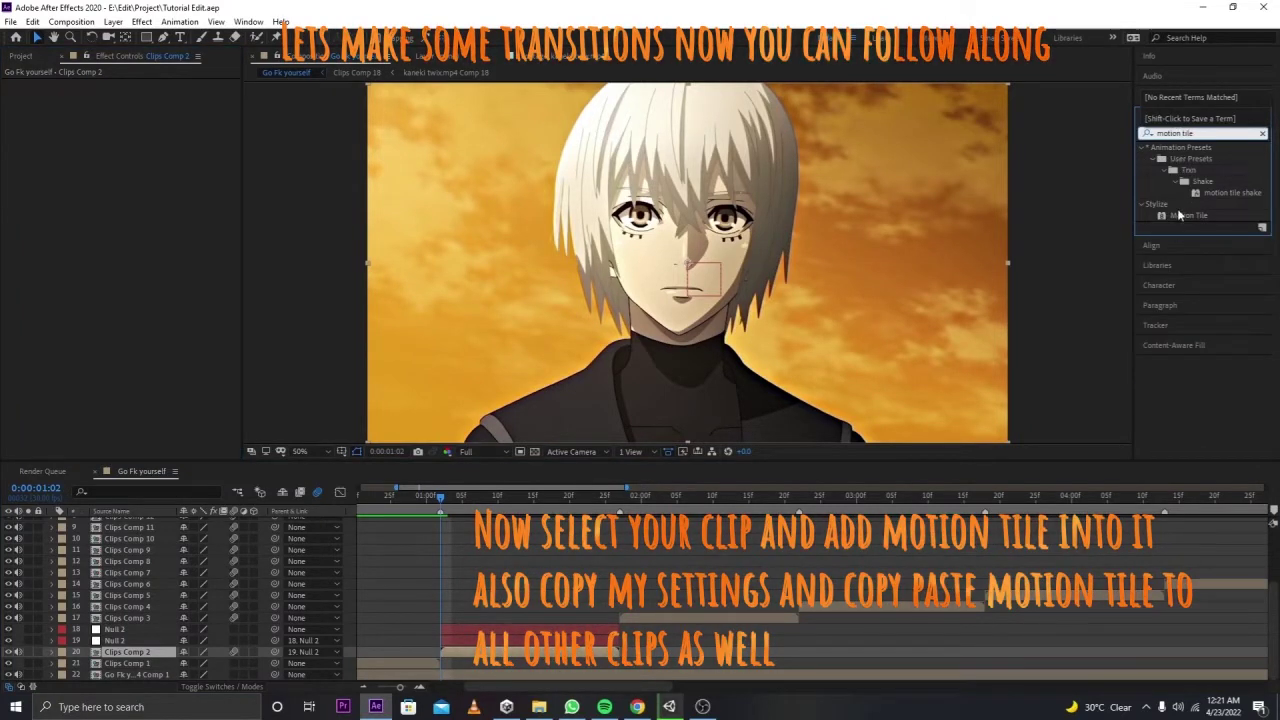
drag(1185, 215, 178, 273)
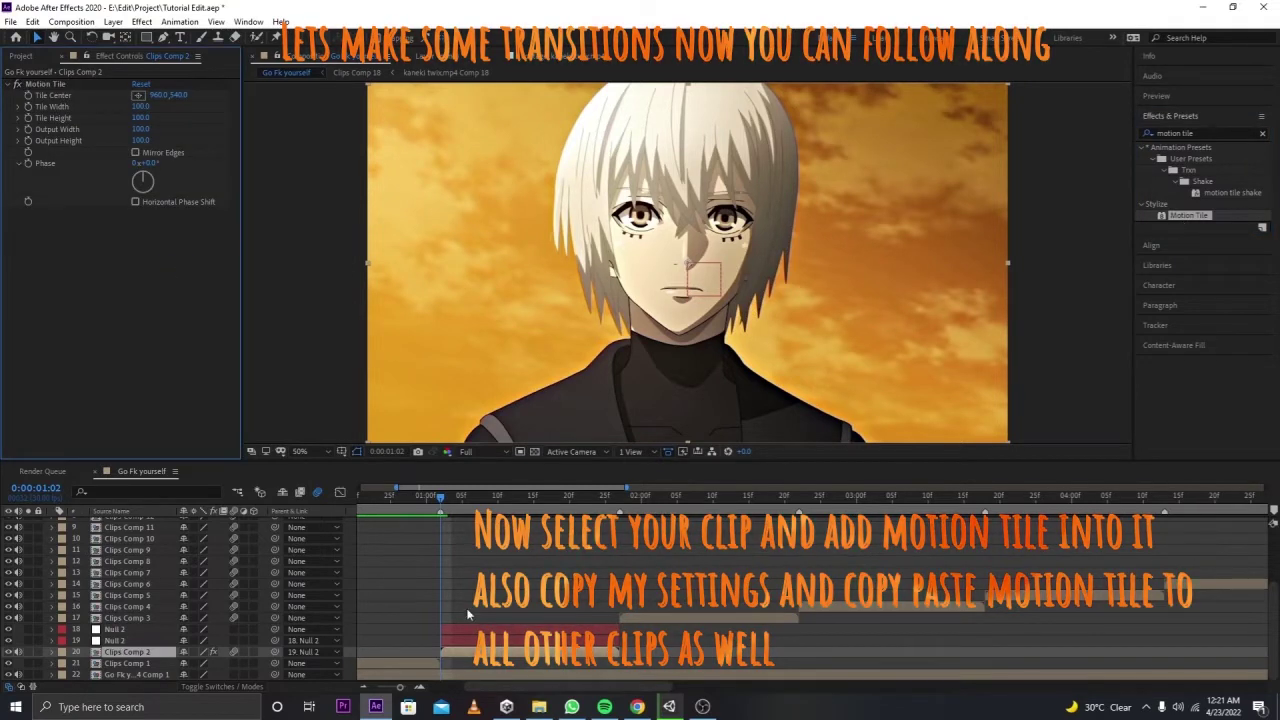
Step: Set Motion Tile output width and height to 400 with Mirror Edges, keeping the clip at 100% scale
key(s)
drag(215, 663, 197, 663)
click(115, 182)
text(400)
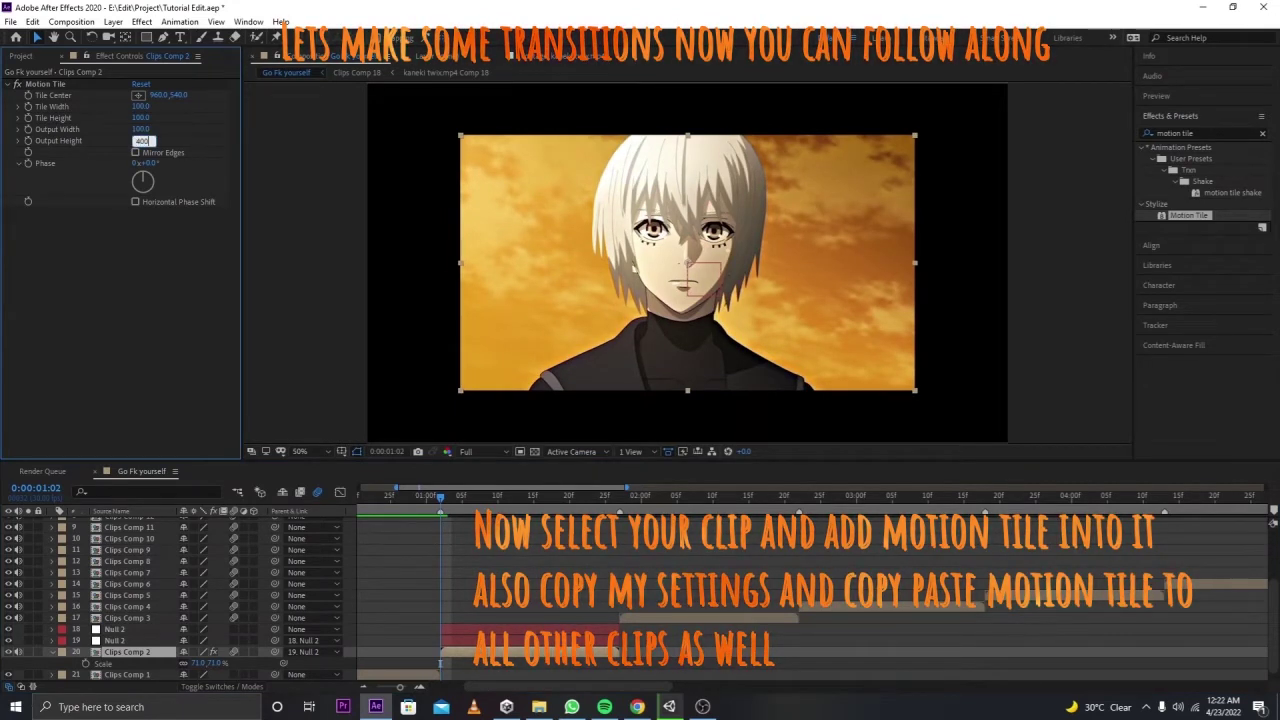
key(Return)
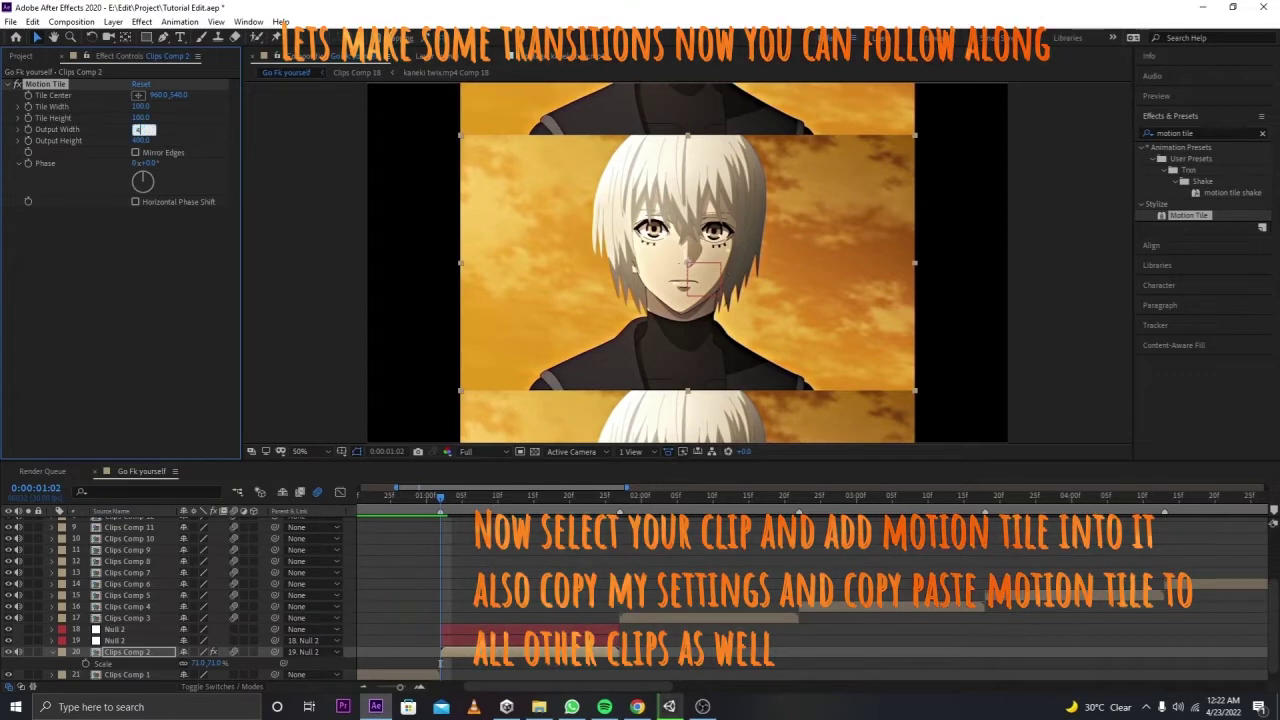
key(Return)
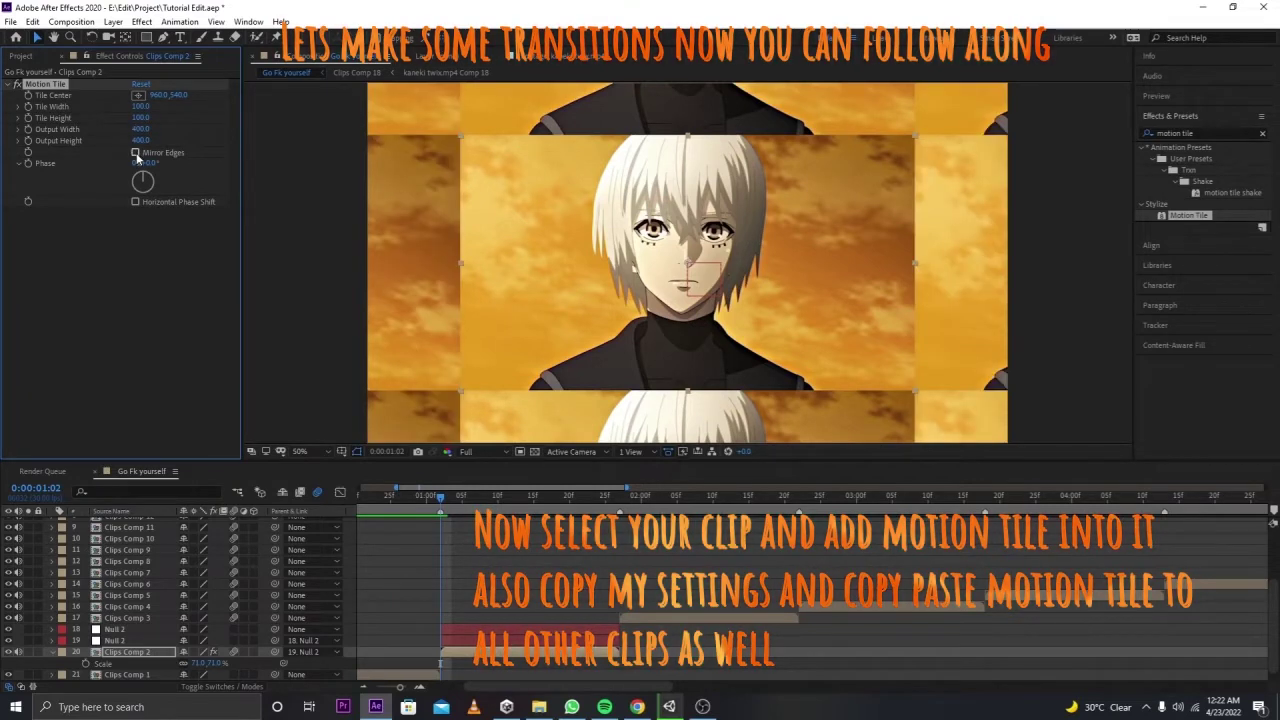
click(136, 153)
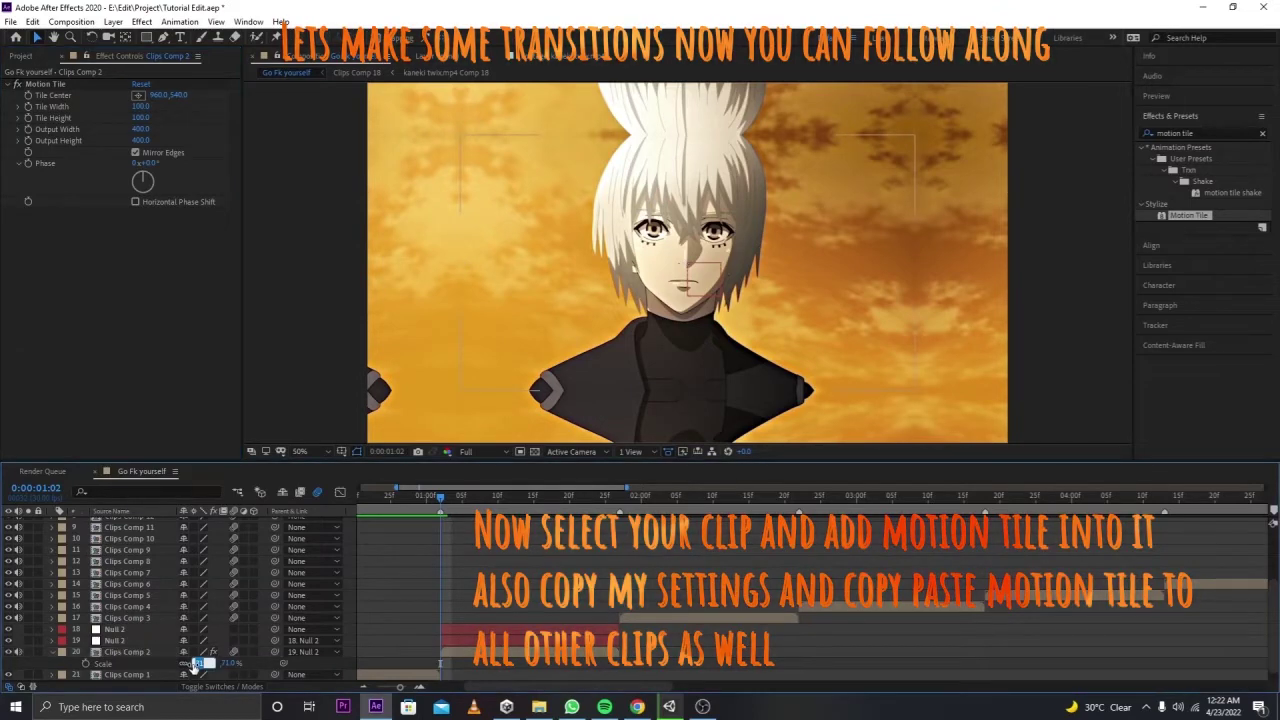
text(100)
key(Return)
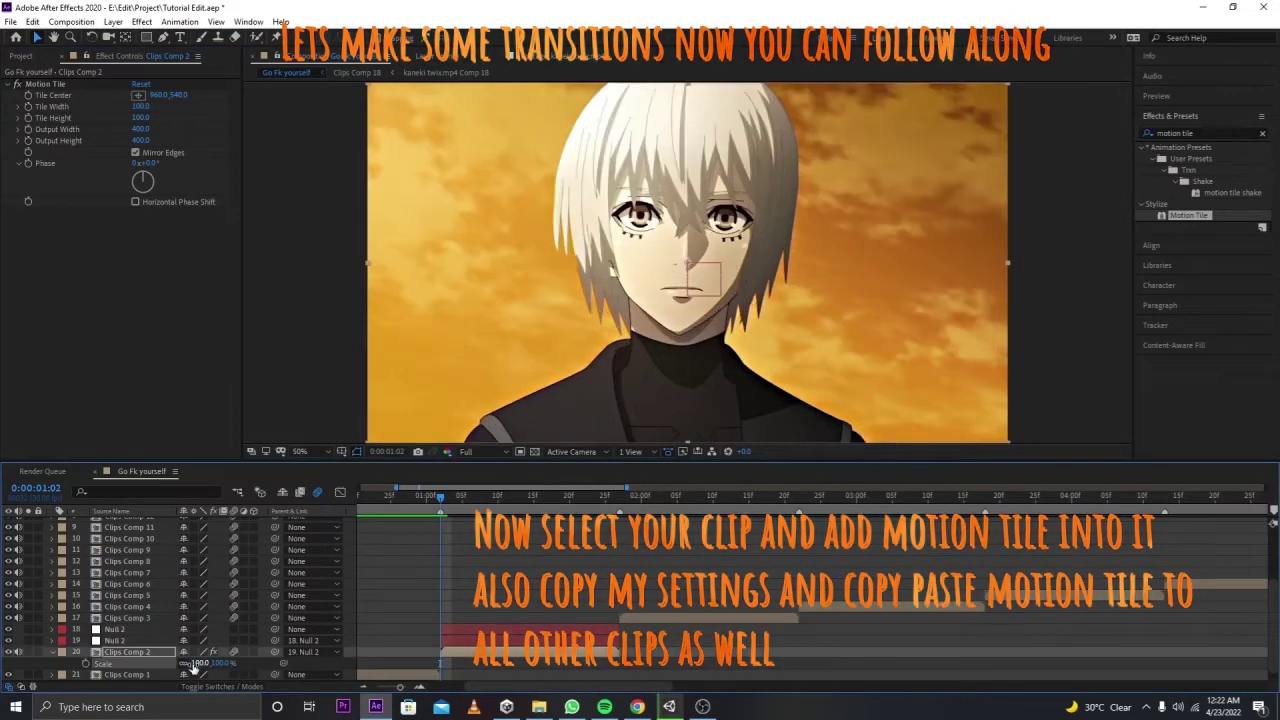
click(141, 345)
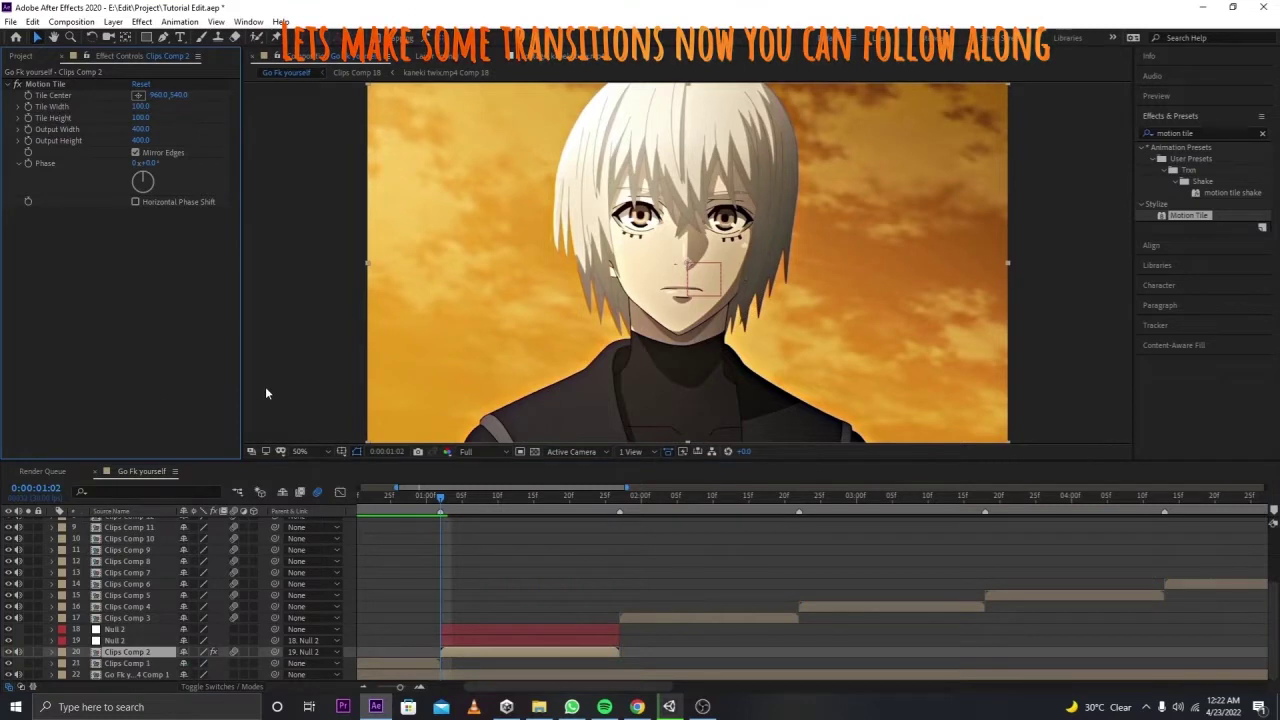
click(120, 640)
key(s)
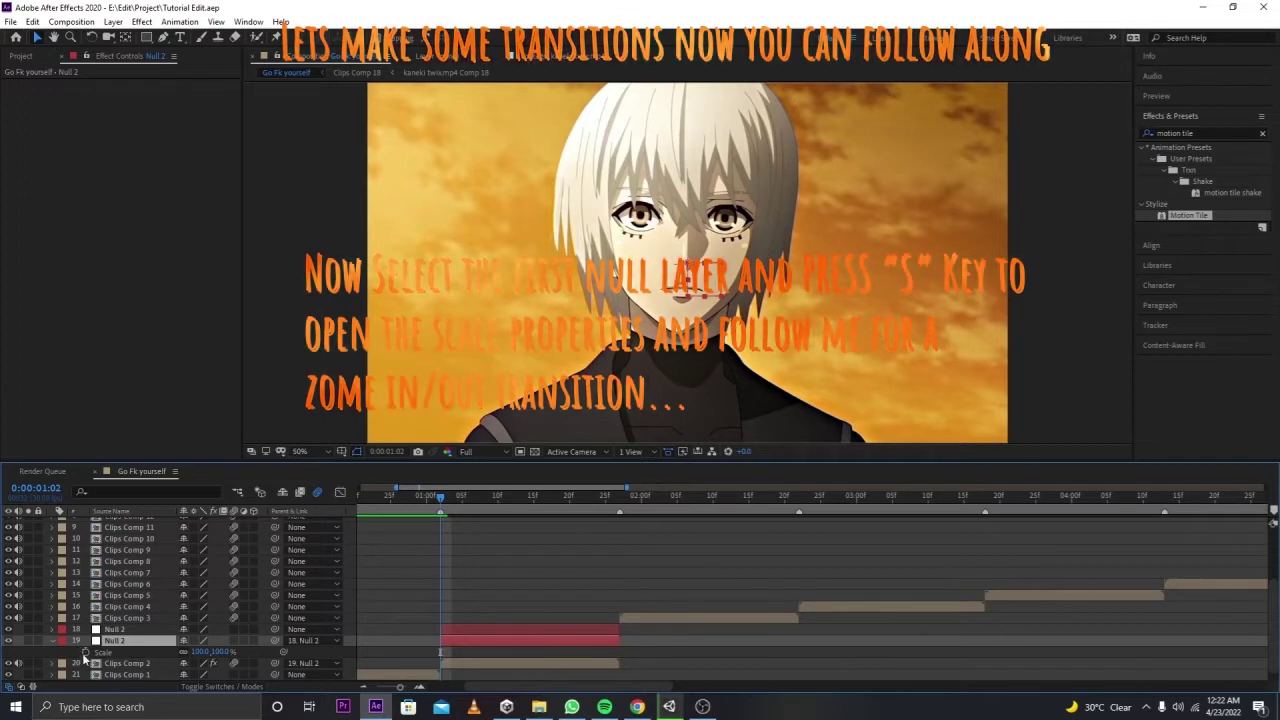
Step: Add a 100% Scale keyframe to the lower Null 2 layer at 0:00:01:02
click(85, 652)
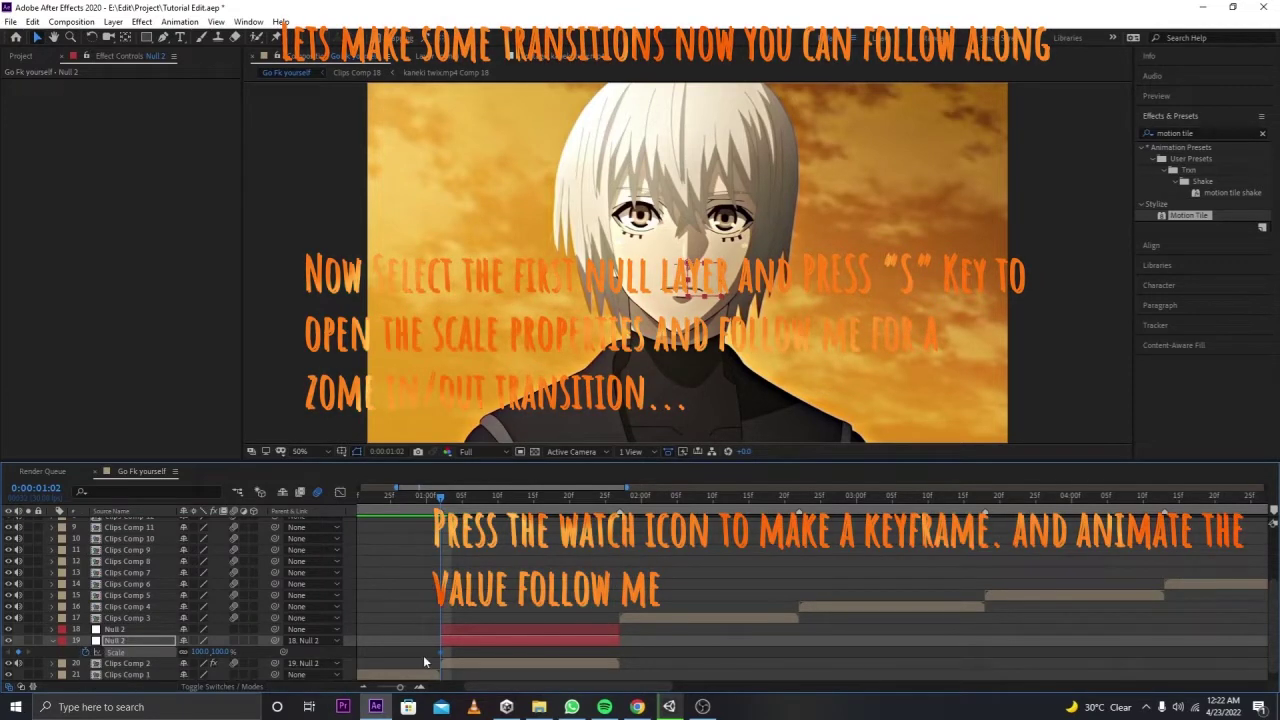
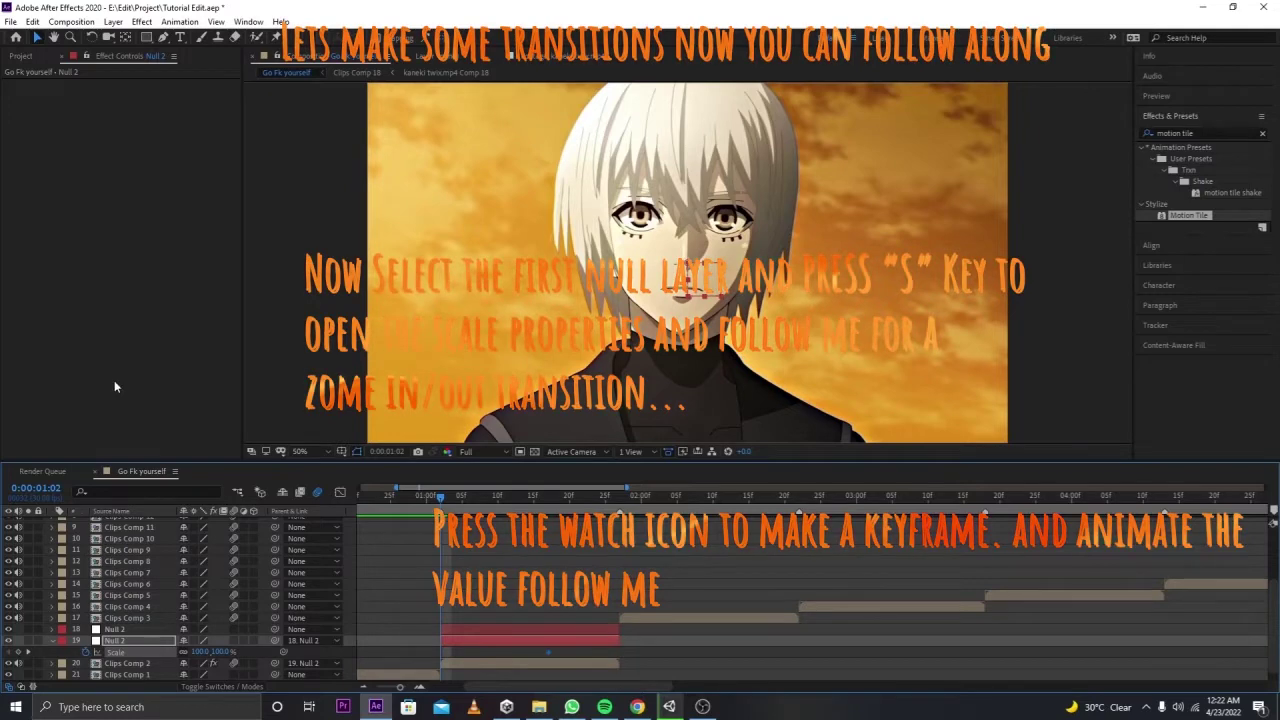
Step: Enter 500 in Null 2's Scale at 0:00:01:02, adding a keyframe after the 100% one
click(271, 394)
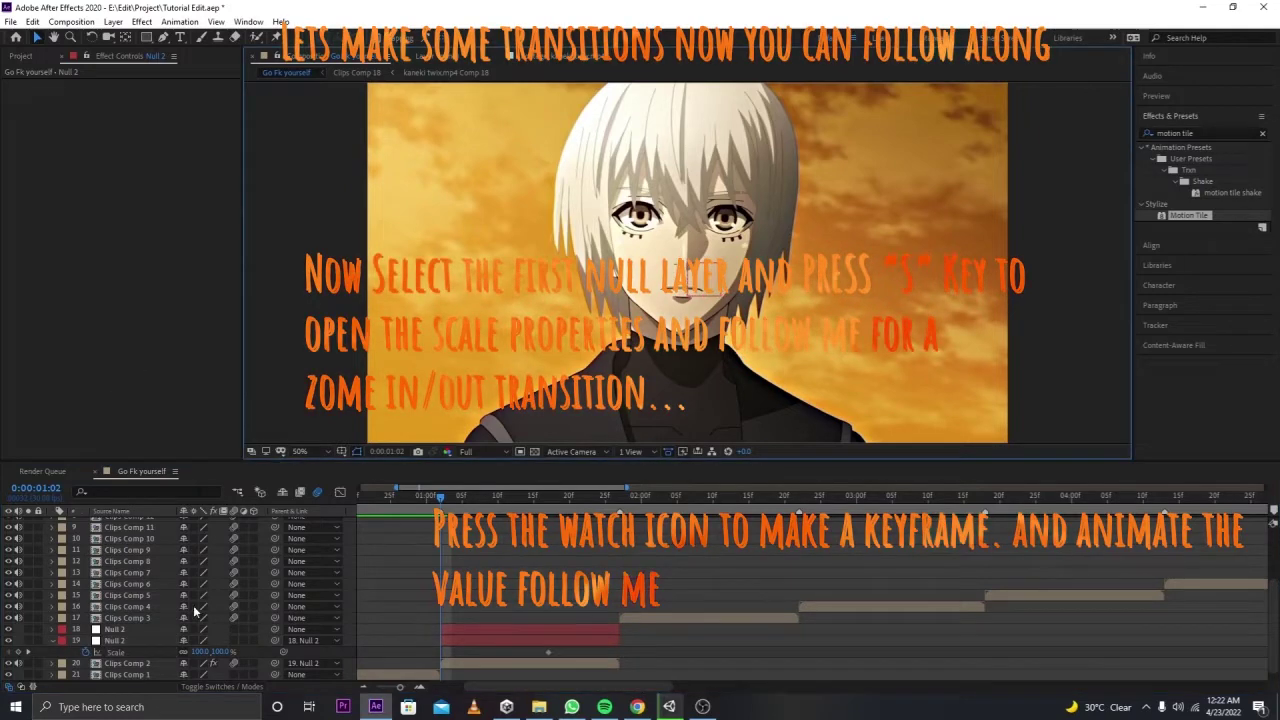
click(220, 651)
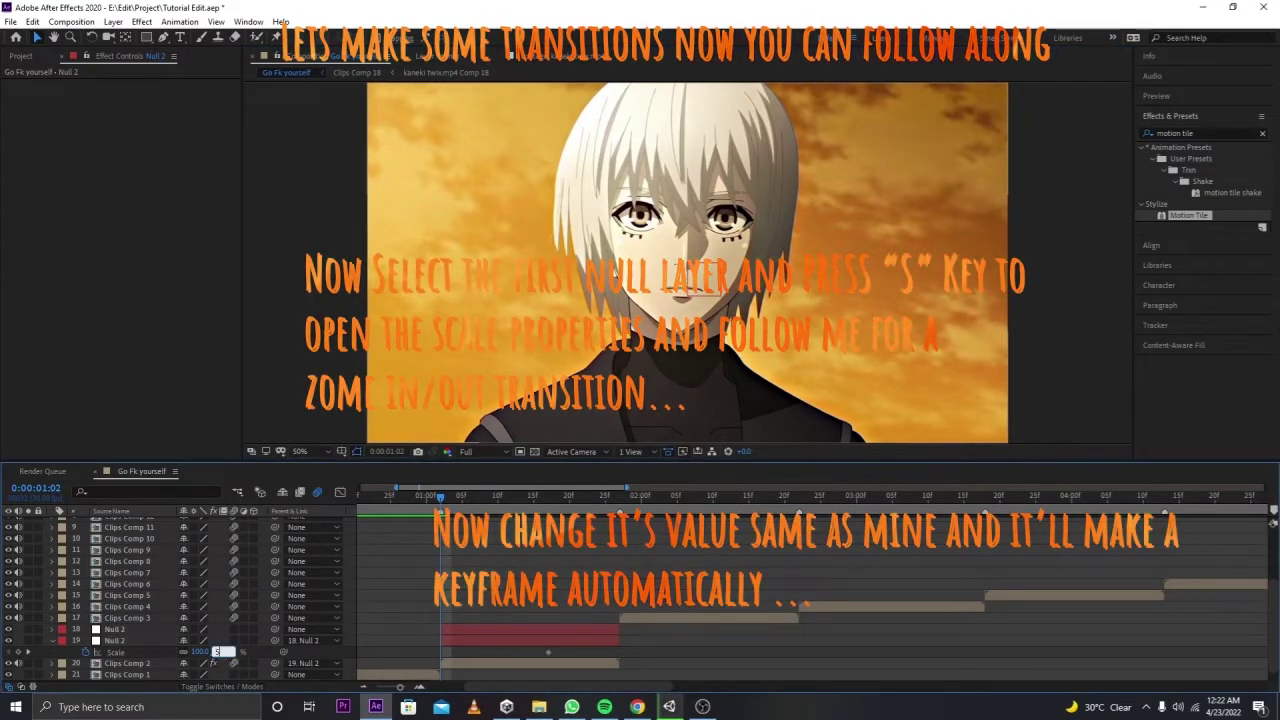
text(500)
key(Return)
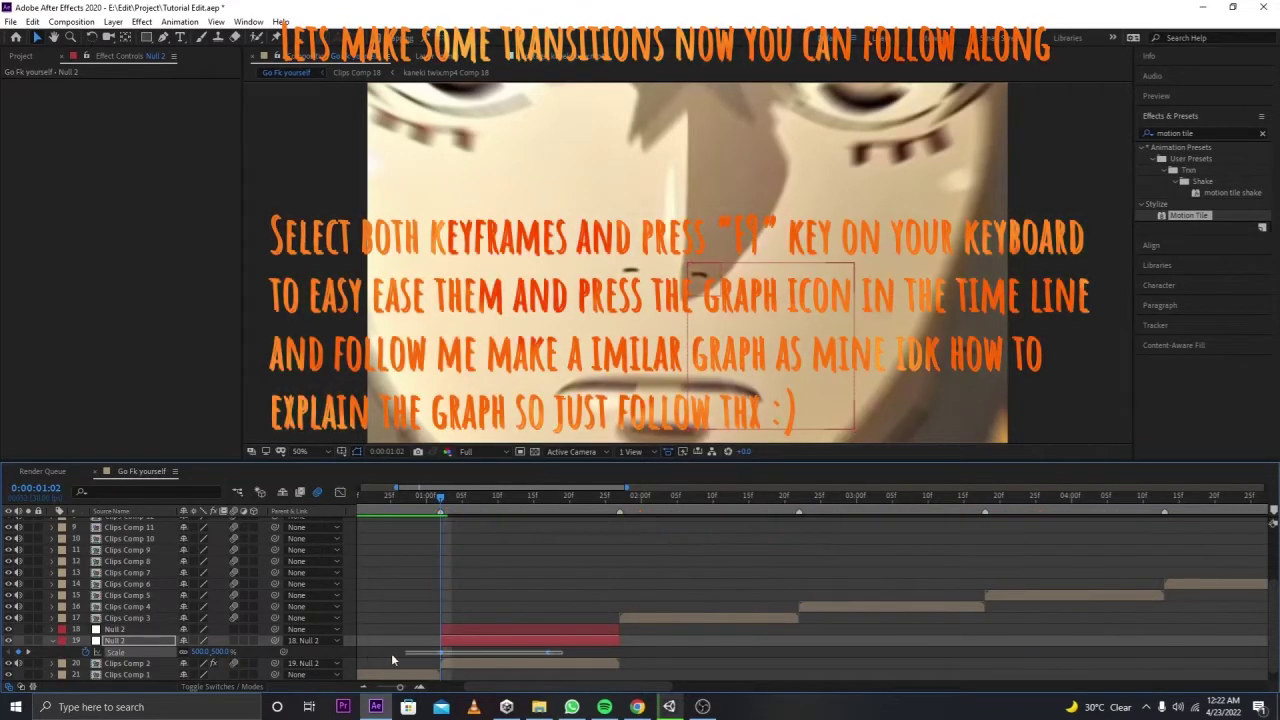
scroll(375, 654, left, 3)
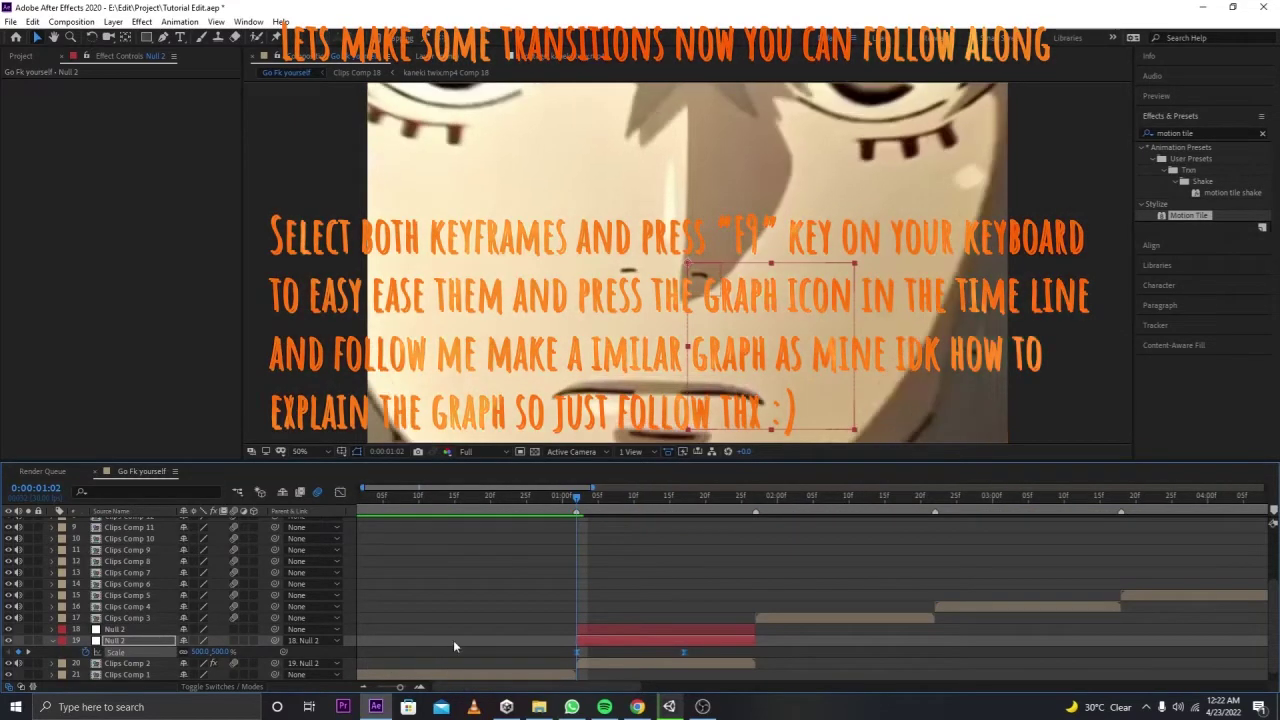
Step: Show Null 2's Scale animation in the Graph Editor with the playhead at 0:00:01:02
click(318, 491)
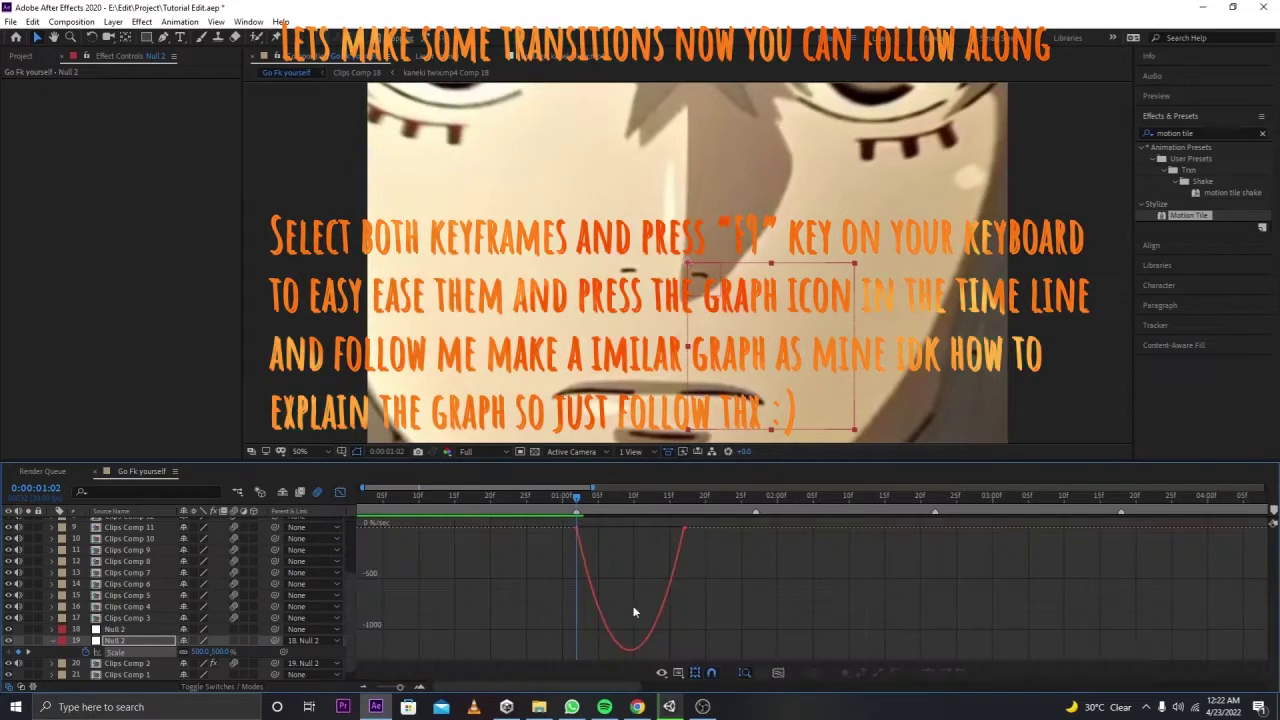
click(565, 496)
click(549, 494)
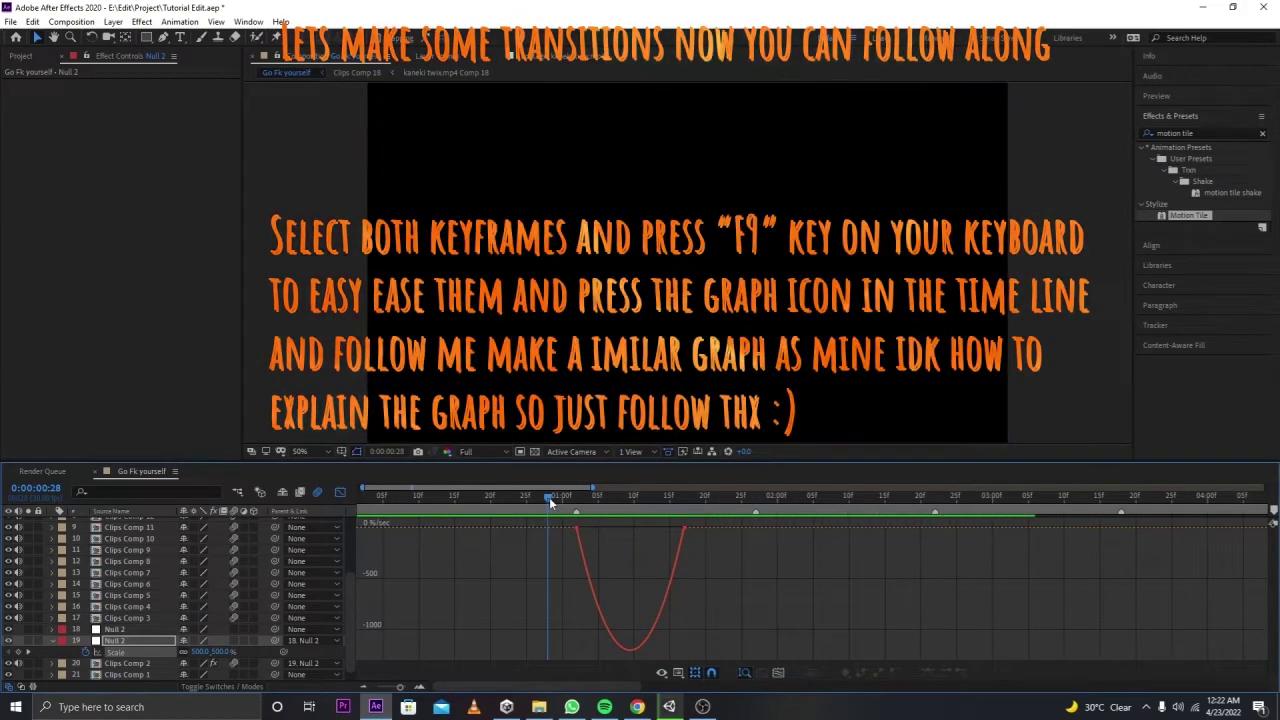
drag(549, 497, 576, 497)
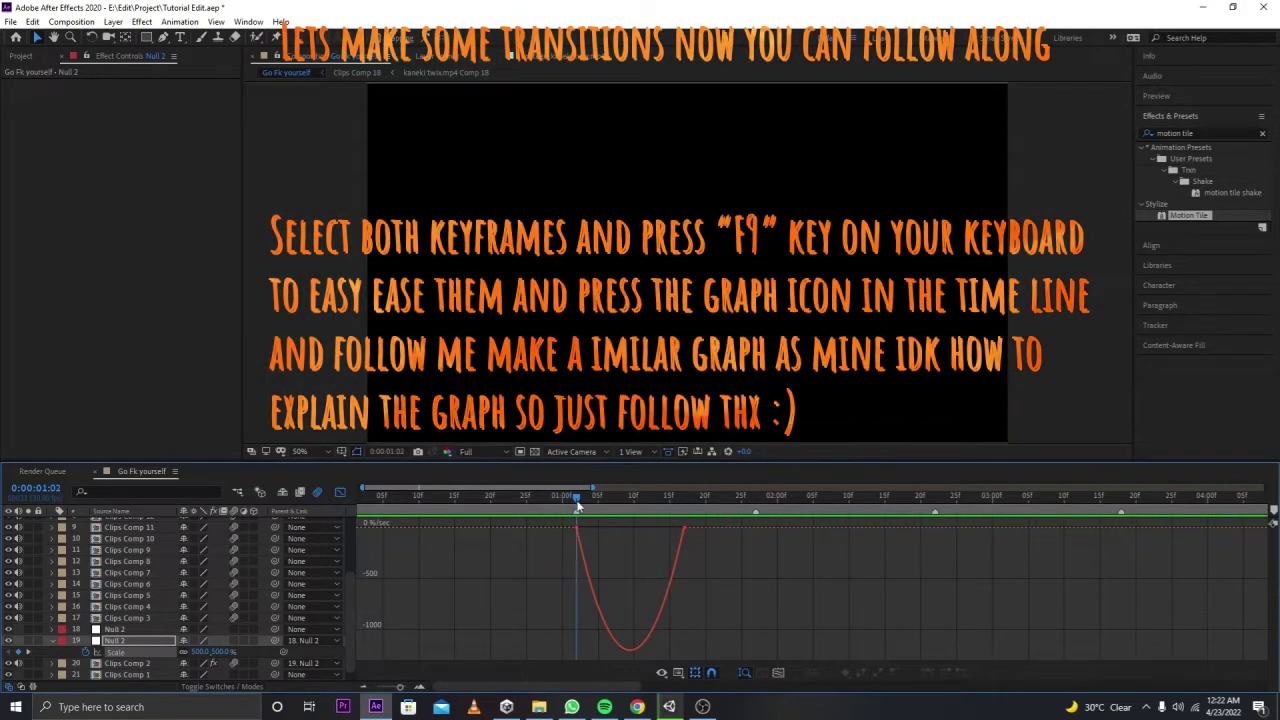
click(571, 499)
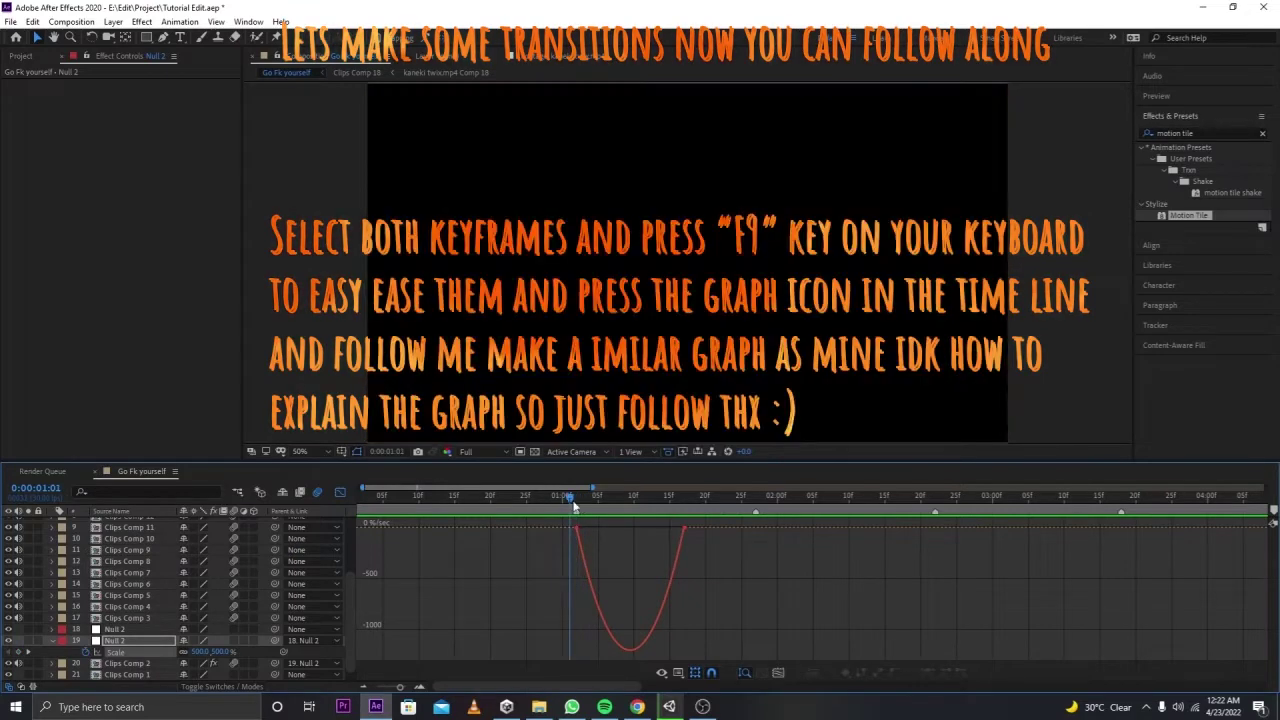
click(576, 497)
Step: Switch to the value graph and drag the handles so Scale drops steeply from 500%
right_click(627, 543)
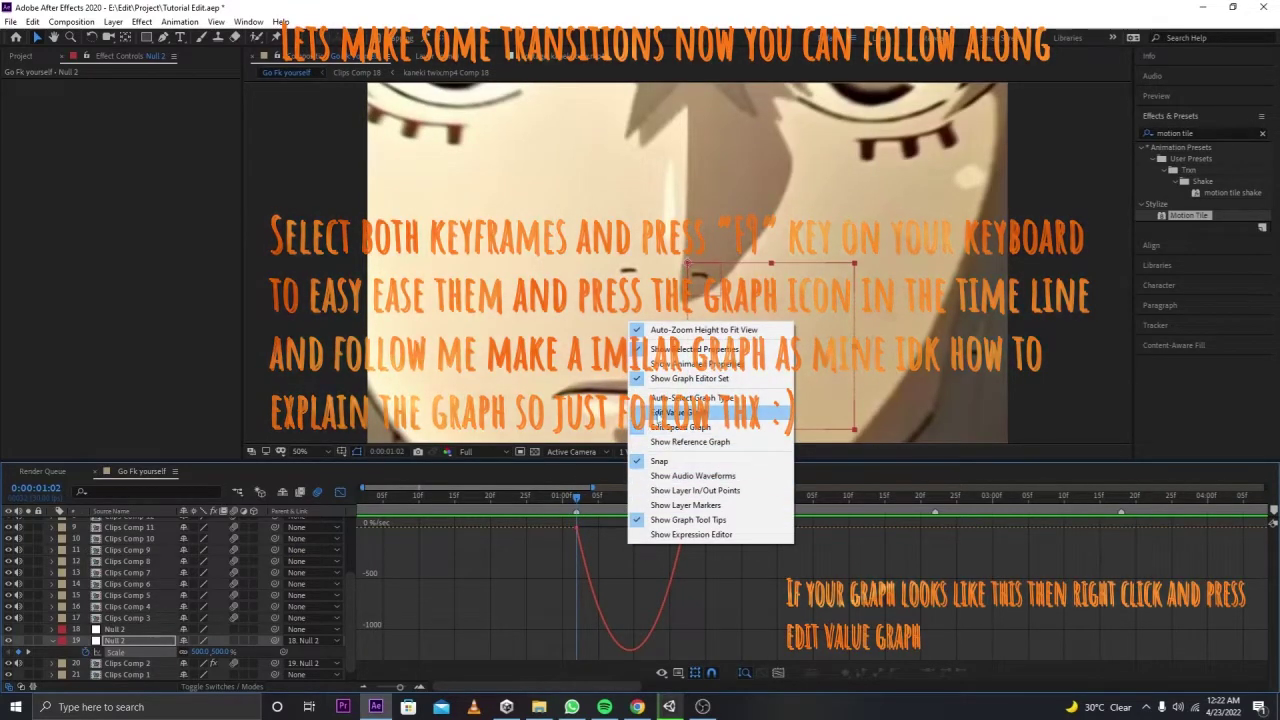
click(667, 416)
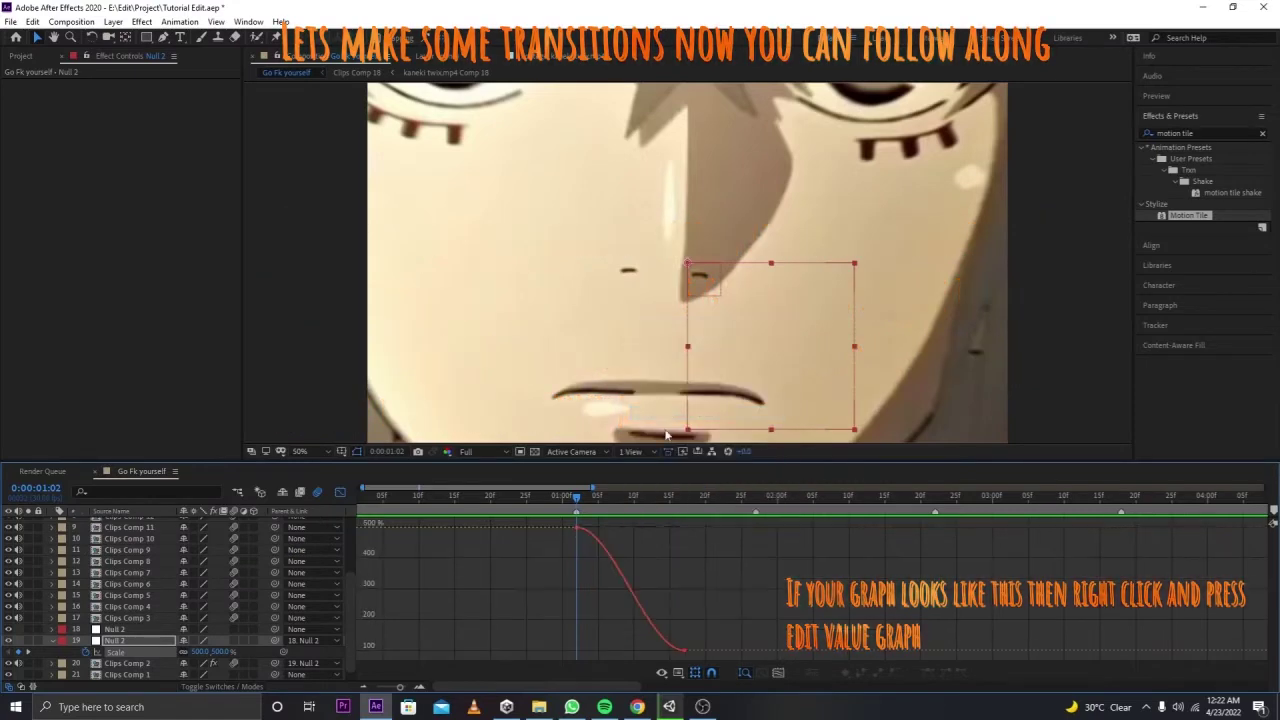
click(678, 675)
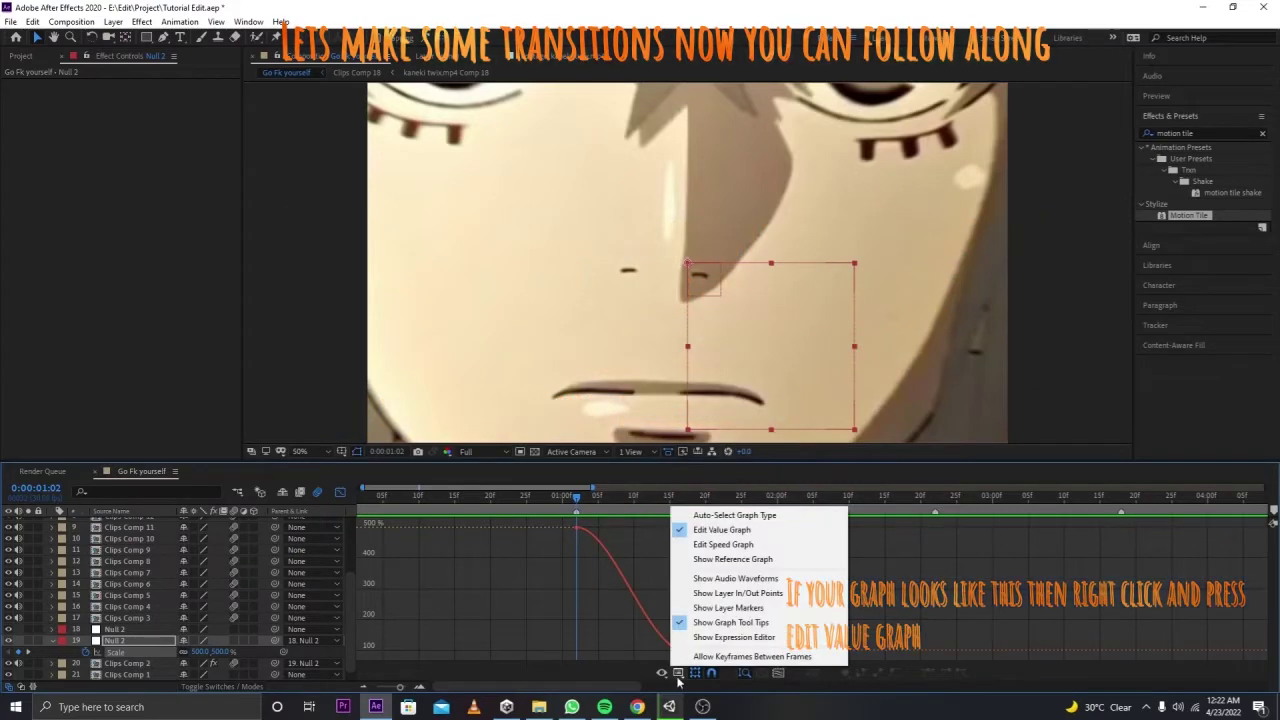
click(698, 535)
mouse_move(578, 530)
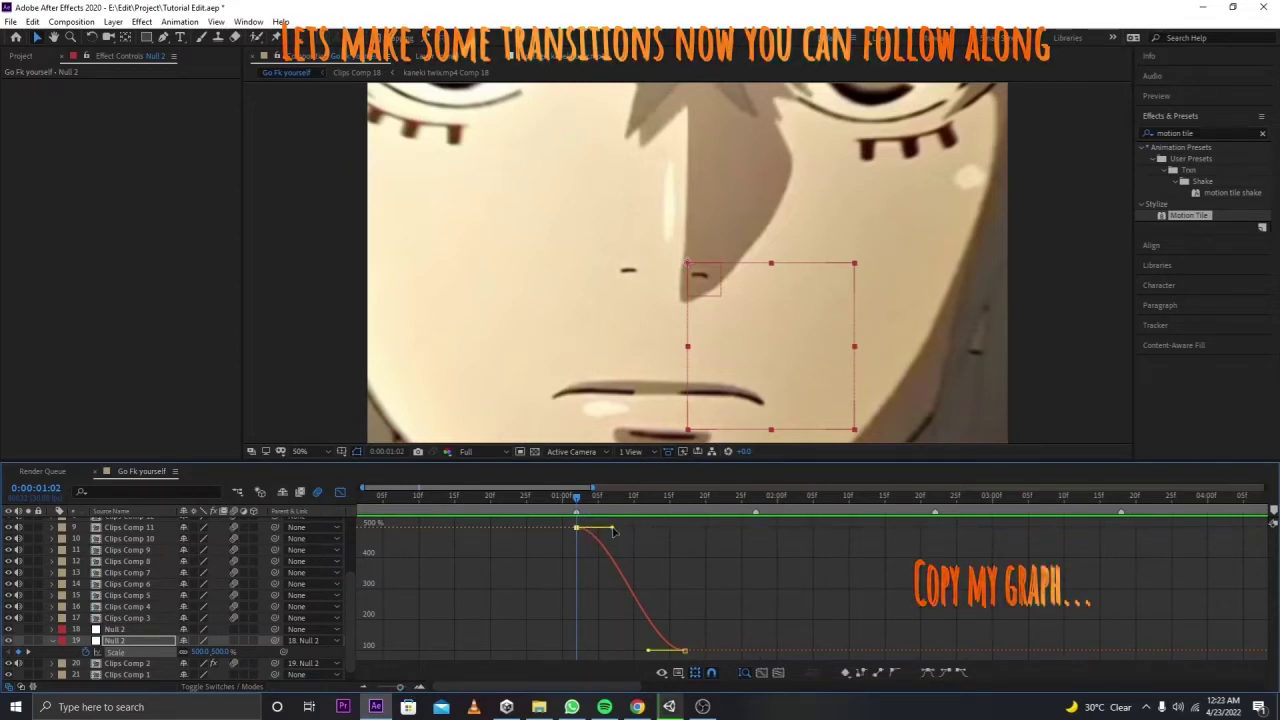
drag(613, 529, 513, 640)
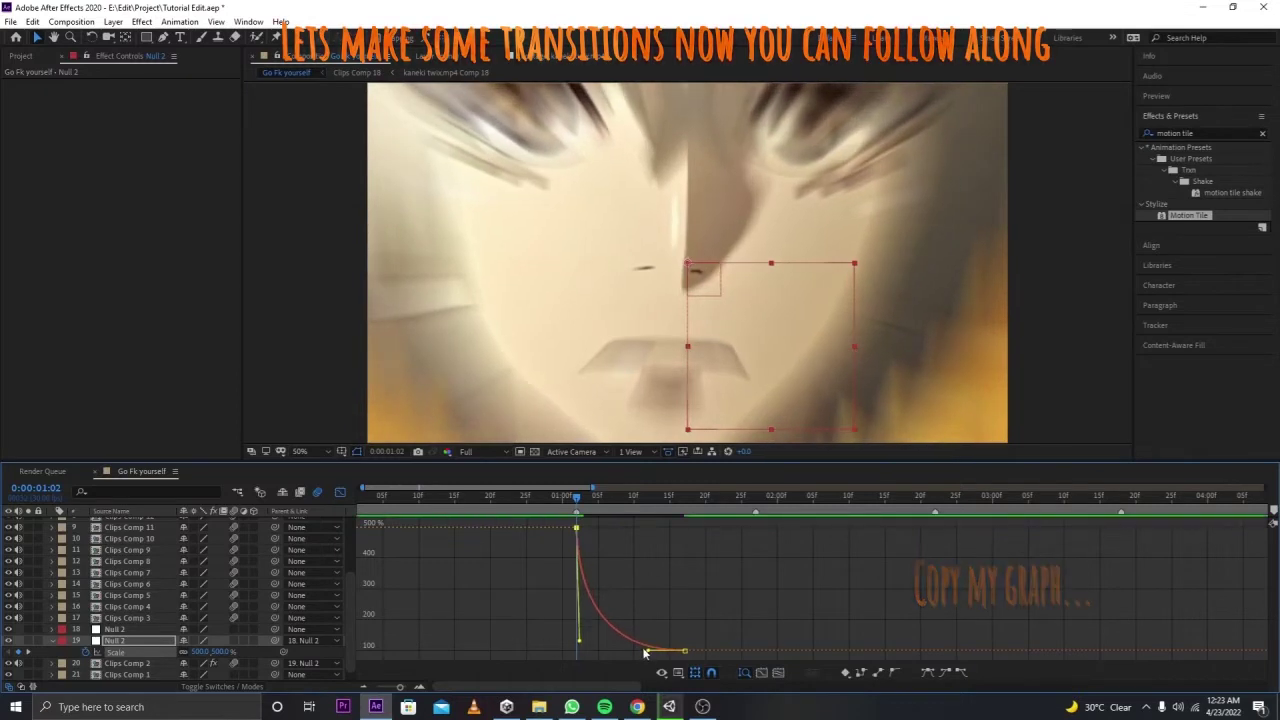
drag(650, 651, 576, 652)
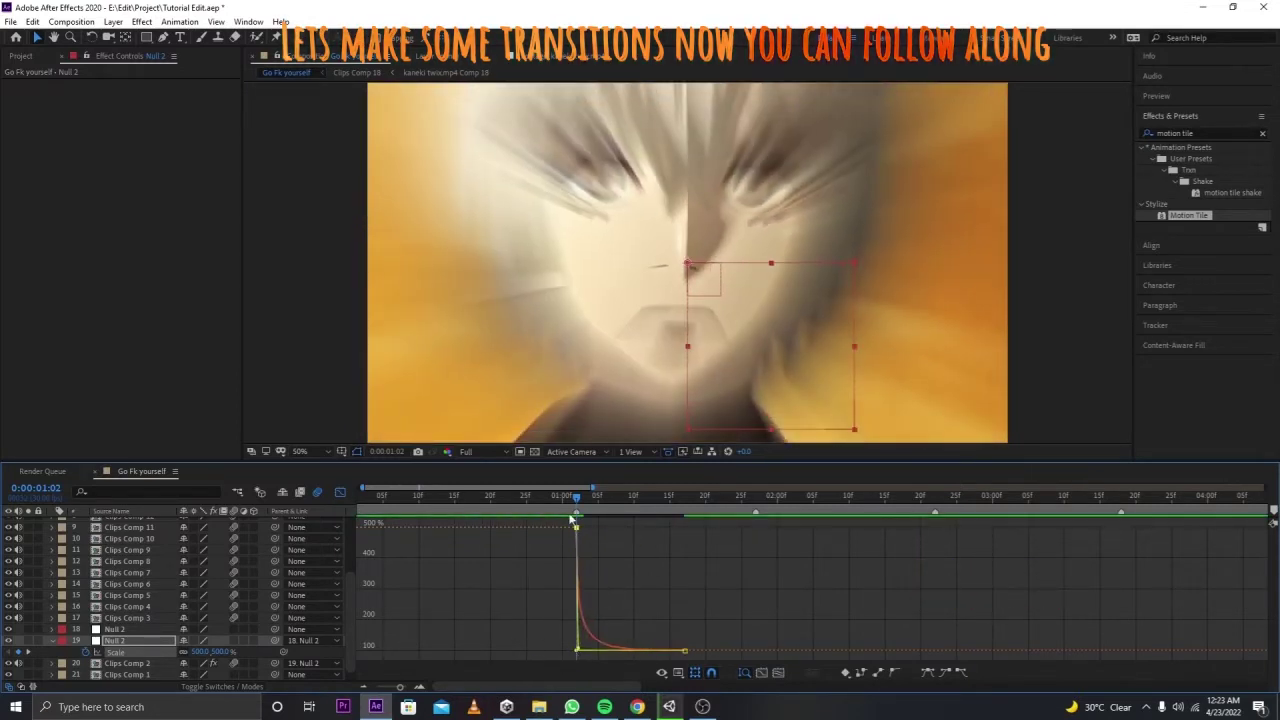
Step: Fine-tune the ease into the 100% keyframe, check frames 00:23–00:29, and return to layer bars
click(512, 502)
drag(512, 502, 518, 503)
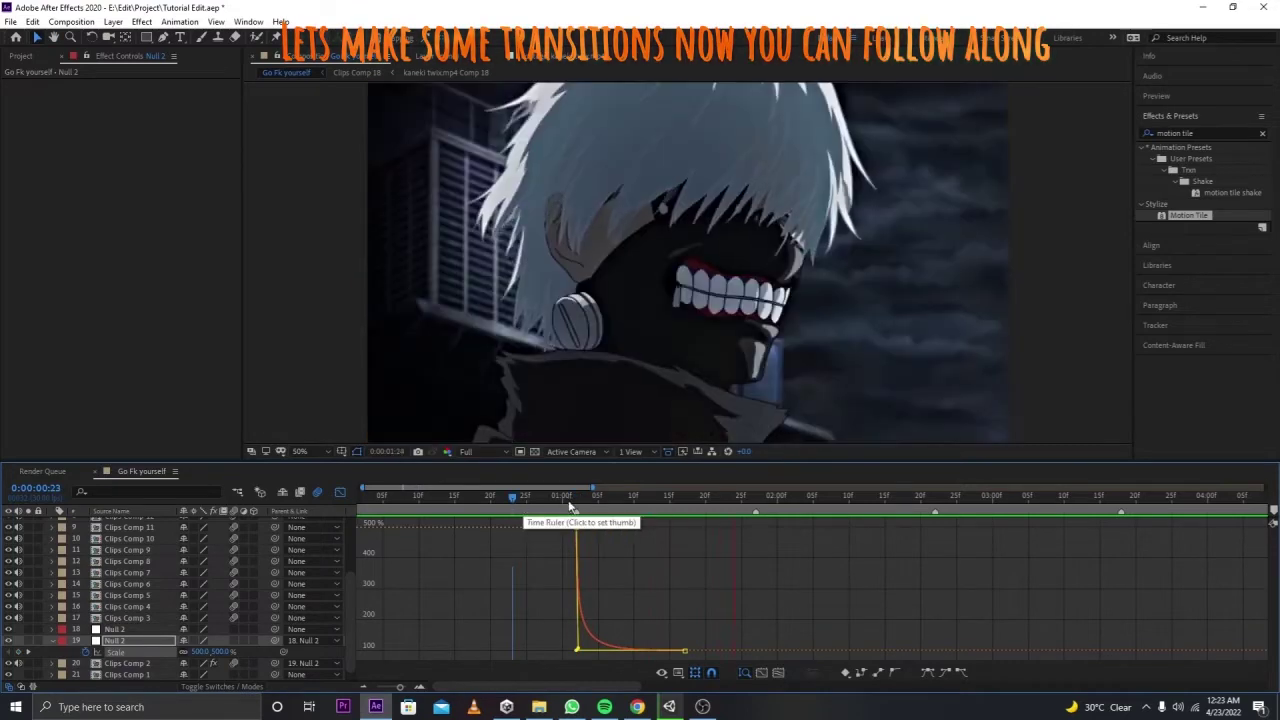
click(519, 502)
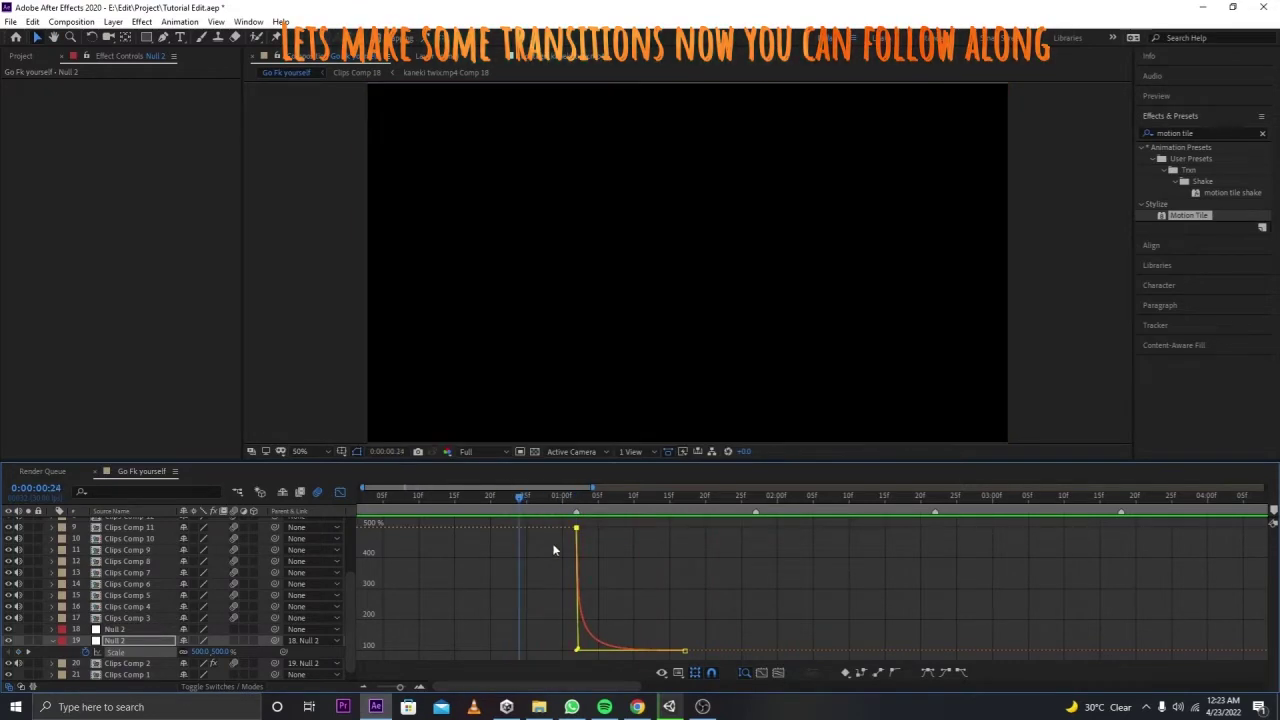
click(578, 649)
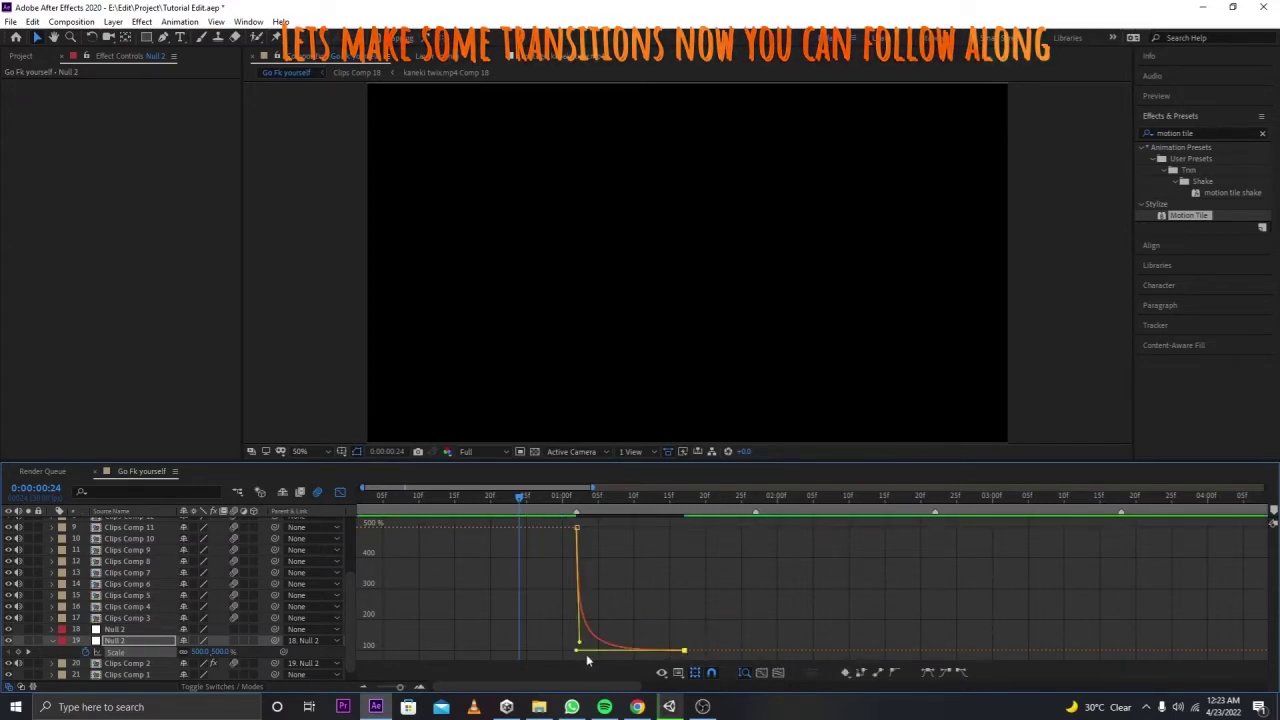
drag(576, 654, 585, 654)
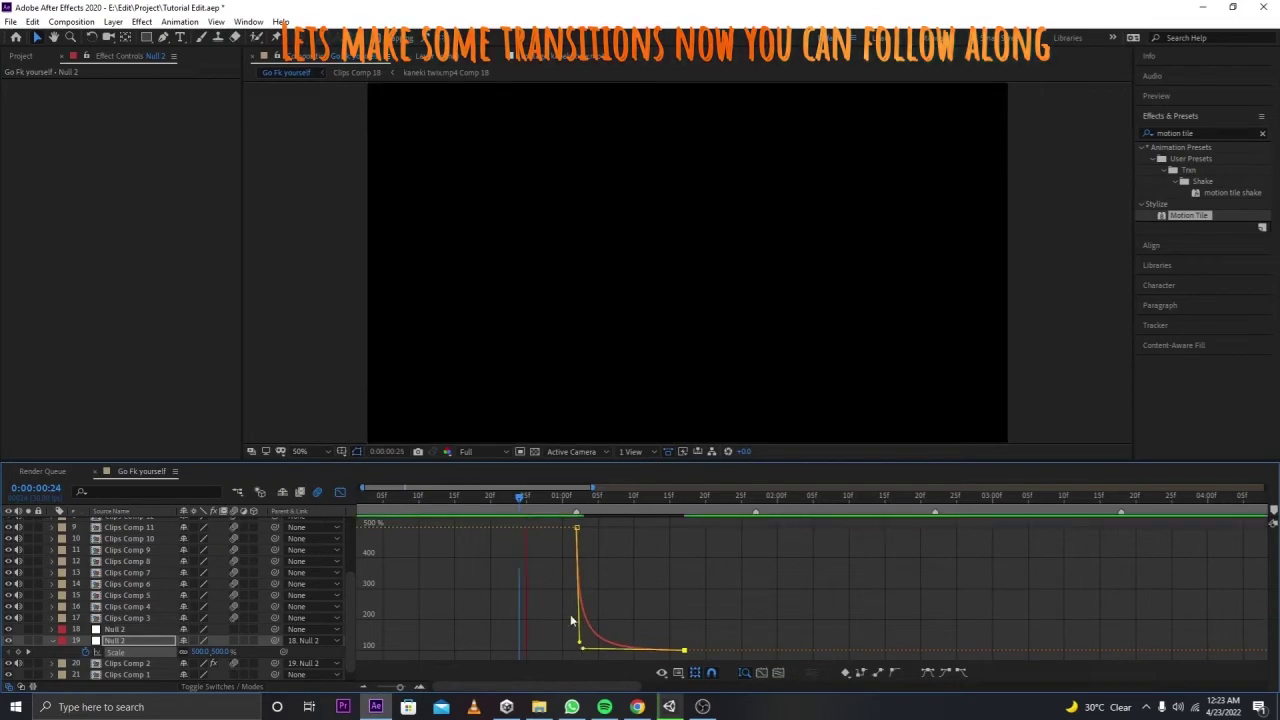
drag(571, 497, 558, 499)
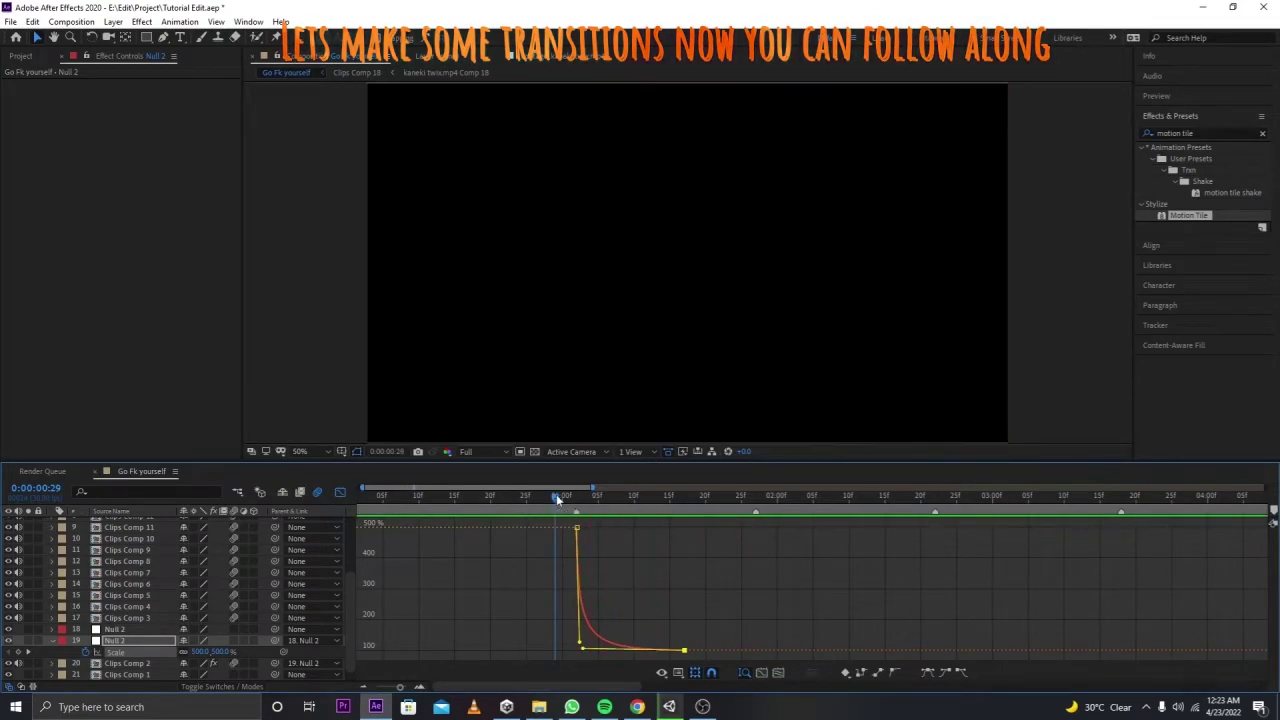
click(338, 493)
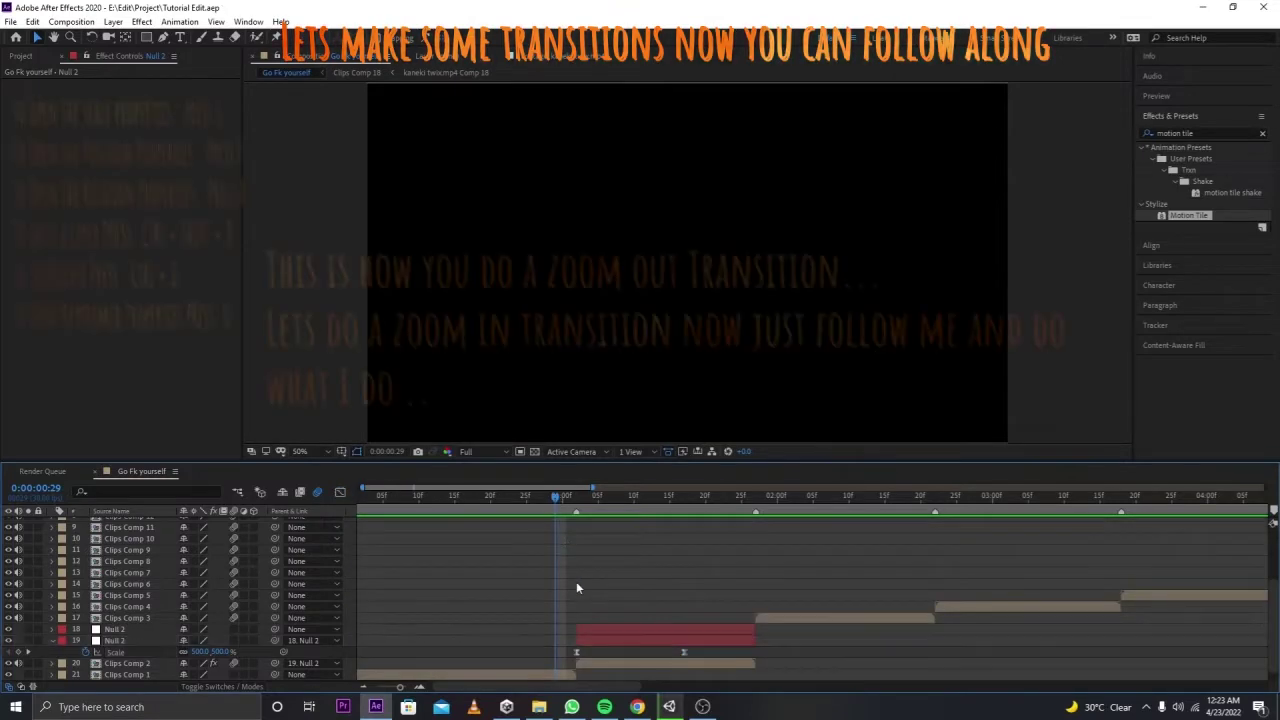
Step: Select the null on layer 18, reveal its Scale, and go to 0:00:01:25
key(s)
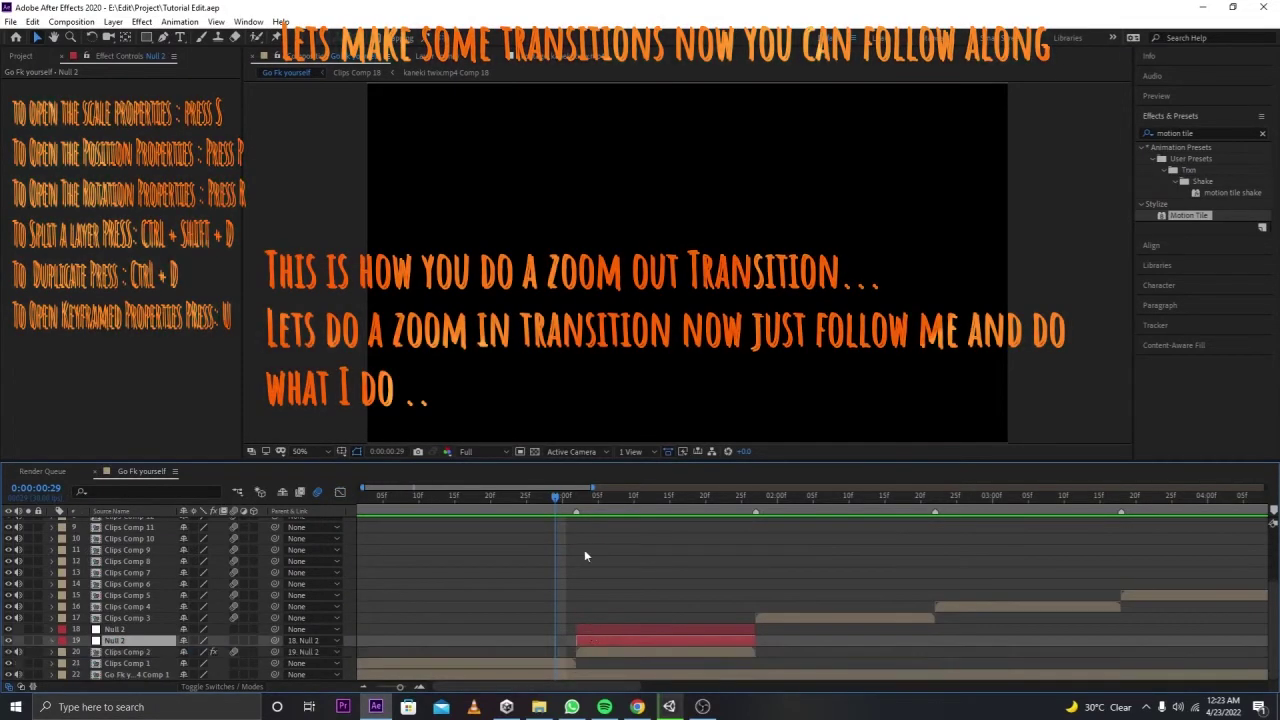
key(i)
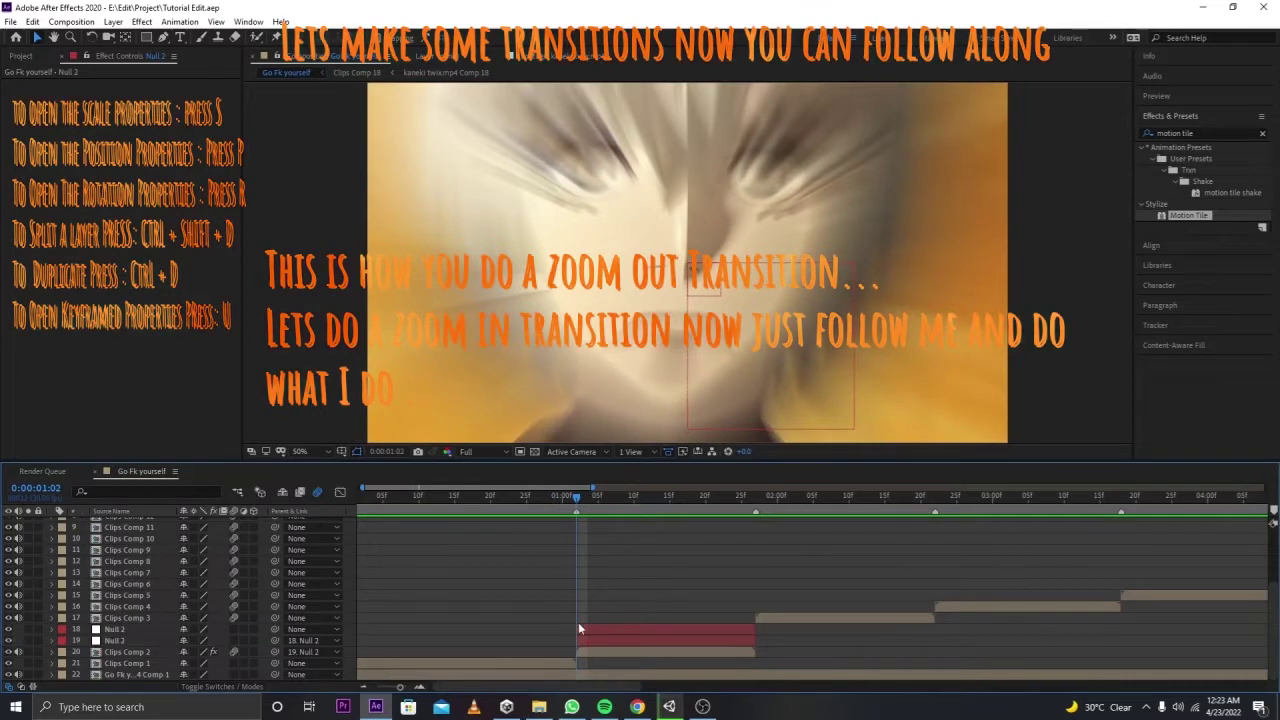
click(610, 635)
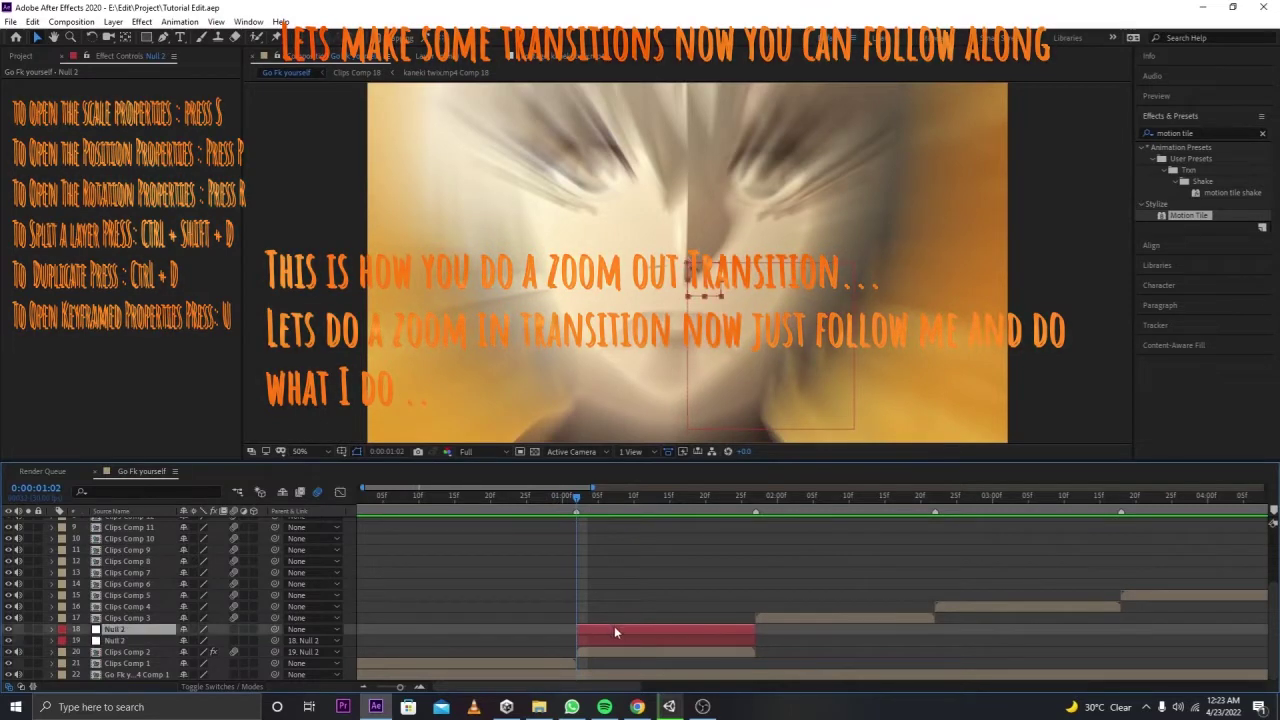
click(648, 510)
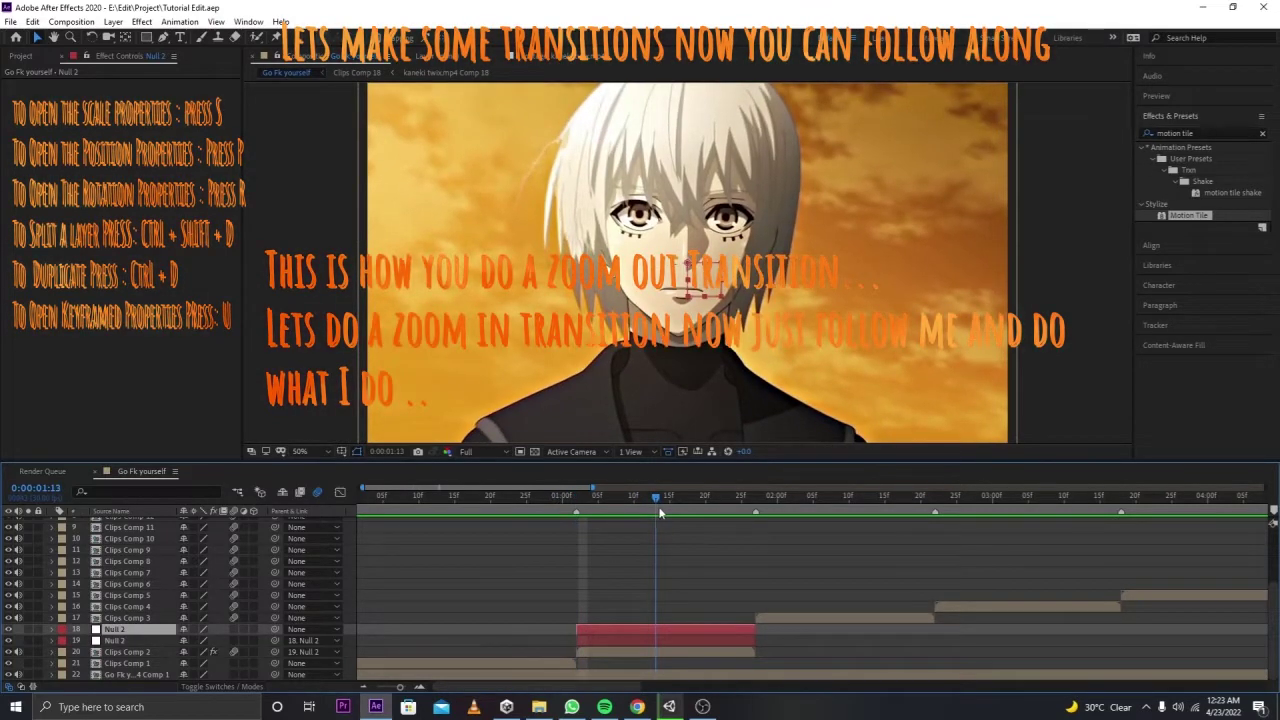
drag(648, 512, 632, 506)
key(s)
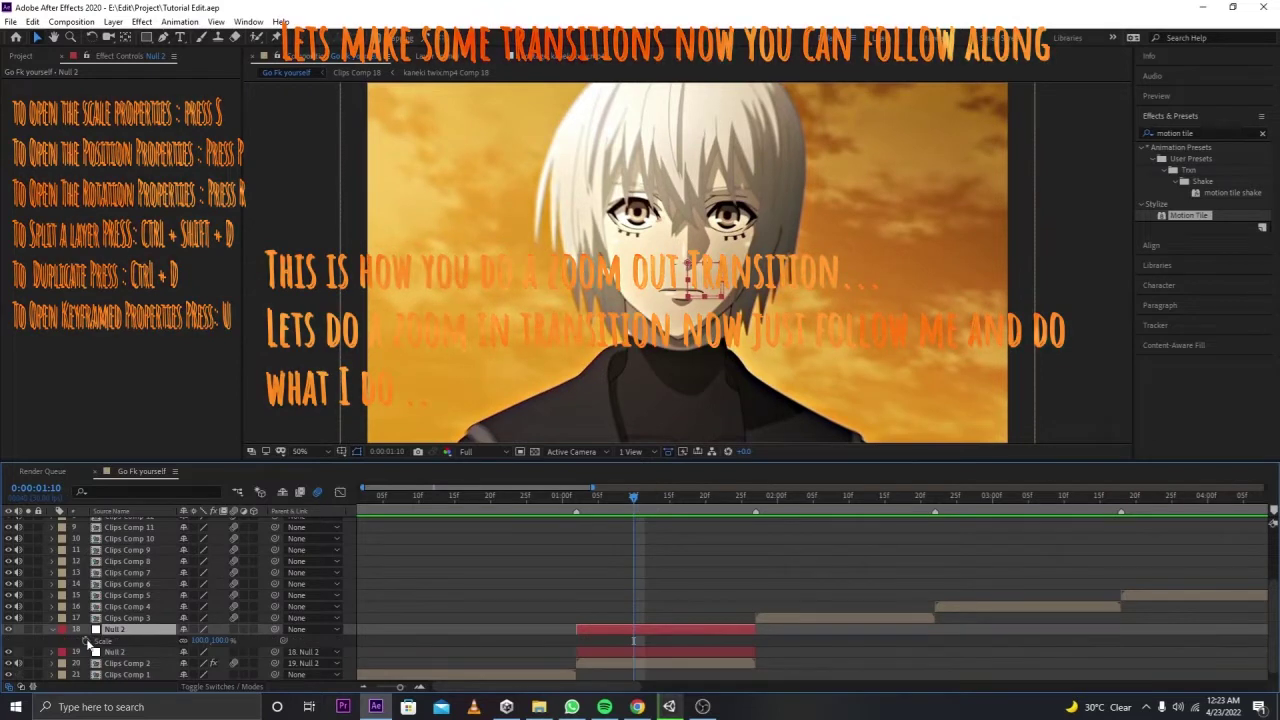
drag(659, 506, 741, 505)
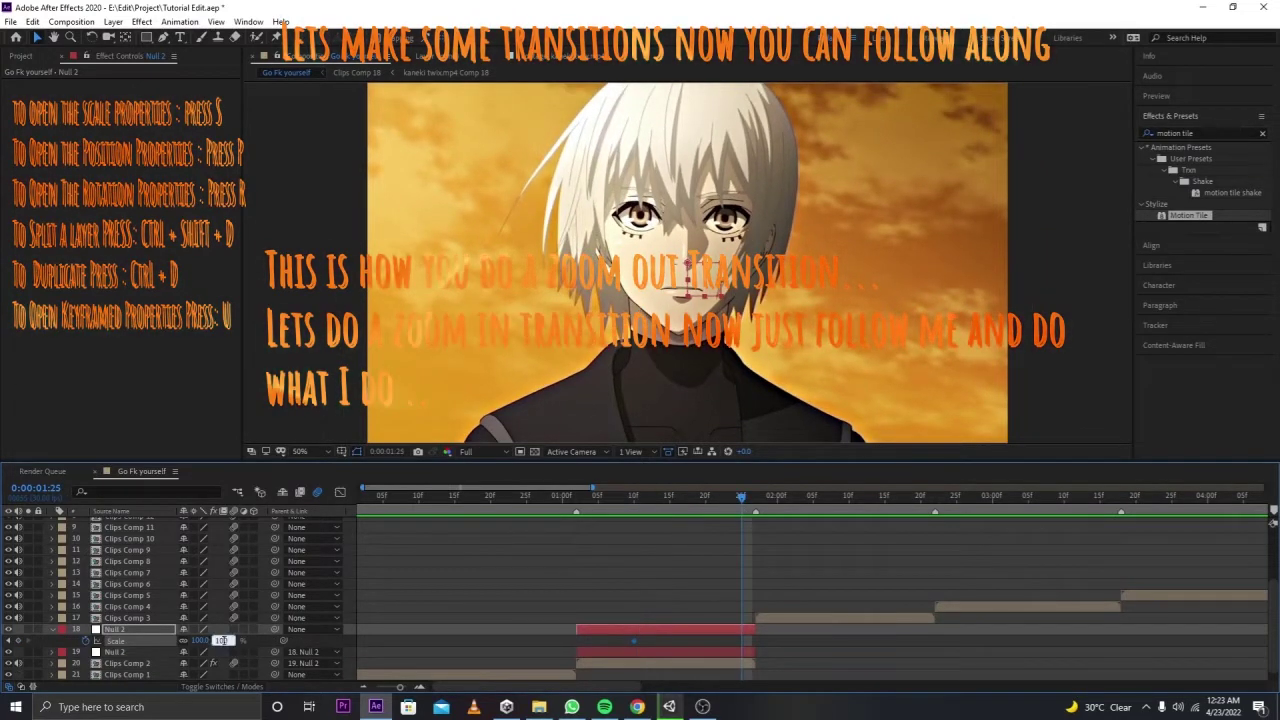
Step: Set layer 18's Scale to 145%, then scrub it up to about 379%
click(240, 651)
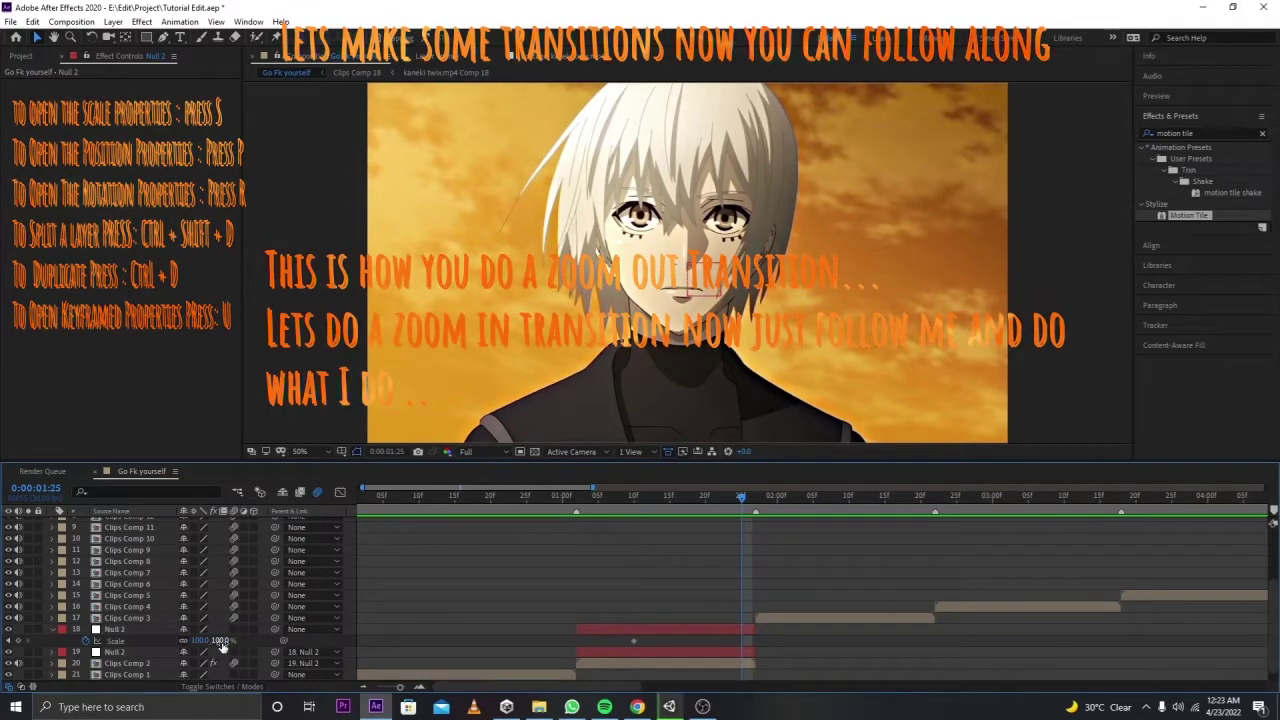
click(220, 641)
text(145)
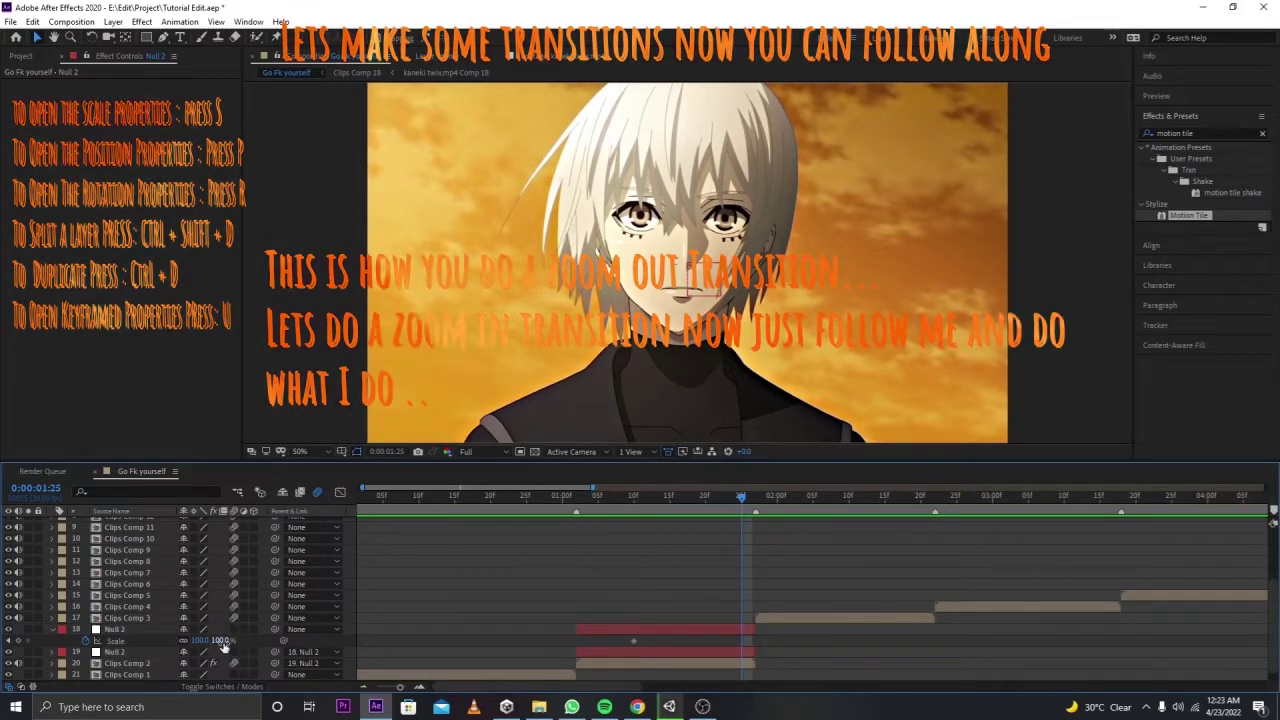
key(Return)
drag(256, 643, 560, 642)
Step: Move the end Scale keyframe later and scrub Null 2's Scale up to about 1286%
click(684, 632)
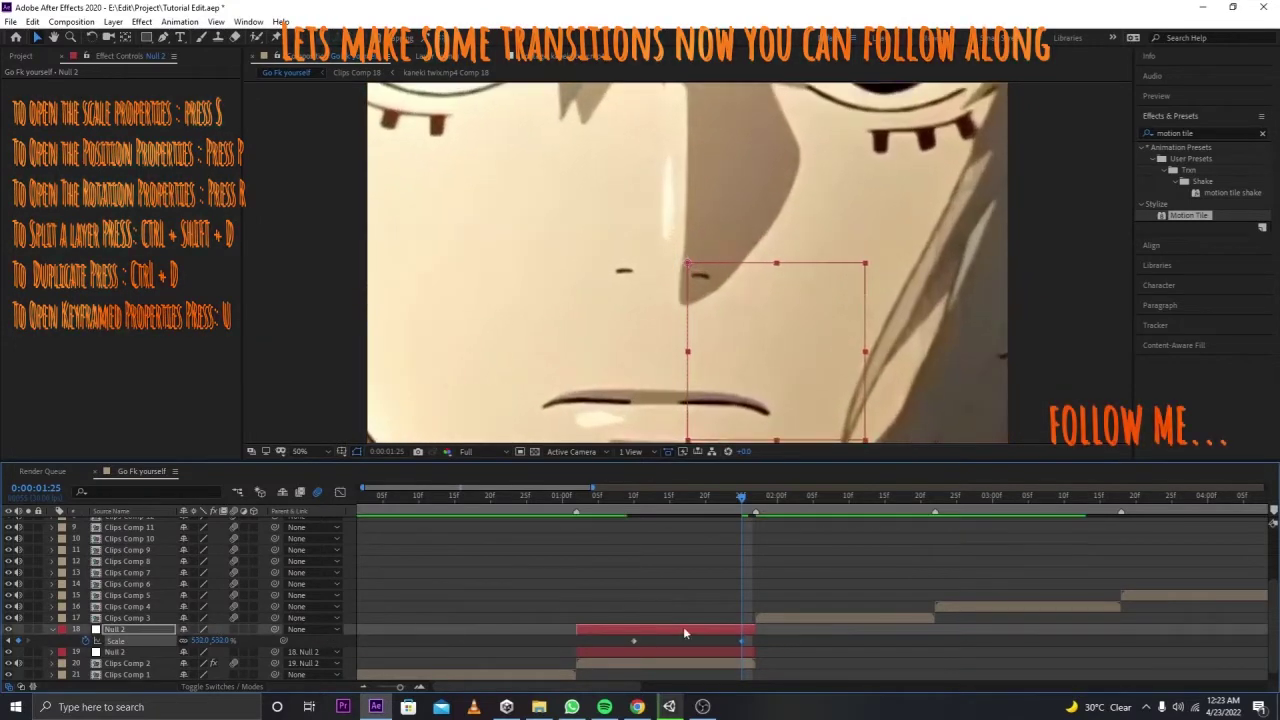
drag(747, 641, 756, 641)
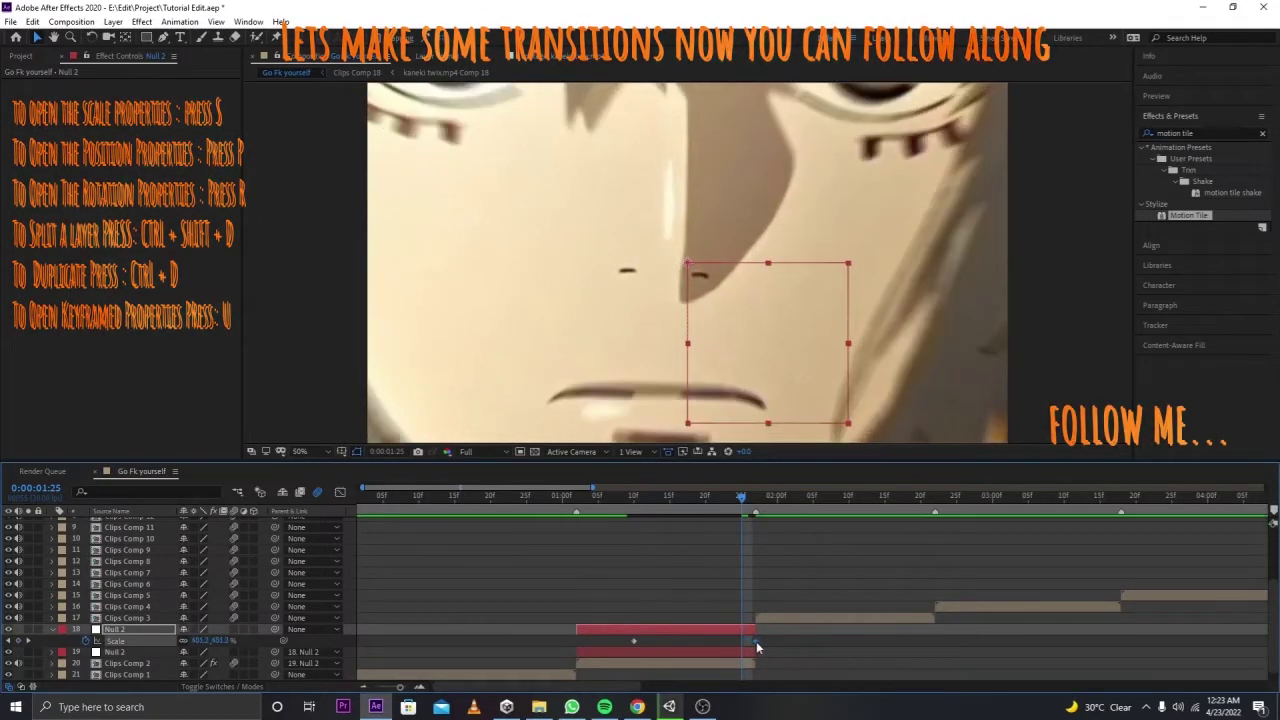
drag(220, 641, 395, 648)
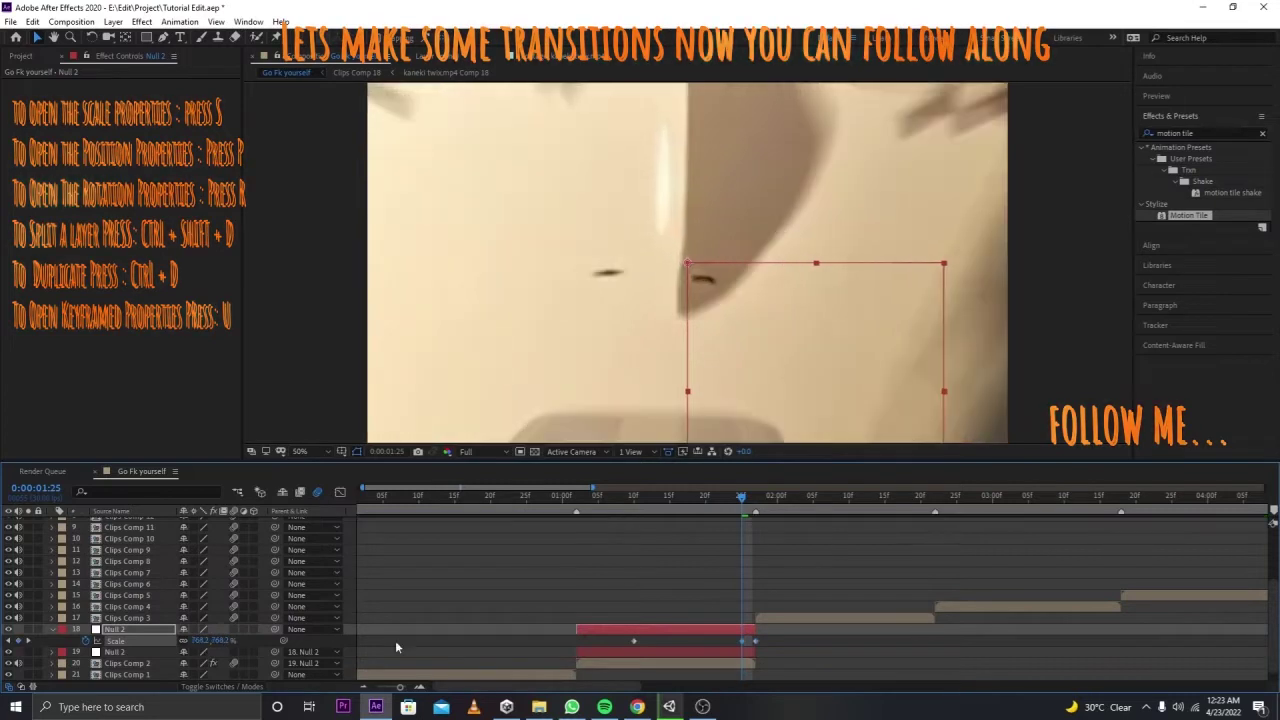
key(ctrl+z)
key(ctrl+z)
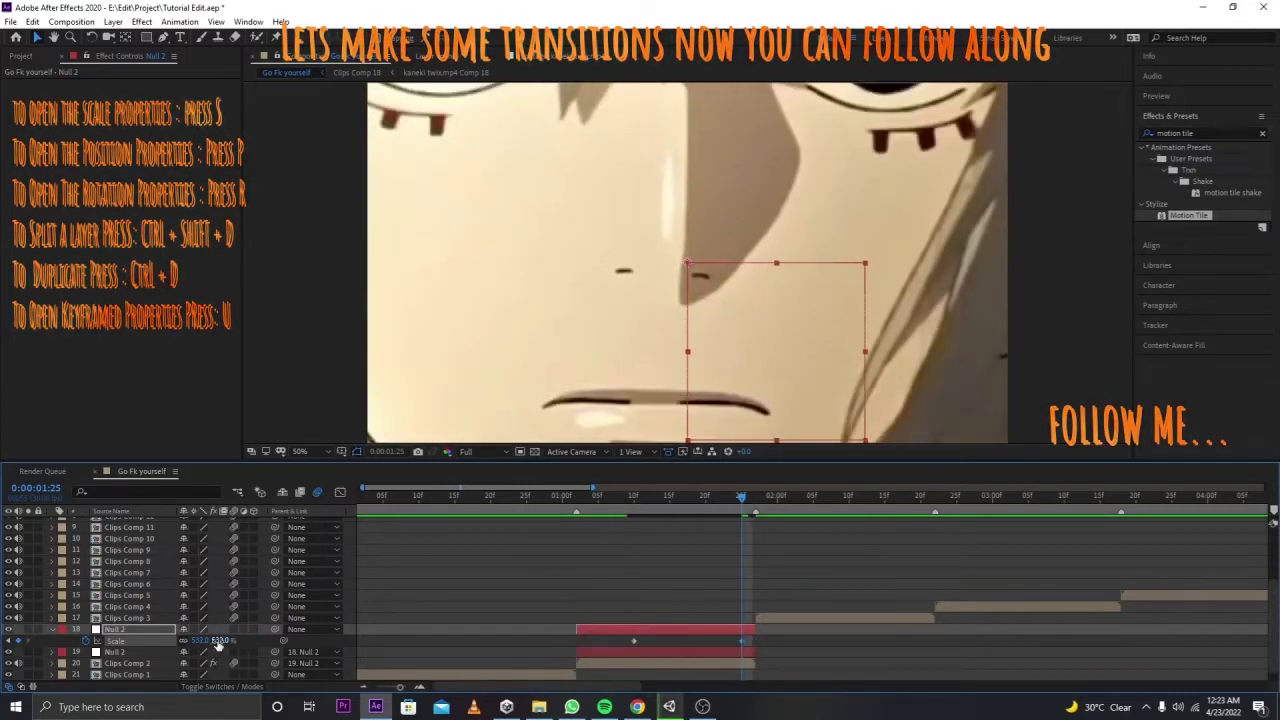
mouse_move(219, 645)
mouse_down()
mouse_move(764, 644)
mouse_move(755, 638)
mouse_up()
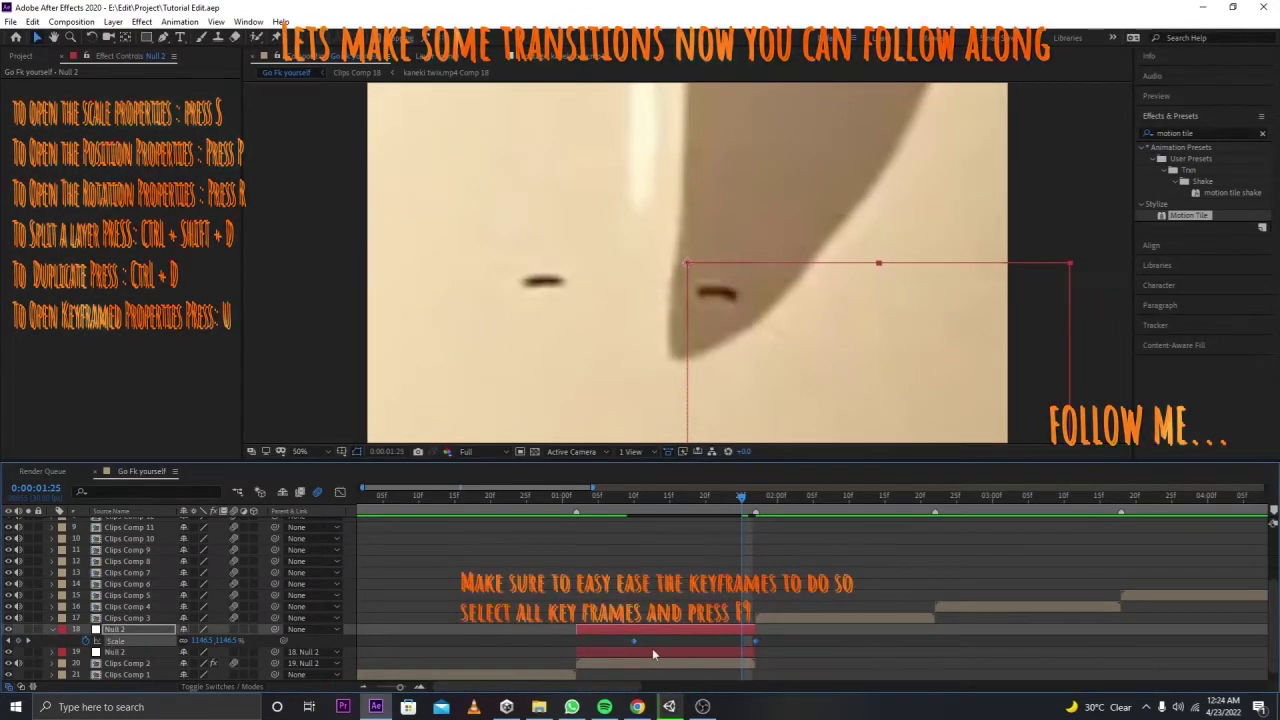
Step: Apply Easy Ease to Null 2's Scale keyframes and steepen the graph handles toward the cut
key(F9)
click(341, 493)
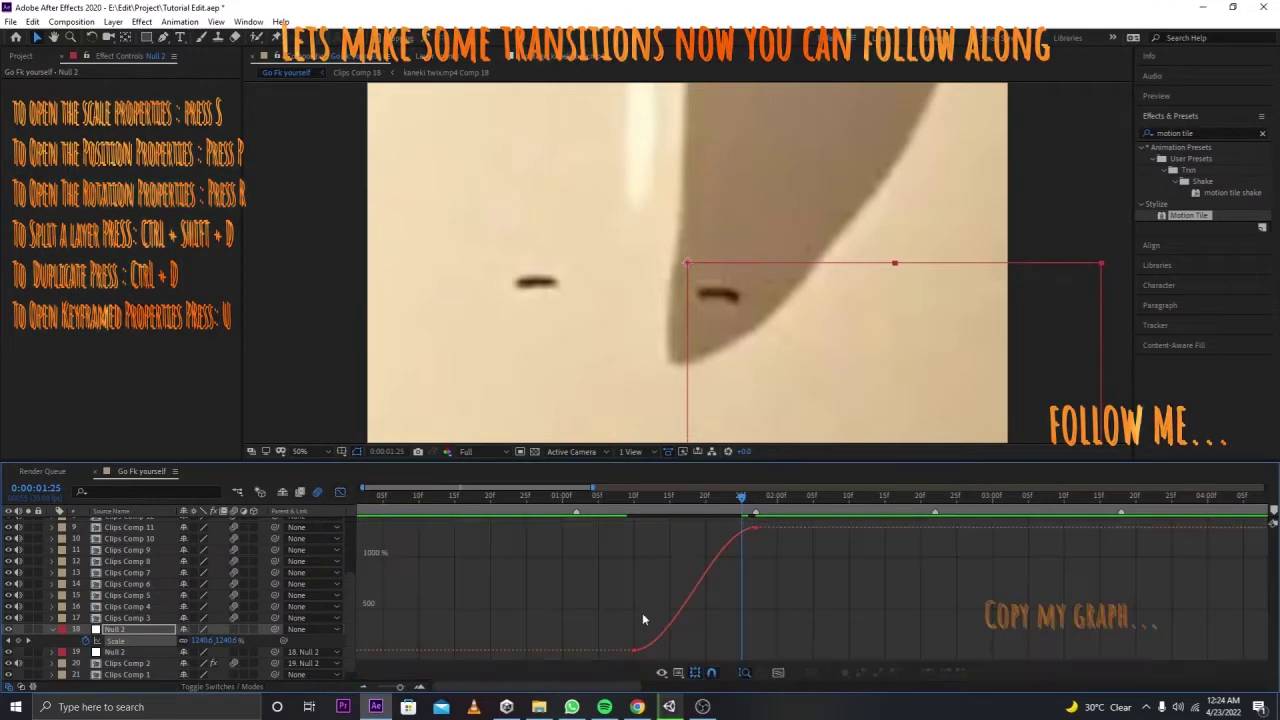
click(519, 509)
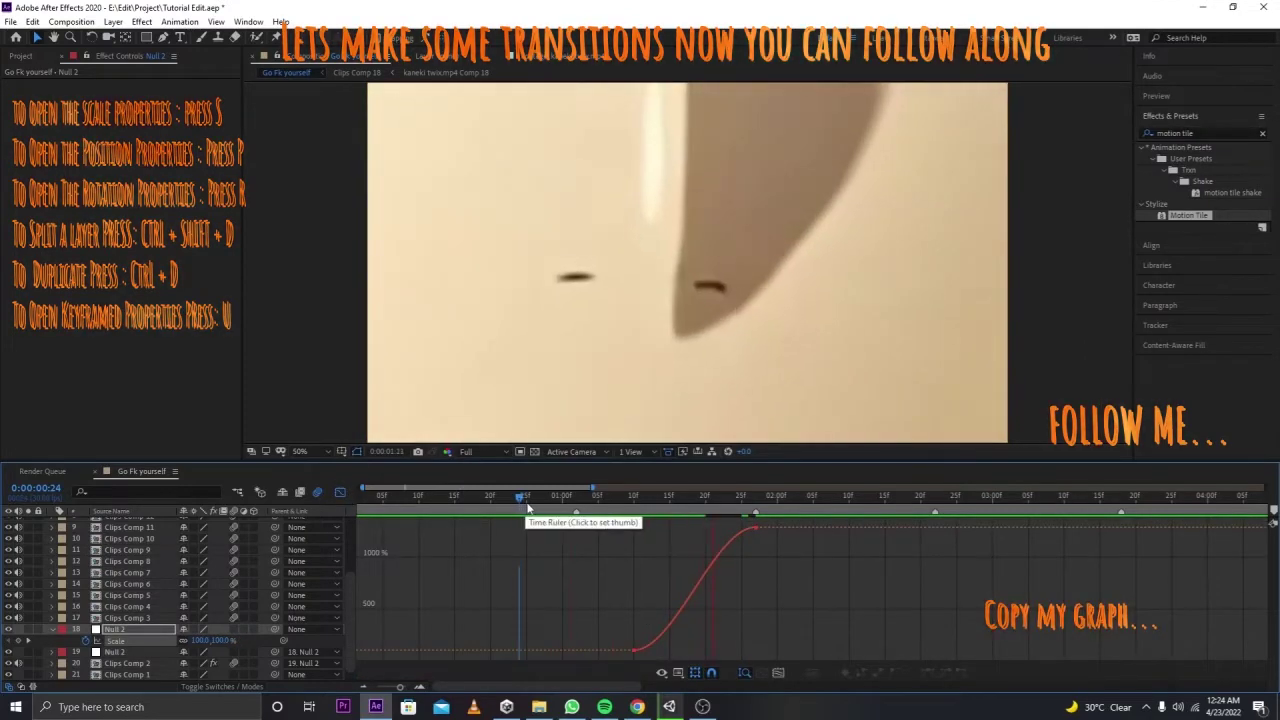
click(555, 509)
drag(570, 510, 735, 510)
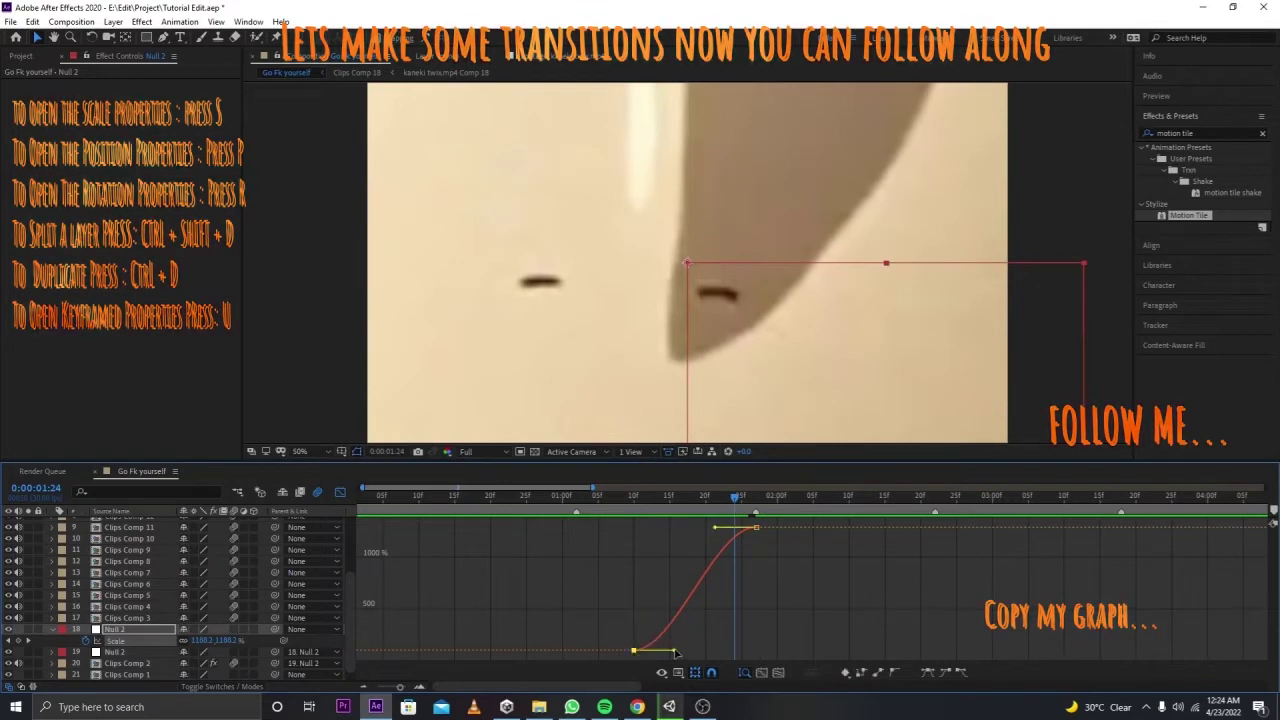
drag(675, 653, 890, 642)
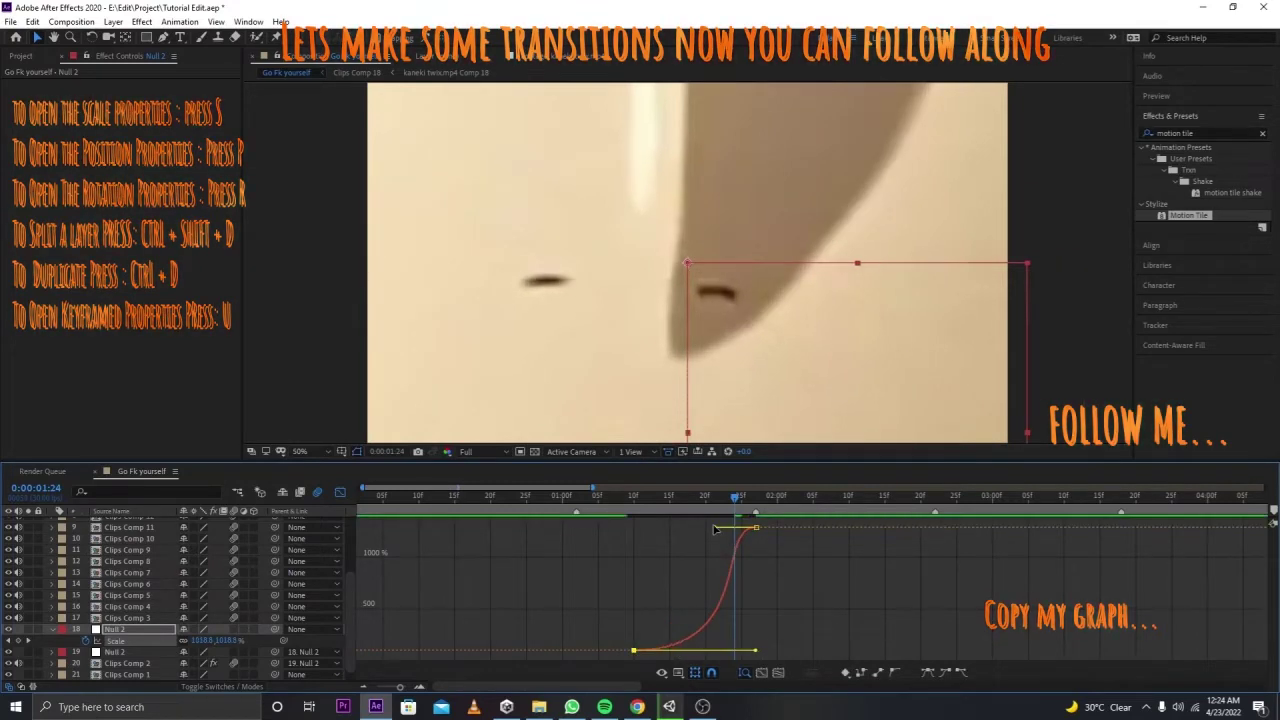
drag(715, 527, 770, 652)
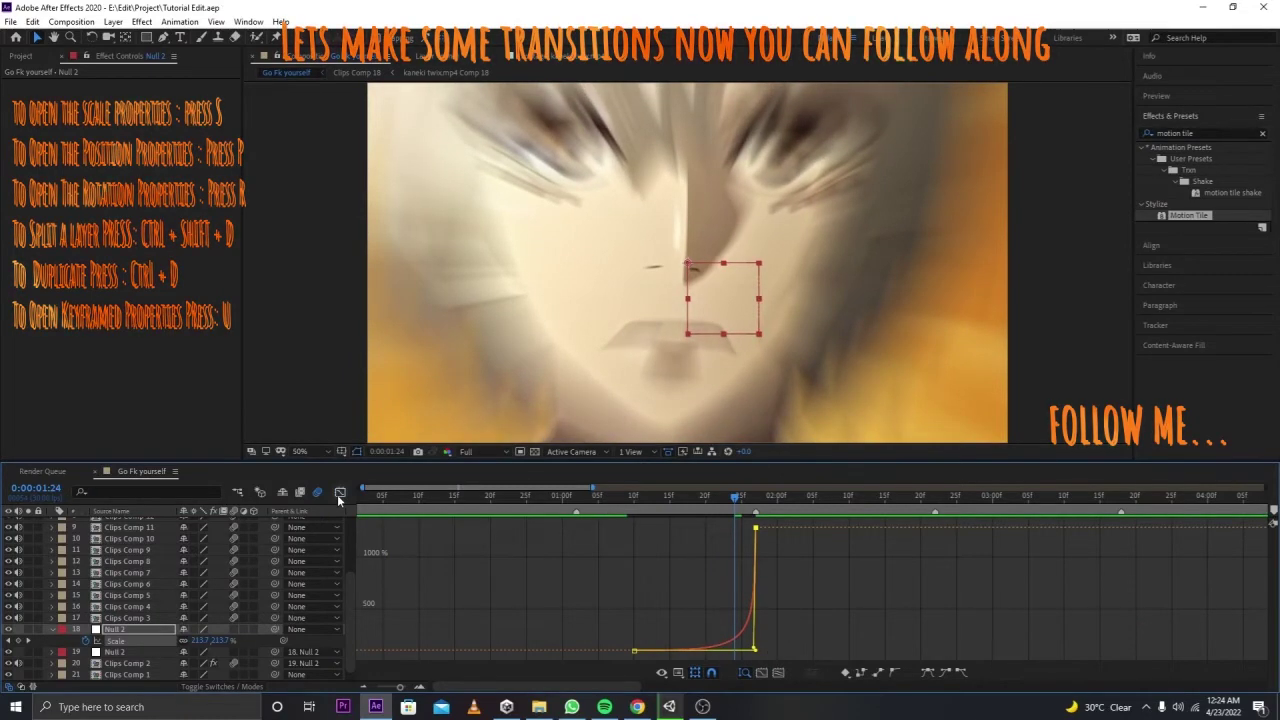
click(339, 493)
Step: Preview the zoom-in transition from about 0:00:00:24 through 0:00:01:27
click(548, 505)
key(space)
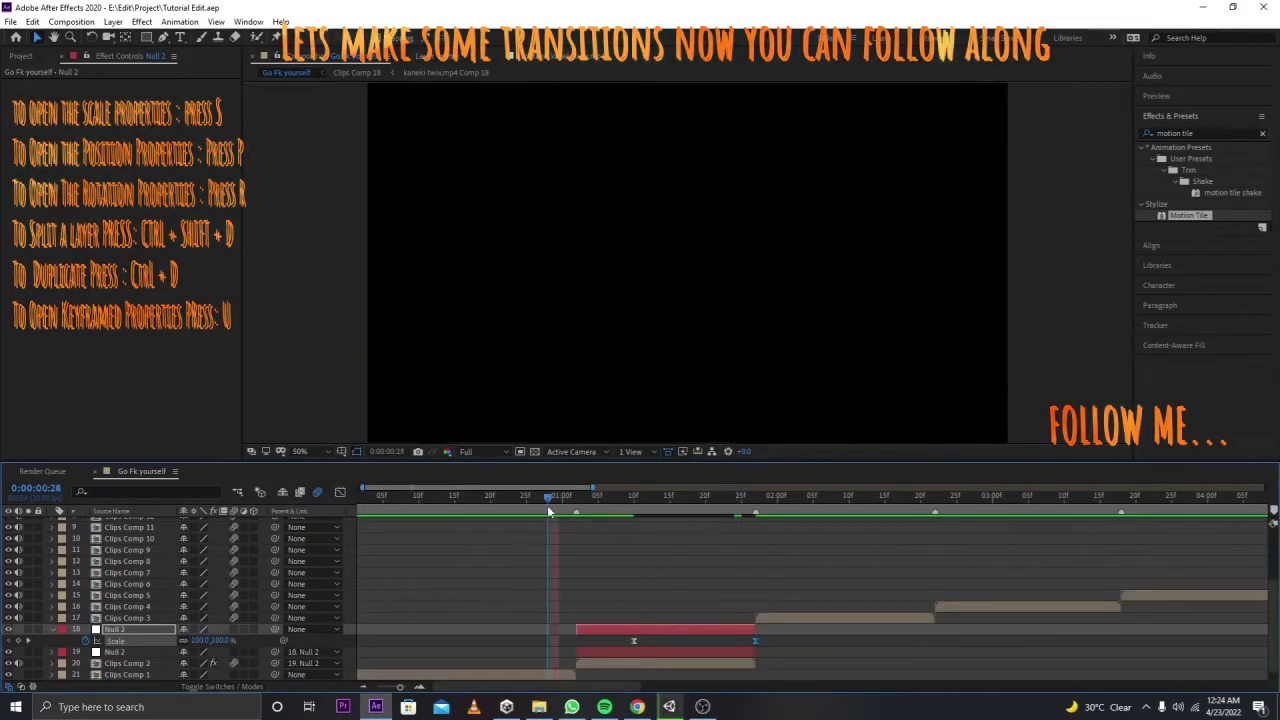
click(757, 500)
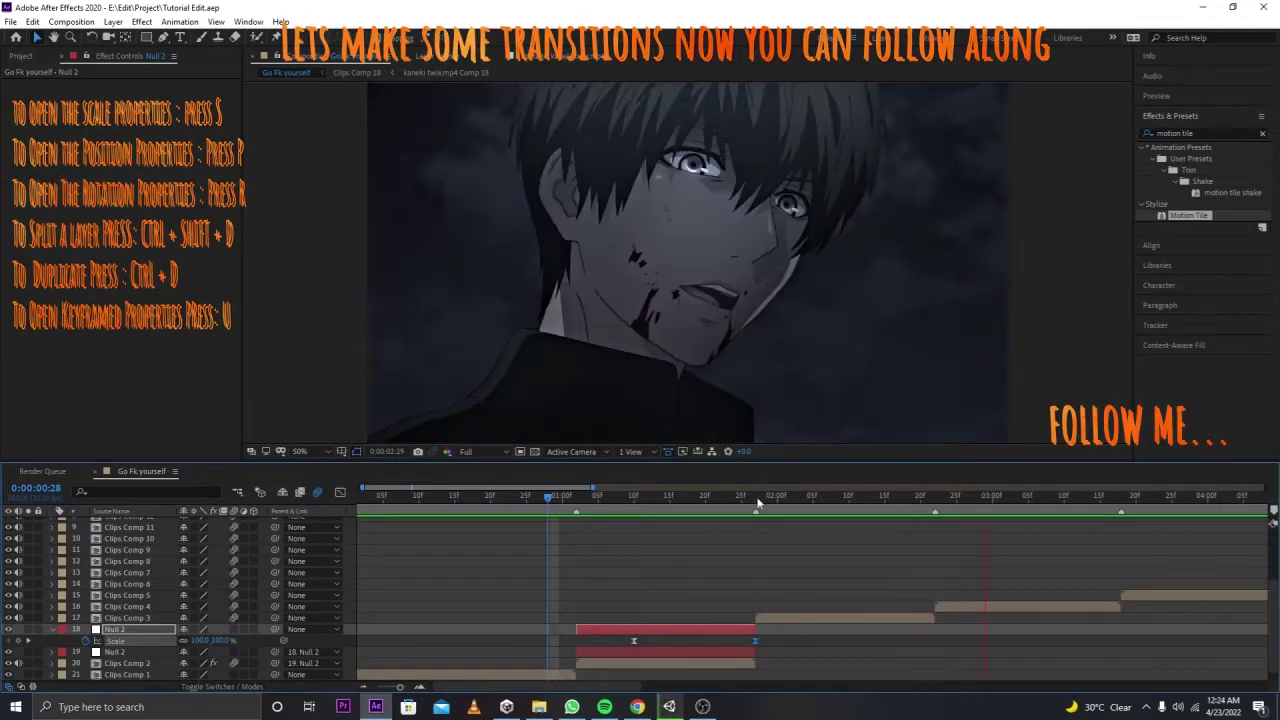
click(543, 505)
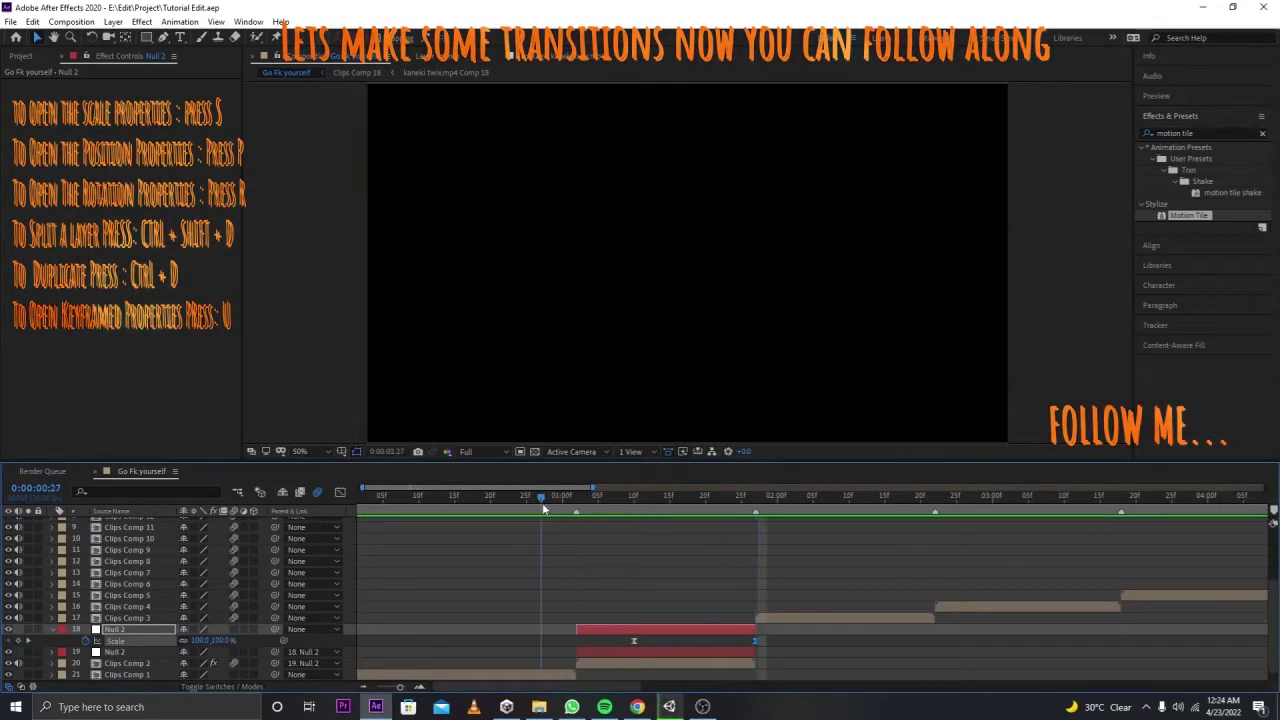
click(520, 500)
key(space)
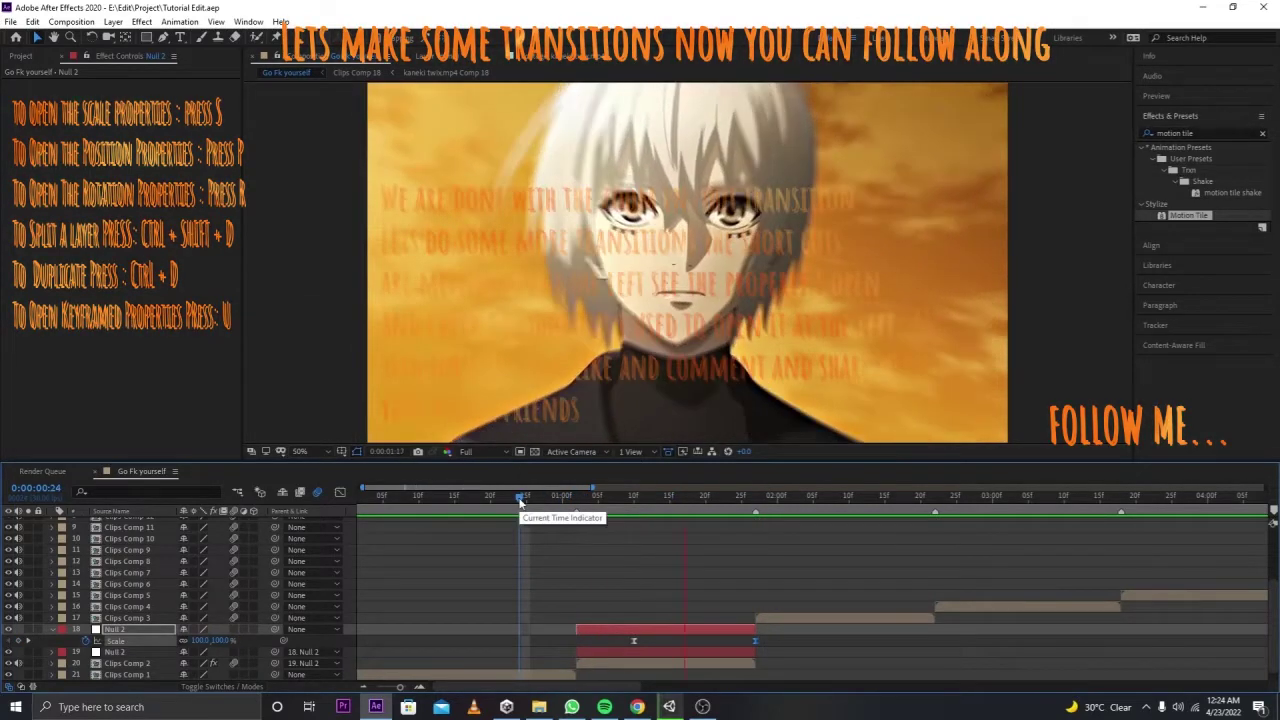
click(757, 500)
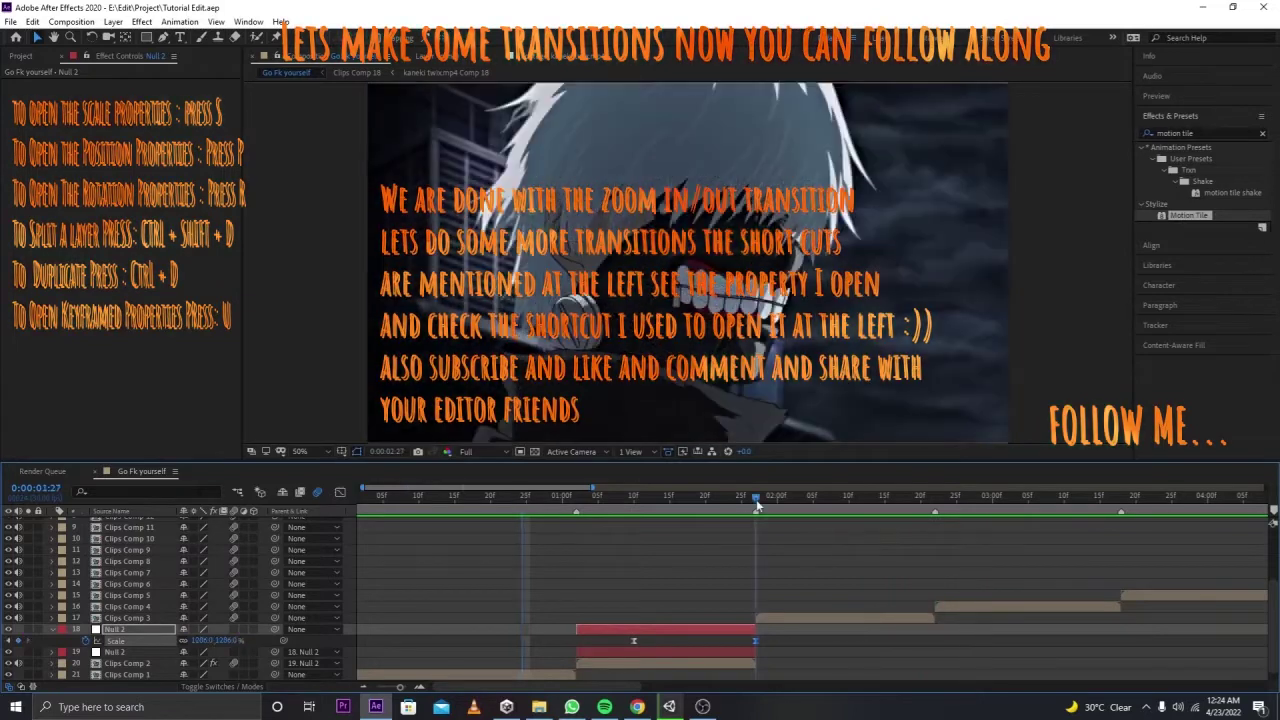
click(771, 619)
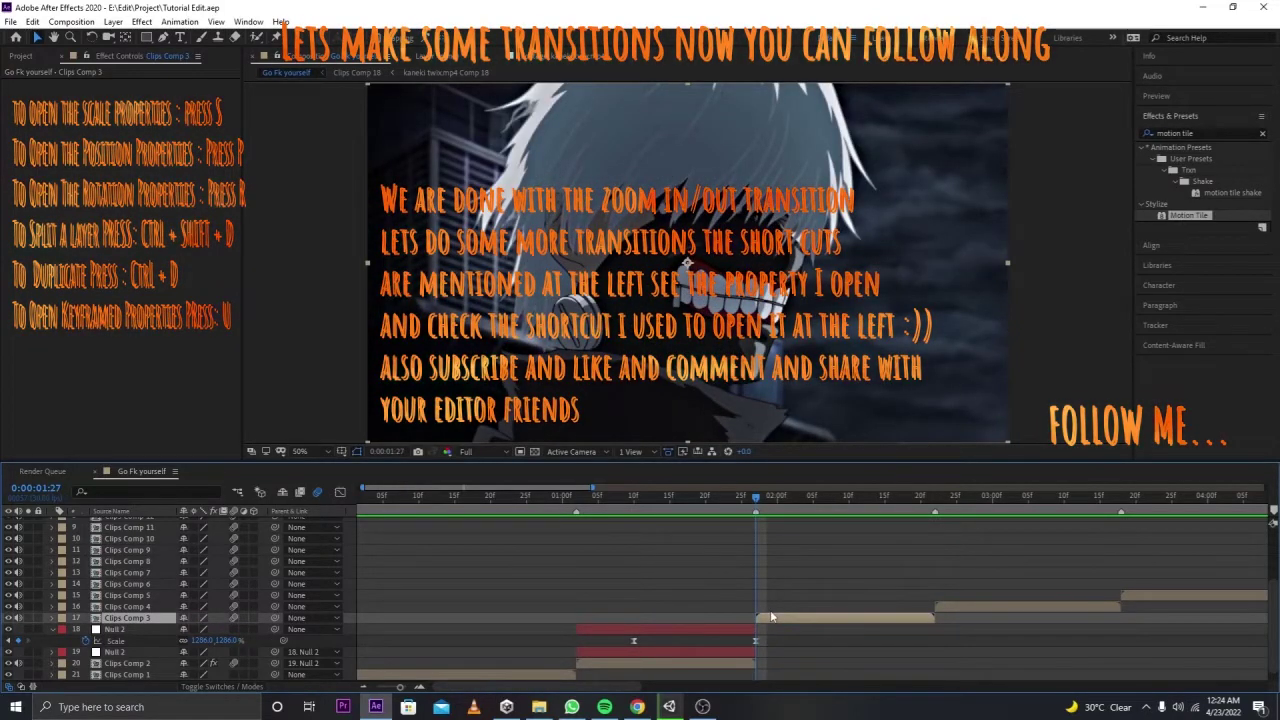
Step: Create Null 3 trimmed to end at the 2:22 marker, duplicate it, and parent one copy to the other
key(ctrl+alt+shift+y)
key(ctrl+shift+d)
key(k)
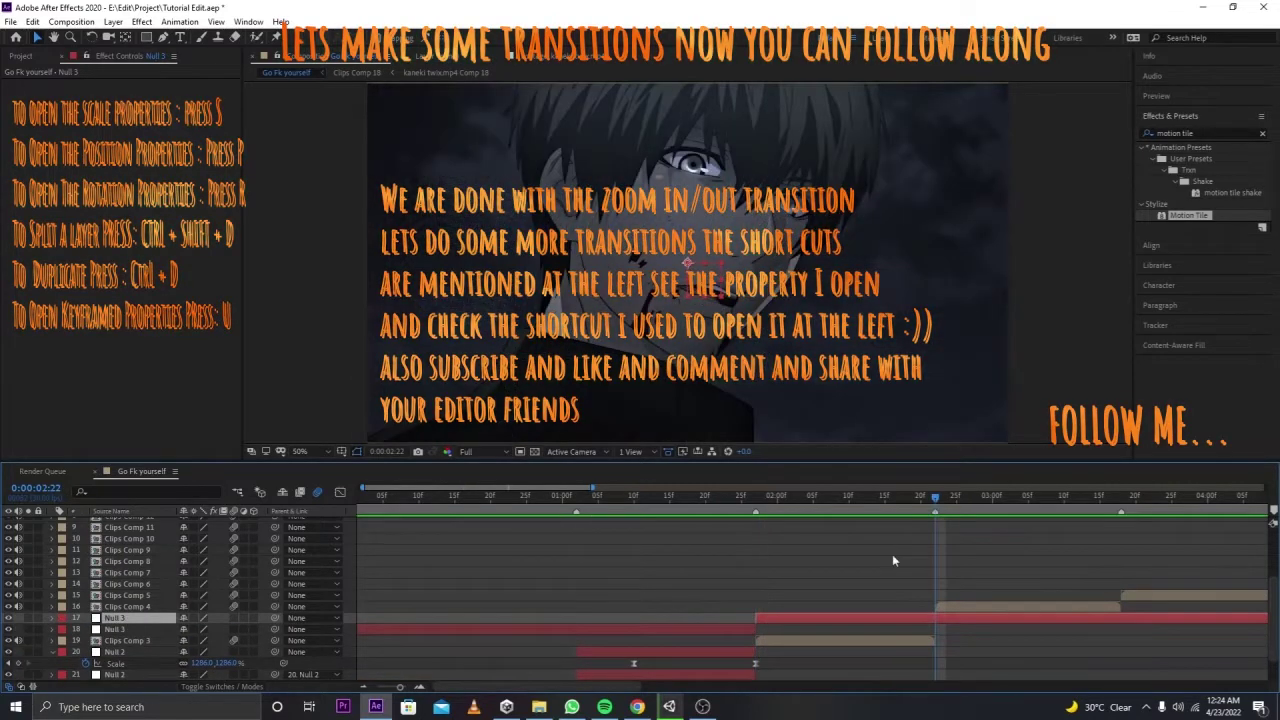
key(alt+bracketright)
click(735, 643)
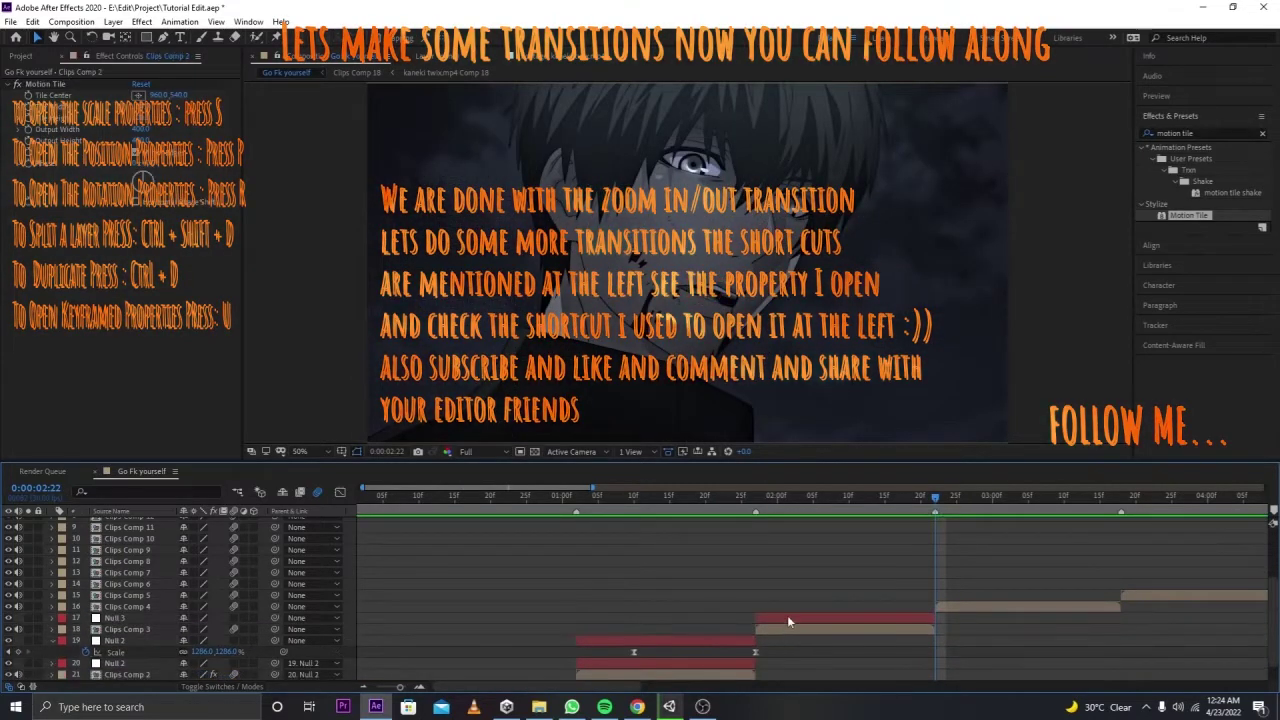
key(ctrl+d)
mouse_move(275, 640)
mouse_down()
mouse_move(256, 637)
mouse_move(261, 619)
mouse_up()
Step: Keyframe Null 3's Scale from about 57% at 0:00:01:27 up to 100% later
click(790, 629)
key(s)
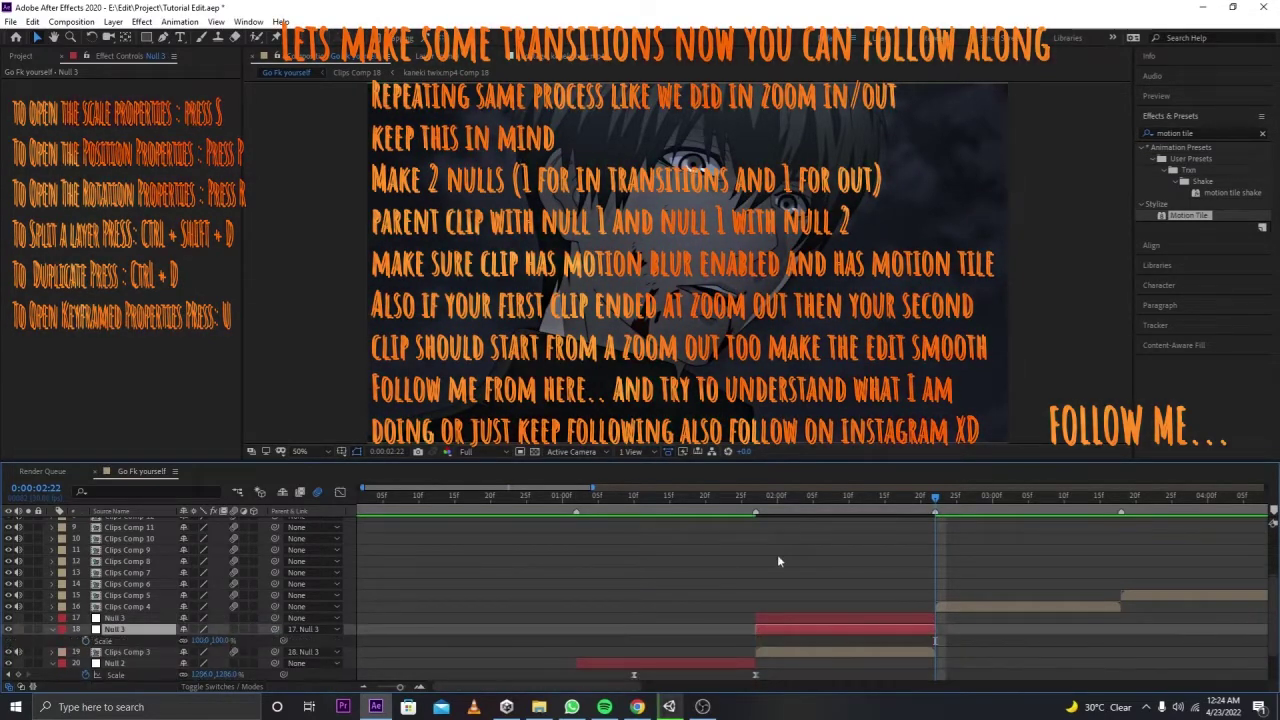
key(j)
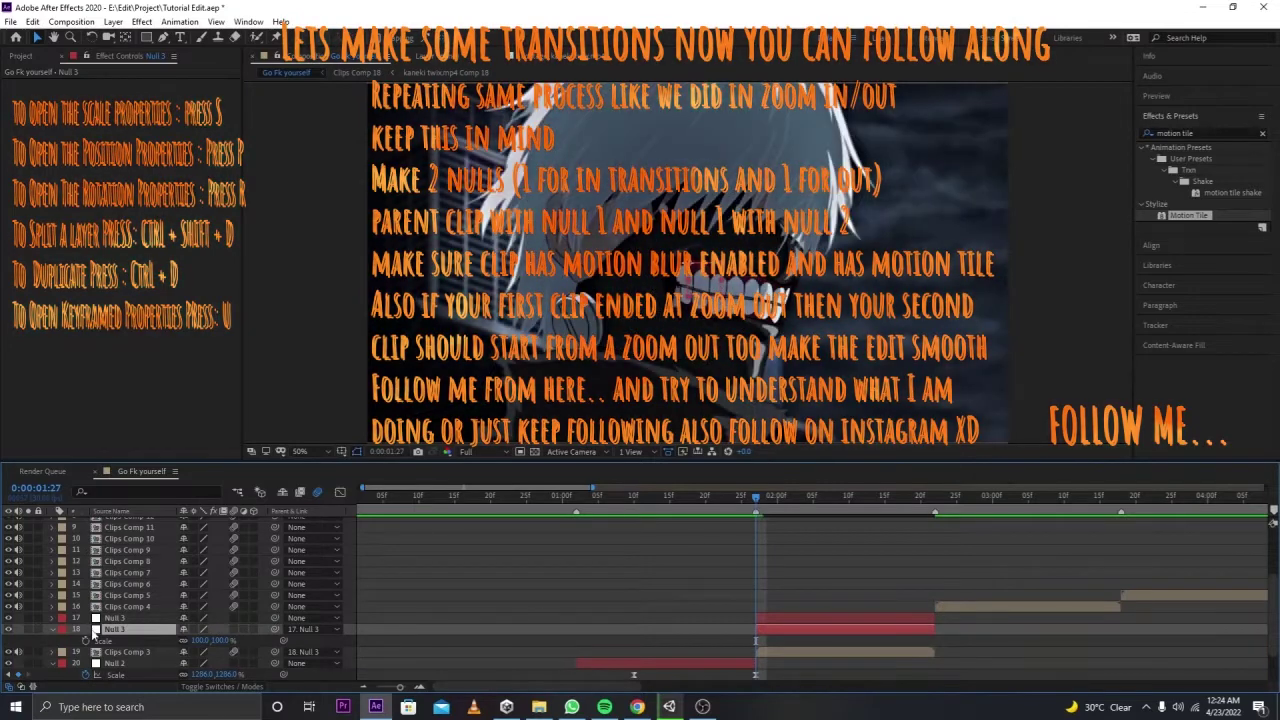
click(86, 640)
drag(755, 640, 863, 641)
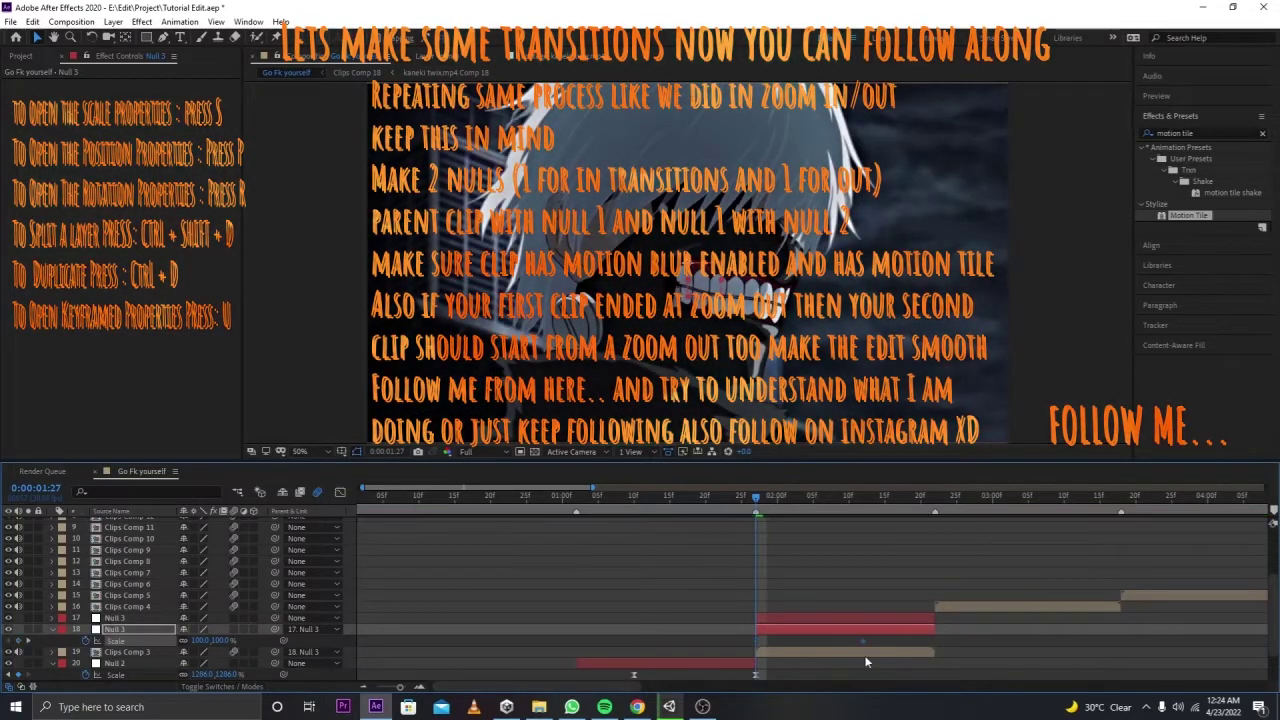
drag(205, 640, 192, 640)
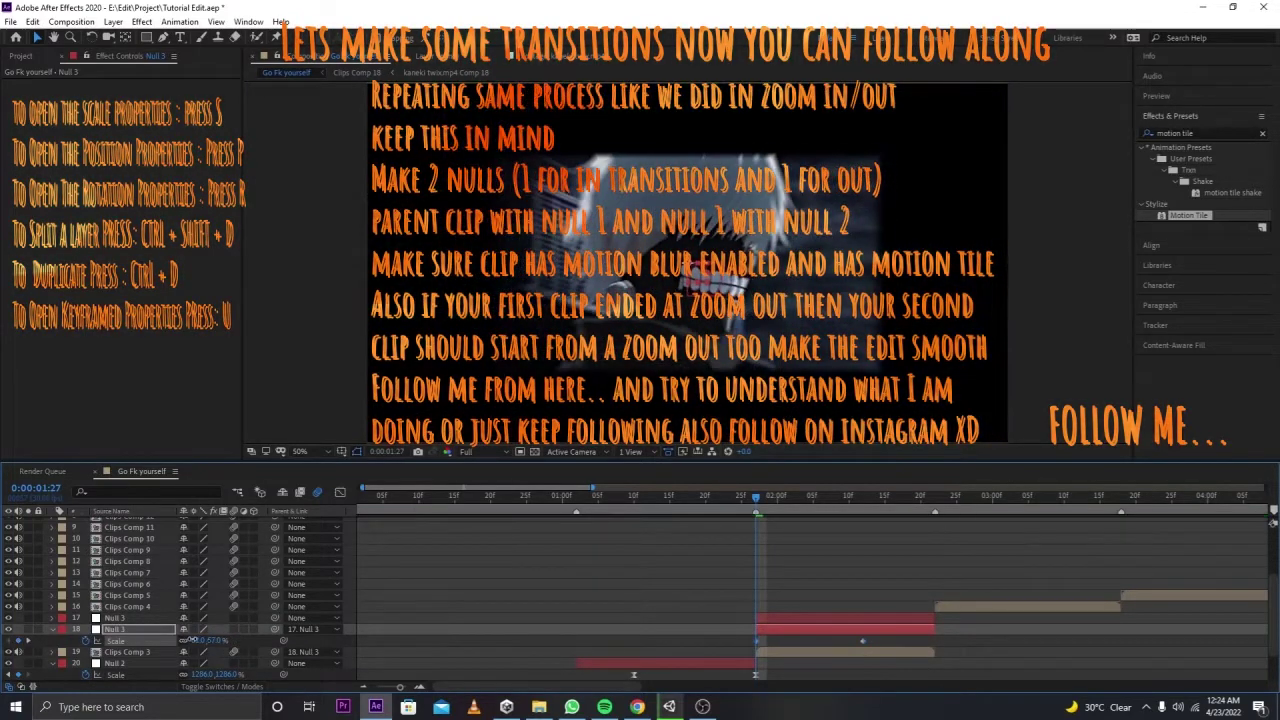
Step: Copy Clips Comp 2's Motion Tile effect onto Clips Comp 3 and select both Null 3 Scale keyframes
scroll(635, 628, down, 1)
click(127, 663)
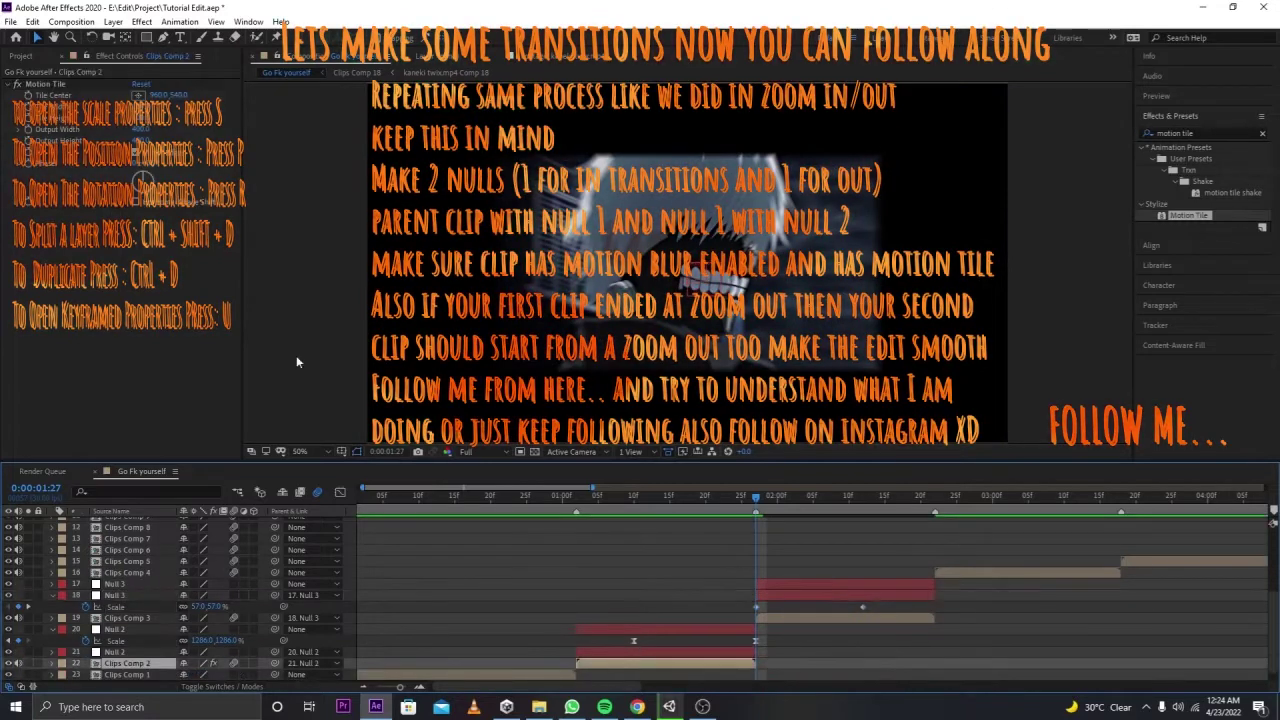
right_click(67, 90)
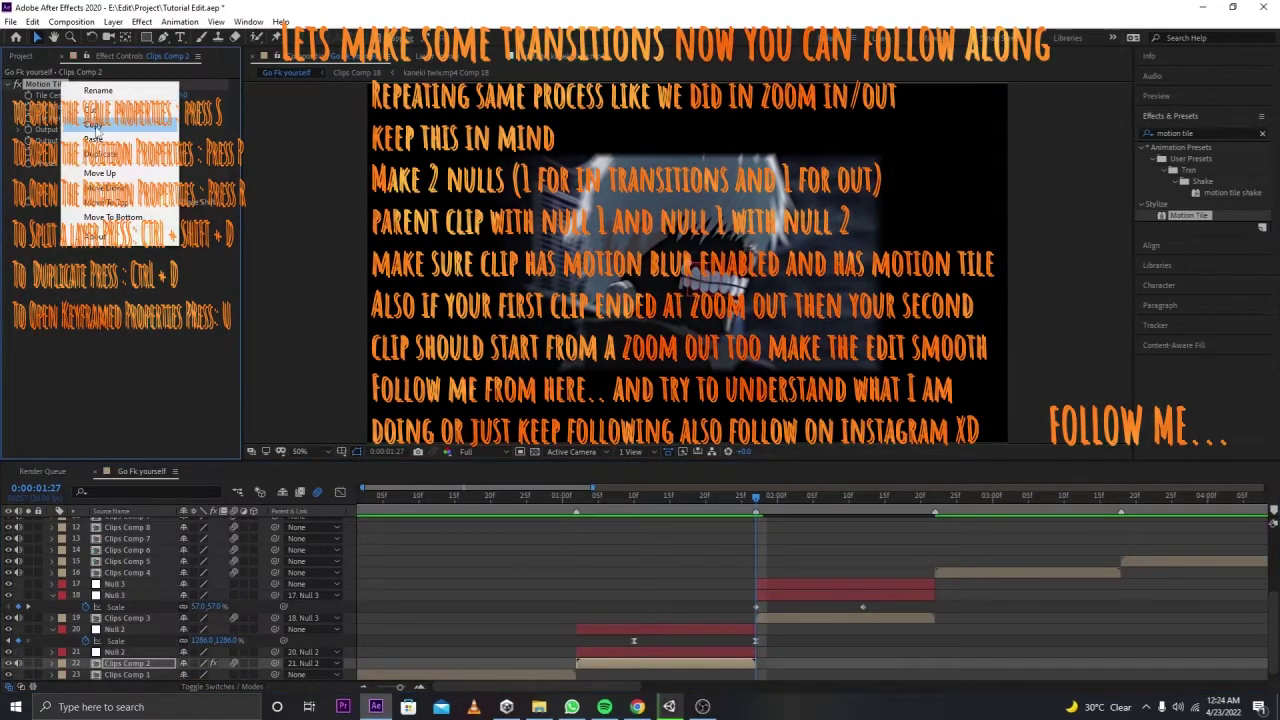
click(96, 126)
click(812, 618)
key(ctrl+v)
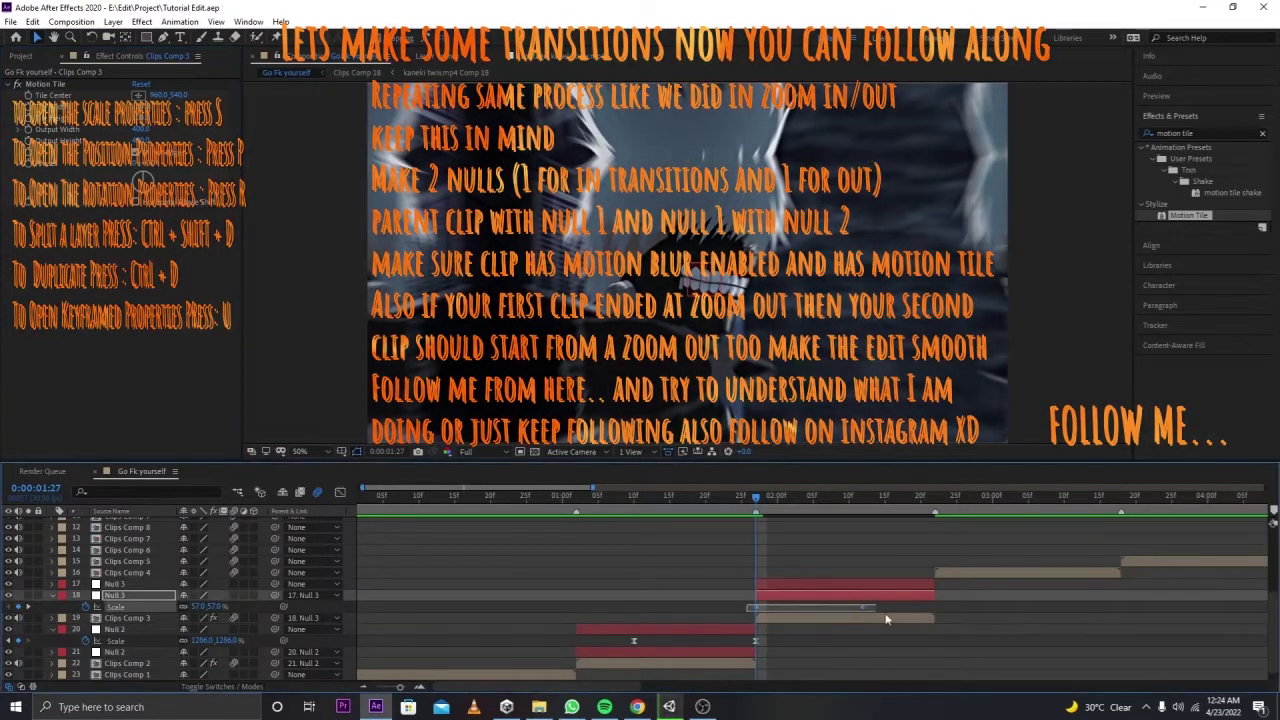
drag(754, 611, 911, 611)
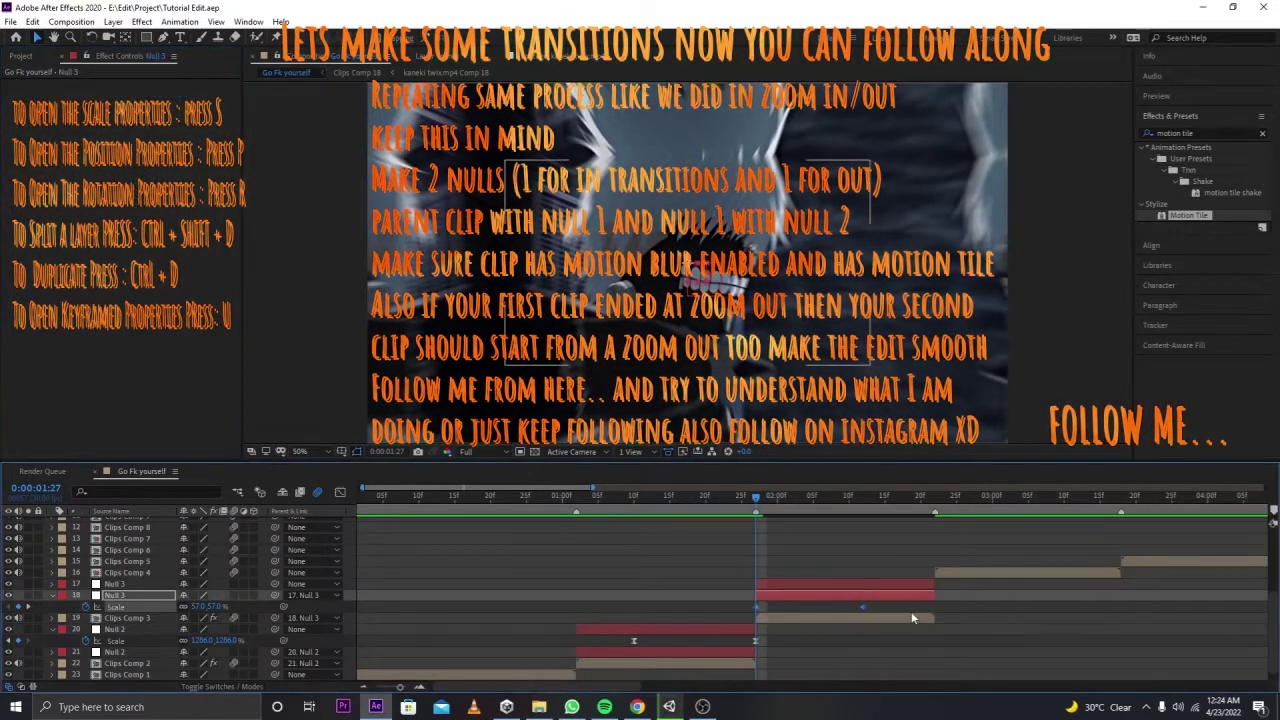
click(340, 493)
click(340, 493)
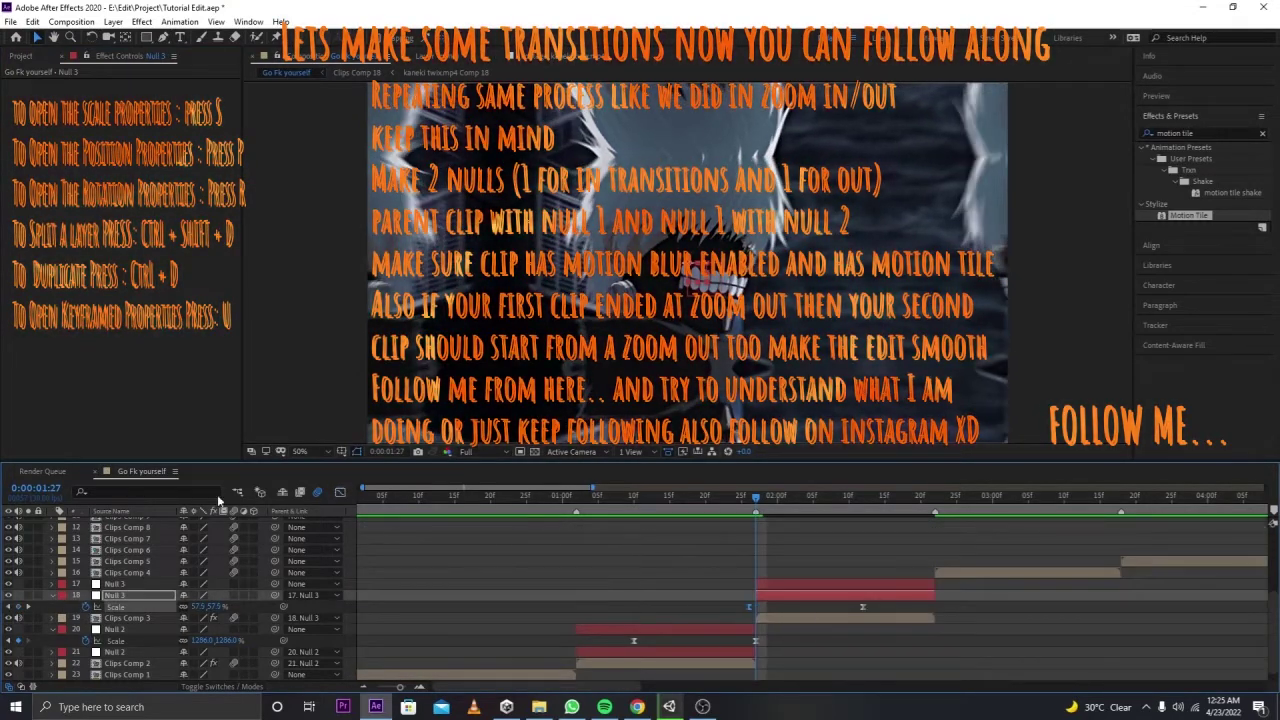
Step: Steepen Null 3's Scale curve so it shoots up from 57% and eases into 100%
click(340, 493)
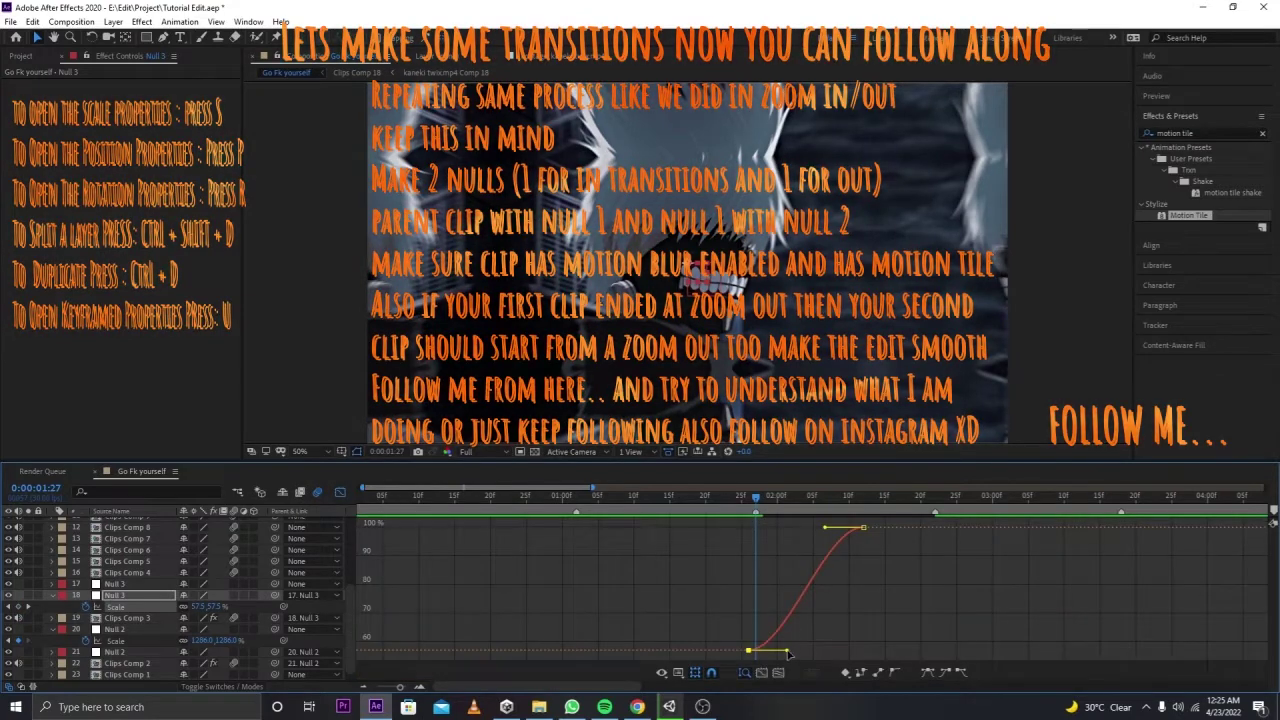
drag(788, 652, 757, 533)
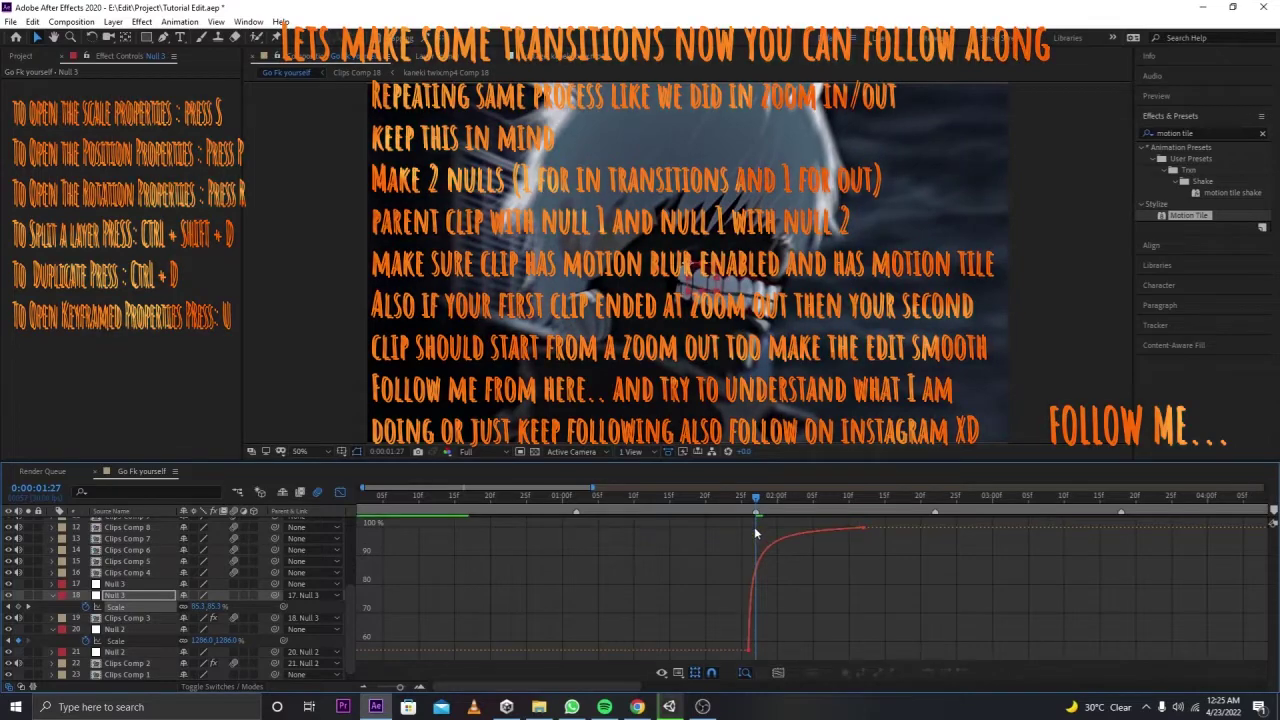
drag(600, 497, 563, 508)
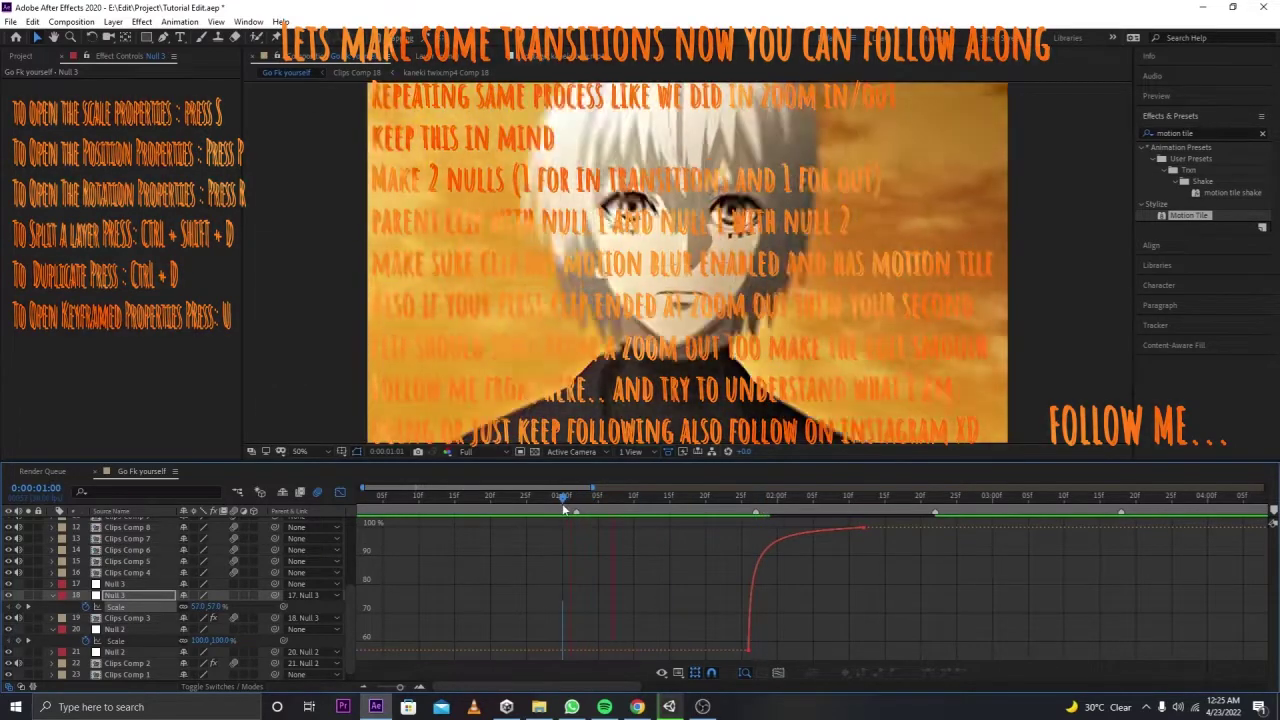
click(755, 497)
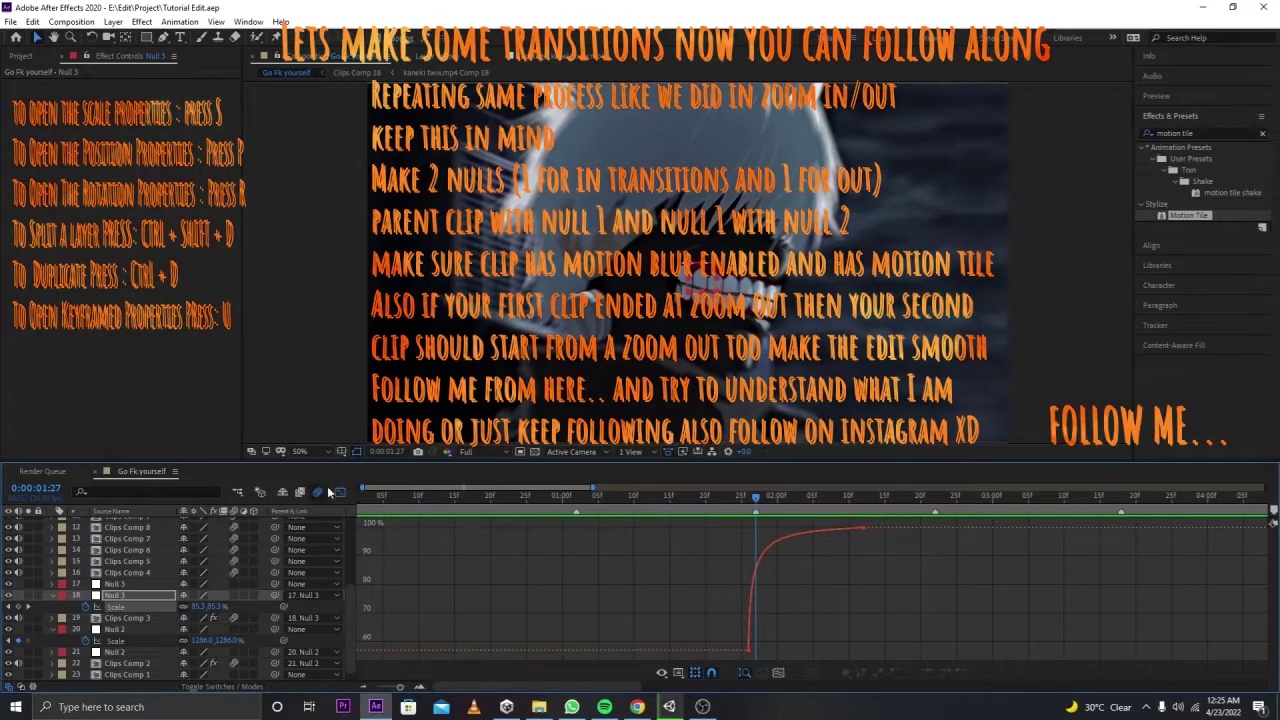
click(339, 493)
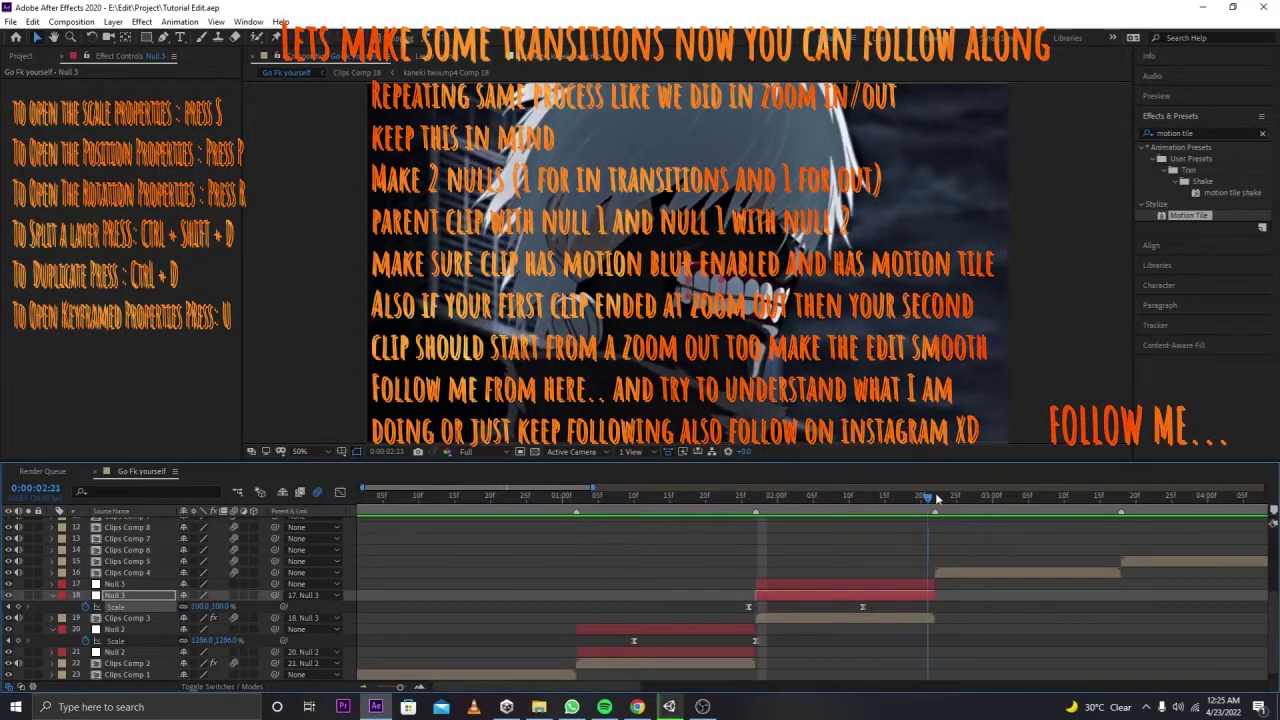
Step: Back in the layer timeline, move to 0:00:02:08 and select all layers
click(835, 497)
key(ctrl+a)
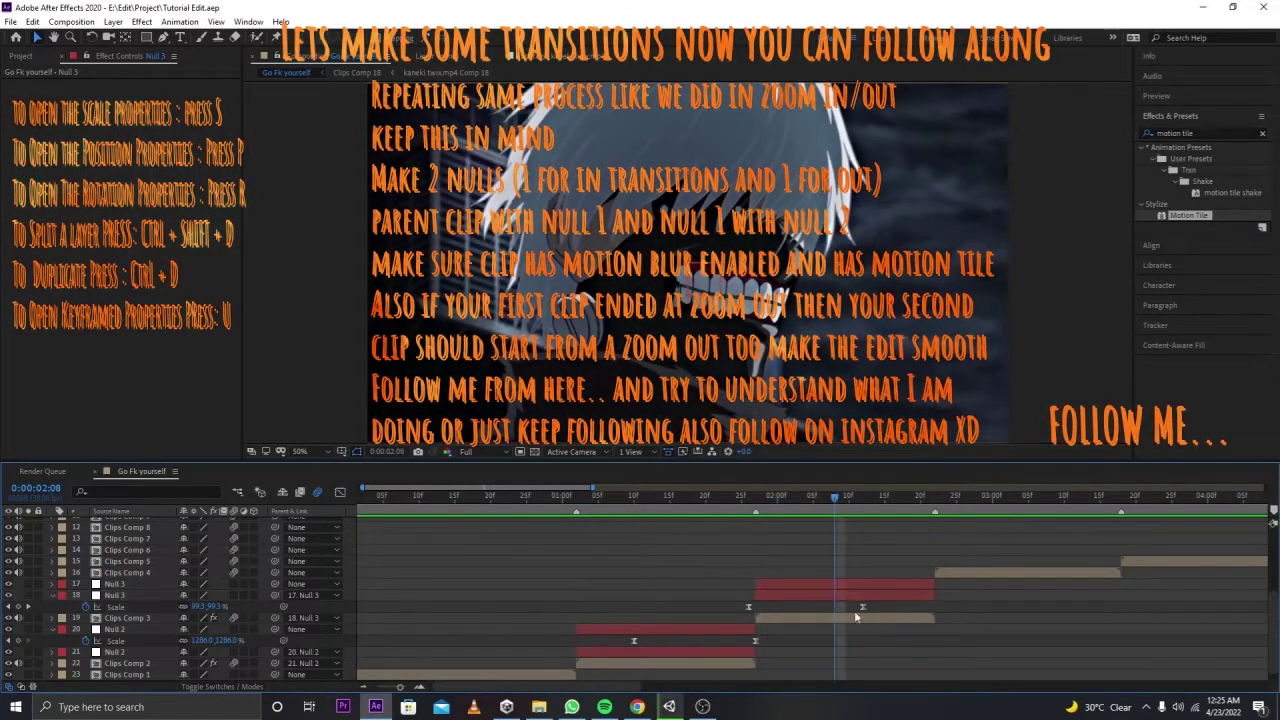
key(alt+shift+s)
Step: Preview the clips and separate Null 3's Position into X and Y dimensions
key(s)
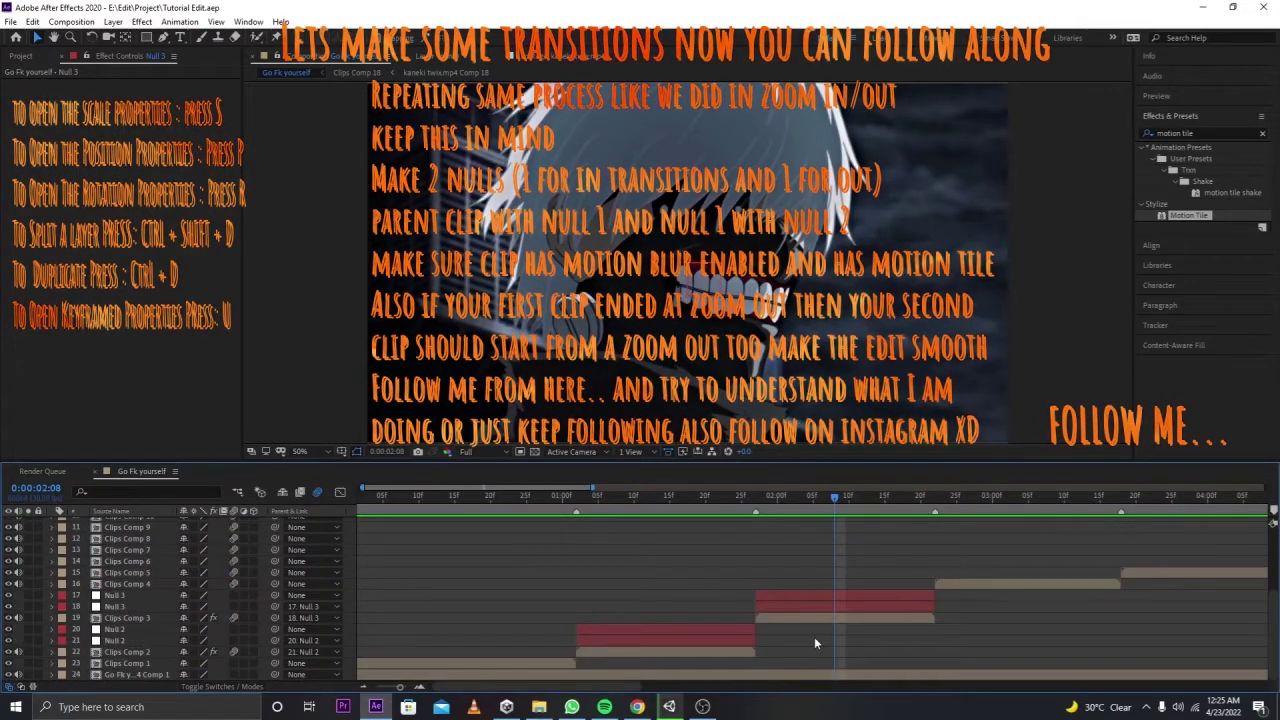
mouse_move(558, 497)
mouse_down()
mouse_move(687, 508)
mouse_move(838, 549)
mouse_up()
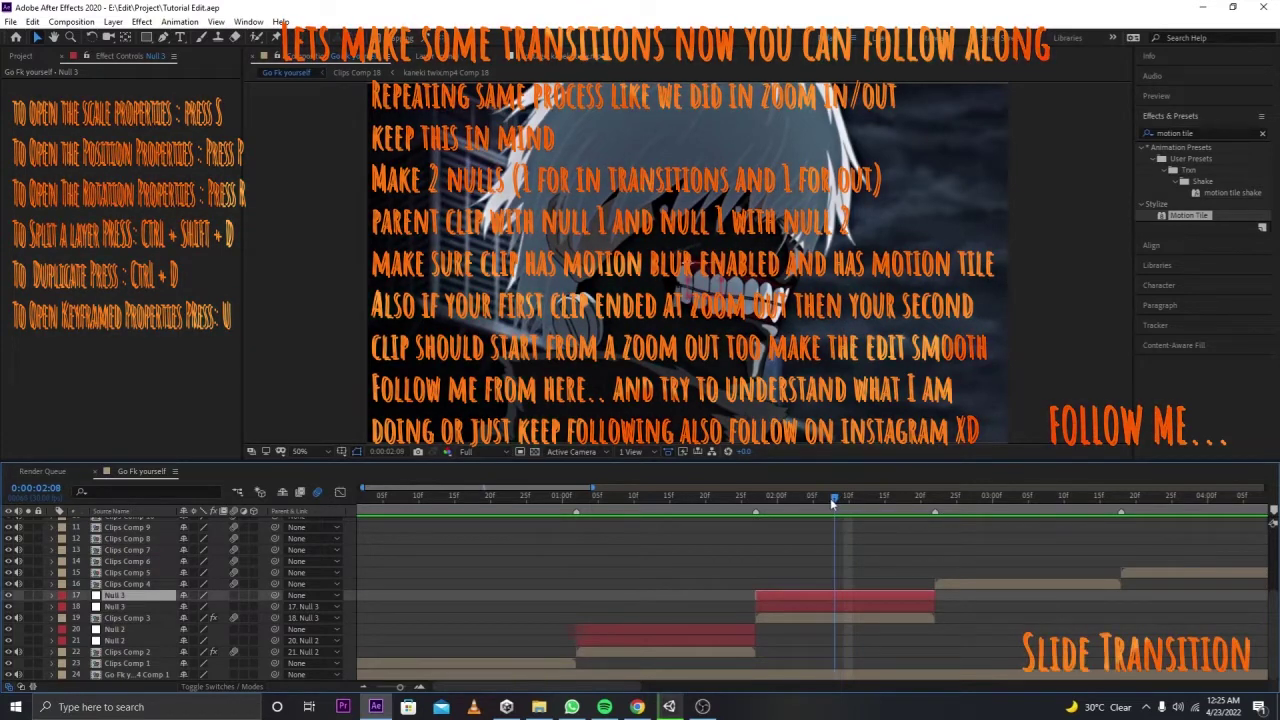
key(p)
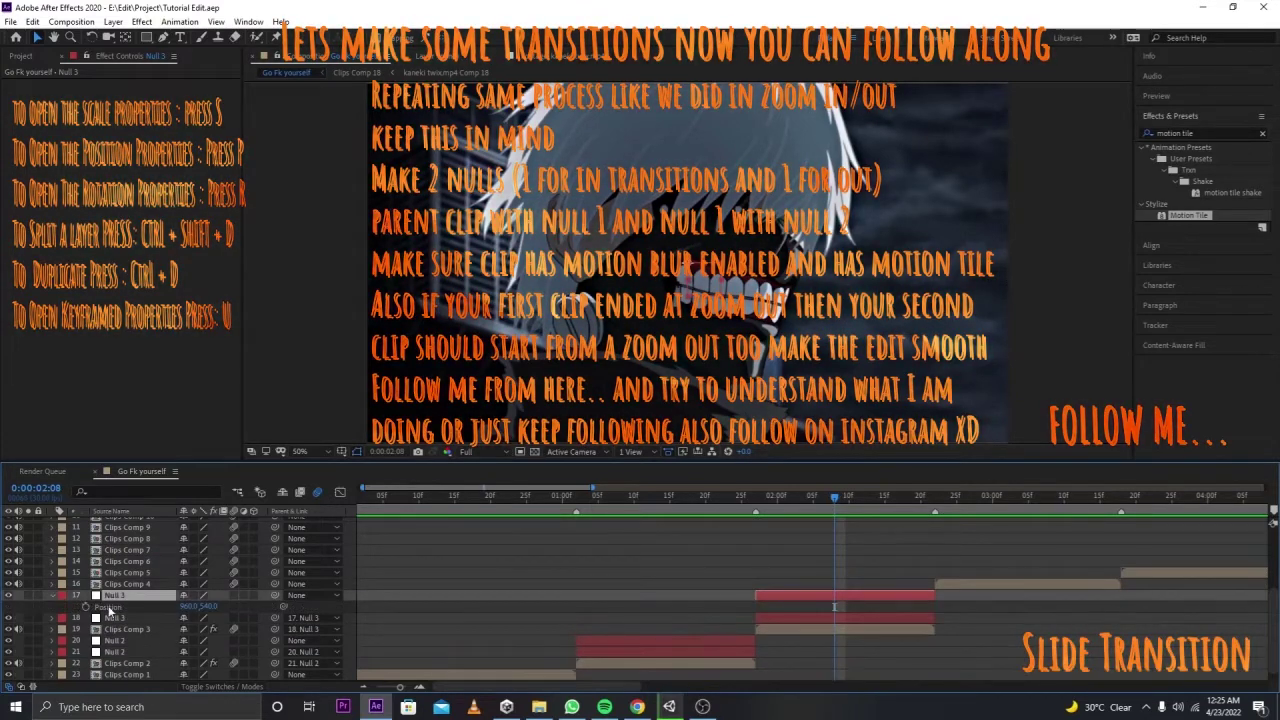
right_click(108, 607)
click(181, 470)
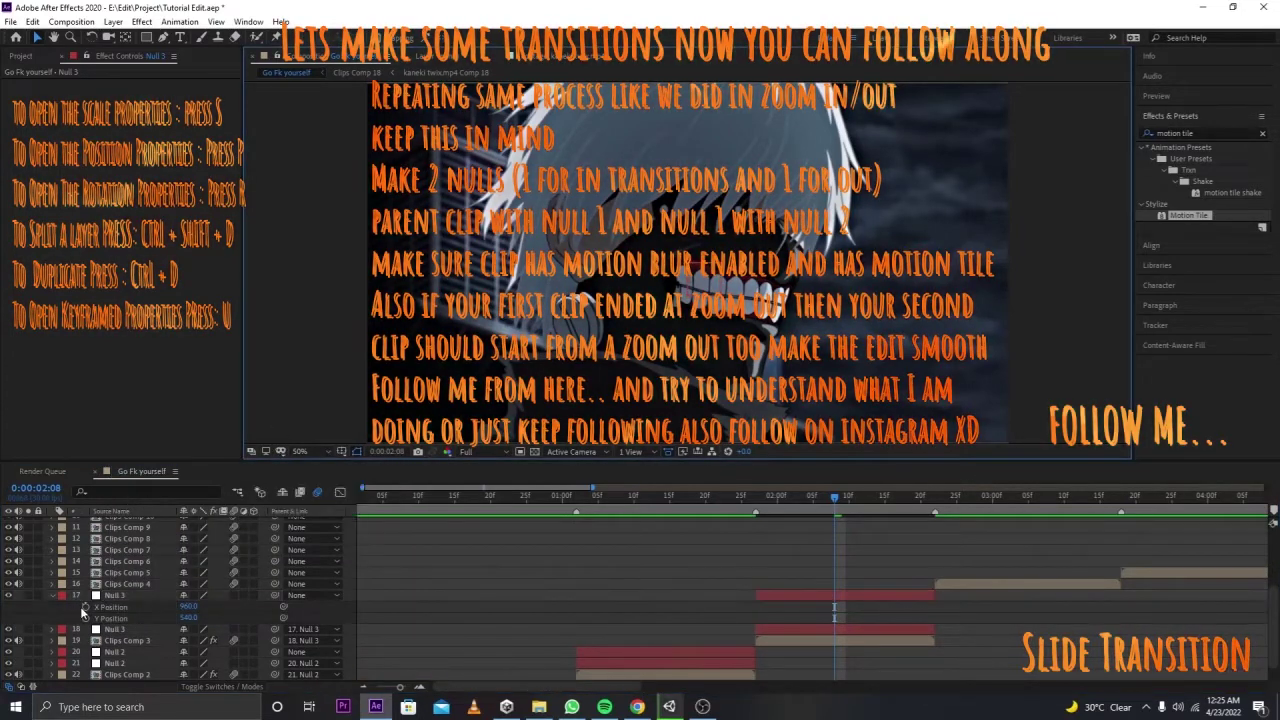
Step: Keyframe Null 3's X Position at 0:00:02:18, pushing it up from 960 to set the slide distance
click(110, 607)
click(884, 496)
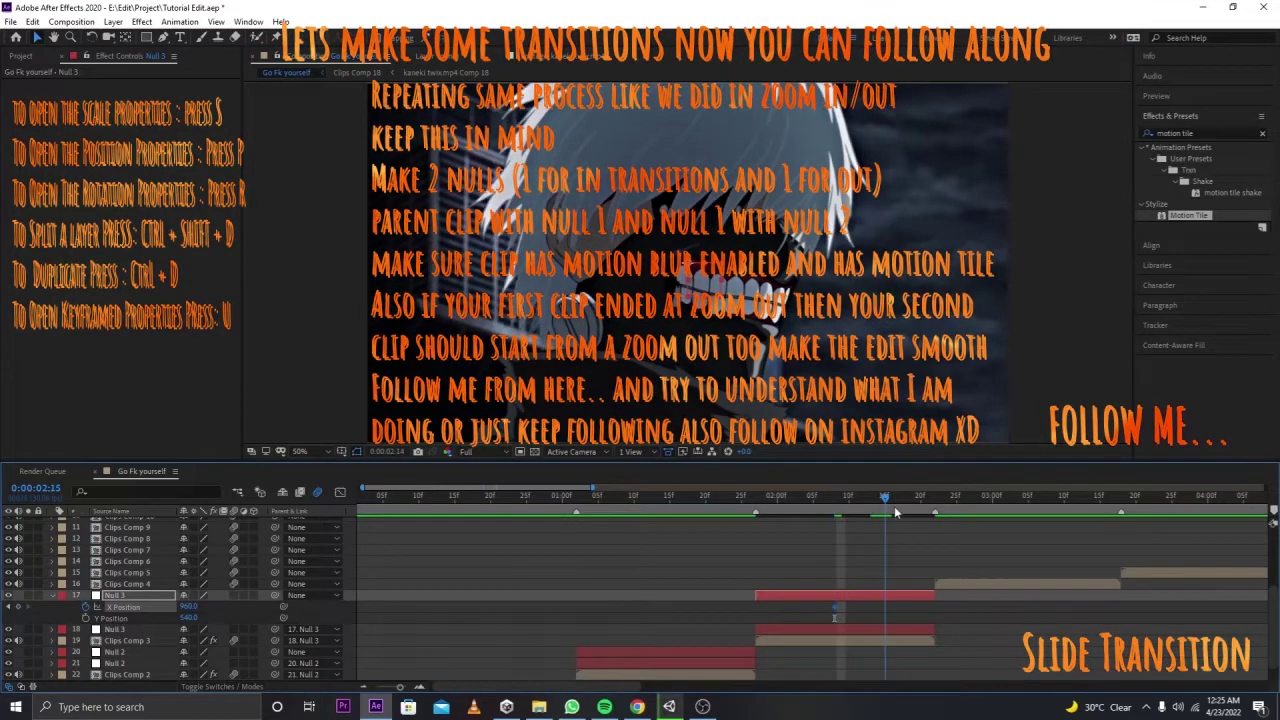
click(906, 496)
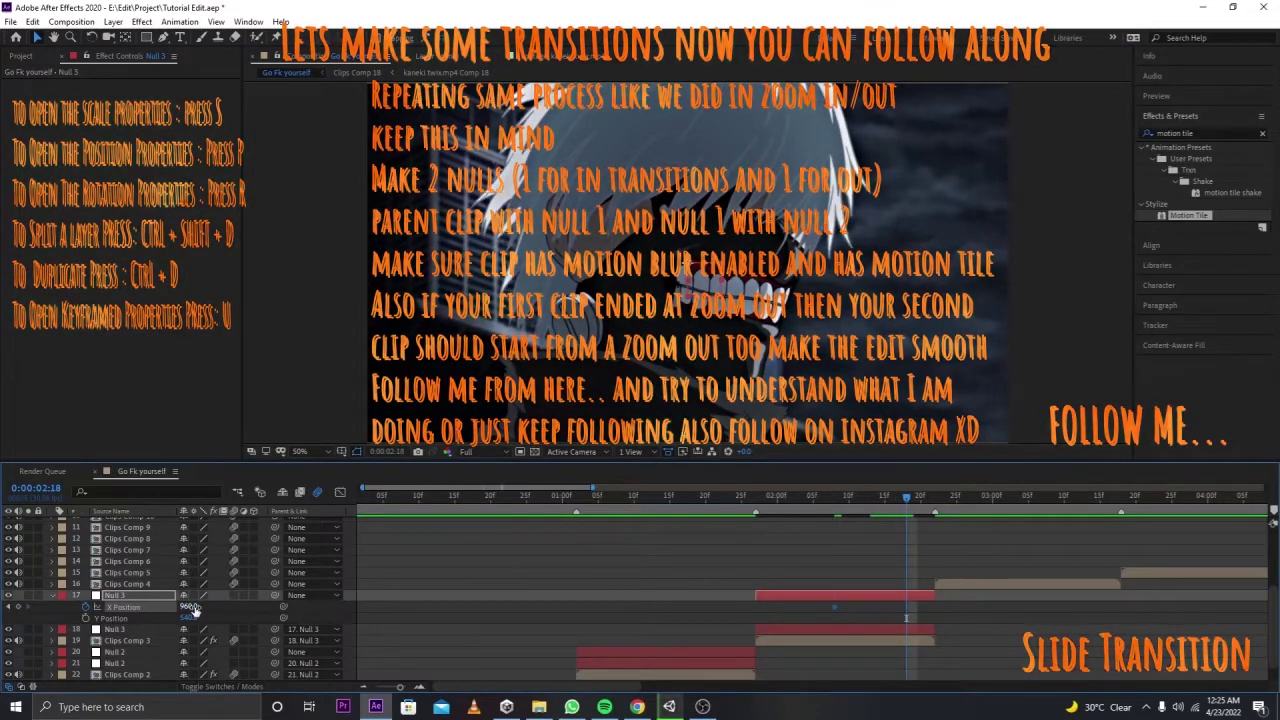
drag(188, 608, 1057, 570)
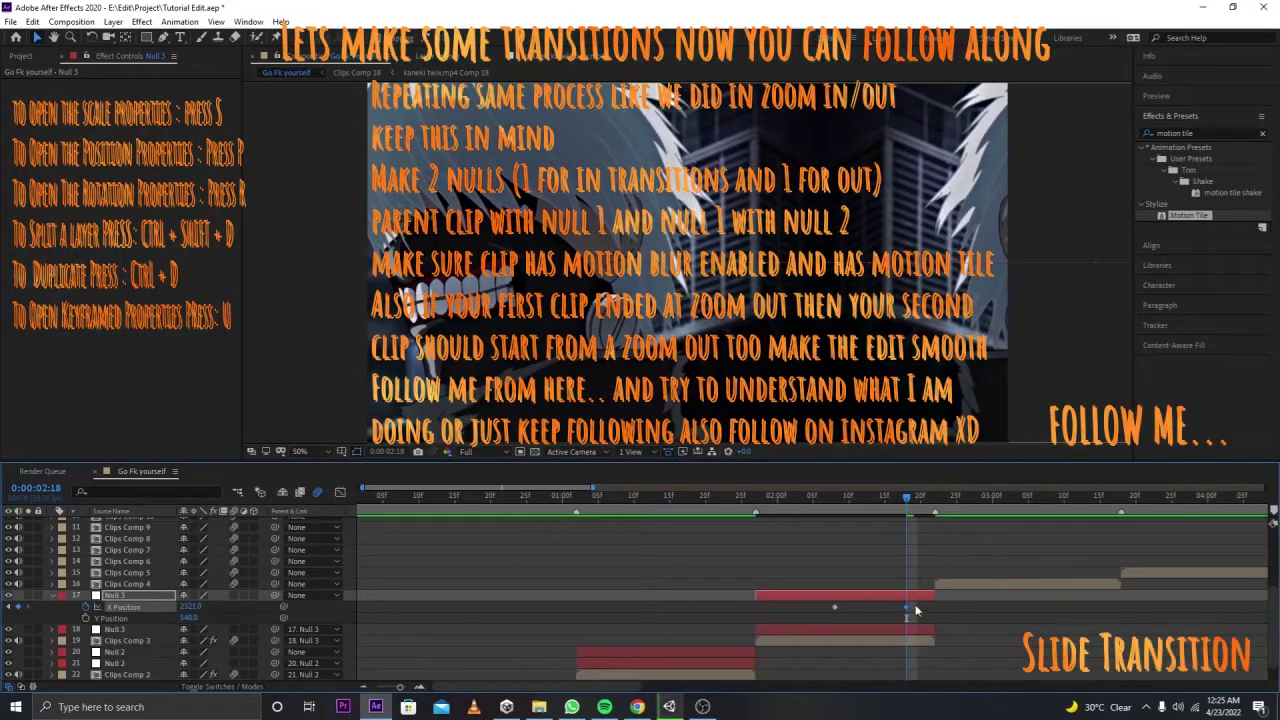
drag(1057, 570, 941, 613)
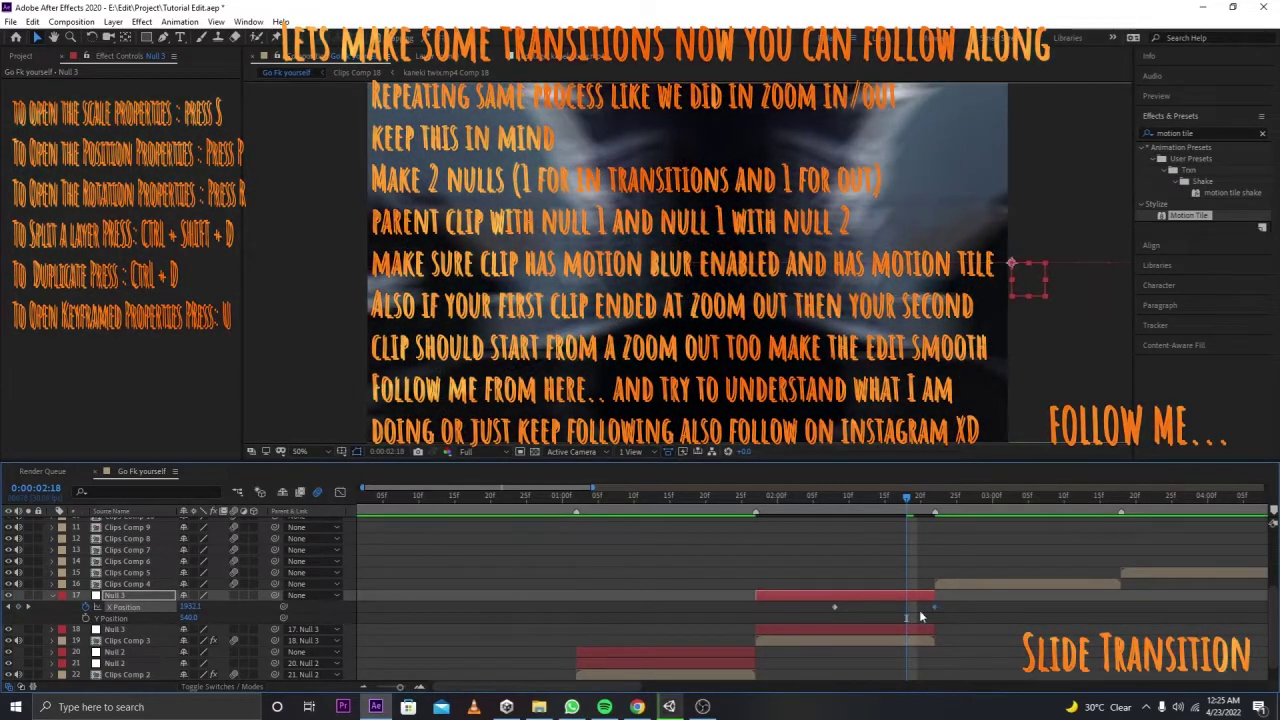
mouse_move(834, 611)
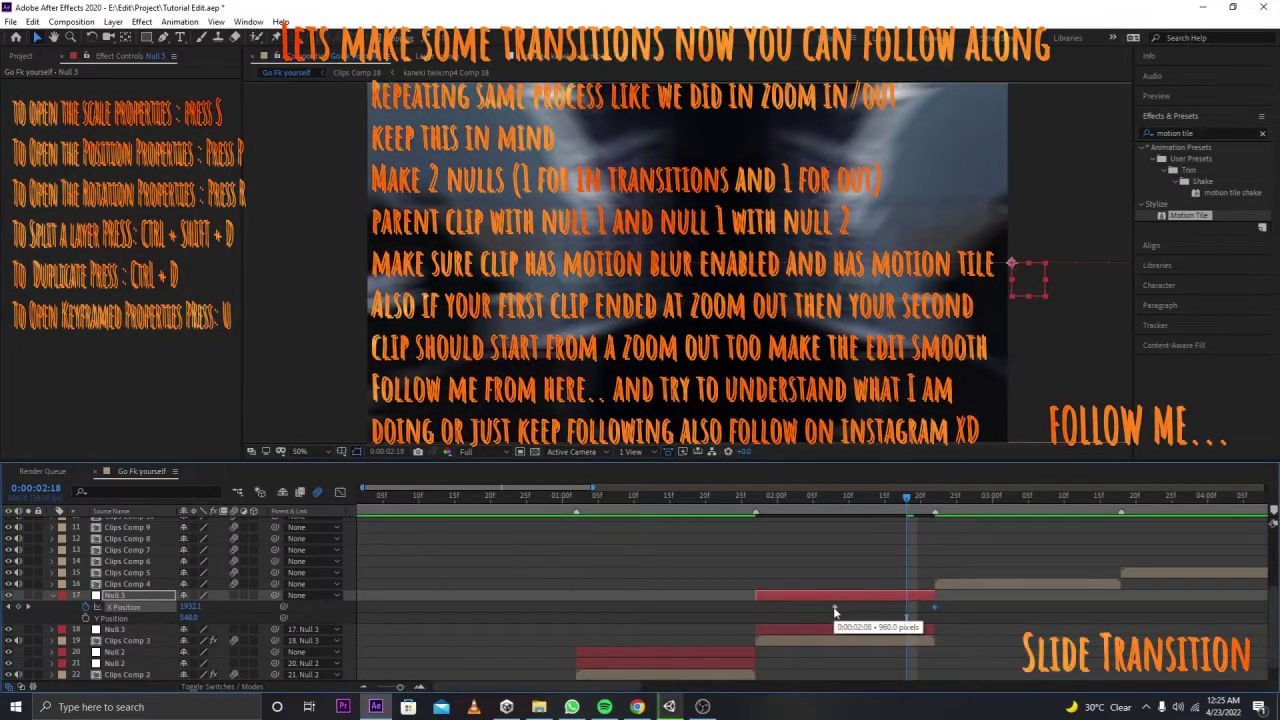
Step: Bend Null 3's X Position curve to hold near 960 then shoot up at 02:18, and preview it
click(341, 494)
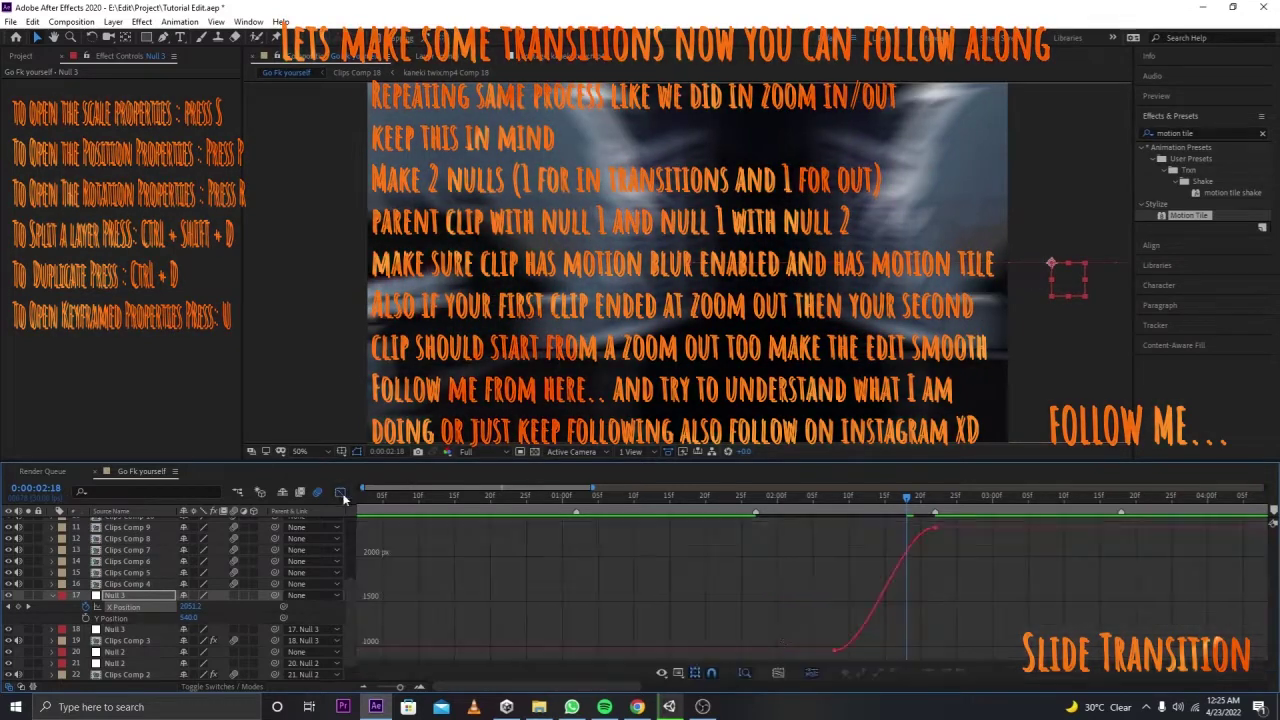
click(845, 640)
drag(868, 652, 1092, 642)
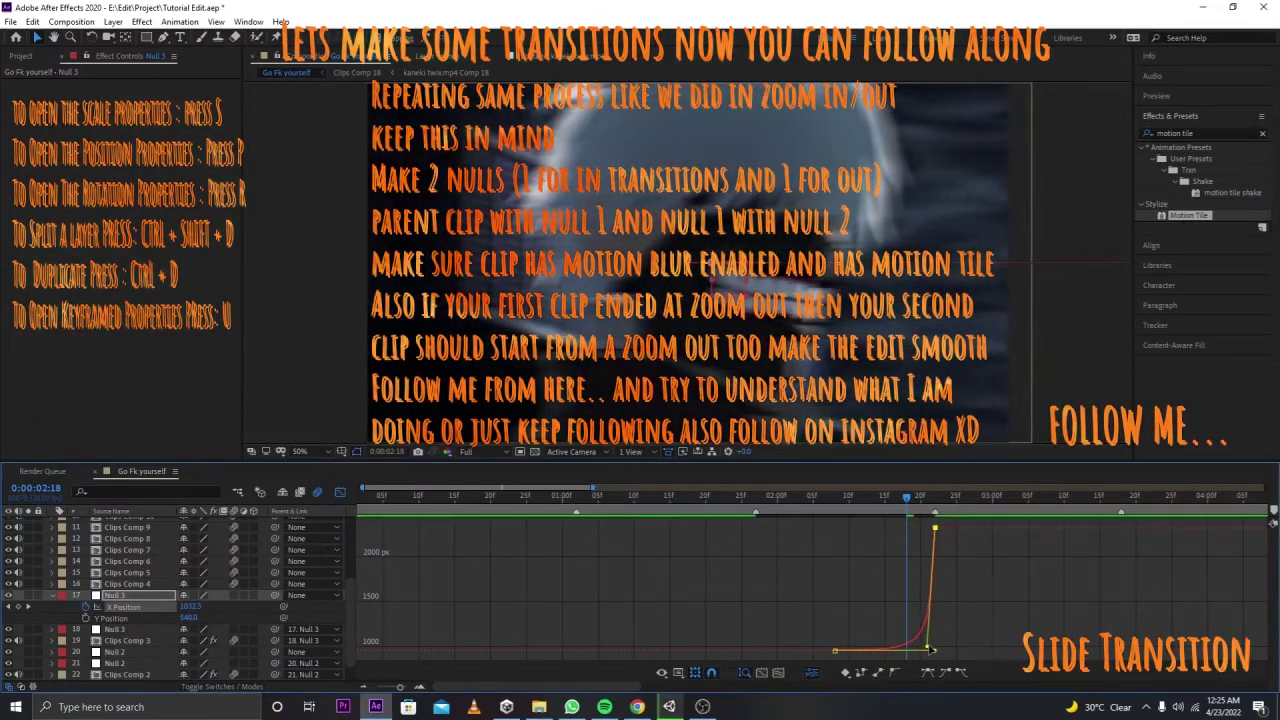
drag(928, 621, 933, 645)
key(space)
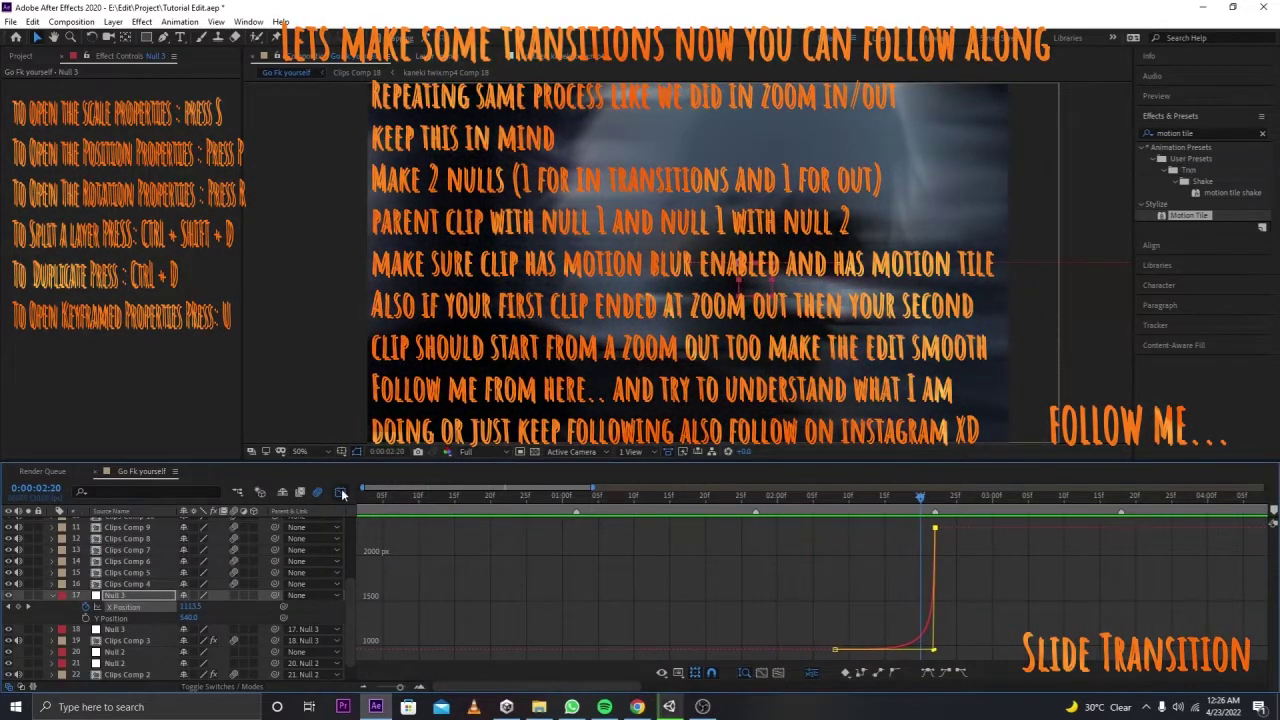
click(340, 492)
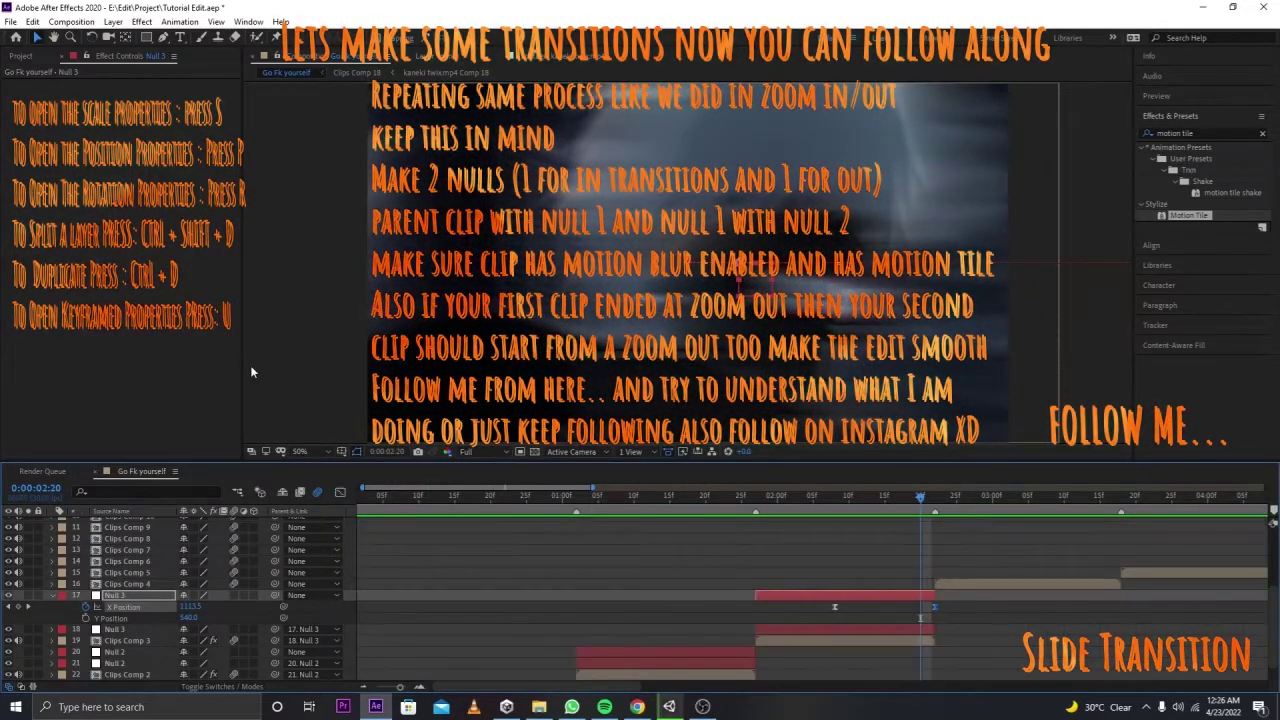
Step: Copy the Motion Tile effect and paste it onto every layer in the composition
click(128, 641)
click(50, 84)
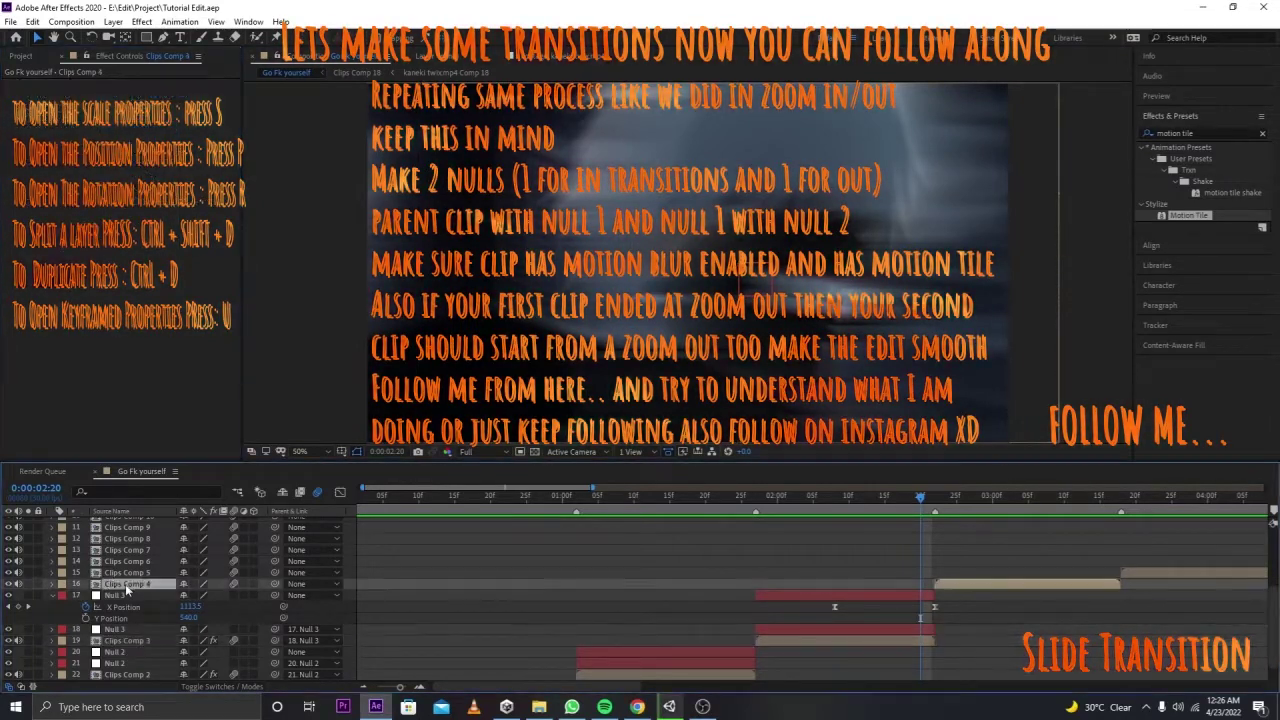
scroll(125, 584, up, 5)
key(ctrl+a)
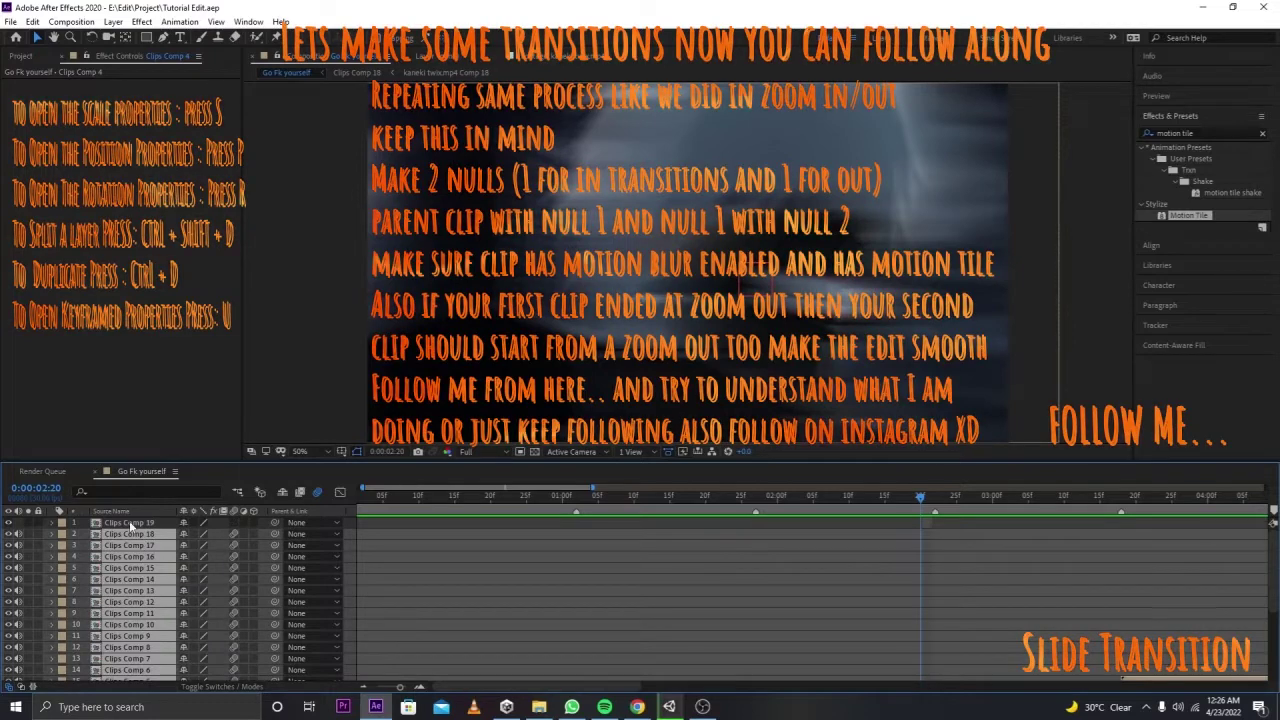
key(ctrl+v)
scroll(327, 565, down, 3)
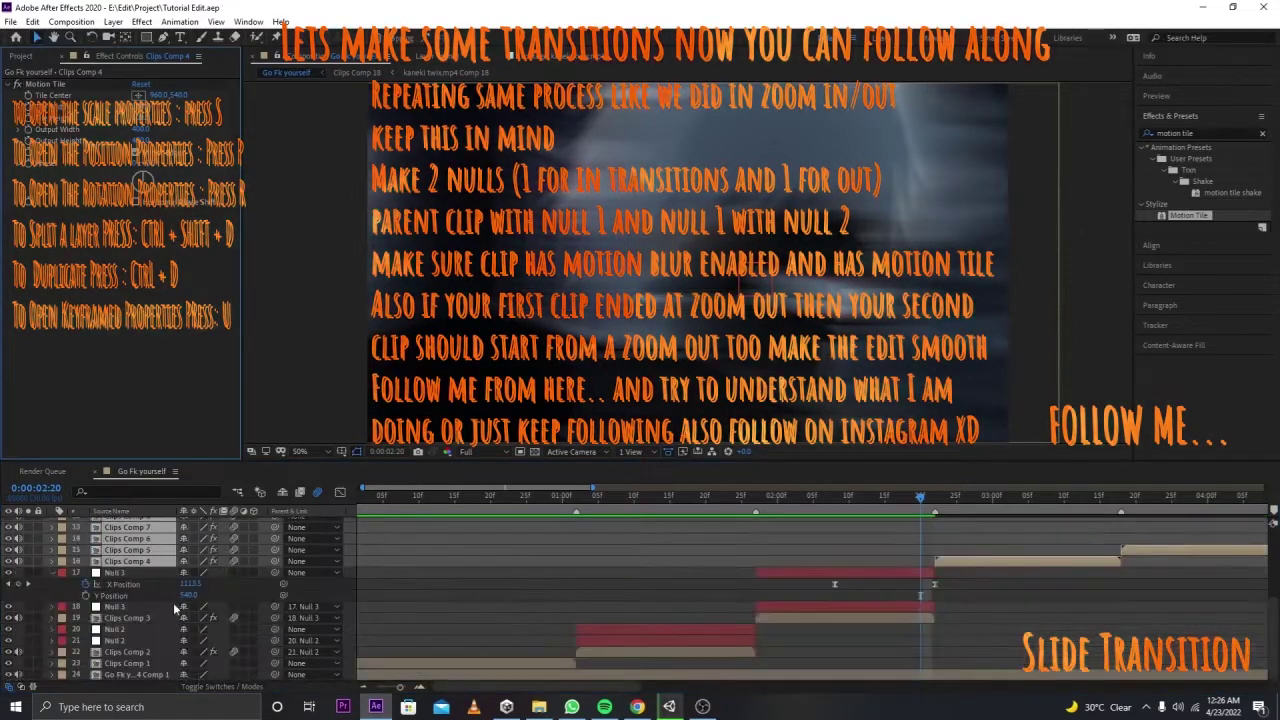
Step: At 0:00:02:22, create Null 4 and trim it to span only up to the next cut
click(800, 571)
key(p)
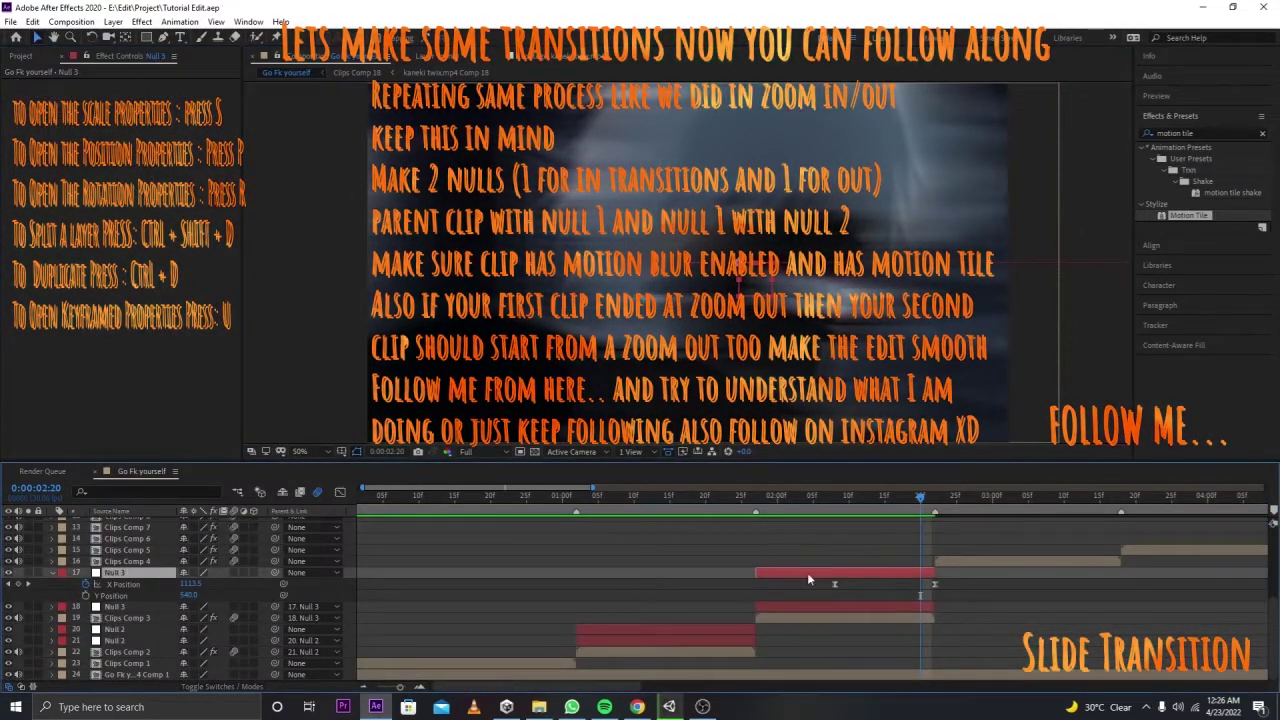
key(p)
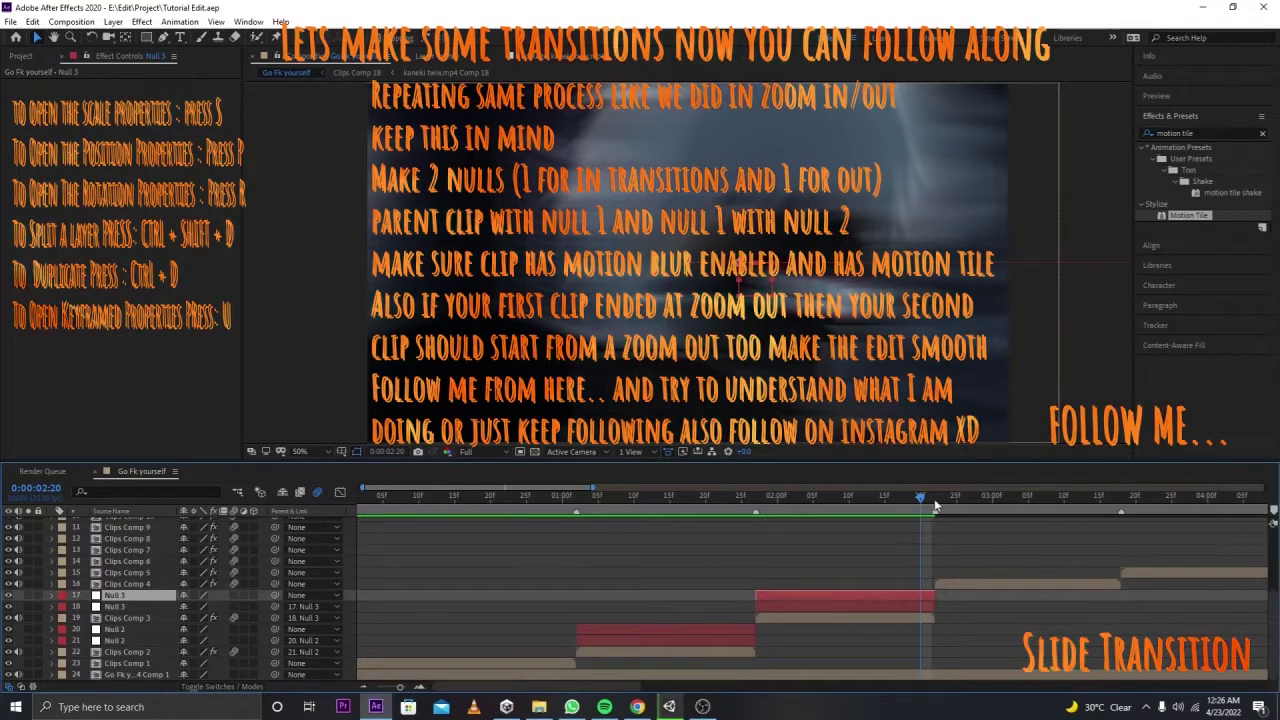
key(Page_Down)
key(Page_Down)
key(ctrl+alt+y)
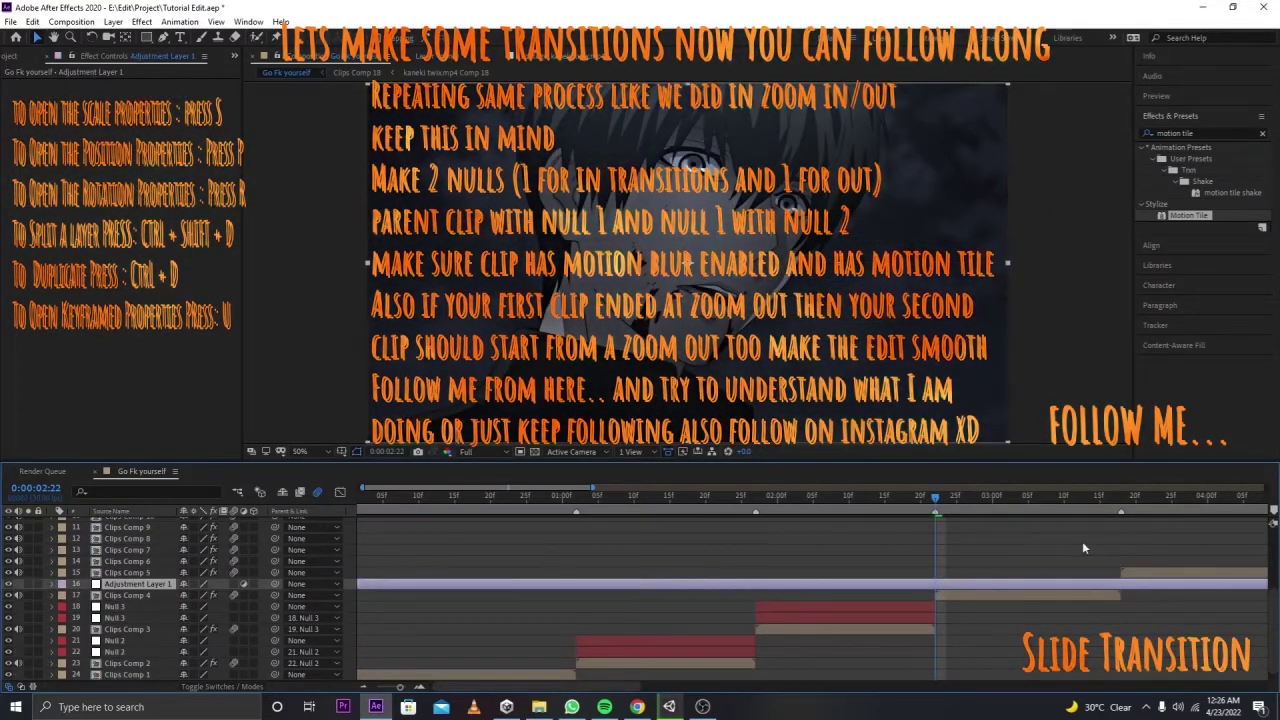
key(ctrl+z)
key(ctrl+alt+shift+y)
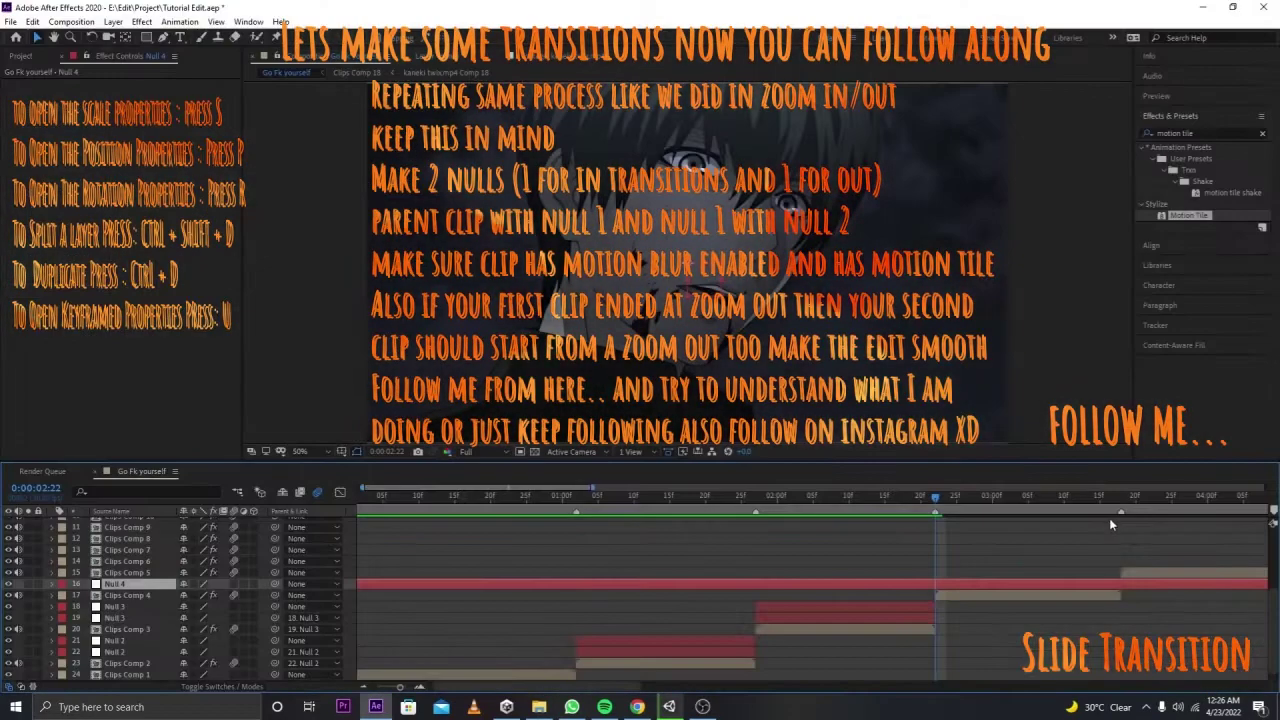
key(ctrl+shift+d)
click(1113, 516)
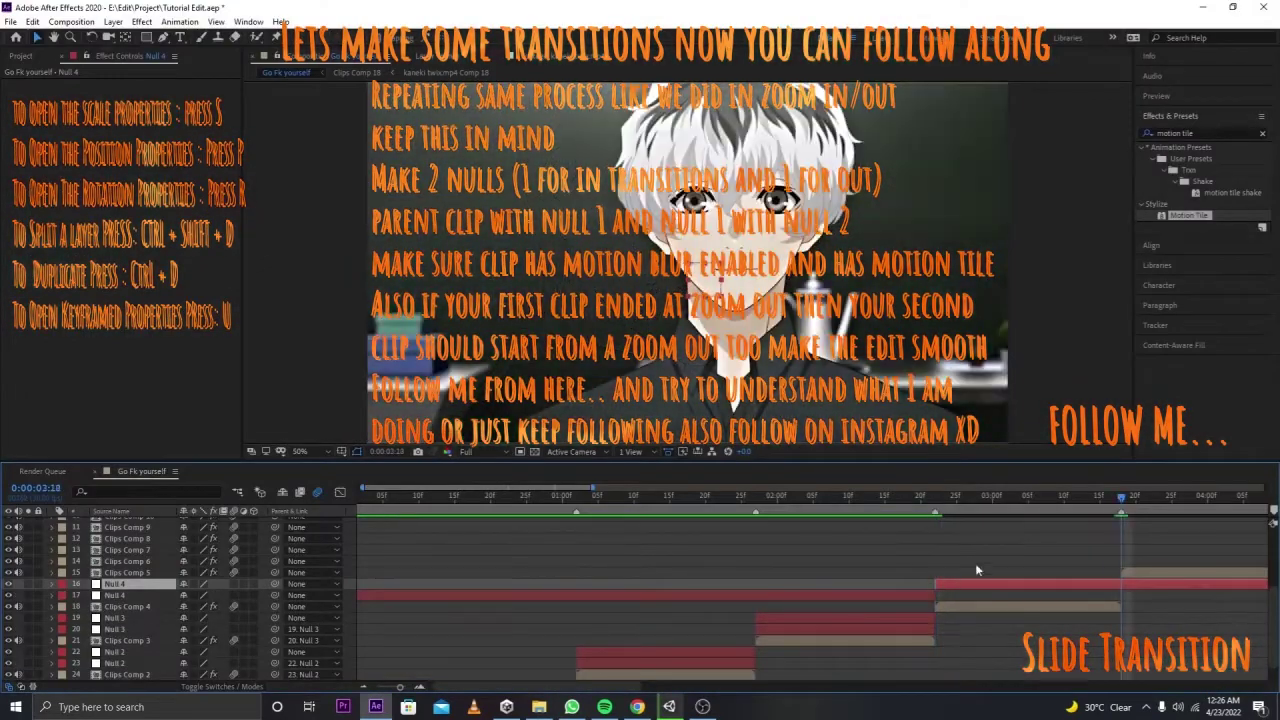
key(ctrl+shift+d)
ctrl+click(923, 607)
key(Delete)
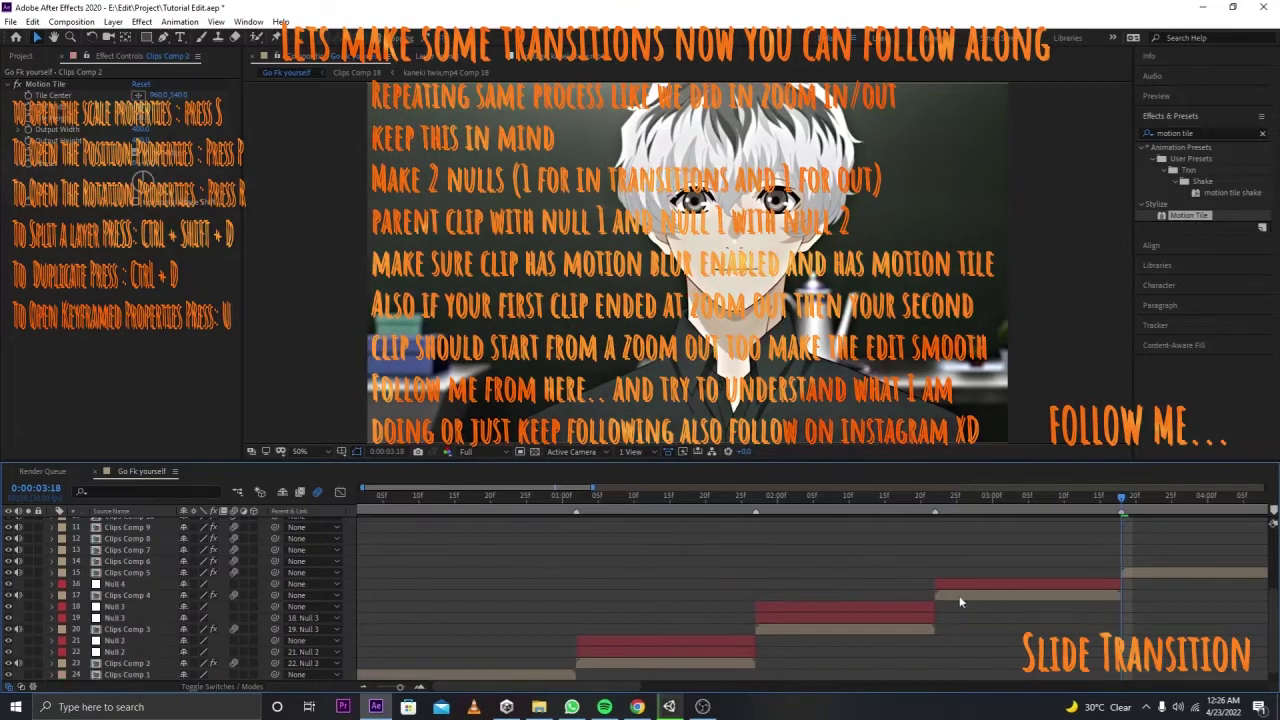
Step: Duplicate Null 4, parent Clips Comp 4 to the lower copy, and chain it to the upper one
click(958, 584)
key(ctrl+d)
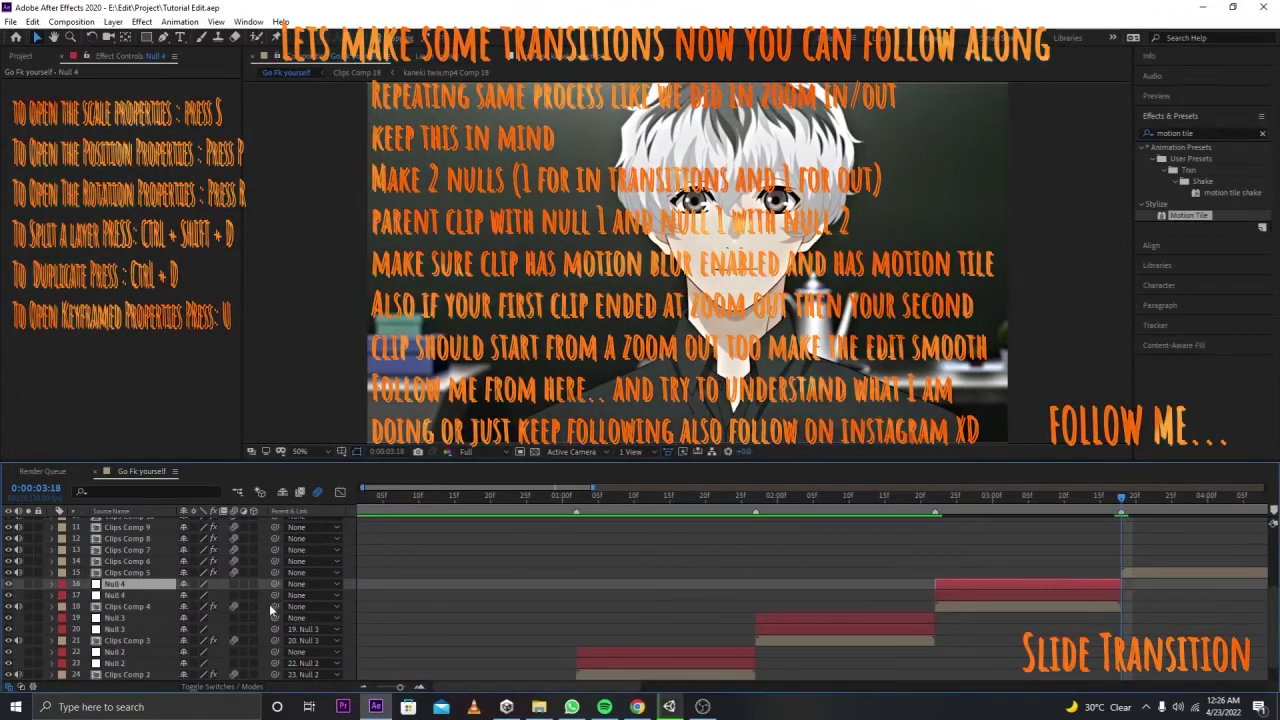
drag(275, 607, 120, 595)
drag(275, 595, 120, 584)
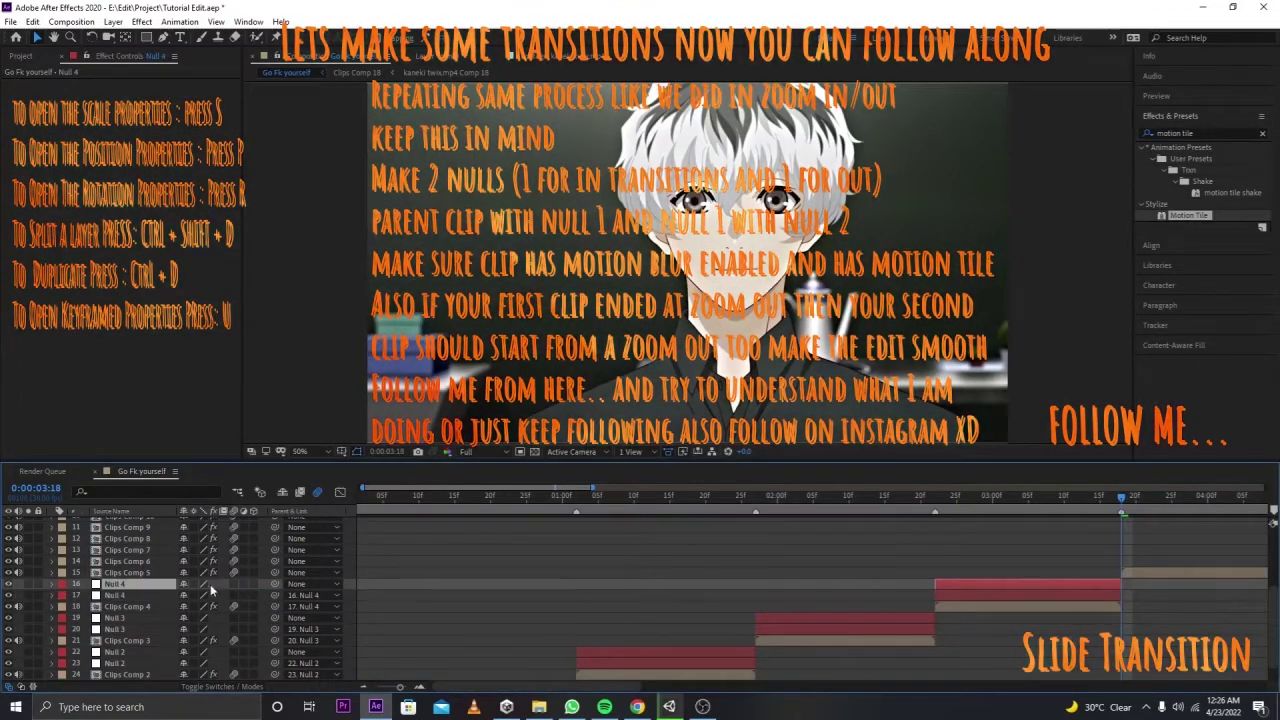
Step: Add a Position keyframe at Null 4's start and separate its Position into X and Y
click(149, 596)
click(936, 510)
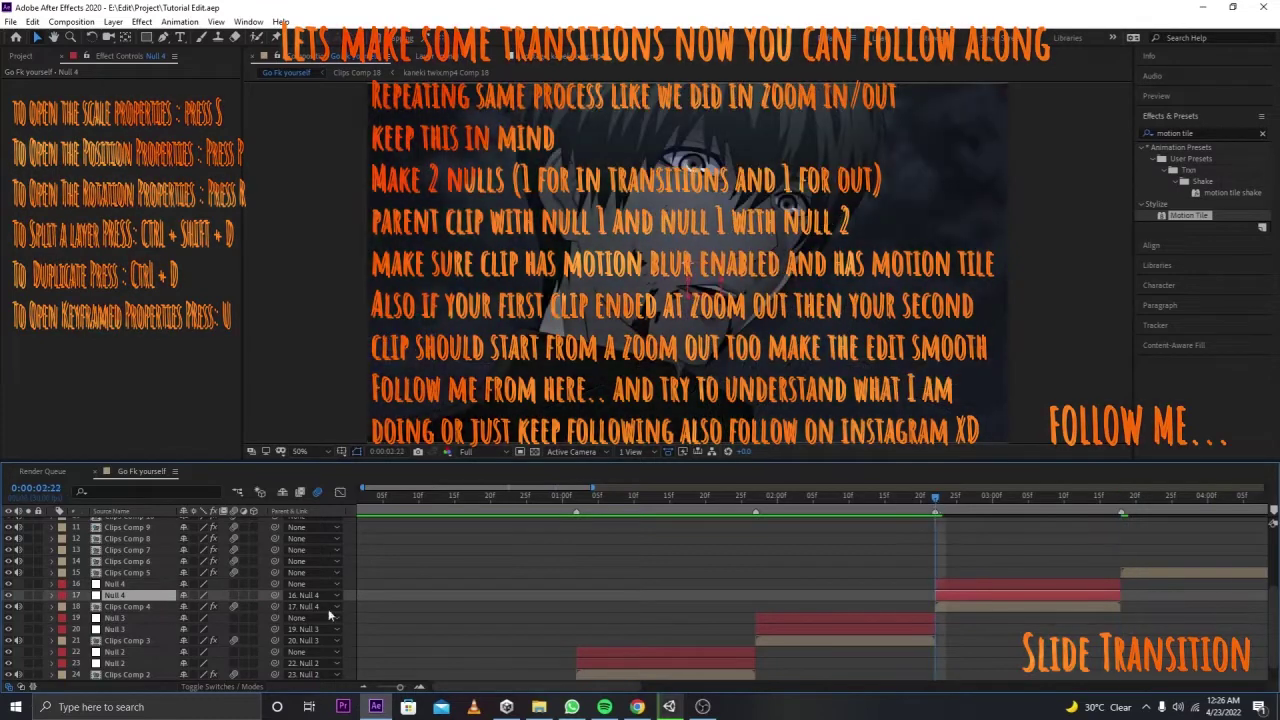
key(alt+shift+p)
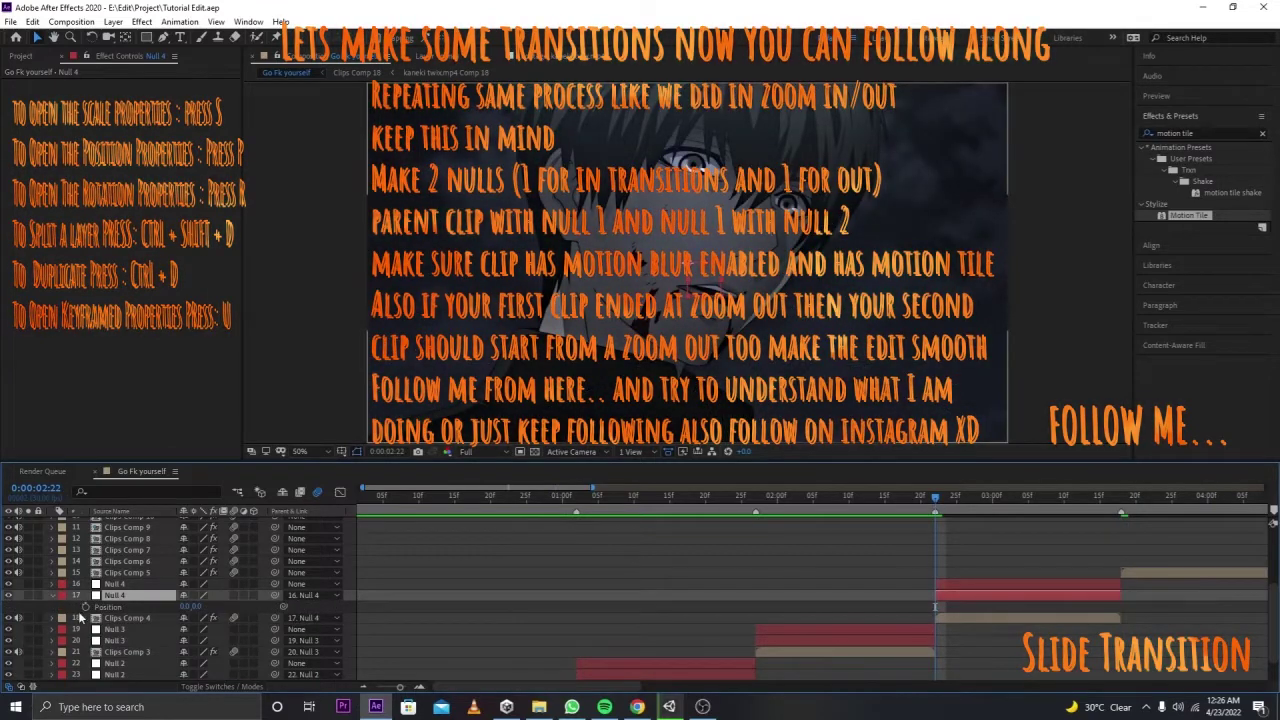
right_click(98, 609)
click(156, 475)
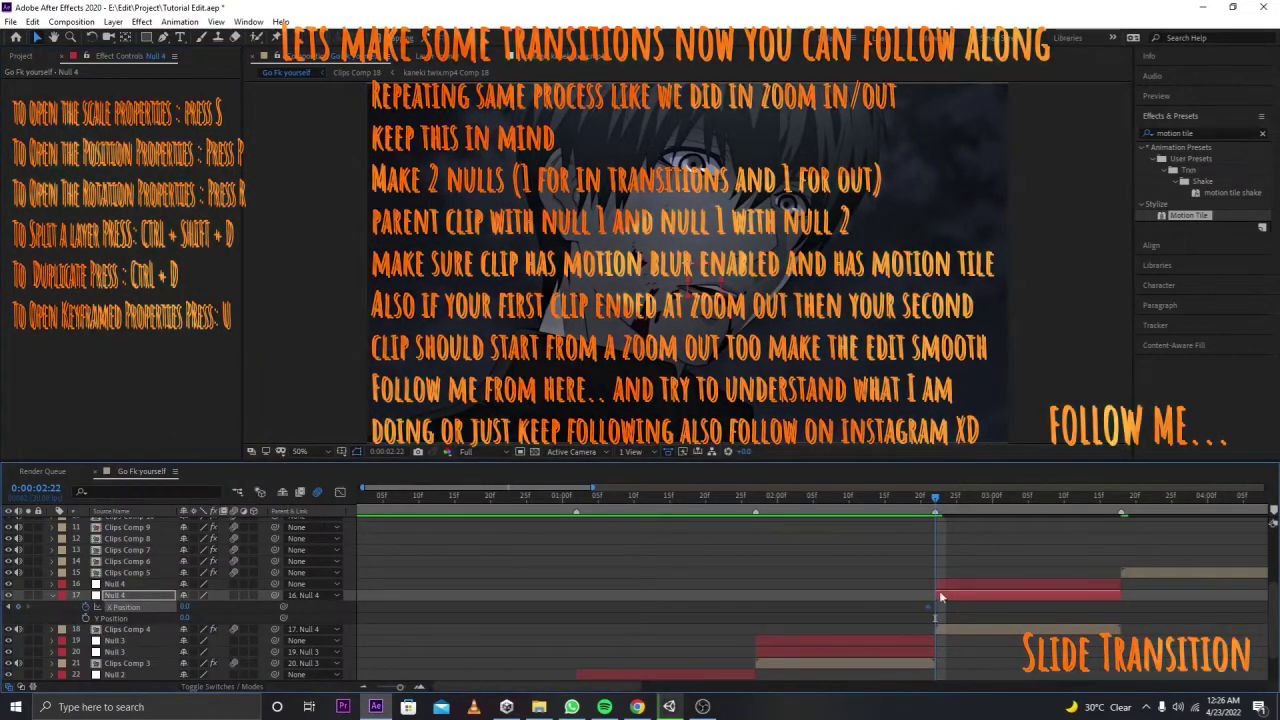
Step: Animate Null 4's X Position from about -1080 at 0:00:02:22 to 0 at 0:00:03:06, with Easy Ease on both keyframes
drag(938, 608, 1034, 607)
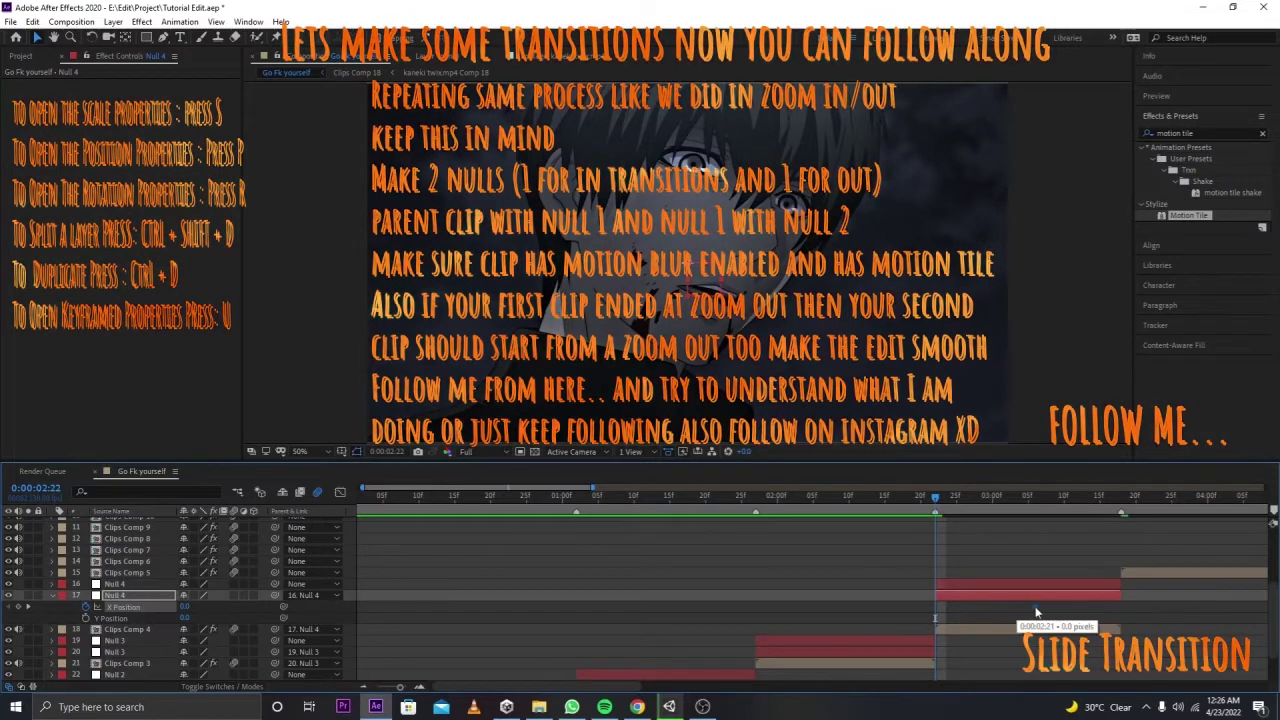
drag(188, 608, 96, 597)
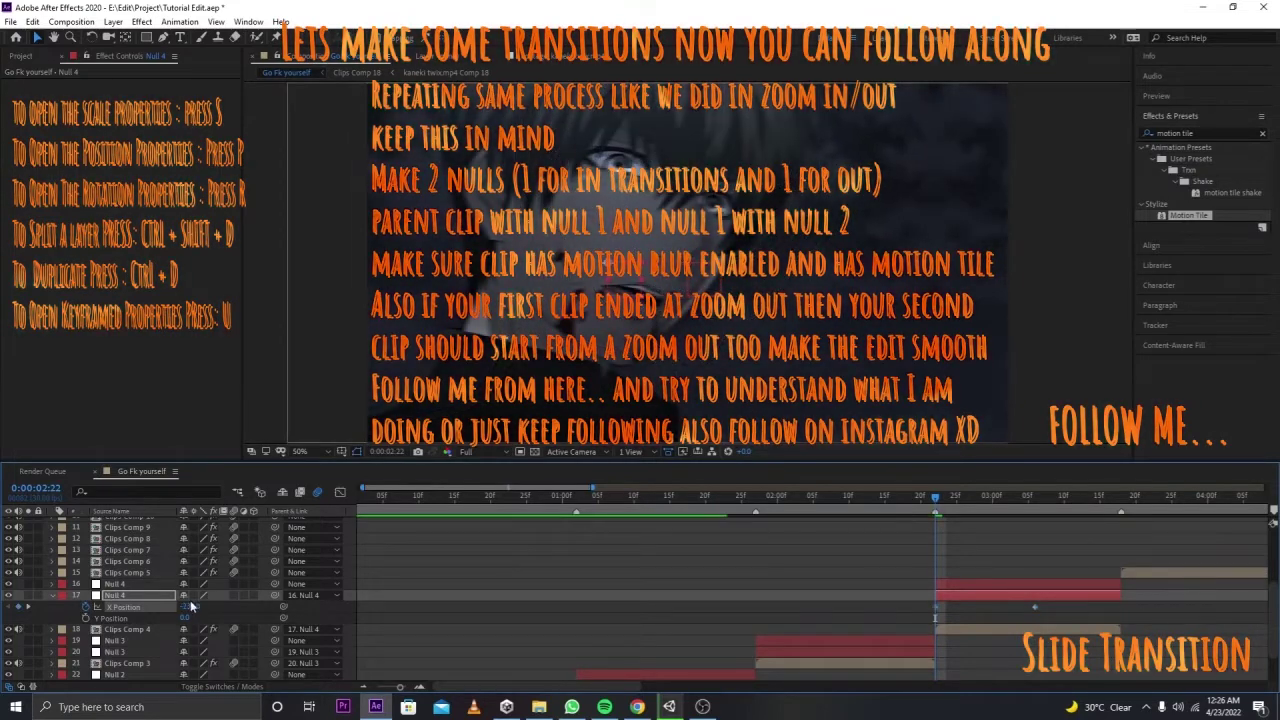
mouse_move(192, 606)
mouse_down()
mouse_move(202, 620)
mouse_move(22, 612)
mouse_up()
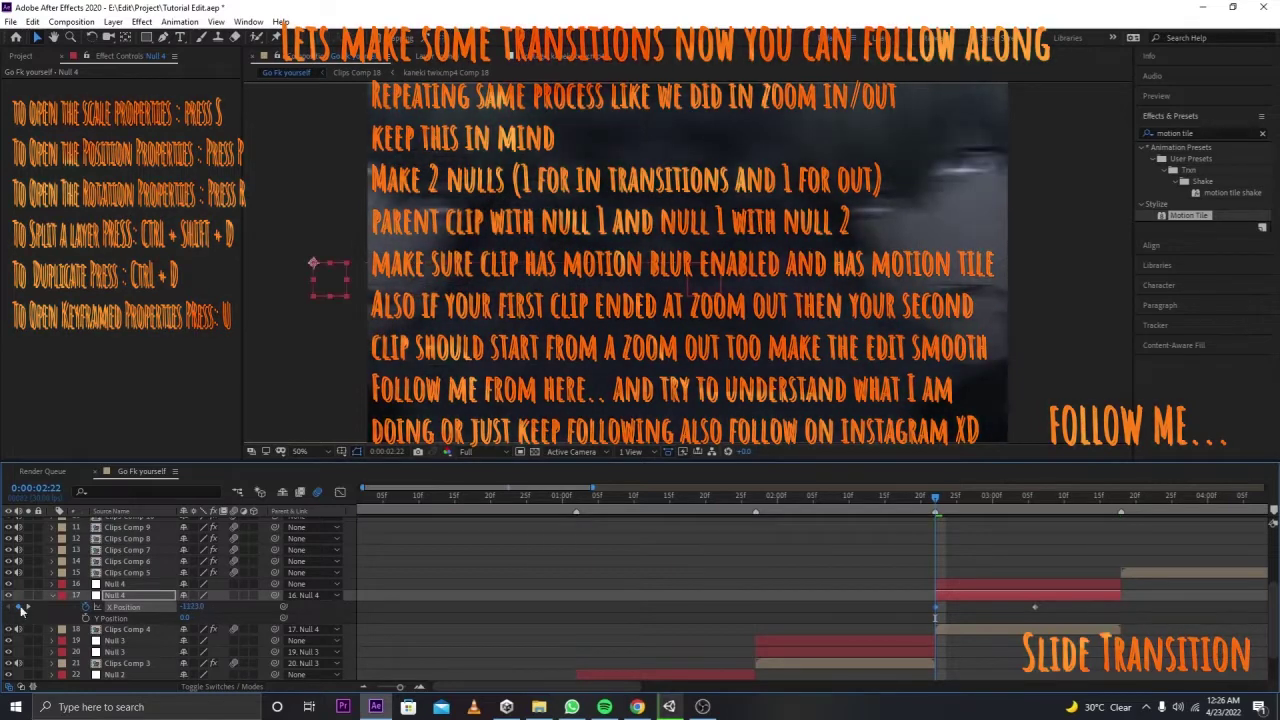
click(929, 615)
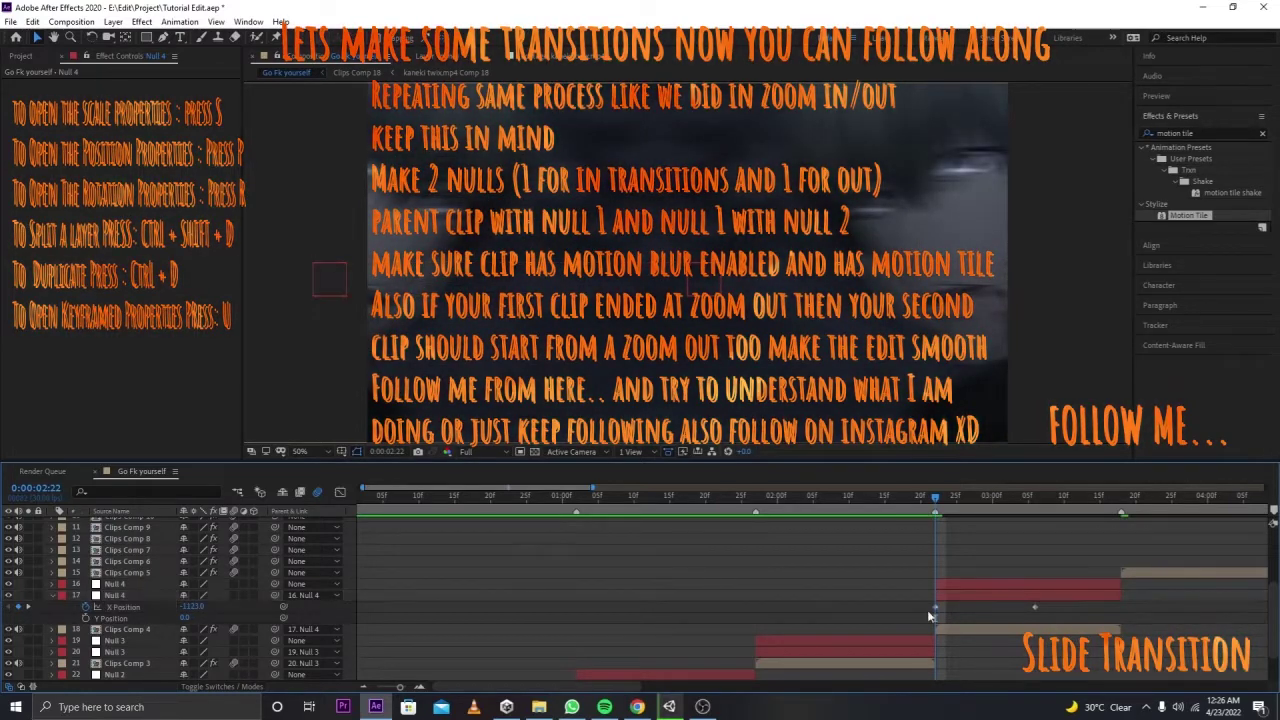
click(935, 607)
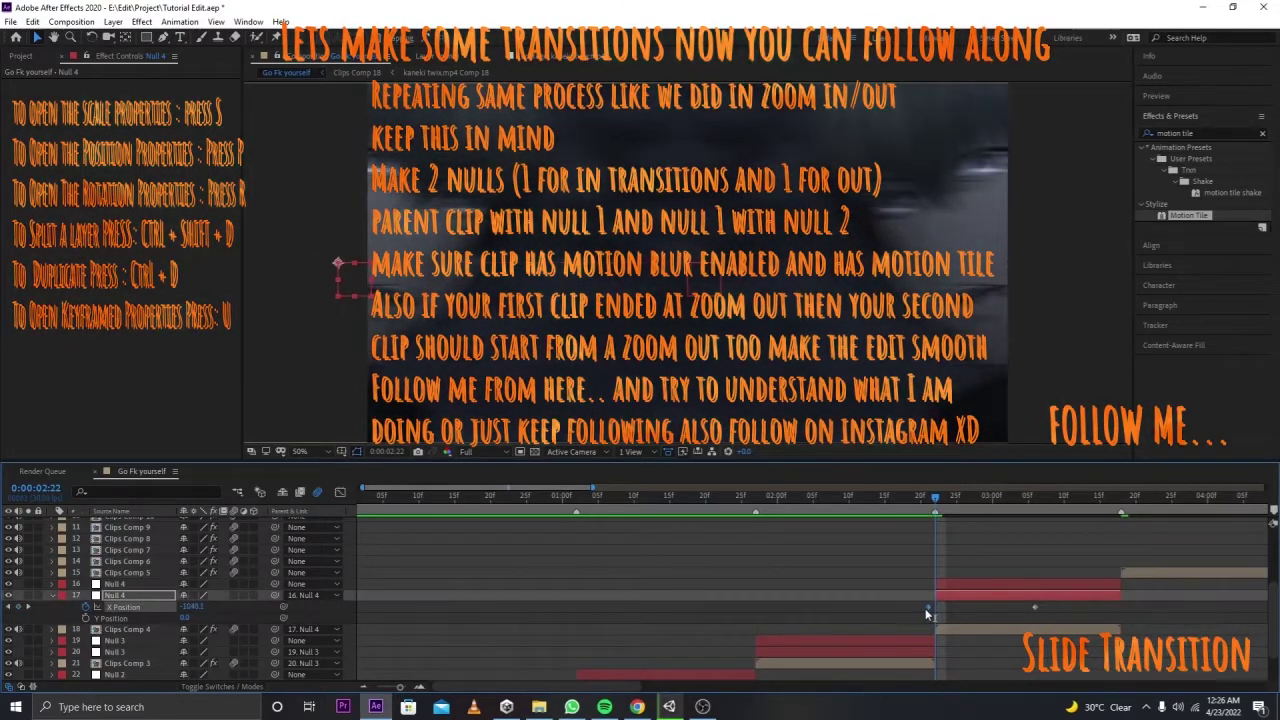
key(F9)
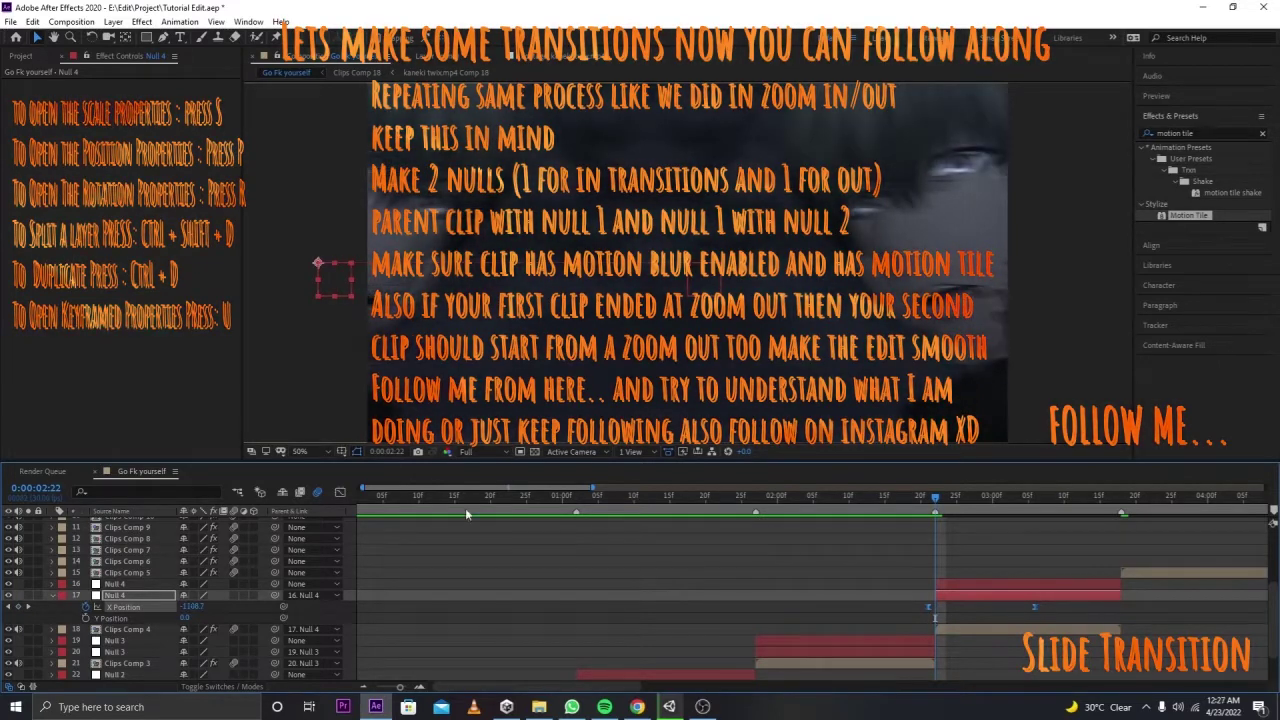
click(340, 492)
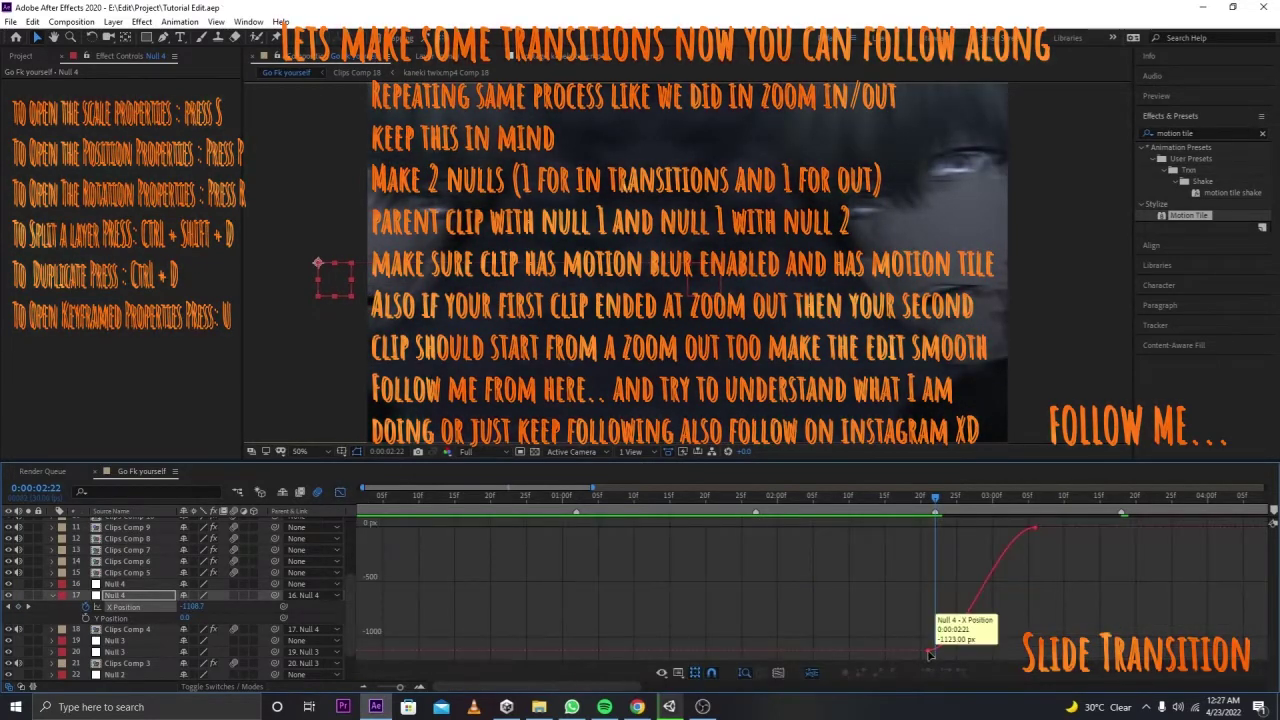
Step: Drag Null 4's X Position bezier handles for a steep start and a long ease into 0 px, then scrub to check
click(1016, 537)
drag(1005, 530, 932, 528)
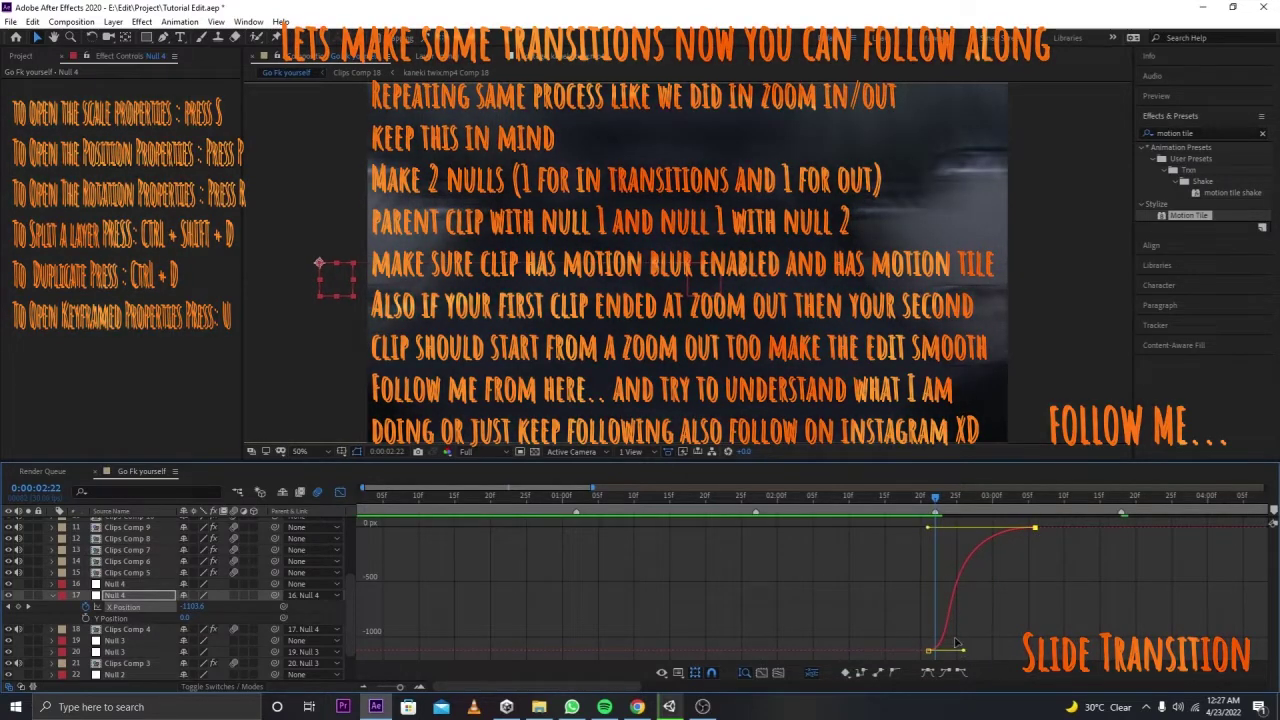
drag(955, 643, 935, 565)
click(872, 503)
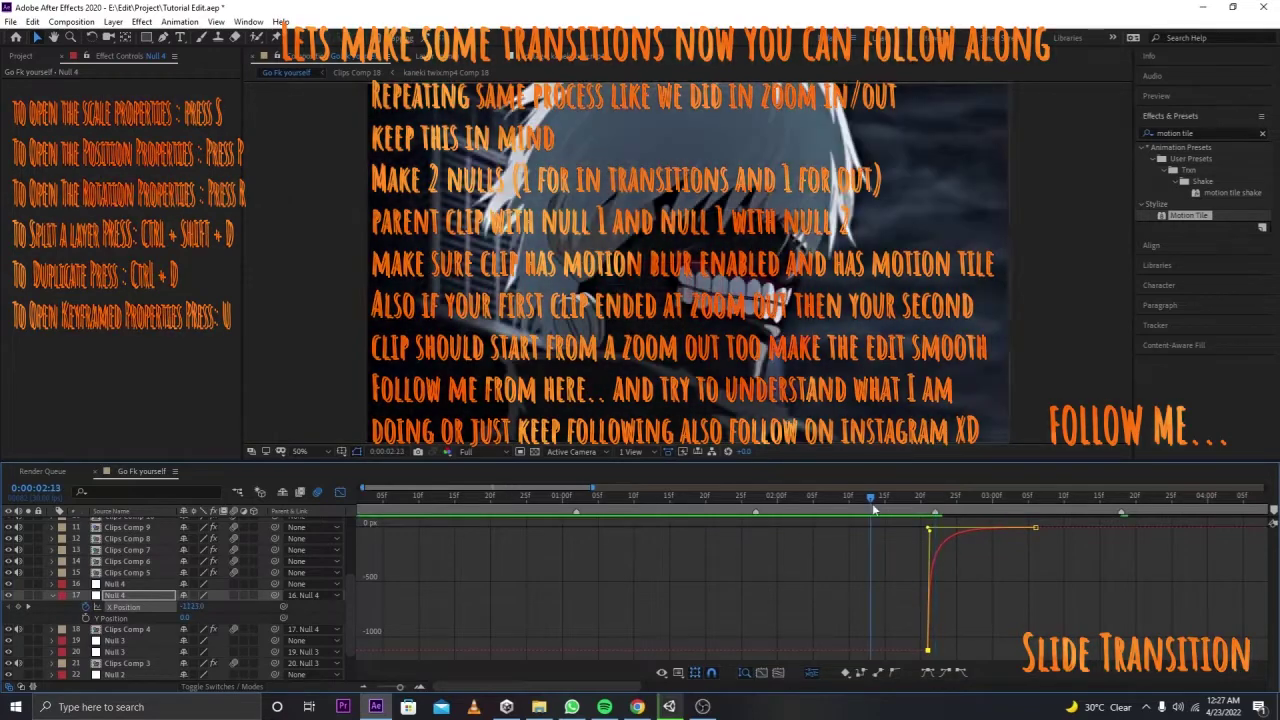
click(879, 510)
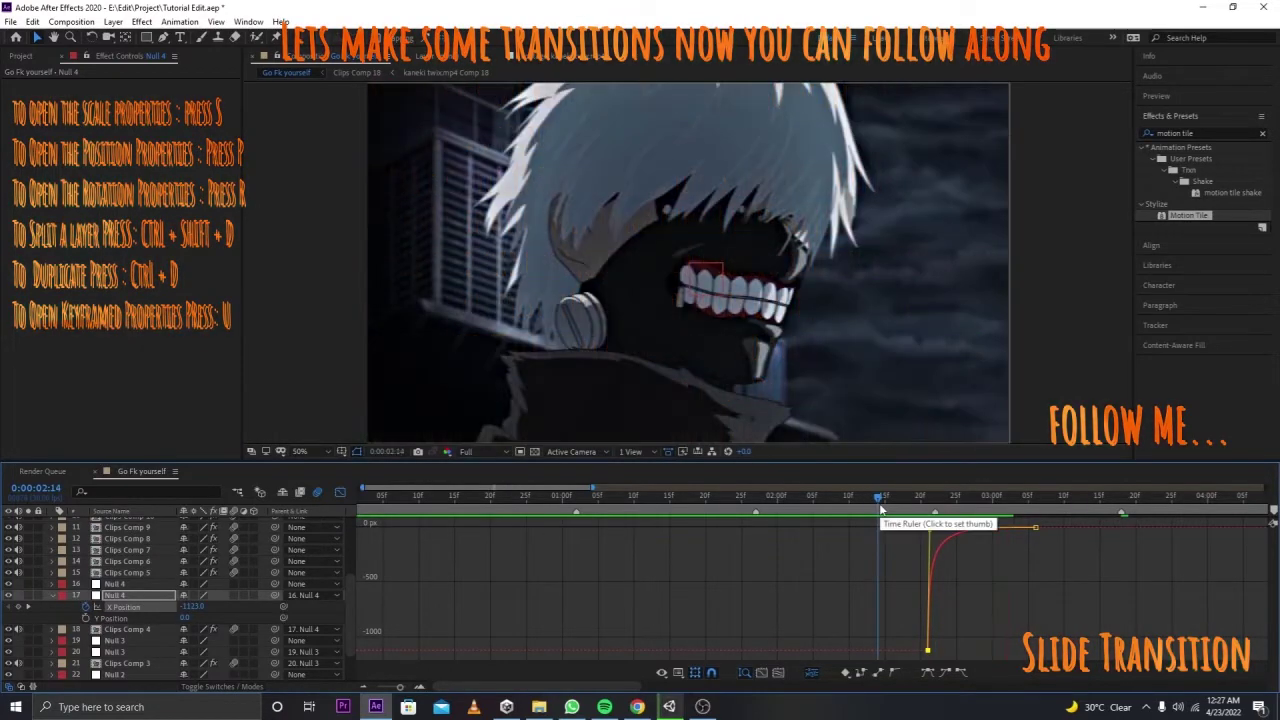
mouse_move(880, 510)
mouse_down()
mouse_move(950, 512)
mouse_move(928, 513)
mouse_up()
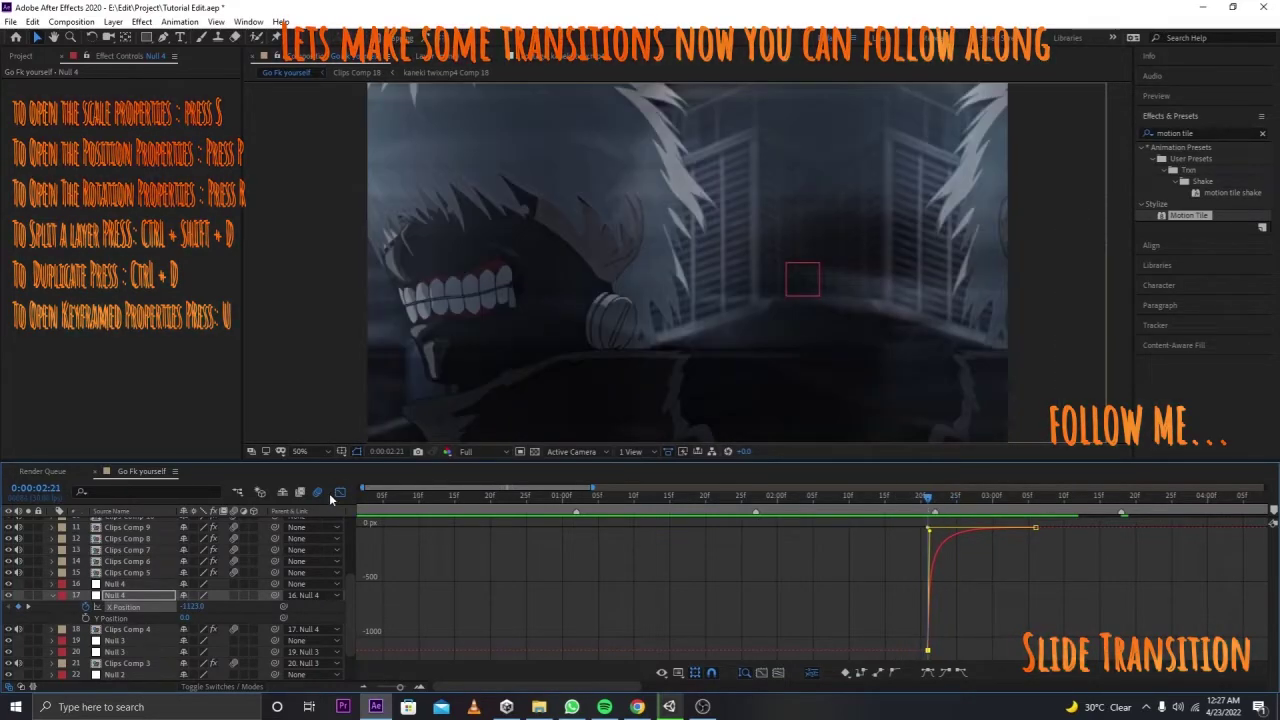
Step: Raise Null 3's outgoing X Position keyframe to roughly 2300 px and steepen its curve
click(126, 645)
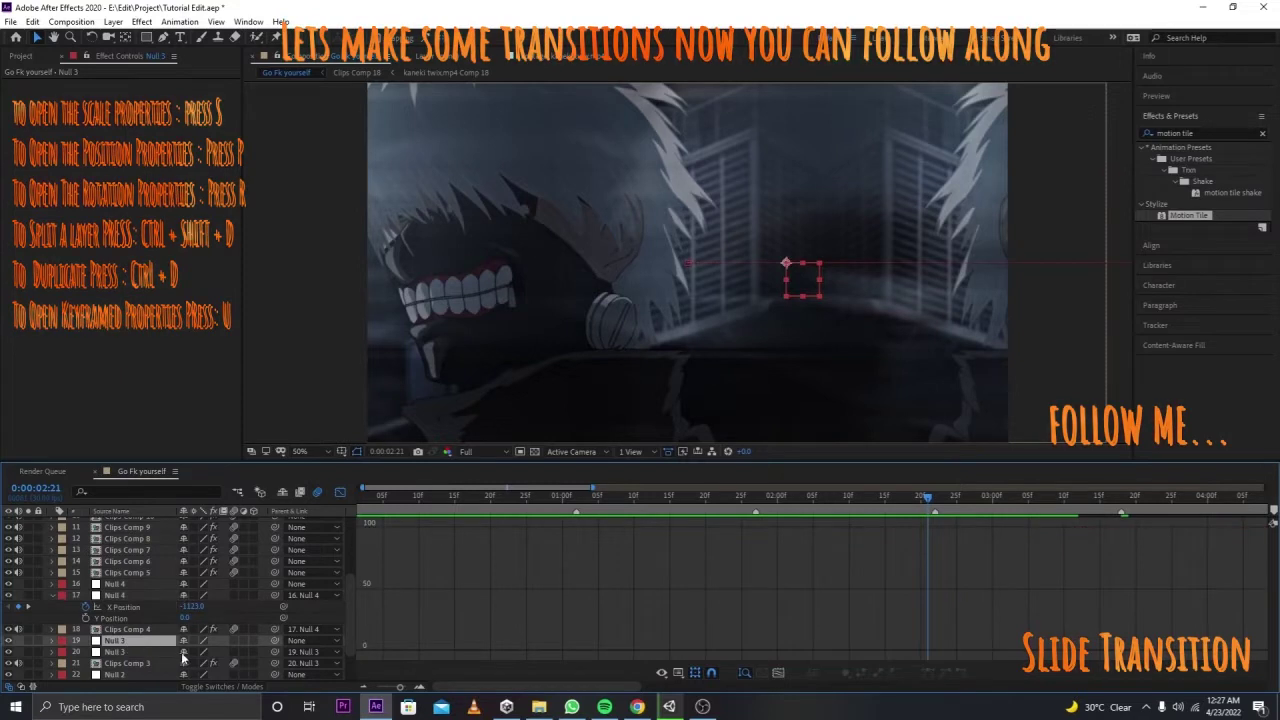
click(119, 652)
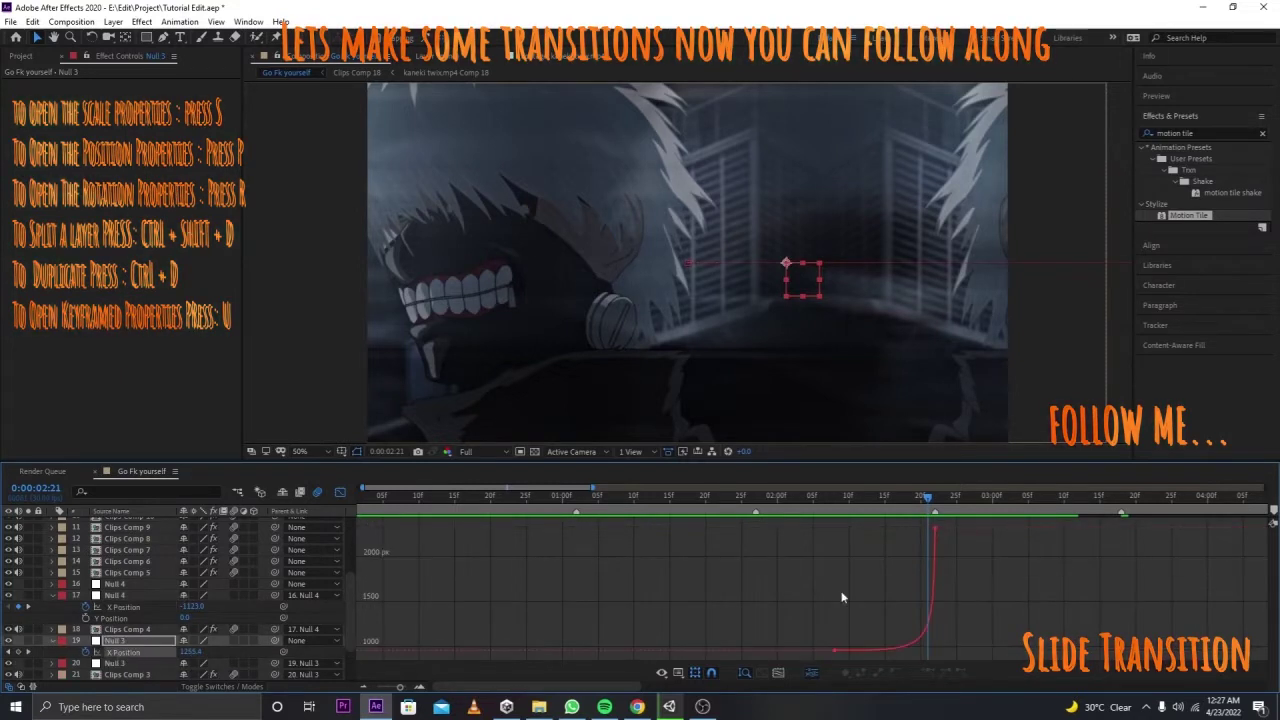
click(838, 655)
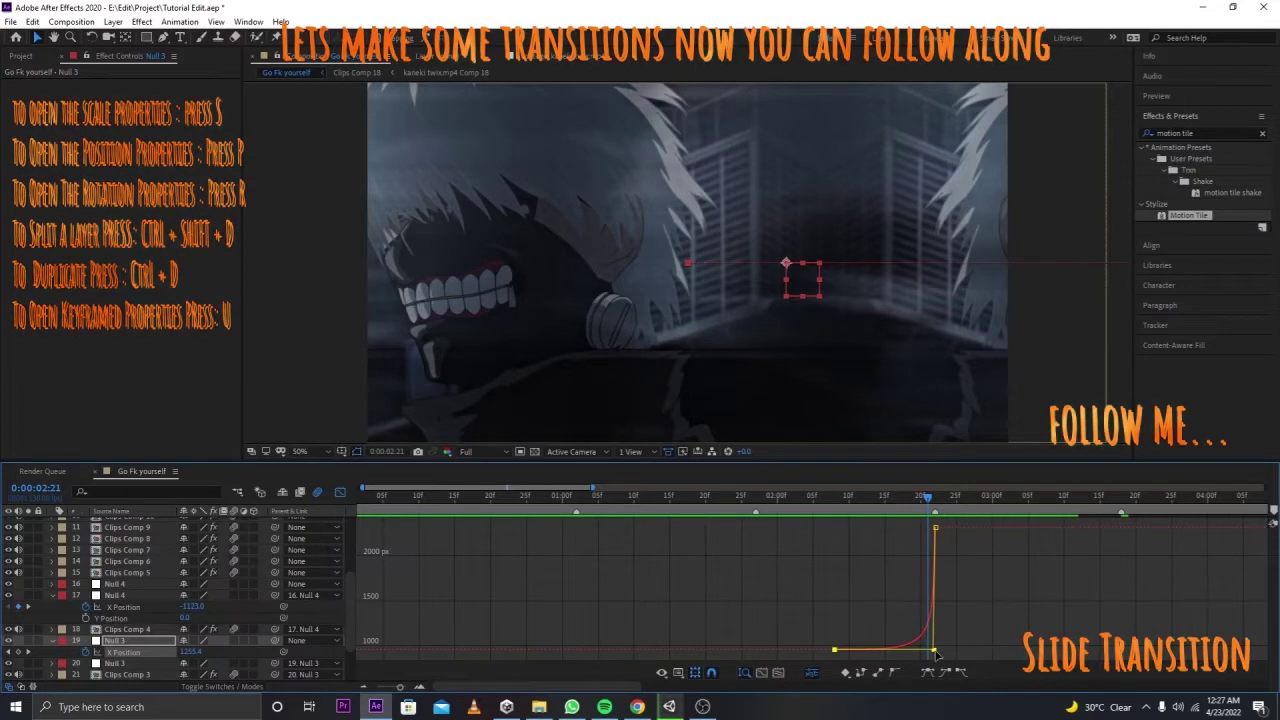
drag(935, 651, 947, 657)
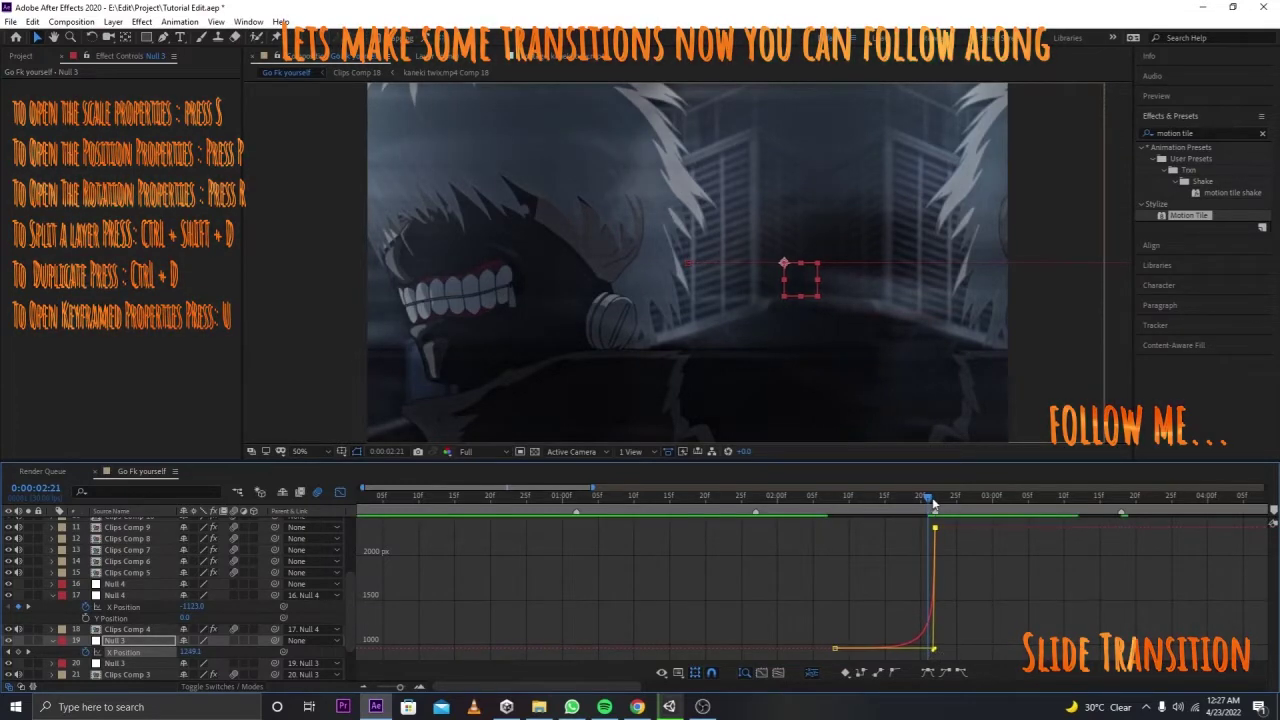
drag(933, 503, 940, 503)
drag(181, 655, 177, 652)
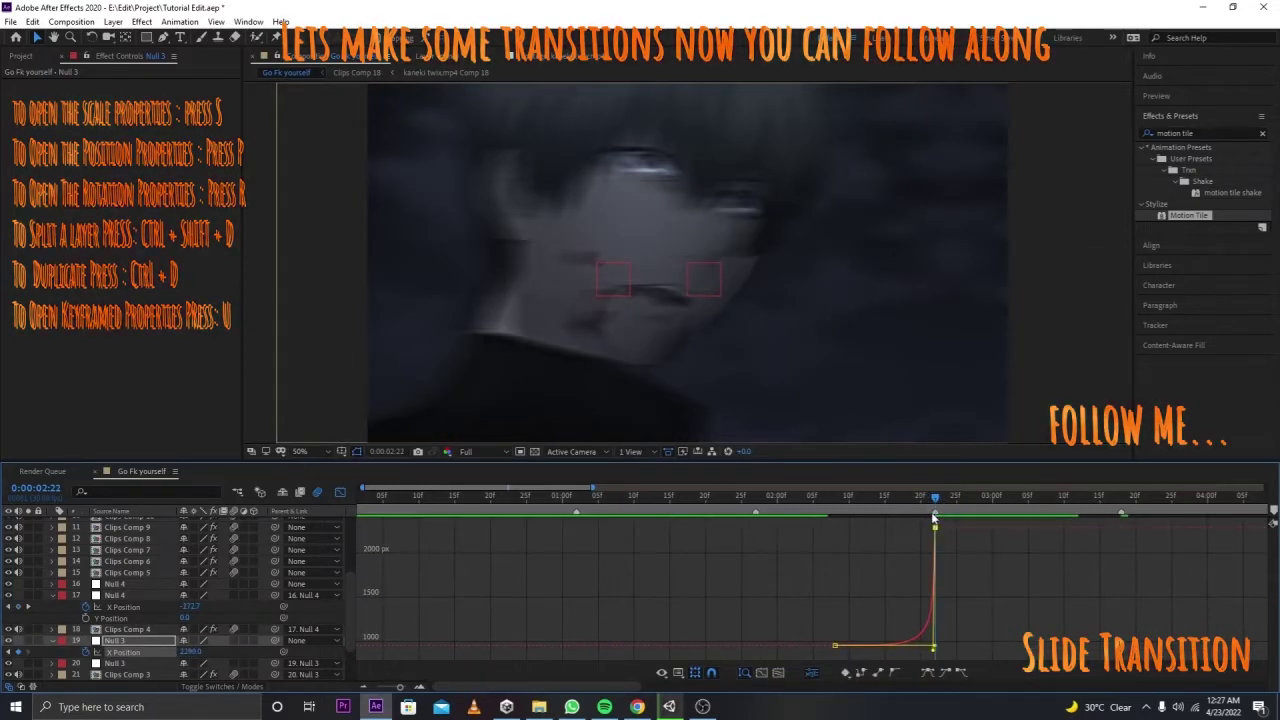
drag(937, 508, 927, 508)
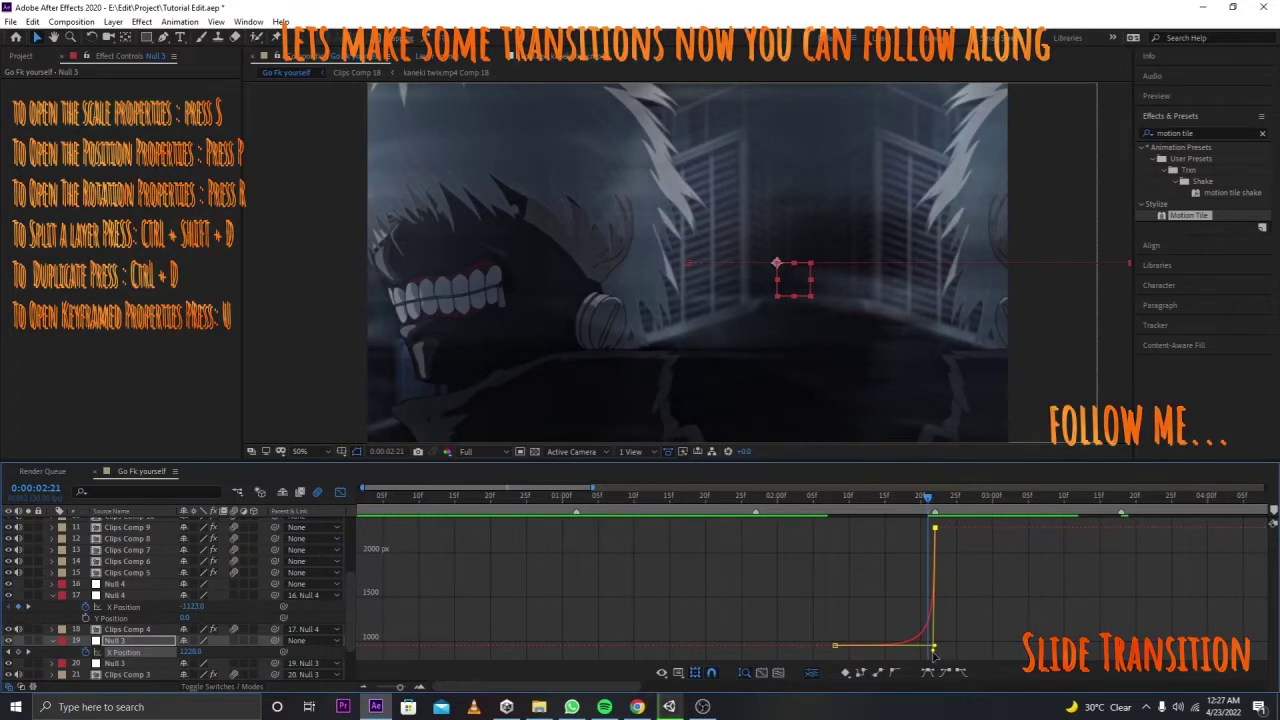
drag(940, 653, 940, 650)
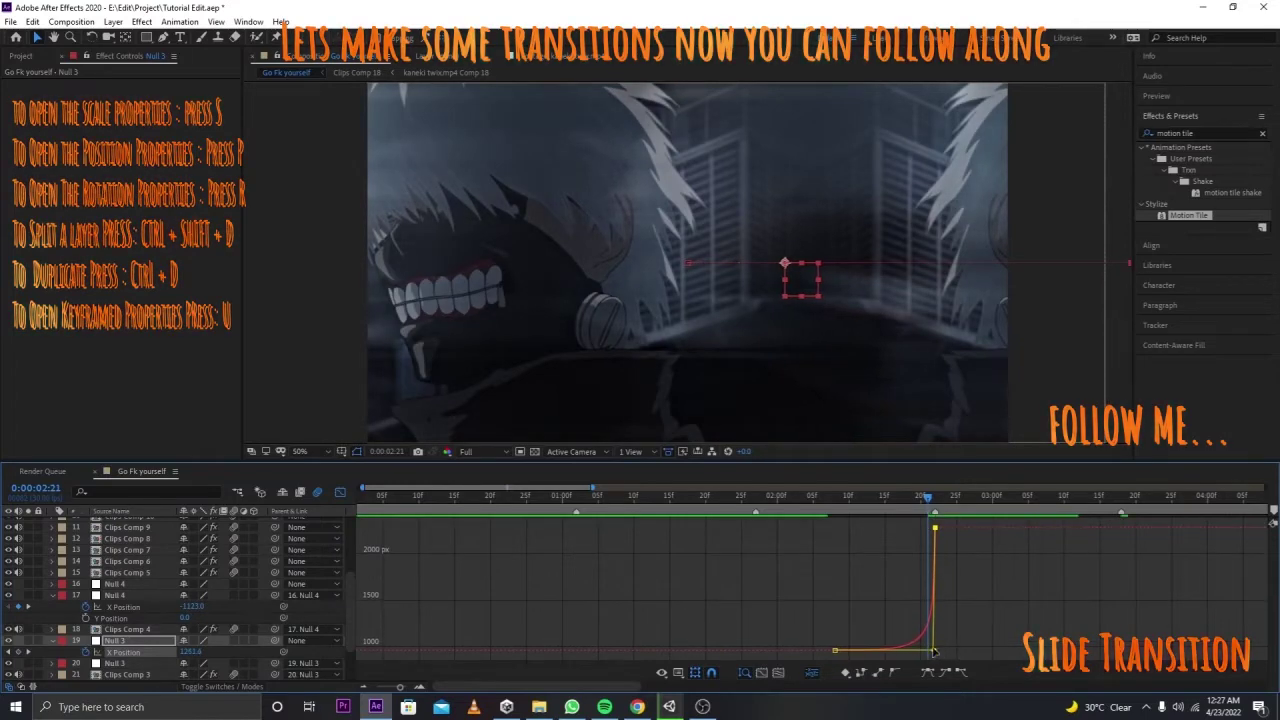
Step: Shift Null 3's last X Position keyframe slightly later so it ends at 2290 px
click(340, 492)
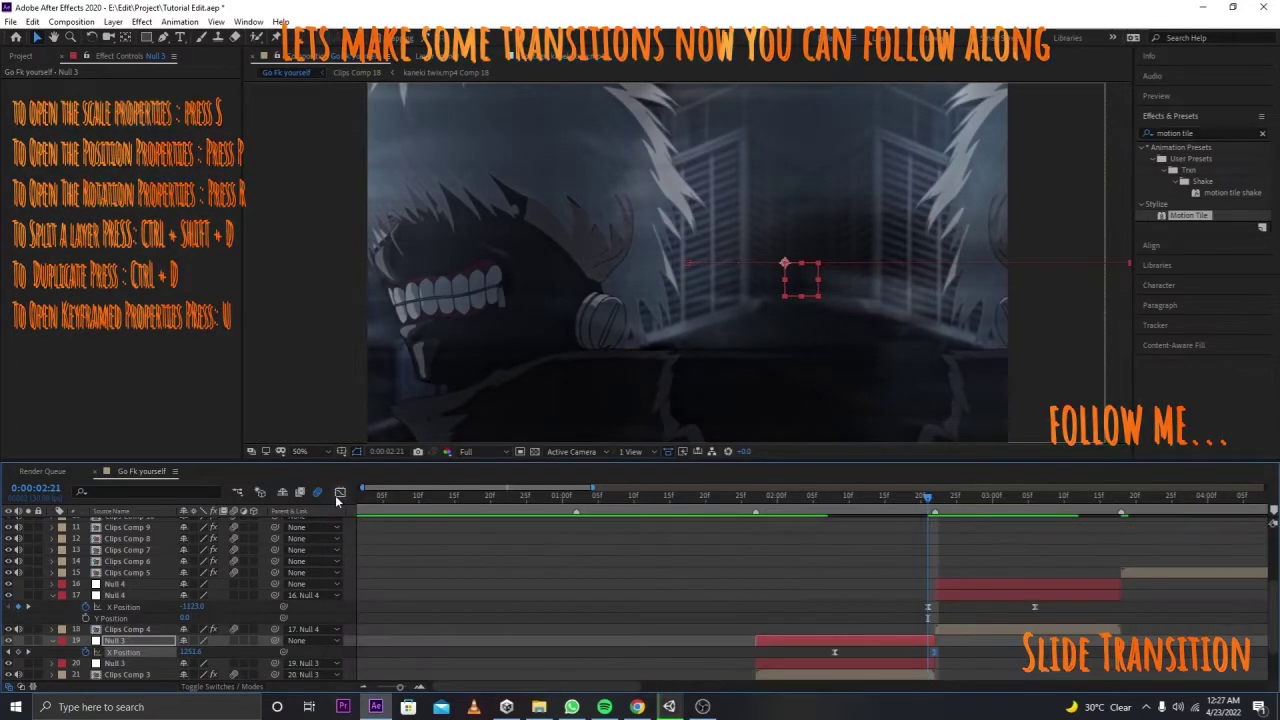
drag(750, 495, 727, 495)
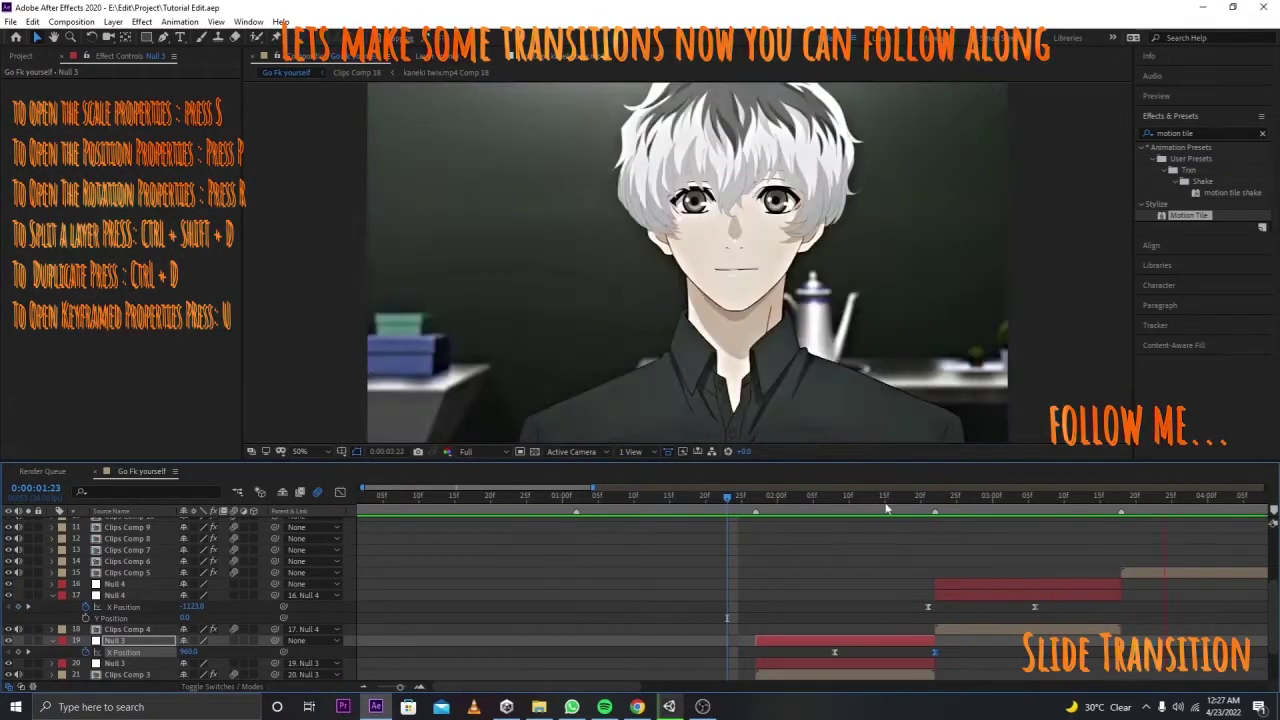
click(924, 500)
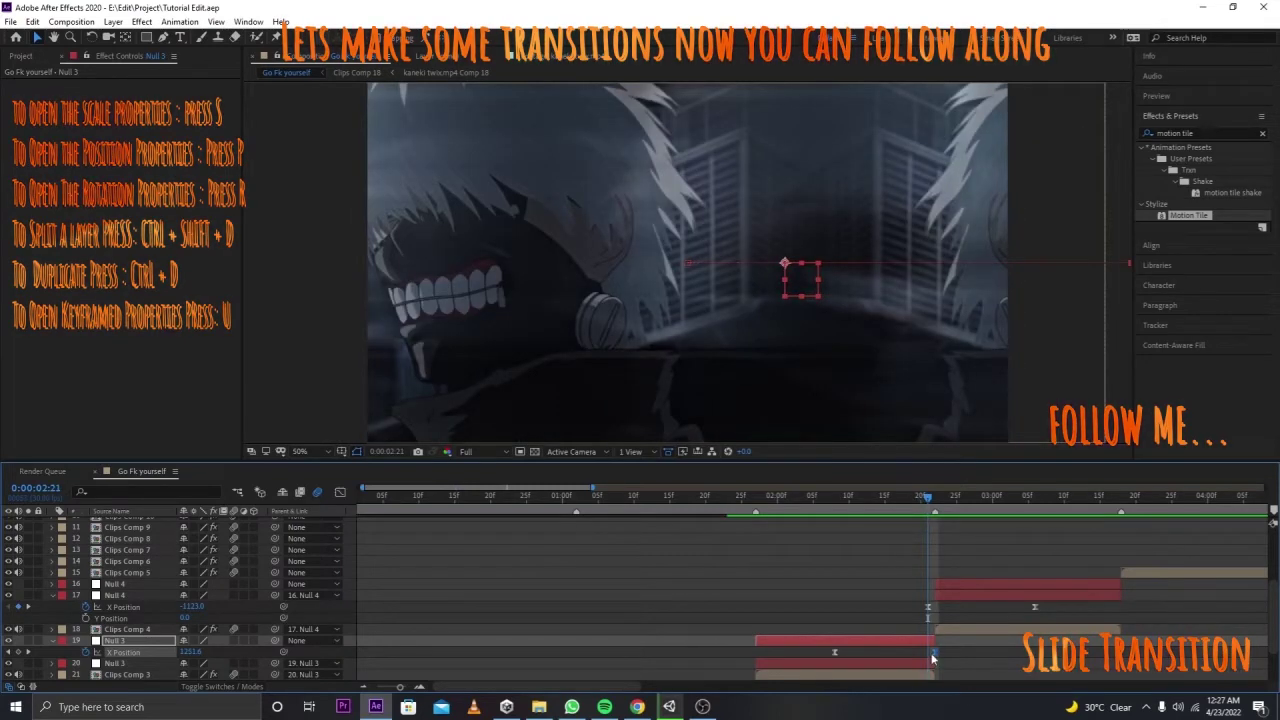
drag(939, 659, 942, 659)
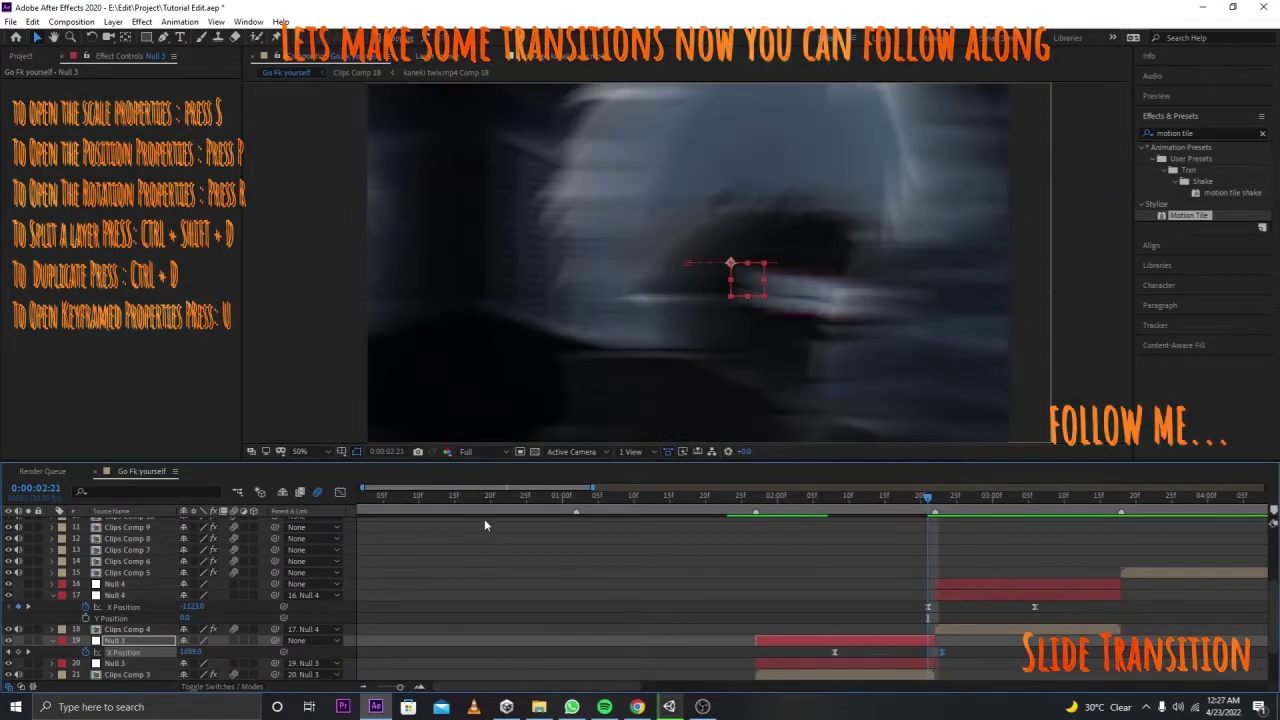
click(340, 492)
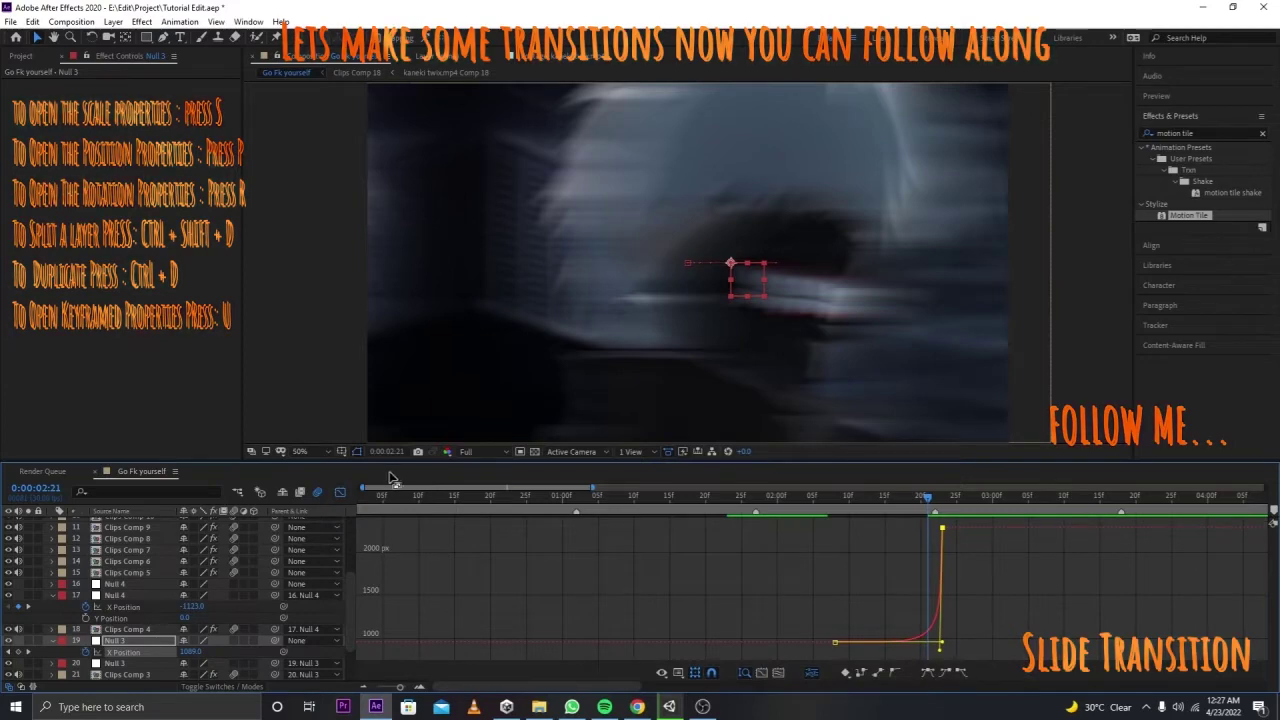
click(340, 494)
Step: Preview the slide transition from 01:21 to 03:04, then jump to Null 4's out point
drag(926, 496, 710, 497)
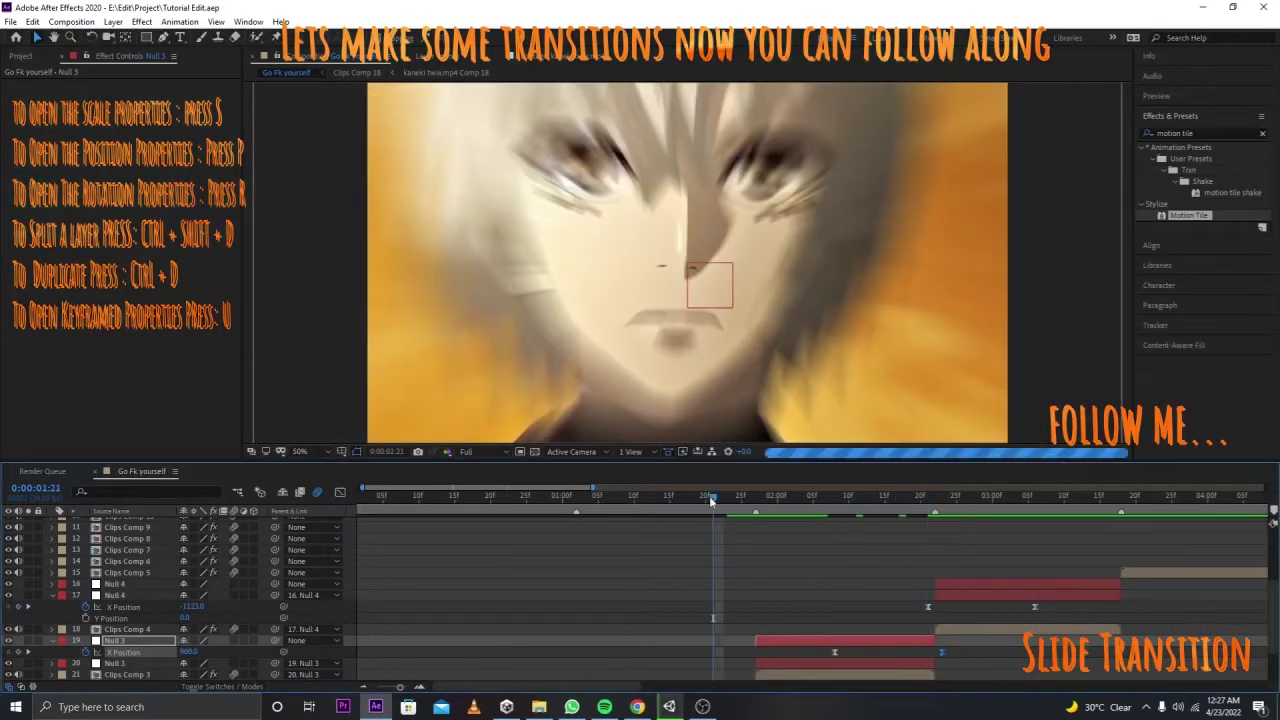
key(space)
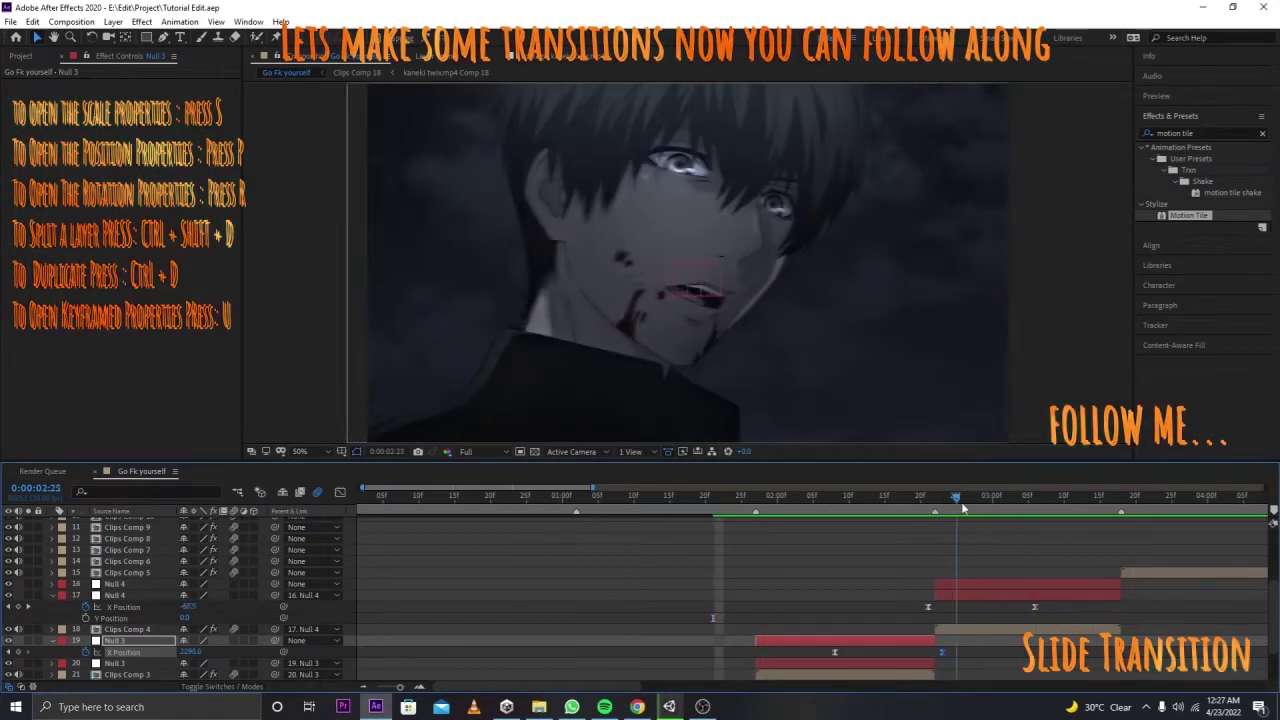
click(1012, 497)
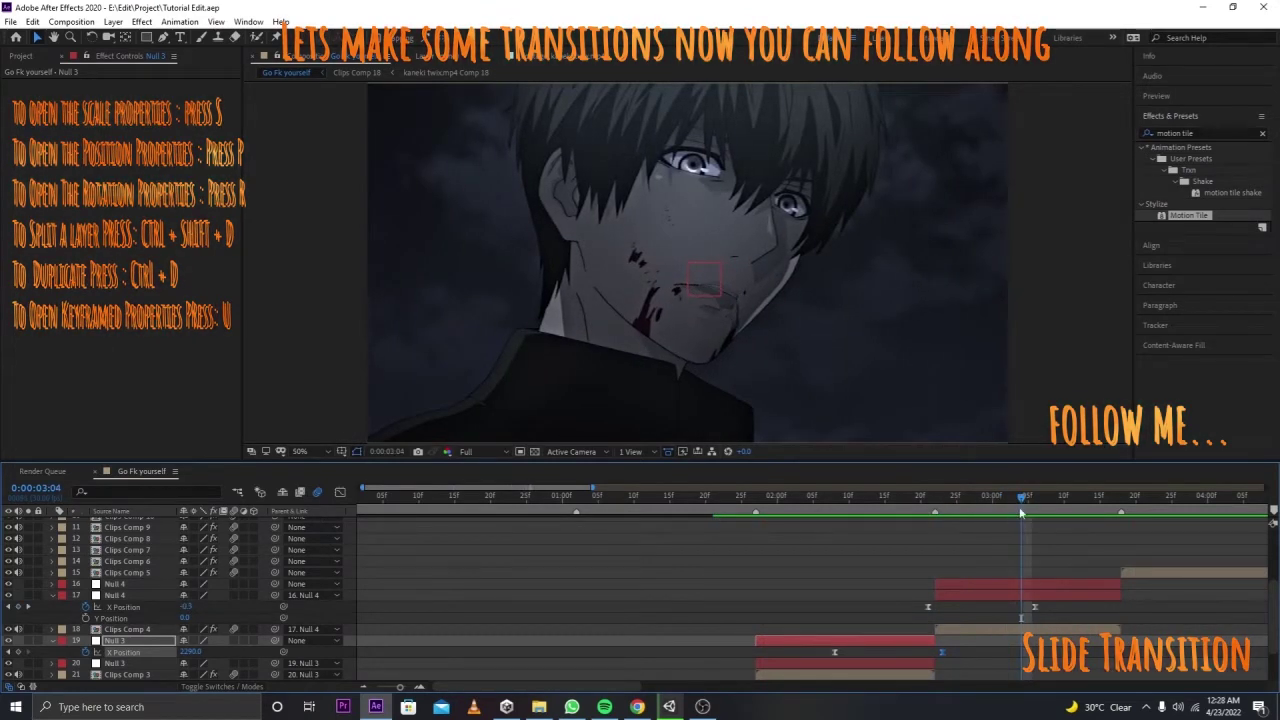
click(1026, 585)
key(o)
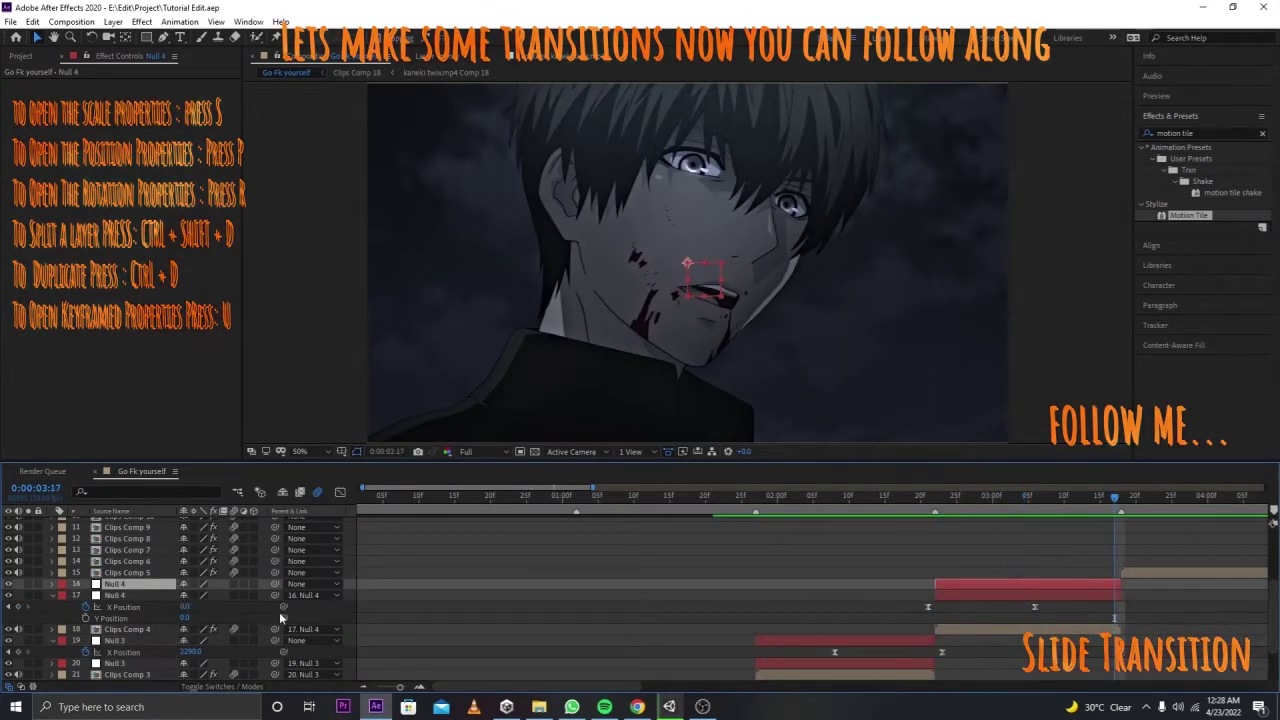
Step: Separate Null 4's Position into X and Y and start keyframing Y Position
key(p)
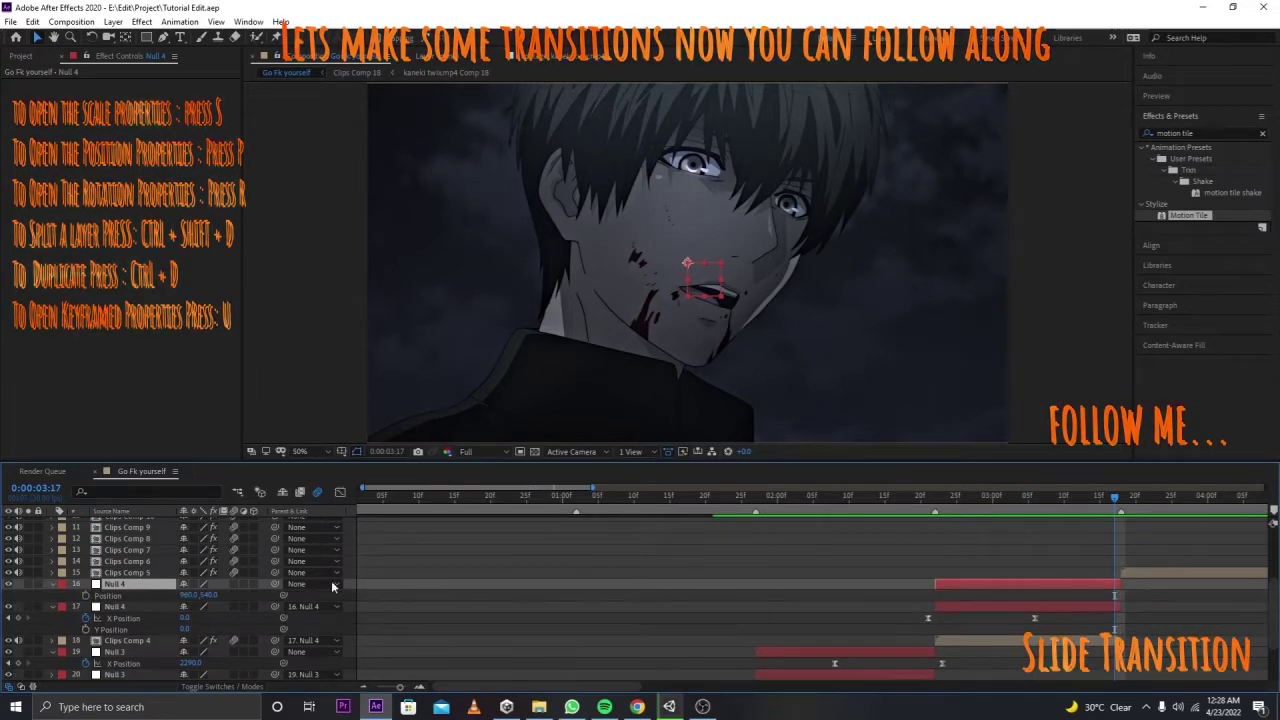
right_click(132, 597)
click(191, 461)
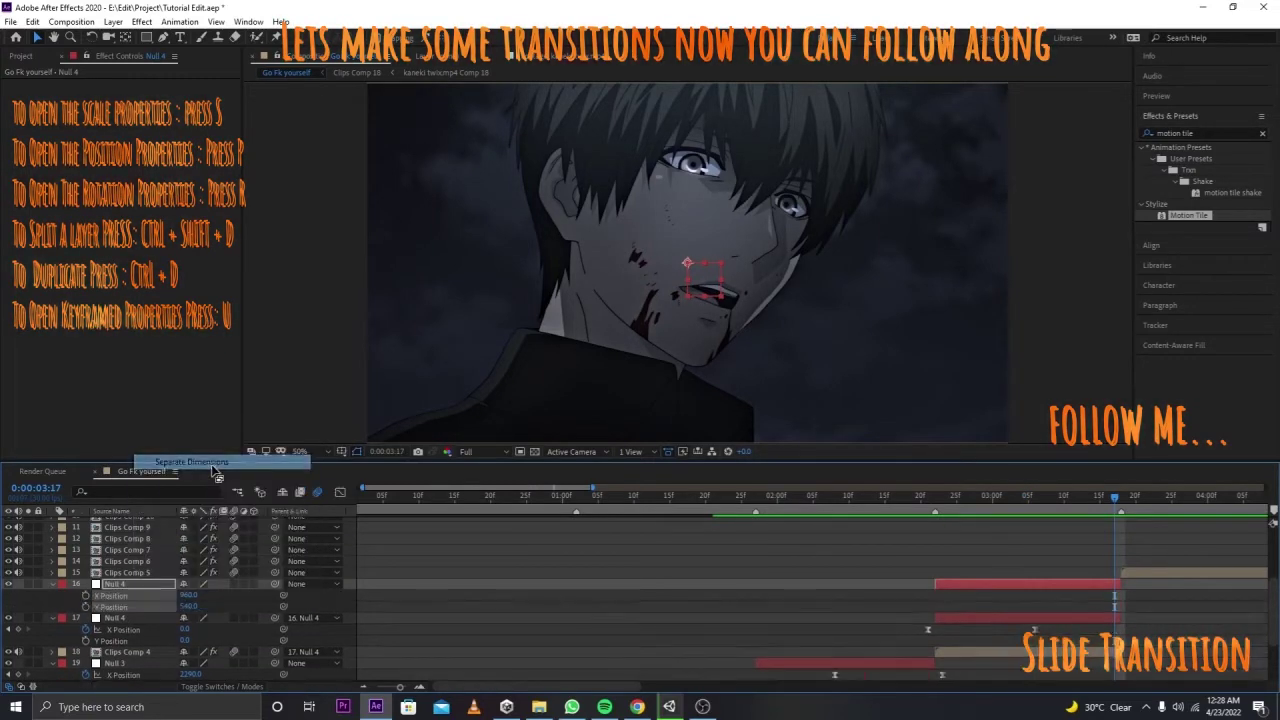
click(124, 451)
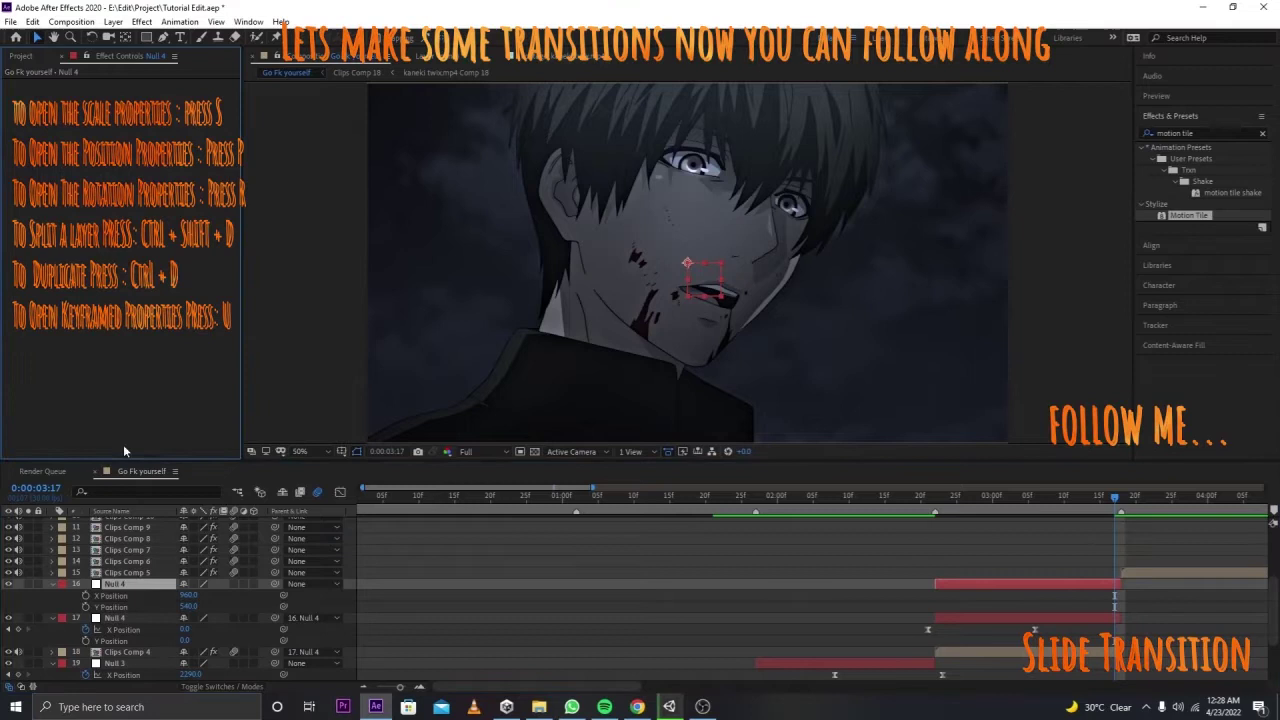
click(86, 607)
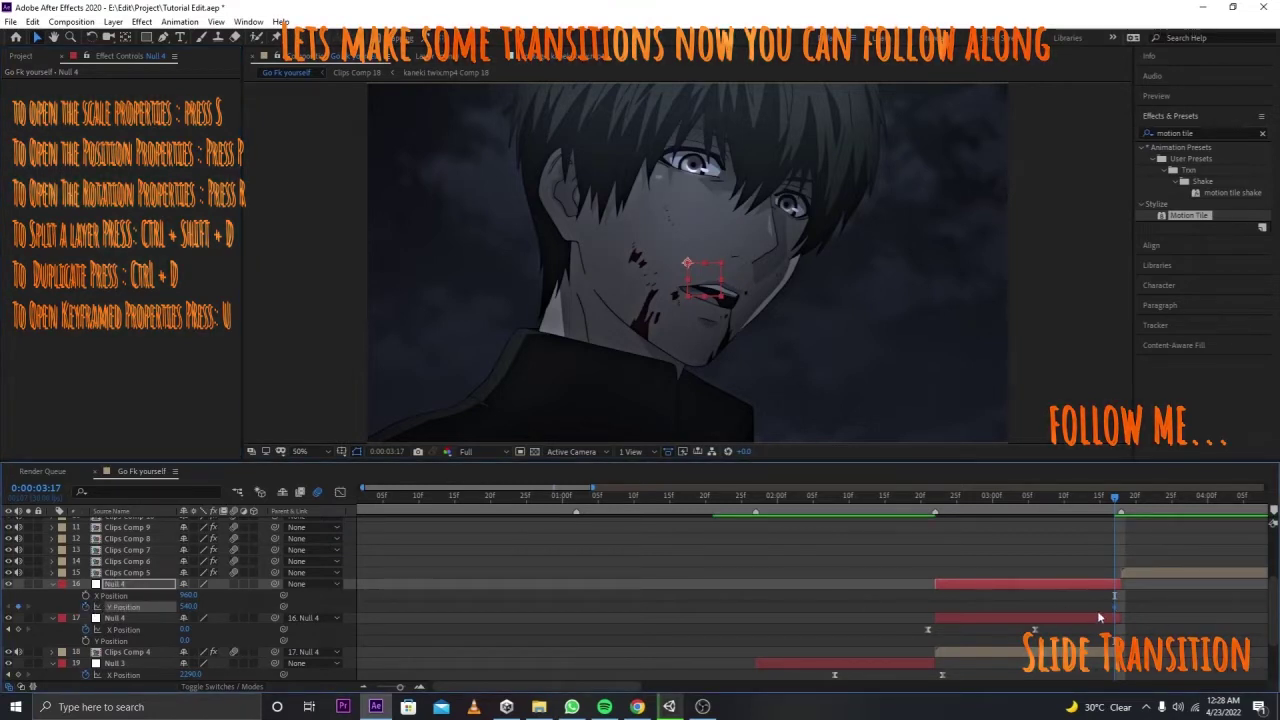
Step: Keyframe Y Position from 540 at 0:00:03:04 to 1552 at 0:00:03:17, with Easy Ease
drag(1113, 605, 1019, 613)
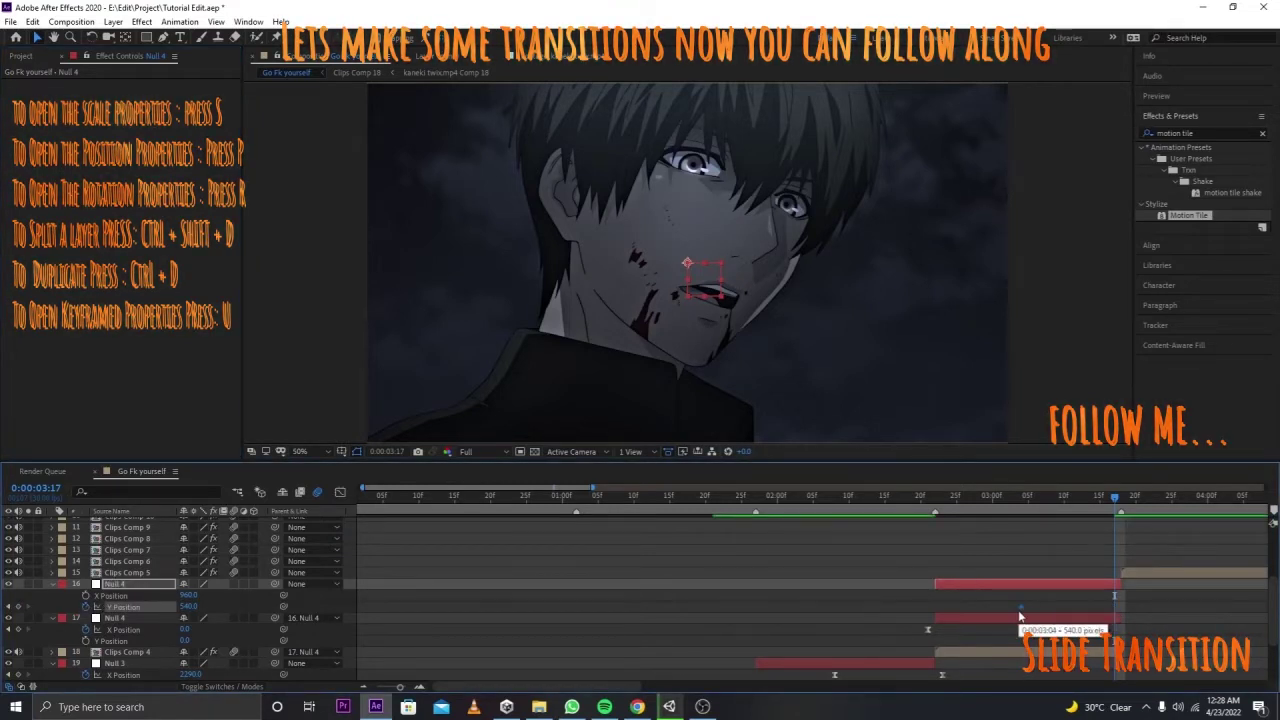
click(1040, 604)
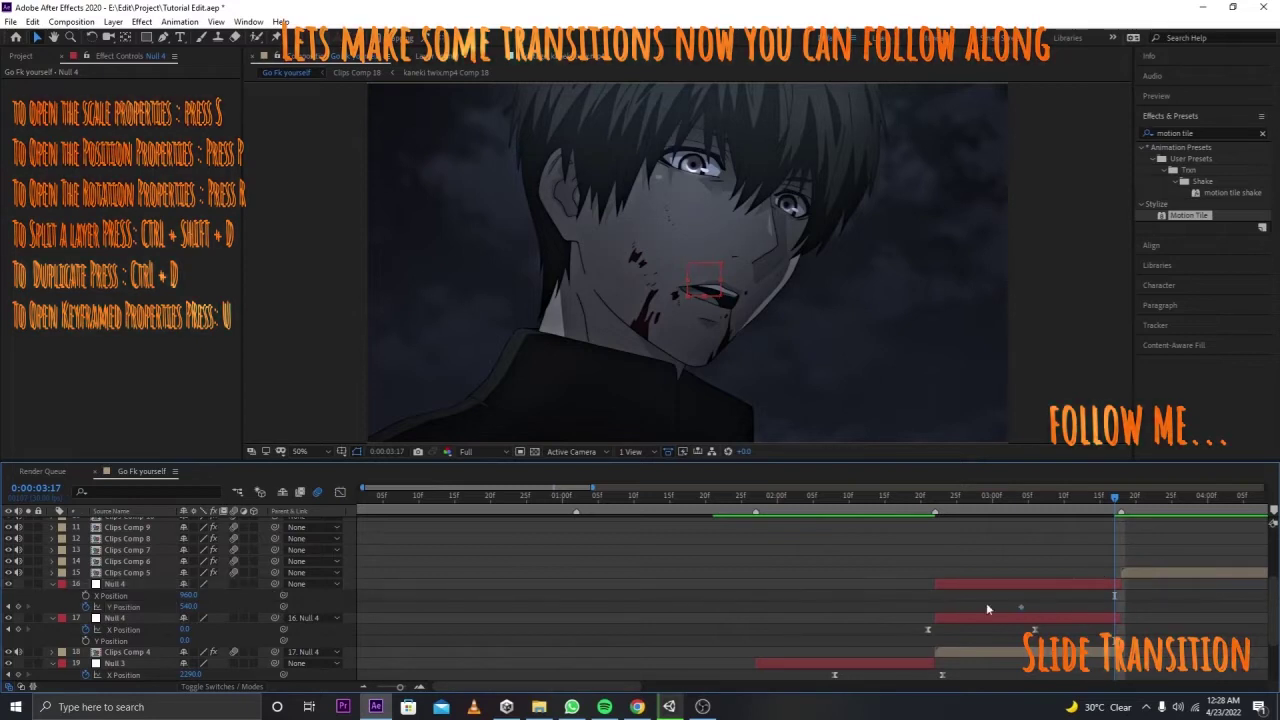
click(1128, 616)
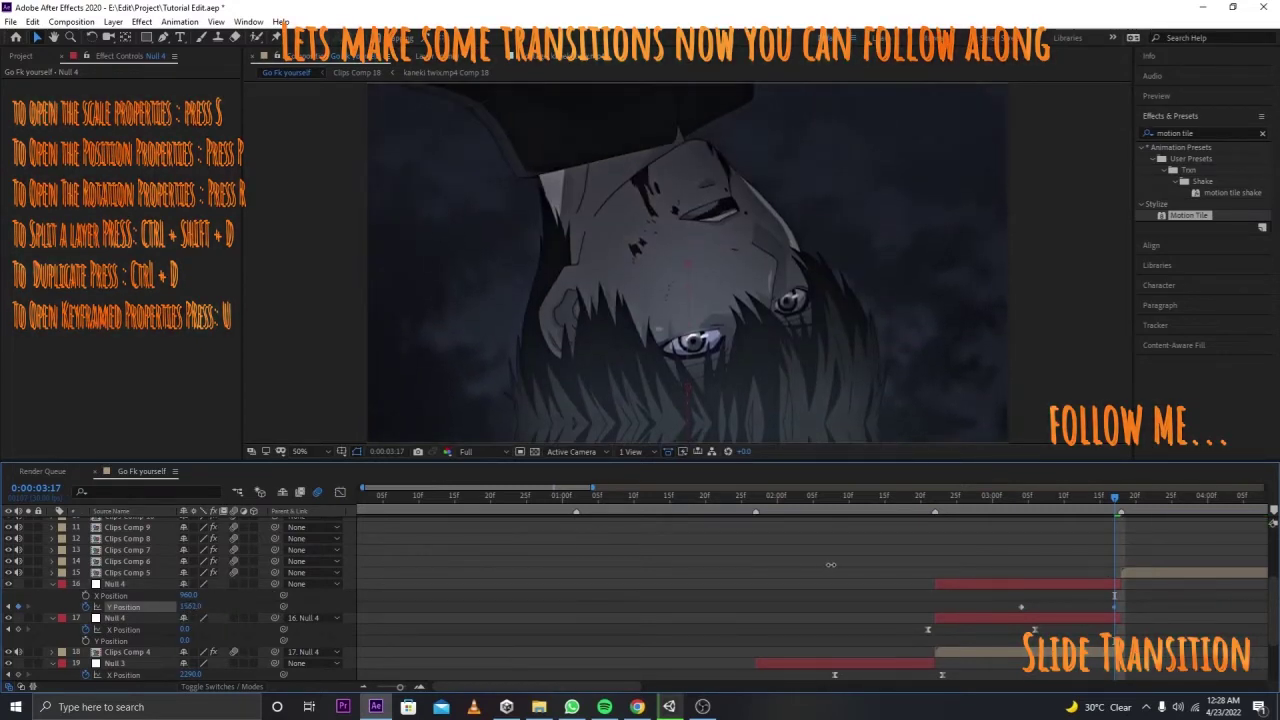
drag(1115, 606, 1120, 606)
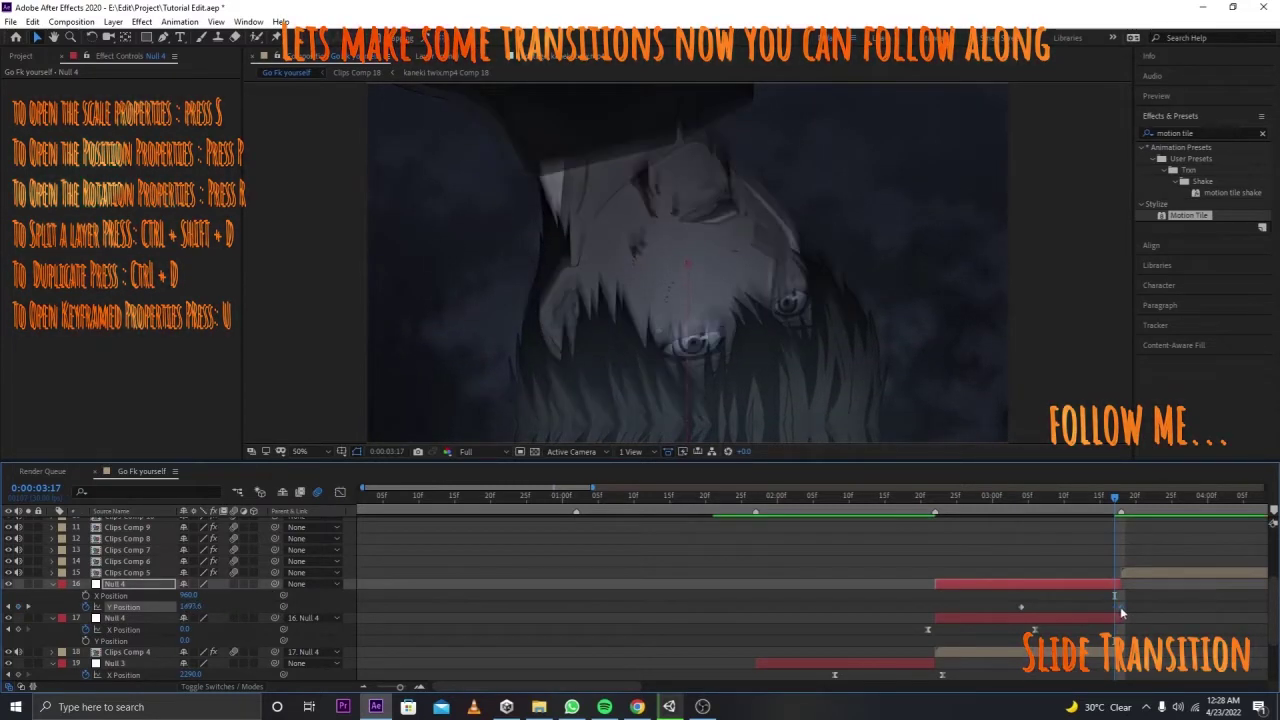
shift+click(1021, 607)
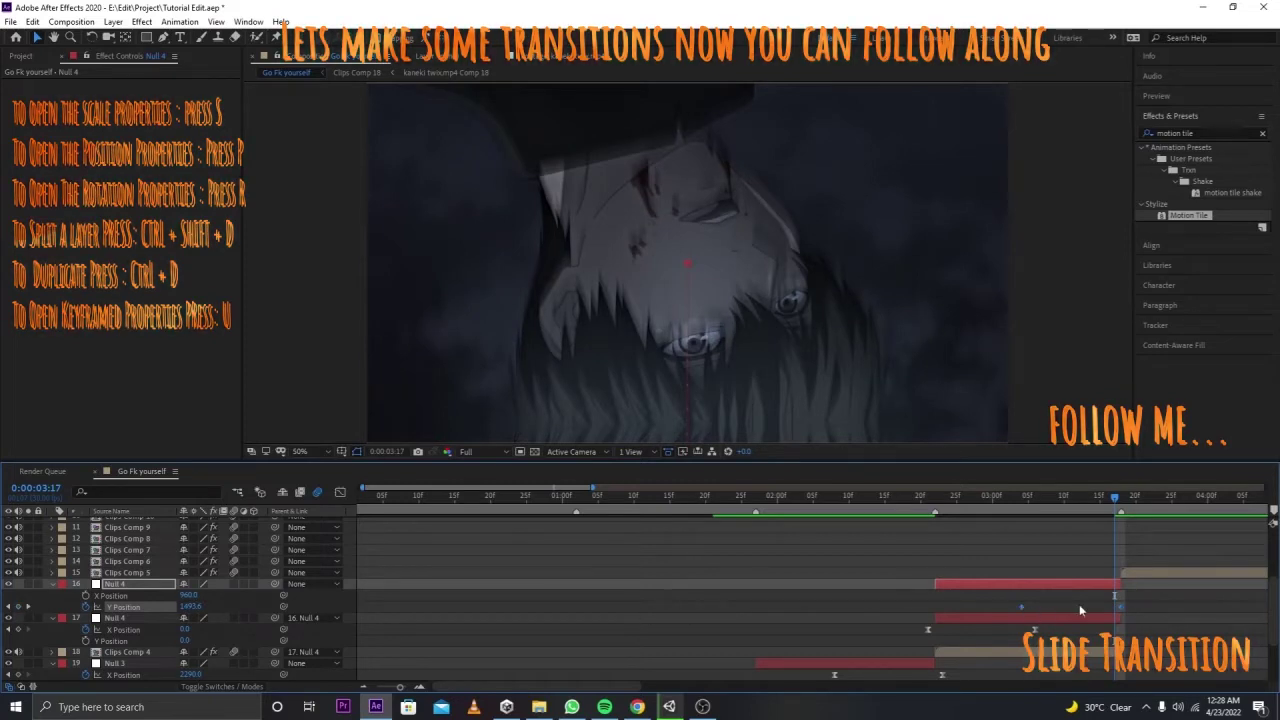
key(F9)
Step: Steepen Null 4's Y Position curve handles, preview the slide, and nudge the end keyframe later
click(340, 492)
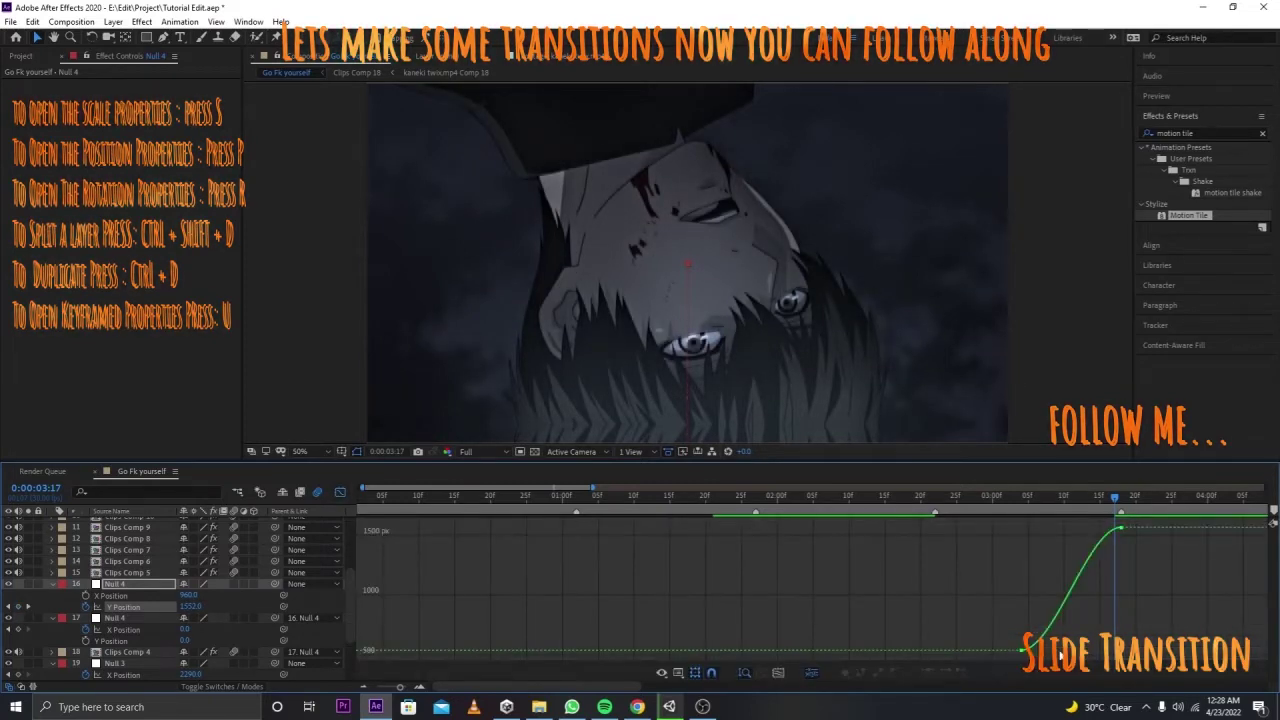
mouse_move(1022, 655)
mouse_down()
mouse_move(1067, 532)
mouse_move(1097, 528)
mouse_up()
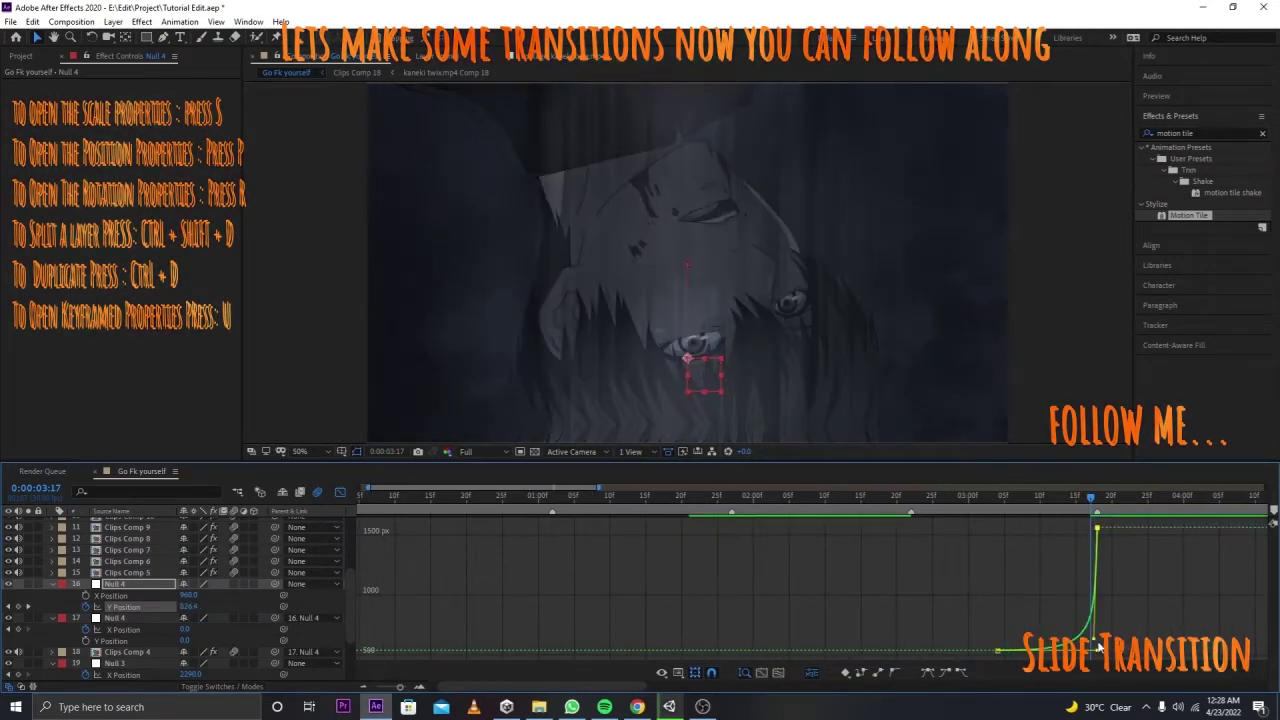
drag(1095, 645, 1098, 650)
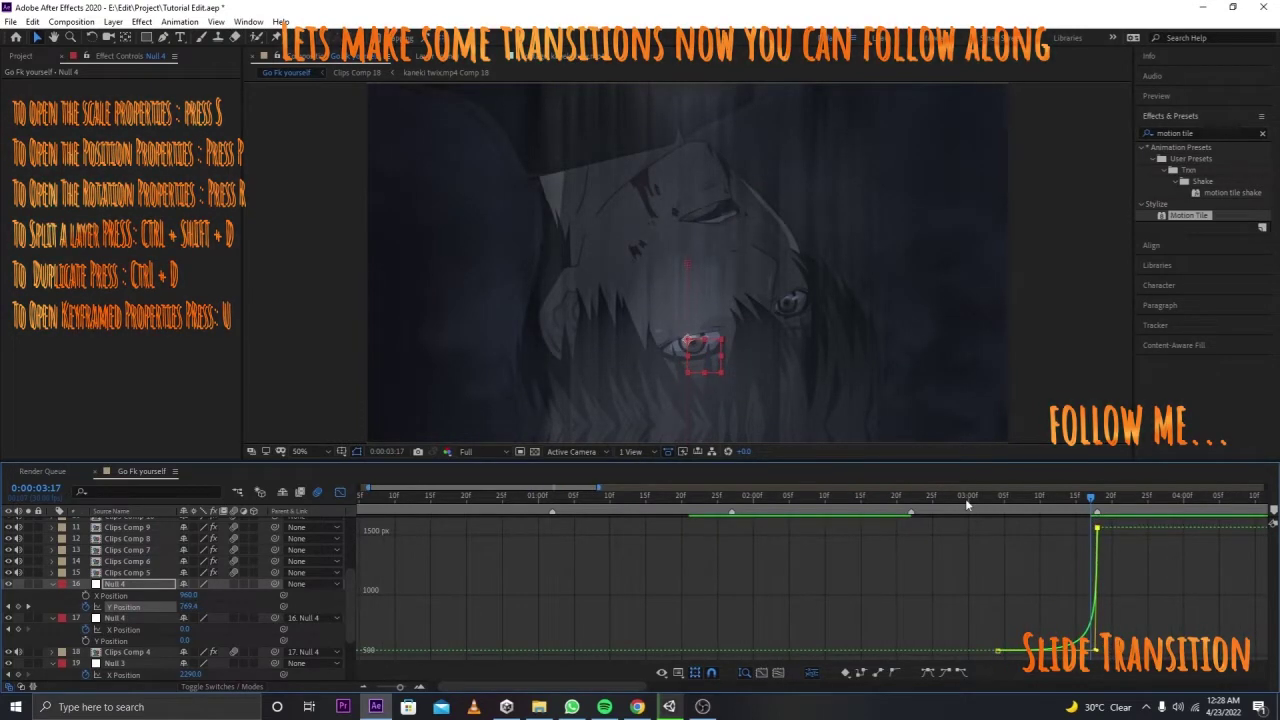
click(882, 505)
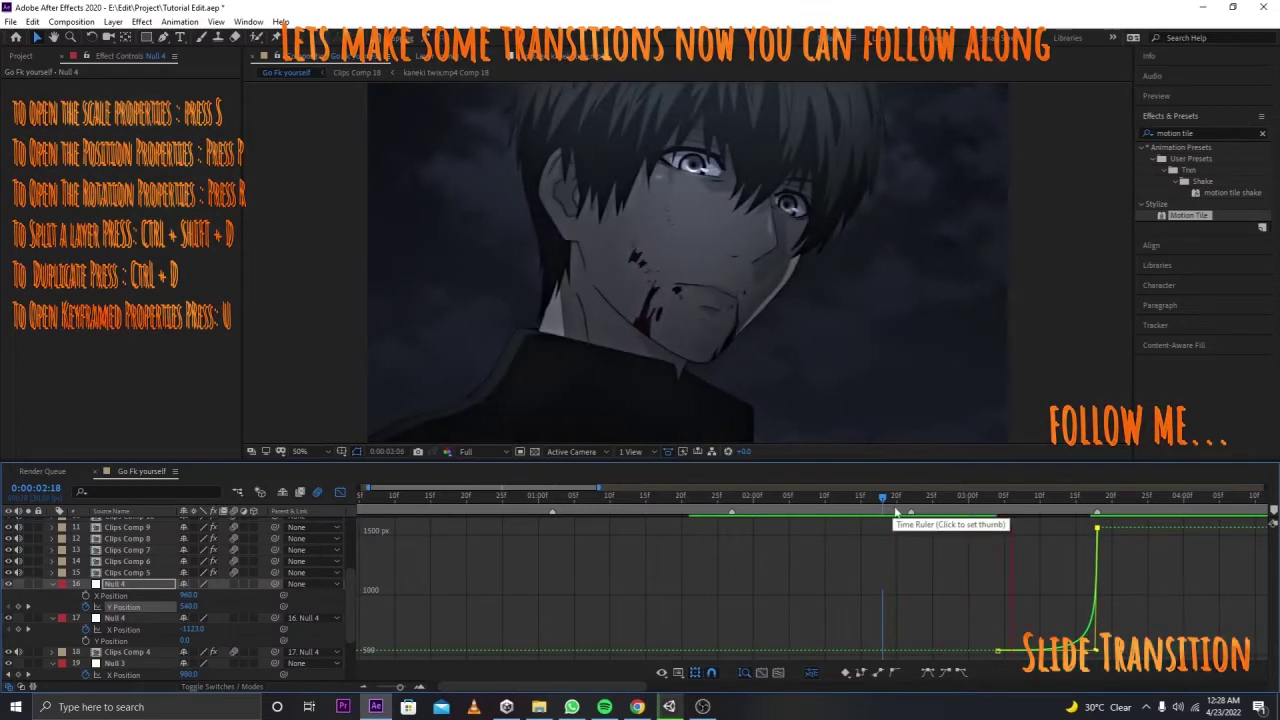
click(1085, 505)
drag(1089, 509, 1094, 510)
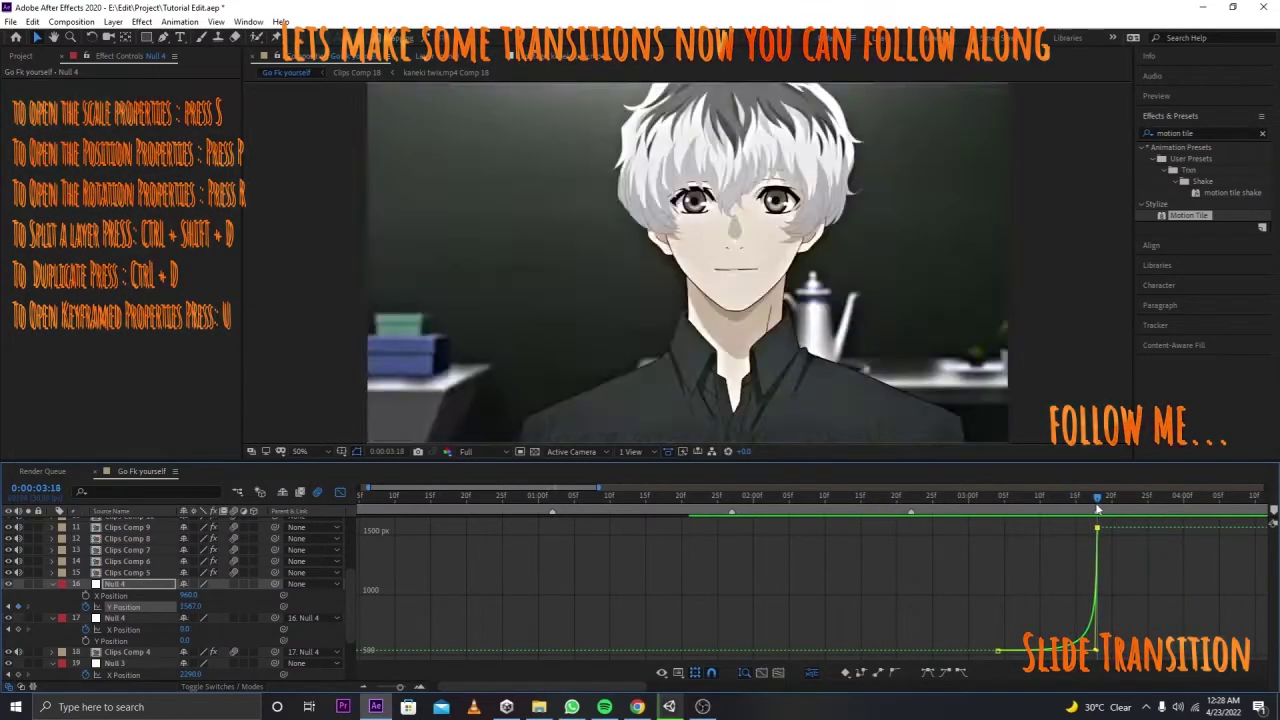
click(340, 492)
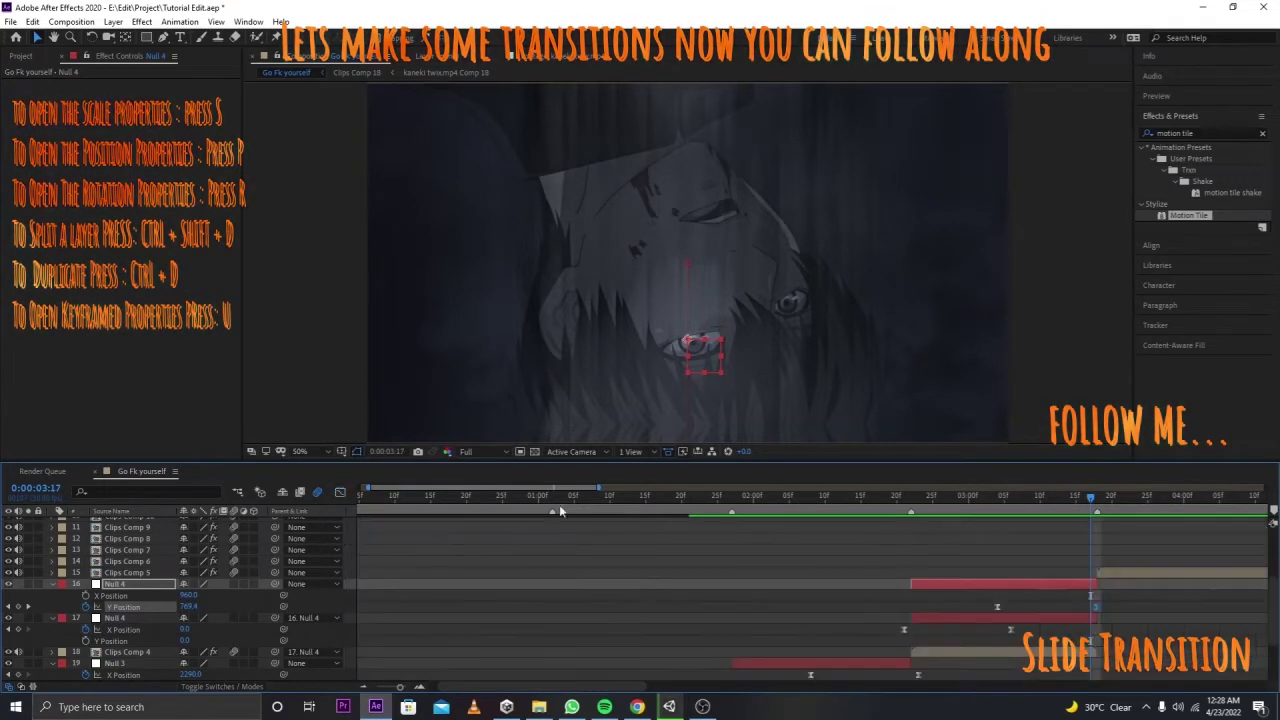
drag(1098, 606, 1104, 606)
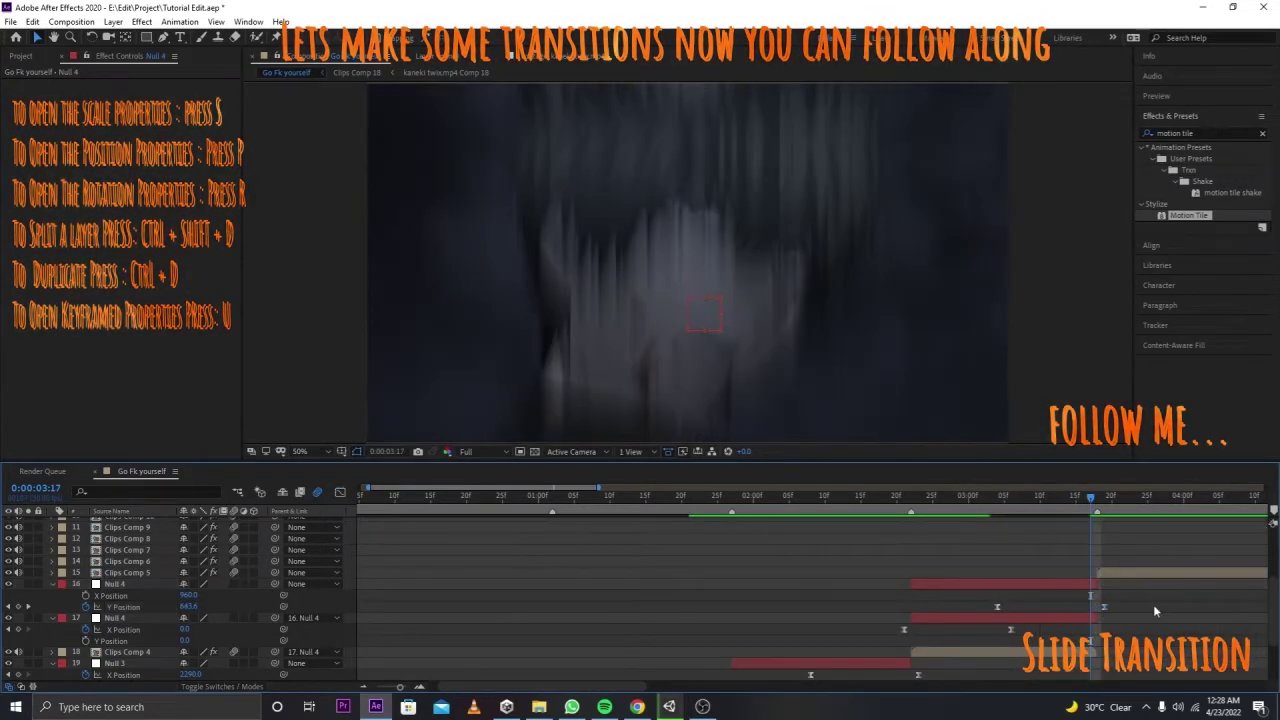
Step: Add a new null object over Clips Comp 5 and split it at 0:00:03:18
click(1098, 499)
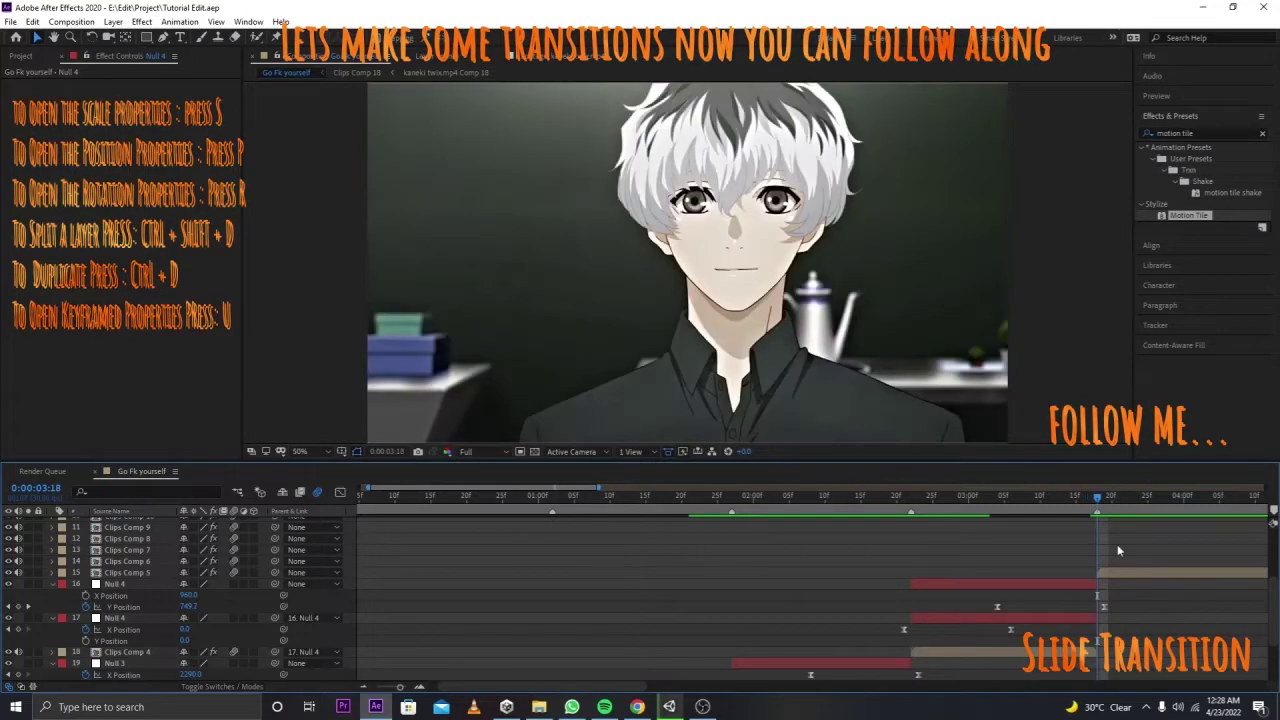
click(1122, 574)
key(u)
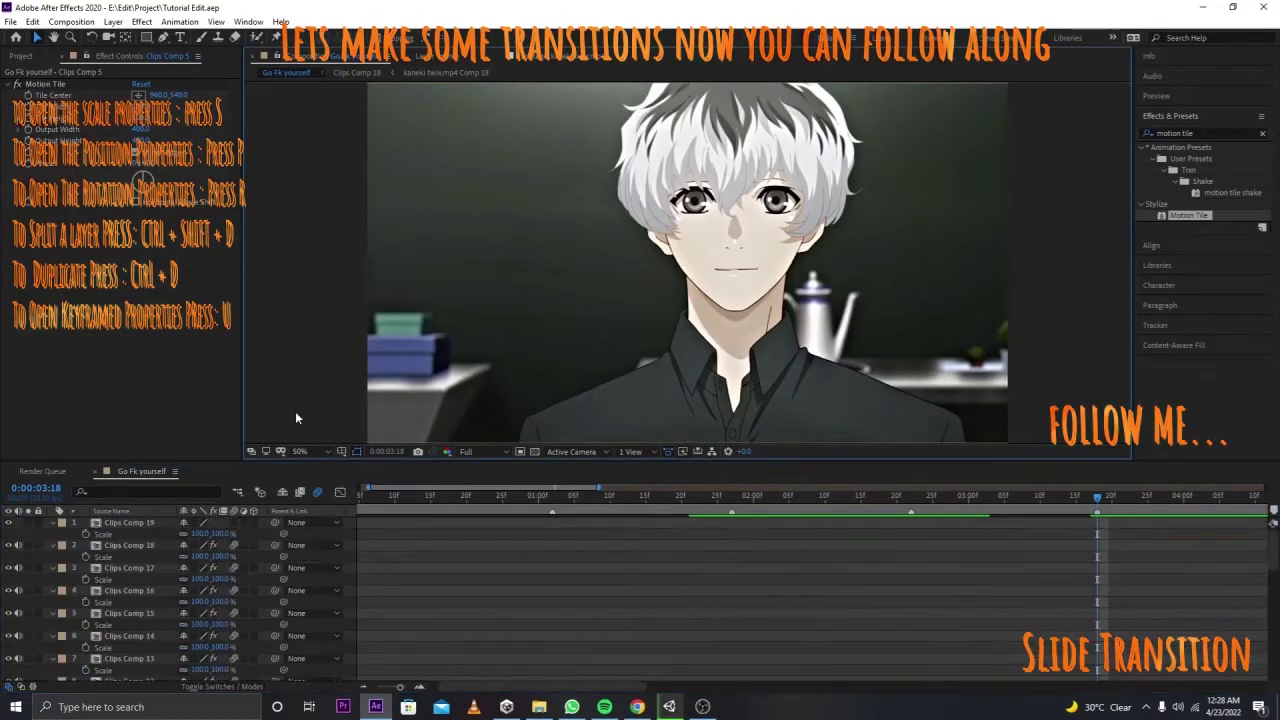
scroll(859, 601, right, 5)
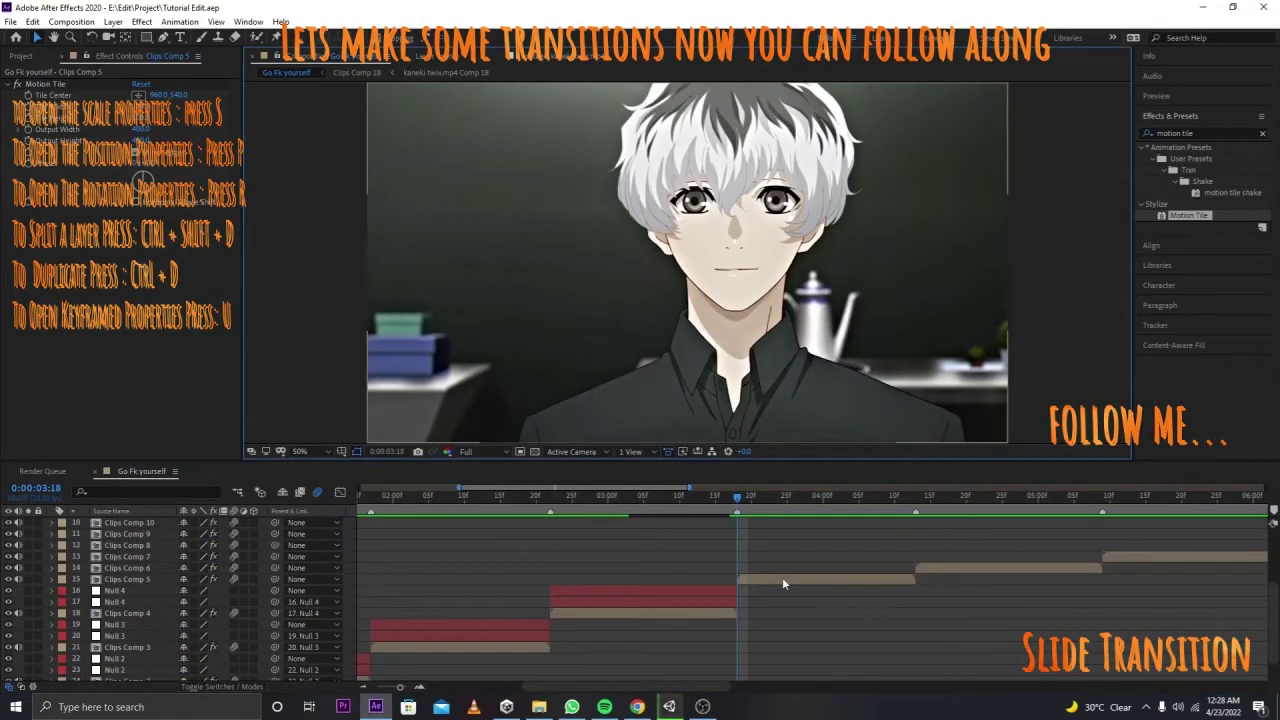
click(782, 578)
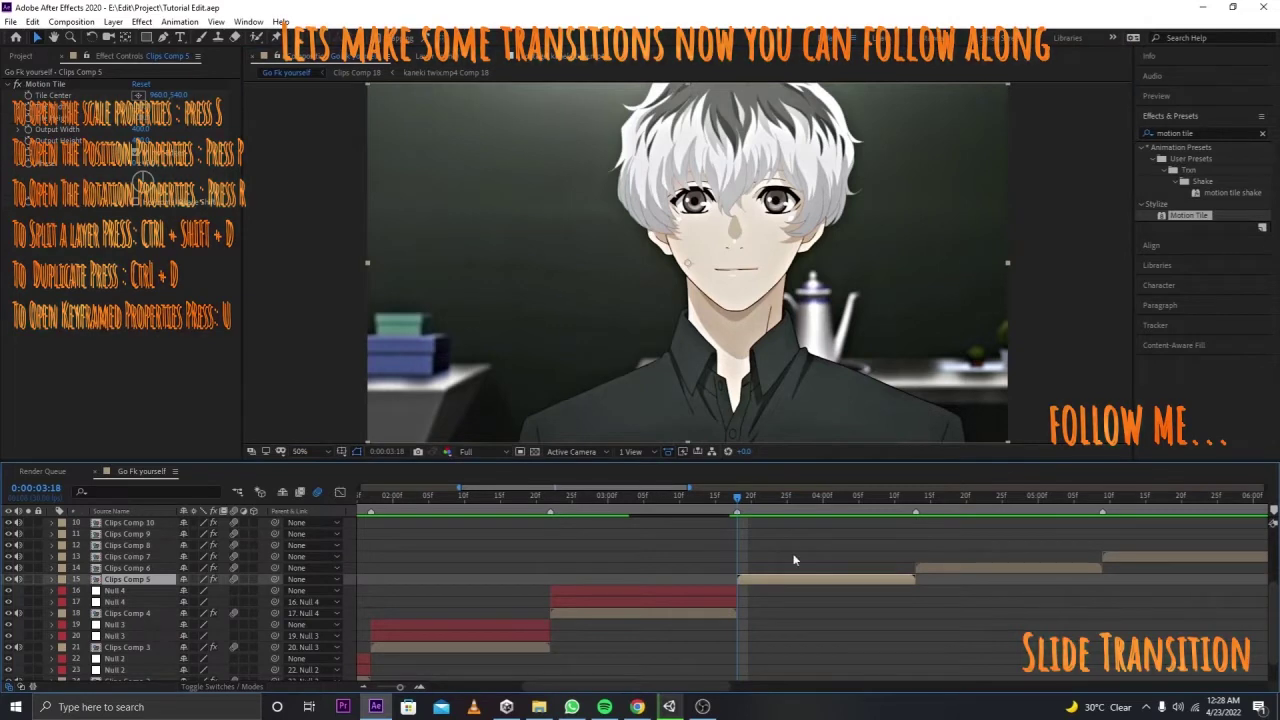
key(ctrl+alt+shift+y)
key(ctrl+shift+d)
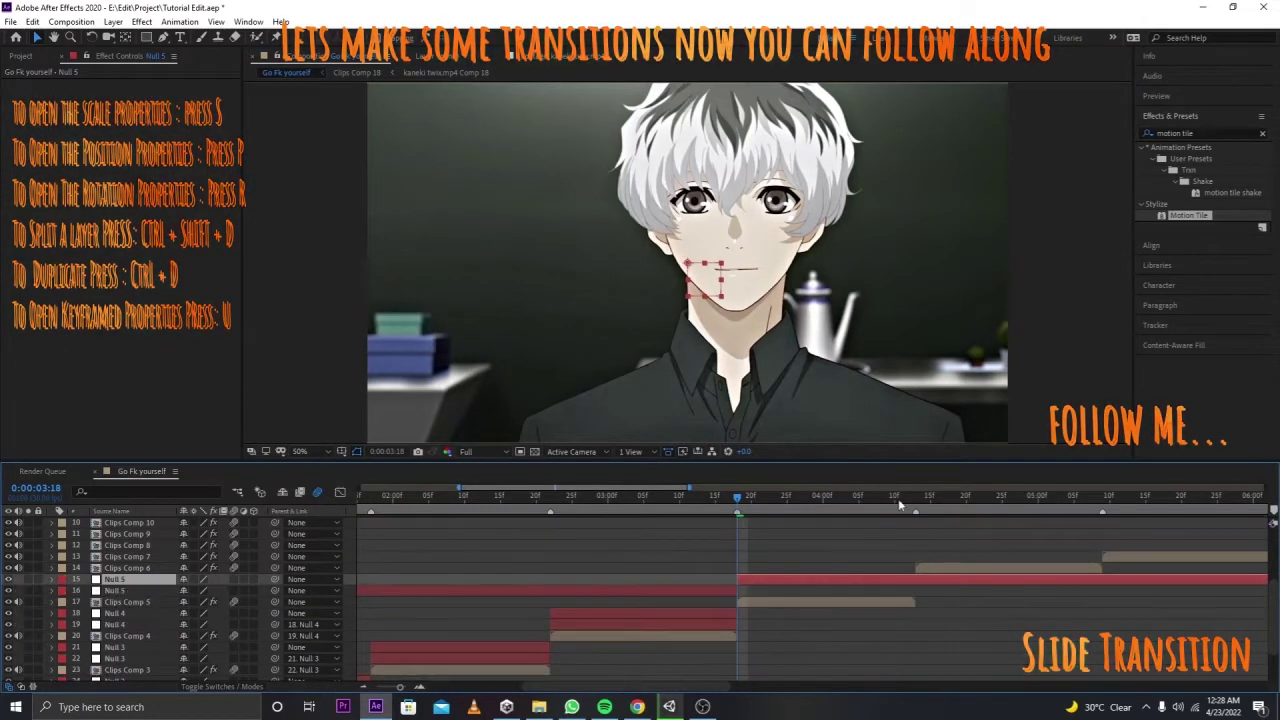
Step: Split the null again at 0:00:04:13 and delete the two leftover null pieces
click(917, 499)
key(ctrl+shift+d)
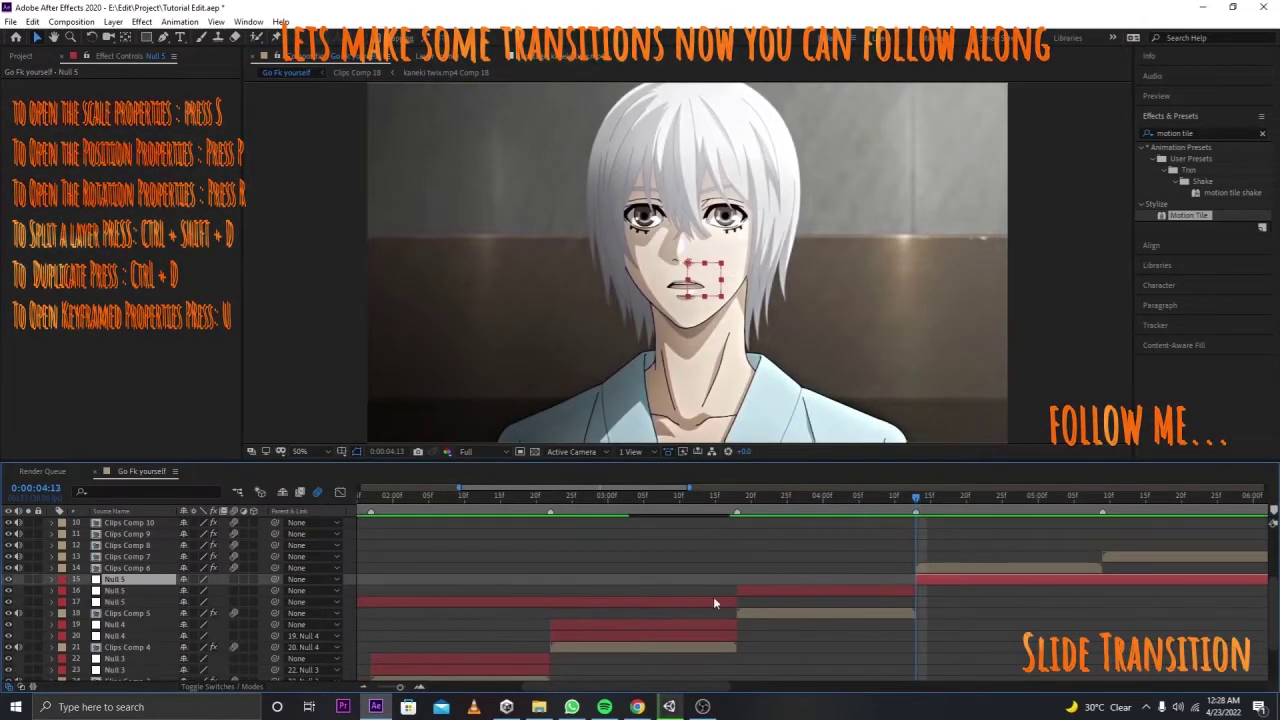
click(715, 601)
key(Delete)
click(763, 579)
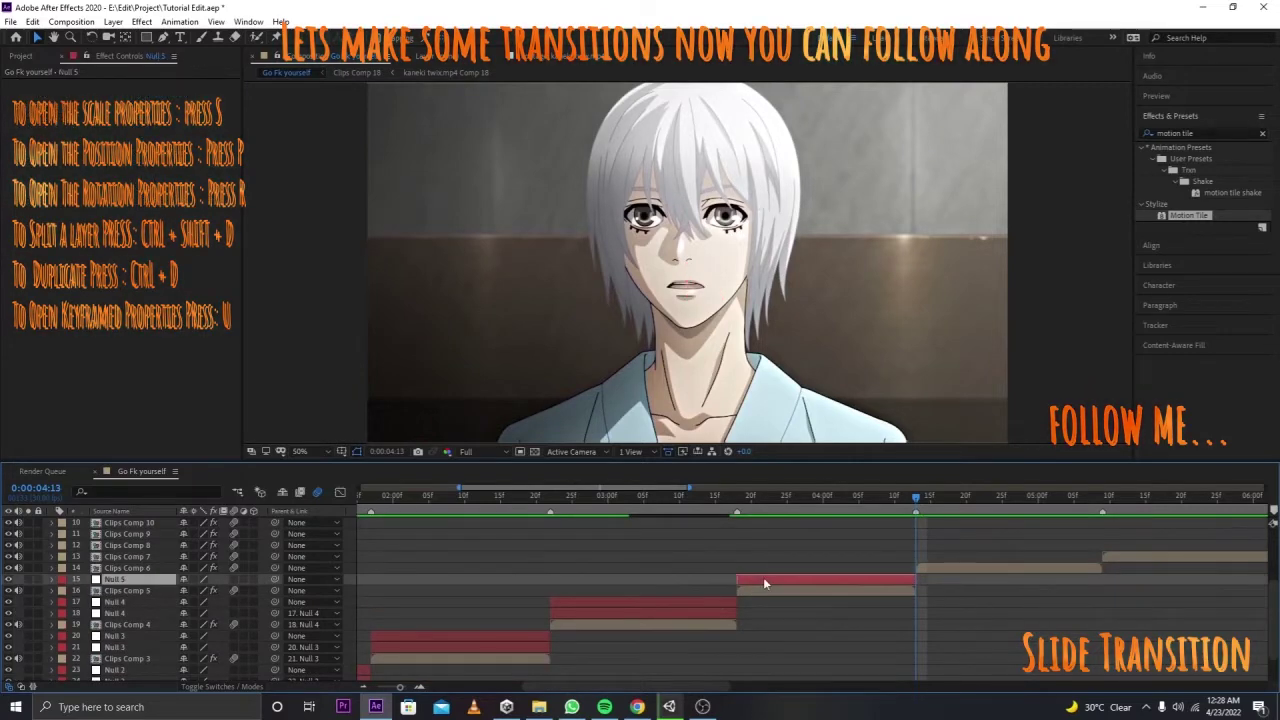
key(Delete)
Step: Parent Clips Comp 5 to the lower Null 5 and select that null
click(743, 497)
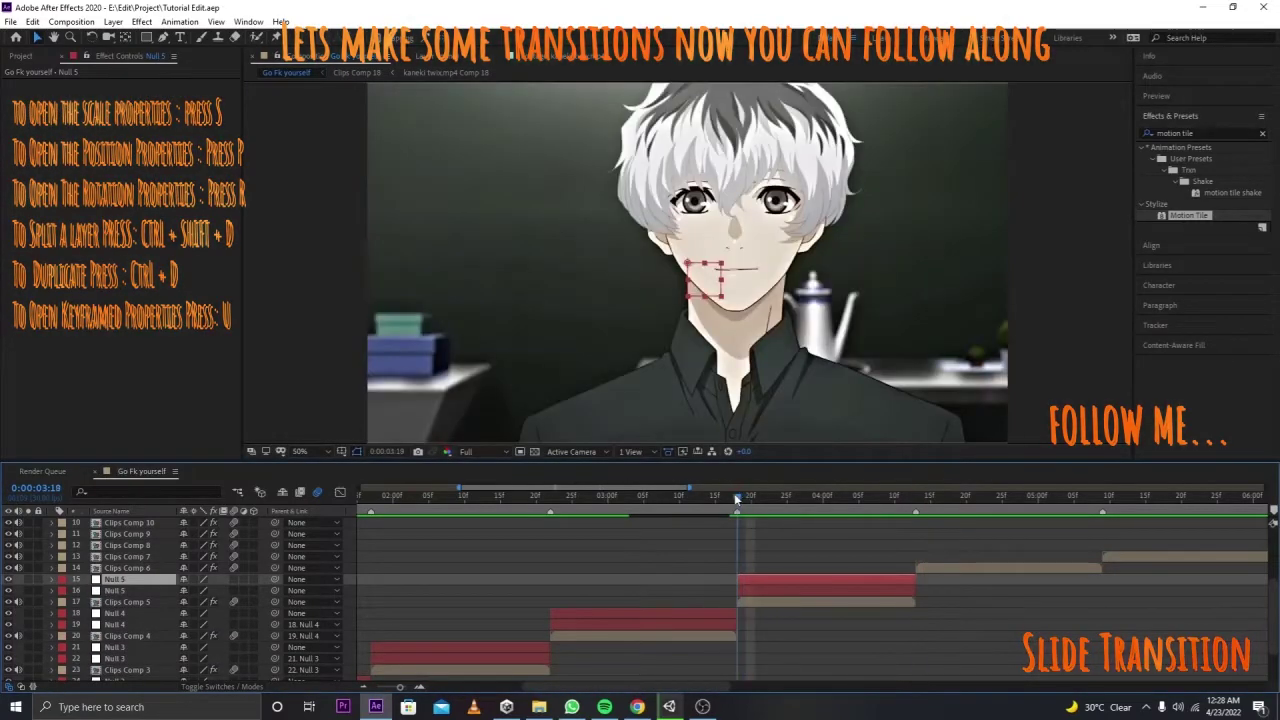
drag(256, 593, 255, 577)
click(764, 592)
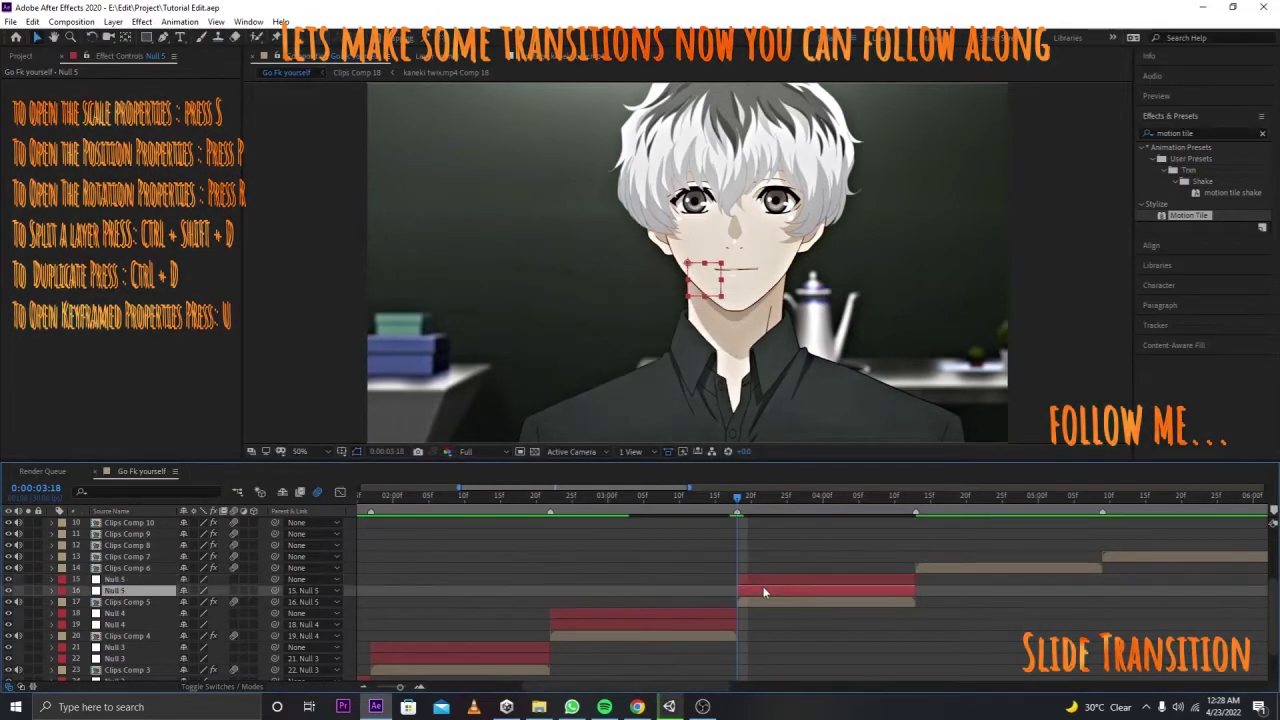
Step: Separate the lower Null 5's Position into X and Y and start keyframing Y Position
key(p)
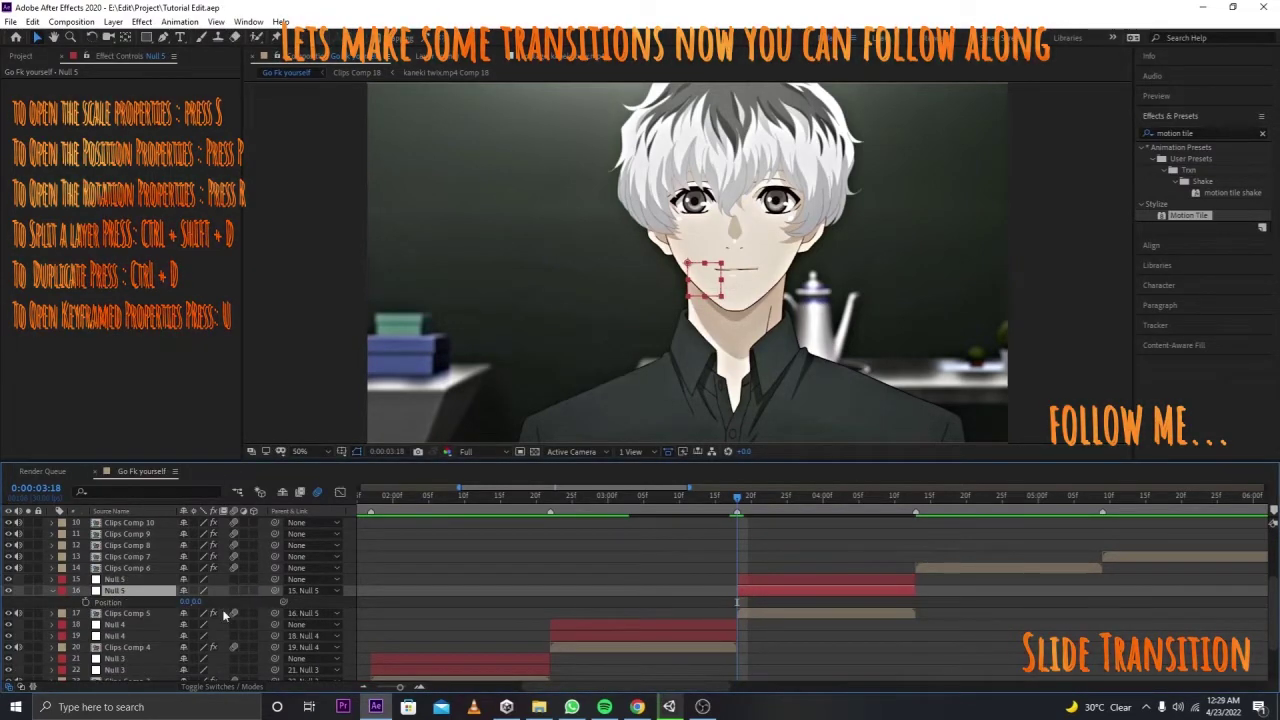
right_click(108, 601)
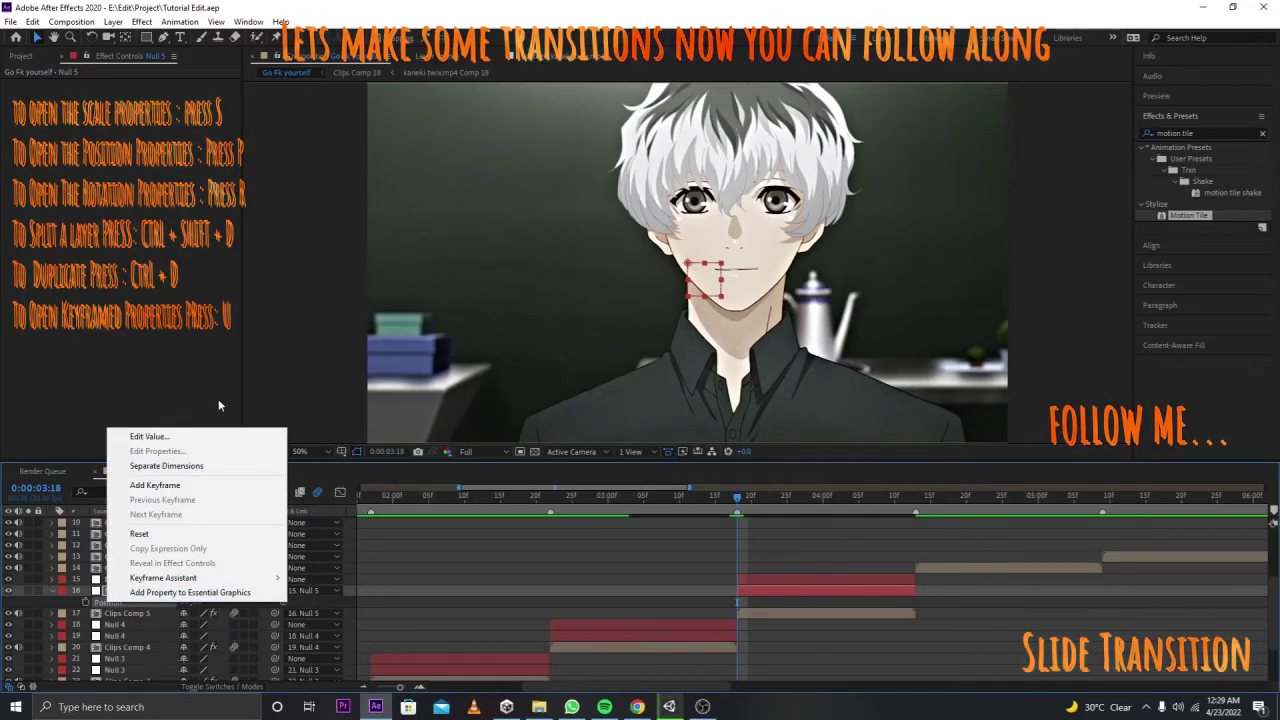
click(166, 466)
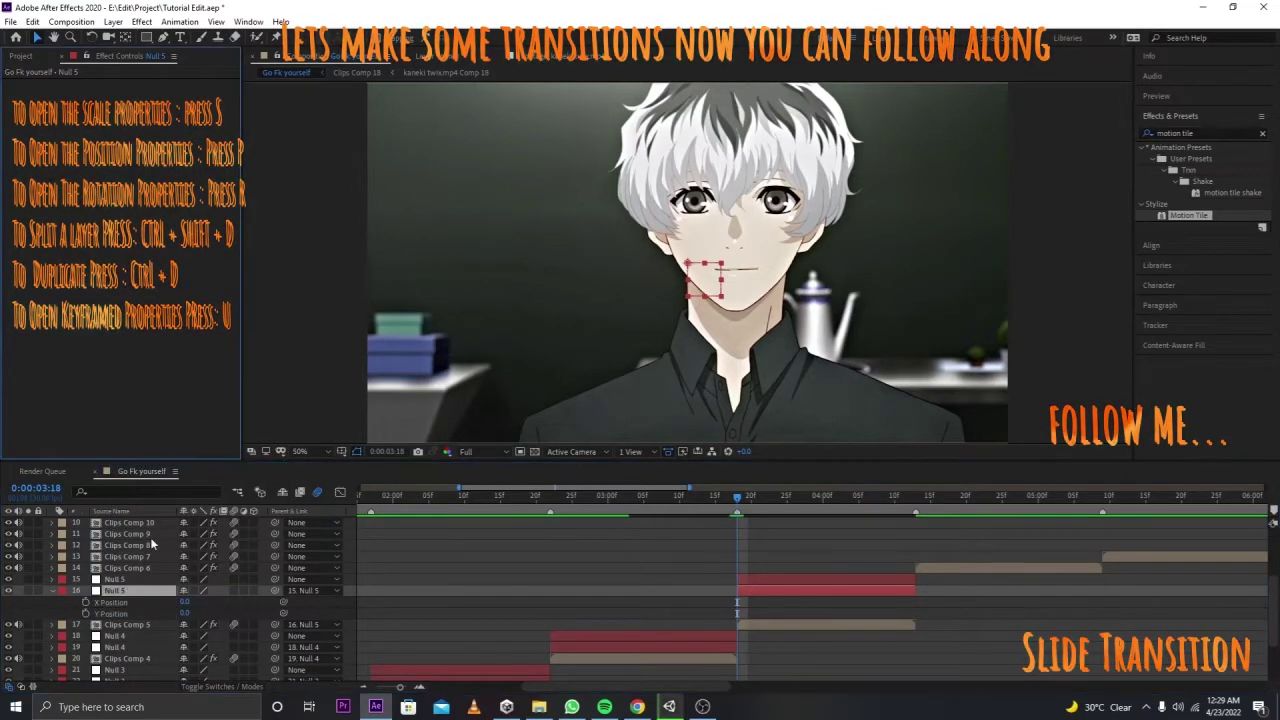
click(250, 606)
click(87, 610)
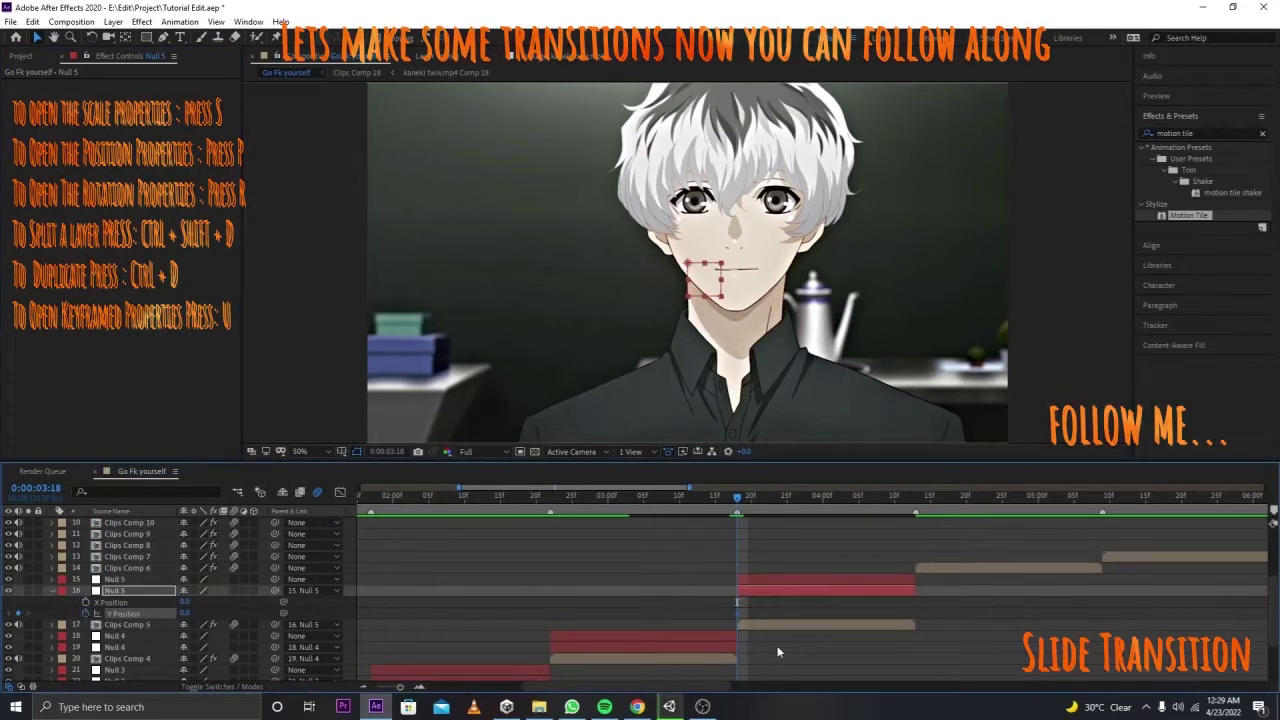
Step: Keyframe Y Position from about -974 at 0:00:03:18 to 0 at 0:00:04:02, with Easy Ease
drag(740, 613, 840, 615)
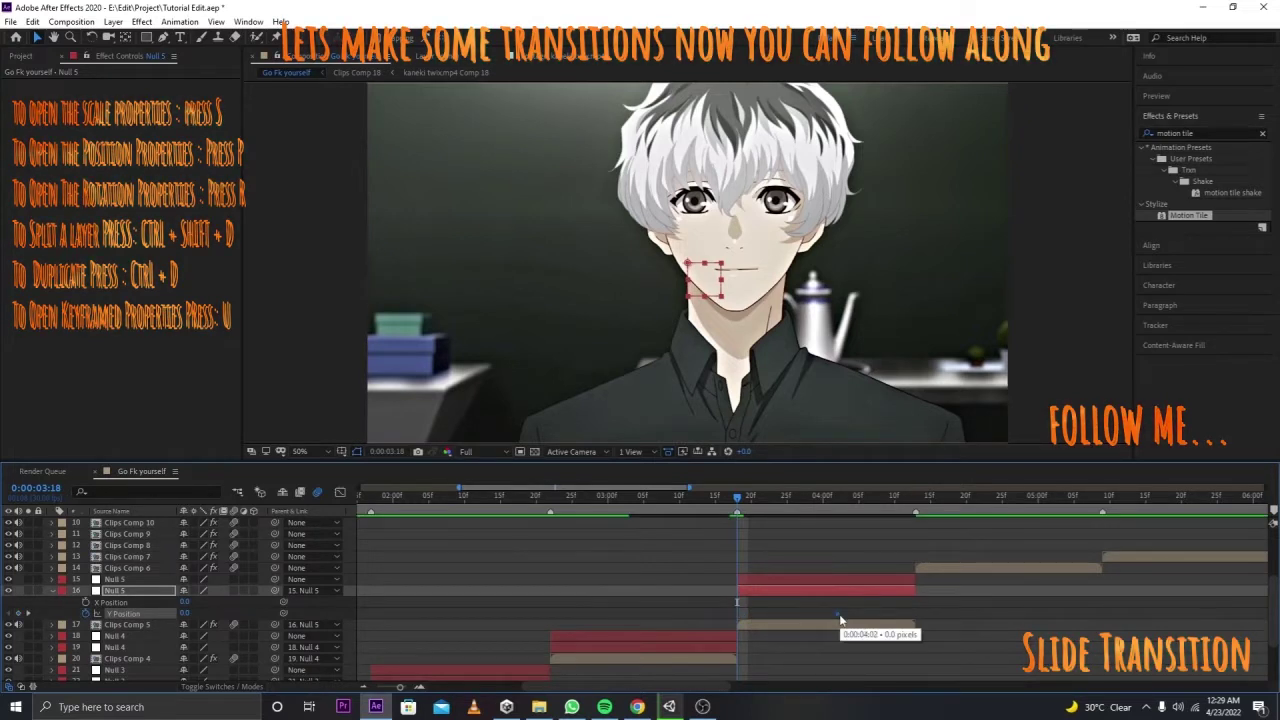
drag(195, 613, 189, 620)
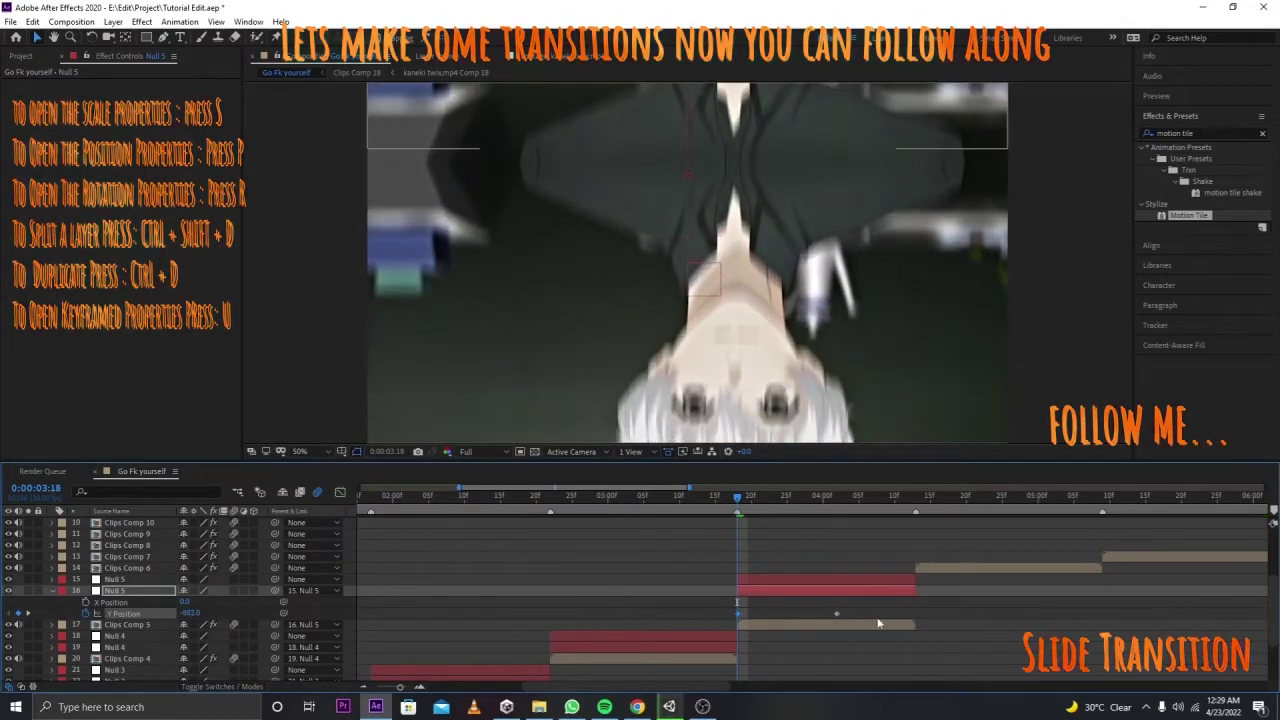
drag(731, 612, 730, 614)
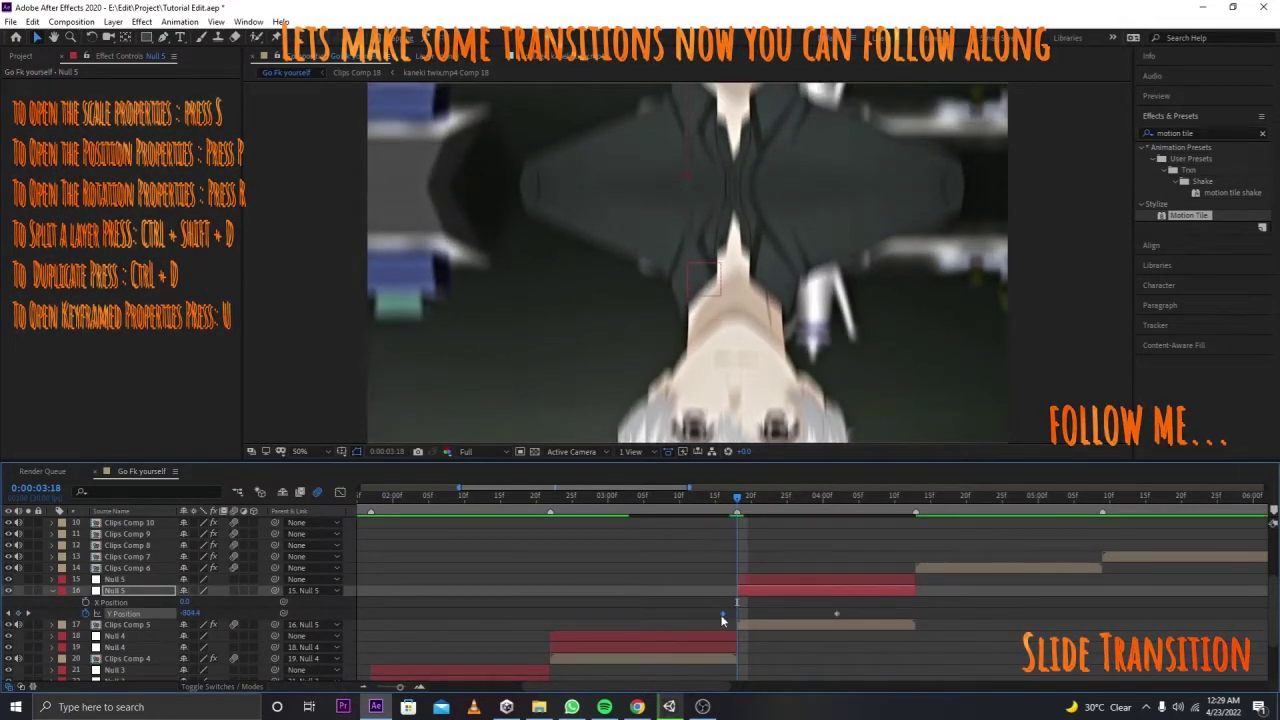
drag(870, 617, 636, 622)
key(F9)
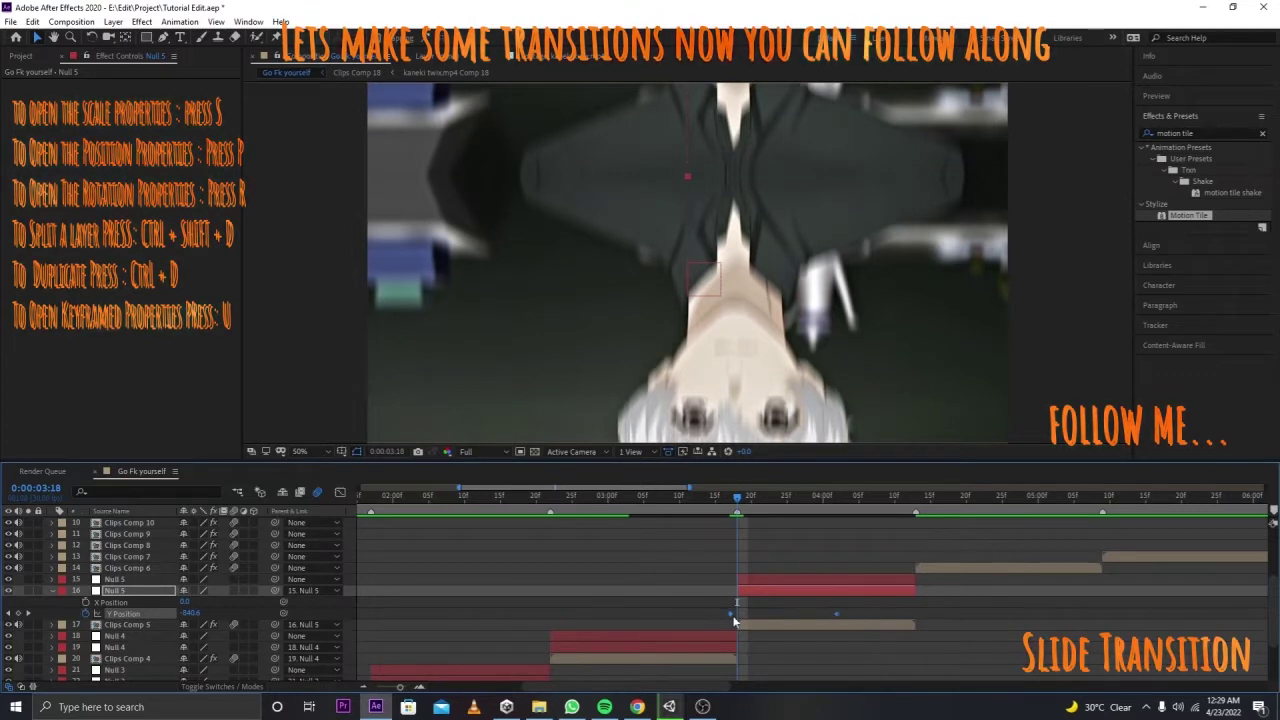
click(318, 492)
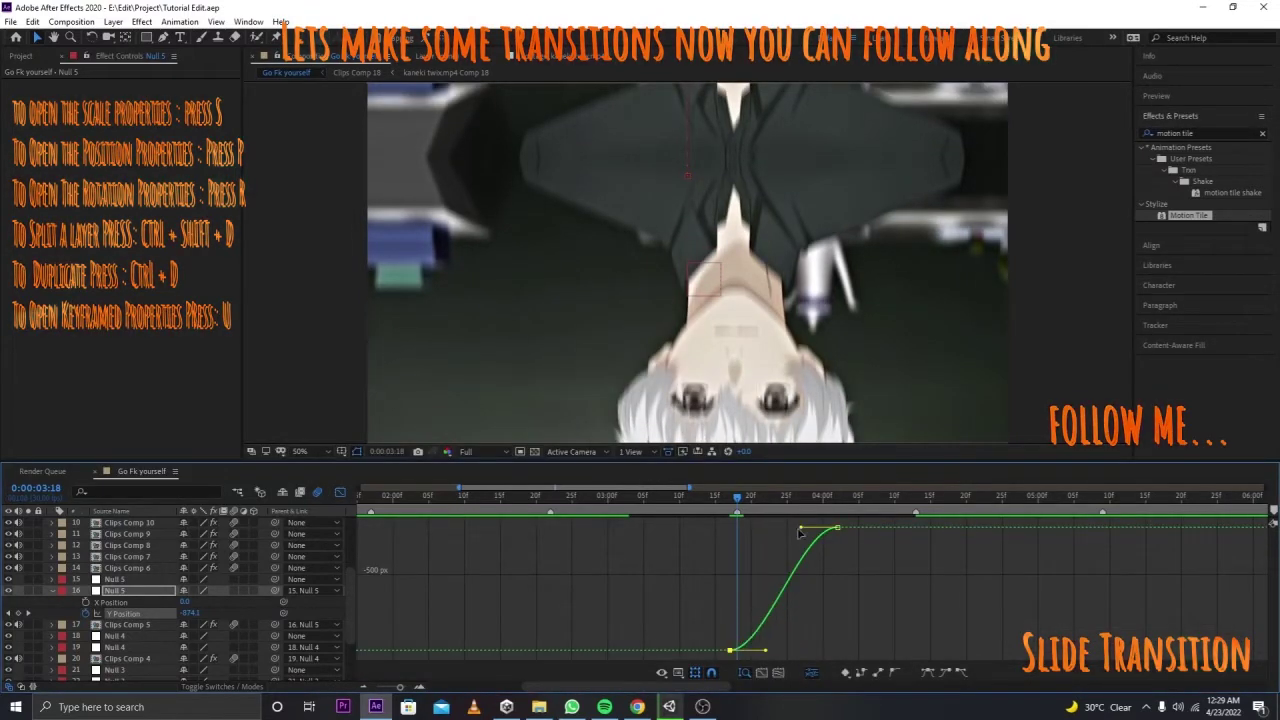
Step: Drag the Y Position influence handles for a steep start and long ease-in, then scrub to preview
drag(800, 528, 521, 574)
mouse_move(767, 653)
mouse_down()
mouse_move(649, 548)
mouse_move(722, 535)
mouse_up()
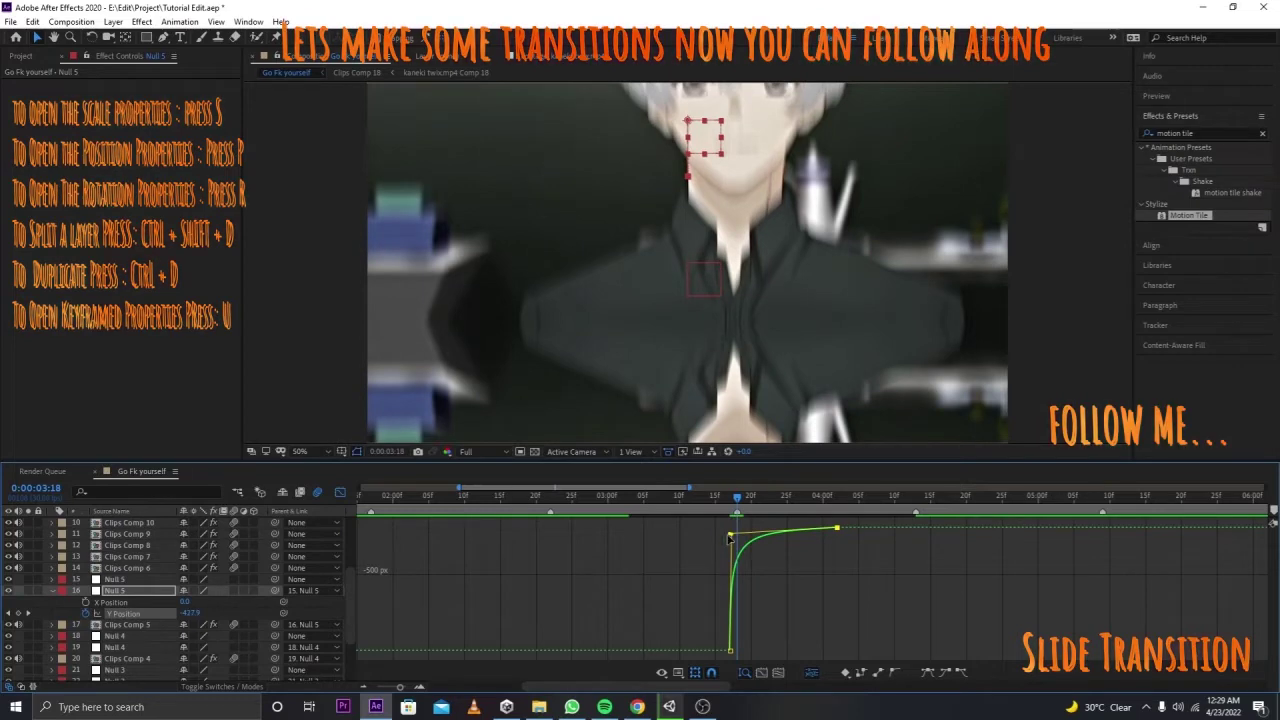
drag(728, 515, 487, 513)
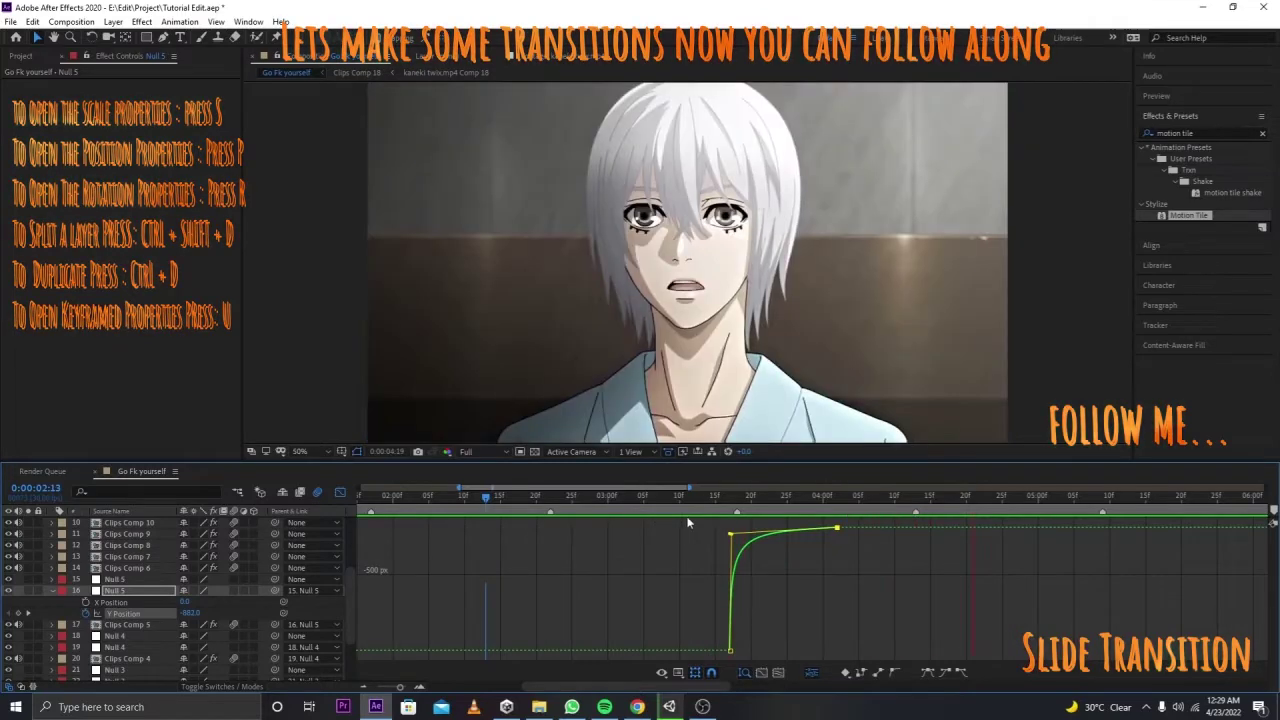
Step: Set Y Position to 0 at 0:00:04:02 and scrub back through the slide to review it
click(808, 497)
click(837, 500)
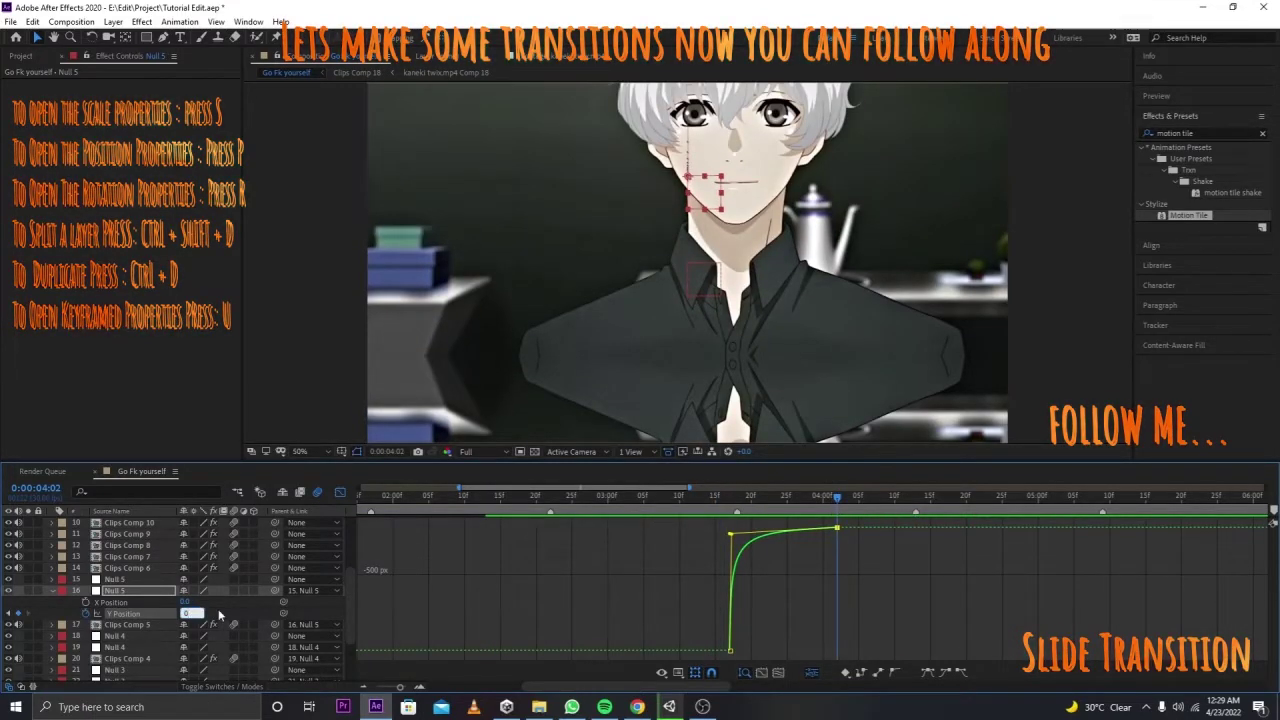
key(Return)
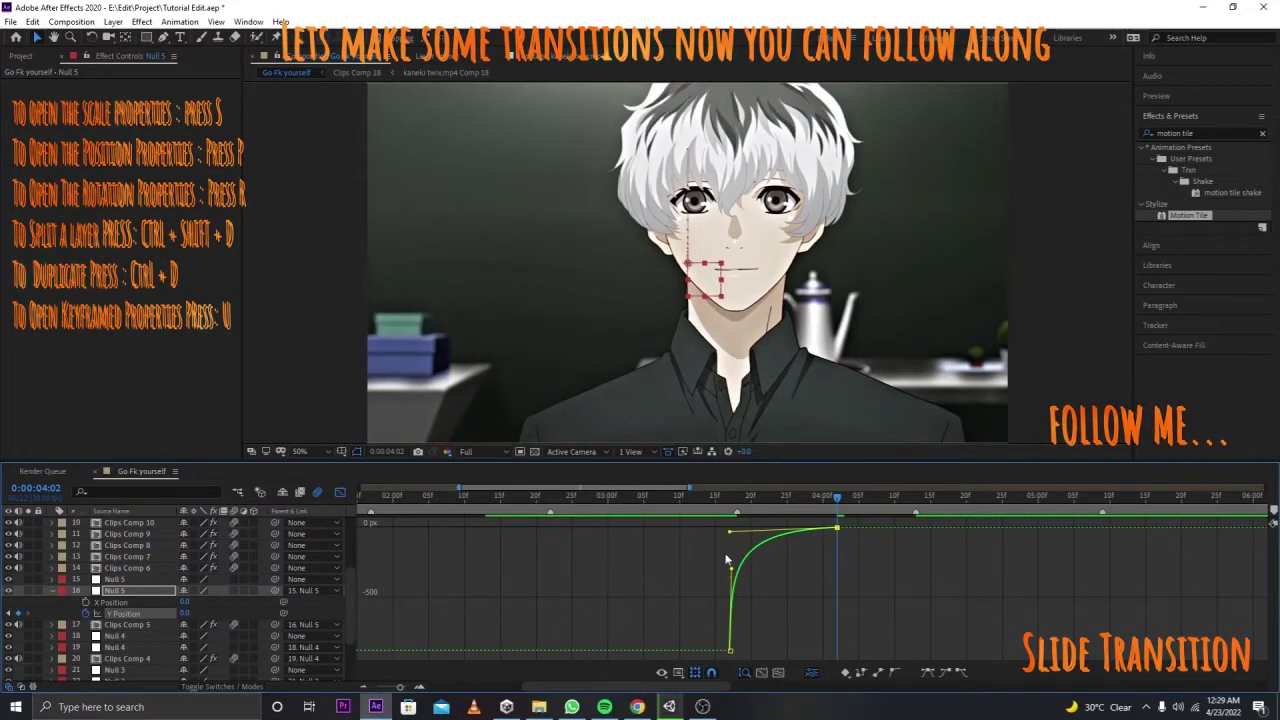
click(716, 497)
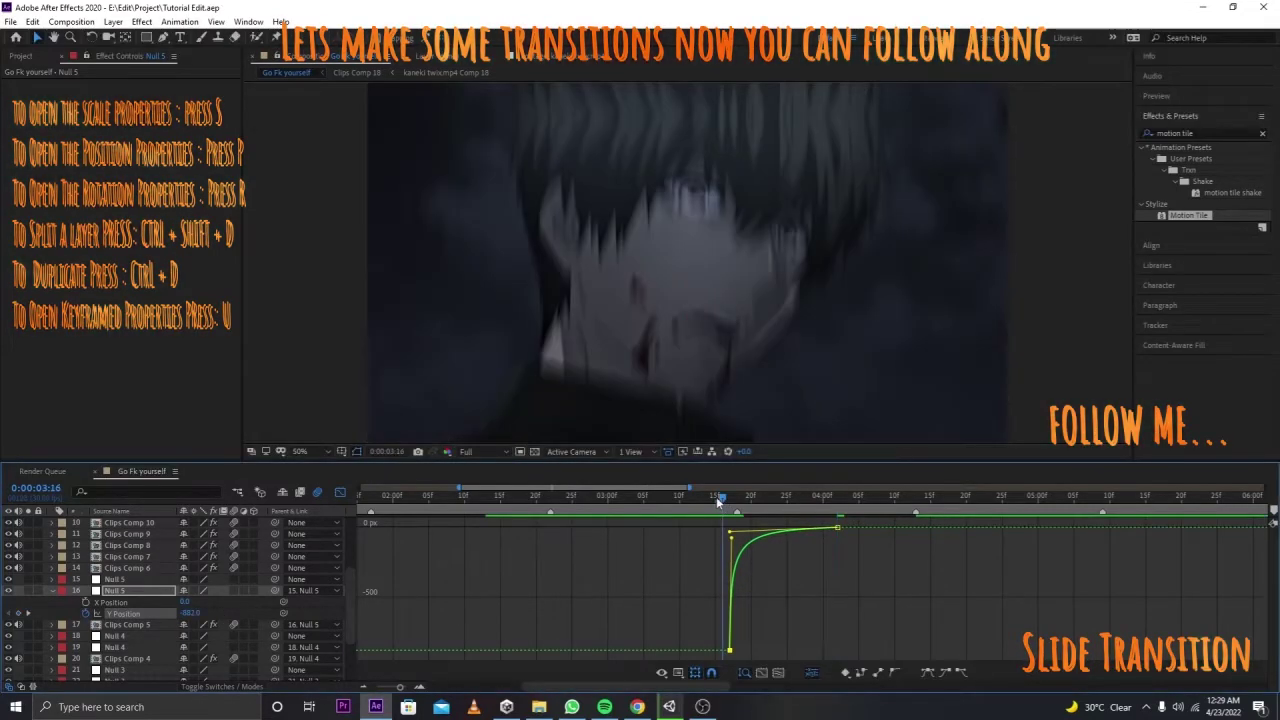
drag(716, 496, 480, 515)
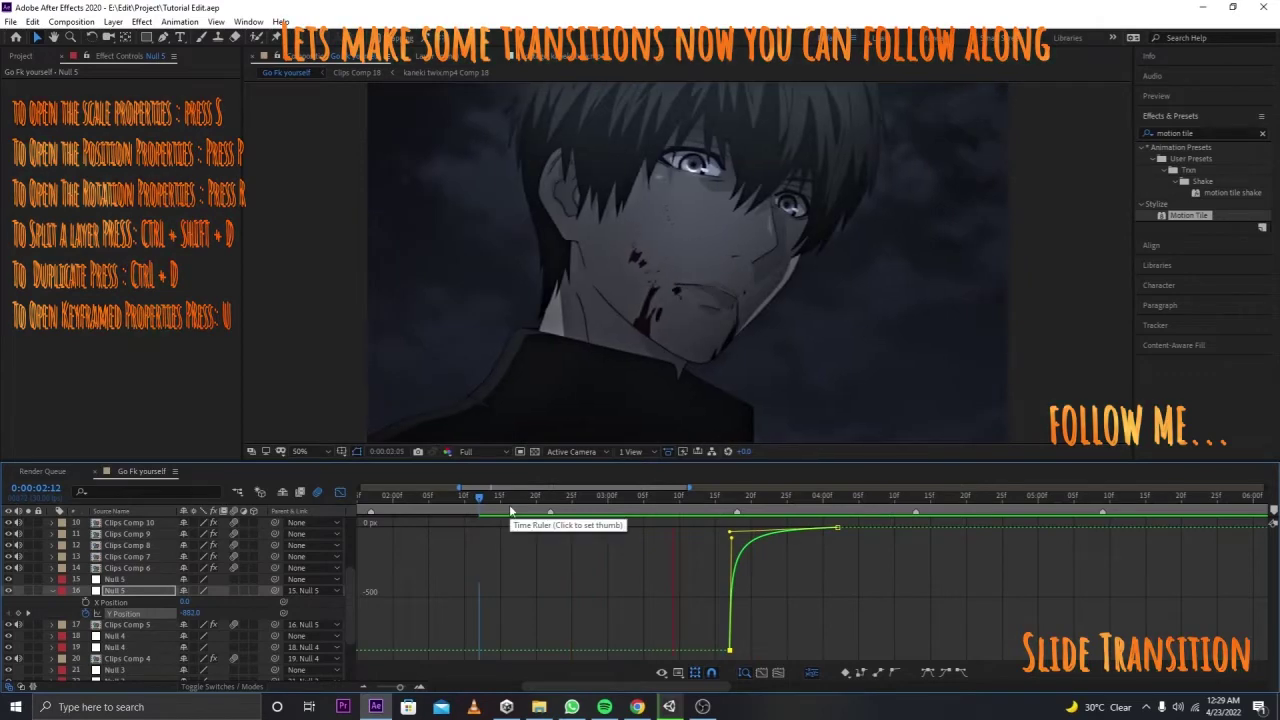
click(838, 496)
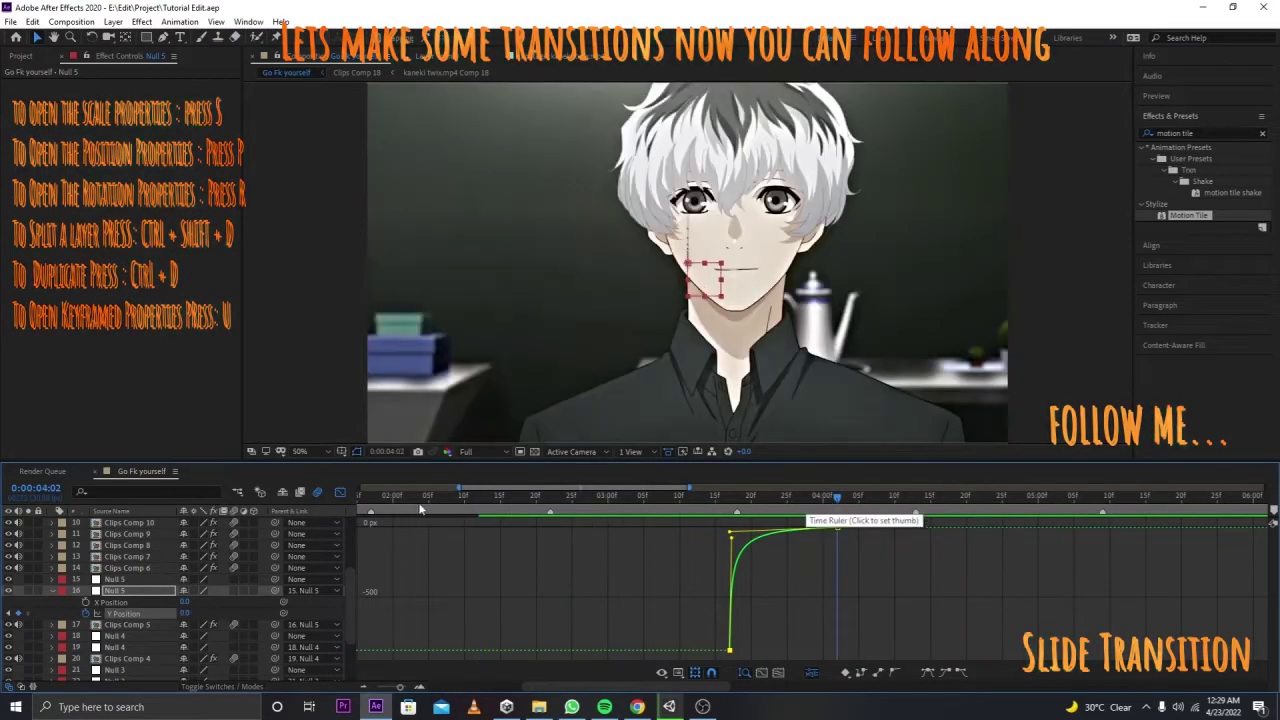
click(341, 492)
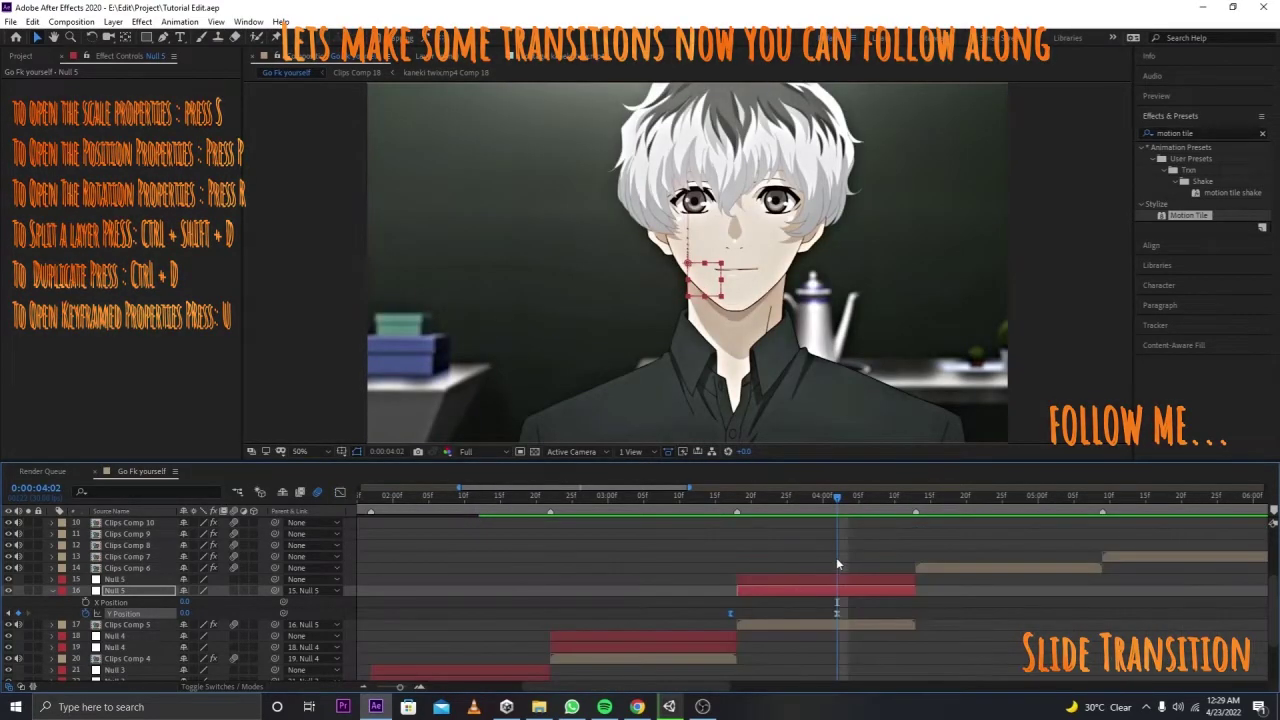
click(810, 505)
Step: Keyframe the upper Null 5's Rotation from 0° to 180° around 0:00:04:11, with Easy Ease on both keyframes
click(809, 579)
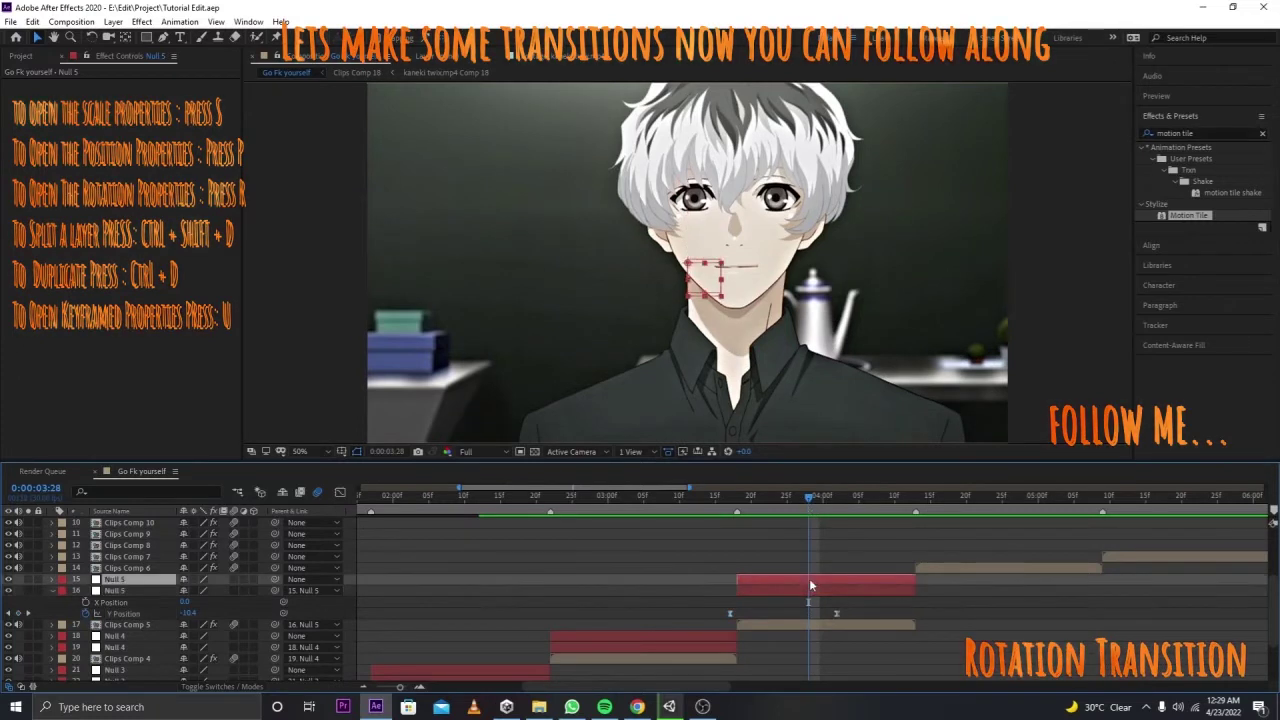
key(r)
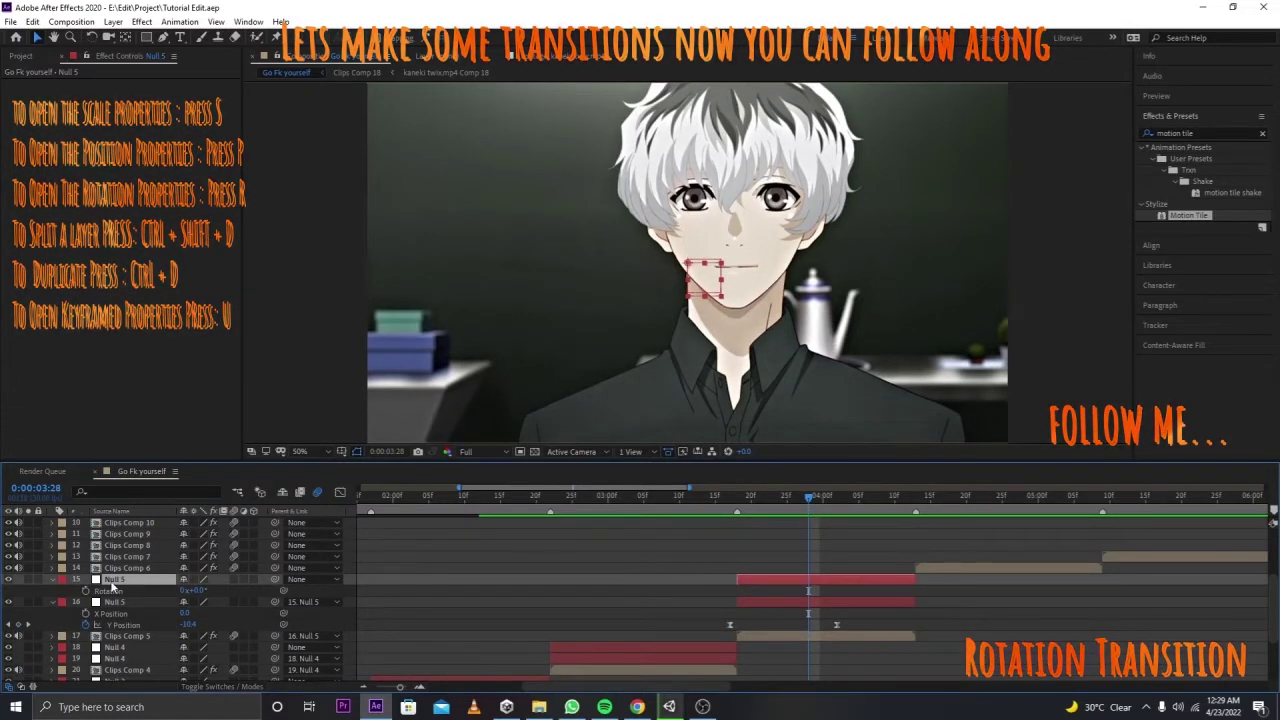
click(901, 500)
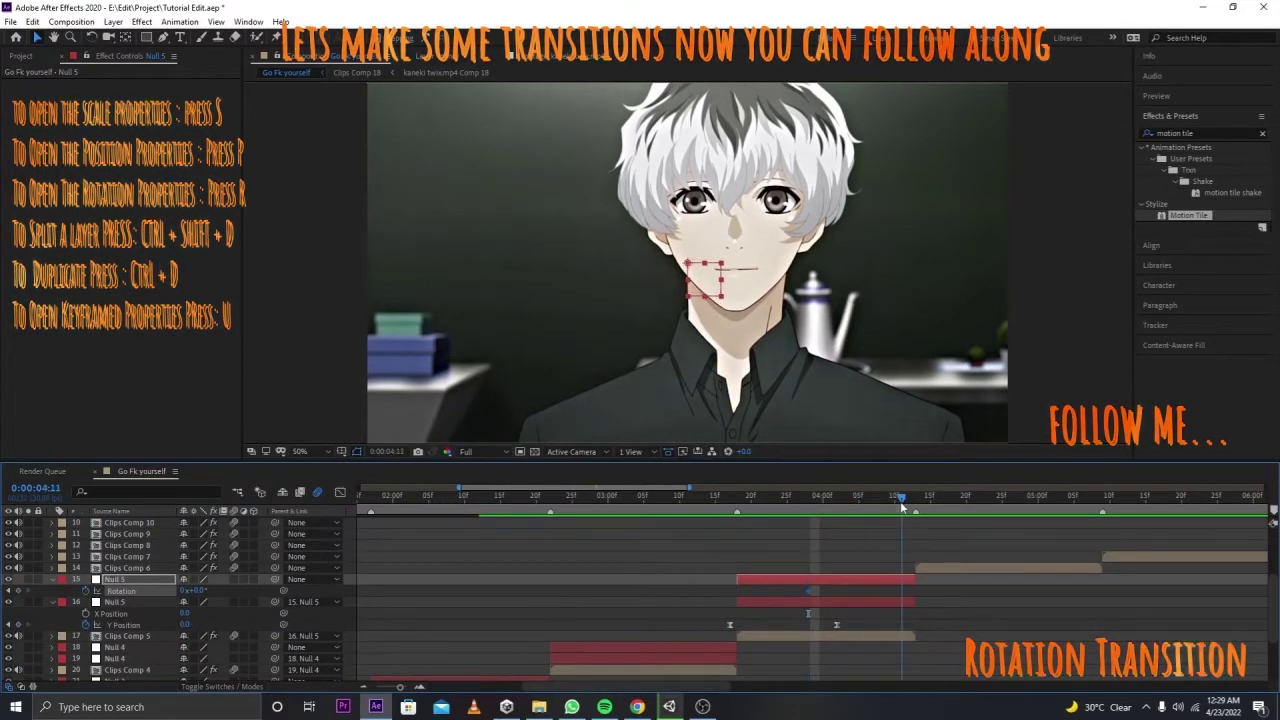
mouse_move(198, 591)
mouse_down()
mouse_move(341, 594)
mouse_move(262, 593)
mouse_up()
click(201, 590)
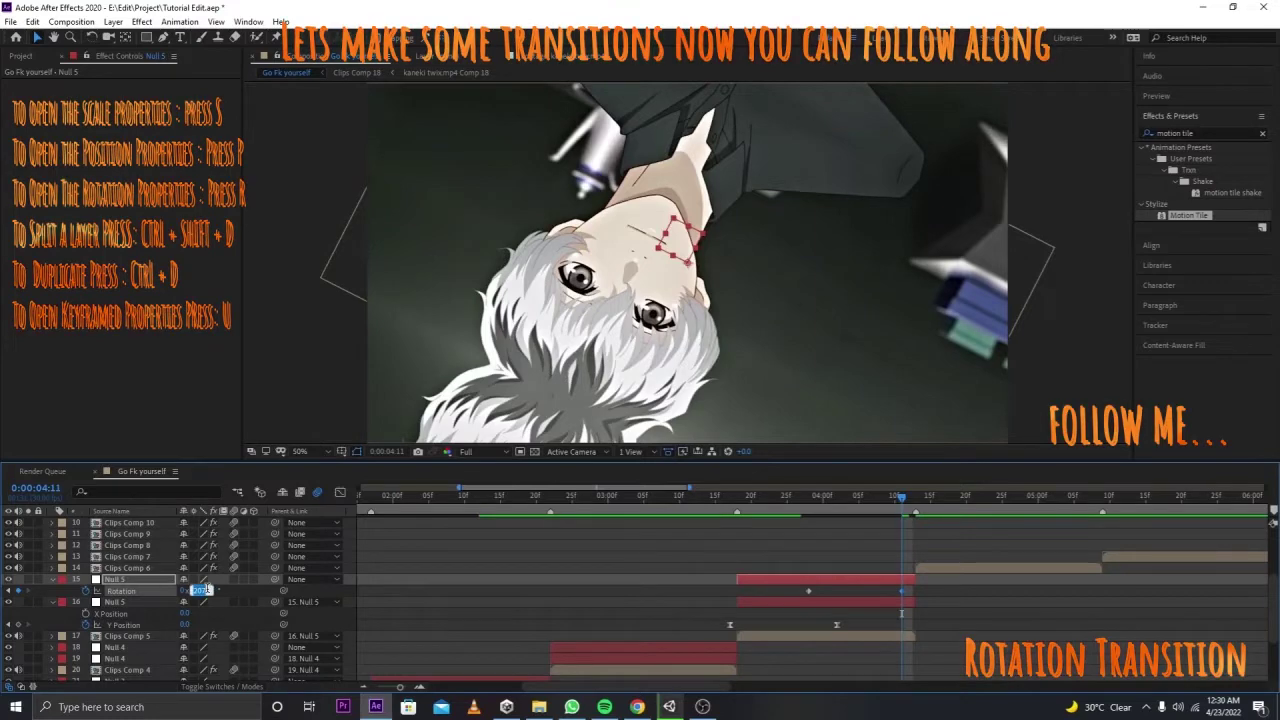
text(180)
key(Return)
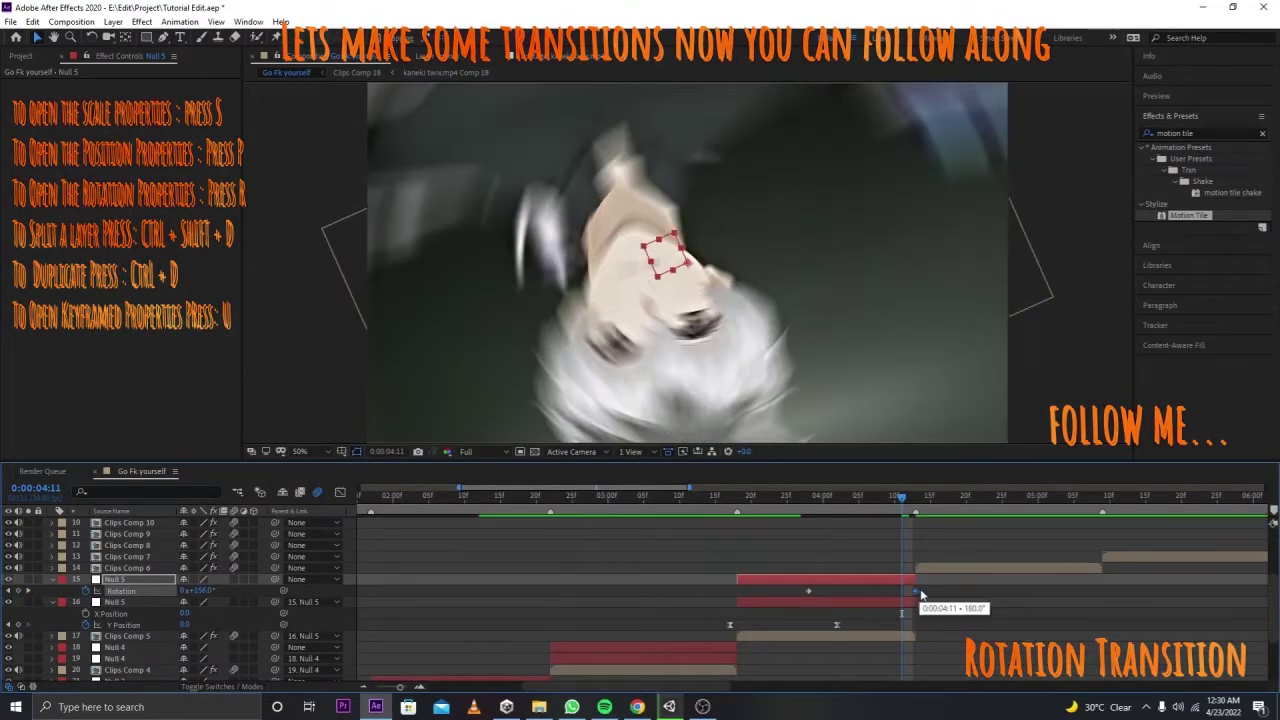
drag(903, 592, 919, 598)
shift+click(808, 591)
key(F9)
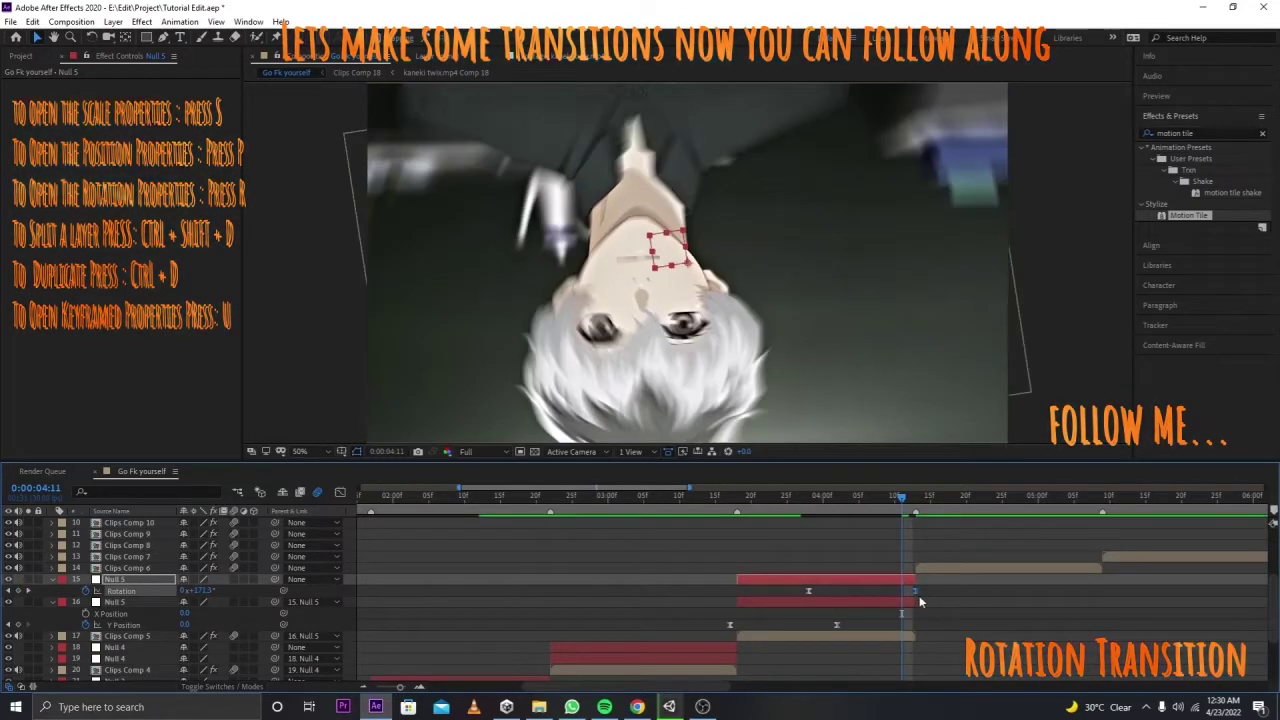
click(340, 493)
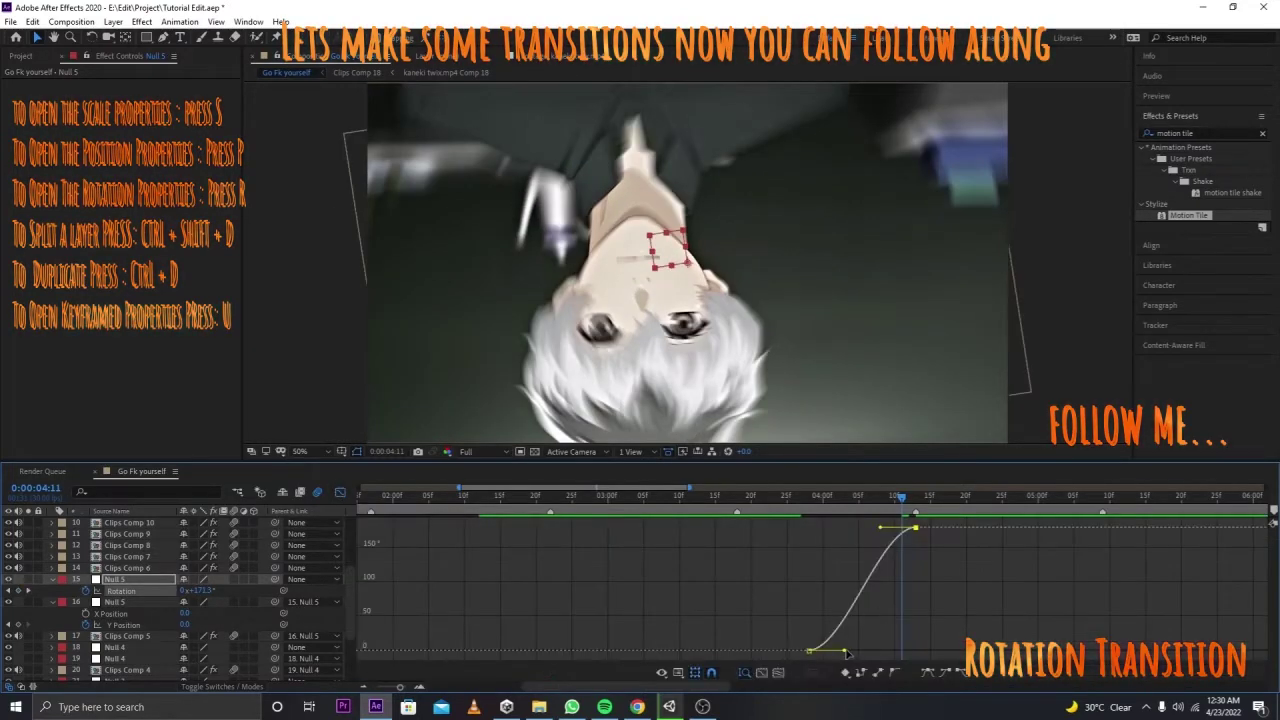
Step: Drag Null 5's Rotation handles so the curve holds near 0° then spikes to 180° at the cut
drag(846, 652, 915, 651)
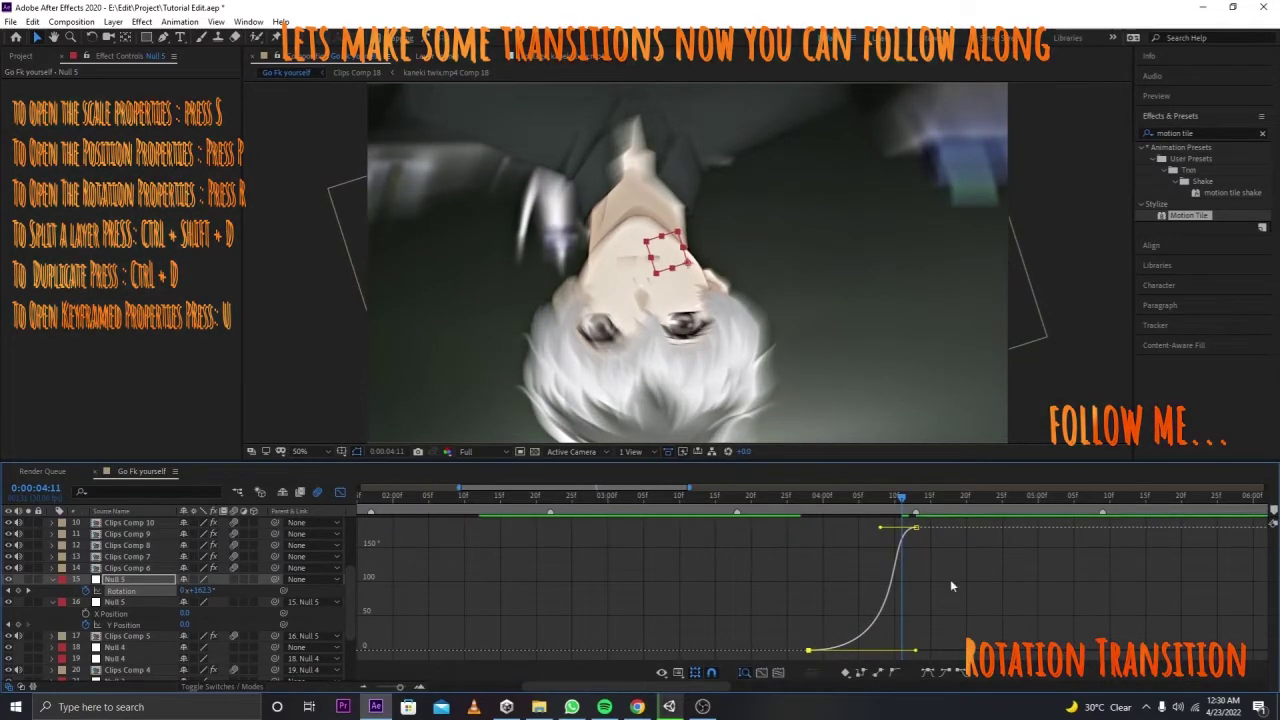
drag(881, 530, 912, 528)
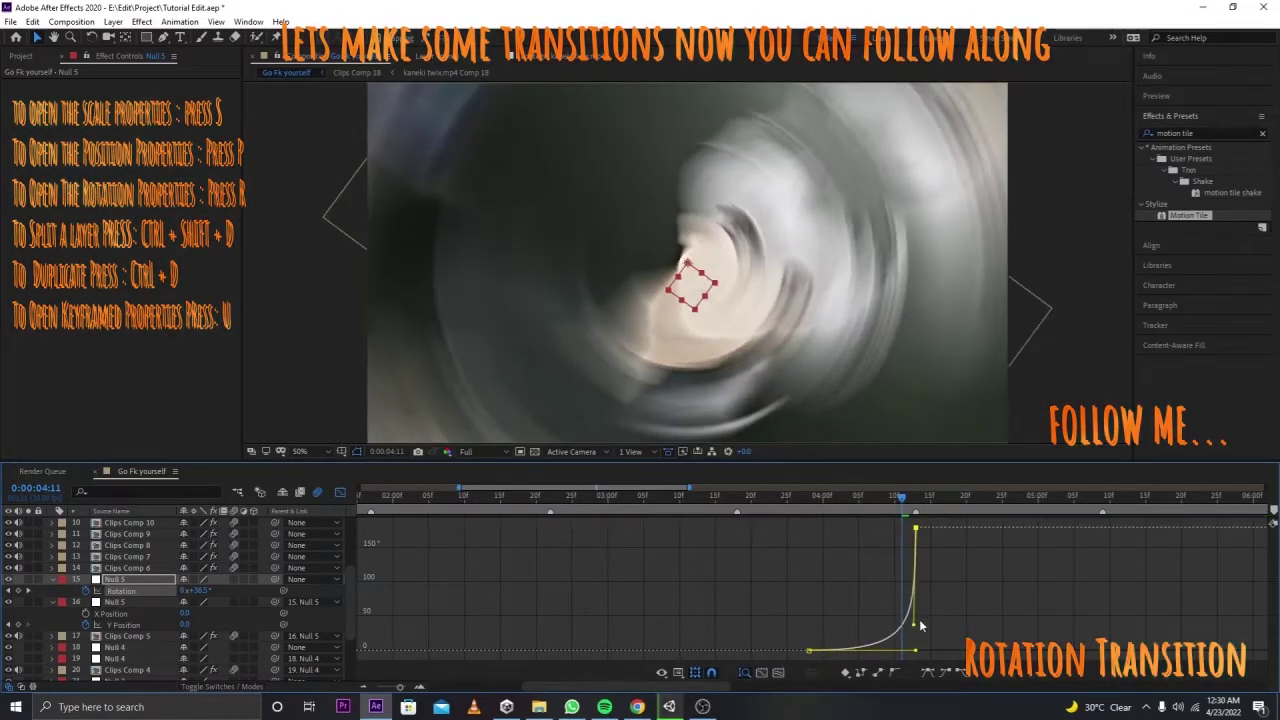
mouse_move(767, 495)
mouse_down()
mouse_move(747, 497)
mouse_move(909, 510)
mouse_up()
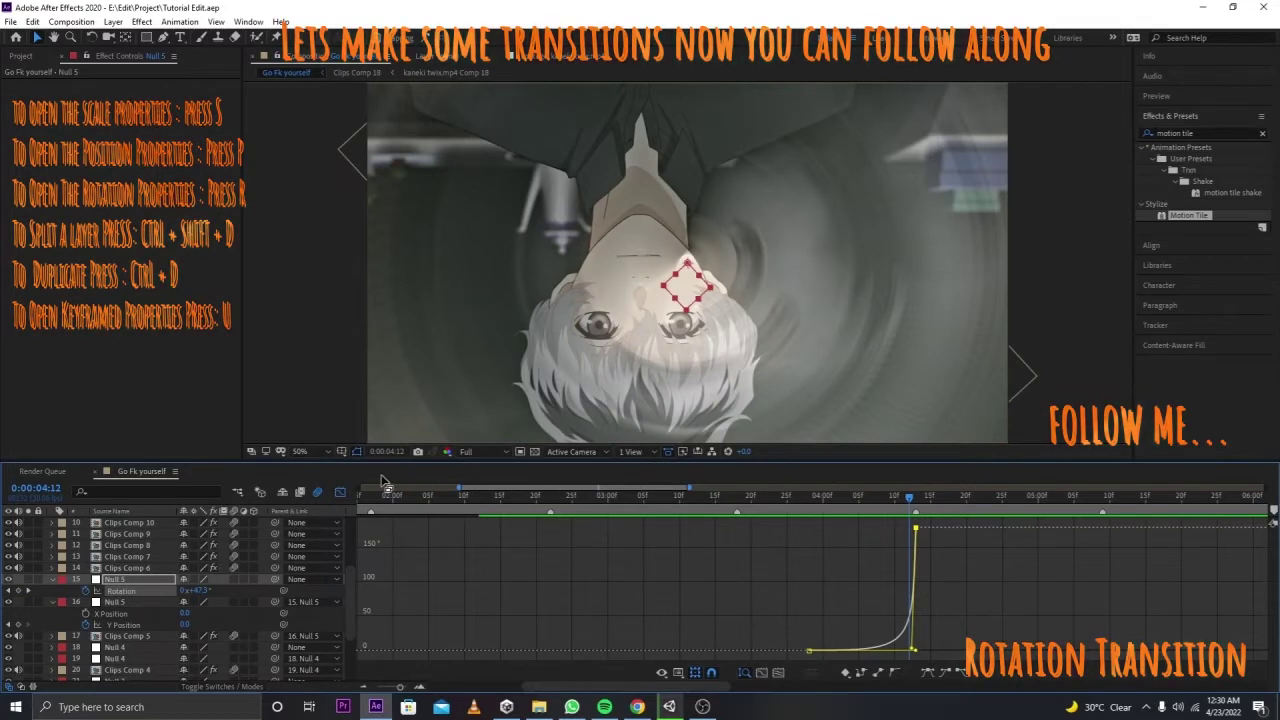
Step: Back in layer-bar view, preview the spin from 0:00:03:17 to 0:00:04:13, then select Clips Comp 6
click(339, 494)
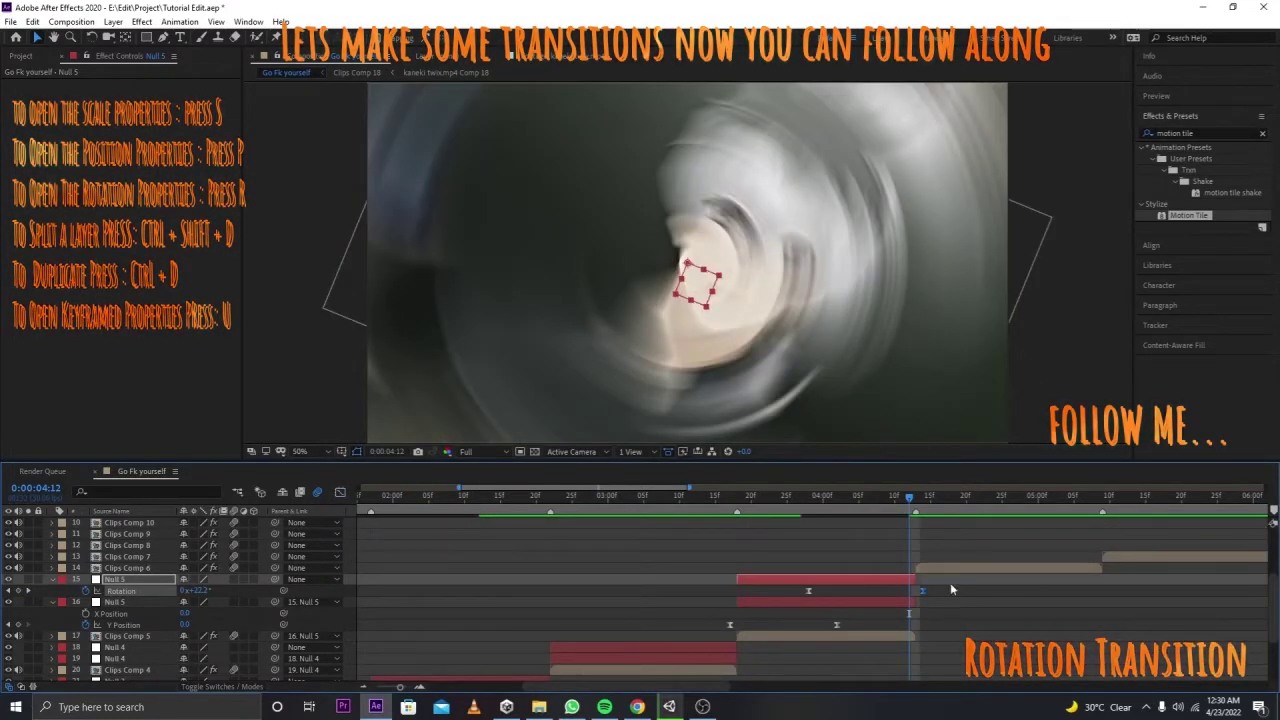
click(729, 503)
key(space)
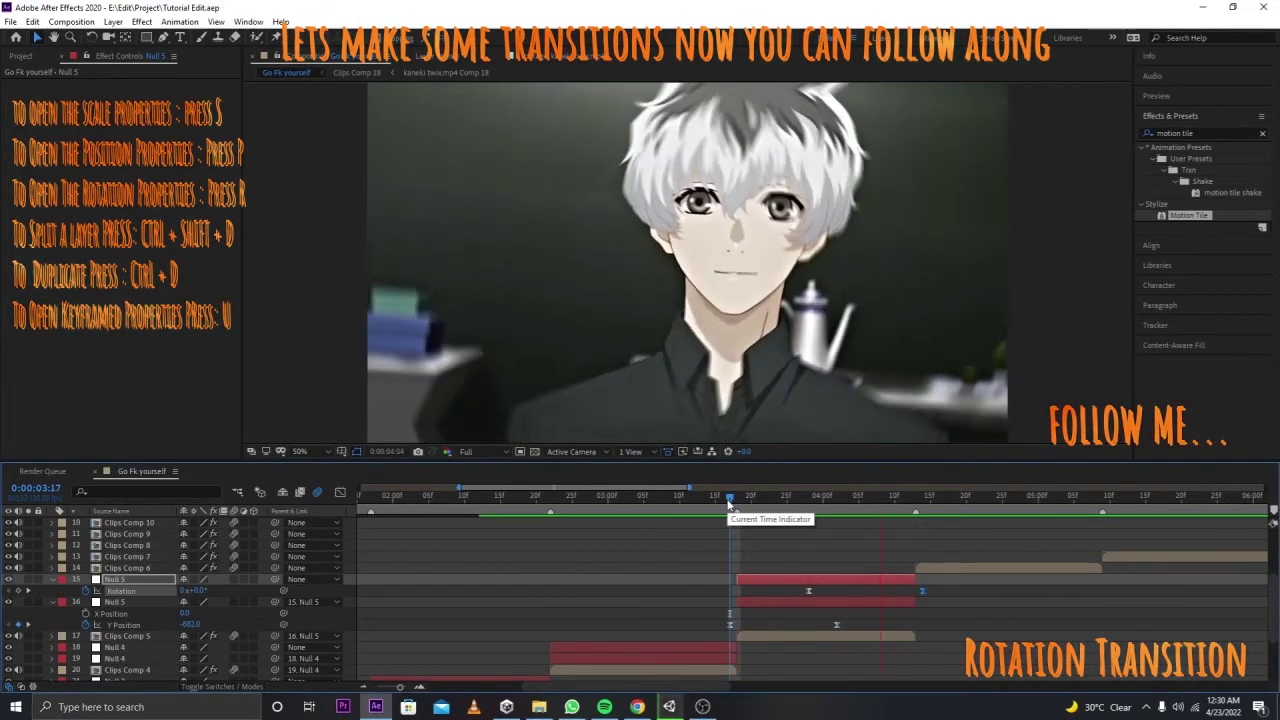
click(918, 494)
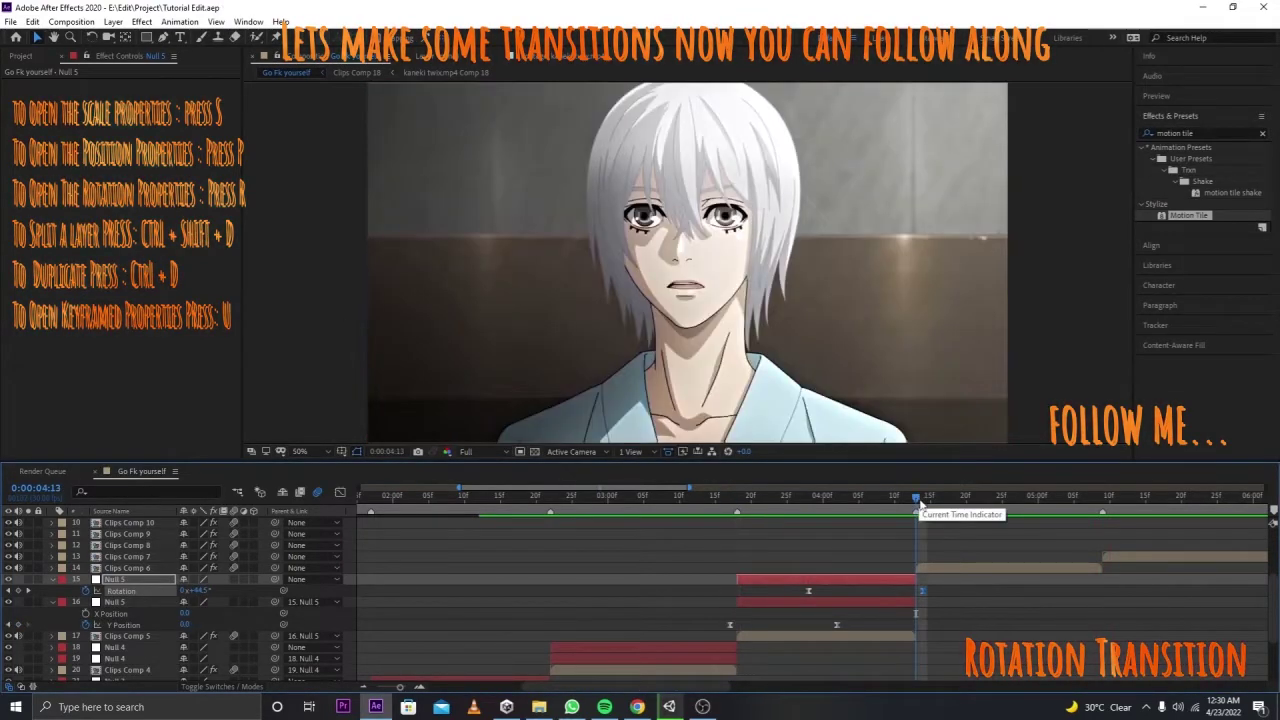
click(953, 567)
scroll(941, 575, up, 3)
scroll(942, 590, down, 4)
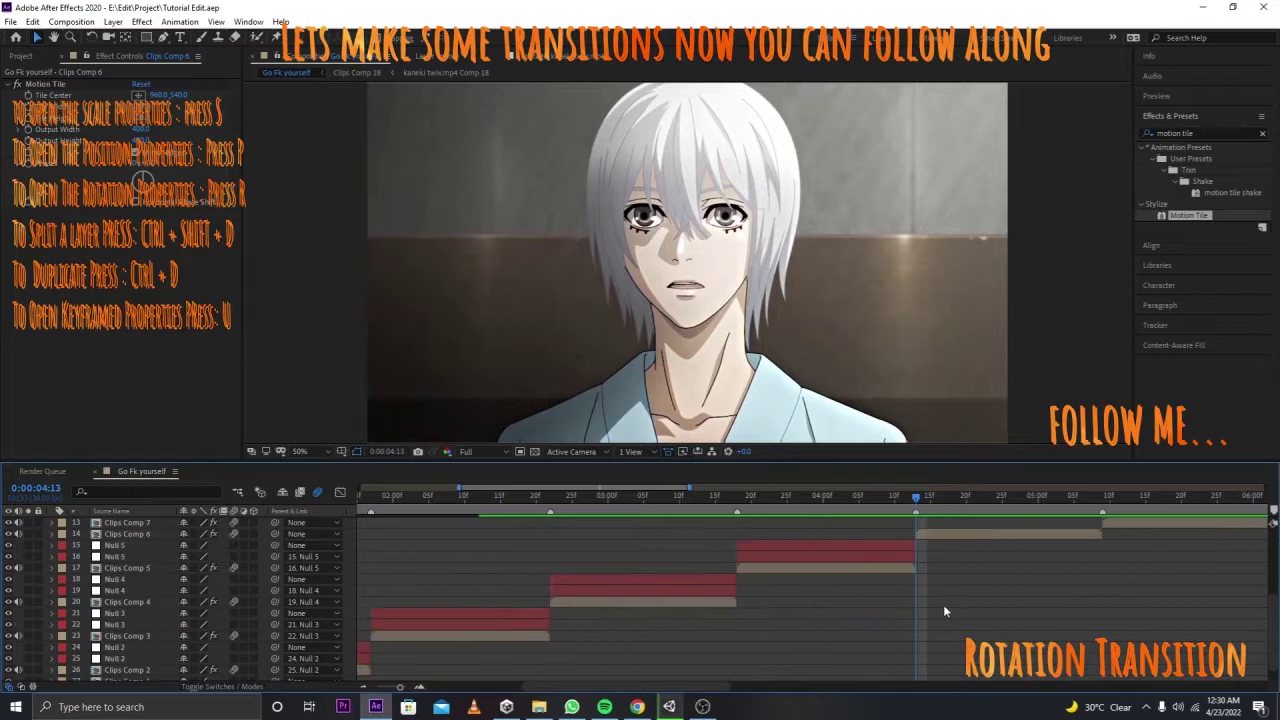
Step: Add Null 6 above Clips Comp 6, split it at the 0:00:04:13 and 0:00:05:09 cuts, deleting the trailing piece
click(939, 536)
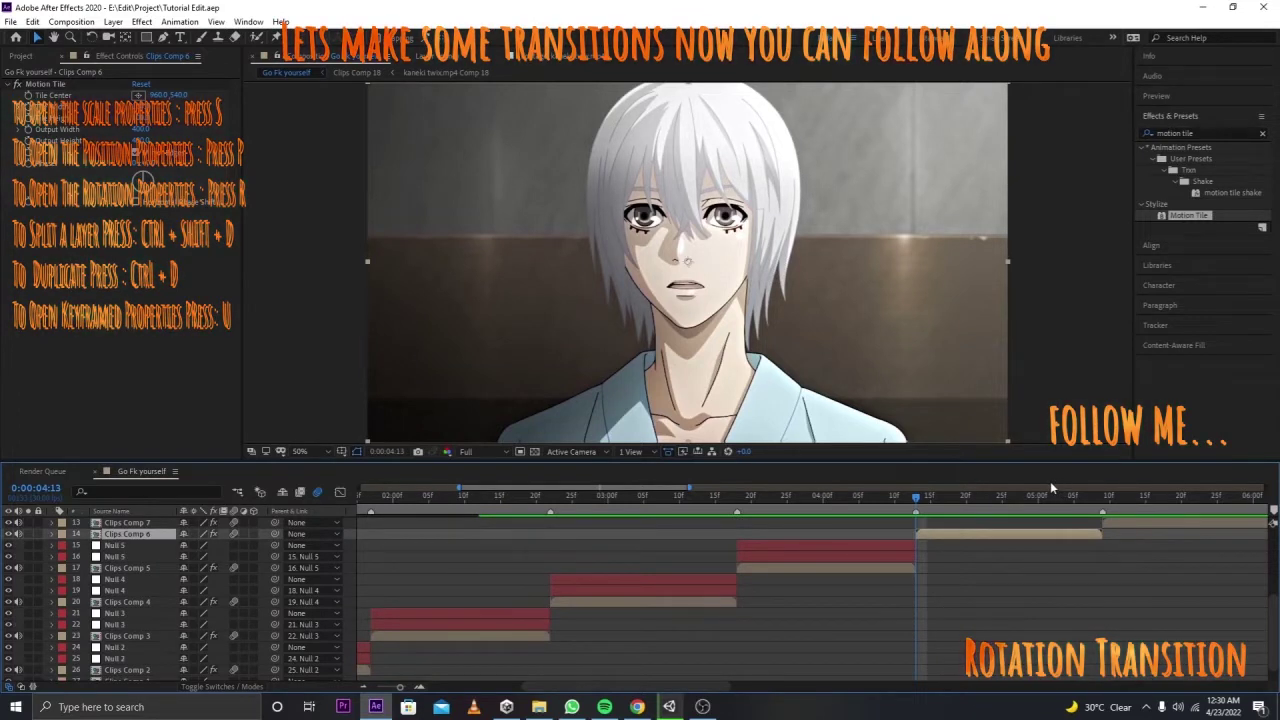
key(ctrl+alt+shift+y)
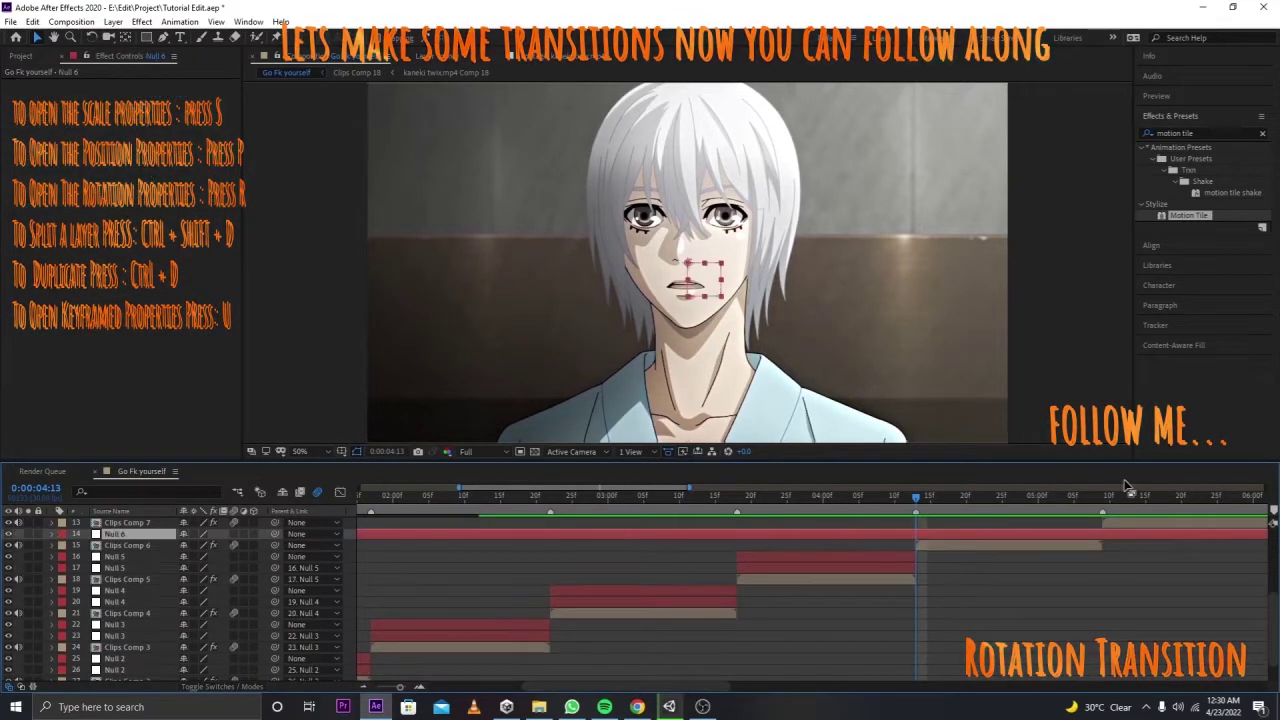
key(ctrl+shift+d)
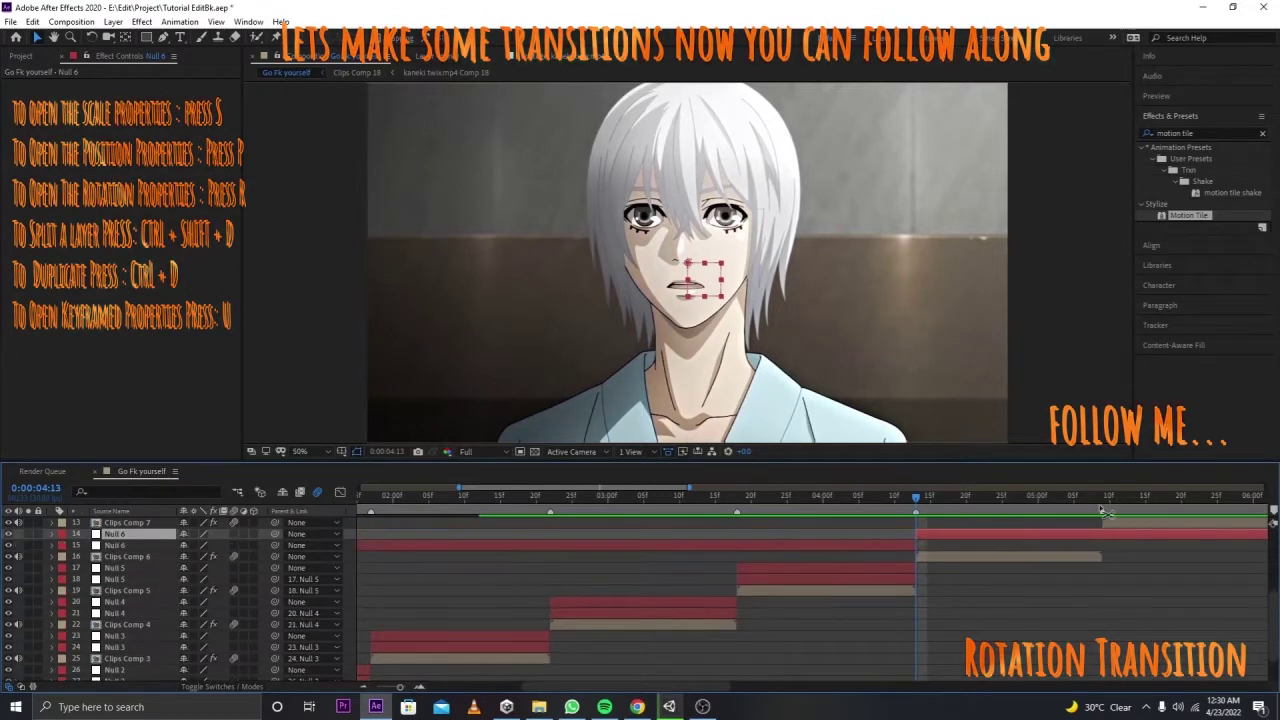
click(1102, 497)
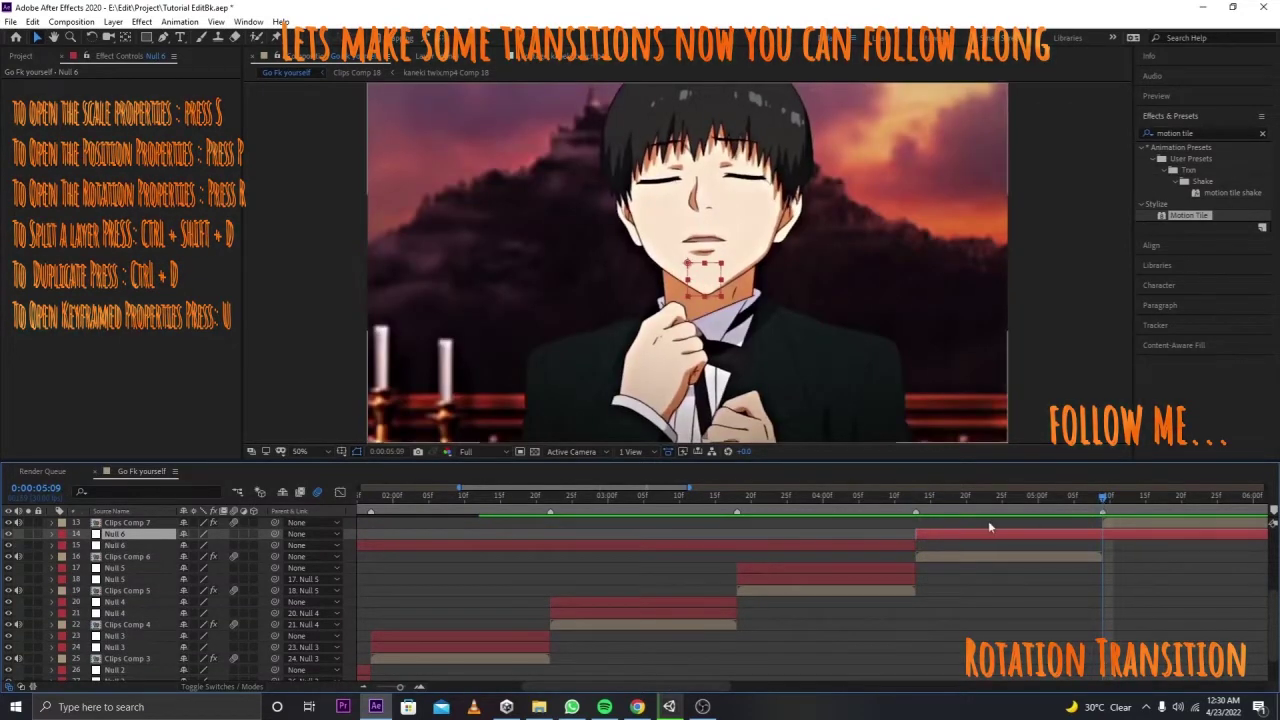
key(ctrl+shift+d)
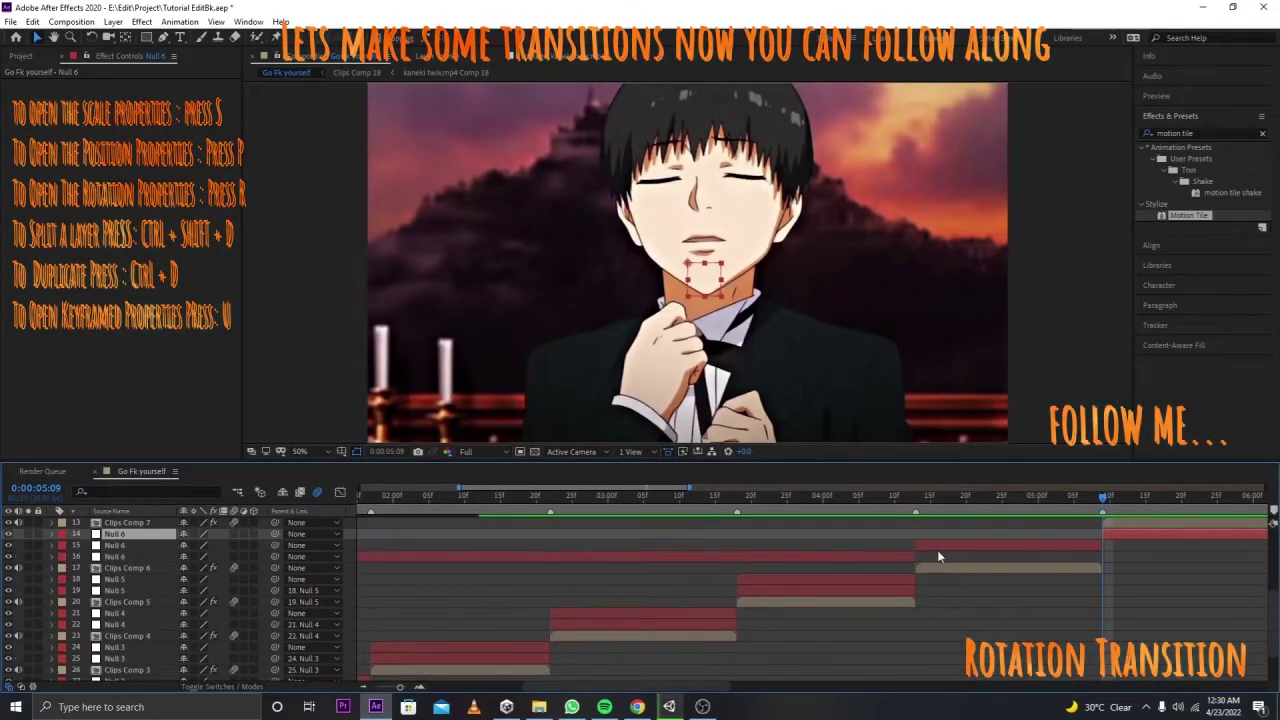
ctrl+click(912, 560)
key(Delete)
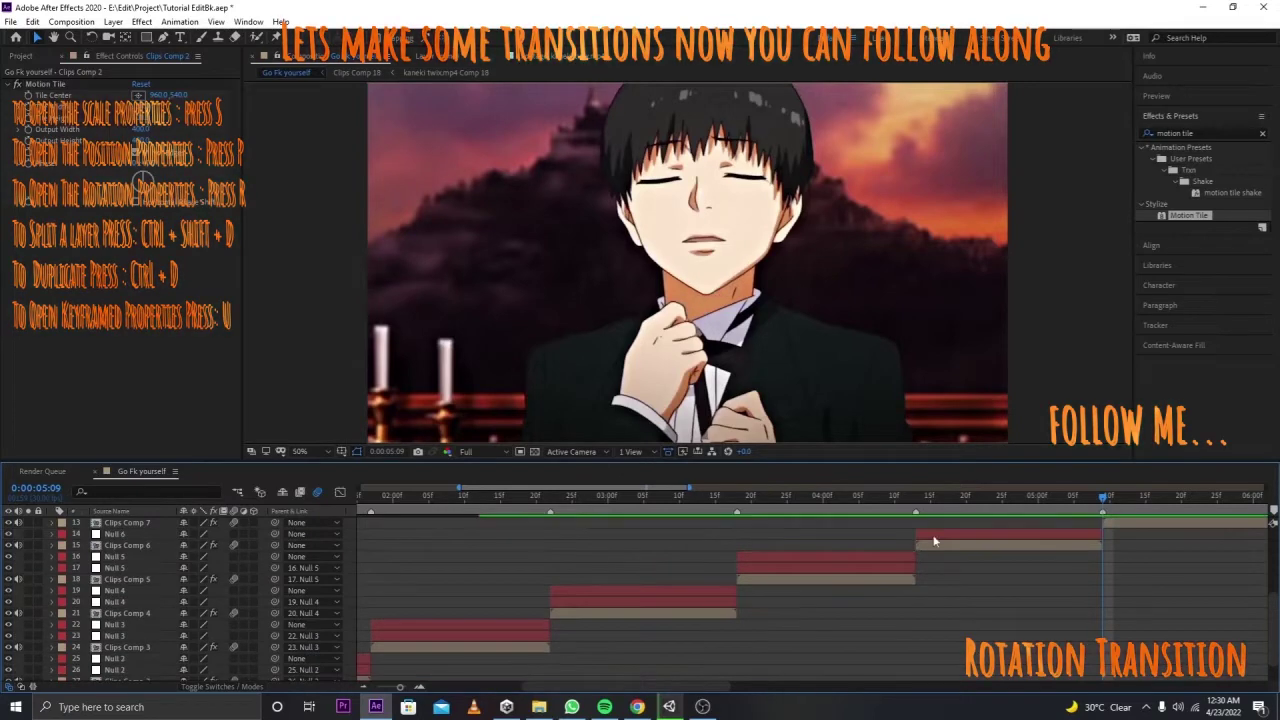
Step: At 0:00:04:13, parent Clips Comp 6 to the second Null 6 layer
click(916, 509)
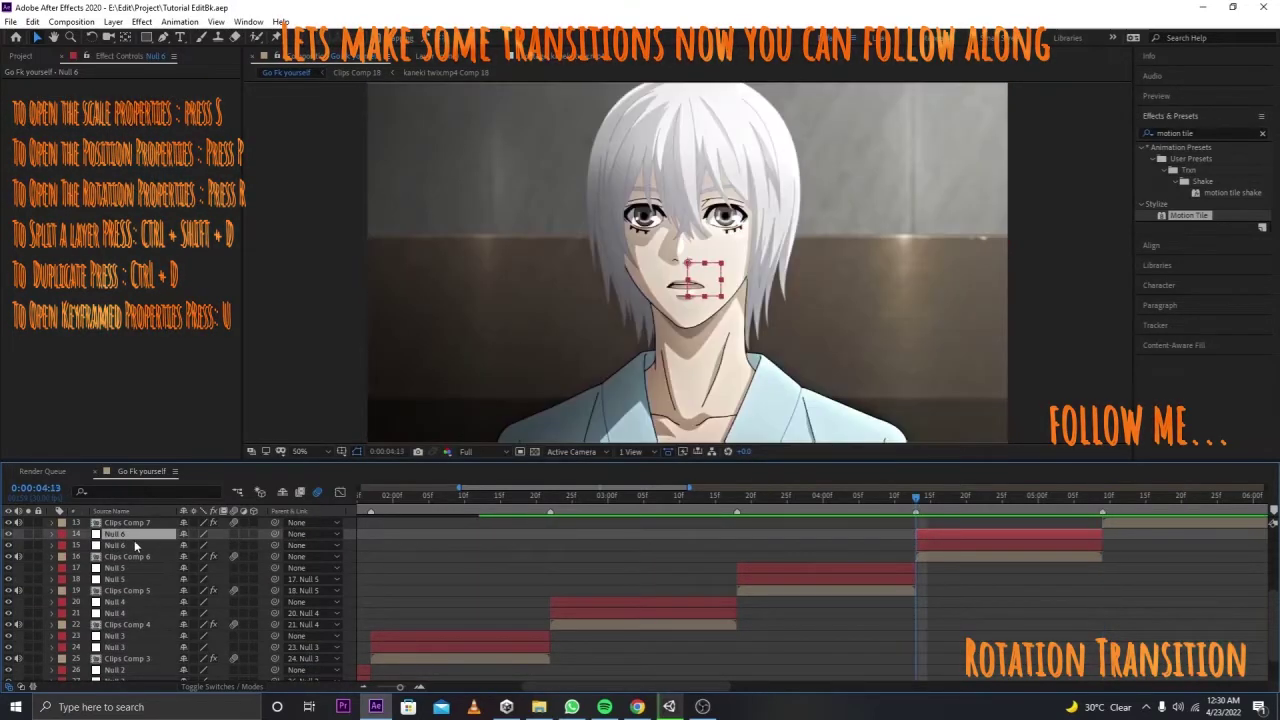
click(386, 546)
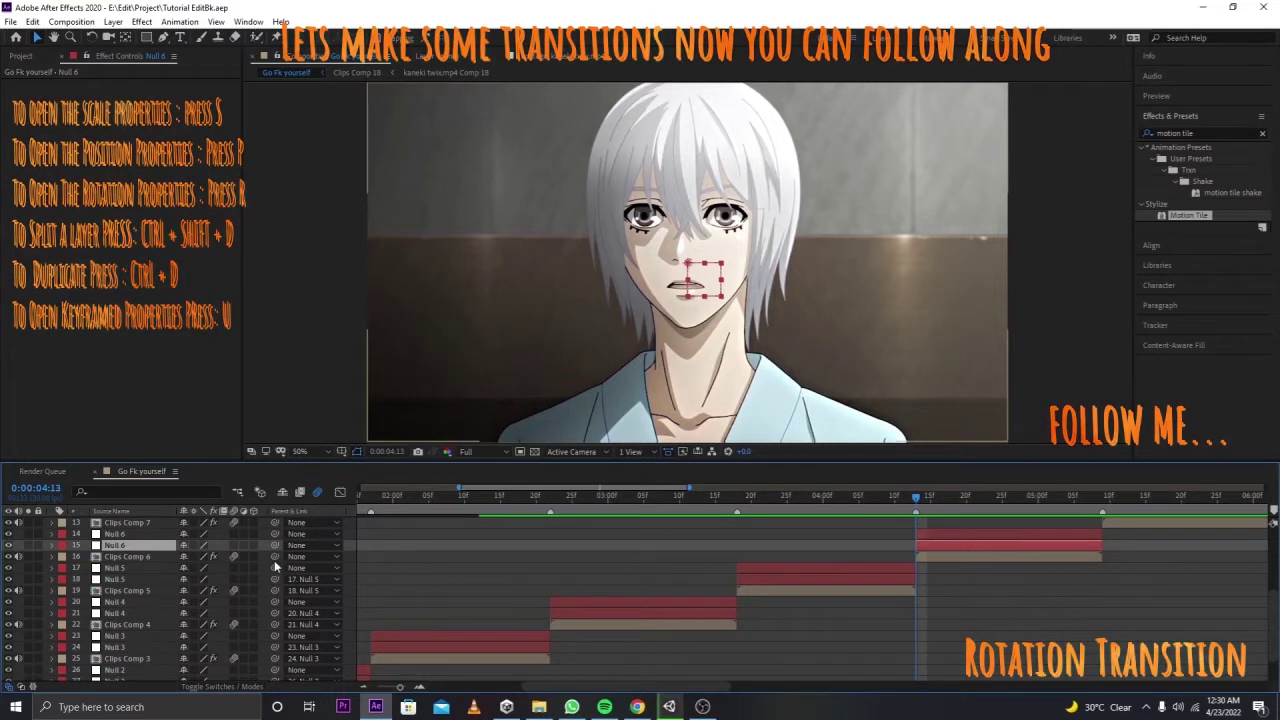
mouse_move(275, 557)
mouse_down()
mouse_move(246, 546)
mouse_move(248, 533)
mouse_up()
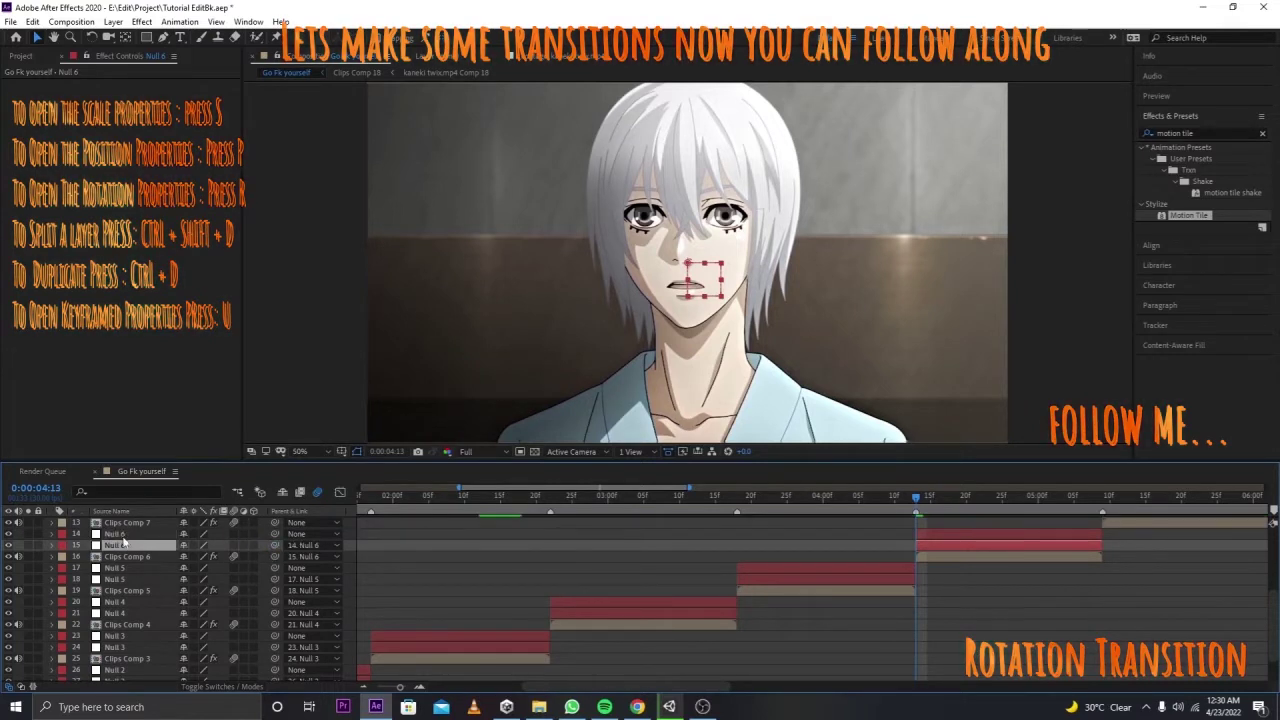
Step: Keyframe the second Null 6's Rotation from -180° to 0° and apply Easy Ease to both keys
key(r)
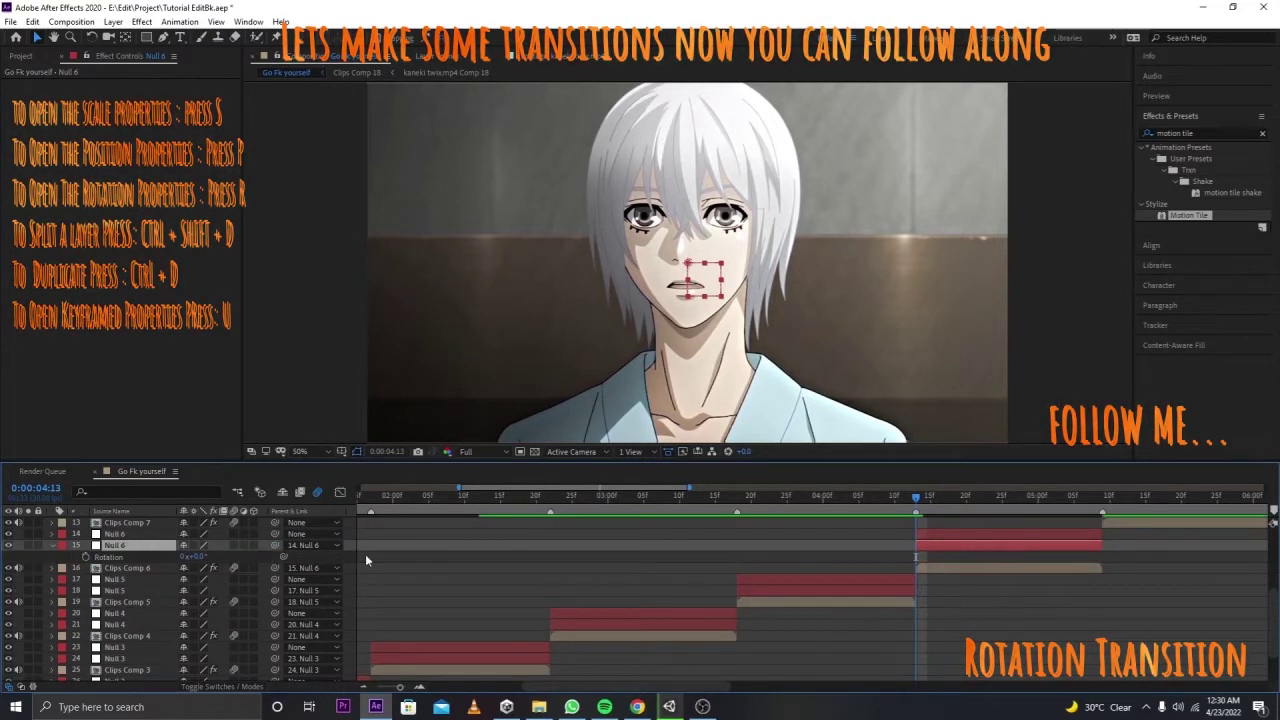
click(110, 557)
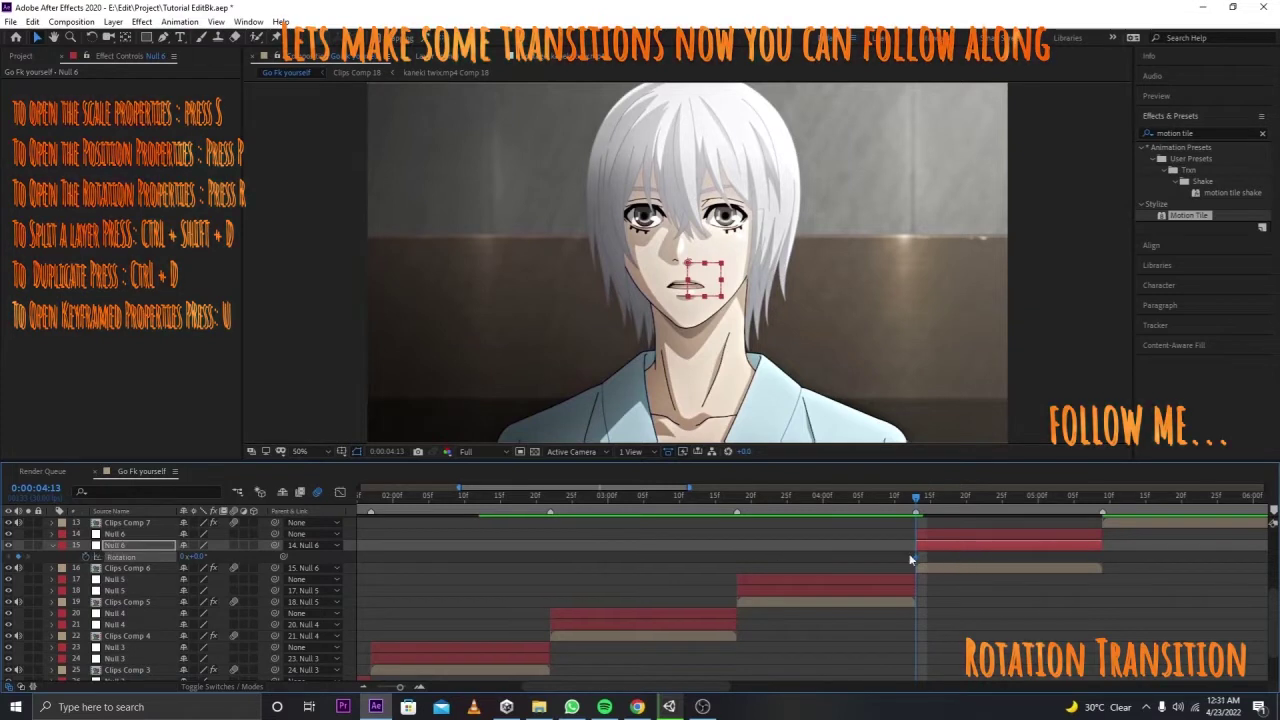
click(203, 557)
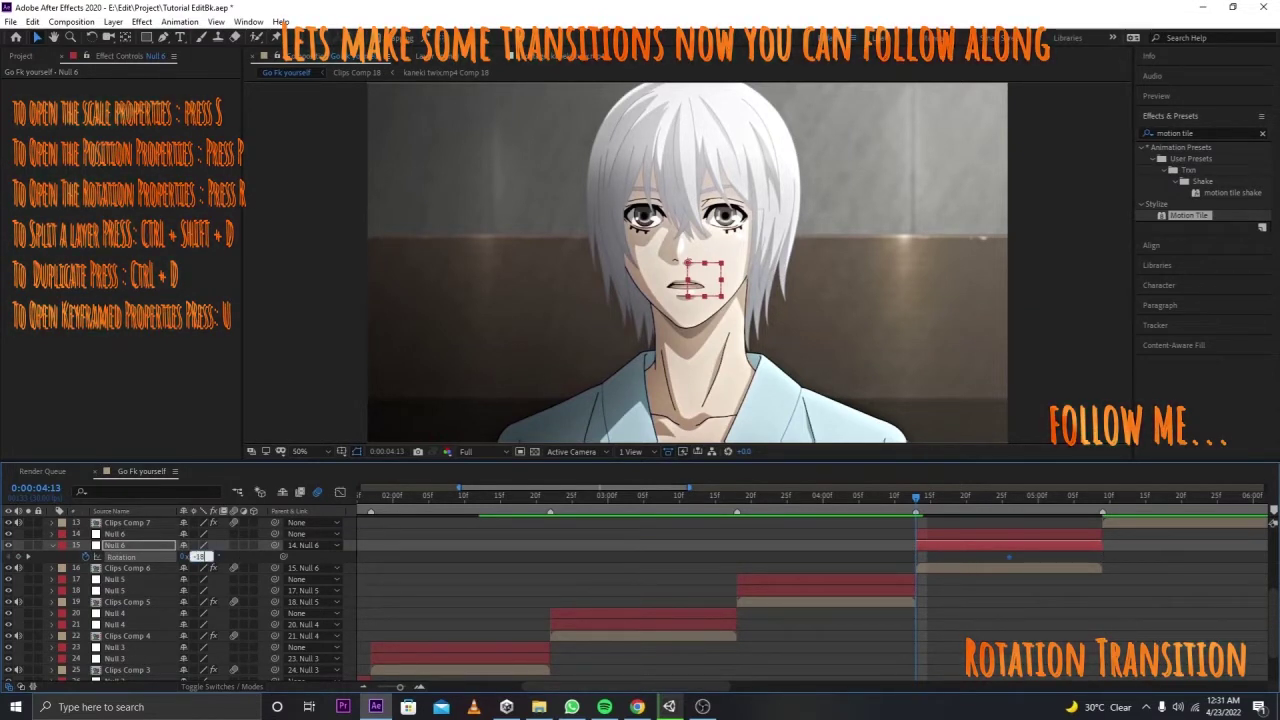
key(Return)
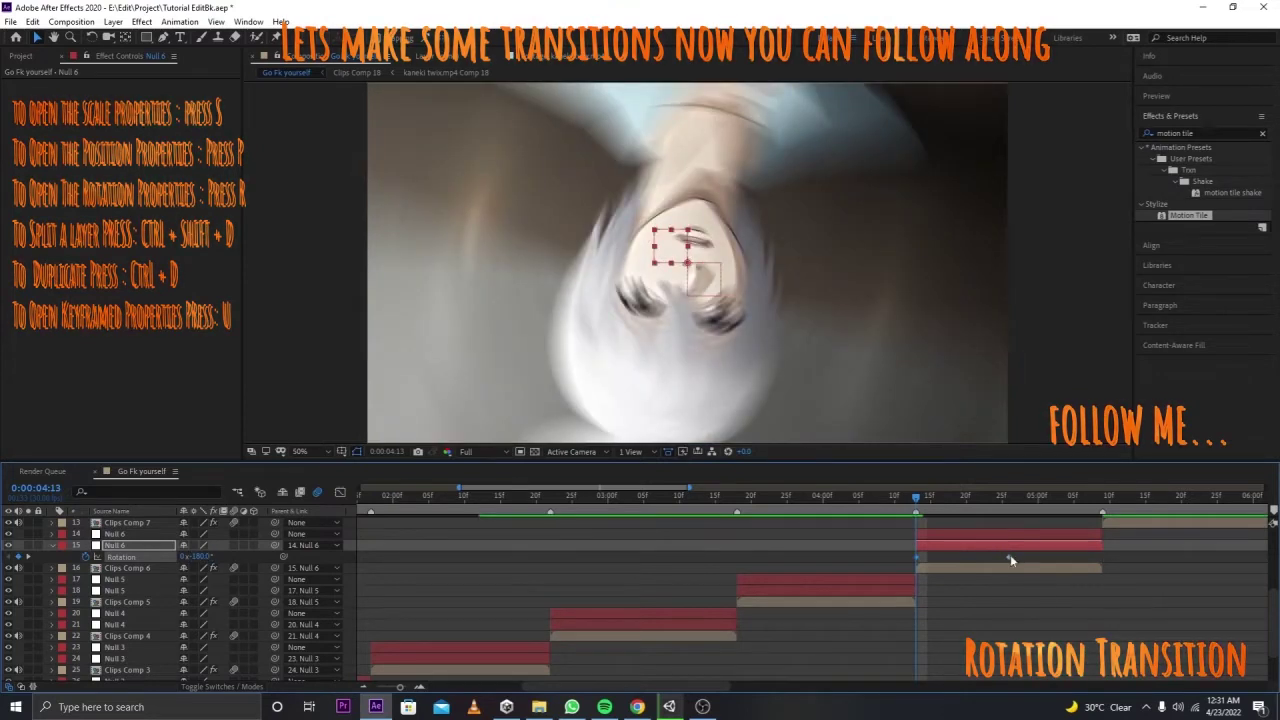
drag(1024, 552, 897, 563)
key(F9)
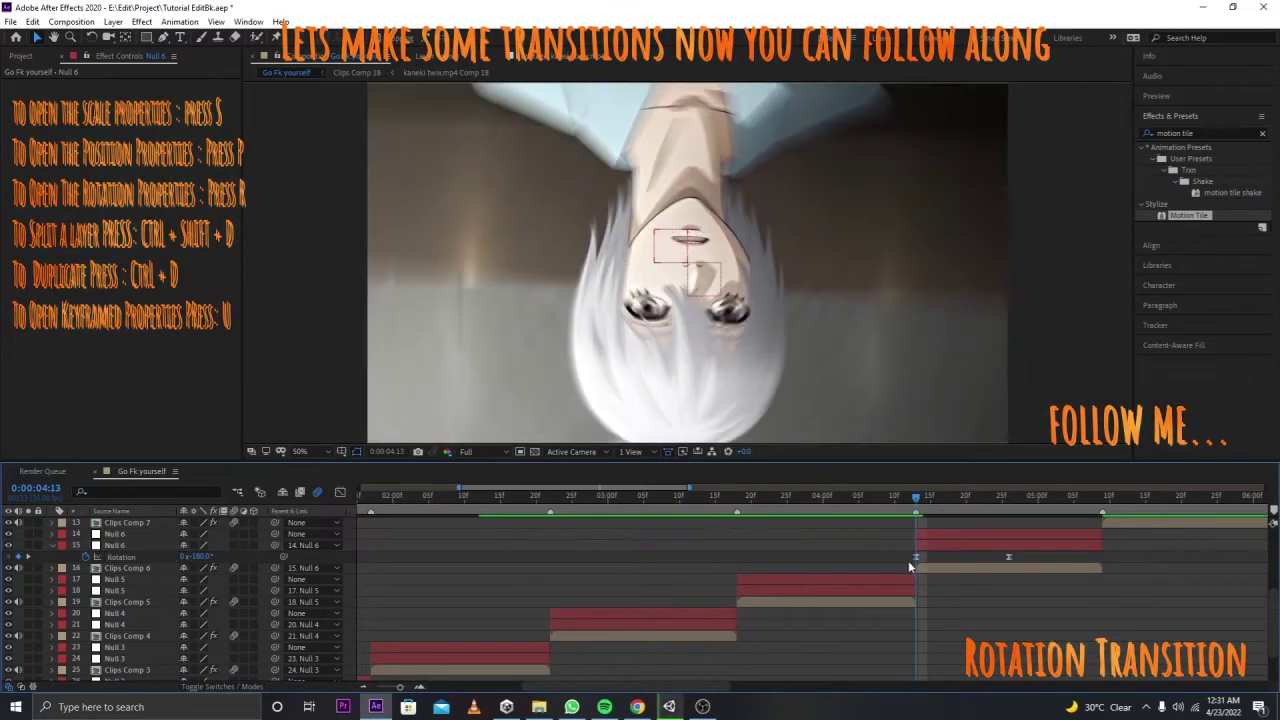
Step: In the speed graph, drag the Rotation handles so the spin starts almost vertically fast
click(913, 557)
click(339, 493)
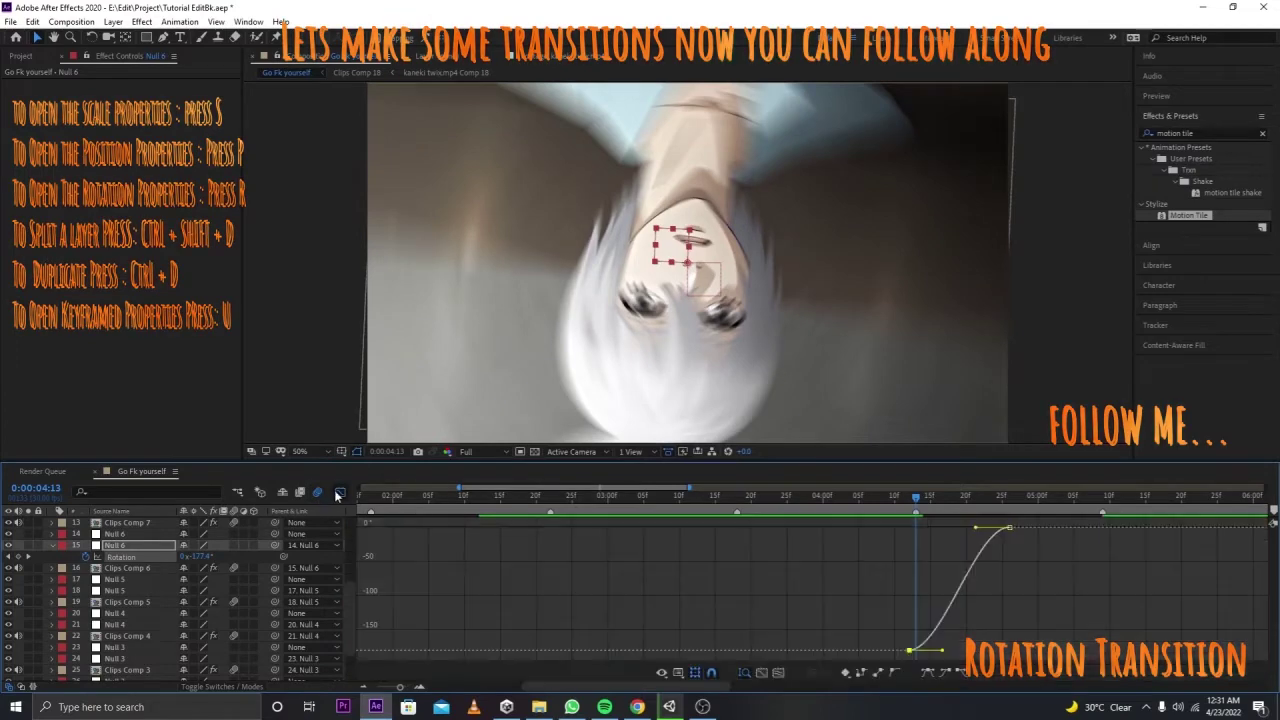
drag(941, 652, 920, 533)
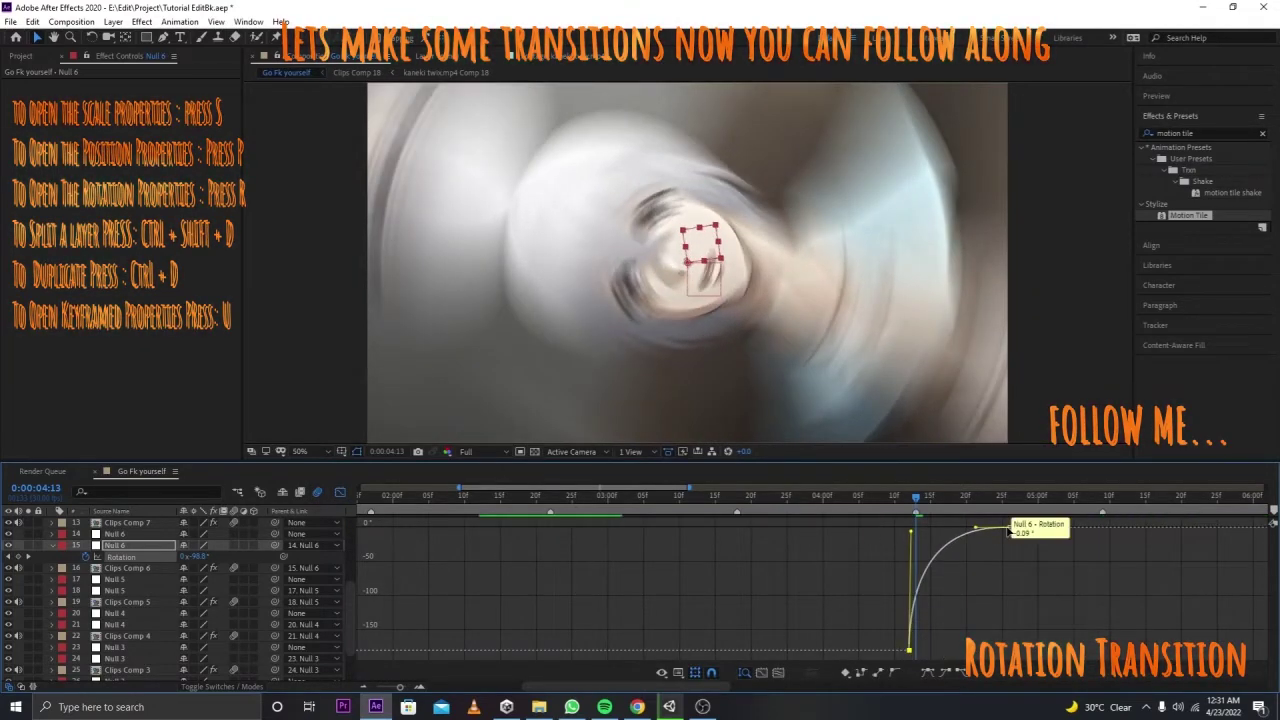
mouse_move(977, 527)
mouse_down()
mouse_move(841, 533)
mouse_move(879, 513)
mouse_move(610, 513)
mouse_move(633, 511)
mouse_up()
click(796, 511)
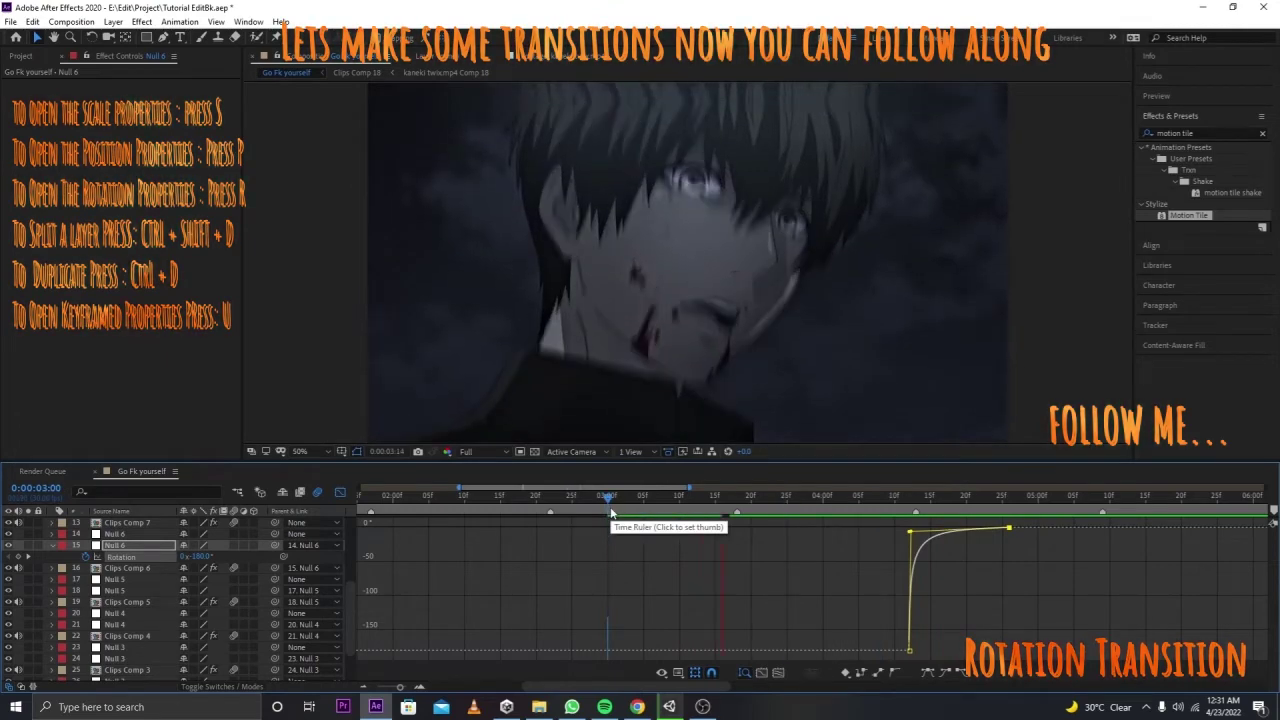
Step: Preview the Null 6 rotation transition, then return to layer bars and scrub through it
key(space)
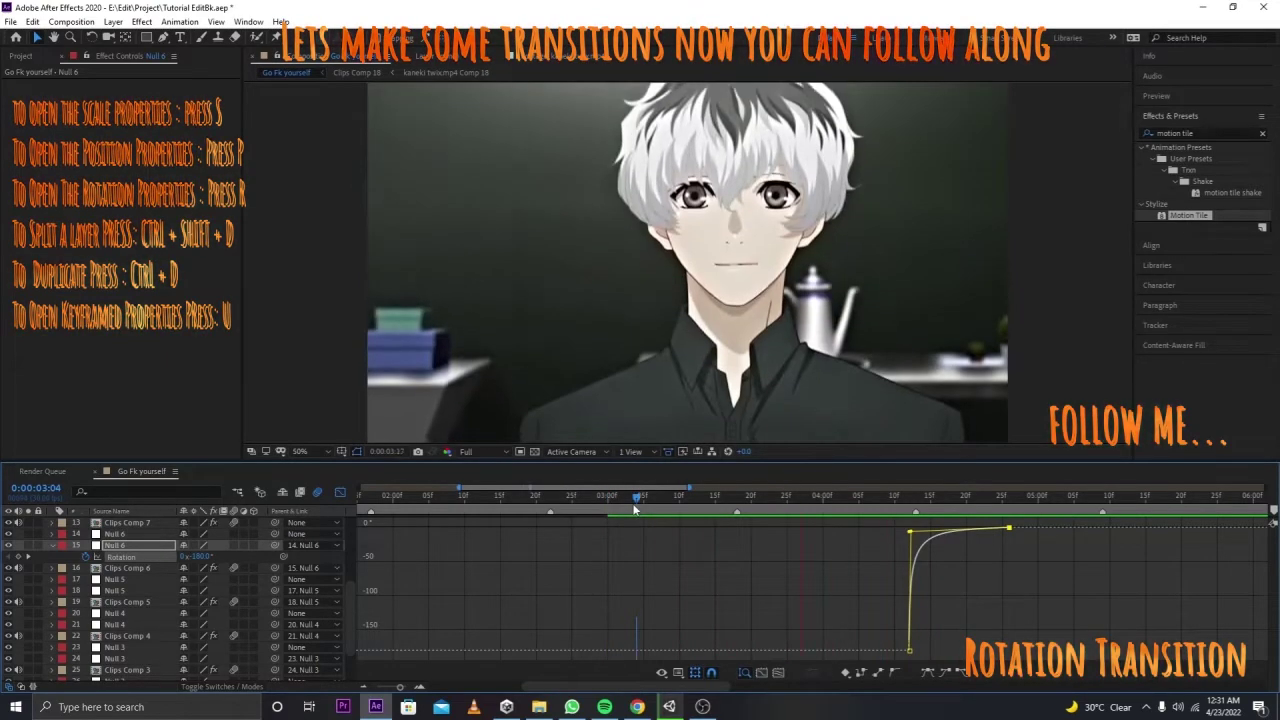
key(space)
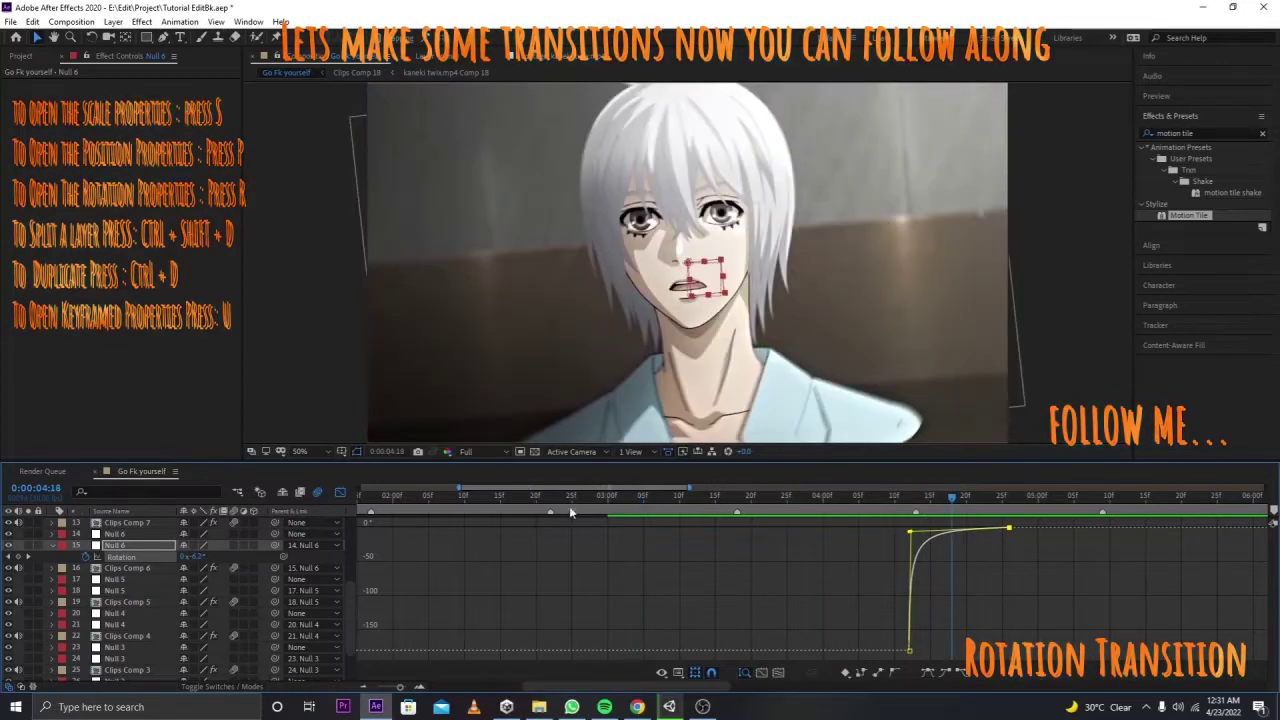
click(339, 490)
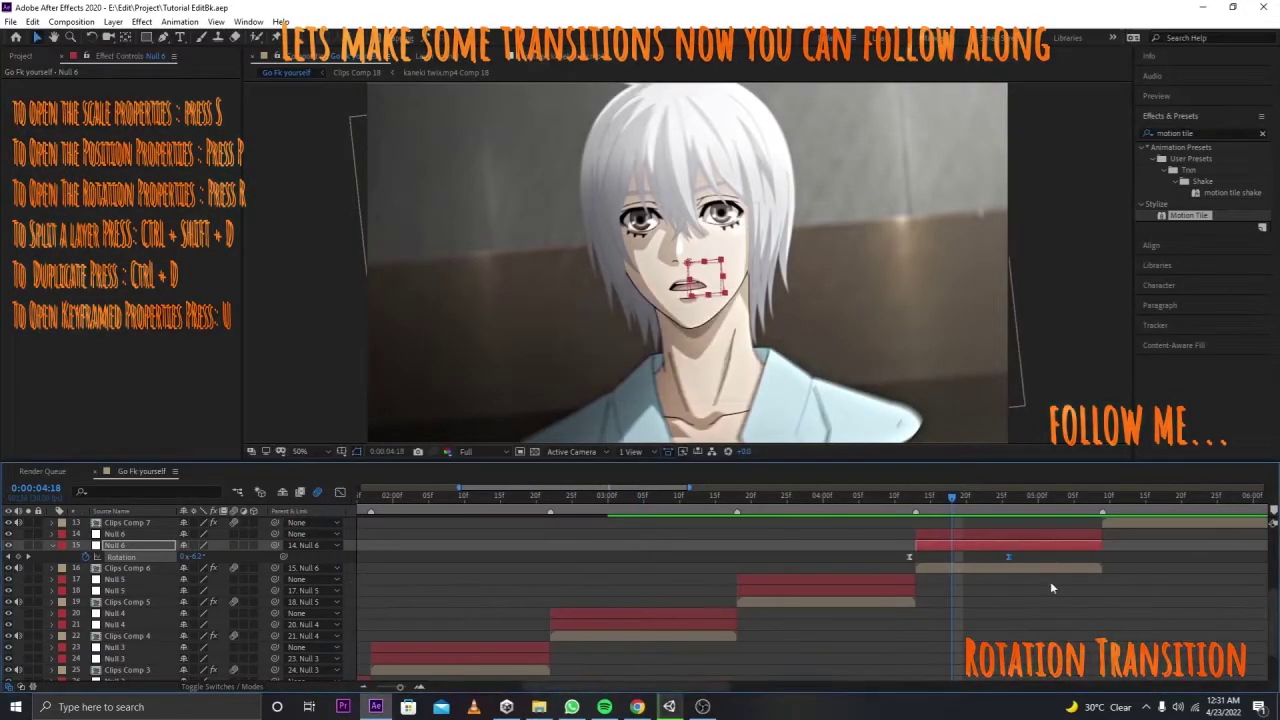
scroll(1050, 581, up, 2)
drag(1015, 497, 1001, 500)
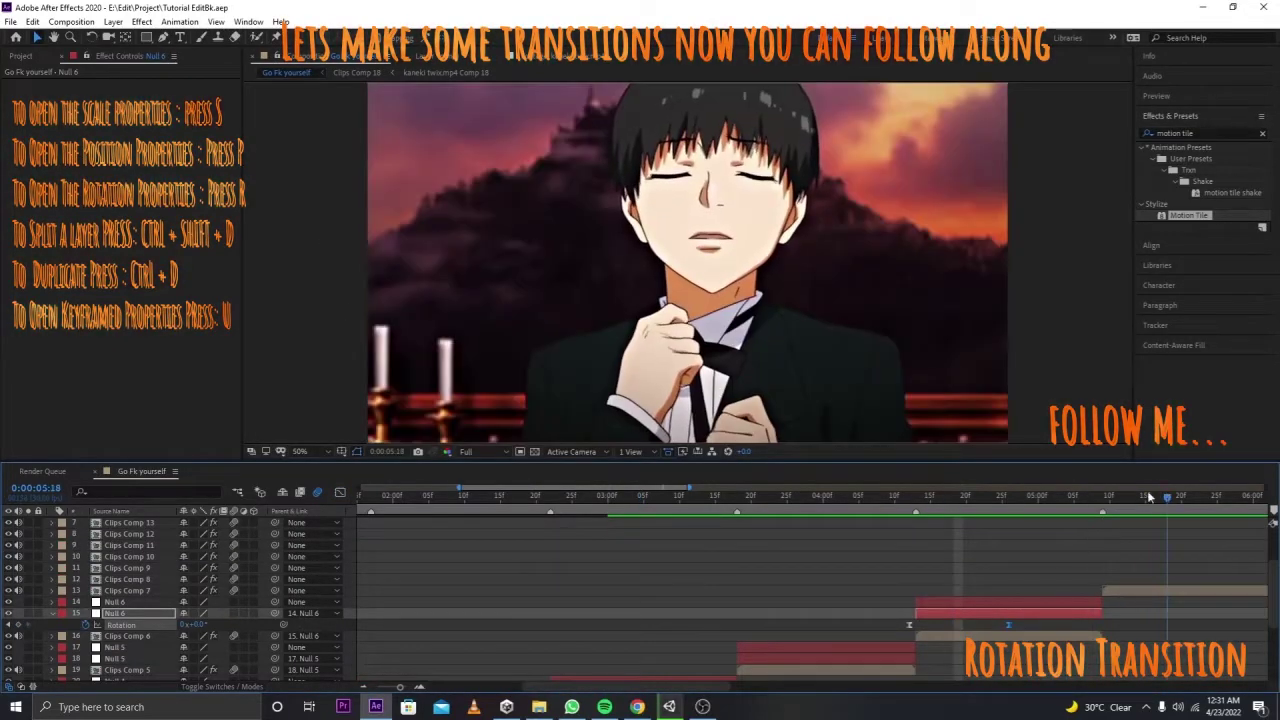
Step: Collapse the second Null 6's properties and move the playhead back to 0:00:04:24
click(1017, 601)
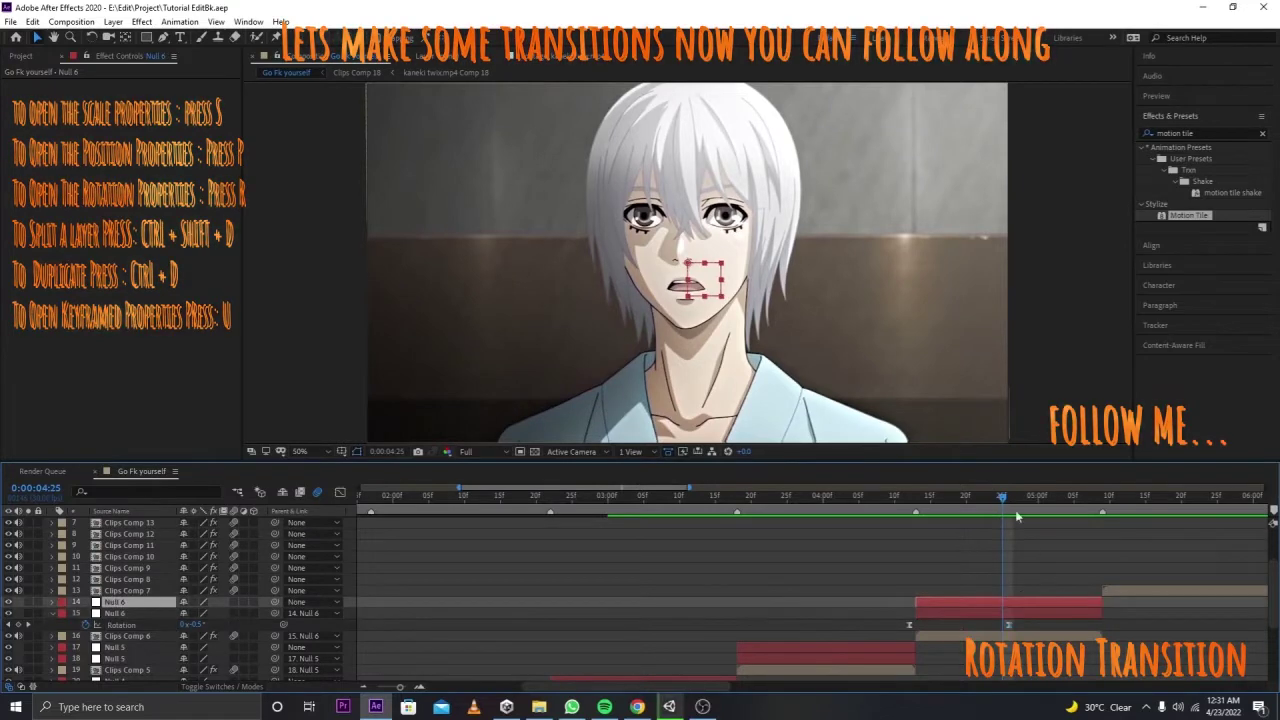
click(965, 614)
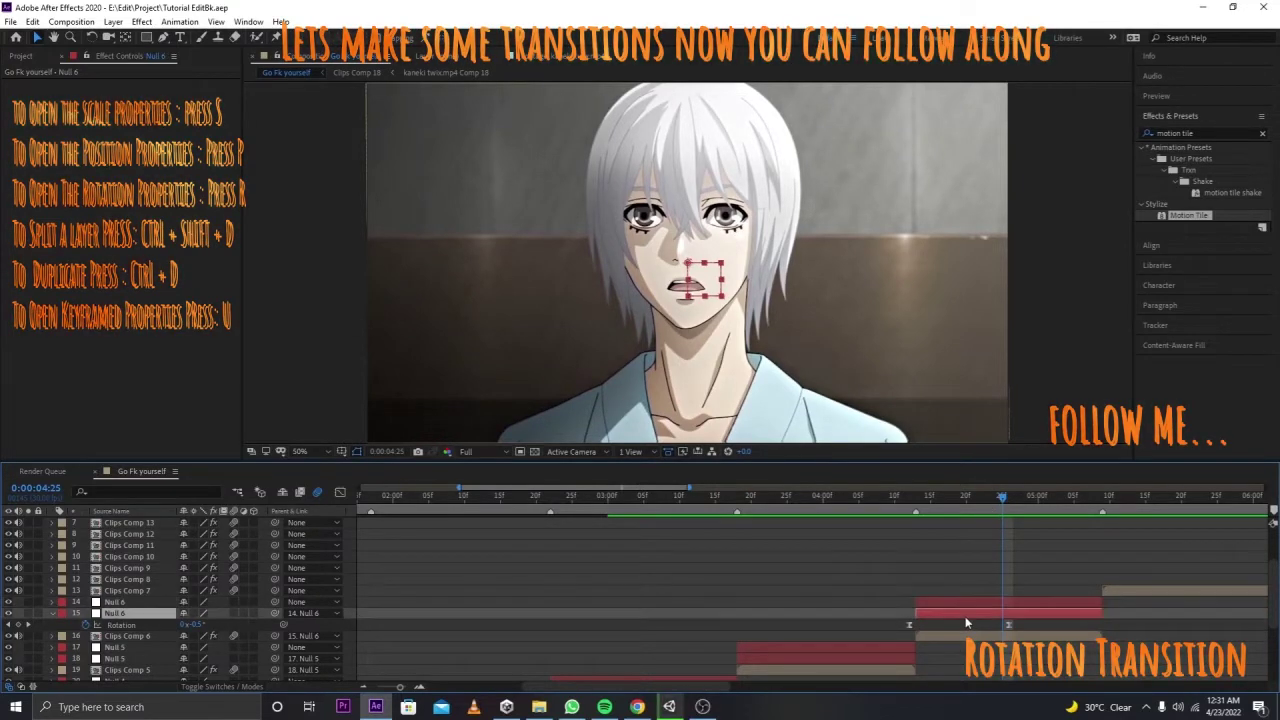
key(r)
drag(1038, 500, 997, 518)
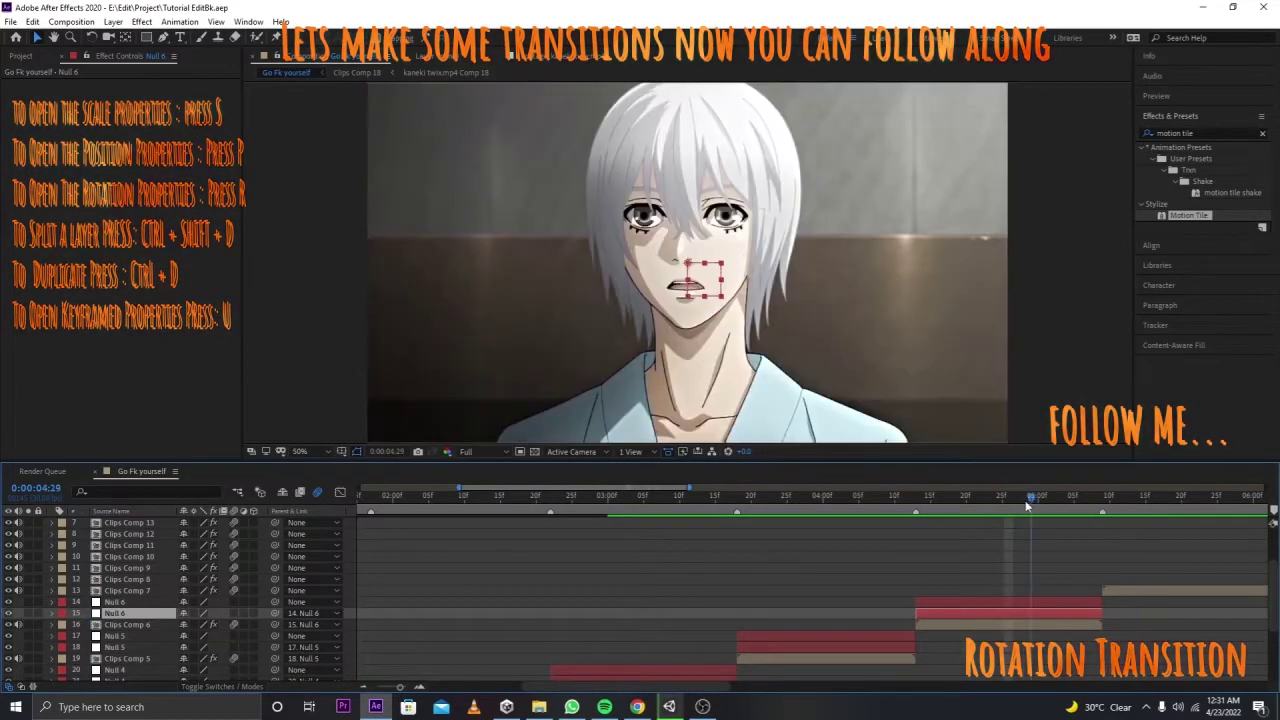
Step: Show the first Null 6's Position, Rotation and Scale, and separate Position into X and Y
click(1003, 604)
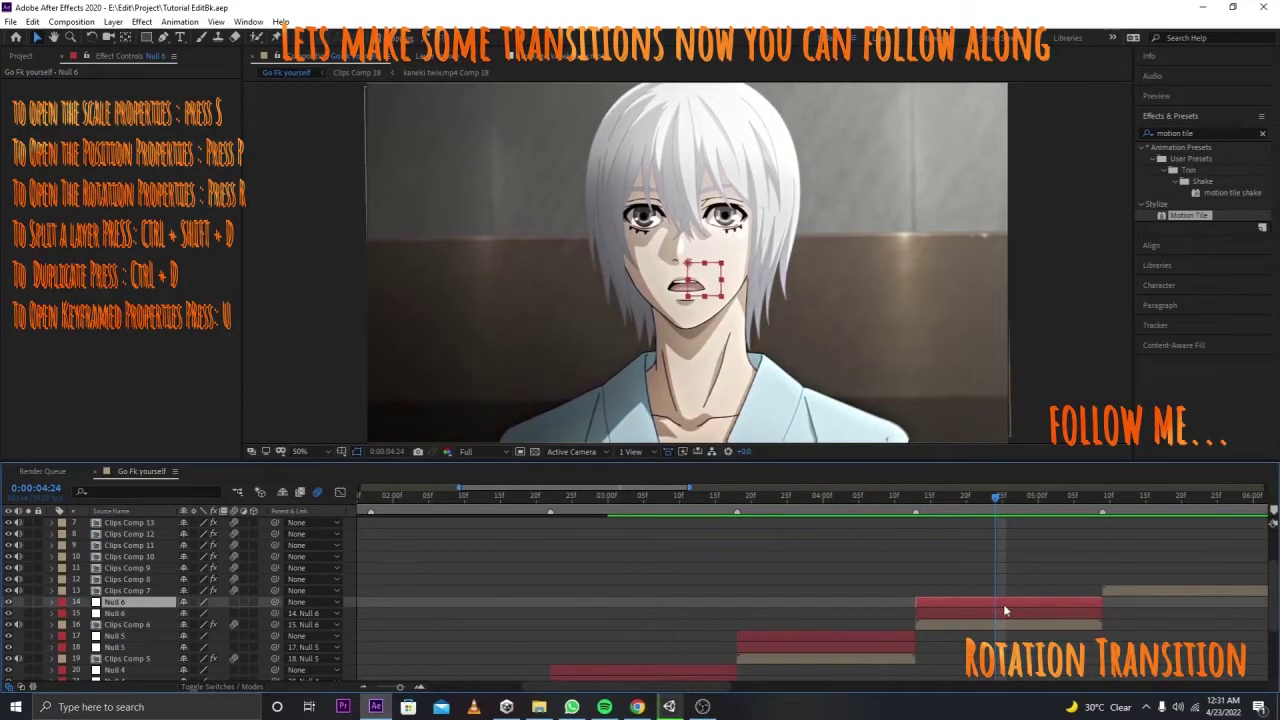
key(p)
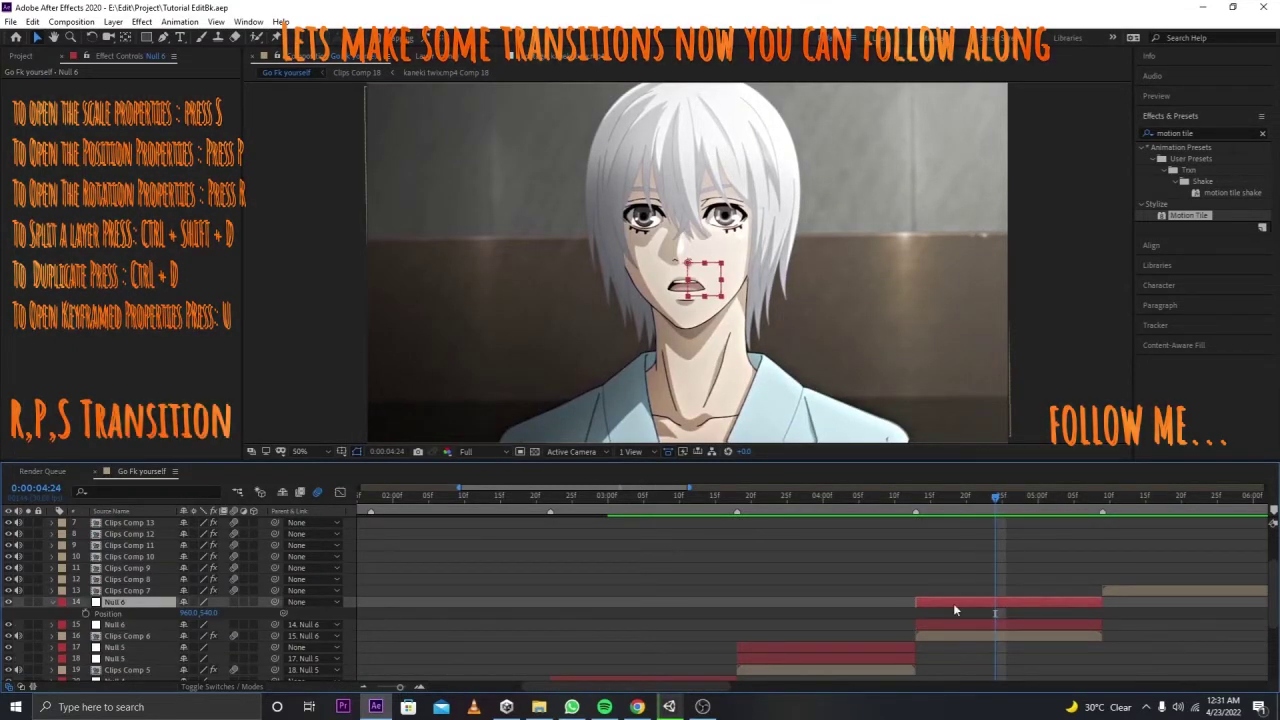
key(shift+r)
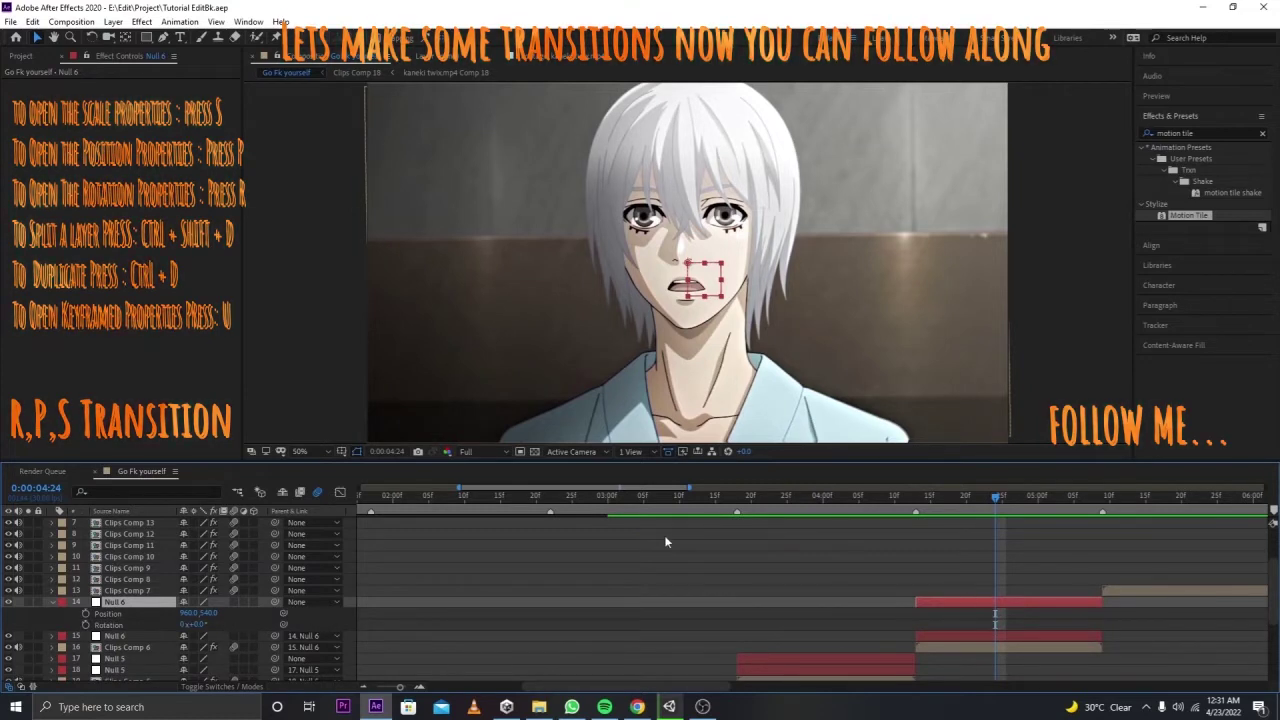
key(shift+s)
right_click(126, 611)
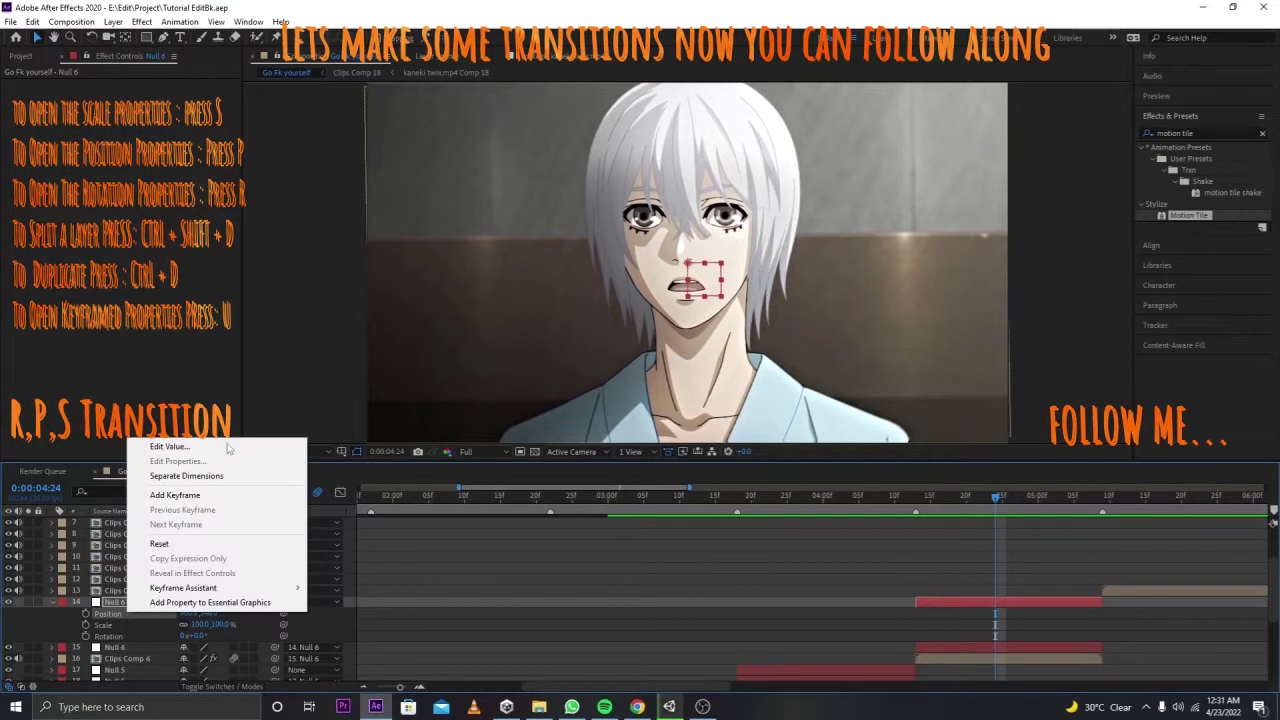
click(185, 476)
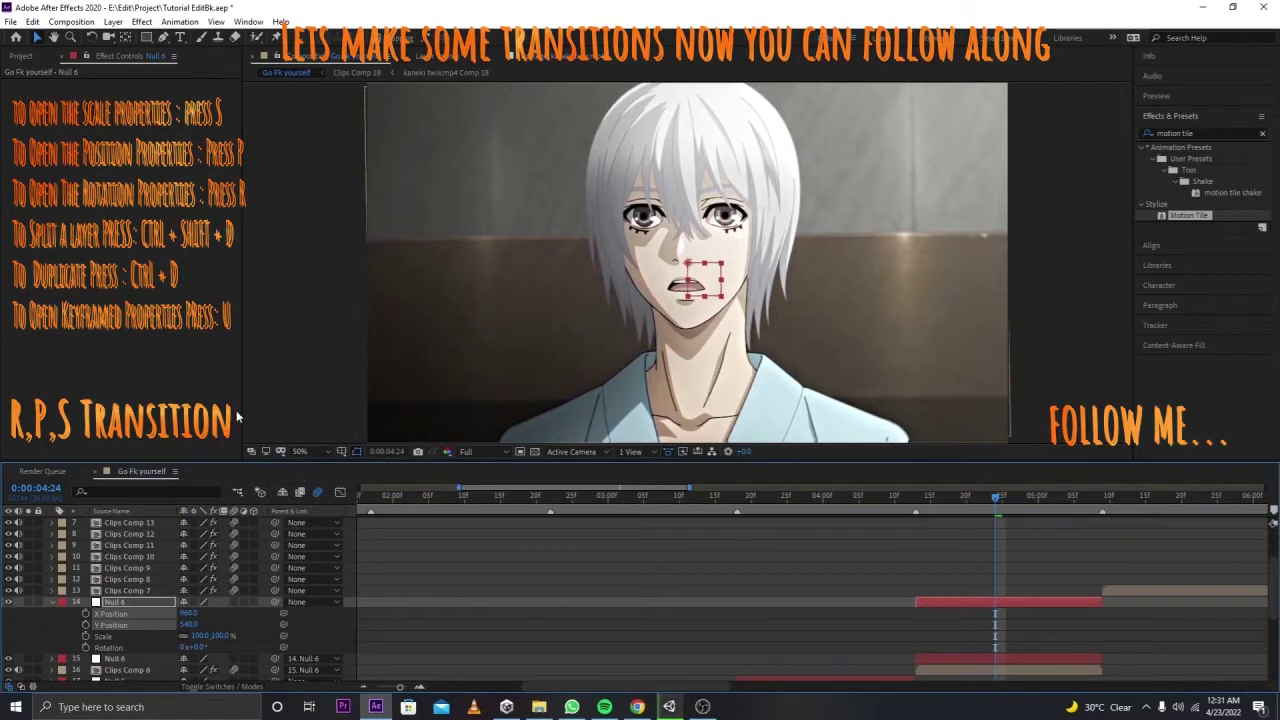
Step: Set starting X Position, Scale and Rotation keyframes at 0:00:04:24, then advance the playhead
click(85, 636)
click(85, 613)
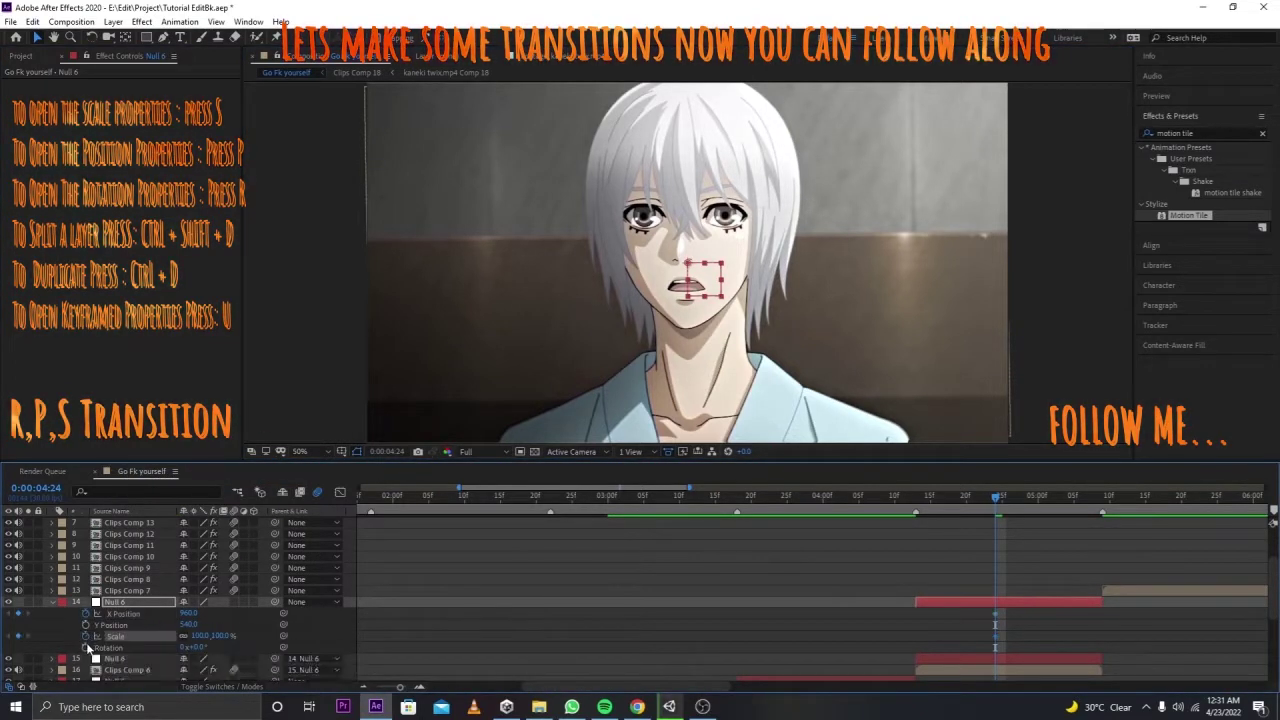
click(86, 647)
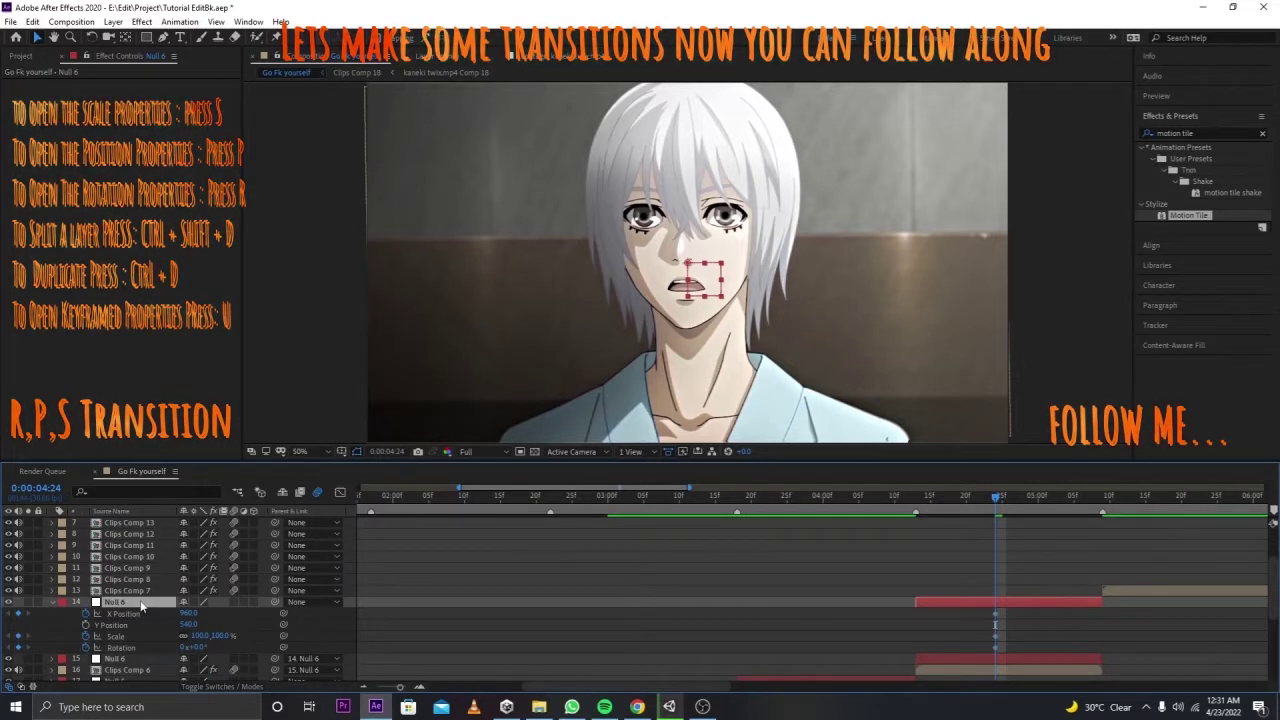
key(u)
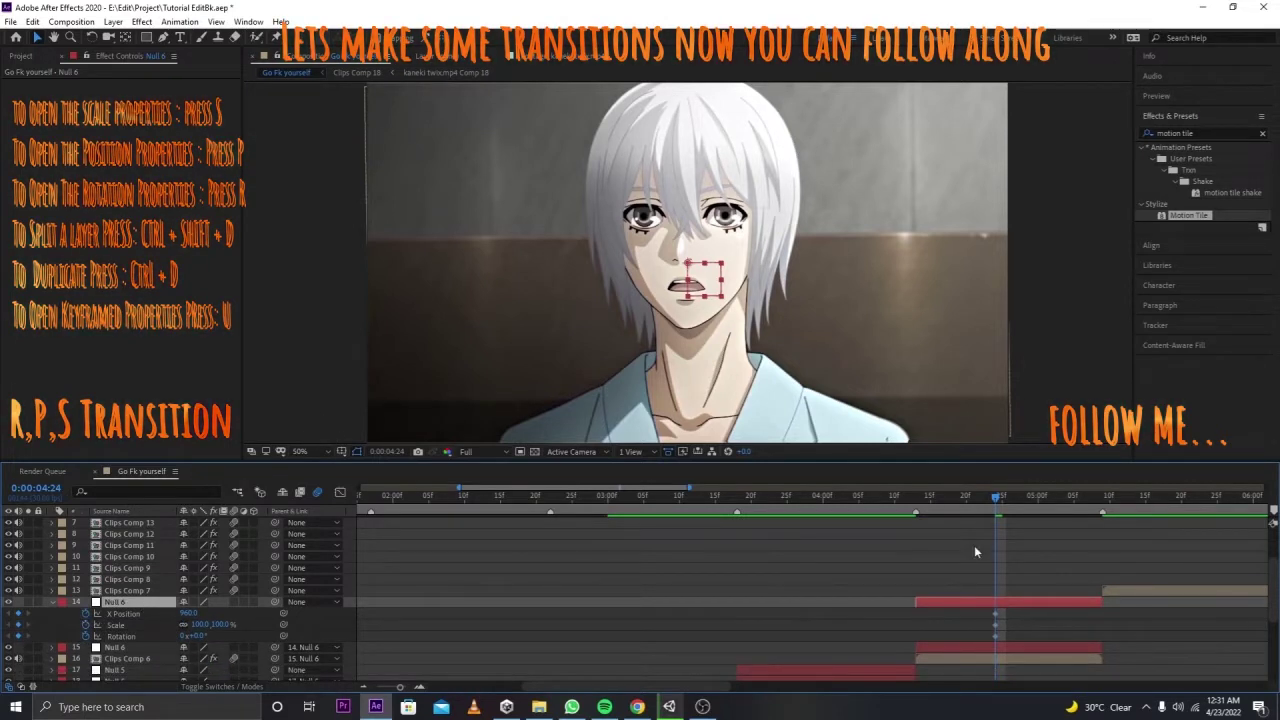
key(space)
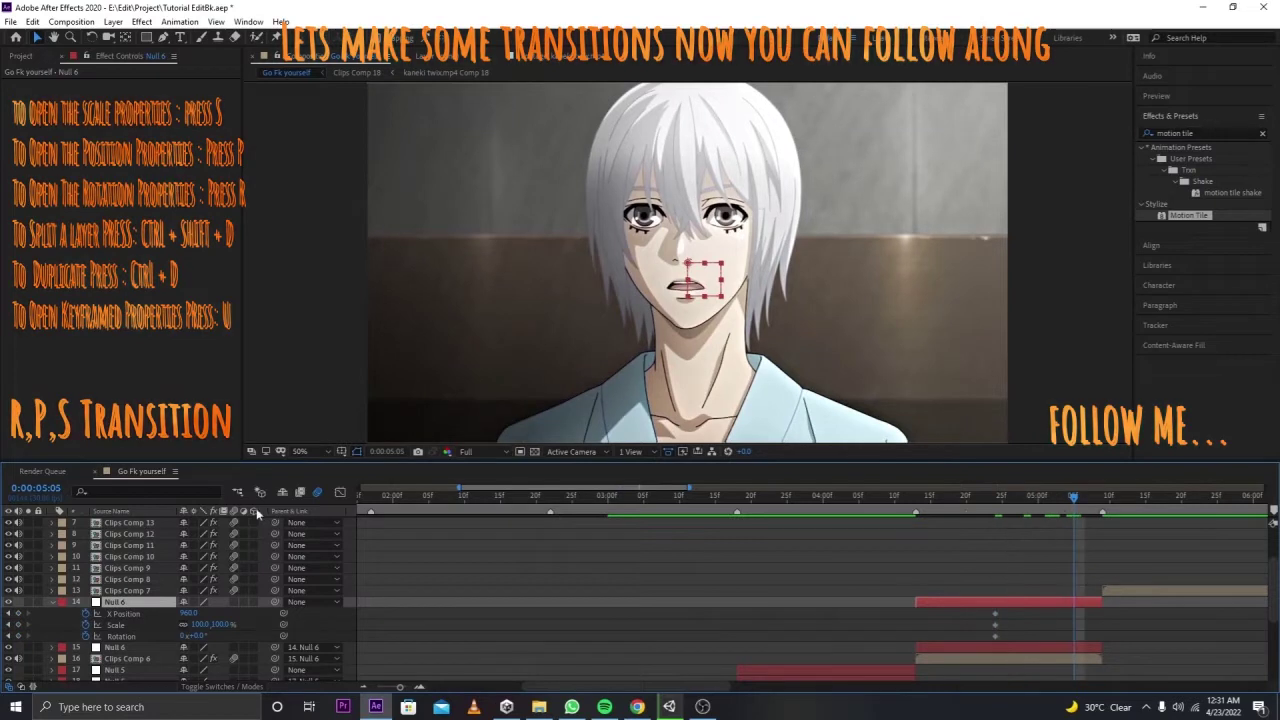
Step: At 0:00:05:05, raise Null 6's X Position, add Scale and Rotation keys, and align the Y key
click(295, 418)
drag(185, 620, 298, 601)
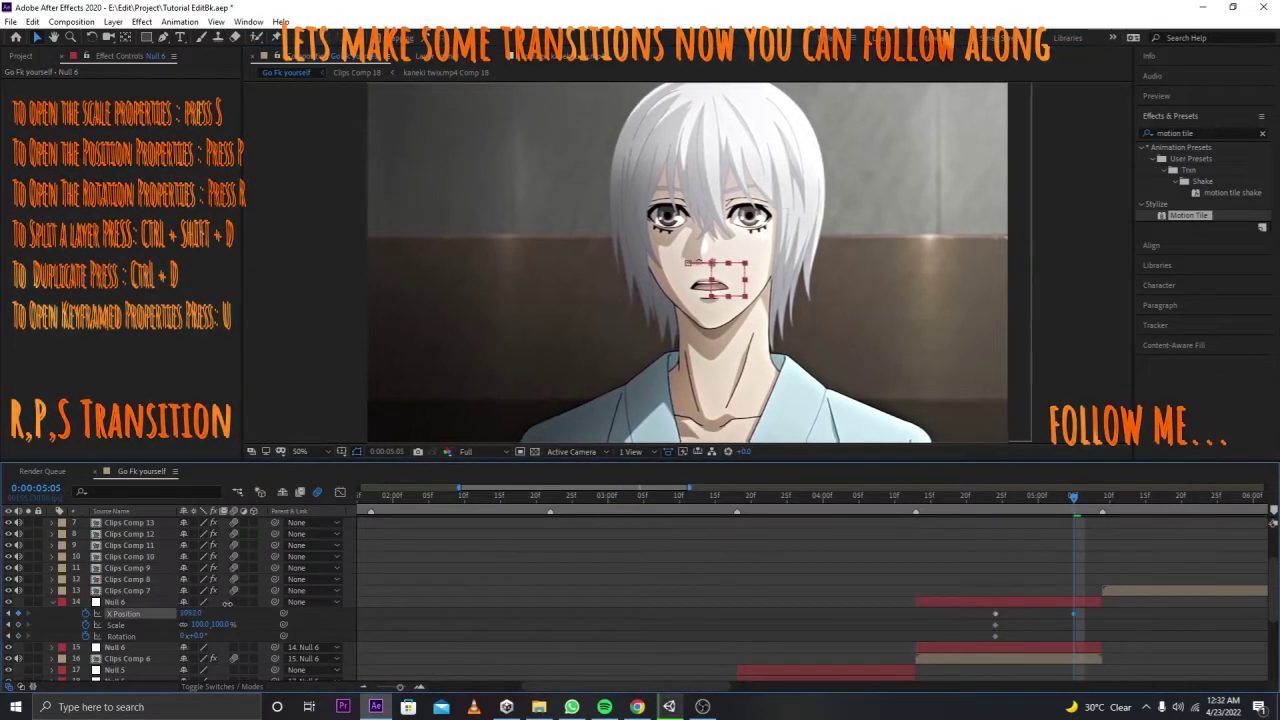
click(298, 601)
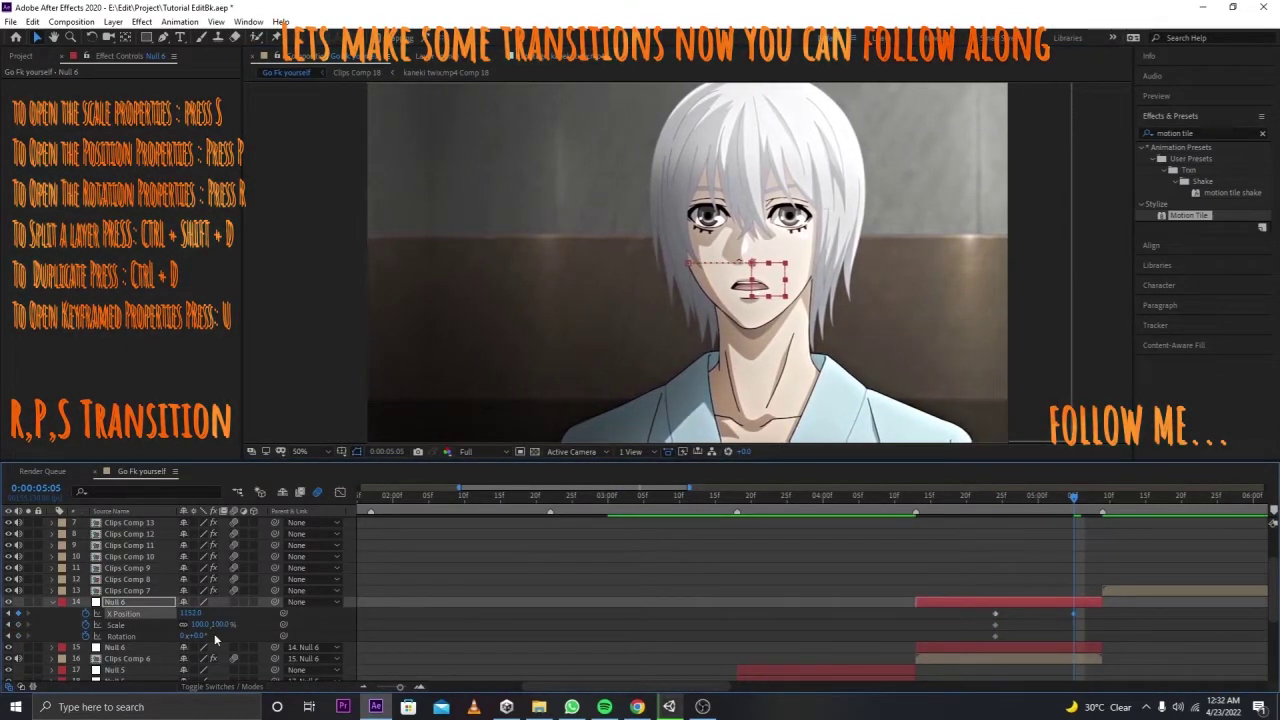
mouse_move(222, 624)
mouse_down()
mouse_move(246, 634)
mouse_move(192, 613)
mouse_up()
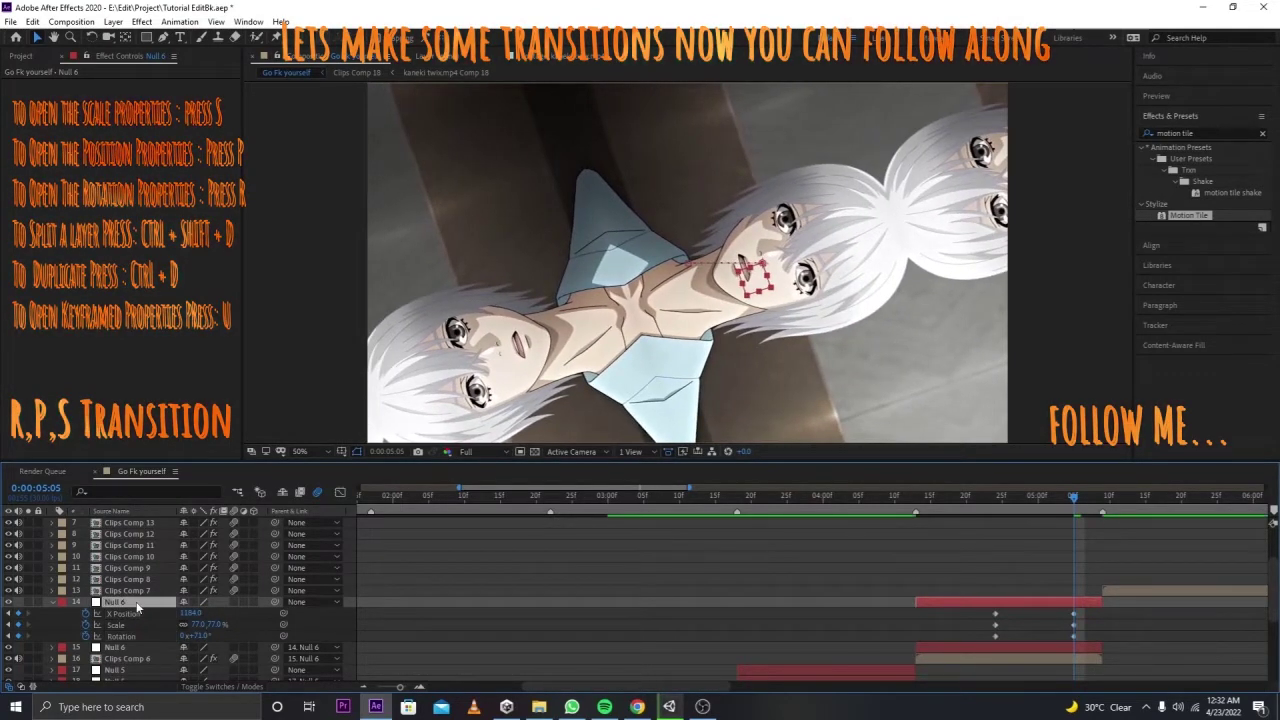
click(134, 607)
key(p)
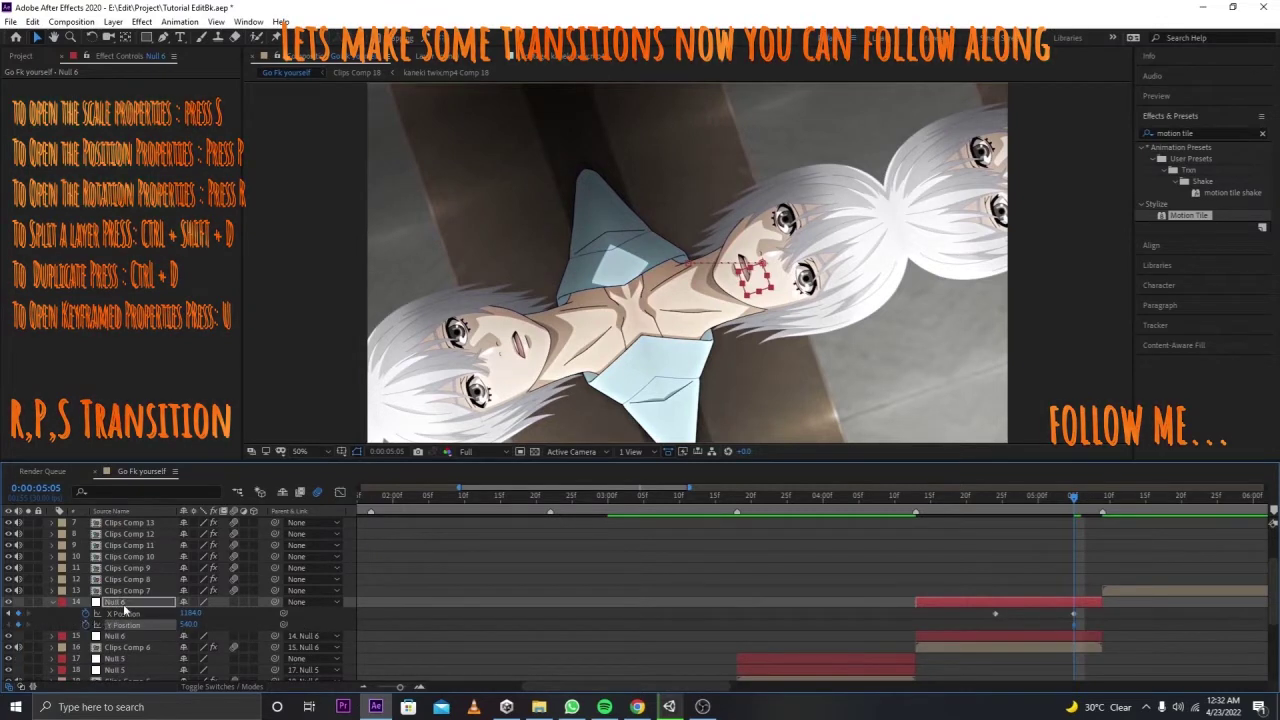
key(u)
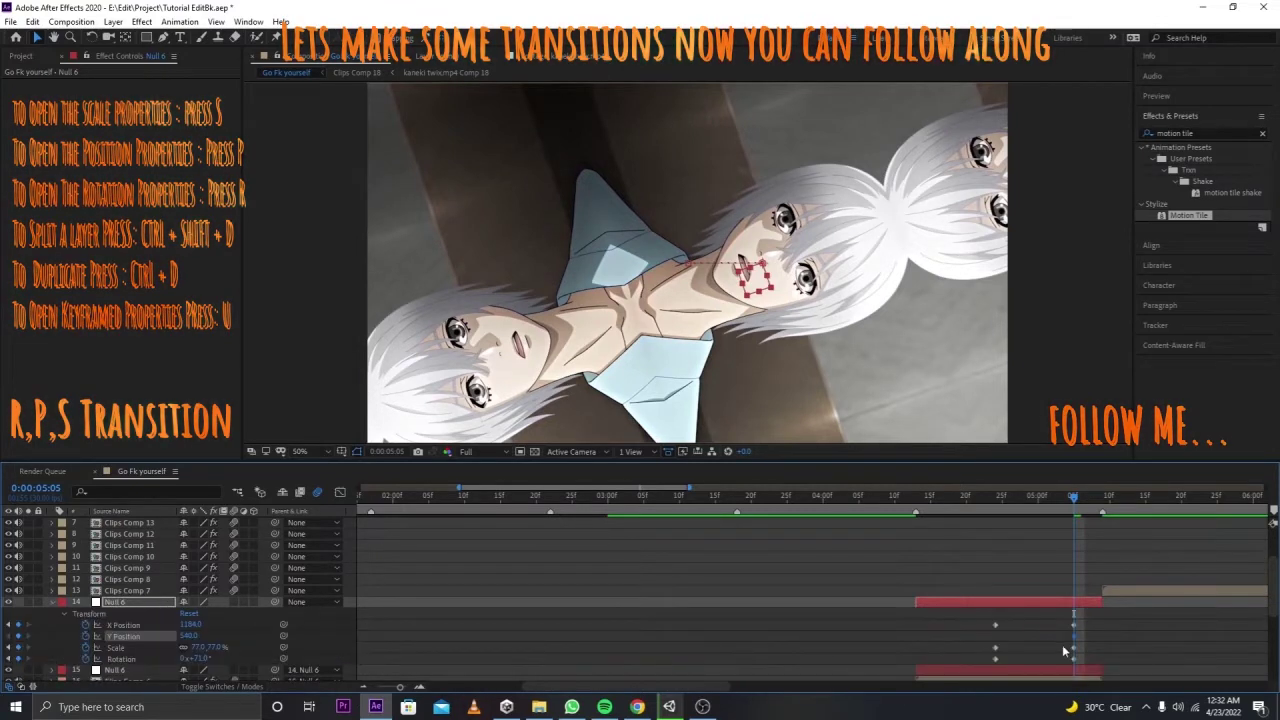
drag(1072, 636, 995, 636)
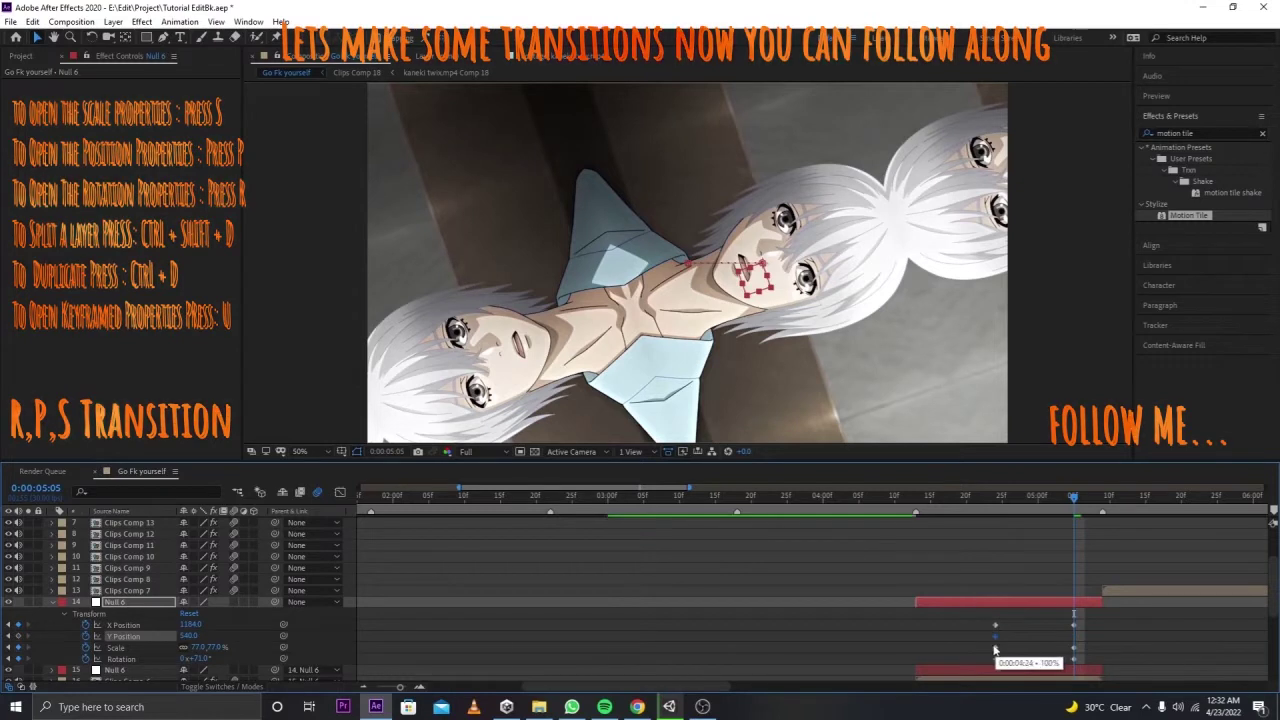
Step: Set Y Position 925, shrink Scale to 40%, Rotation about 133°, then Easy Ease all keyframes
click(323, 409)
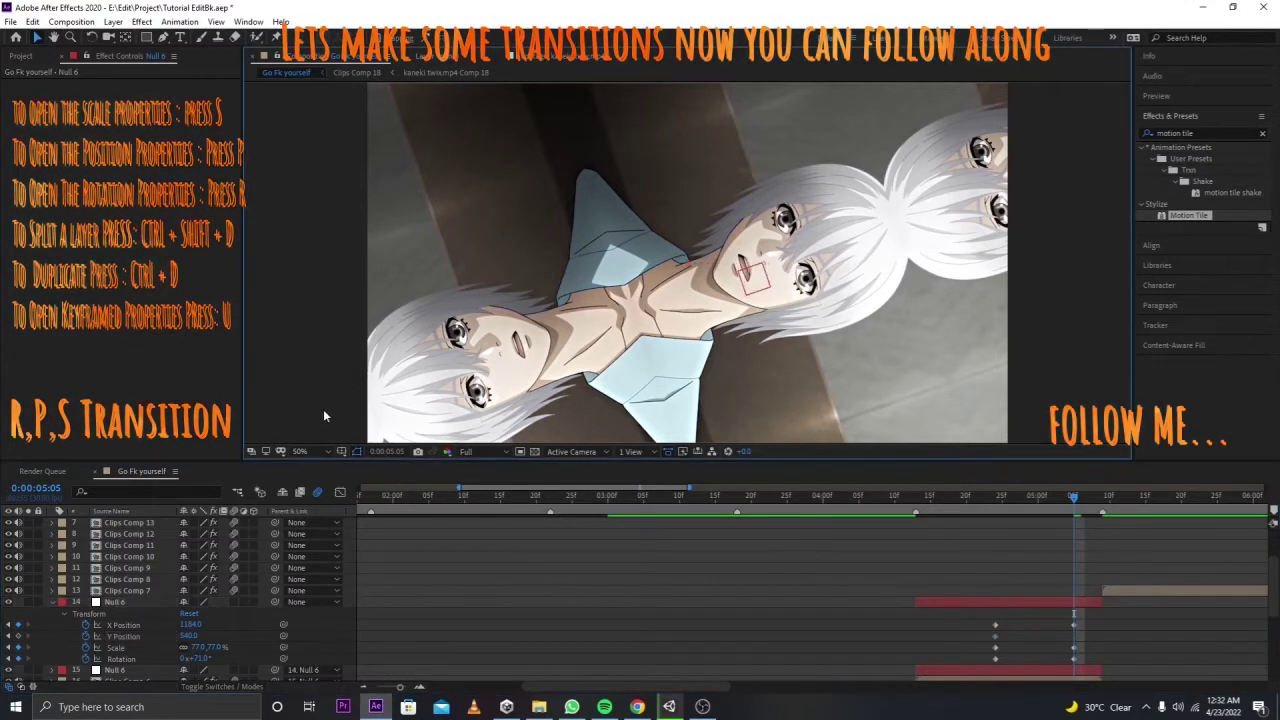
click(193, 636)
drag(193, 636, 312, 633)
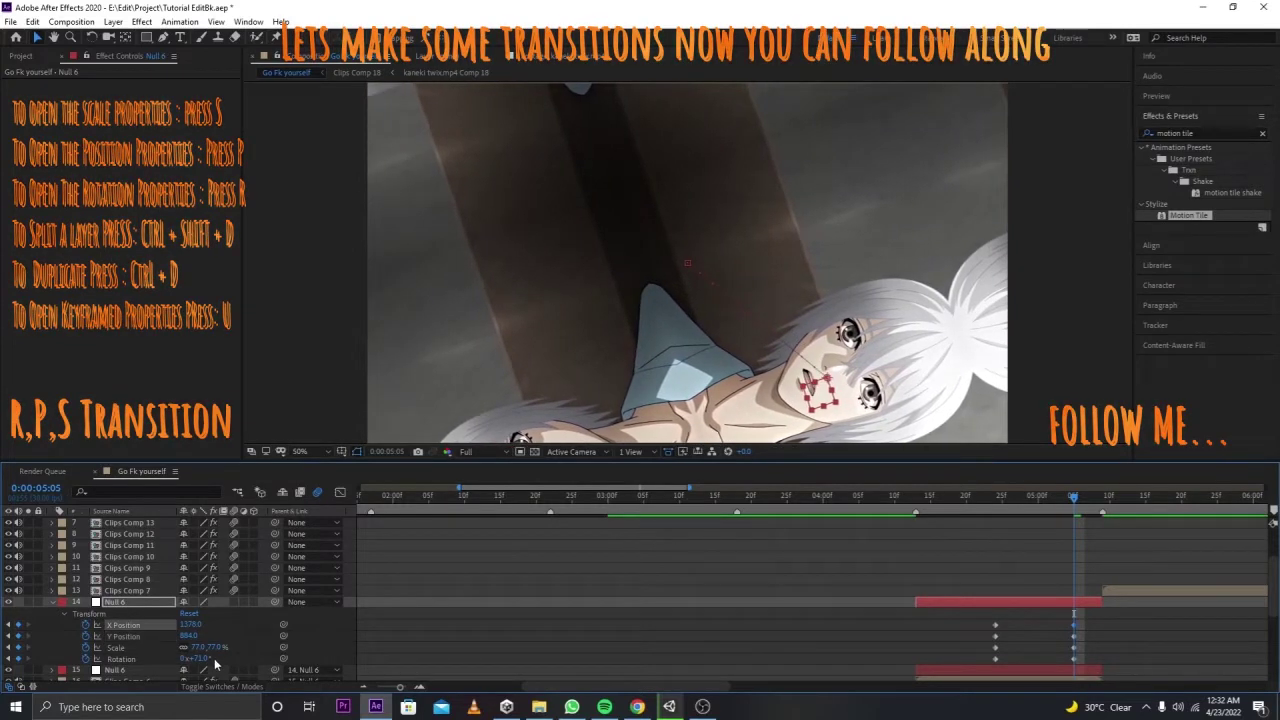
mouse_move(214, 648)
mouse_down()
mouse_move(183, 648)
mouse_move(250, 657)
mouse_move(238, 657)
mouse_up()
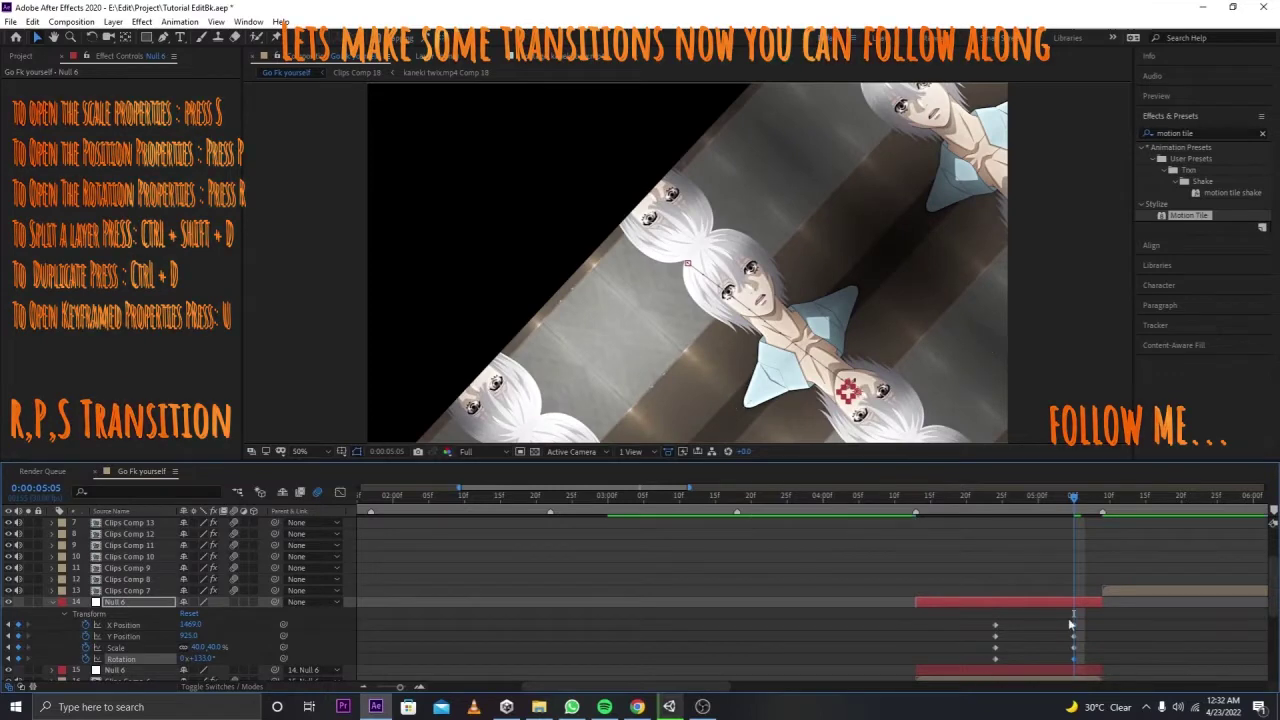
mouse_move(1069, 620)
mouse_down()
mouse_move(1093, 654)
mouse_move(1107, 641)
mouse_move(1095, 669)
mouse_move(1109, 628)
mouse_up()
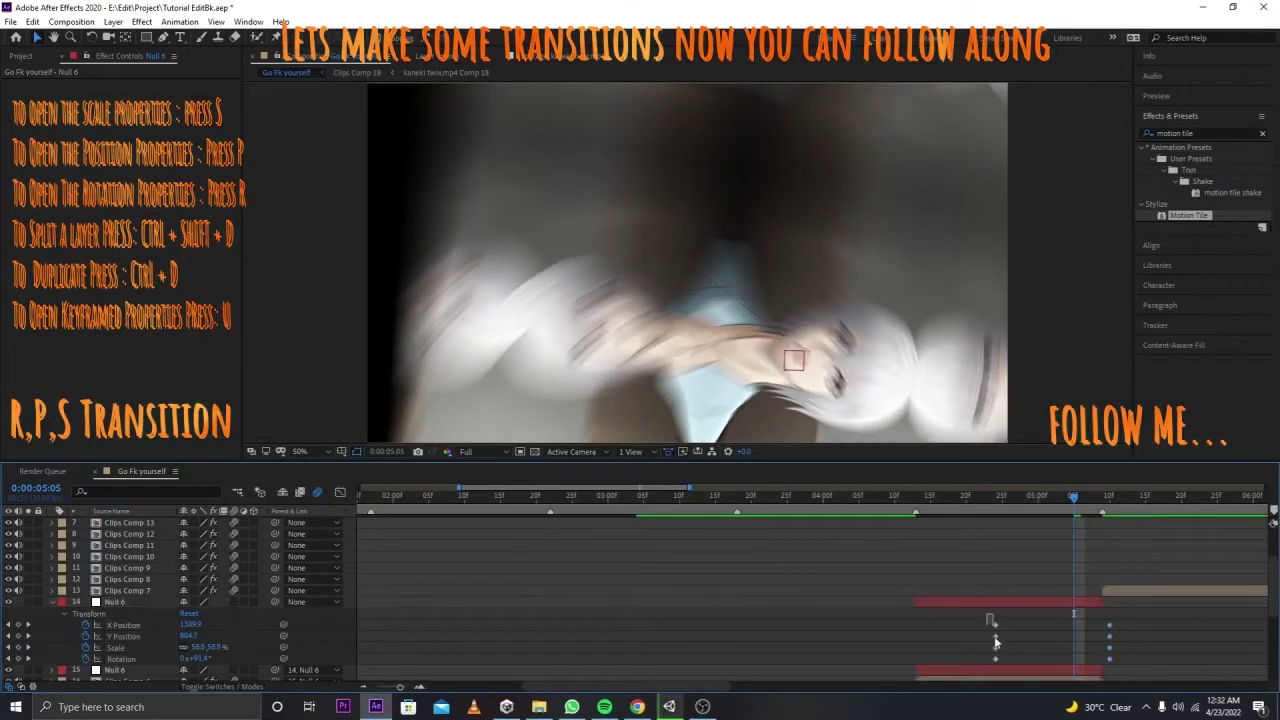
drag(985, 615, 1120, 665)
key(F9)
click(1082, 497)
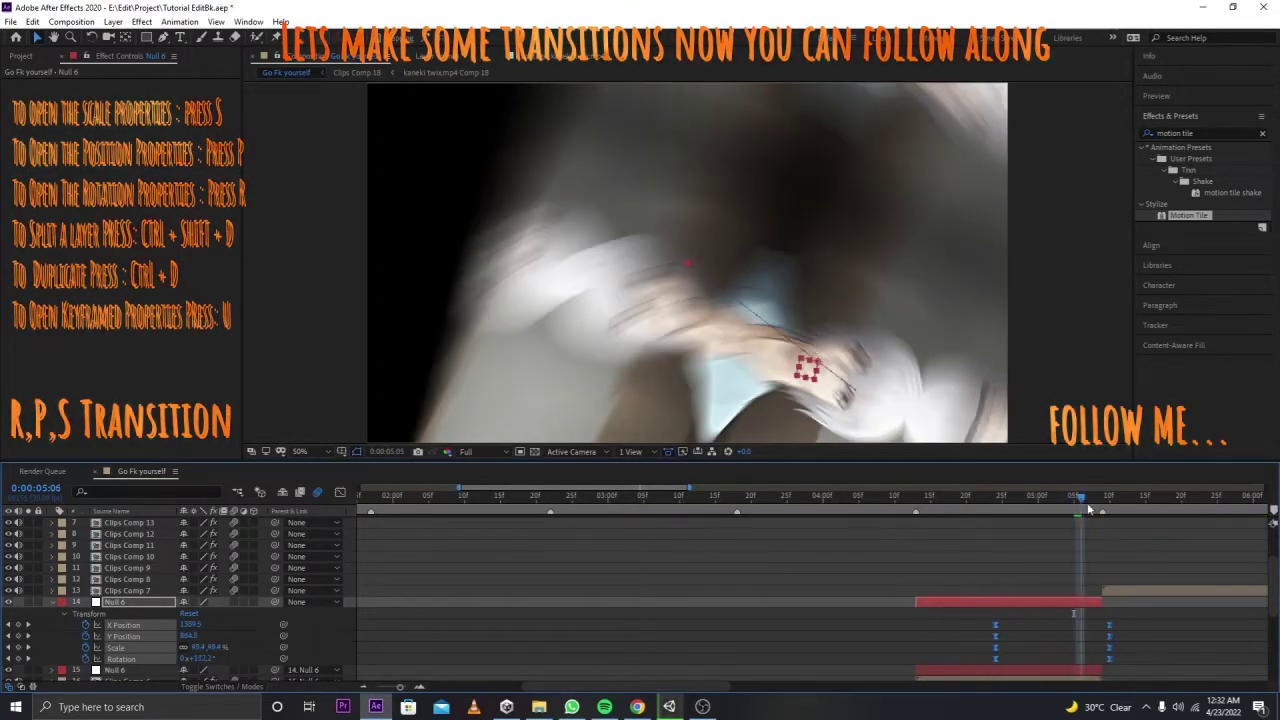
click(1095, 497)
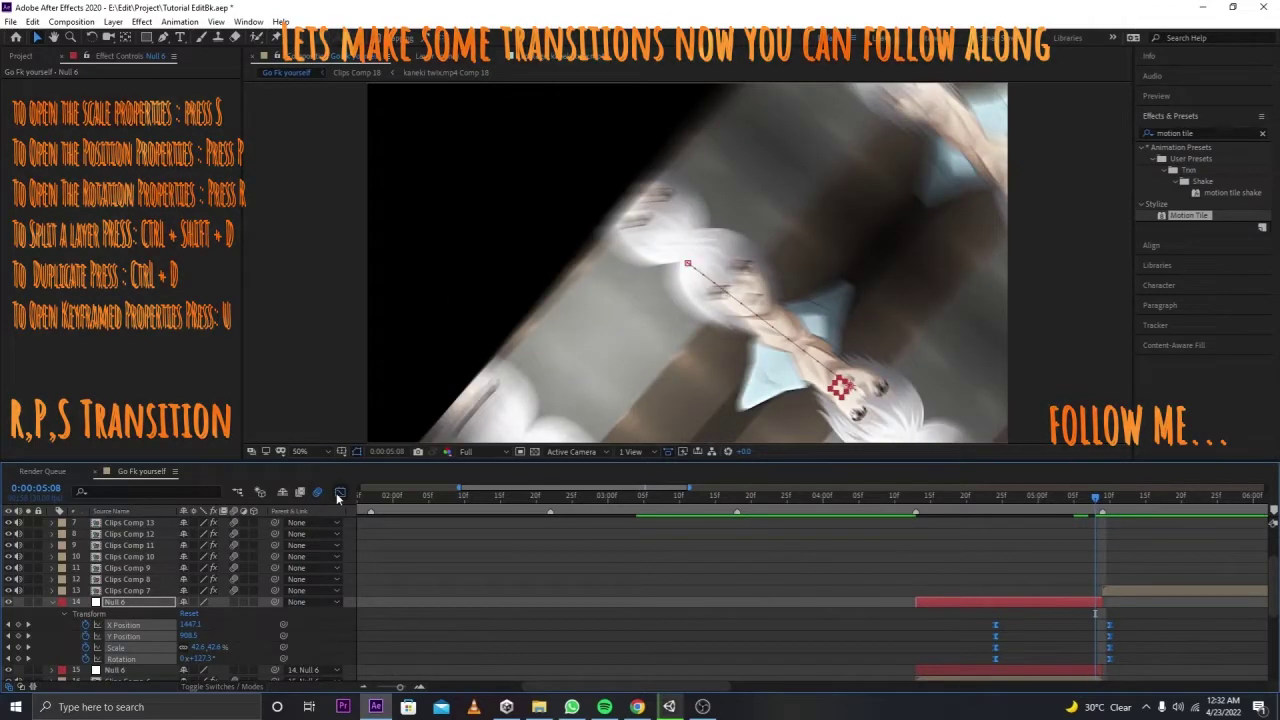
Step: In the Graph Editor, give Null 6's X Position curve a long ease out and steep finish
click(339, 494)
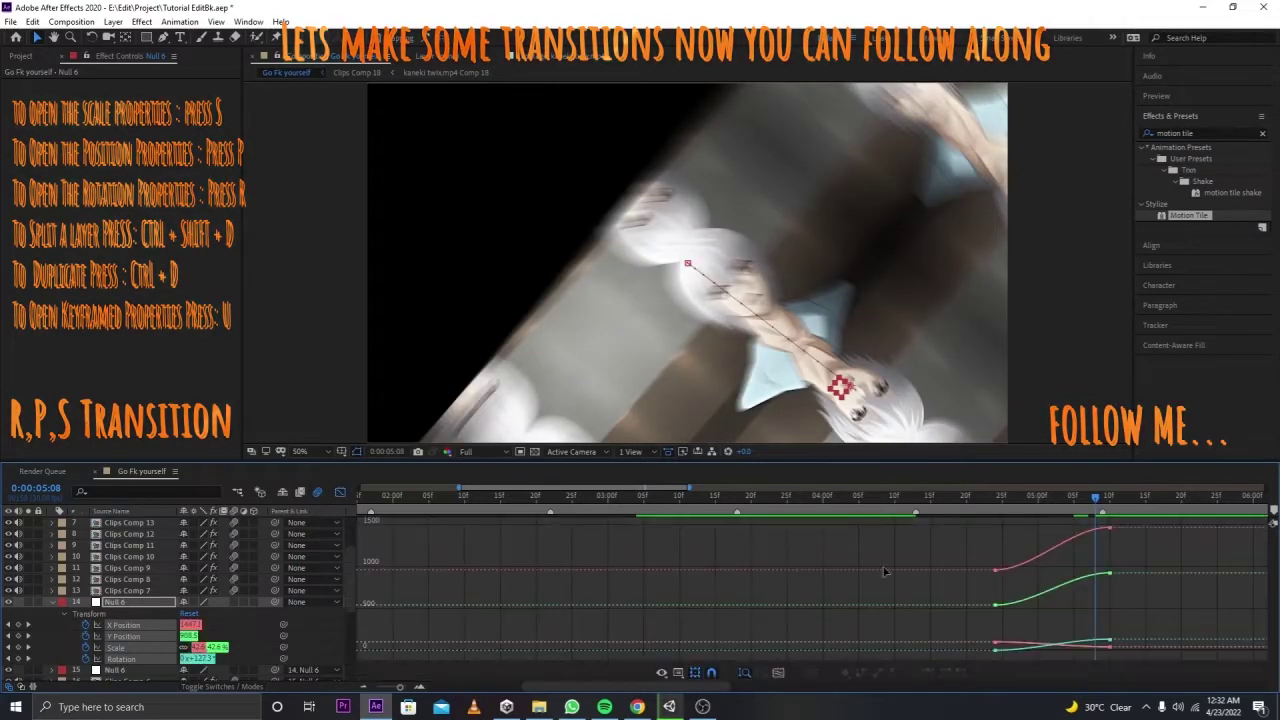
click(145, 625)
double_click(994, 650)
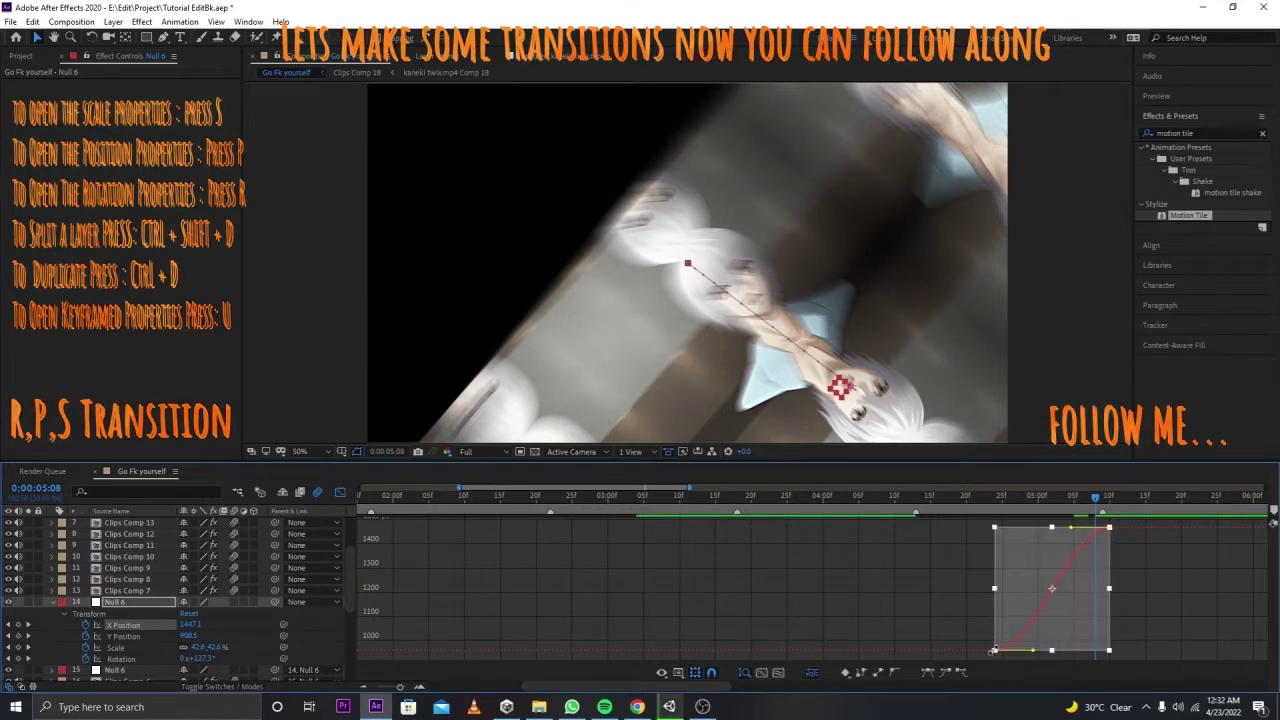
click(995, 650)
drag(1033, 650, 1028, 654)
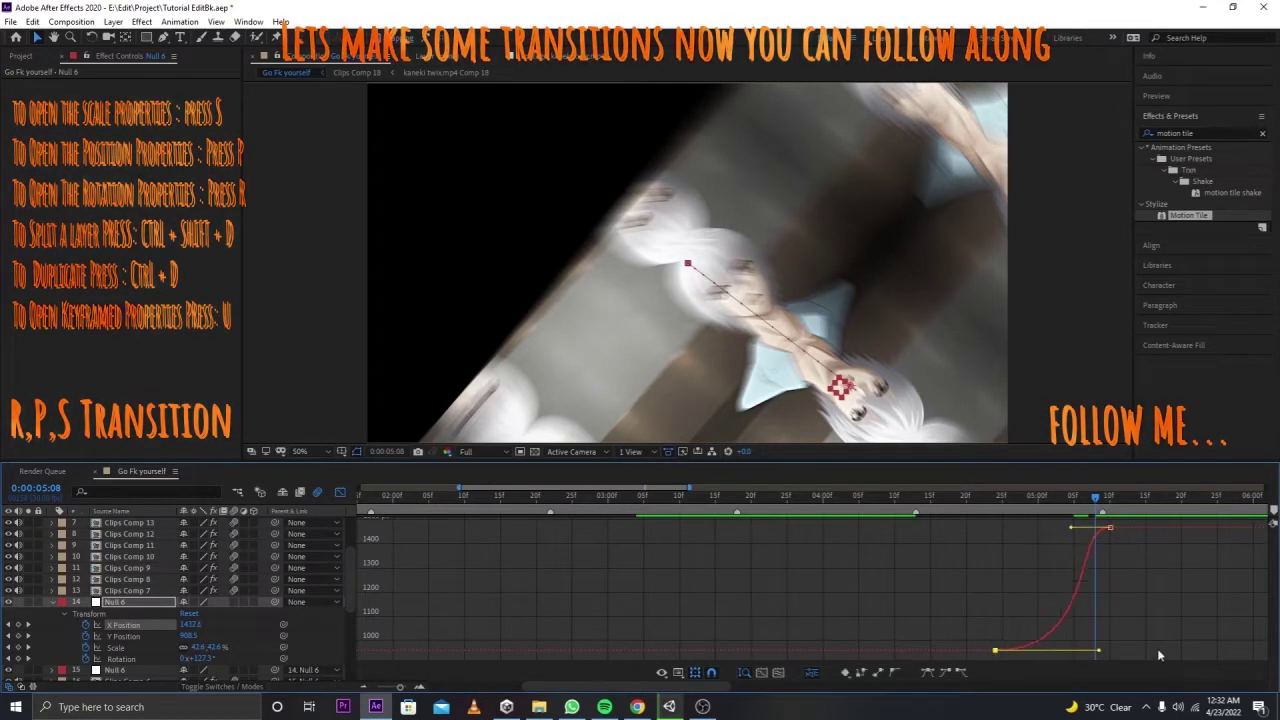
mouse_move(1071, 527)
mouse_down()
mouse_move(1102, 527)
mouse_move(1108, 640)
mouse_up()
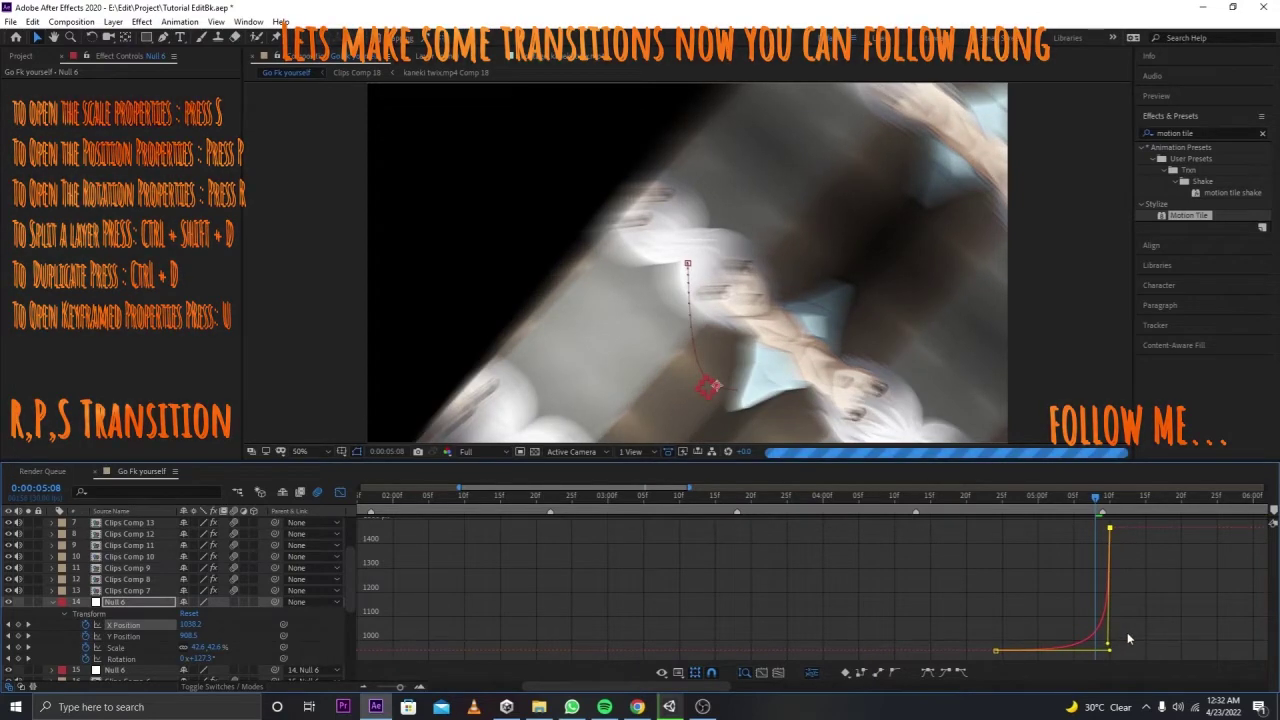
Step: Reshape the Y Position curve to stay low then spike steeply into its final keyframe
click(124, 636)
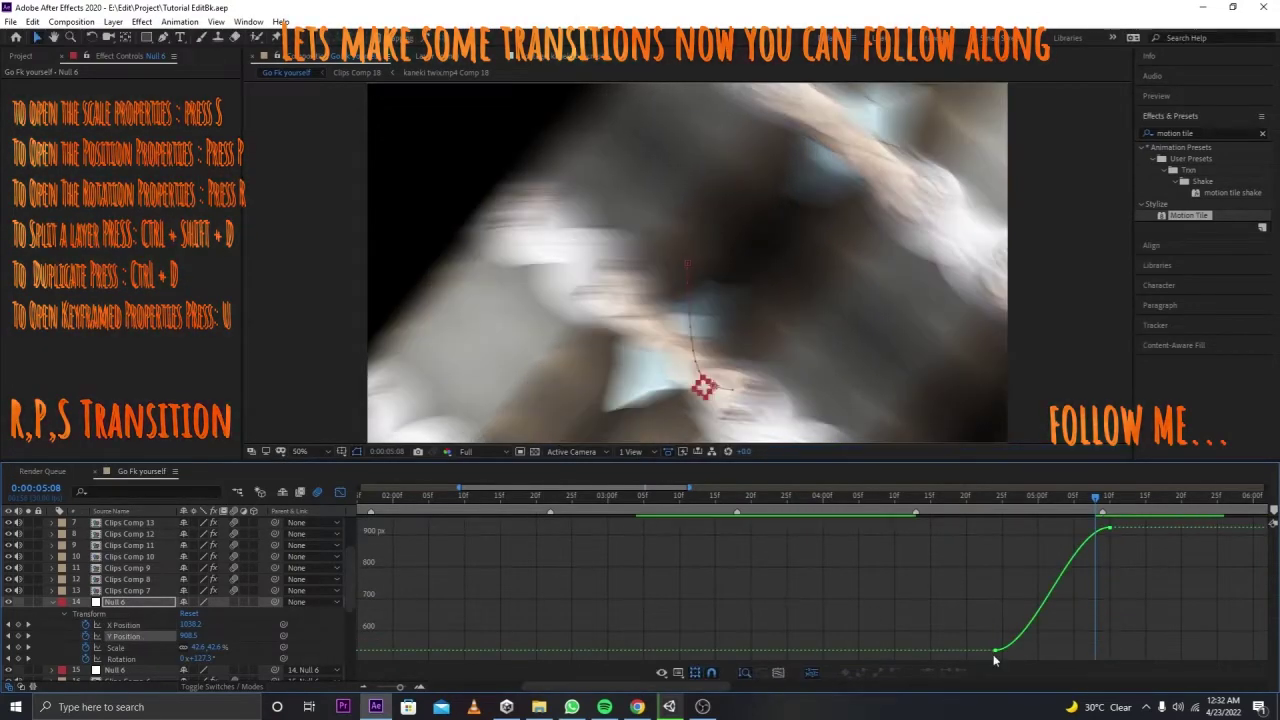
click(997, 652)
drag(1034, 652, 1110, 651)
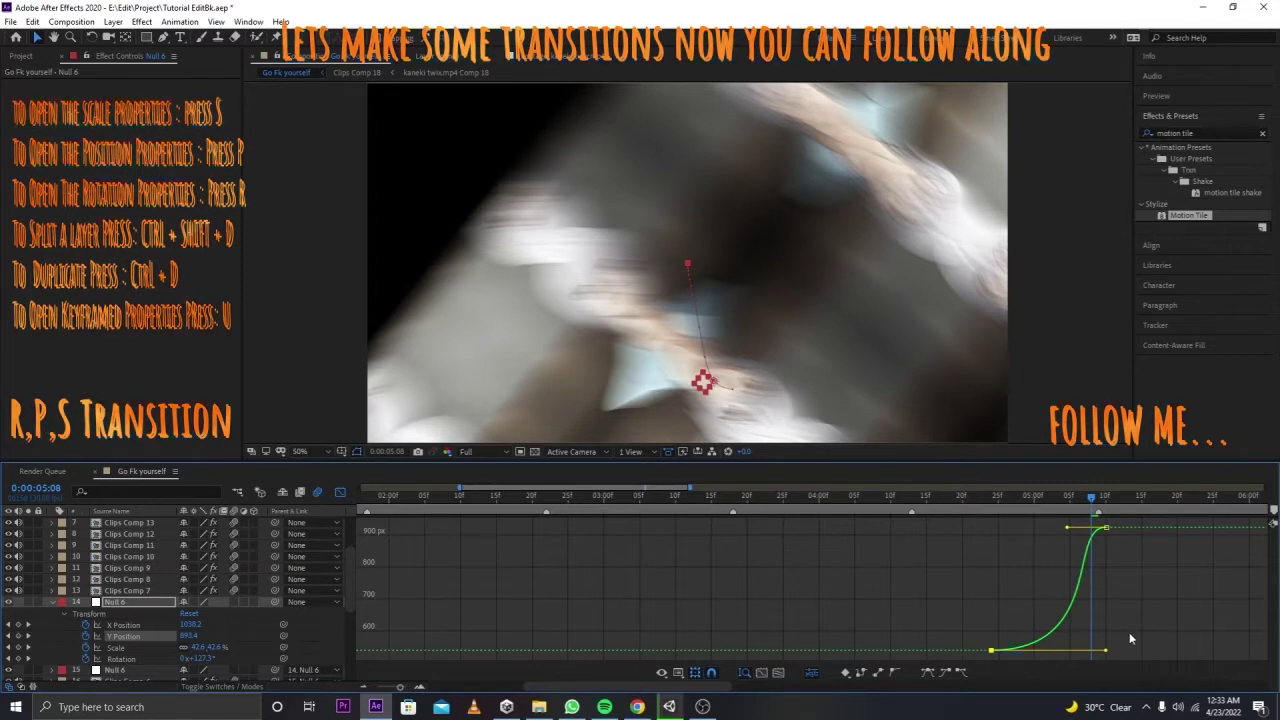
drag(1067, 527, 1103, 636)
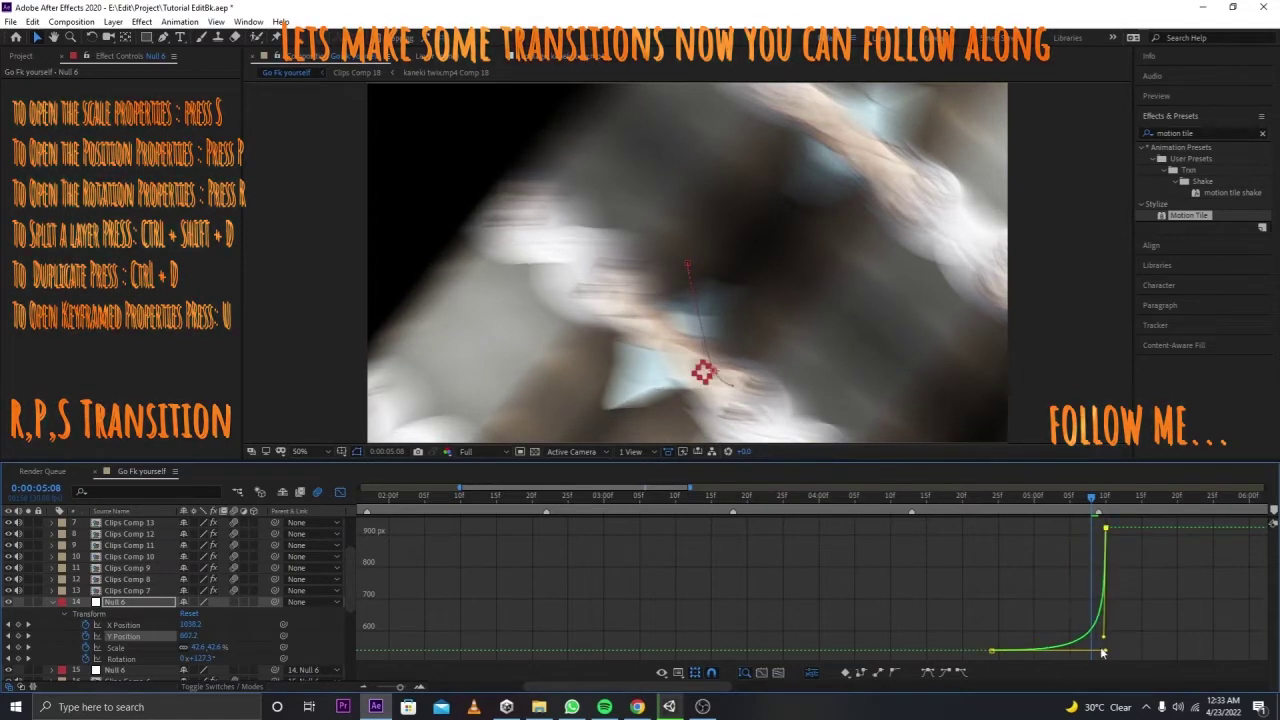
Step: Set preview Resolution to Quarter and play back the transition
click(483, 454)
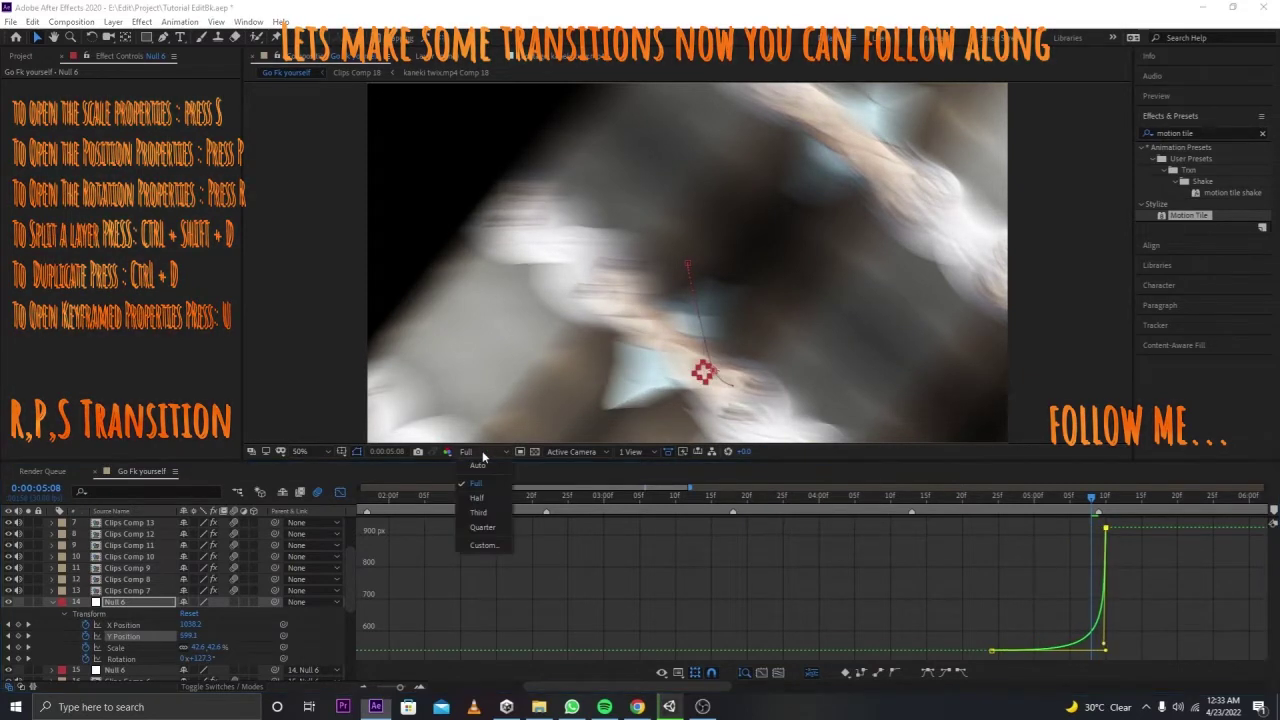
click(484, 527)
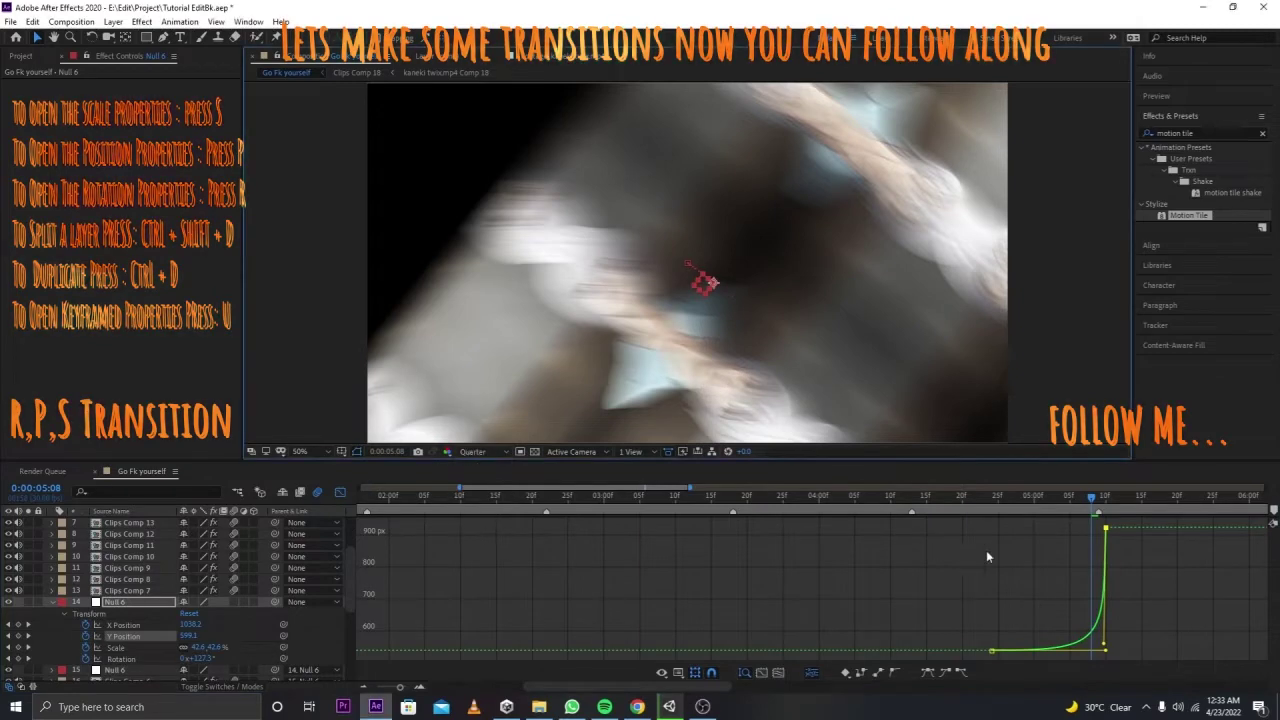
key(space)
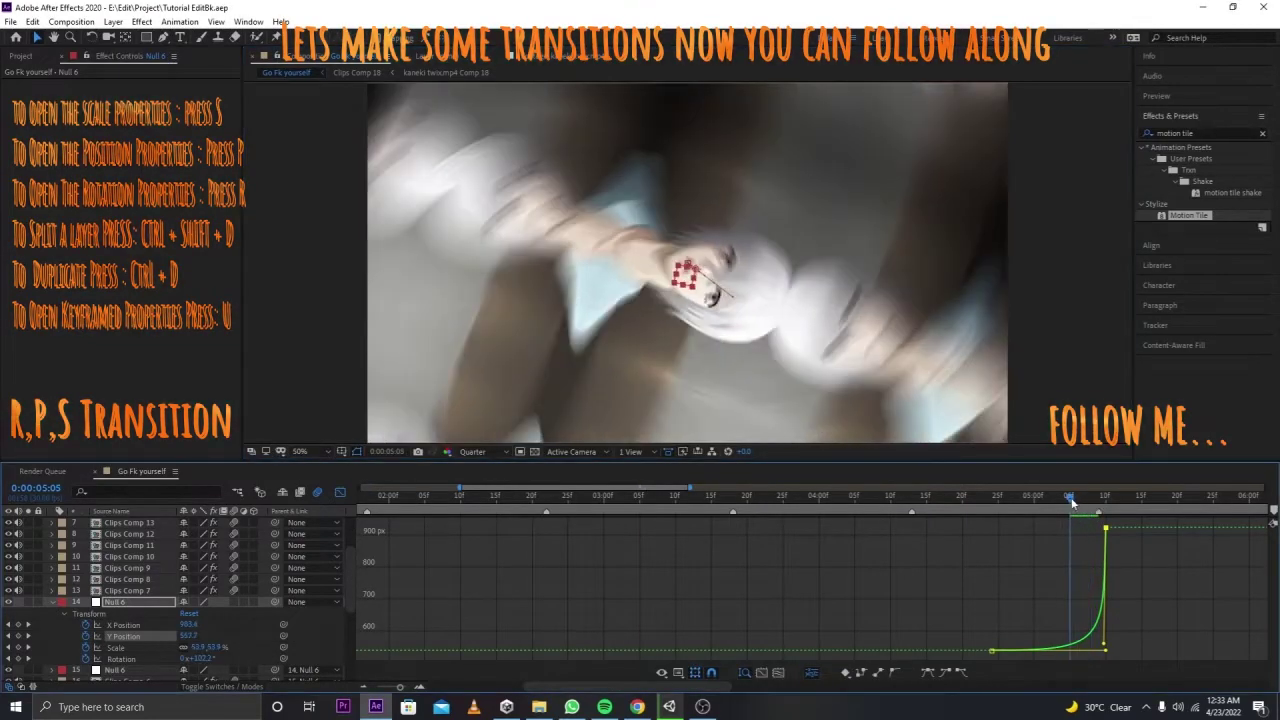
click(116, 648)
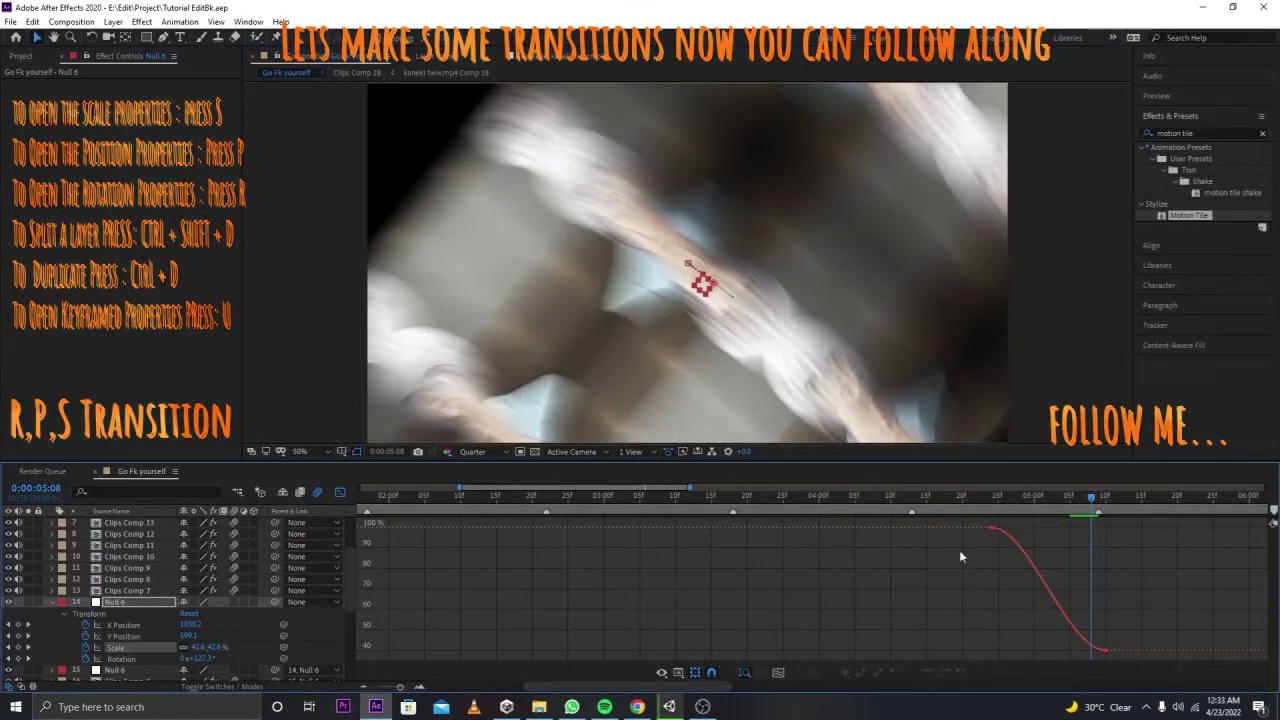
Step: Reshape Null 6's Scale curve to hold steady, then drop sharply into its end keyframe
click(992, 529)
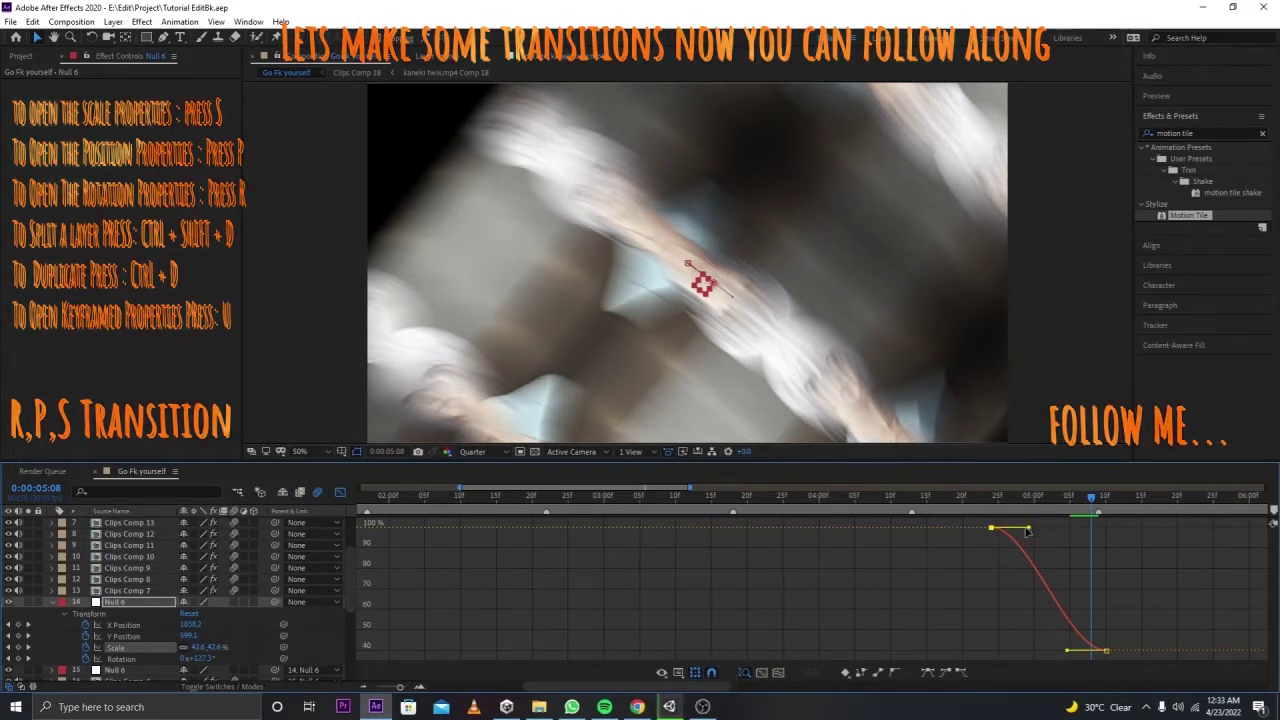
drag(1032, 531, 1105, 528)
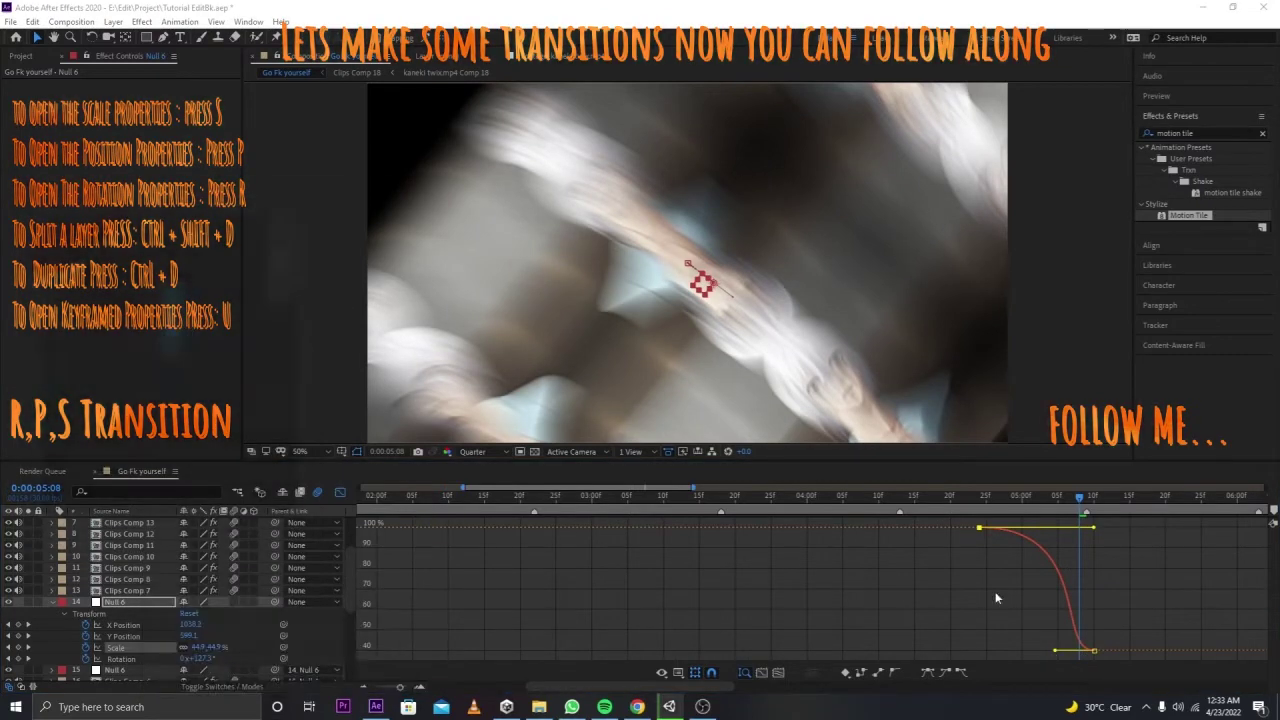
drag(1063, 657, 1094, 651)
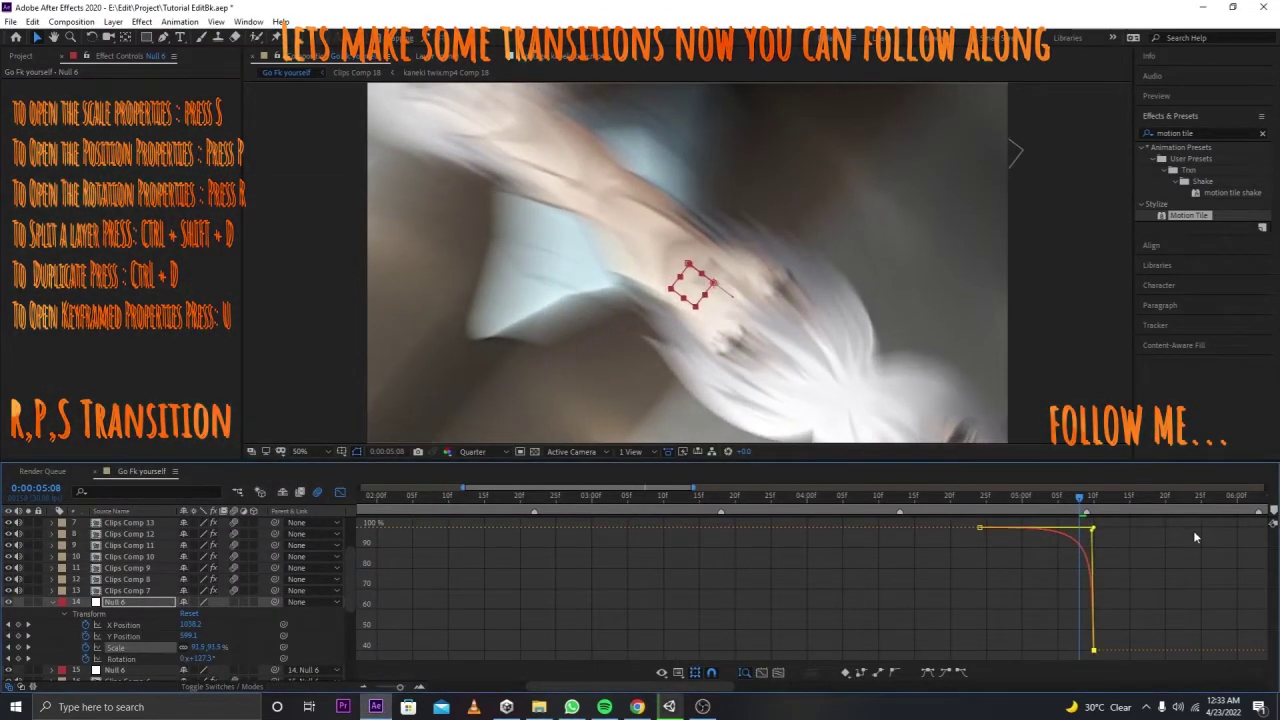
drag(1194, 540, 962, 655)
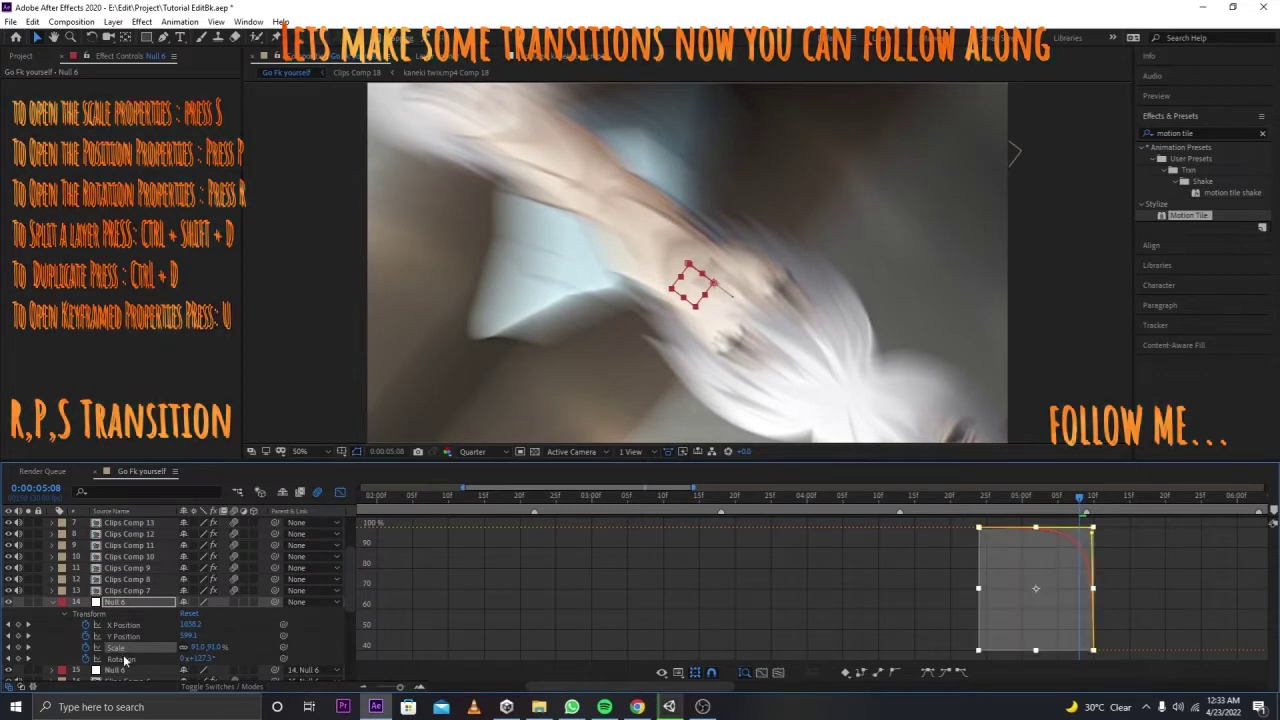
Step: Flatten the Rotation curve's start and make it rise sharply into the end keyframe
click(121, 659)
click(978, 650)
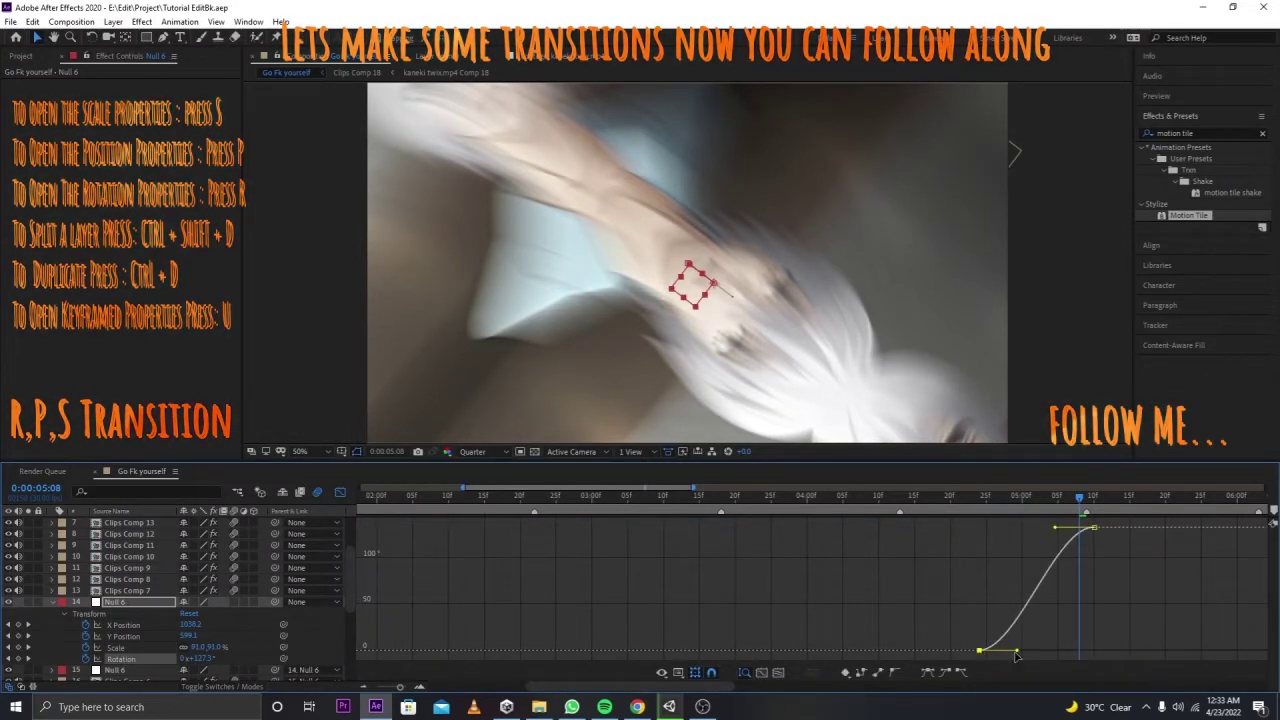
drag(1019, 651, 1259, 645)
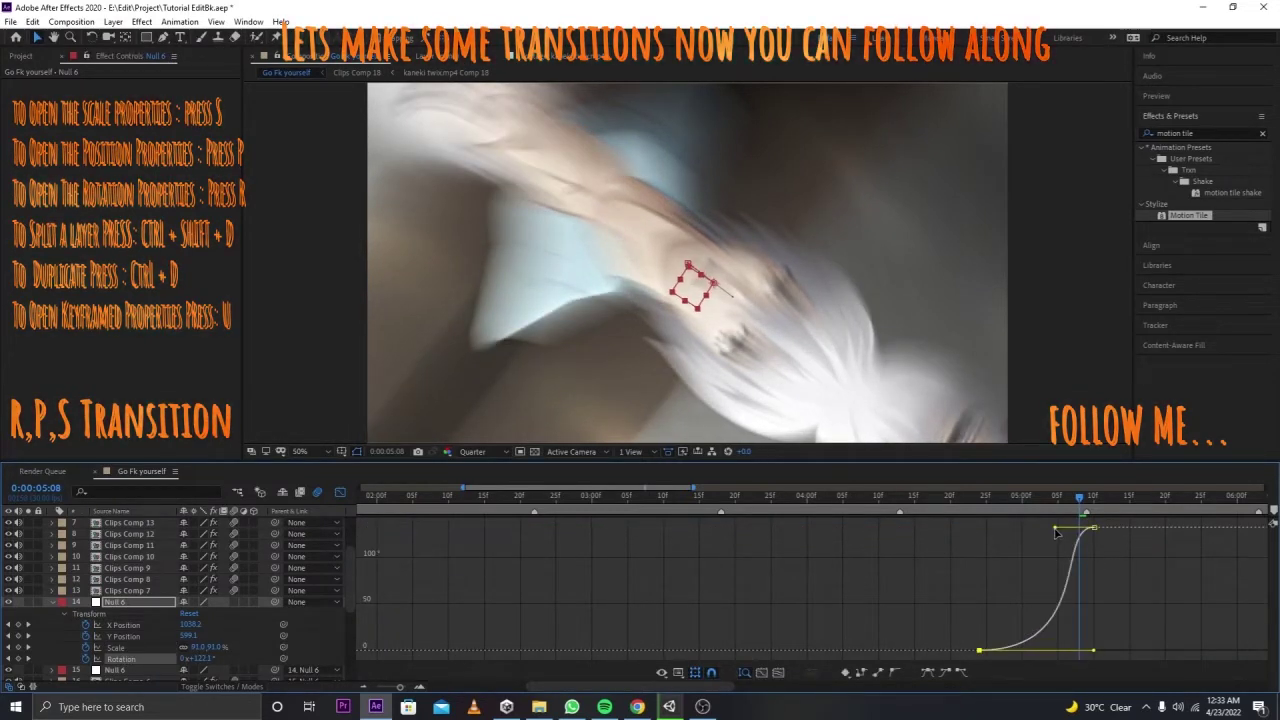
drag(1055, 529, 1095, 646)
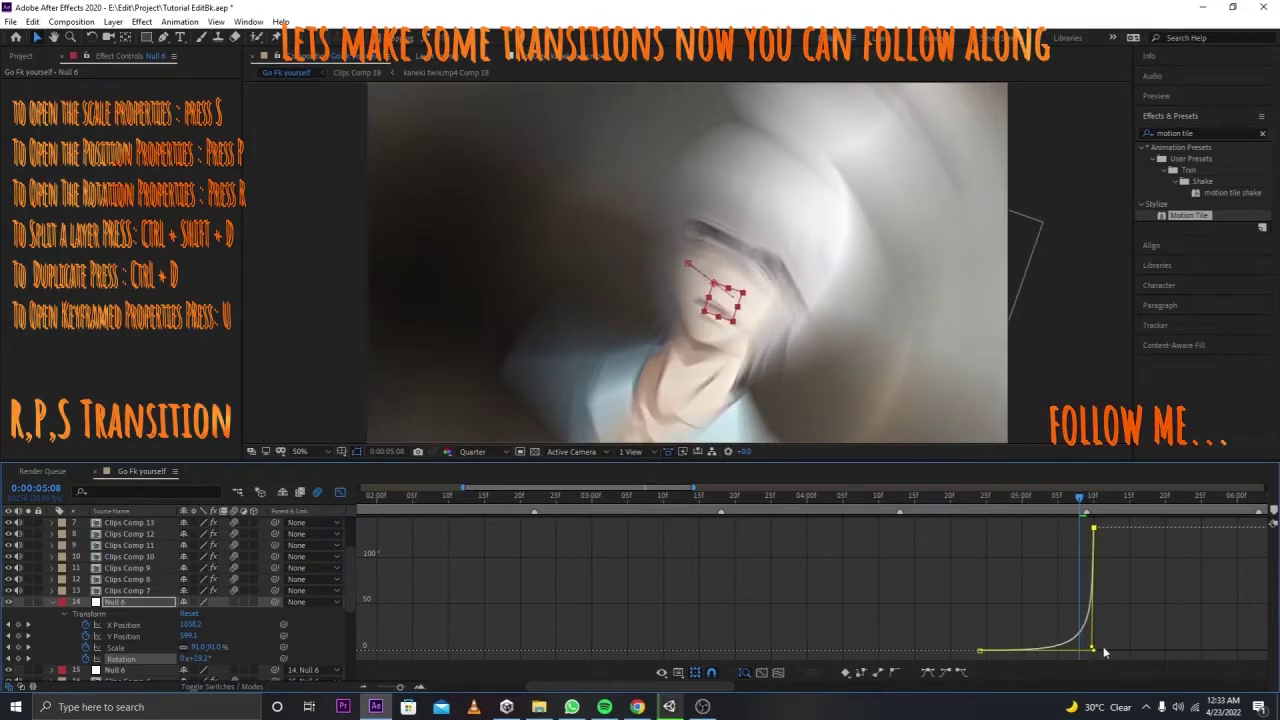
drag(903, 496, 870, 497)
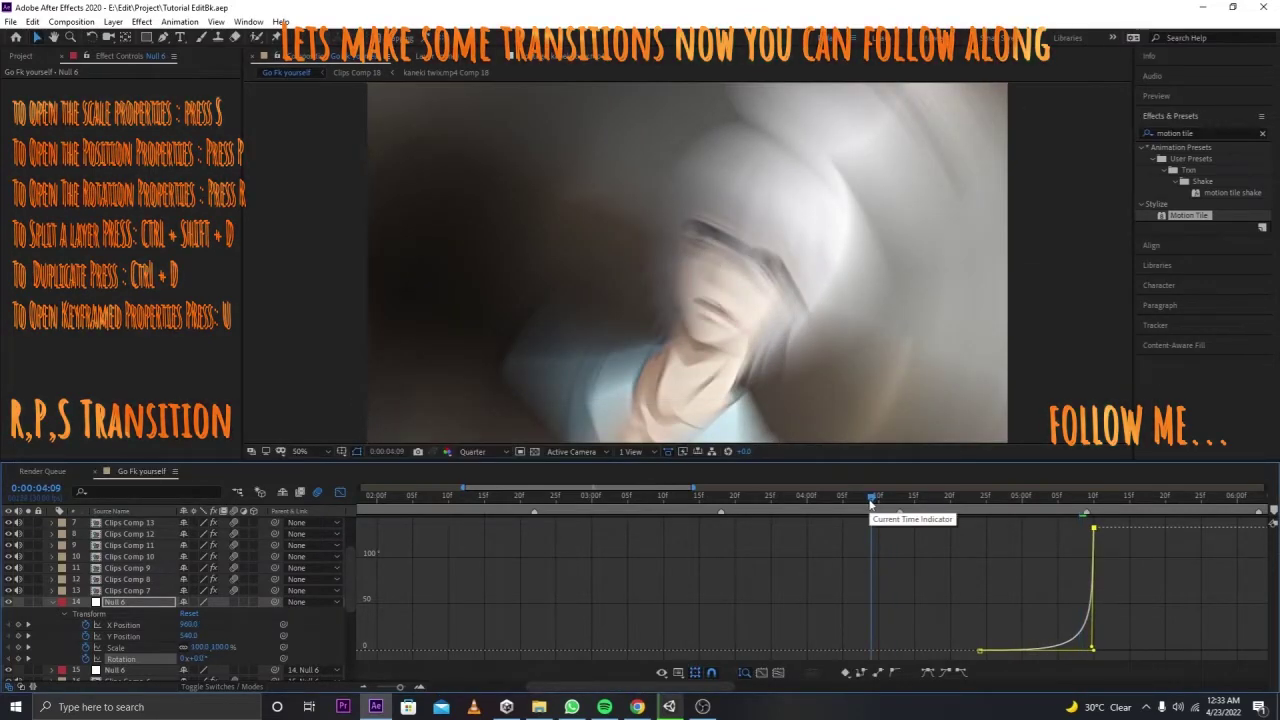
Step: Preview the Null 6 rotation-scale transition and check frames 0:00:05:09 and 0:00:05:08
key(space)
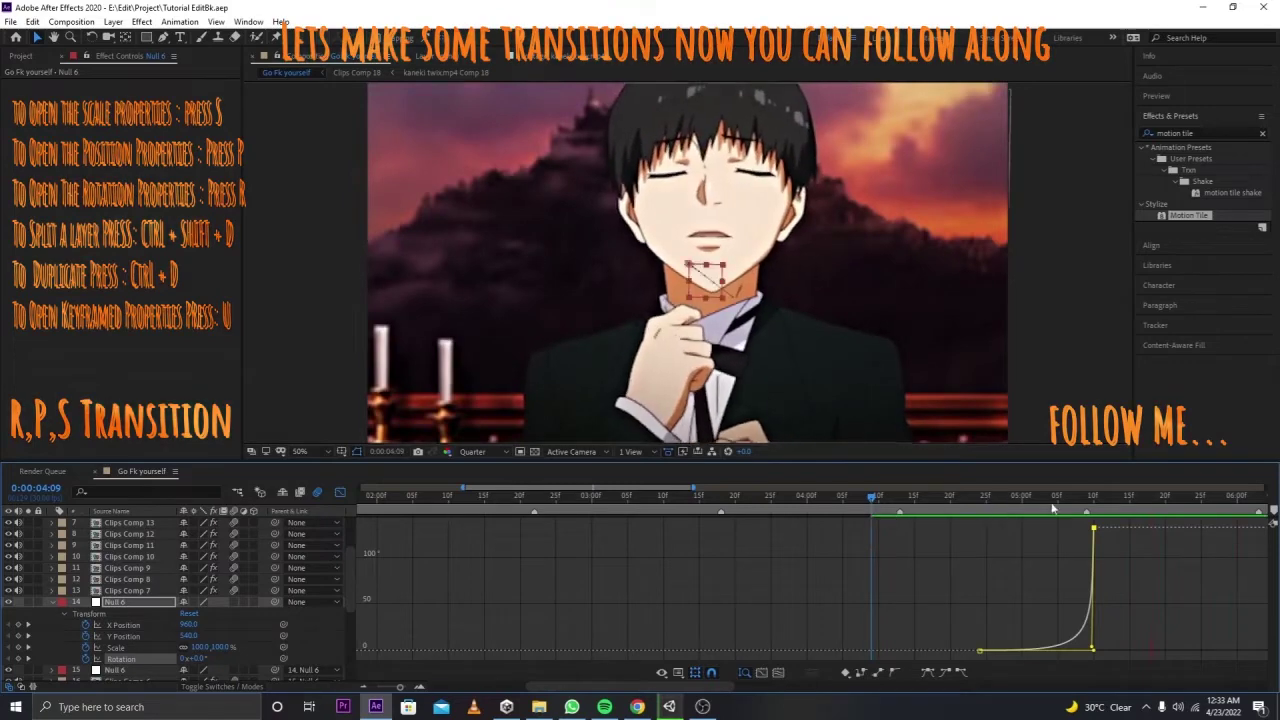
click(1087, 509)
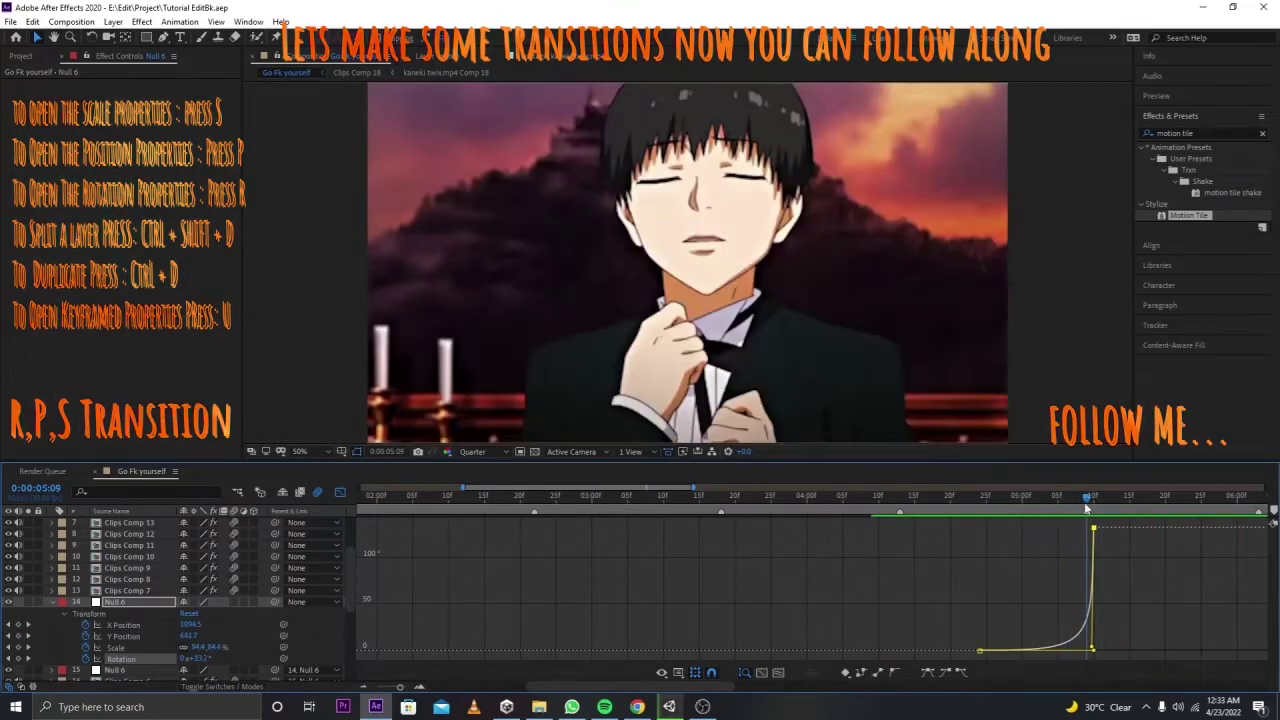
click(1079, 497)
Step: In layer-bar view, scrub across the 0:00:05:09 cut and select Clips Comp 7
click(340, 492)
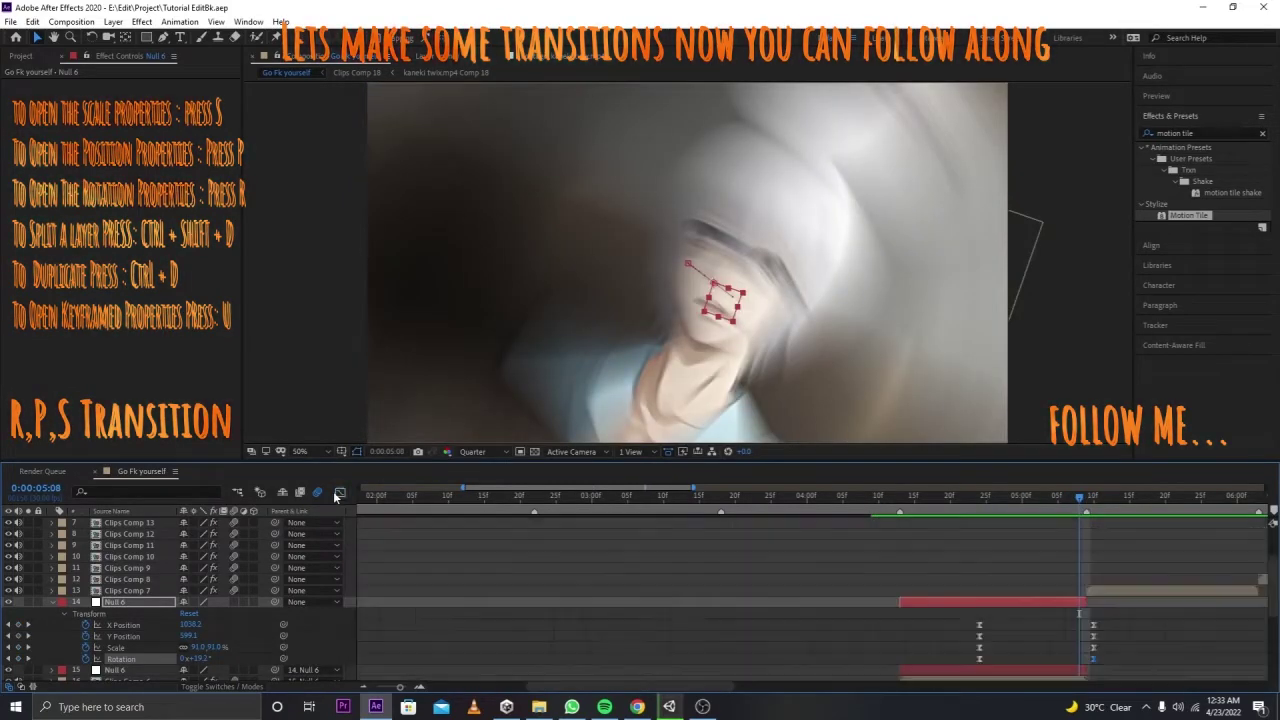
click(1087, 509)
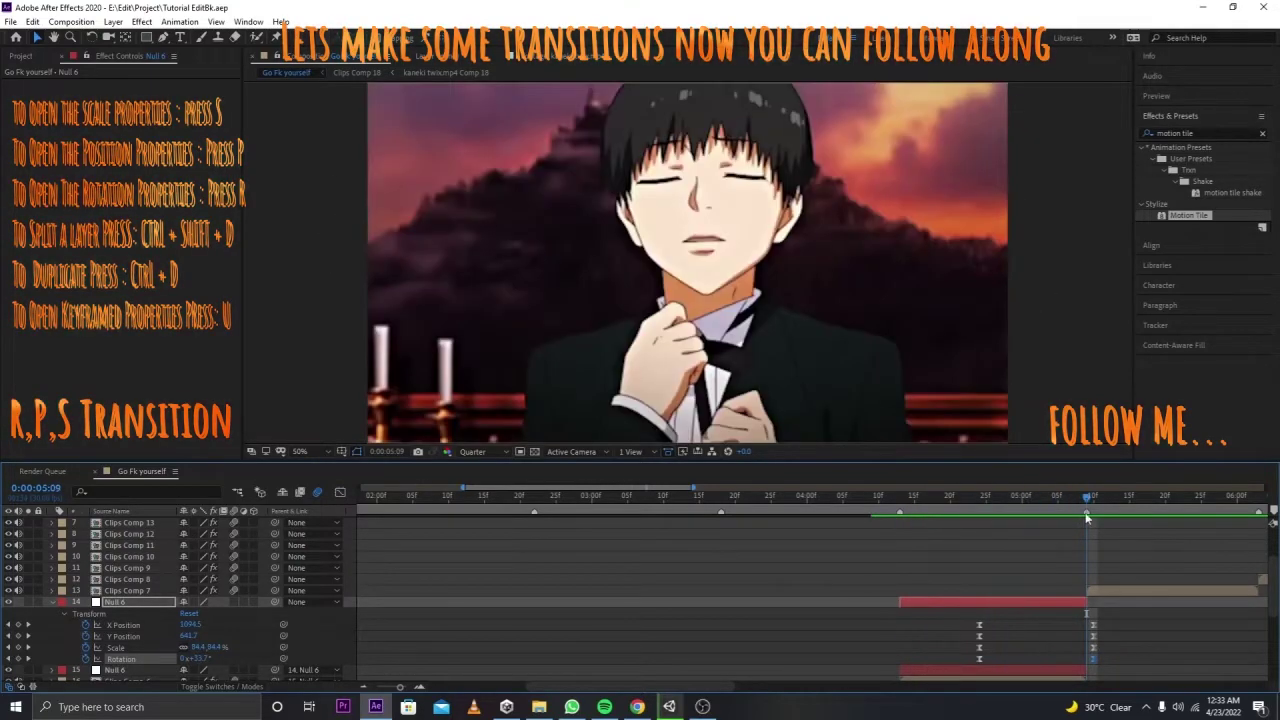
drag(1082, 509, 1079, 510)
key(Page_Down)
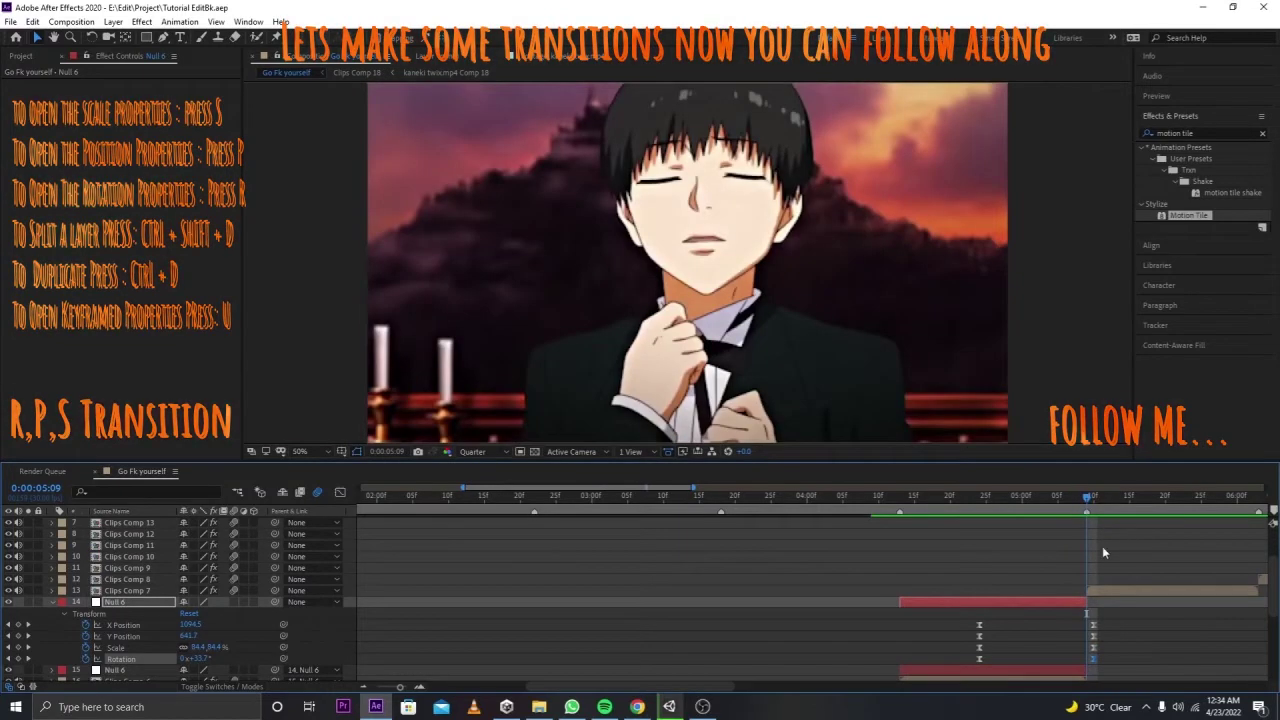
click(1103, 593)
Step: Replace the adjustment layer with a null trimmed between the 0:00:05:09 and 0:00:06:03 cuts
key(ctrl+alt+y)
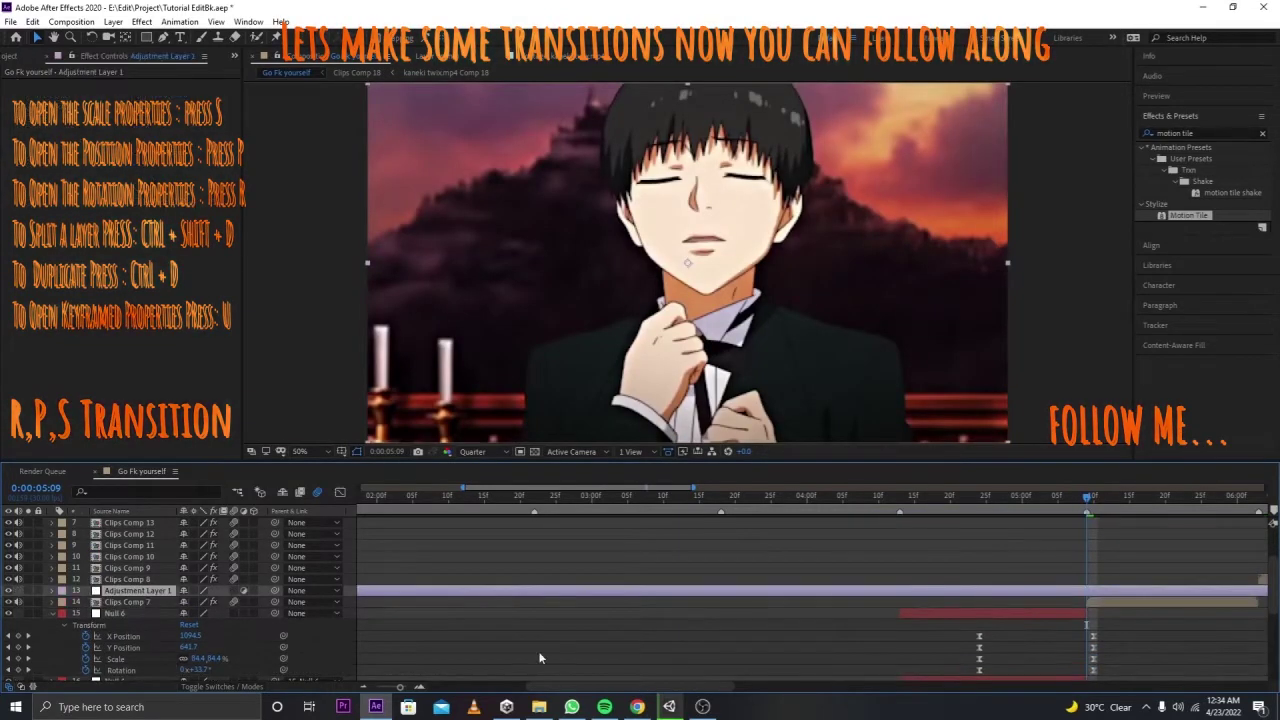
key(ctrl+z)
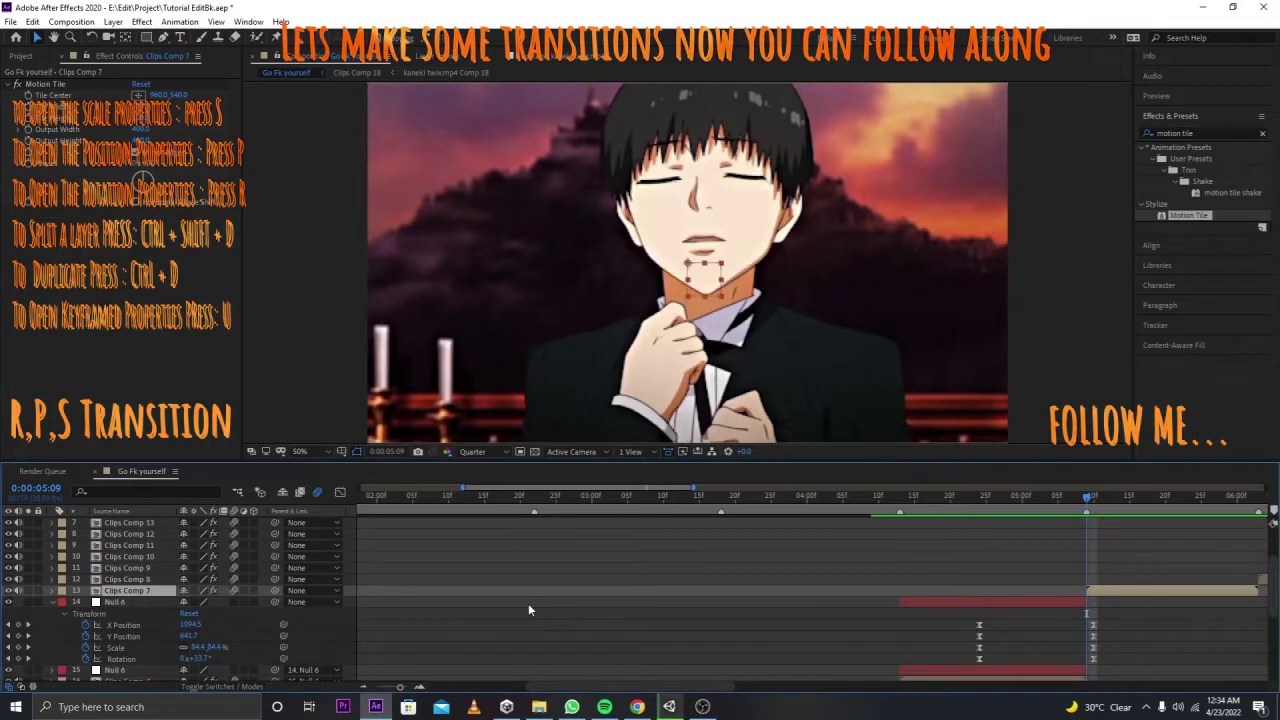
key(ctrl+alt+shift+y)
key(ctrl+shift+d)
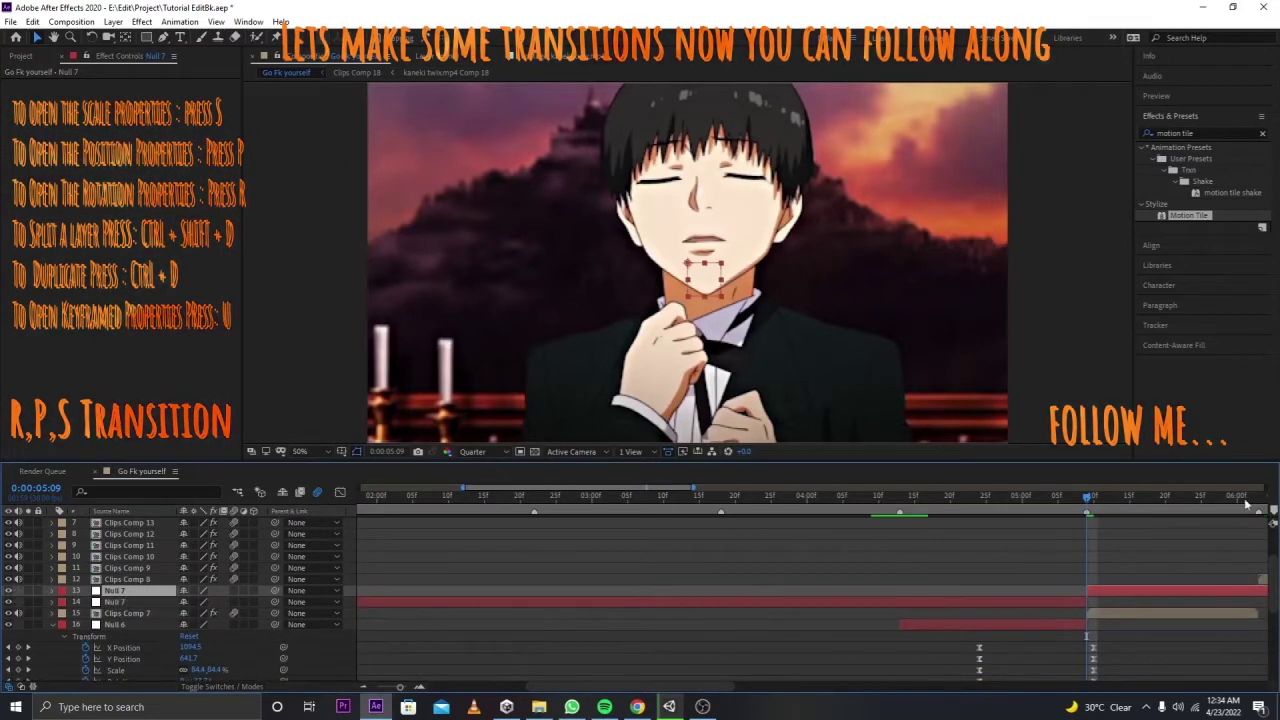
key(space)
key(ctrl+d)
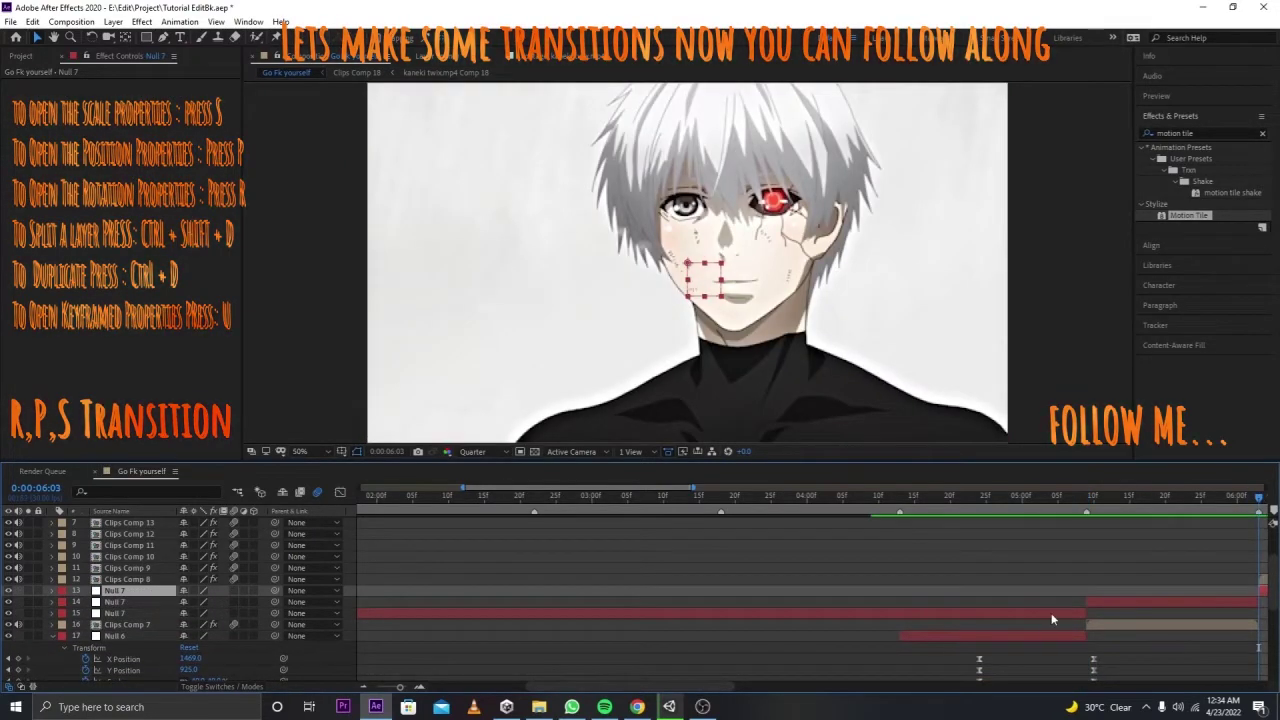
ctrl+click(1051, 612)
key(Delete)
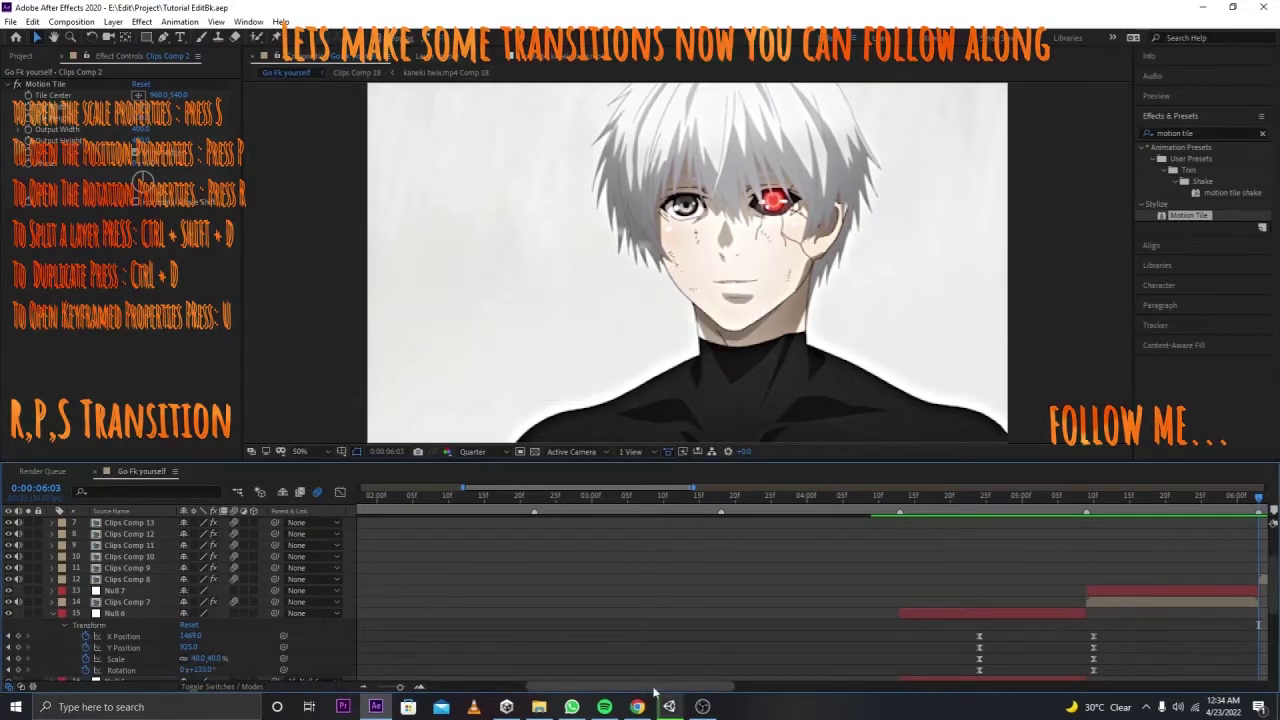
Step: Duplicate the trimmed Null 7 and show the second copy's Position, Scale and Rotation at 0:00:05:09
scroll(748, 600, right, 5)
key(ctrl+d)
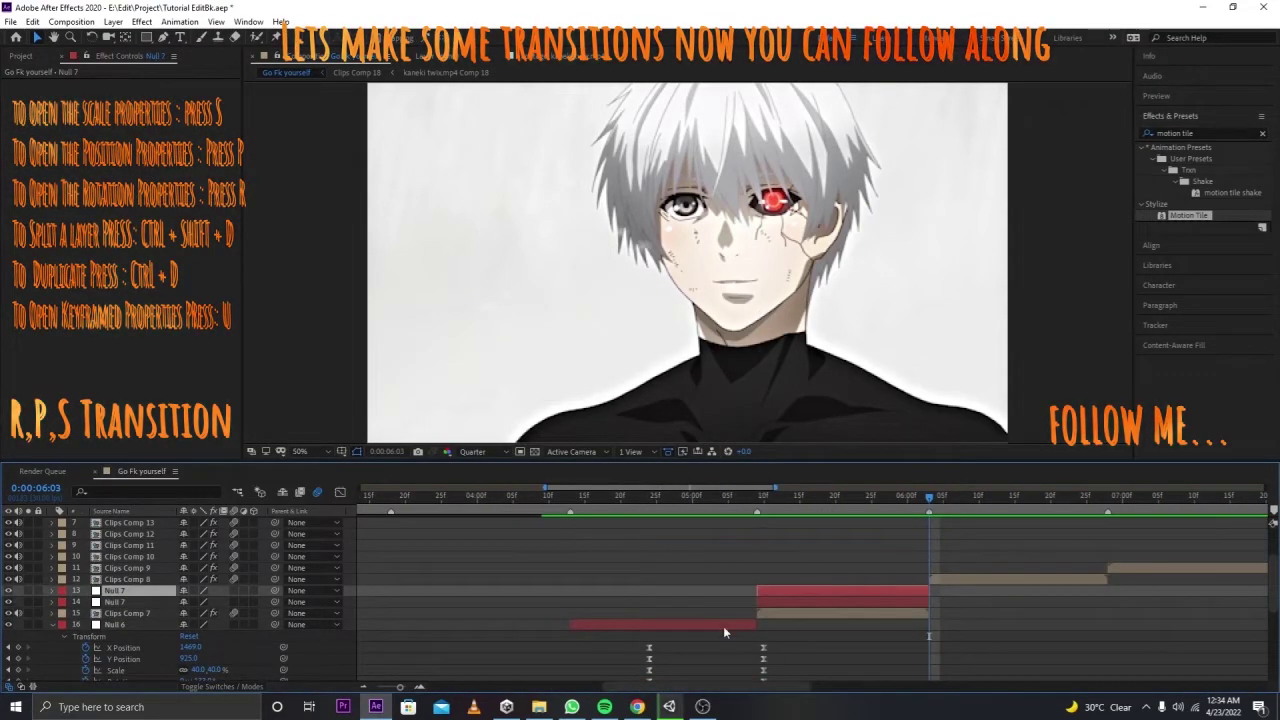
click(758, 497)
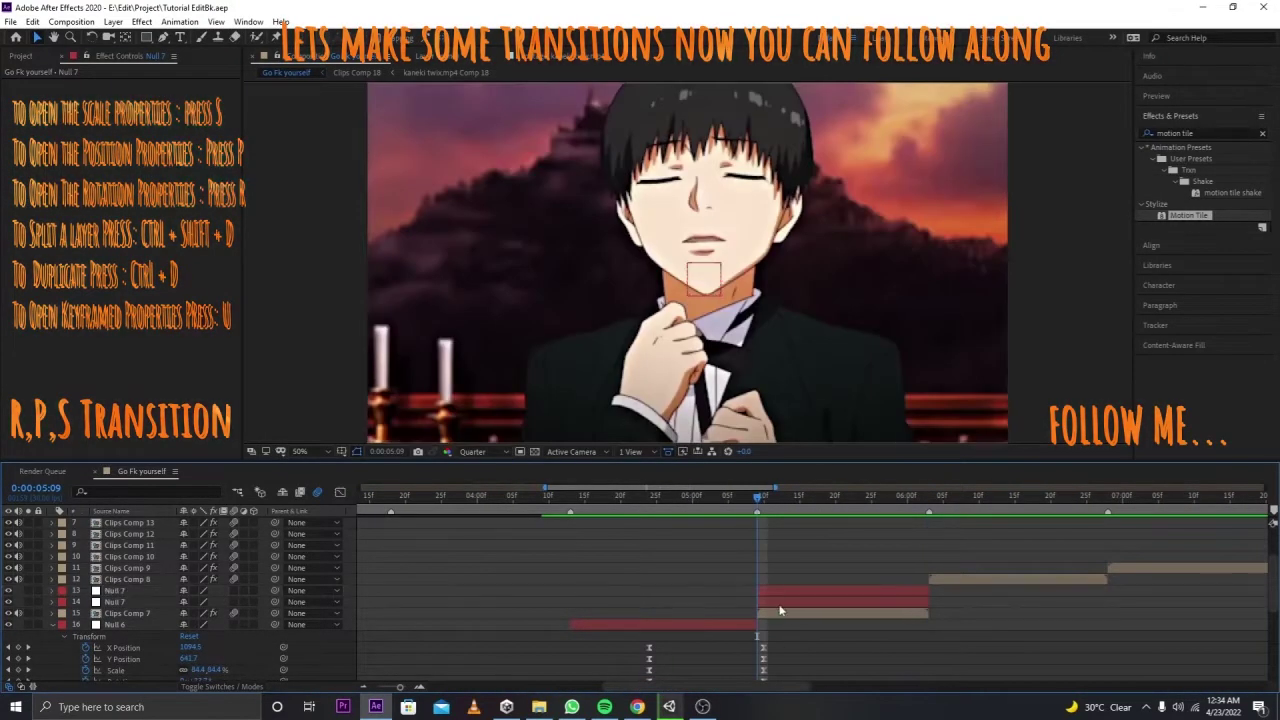
click(779, 604)
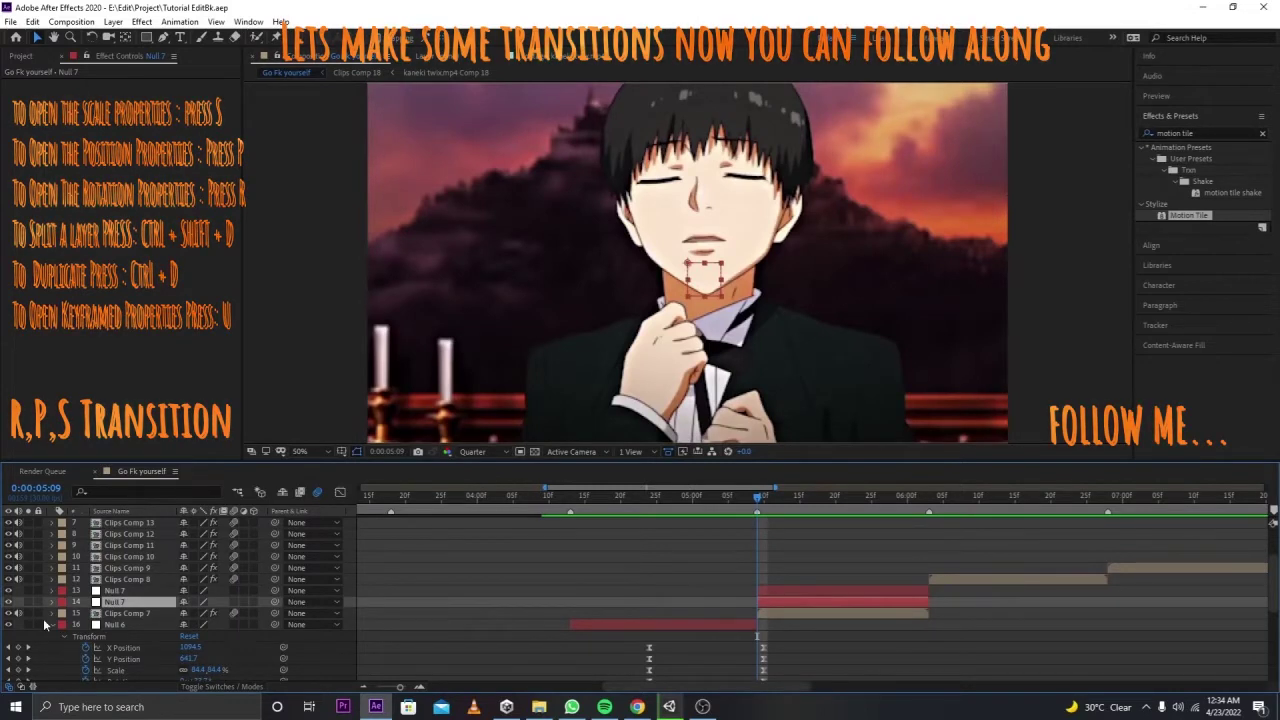
key(p)
key(shift+s)
key(shift+r)
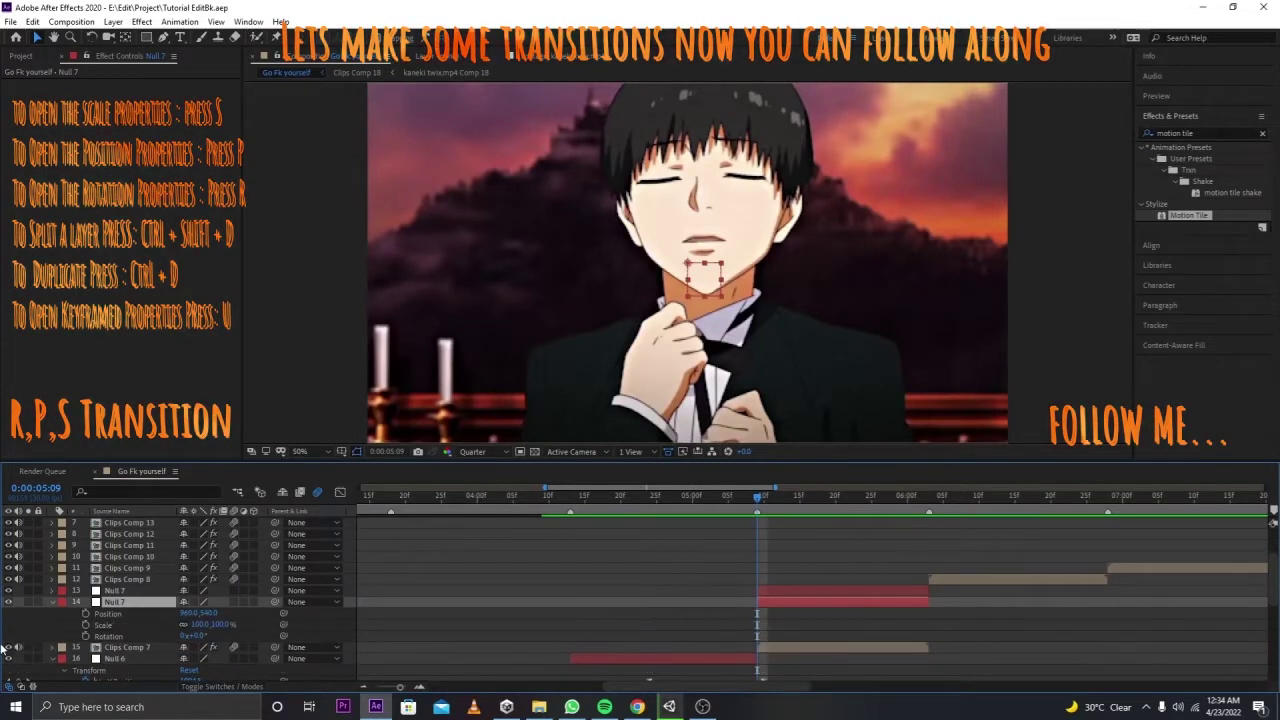
Step: Separate Null 7's Position into X and Y, and keyframe X, Y, Scale and Rotation
right_click(110, 613)
click(150, 476)
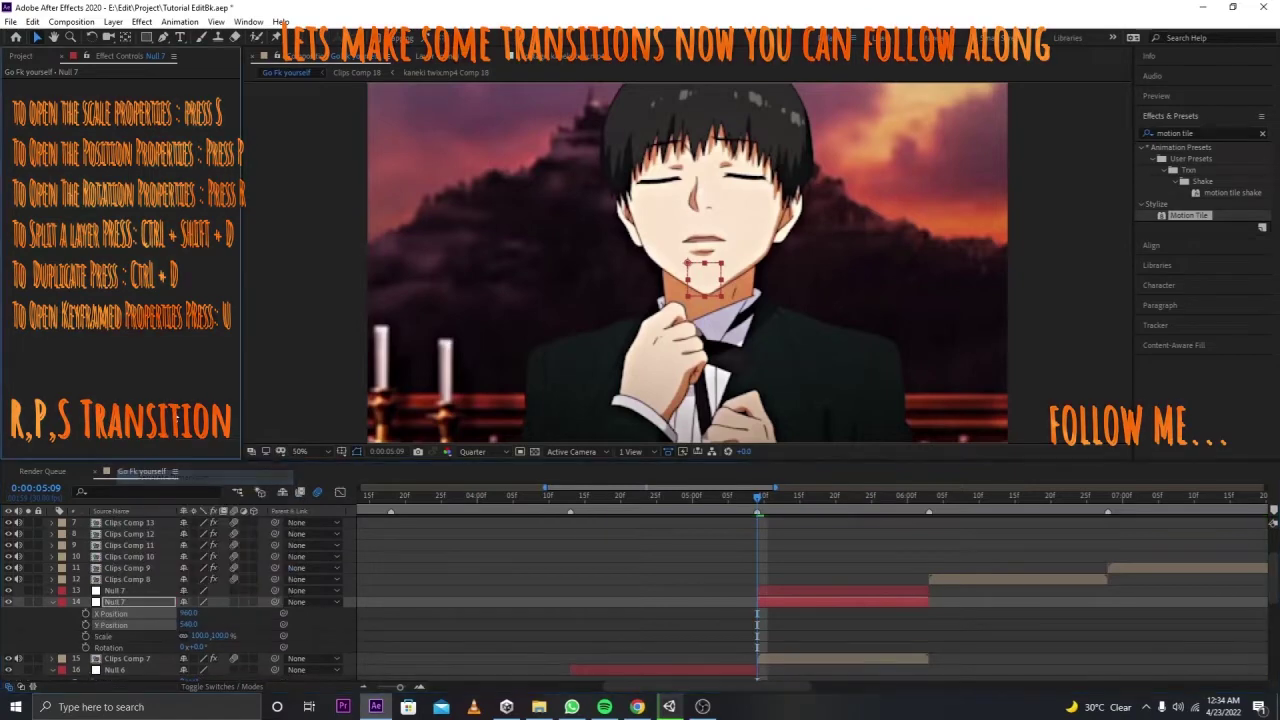
click(85, 613)
click(85, 624)
click(85, 636)
click(85, 647)
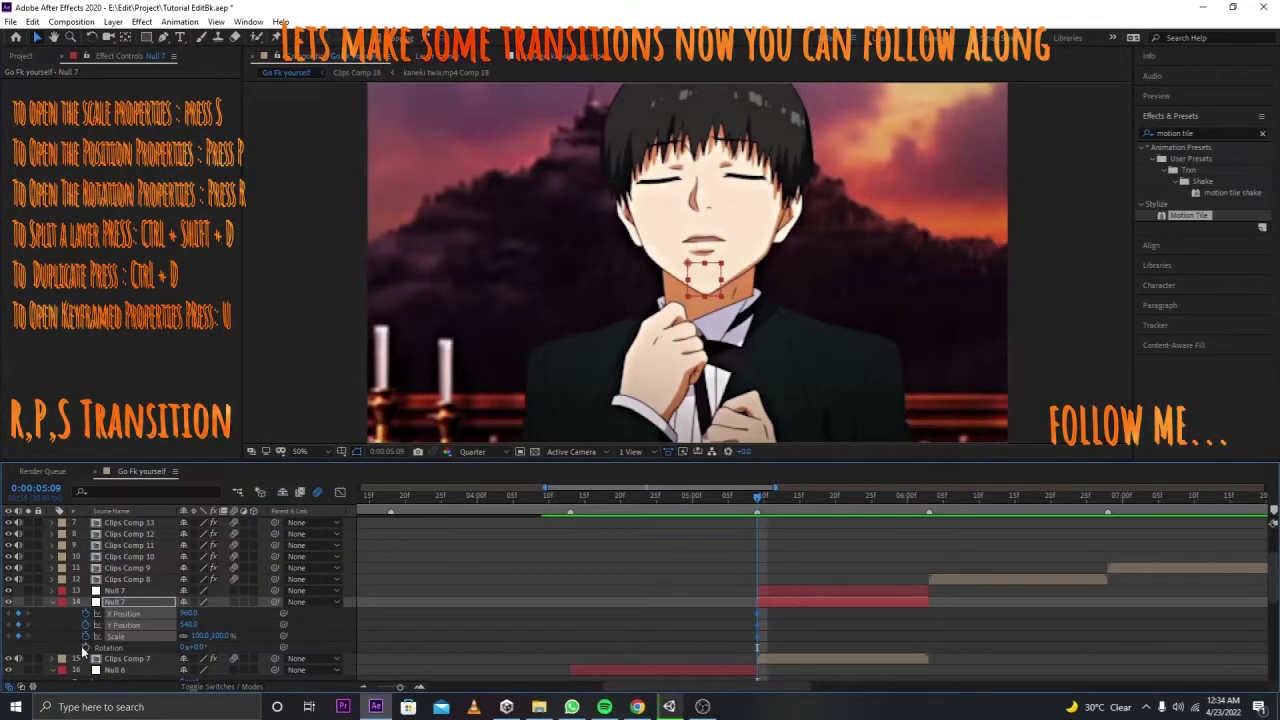
Step: Shift Null 7's new keyframes a few frames later on the timeline
scroll(340, 430, down, 4)
scroll(579, 263, up, 4)
scroll(582, 267, down, 2)
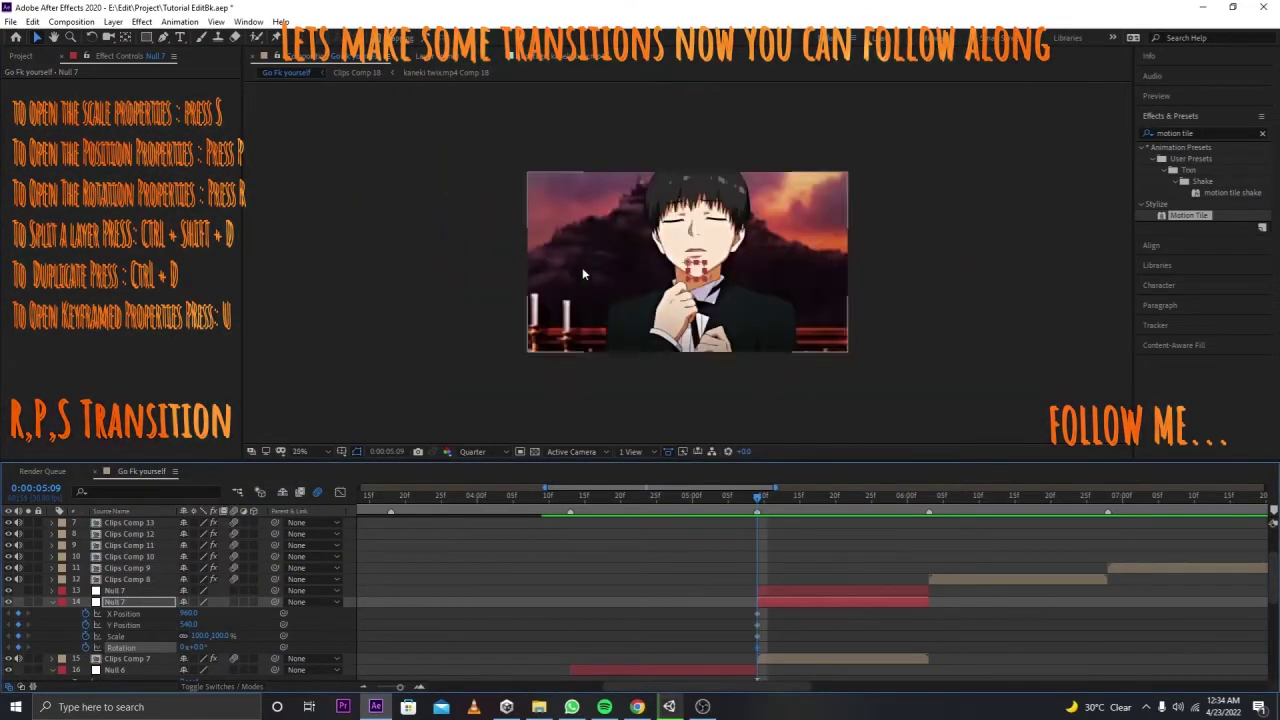
mouse_move(772, 607)
mouse_down()
mouse_move(745, 656)
mouse_move(852, 634)
mouse_up()
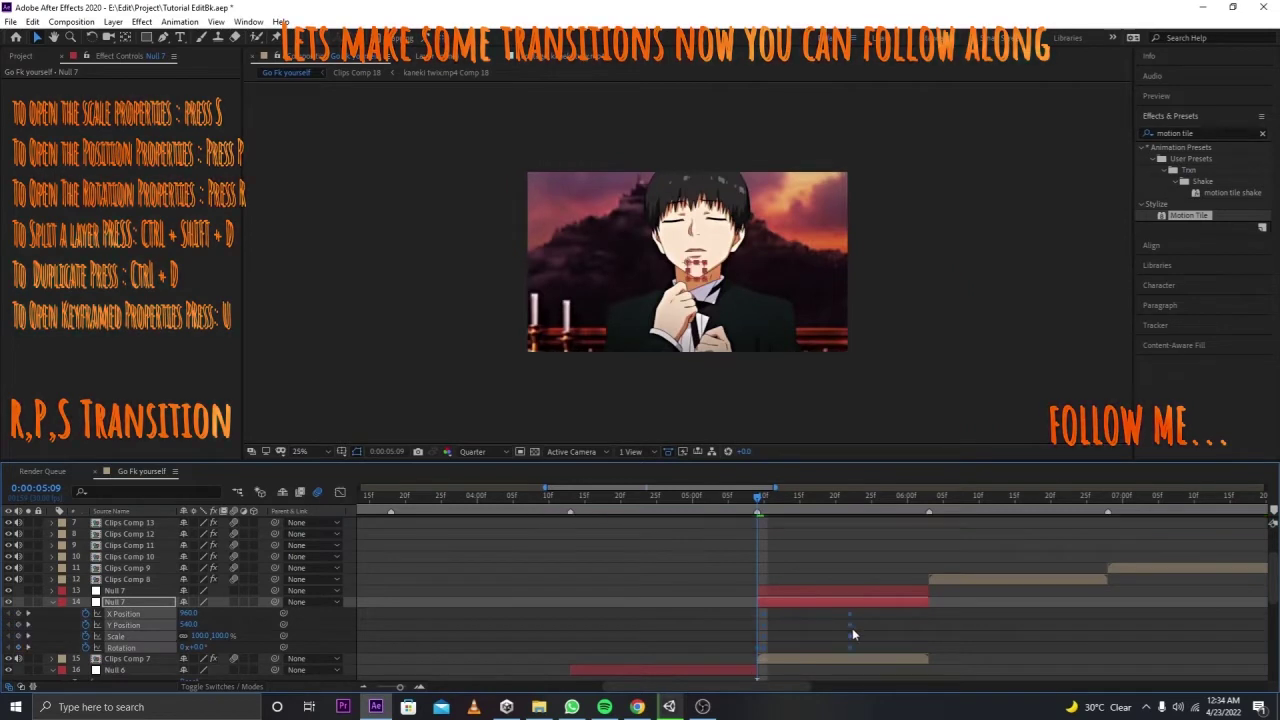
scroll(808, 630, down, 1)
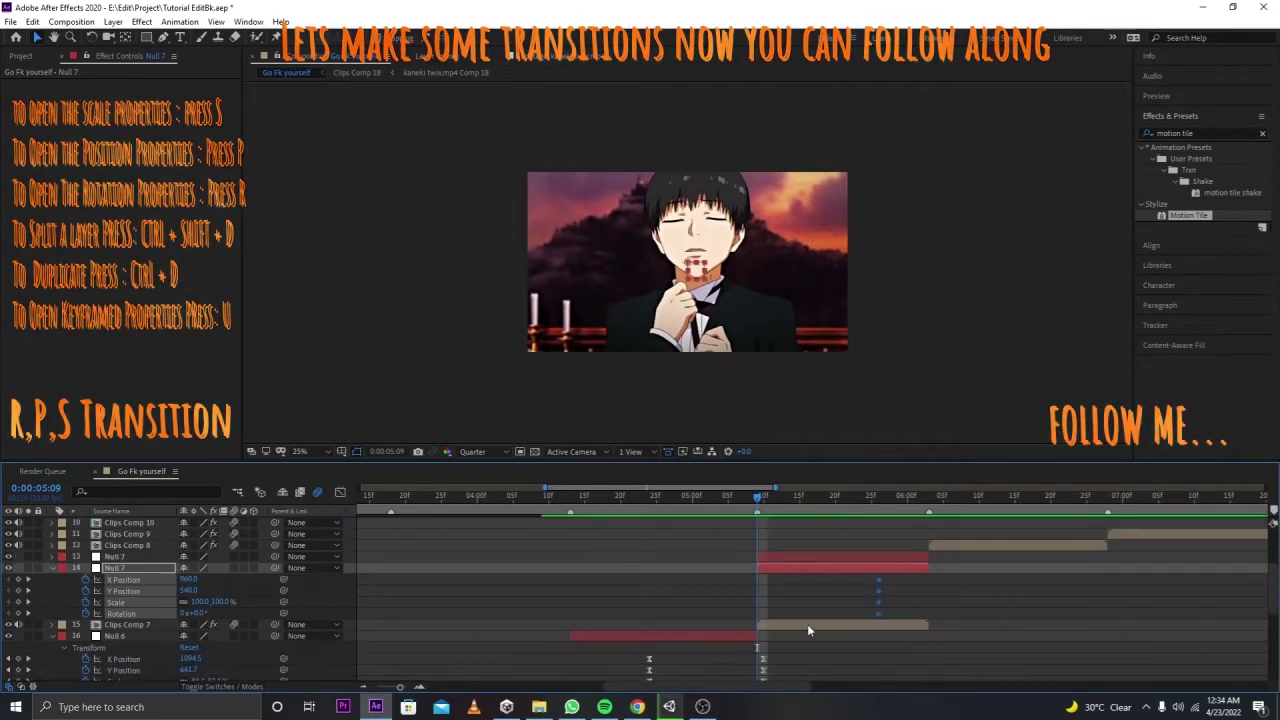
Step: At 0:00:05:10, check Null 6's X Position and set Null 7's X Position to -1469
click(764, 503)
click(190, 660)
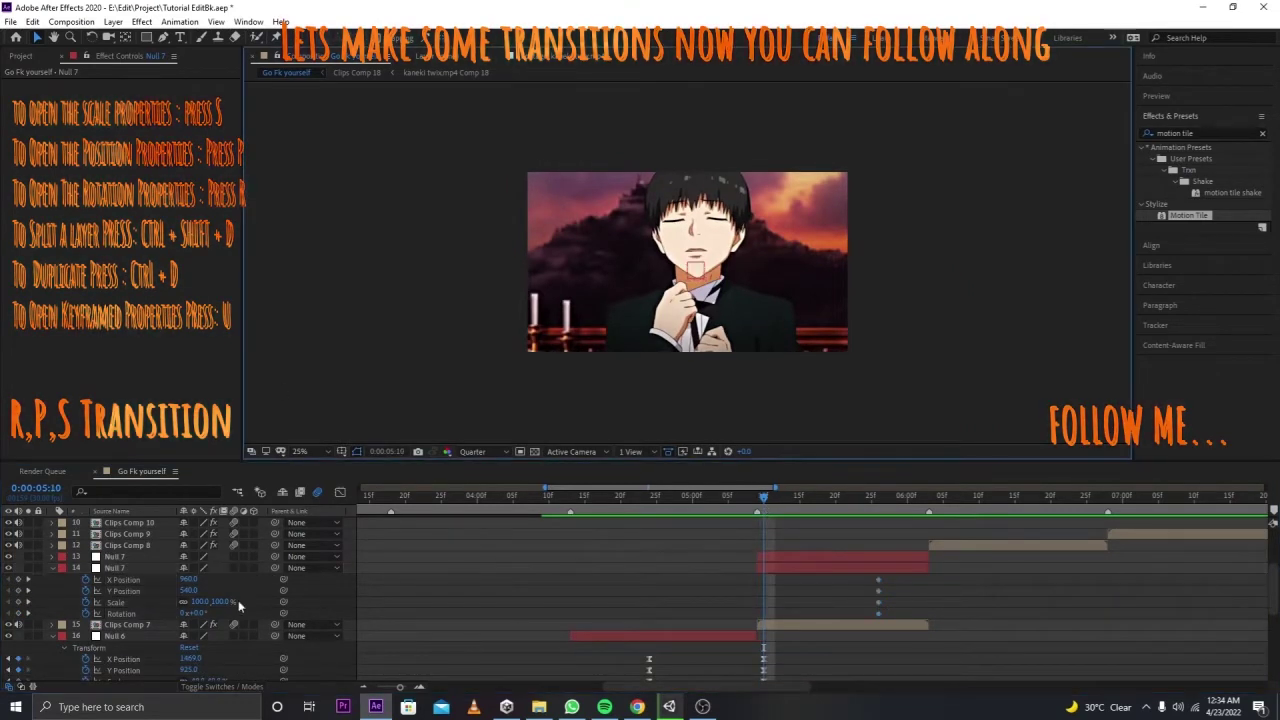
click(190, 660)
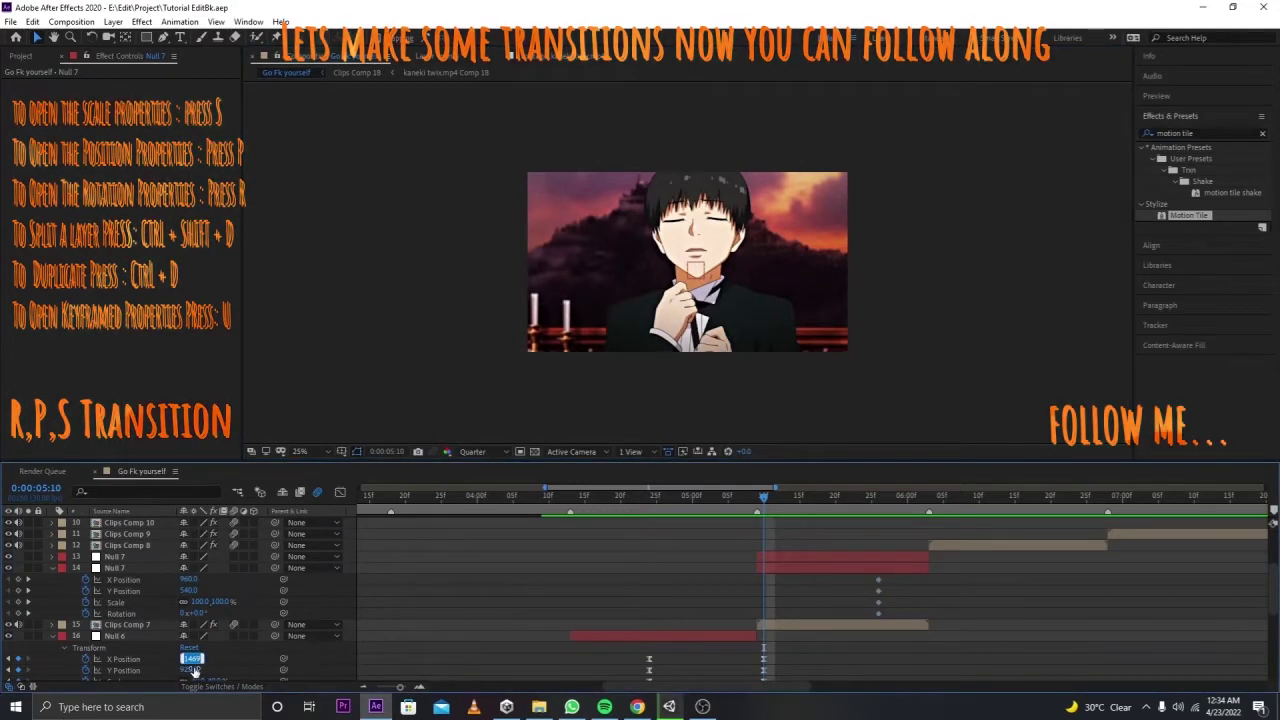
key(Return)
click(192, 579)
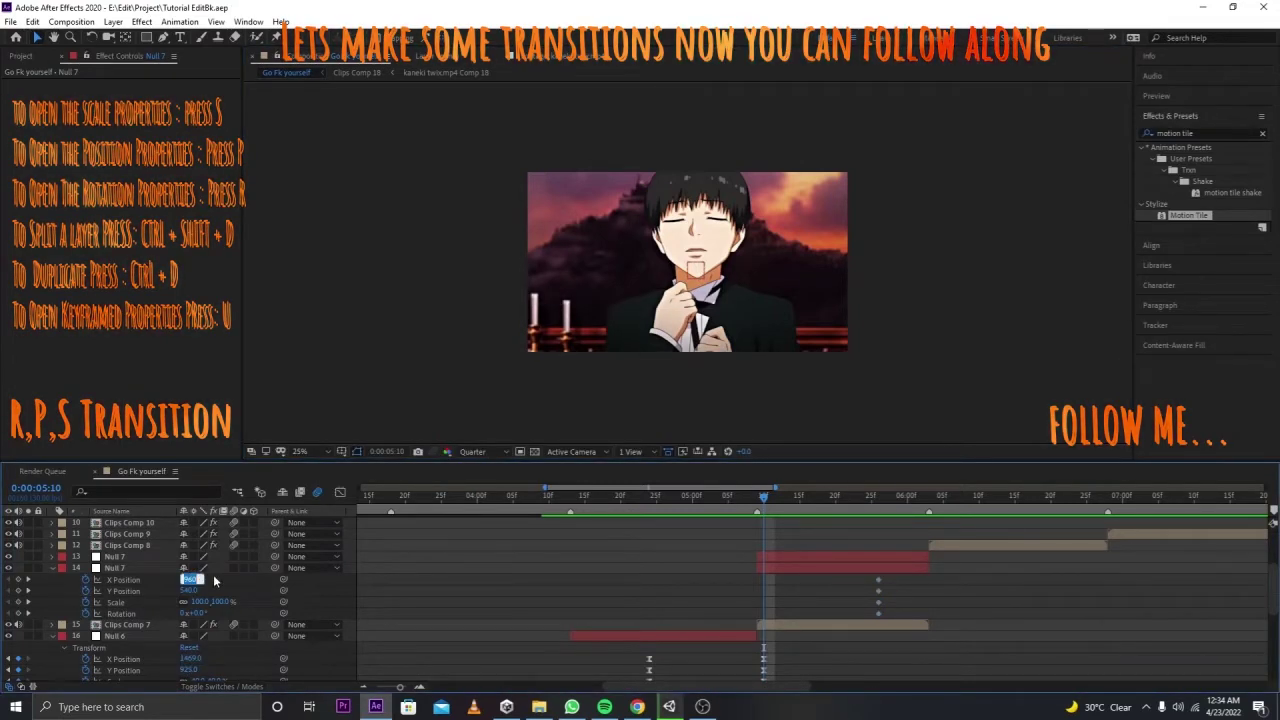
text(-14)
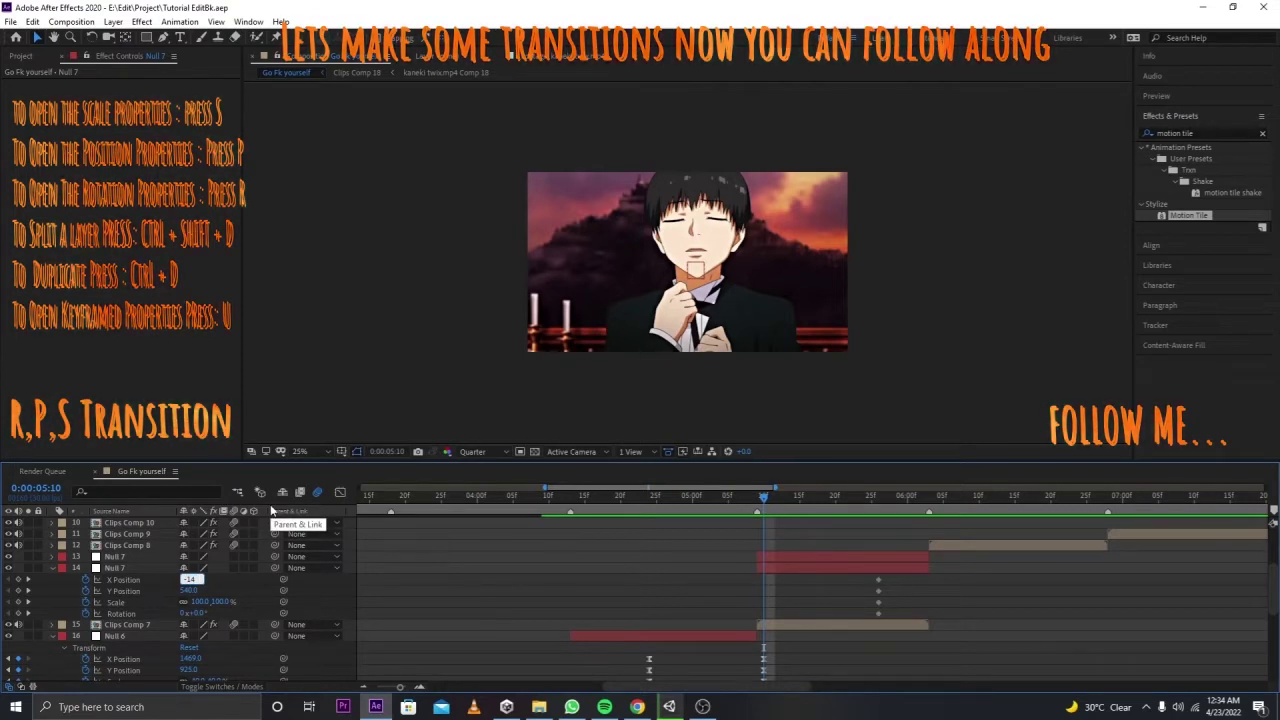
text(69)
key(Return)
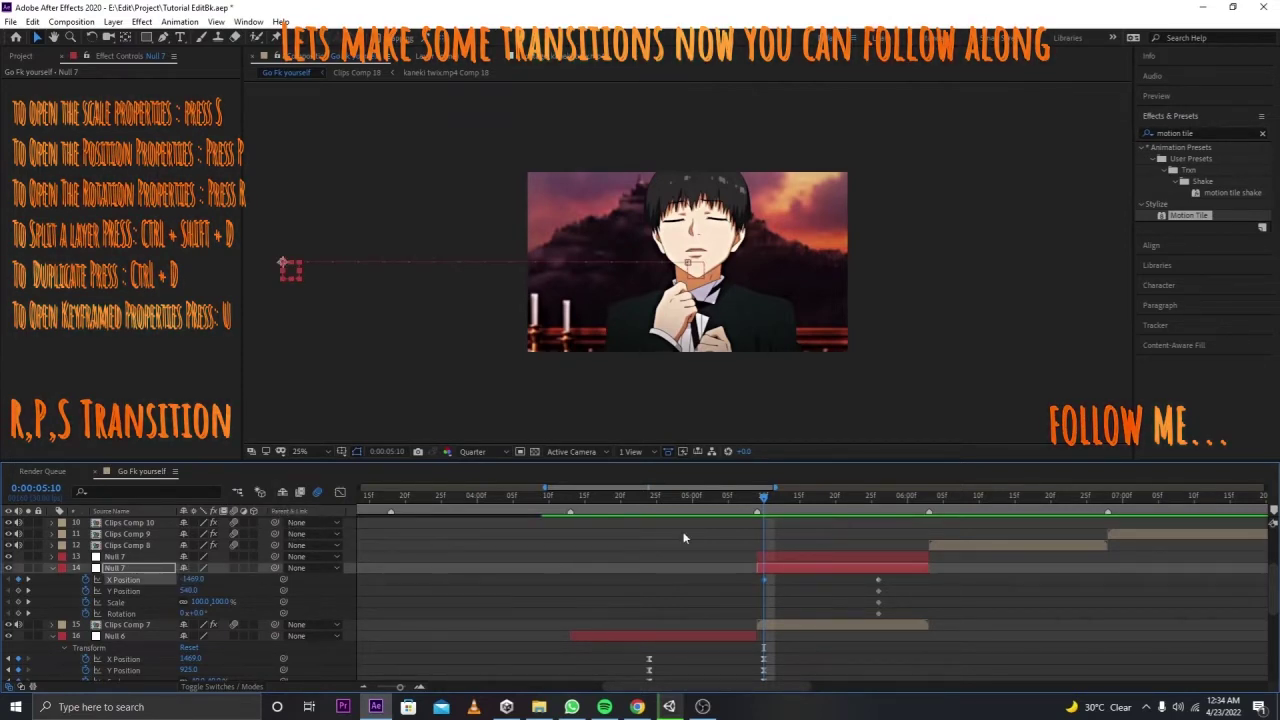
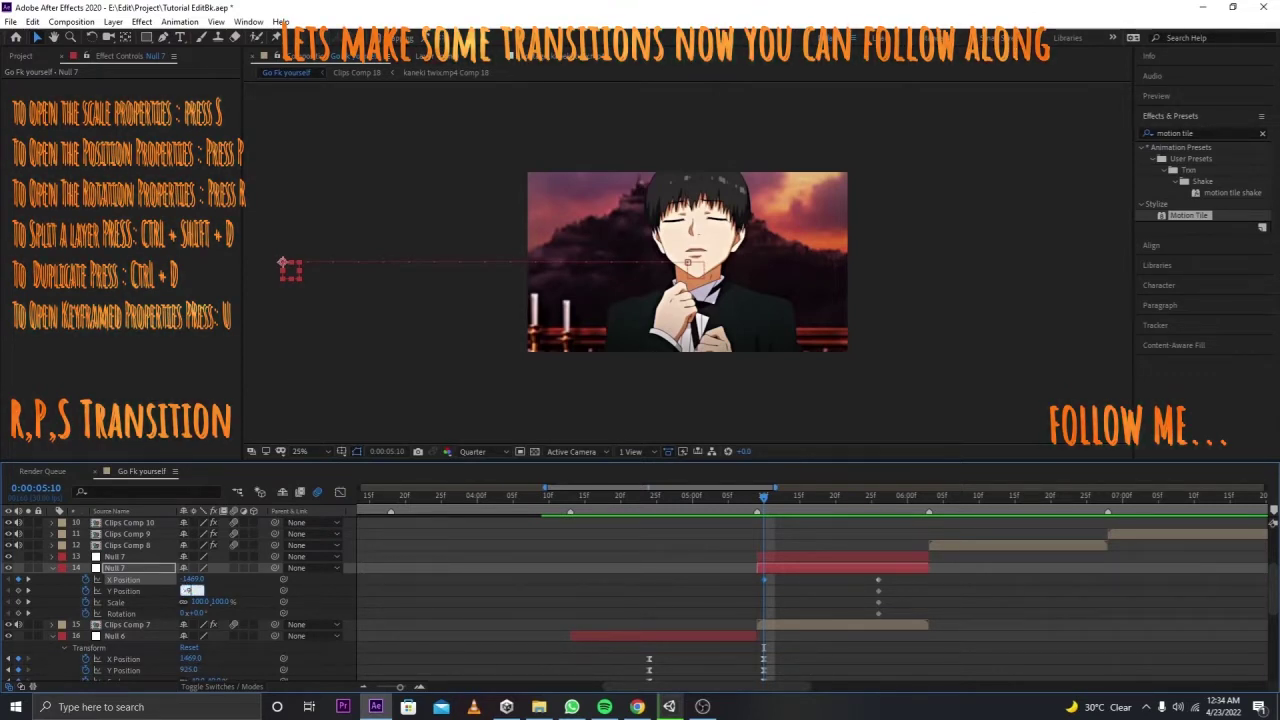
Step: Set Null 7's first keyframe to Y Position -925, Scale 400% and Rotation 133°
key(Return)
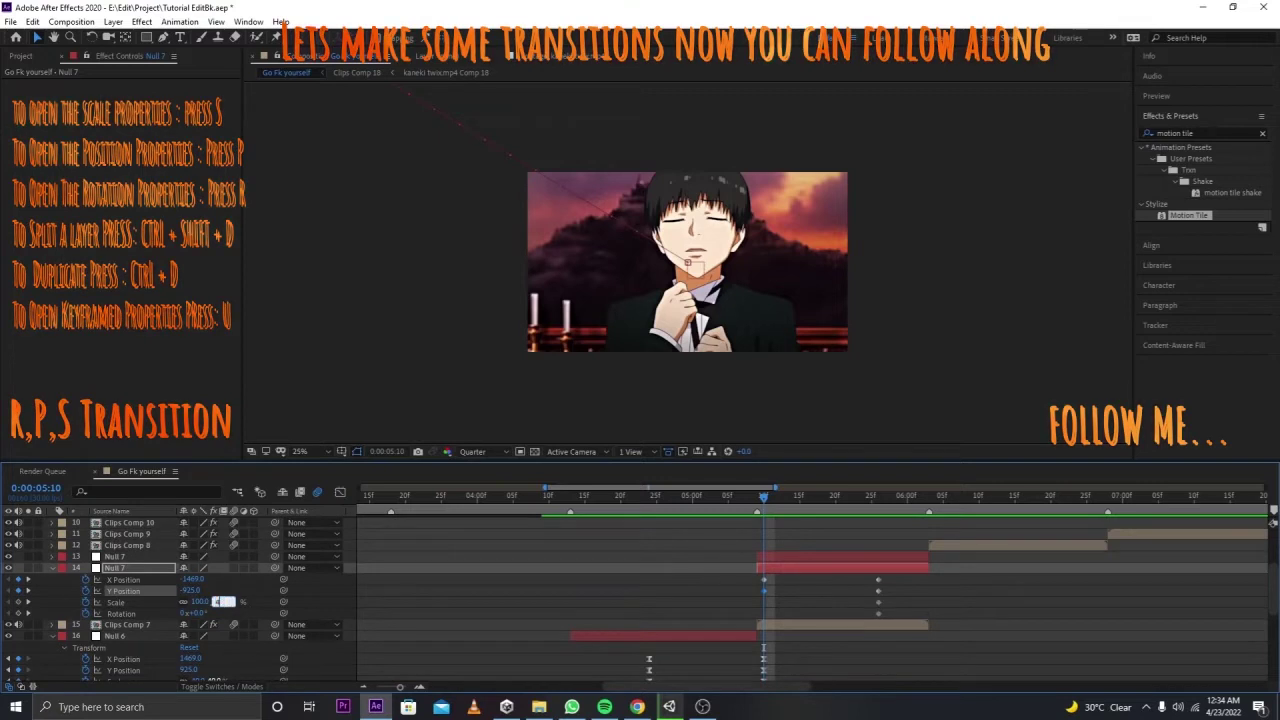
key(Return)
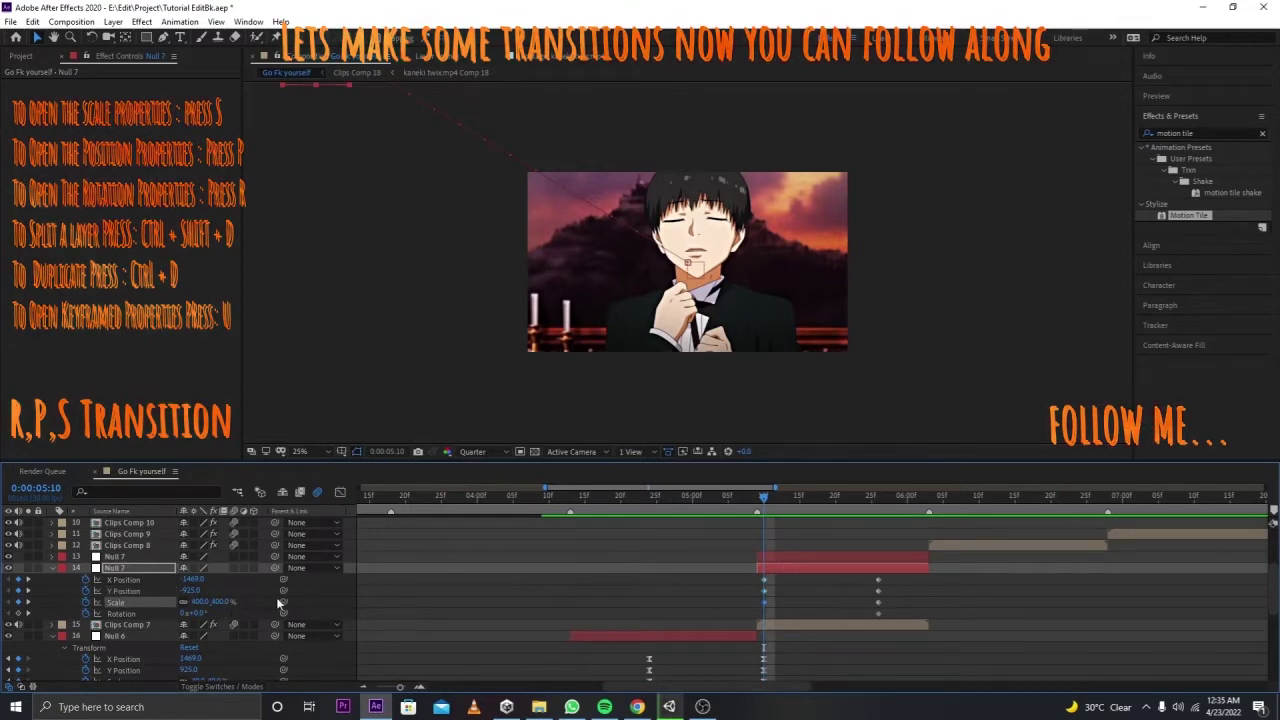
scroll(214, 624, down, 2)
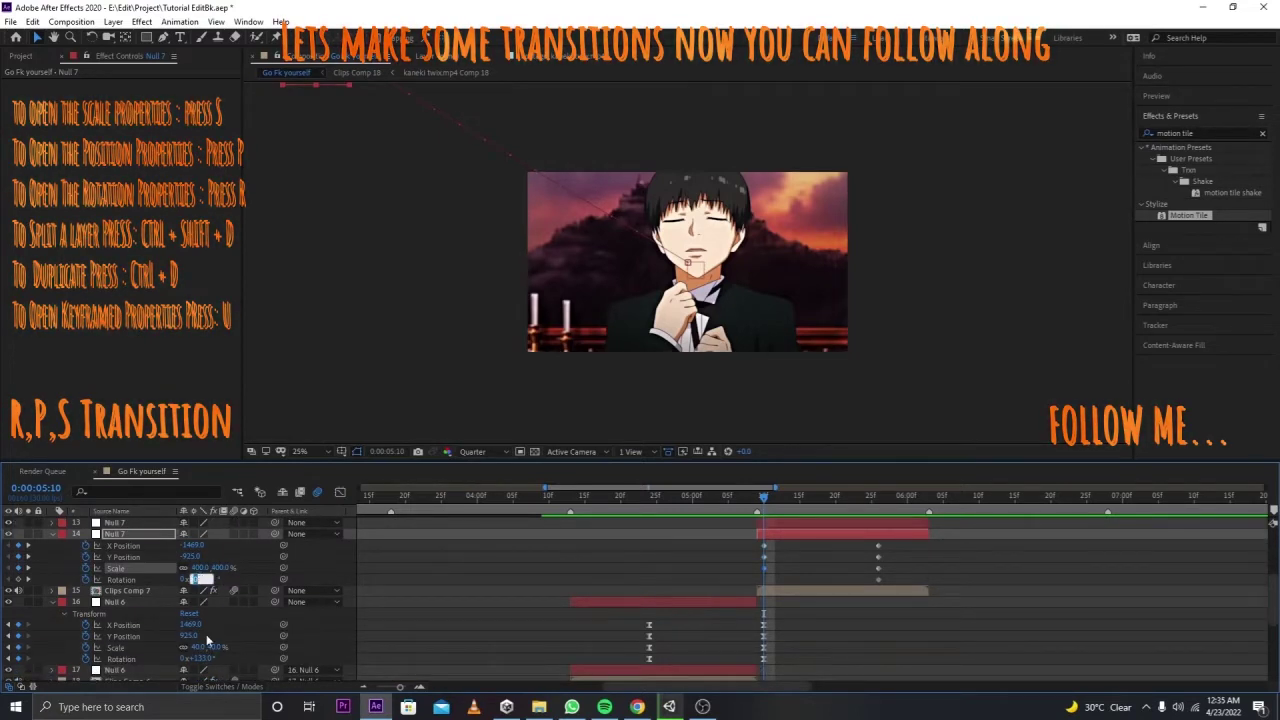
text(133)
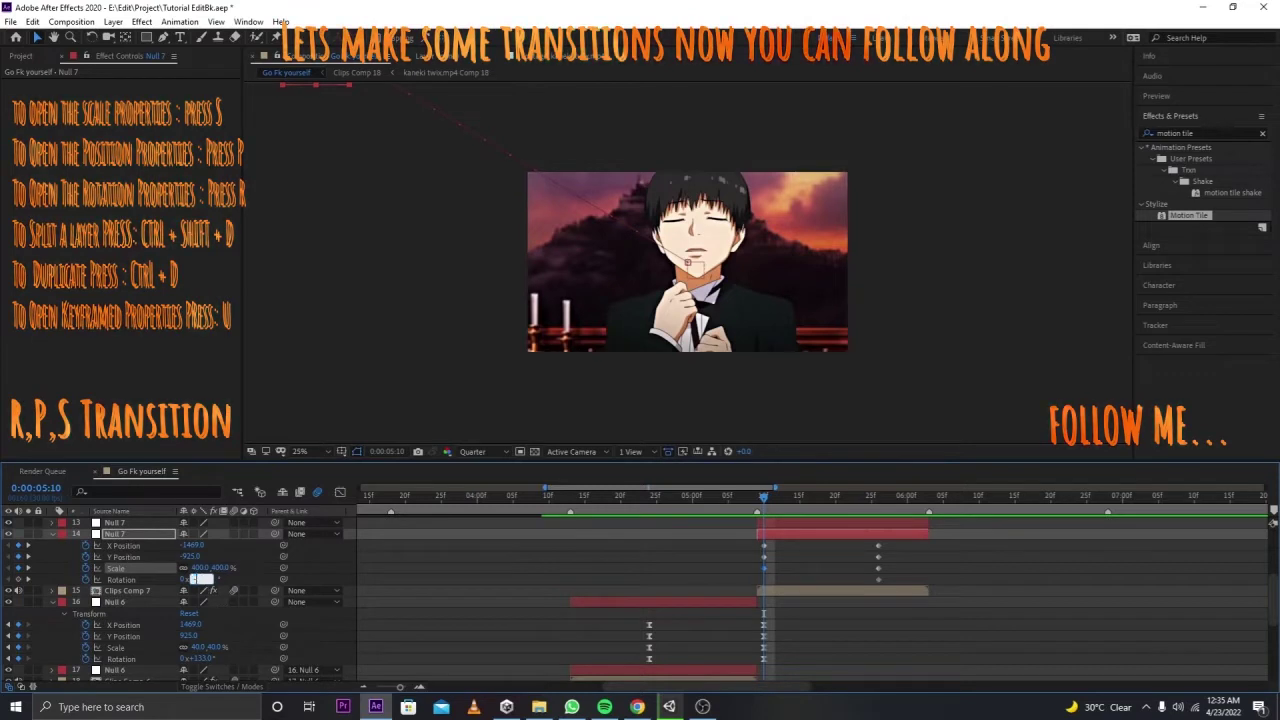
key(Return)
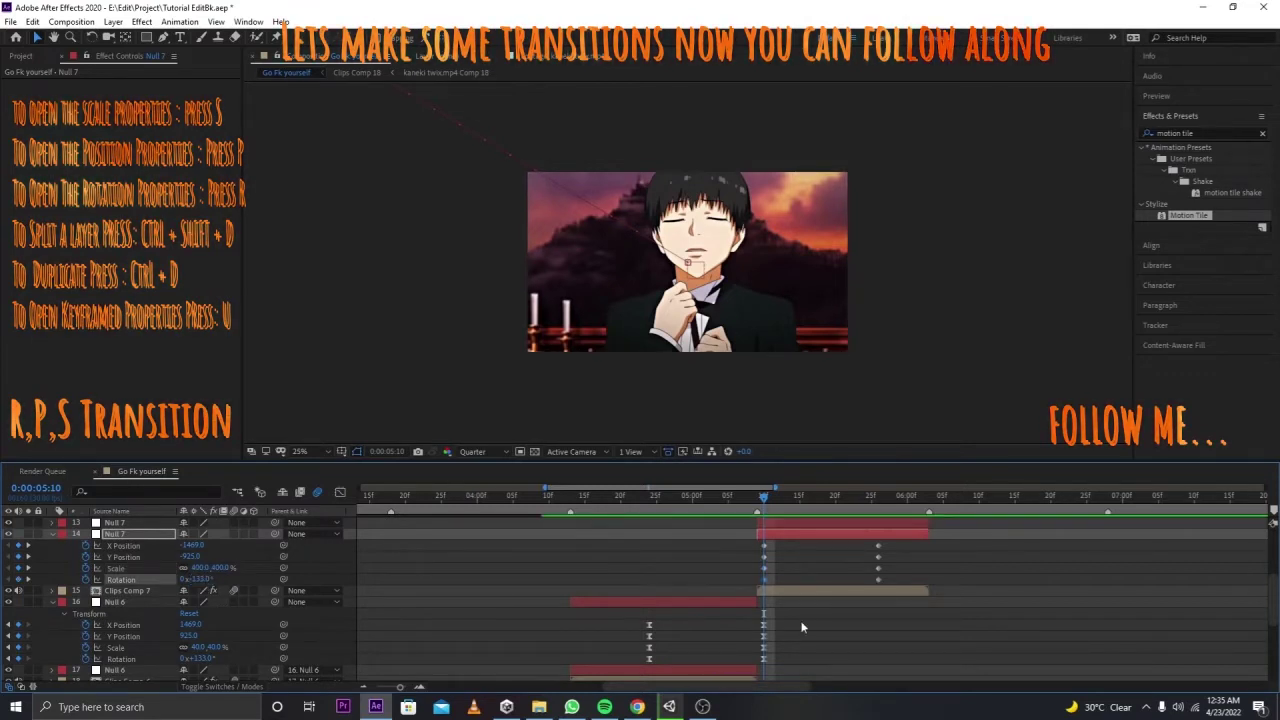
click(773, 533)
Step: Parent Clips Comp 7 to Null 7, and Null 7 to layer 13
drag(765, 513, 885, 513)
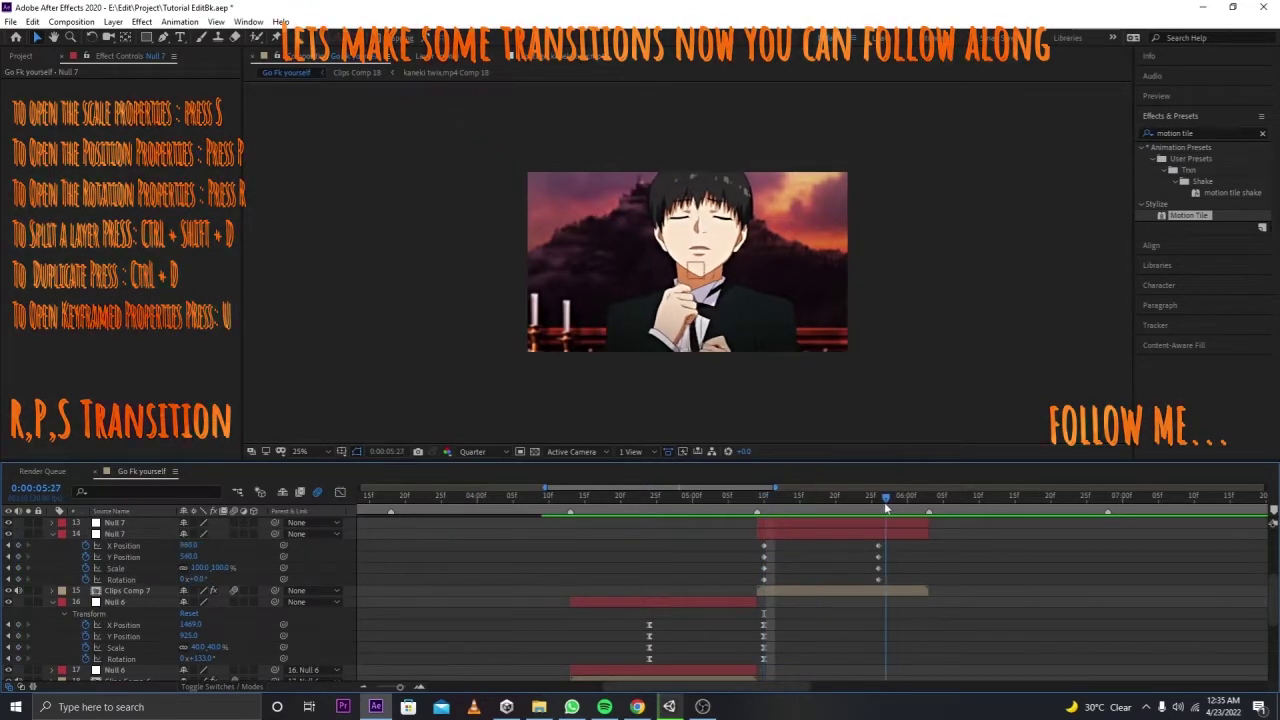
drag(275, 590, 115, 533)
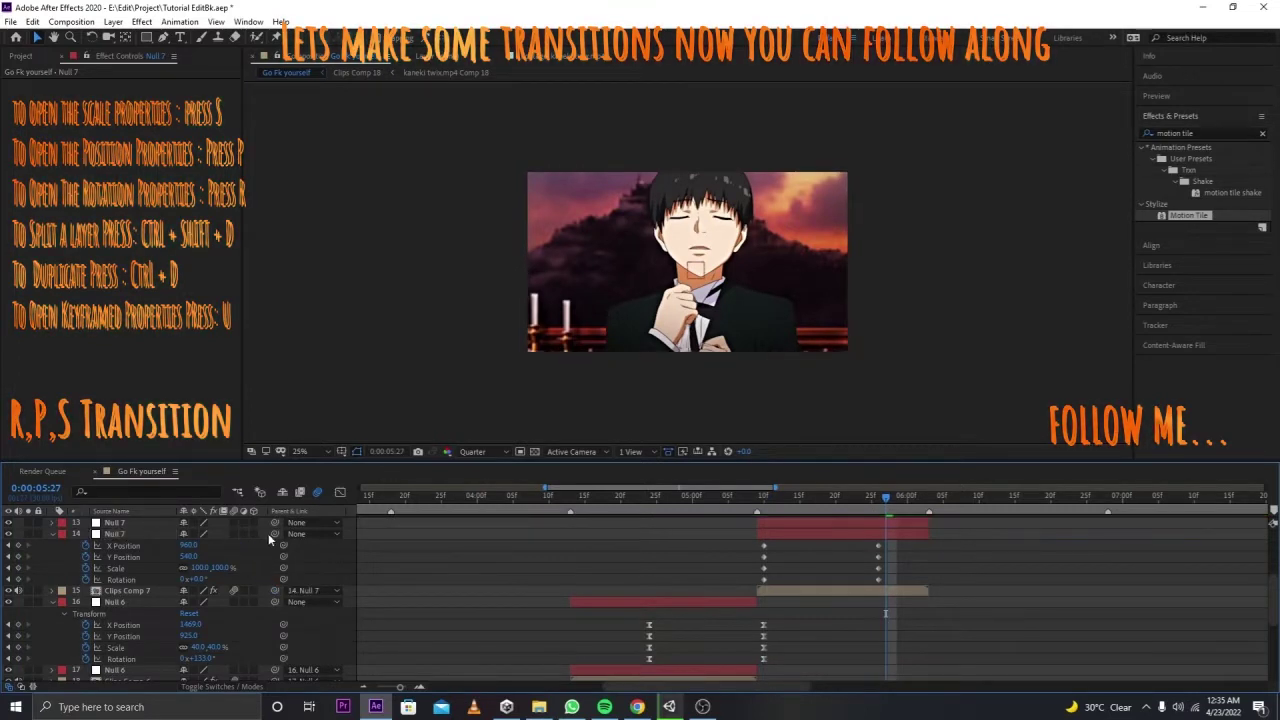
drag(275, 533, 130, 536)
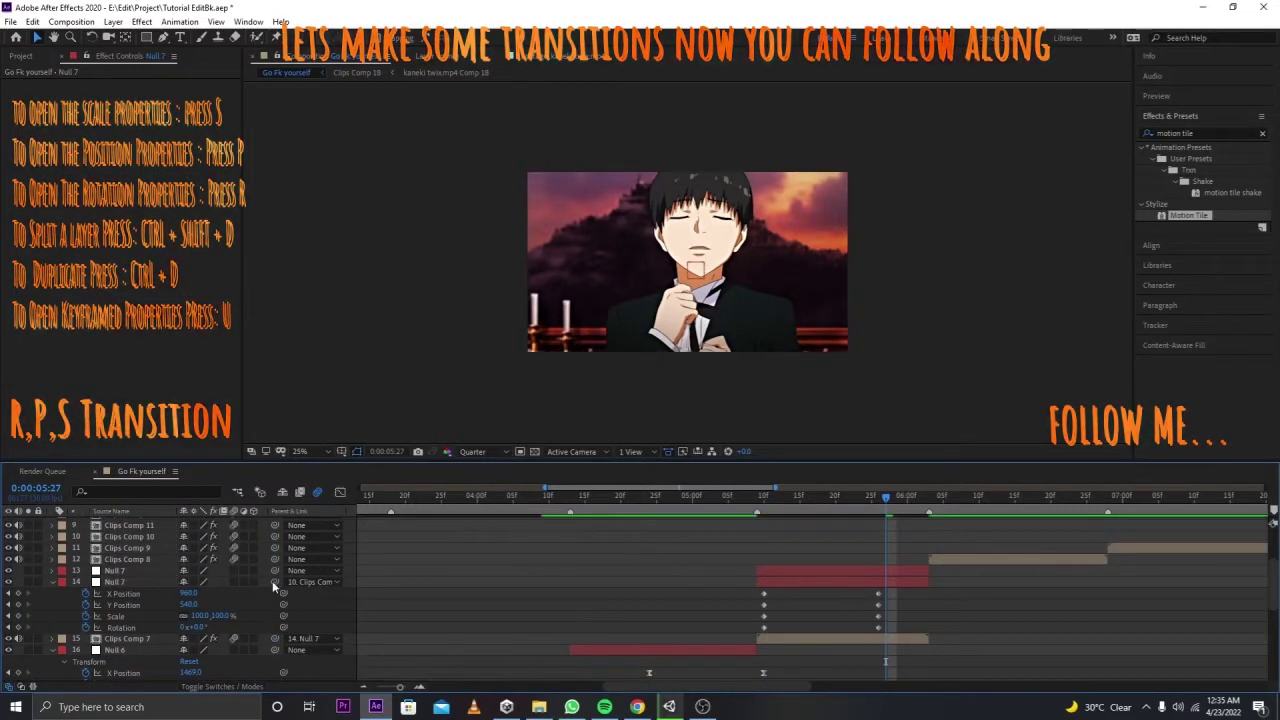
drag(274, 581, 115, 570)
Step: Align Null 7's first keyframes to the current frame and apply Easy Ease to all its keyframes
key(j)
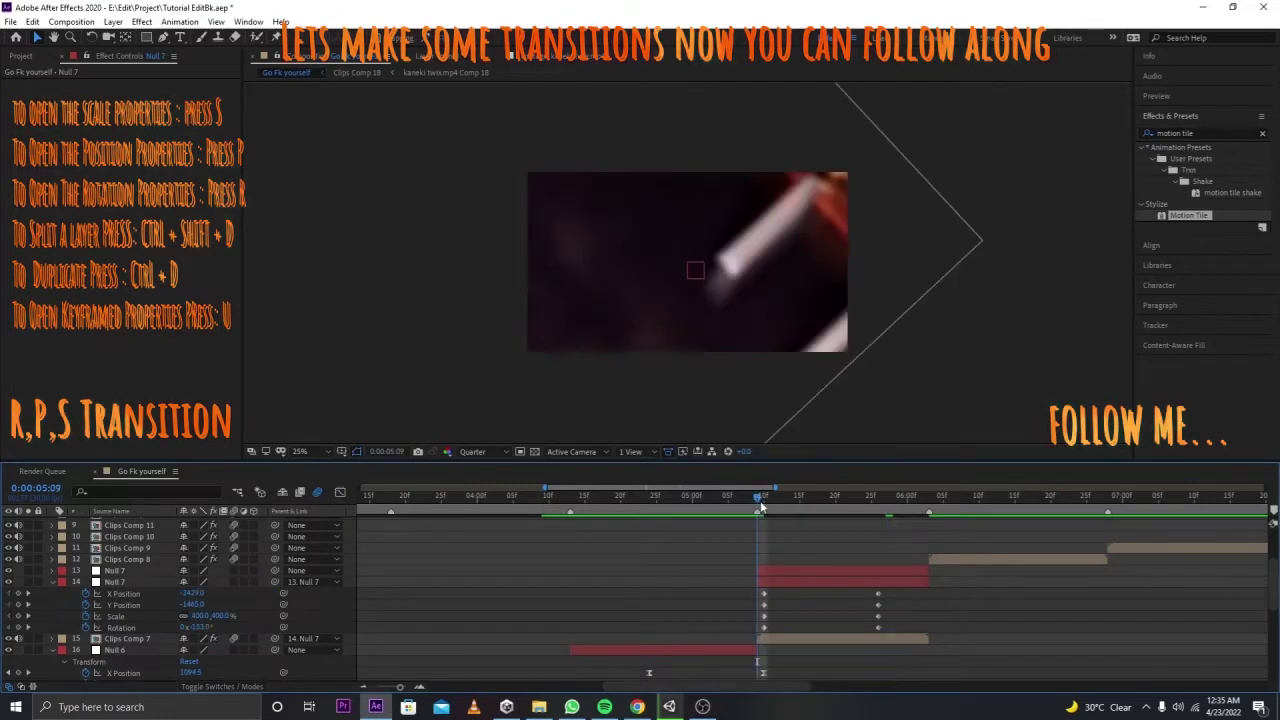
drag(764, 605, 758, 605)
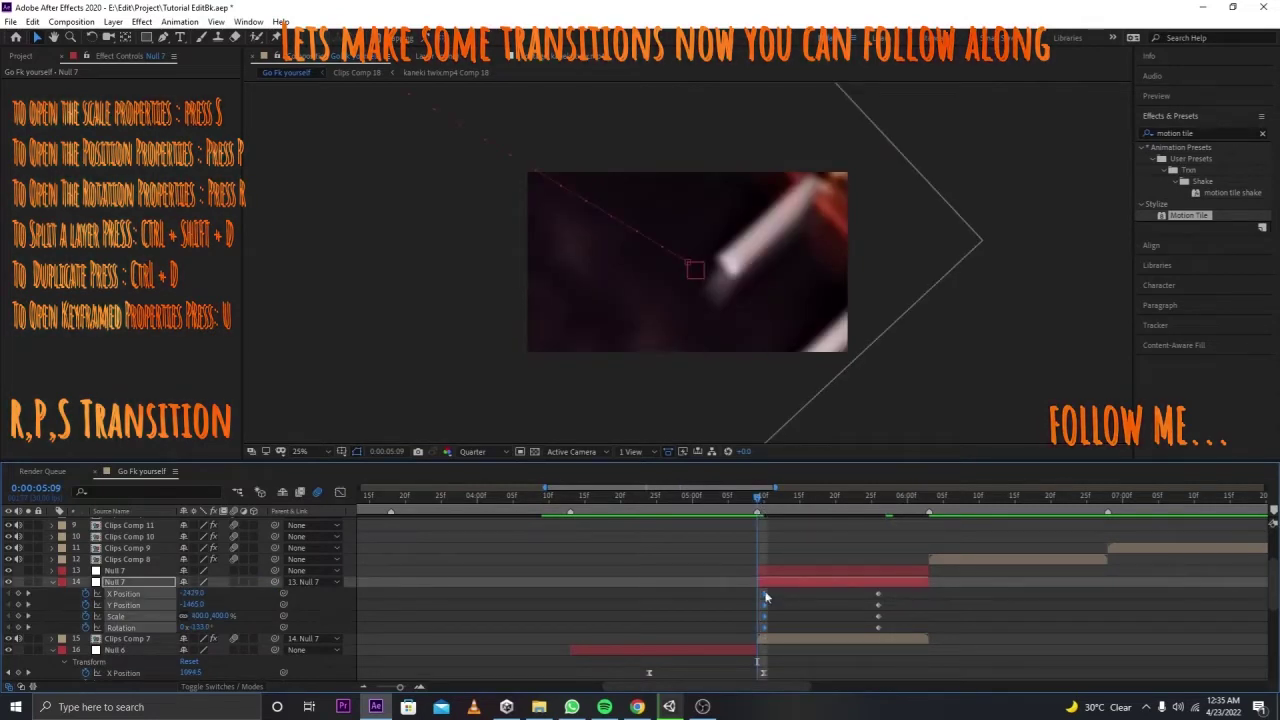
drag(894, 592, 730, 638)
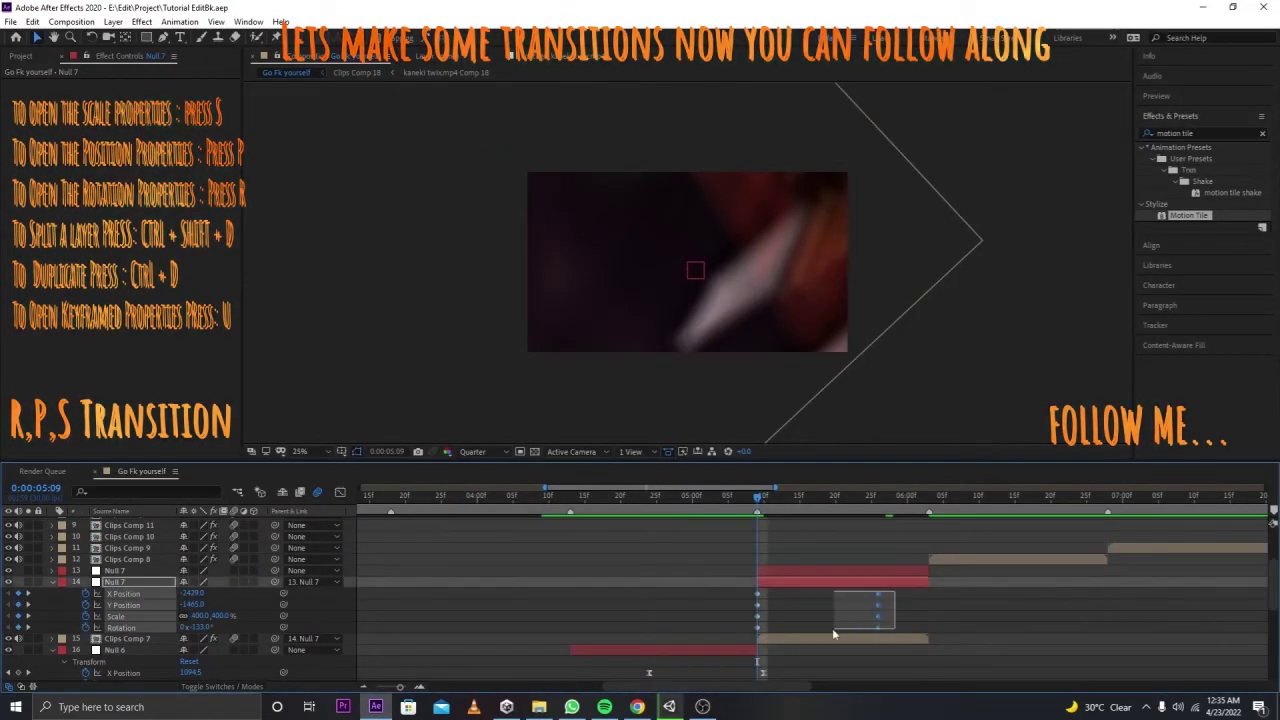
key(F9)
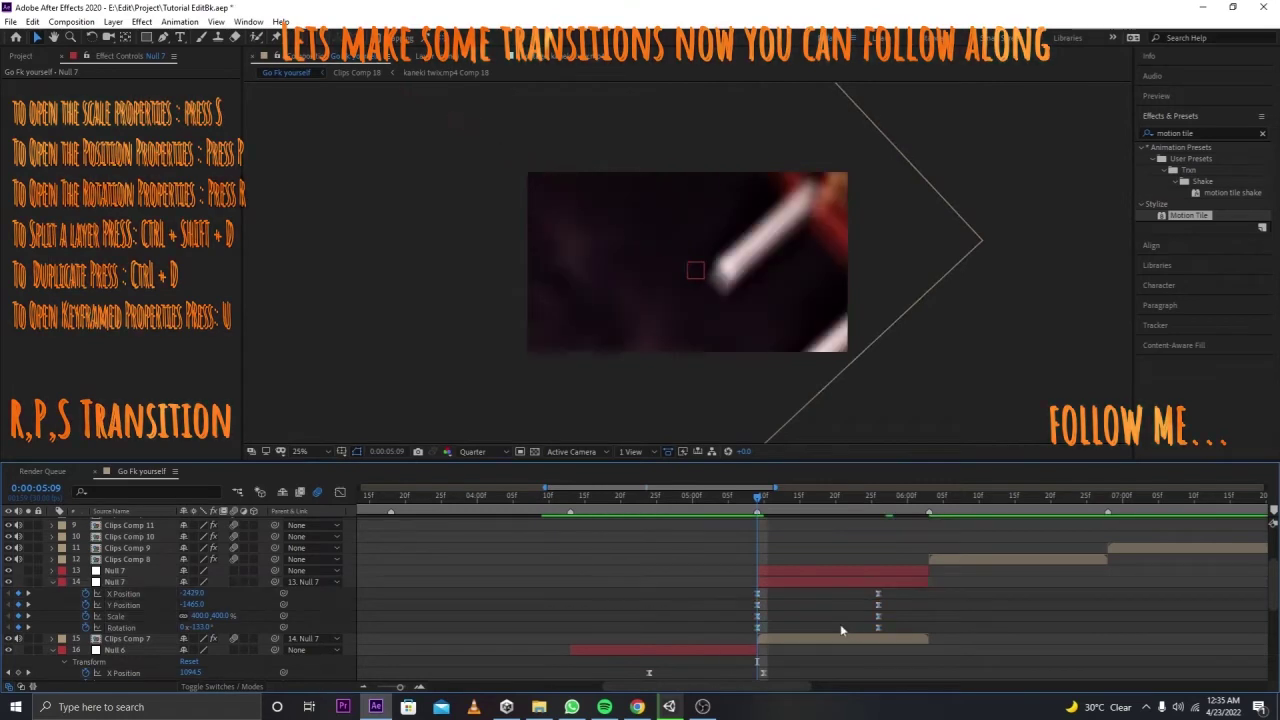
click(776, 595)
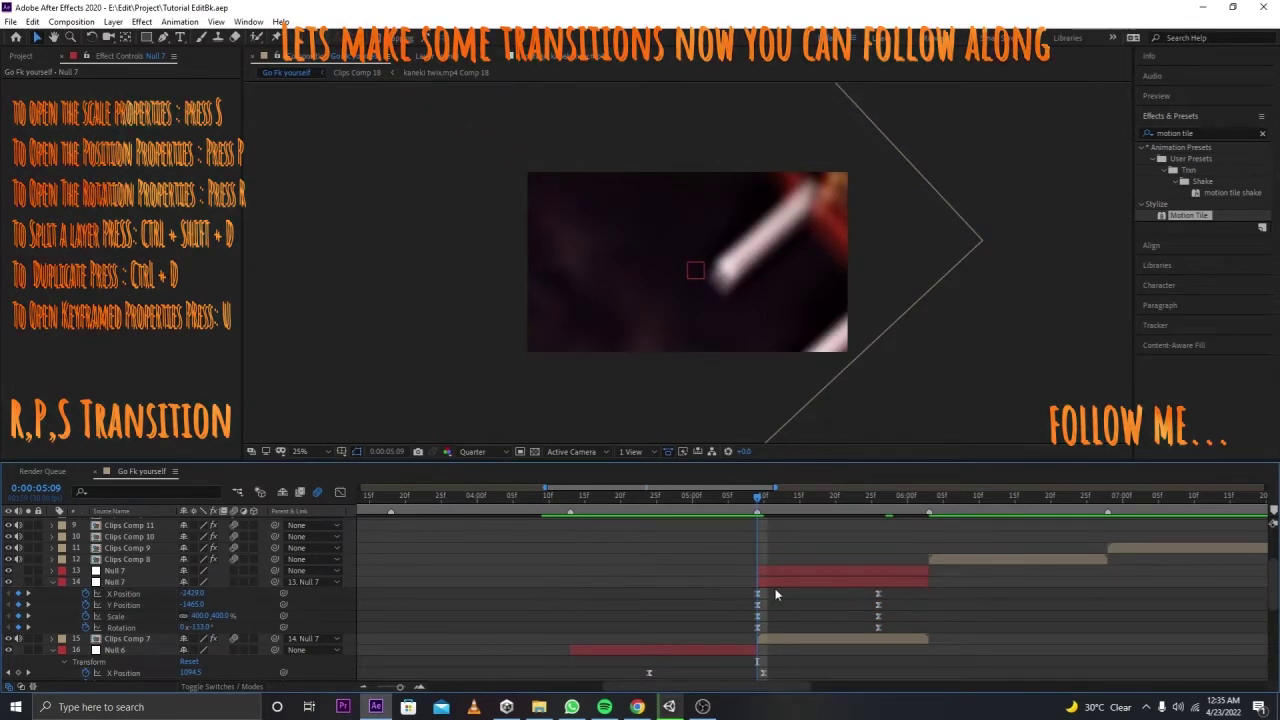
mouse_move(772, 590)
mouse_down()
mouse_move(745, 630)
mouse_move(750, 615)
mouse_up()
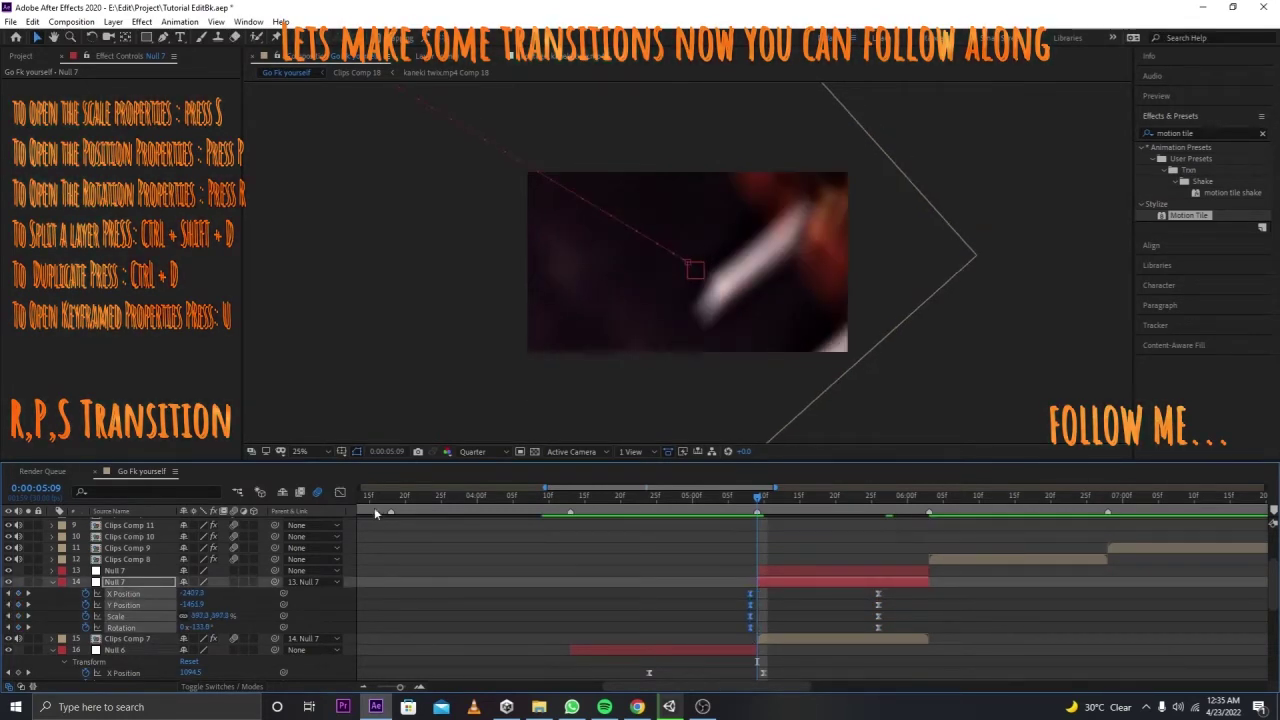
Step: Steepen the X and Y Position curves in the Graph Editor so motion starts fast, then save
click(345, 491)
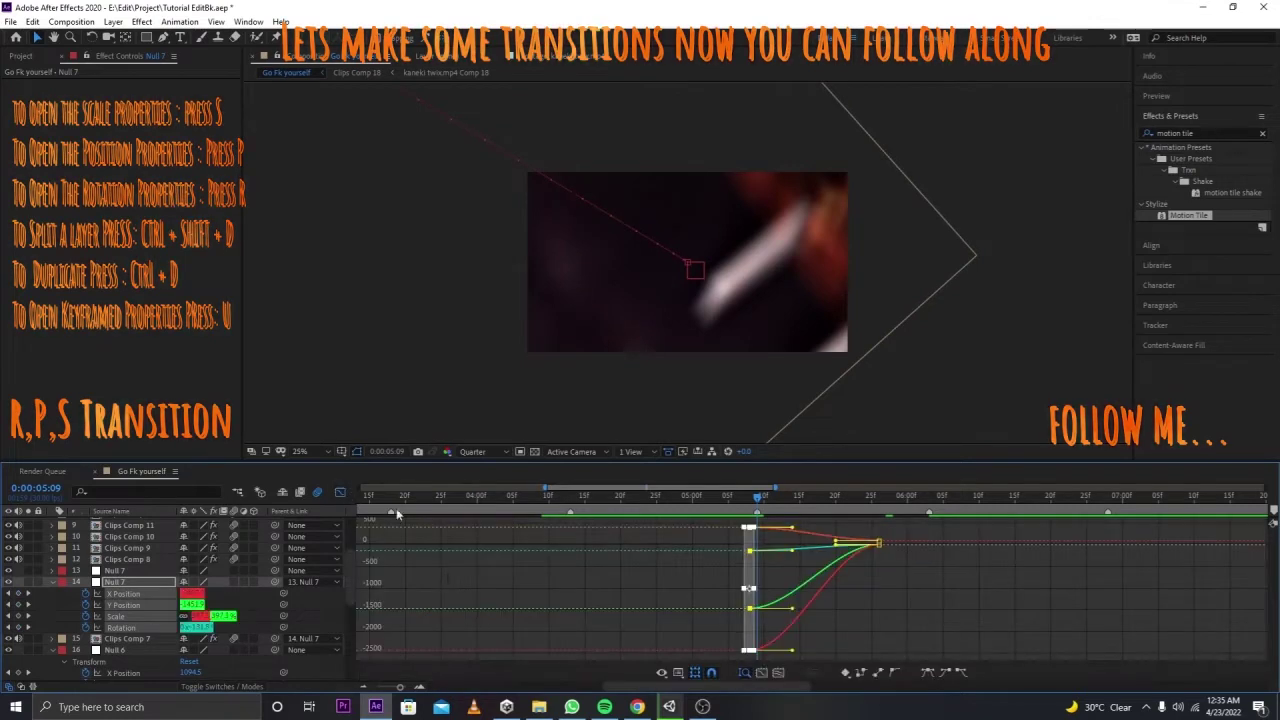
click(123, 593)
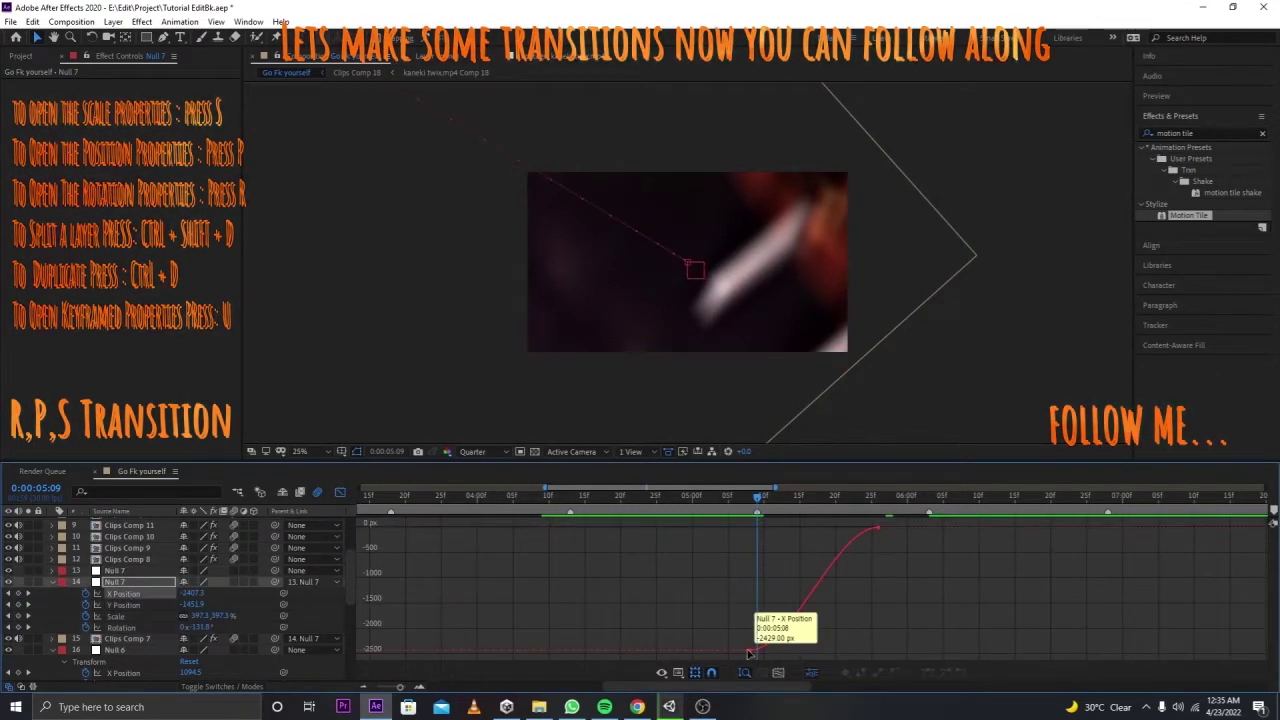
click(749, 653)
drag(838, 530, 750, 527)
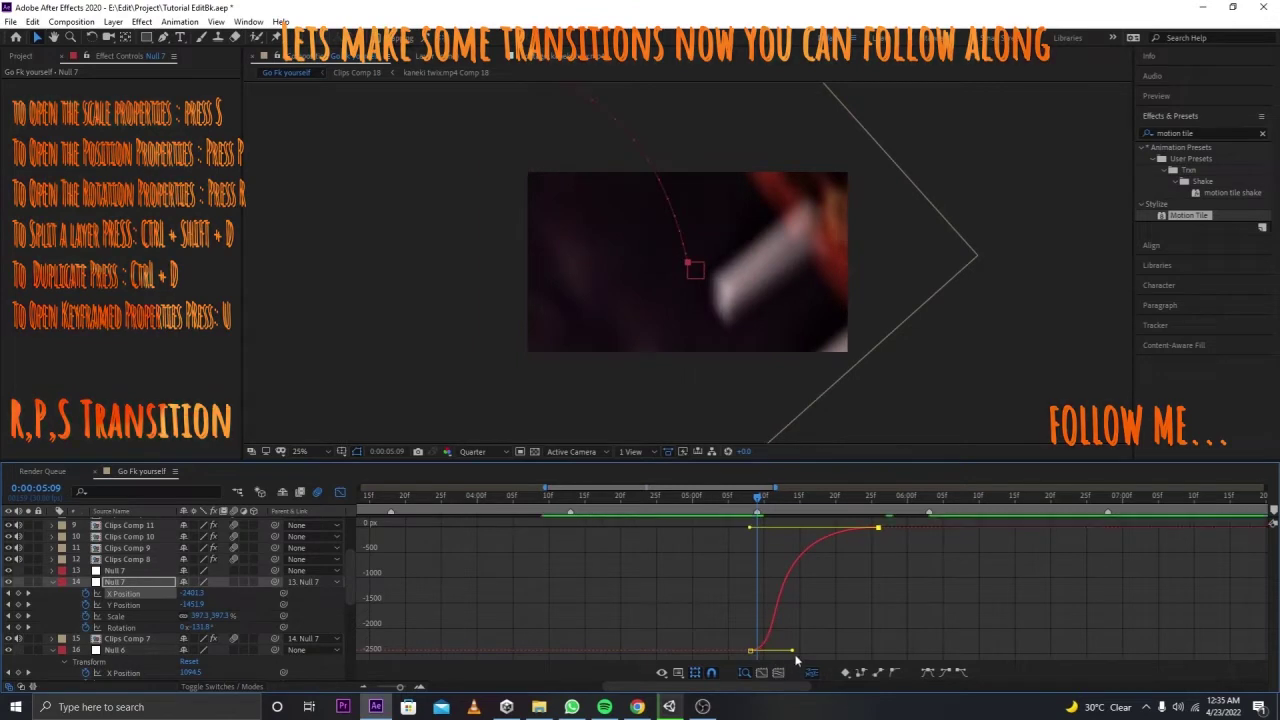
drag(790, 652, 752, 530)
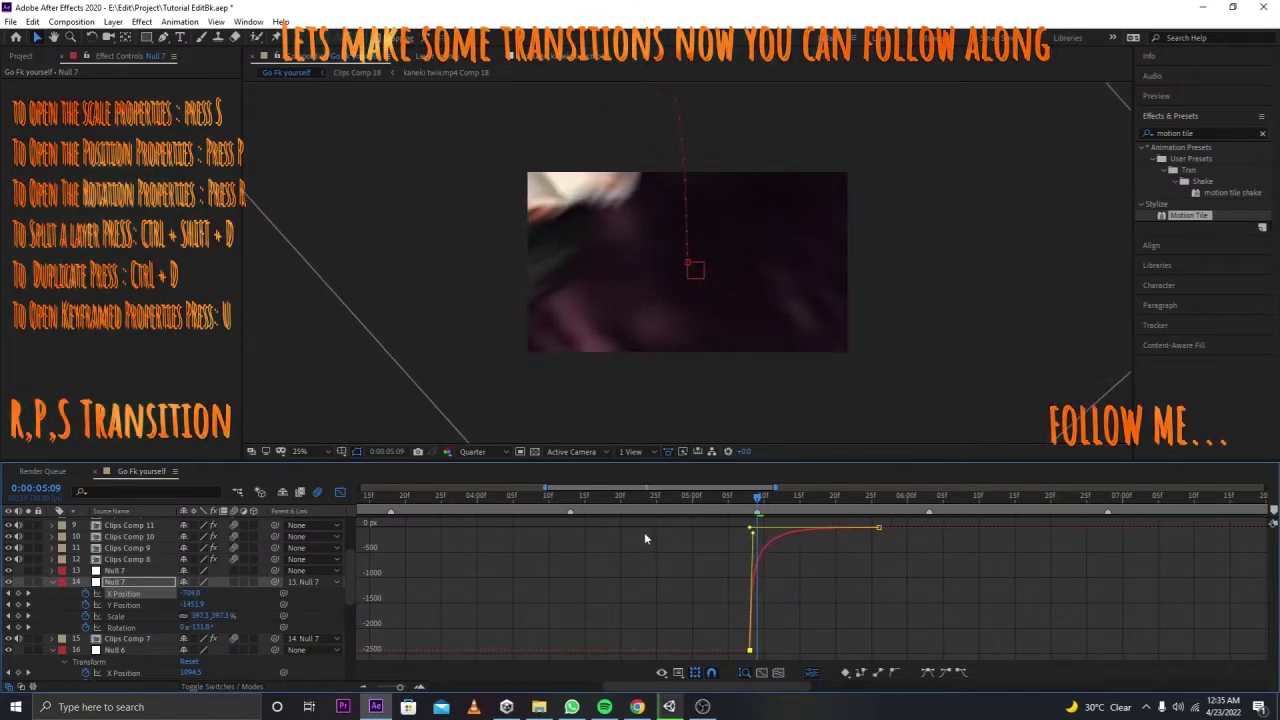
click(158, 606)
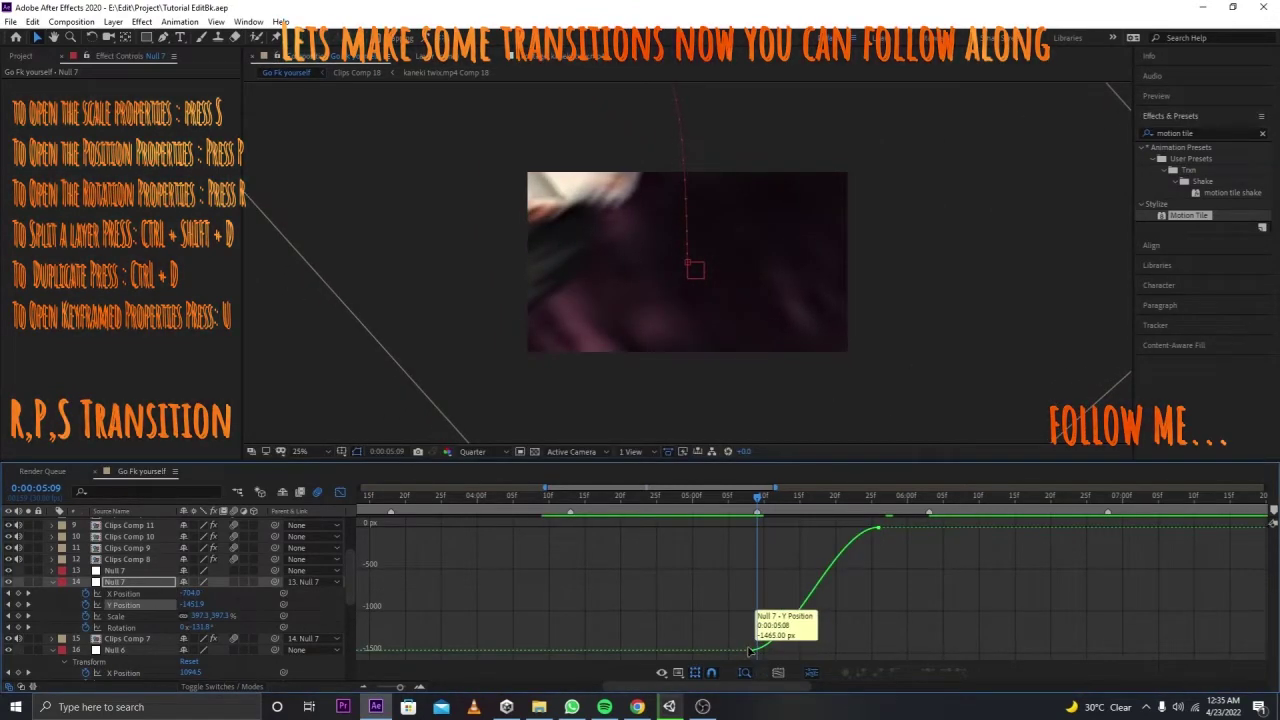
mouse_move(758, 650)
mouse_down()
mouse_move(730, 651)
mouse_move(751, 540)
mouse_up()
key(ctrl+s)
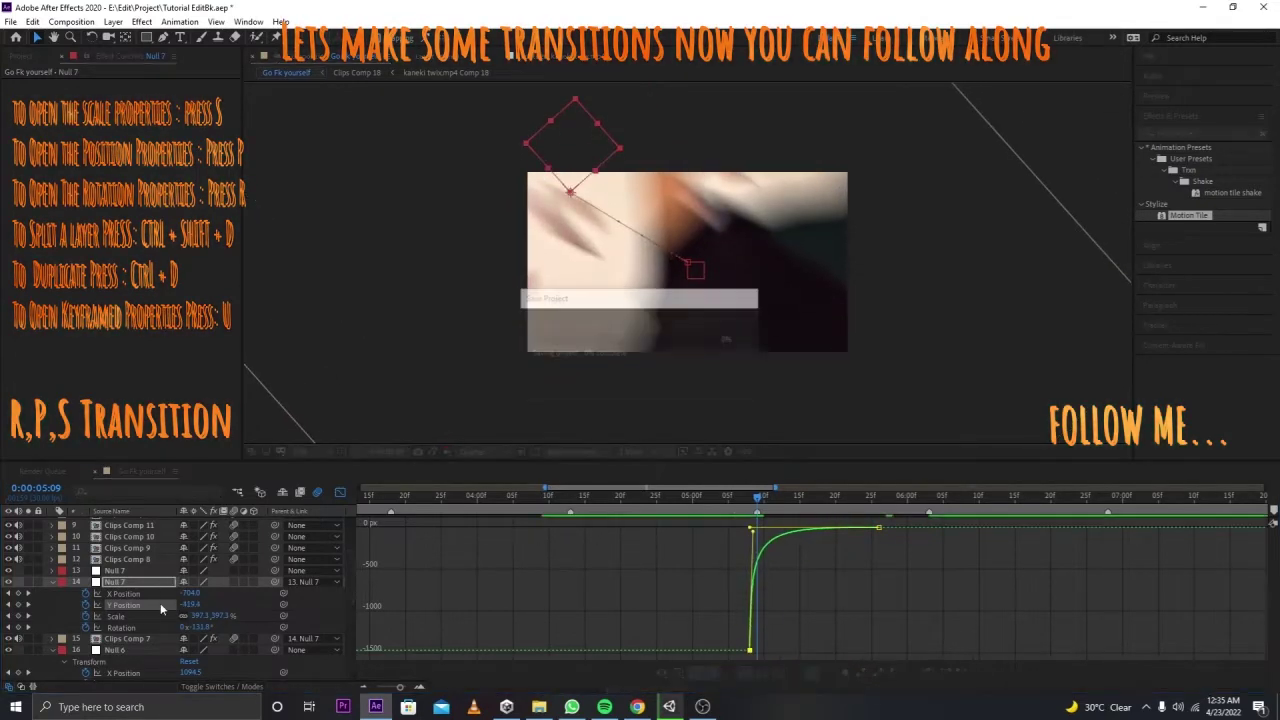
Step: Reshape the Scale and eased Rotation curves so both change sharply at the start
click(146, 614)
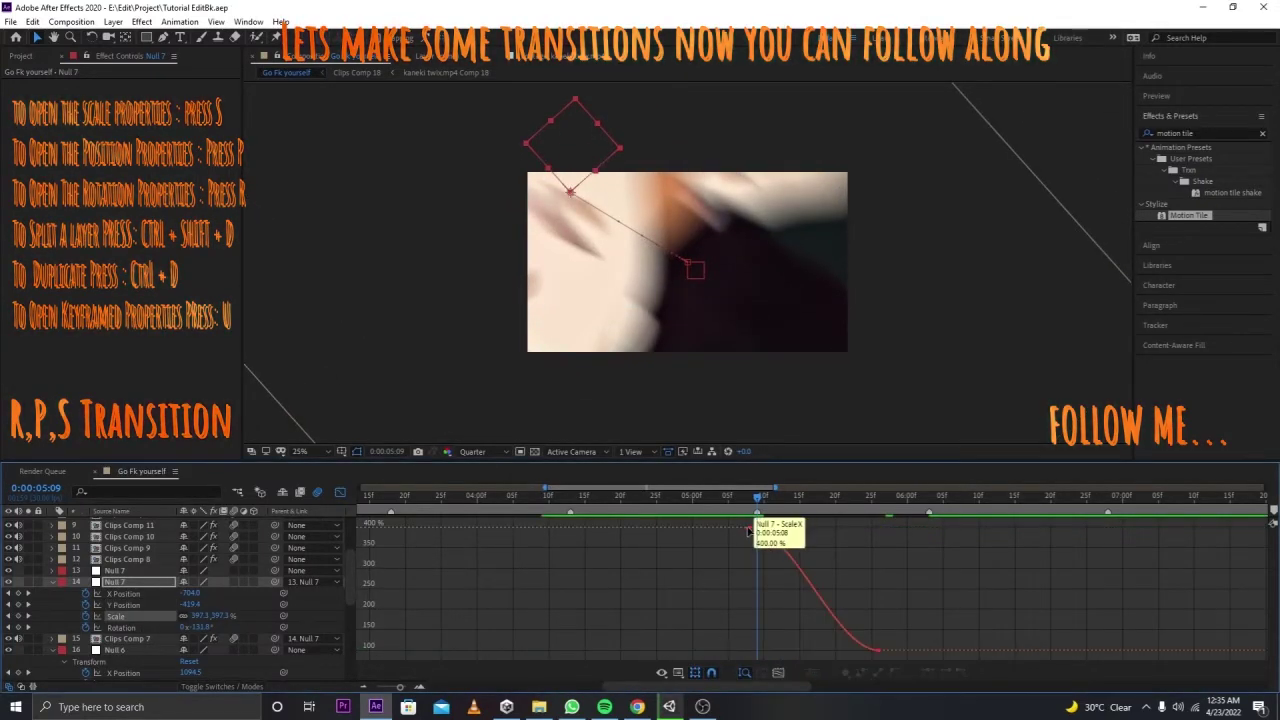
click(790, 567)
drag(718, 641, 643, 591)
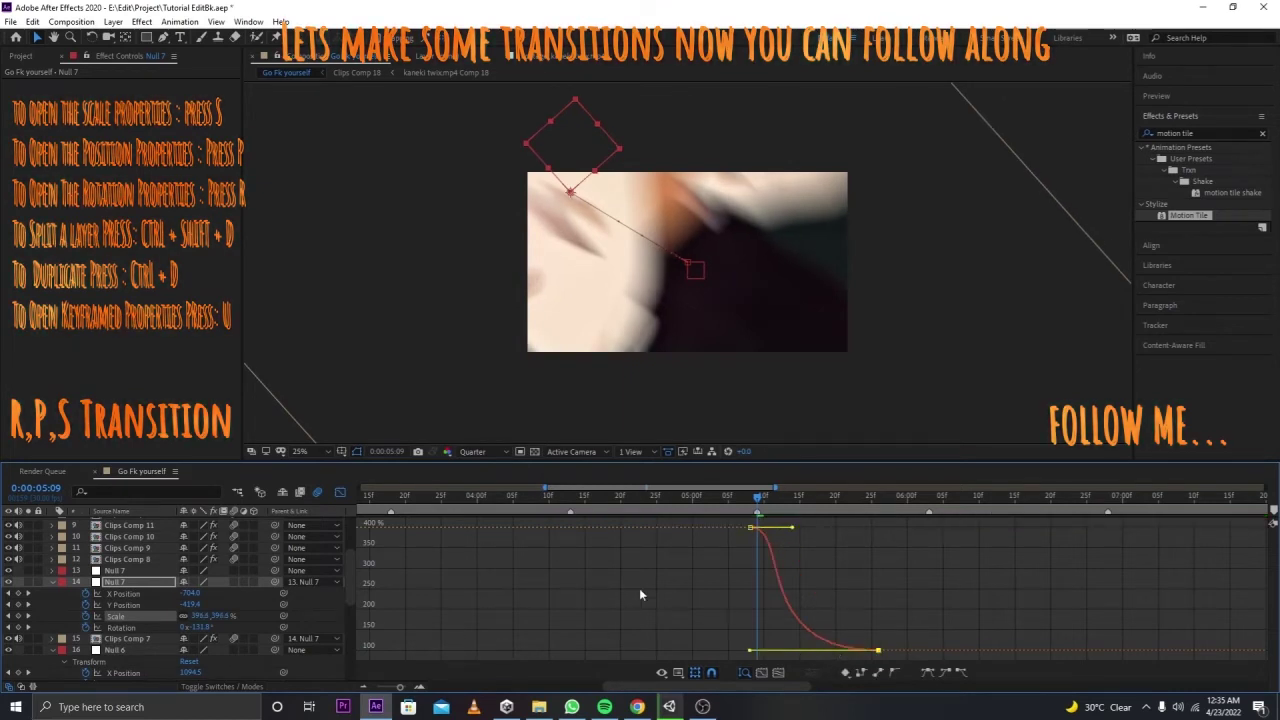
drag(790, 527, 752, 610)
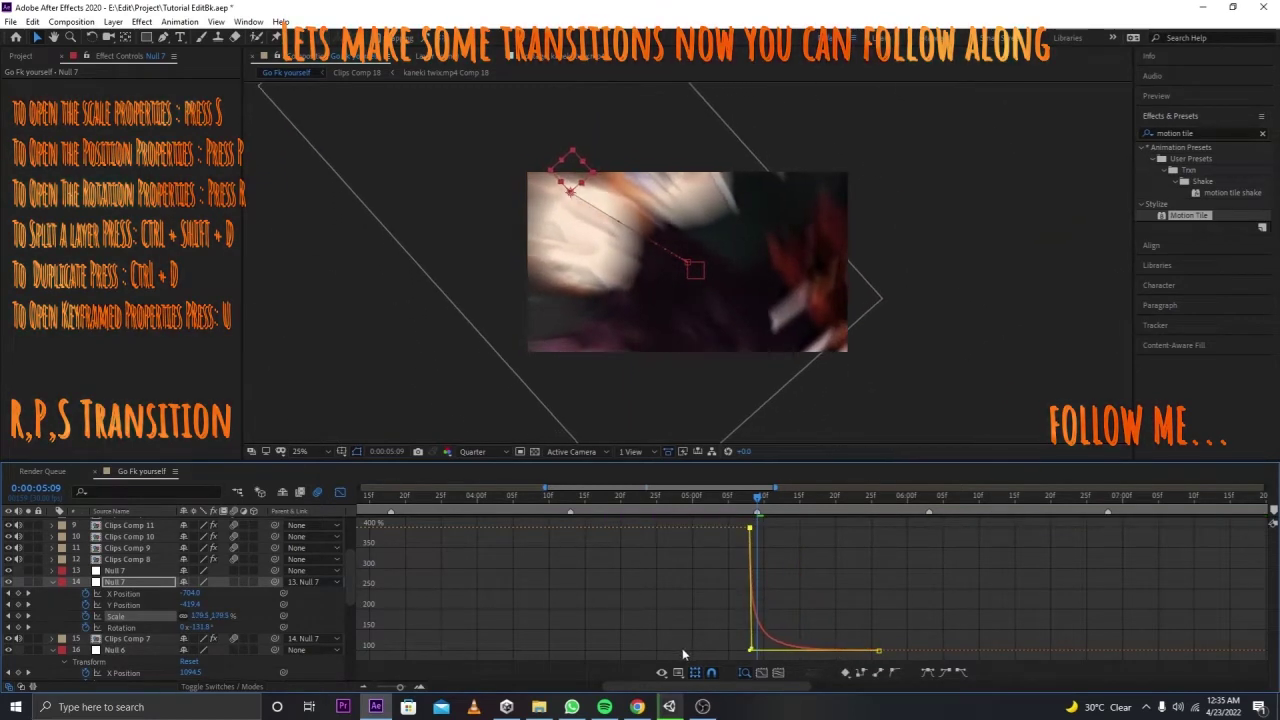
click(121, 628)
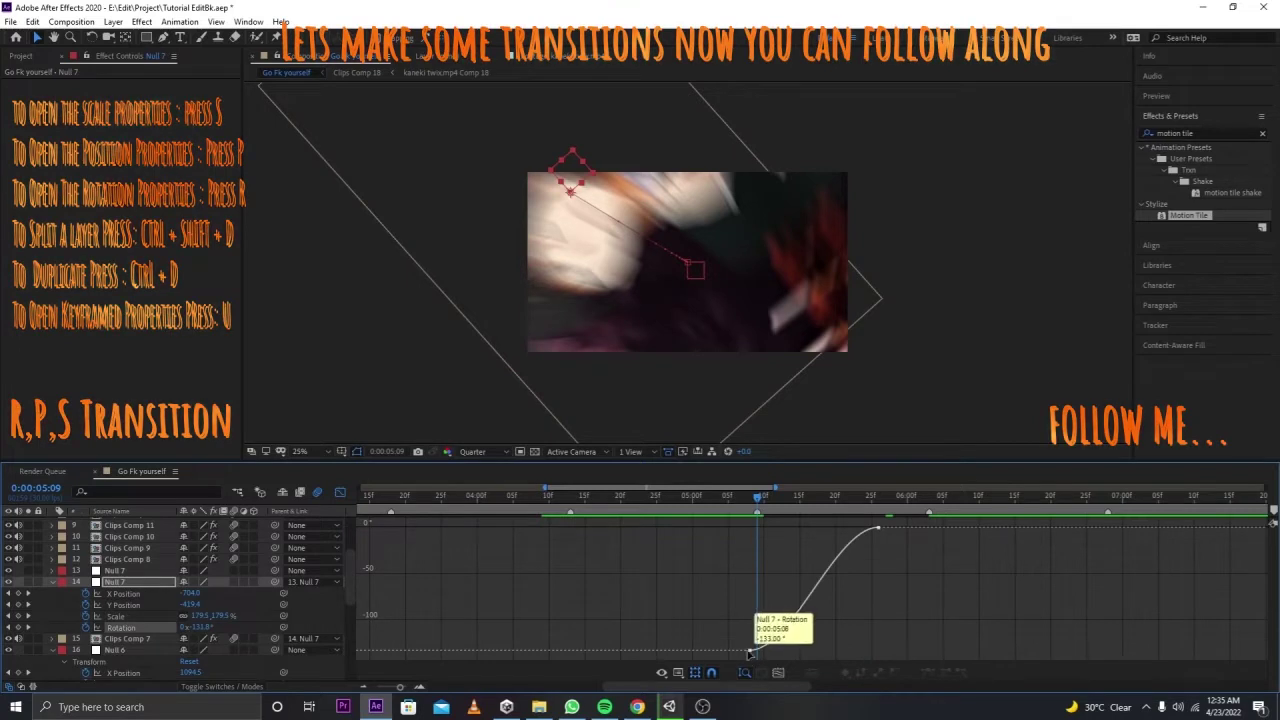
key(F9)
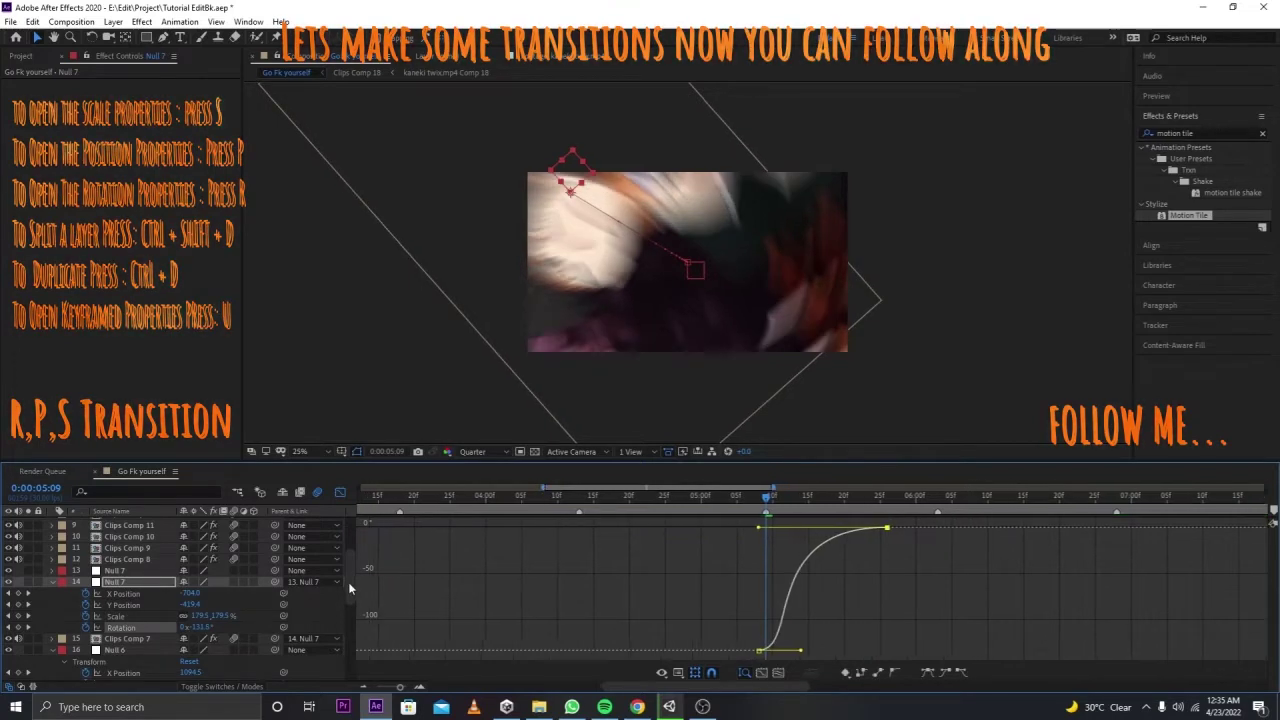
drag(807, 650, 560, 530)
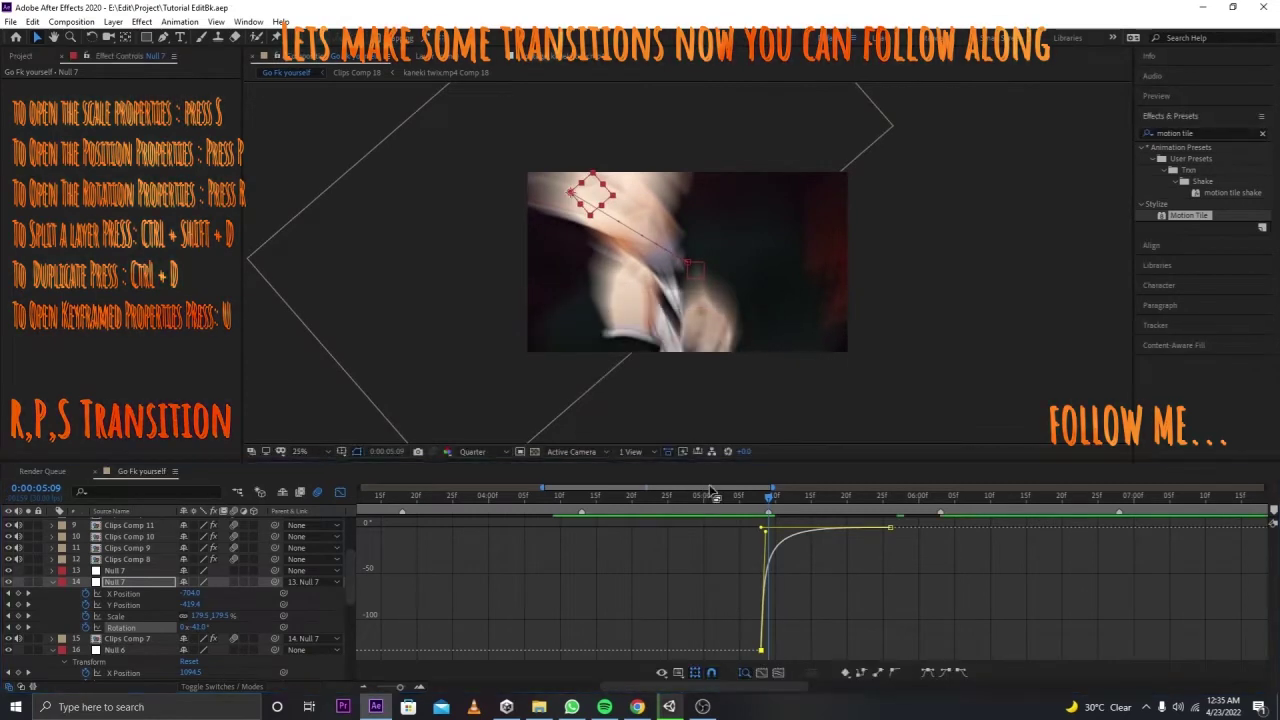
Step: Scrub and play back Null 7's transition between about 0:00:04:09 and 0:00:05:11
scroll(638, 508, left, 3)
click(770, 497)
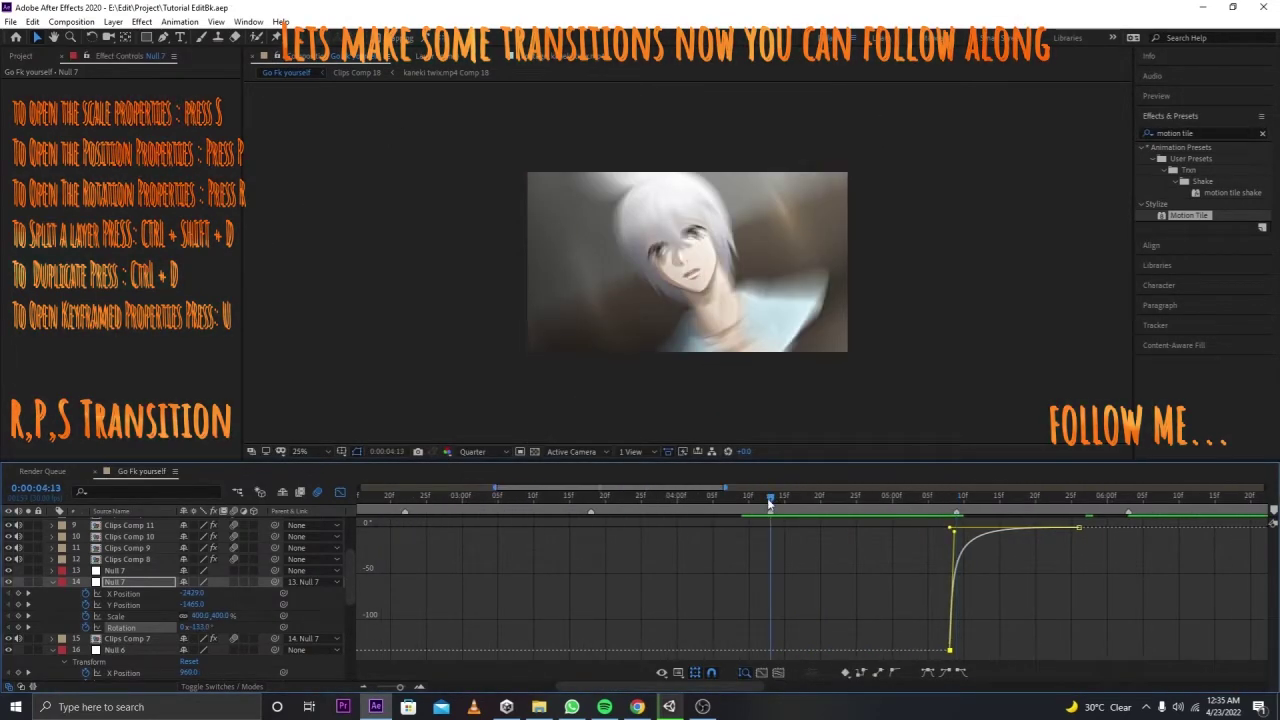
drag(774, 497, 972, 497)
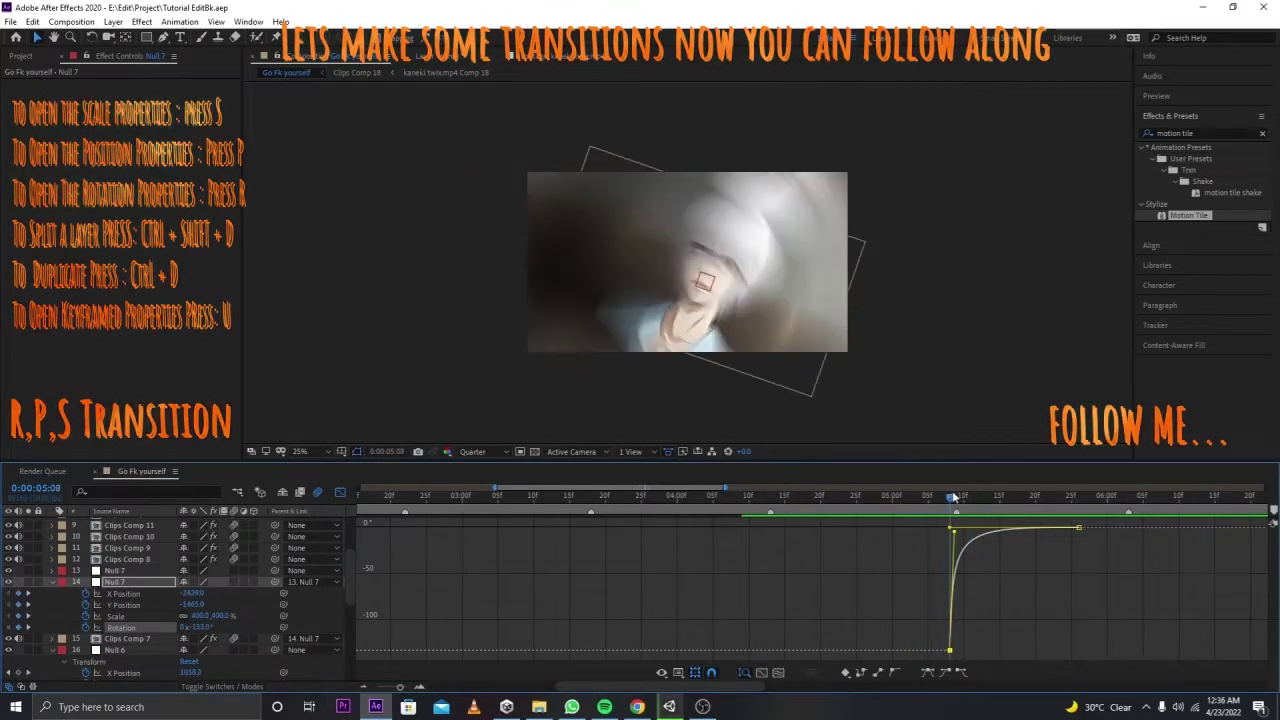
drag(972, 497, 969, 497)
drag(1017, 497, 712, 497)
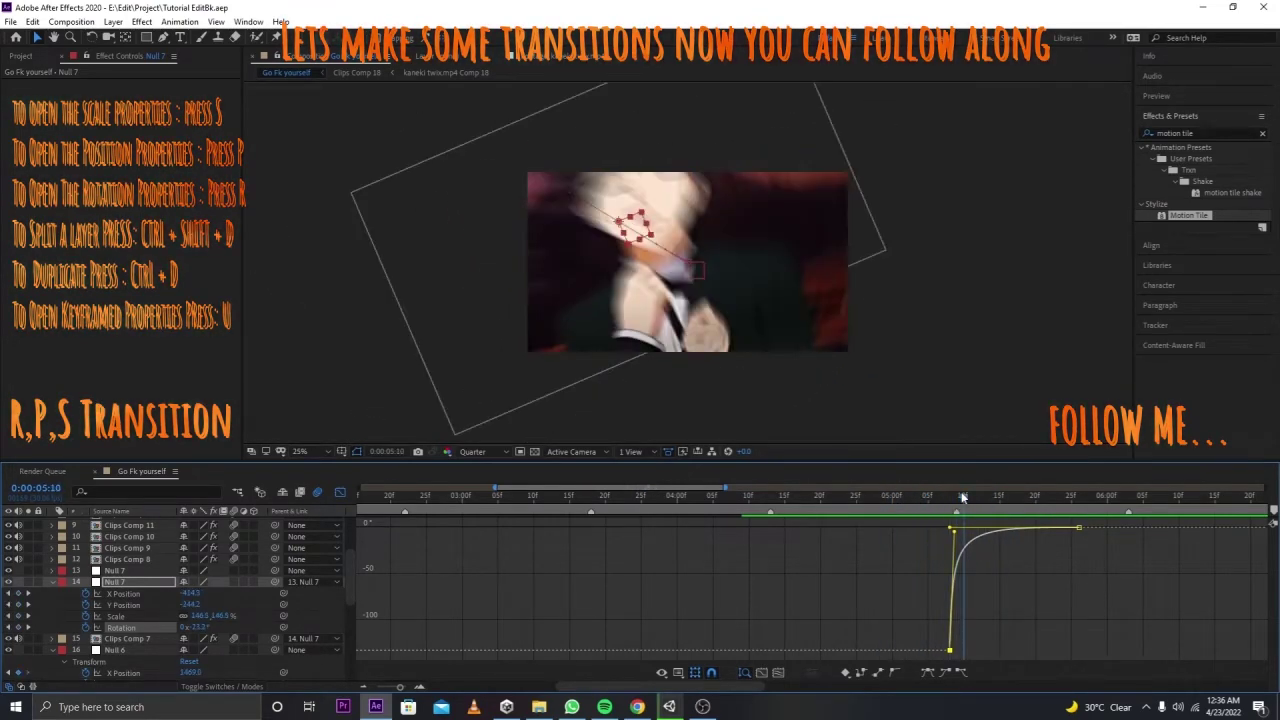
key(space)
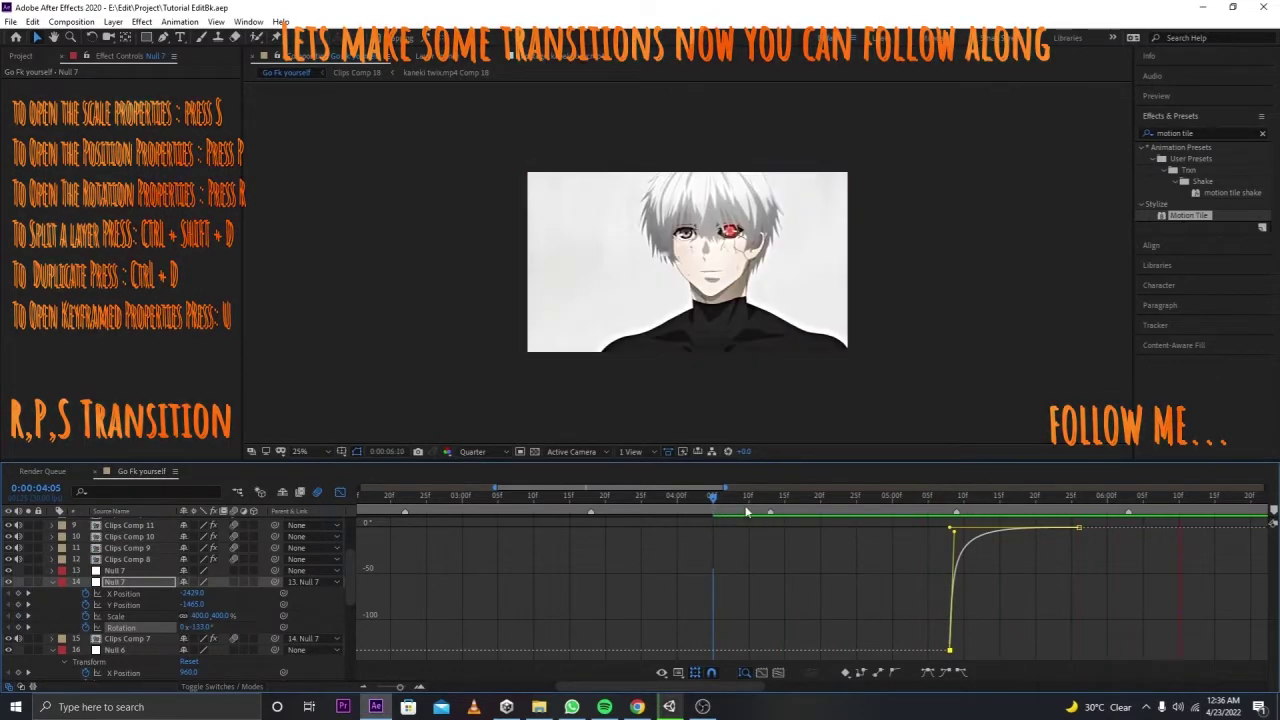
click(741, 508)
mouse_move(741, 510)
mouse_down()
mouse_move(972, 514)
mouse_move(958, 510)
mouse_up()
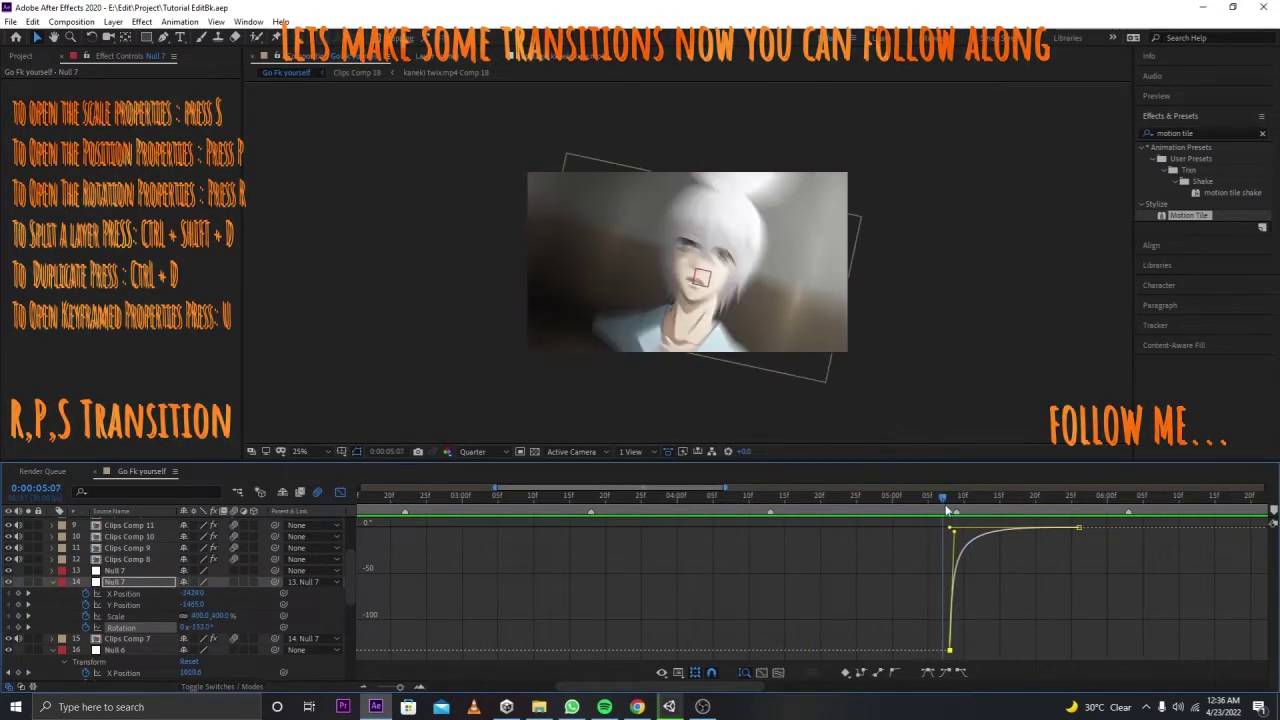
Step: Deselect keyframes, review the Scale, Y Position and X Position curves, and return to layer bars
click(1049, 584)
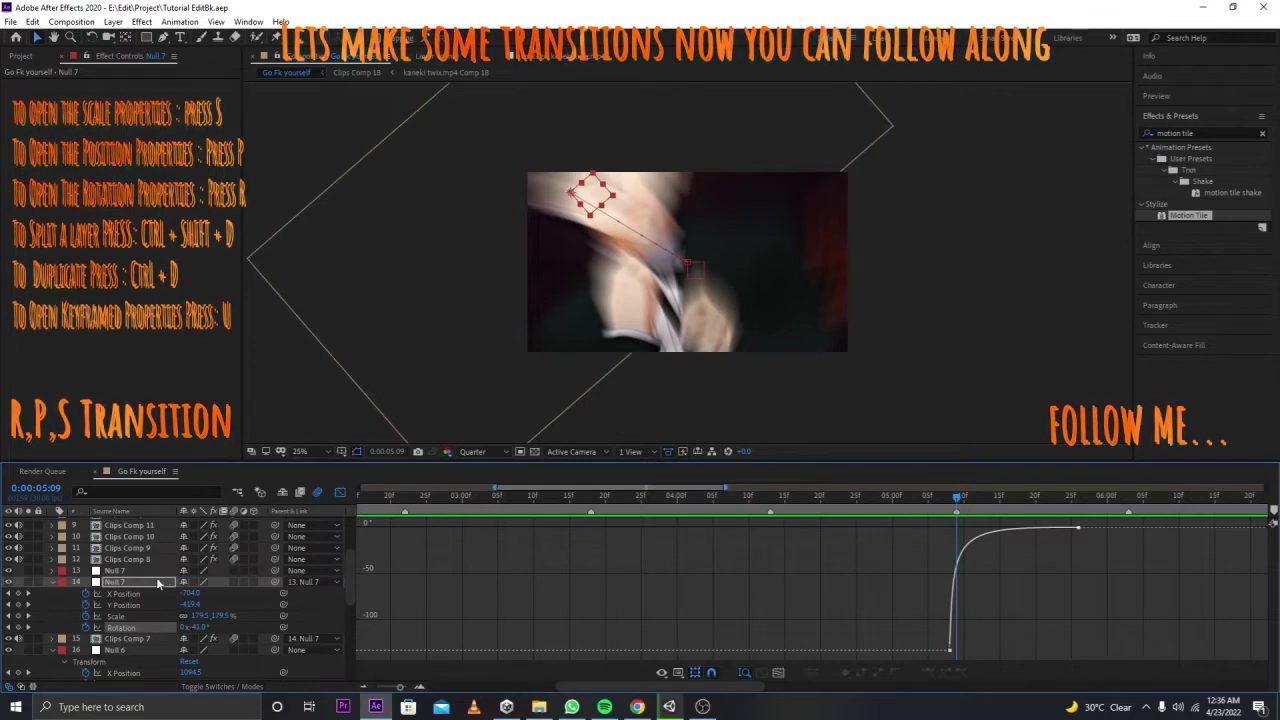
click(141, 617)
click(136, 602)
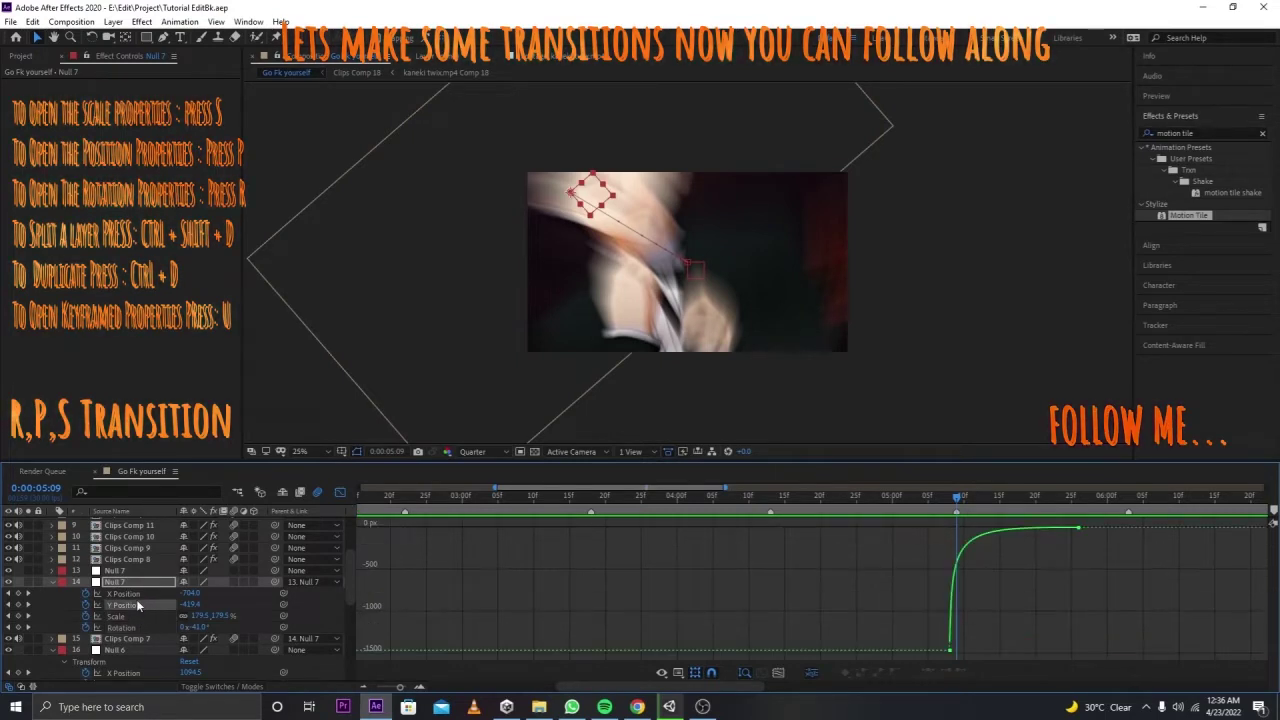
click(130, 593)
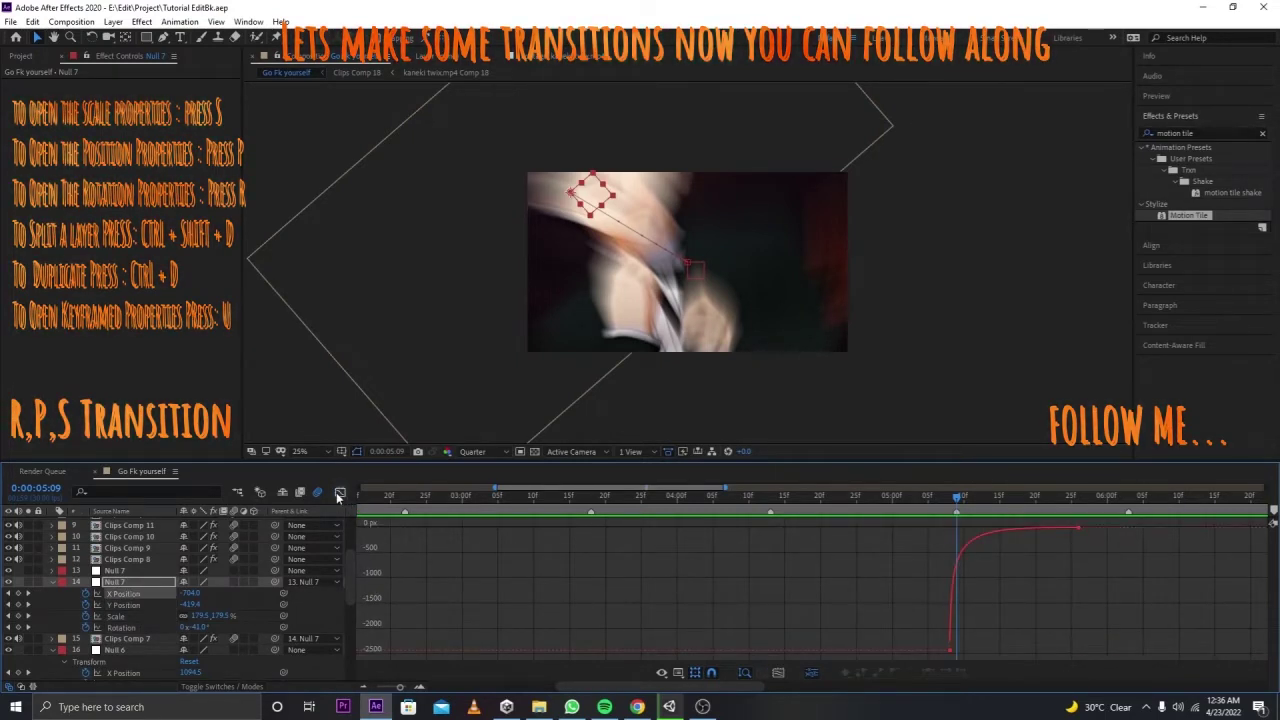
click(259, 493)
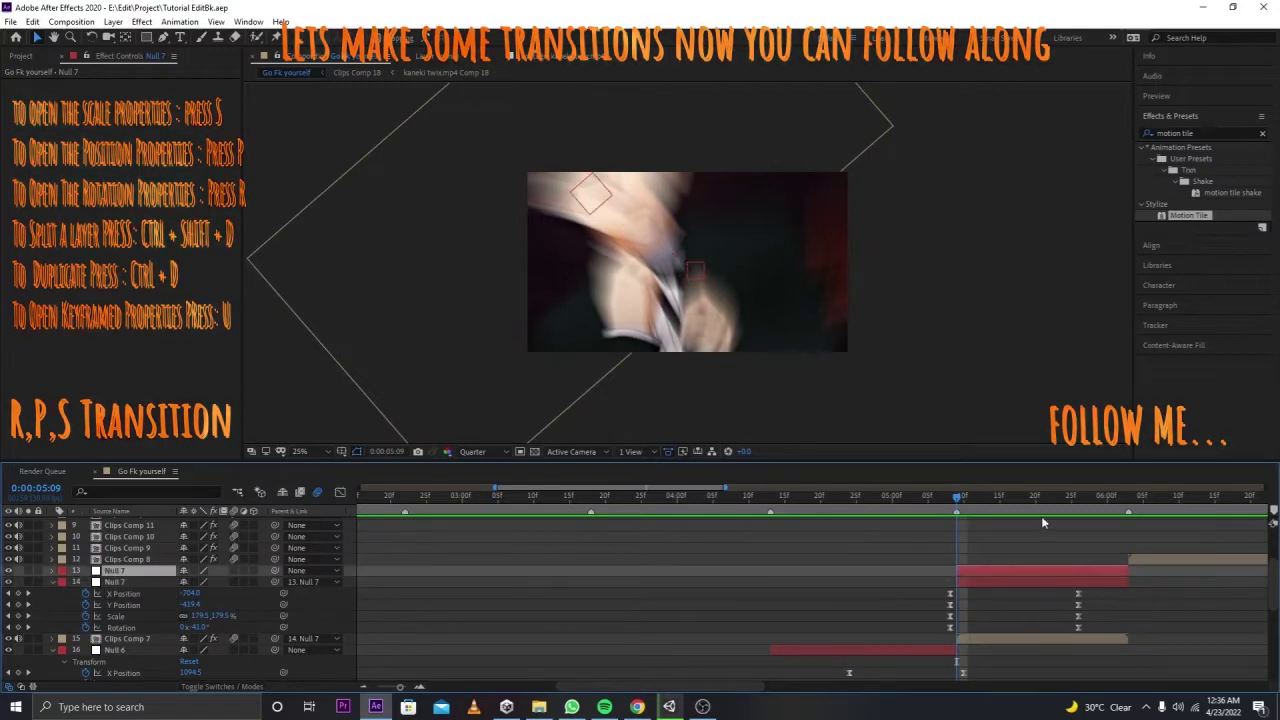
Step: Move the playhead to about 0:05:18 near the next cut and select Null 7
scroll(1041, 540, up, 5)
scroll(1042, 597, down, 2)
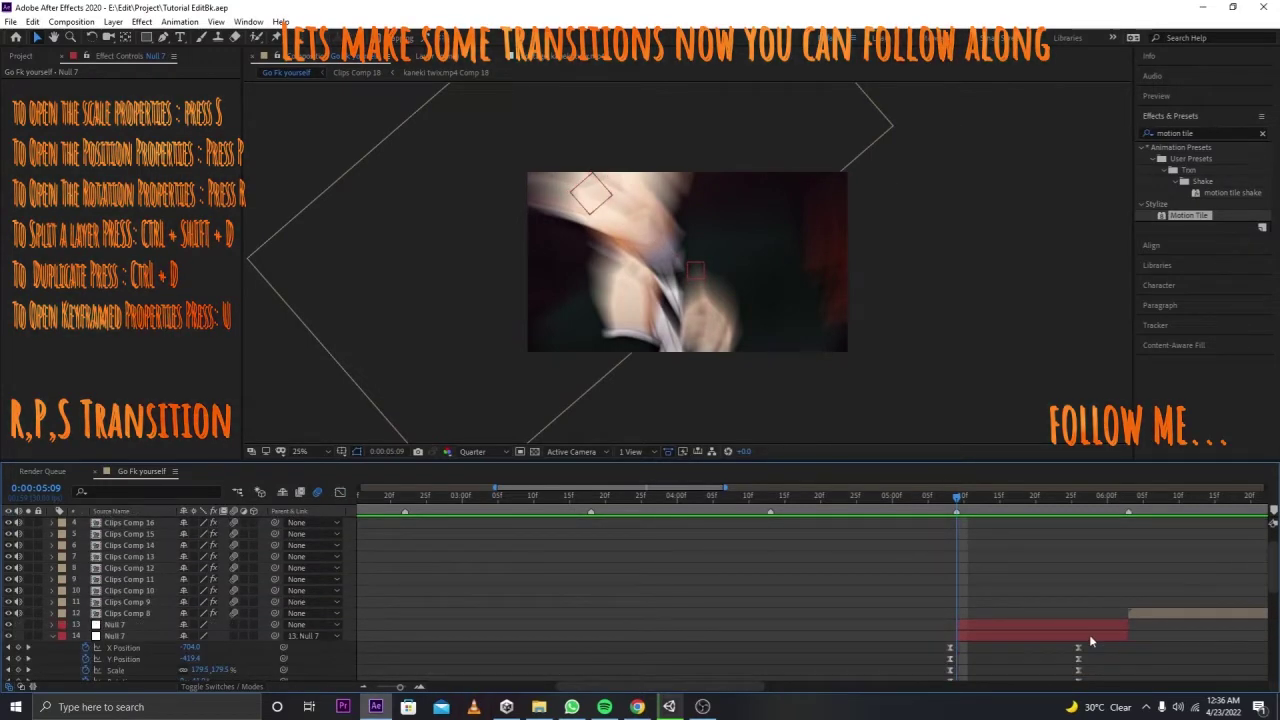
click(959, 378)
scroll(986, 530, up, 3)
scroll(990, 540, down, 3)
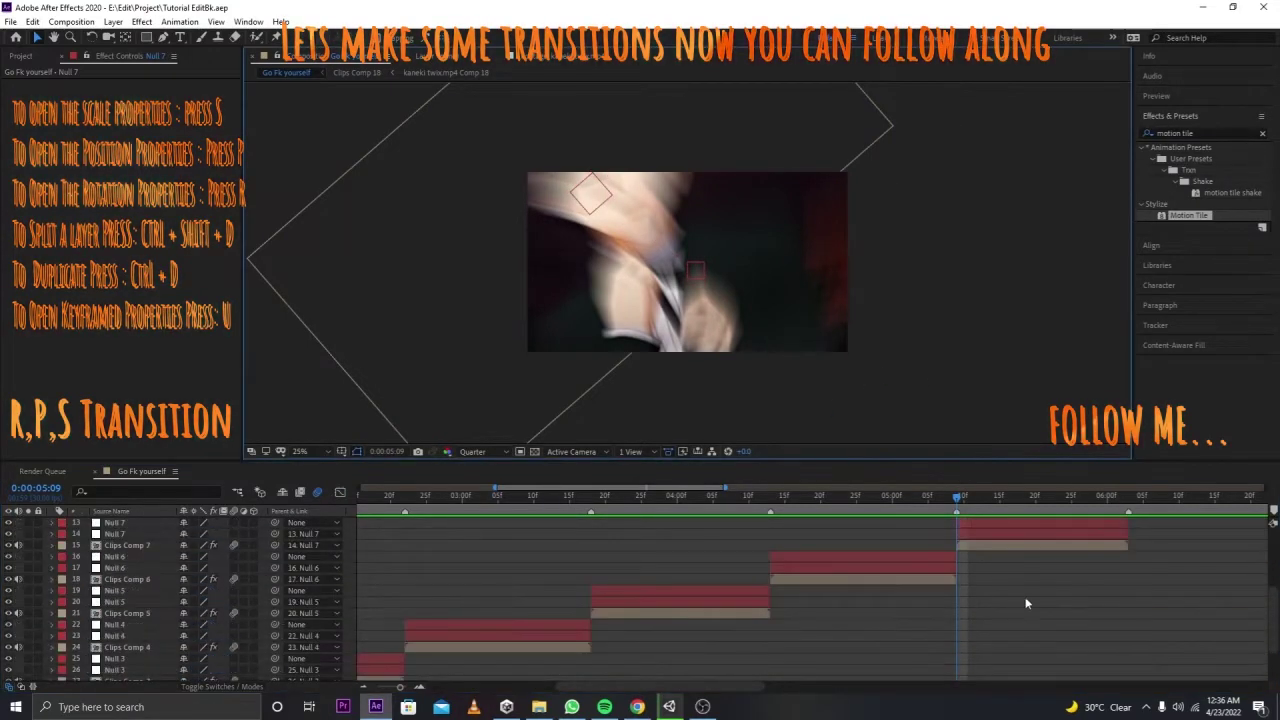
scroll(1051, 571, down, 3)
mouse_move(1071, 497)
mouse_down()
mouse_move(1145, 497)
mouse_move(1021, 497)
mouse_up()
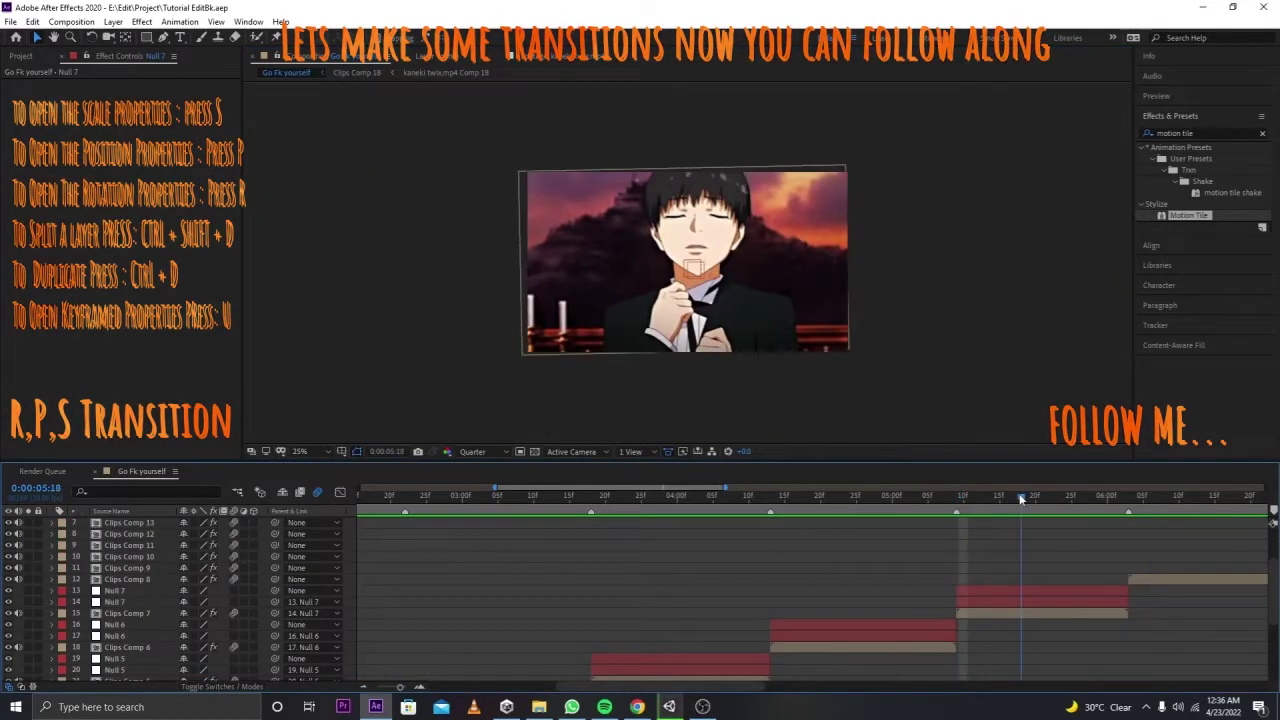
click(1041, 595)
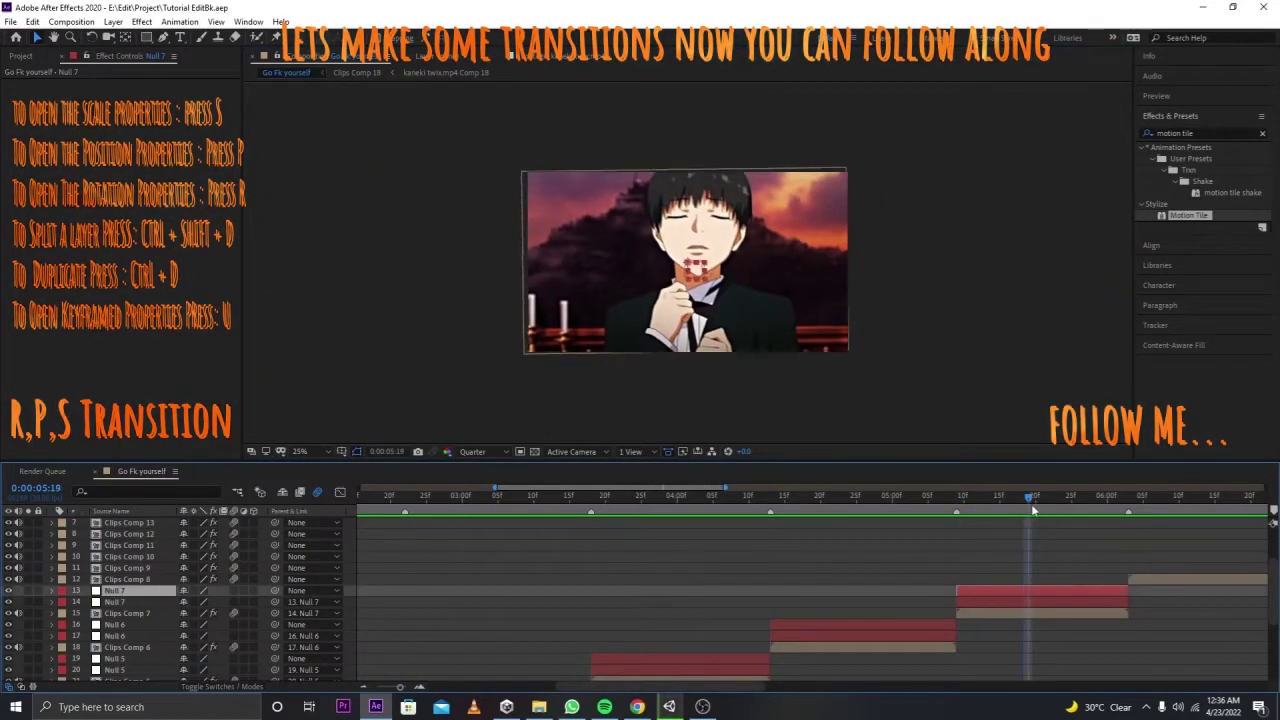
Step: Keyframe Null 7's Scale from 100% down to 20% at the end of its clip
drag(1068, 505, 1113, 505)
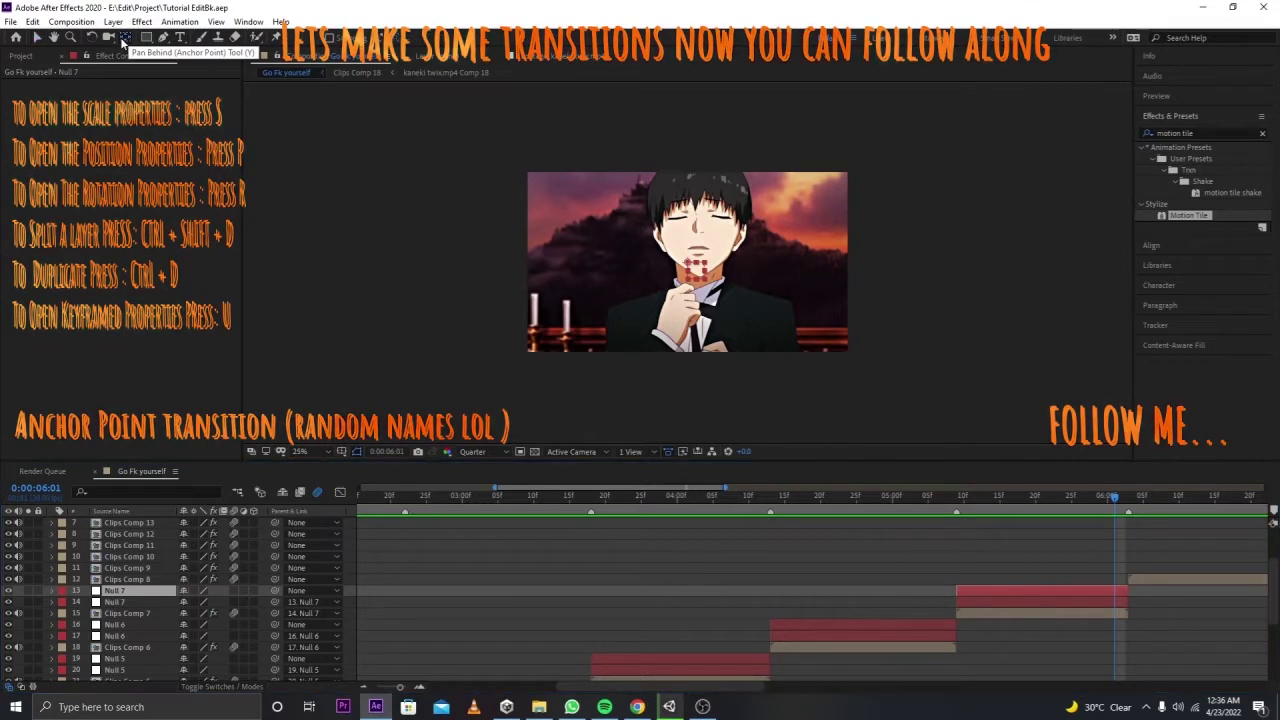
click(125, 37)
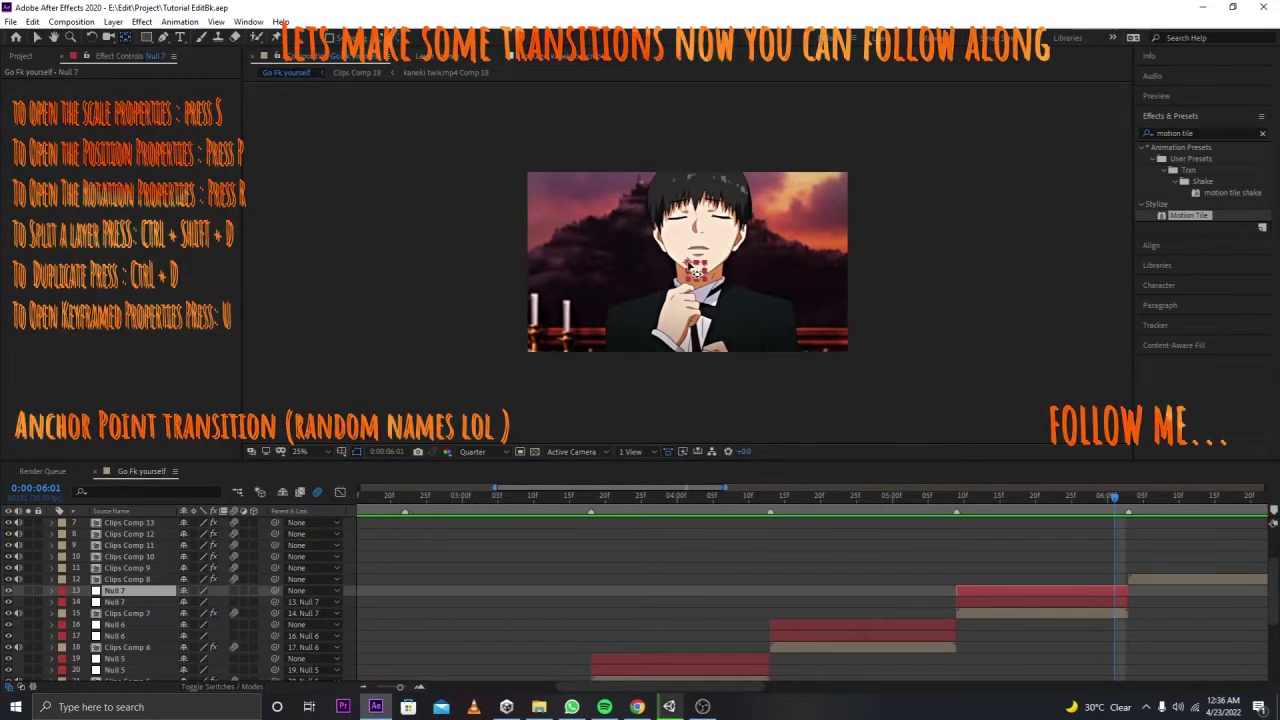
click(697, 263)
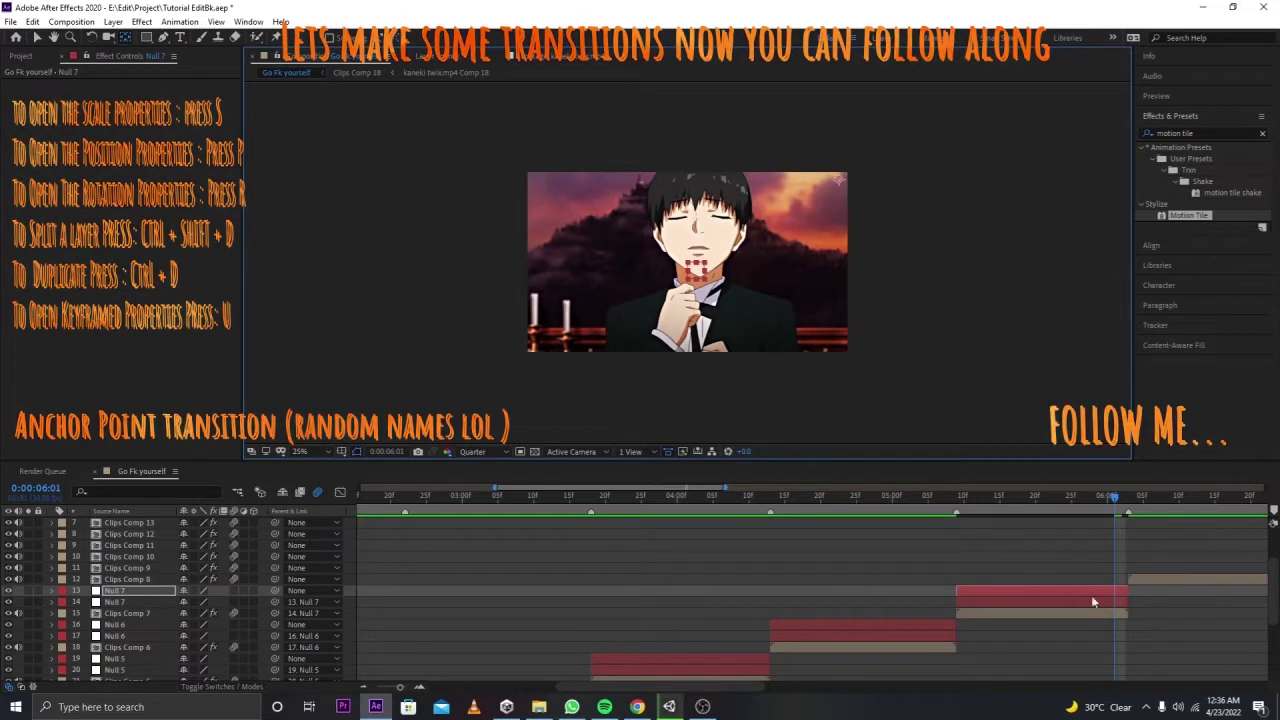
click(1001, 481)
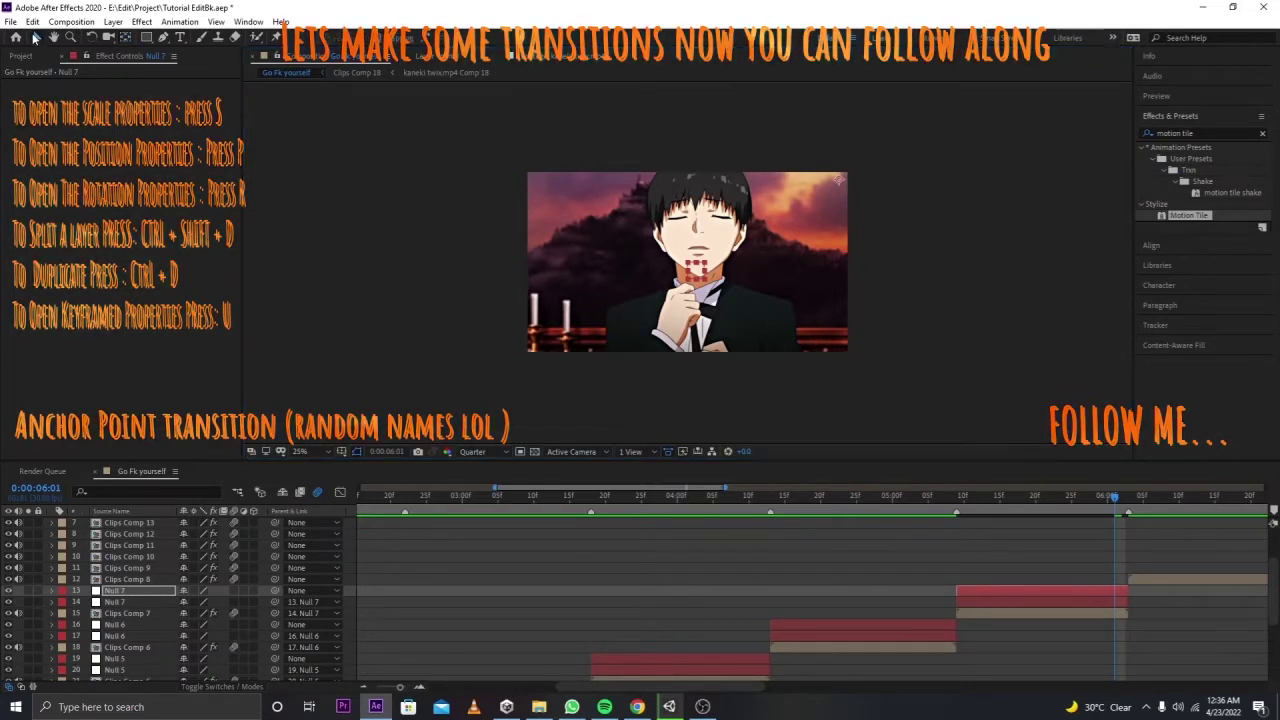
key(s)
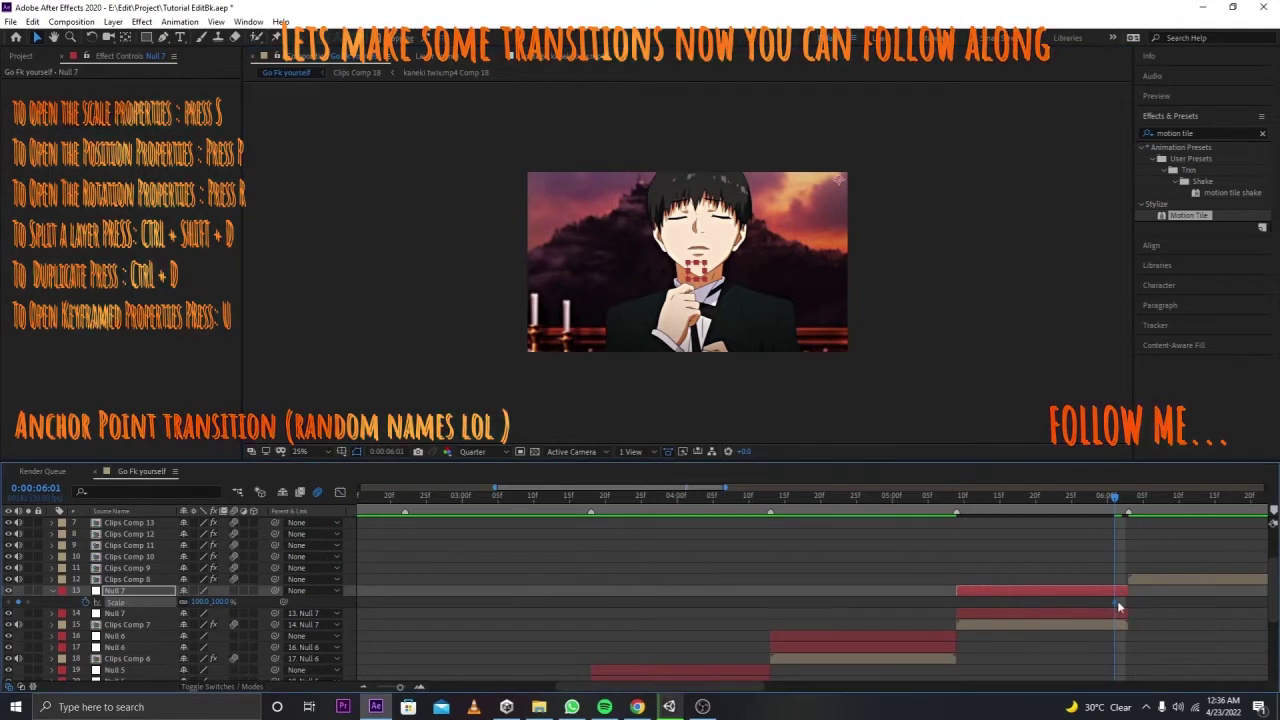
drag(1115, 600, 1028, 601)
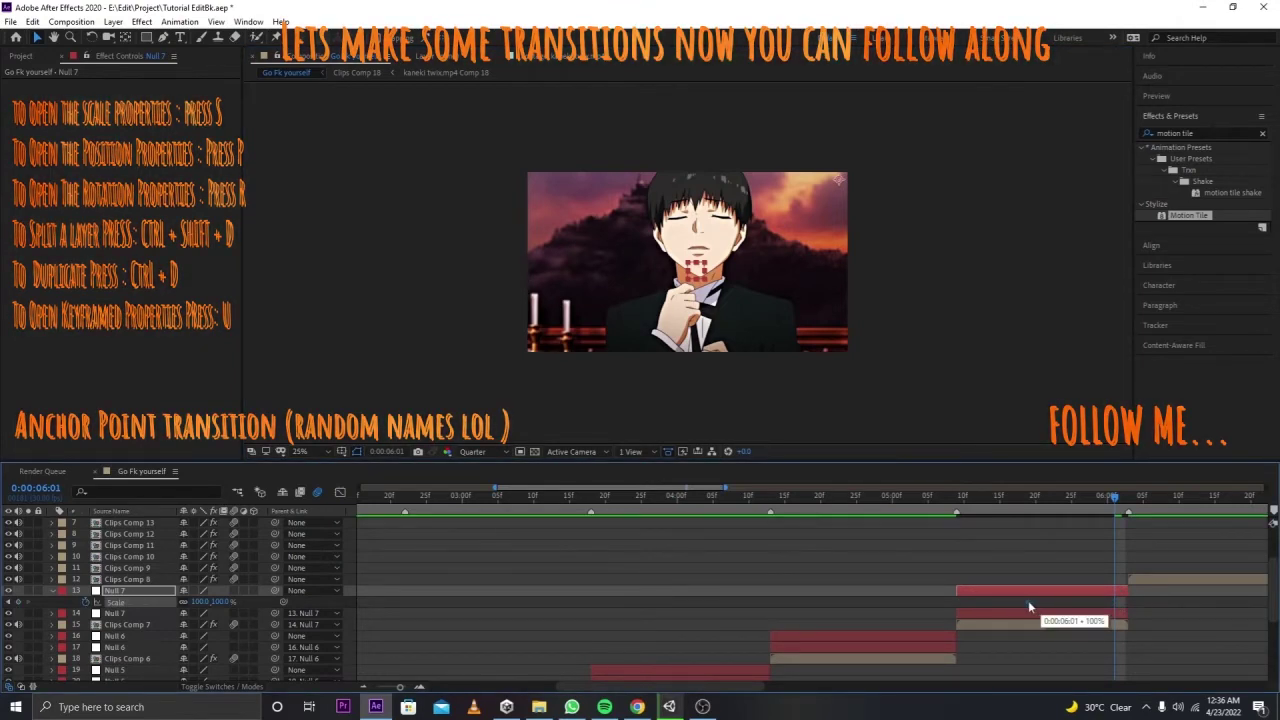
click(257, 408)
click(199, 601)
text(20)
key(Return)
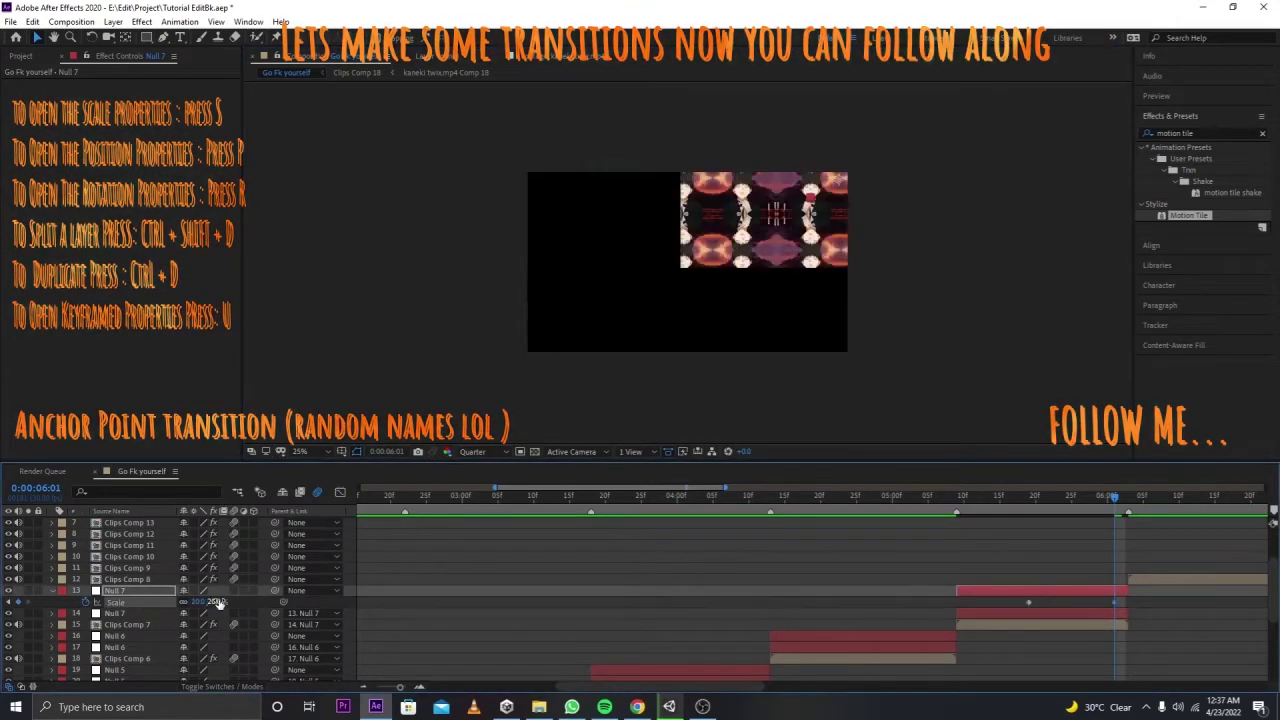
drag(1115, 601, 1135, 601)
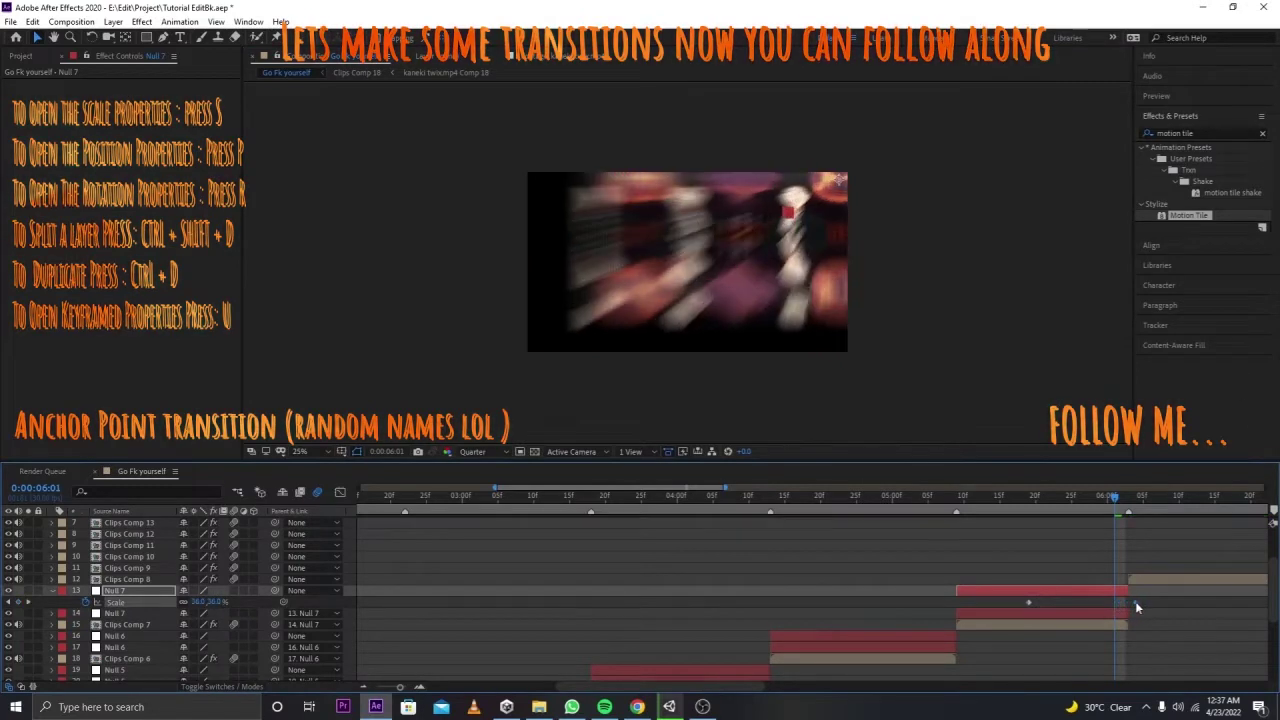
Step: Ease both Scale keyframes and pull the curve handles so the shrink happens sharply at the end
shift+click(1028, 602)
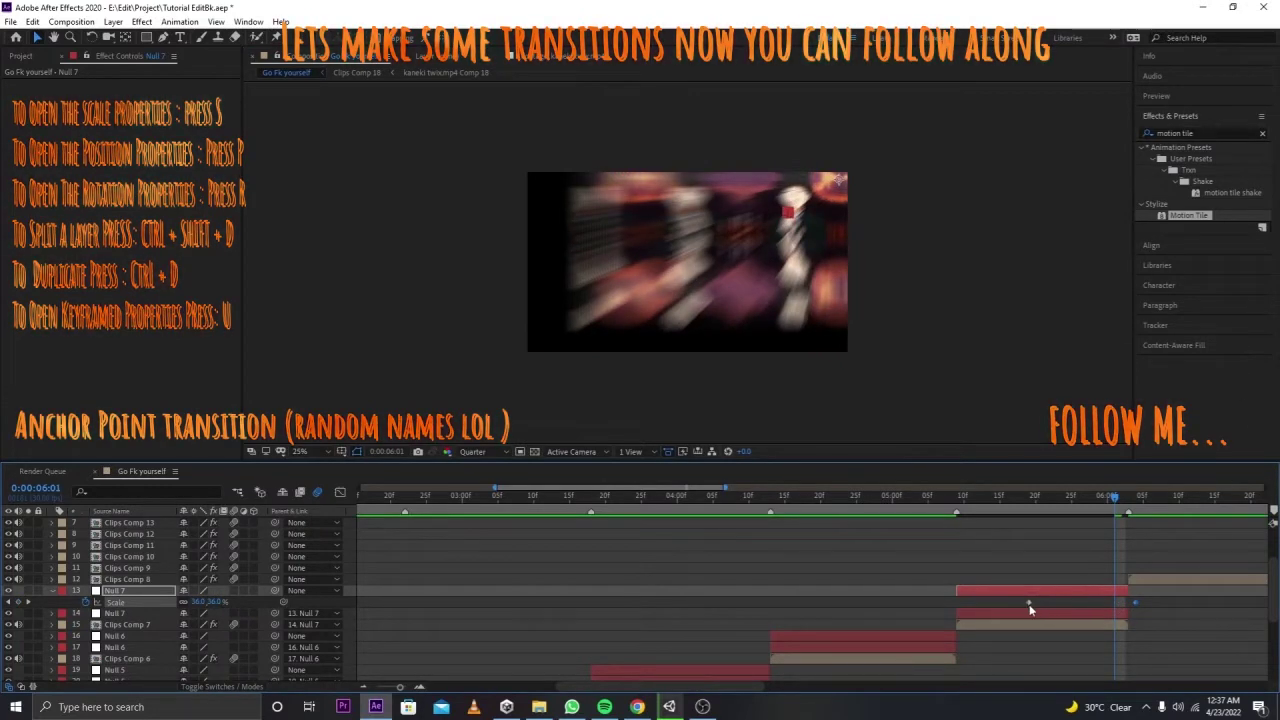
key(F9)
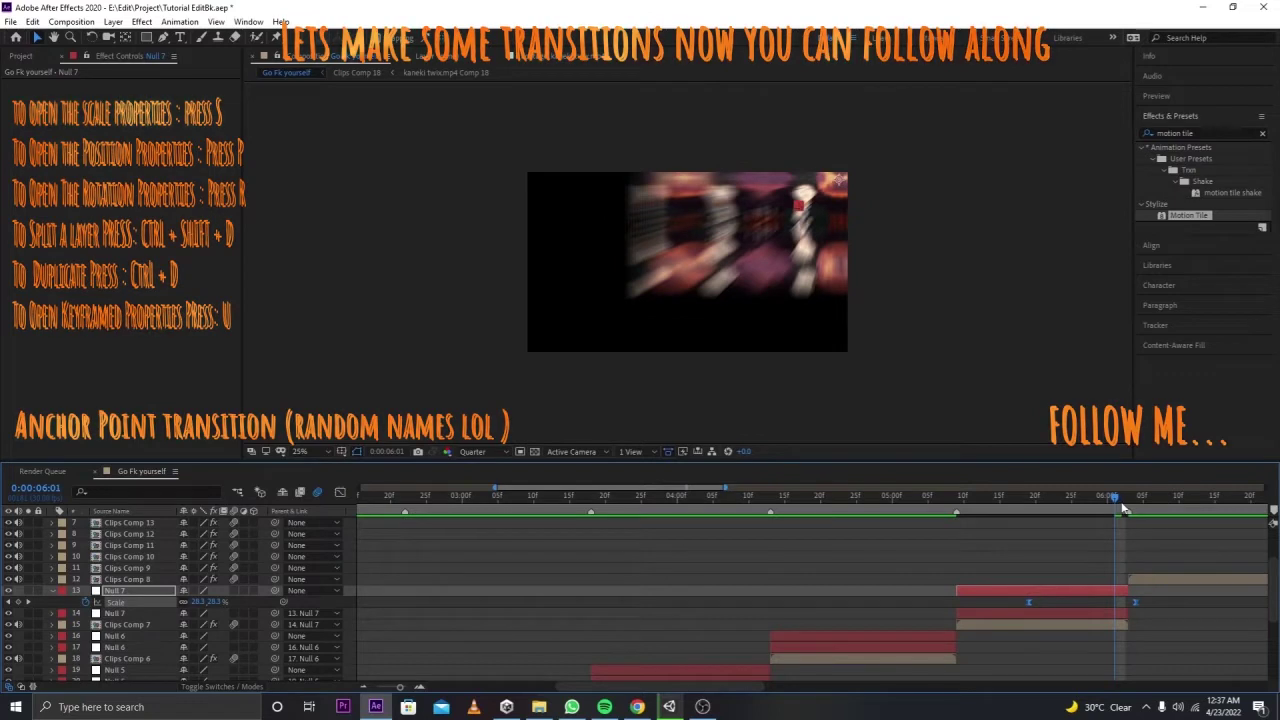
click(1121, 506)
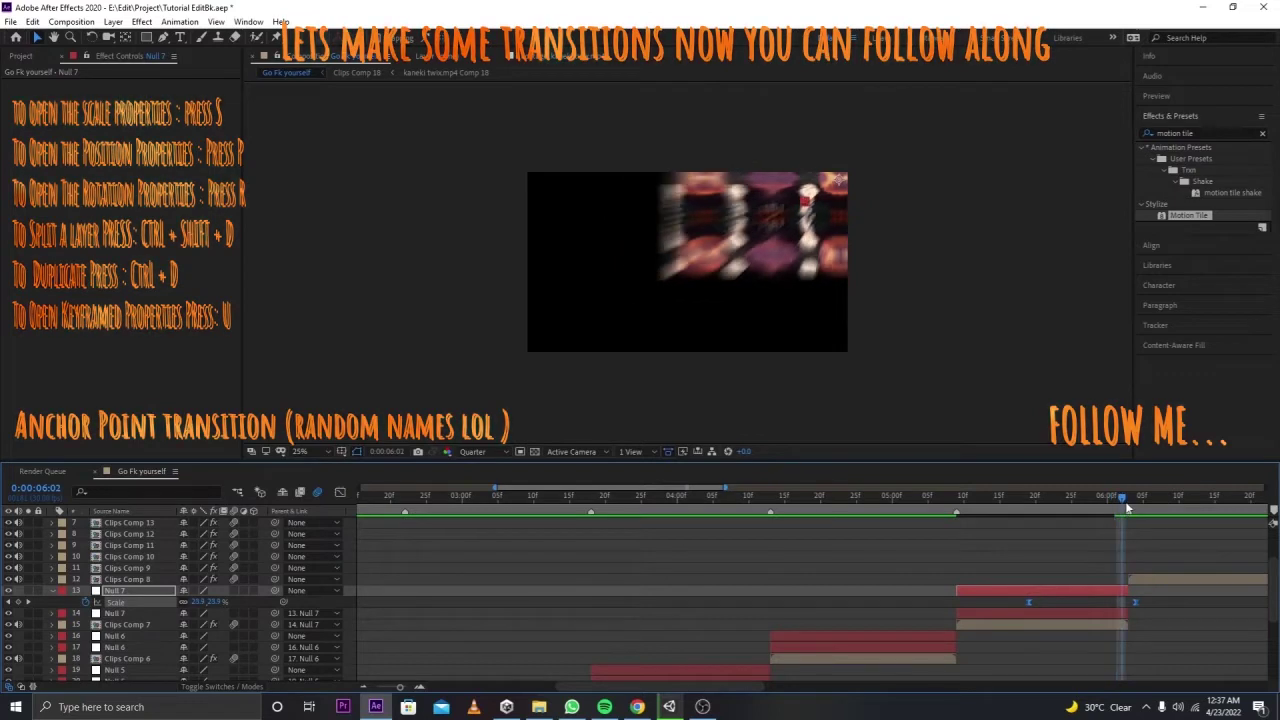
click(338, 494)
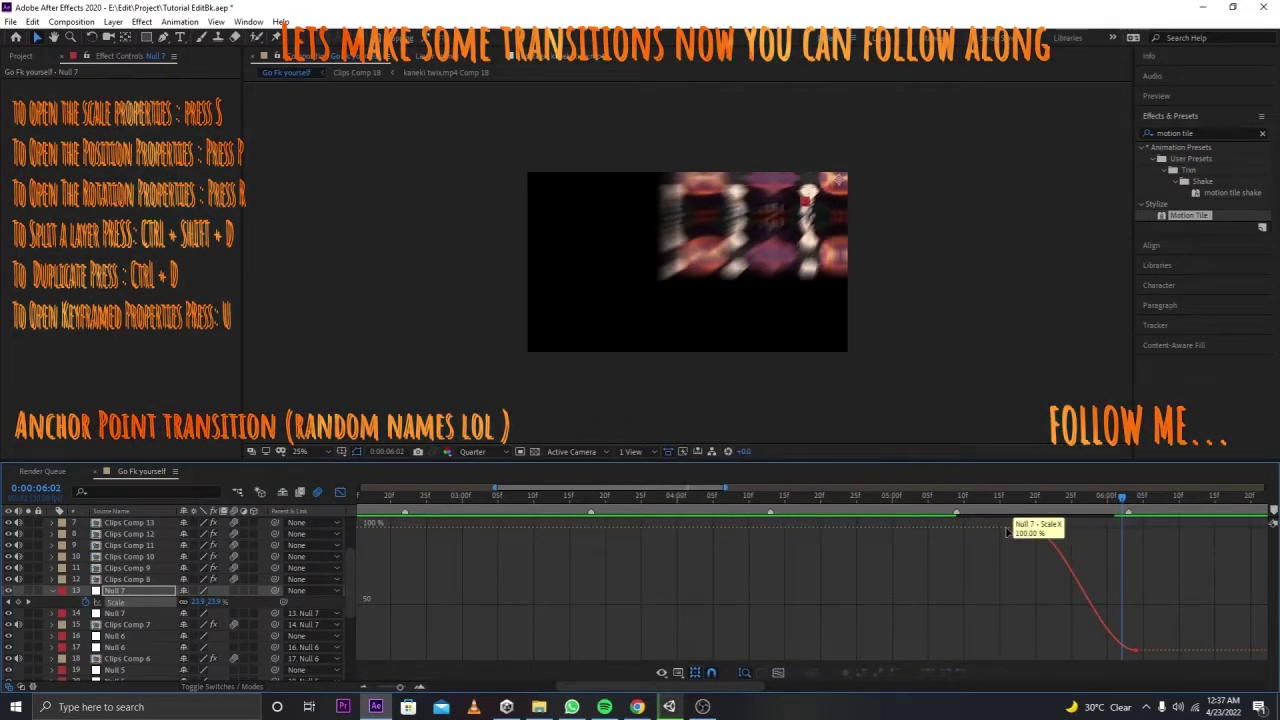
click(1060, 535)
drag(1063, 531, 1194, 514)
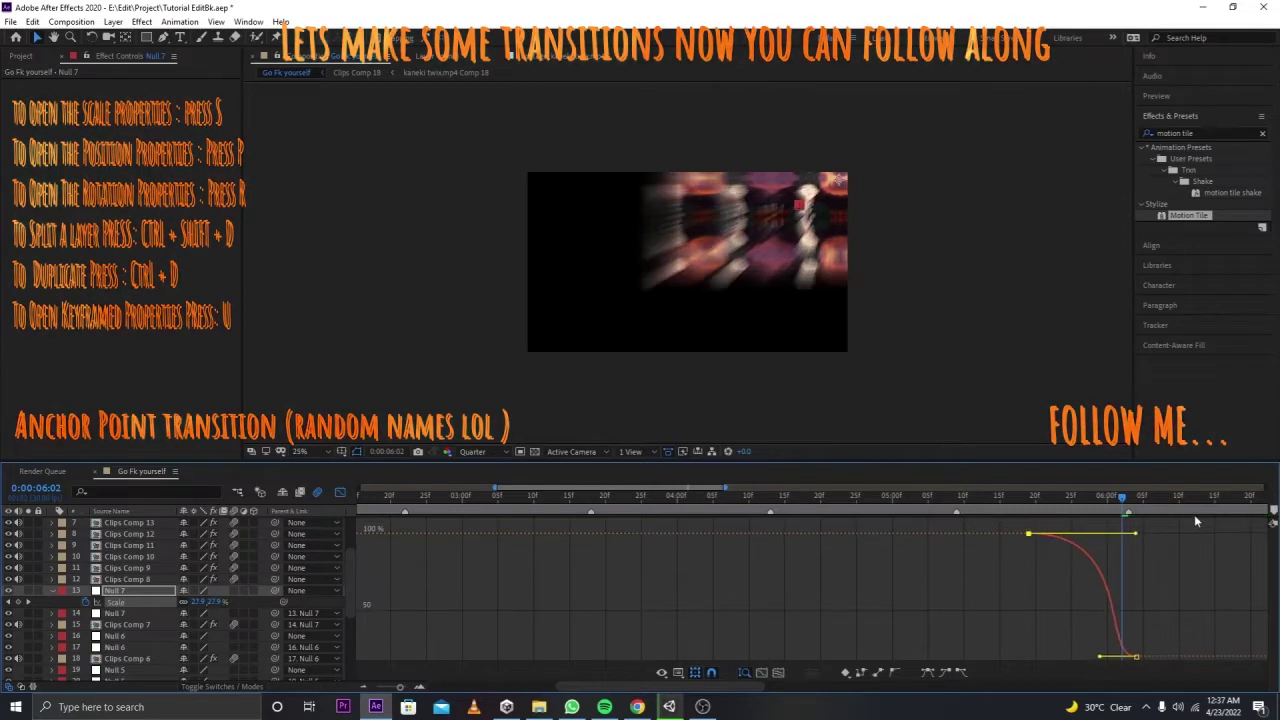
mouse_move(1104, 649)
mouse_down()
mouse_move(1190, 562)
mouse_move(1135, 530)
mouse_move(964, 497)
mouse_up()
Step: Preview the scale transition and select Clips Comp 8 at the next cut
key(space)
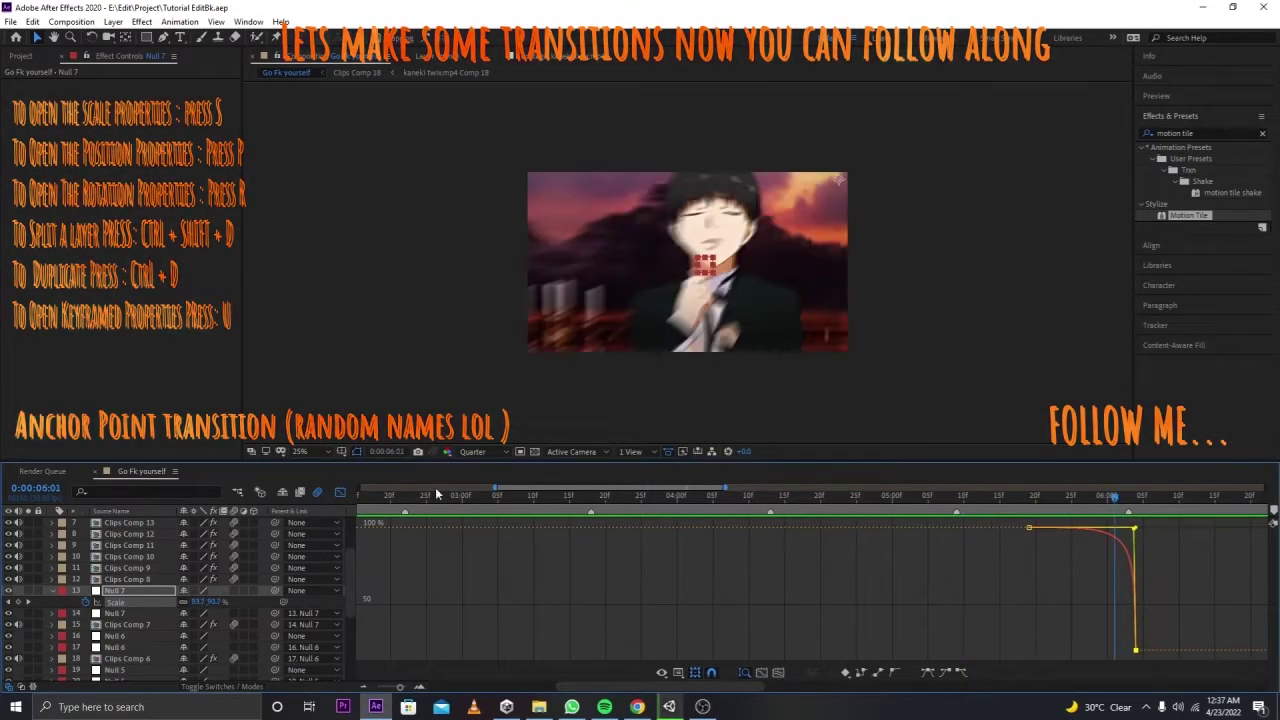
click(340, 492)
drag(731, 686, 826, 664)
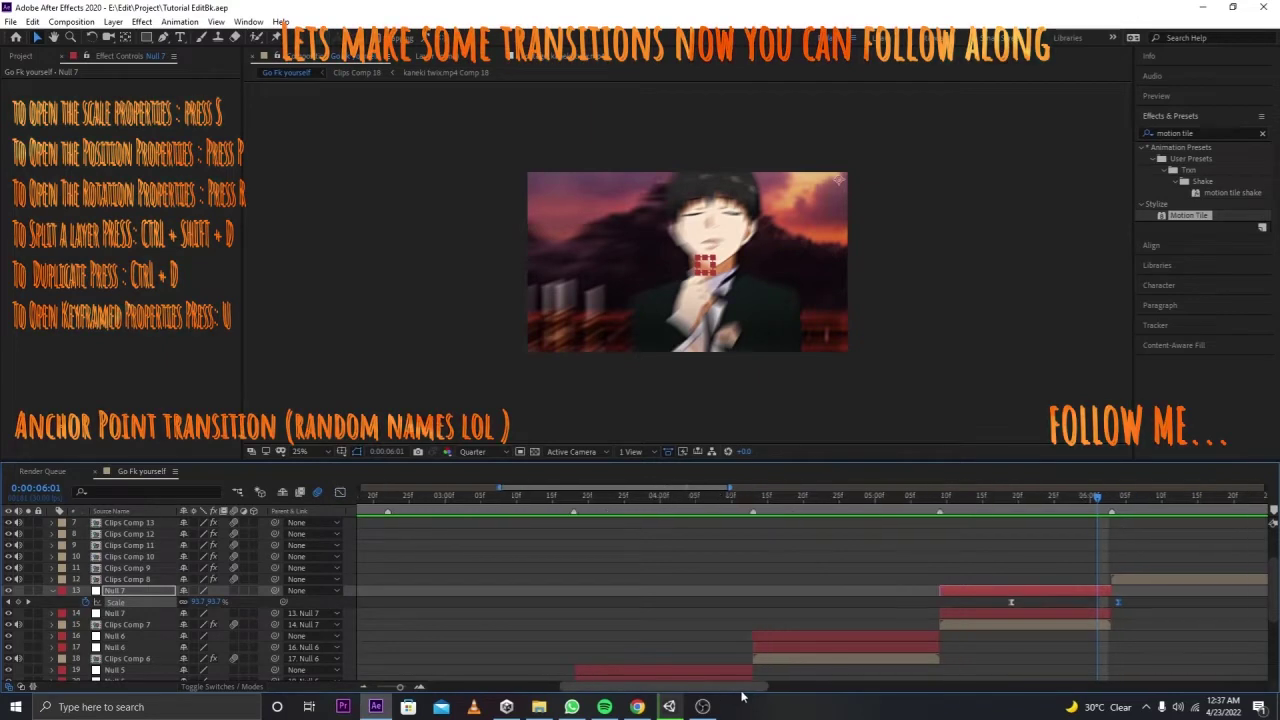
click(758, 579)
Step: Add a Null 8 spanning 0:06:03–0:07:00 above Clips Comp 8, duplicate it, and parent the comp under them
click(737, 514)
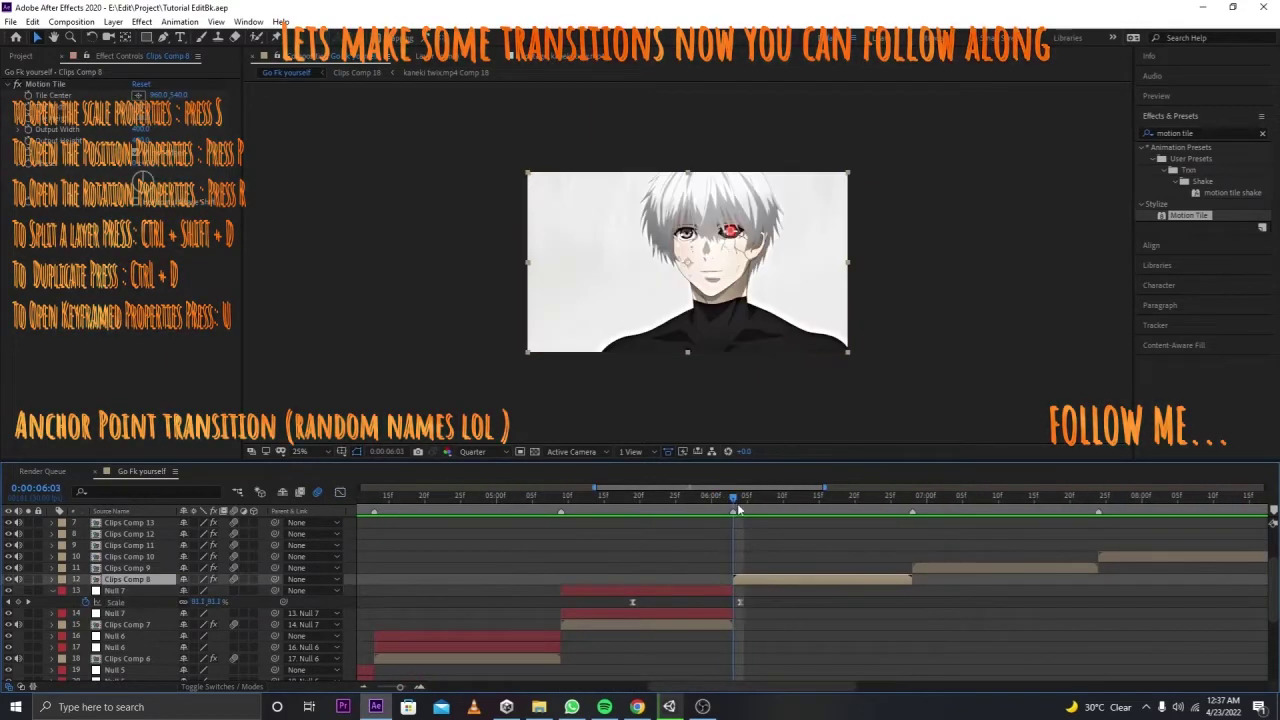
key(ctrl+alt+shift+y)
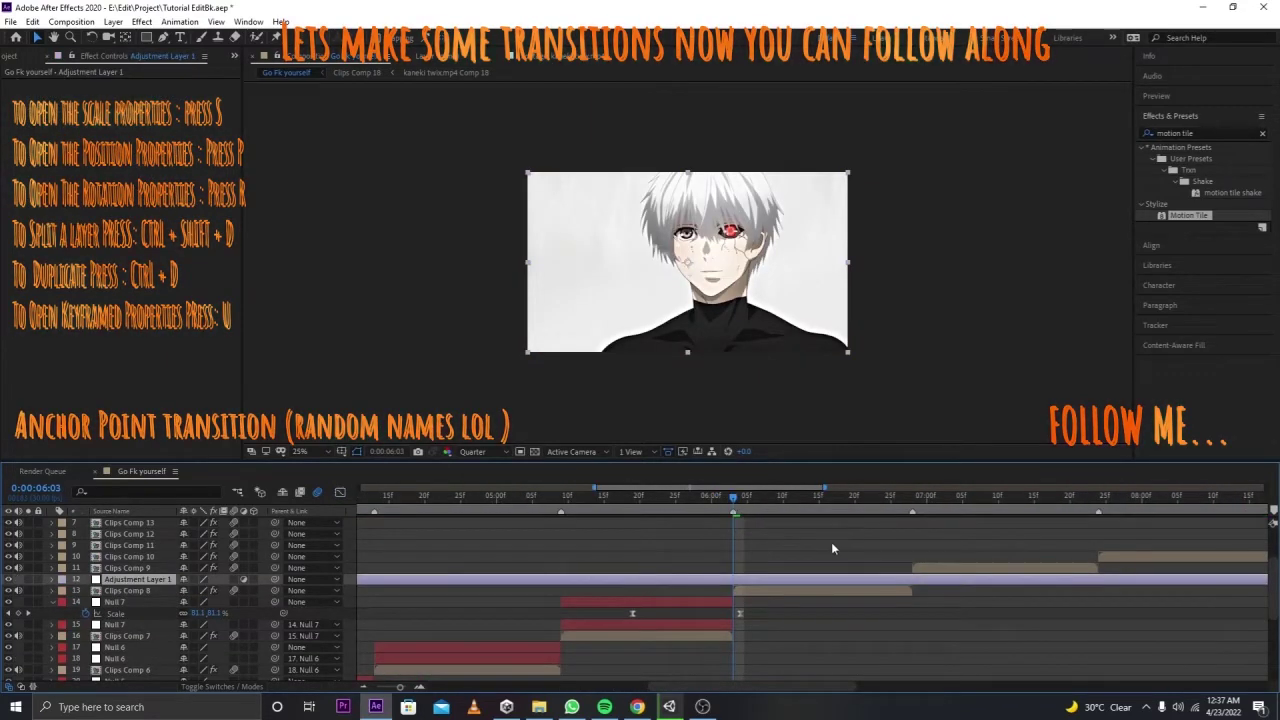
key(ctrl+shift+d)
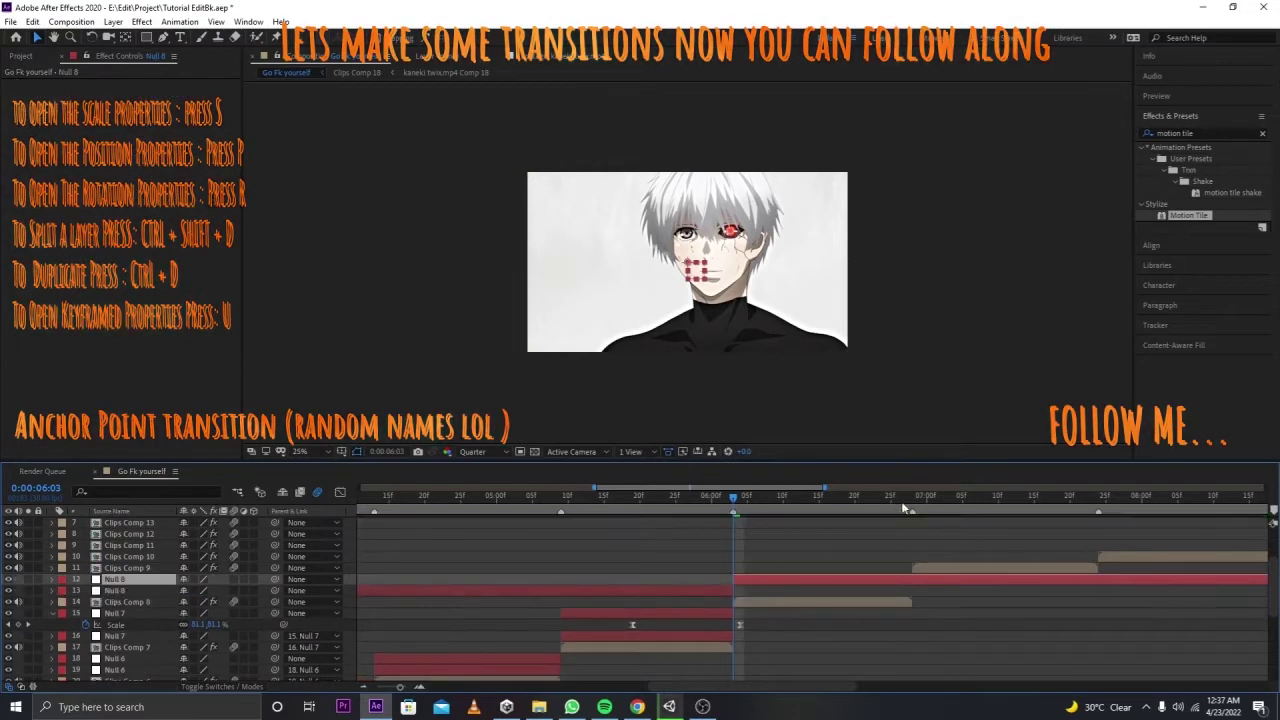
click(912, 512)
key(Delete)
key(alt+])
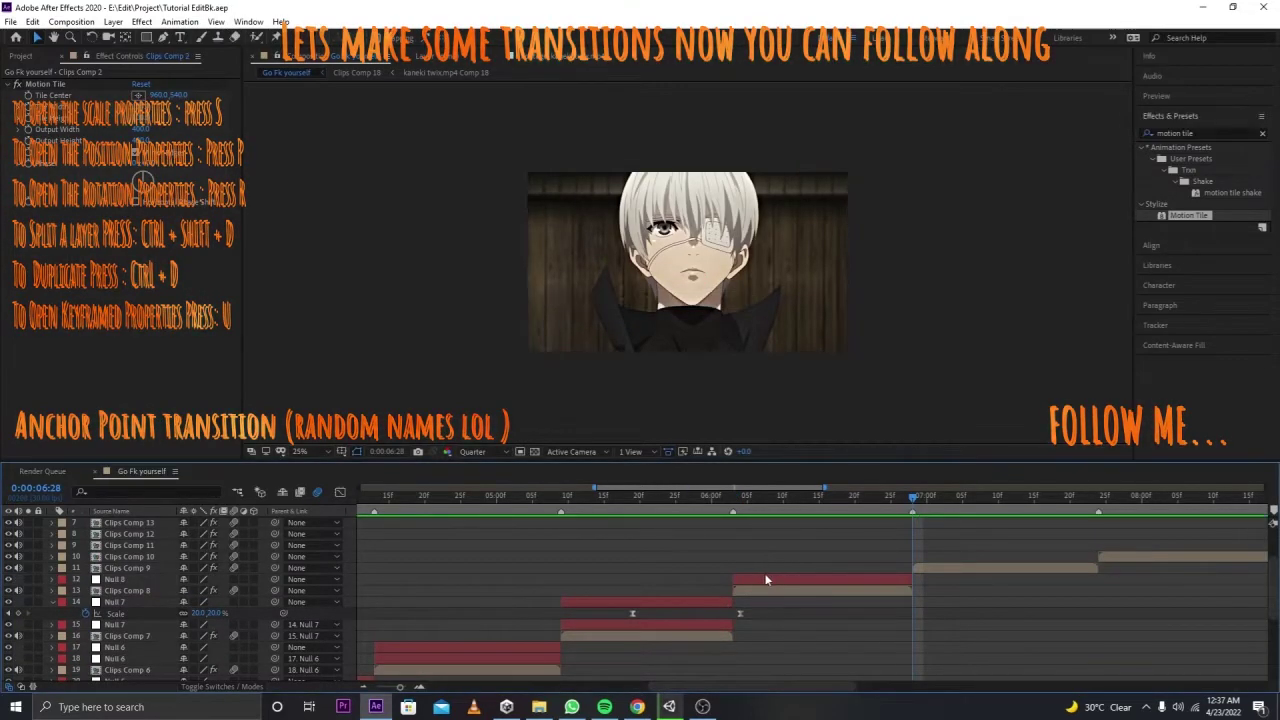
key(ctrl+d)
click(731, 507)
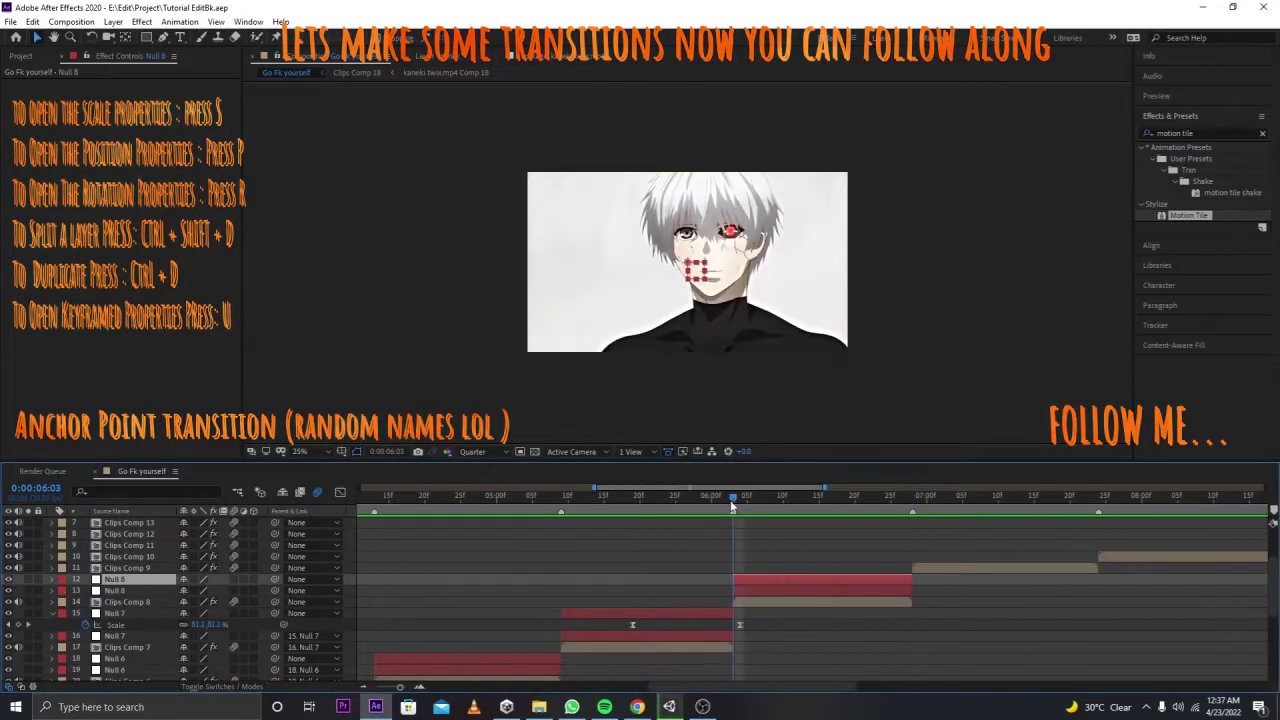
mouse_move(253, 601)
mouse_down()
mouse_move(115, 590)
mouse_move(115, 579)
mouse_up()
Step: Move the lower Null 8's anchor point to the frame's top-right corner
click(762, 597)
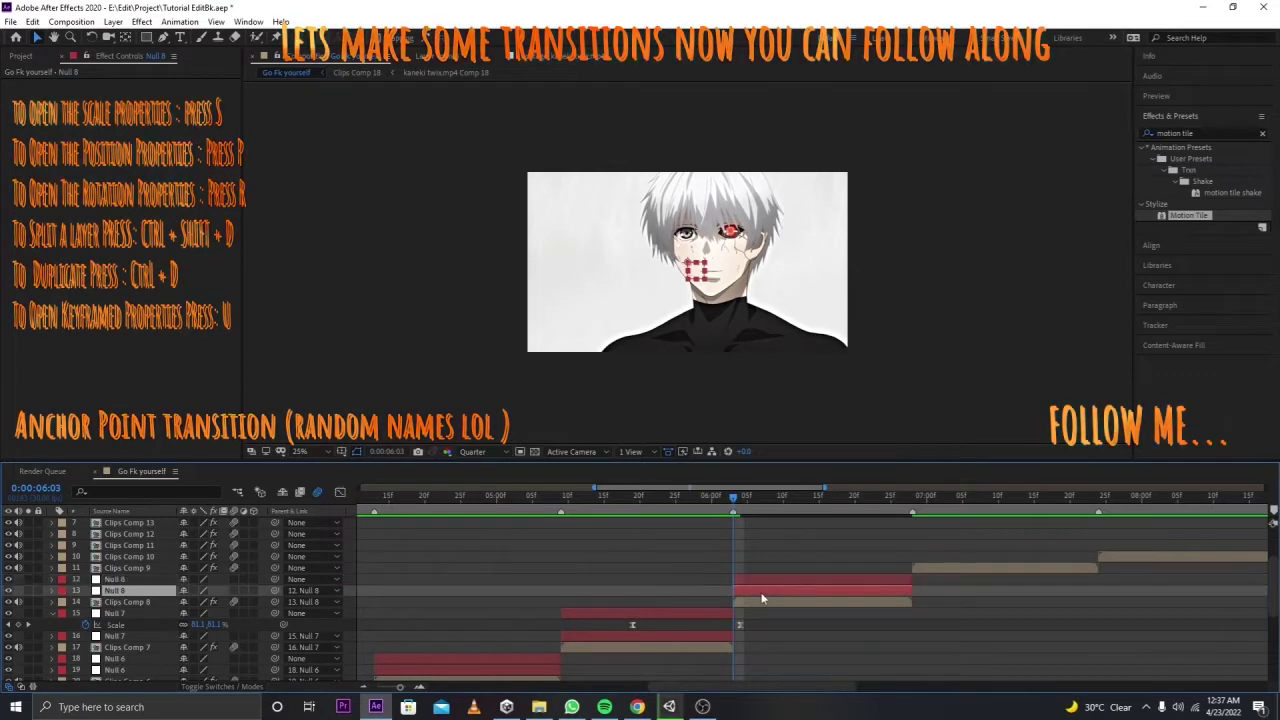
key(y)
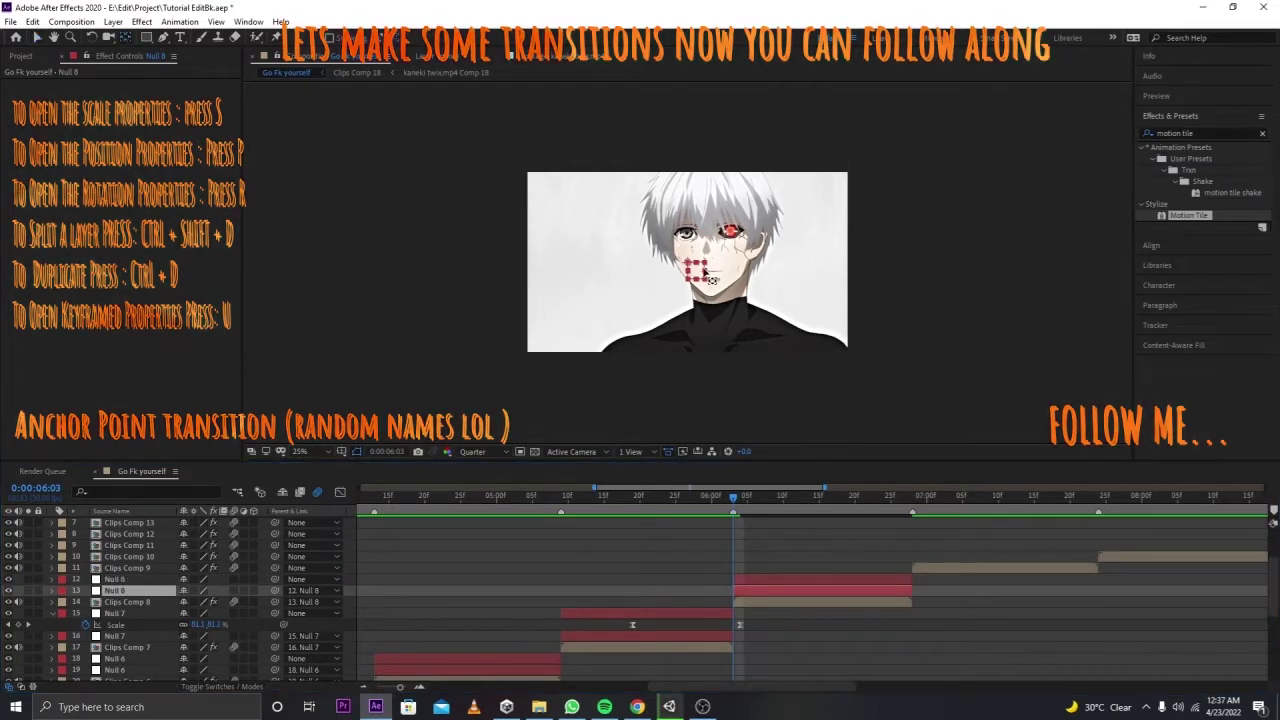
drag(694, 272, 831, 184)
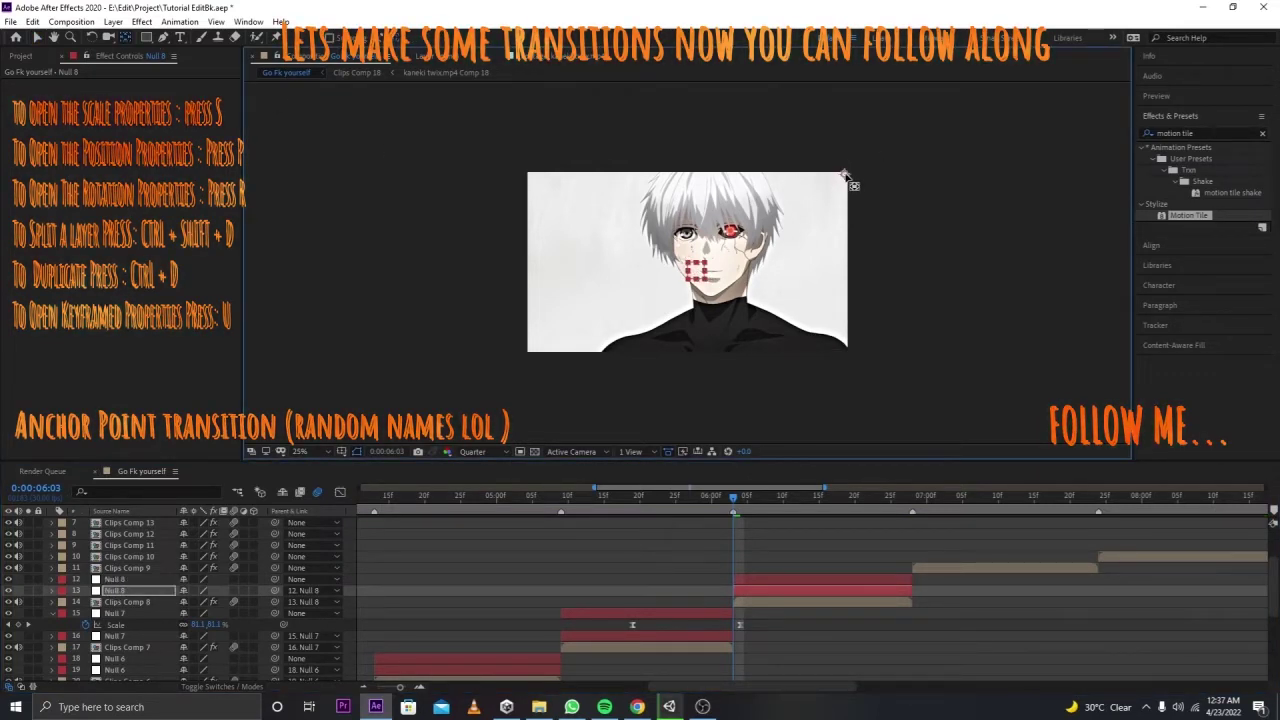
click(36, 38)
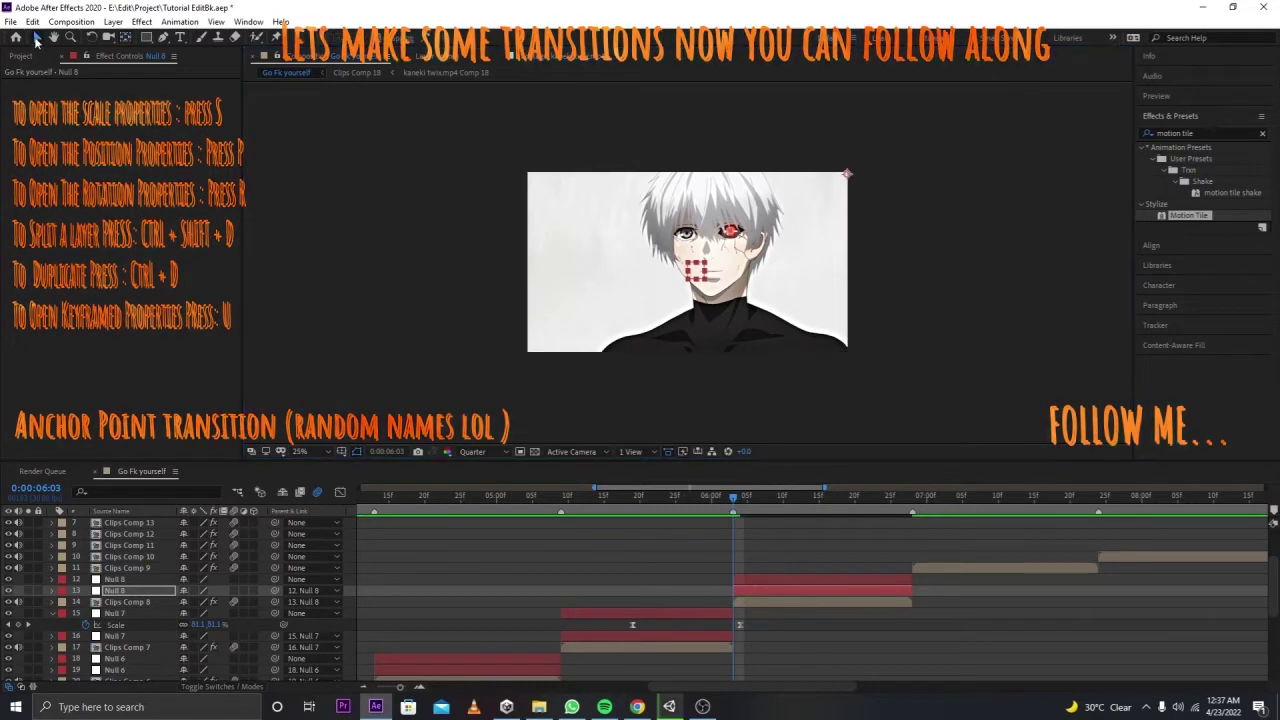
Step: Keyframe Null 8's Scale from about 525% down to 100% and apply Easy Ease
key(s)
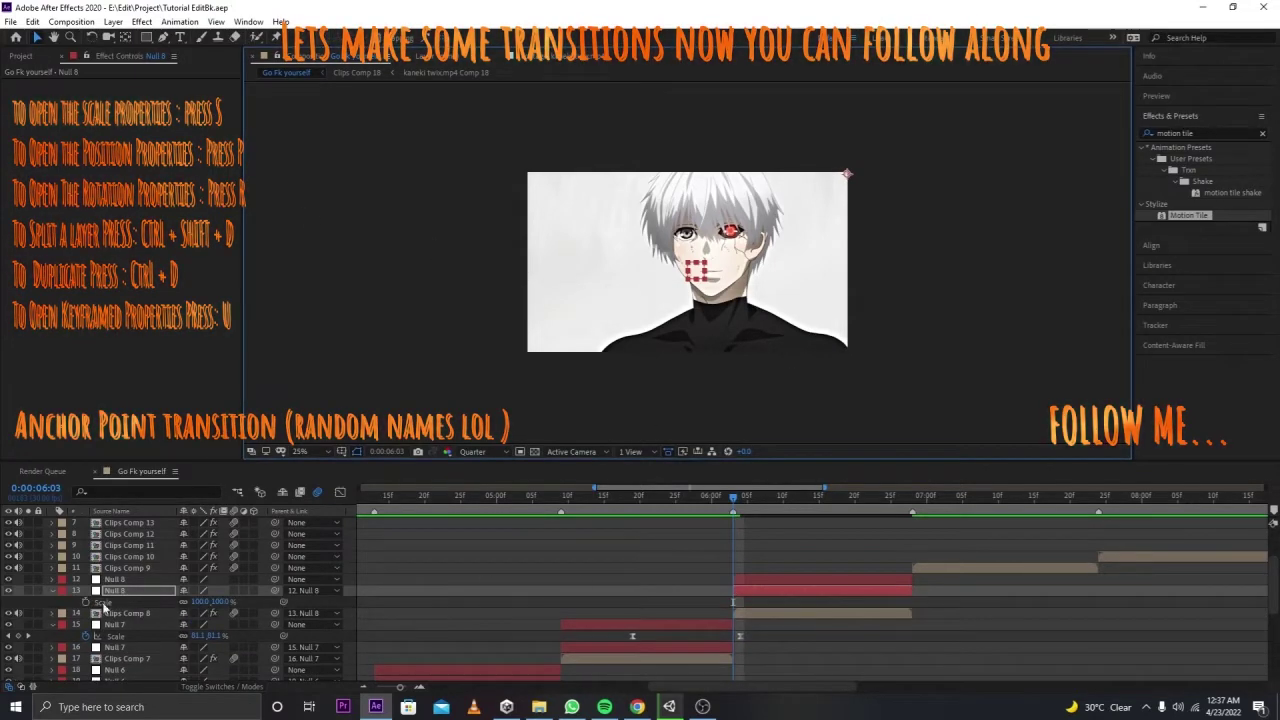
click(104, 604)
drag(736, 601, 833, 601)
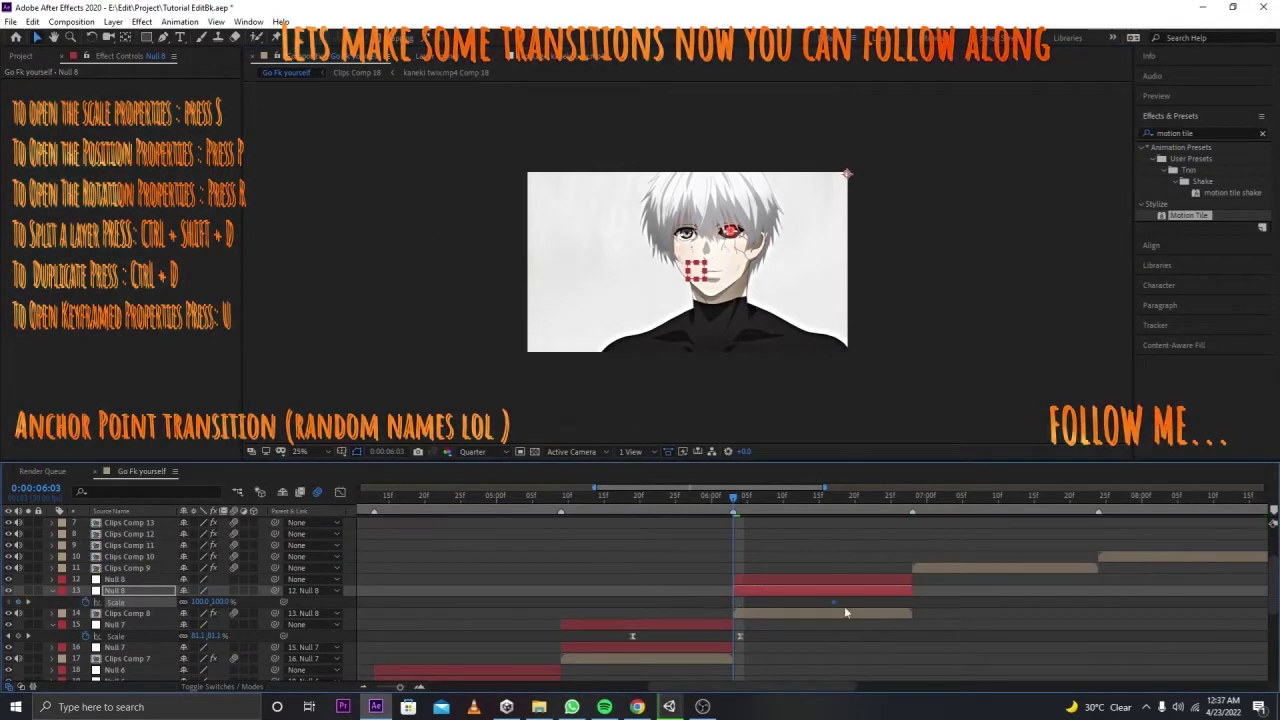
drag(198, 601, 498, 601)
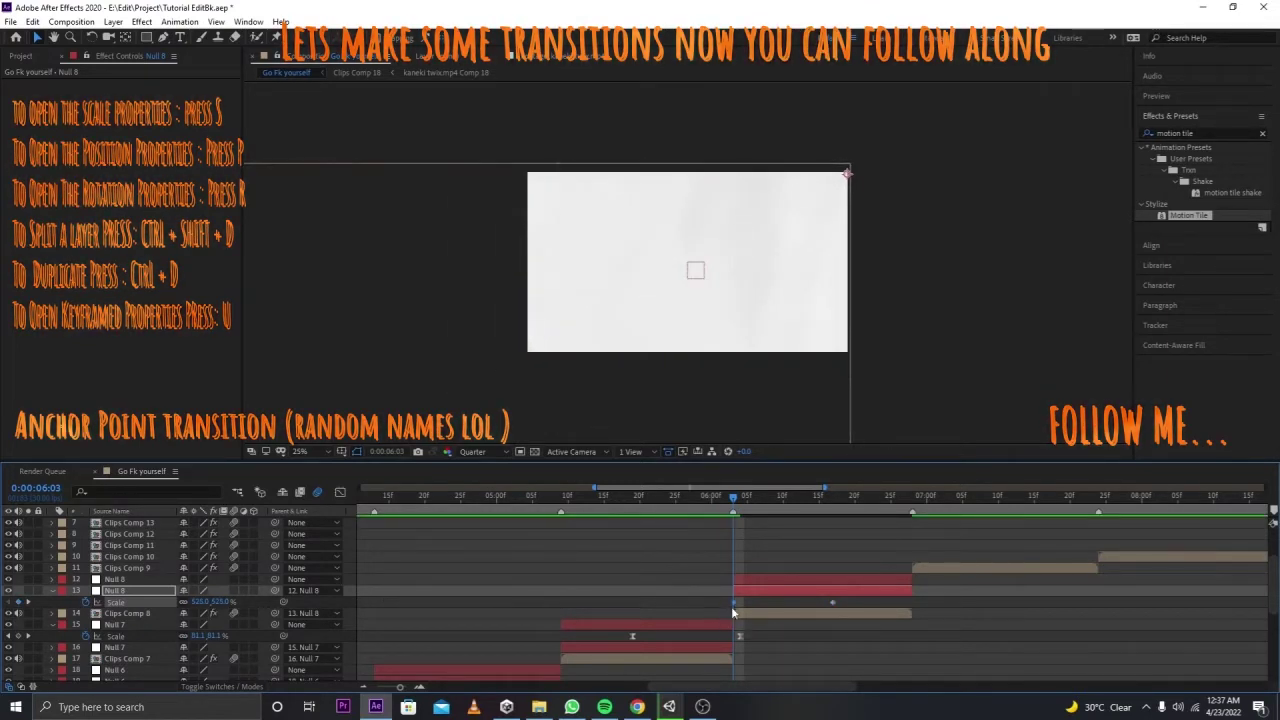
drag(734, 601, 727, 610)
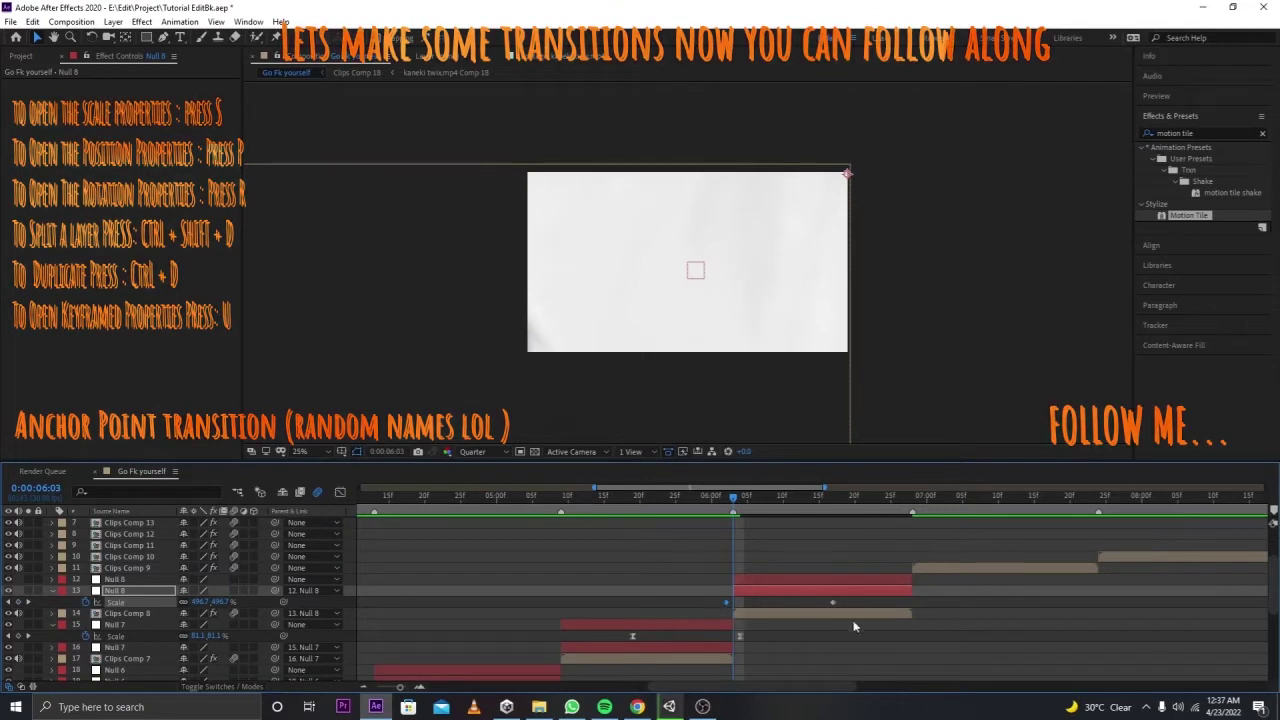
key(F9)
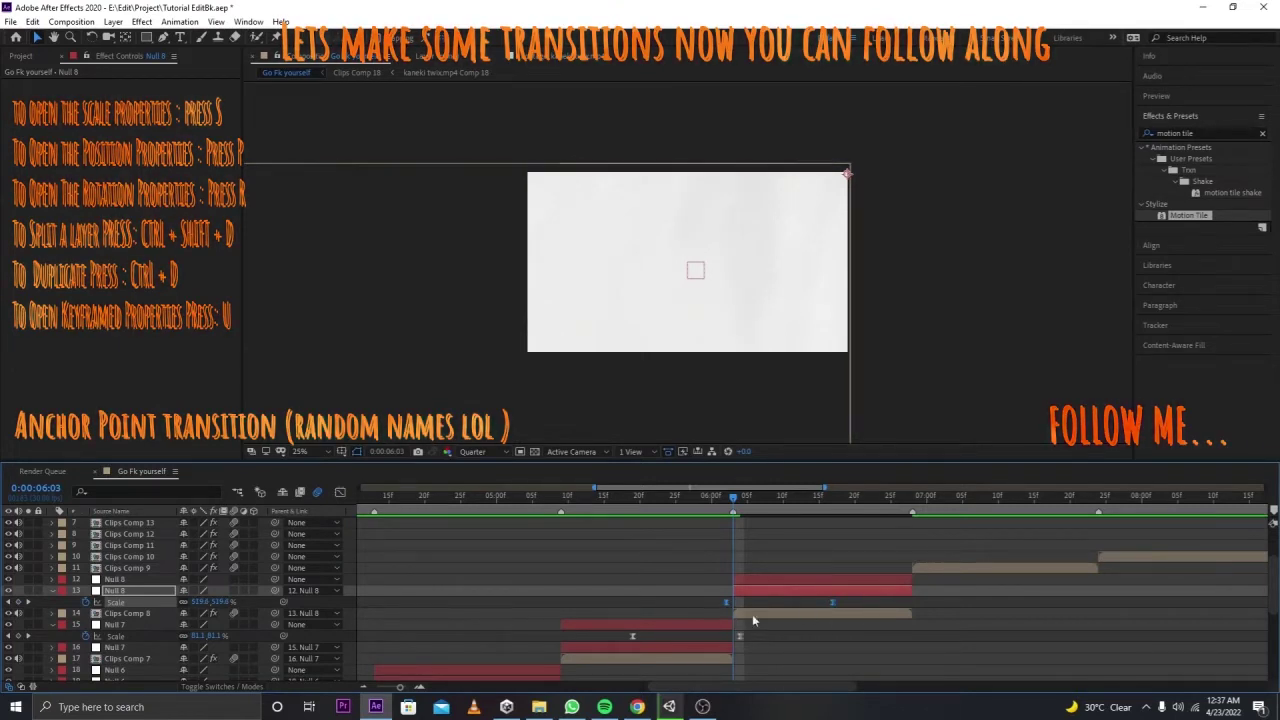
click(318, 493)
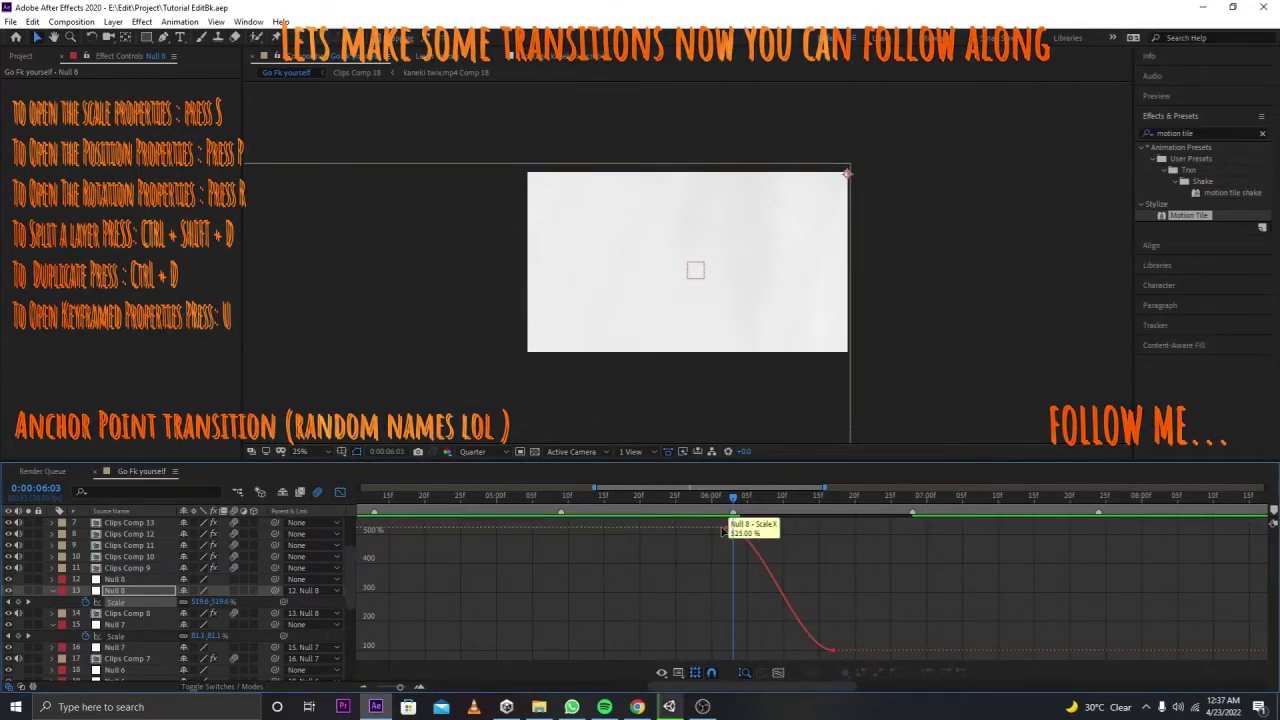
Step: Pull the Scale bezier handles so the zoom-out drops almost vertically at the start
click(725, 528)
drag(798, 652, 385, 622)
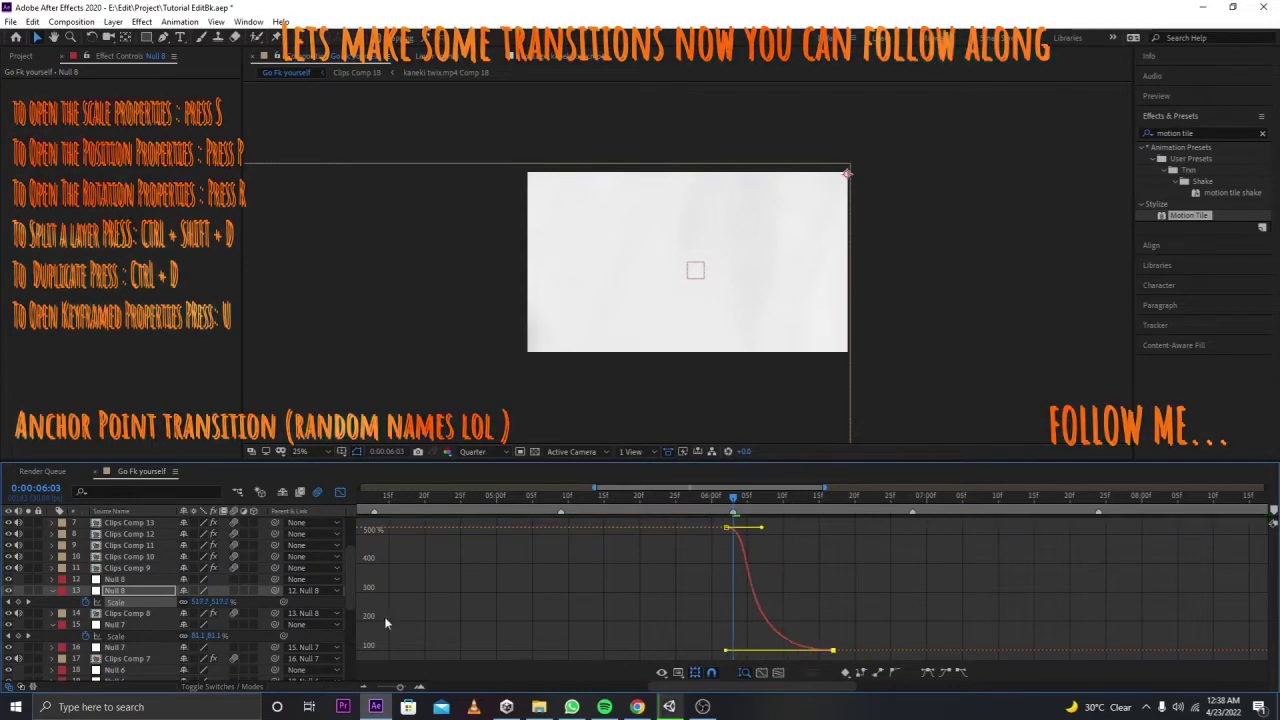
drag(750, 530, 653, 629)
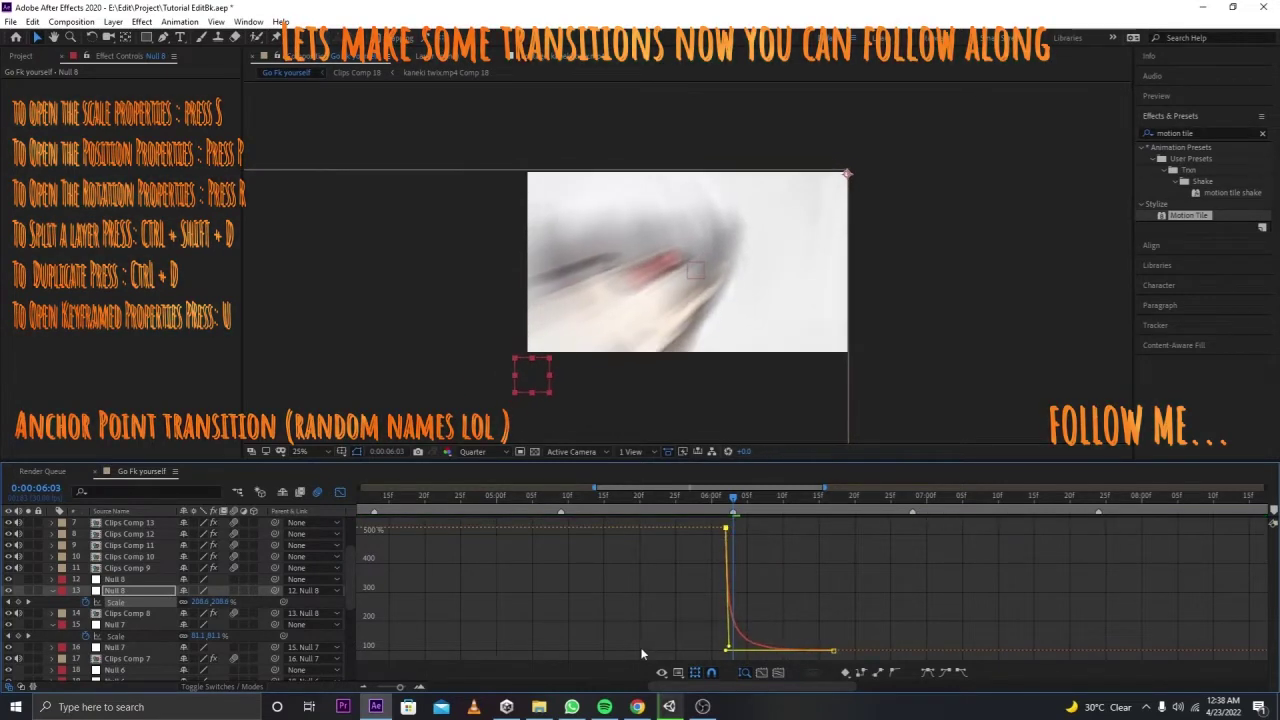
Step: Return to the layer bars and scrub through Null 8's transition to check it
mouse_move(733, 496)
mouse_down()
mouse_move(703, 500)
mouse_move(812, 500)
mouse_up()
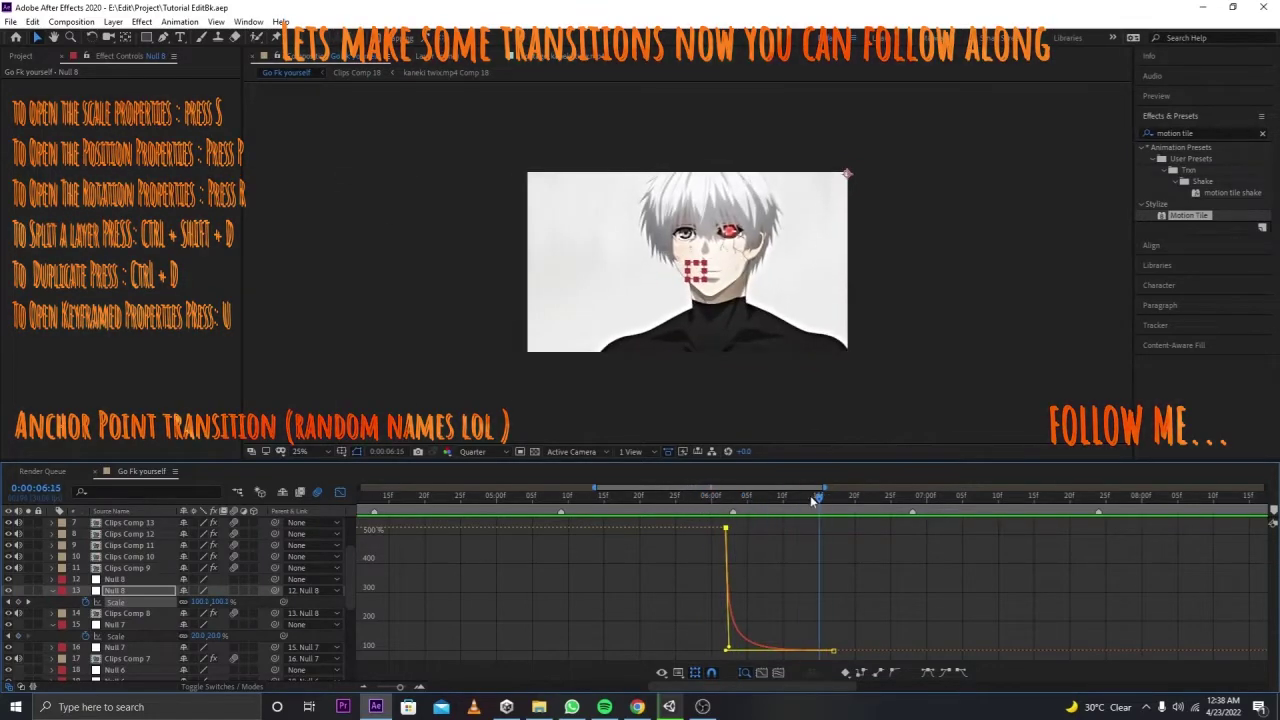
click(341, 492)
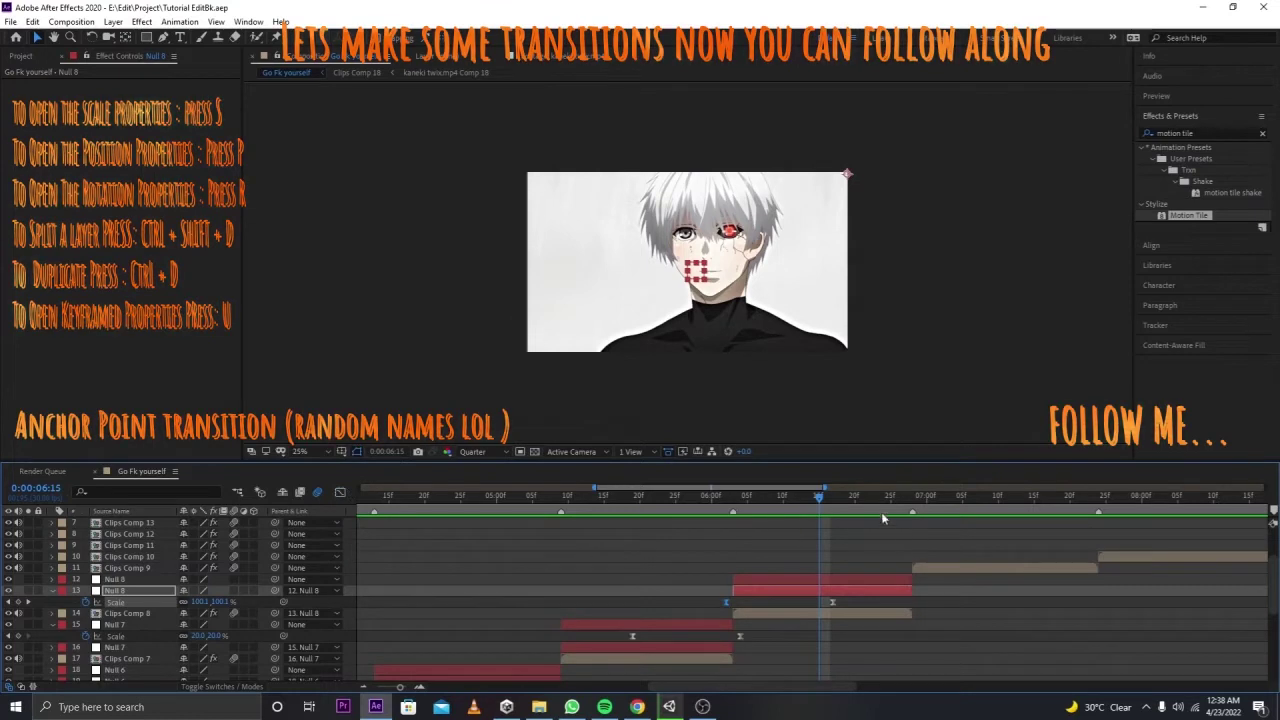
drag(852, 505, 926, 495)
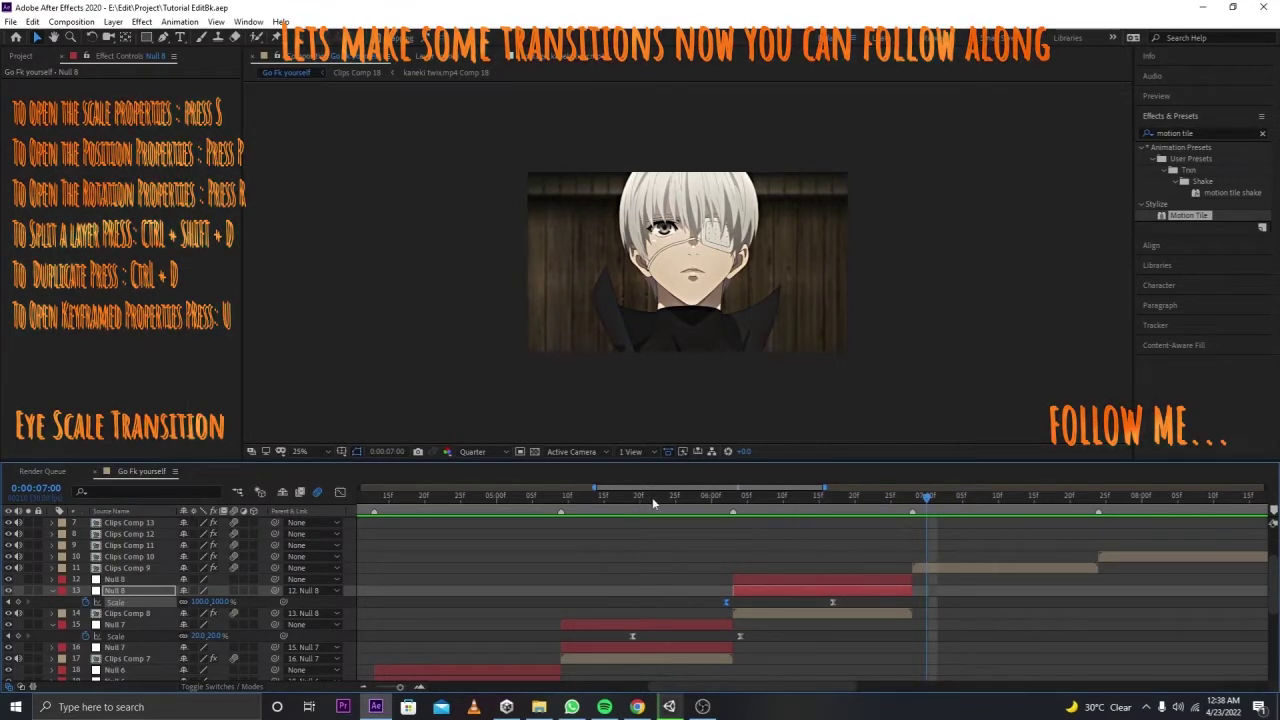
Step: Move the upper Null 8's anchor point onto the red eye, starting at 0:00:06:13
mouse_move(653, 503)
mouse_down()
mouse_move(778, 507)
mouse_move(760, 497)
mouse_move(826, 515)
mouse_up()
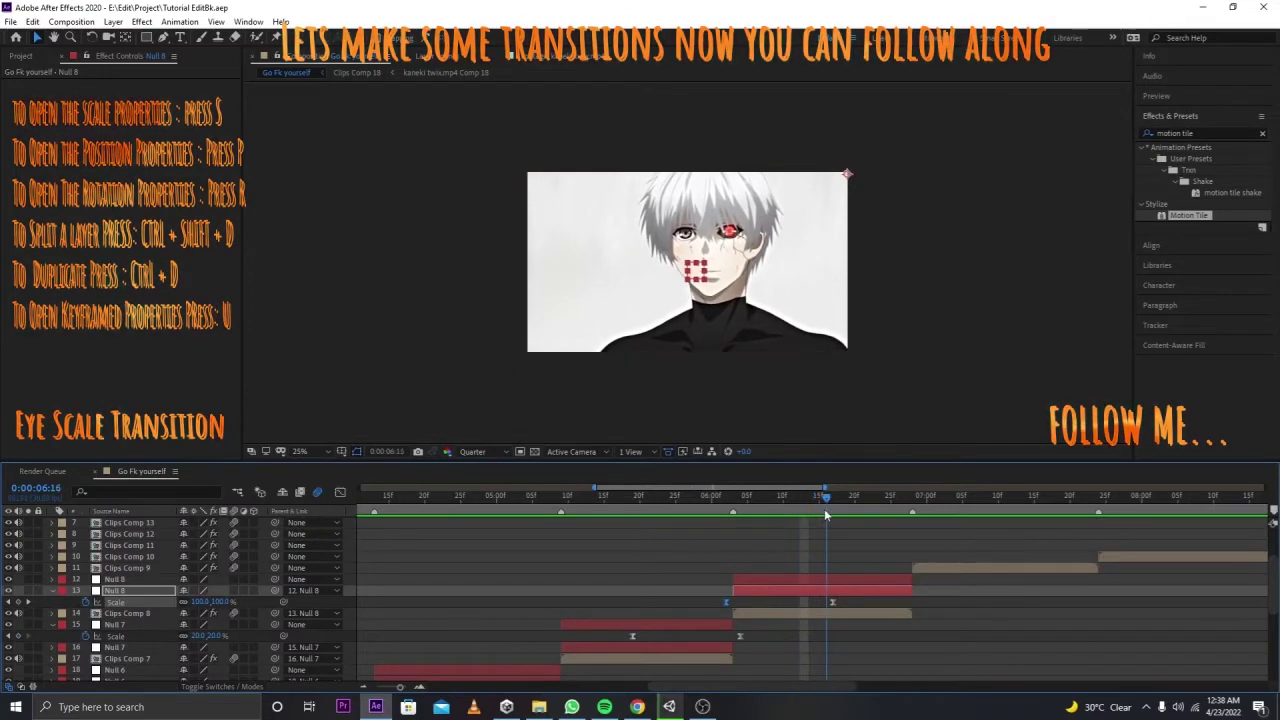
click(816, 579)
click(123, 38)
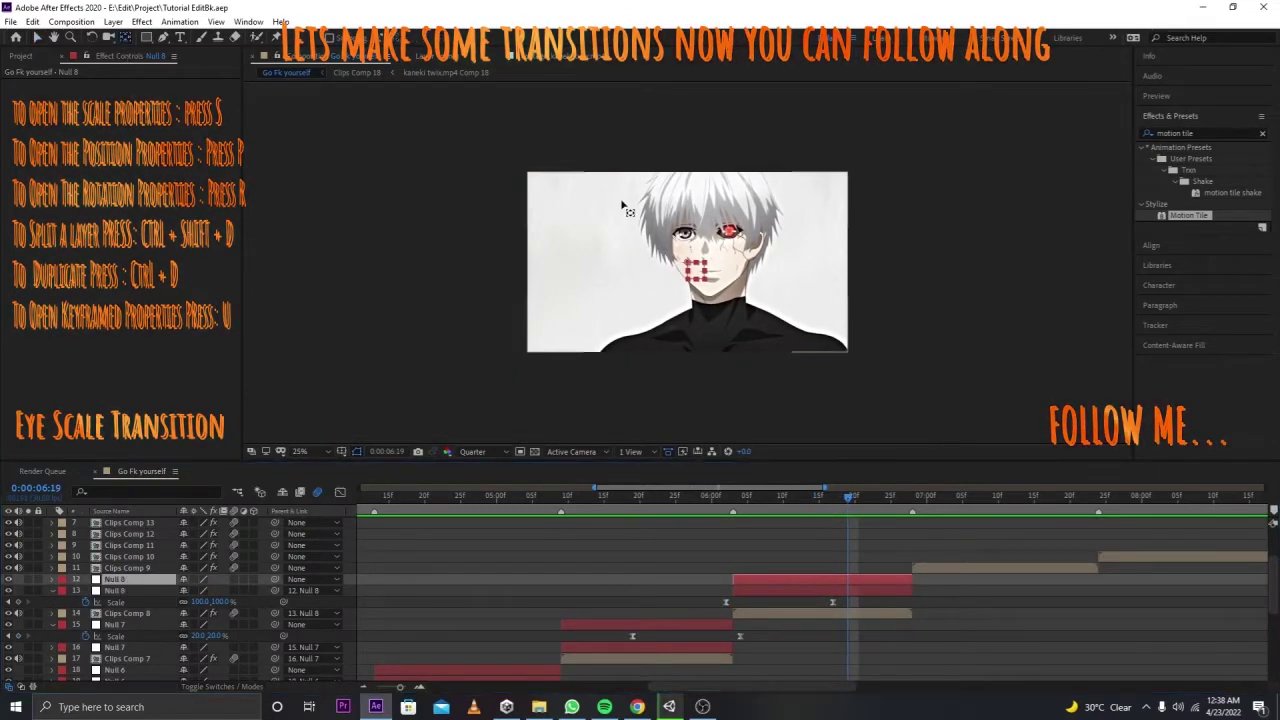
drag(697, 271, 731, 248)
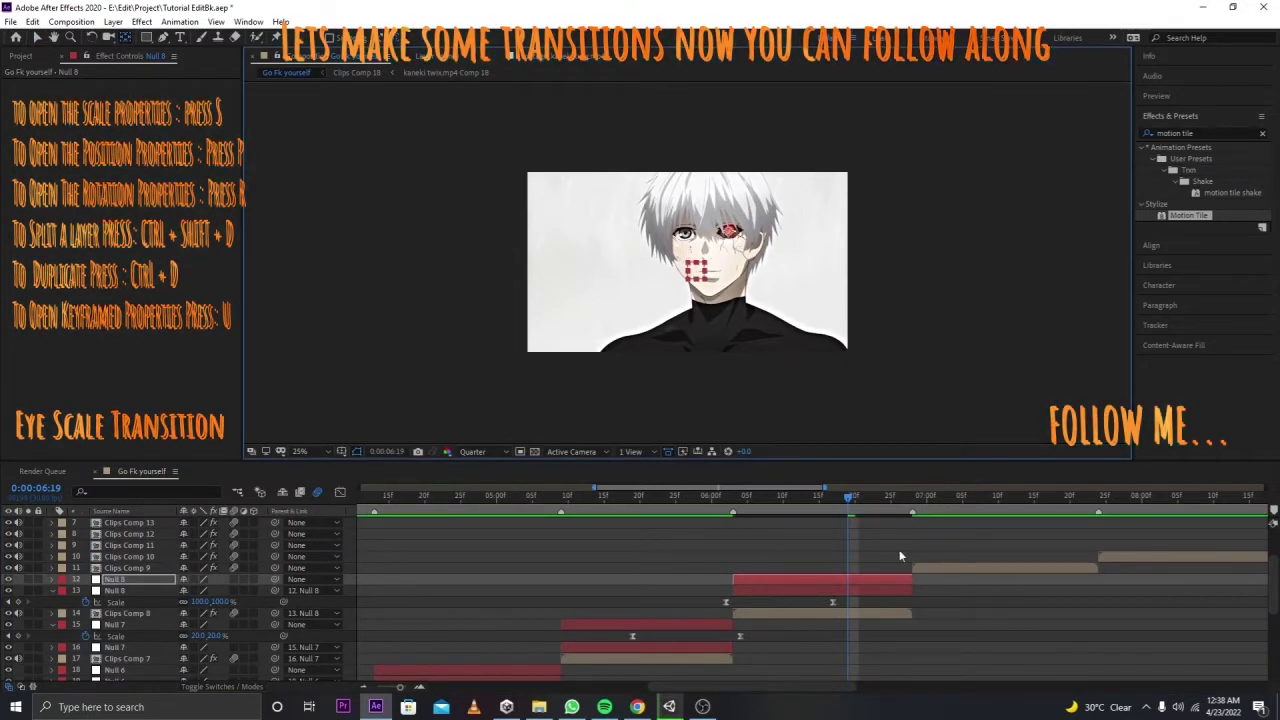
click(804, 503)
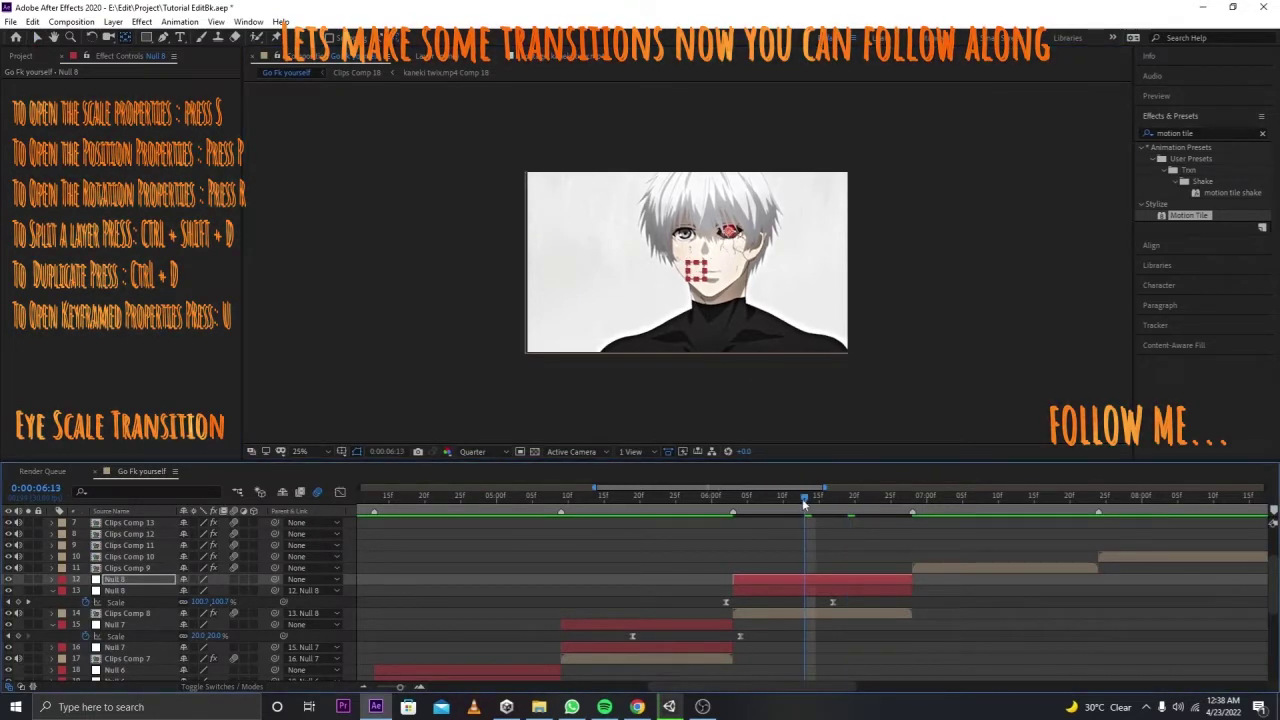
click(42, 39)
Step: Keyframe the upper Null 8's Scale from 100% to about 1647% at its out point, eased
key(s)
click(85, 591)
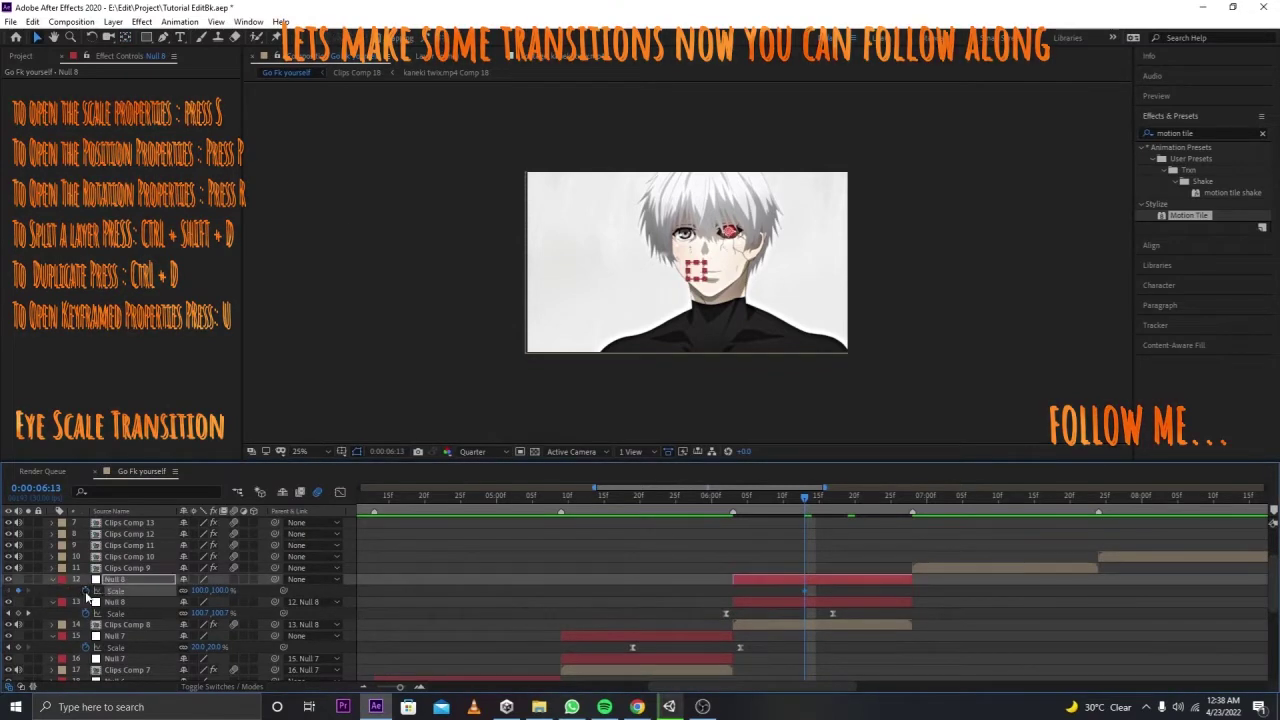
key(o)
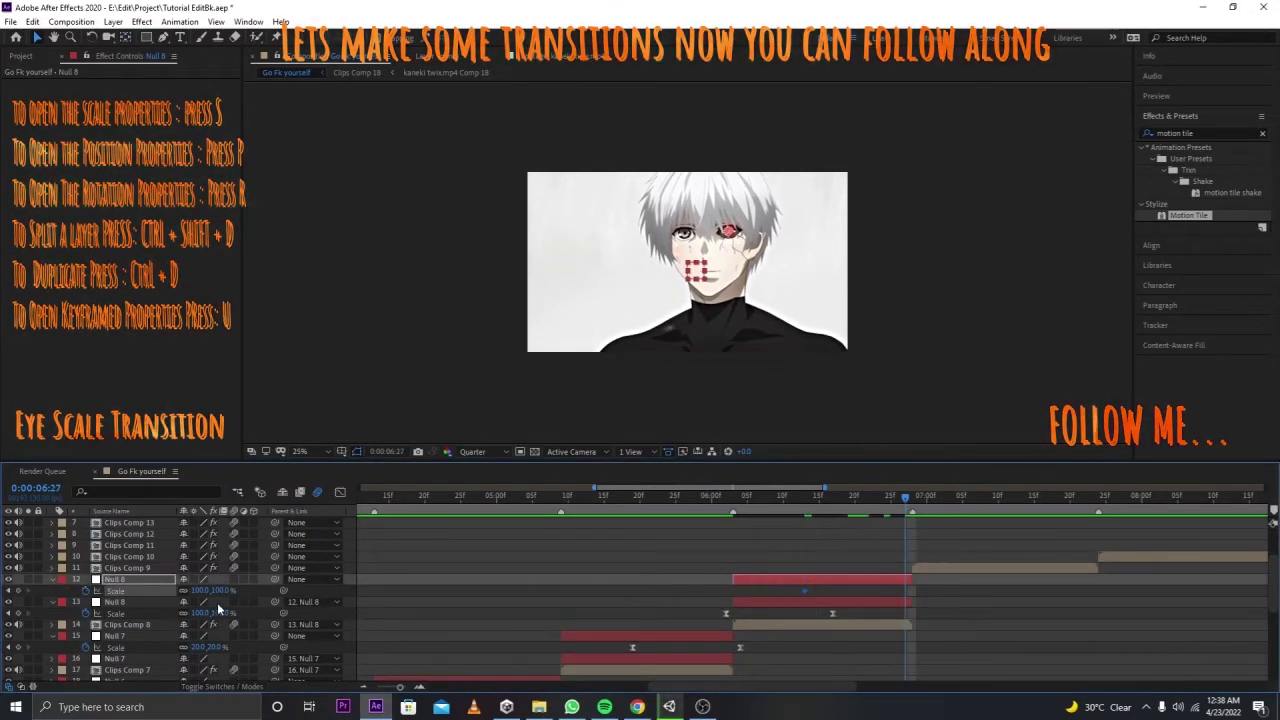
drag(218, 591, 214, 600)
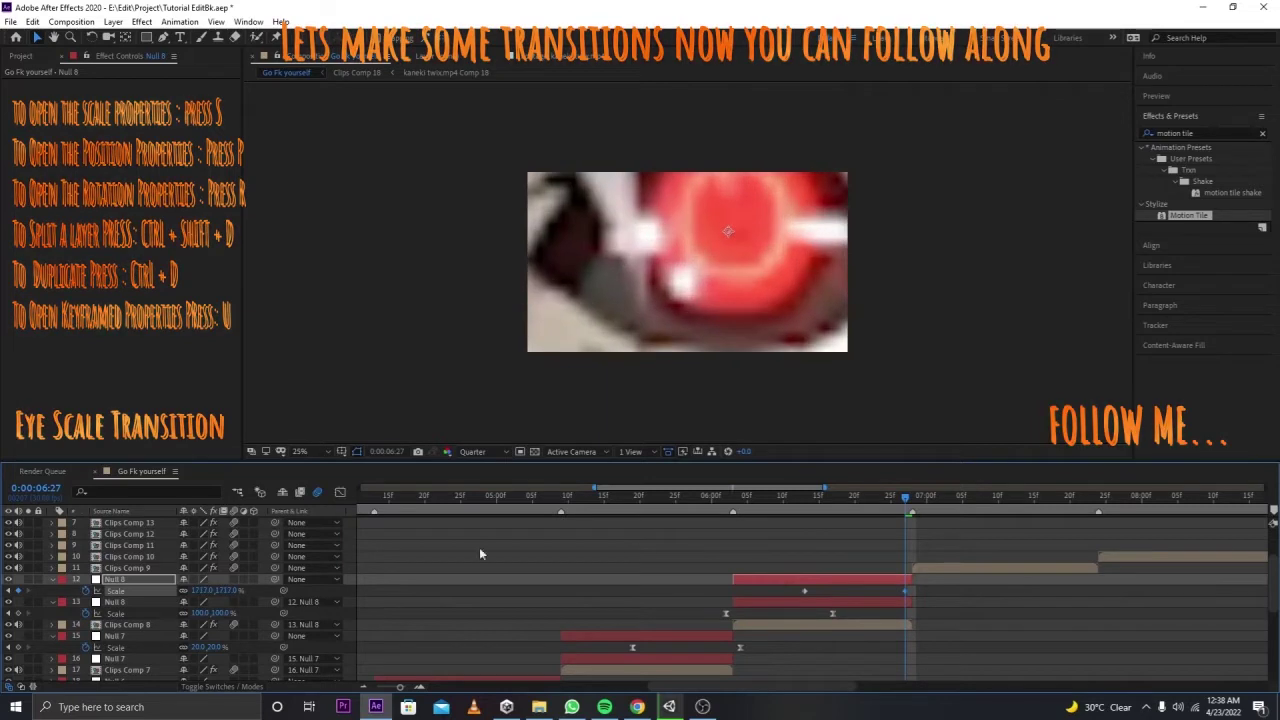
drag(909, 592, 918, 591)
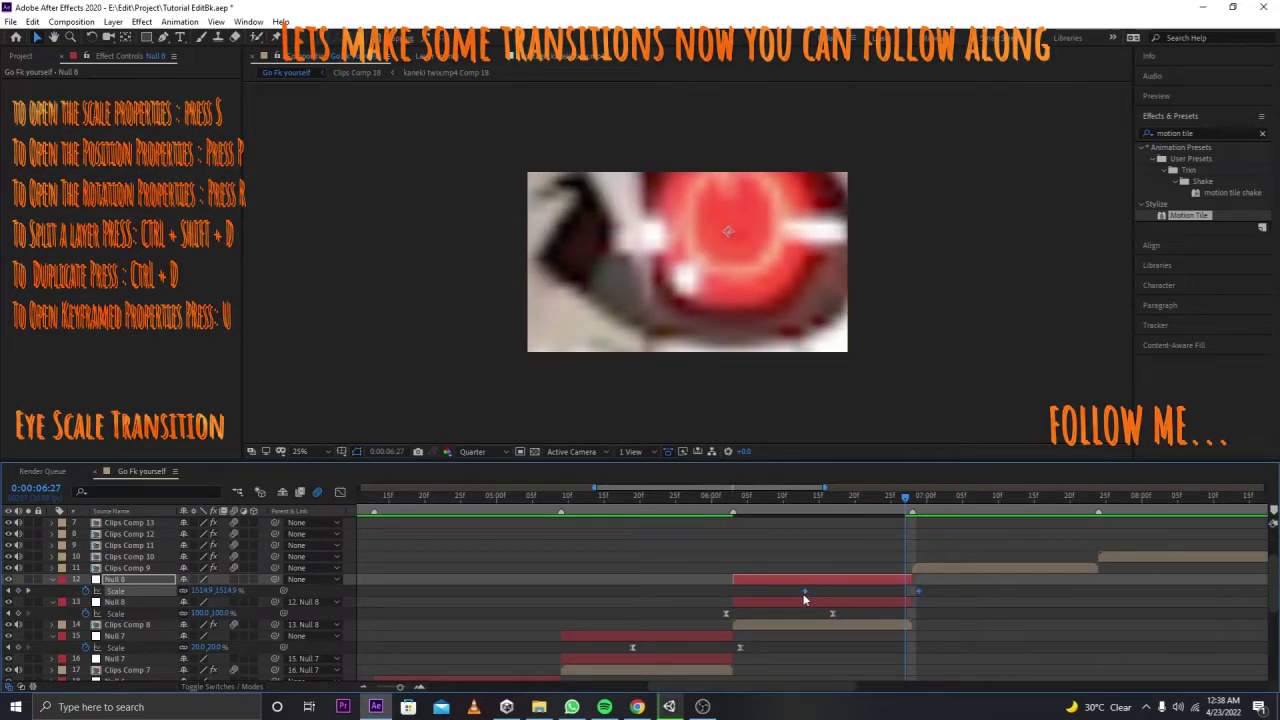
key(F9)
key(shift+F3)
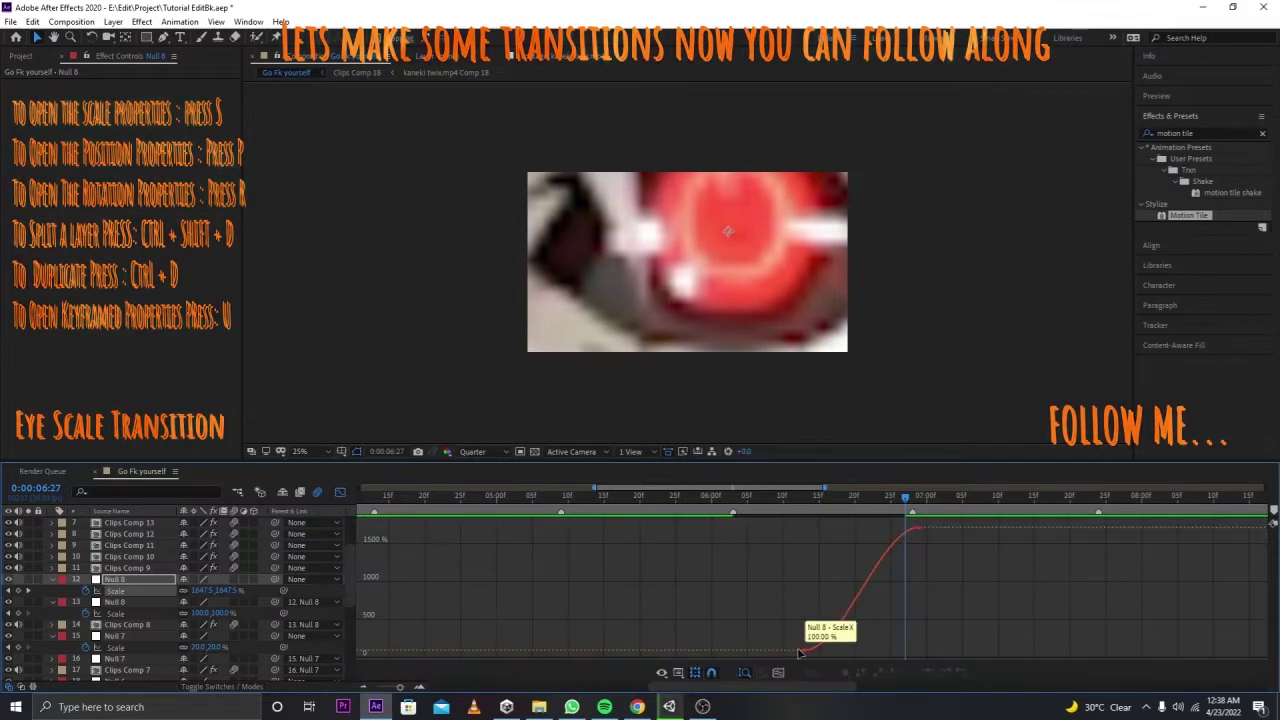
Step: Reshape the previous Scale ease so the zoom stays flat, then spikes; preview it
click(799, 652)
drag(843, 651, 918, 651)
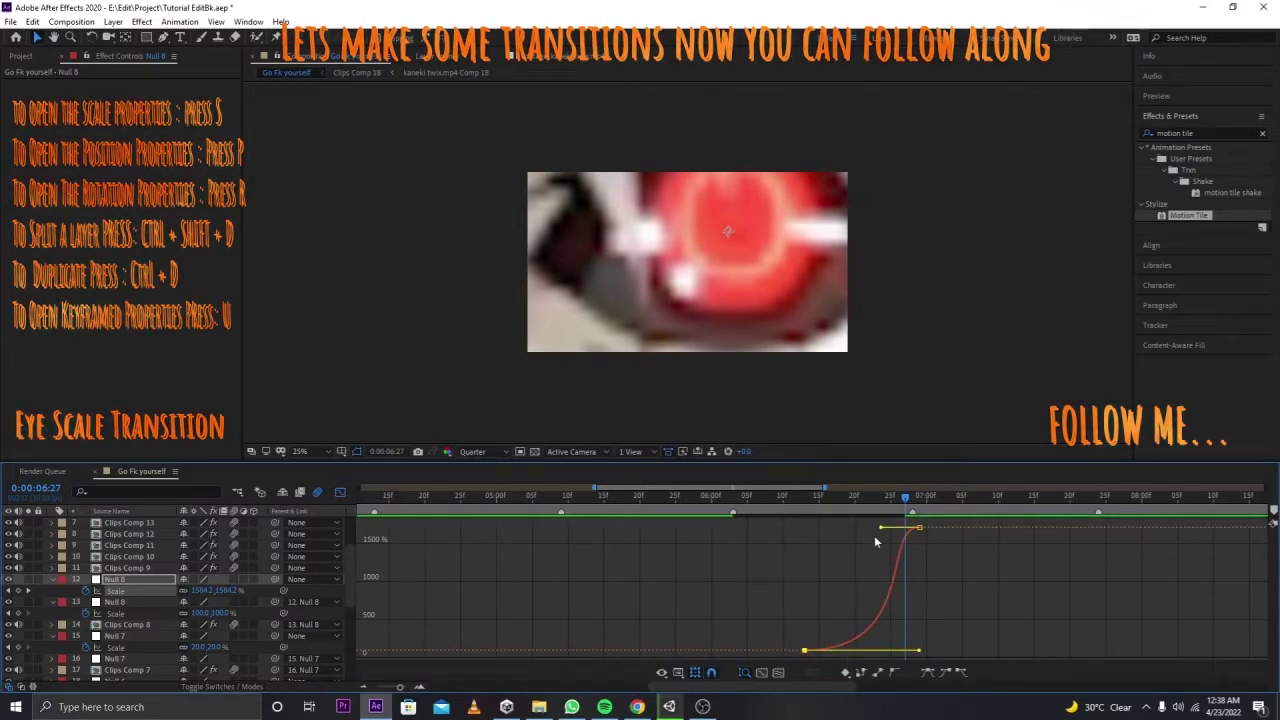
drag(881, 529, 912, 652)
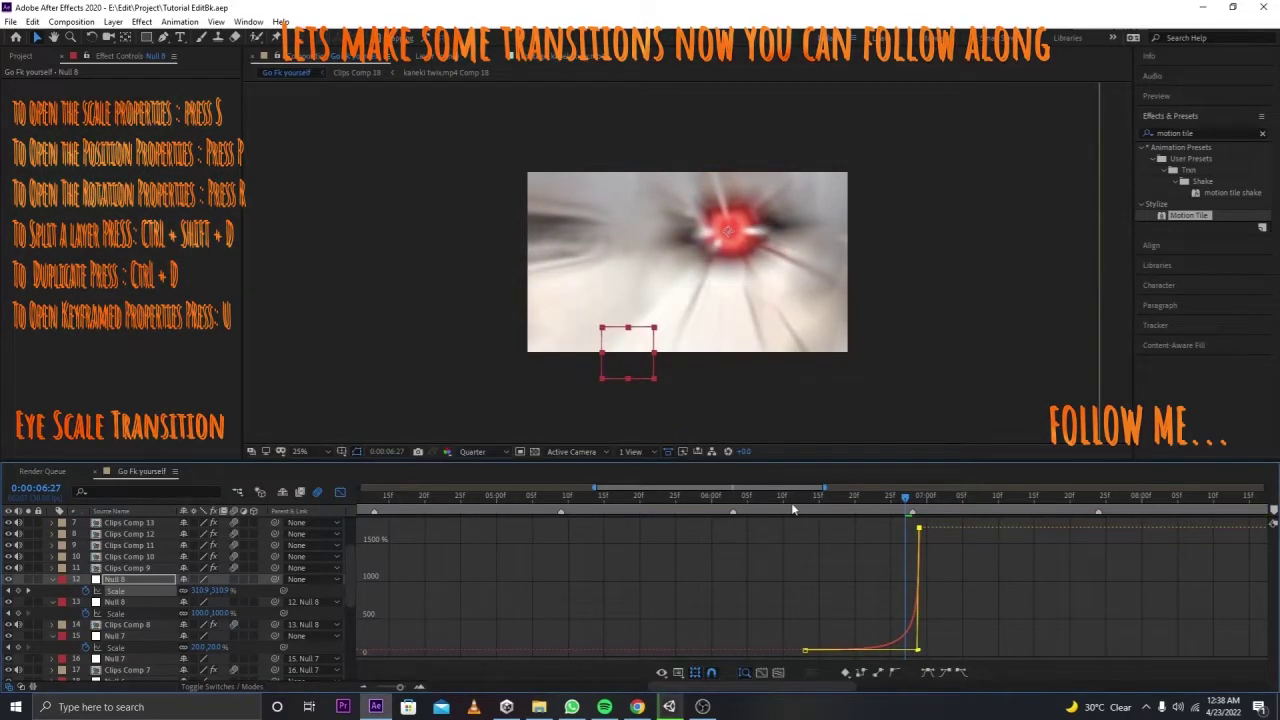
click(669, 500)
key(space)
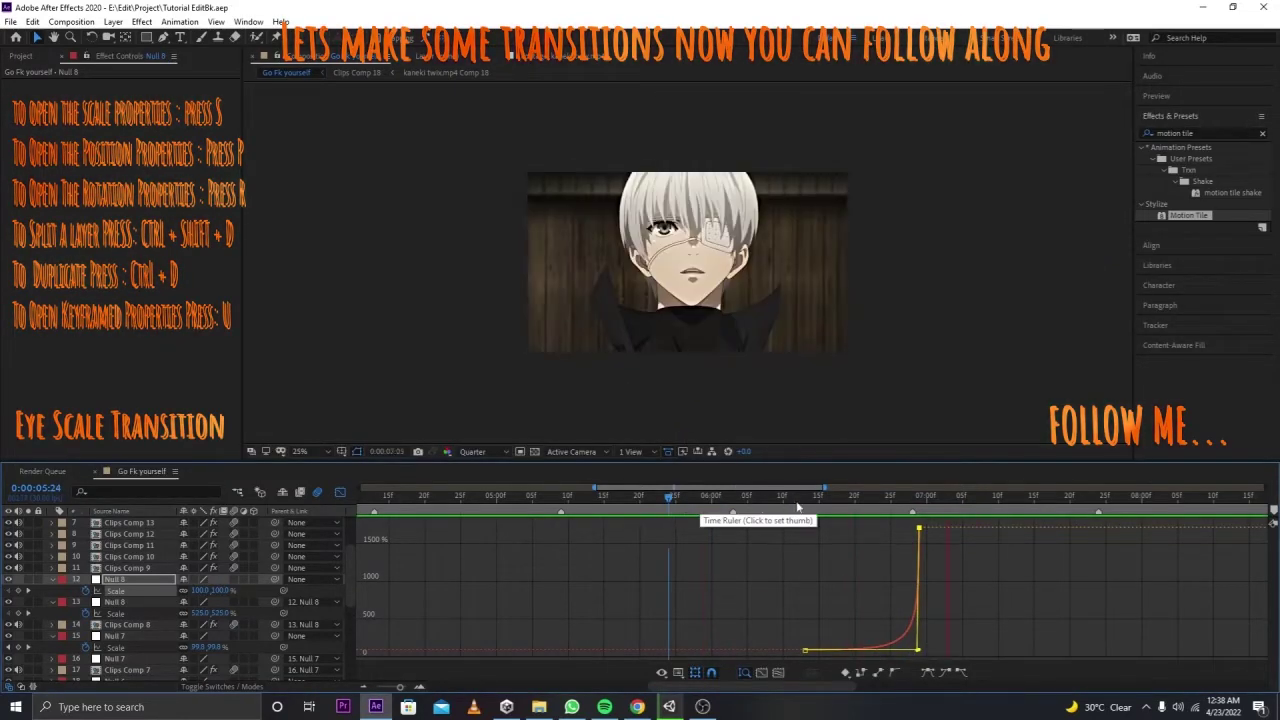
Step: Create a Null 9 spanning Clips Comp 9 from 6:28 to 7:24 and duplicate it
click(897, 514)
click(343, 496)
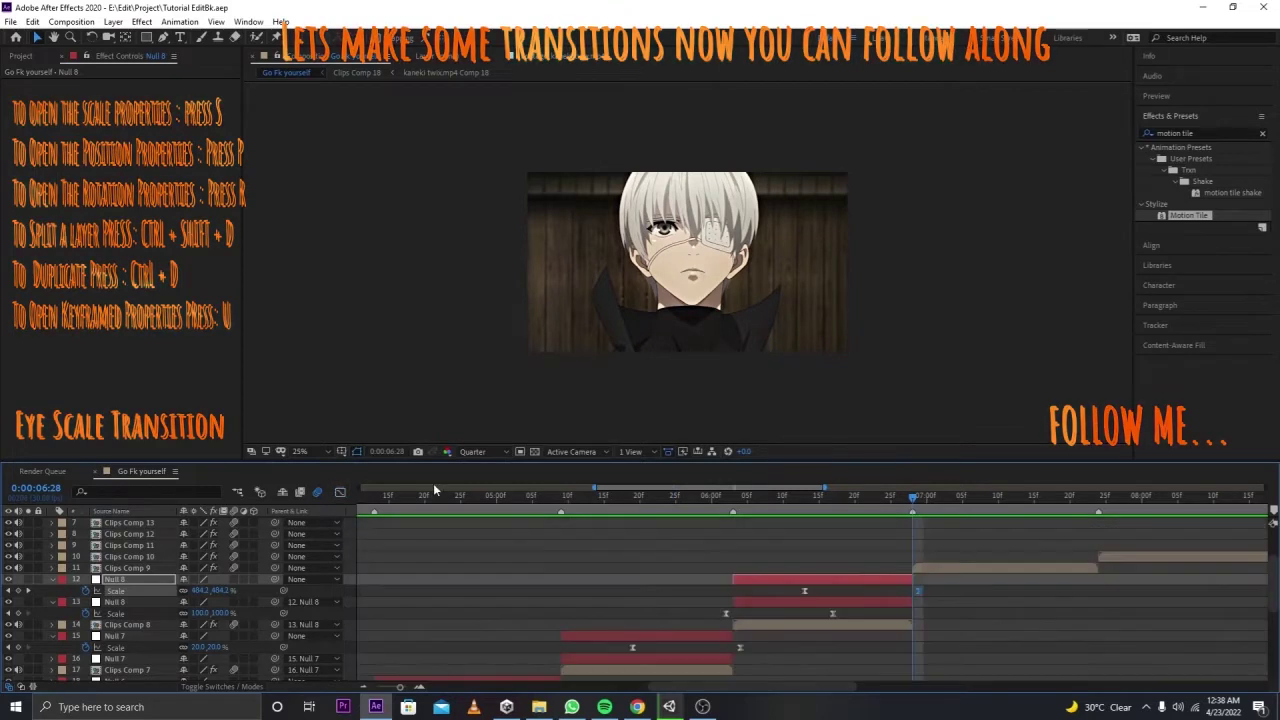
click(950, 569)
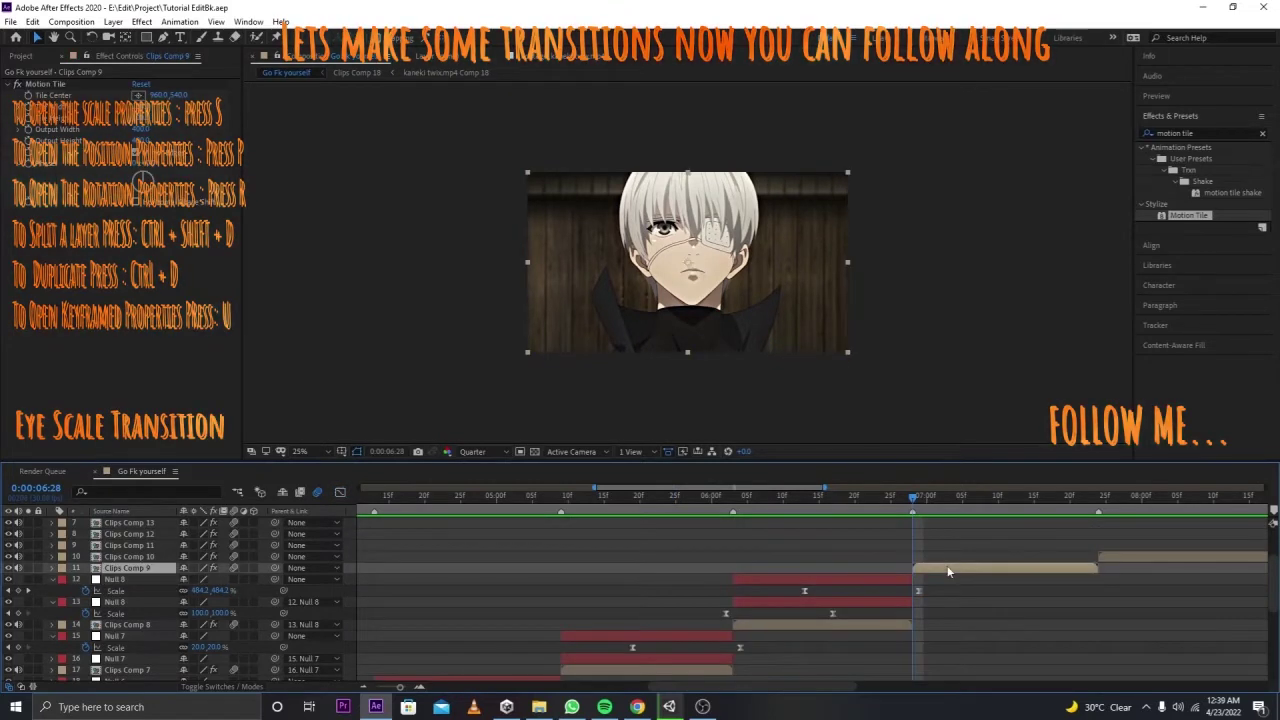
key(ctrl+alt+shift+y)
key(ctrl+shift+d)
click(1098, 514)
key(ctrl+shift+d)
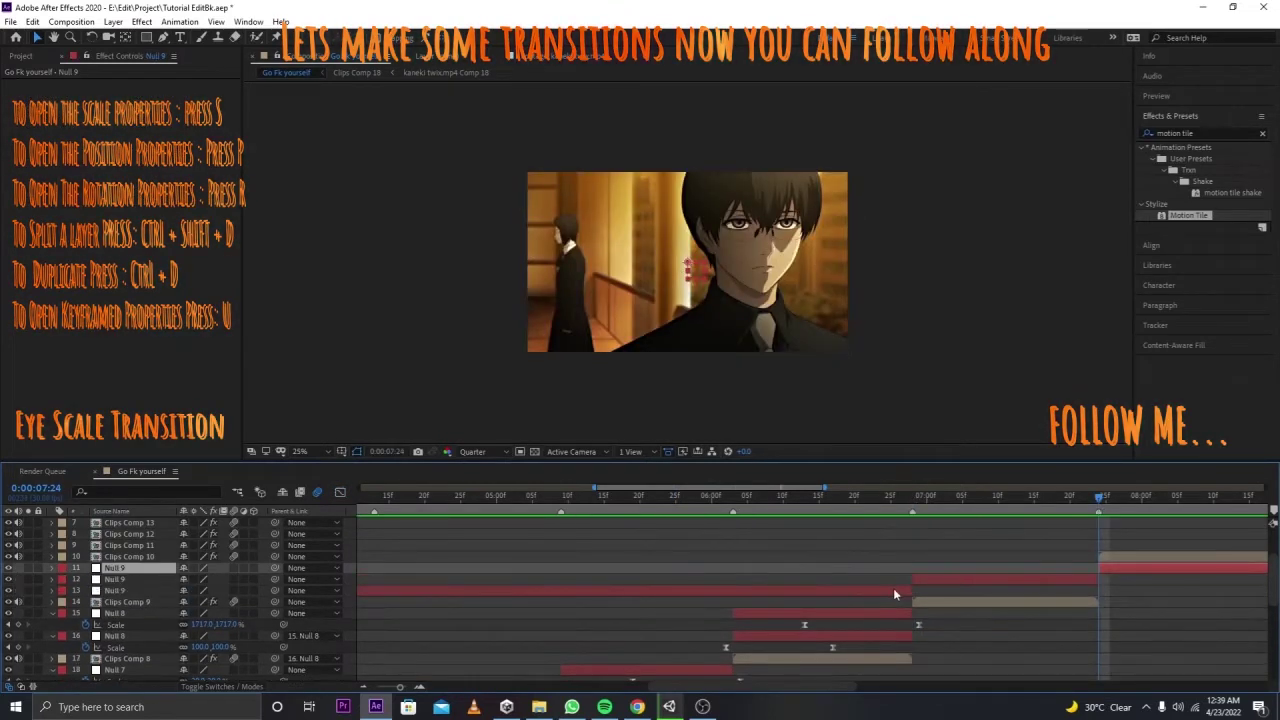
ctrl+click(895, 591)
key(Delete)
click(937, 566)
key(ctrl+d)
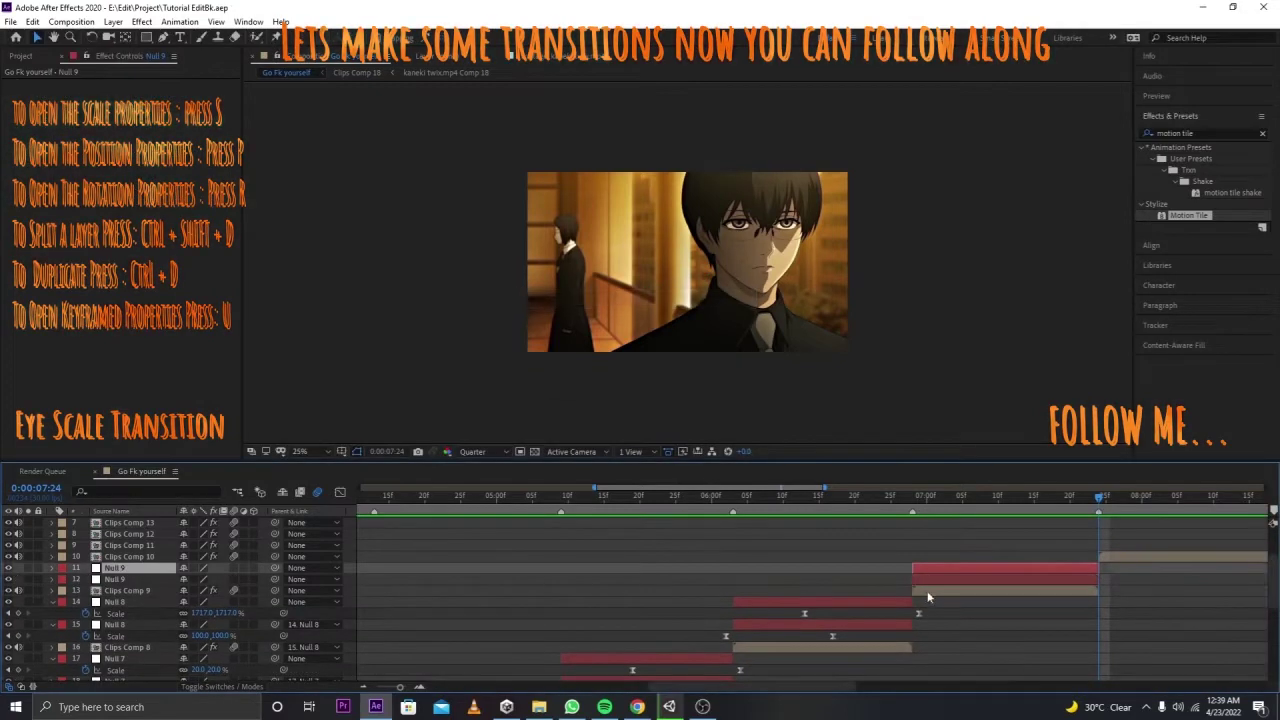
Step: Parent Clips Comp 9 to one Null 9, chain that null to the other, and save
click(927, 592)
key(i)
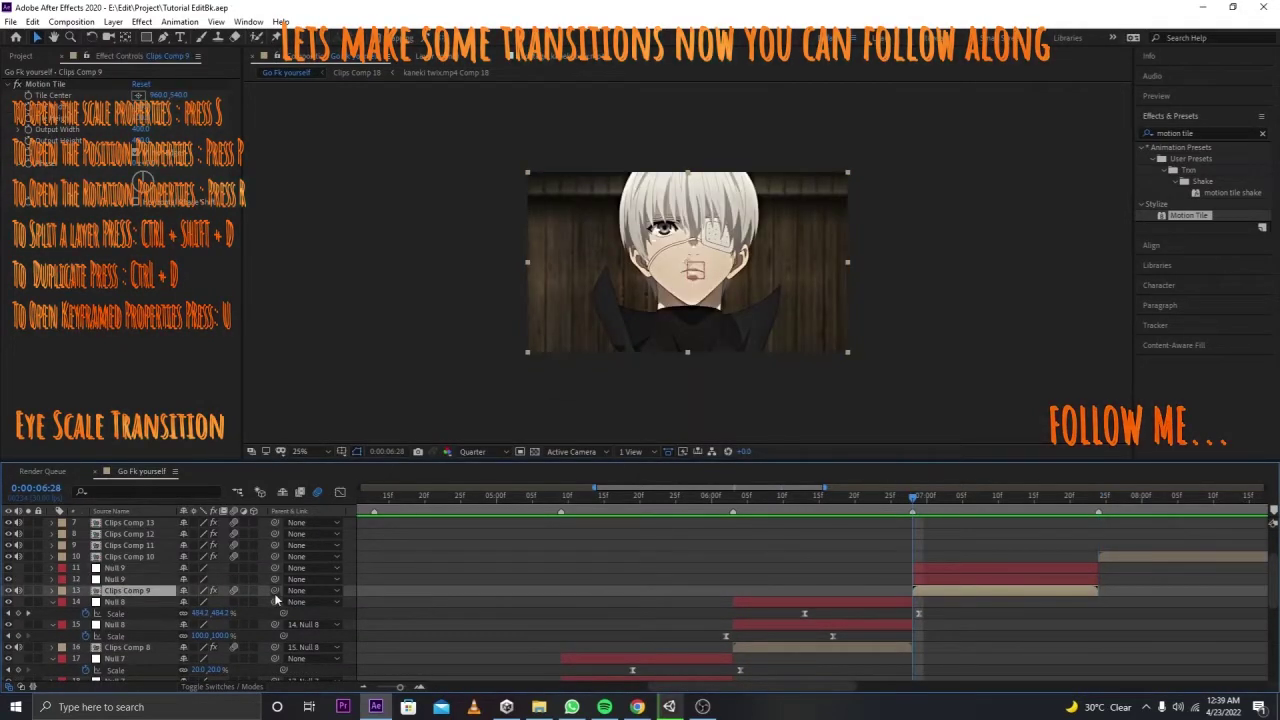
drag(275, 591, 130, 579)
drag(275, 579, 130, 568)
key(ctrl+s)
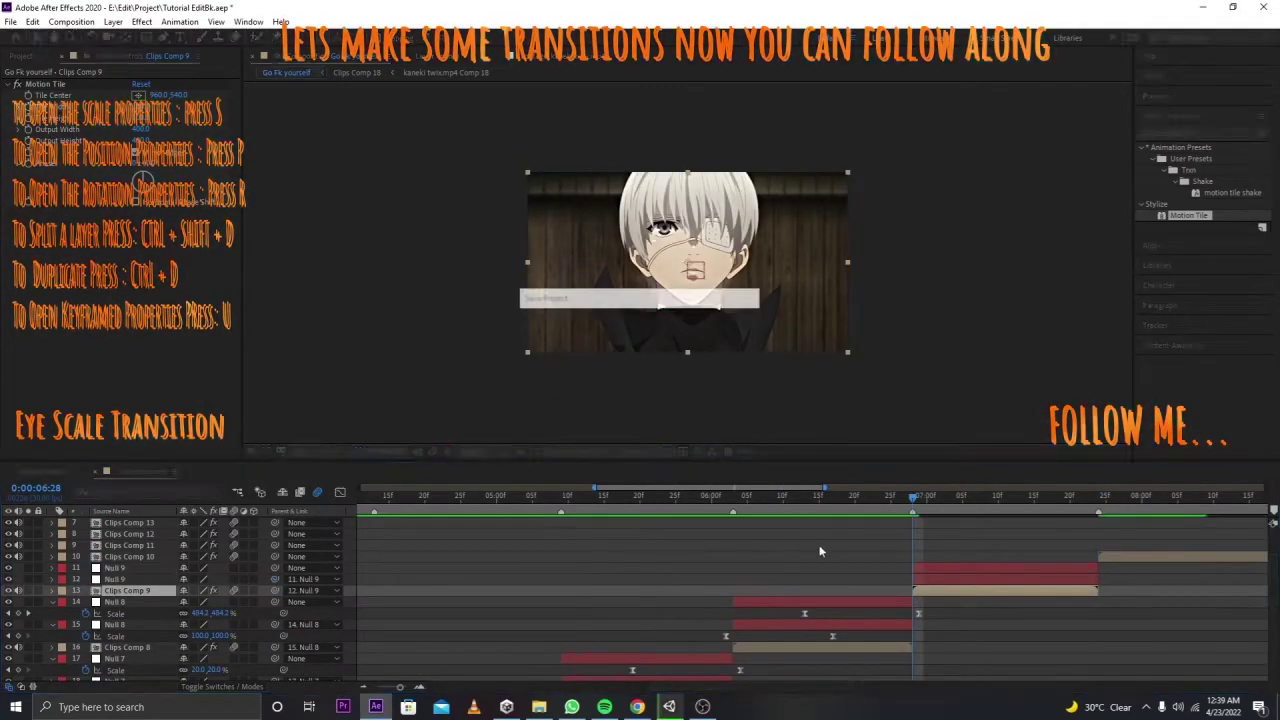
Step: Move the driving Null 9's anchor point onto the character's red eye and show its Scale
click(914, 576)
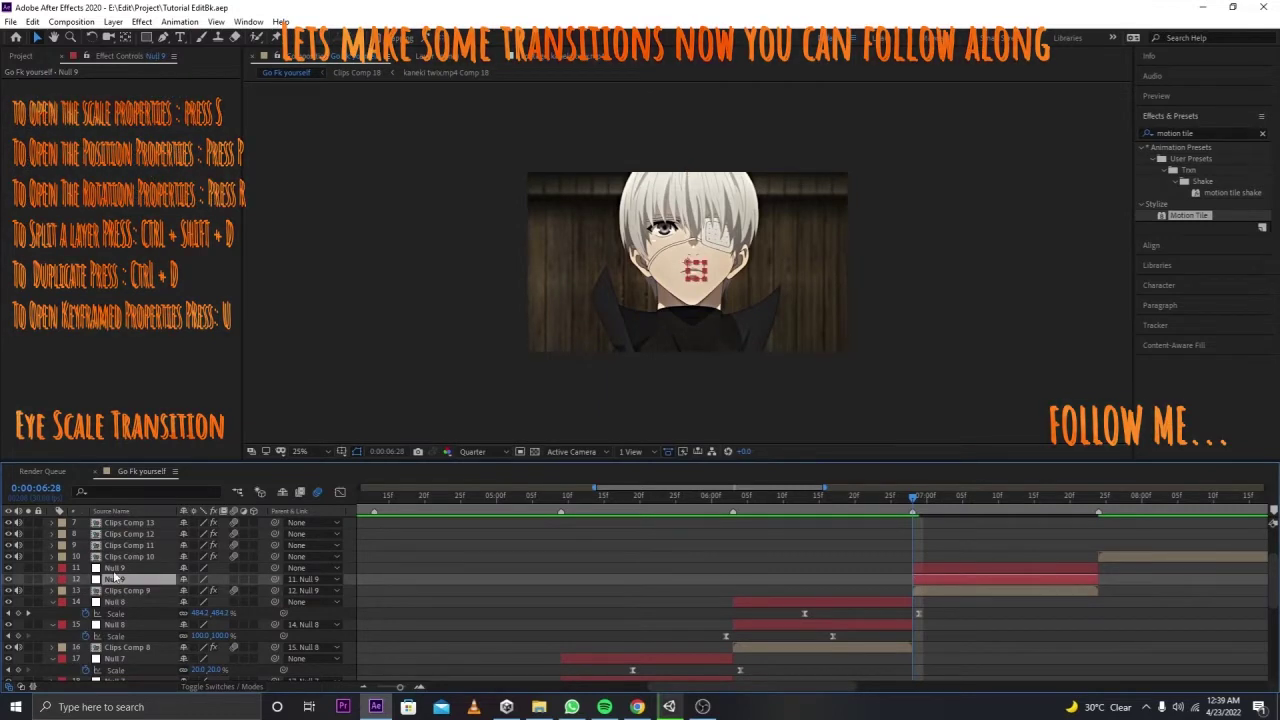
key(s)
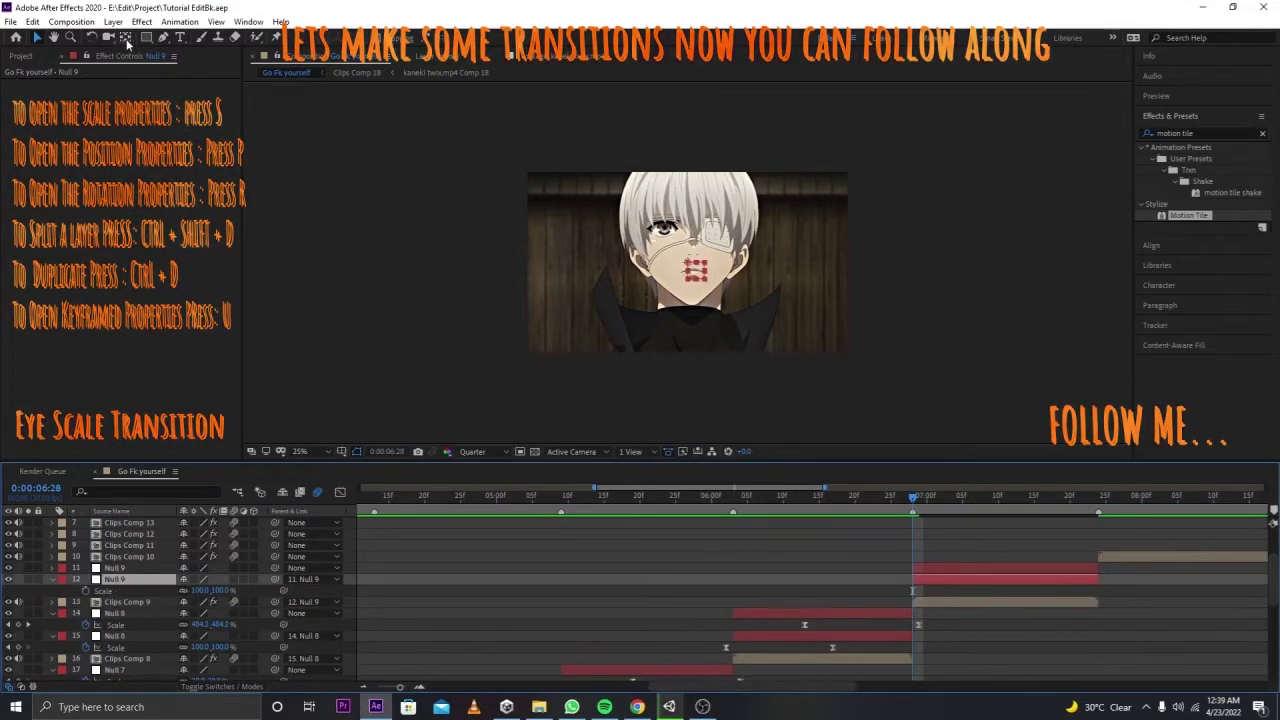
click(125, 38)
drag(688, 265, 697, 242)
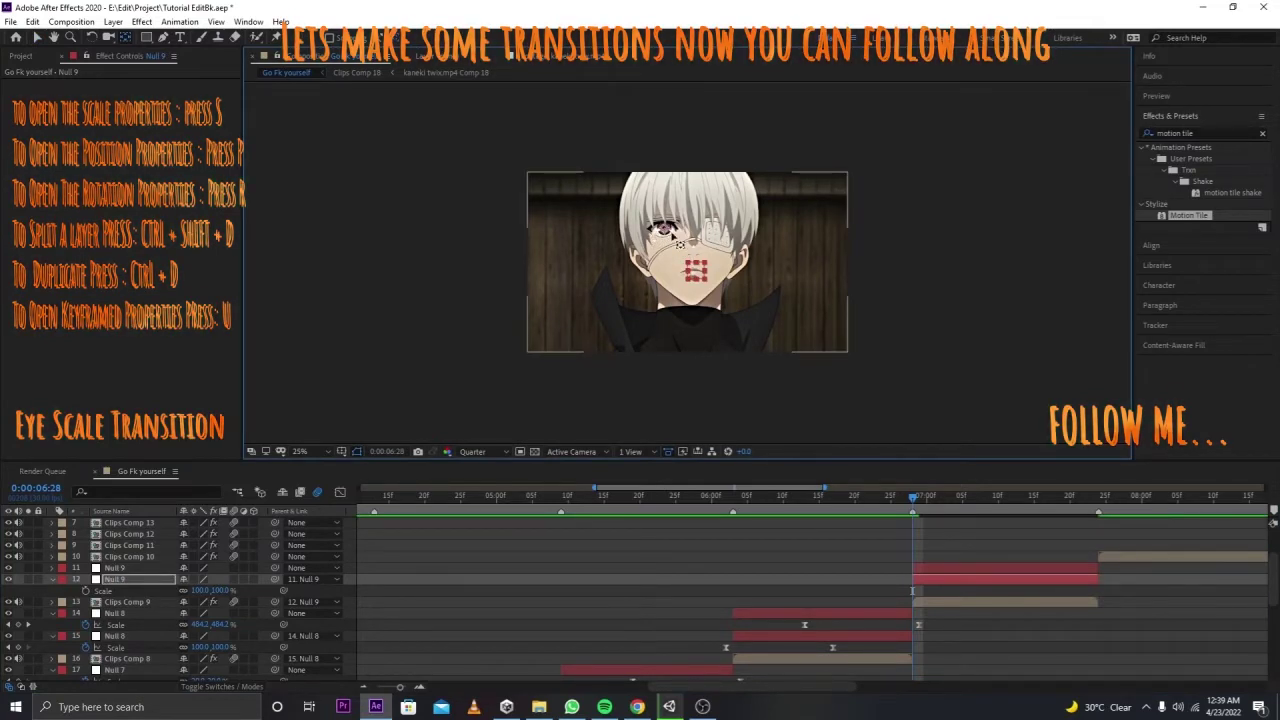
drag(679, 244, 728, 244)
click(716, 238)
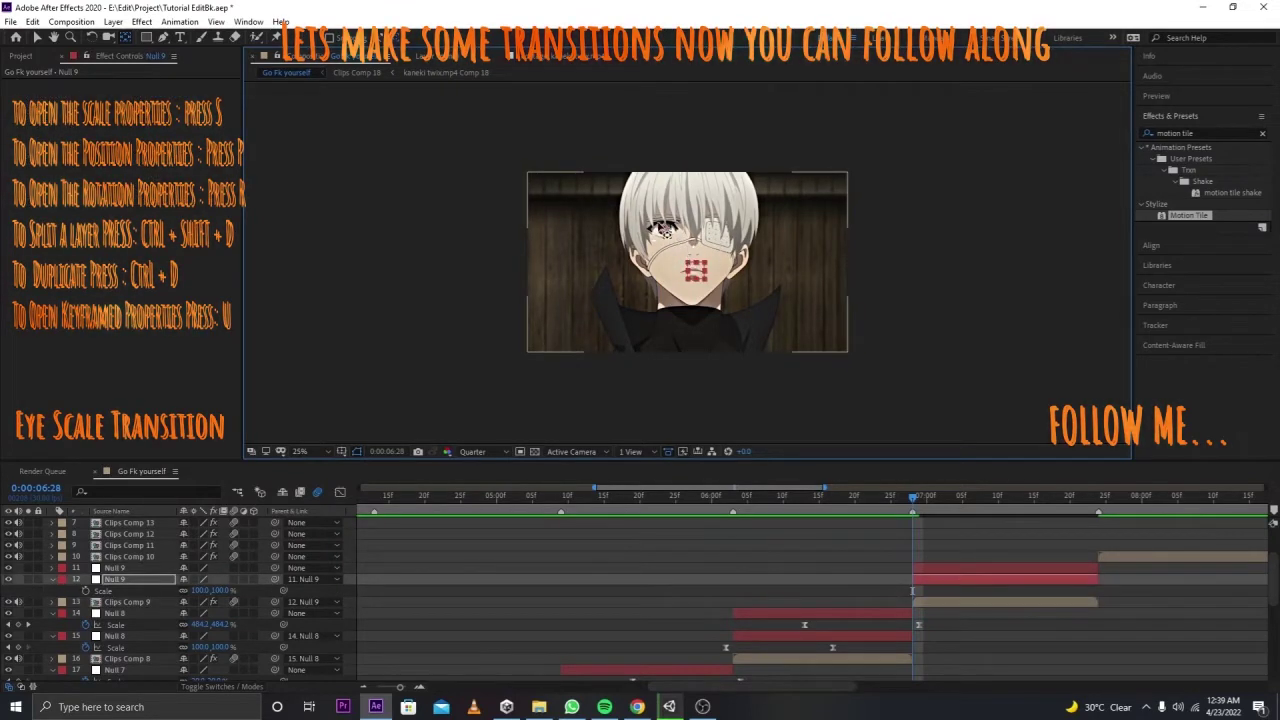
drag(668, 233, 727, 243)
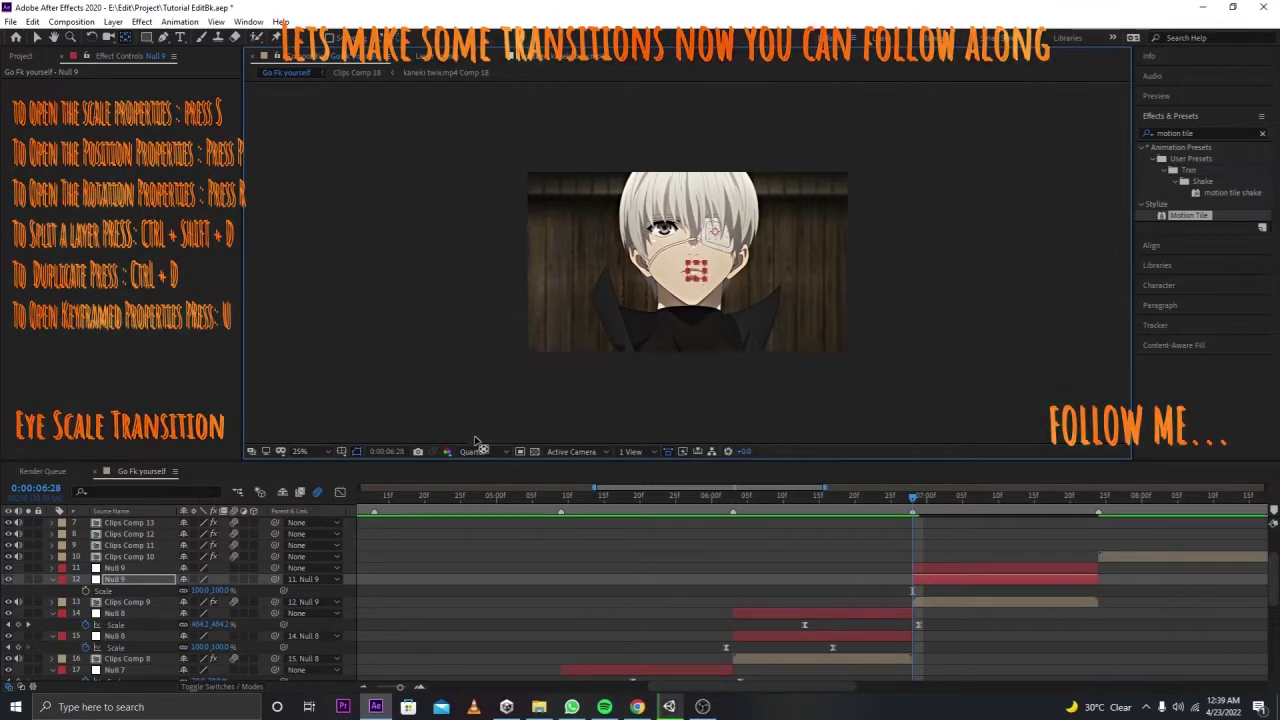
click(122, 588)
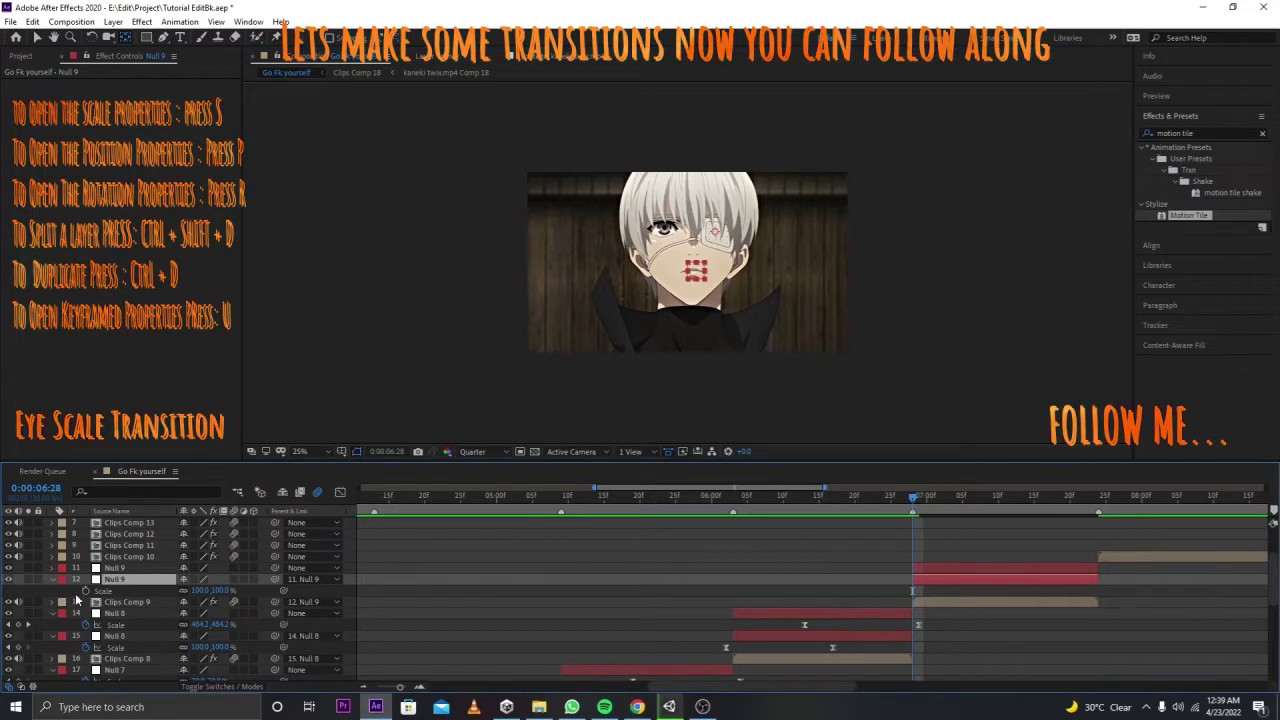
click(91, 594)
click(88, 592)
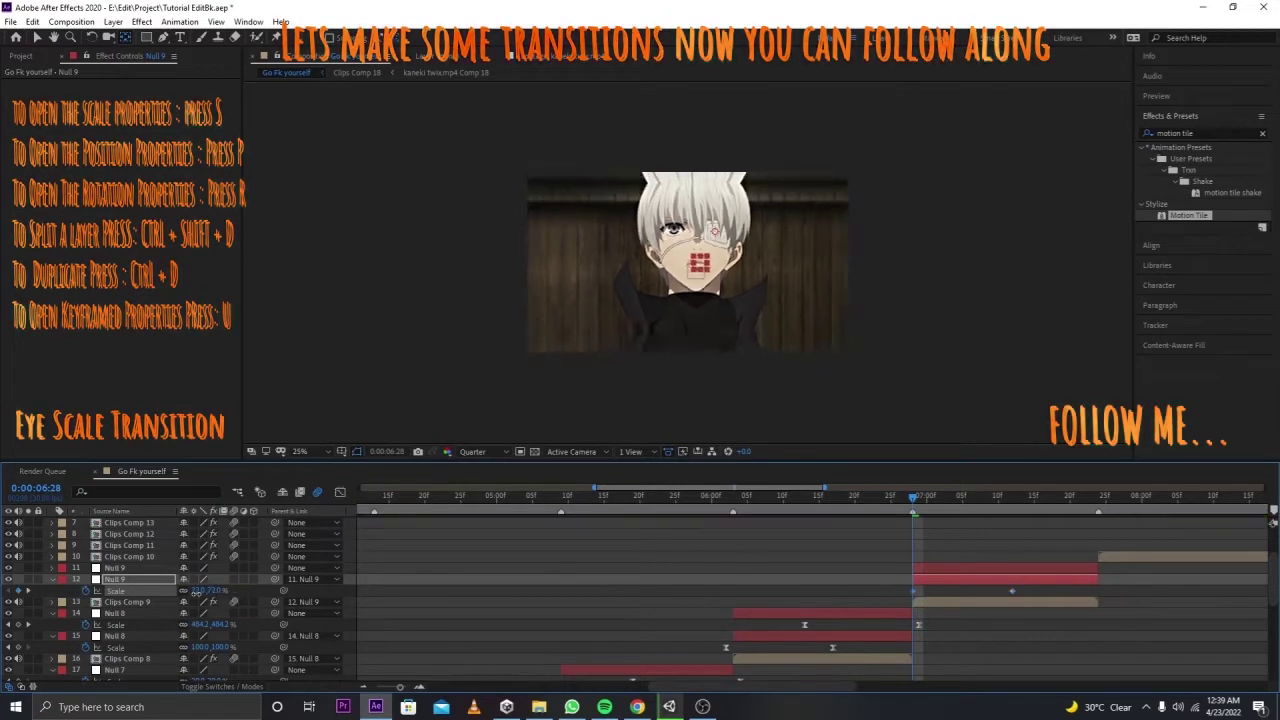
Step: Keyframe Null 9's Scale from about 32% to 100% with a steep Easy Ease curve, then save
mouse_move(226, 592)
mouse_down()
mouse_move(180, 592)
mouse_move(193, 600)
mouse_up()
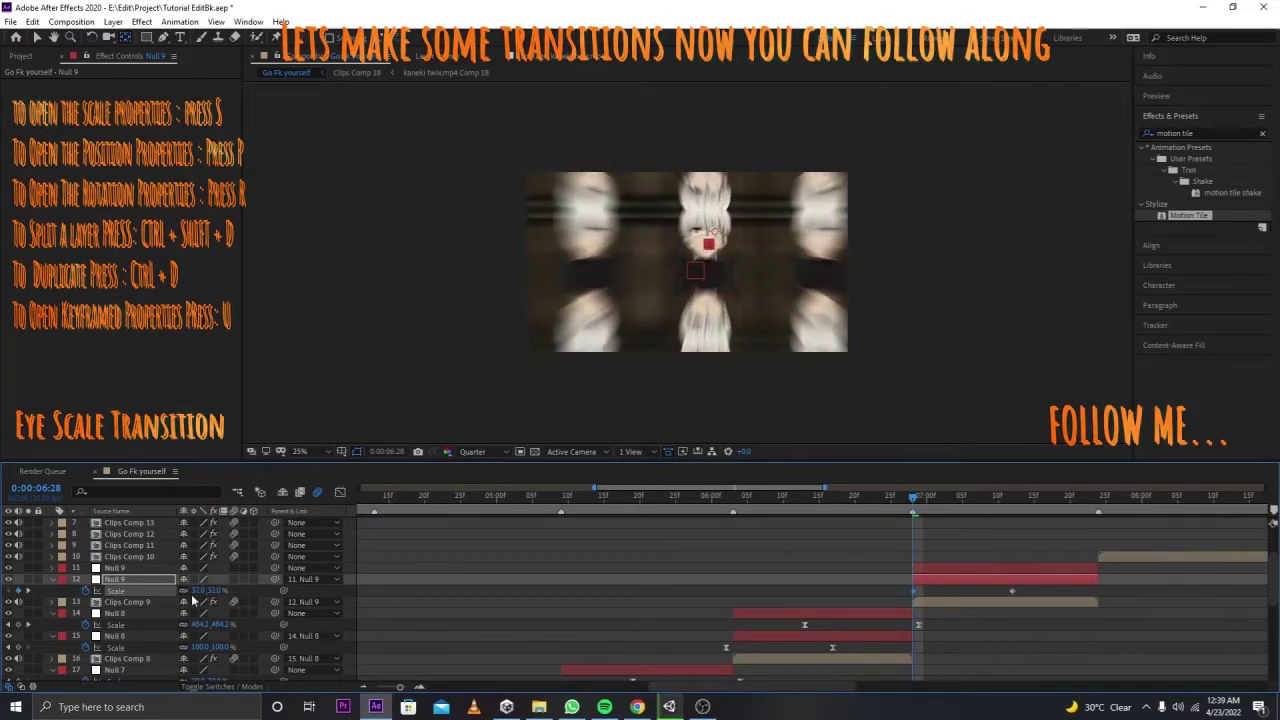
drag(910, 597, 982, 593)
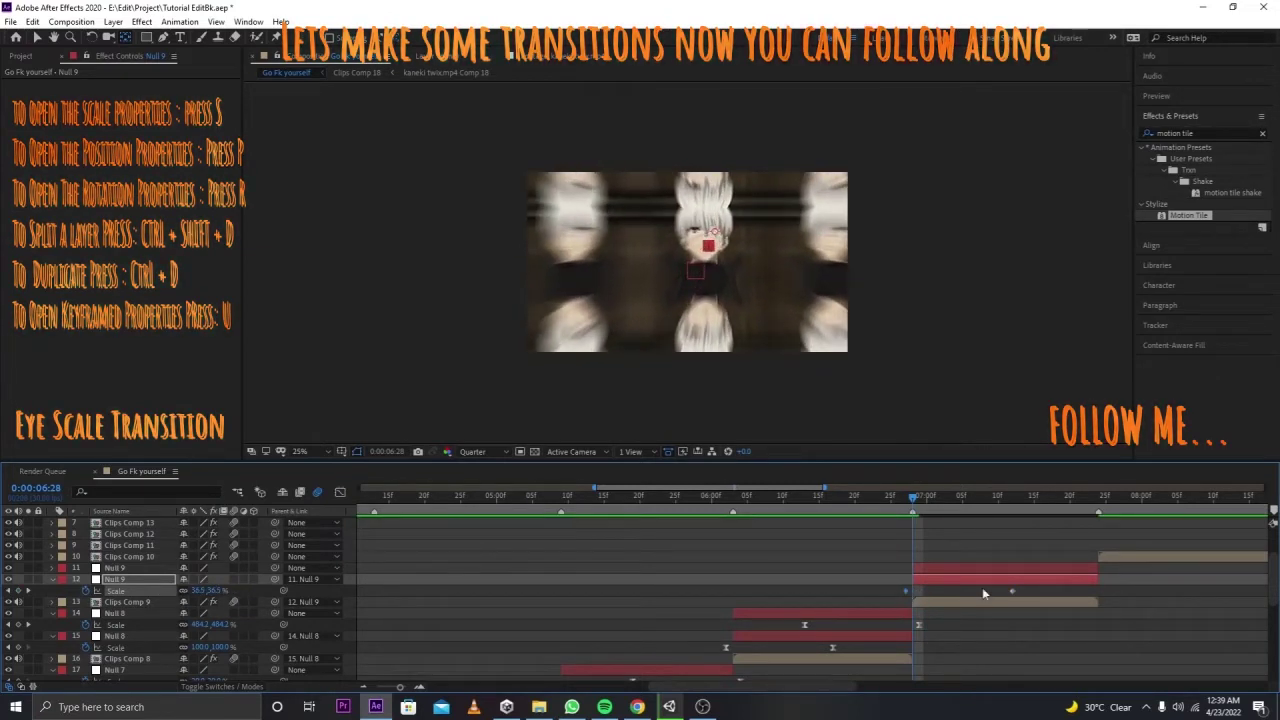
key(F9)
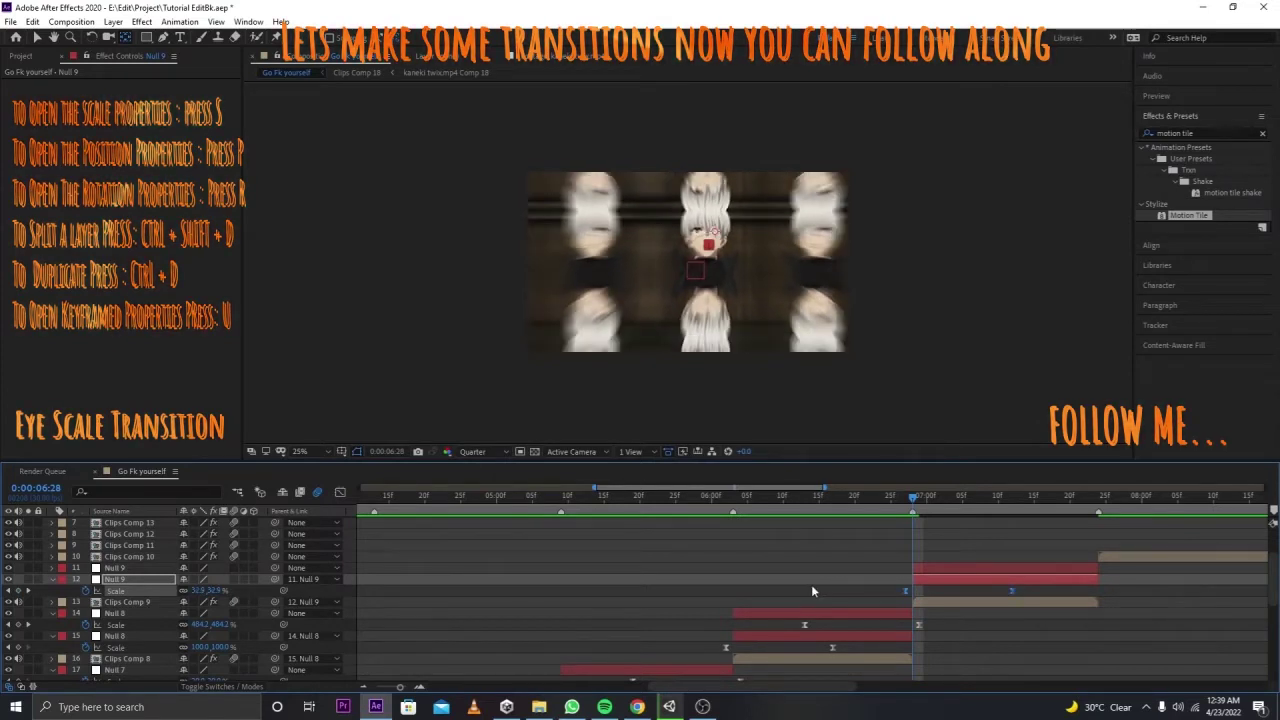
click(340, 494)
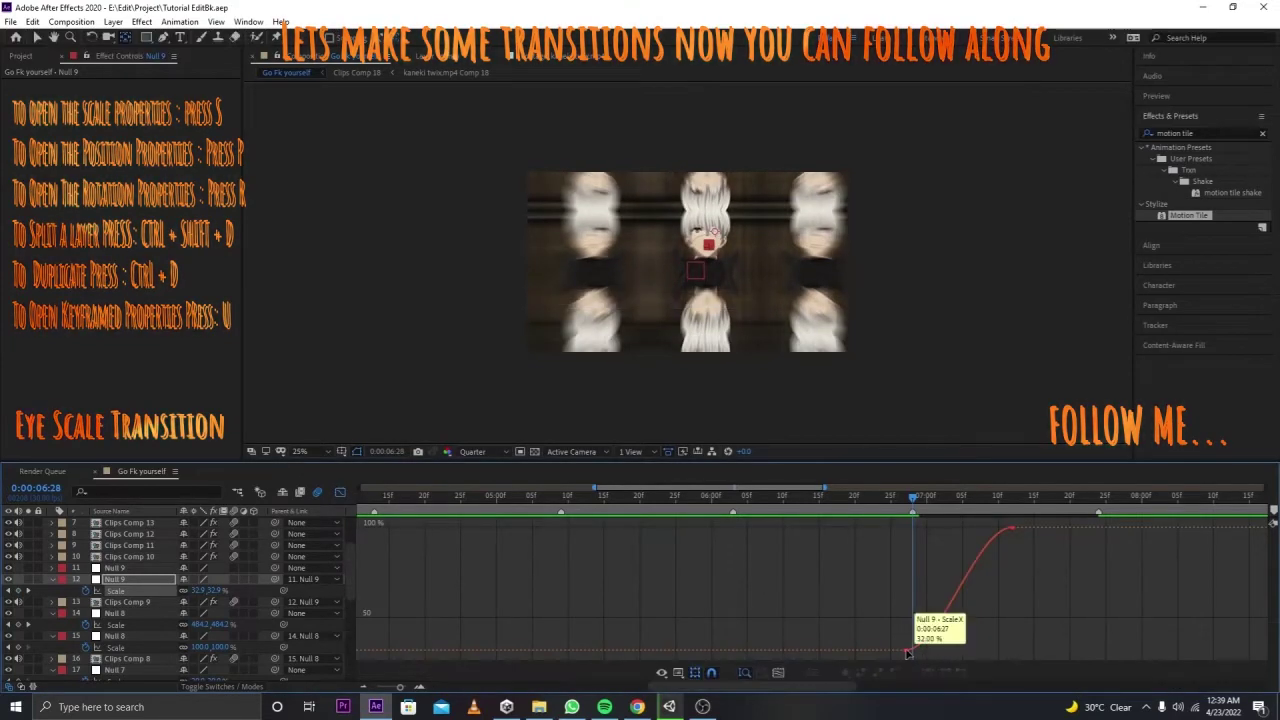
drag(977, 533, 766, 538)
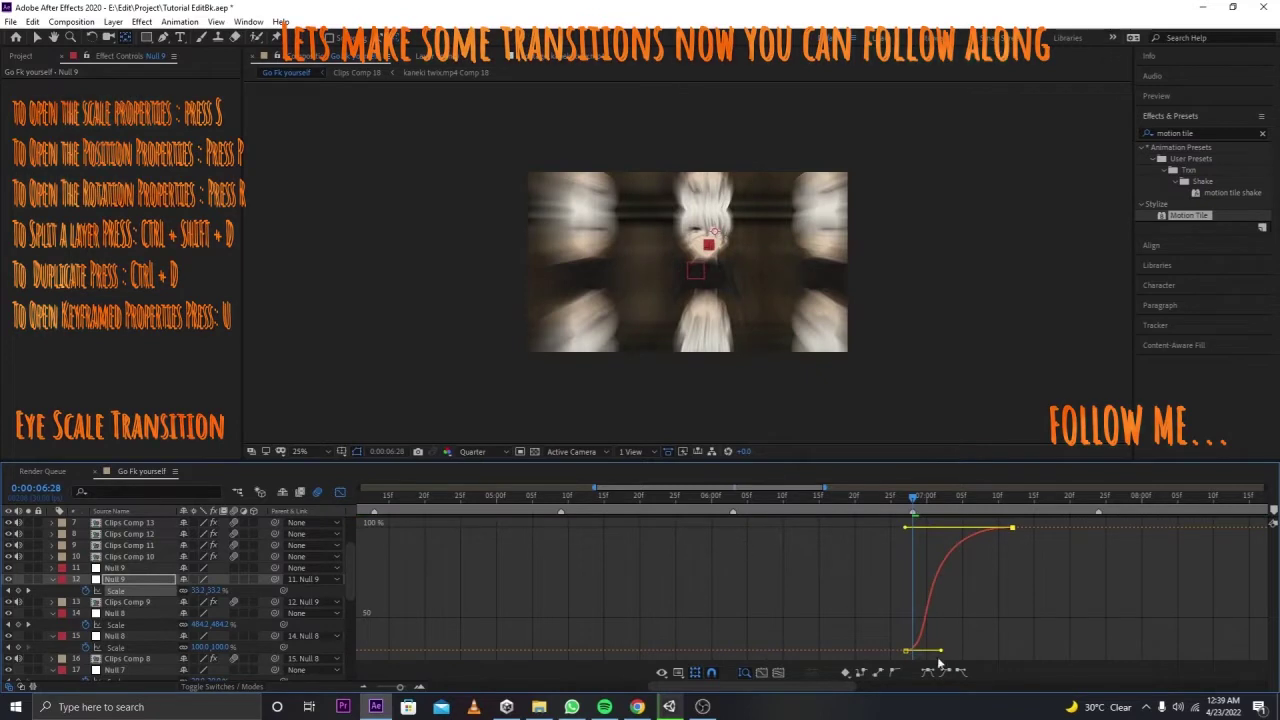
drag(943, 655, 803, 587)
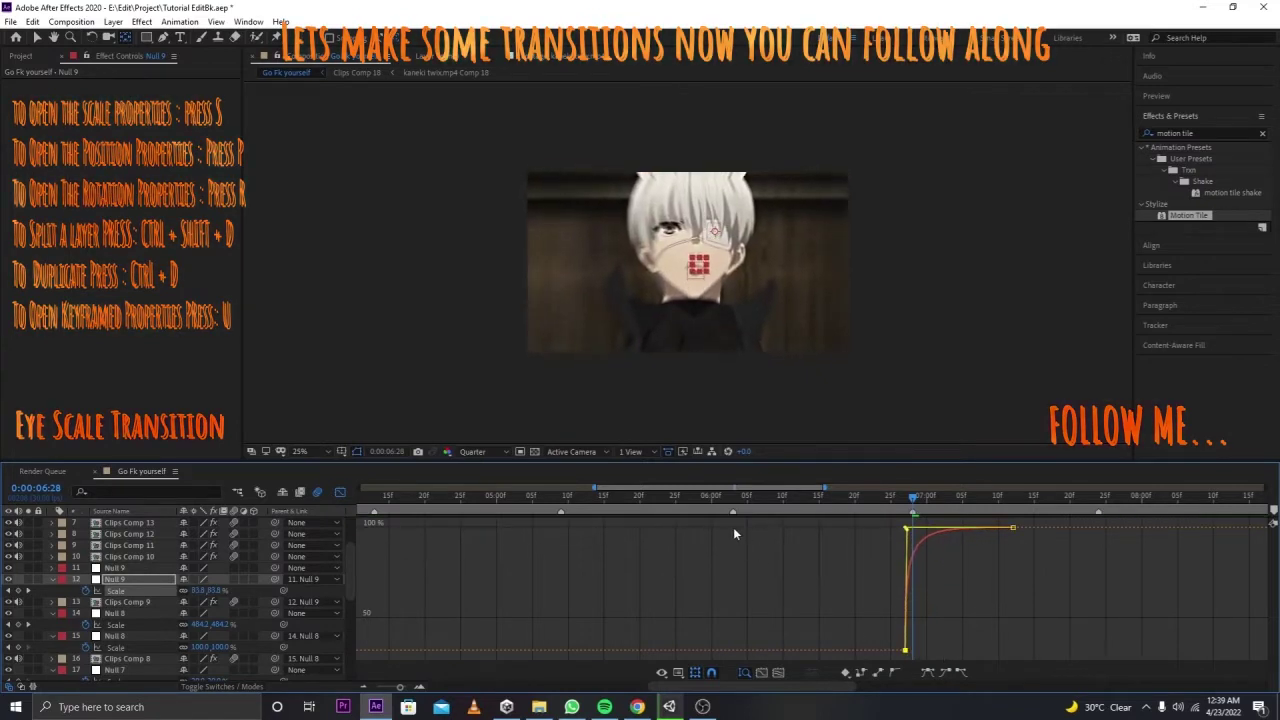
key(ctrl+s)
Step: Scrub through the eye-zoom transition to 7:05, then move to 7:21 in the layer view
mouse_move(887, 497)
mouse_down()
mouse_move(799, 500)
mouse_move(948, 510)
mouse_move(860, 514)
mouse_up()
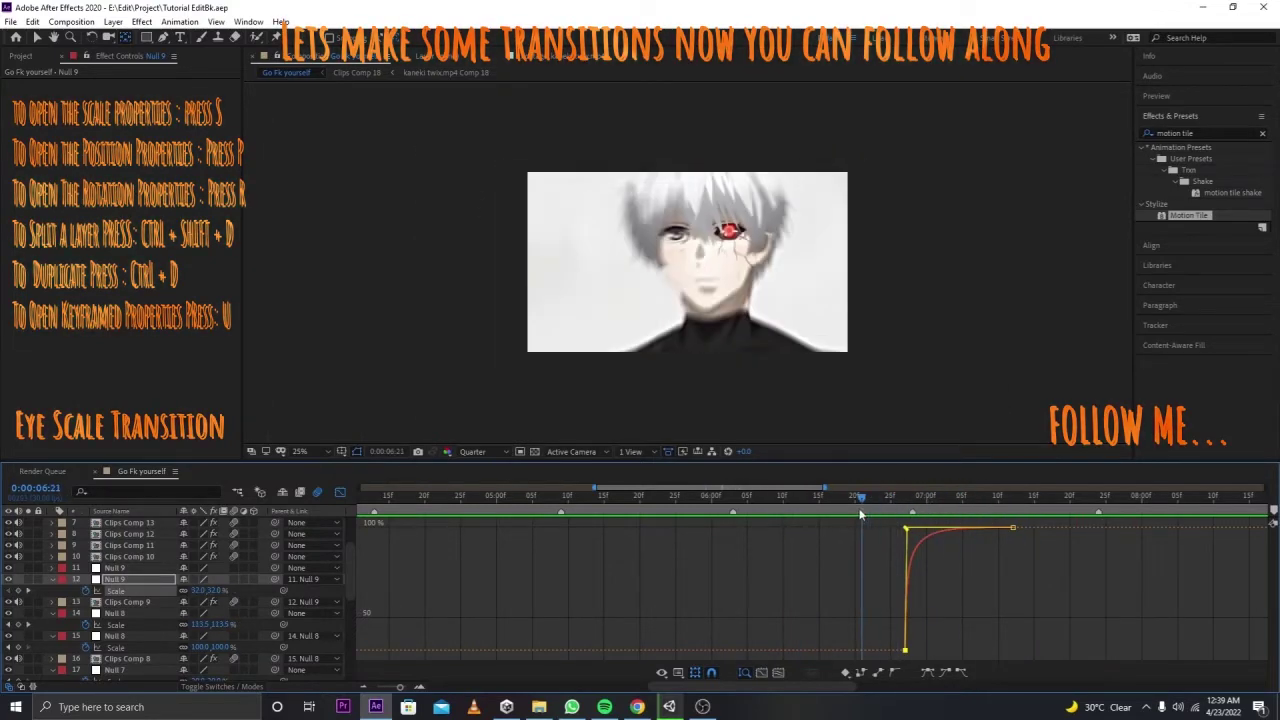
drag(860, 514, 960, 513)
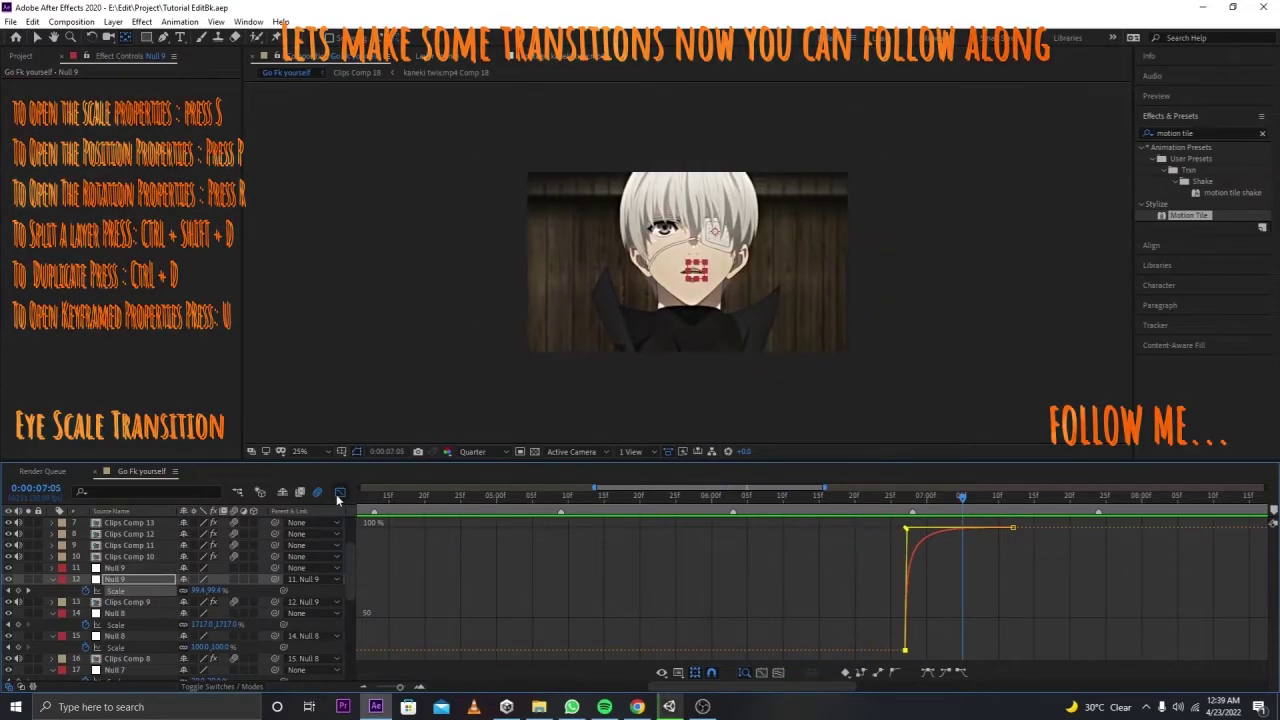
key(shift+F3)
mouse_move(990, 497)
mouse_down()
mouse_move(1200, 497)
mouse_move(1017, 480)
mouse_up()
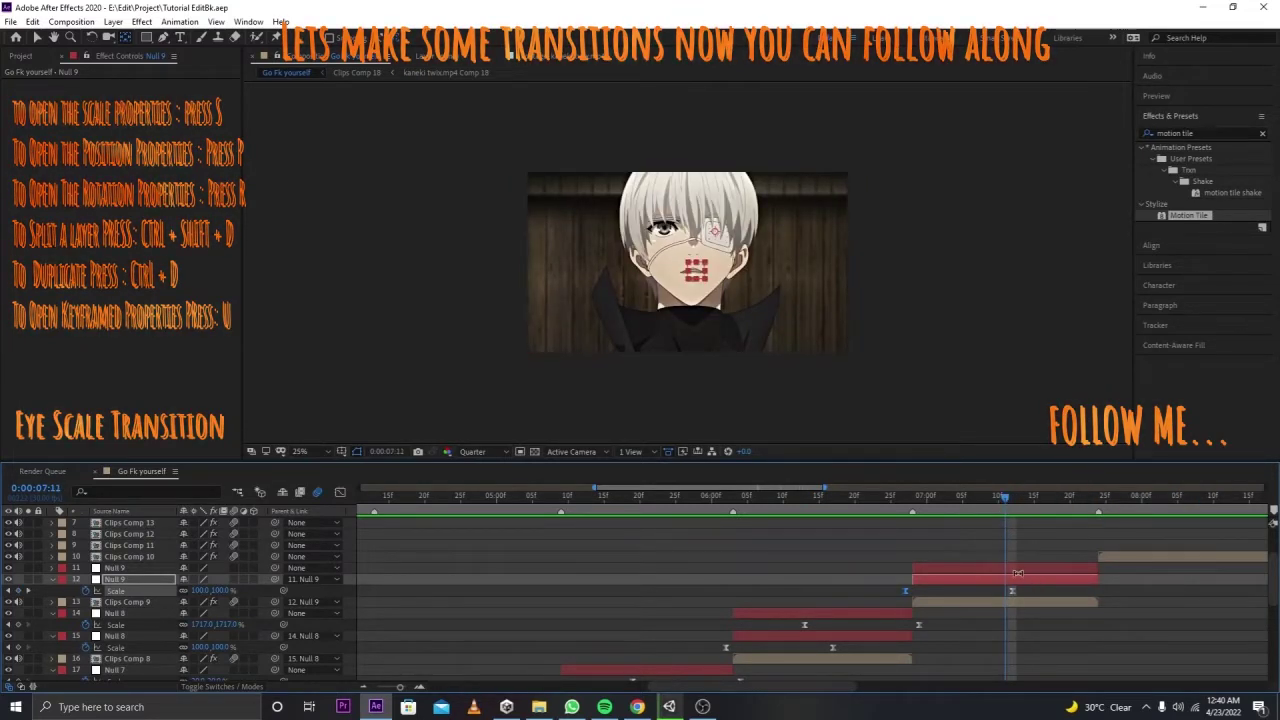
Step: On the other Null 9, keyframe rotation to 180° at the clip's end, shifting end keyframes to 7:22
click(969, 560)
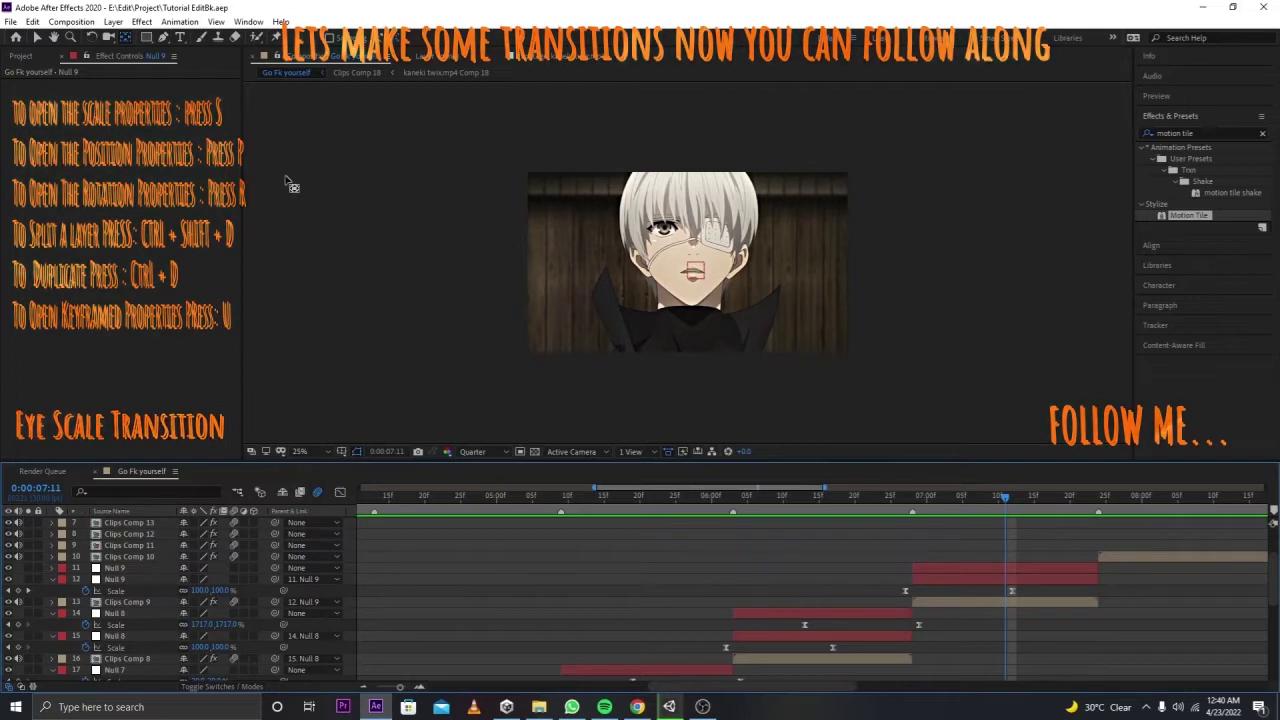
click(36, 37)
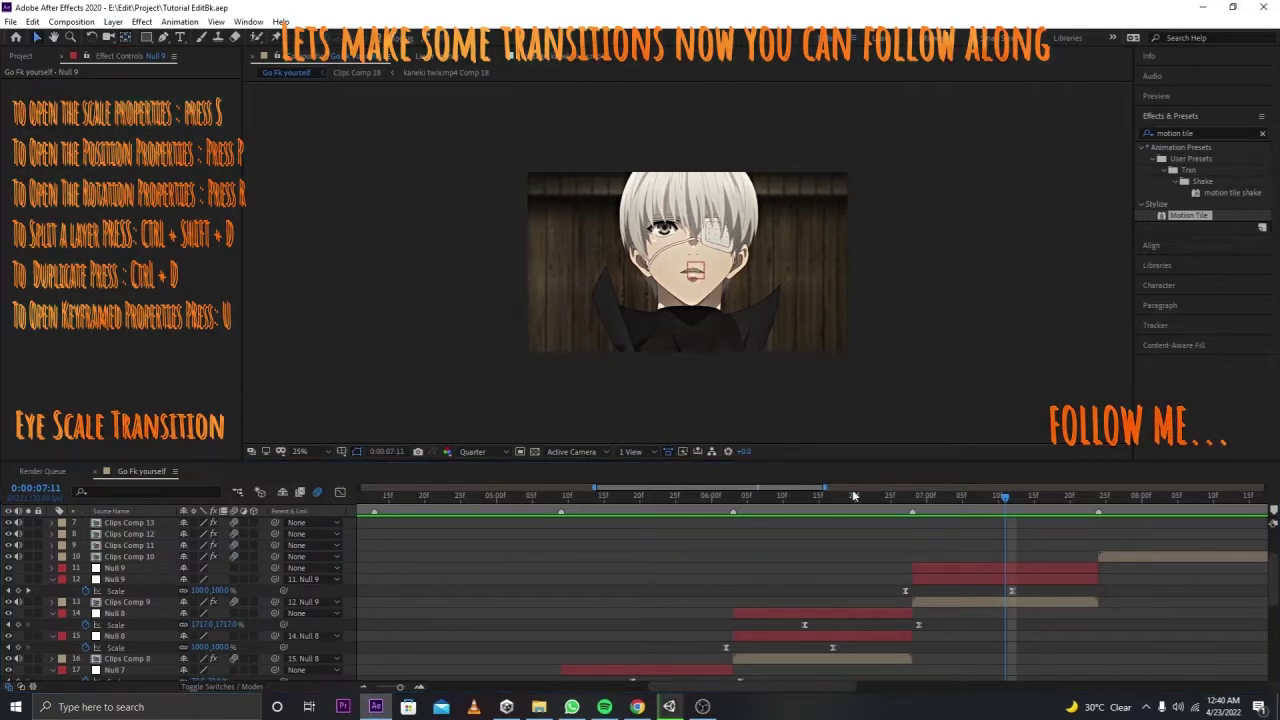
click(976, 569)
key(s)
key(shift+r)
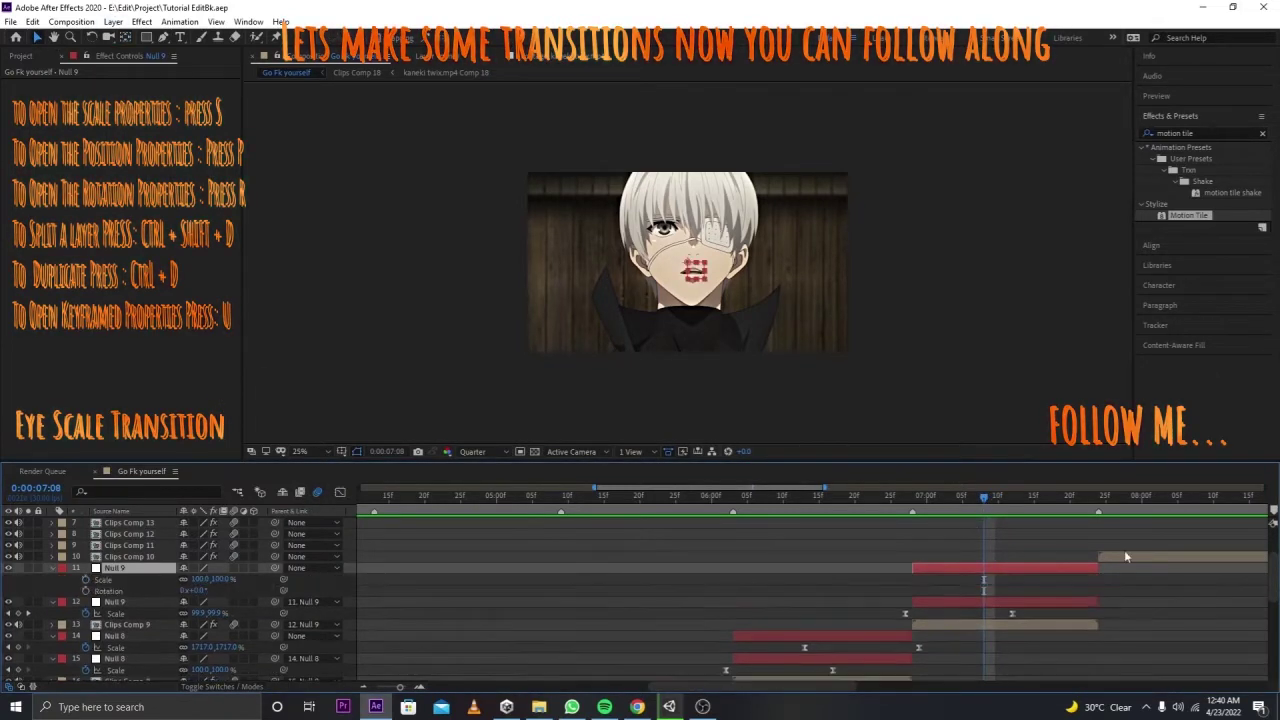
drag(86, 585, 138, 595)
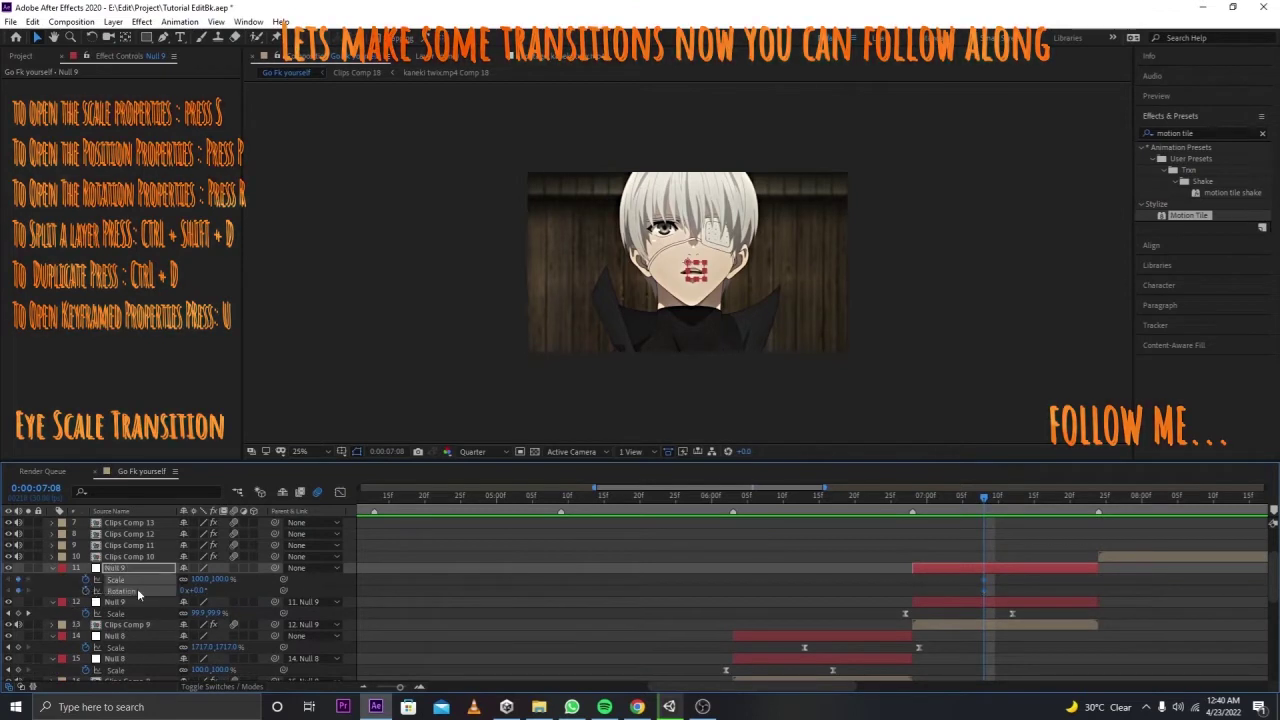
click(1081, 592)
click(1070, 495)
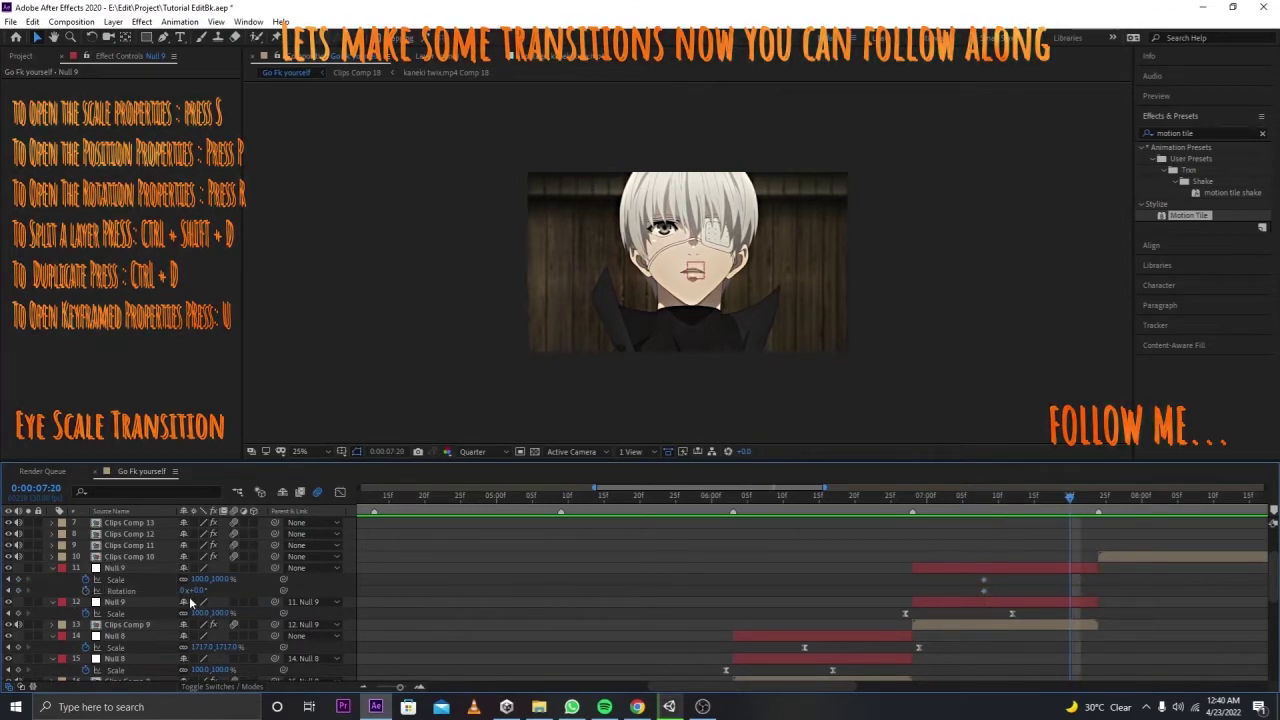
drag(199, 591, 345, 604)
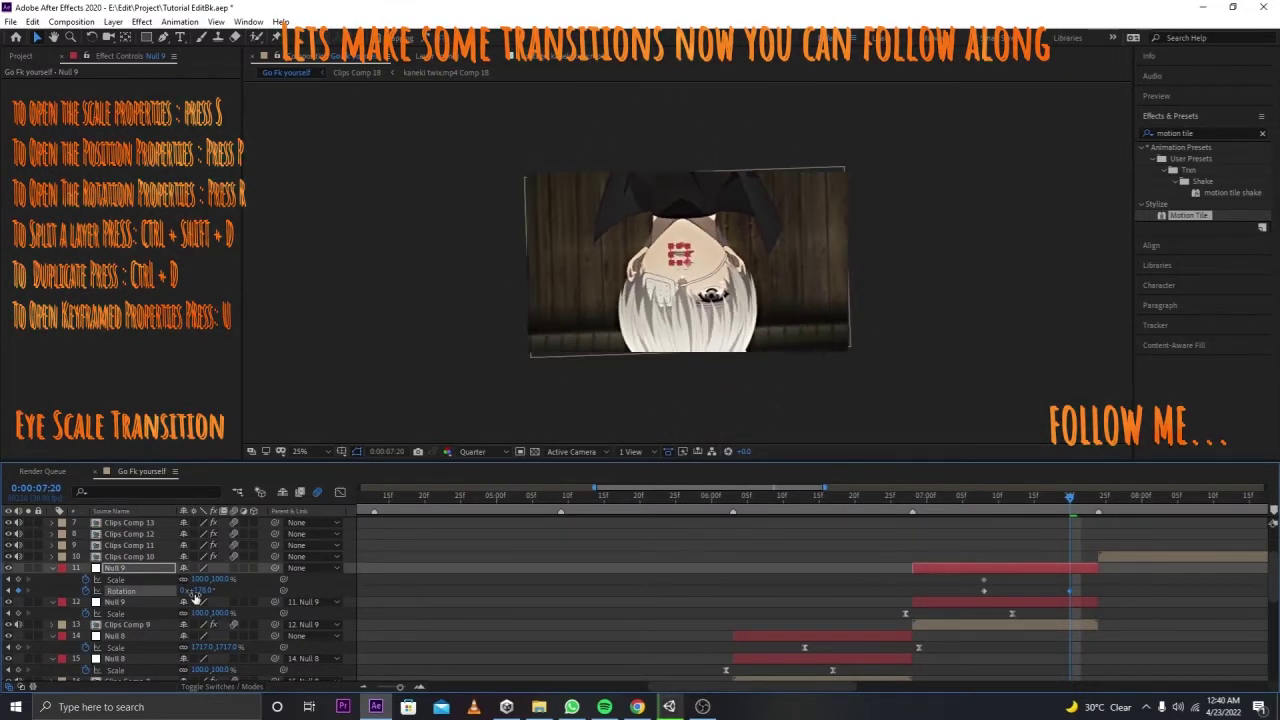
drag(345, 604, 176, 579)
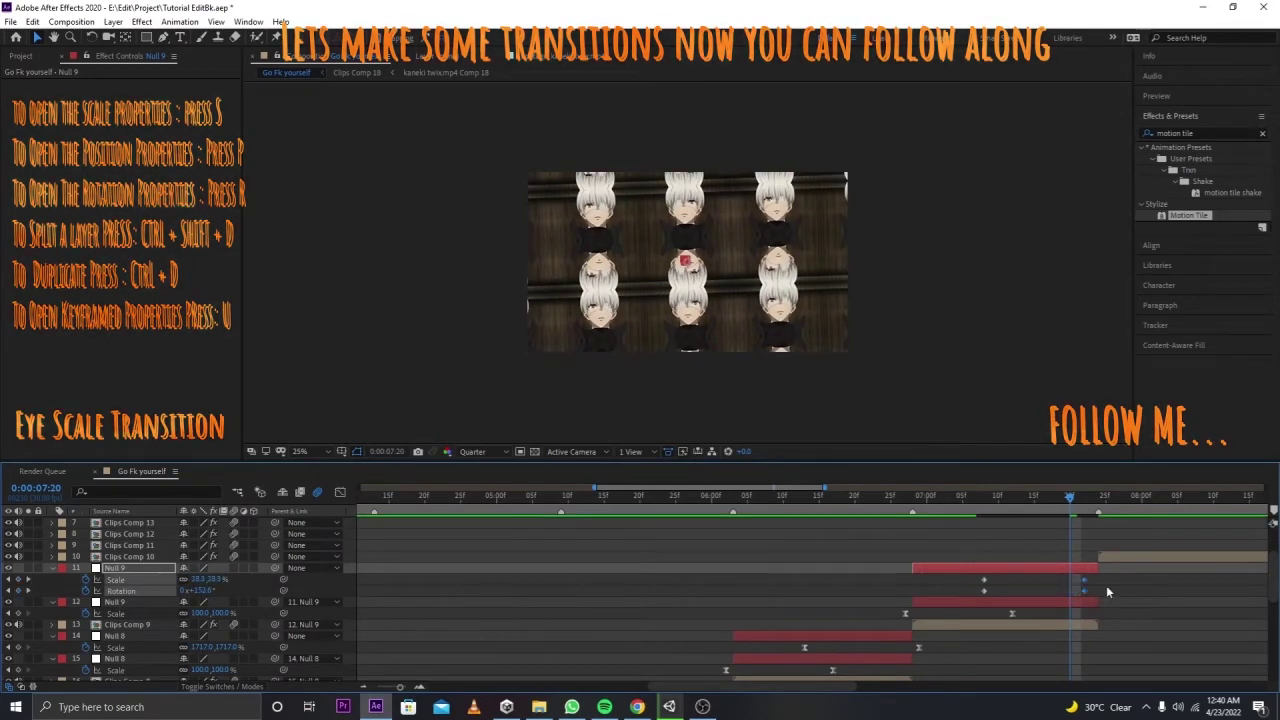
drag(1083, 586, 1105, 586)
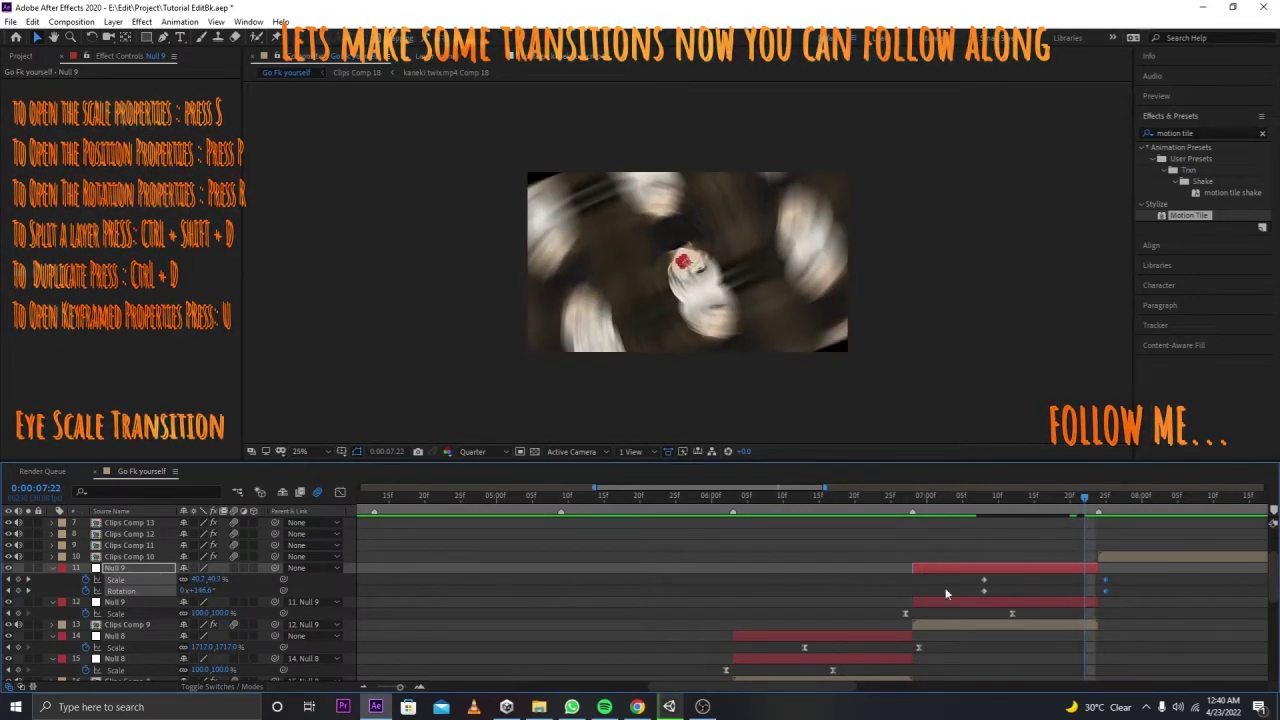
drag(962, 574, 1109, 595)
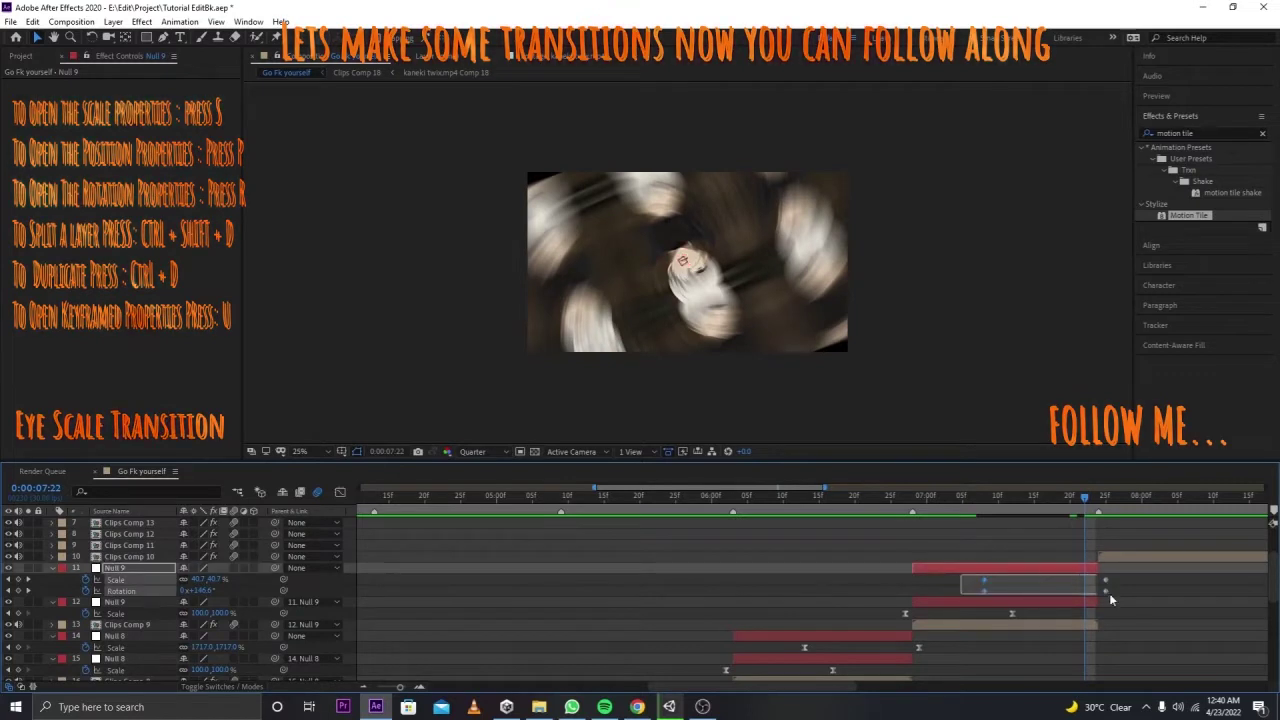
Step: Sharpen the rotation and scale curves to end fast, then scrub from 6:24 to 7:24
click(341, 493)
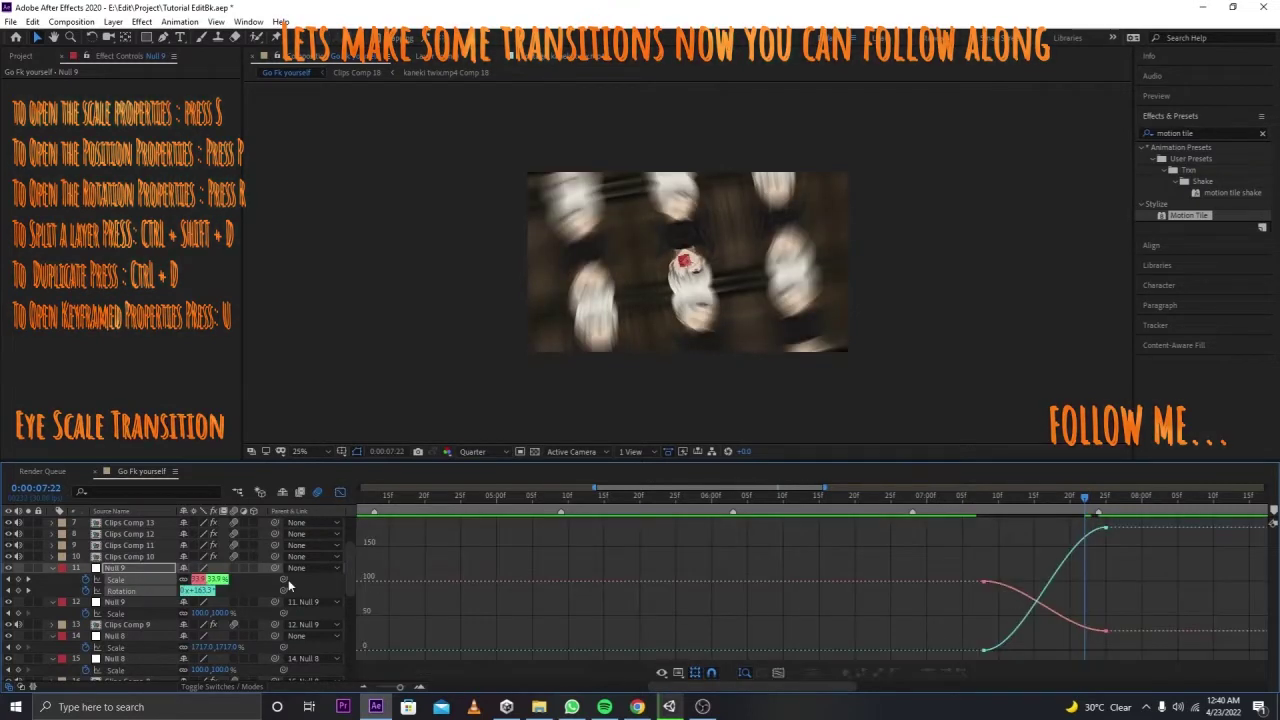
click(1082, 617)
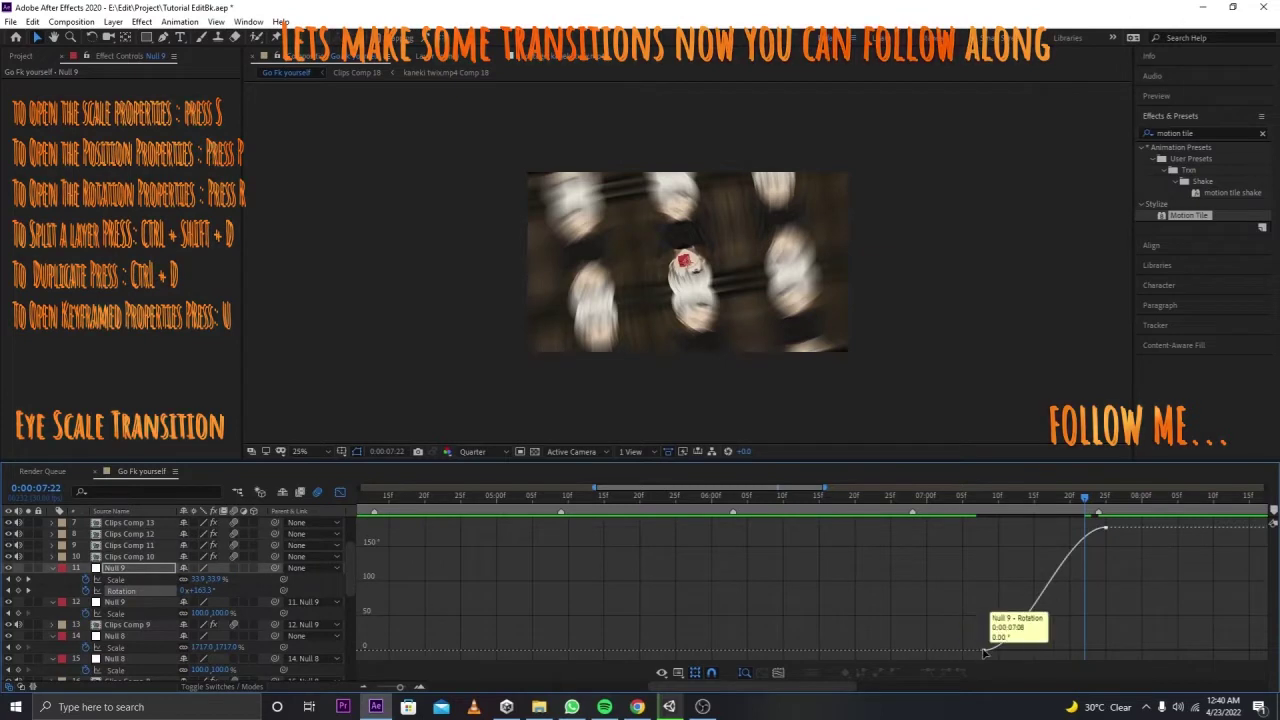
drag(1024, 650, 1097, 648)
drag(1065, 527, 1094, 646)
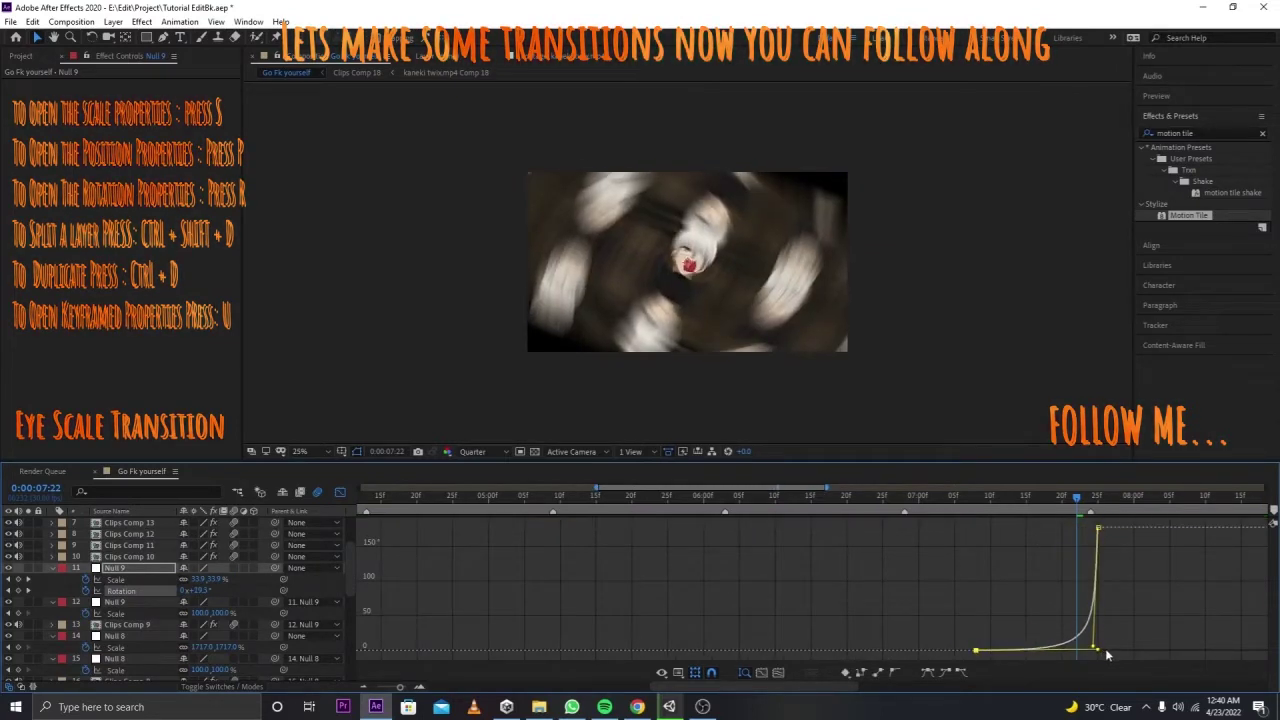
click(150, 578)
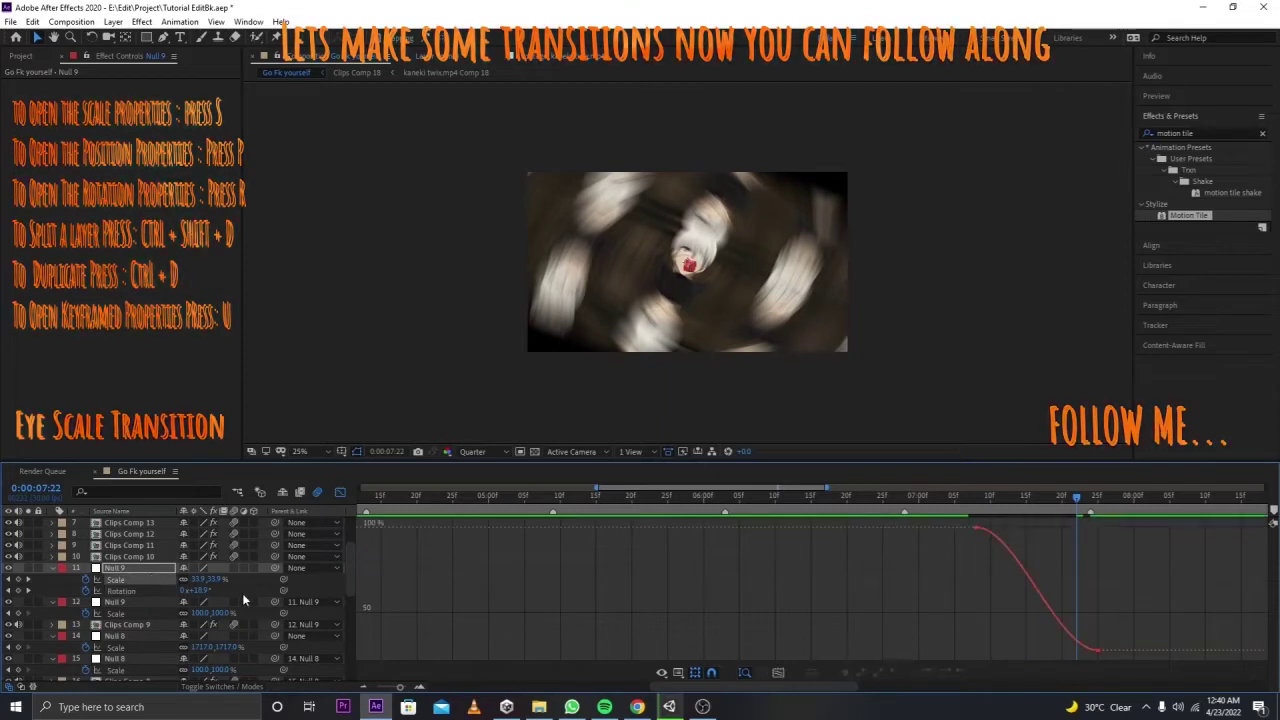
click(977, 532)
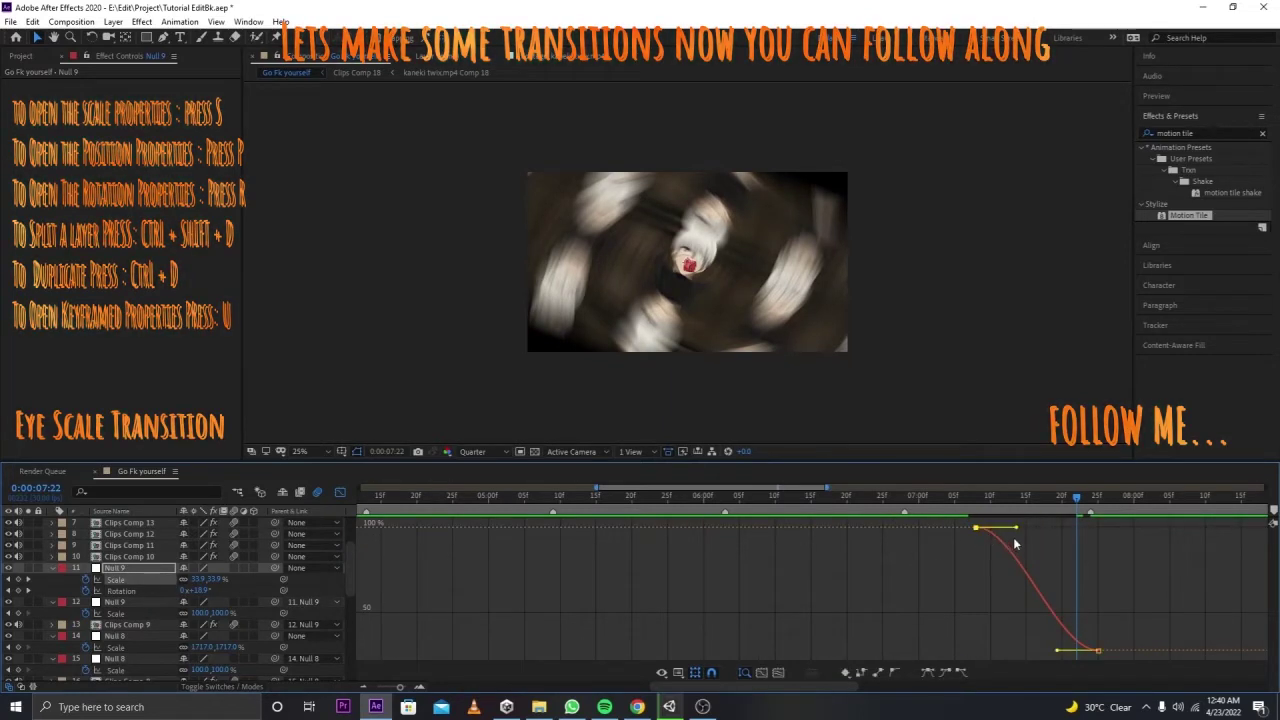
drag(1017, 531, 1081, 527)
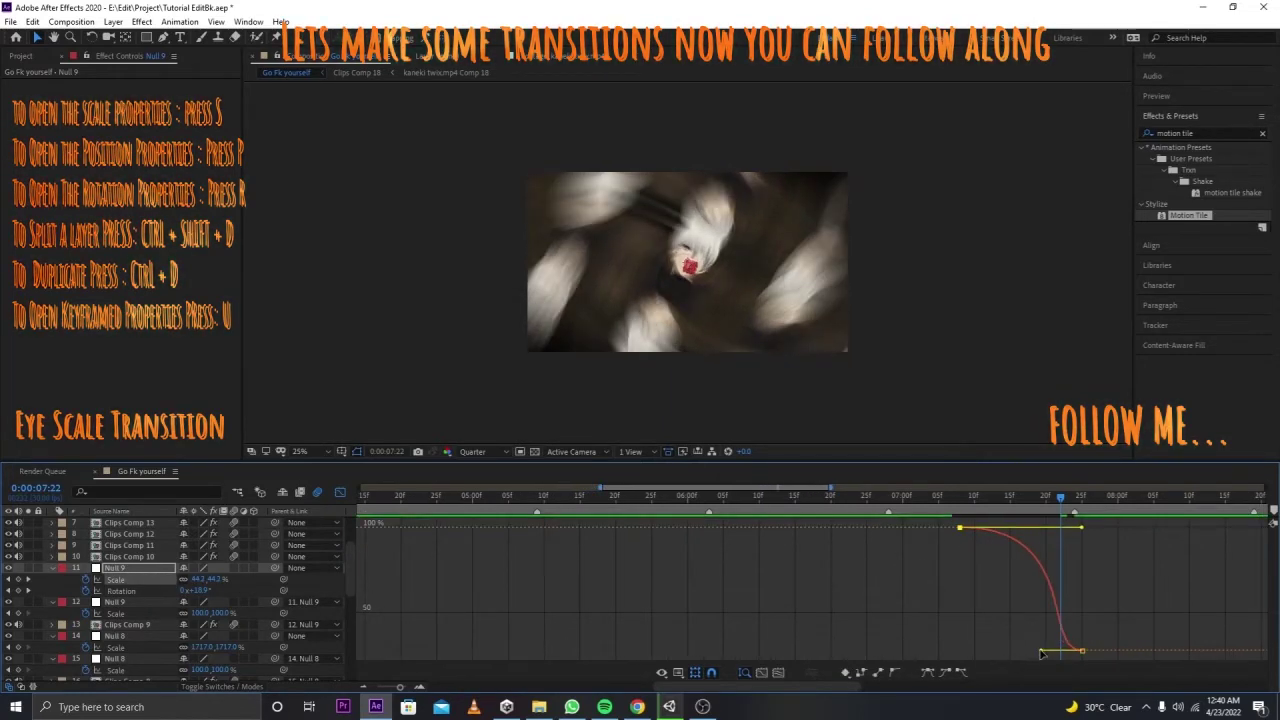
drag(1041, 653, 1081, 535)
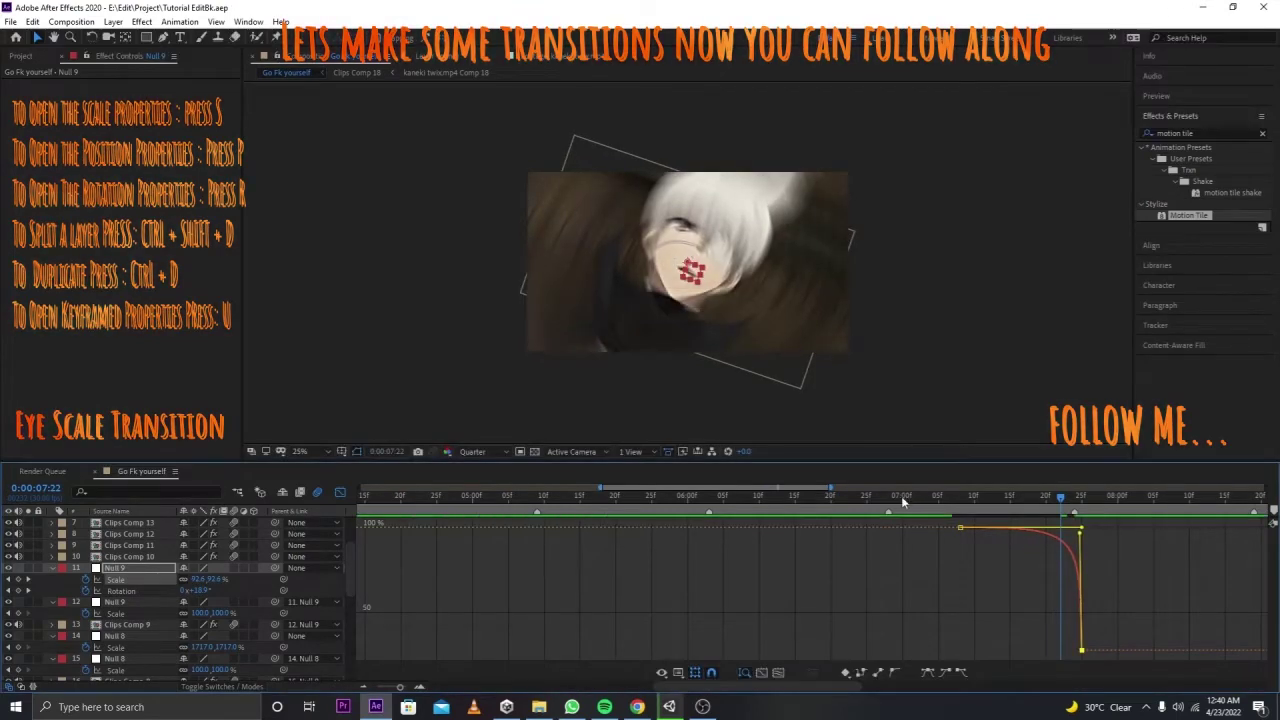
click(860, 496)
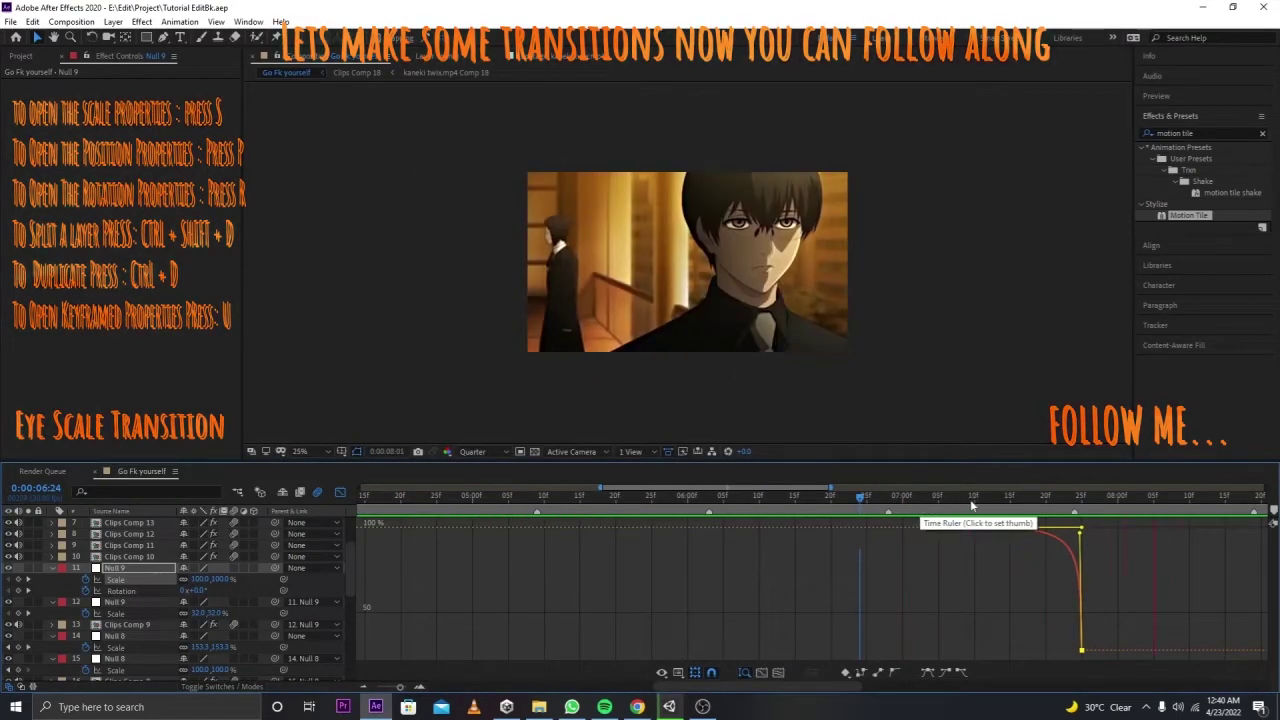
drag(970, 505, 1071, 505)
Step: Add a Null 10 over Clips Comp 10, split at the cut, and delete the extra piece
key(shift+F3)
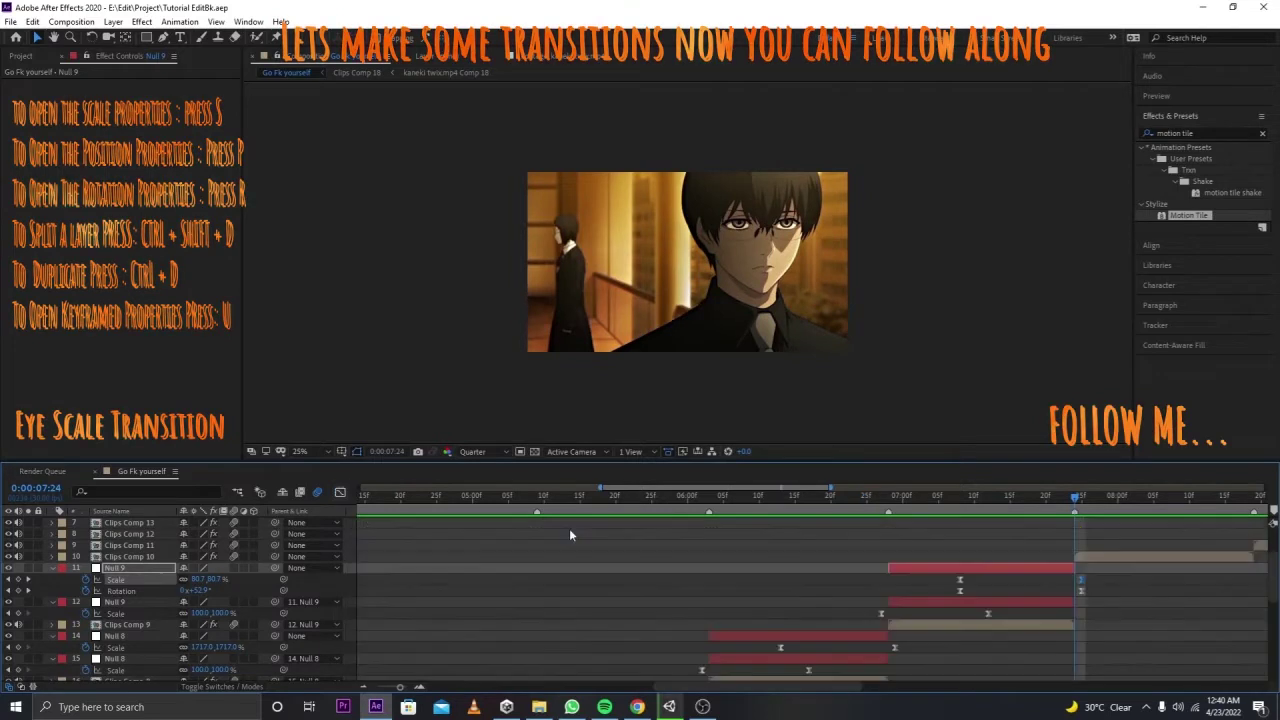
click(1092, 557)
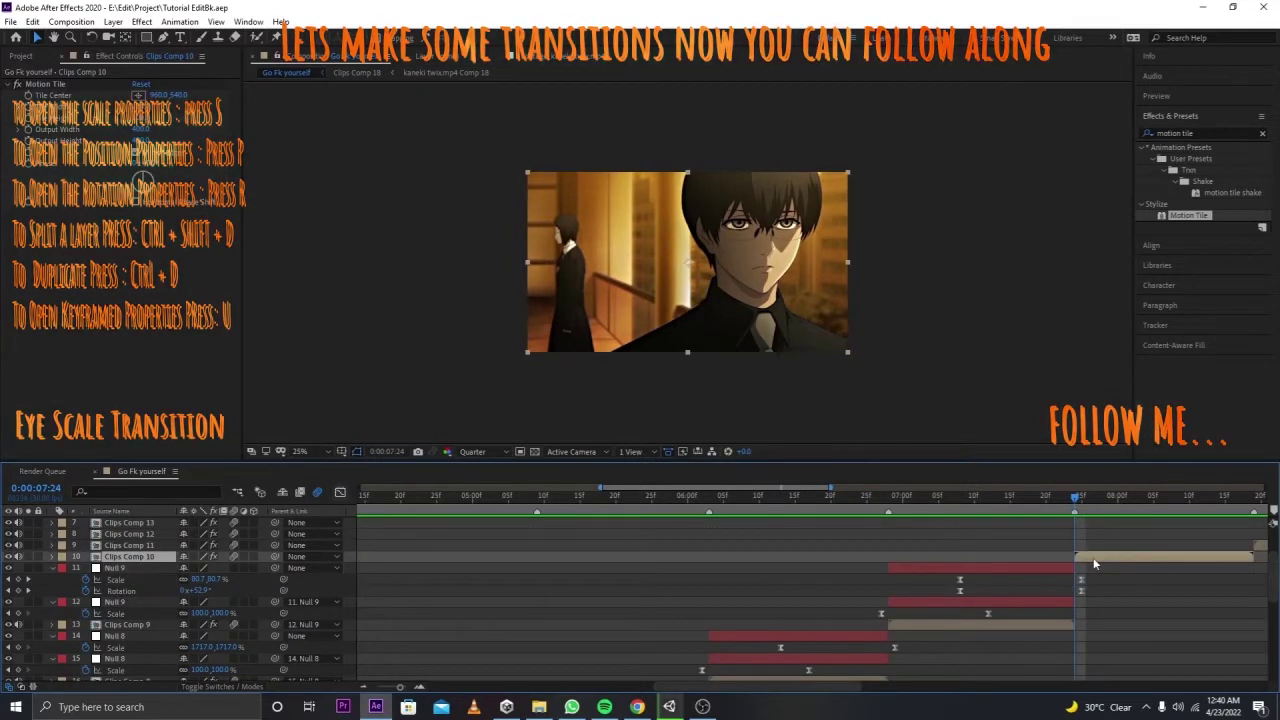
key(ctrl+alt+shift+y)
key(ctrl+shift+d)
key(End)
key(ctrl+d)
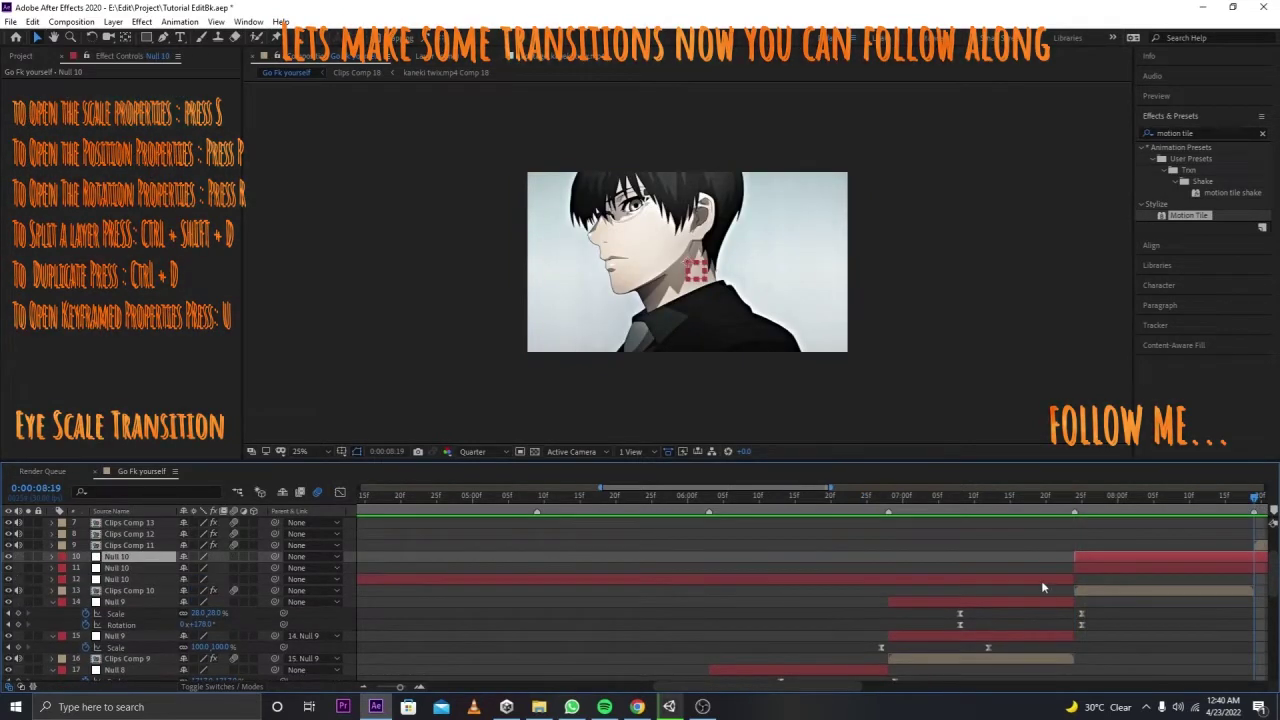
click(1042, 579)
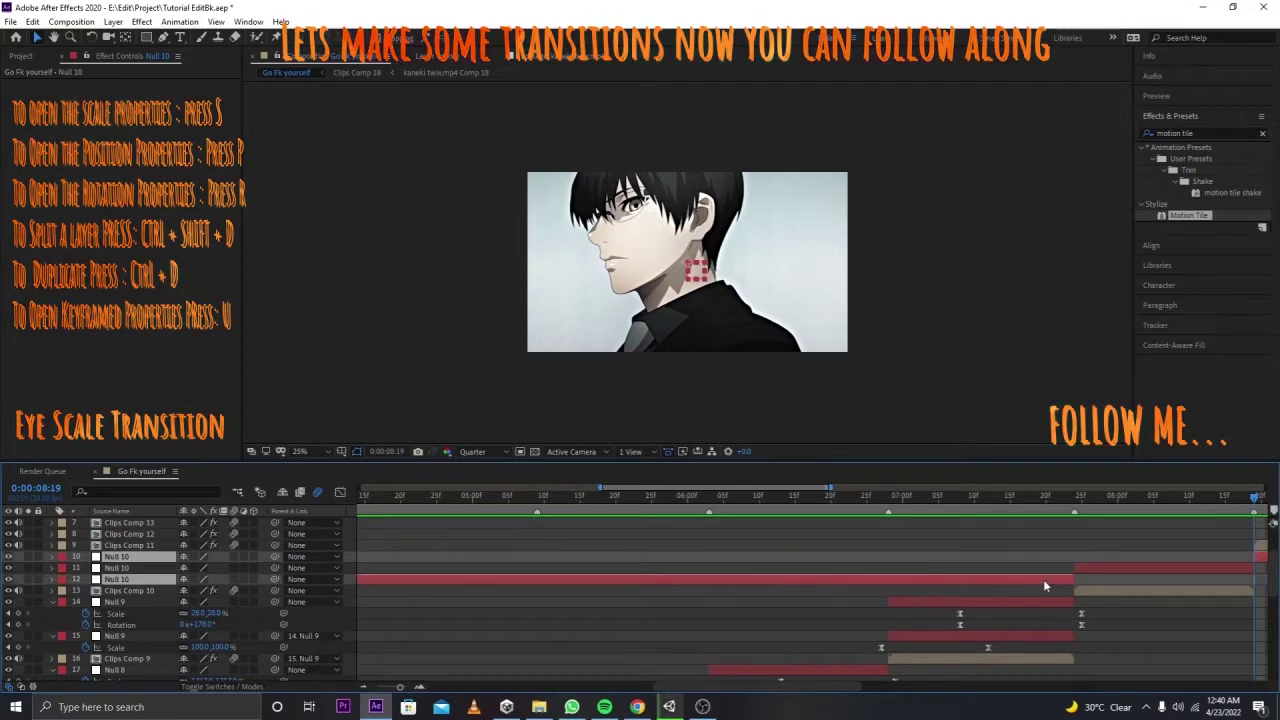
key(Delete)
Step: Parent Clips Comp 10 to Null 10, keyframed from about 518% scale and -180° rotation
click(1086, 516)
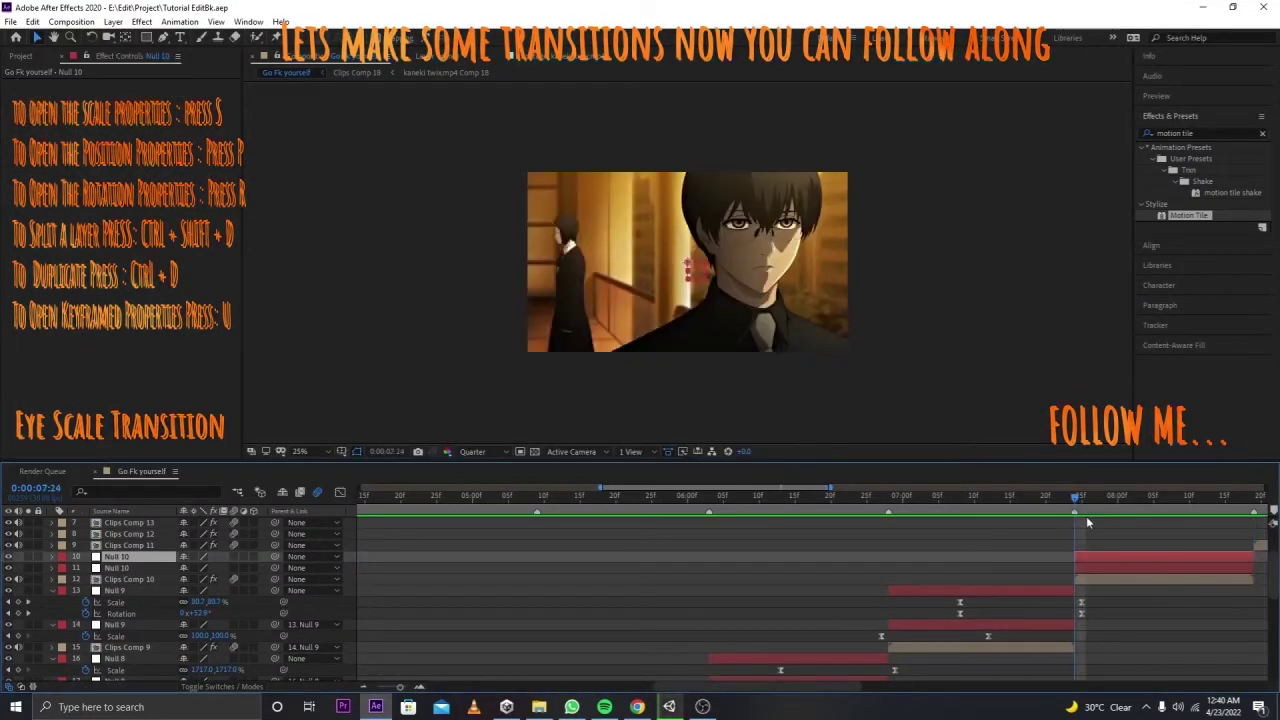
click(1099, 579)
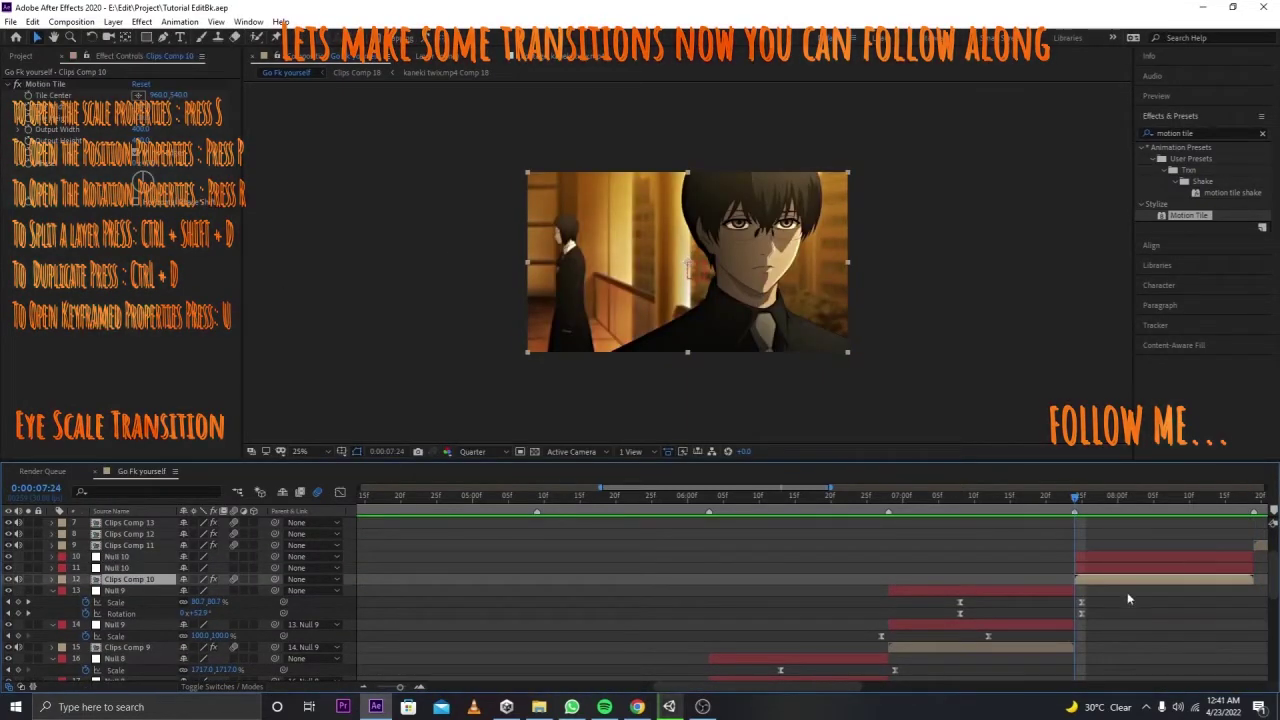
click(1115, 566)
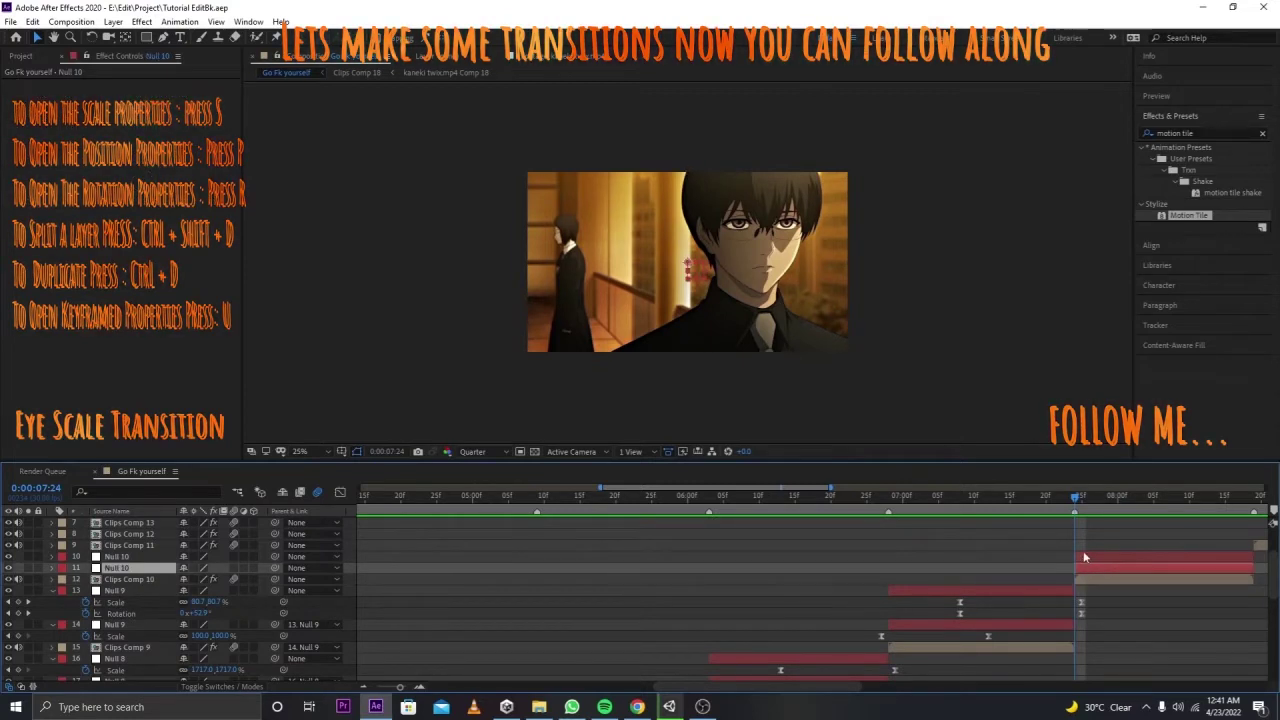
key(u)
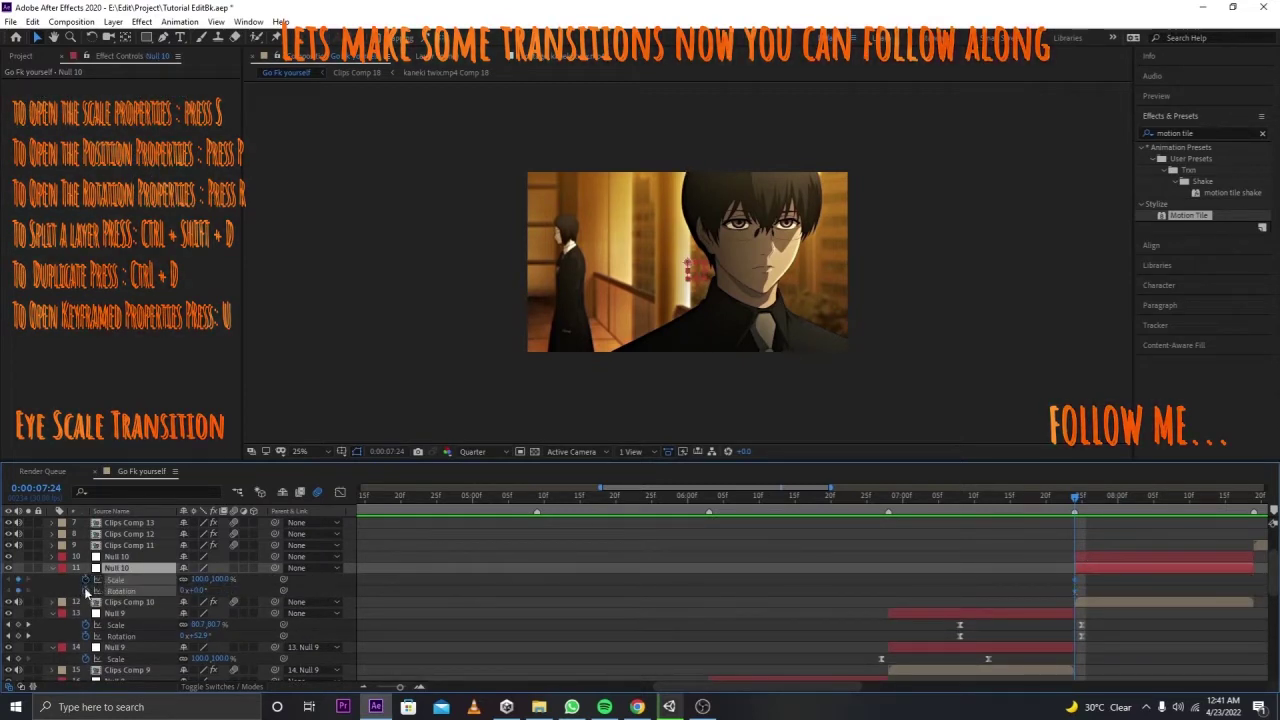
drag(1074, 580, 1158, 593)
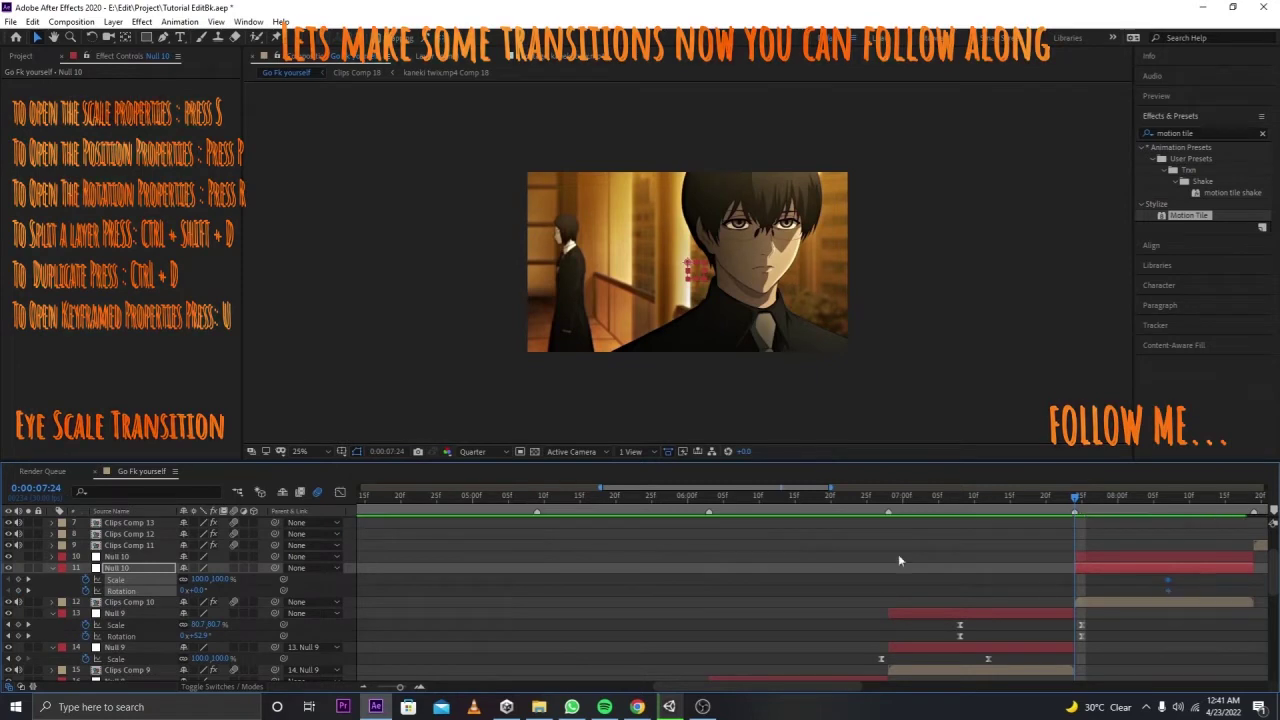
drag(205, 579, 326, 583)
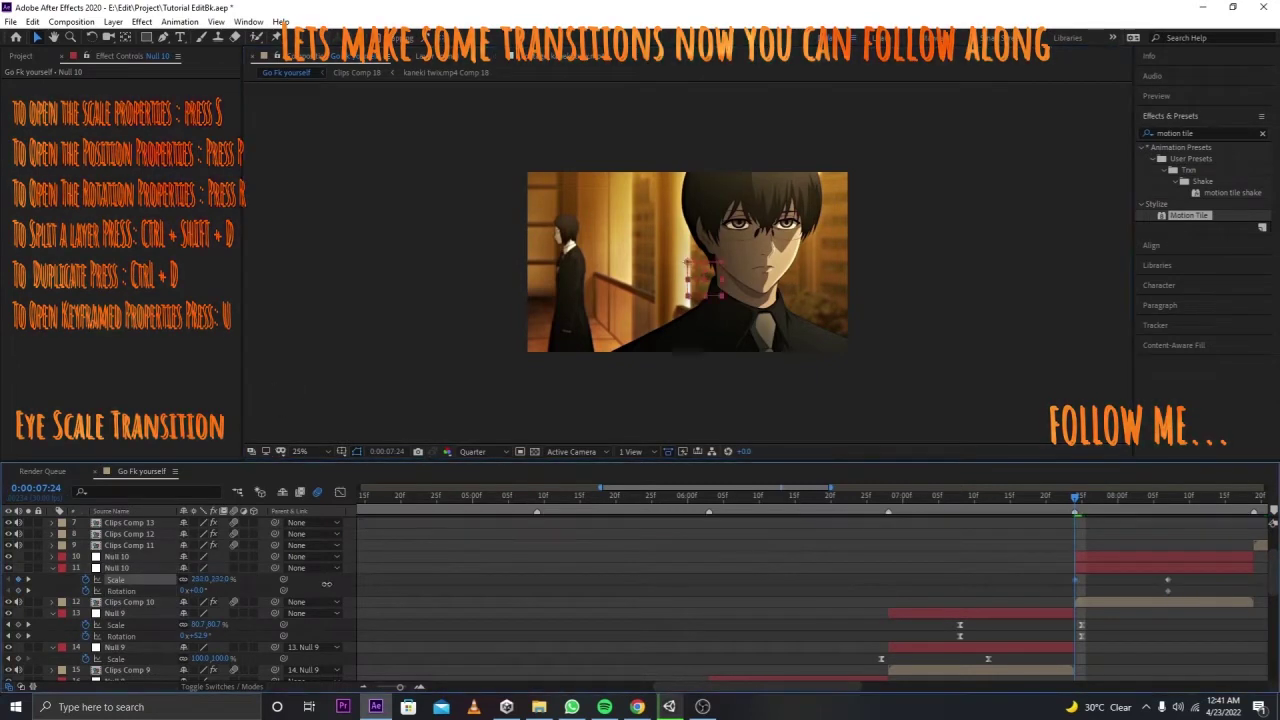
key(ctrl+z)
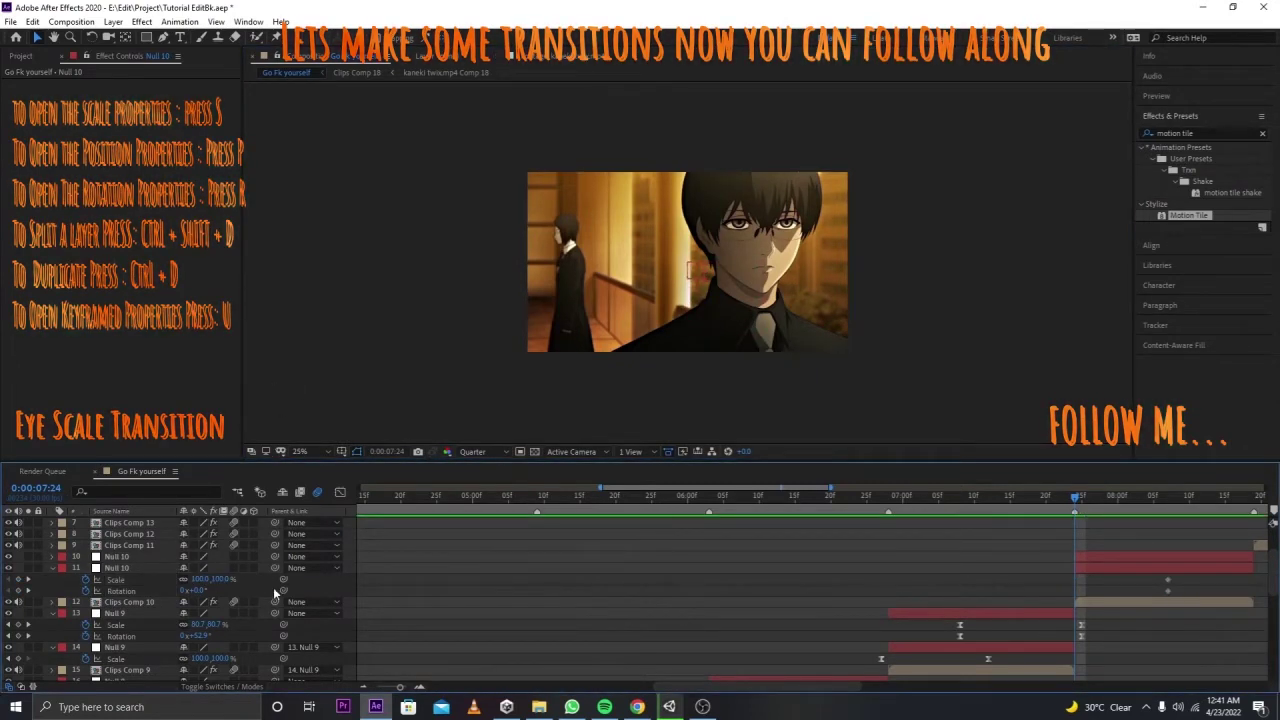
drag(243, 572, 560, 604)
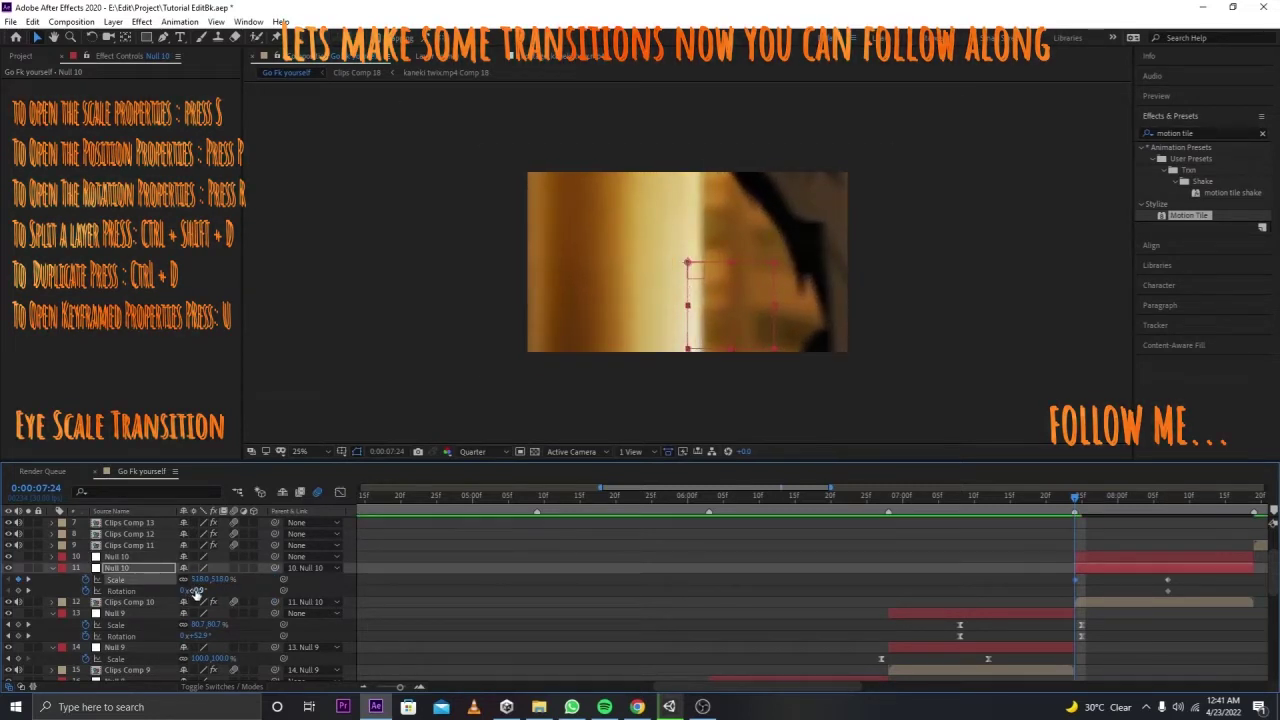
mouse_move(190, 590)
mouse_down()
mouse_move(181, 601)
mouse_move(212, 594)
mouse_up()
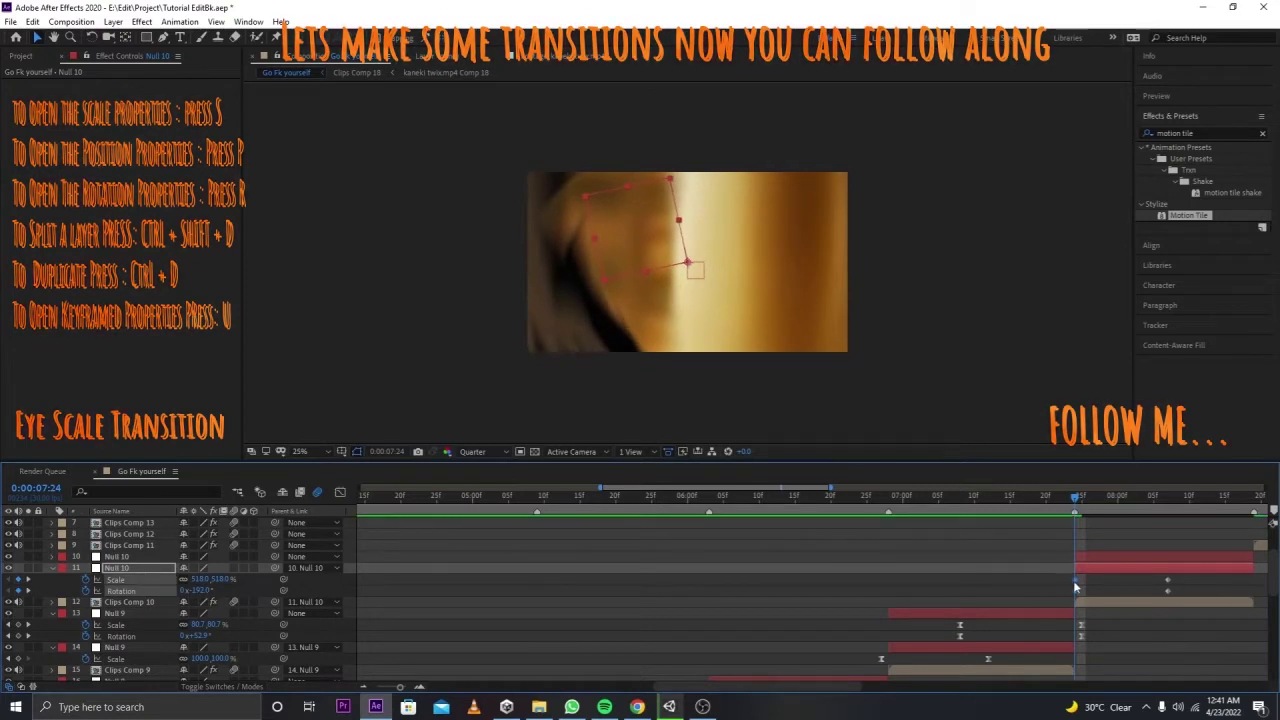
drag(1074, 582, 1066, 582)
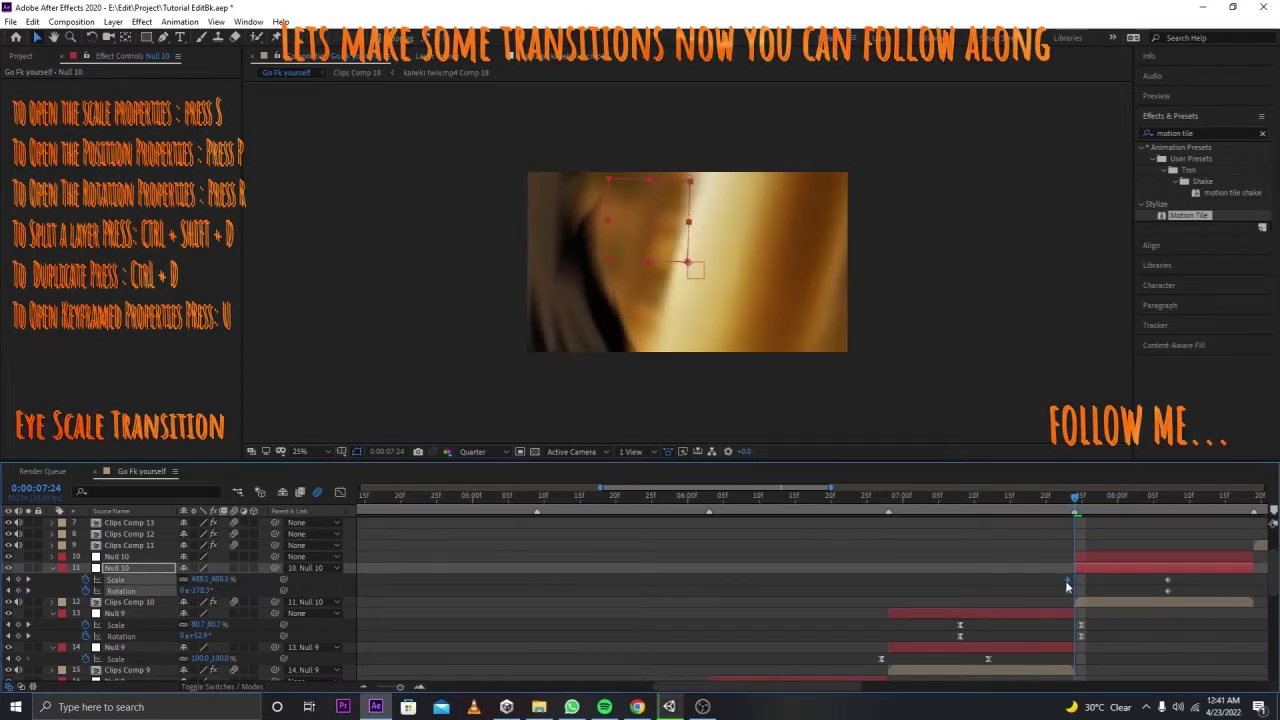
click(1130, 604)
Step: Give Null 10's scale and rotation curves sharp eases in the value graph
click(340, 492)
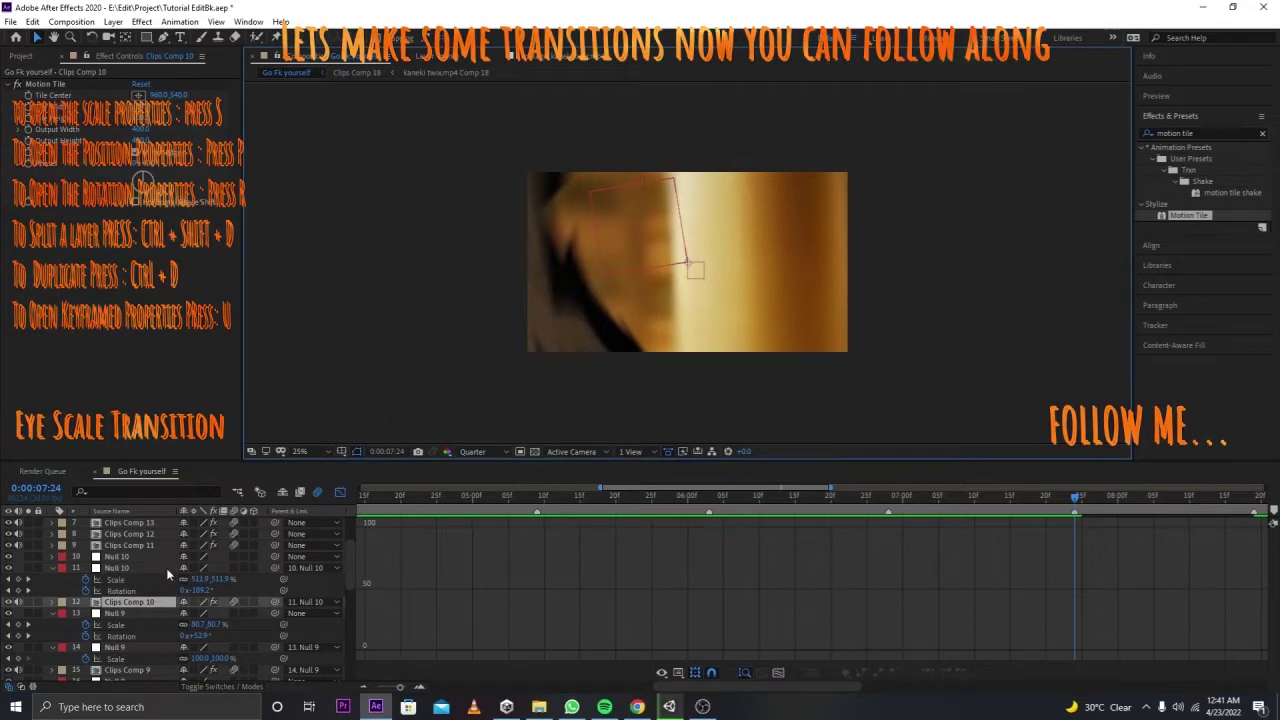
click(222, 577)
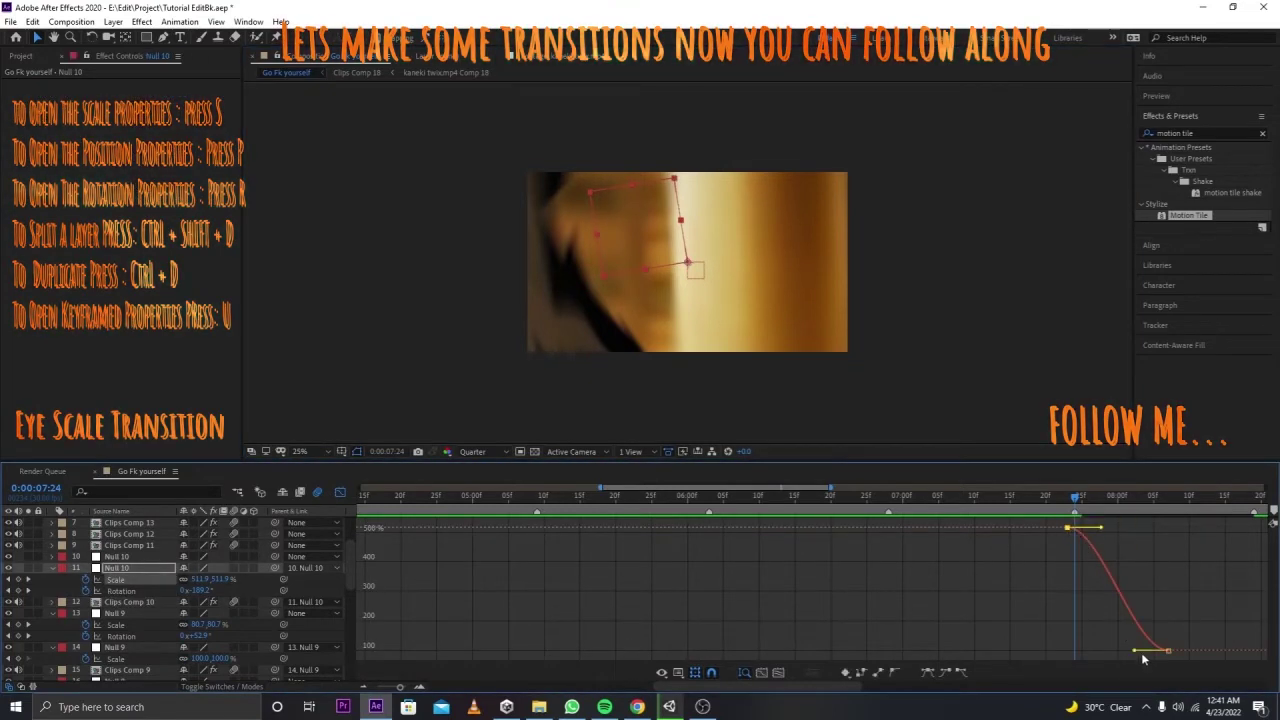
drag(1134, 651, 1072, 651)
drag(1100, 527, 1068, 648)
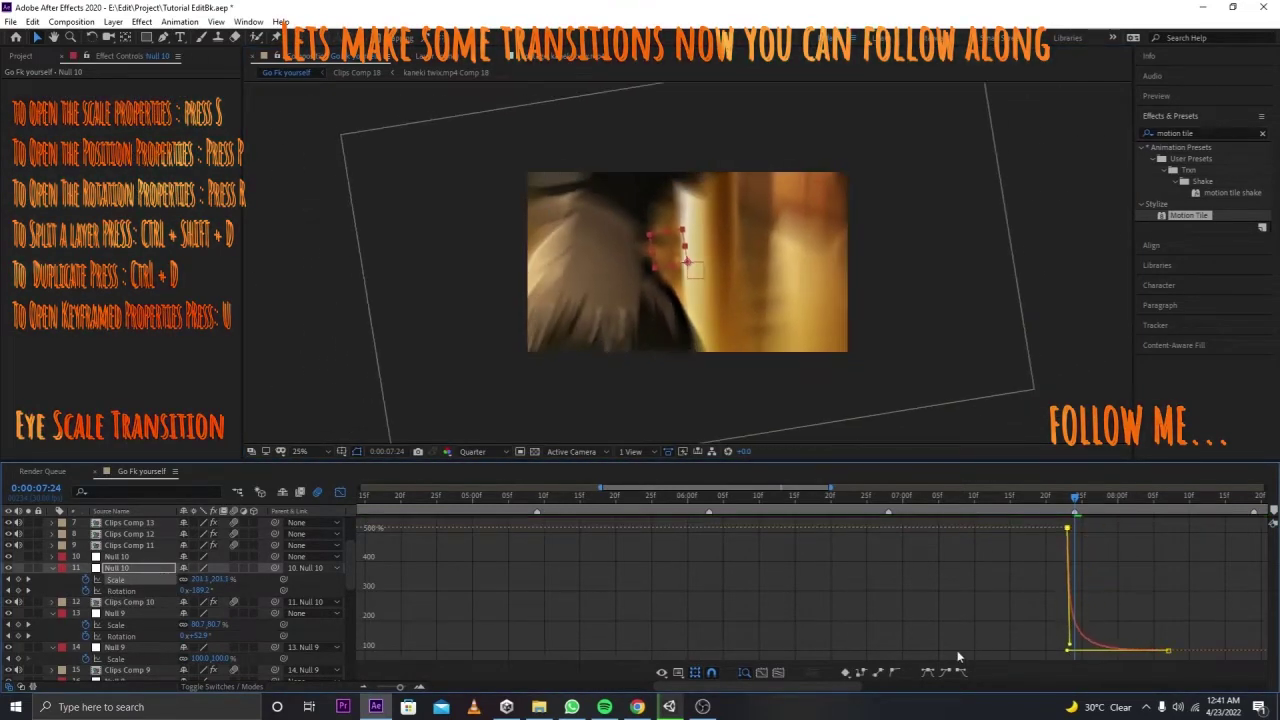
click(160, 590)
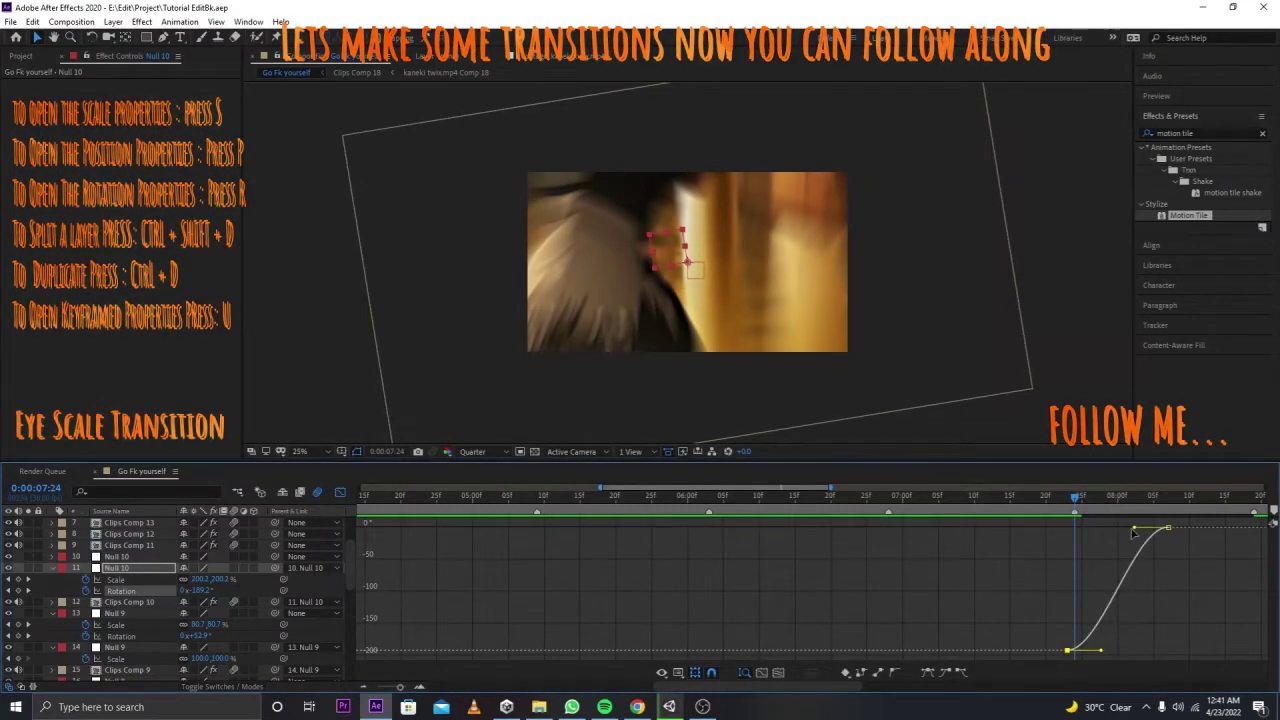
drag(1133, 528, 782, 535)
drag(1108, 652, 957, 536)
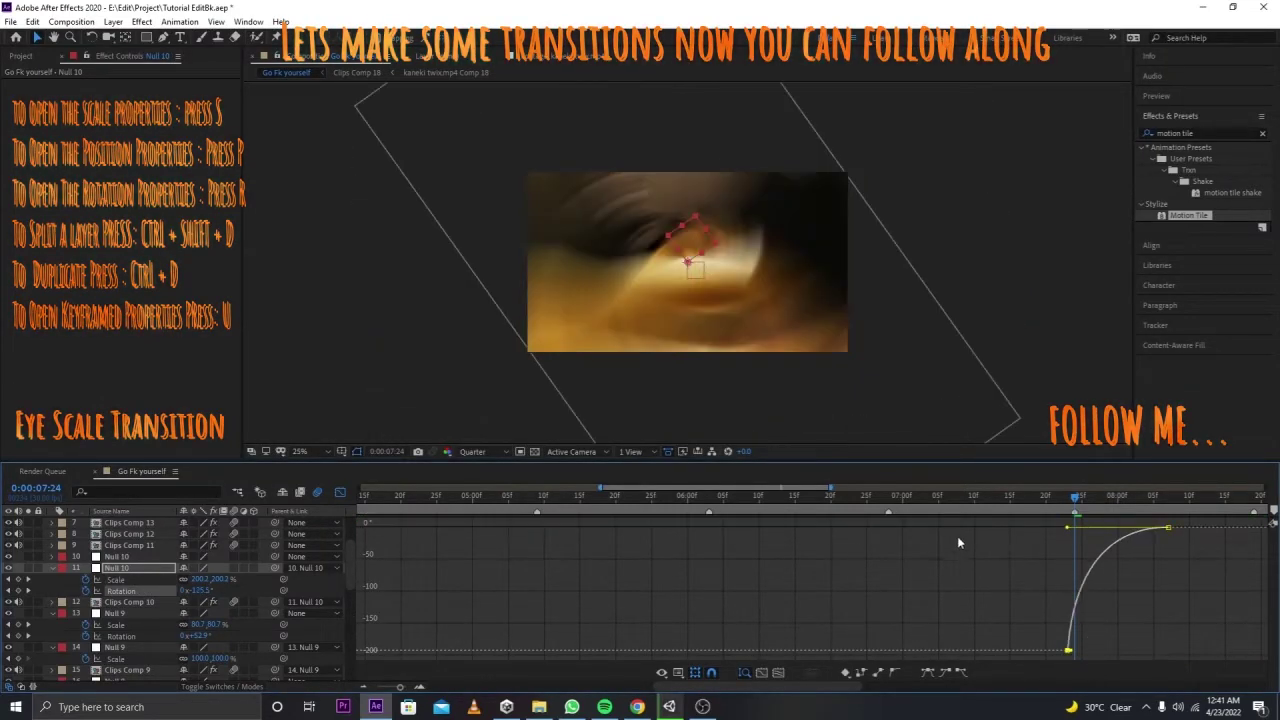
Step: Preview the spinning zoom transition from 7:14 onward, then return to the layer bars
key(space)
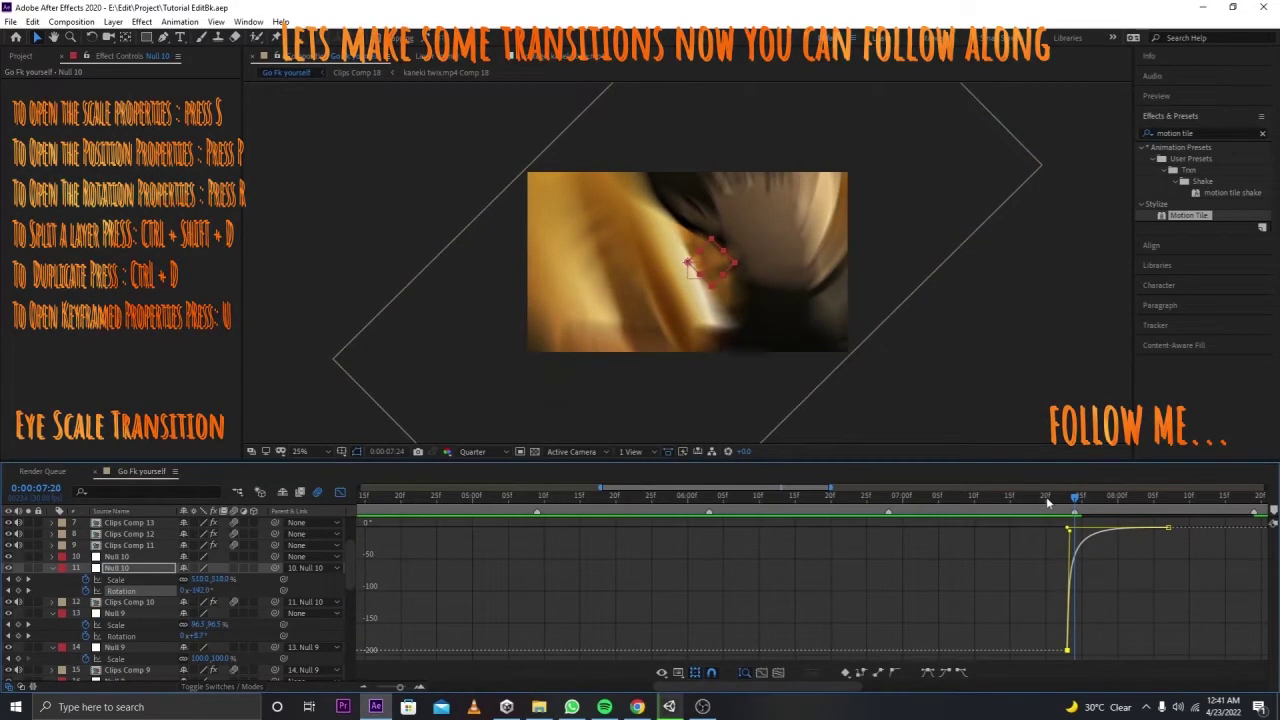
click(1006, 512)
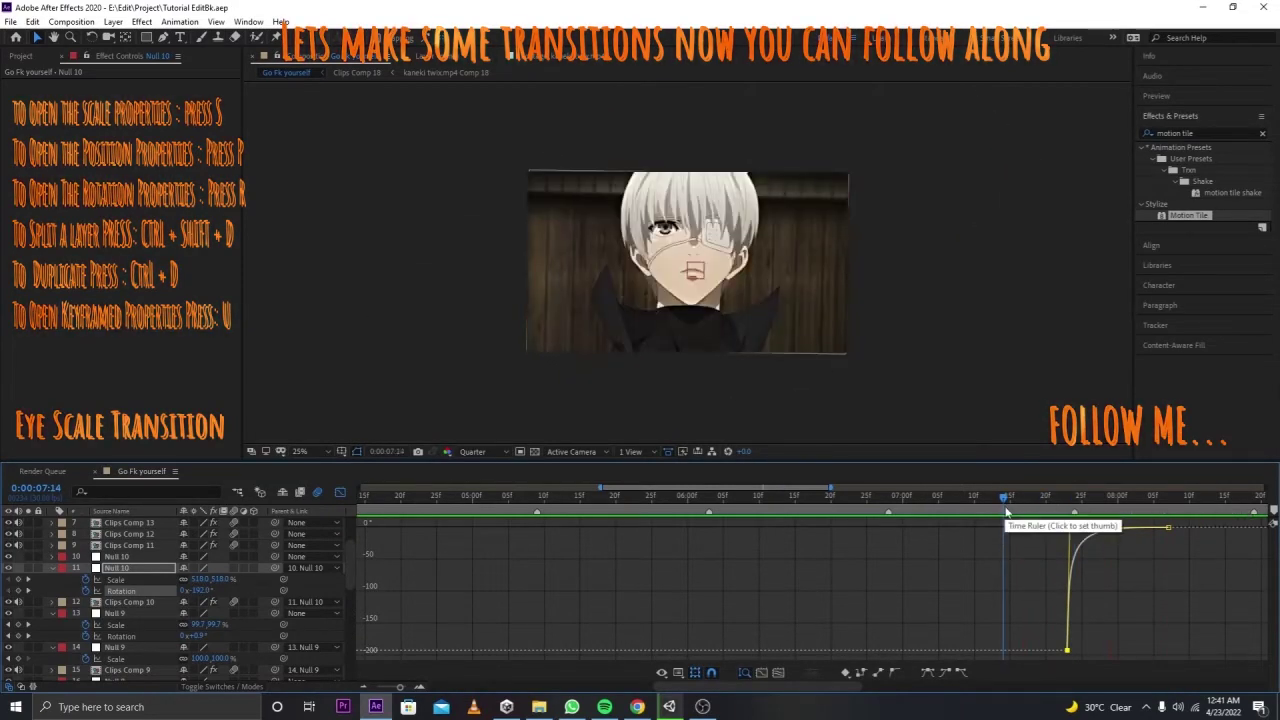
drag(1006, 512, 1130, 526)
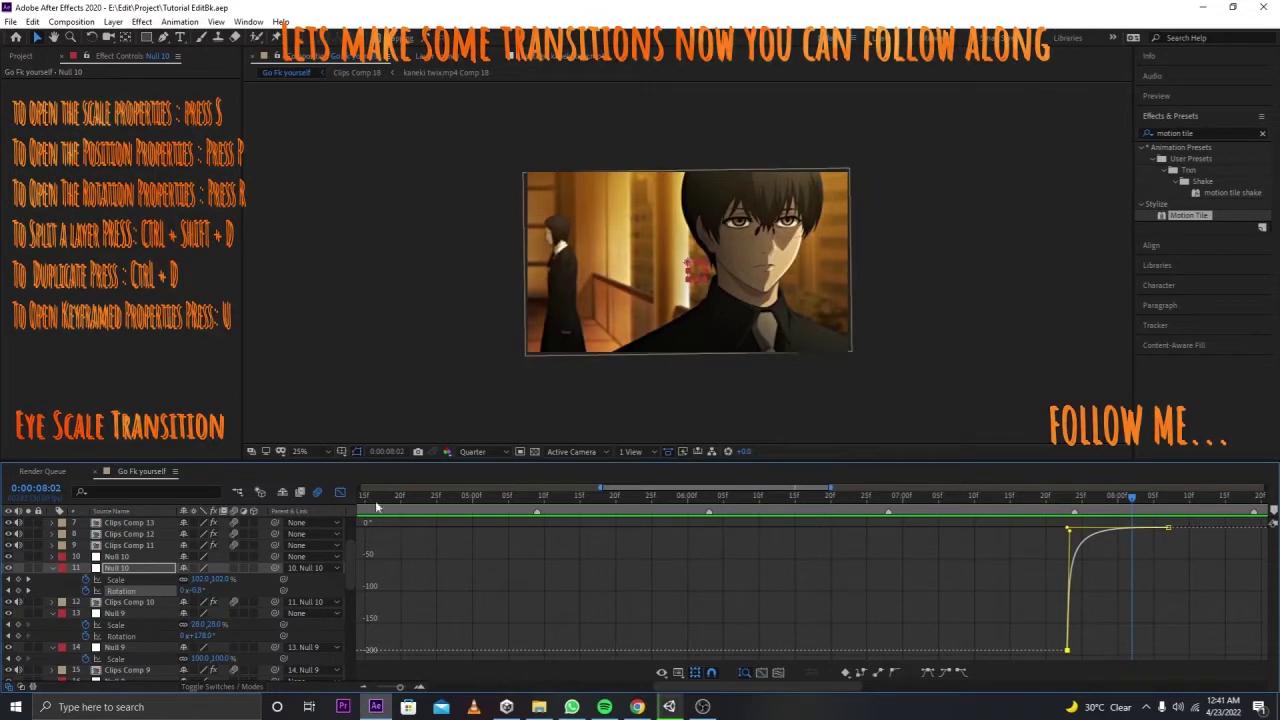
click(339, 494)
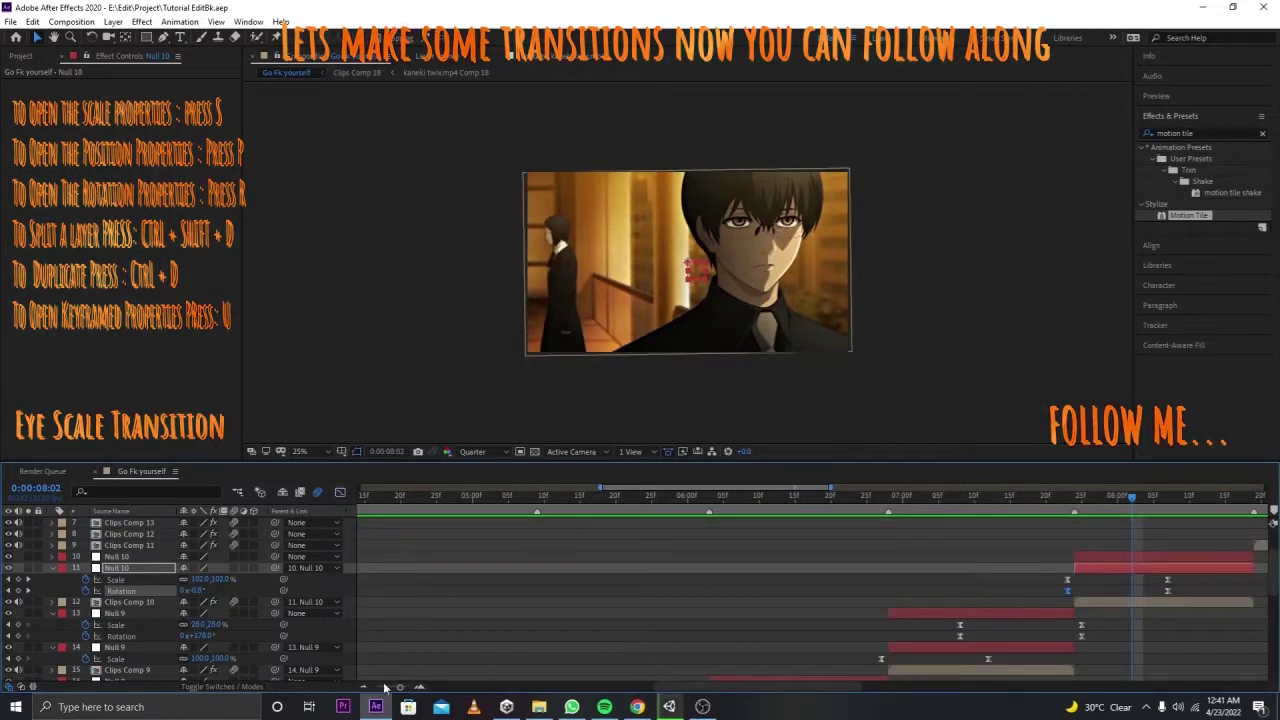
Step: Zoom the timeline out and drag the work area end to 8:19, after the Null 10 transition
drag(384, 687, 370, 687)
scroll(944, 600, up, 3)
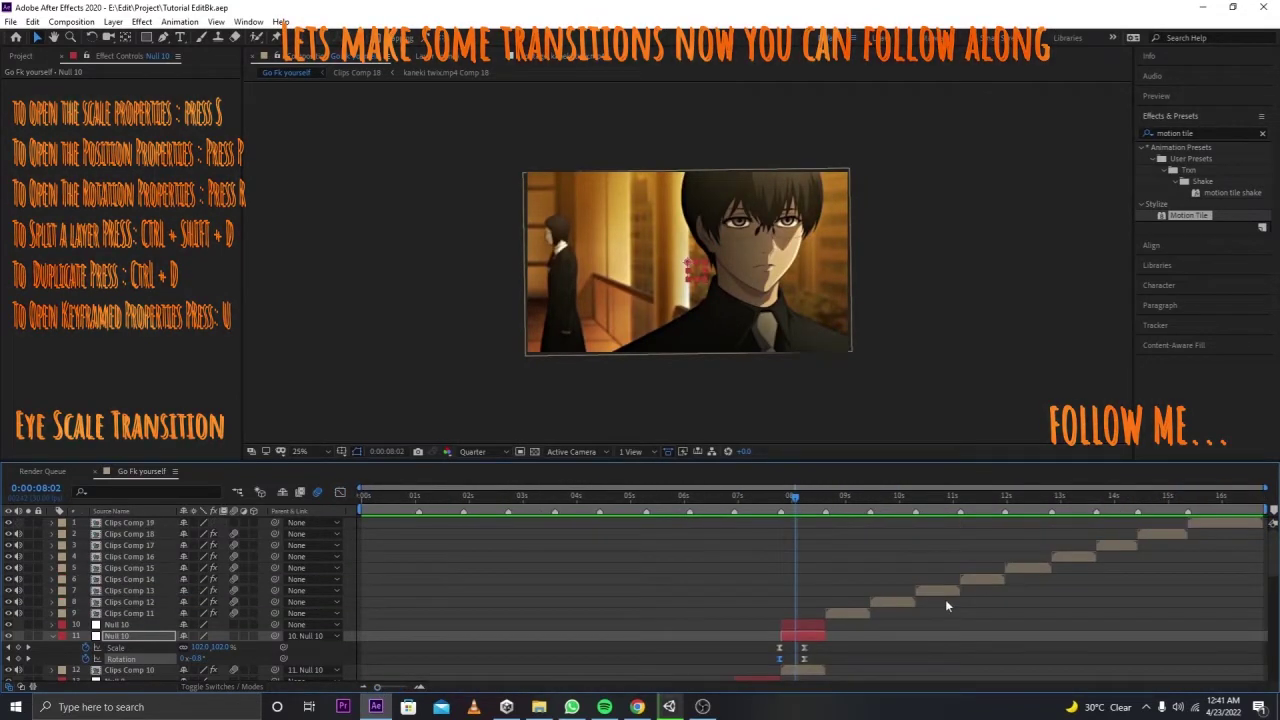
click(826, 503)
click(333, 414)
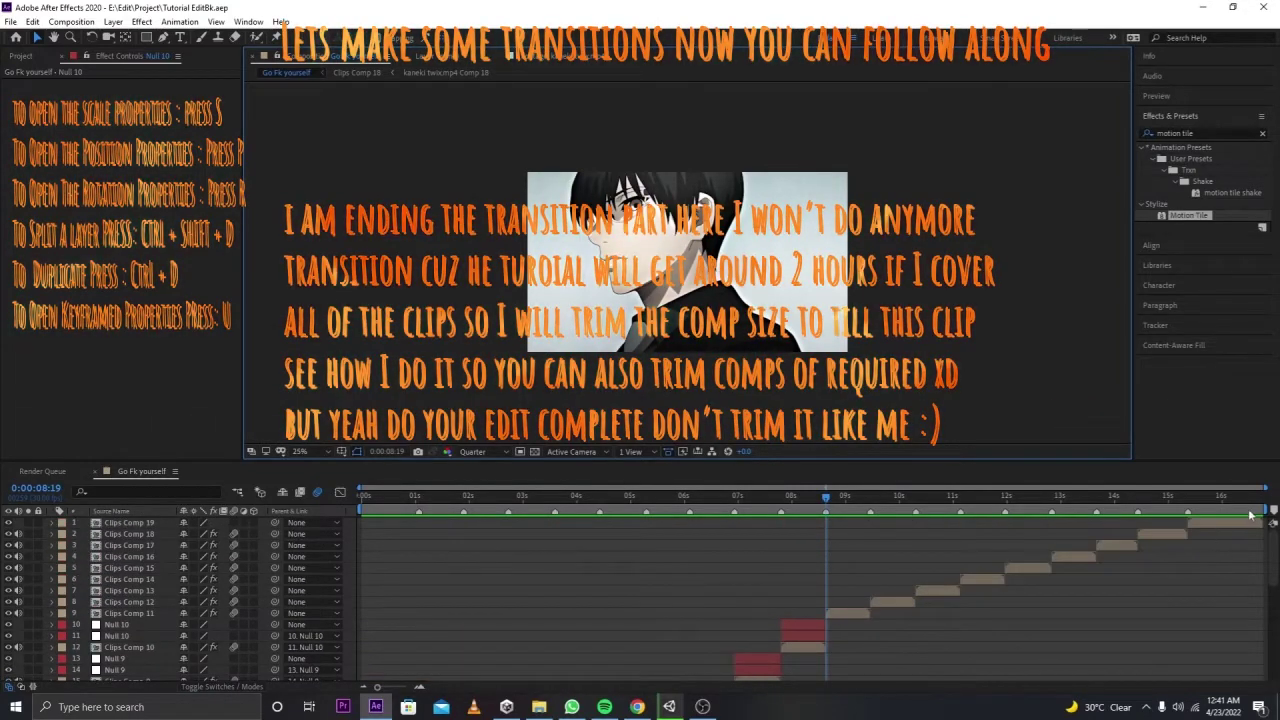
drag(1268, 508, 826, 509)
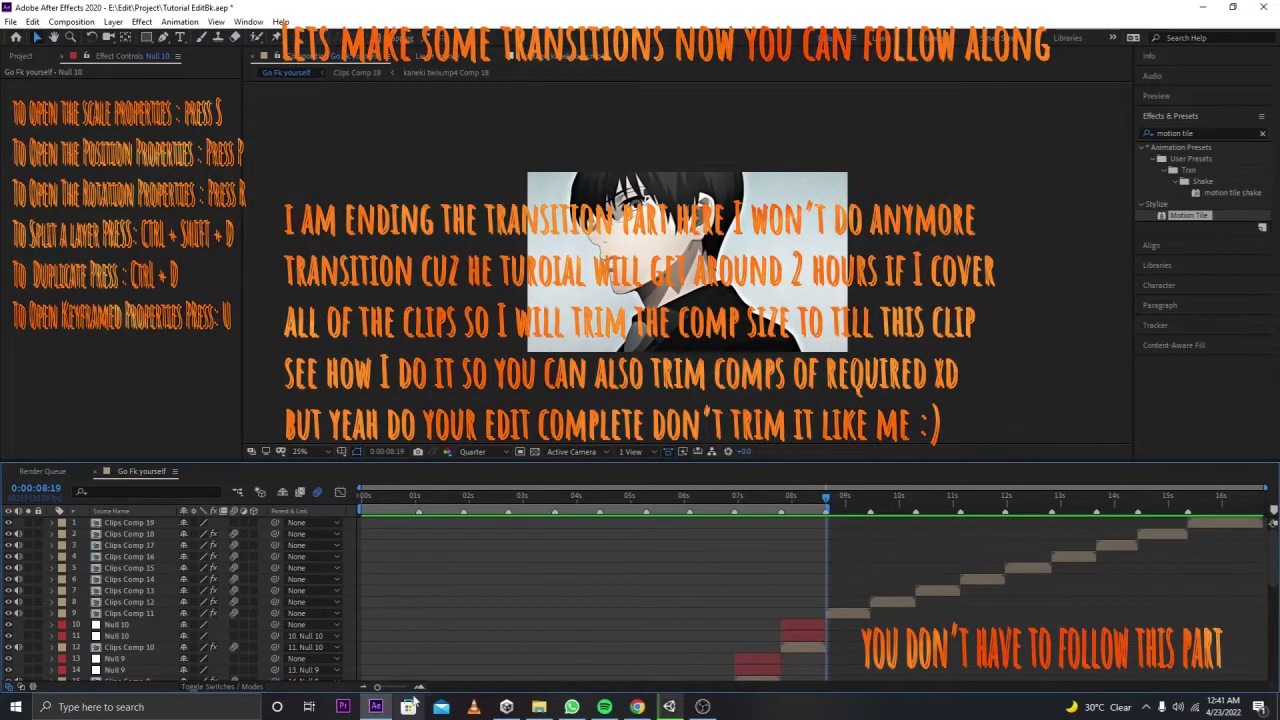
scroll(833, 499, up, 3)
drag(833, 499, 711, 499)
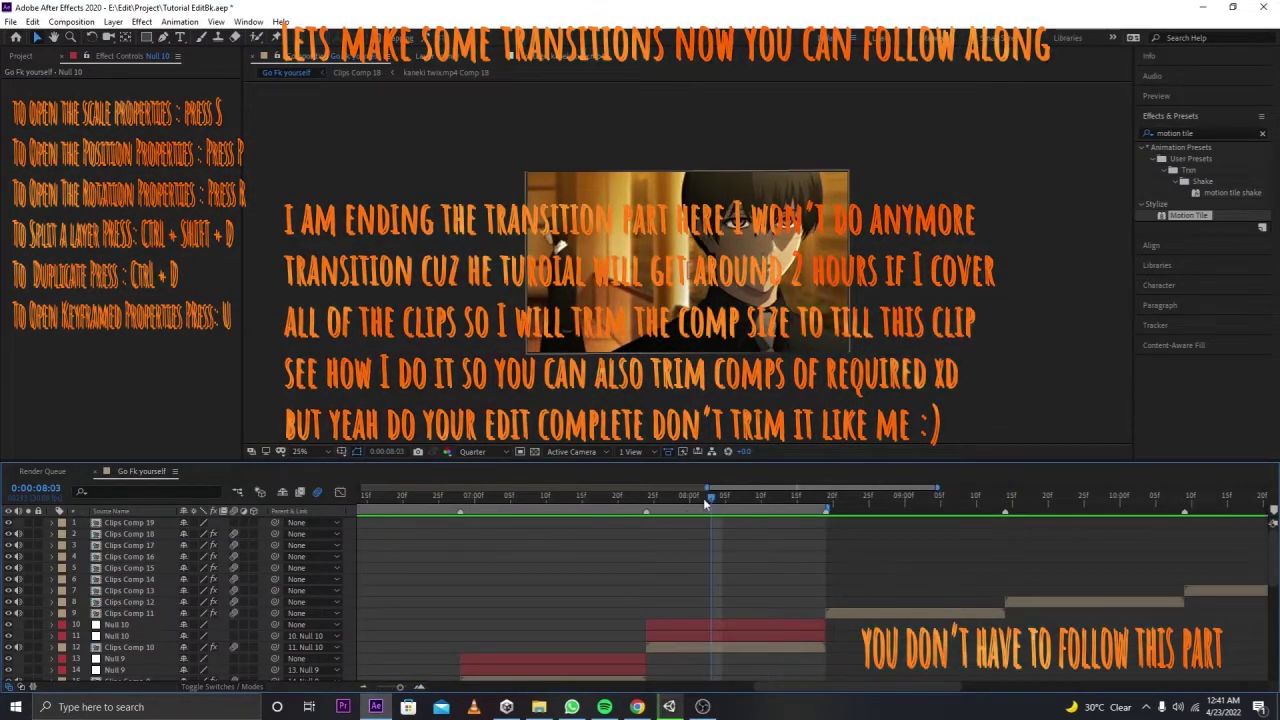
Step: Show Clips Comp 10's Opacity and move its last keyframe slightly later, near 8:19
click(738, 649)
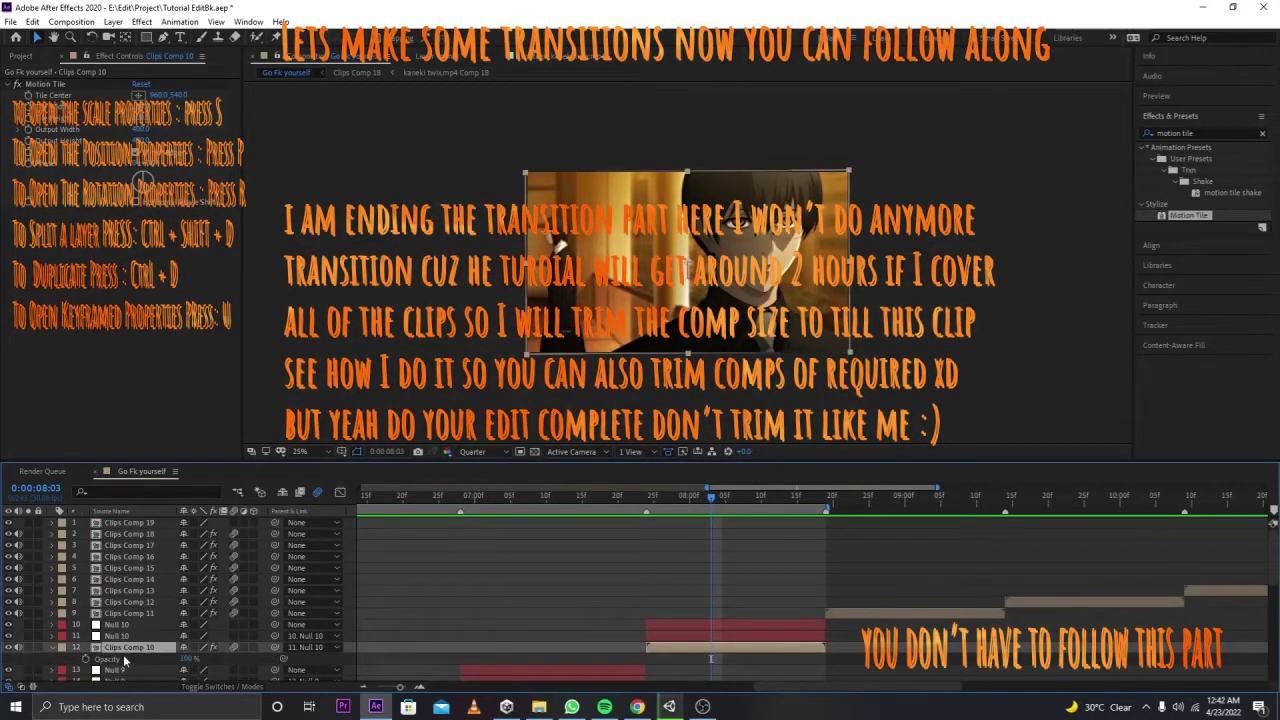
key(t)
drag(826, 511, 976, 511)
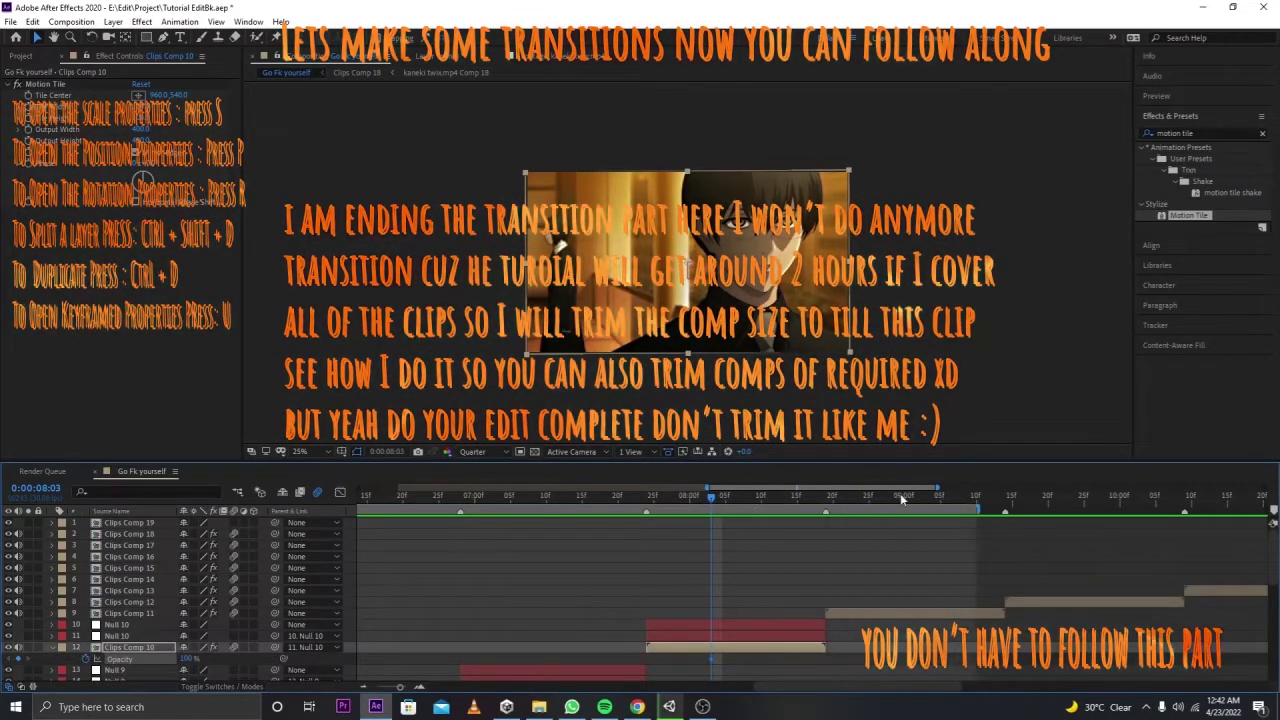
drag(878, 509, 826, 497)
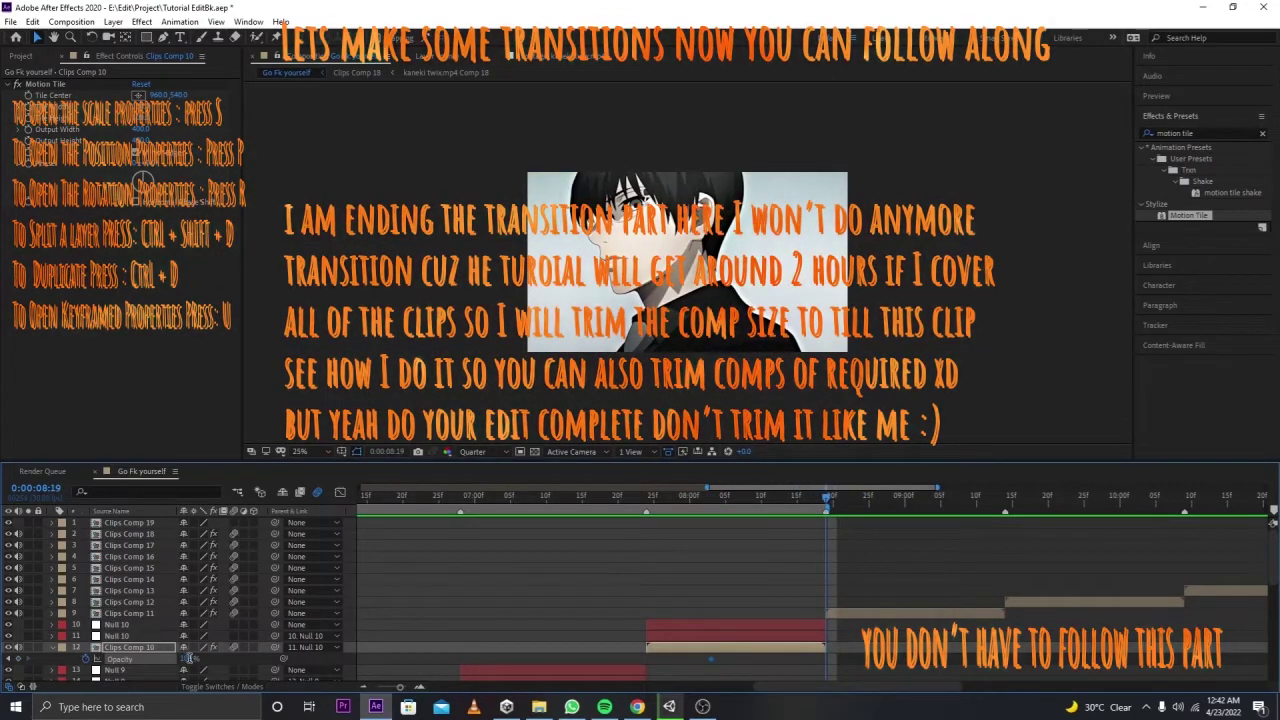
drag(719, 660, 755, 660)
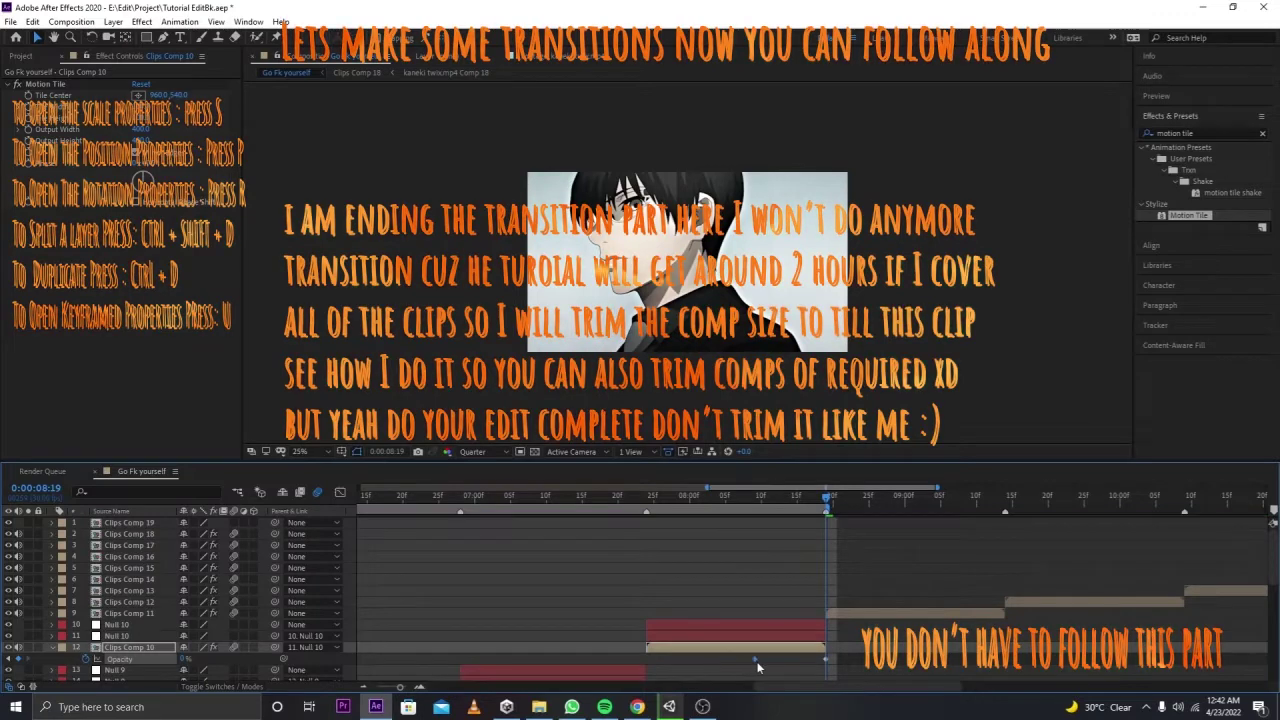
Step: Save the project and trim the composition to the work area
click(632, 497)
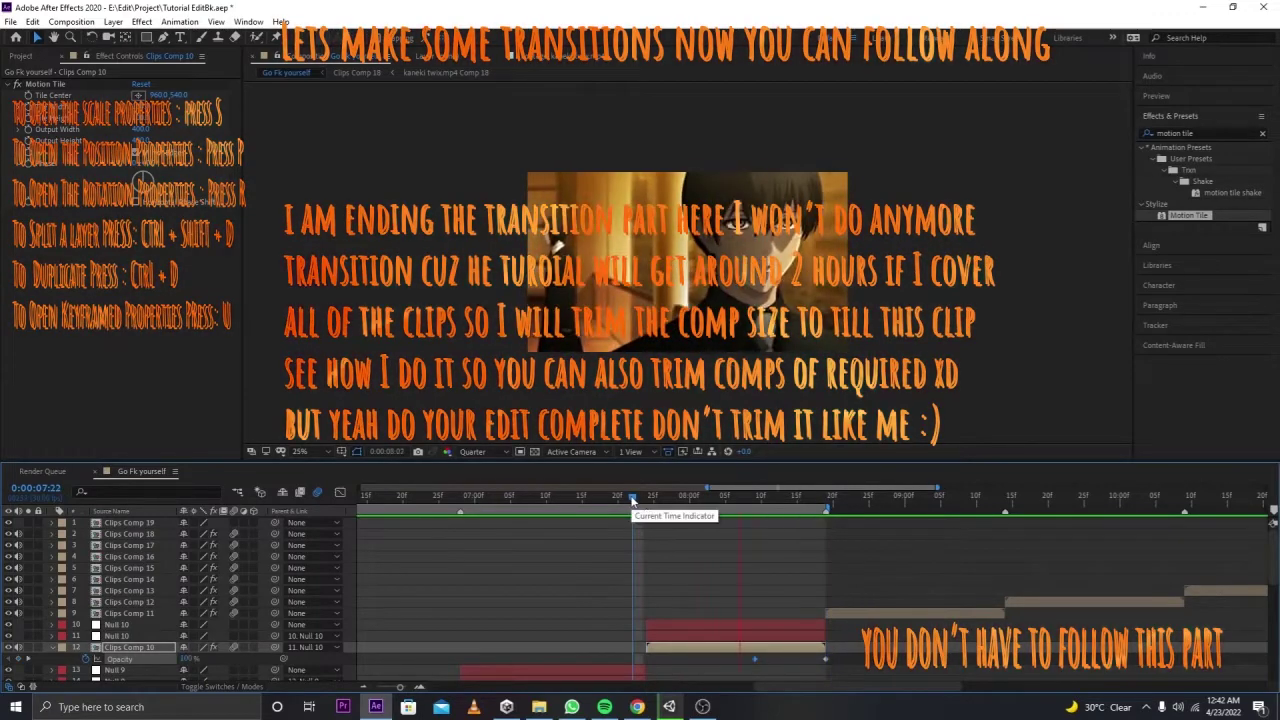
key(ctrl+s)
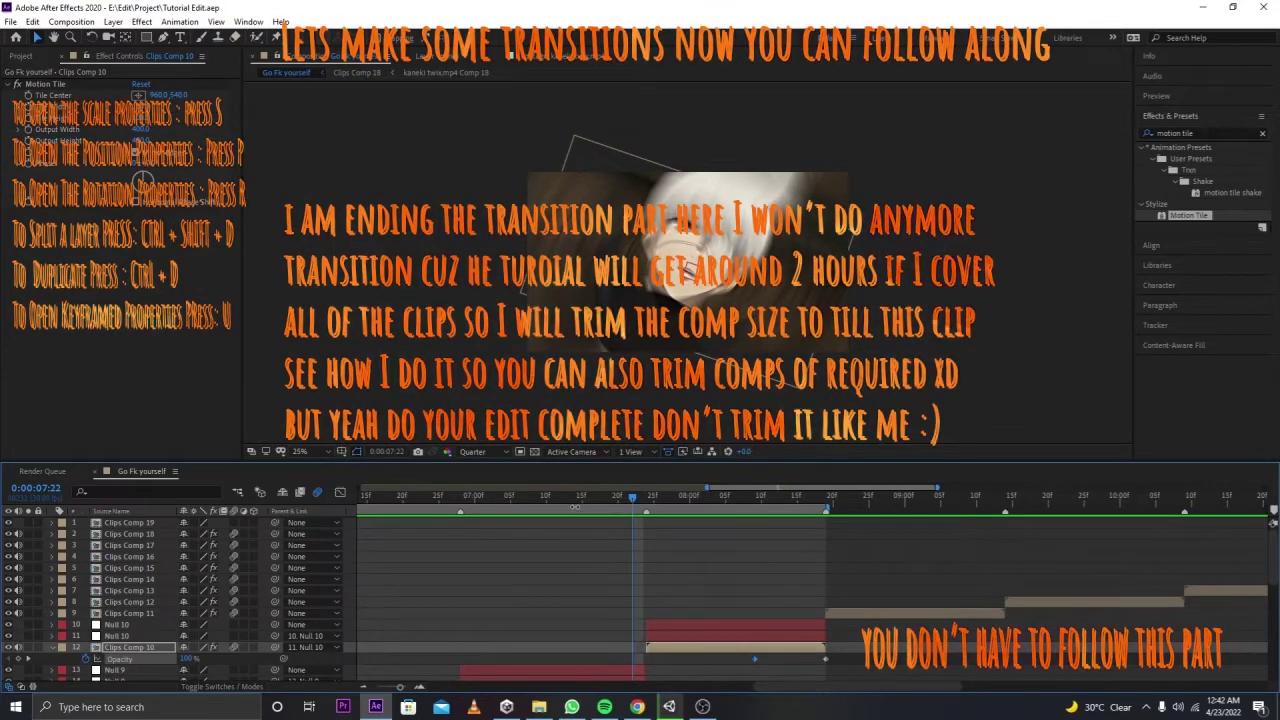
right_click(576, 490)
click(650, 546)
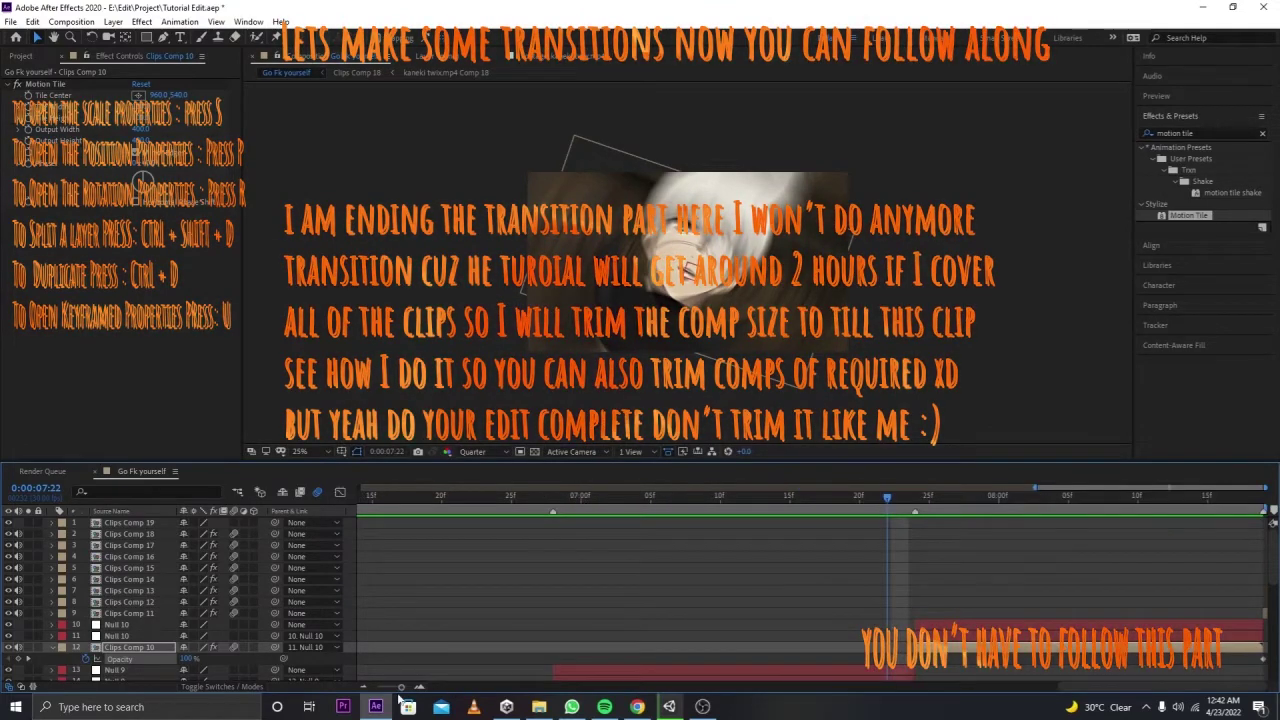
drag(418, 688, 372, 688)
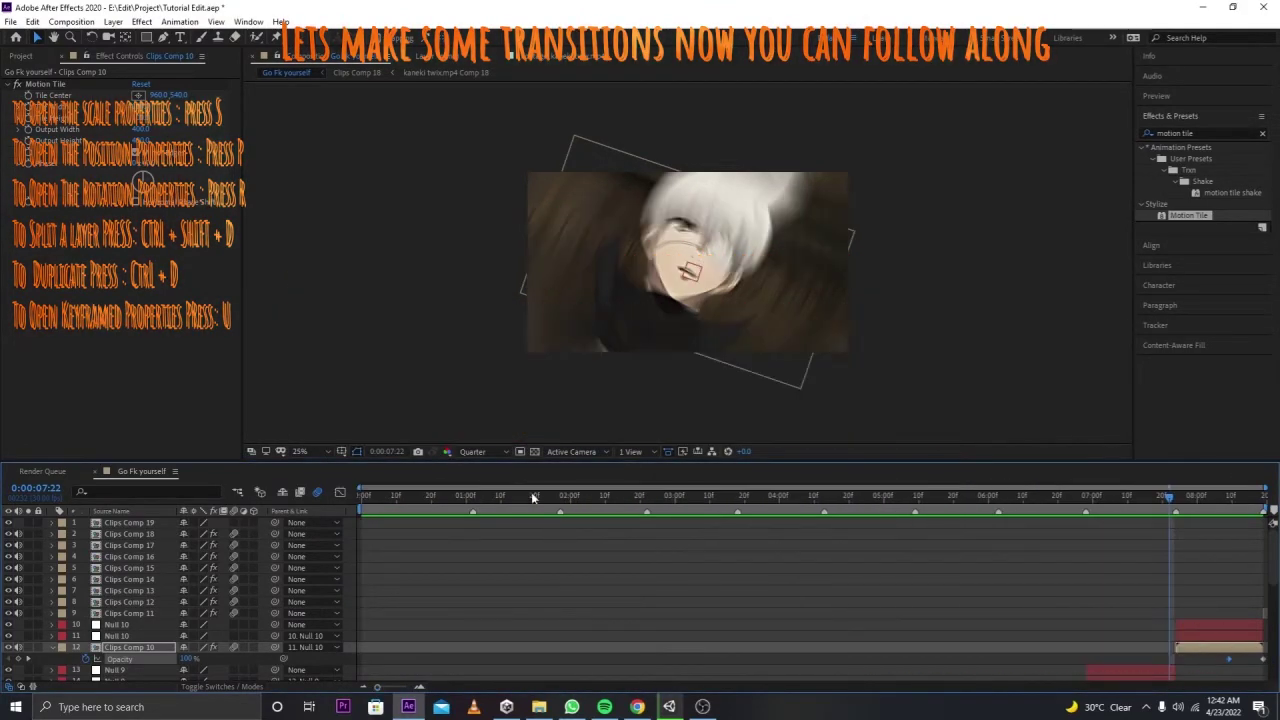
Step: Select Clips Comp 11 through Clips Comp 19 and delete them
drag(533, 497, 319, 496)
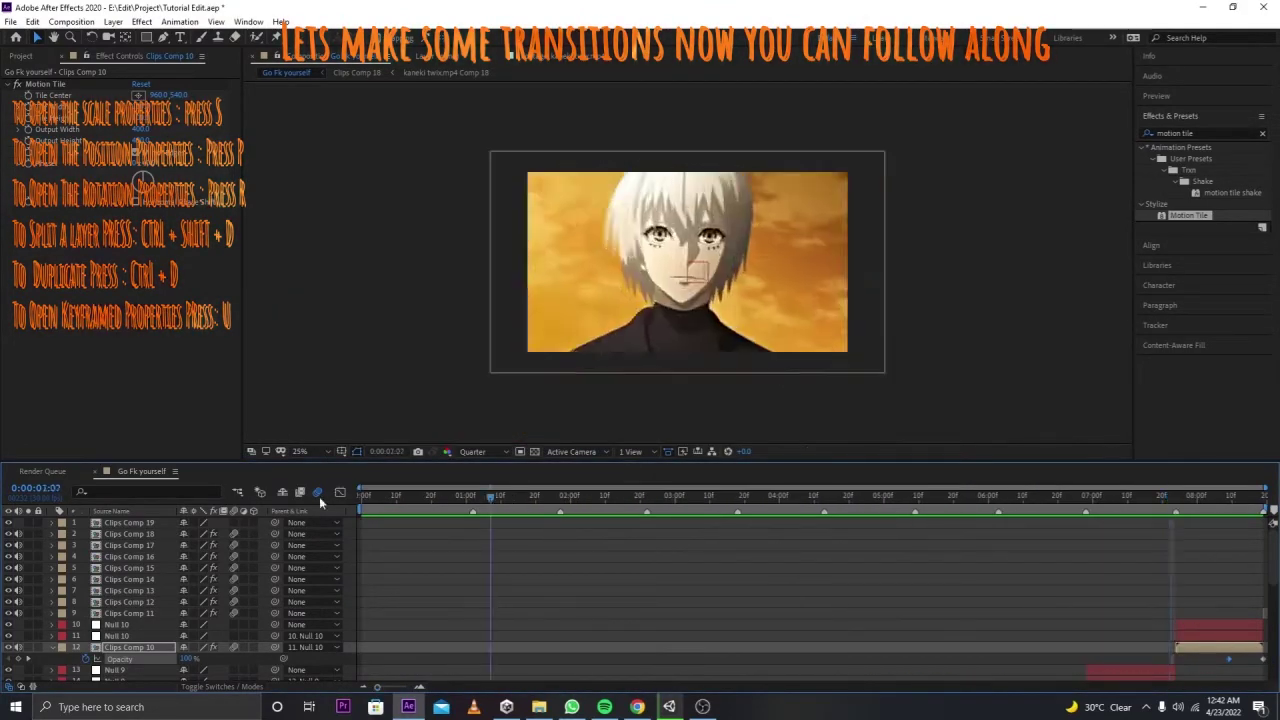
scroll(897, 562, down, 5)
scroll(747, 594, down, 5)
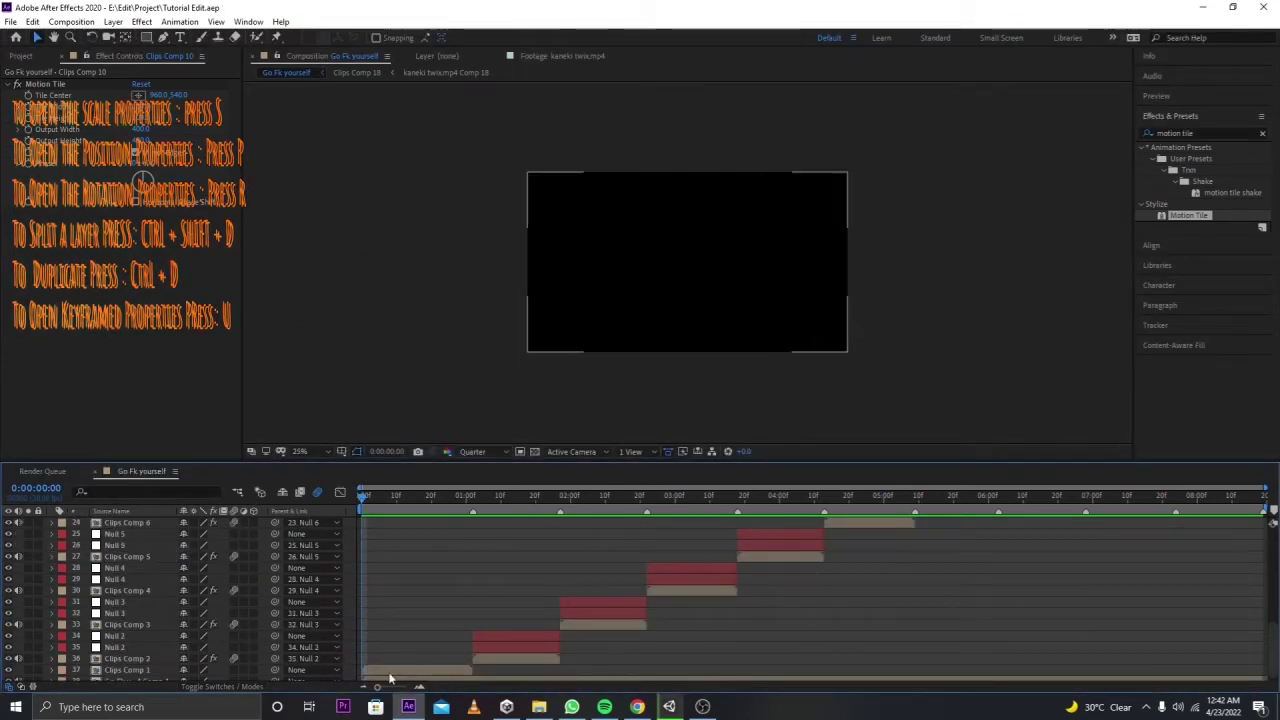
scroll(661, 616, up, 5)
scroll(661, 616, up, 5)
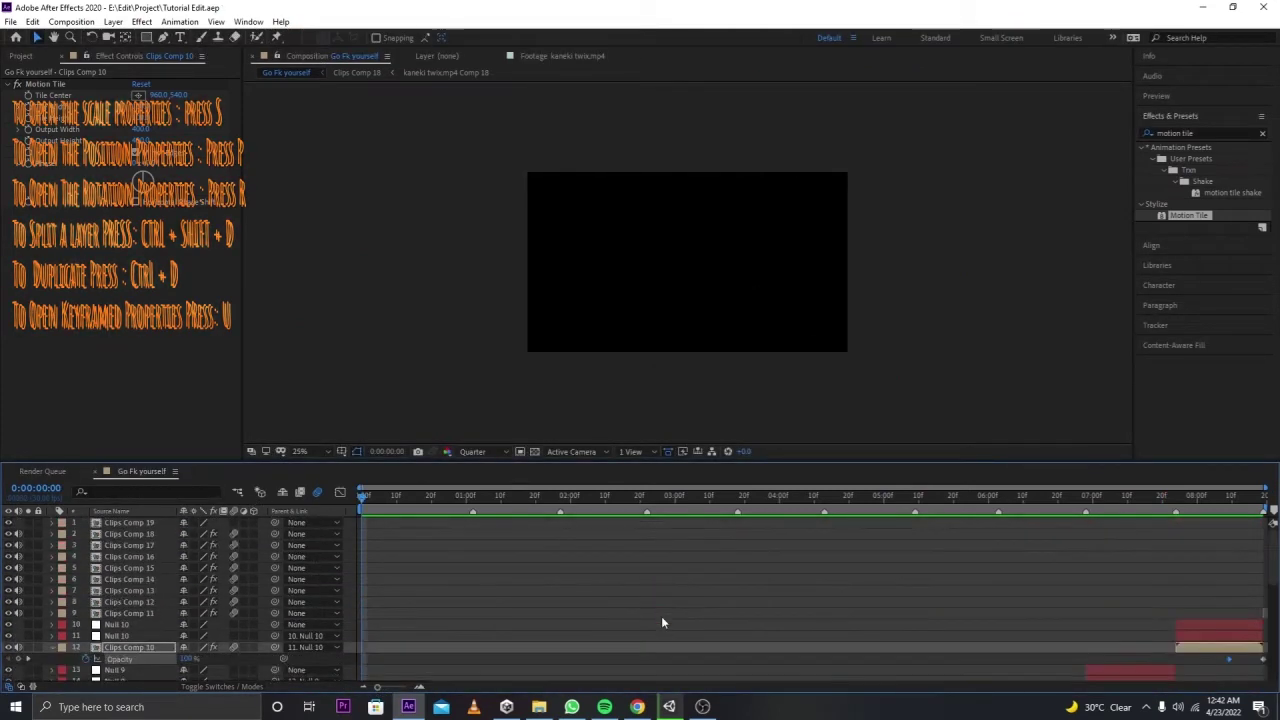
scroll(935, 531, down, 5)
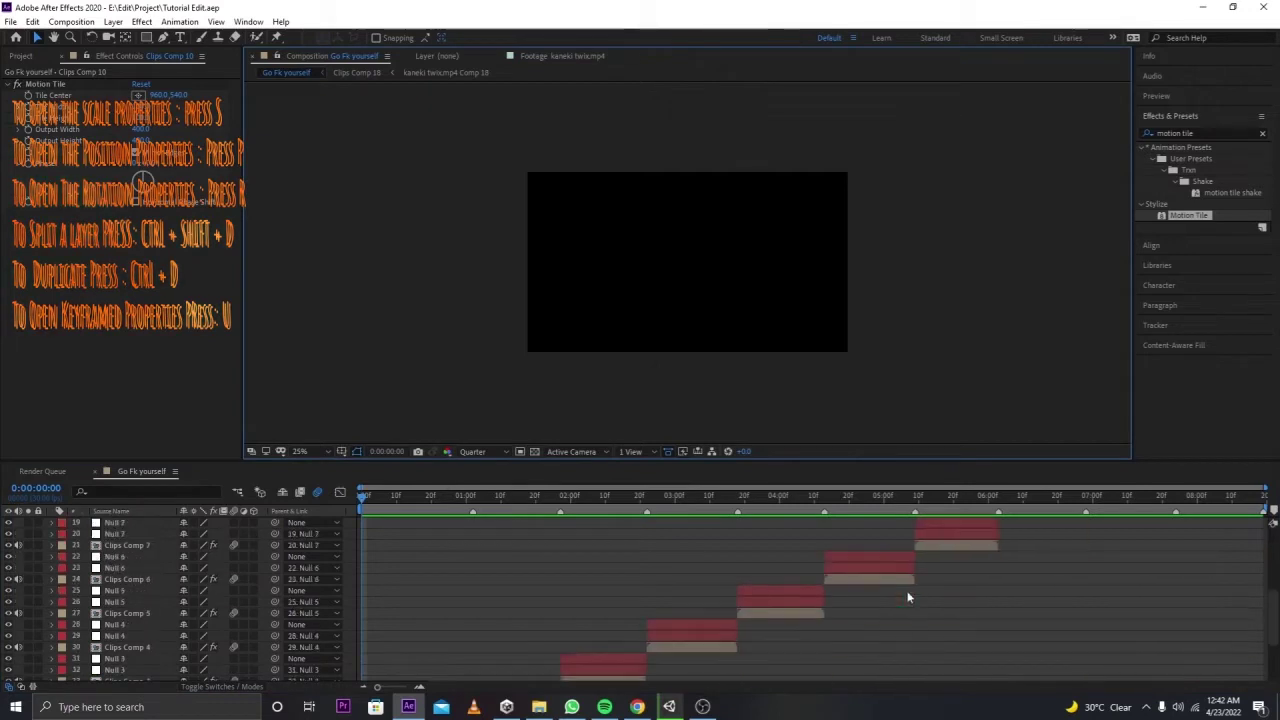
scroll(909, 591, up, 3)
scroll(908, 597, up, 3)
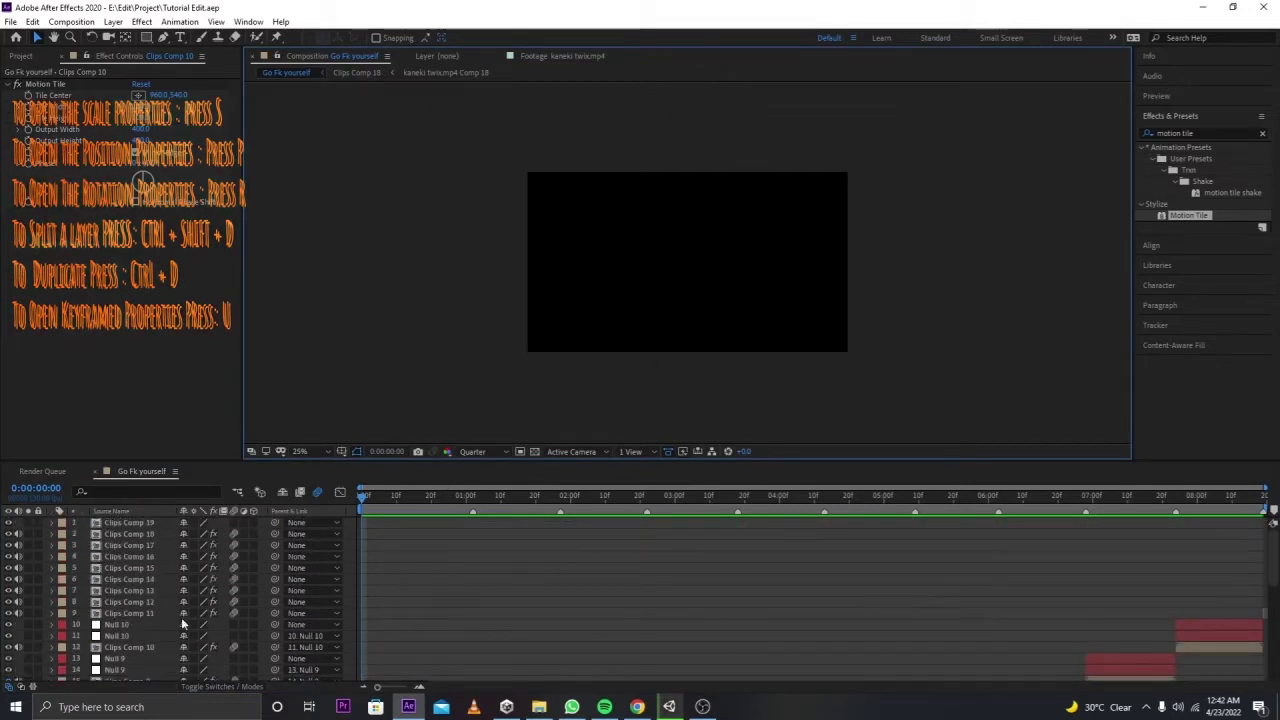
click(136, 603)
click(138, 613)
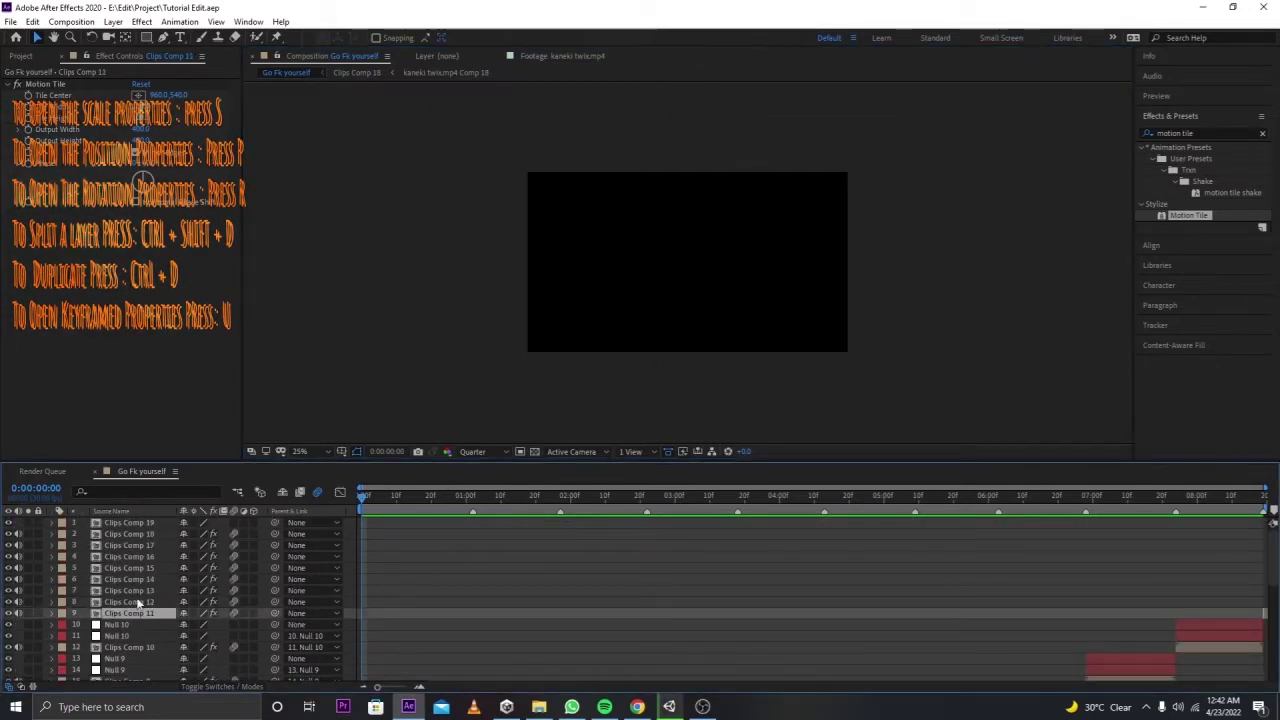
shift+click(129, 521)
key(Delete)
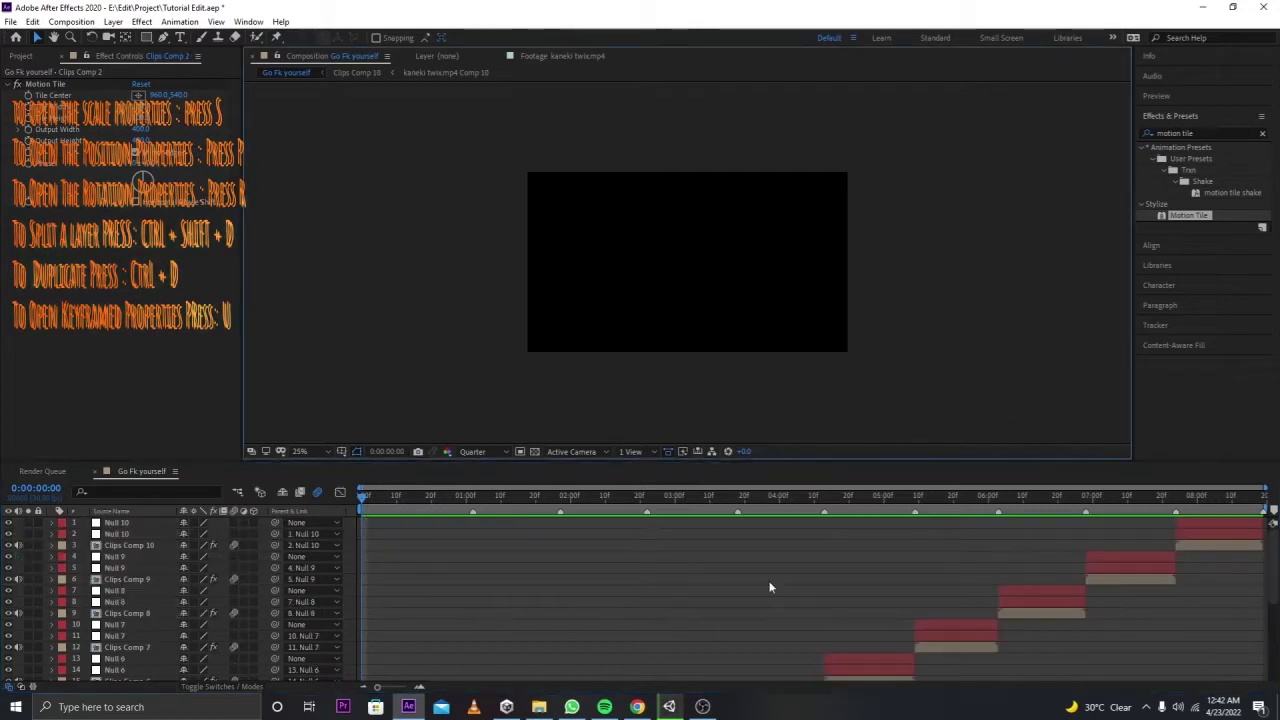
Step: Play the shortened composition from the start
scroll(766, 592, down, 5)
scroll(763, 594, down, 1)
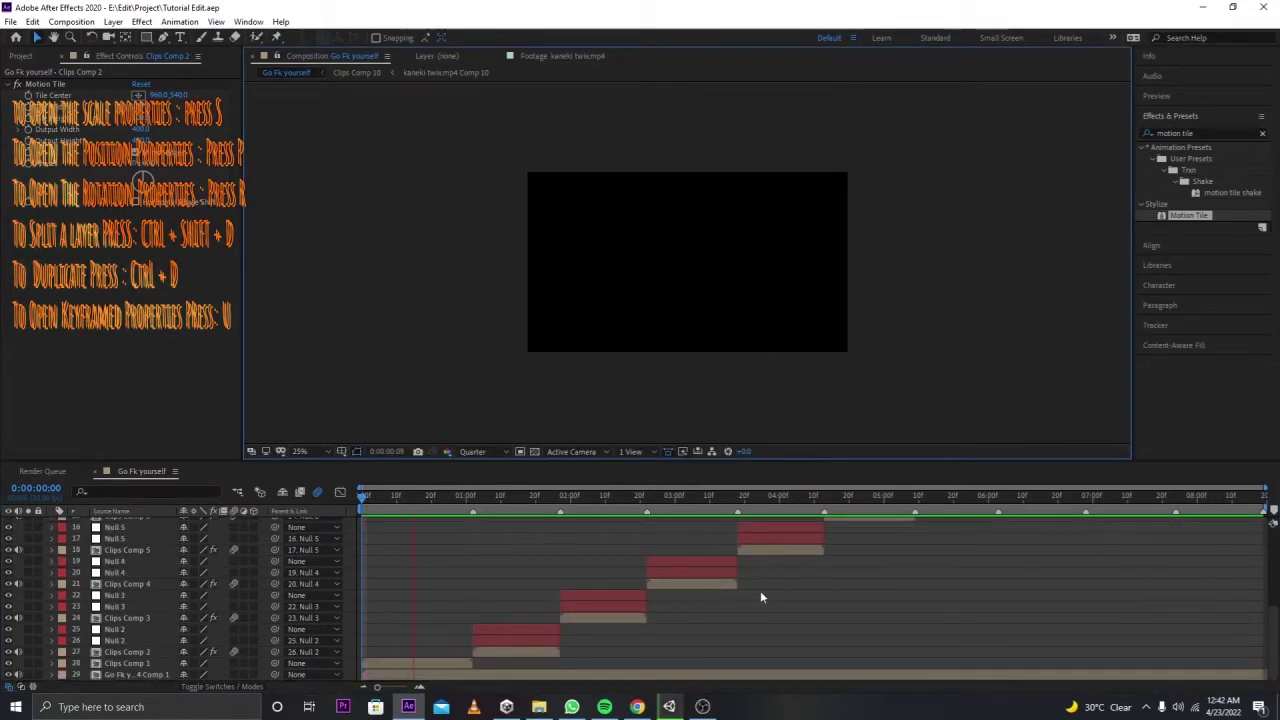
key(space)
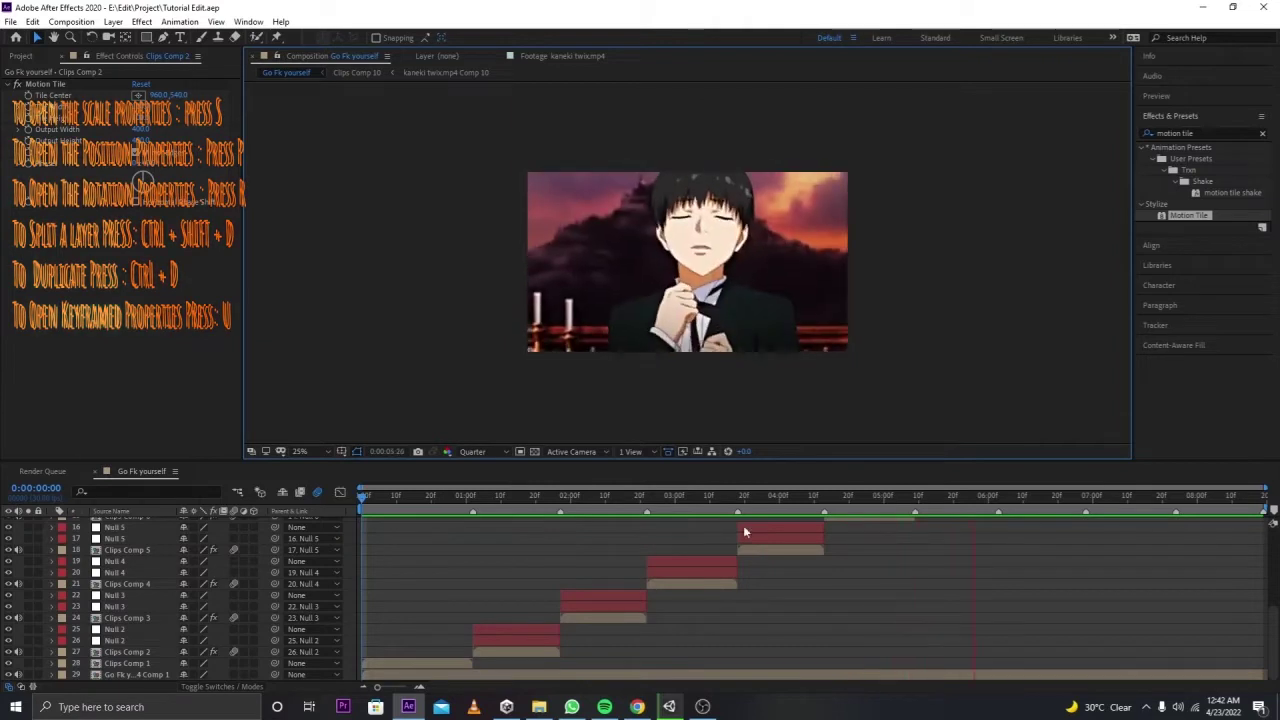
Step: On Clips Comp 2, separate Position into X and Y and start keyframing both
click(473, 497)
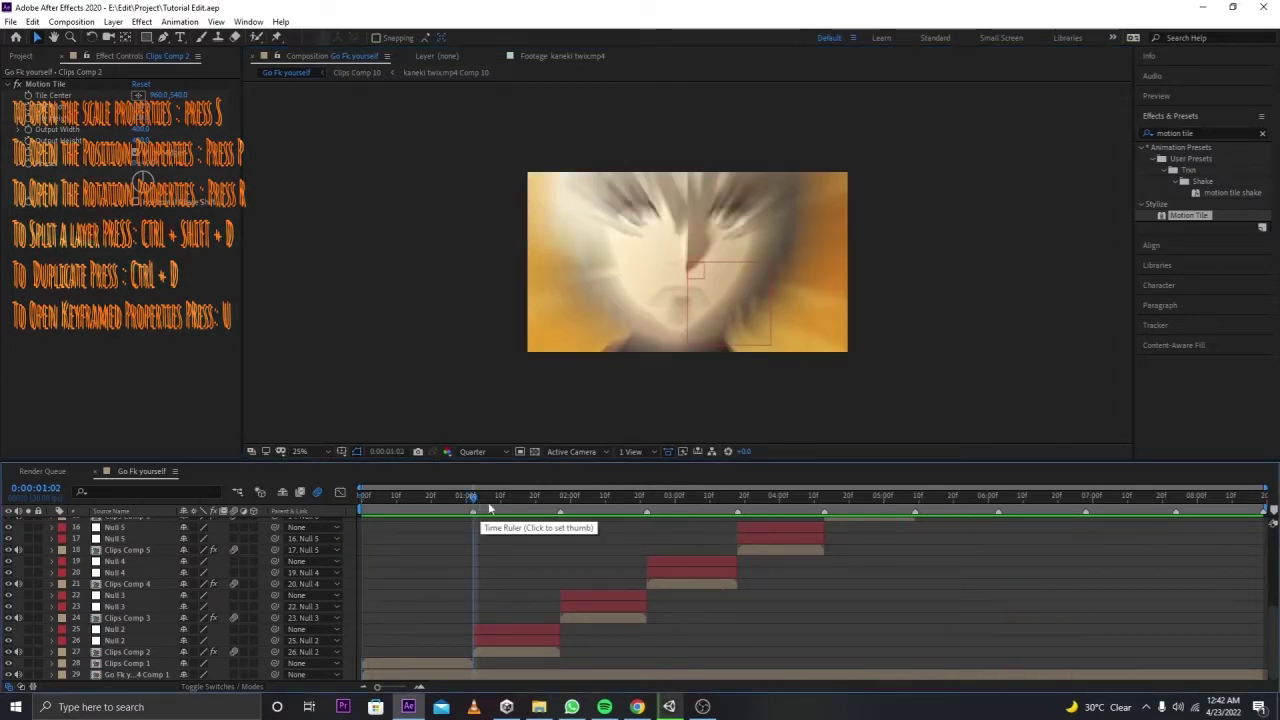
click(493, 655)
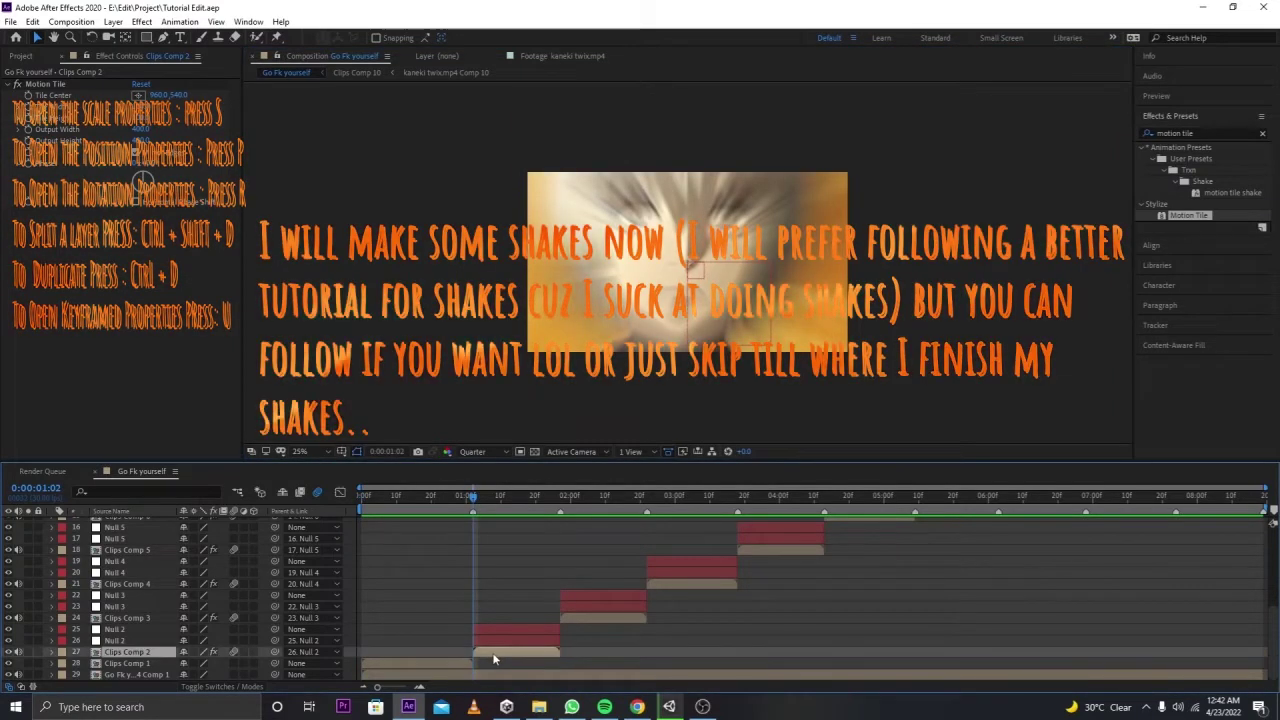
key(p)
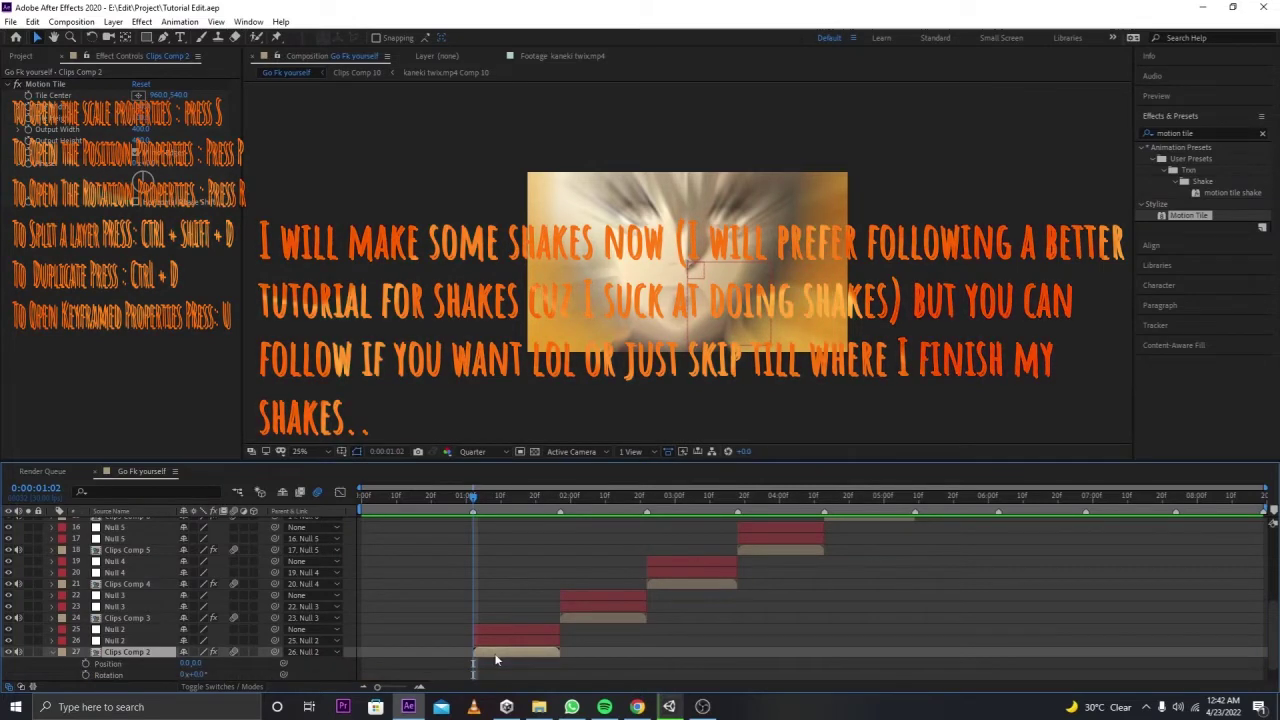
key(shift+r)
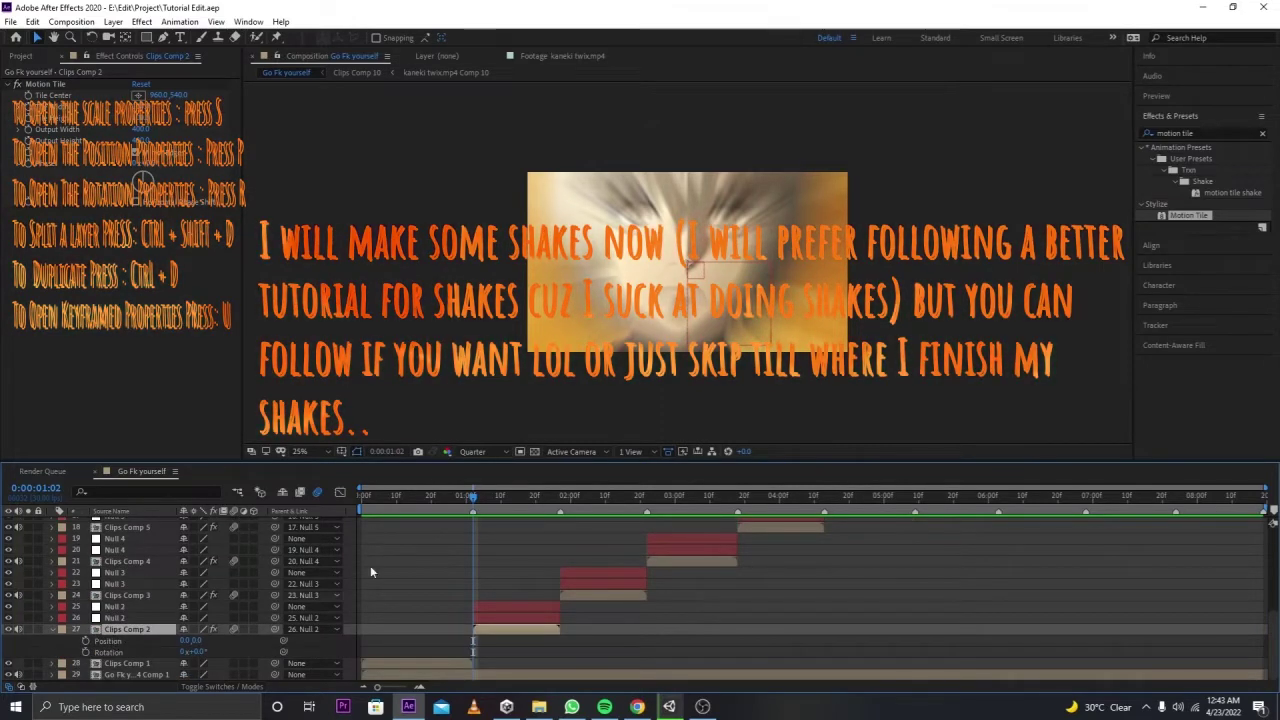
right_click(126, 641)
click(186, 507)
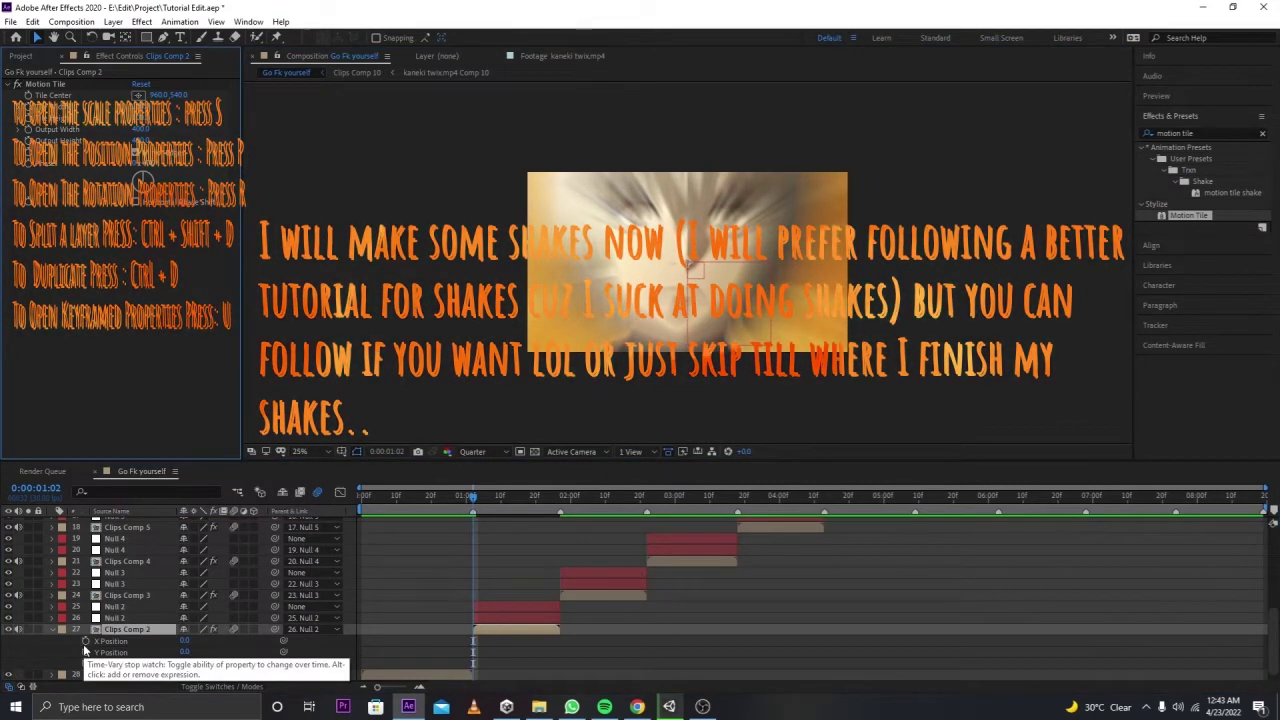
click(85, 652)
click(88, 641)
Step: Keyframe Rotation and set the starting X and Y Position to 150
key(shift+r)
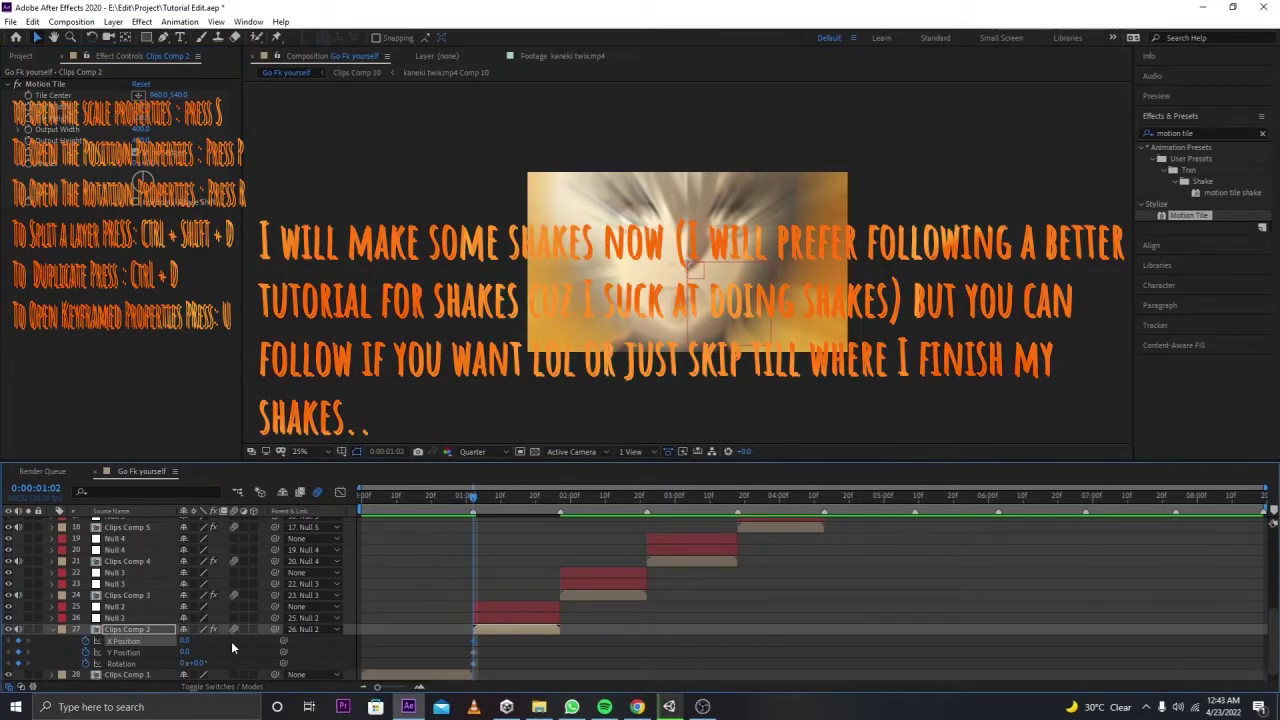
click(200, 663)
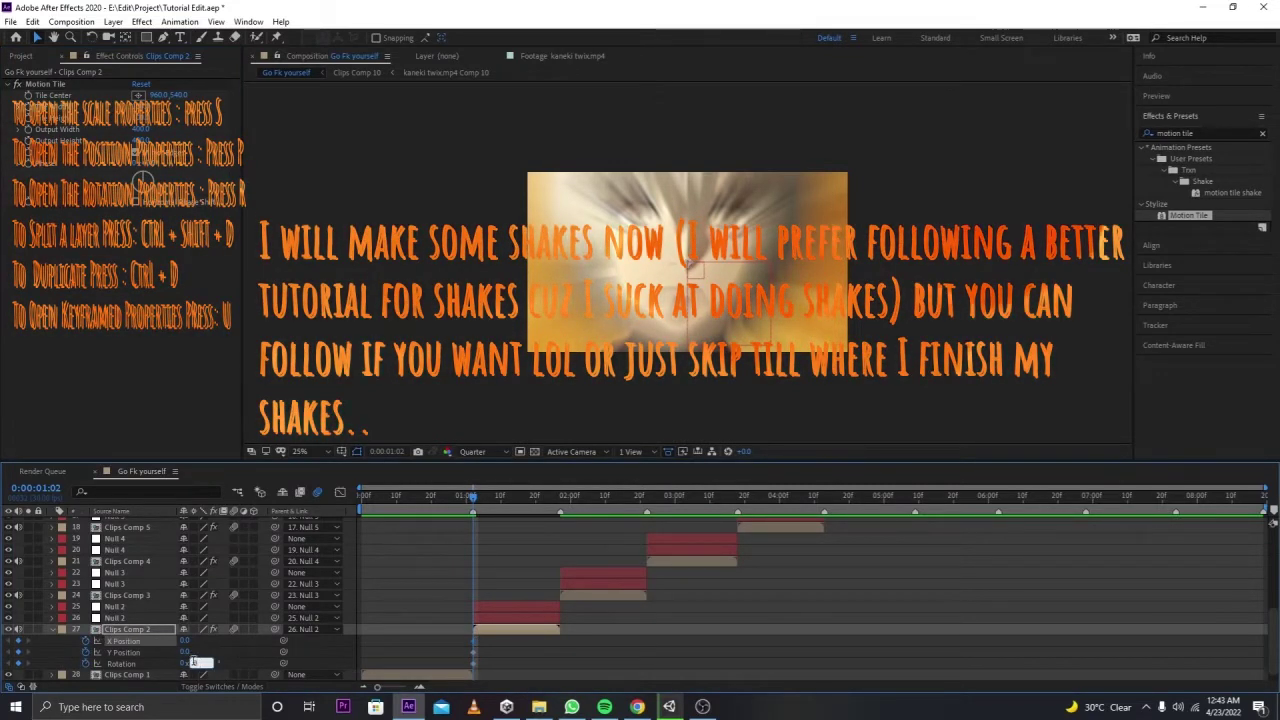
click(197, 654)
click(187, 652)
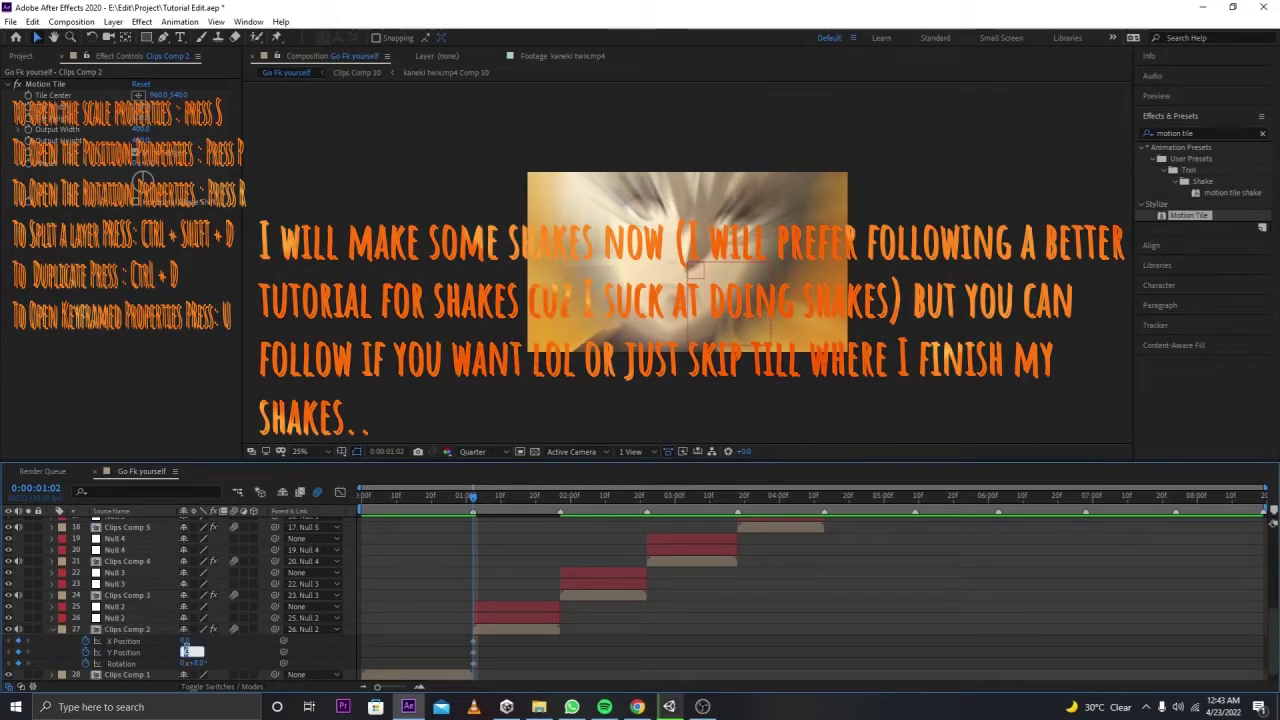
key(Return)
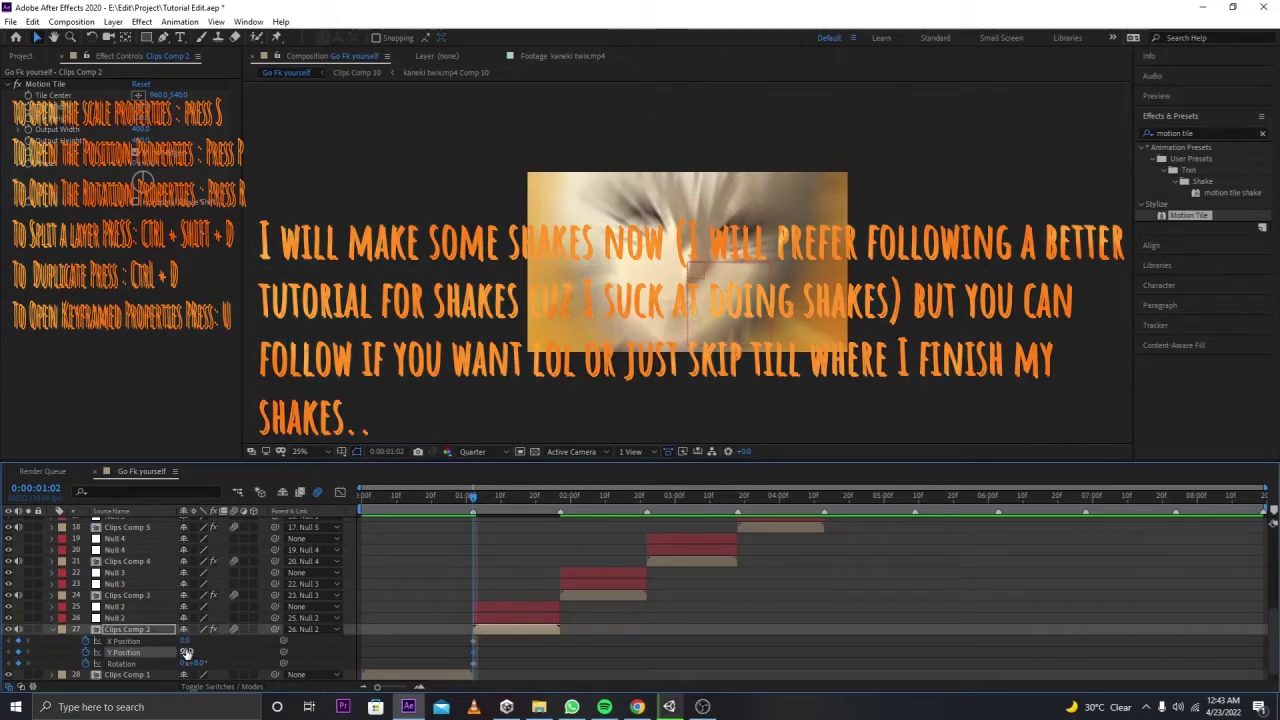
click(186, 652)
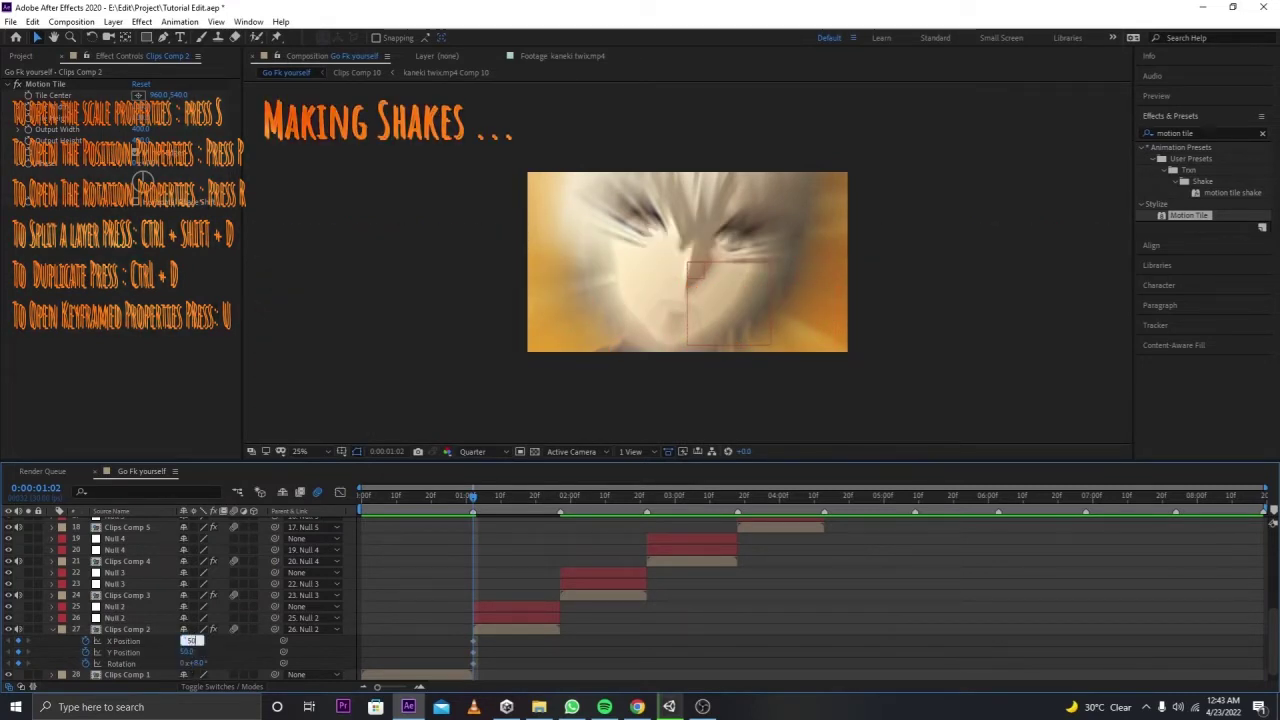
key(Return)
click(187, 640)
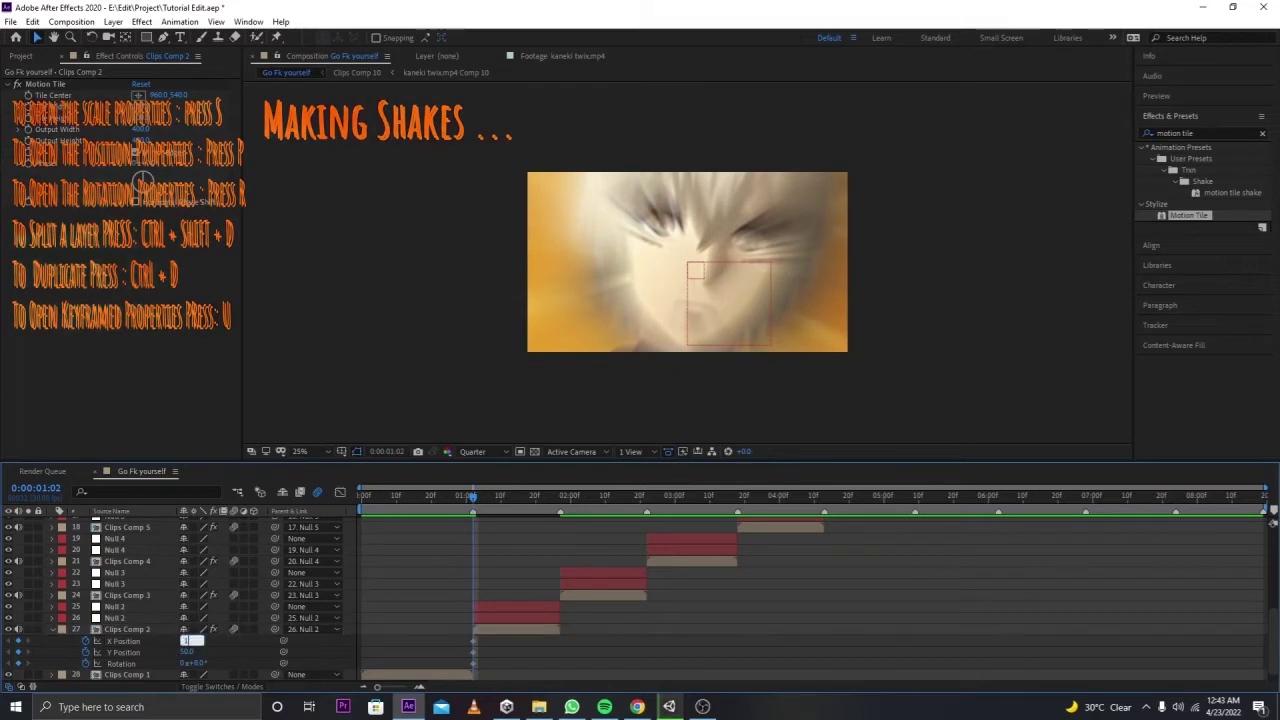
key(Return)
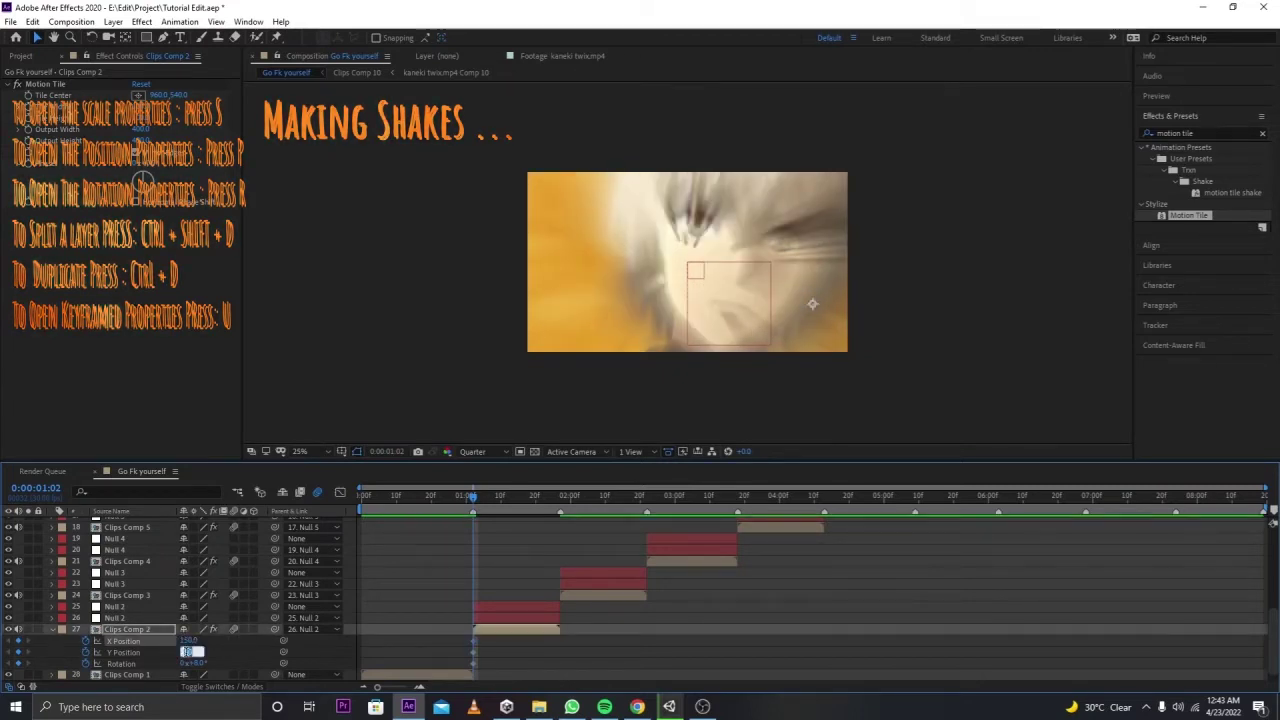
key(Return)
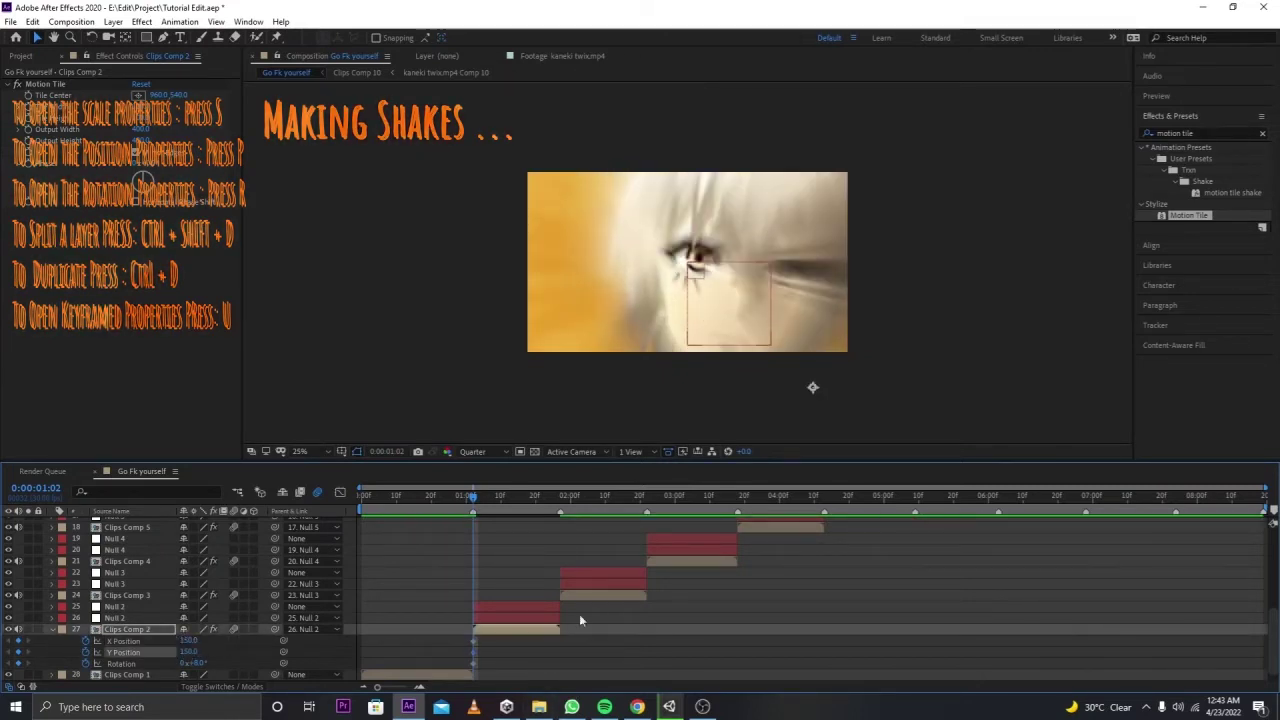
Step: Zoom the timeline in and move the playhead to 0:00:01:07
drag(482, 645, 473, 672)
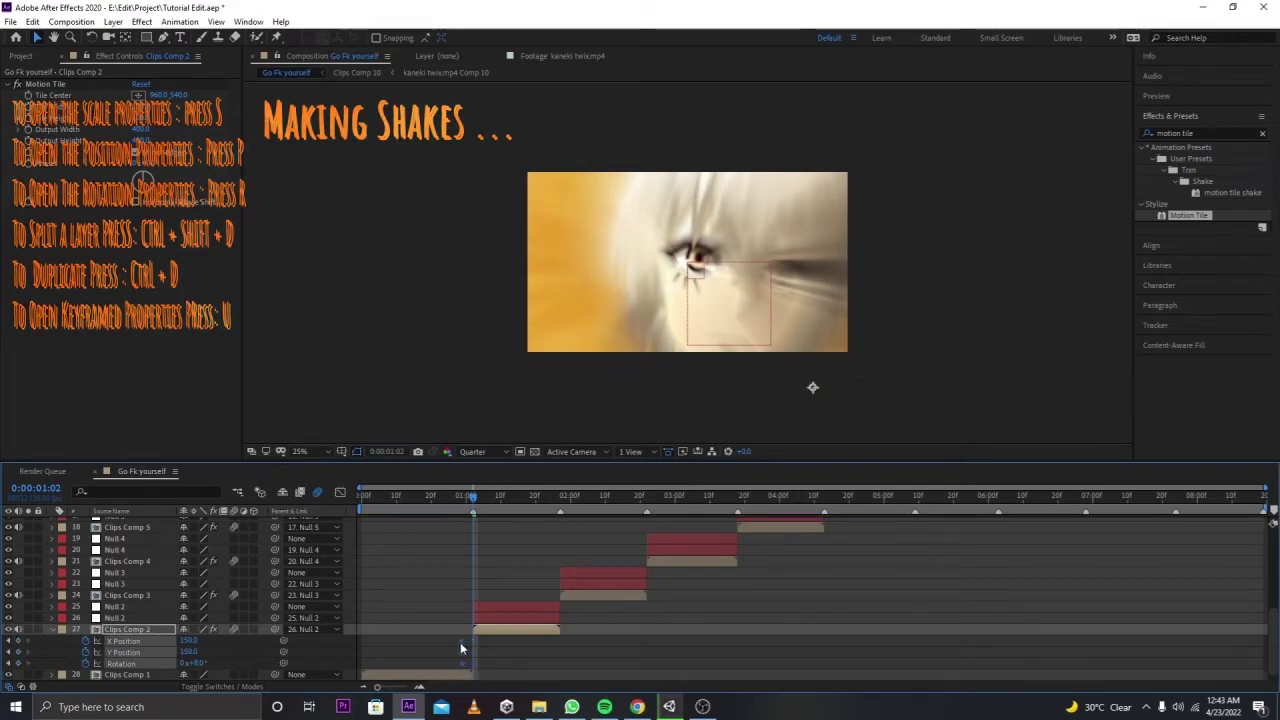
click(418, 688)
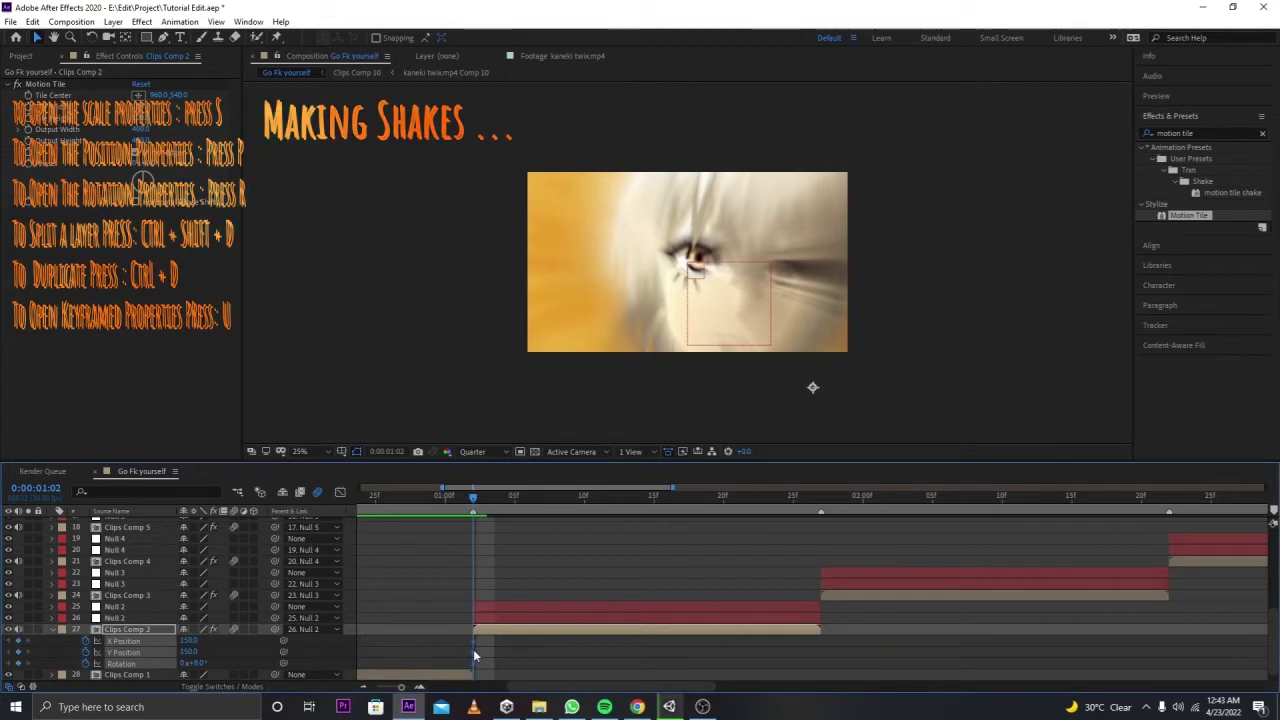
mouse_move(437, 653)
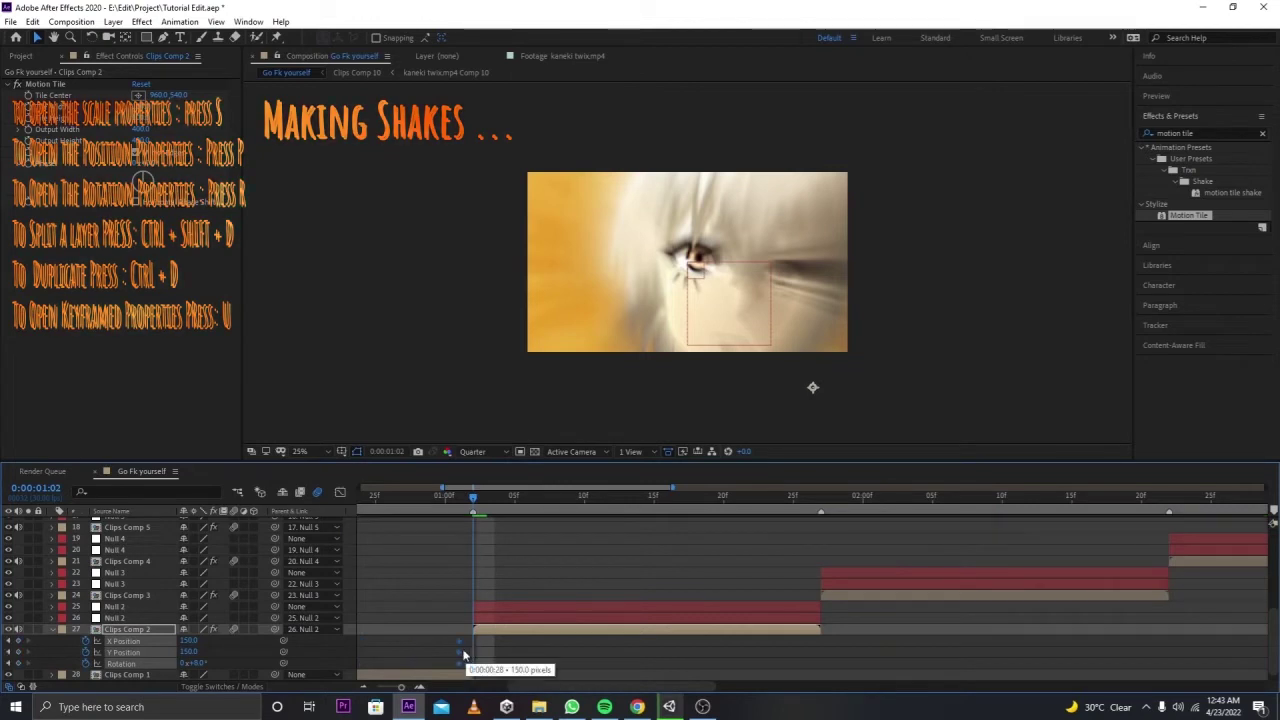
click(437, 509)
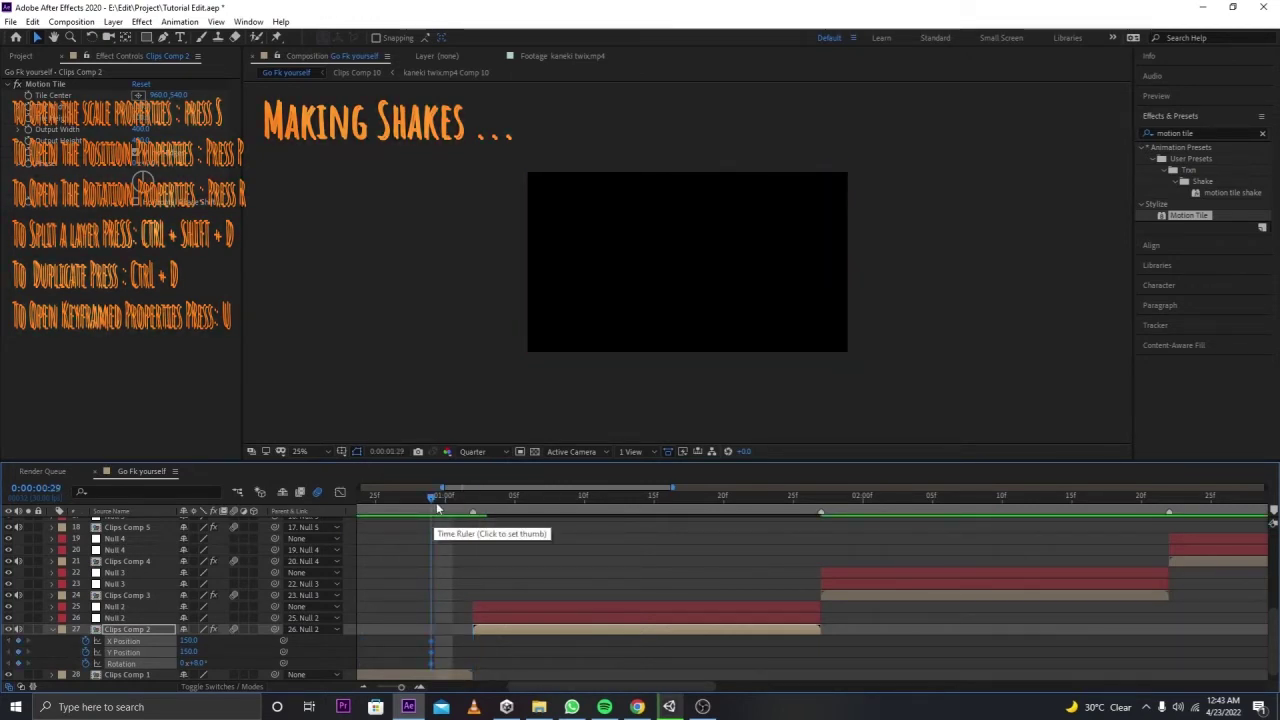
key(space)
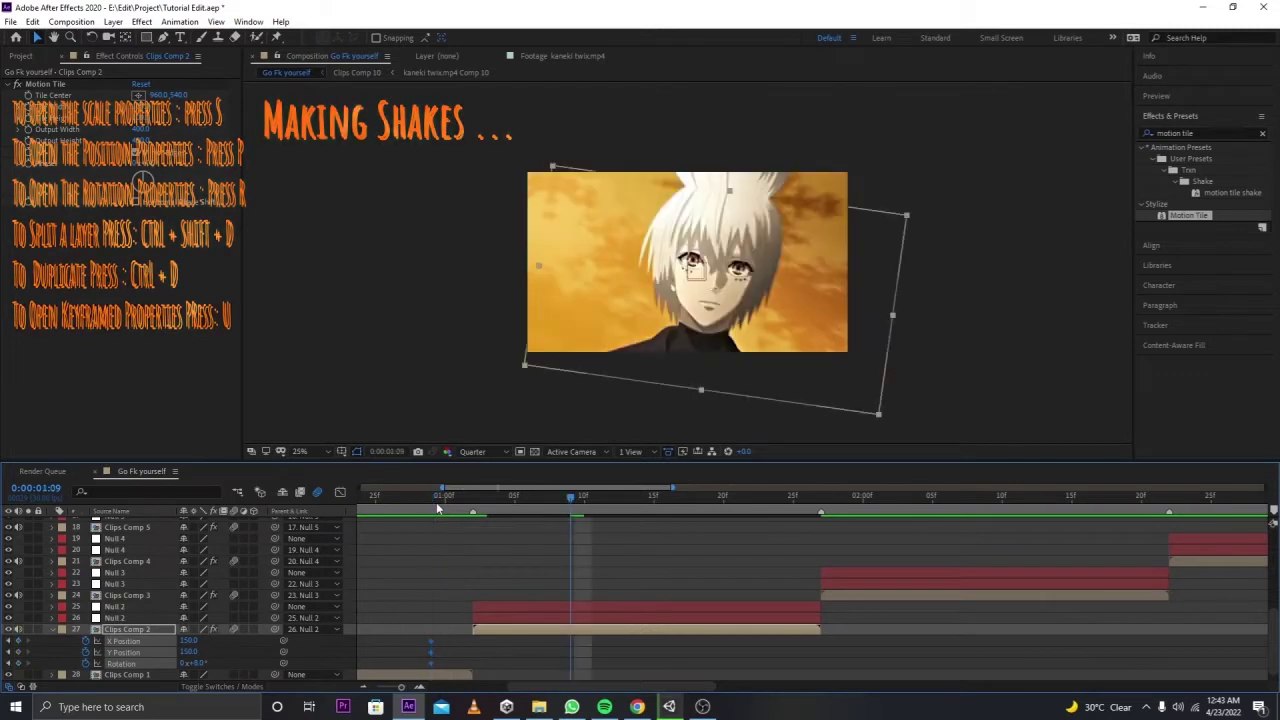
click(338, 427)
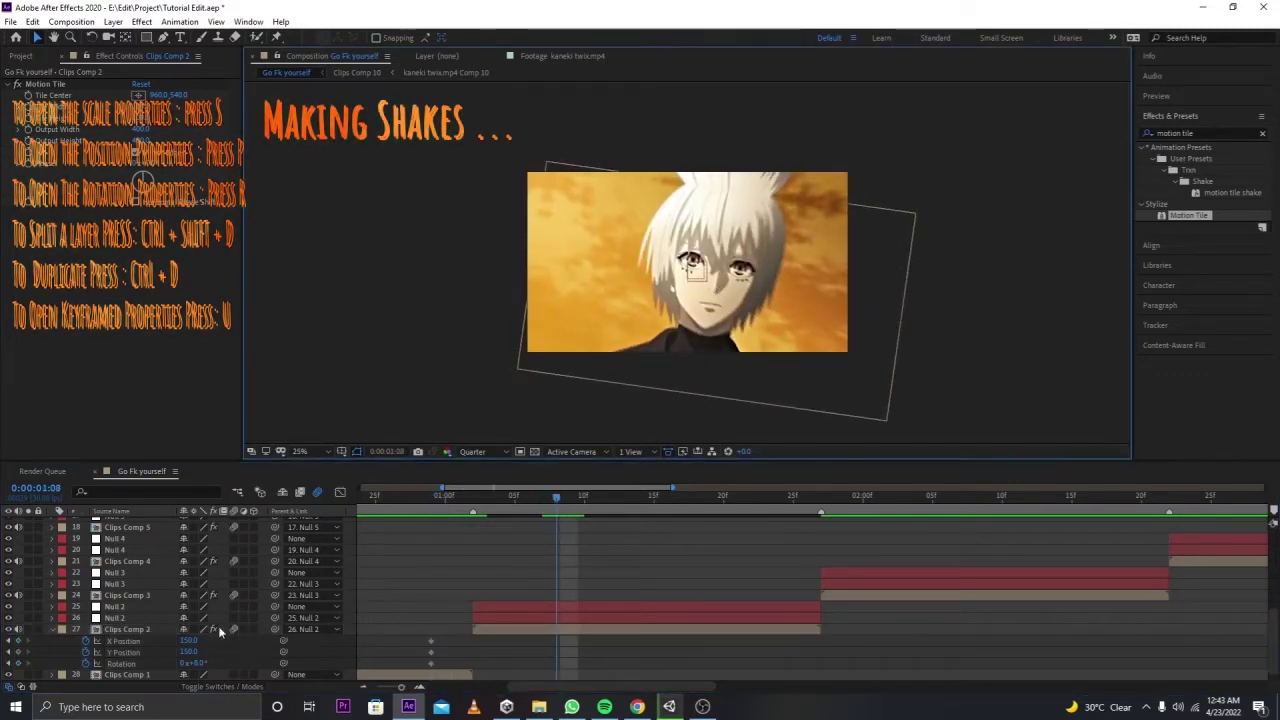
Step: At 01:08, keyframe the clip shifted left and up, tilted the other way
click(18, 647)
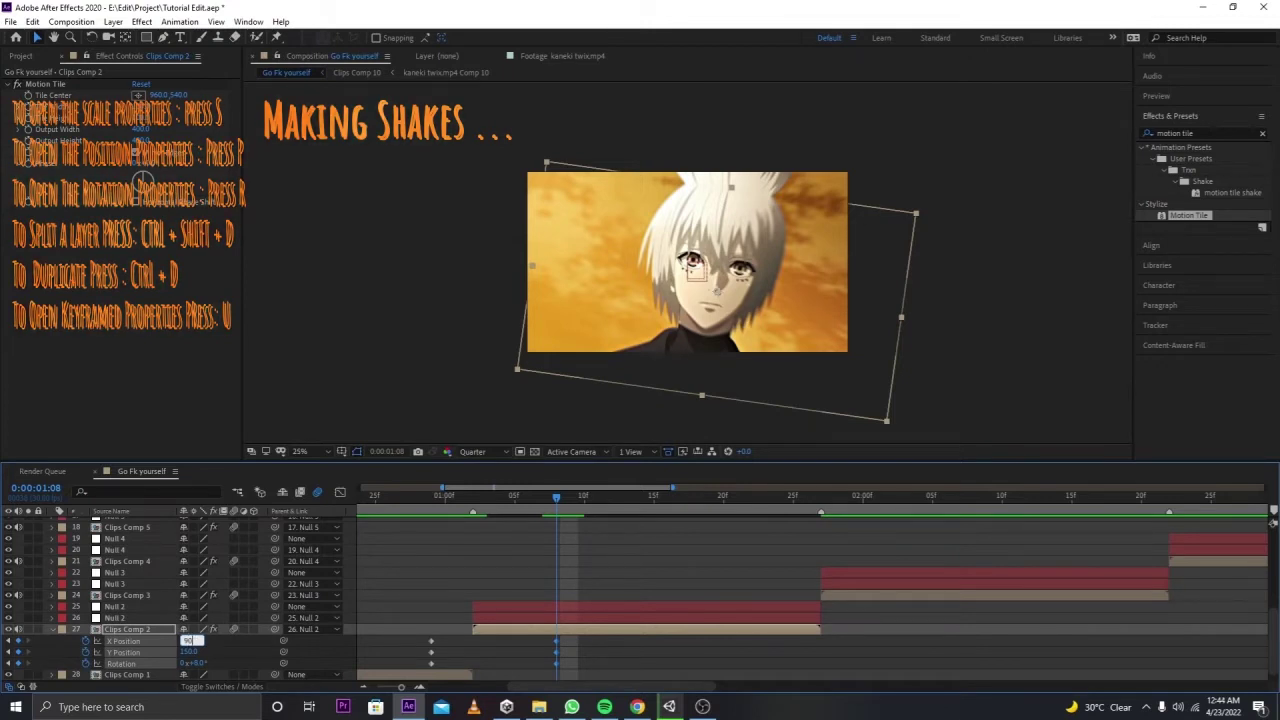
drag(188, 640, 195, 645)
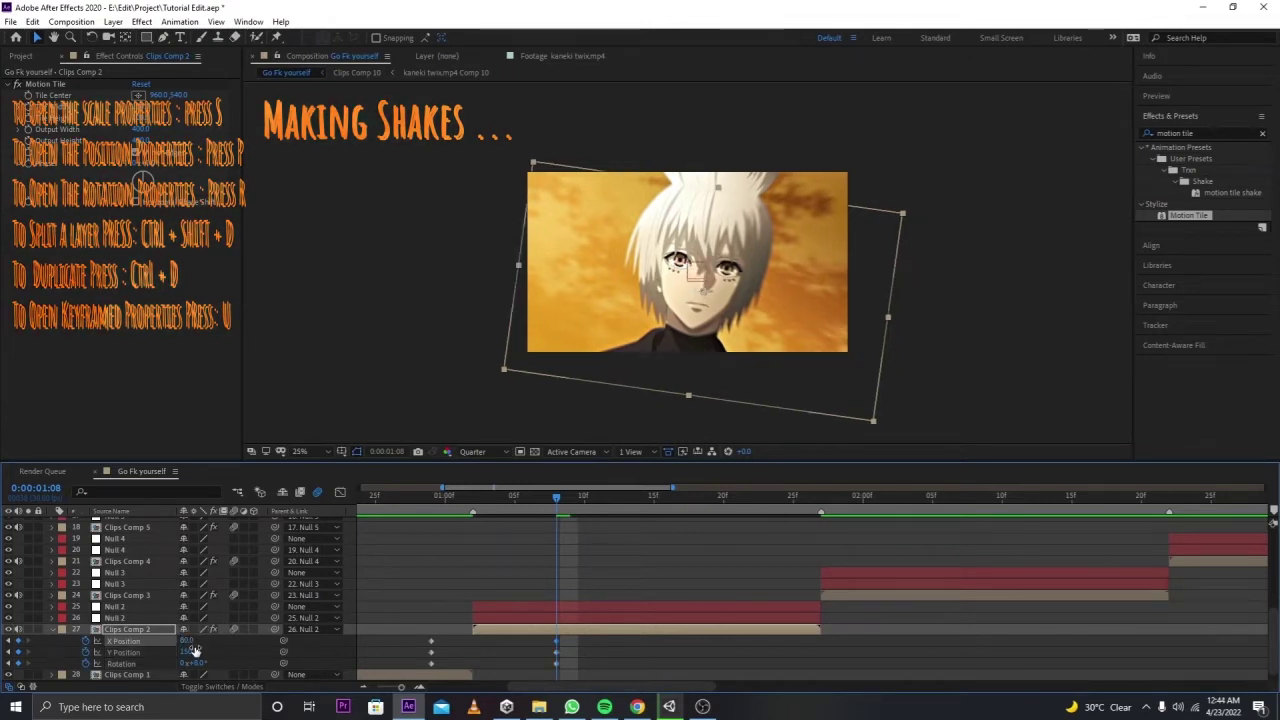
text(0)
key(Return)
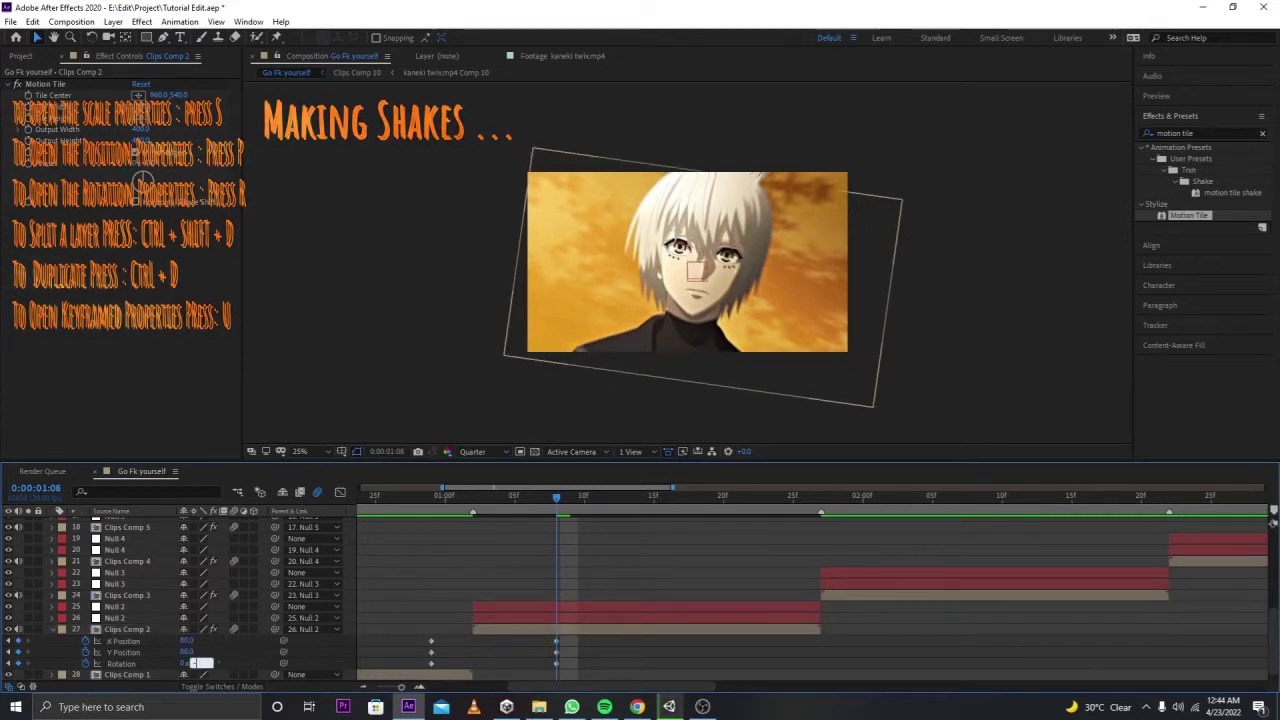
key(Return)
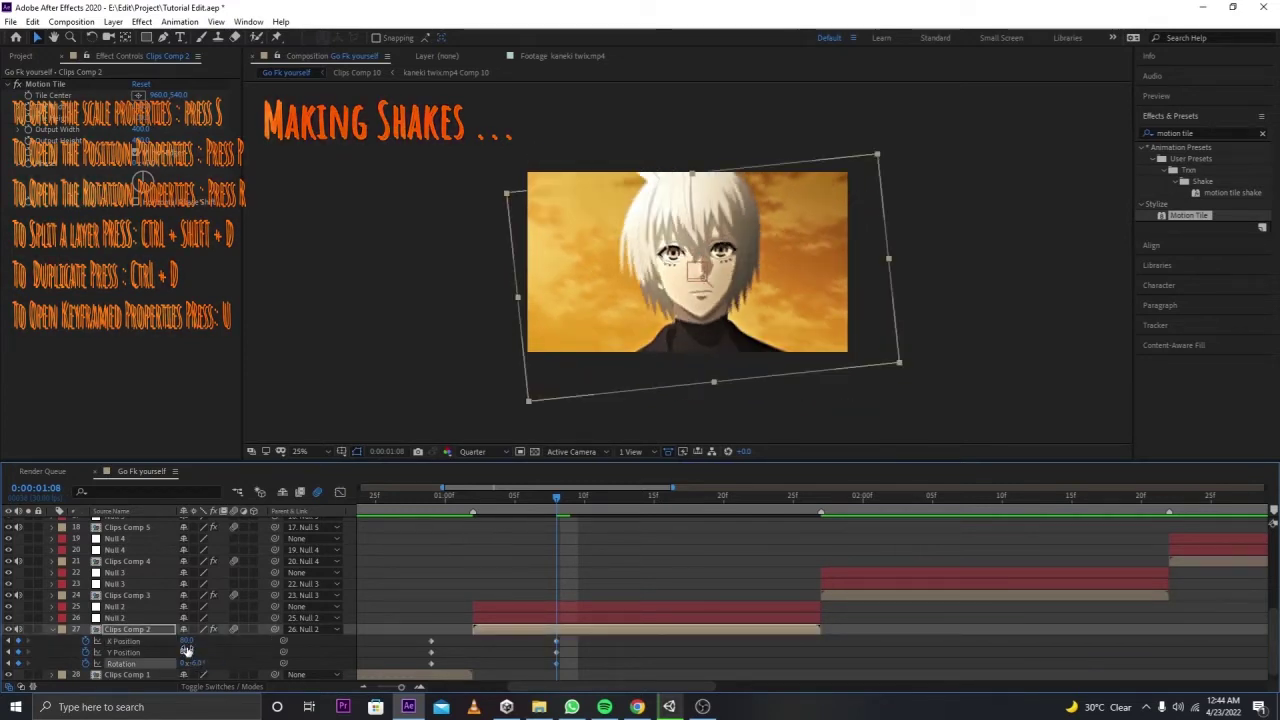
click(190, 641)
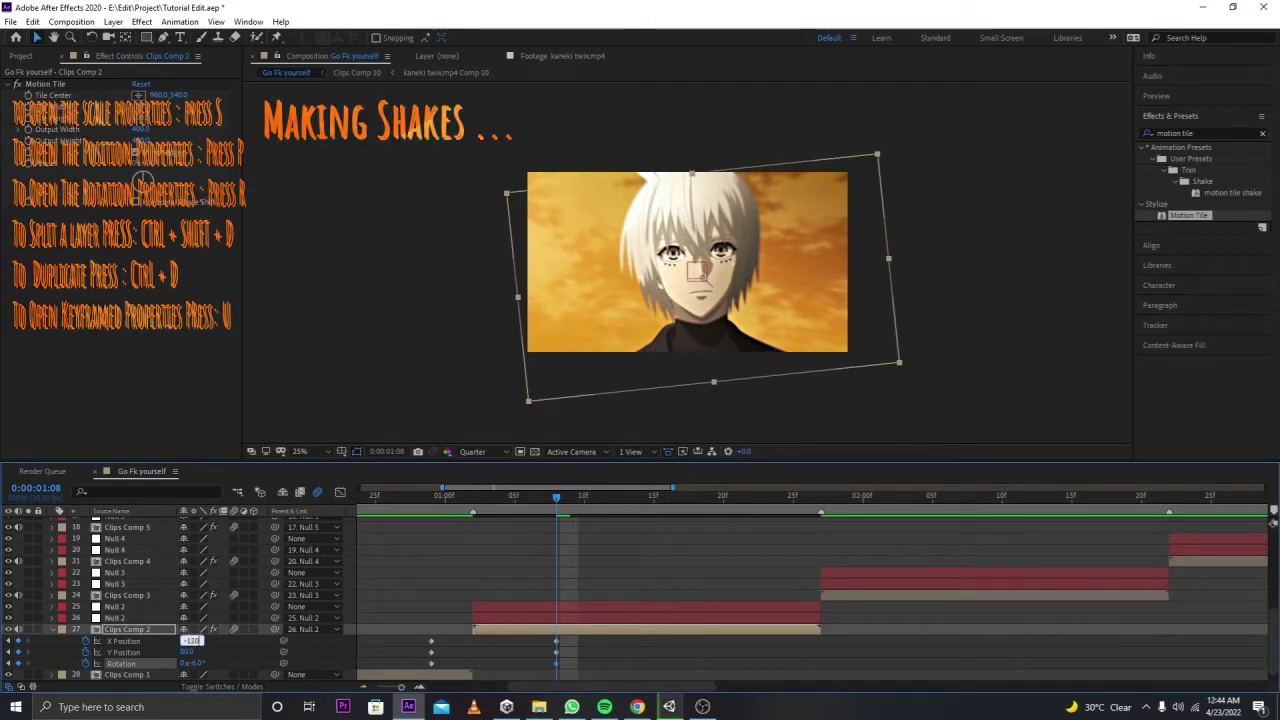
key(Return)
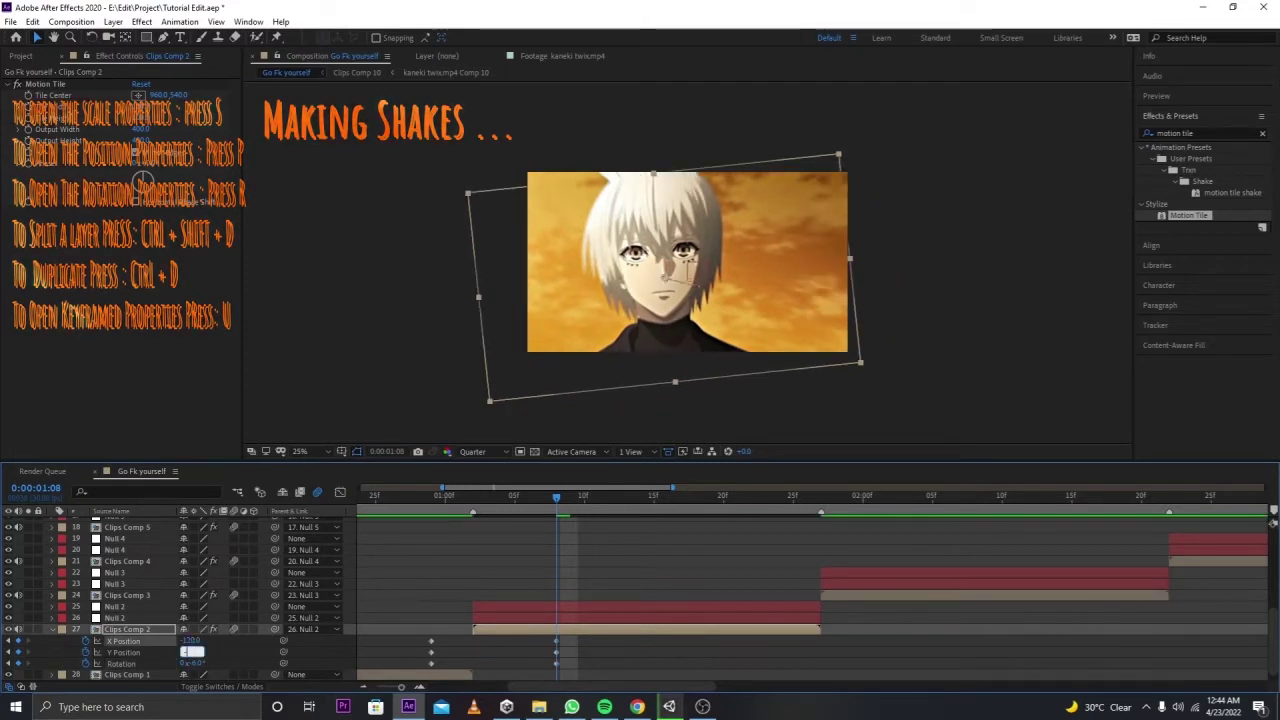
text(-120)
key(Return)
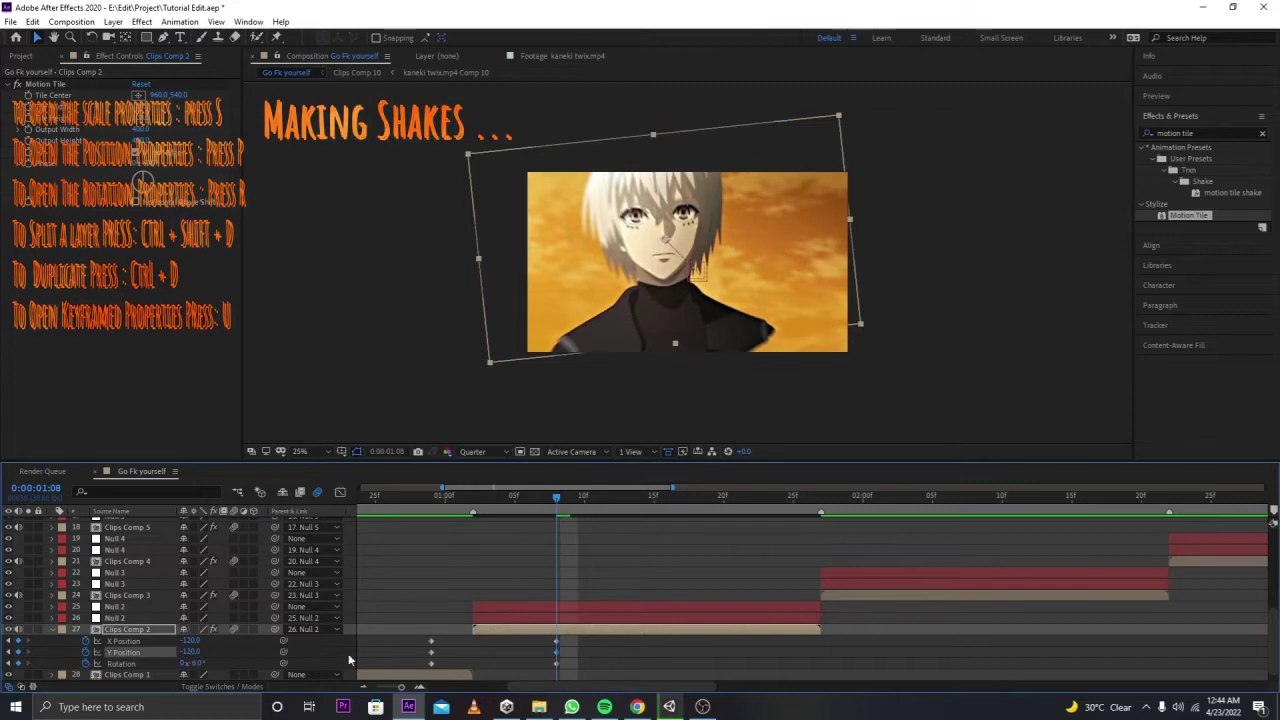
drag(569, 510, 552, 502)
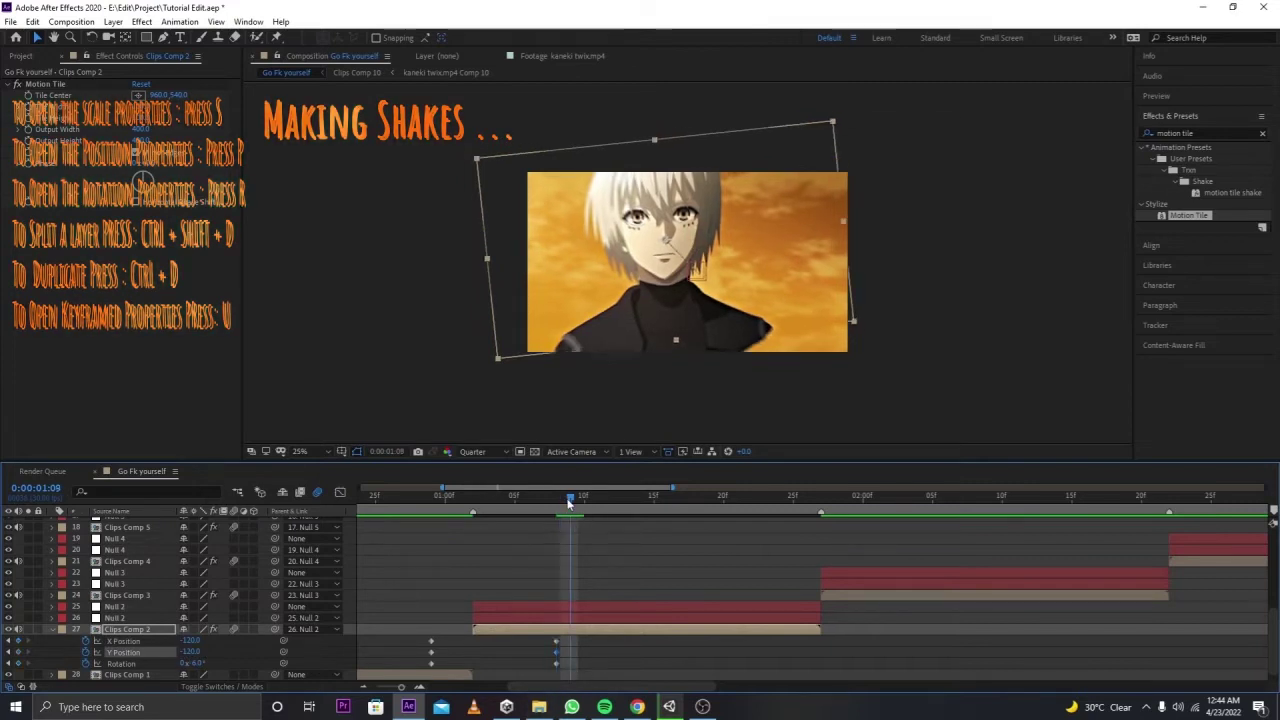
Step: At 01:17, add keyframes on X Position, Y Position and Rotation with new offsets
key(space)
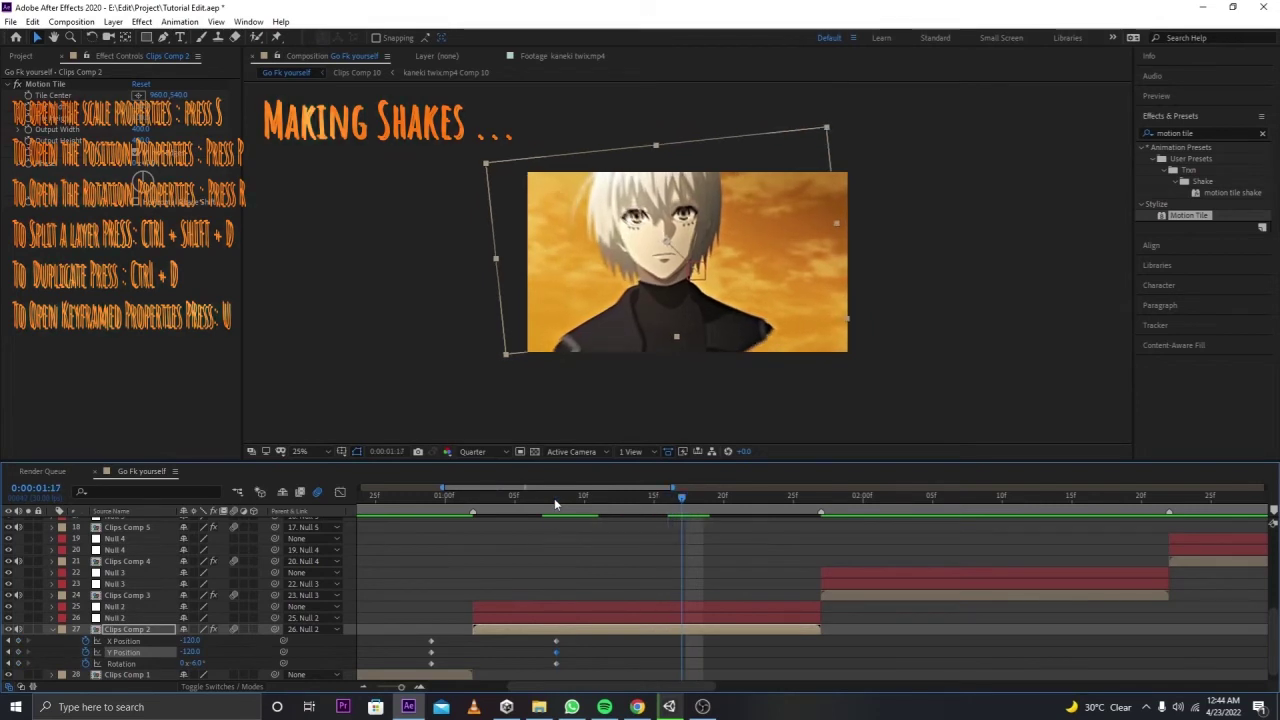
drag(25, 650, 162, 665)
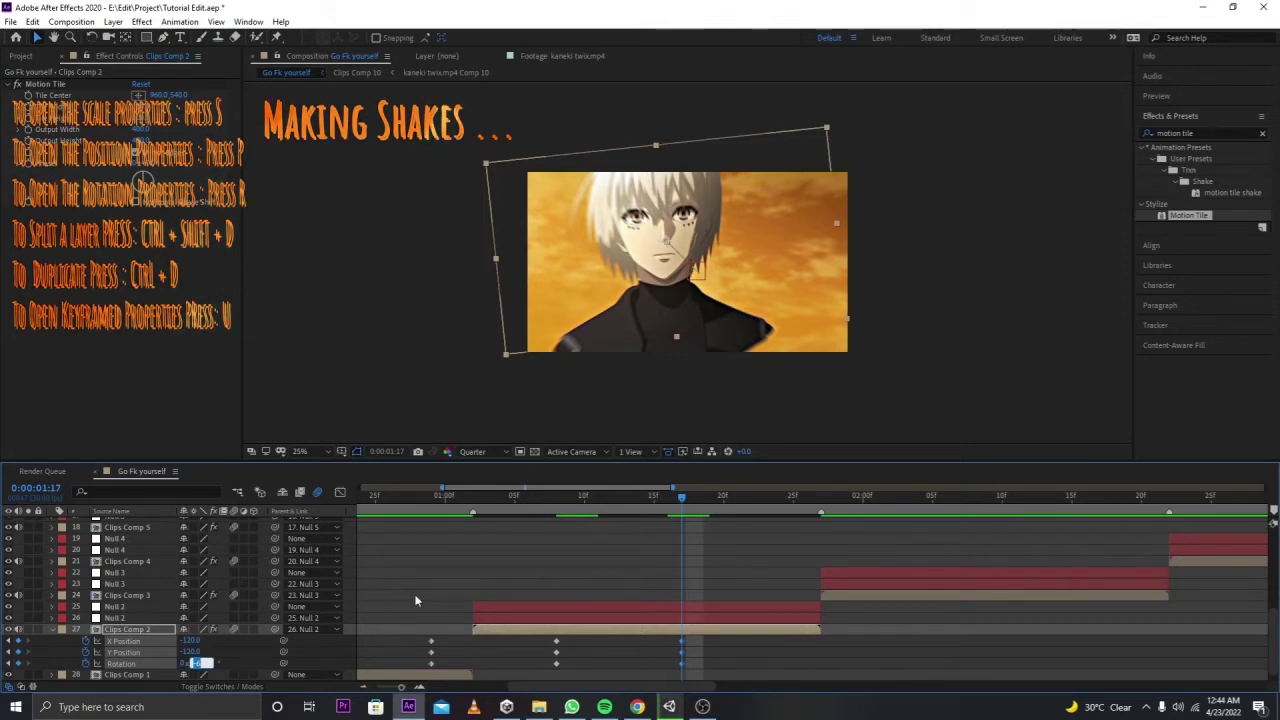
click(189, 651)
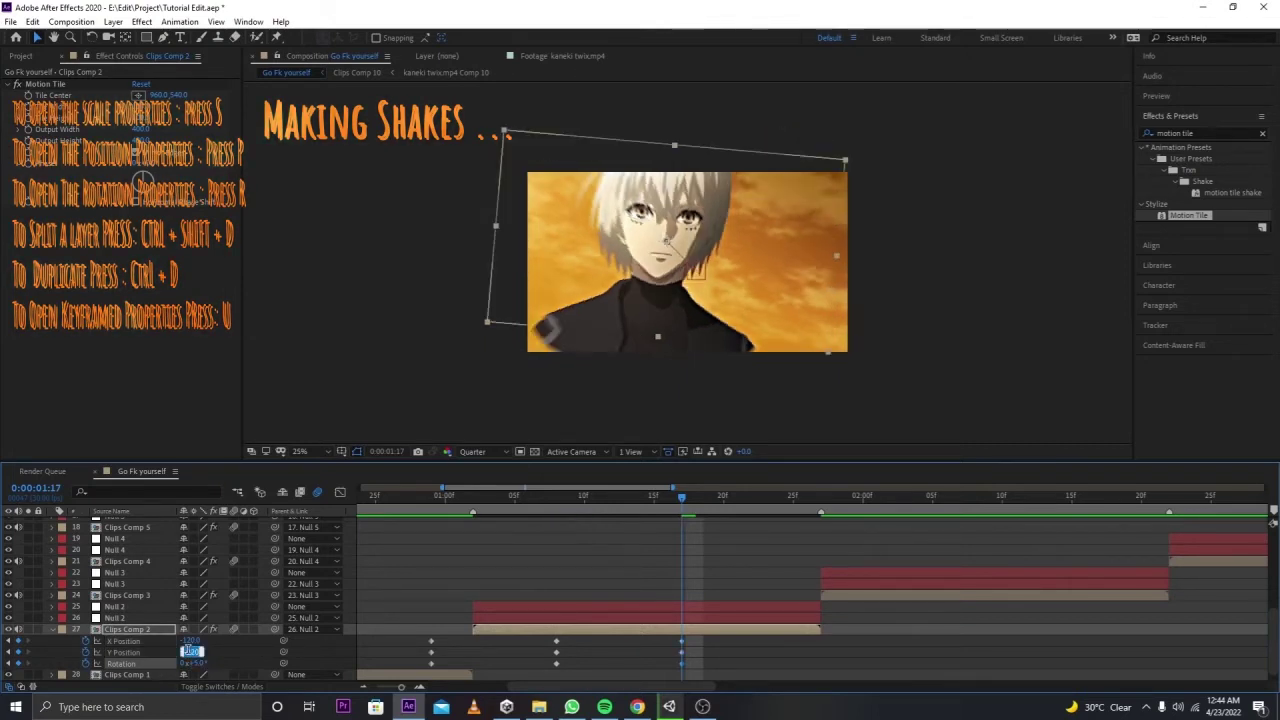
click(190, 640)
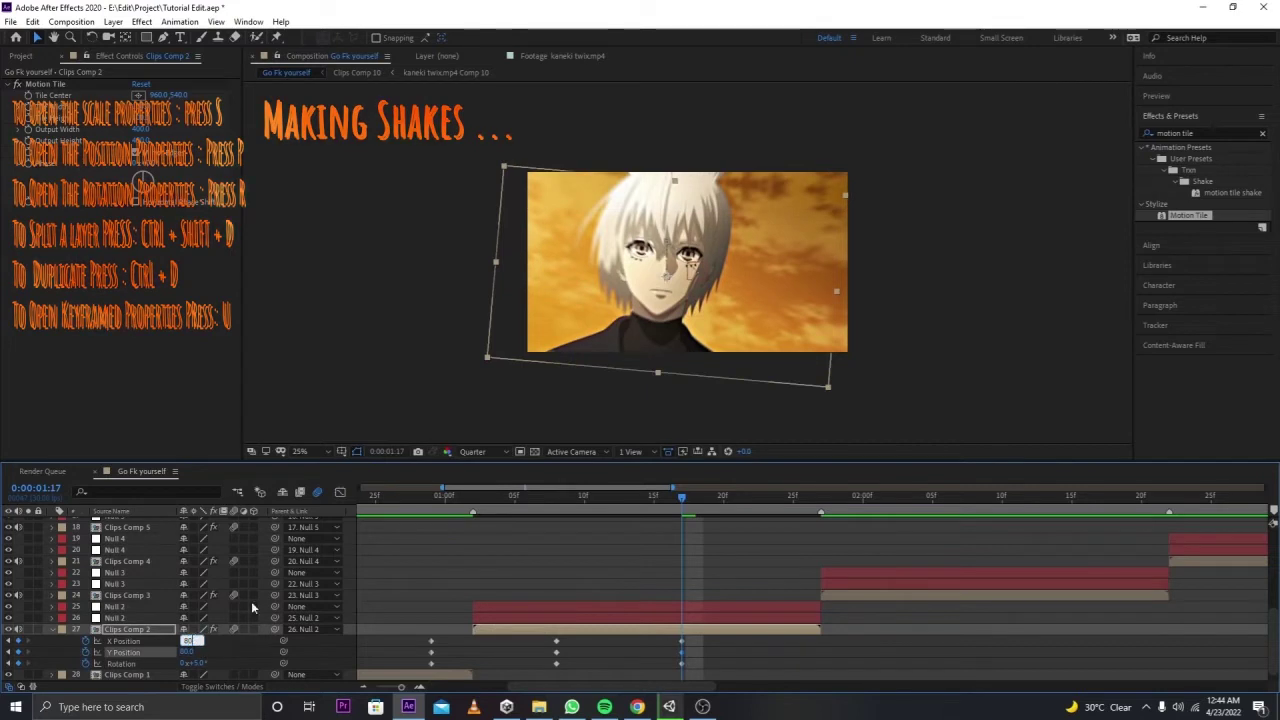
key(Return)
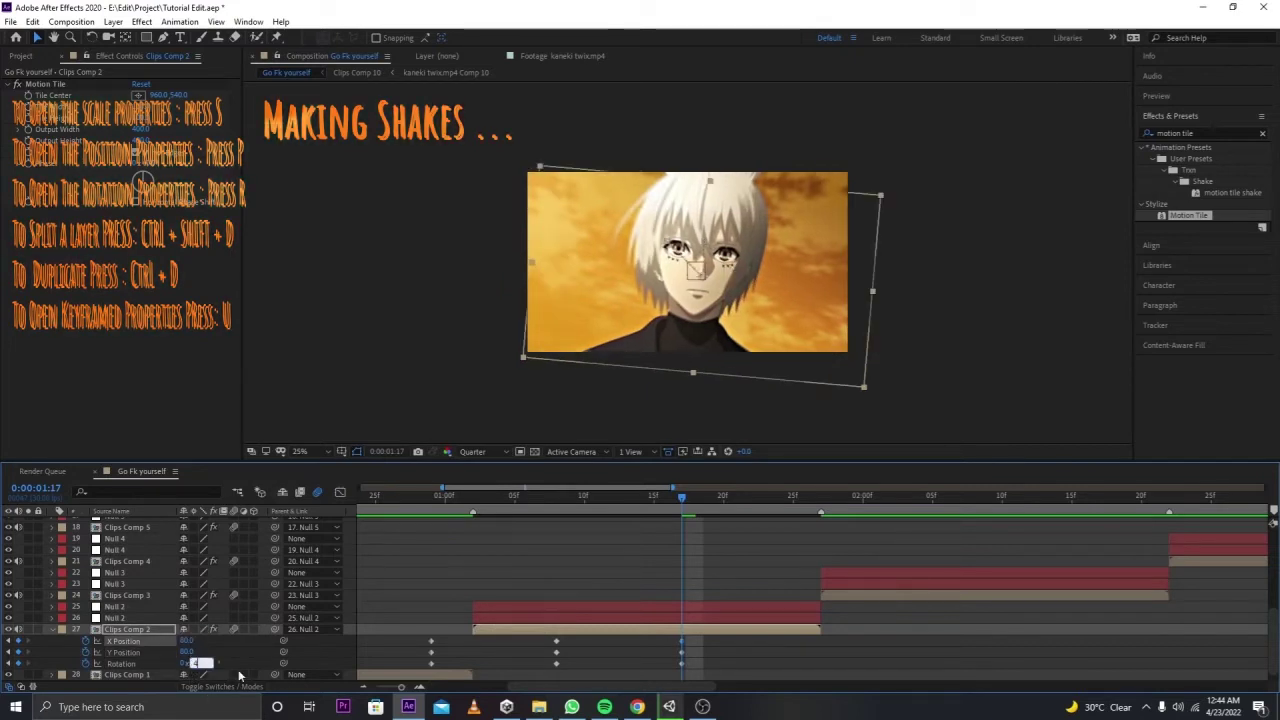
click(546, 600)
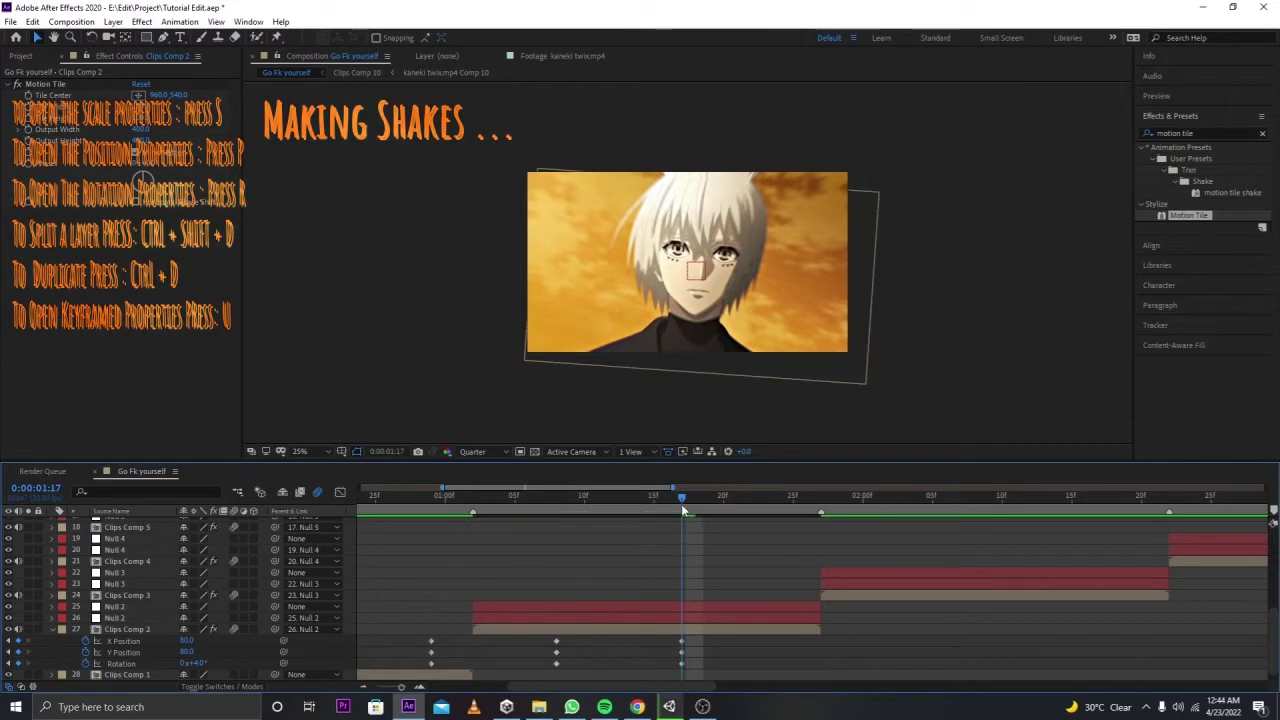
Step: At 01:26, keyframe new position offsets with Rotation at about -2 degrees
key(space)
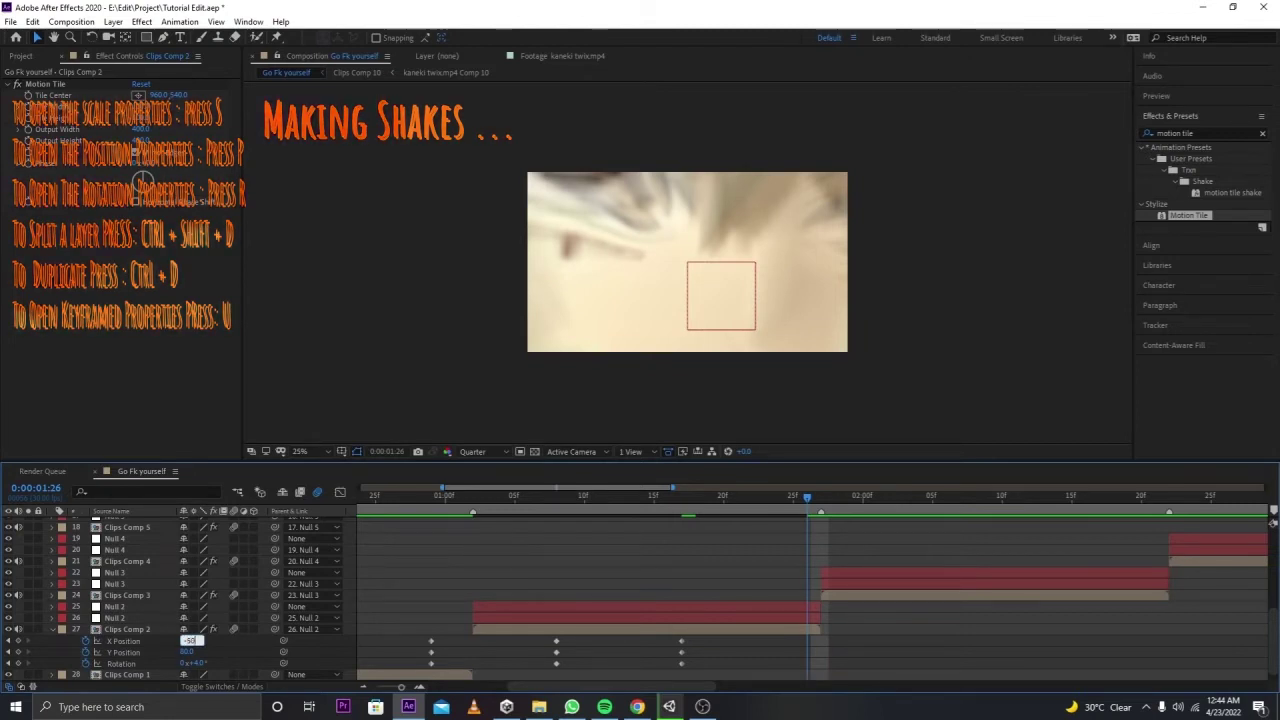
click(188, 641)
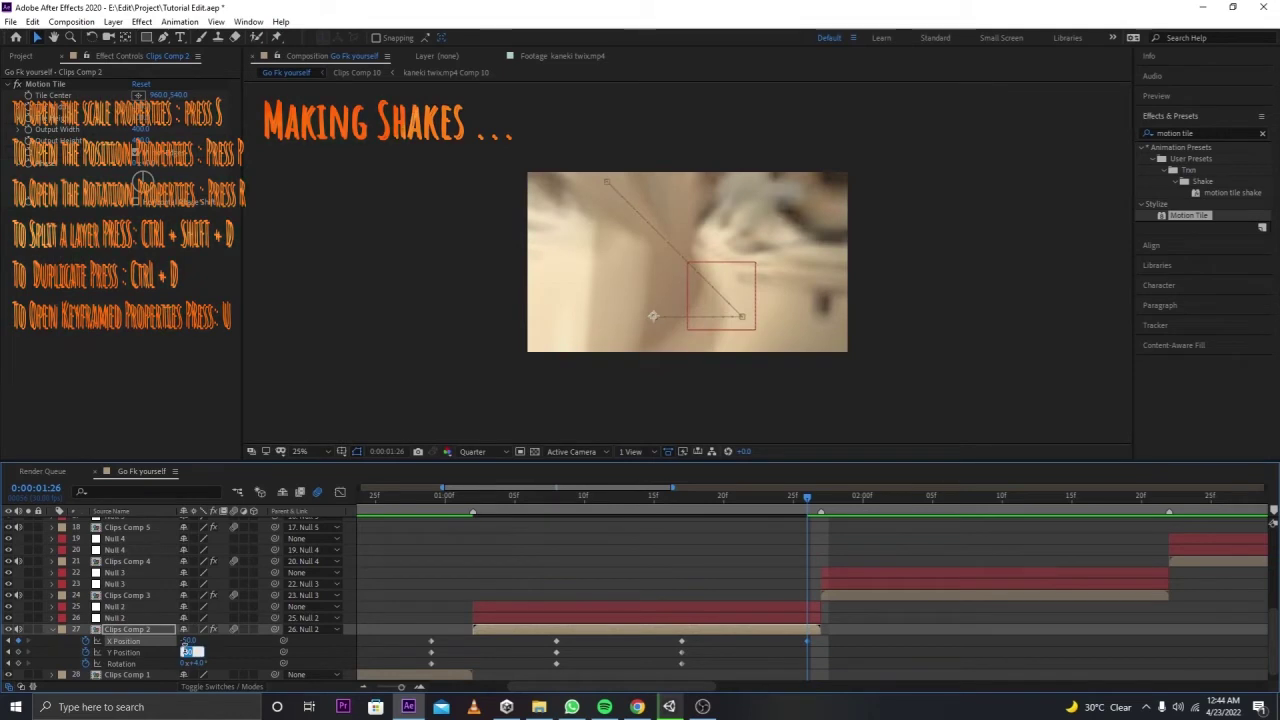
text(-50)
key(Return)
click(201, 666)
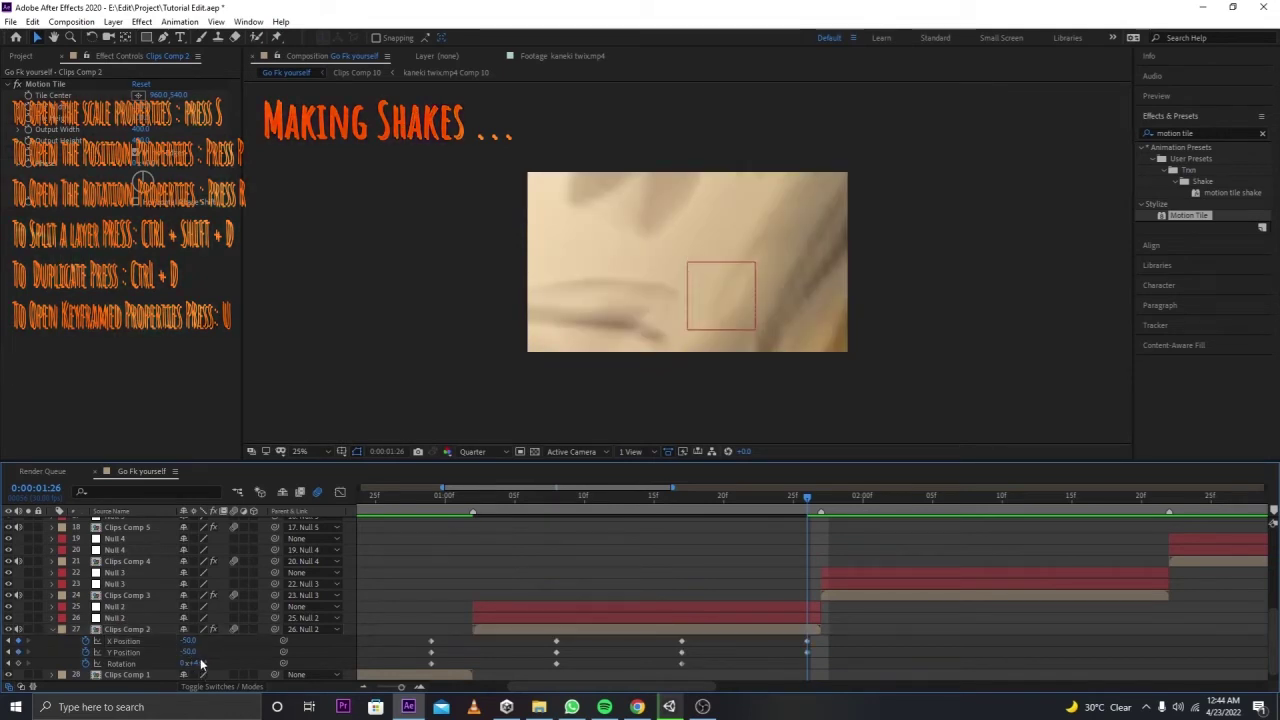
key(Return)
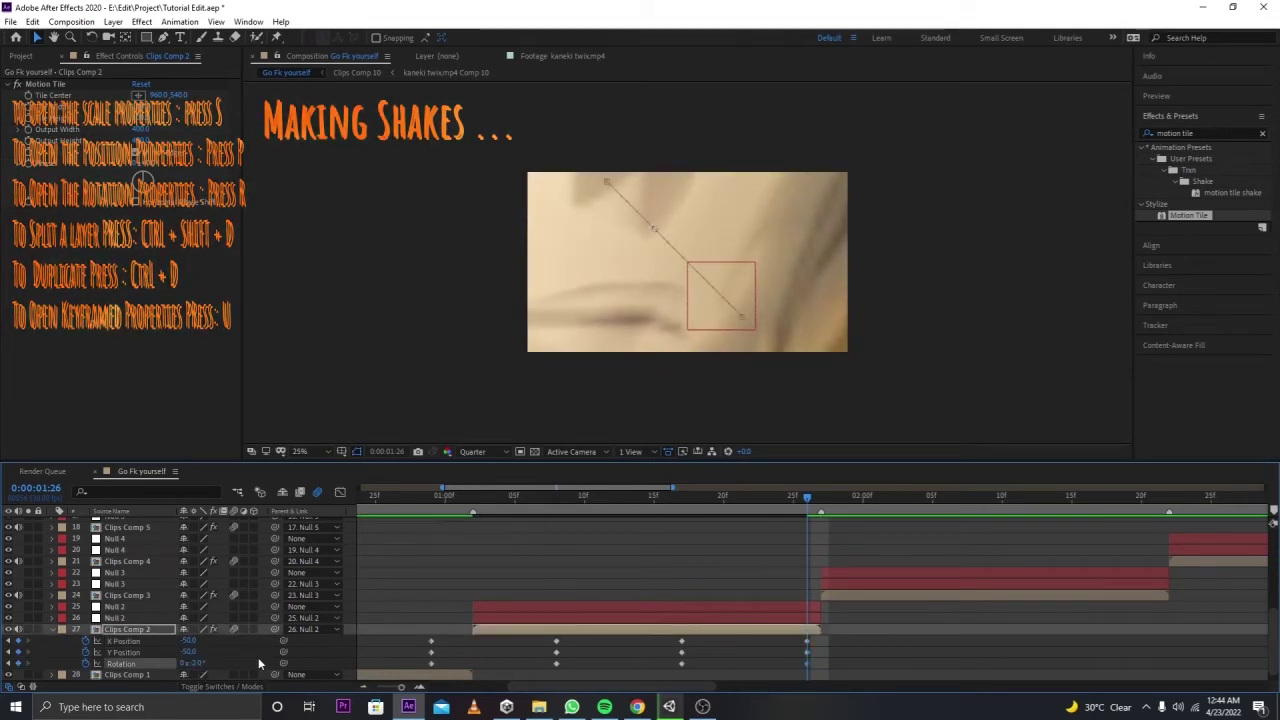
Step: At 02:05, add final keyframes with Rotation at 0 and Y Position 20, then replay
key(space)
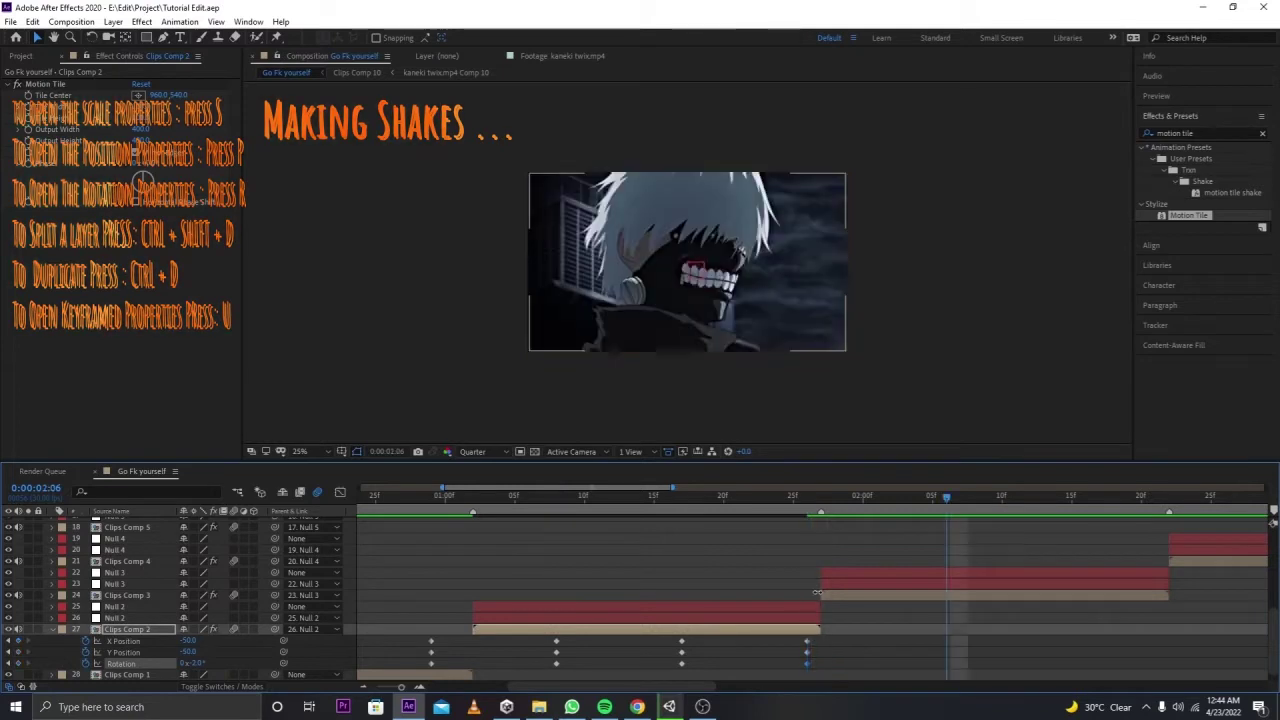
click(18, 663)
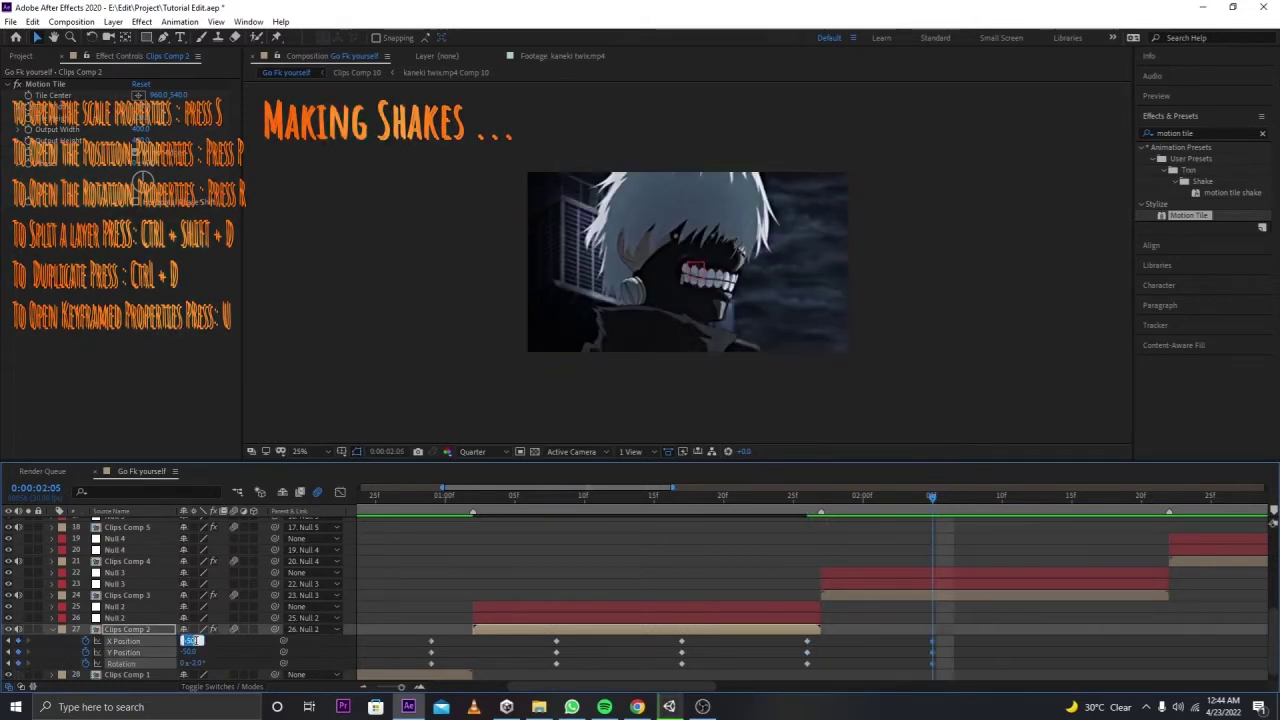
click(189, 652)
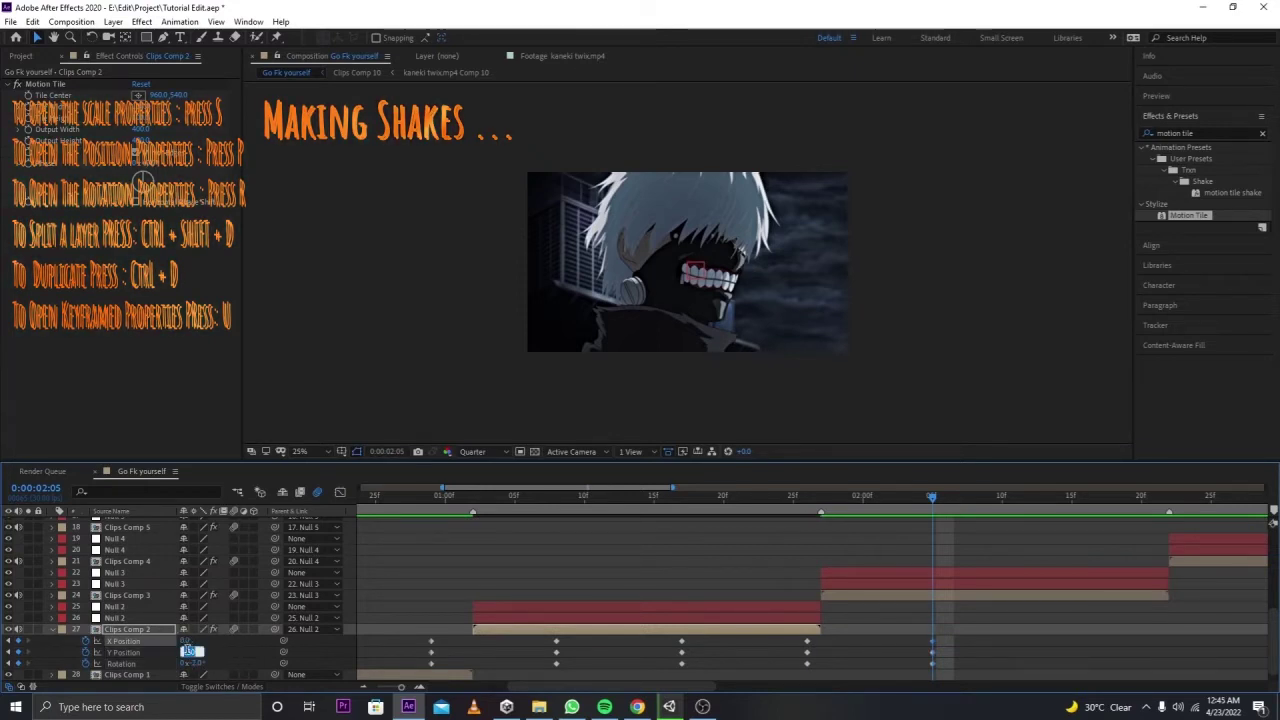
text(0)
key(Tab)
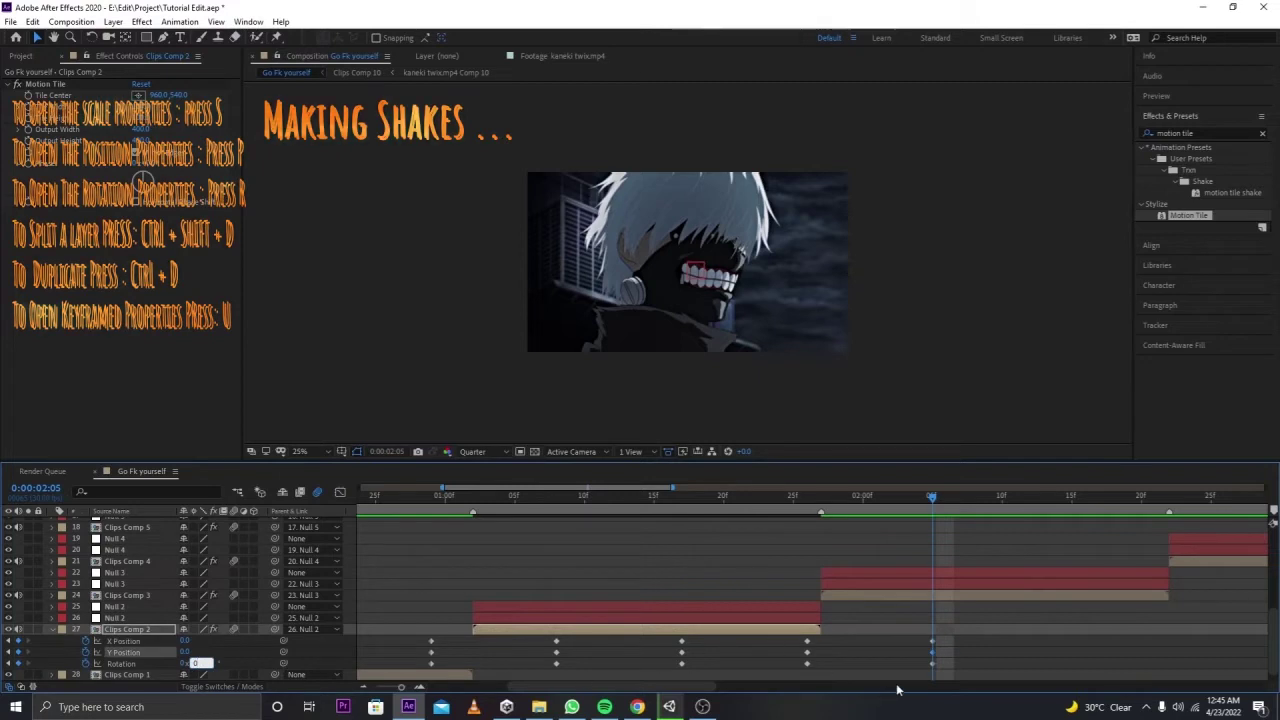
key(Tab)
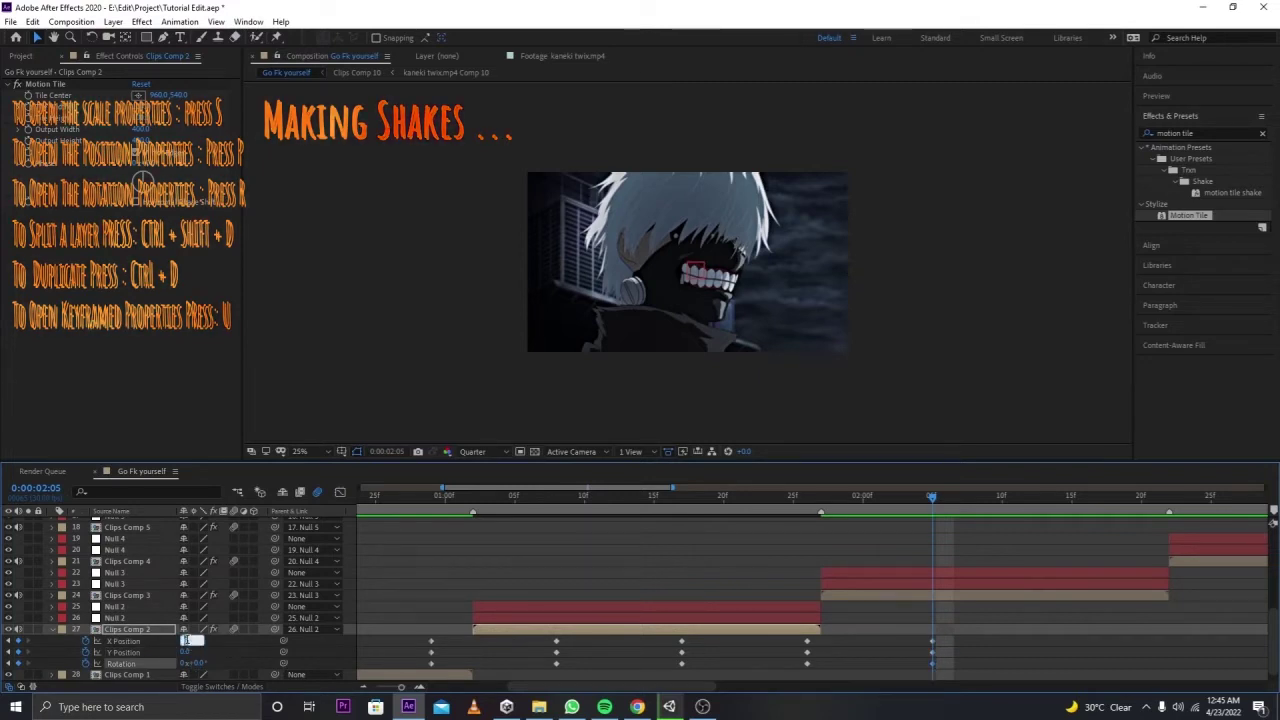
key(Tab)
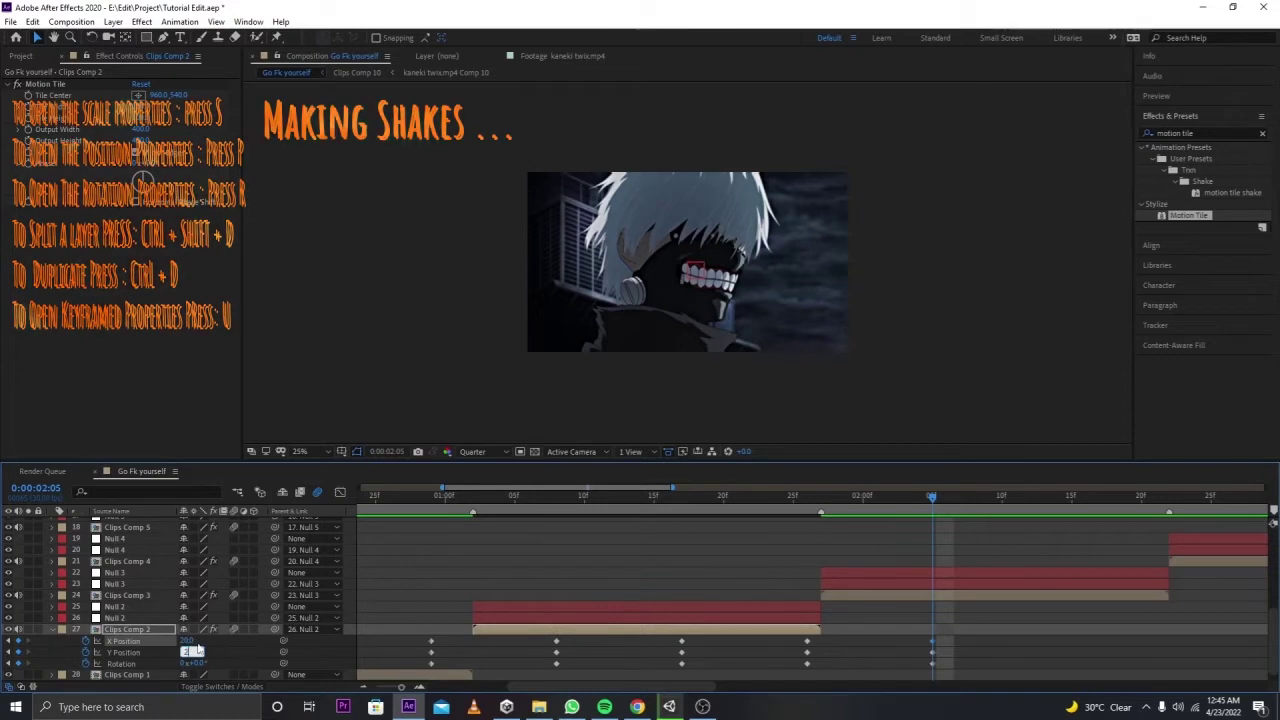
text(20)
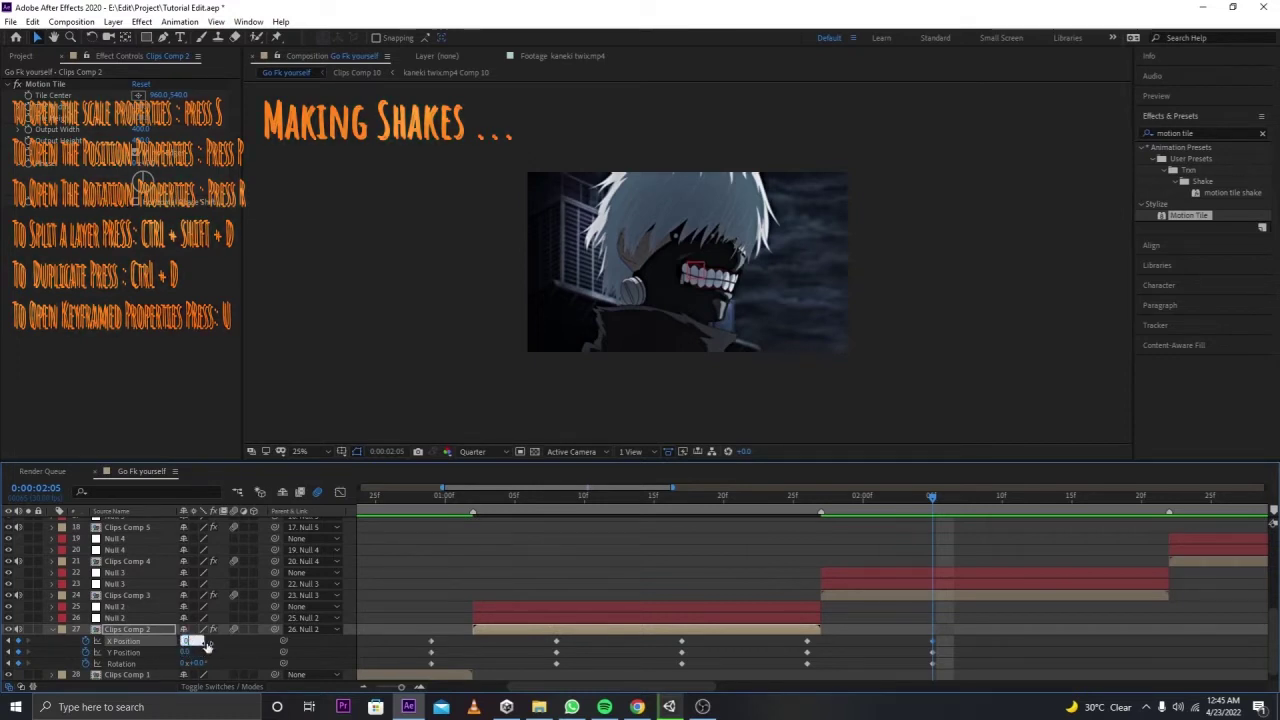
click(418, 497)
Step: Preview the shake, then nudge the first Rotation keyframe slightly earlier
key(space)
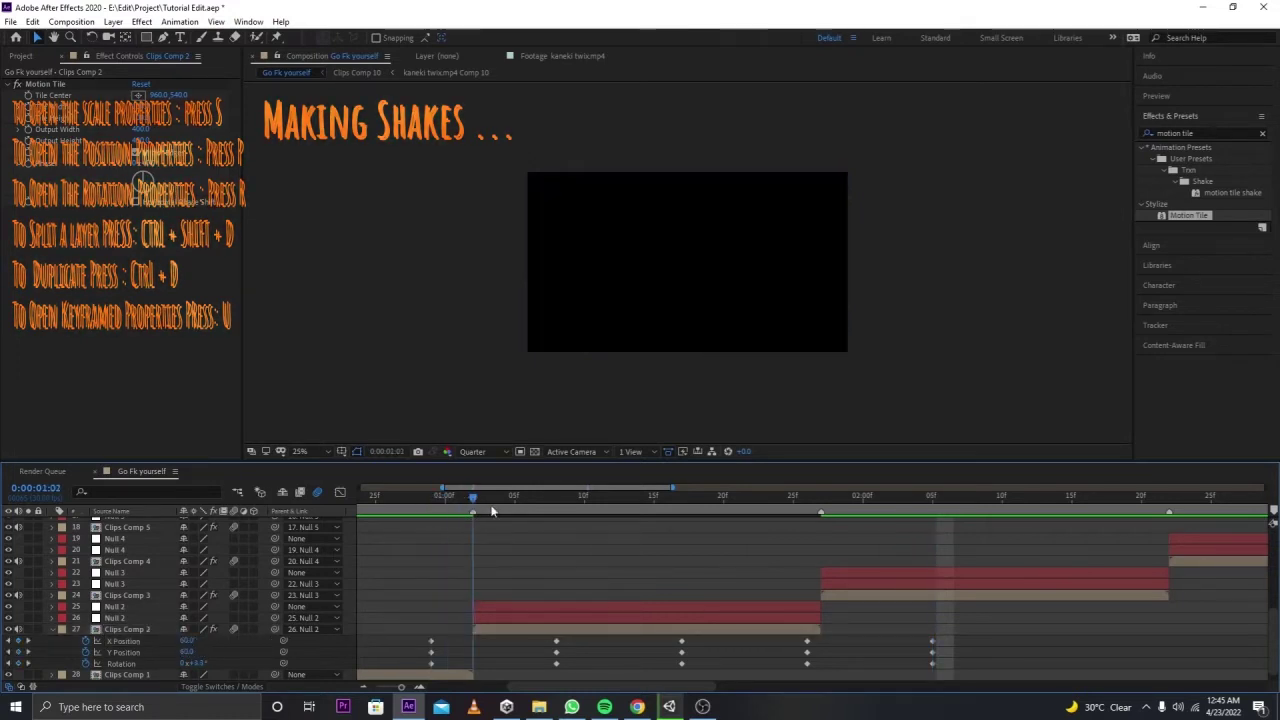
key(space)
click(501, 630)
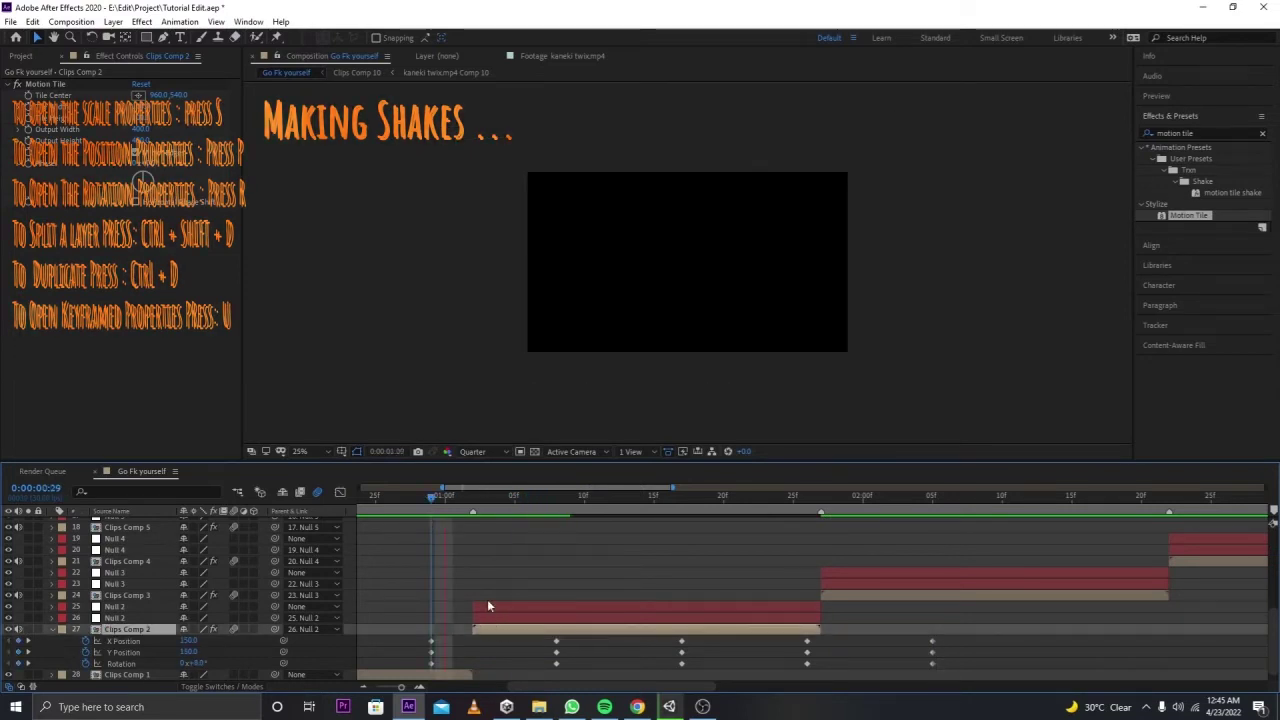
key(space)
key(space)
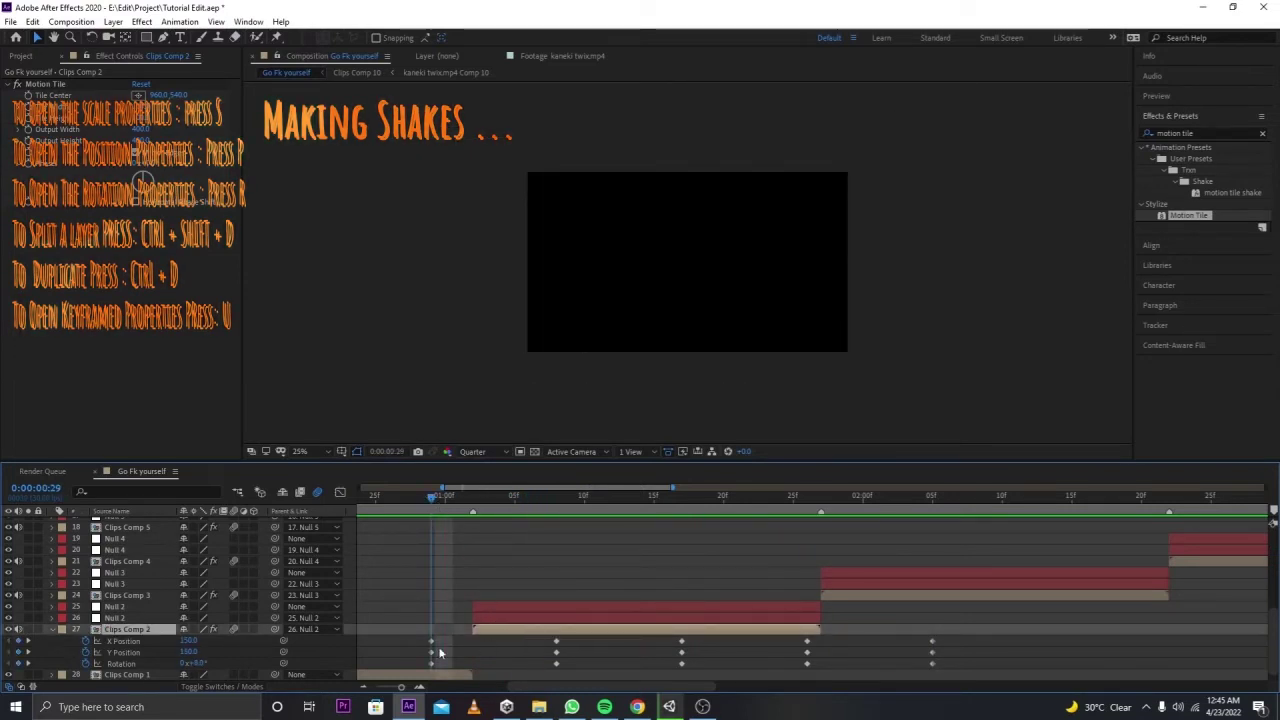
drag(418, 638, 958, 663)
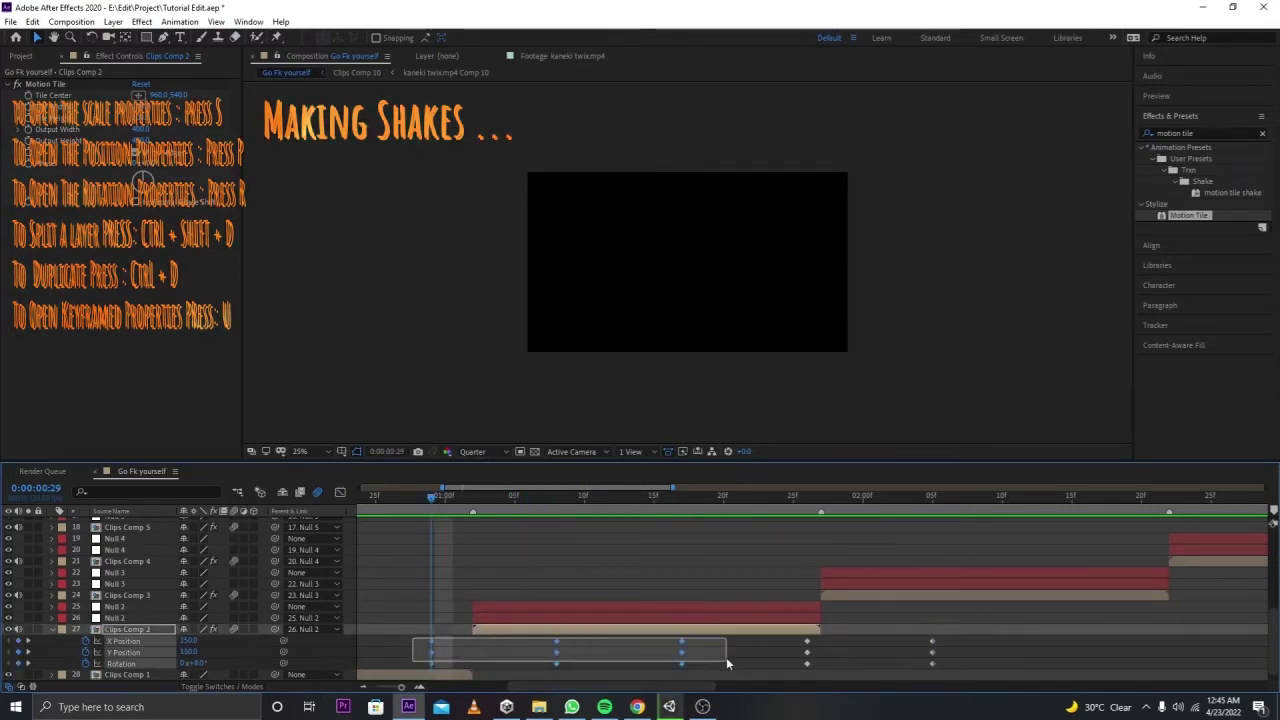
click(958, 655)
click(432, 653)
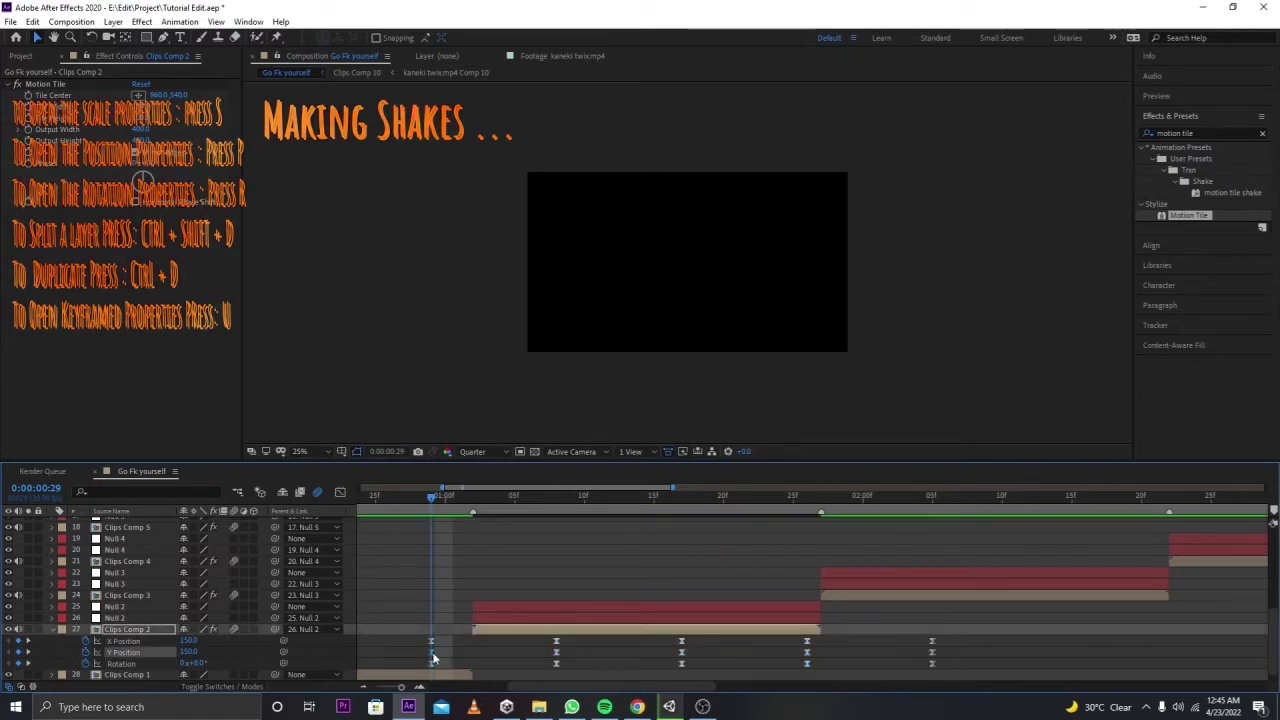
drag(432, 662, 422, 667)
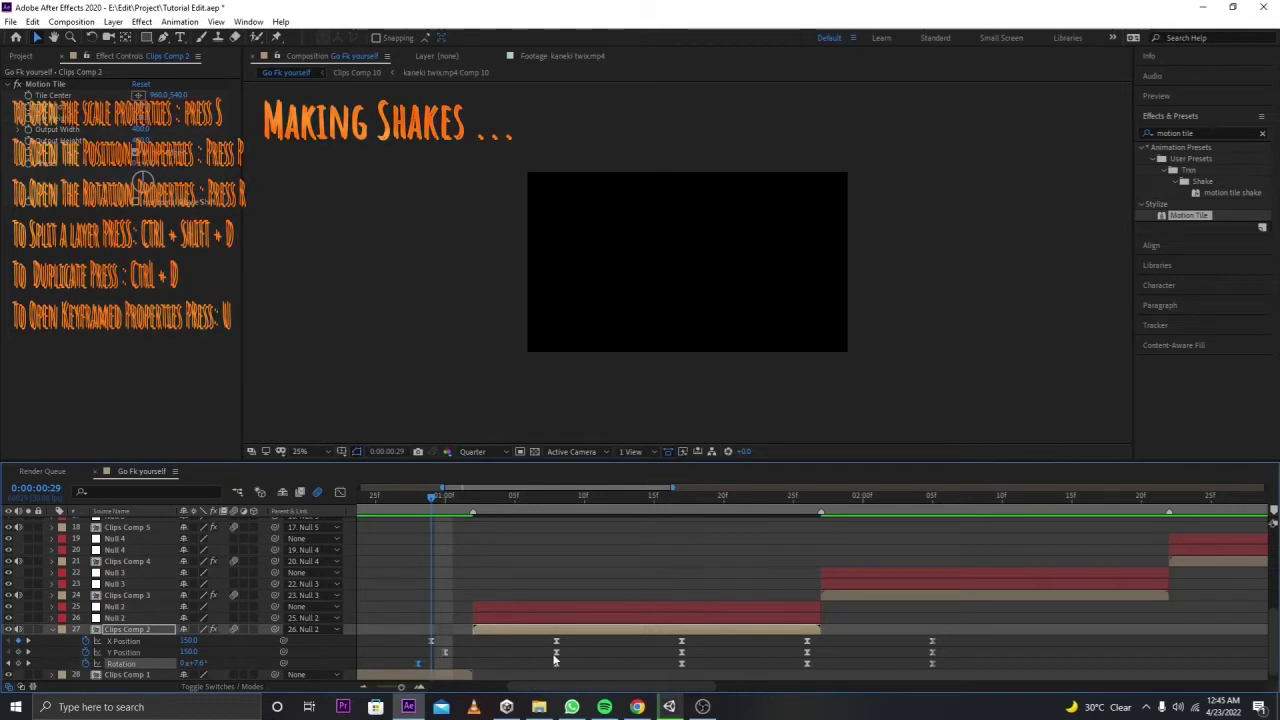
Step: Shift the second through last Y Position keyframes one frame later
click(556, 659)
mouse_move(556, 654)
mouse_down()
mouse_move(568, 656)
mouse_move(548, 665)
mouse_up()
mouse_move(680, 655)
mouse_down()
mouse_move(694, 656)
mouse_move(666, 665)
mouse_up()
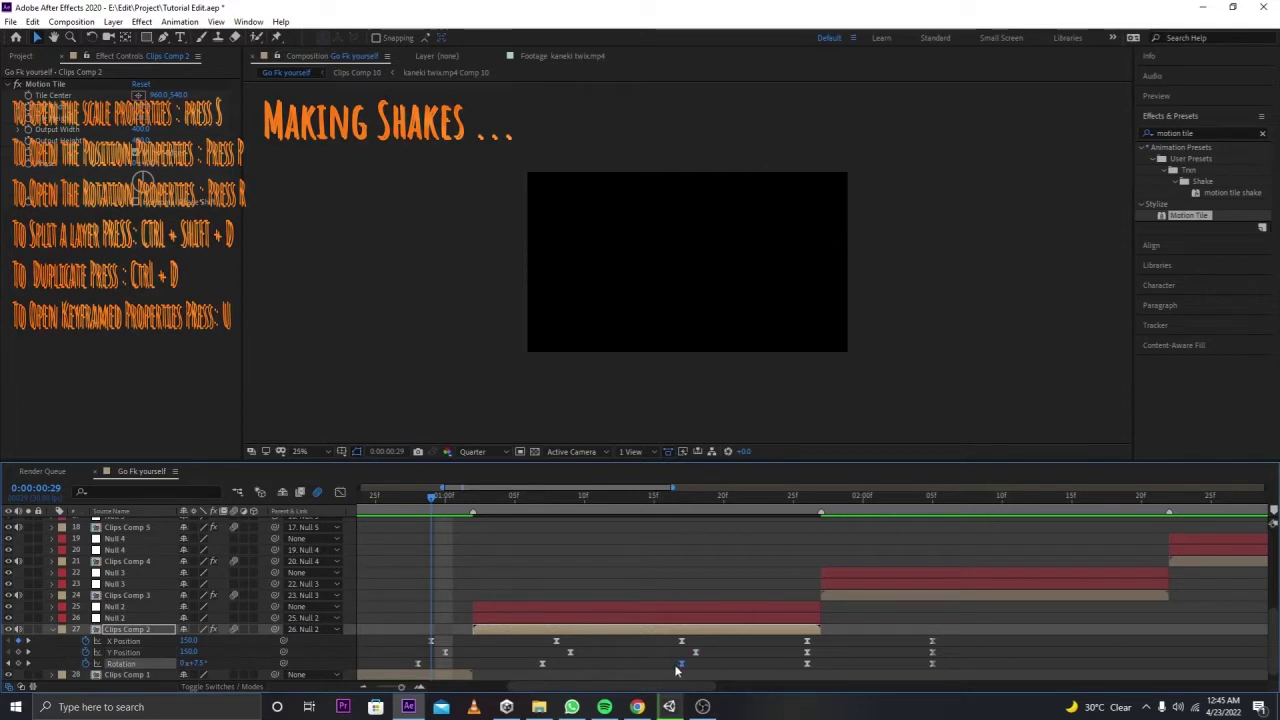
mouse_move(808, 655)
mouse_down()
mouse_move(821, 656)
mouse_move(794, 665)
mouse_up()
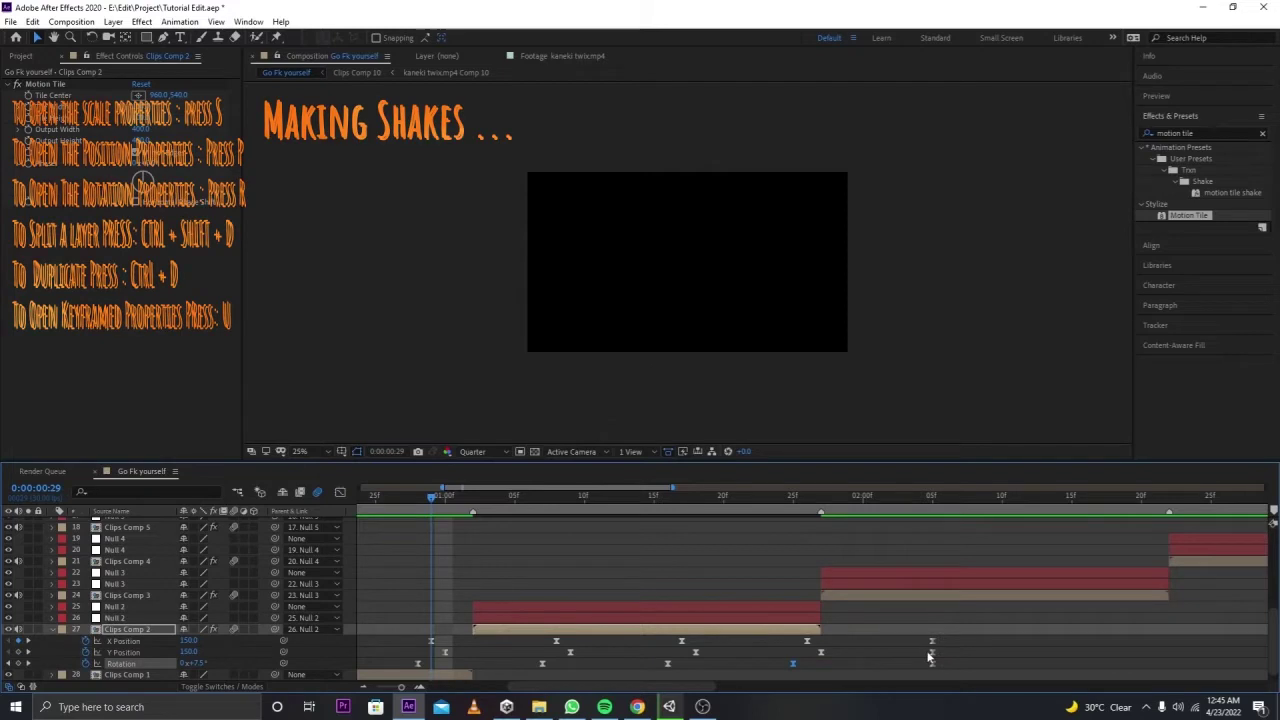
drag(928, 657, 922, 665)
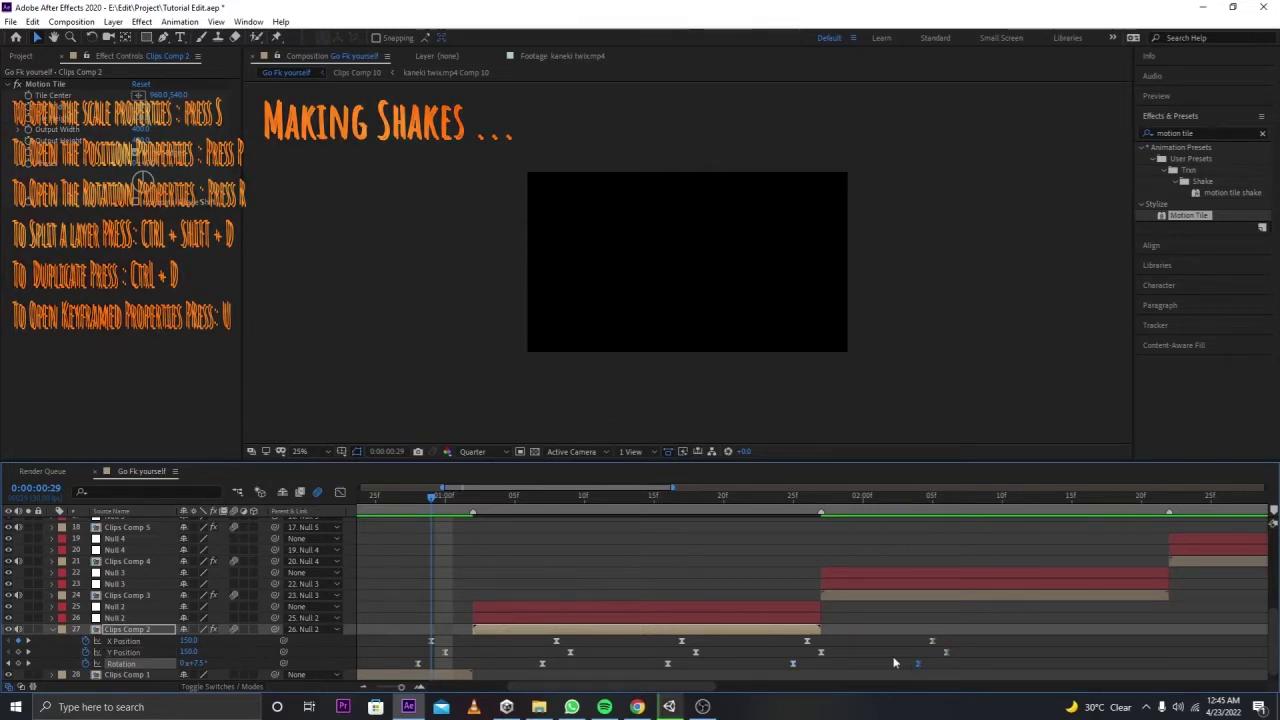
Step: Scrub through the staggered shake, select all its keyframes and return to the clip's start
scroll(470, 533, left, 2)
click(458, 511)
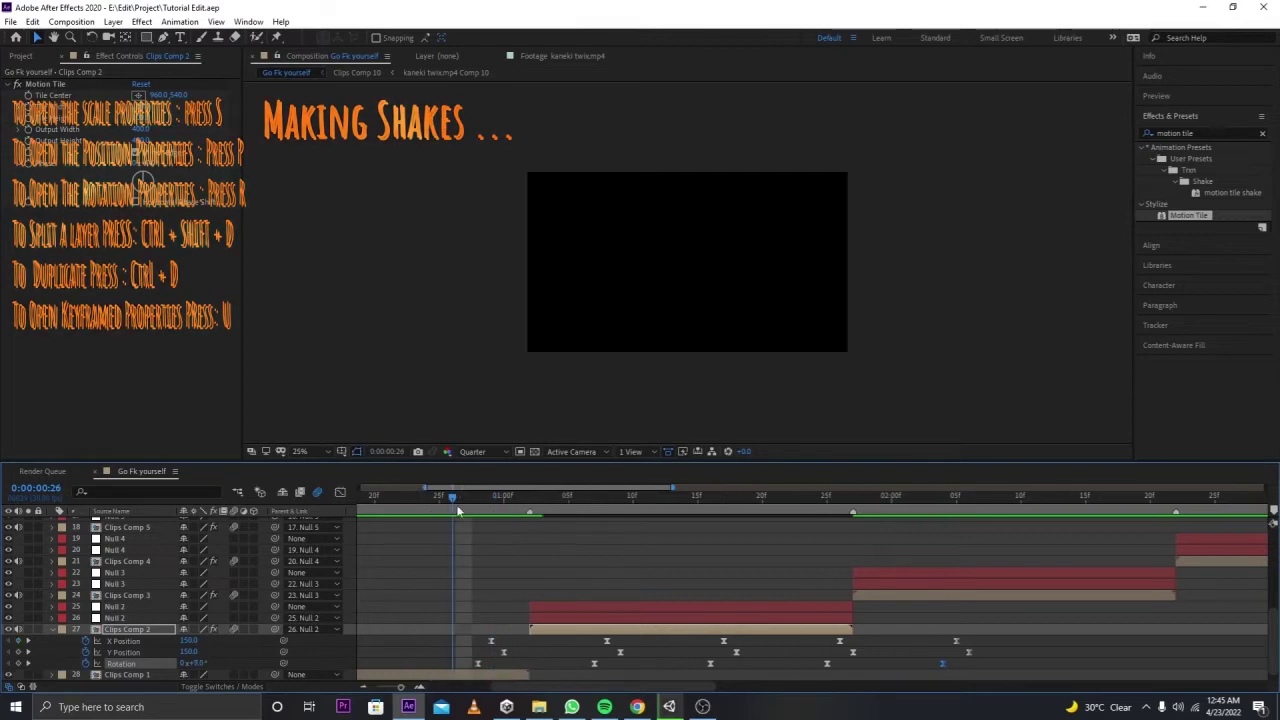
drag(458, 511, 865, 518)
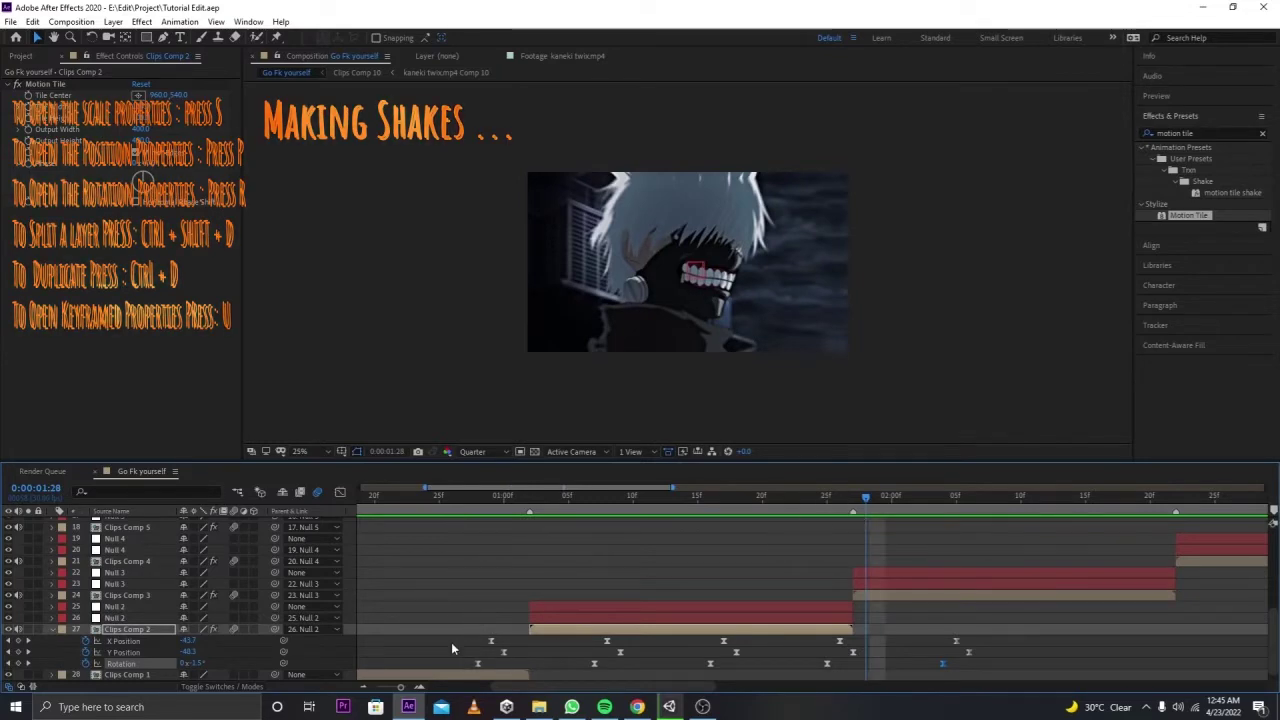
drag(452, 649, 865, 624)
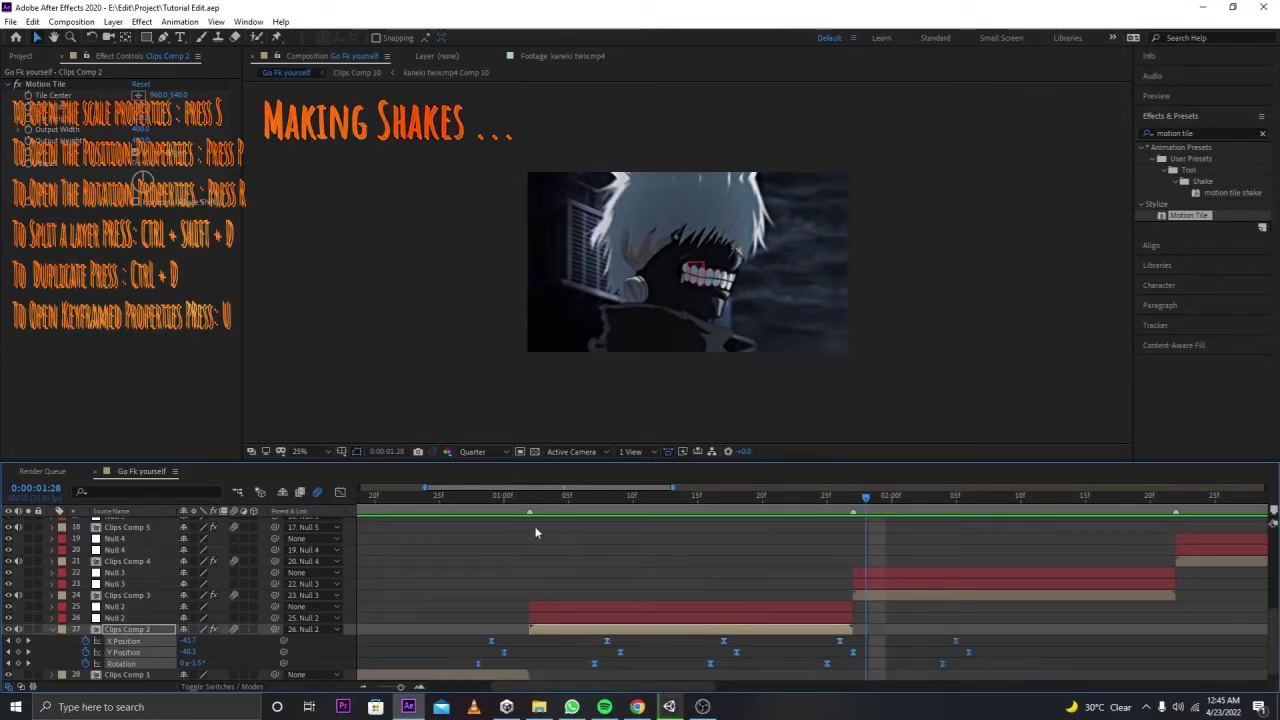
drag(529, 497, 491, 505)
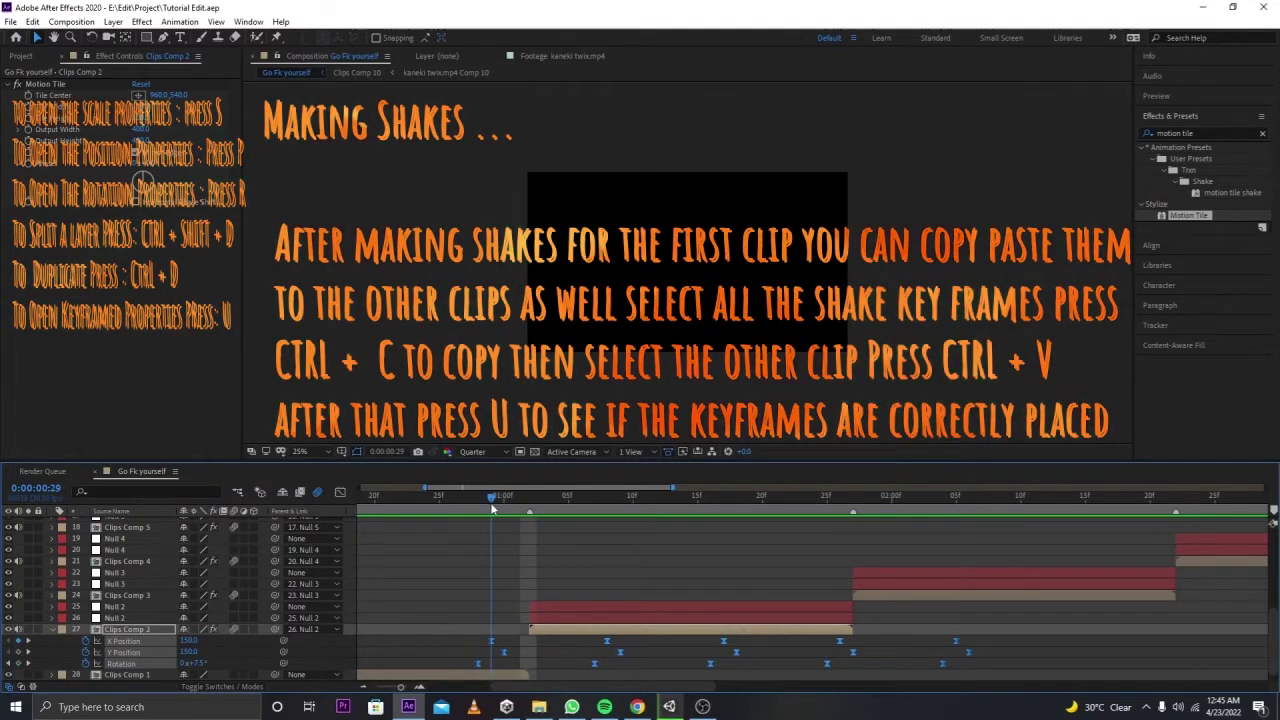
Step: Paste the copied shake keyframes onto Clips Comp 3
mouse_move(491, 509)
mouse_down()
mouse_move(826, 500)
mouse_move(801, 500)
mouse_up()
click(899, 595)
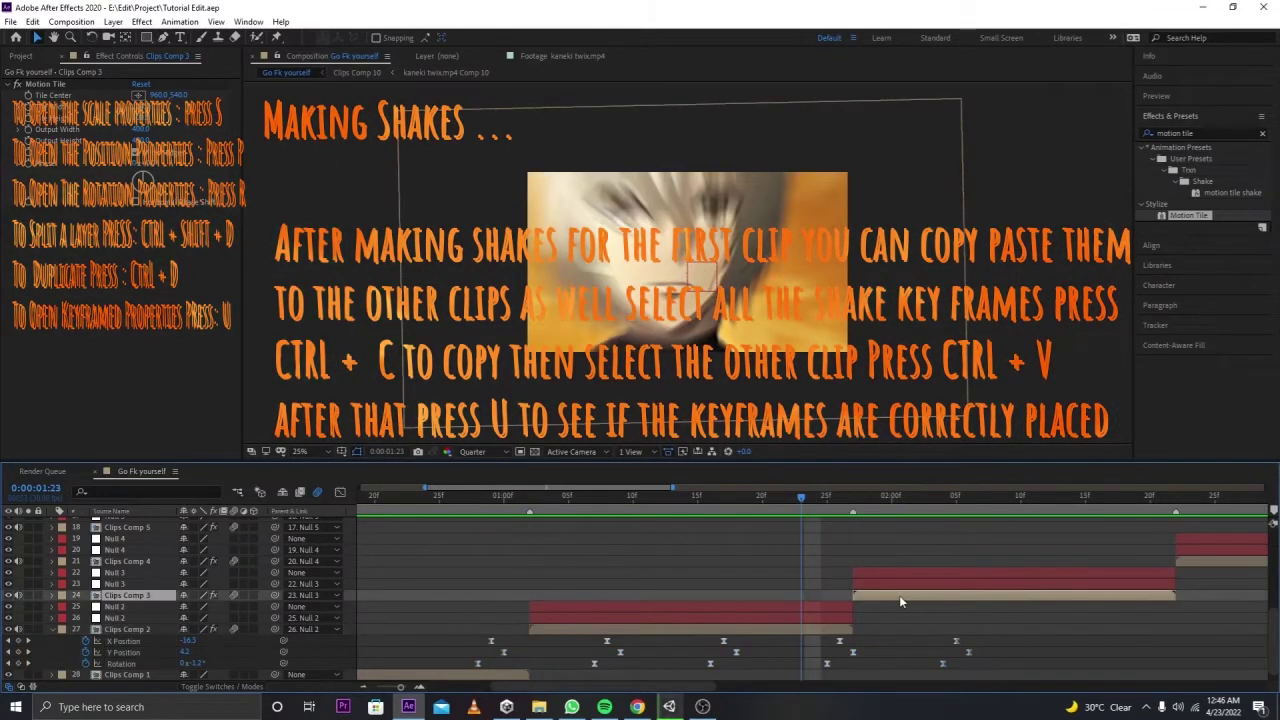
key(ctrl+v)
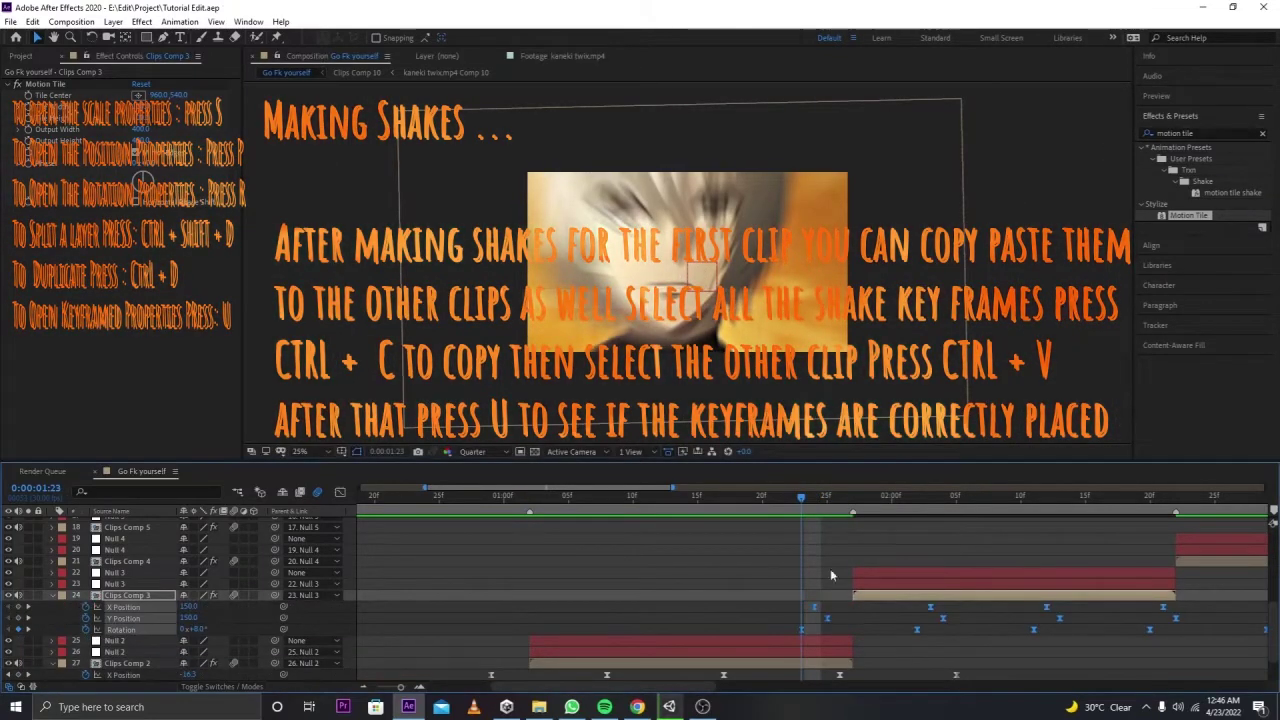
click(494, 504)
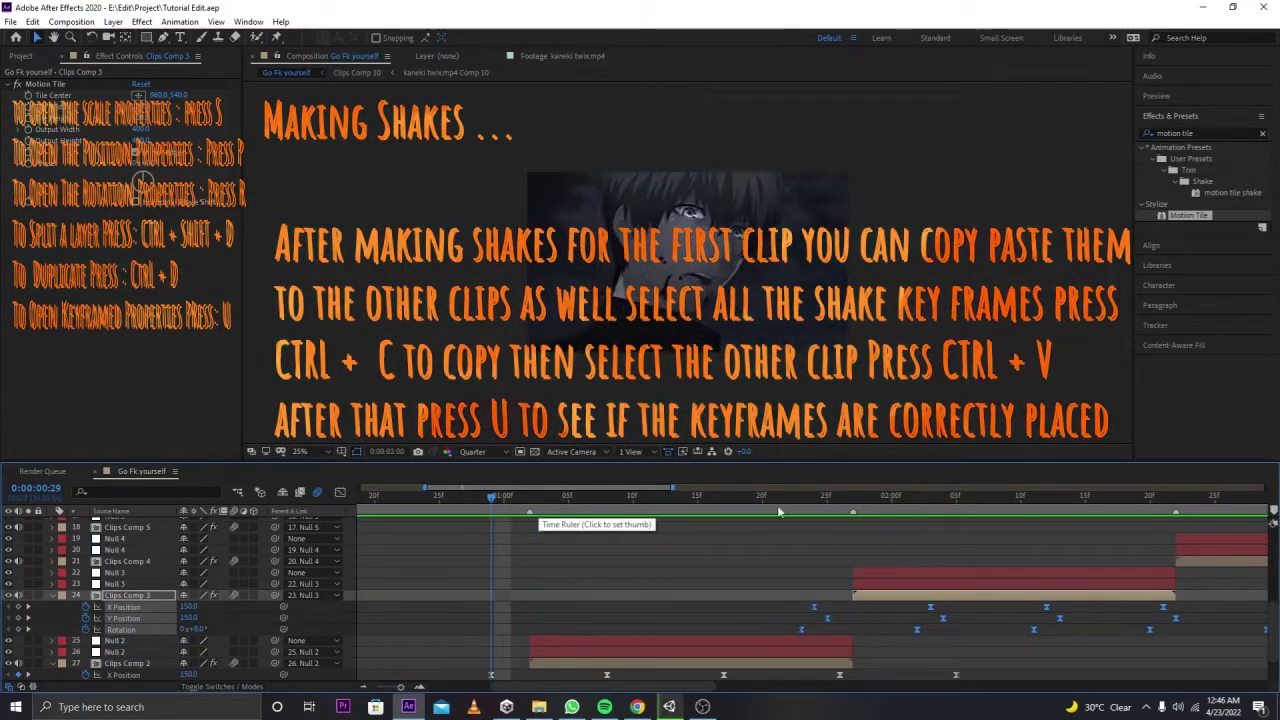
Step: Paste the shake onto Clips Comp 4, 5 and 6, with Comp 6 starting at 0:00:04:08
click(1125, 497)
click(1223, 568)
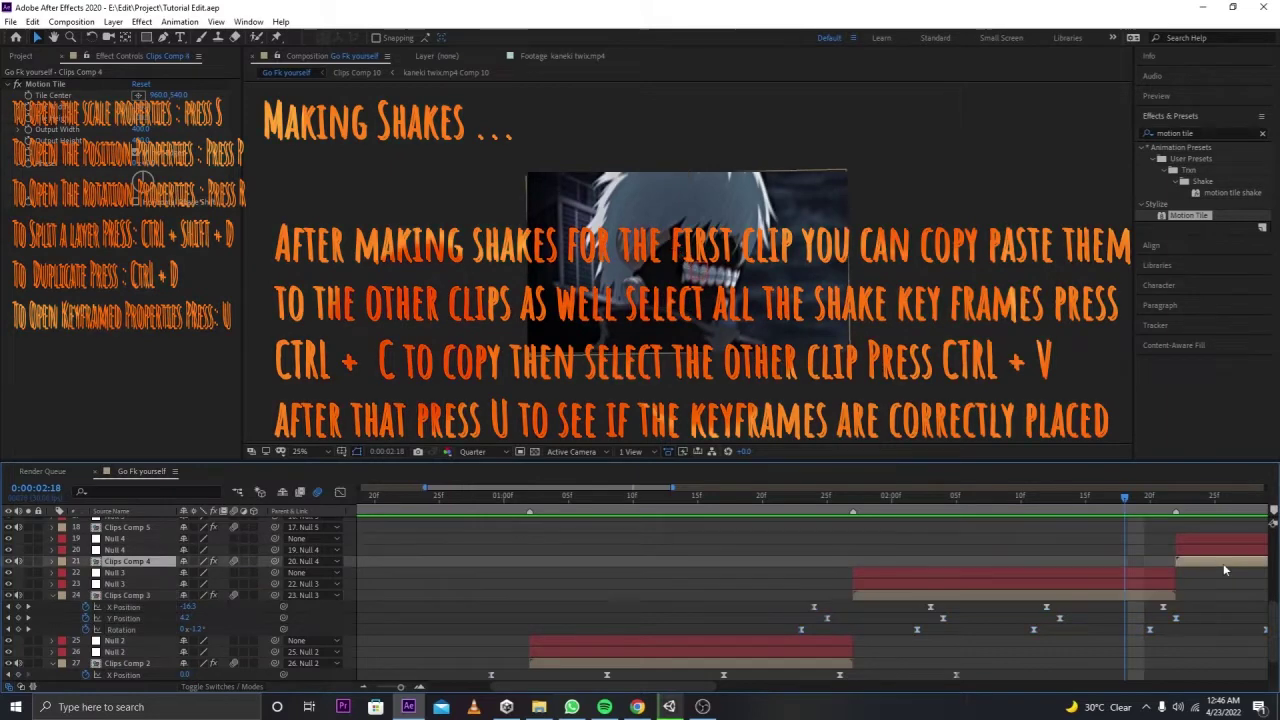
scroll(890, 664, right, 2)
scroll(890, 664, right, 3)
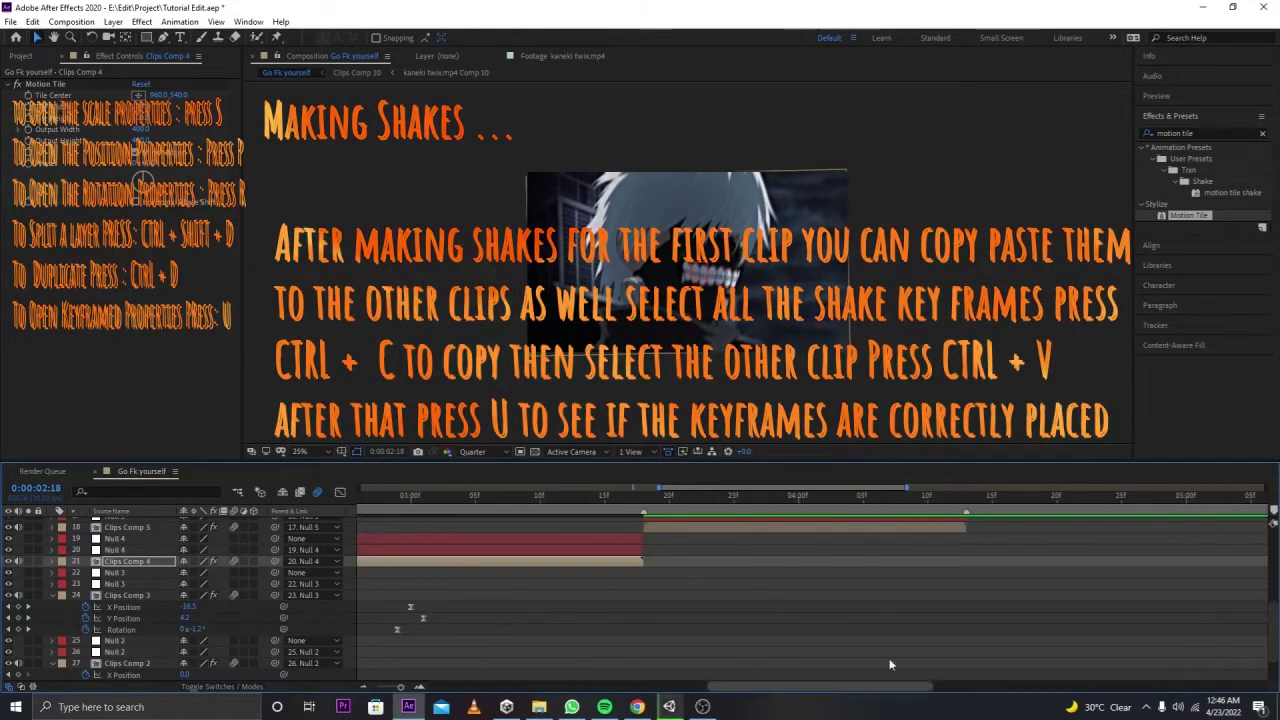
click(582, 497)
click(717, 528)
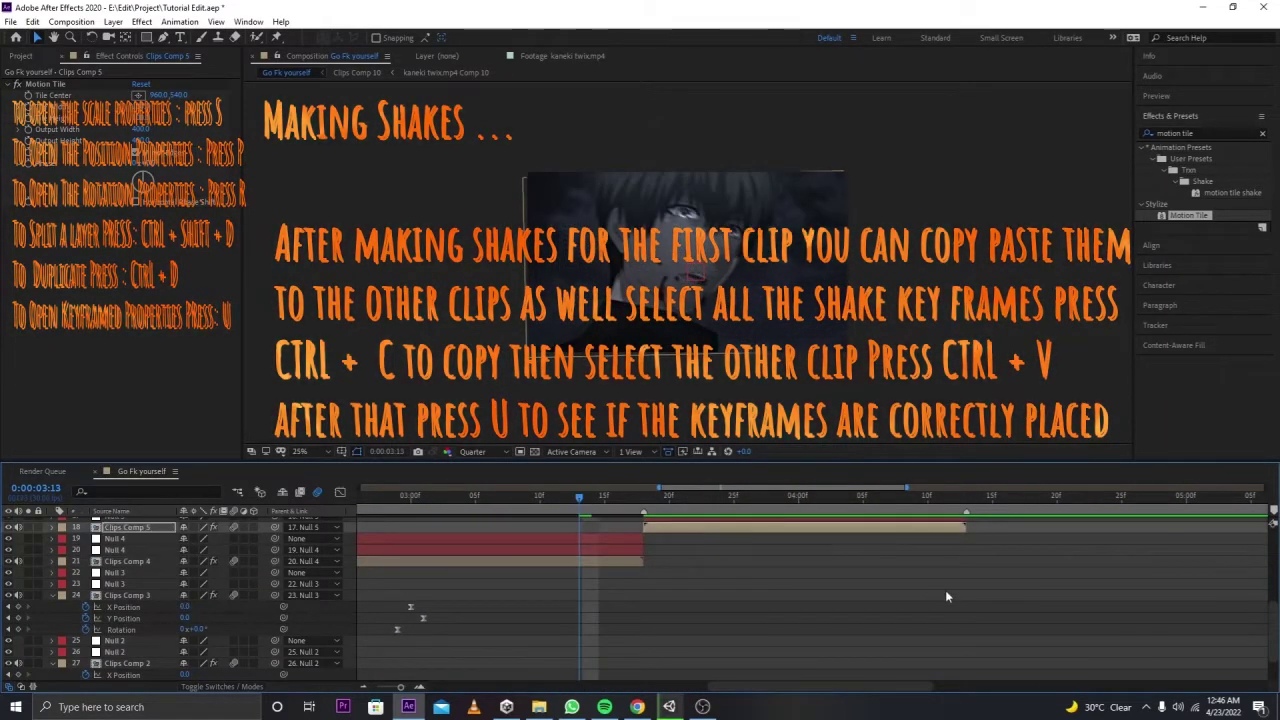
scroll(947, 597, up, 3)
click(903, 497)
click(1008, 549)
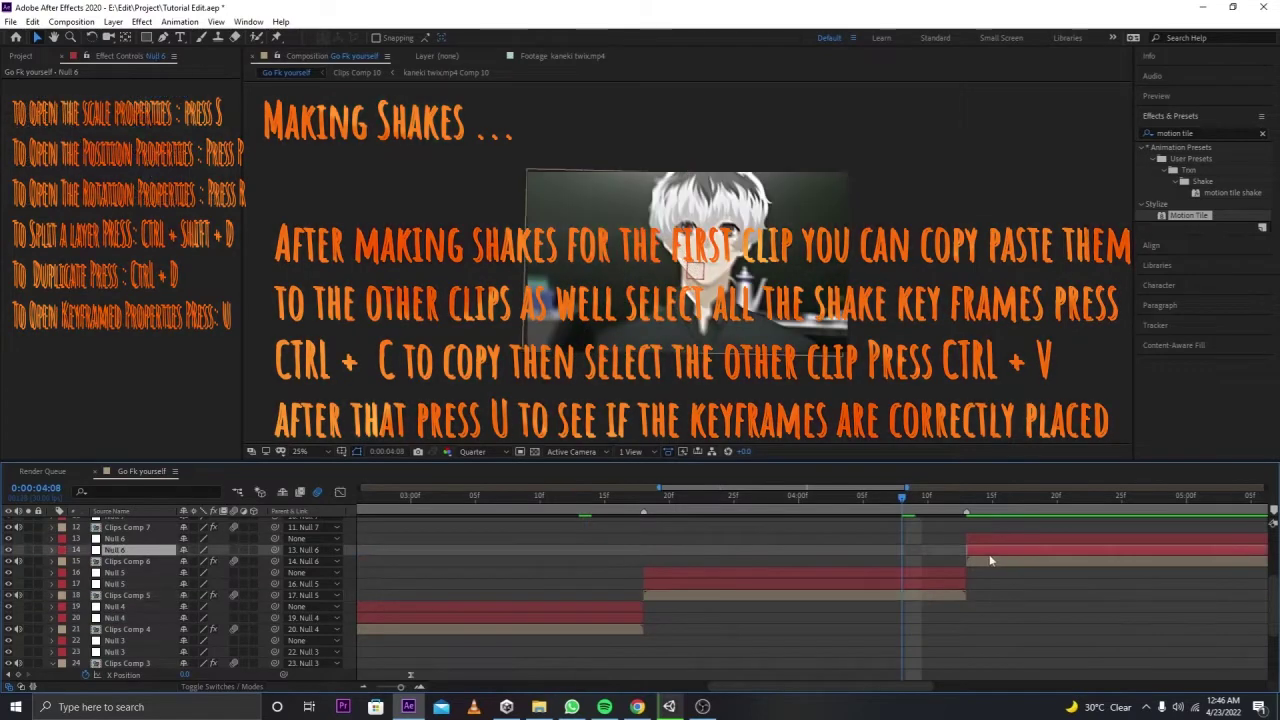
click(989, 560)
drag(888, 694, 1018, 687)
Step: Paste the shake onto Clips Comp 7–10 at 0:00:05:05, 0:00:06:00, 0:00:06:25 and 0:00:07:20
click(730, 497)
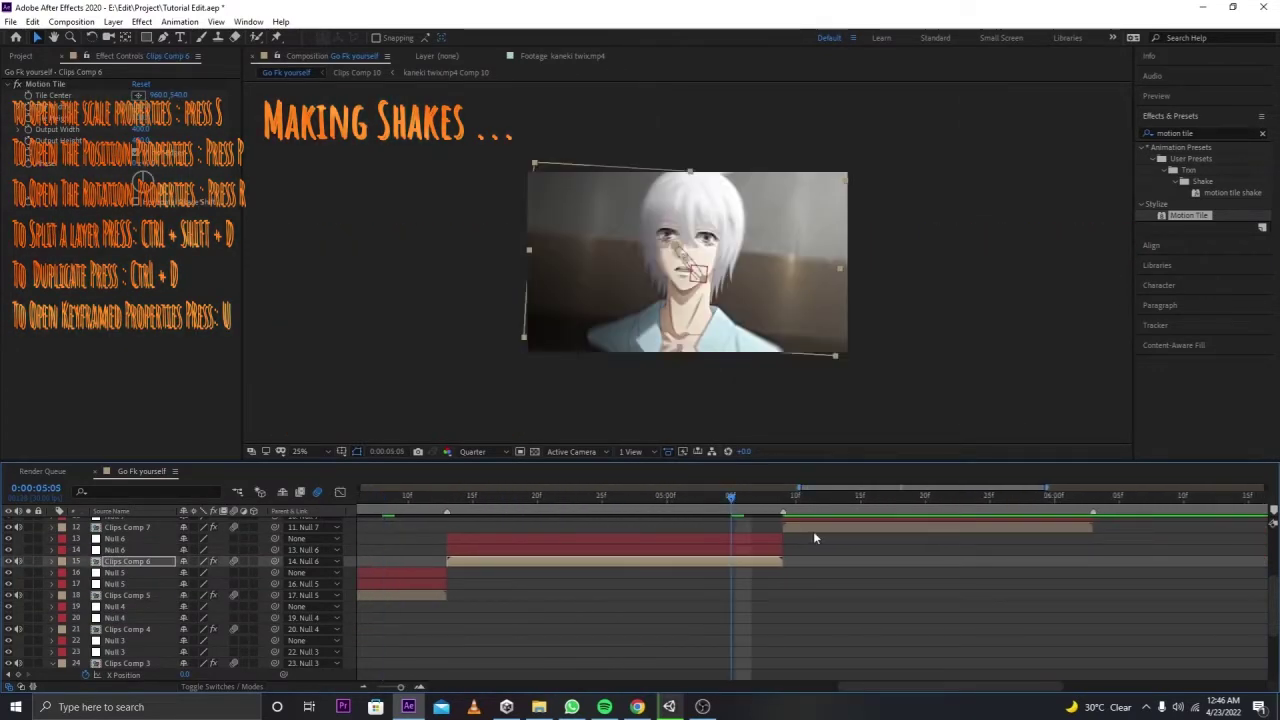
click(817, 529)
scroll(903, 560, up, 5)
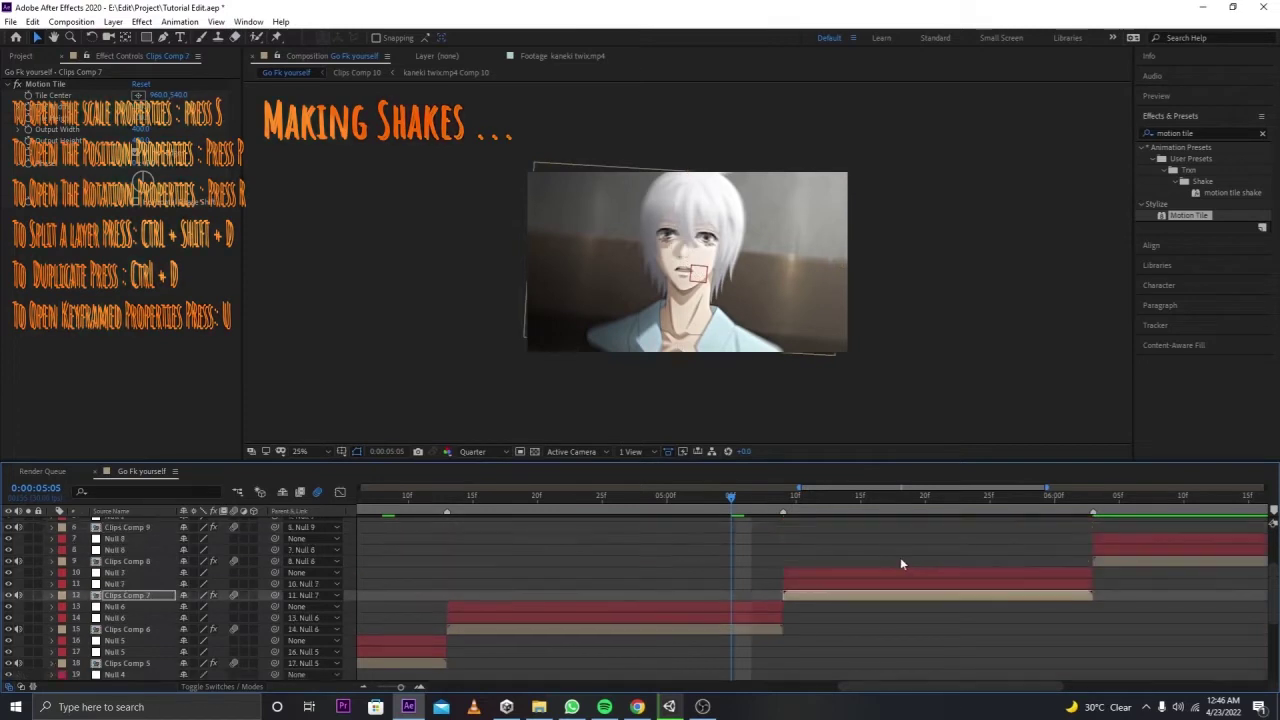
click(1050, 496)
click(1112, 592)
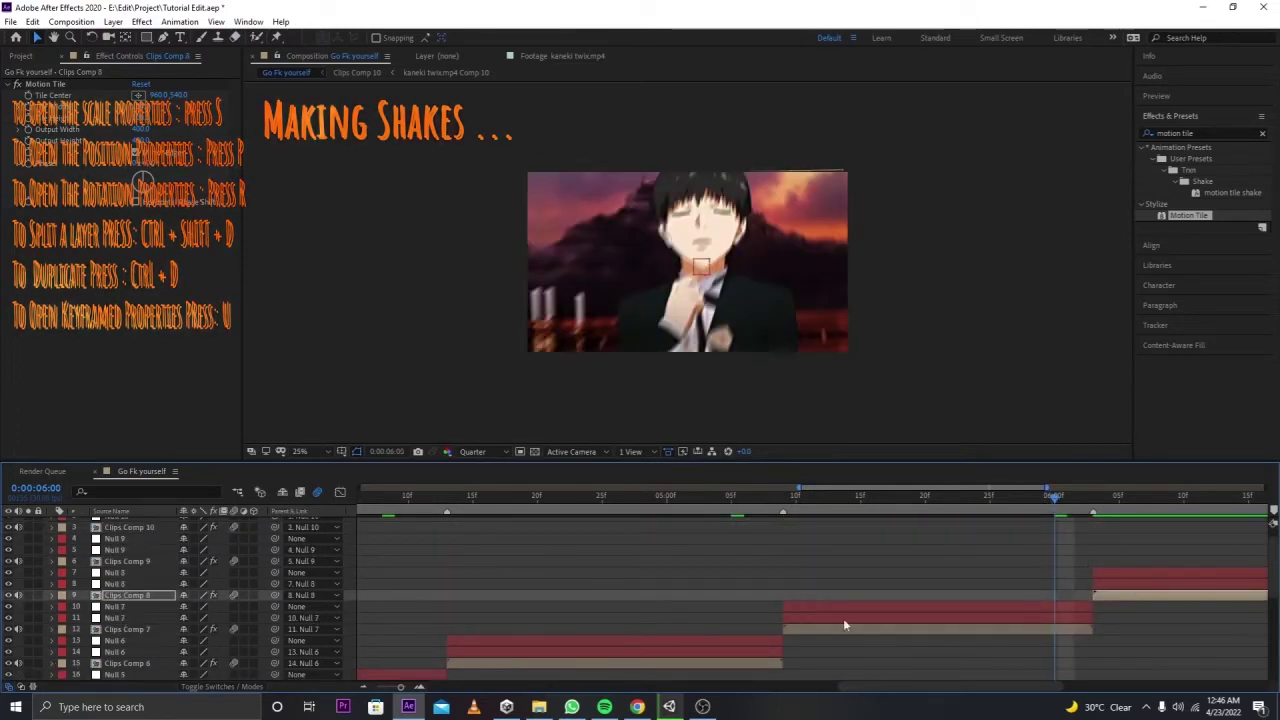
drag(880, 689, 1025, 689)
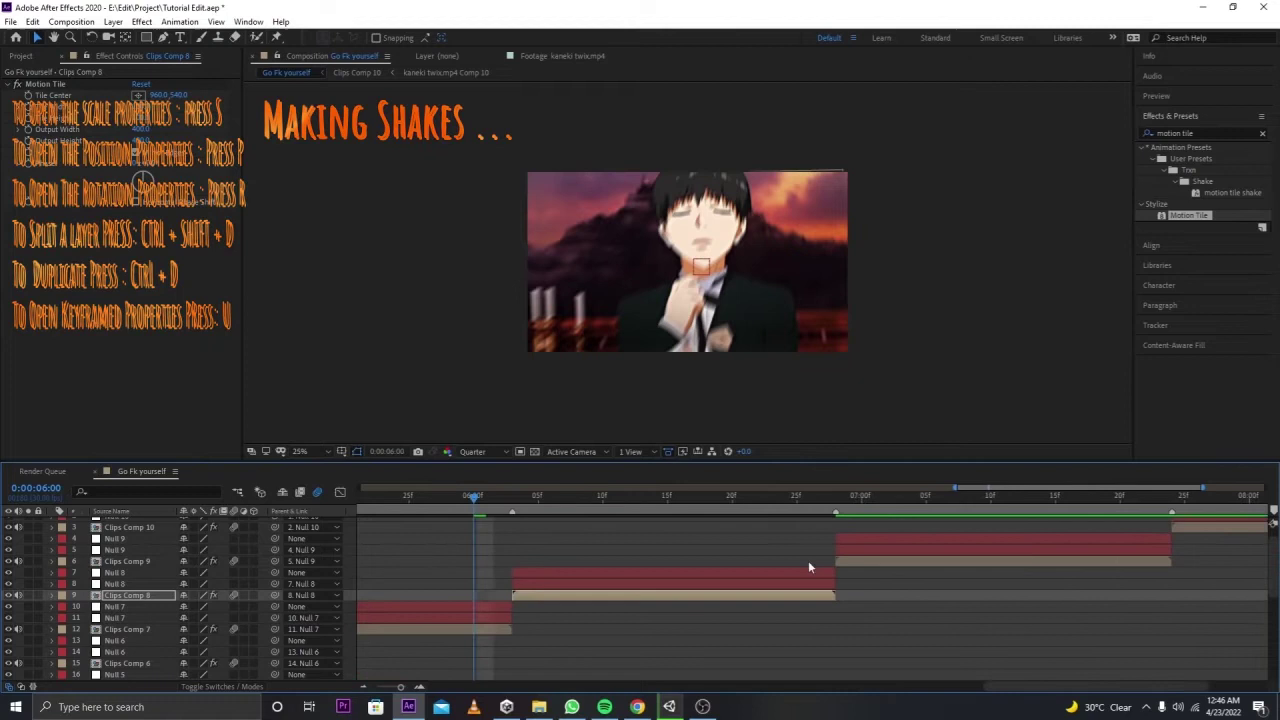
click(798, 498)
click(877, 562)
click(1118, 498)
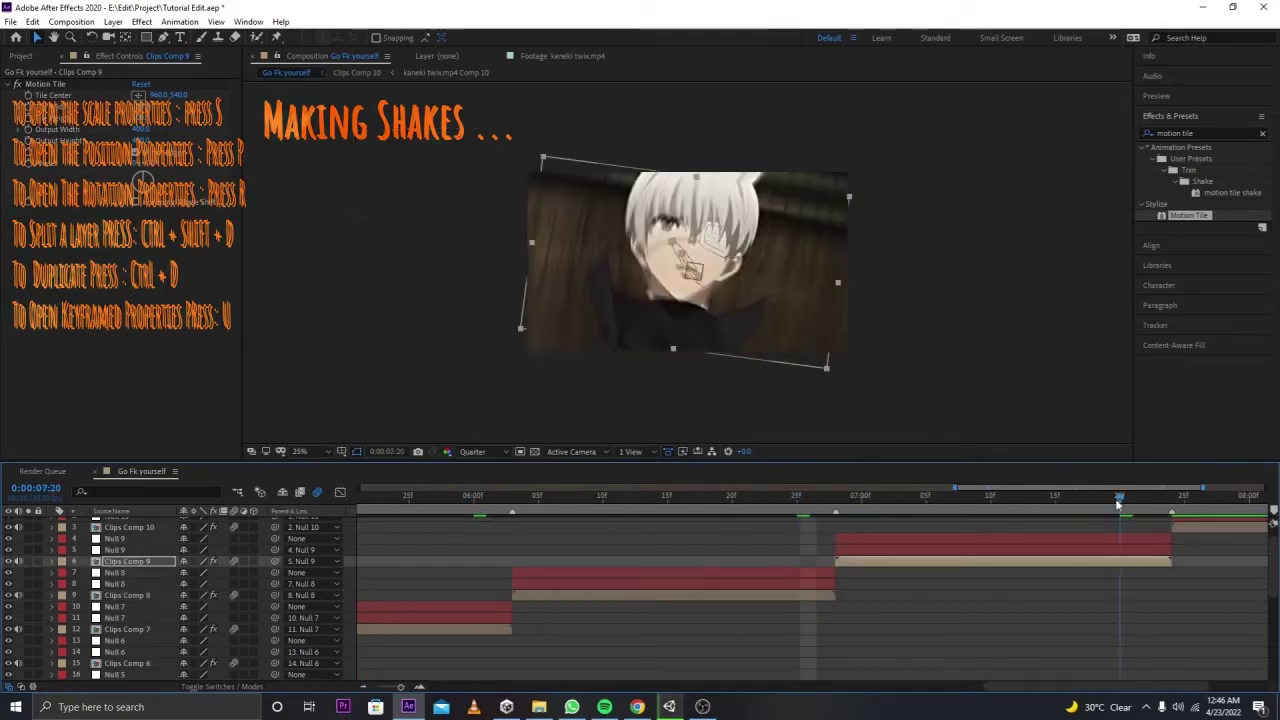
click(1184, 529)
drag(1050, 688, 1107, 688)
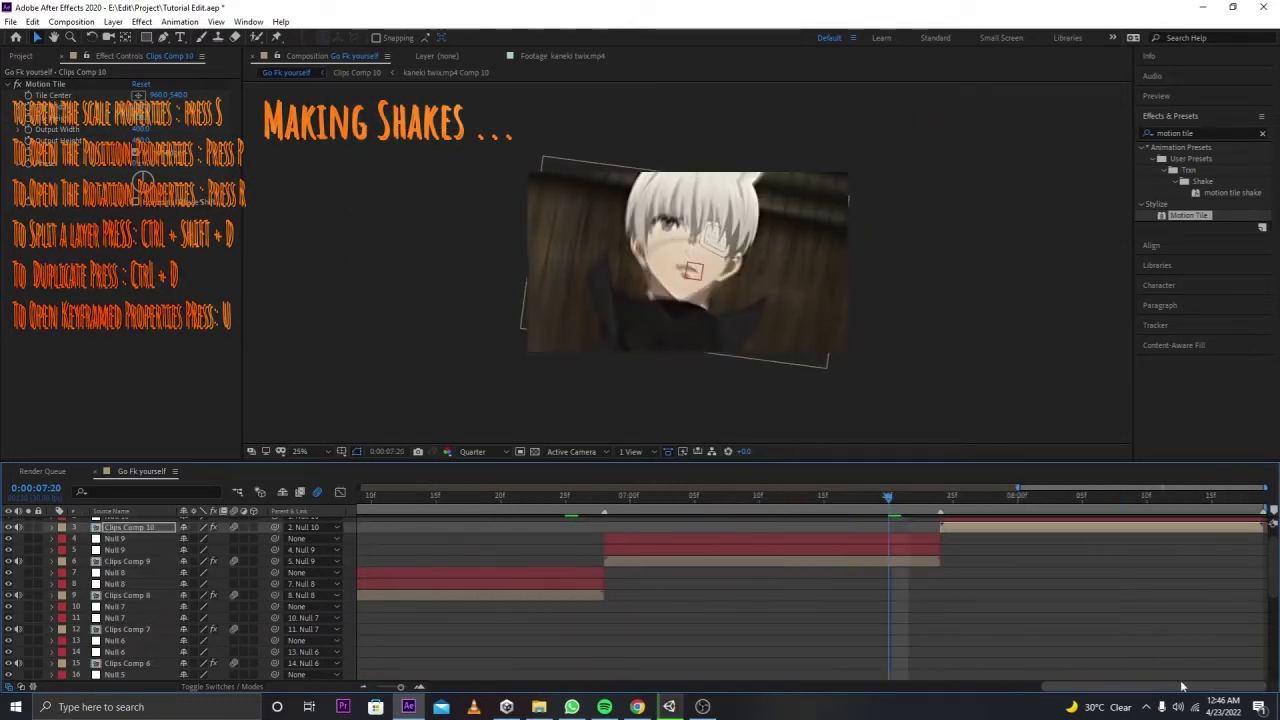
scroll(700, 580, up, 2)
key(space)
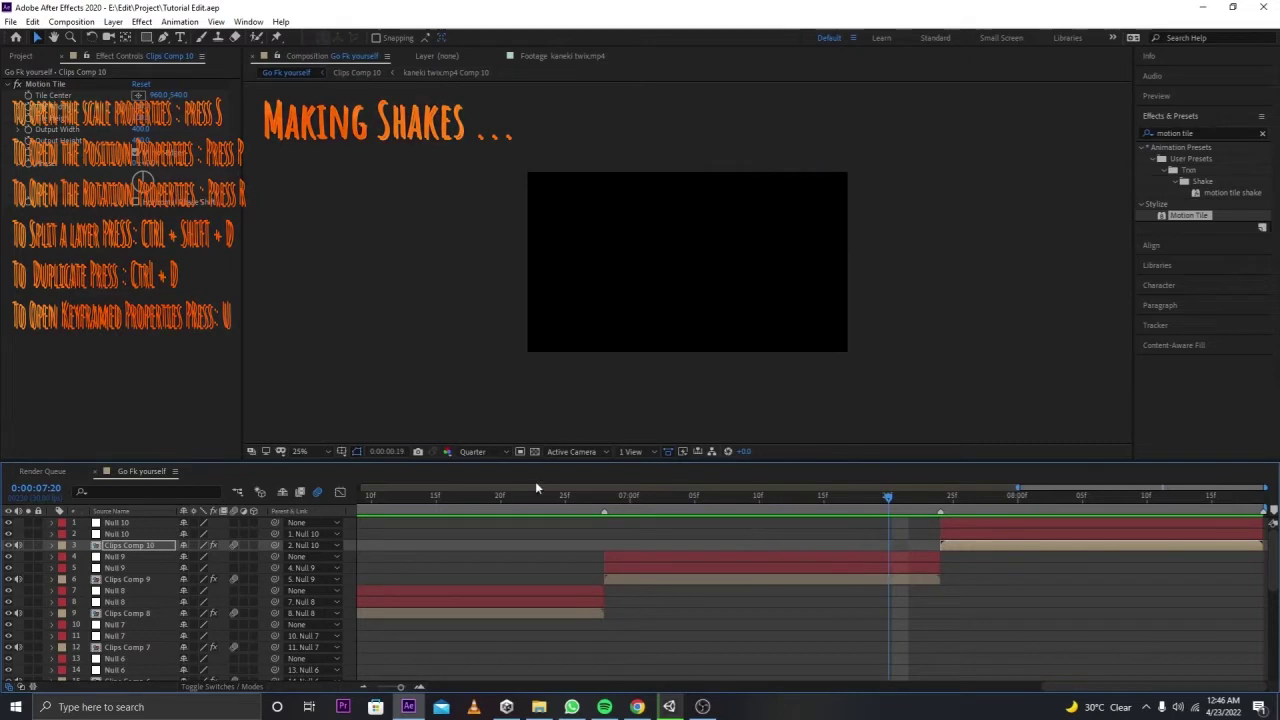
scroll(452, 591, down, 5)
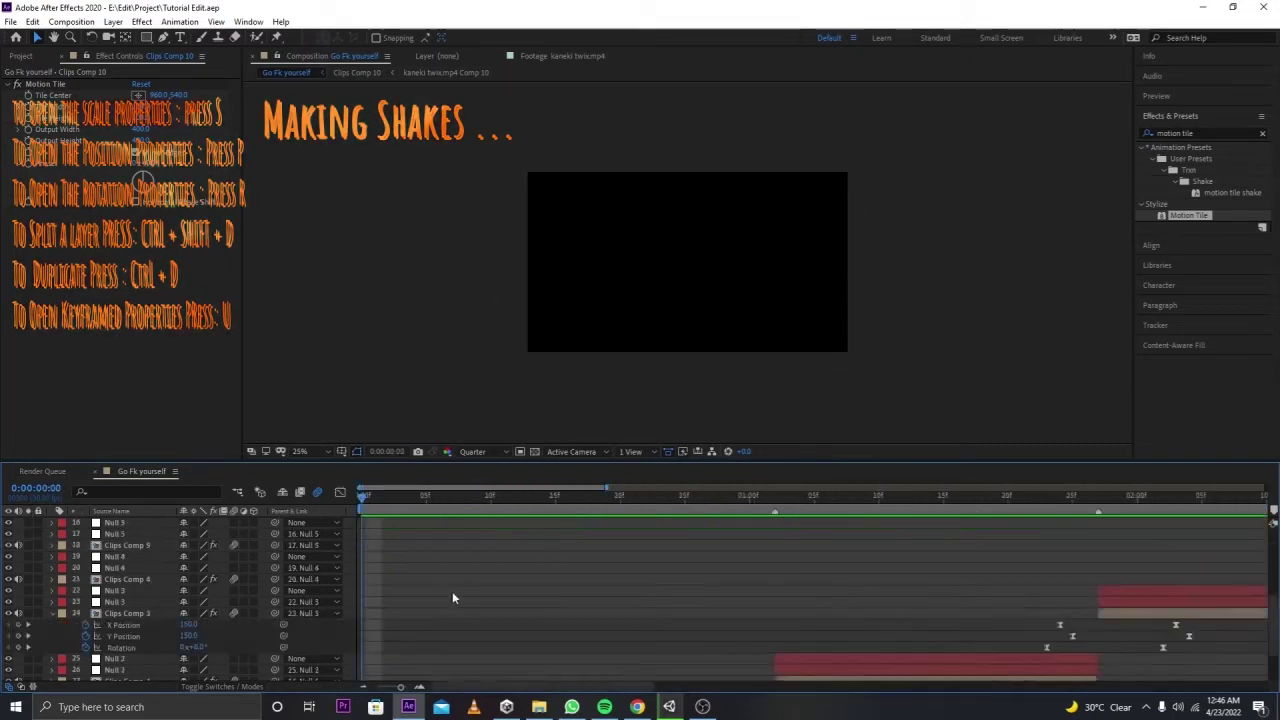
scroll(732, 614, down, 3)
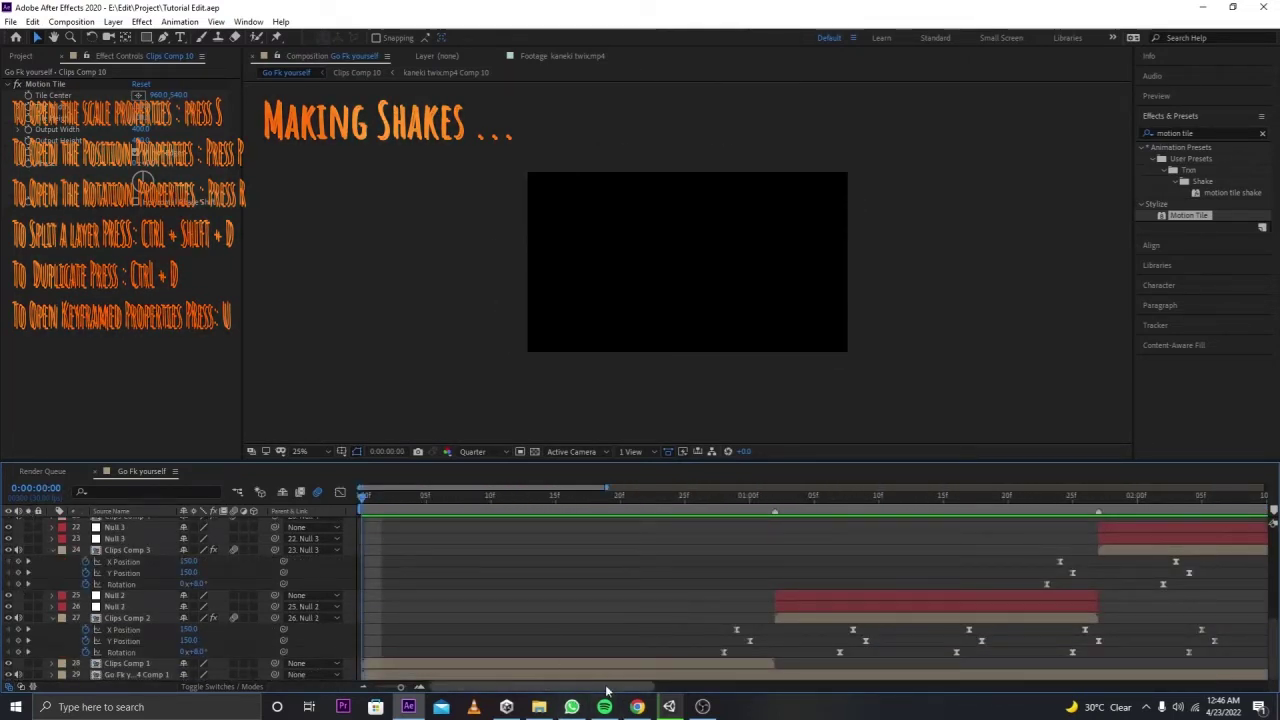
mouse_move(606, 690)
mouse_down()
mouse_move(748, 683)
mouse_move(699, 673)
mouse_up()
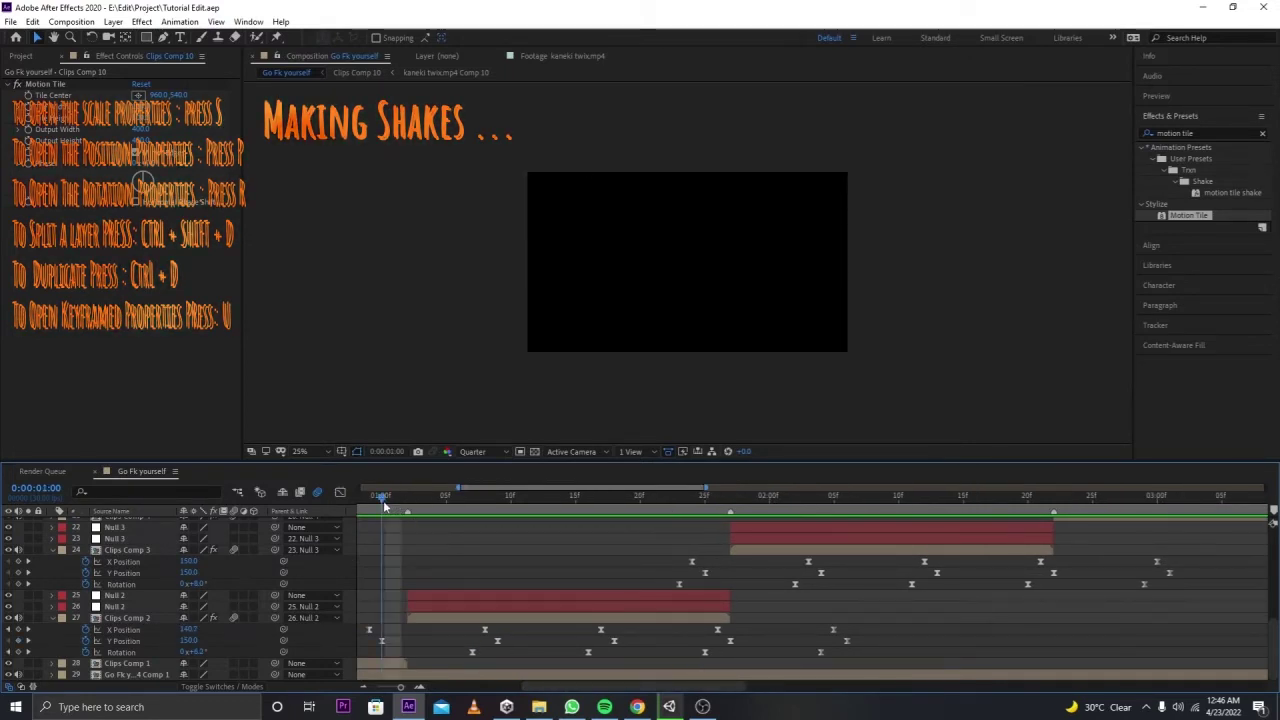
mouse_move(384, 506)
mouse_down()
mouse_move(433, 507)
mouse_move(484, 550)
mouse_up()
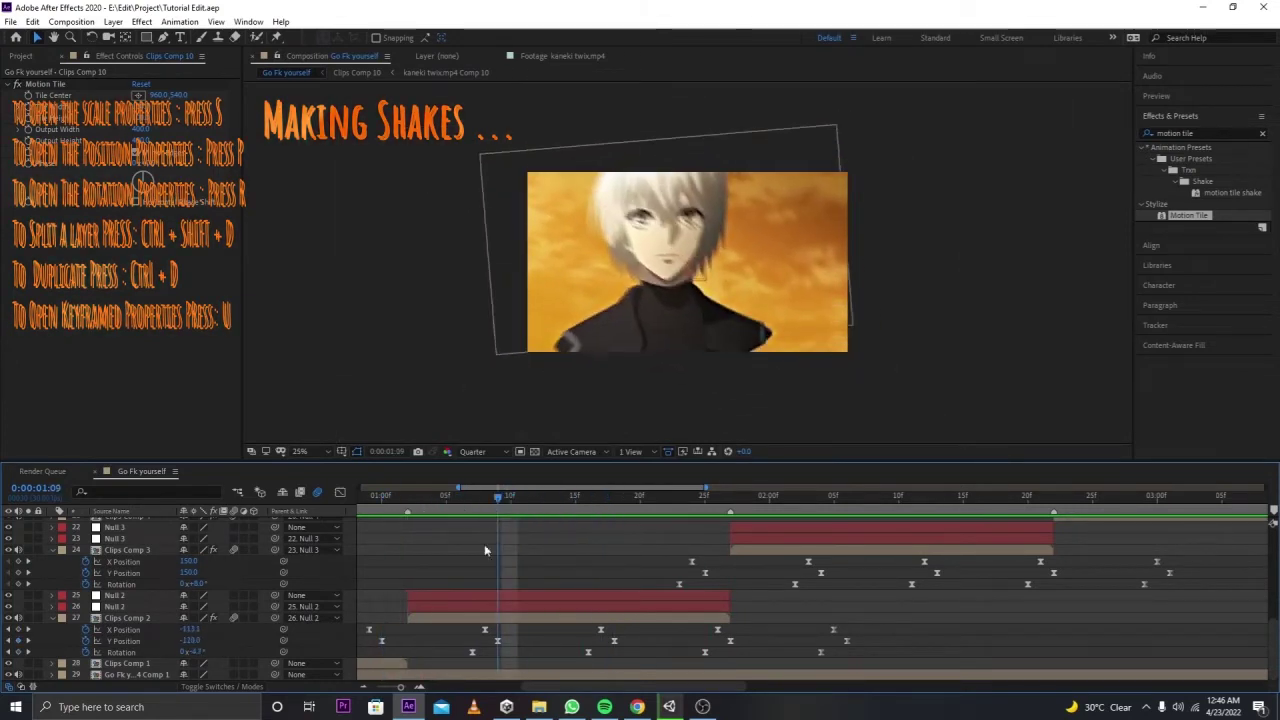
drag(400, 688, 397, 688)
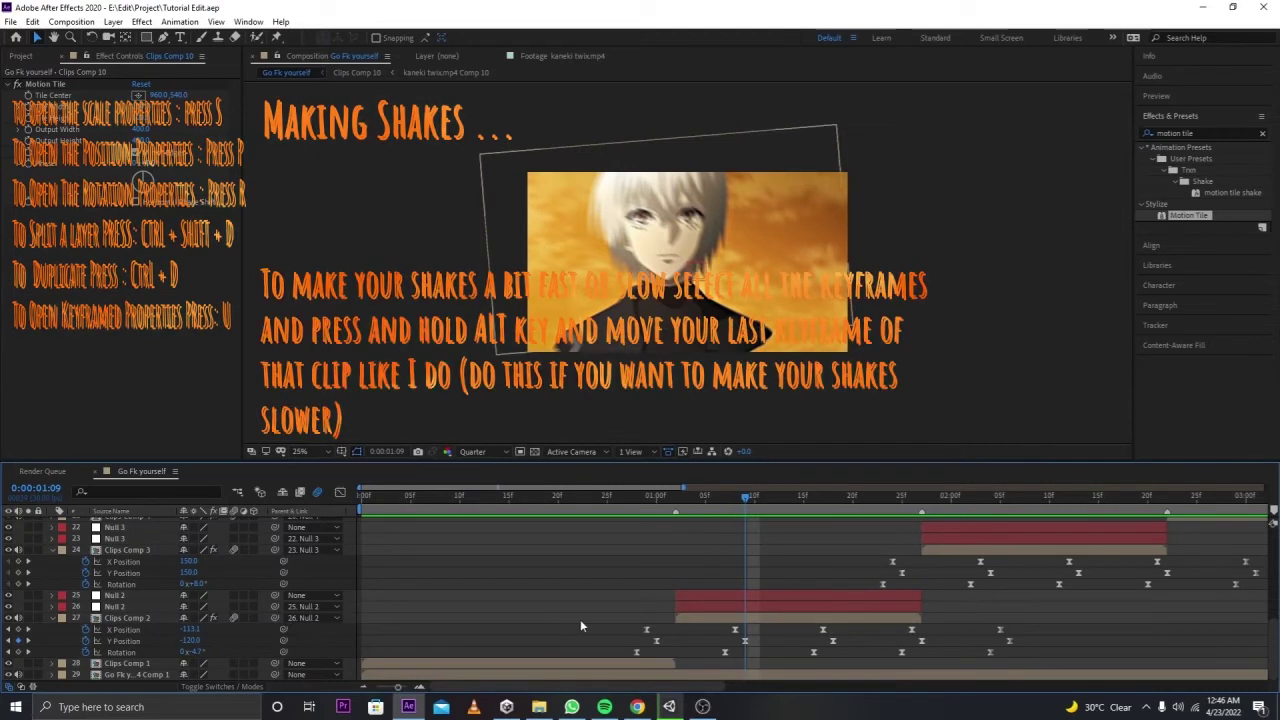
Step: Shift Clips Comp 2's shake keyframes a few frames earlier and stretch them
mouse_move(595, 622)
mouse_down()
mouse_move(705, 655)
mouse_move(1019, 644)
mouse_up()
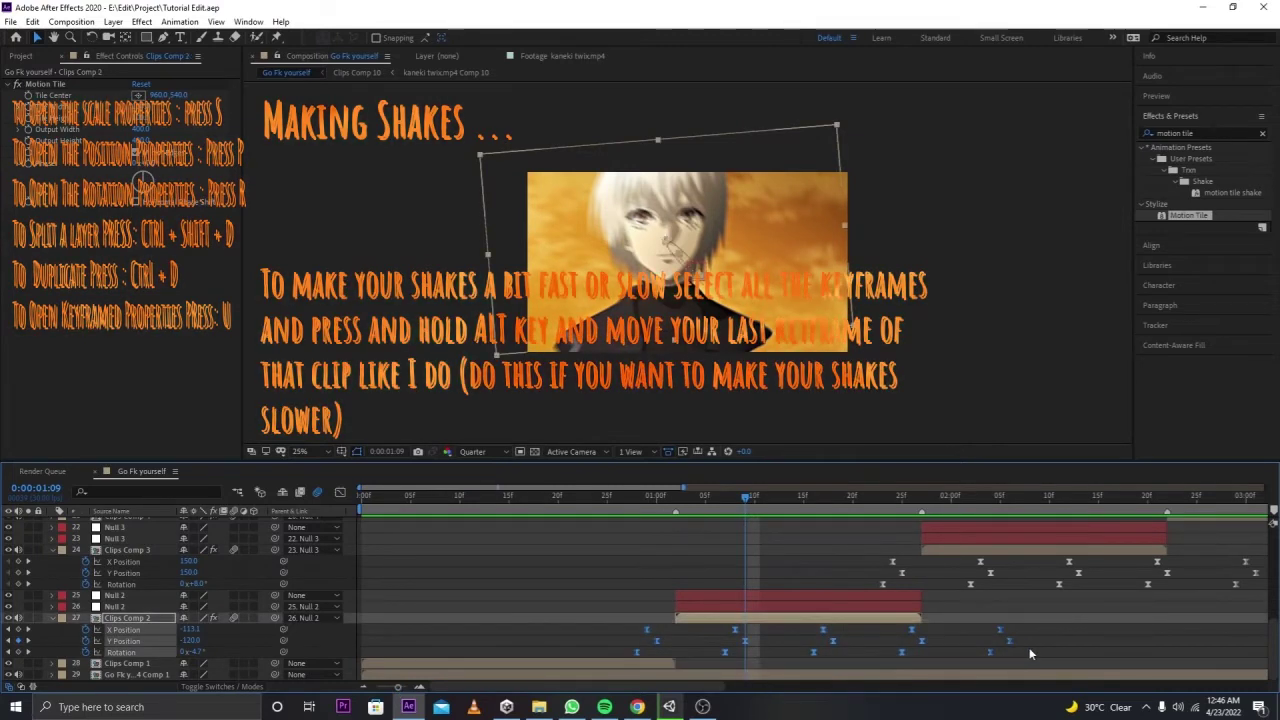
key(alt+Left)
key(alt+Left)
key(alt+Left)
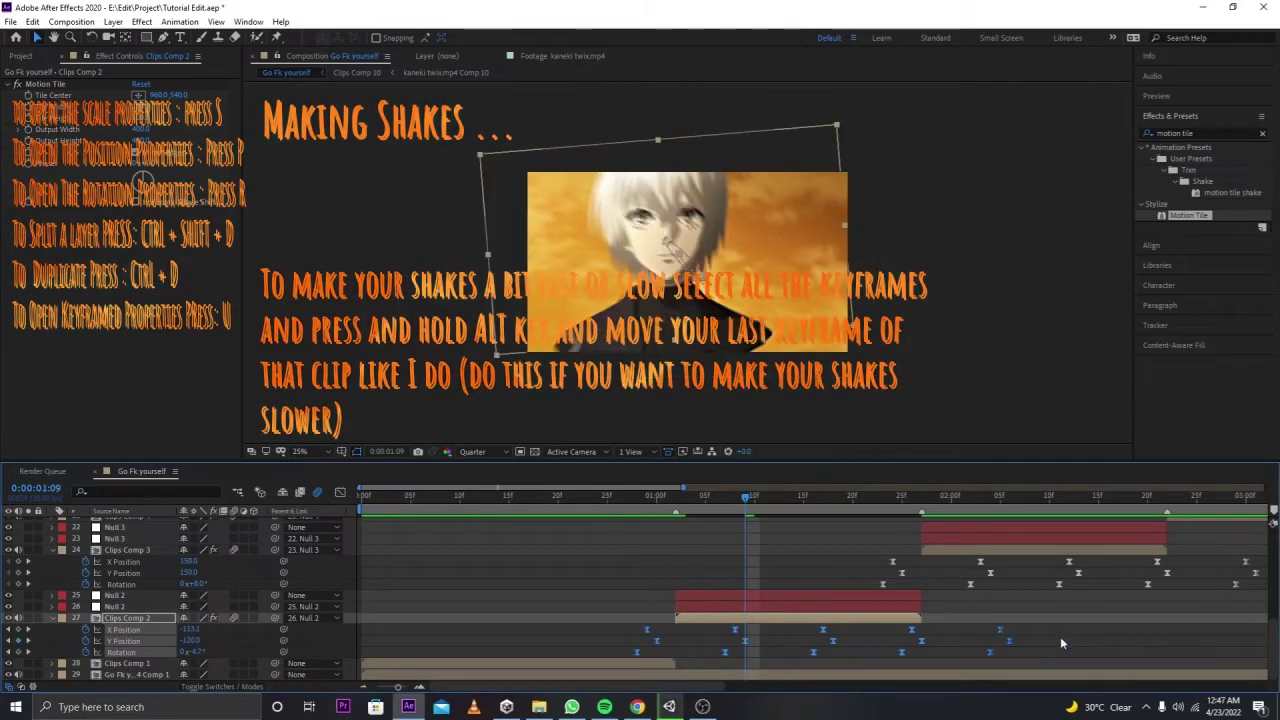
drag(1010, 642, 1137, 641)
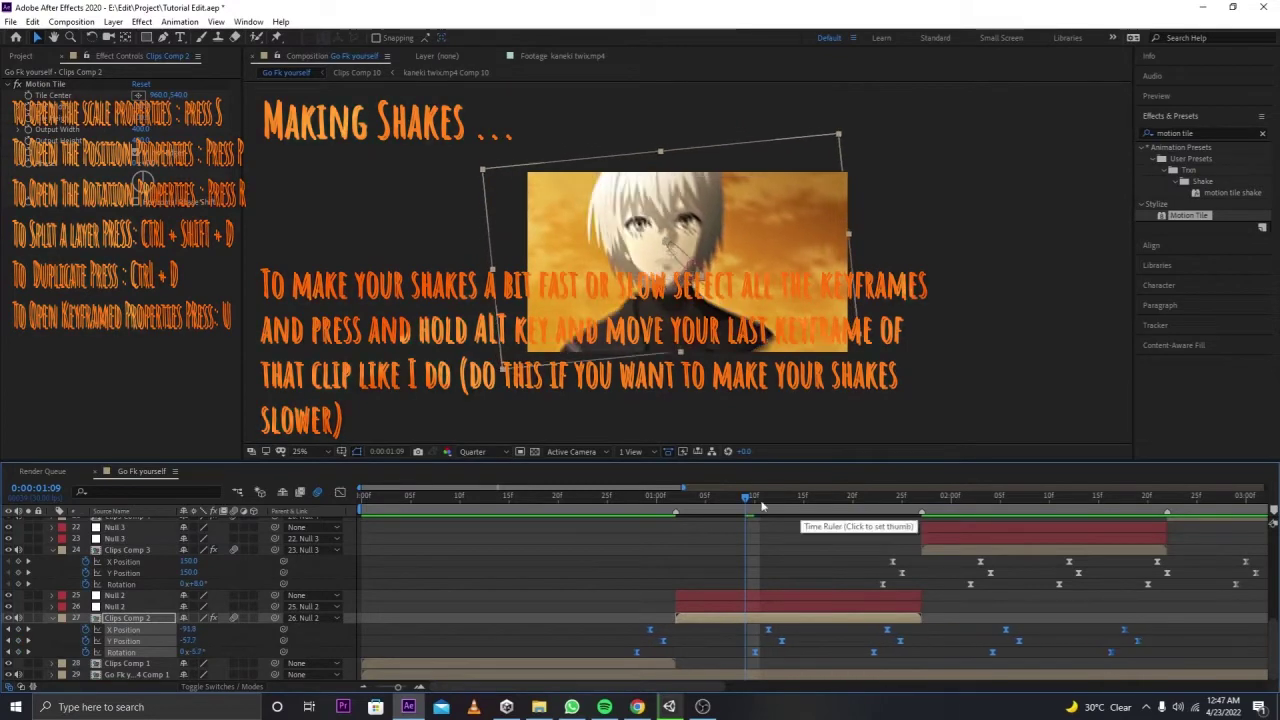
Step: At 1:24, select Clips Comp 3's shake keyframes and stretch them across the clip
click(606, 496)
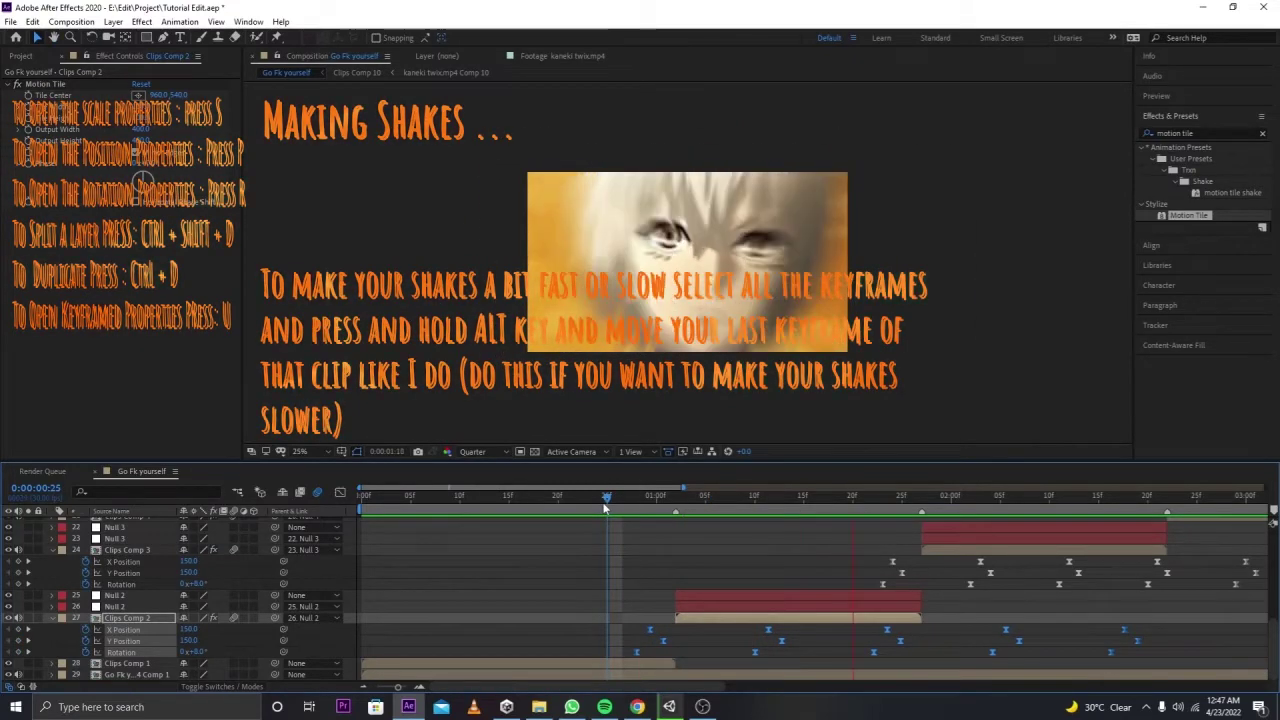
click(895, 496)
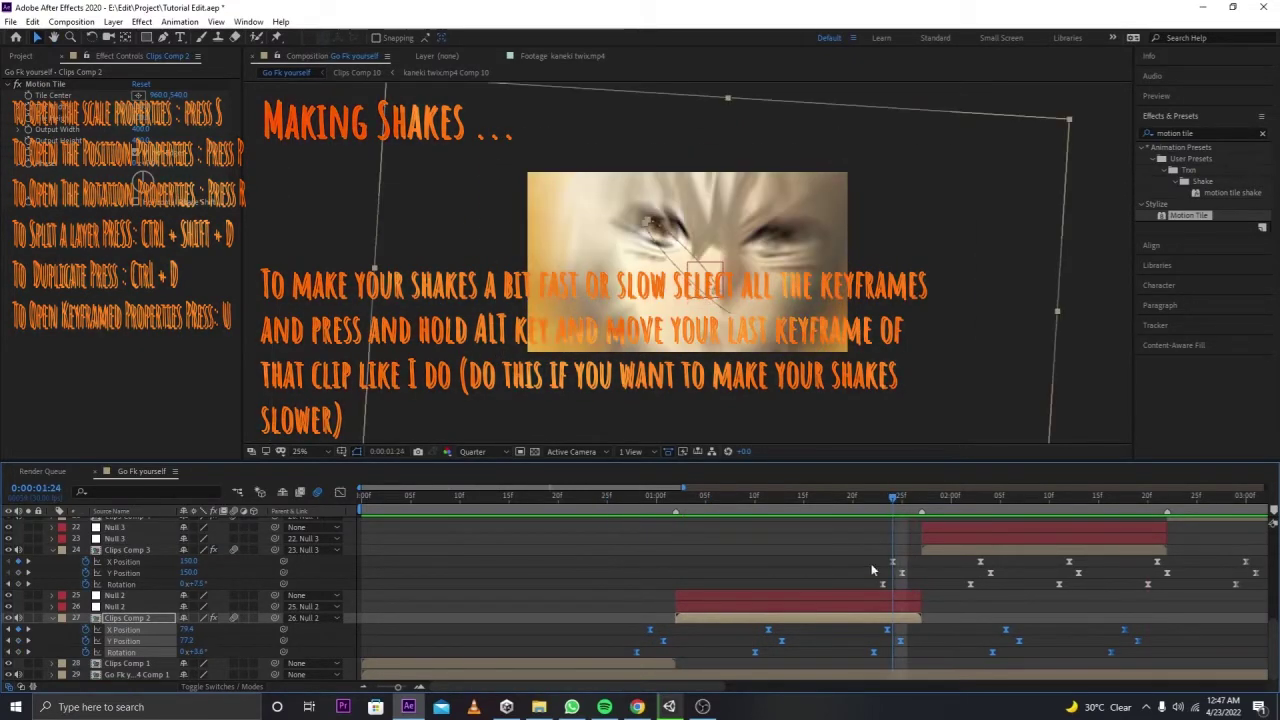
drag(872, 565, 1087, 587)
drag(1265, 587, 1018, 584)
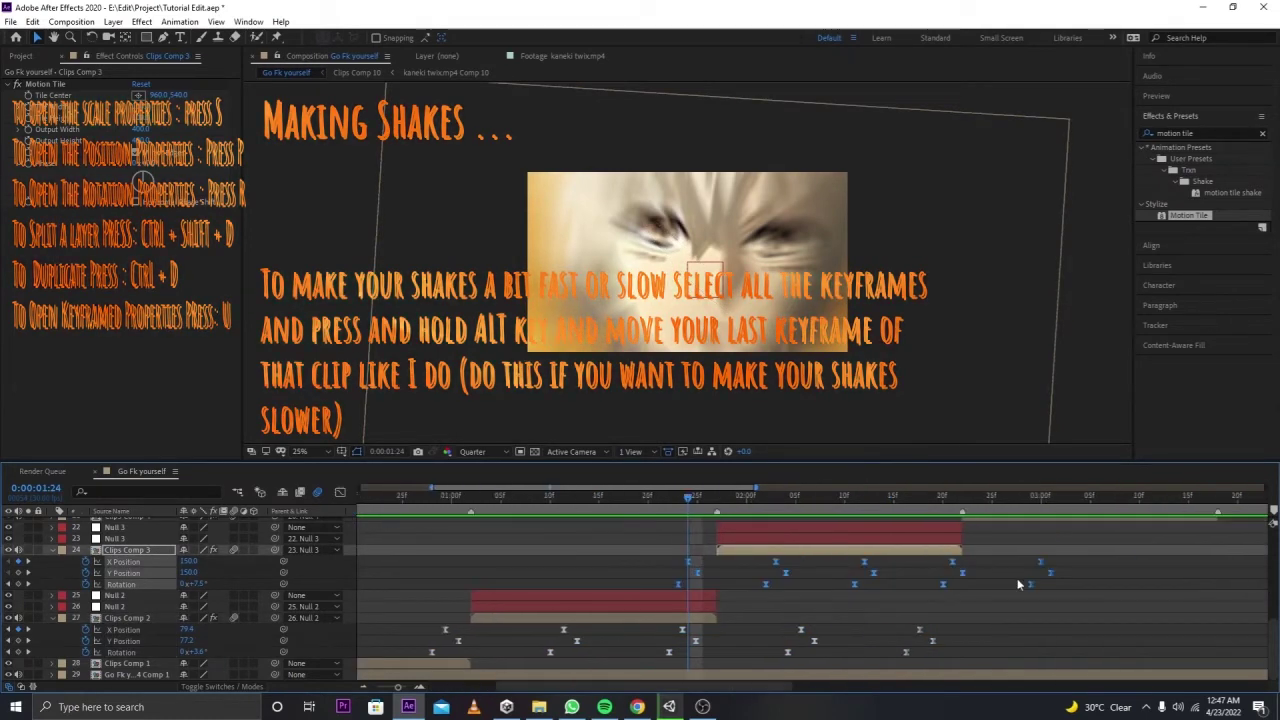
scroll(1051, 599, up, 2)
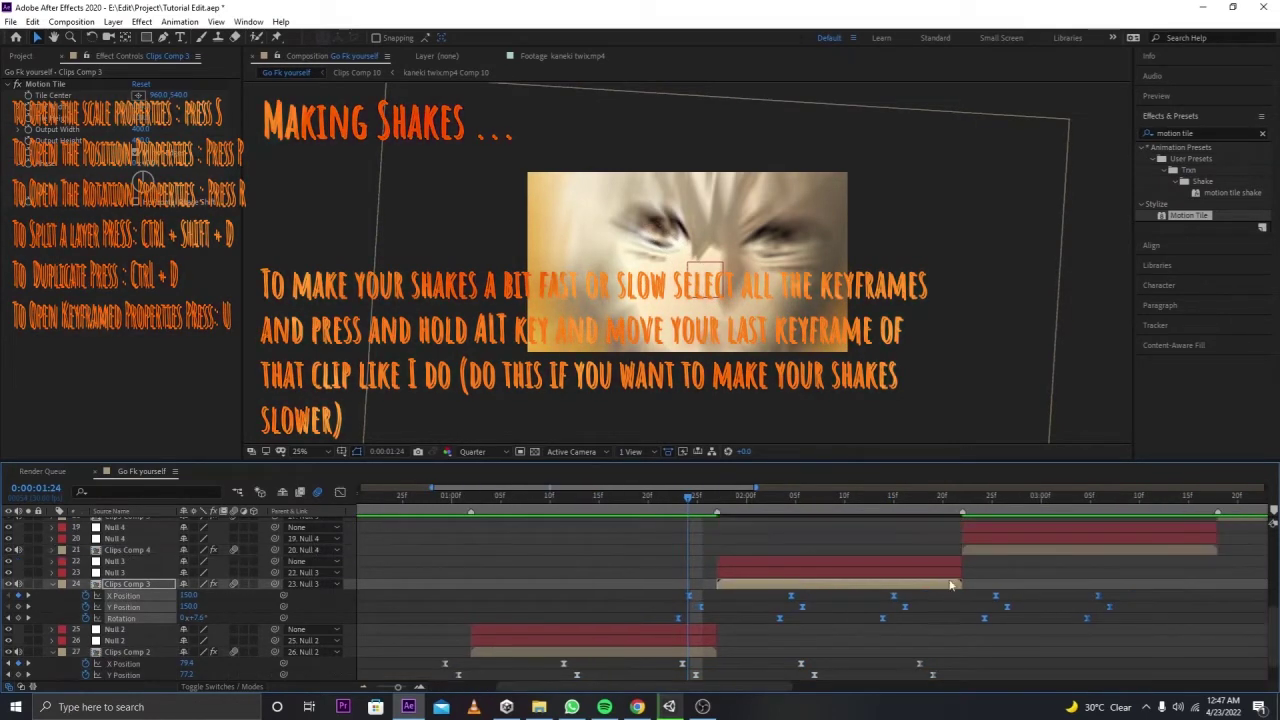
Step: Reveal and select Clips Comp 4's shake keyframes and stretch them to slow its shake
click(986, 553)
key(u)
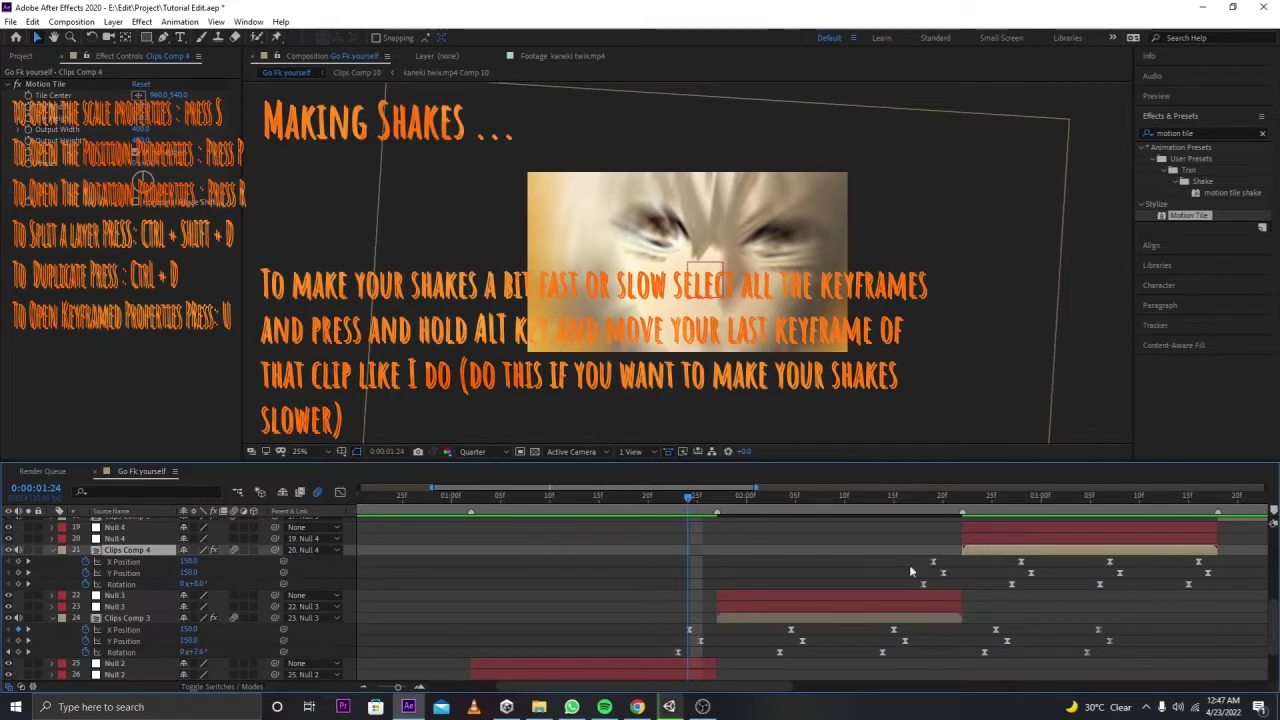
drag(909, 564, 1230, 582)
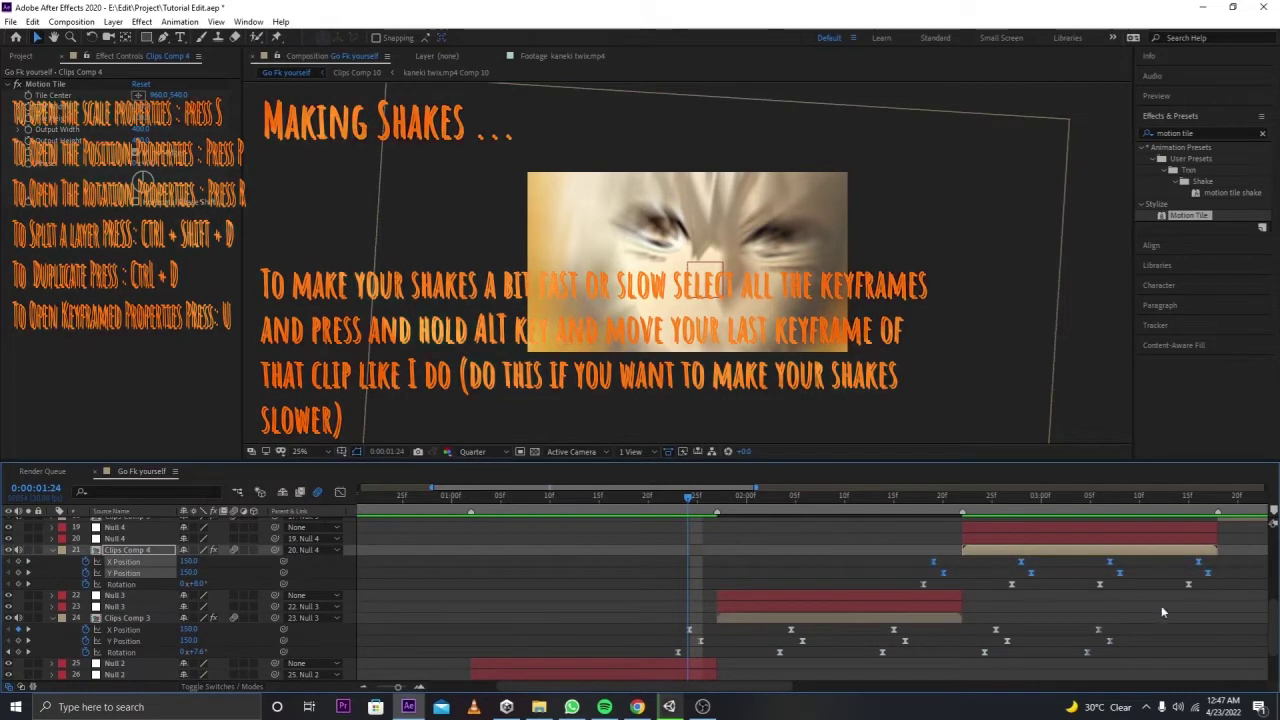
drag(771, 684, 616, 688)
mouse_move(600, 598)
mouse_down()
mouse_move(1054, 562)
mouse_move(1070, 572)
mouse_up()
Step: Stretch Clips Comp 5's shake keyframes, then tighten them back slightly
scroll(924, 597, up, 3)
click(927, 587)
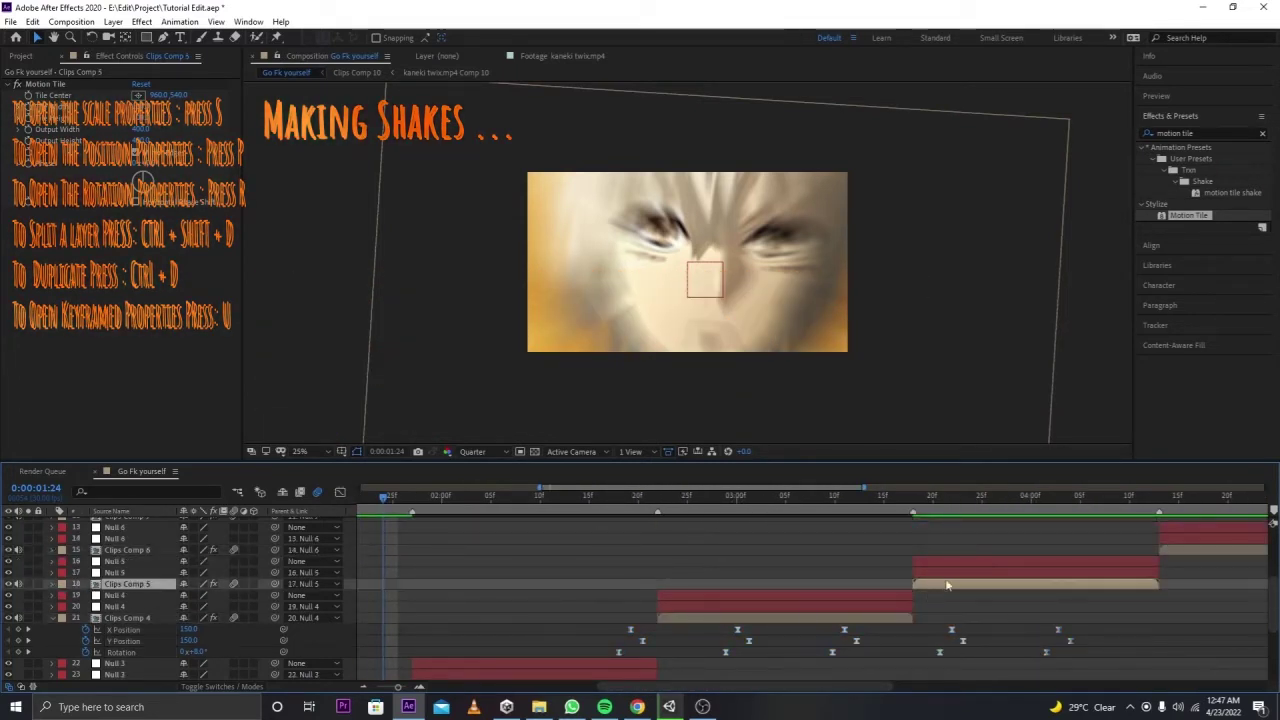
key(u)
scroll(886, 606, right, 2)
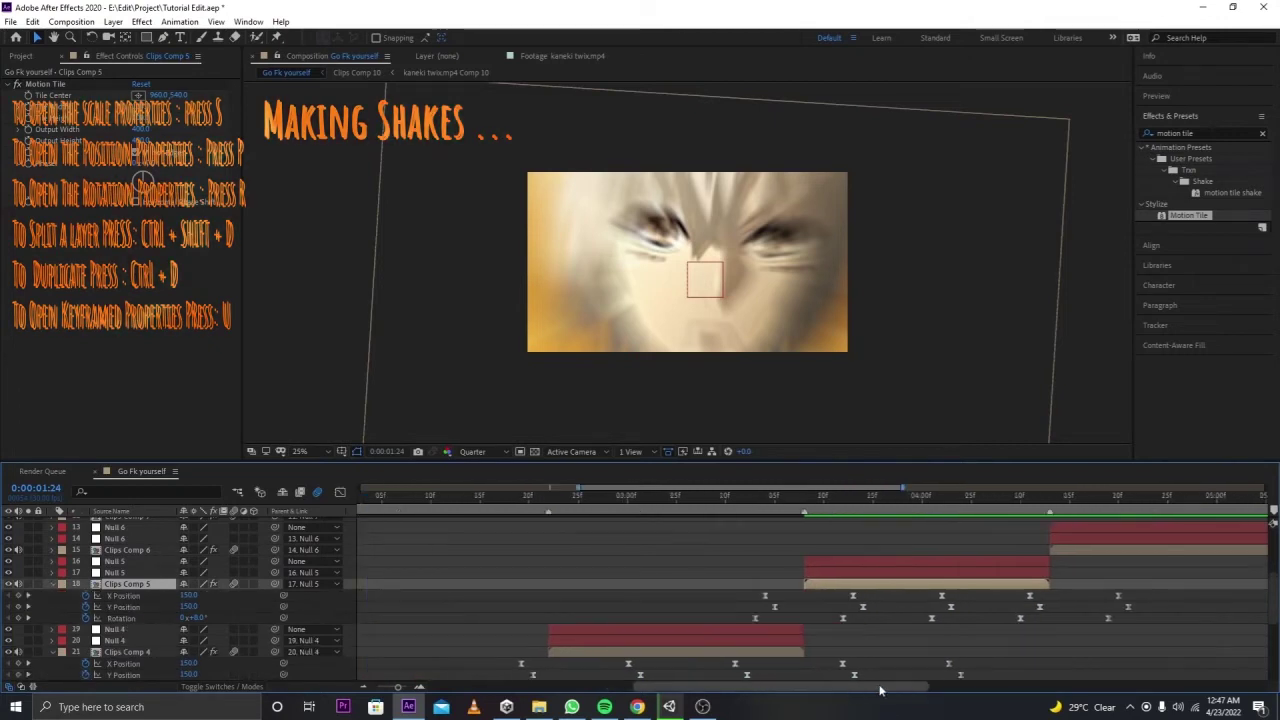
scroll(790, 648, right, 2)
drag(645, 603, 1054, 617)
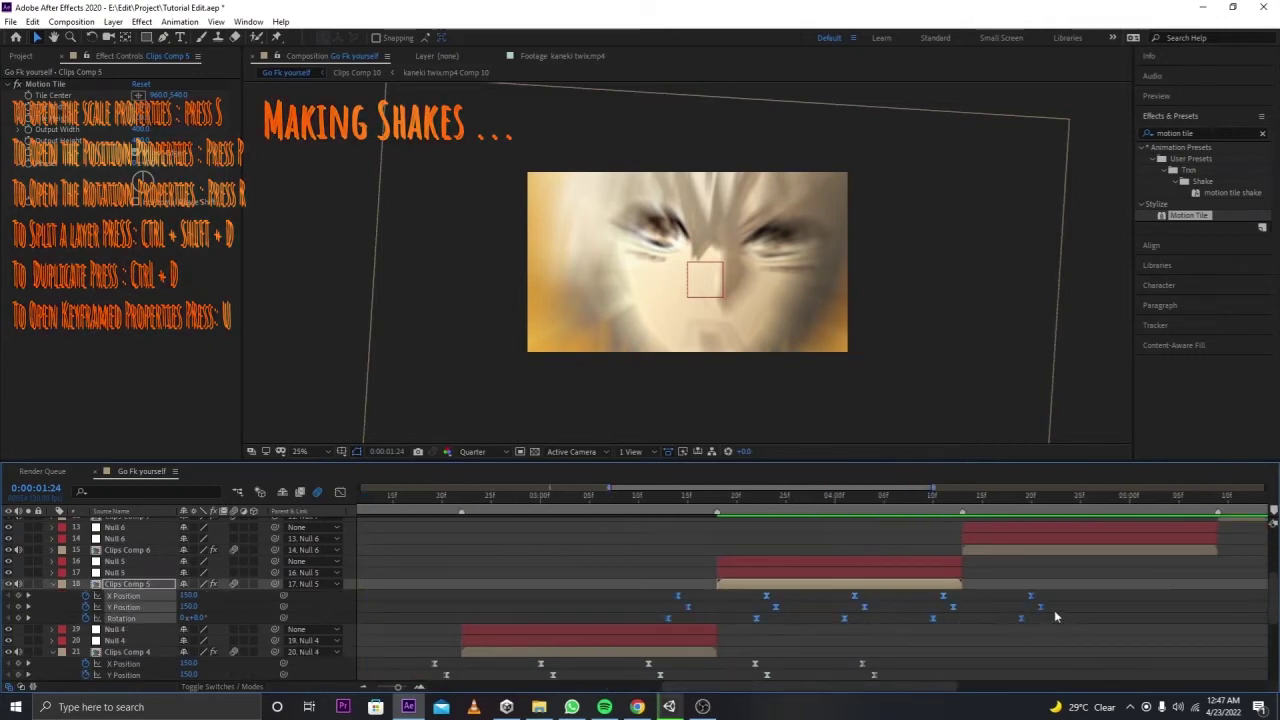
drag(1201, 612, 1229, 612)
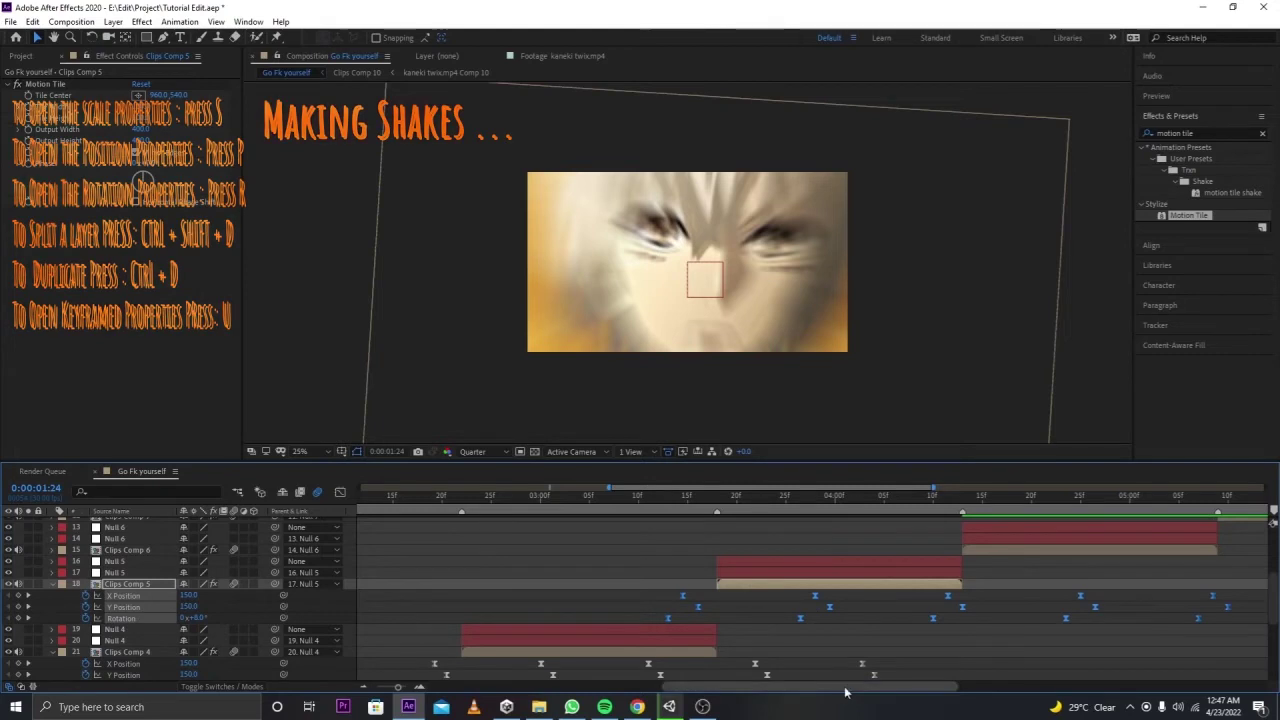
scroll(847, 691, right, 1)
scroll(860, 689, right, 2)
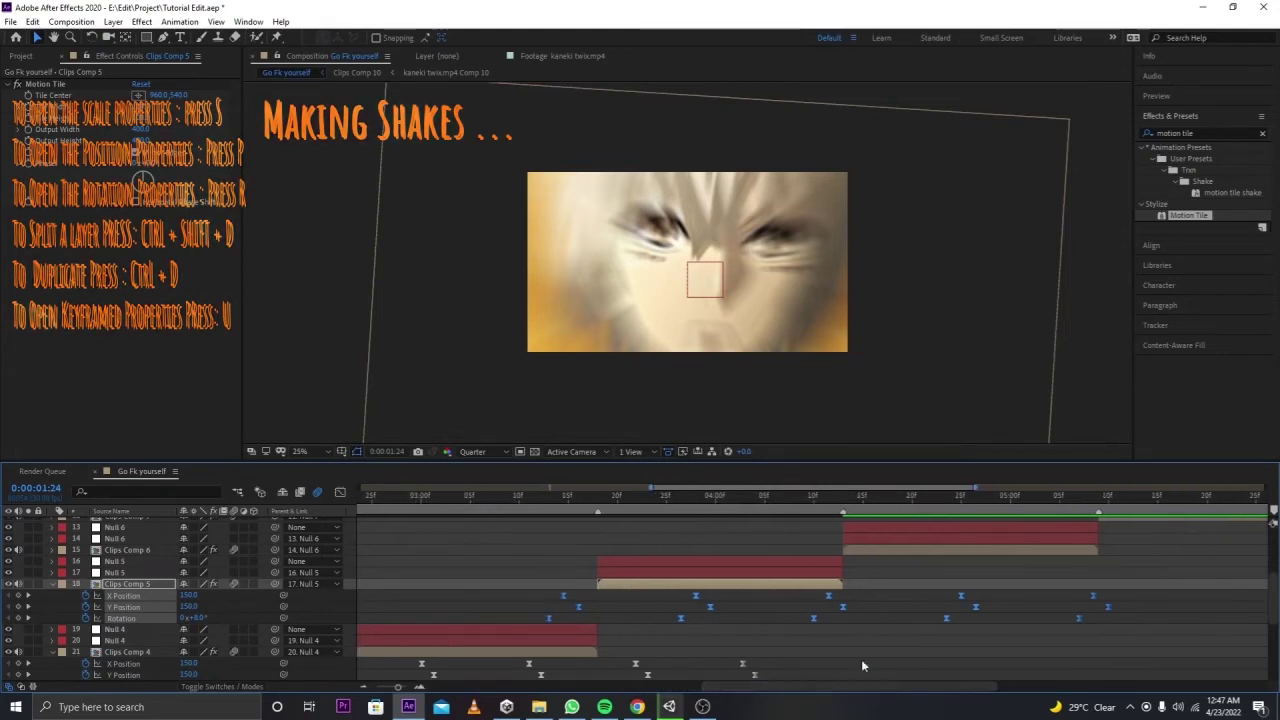
drag(1108, 606, 922, 609)
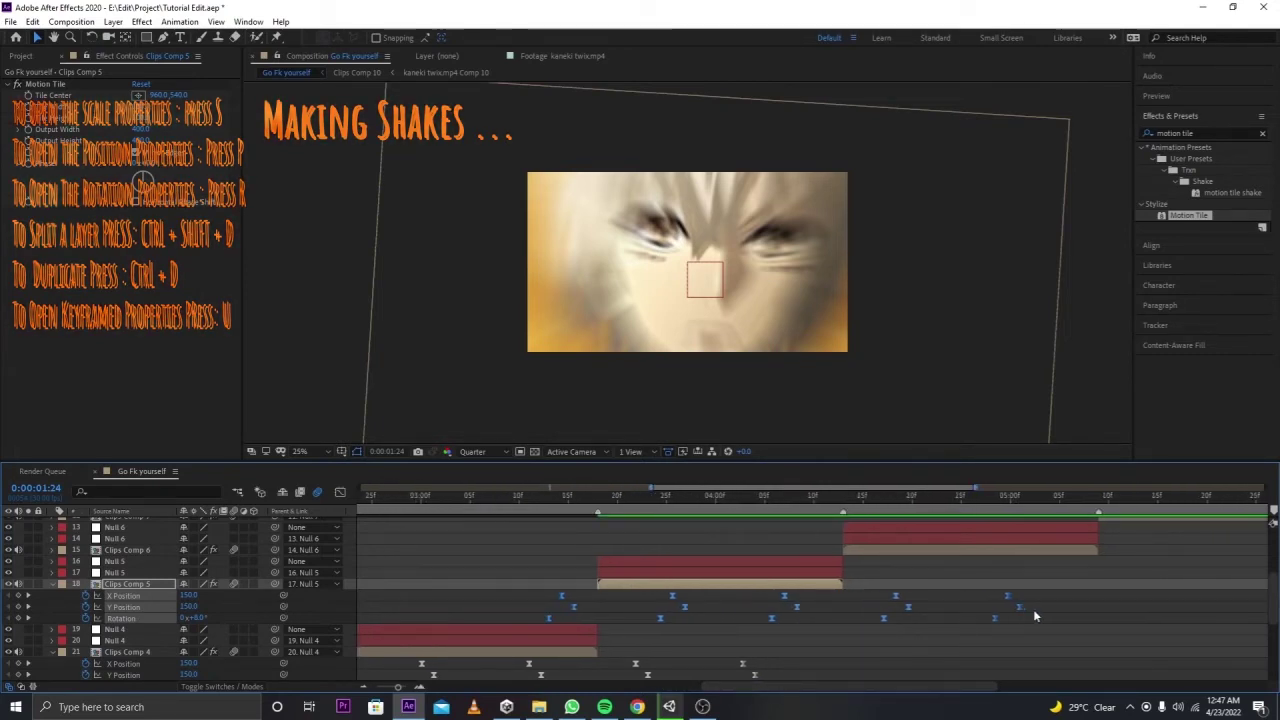
Step: Stretch the shake keyframes on Clips Comp 6 and Clips Comp 7
click(899, 553)
key(ctrl+v)
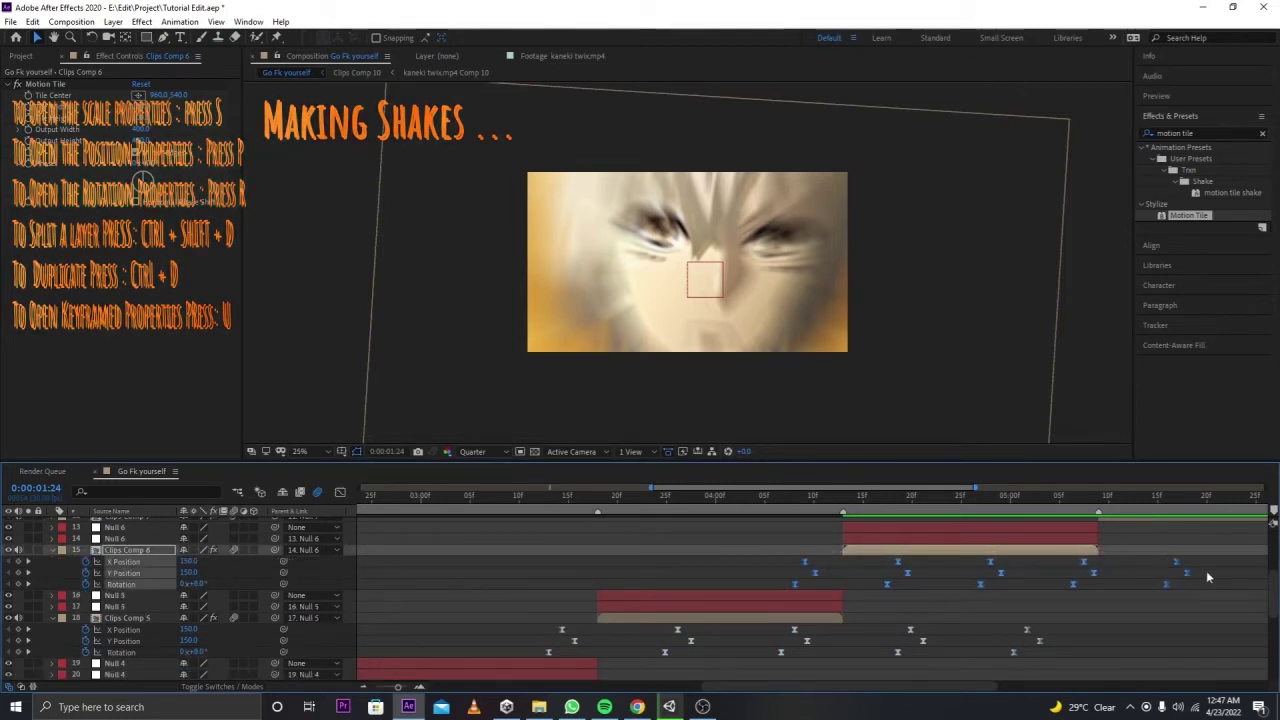
drag(815, 690, 914, 690)
scroll(850, 572, up, 3)
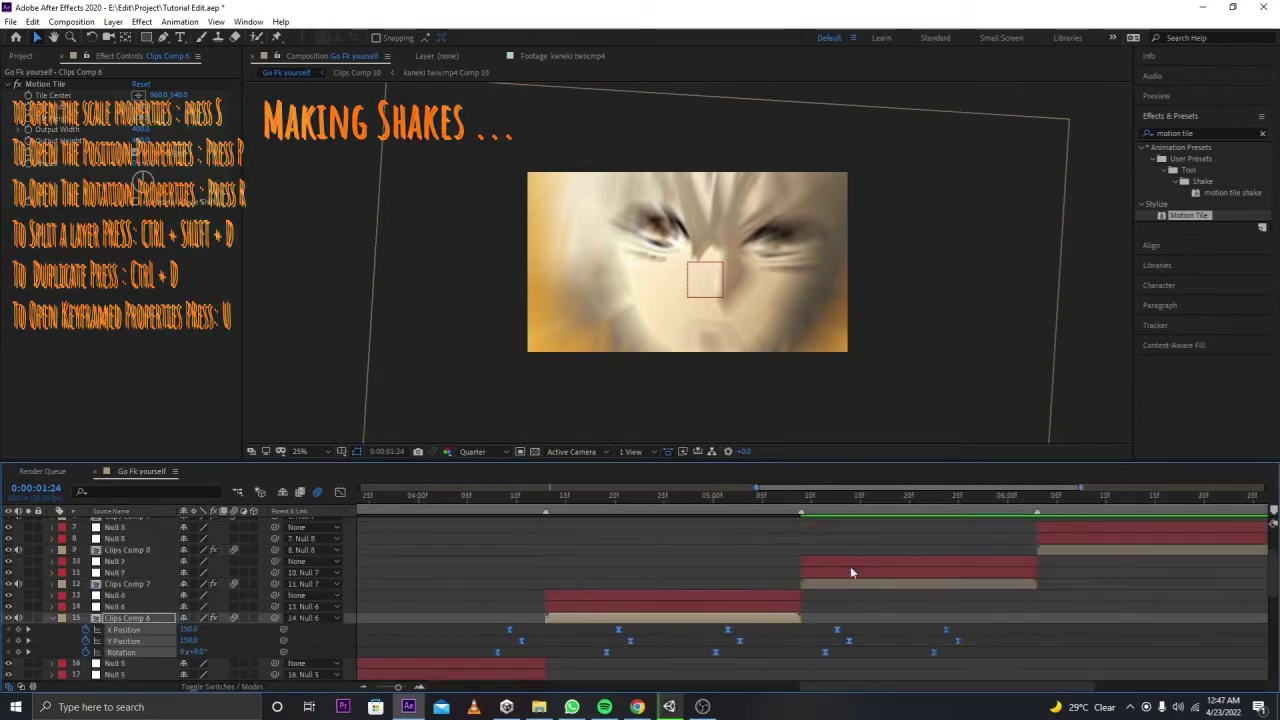
click(866, 584)
key(u)
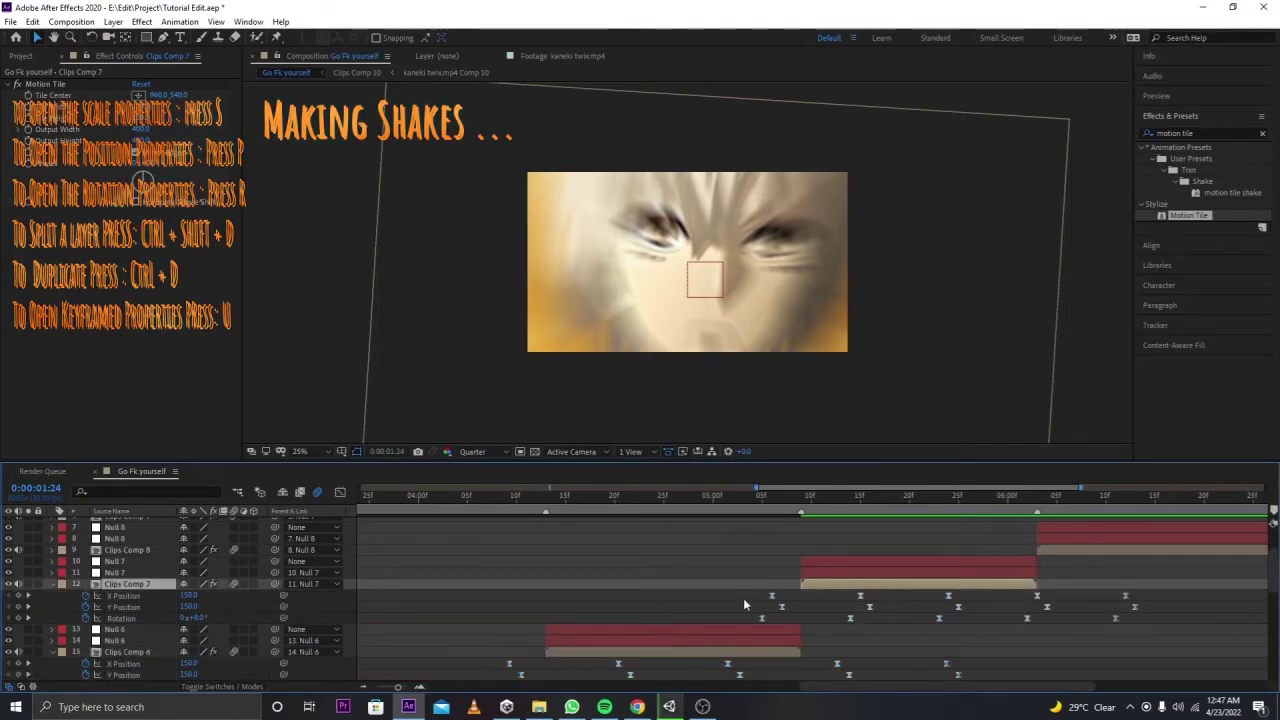
drag(743, 603, 1153, 620)
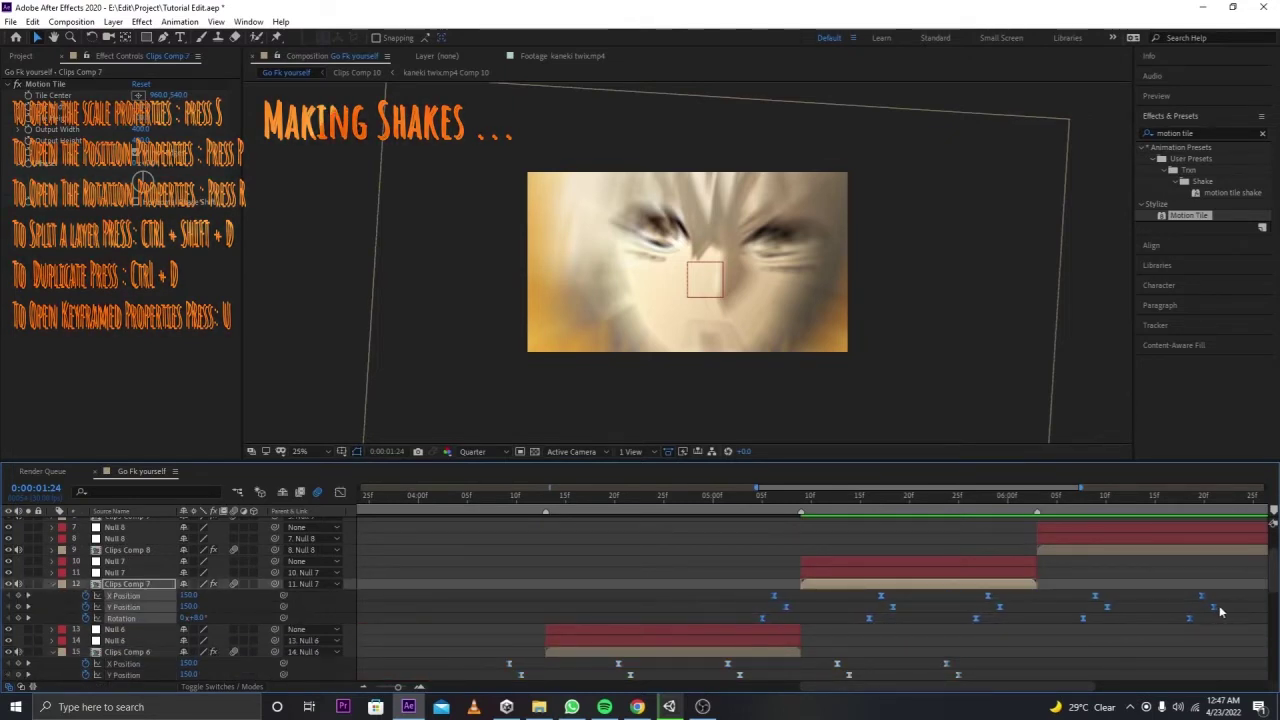
drag(812, 686, 937, 686)
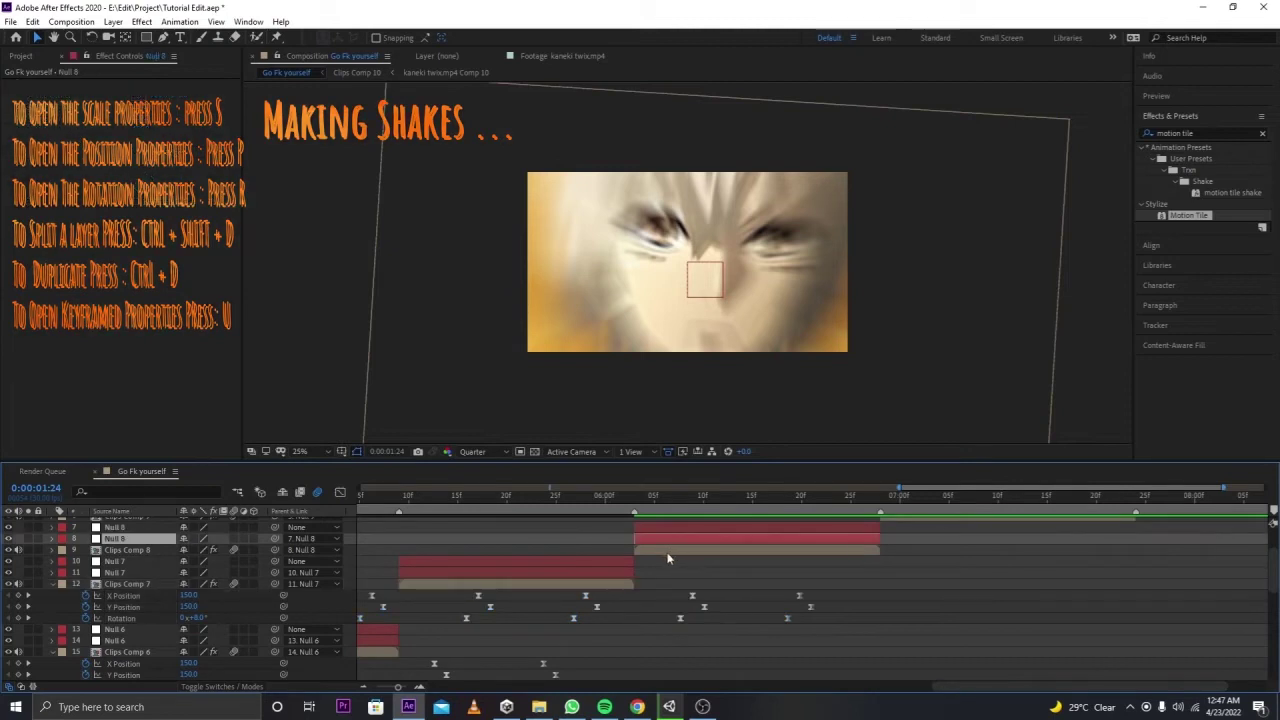
Step: Stretch the shake keyframes on Clips Comp 8 and 9, and select Clips Comp 10's
click(668, 552)
key(u)
mouse_move(588, 556)
mouse_down()
mouse_move(986, 578)
mouse_move(559, 592)
mouse_up()
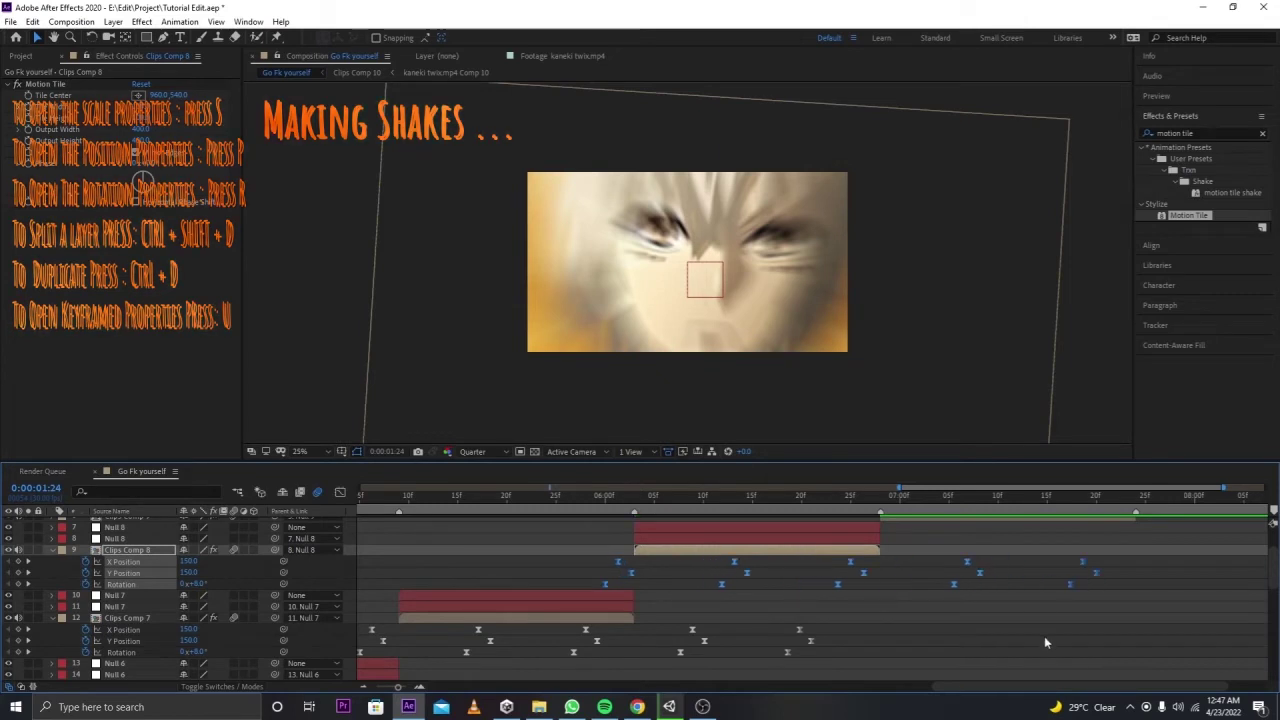
scroll(1000, 620, up, 5)
click(901, 582)
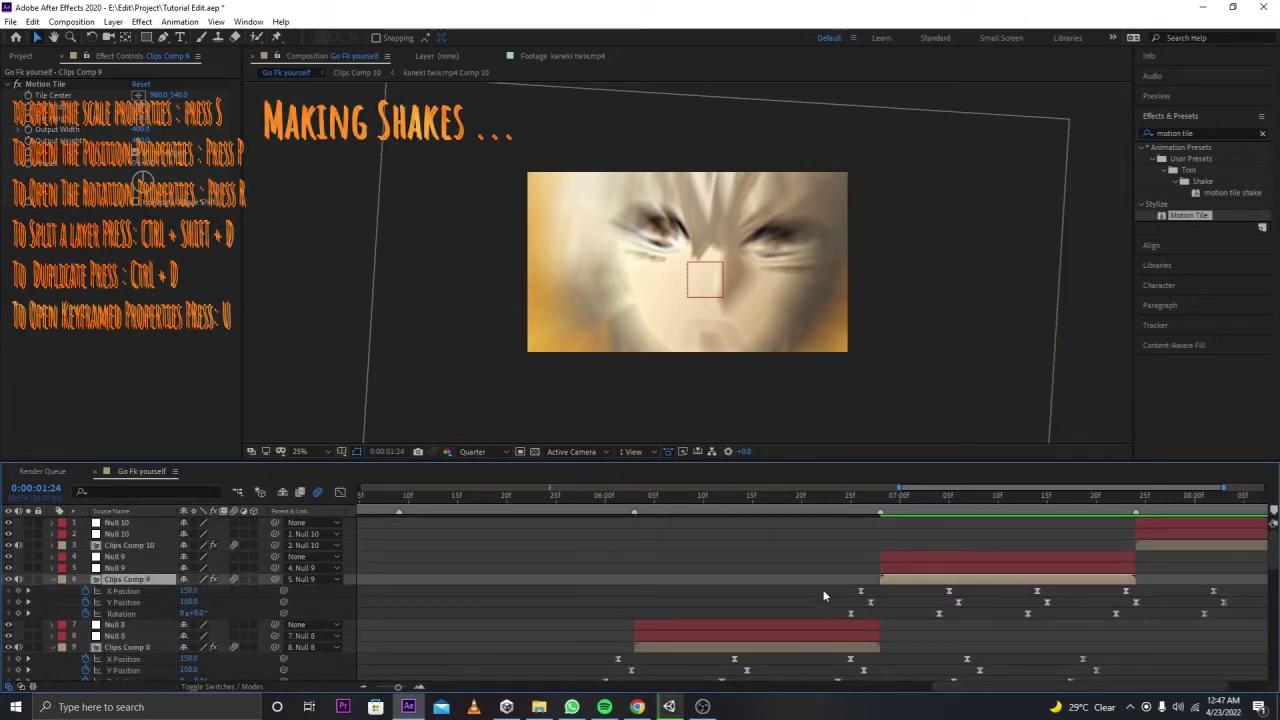
drag(824, 596, 1067, 626)
drag(1244, 618, 1244, 620)
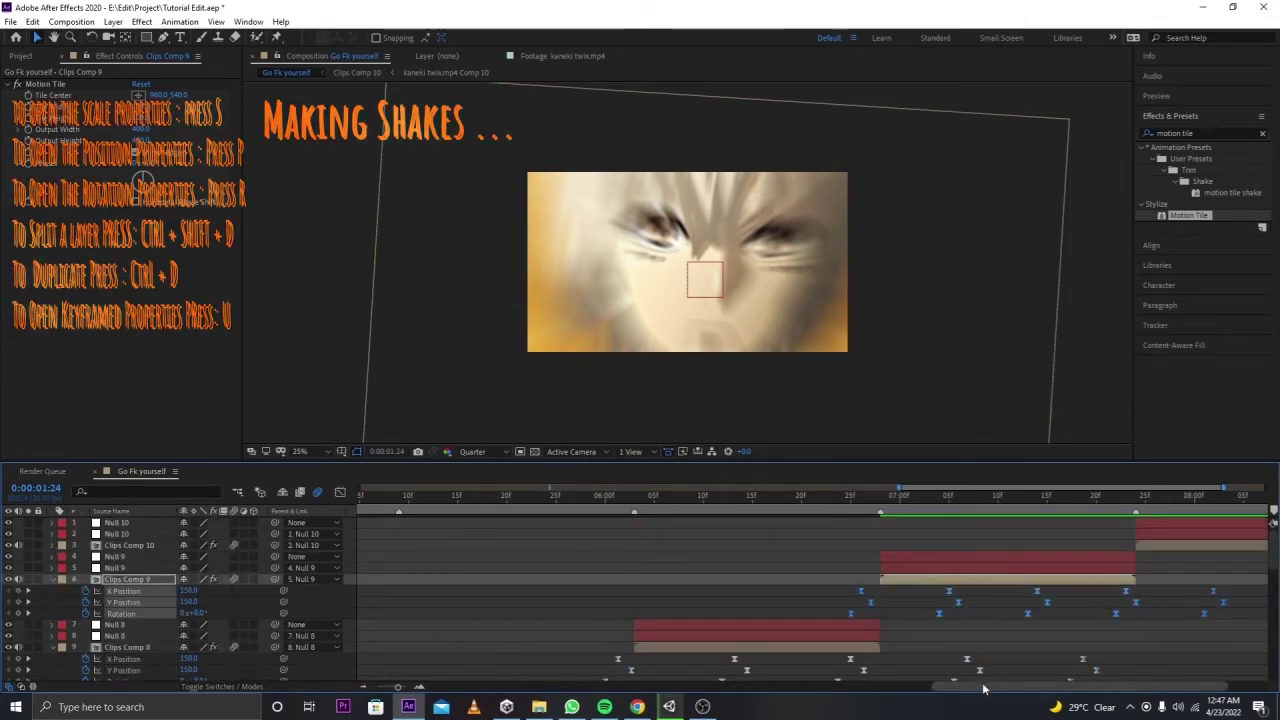
drag(983, 688, 1065, 681)
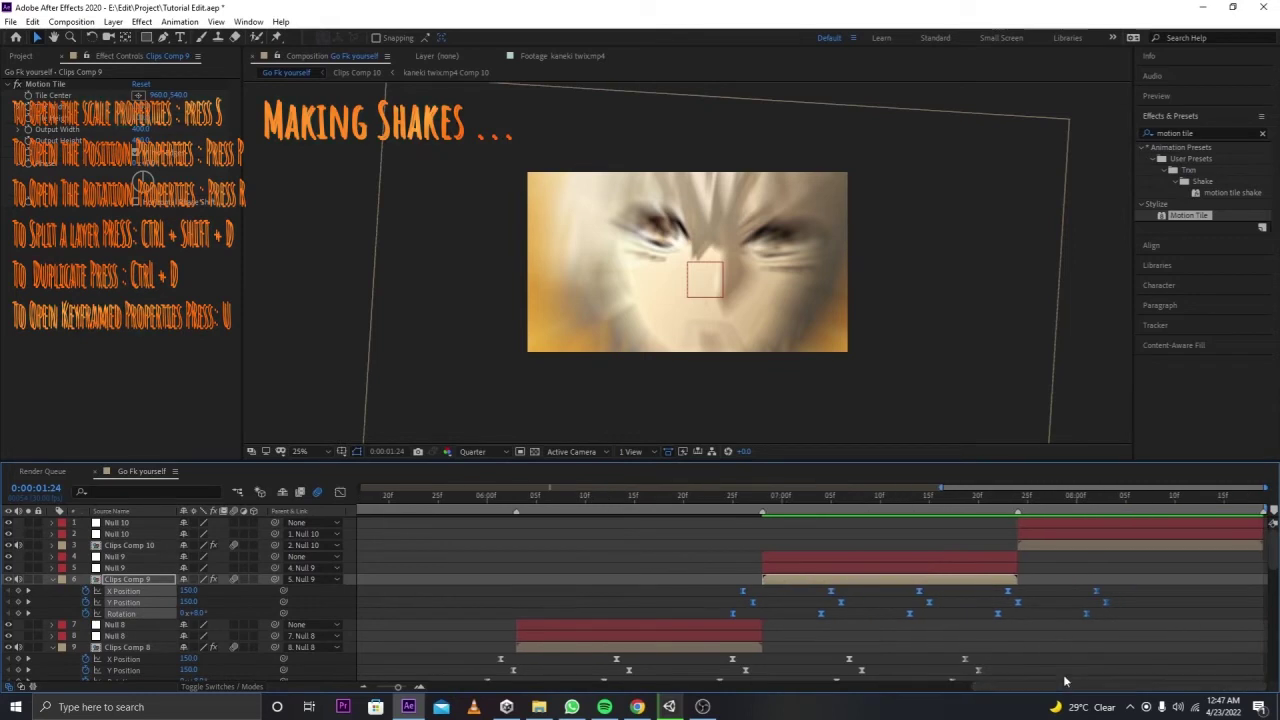
click(1052, 547)
key(u)
drag(950, 558, 1268, 591)
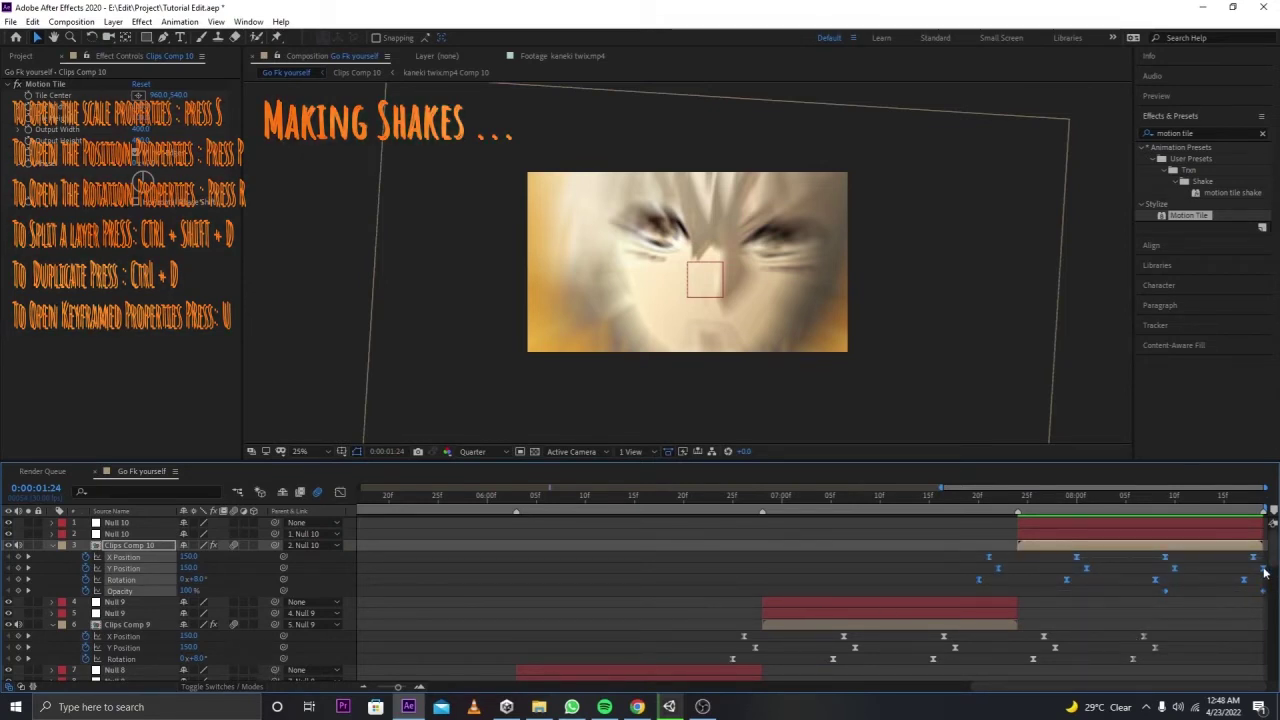
Step: Alt-stretch all of Clips Comp 10's shake keyframes so they spread out and the shake plays slower
click(1185, 622)
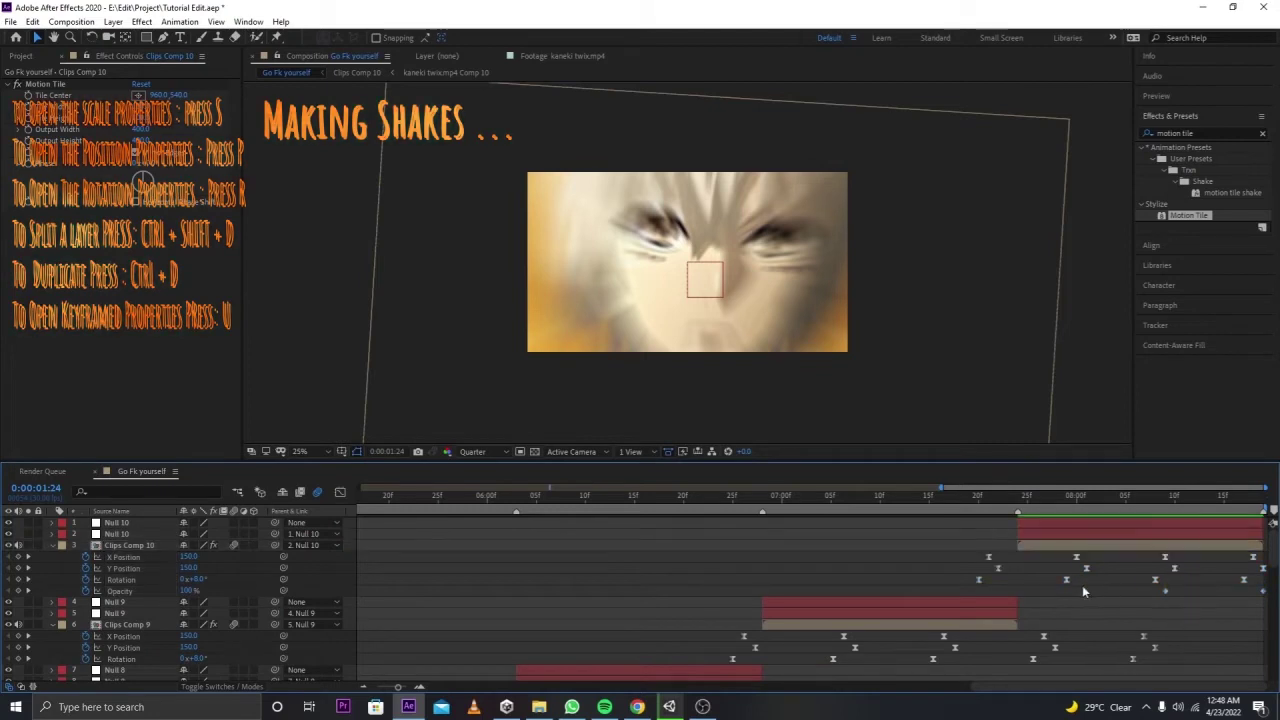
drag(940, 552, 1276, 588)
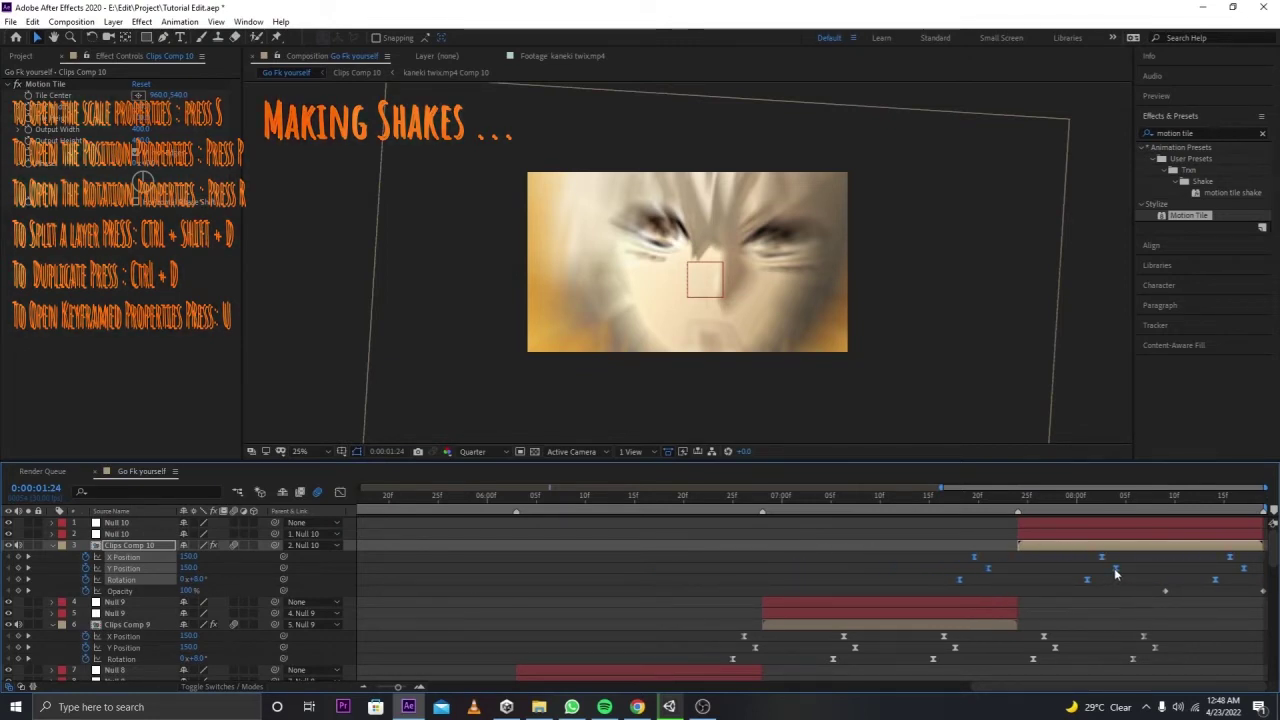
click(959, 586)
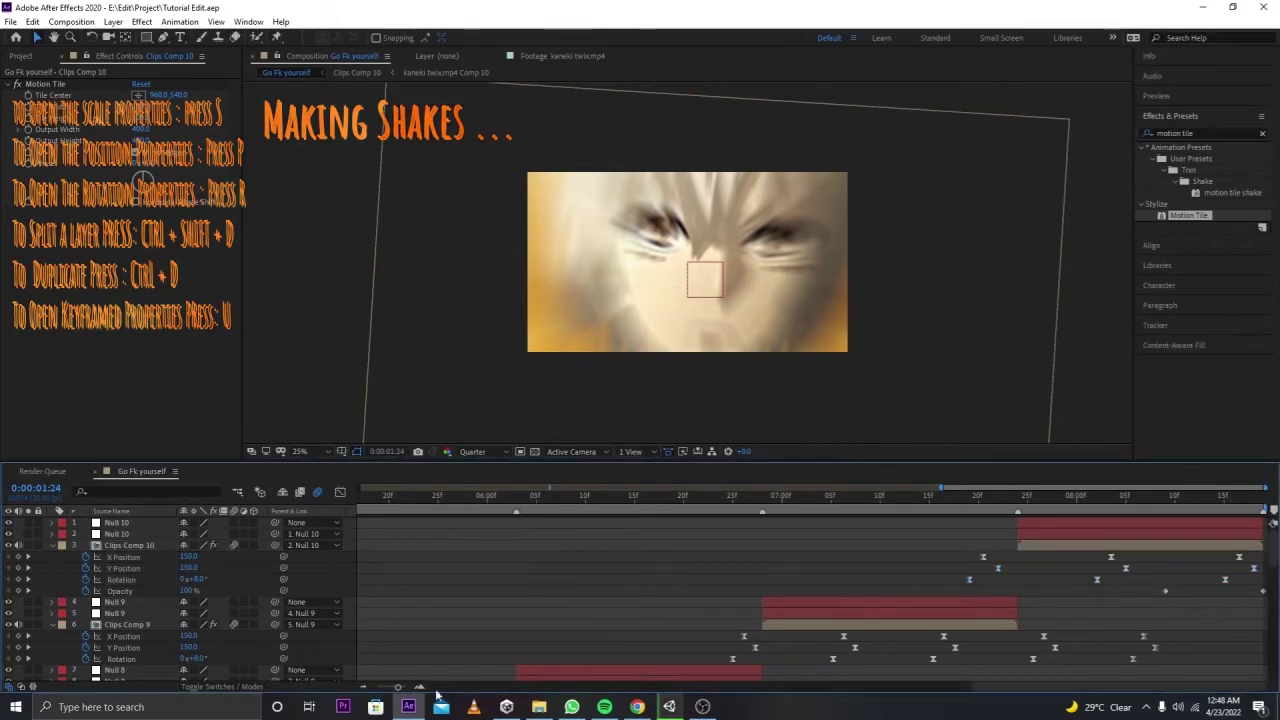
Step: Collapse every layer's properties with U and play the whole edit back from the start
click(282, 371)
key(u)
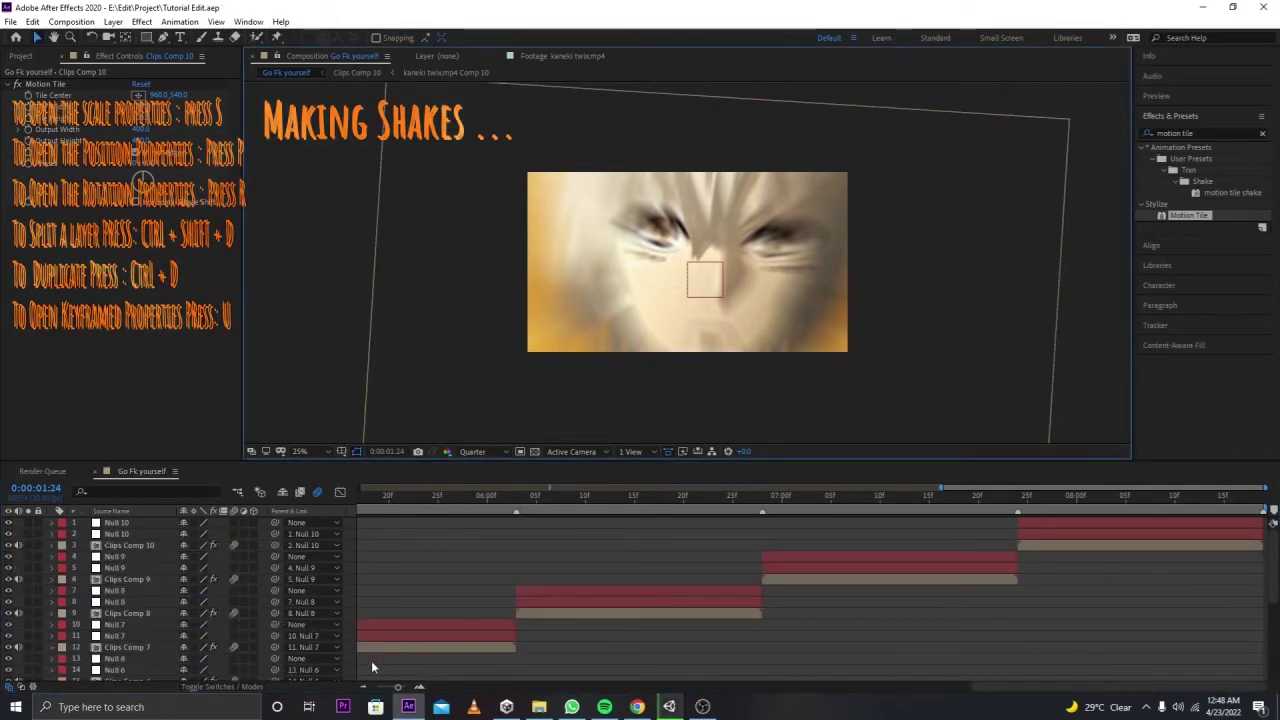
click(378, 690)
key(Home)
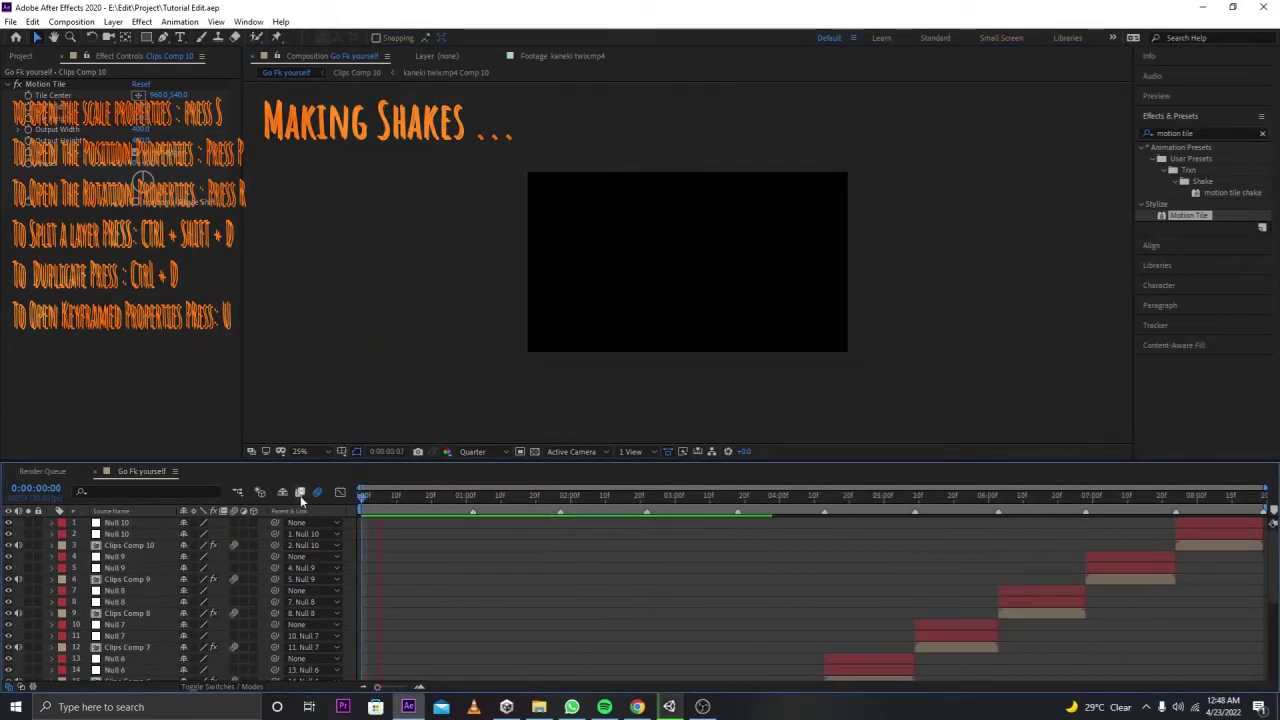
key(space)
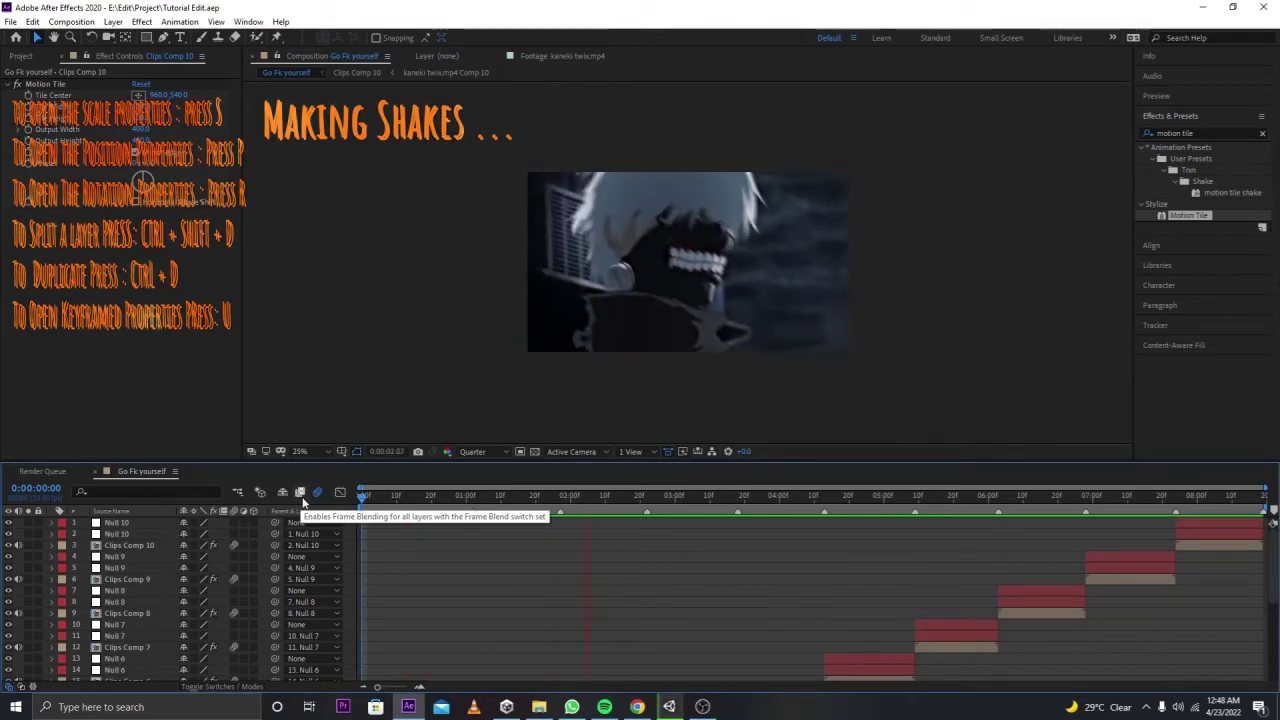
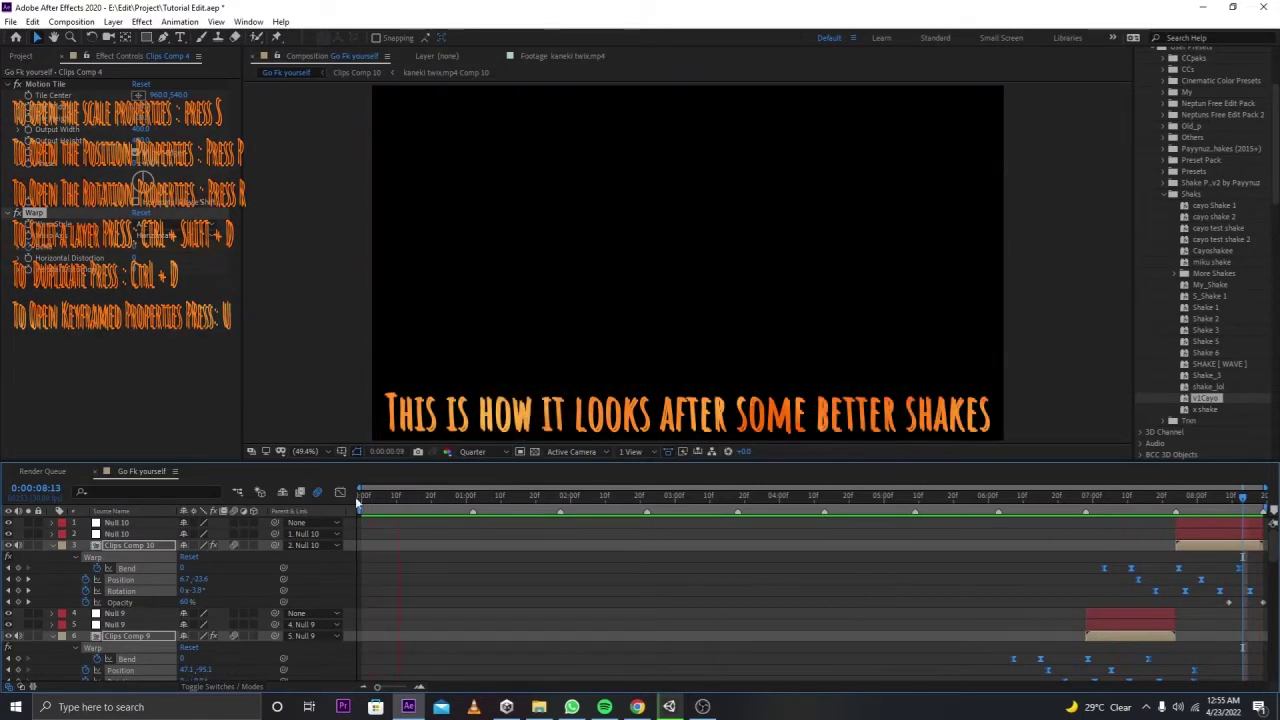
Step: Stop playback, collapse the layer properties and move the playhead back near the start
click(356, 498)
key(u)
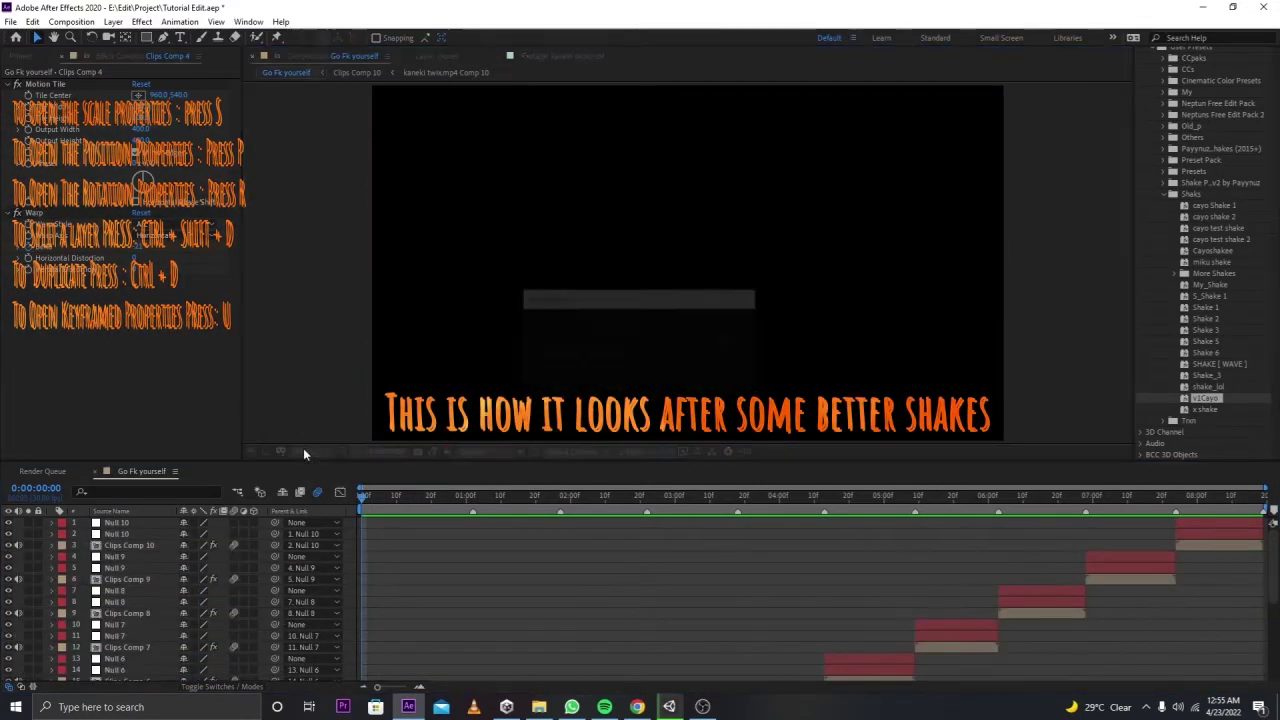
scroll(523, 609, down, 5)
click(471, 505)
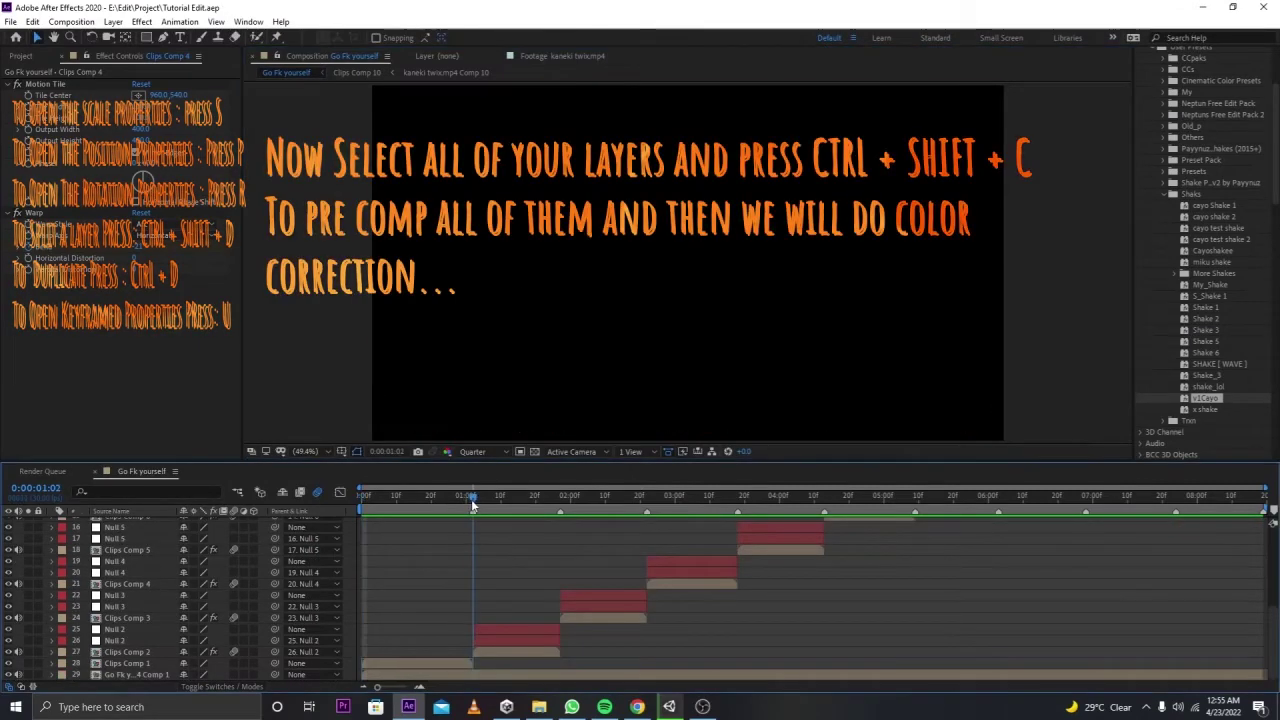
click(431, 505)
scroll(376, 543, up, 5)
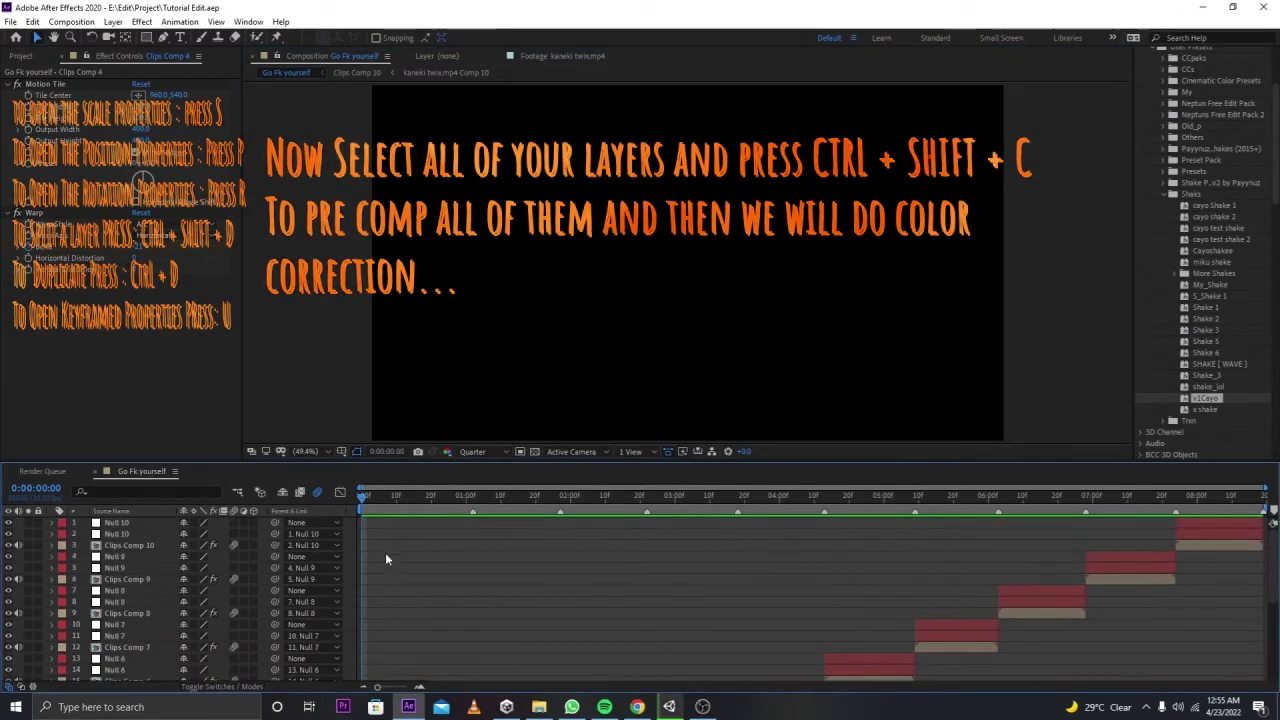
Step: Select every layer from Null 10 down and pre-compose them into Pre-comp 1
click(115, 523)
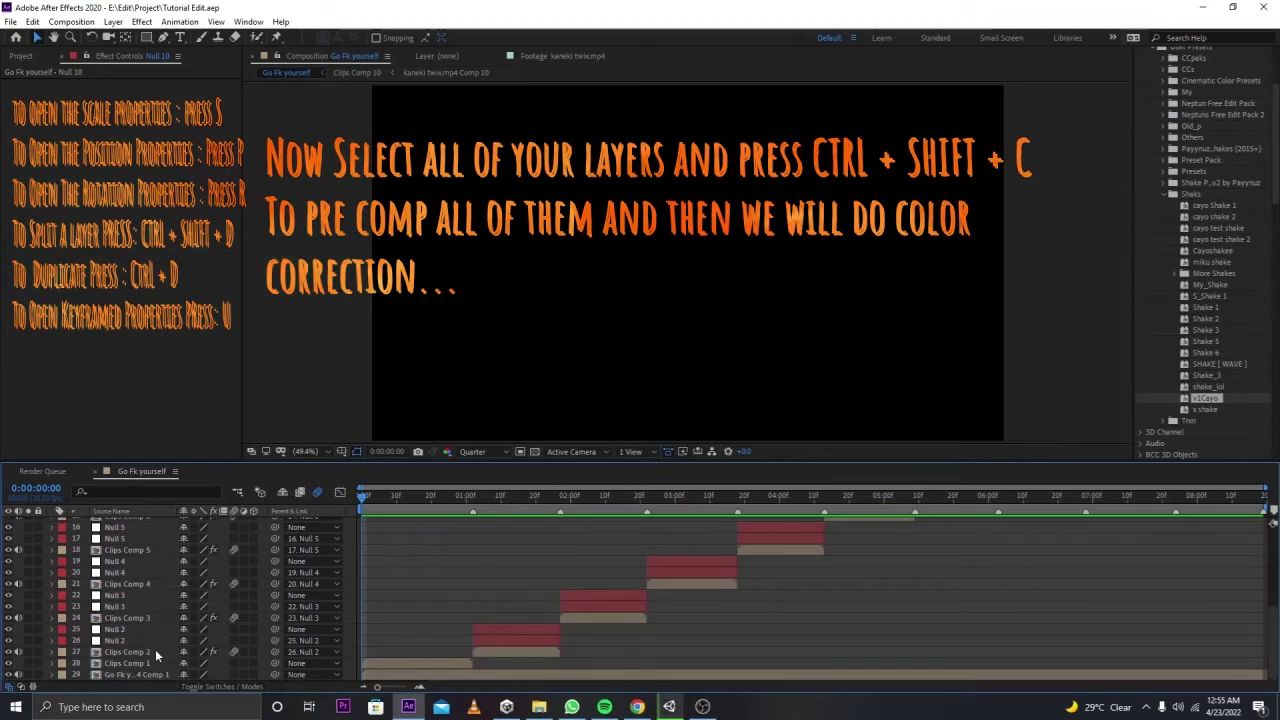
shift+click(150, 663)
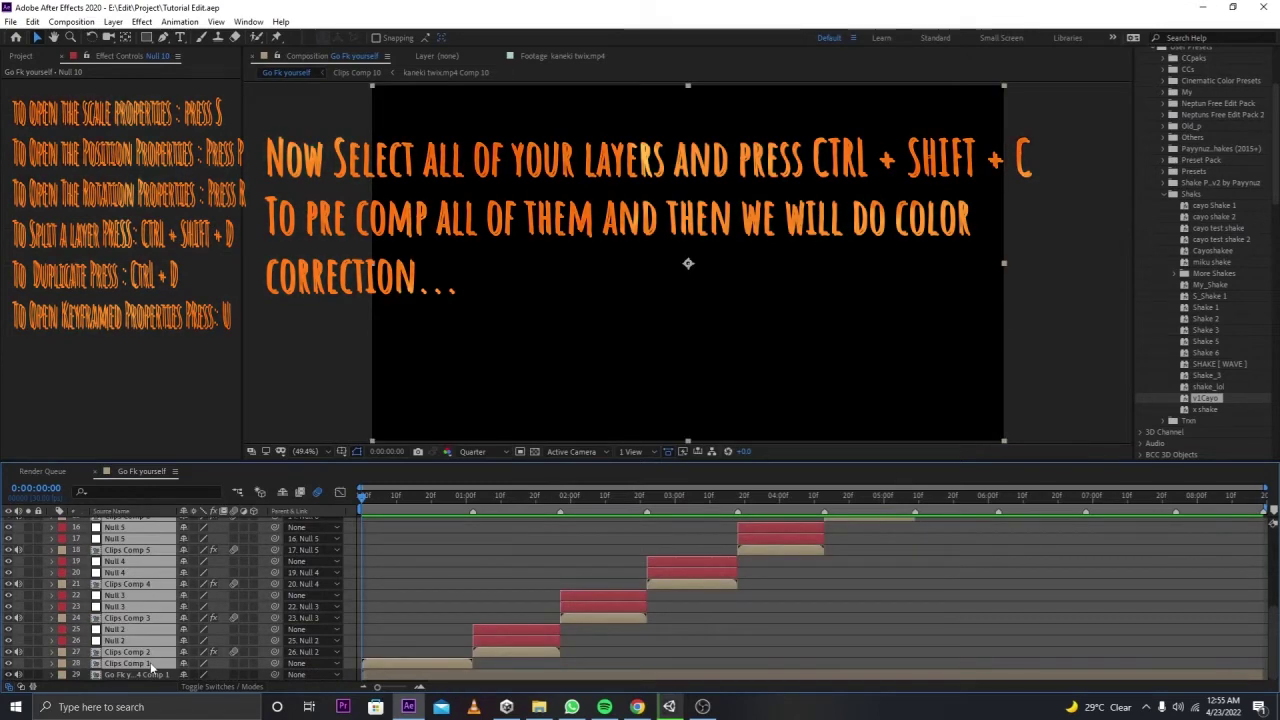
key(ctrl+shift+c)
click(672, 440)
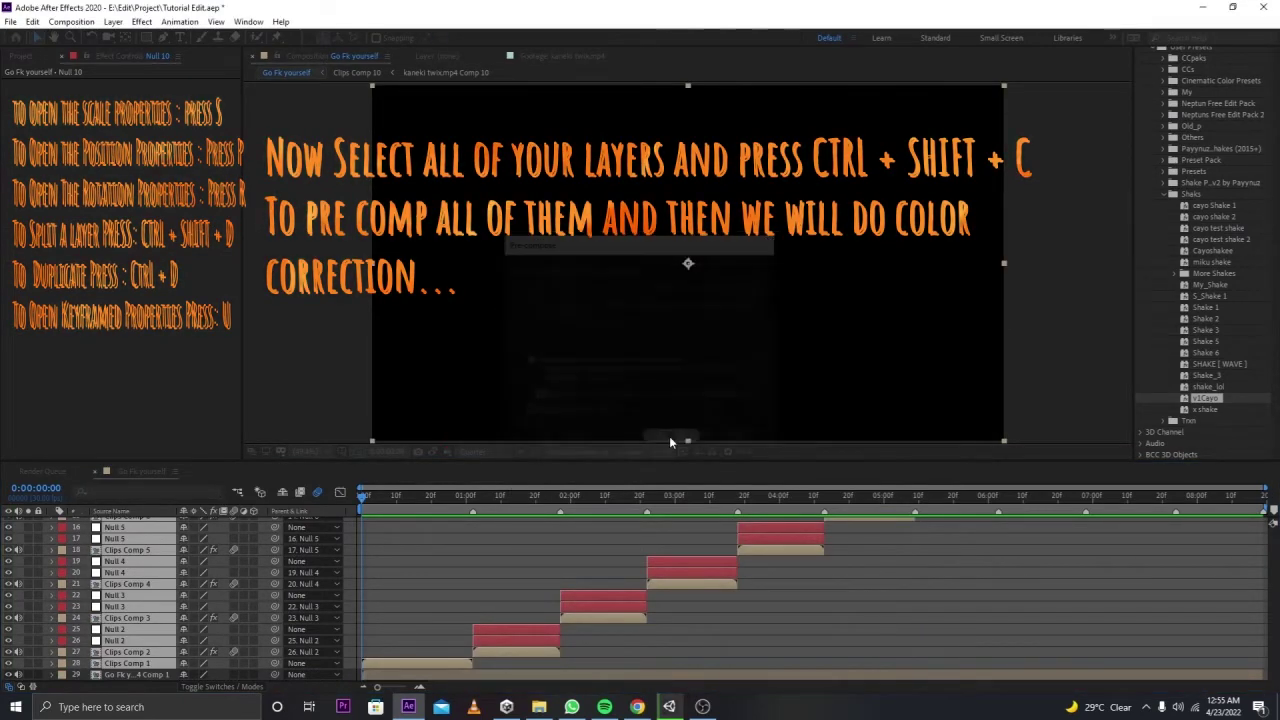
Step: Set the preview resolution to Full on the anime character frame at 0:00:01:15
drag(456, 496, 505, 496)
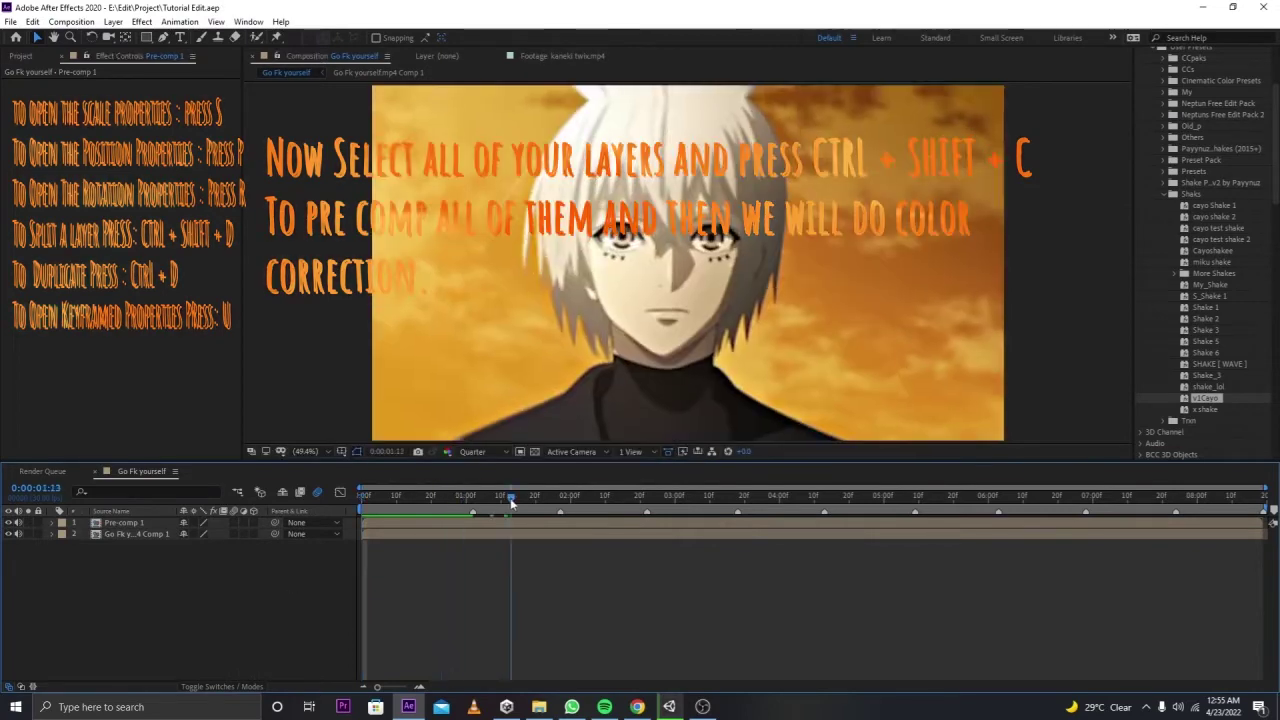
click(476, 452)
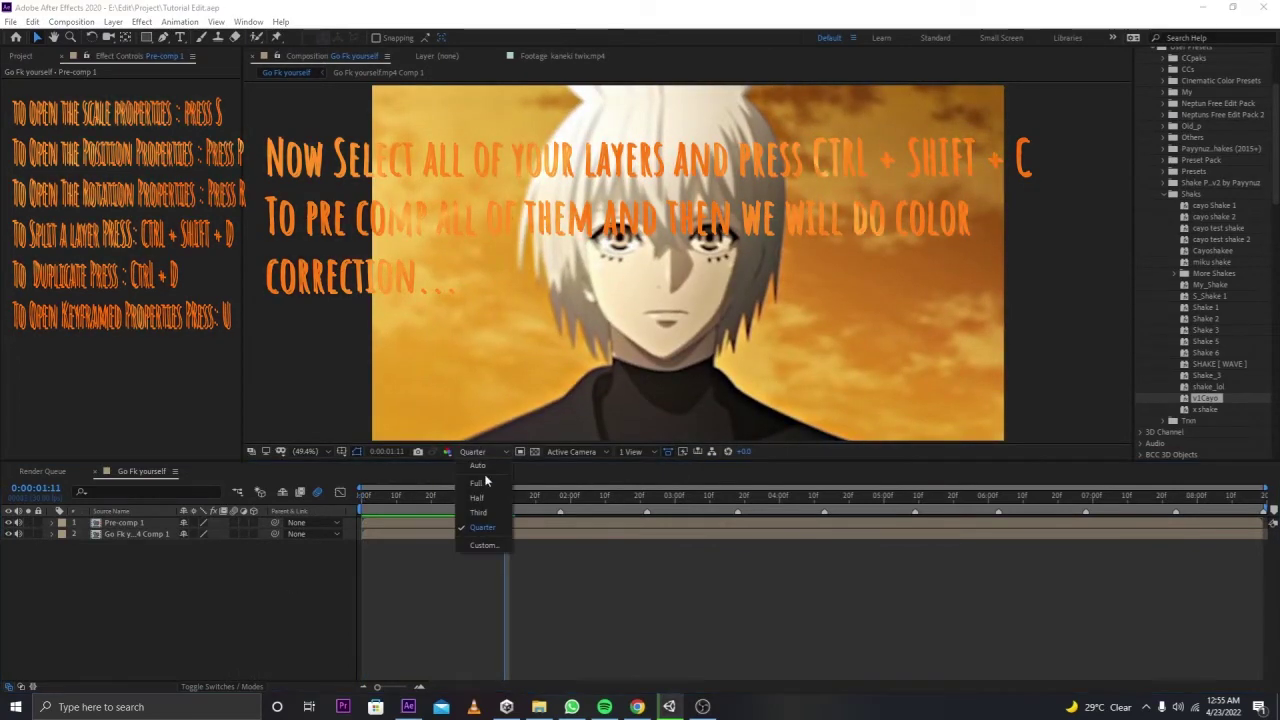
click(478, 488)
click(521, 497)
drag(521, 498, 517, 495)
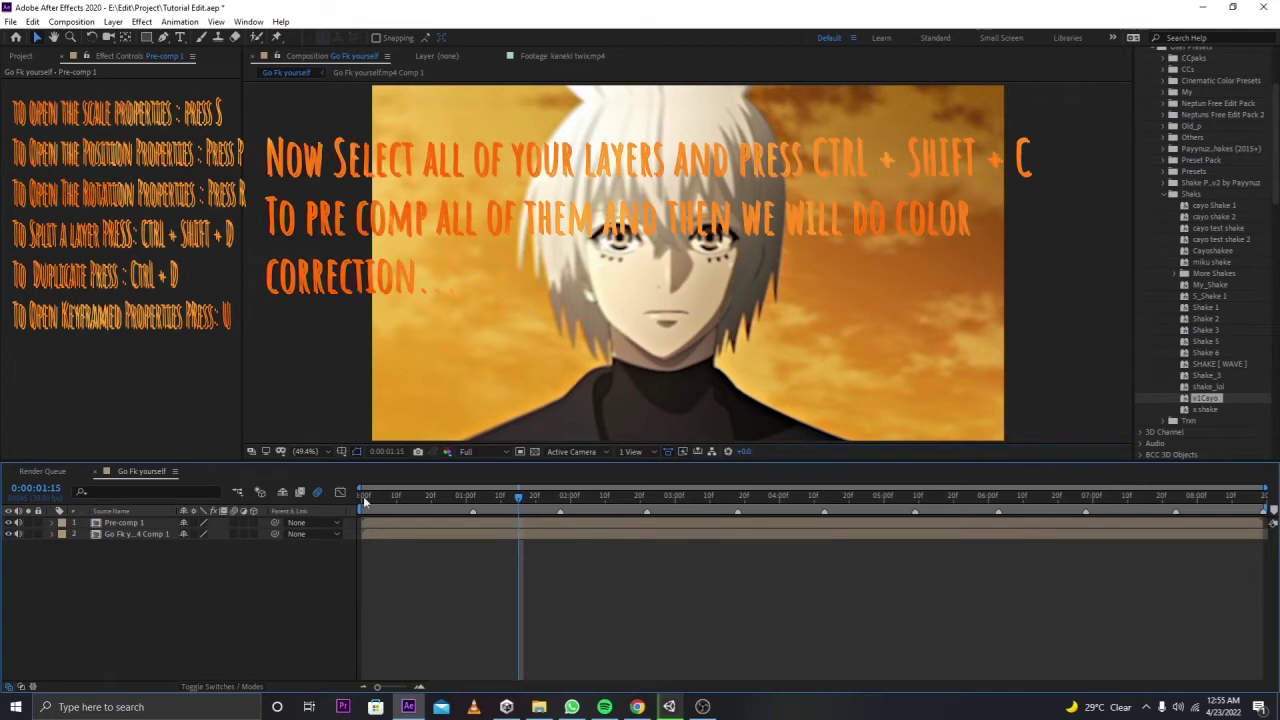
Step: Add a new Adjustment Layer 1 to the composition and check the viewer at different zoom levels
right_click(184, 622)
mouse_move(216, 477)
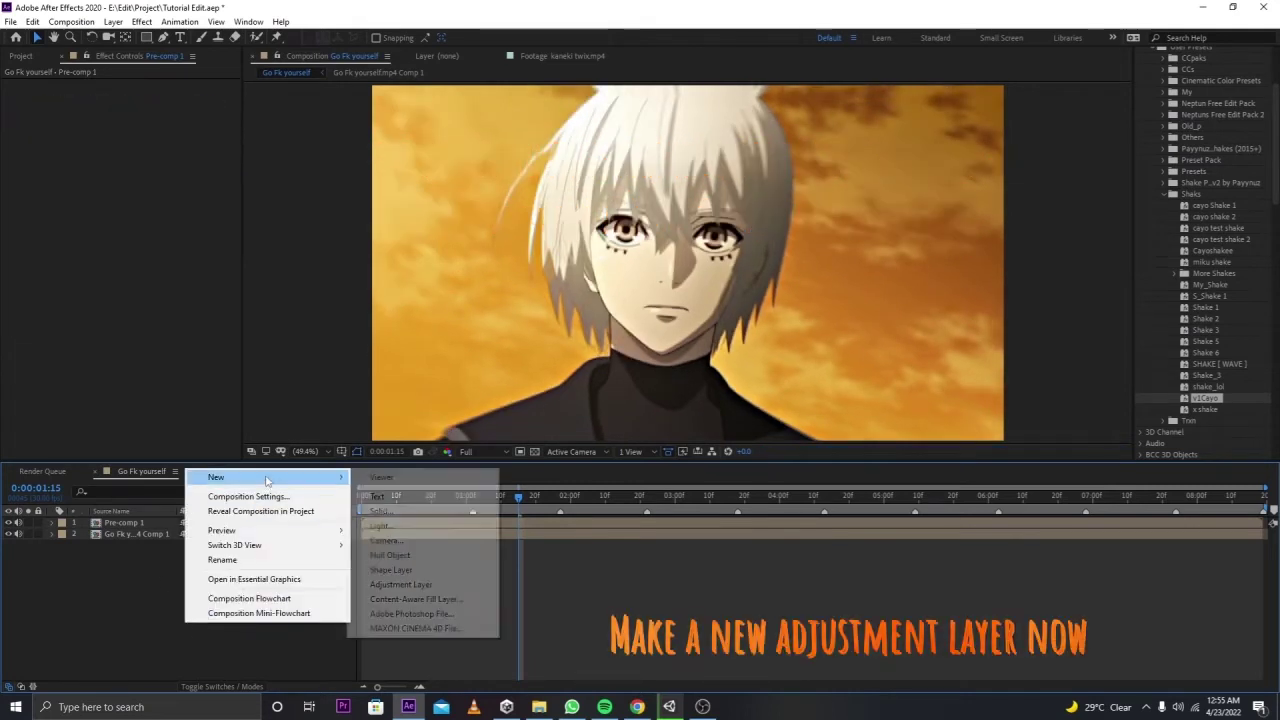
click(388, 584)
click(204, 579)
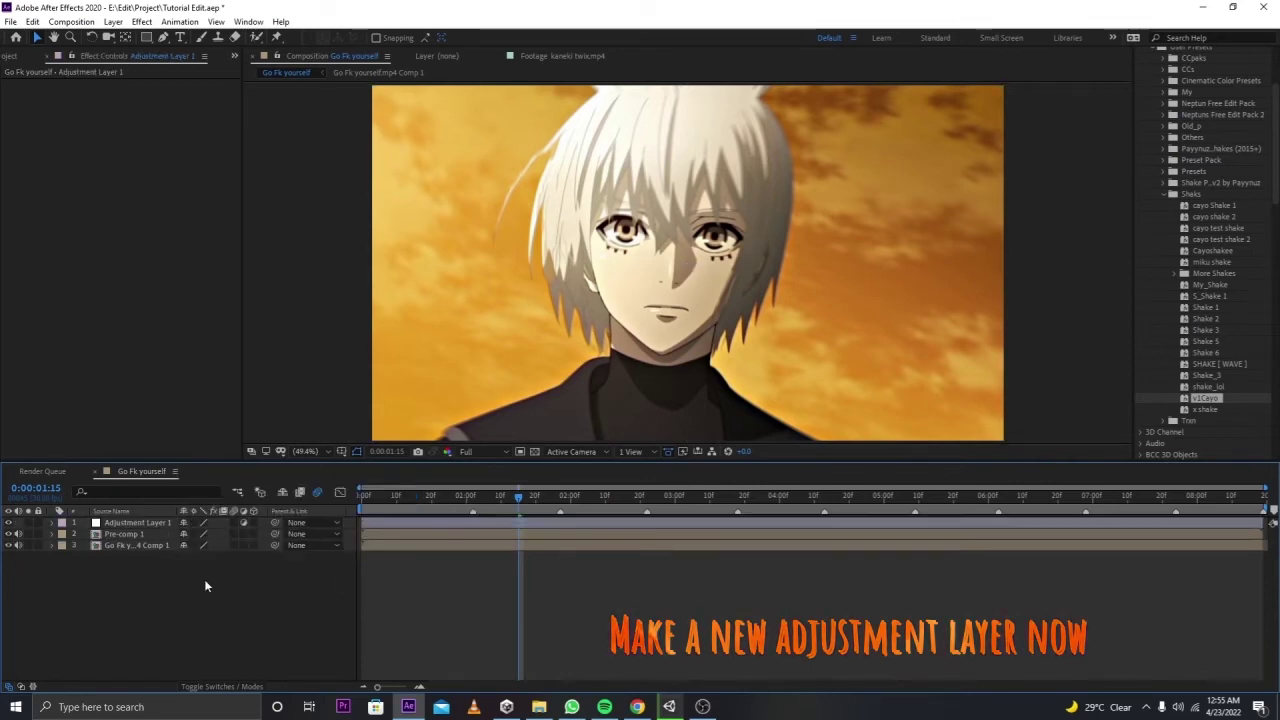
key(slash)
scroll(1152, 303, up, 2)
key(comma)
key(comma)
key(comma)
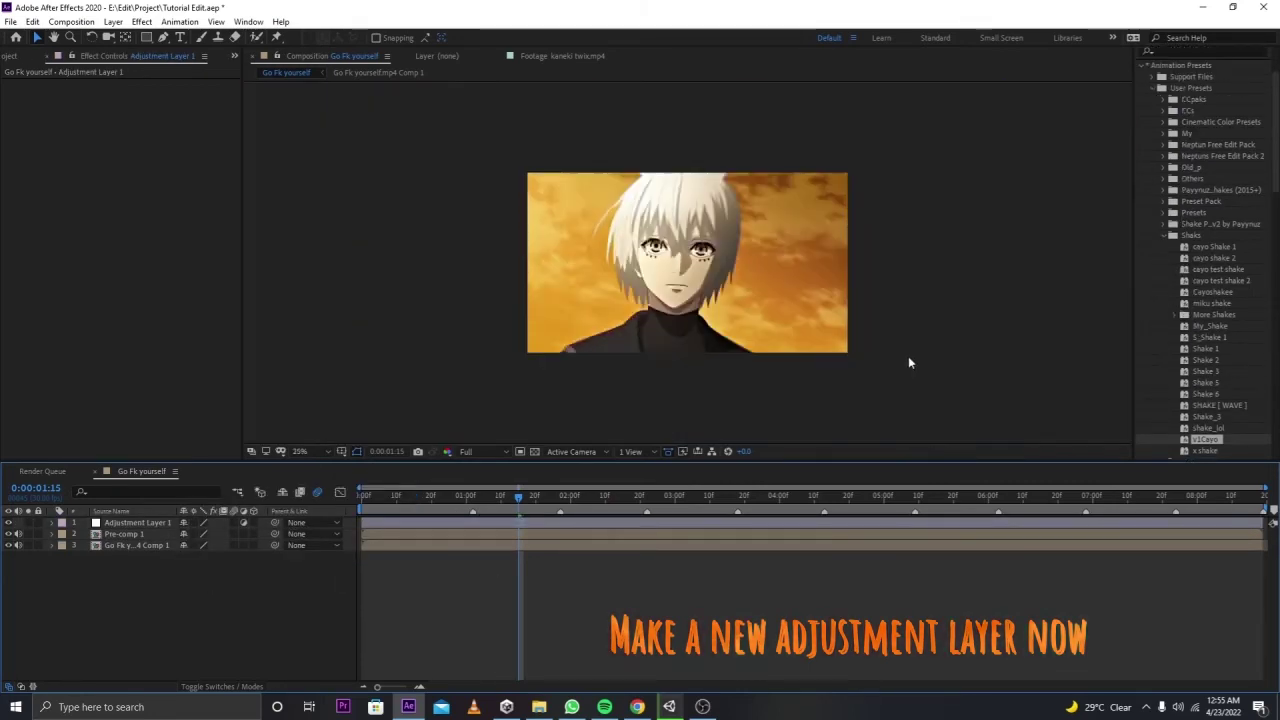
key(period)
scroll(1183, 342, up, 2)
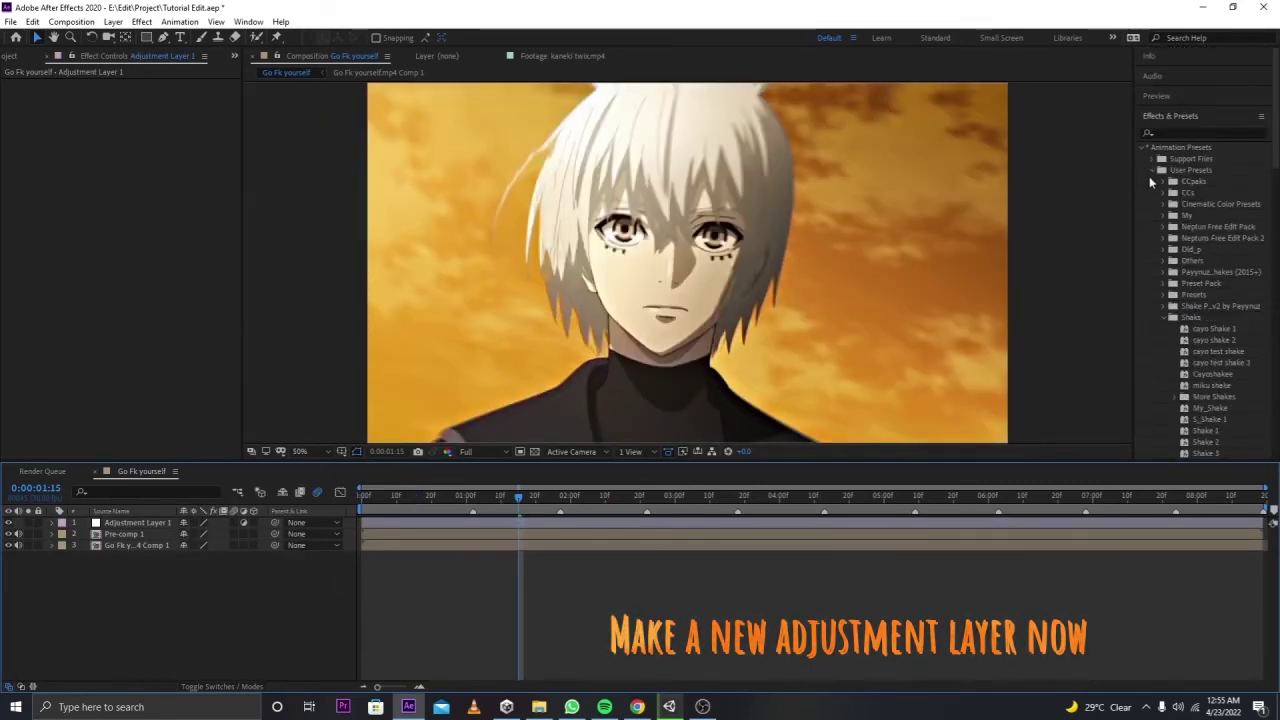
Step: Search 'Curves' in Effects & Presets and apply it to Adjustment Layer 1
click(1150, 170)
click(1142, 148)
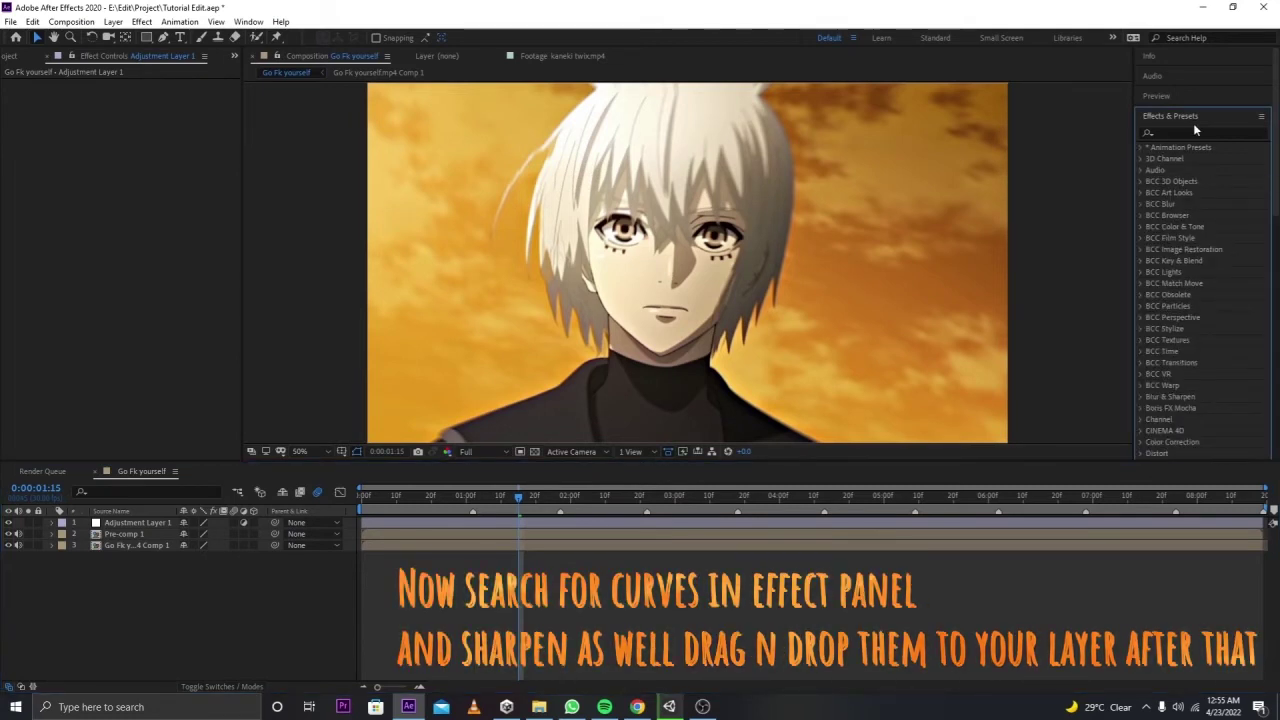
click(1194, 131)
text(Curves)
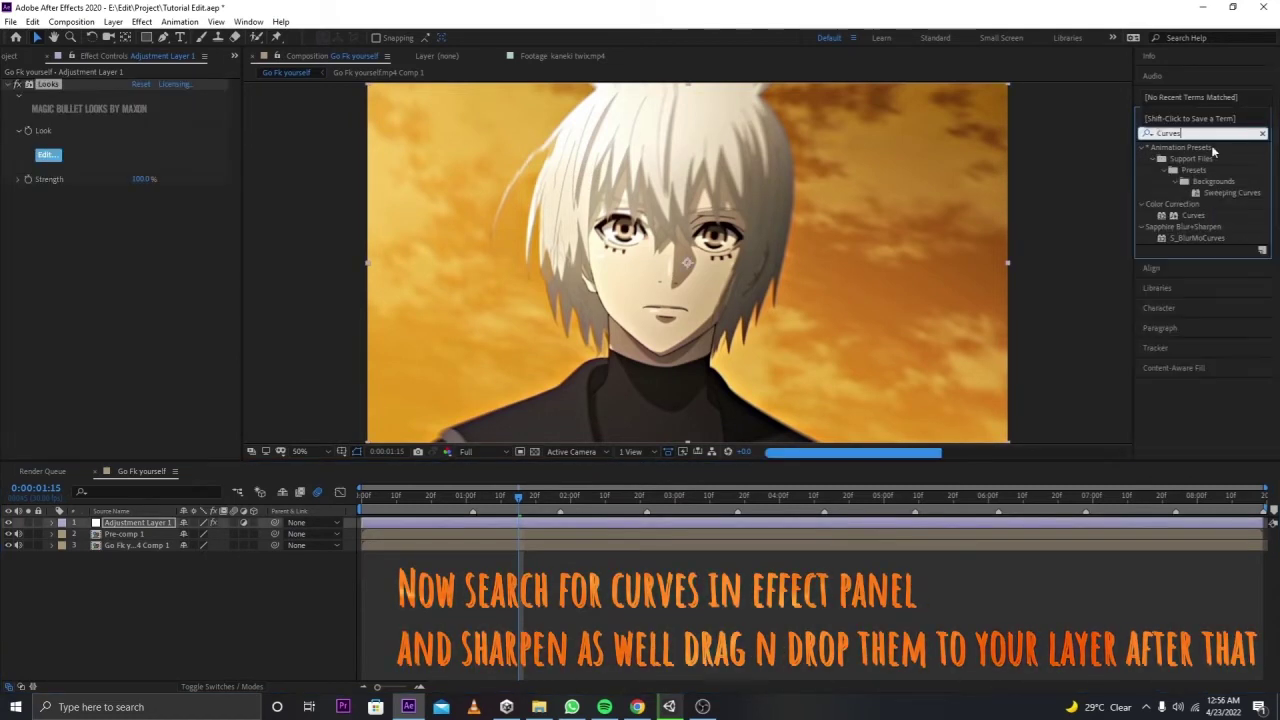
drag(1193, 215, 115, 355)
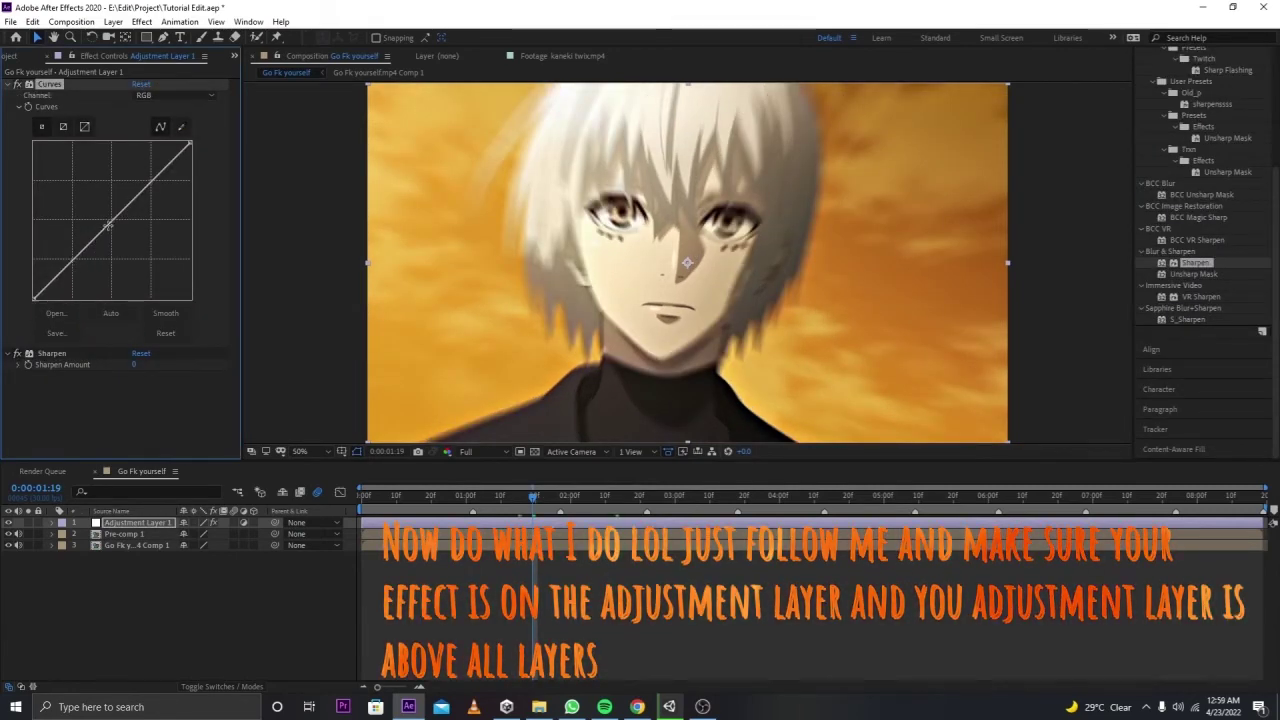
Step: Bow the RGB curve down to darken, then lift the Red curve for a redder image
mouse_move(108, 226)
mouse_down()
mouse_move(127, 242)
mouse_move(123, 210)
mouse_move(170, 206)
mouse_up()
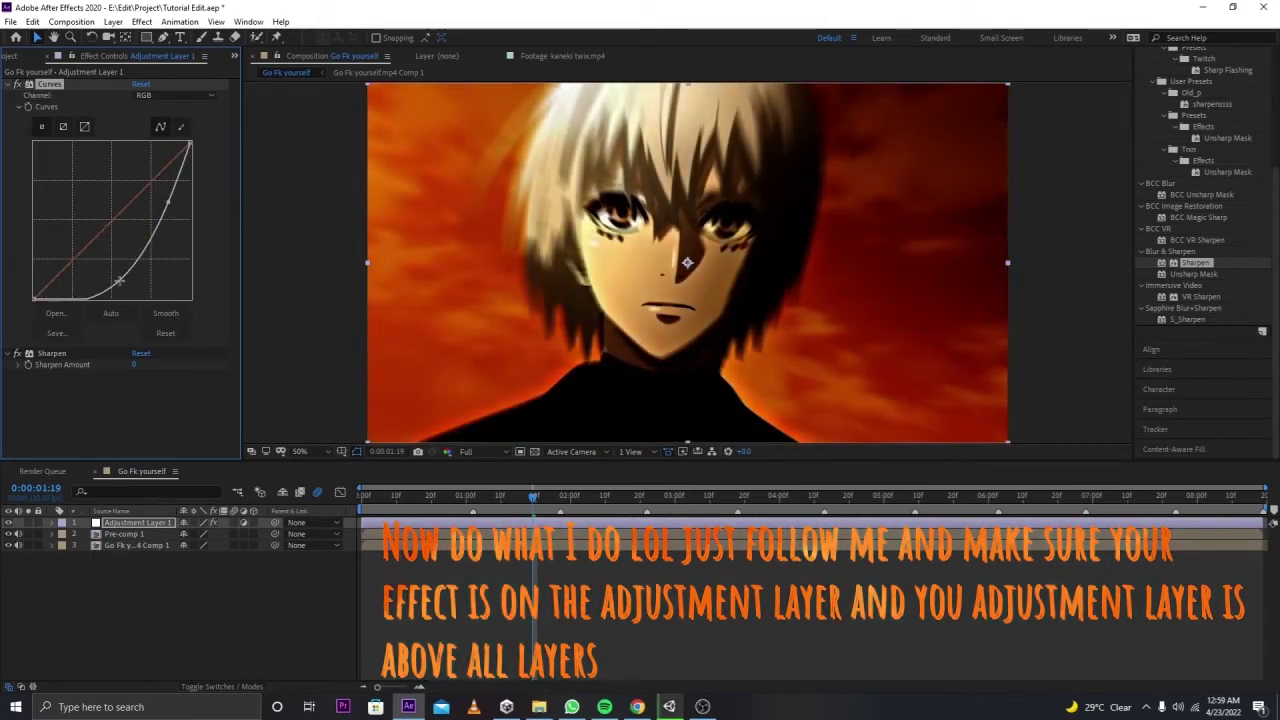
drag(110, 280, 86, 285)
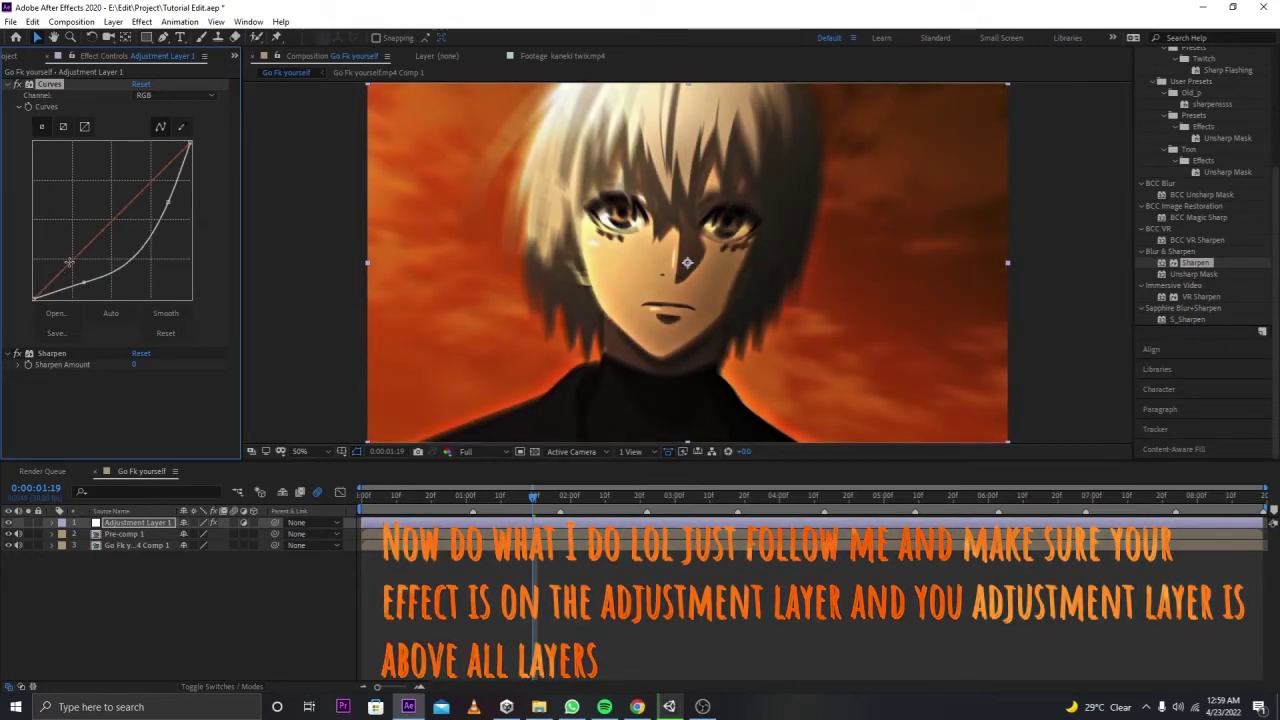
key(Down)
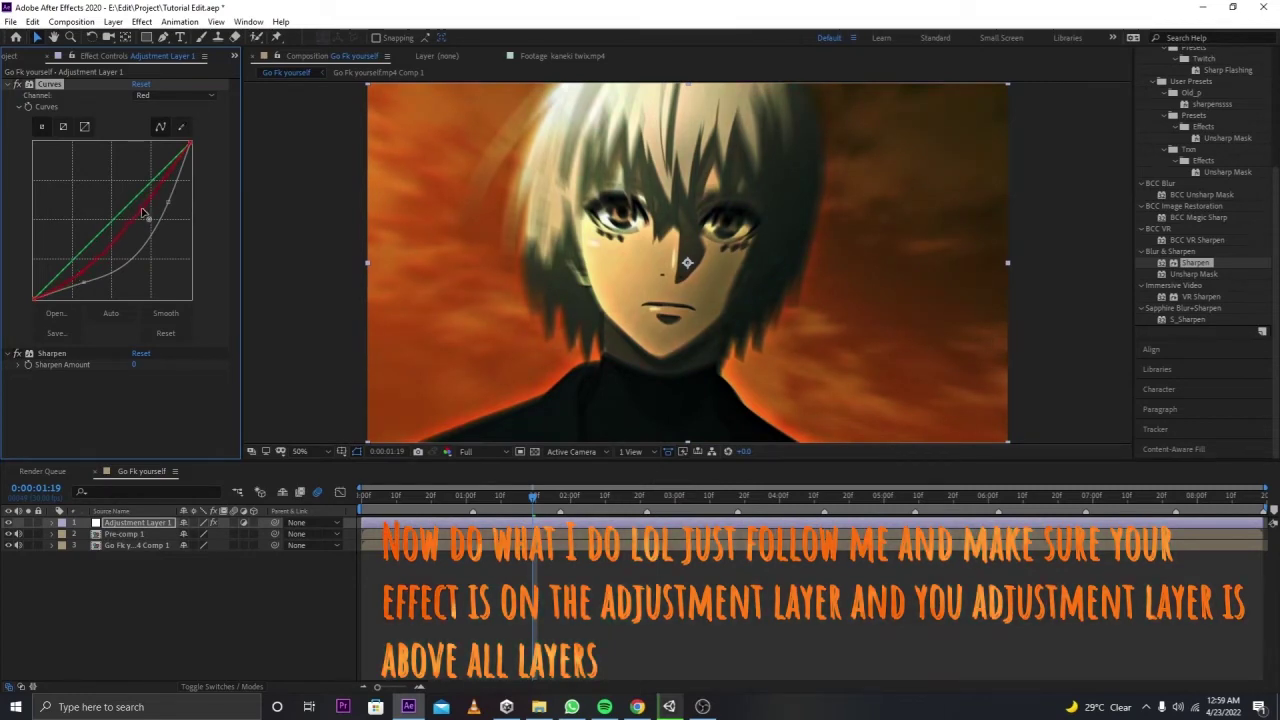
drag(150, 210, 121, 190)
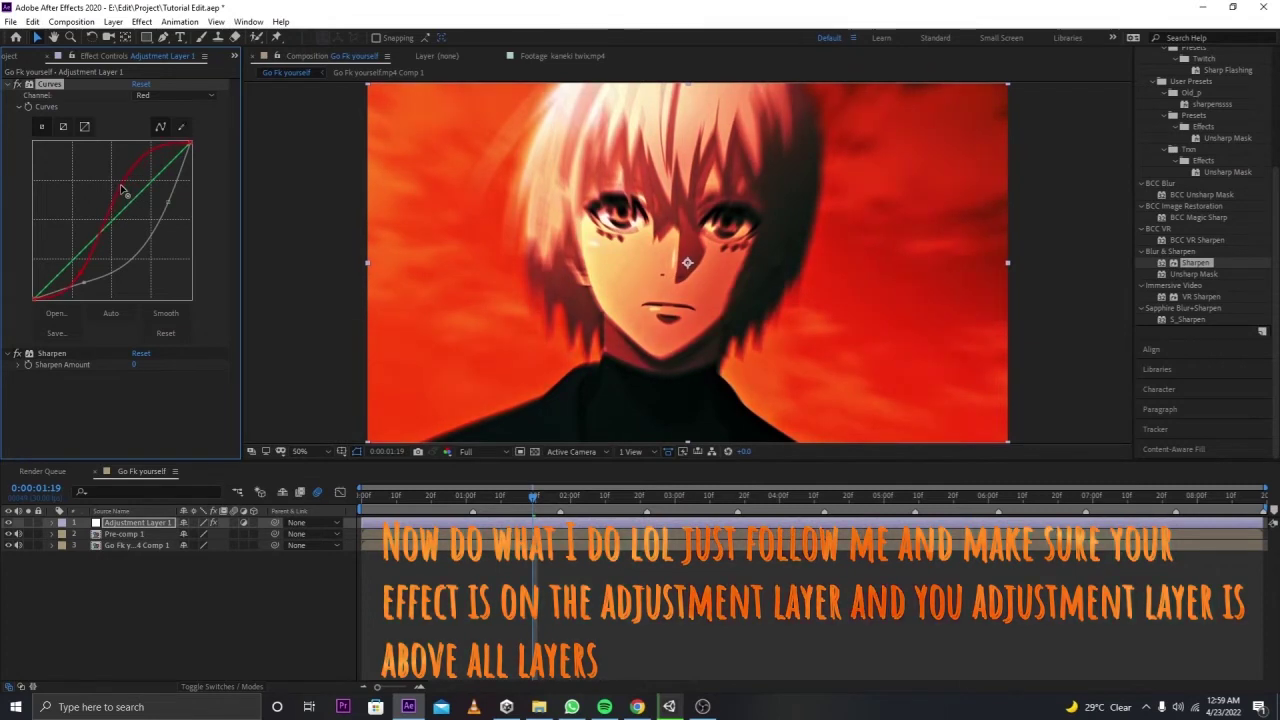
Step: Raise the upper RGB curve point and lift shadows, checking frames around 02:10 and 01:15
click(613, 496)
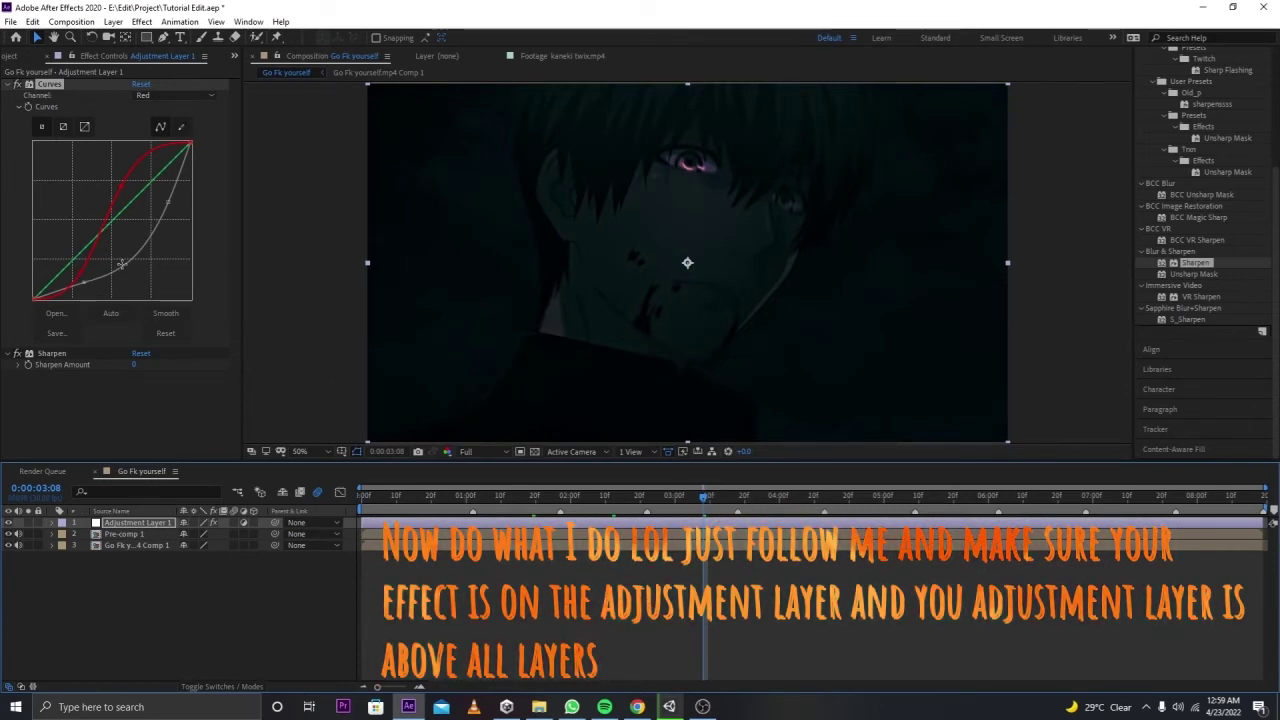
click(121, 264)
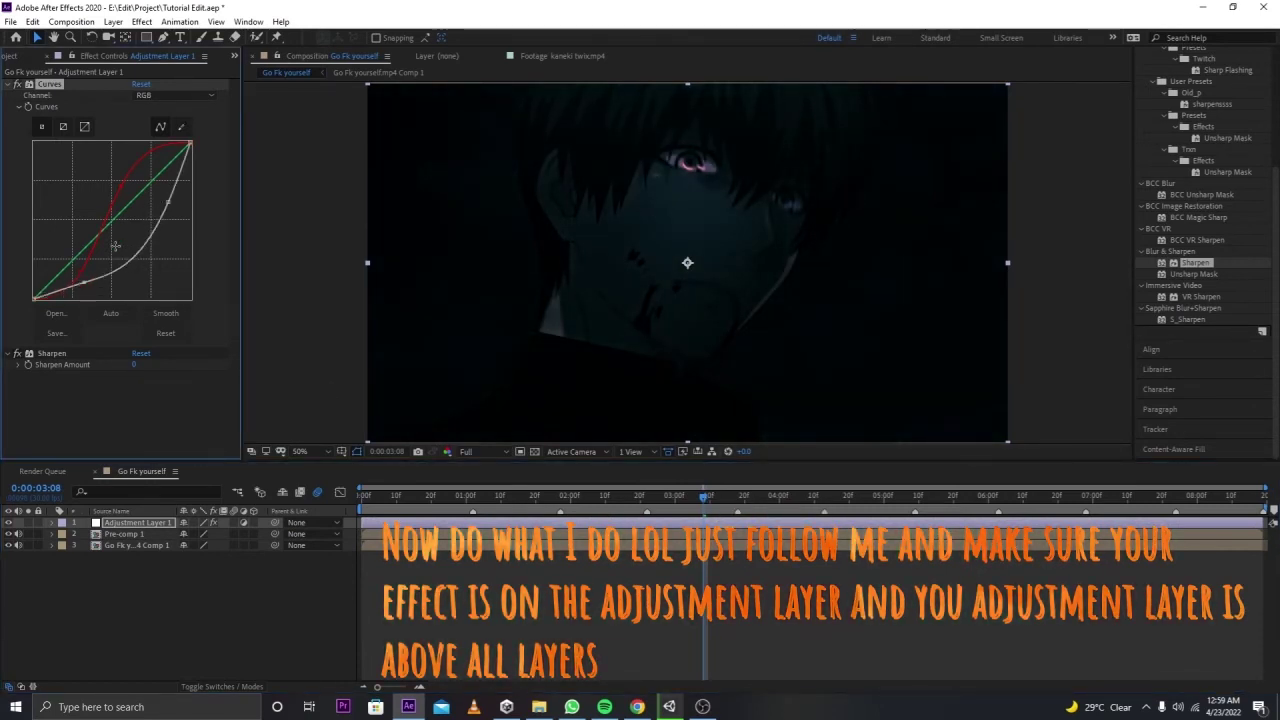
mouse_move(170, 203)
mouse_down()
mouse_move(151, 186)
mouse_move(197, 208)
mouse_up()
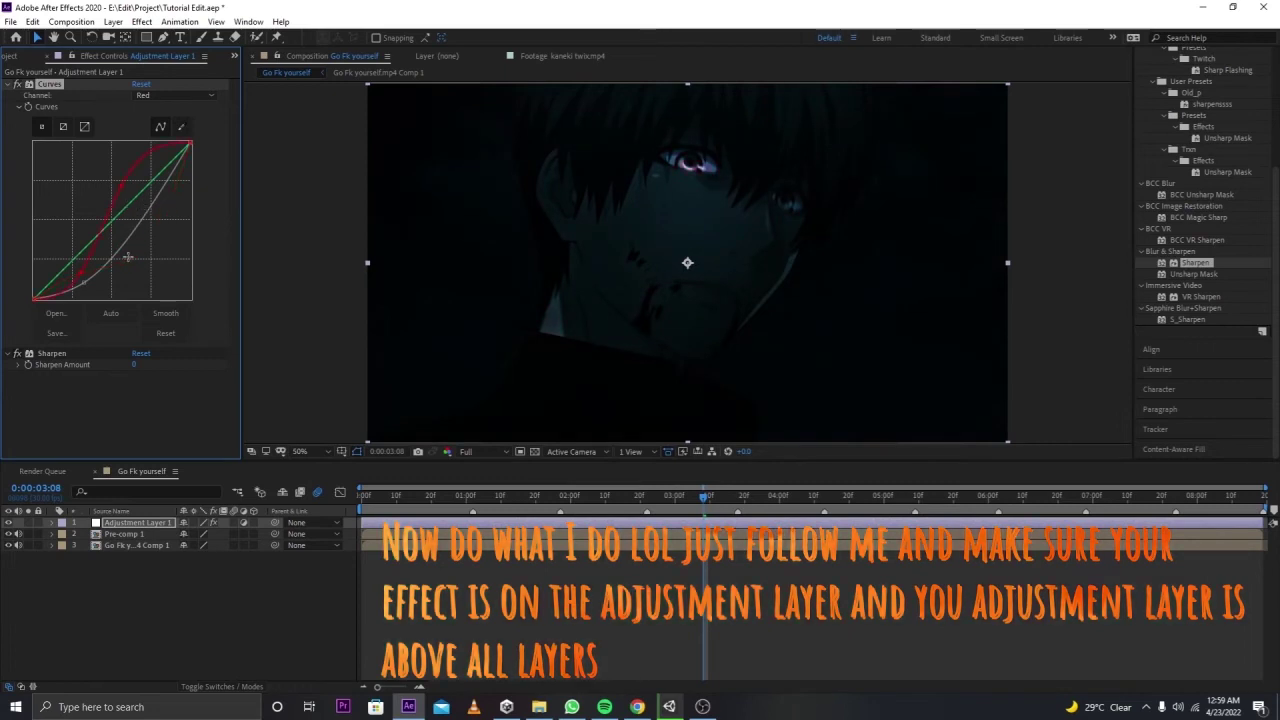
drag(82, 288, 72, 270)
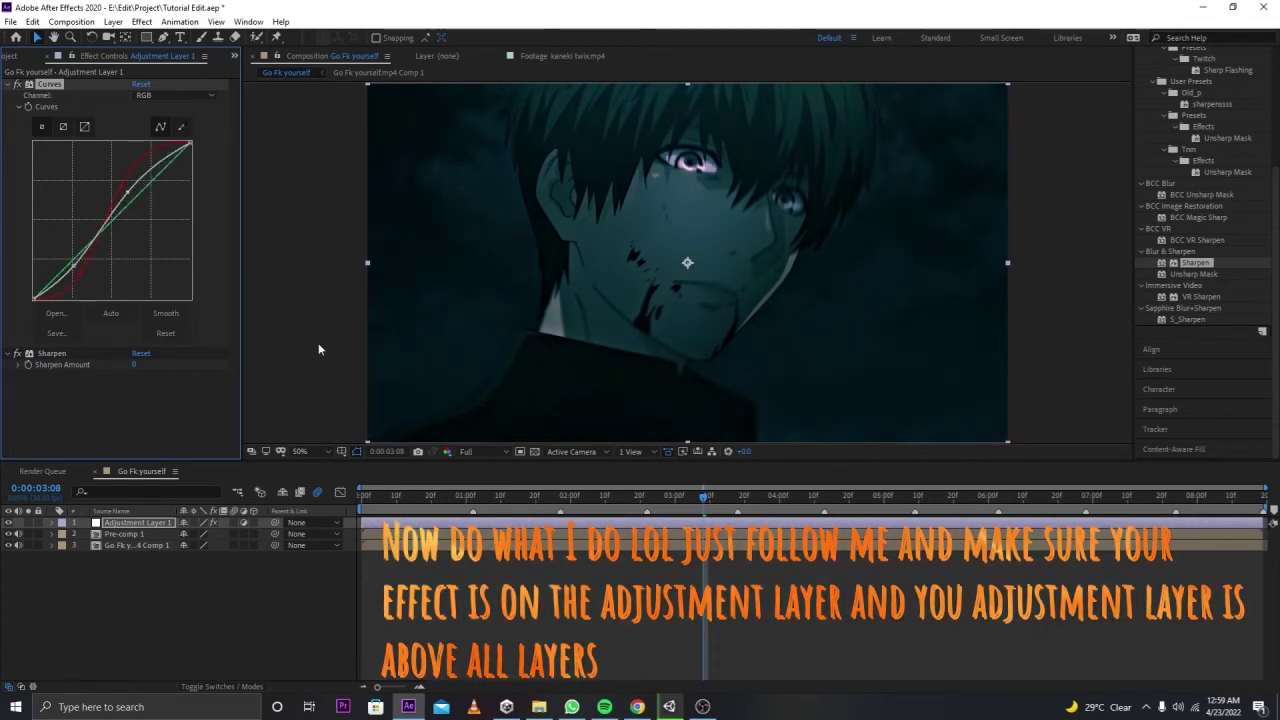
click(604, 497)
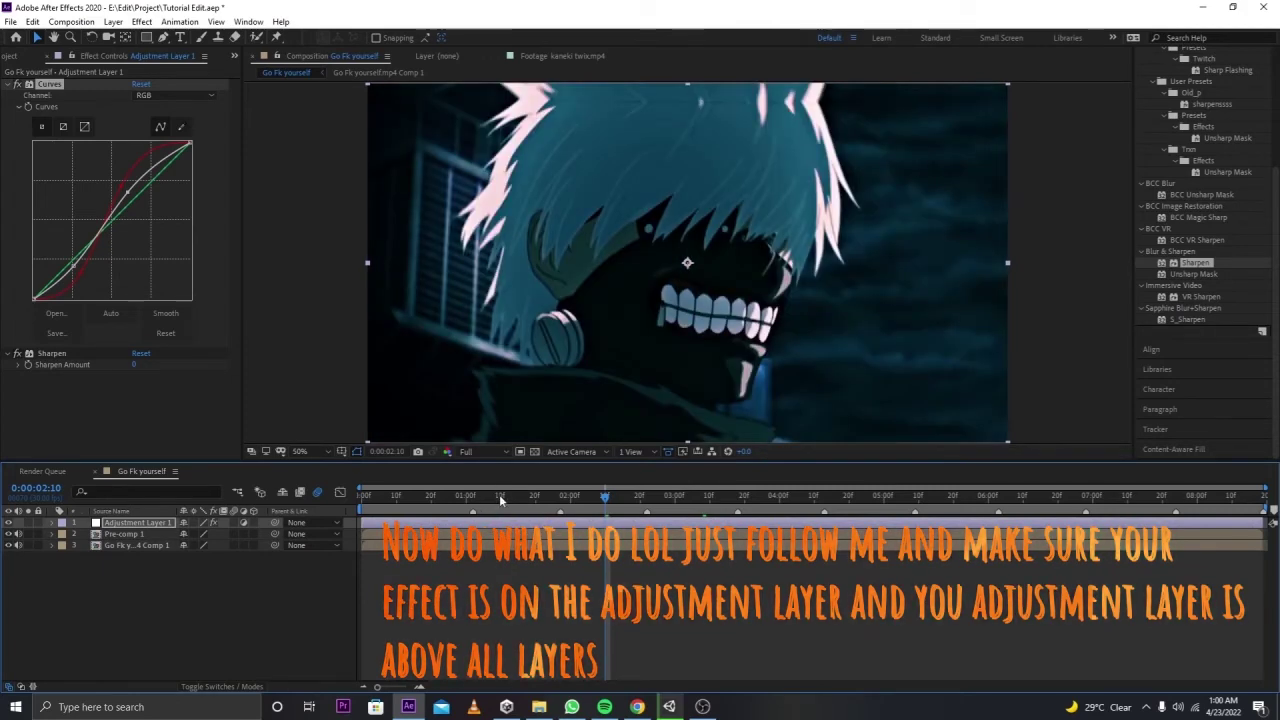
click(518, 498)
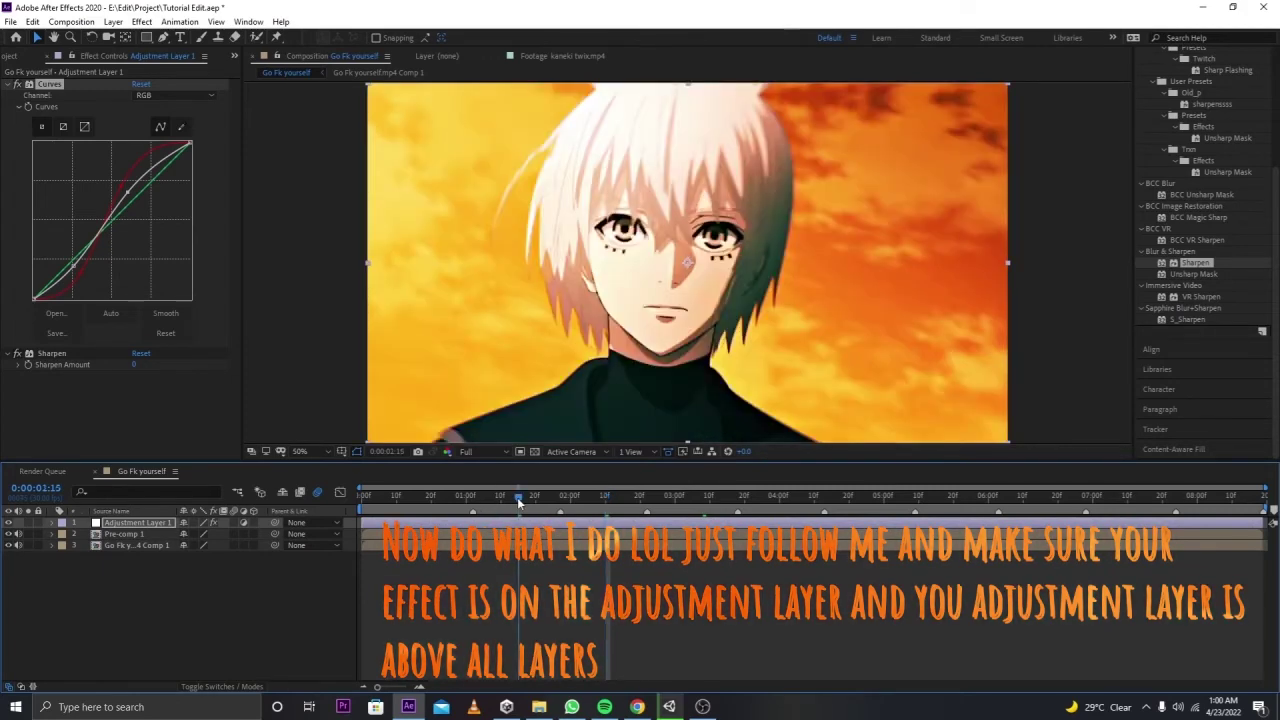
Step: Compare the adjustment layer on and off, set Sharpen Amount to 100, and show the Render Queue
double_click(8, 524)
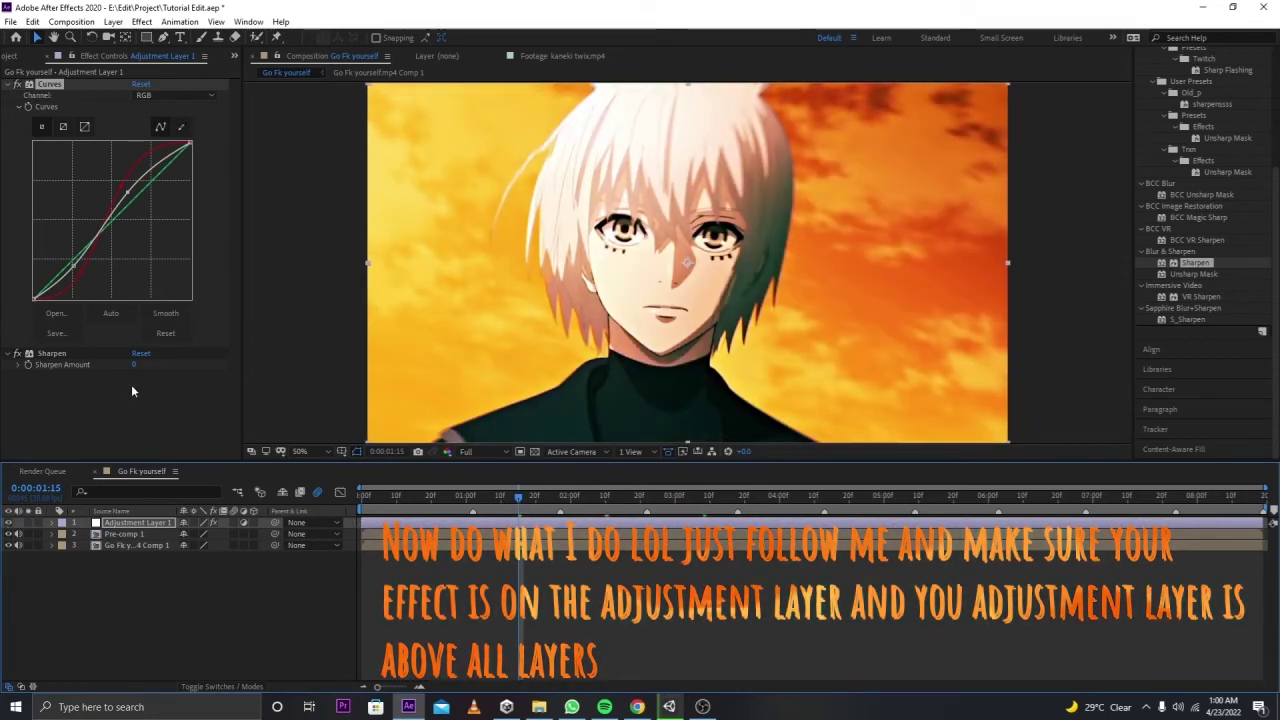
click(134, 364)
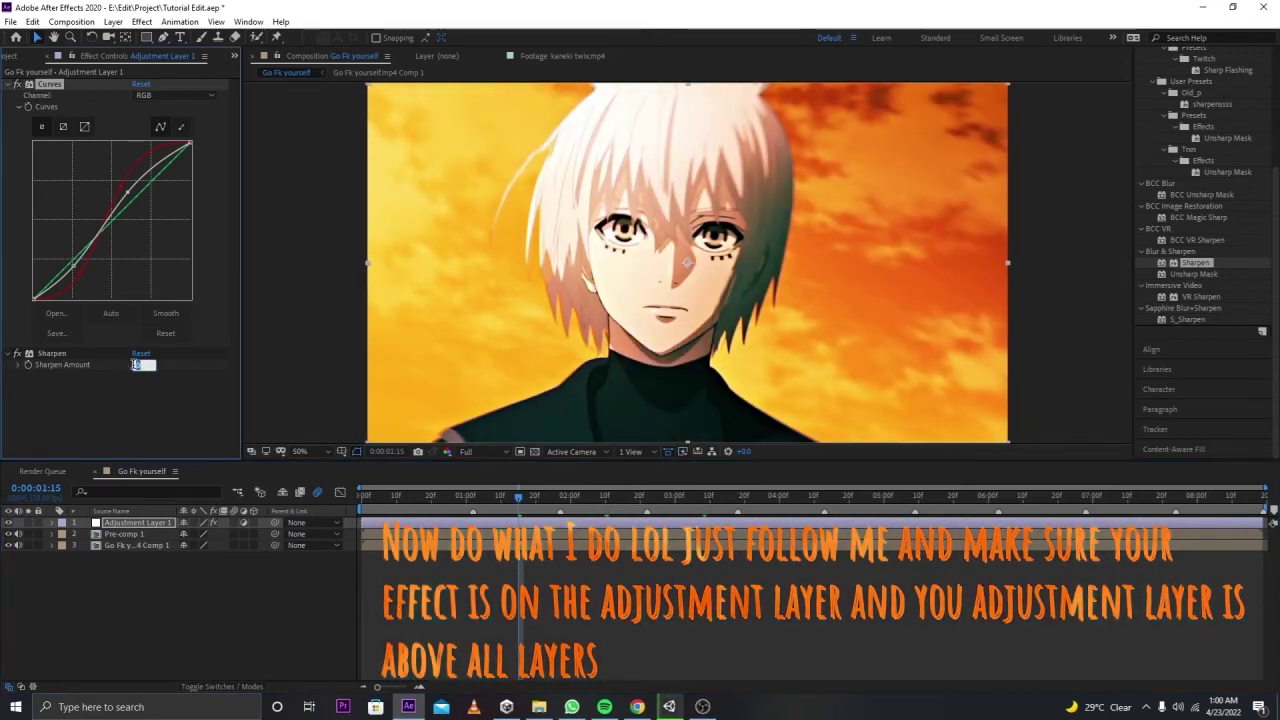
text(100)
key(Return)
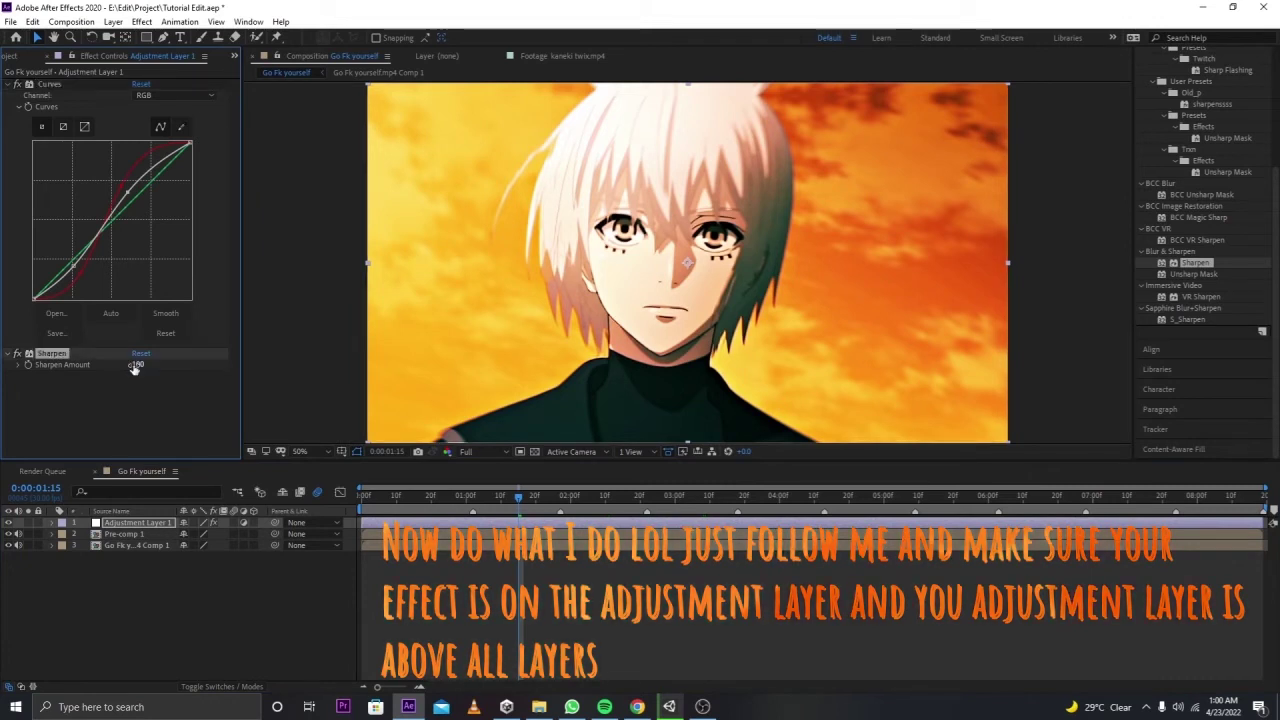
click(161, 386)
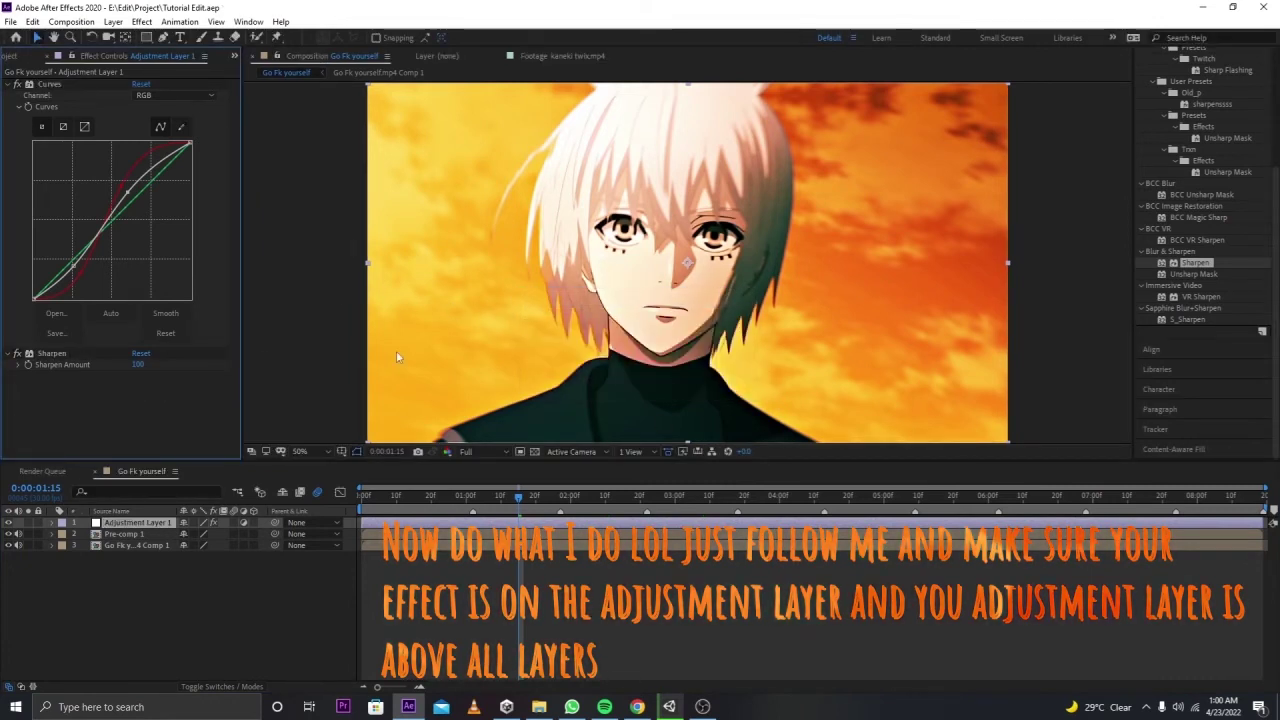
click(222, 571)
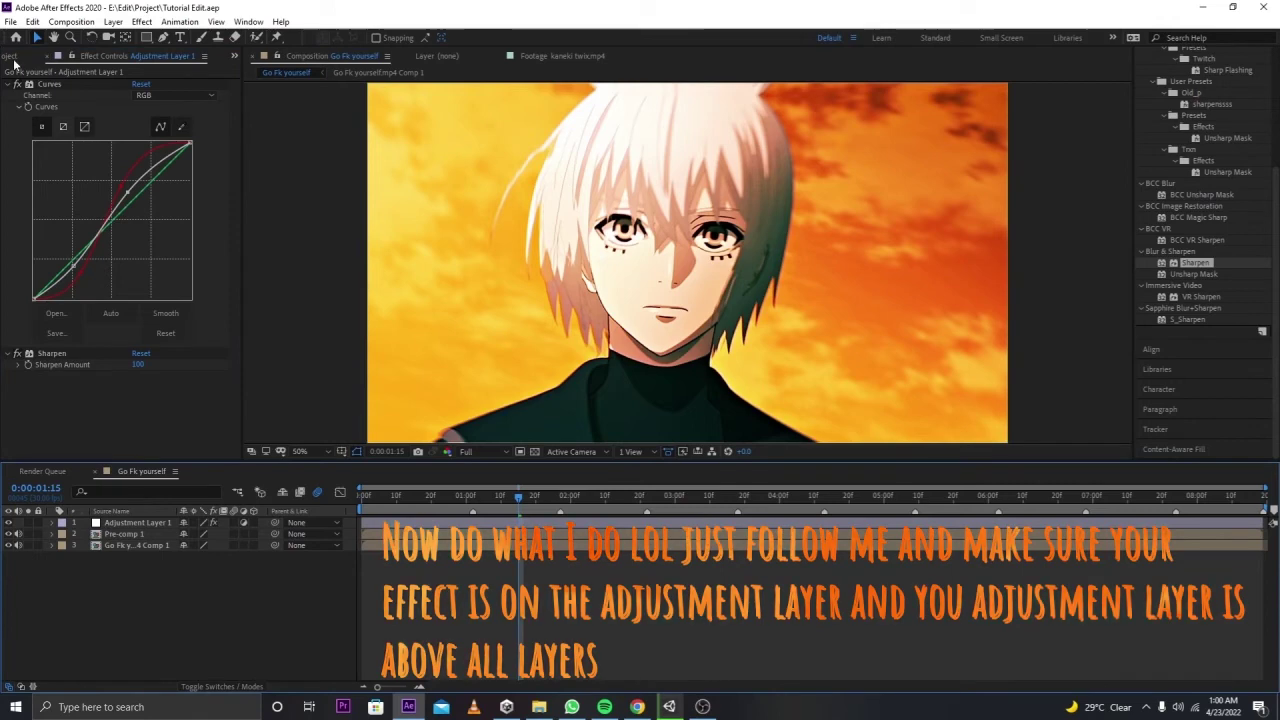
click(135, 545)
click(135, 523)
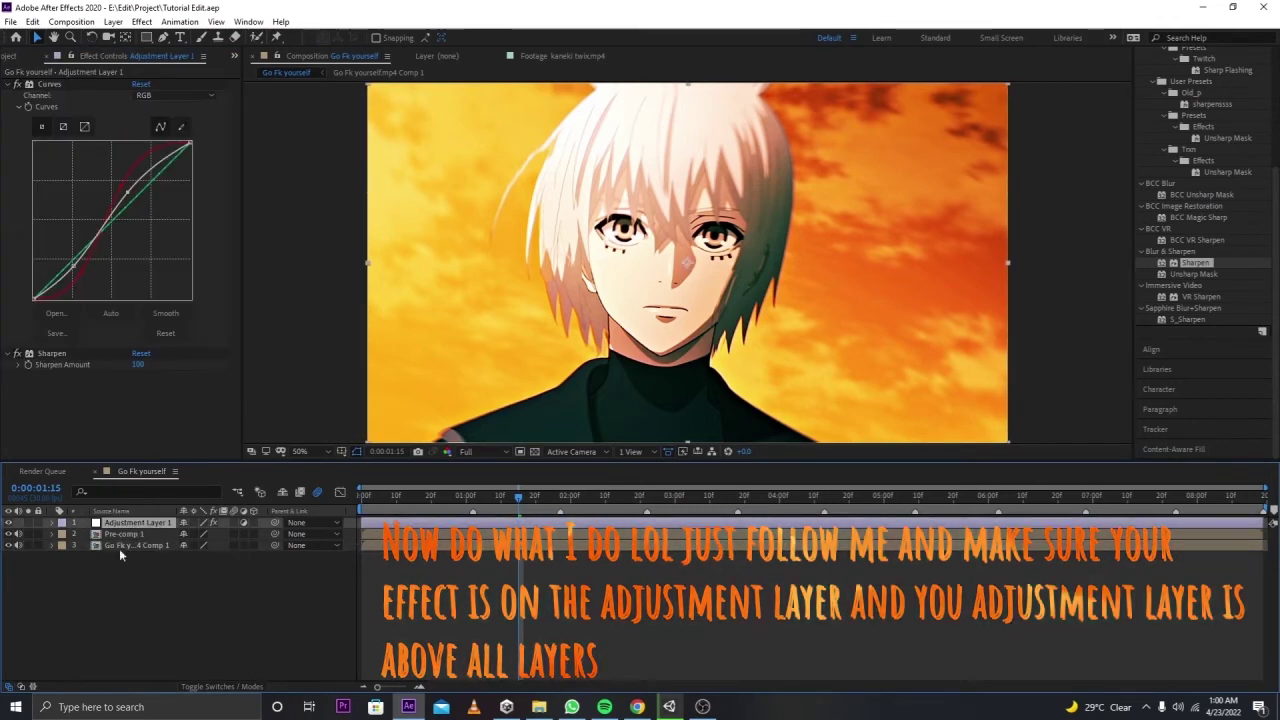
click(48, 471)
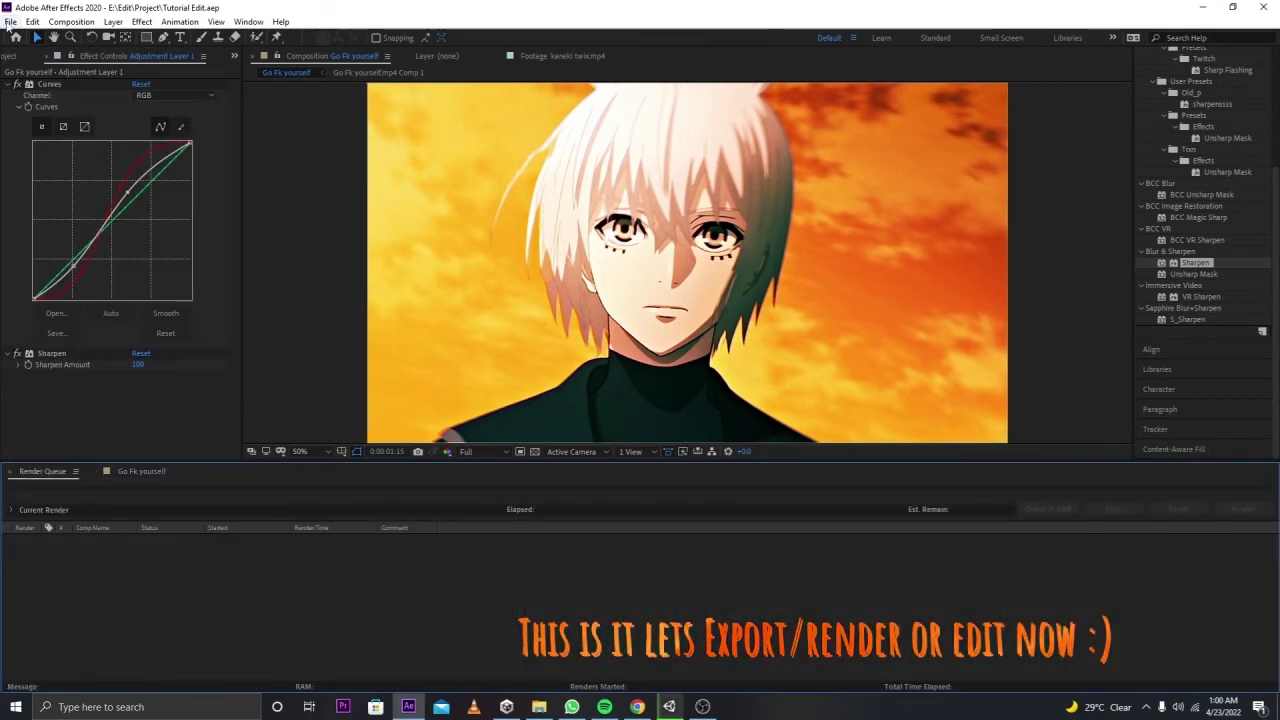
Step: Add the composition to the render queue via File > Export
click(10, 22)
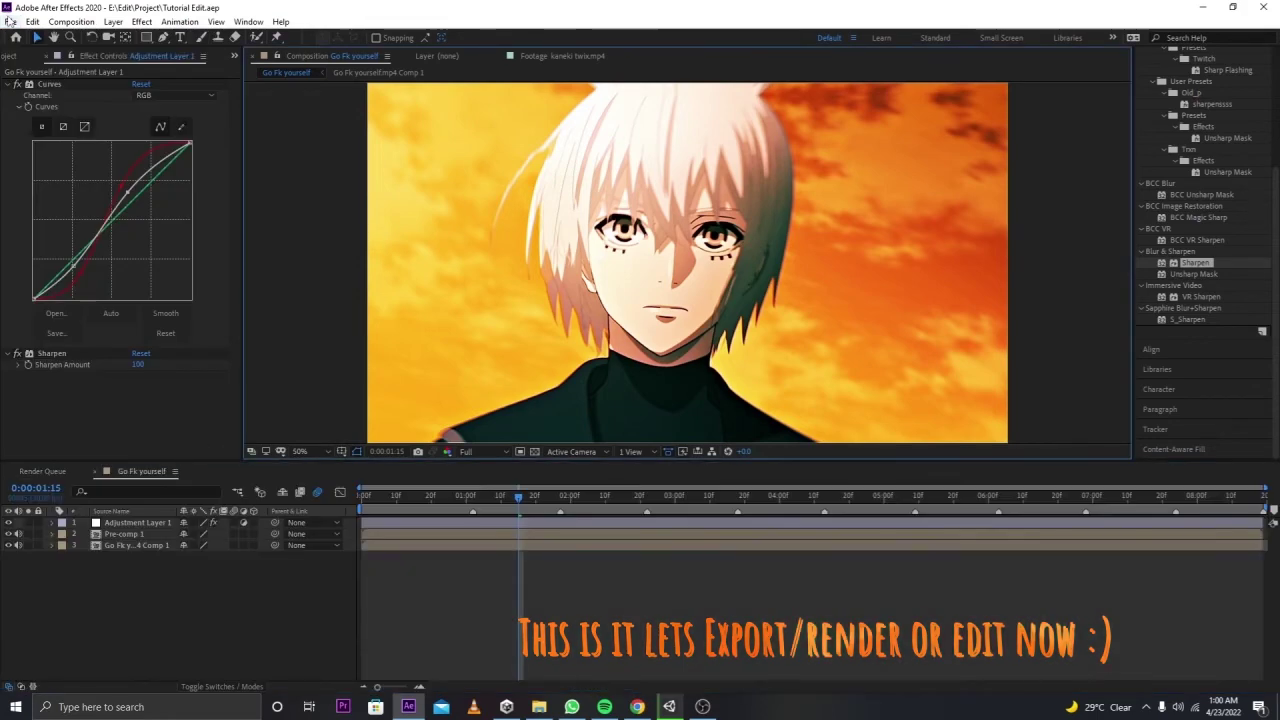
click(10, 21)
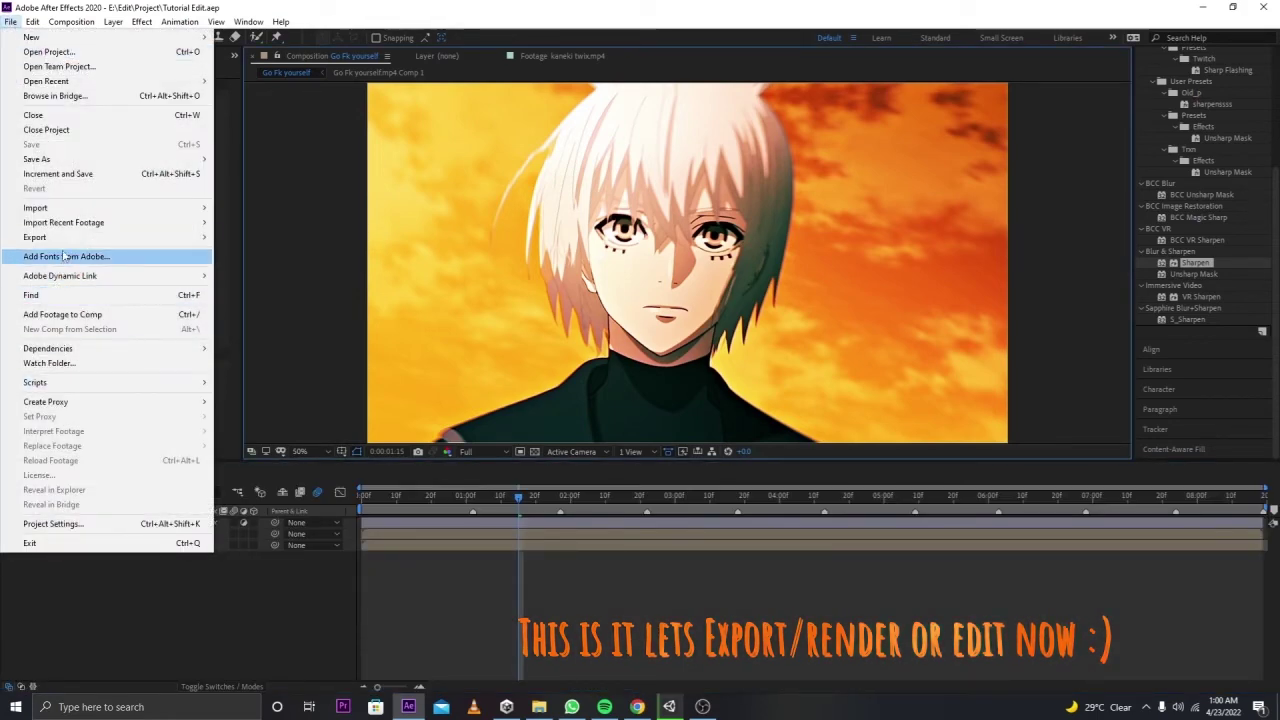
mouse_move(120, 237)
click(290, 251)
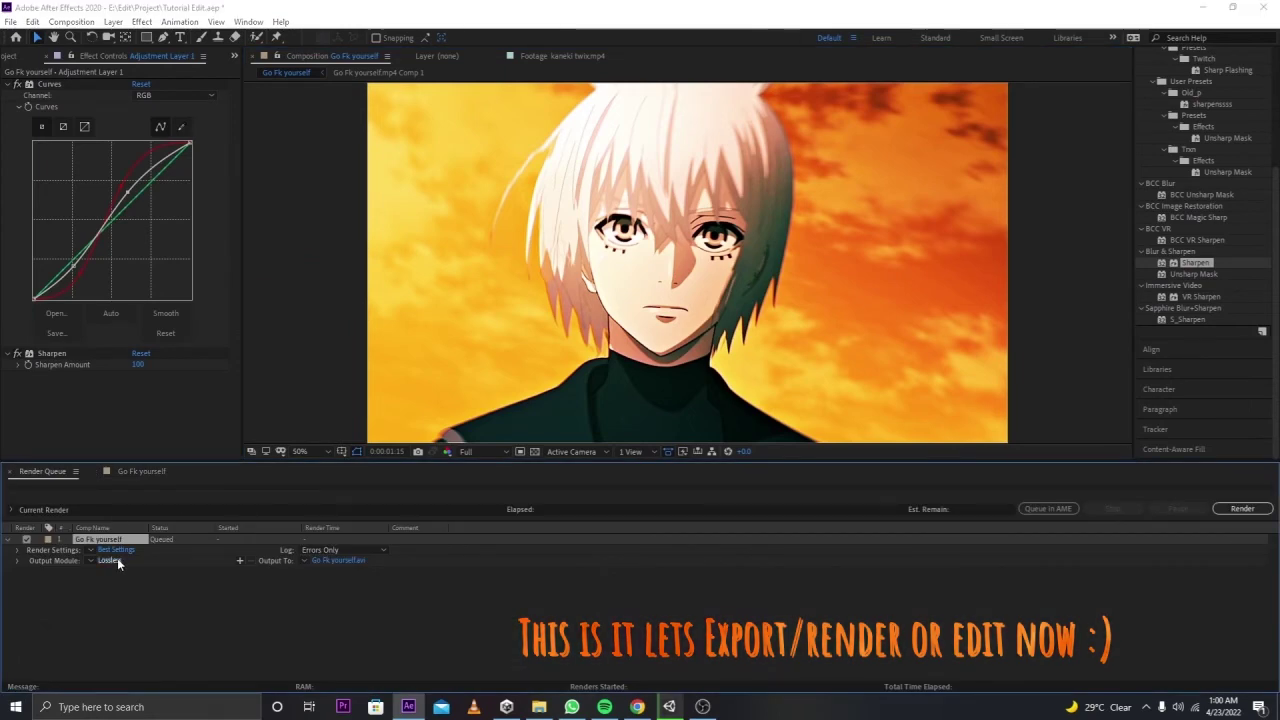
Step: Set the output module to QuickTime format with the Apple ProRes 4444 codec
click(117, 559)
drag(535, 122, 856, 125)
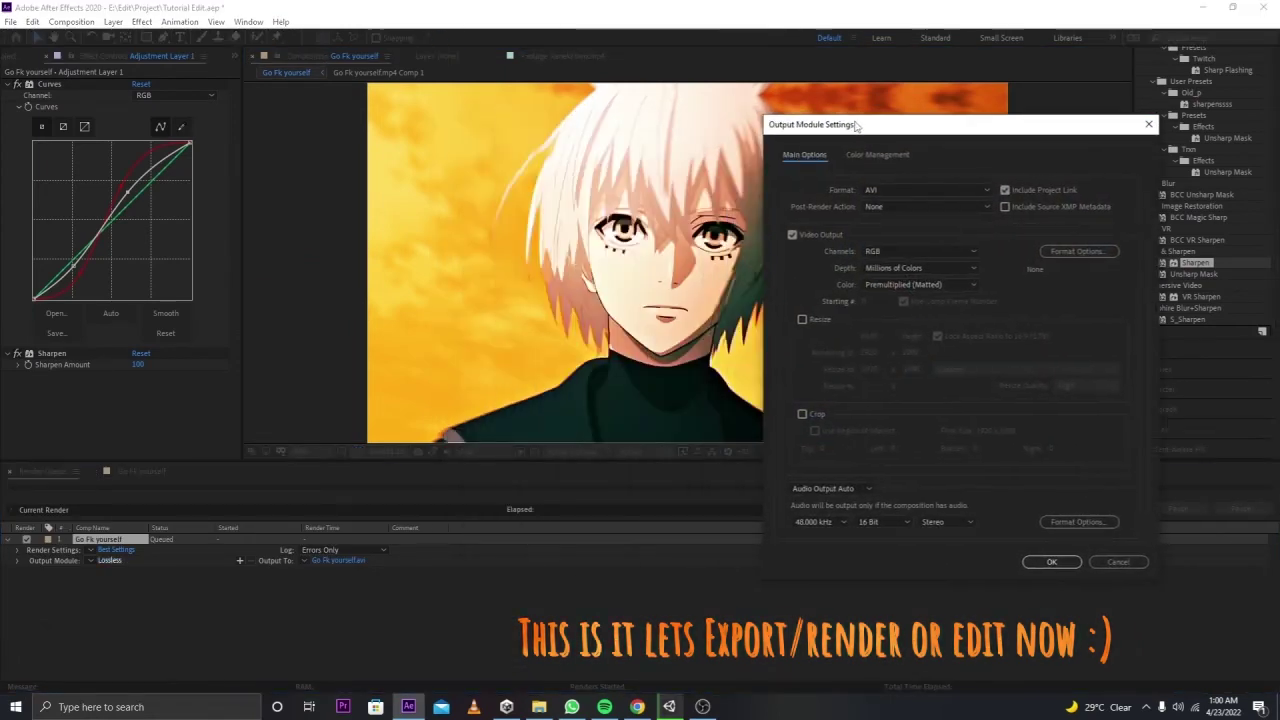
click(889, 192)
click(893, 337)
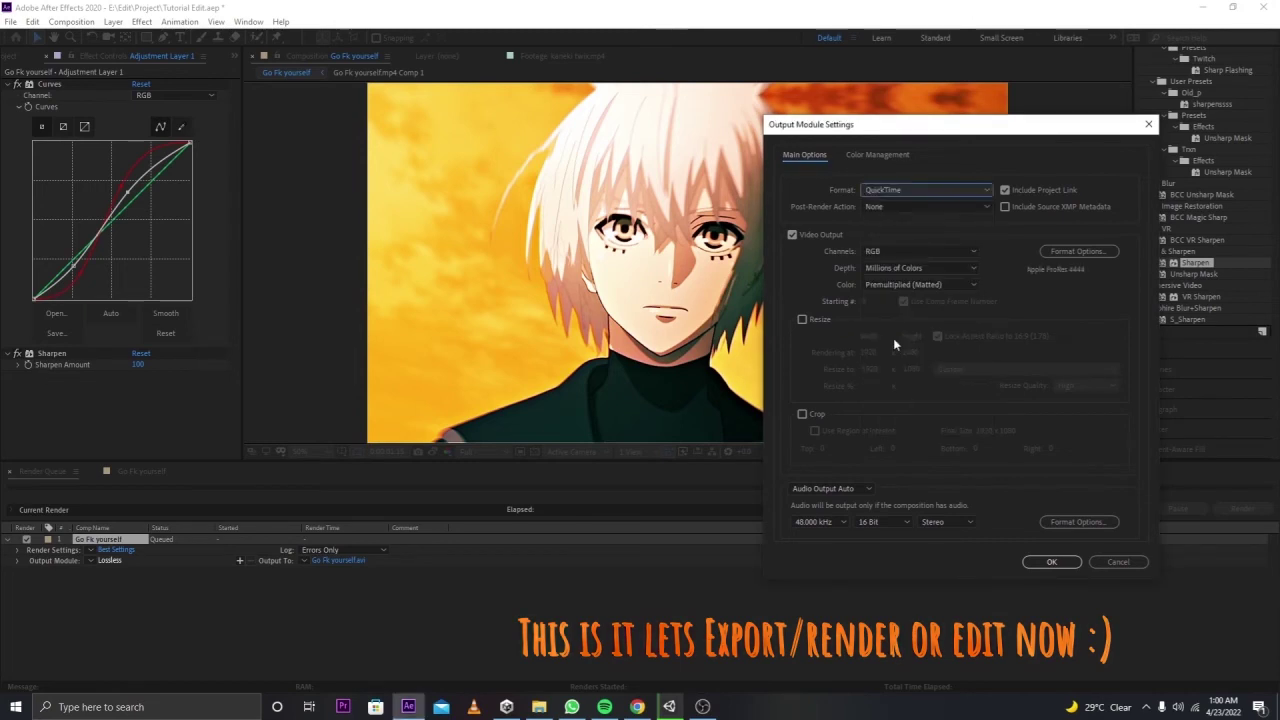
click(1066, 250)
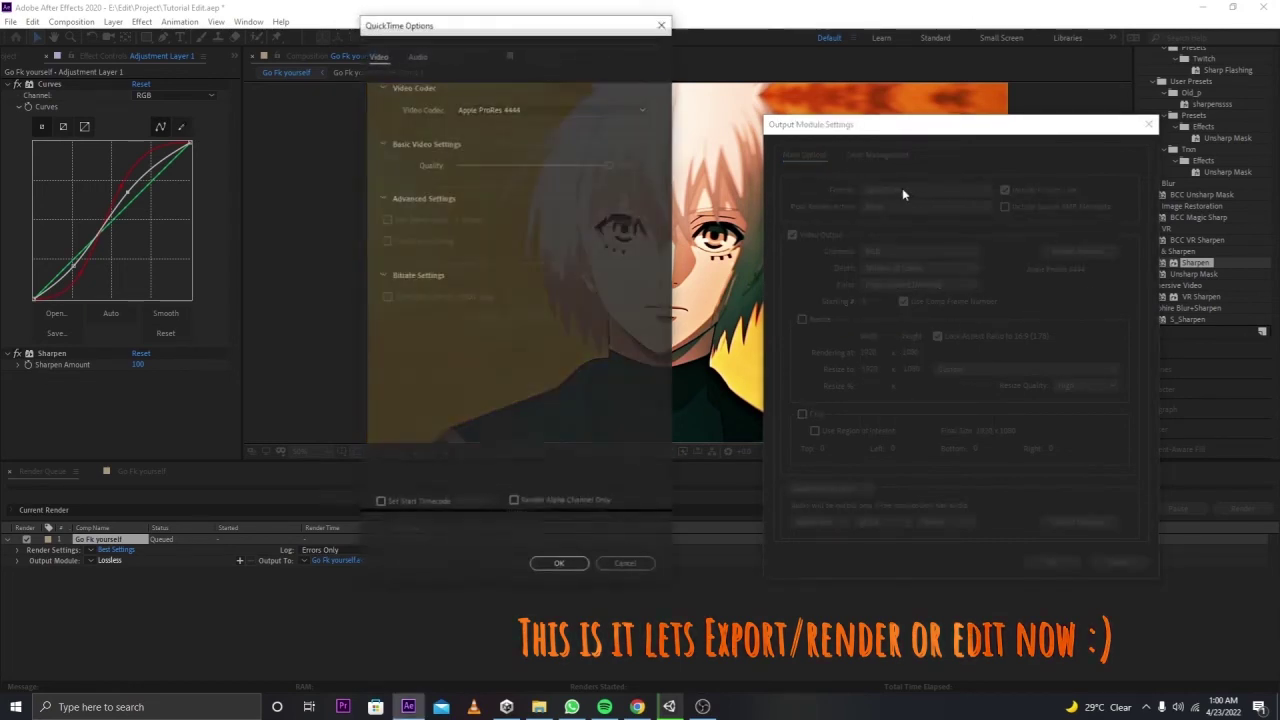
click(547, 110)
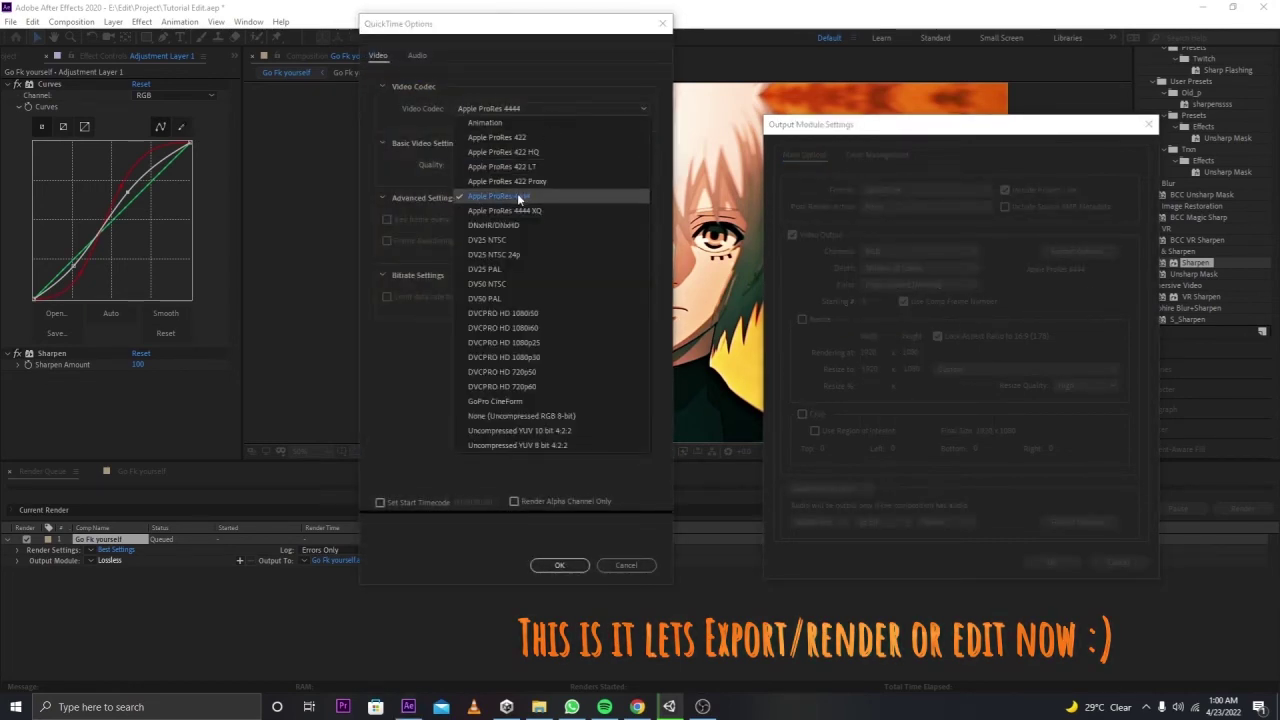
click(518, 198)
click(559, 565)
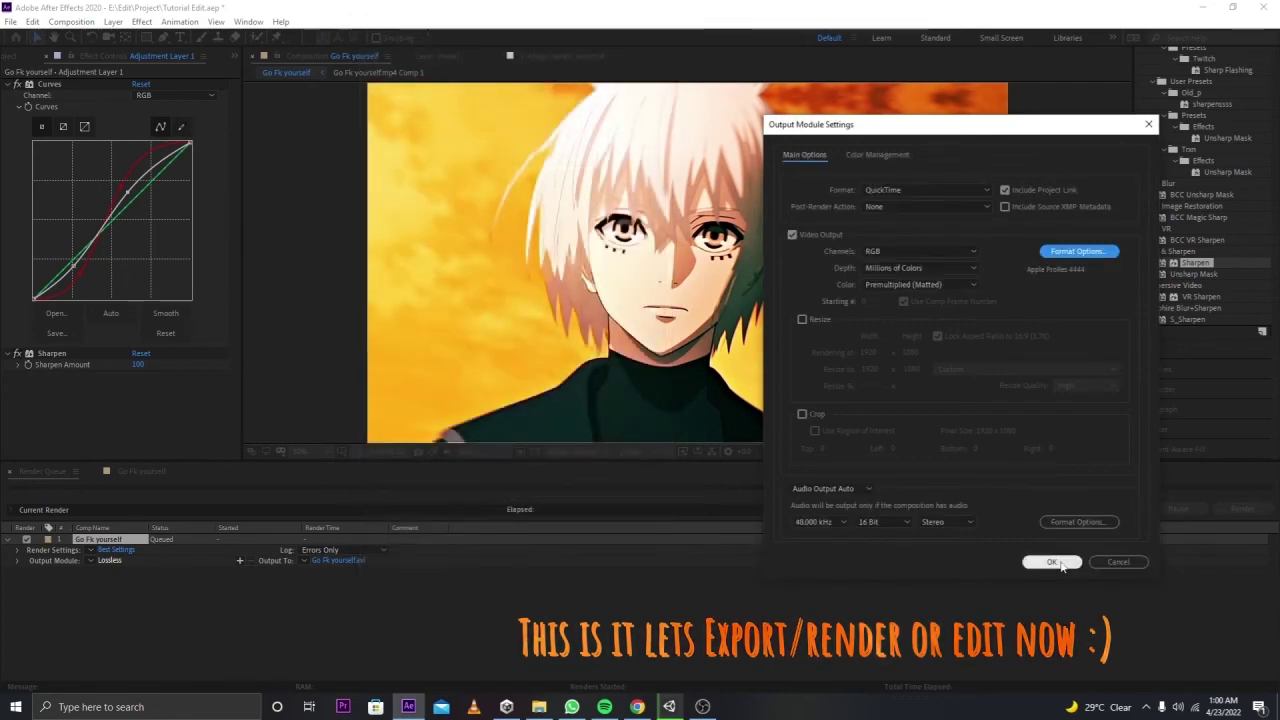
click(1050, 562)
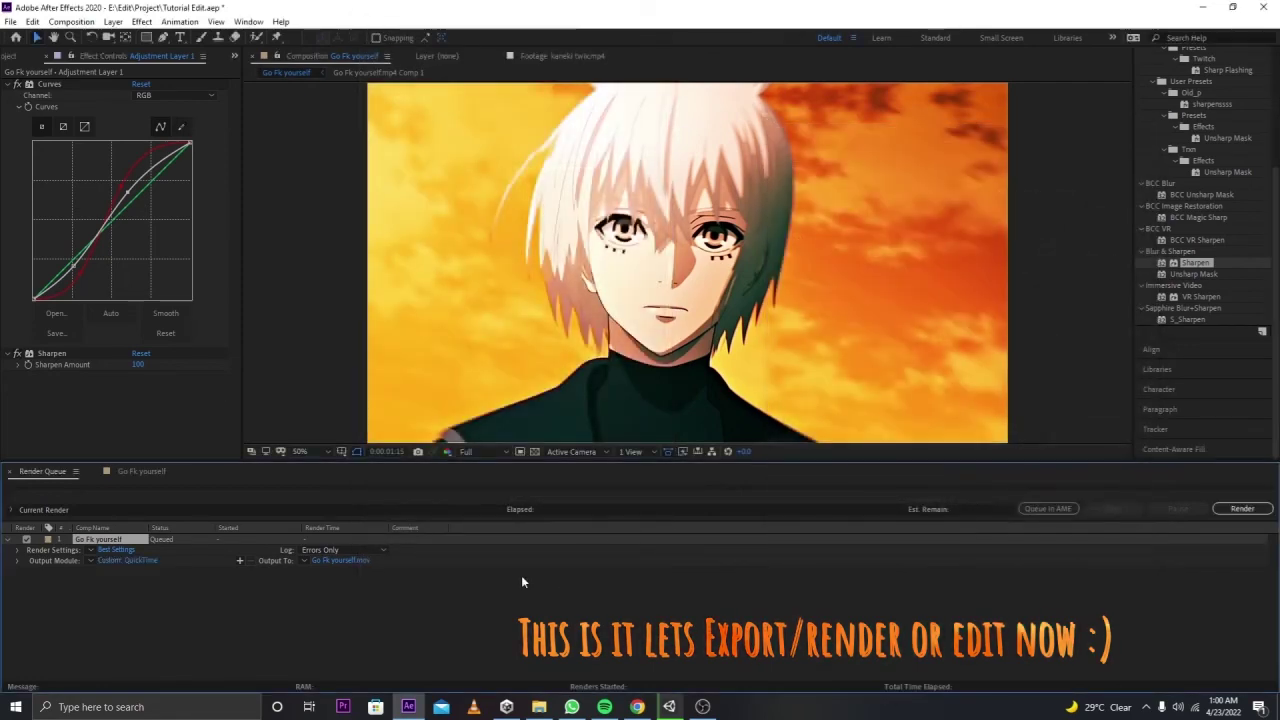
Step: Review the output file location, keeping the existing AEExports .mov destination
click(345, 563)
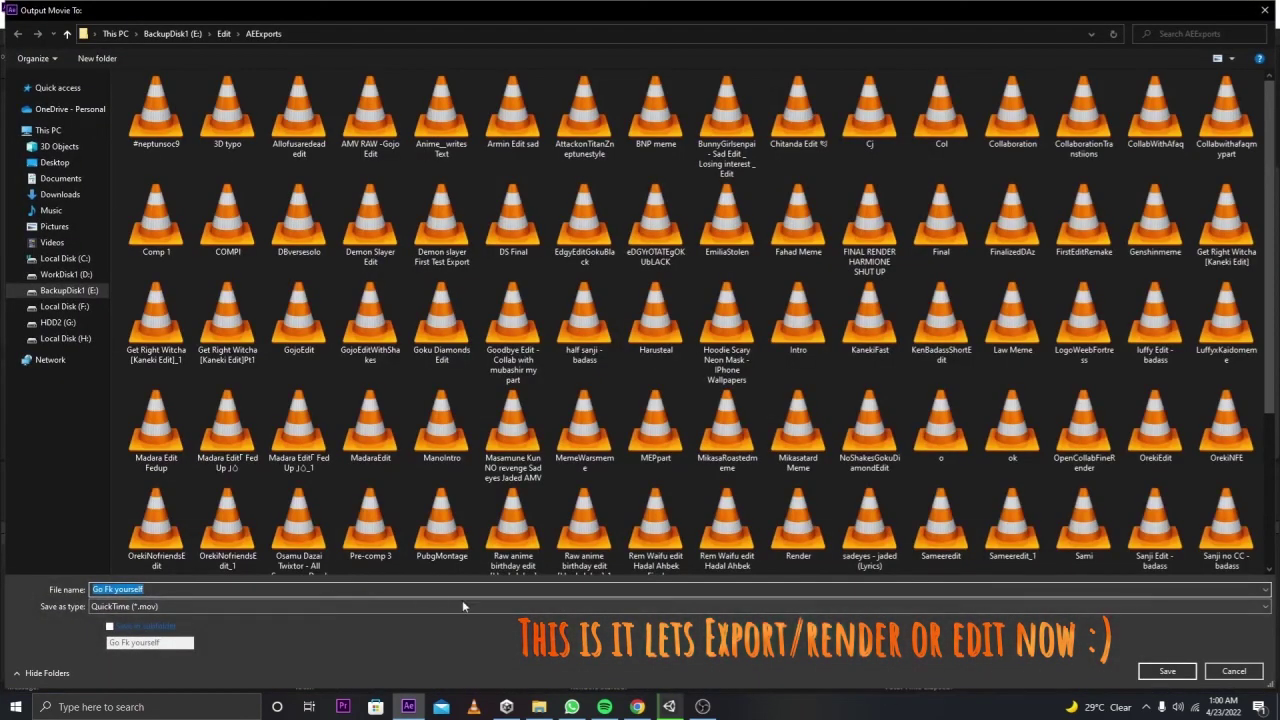
click(1234, 671)
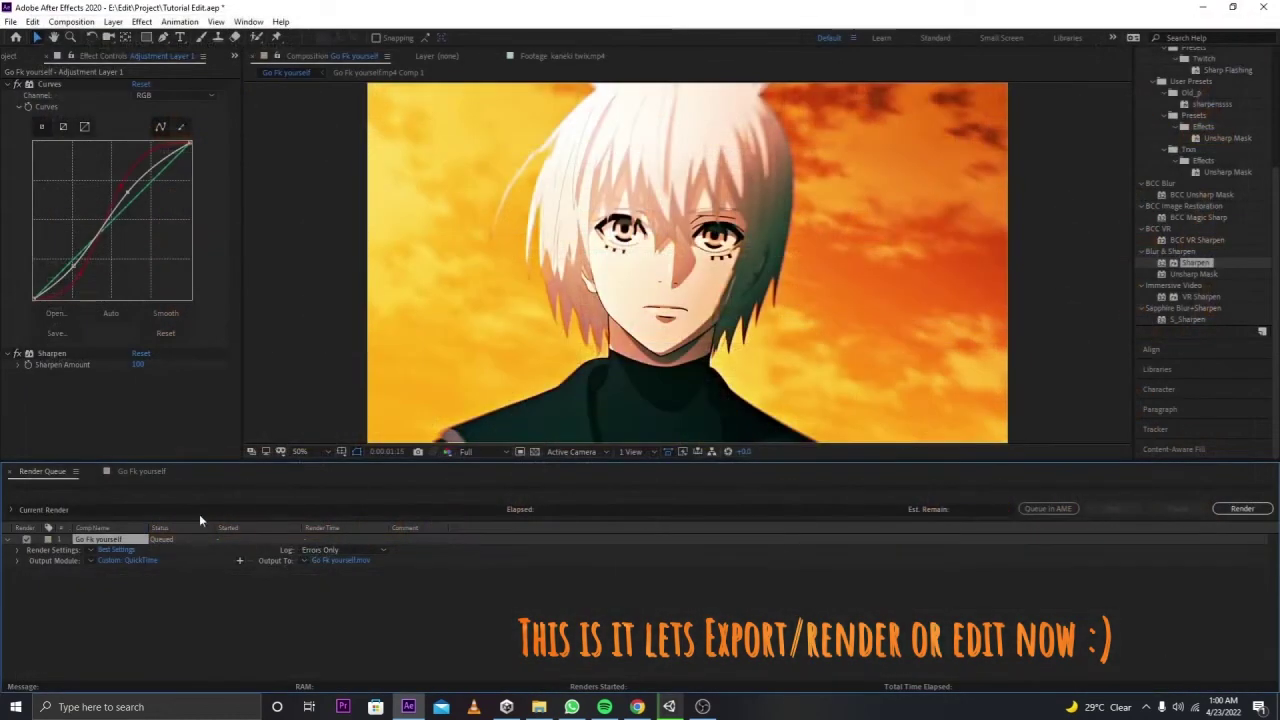
click(10, 21)
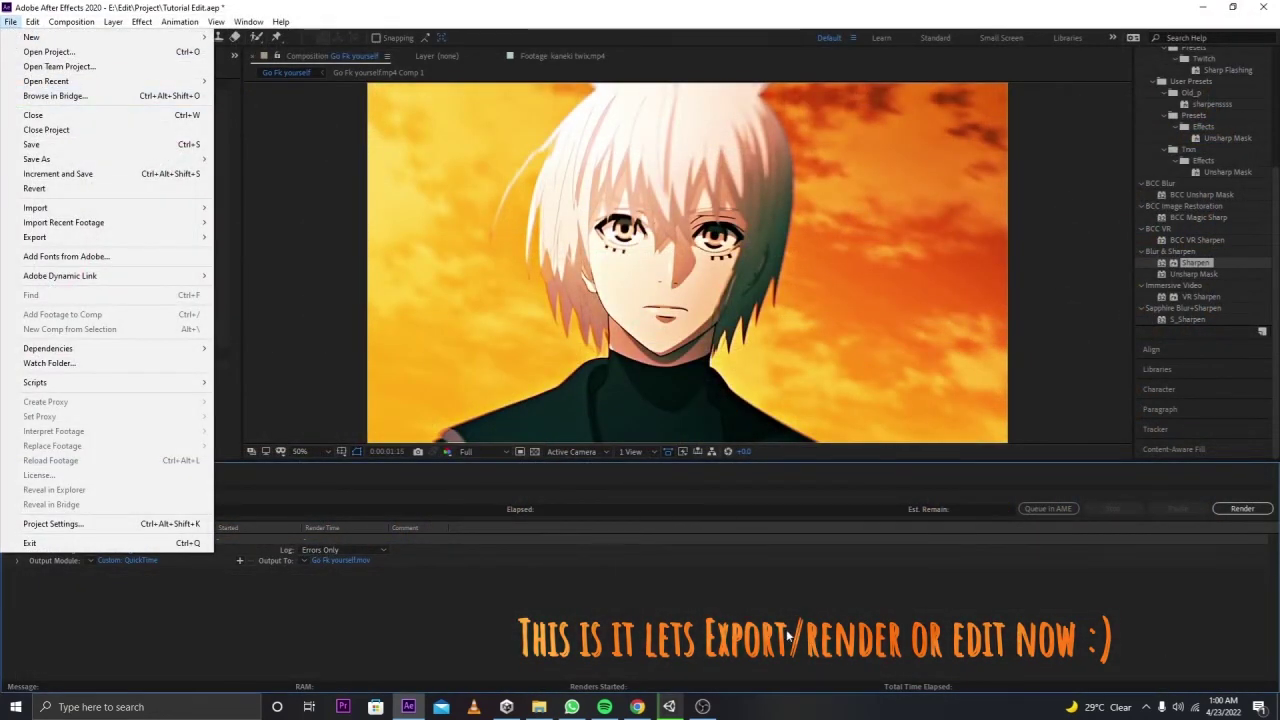
click(351, 514)
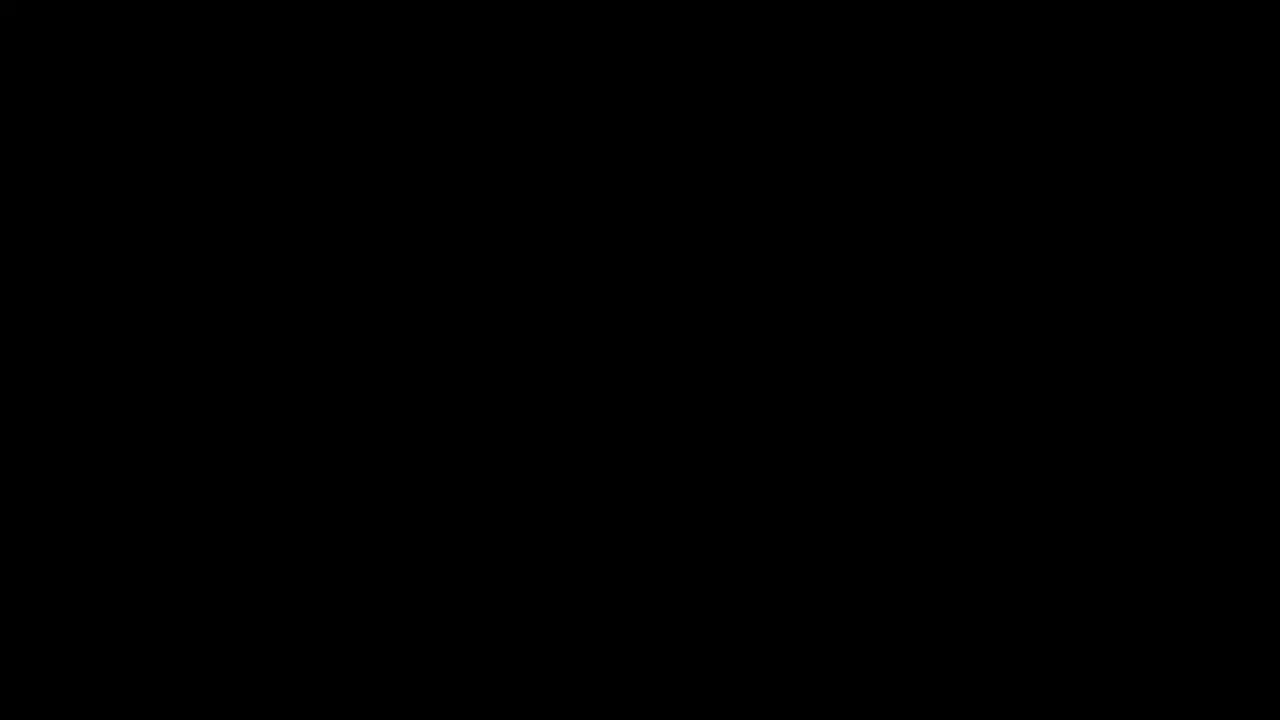